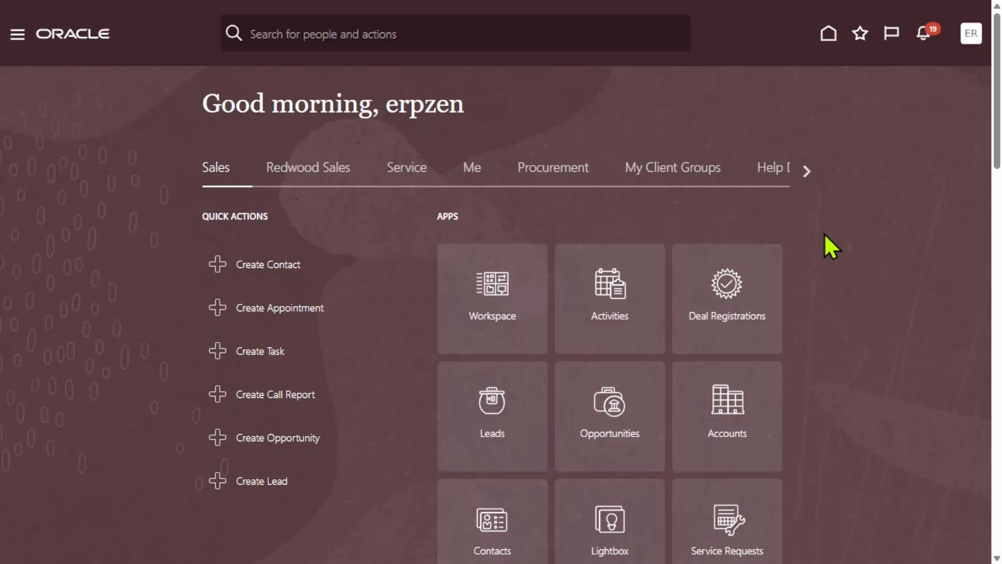
# Switch to the Excel task list and review the status of tasks from Manage Receivables Payment Terms to Manage Standard Memo Lines.
pyautogui.press('super')
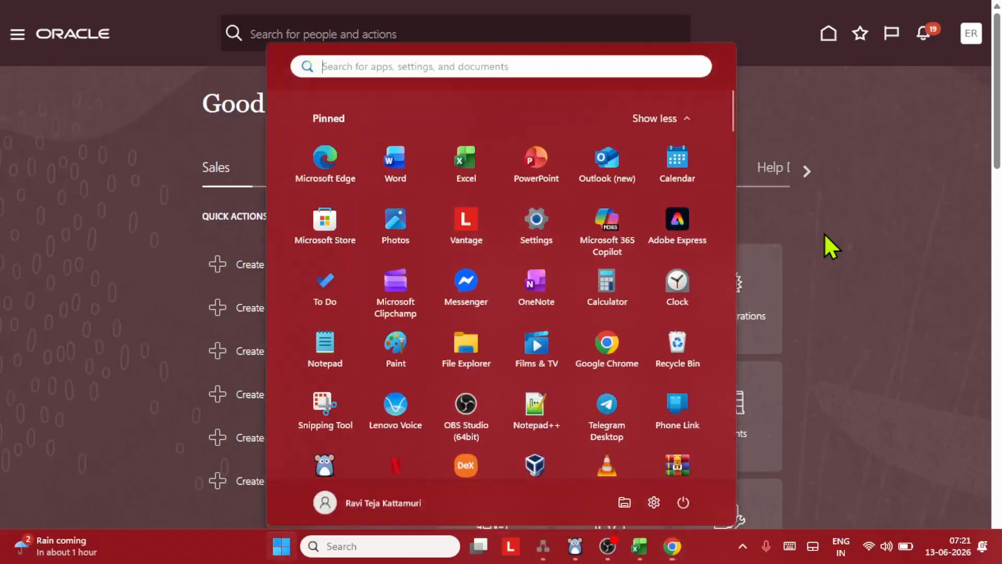
pyautogui.click(639, 549)
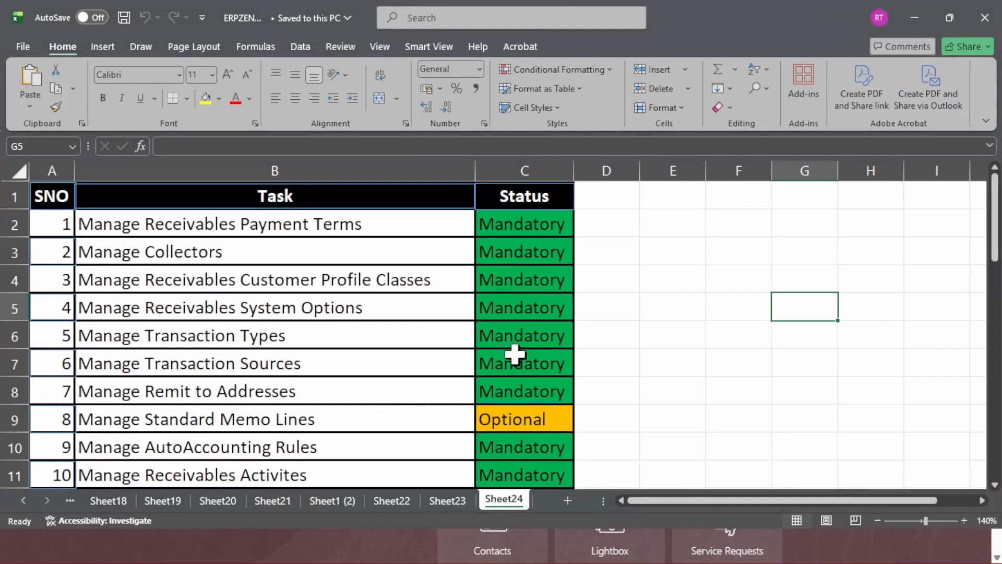
pyautogui.click(250, 226)
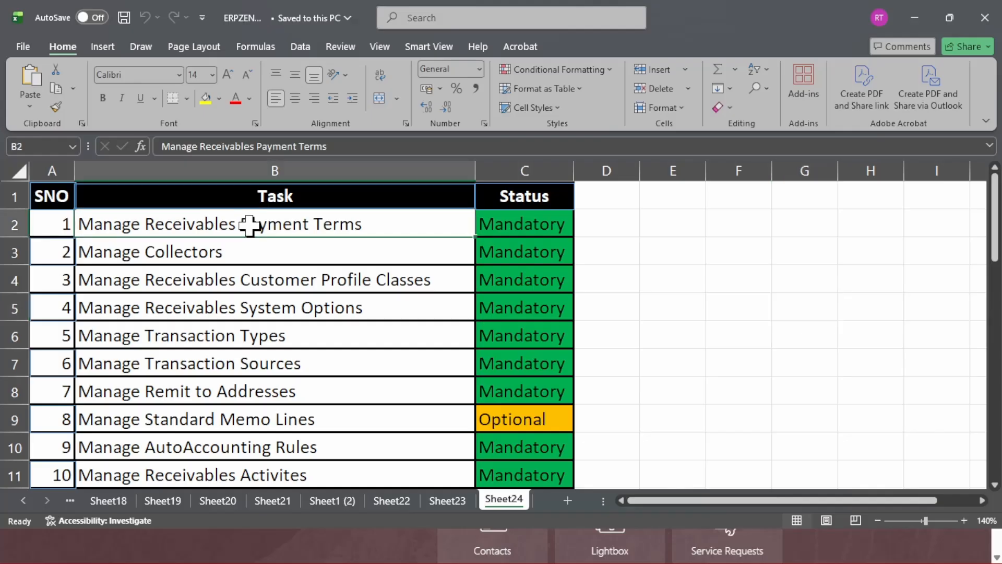
pyautogui.click(525, 251)
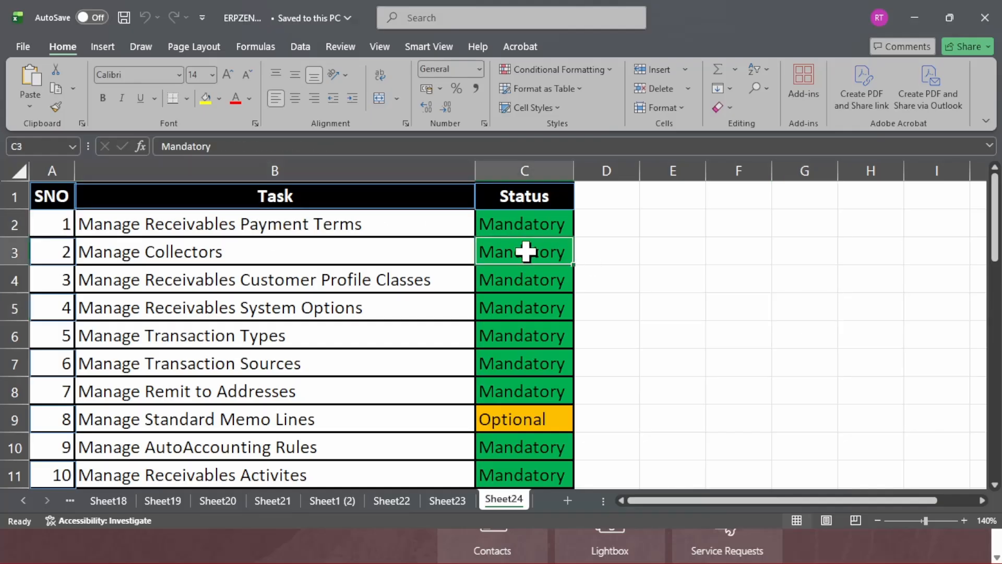
pyautogui.click(529, 282)
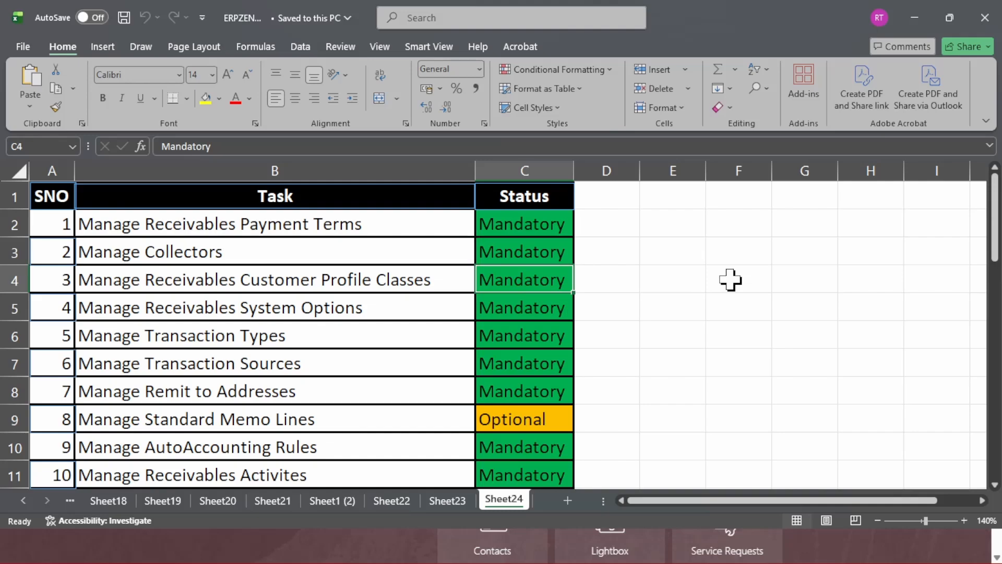
pyautogui.scroll(-1, 730, 280)
pyautogui.click(530, 255)
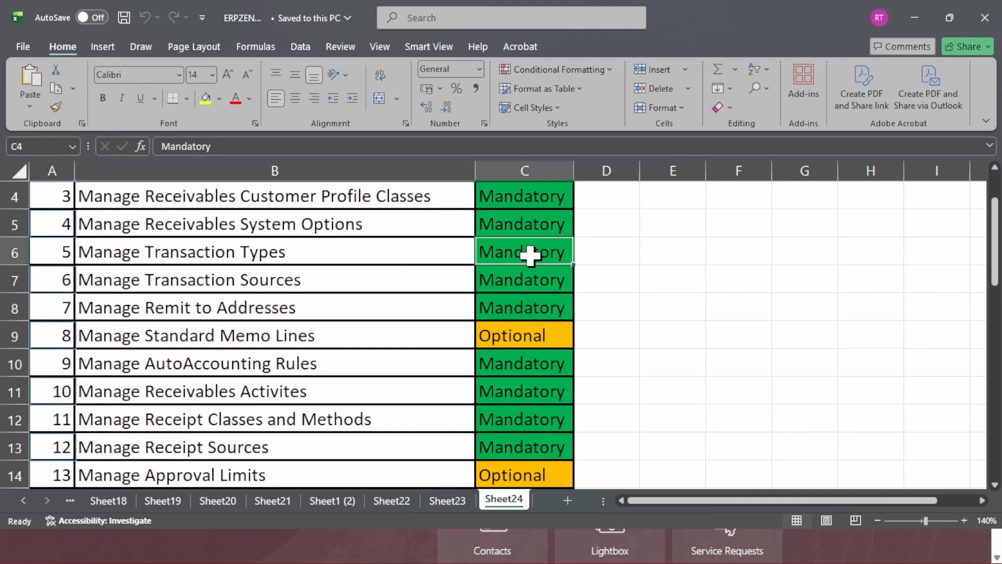
pyautogui.click(521, 284)
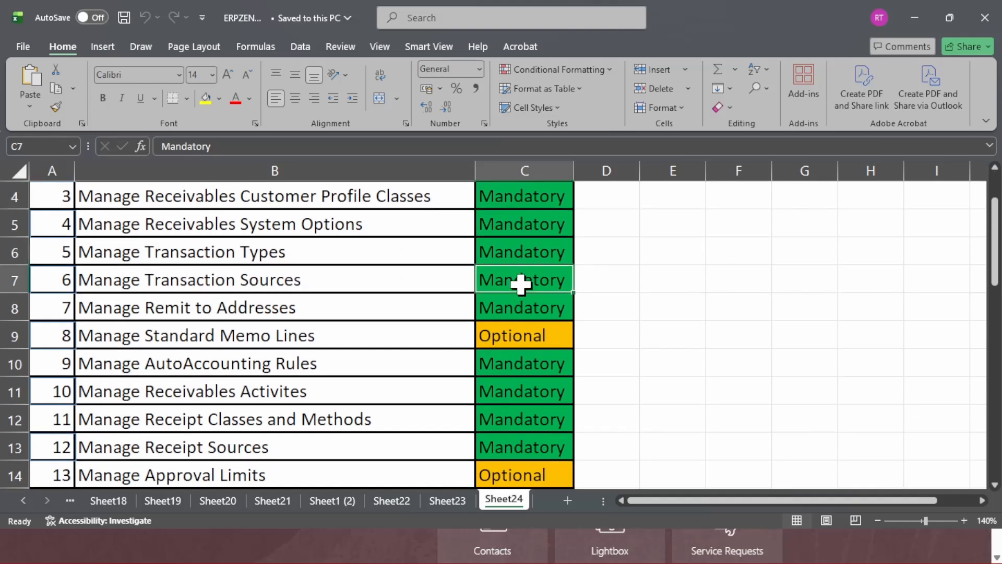
pyautogui.click(520, 309)
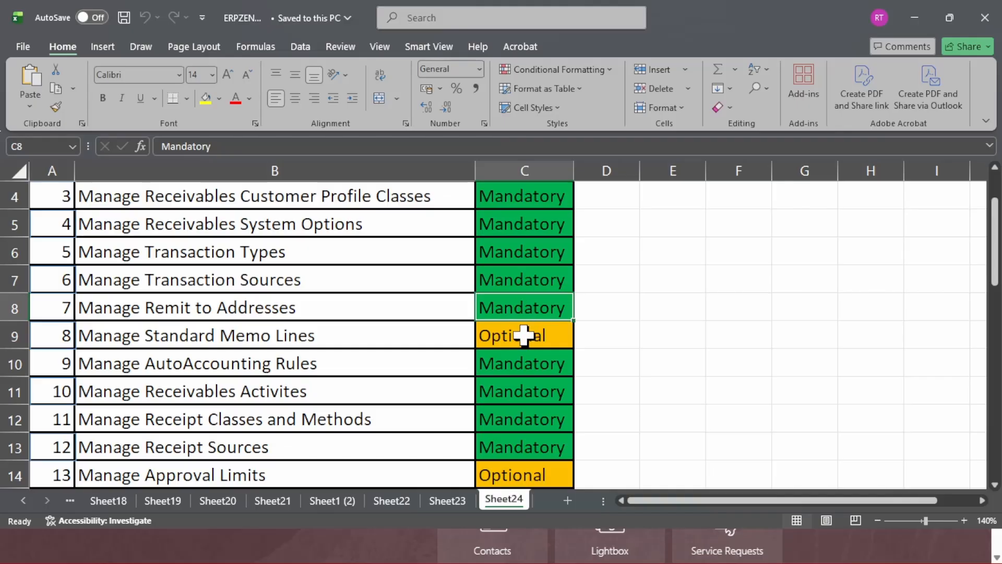
pyautogui.click(520, 334)
# Review the status of the tasks from Manage AutoAccounting Rules to Manage Business Unit Set Assignment.
pyautogui.scroll(-1, 645, 312)
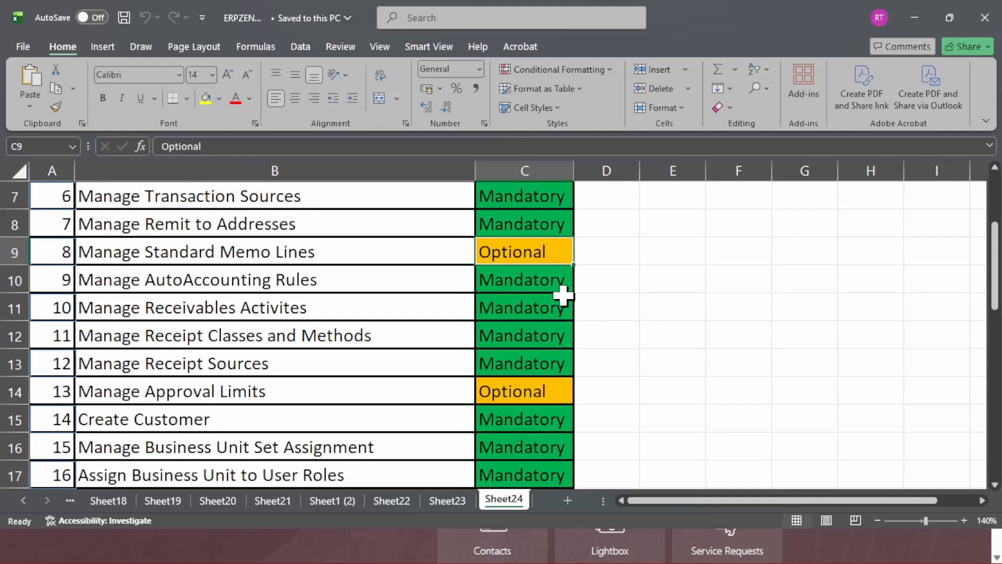
pyautogui.click(512, 284)
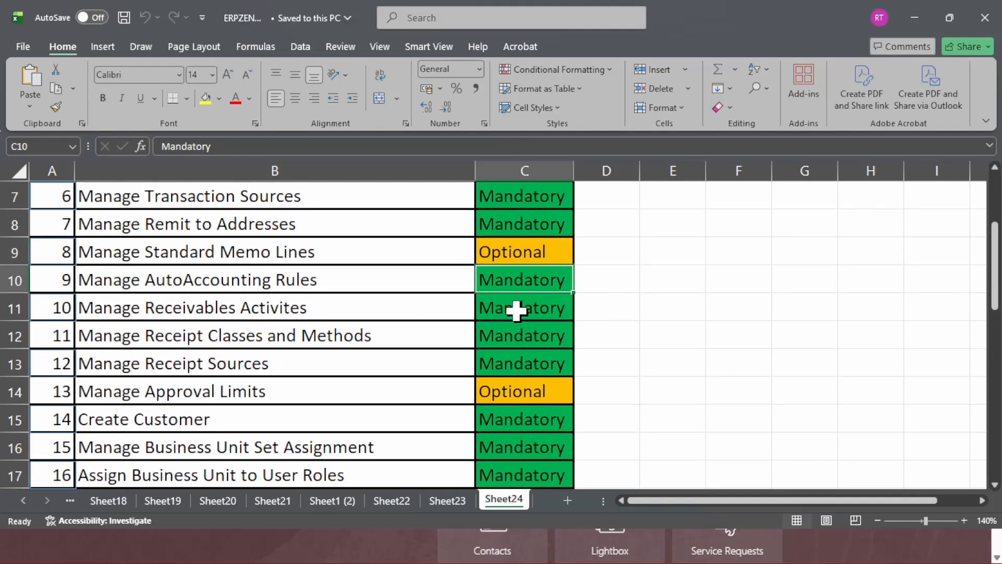
pyautogui.click(516, 310)
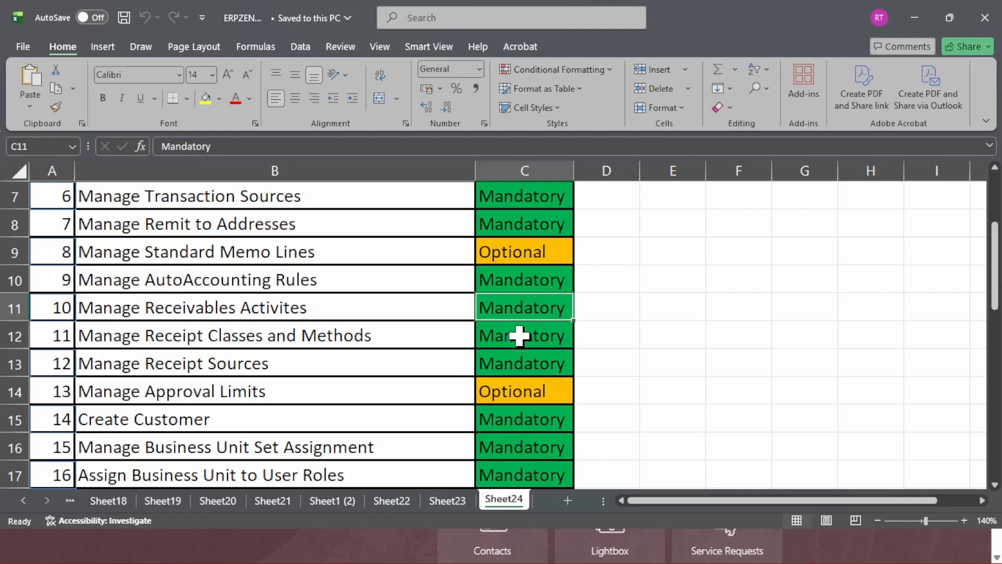
pyautogui.click(519, 336)
pyautogui.click(526, 366)
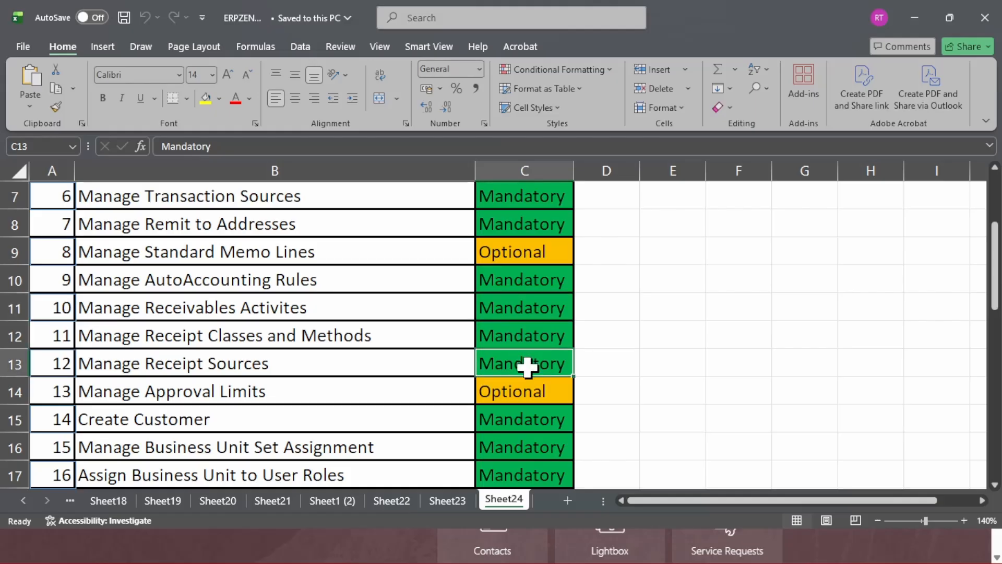
pyautogui.scroll(-1, 621, 331)
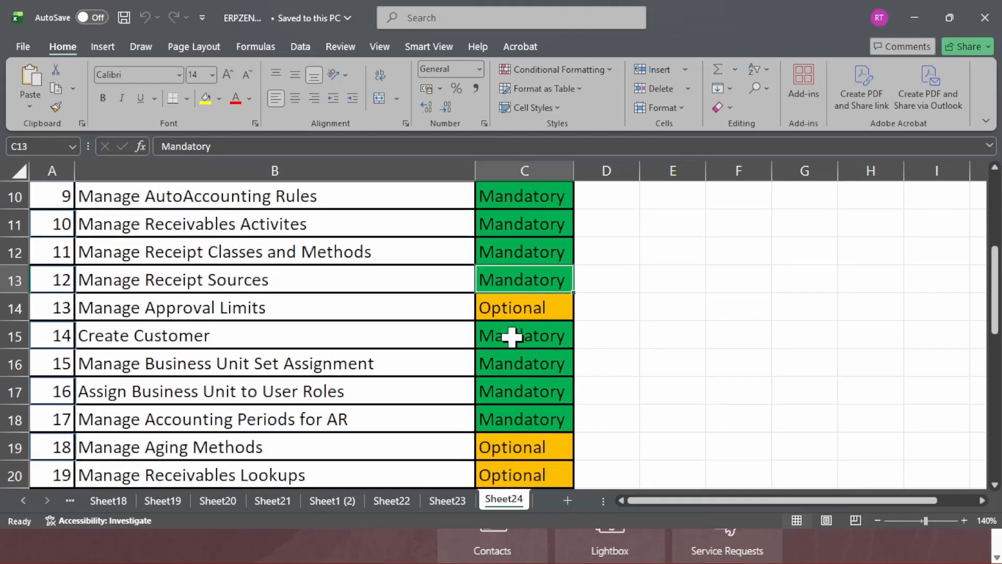
pyautogui.click(512, 337)
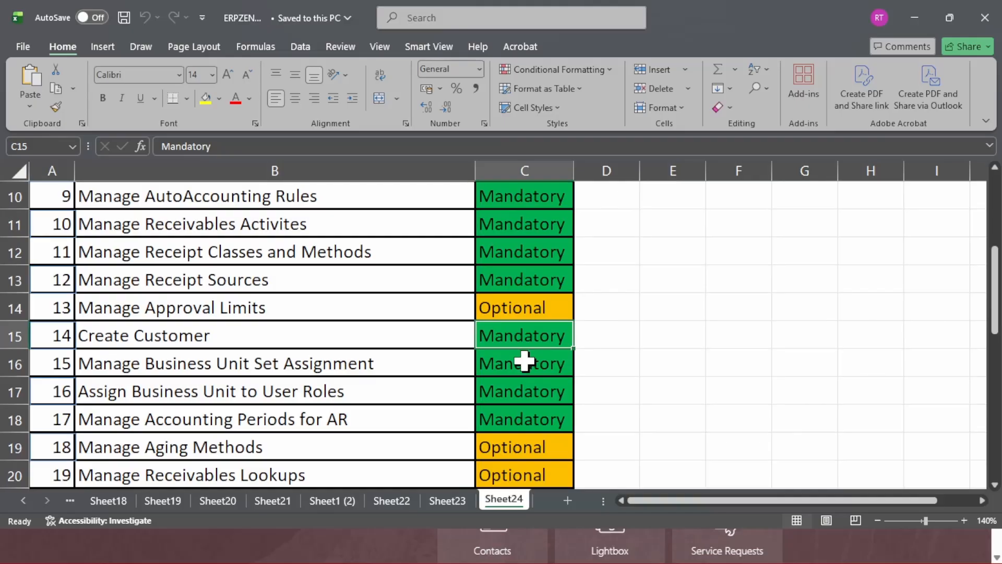
pyautogui.click(524, 360)
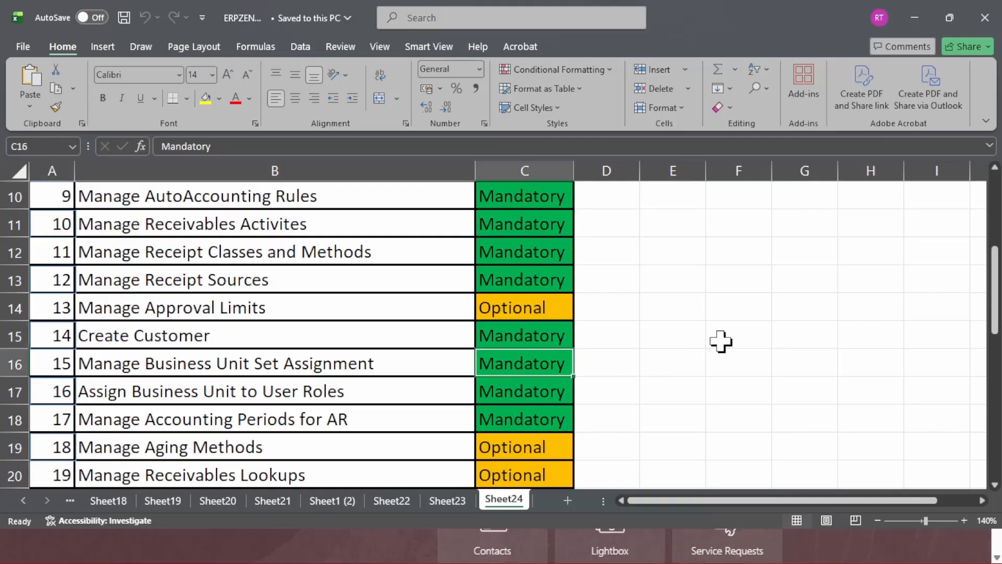
# Append "(RDS)" to the Manage Business Unit Set Assignment task name in cell B16.
pyautogui.doubleClick(419, 363)
pyautogui.write('(')
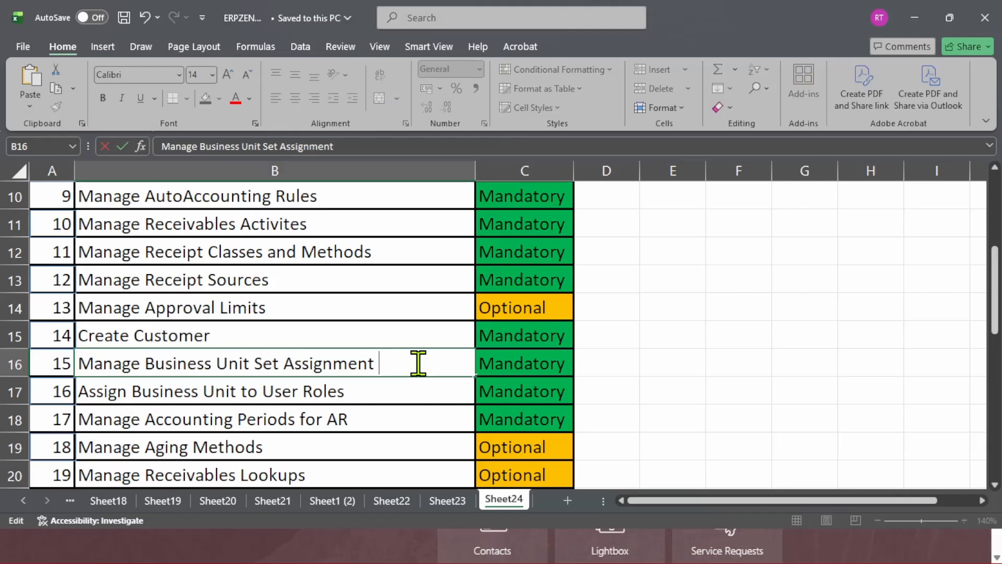
pyautogui.write('RS)')
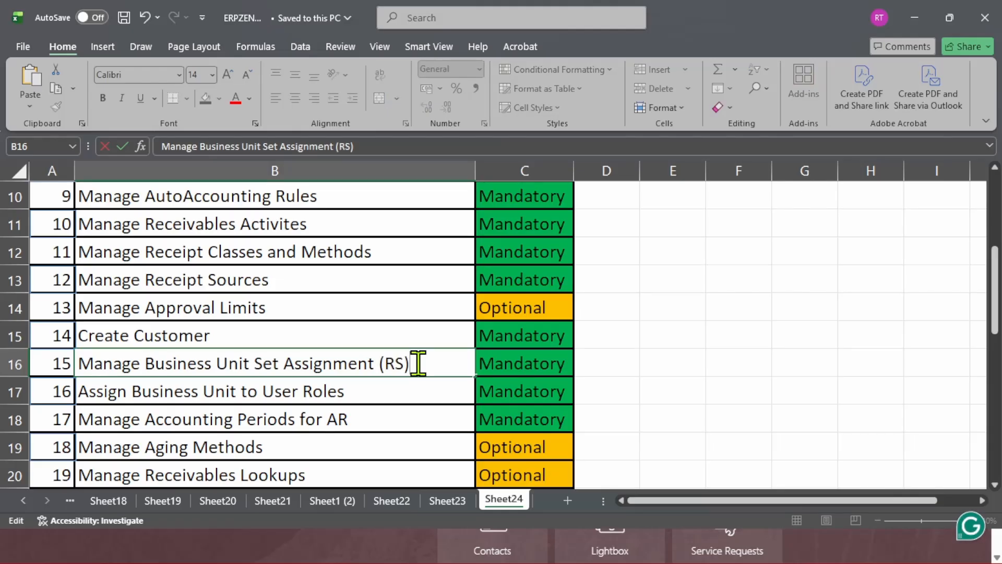
pyautogui.press('BackSpace')
pyautogui.press('BackSpace')
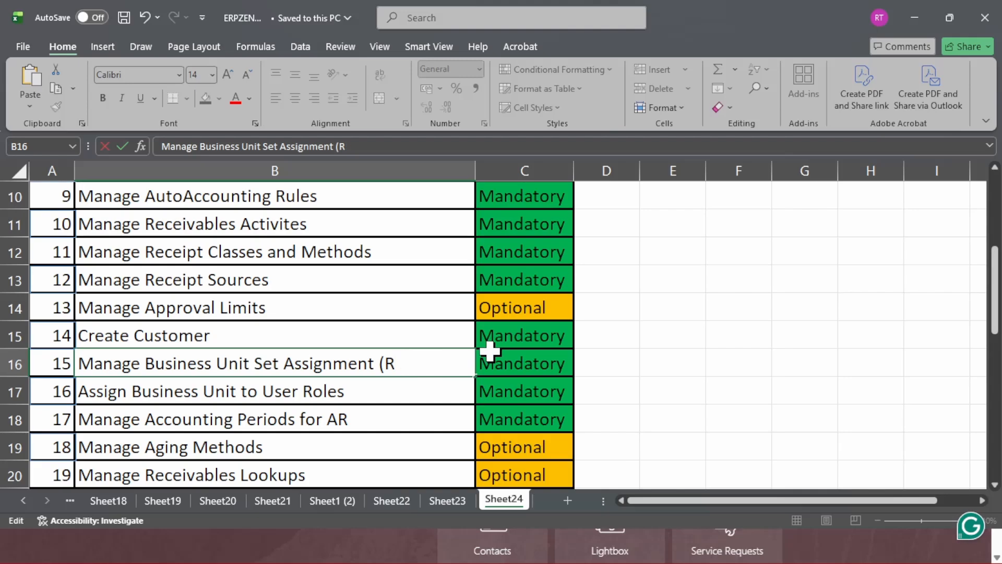
pyautogui.write('DS)')
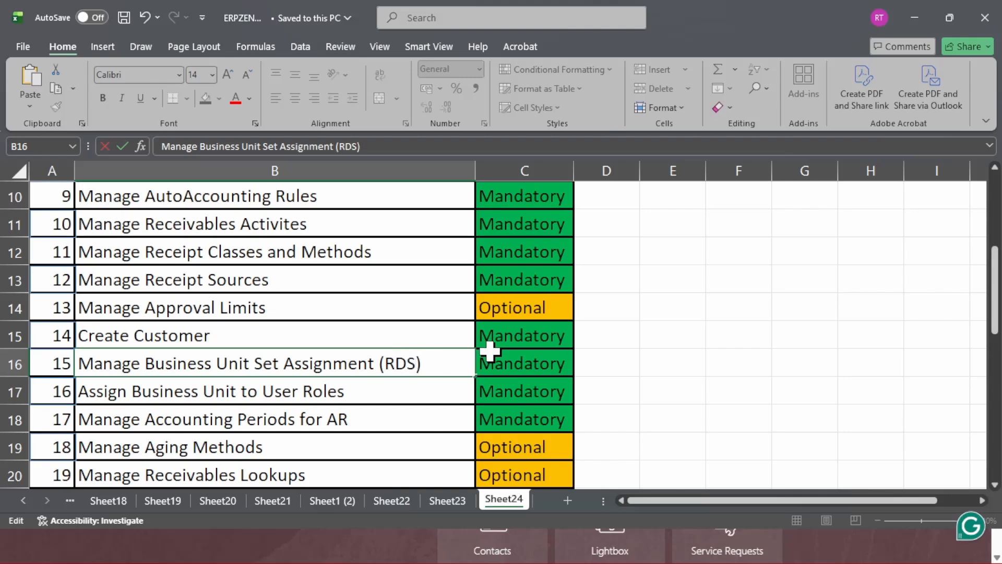
pyautogui.click(679, 343)
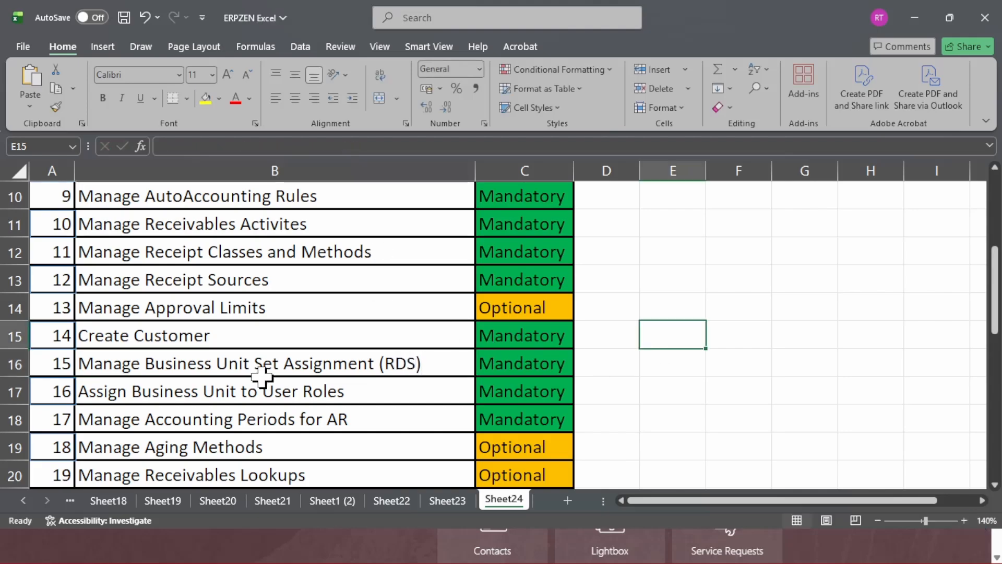
# Review the remaining tasks from Assign Business Unit to User Roles through Manage Lock Box, and return to the start of the list.
pyautogui.click(242, 389)
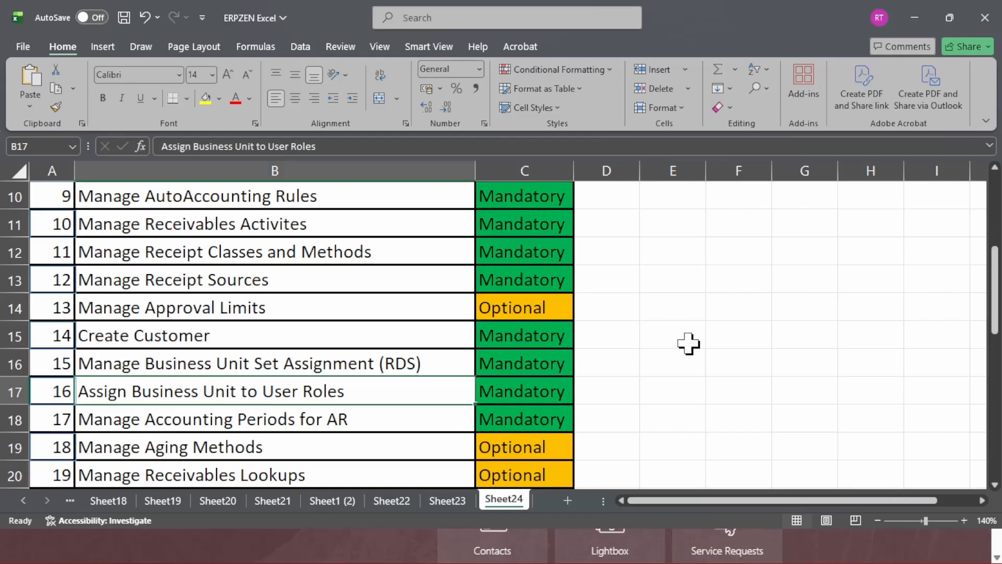
pyautogui.scroll(-1, 689, 342)
pyautogui.click(275, 339)
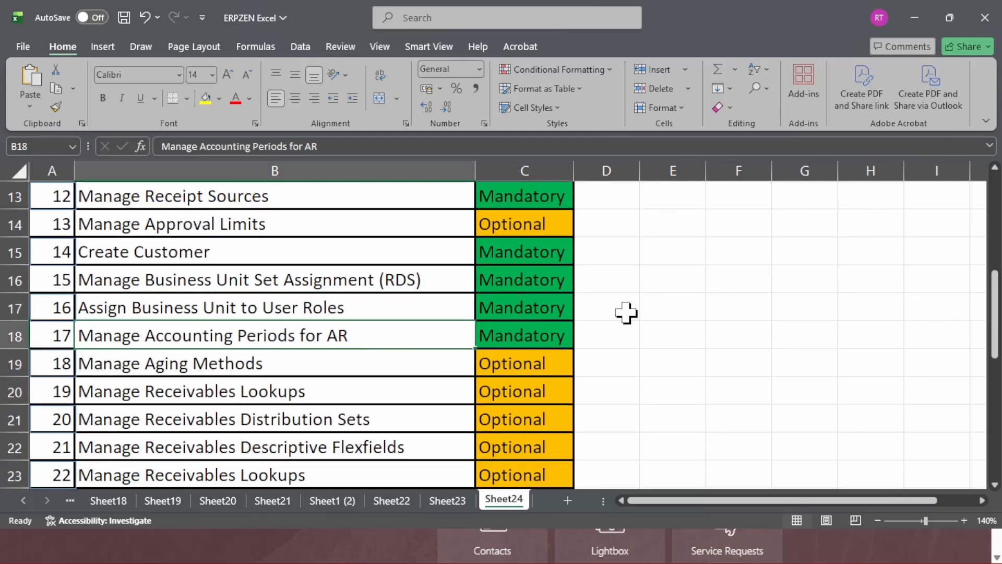
pyautogui.click(514, 338)
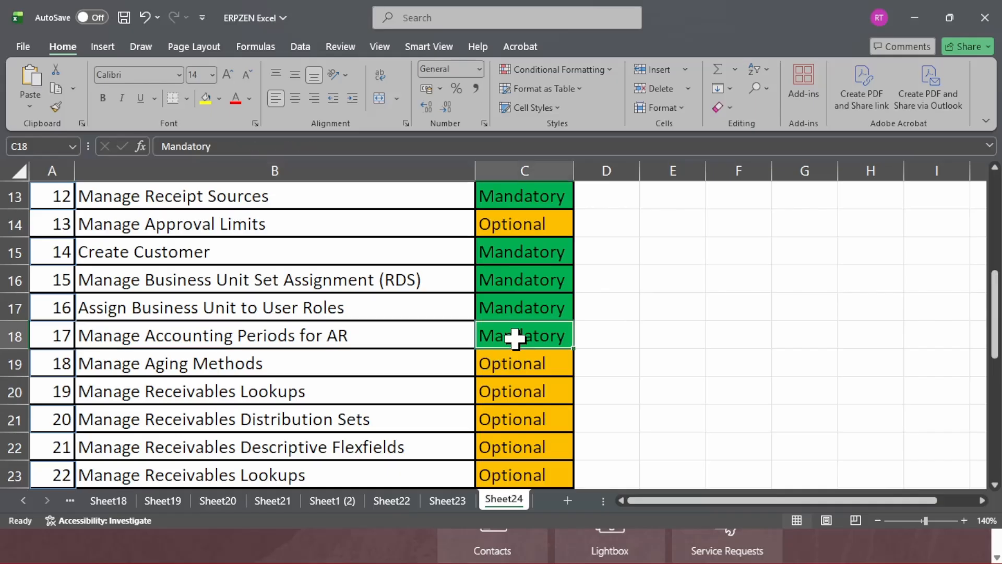
pyautogui.scroll(-3, 526, 383)
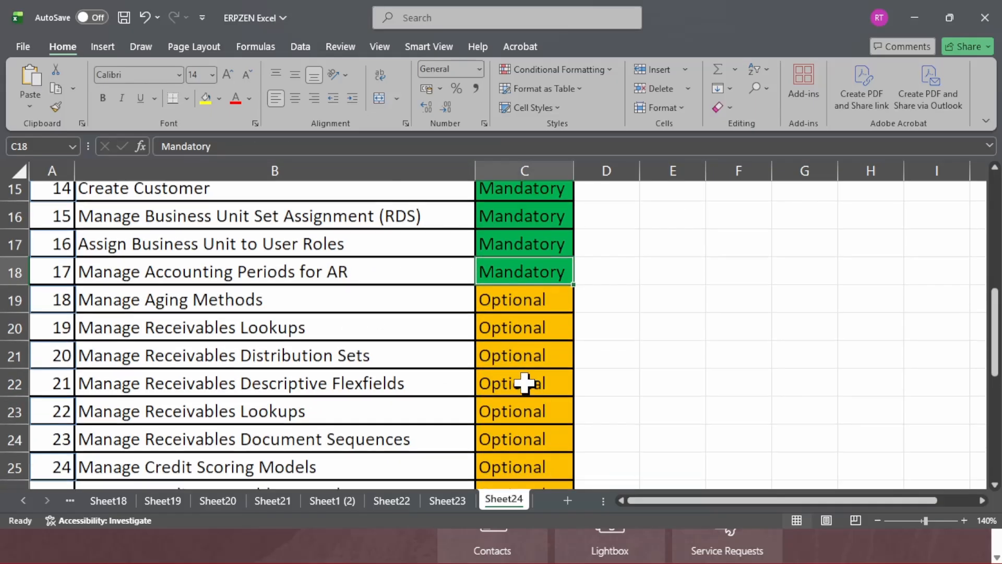
pyautogui.scroll(-2, 527, 342)
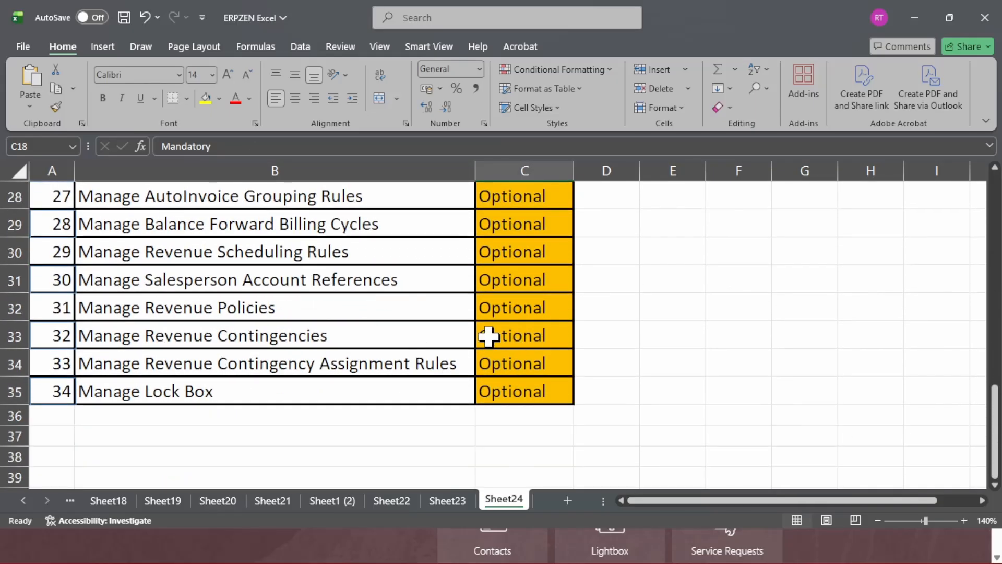
pyautogui.scroll(1, 512, 332)
pyautogui.scroll(4, 536, 327)
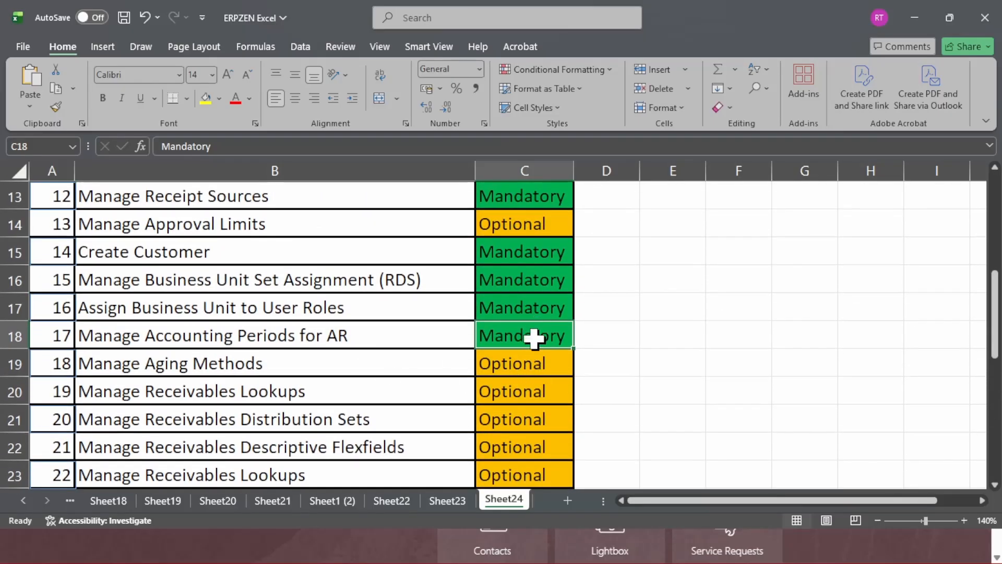
pyautogui.scroll(4, 538, 340)
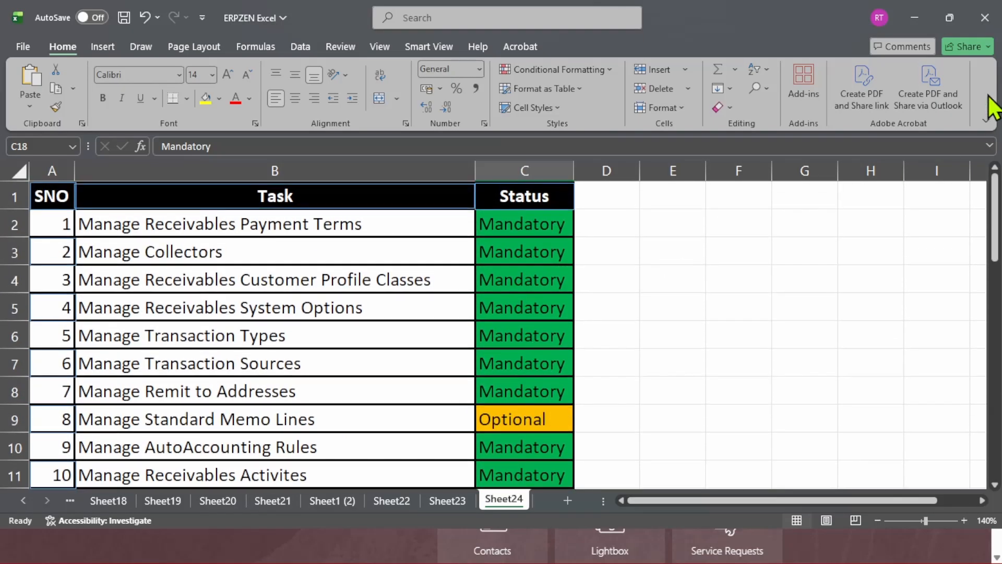
# Switch back to the Oracle application and open Setup and Maintenance.
pyautogui.click(908, 13)
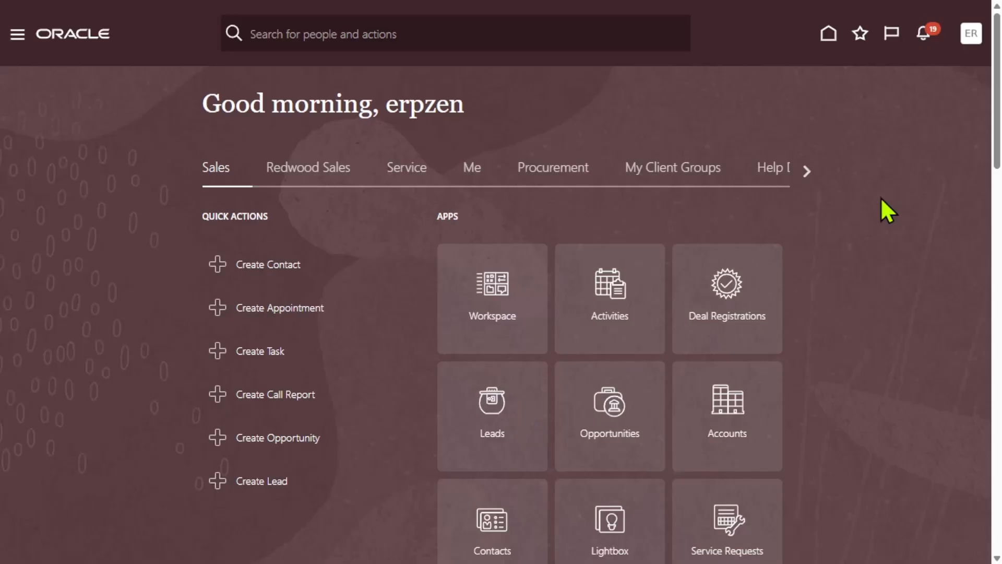
pyautogui.click(970, 33)
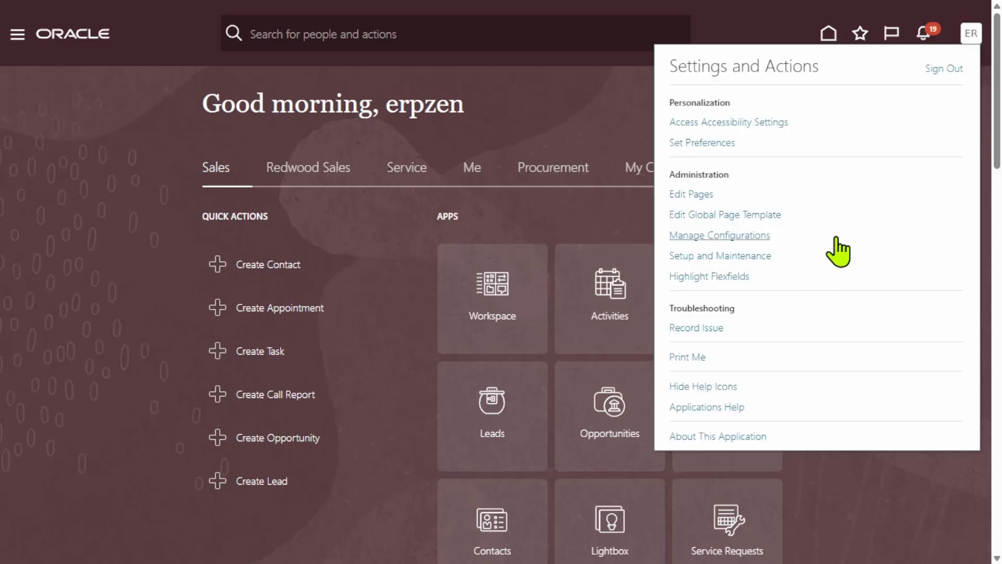
pyautogui.click(746, 256)
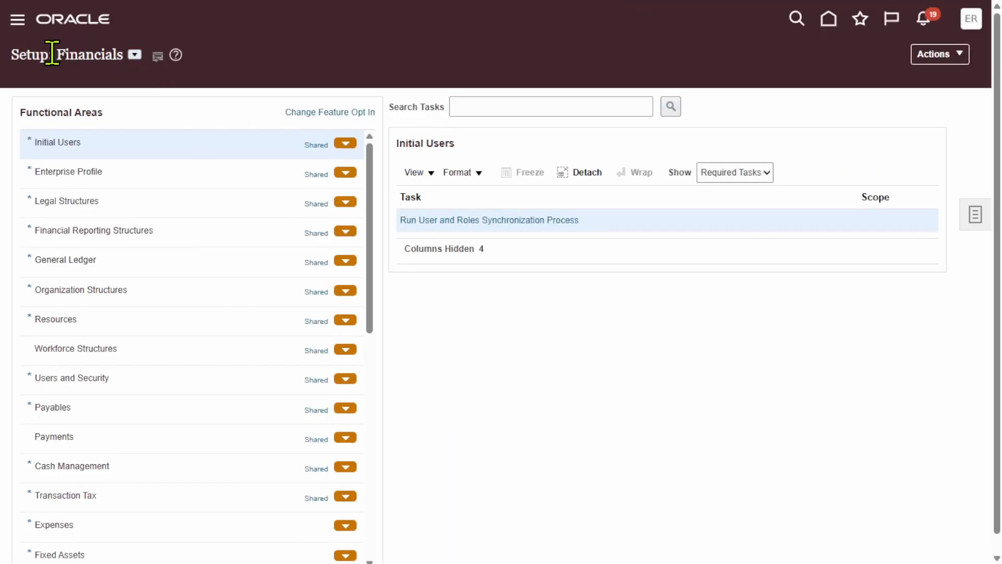
# Search the Financials setup tasks for "receivables payment" and open the Manage Receivables Payment Terms task.
pyautogui.click(578, 102)
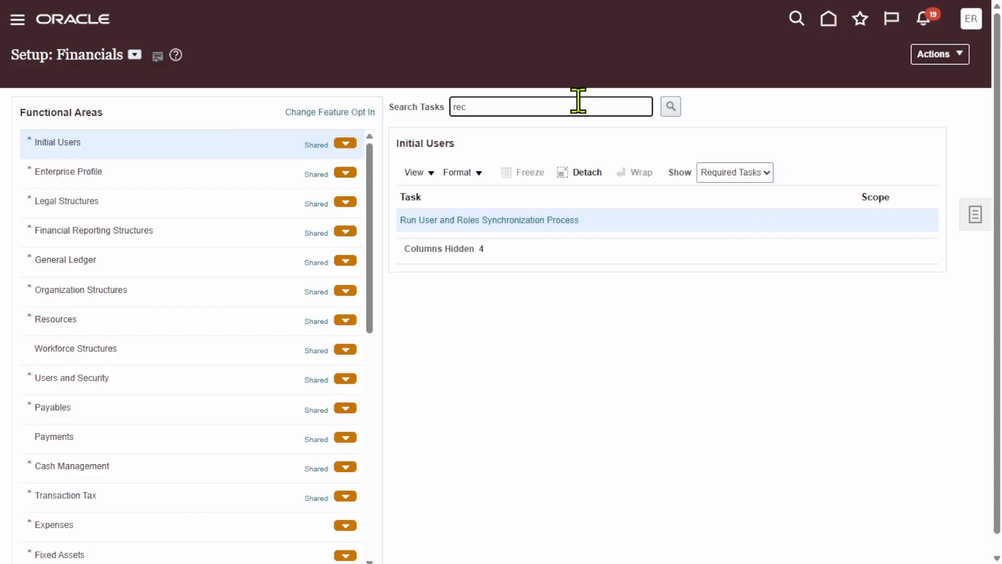
pyautogui.write('receivables payment')
pyautogui.click(673, 109)
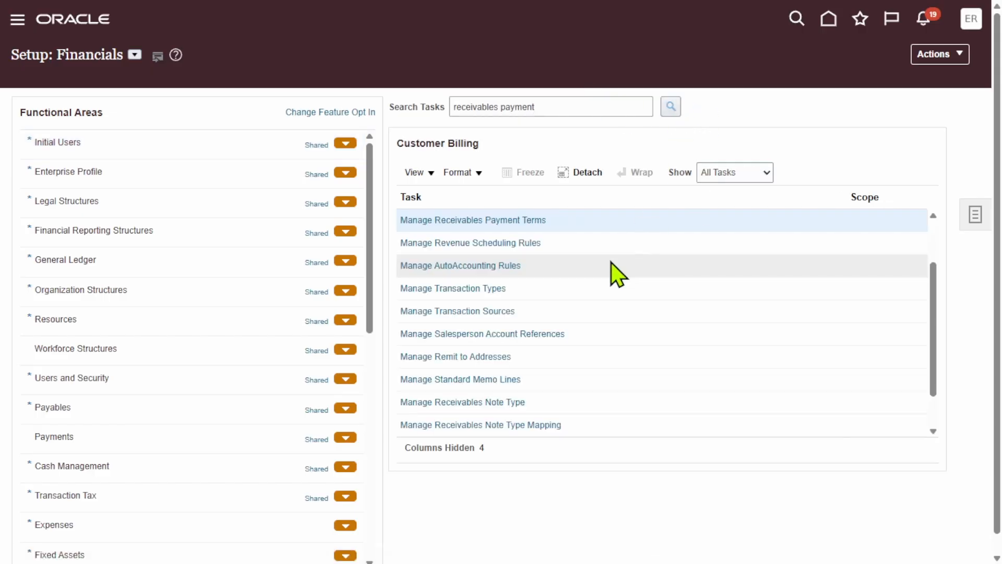
pyautogui.click(504, 221)
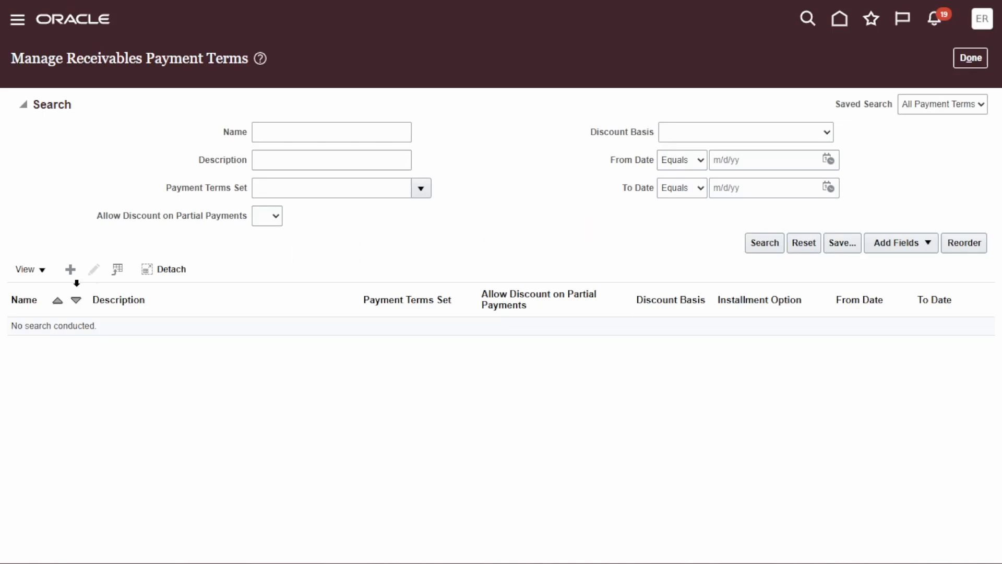
# Start a new payment term and set its Payment Terms Set to Common Set by searching for the reference data set code "common".
pyautogui.click(70, 269)
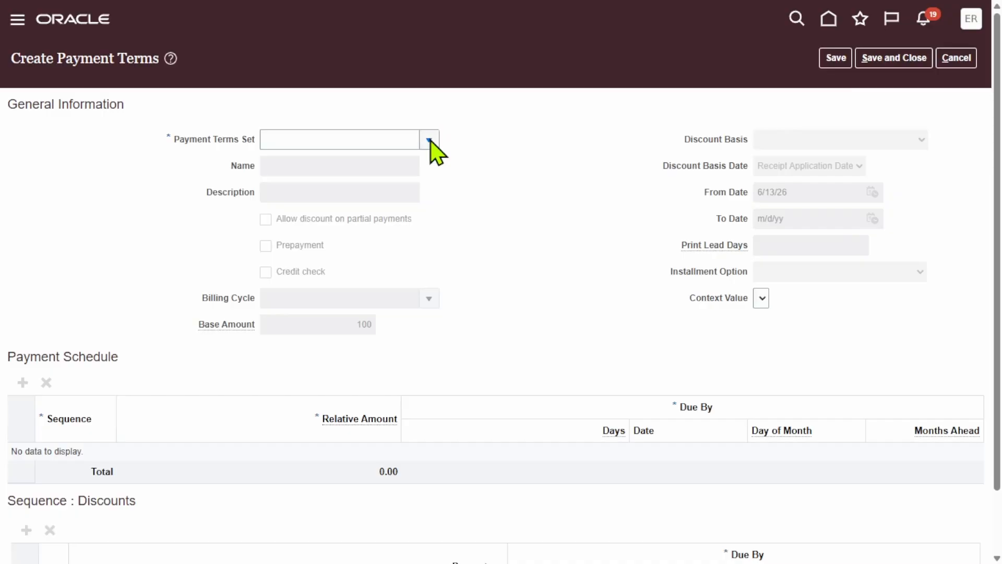
pyautogui.click(431, 142)
pyautogui.click(277, 394)
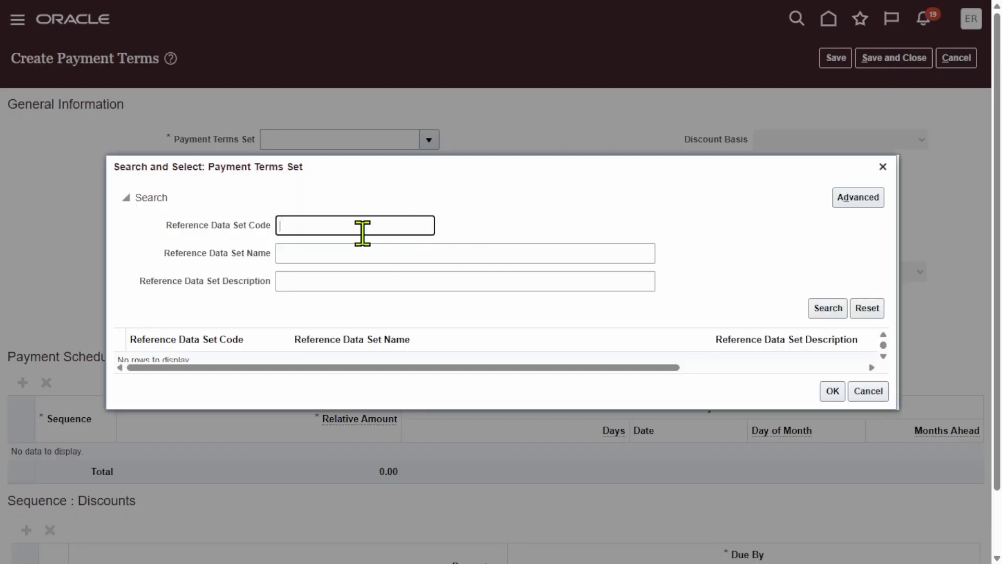
pyautogui.click(362, 233)
pyautogui.write('common')
pyautogui.click(826, 309)
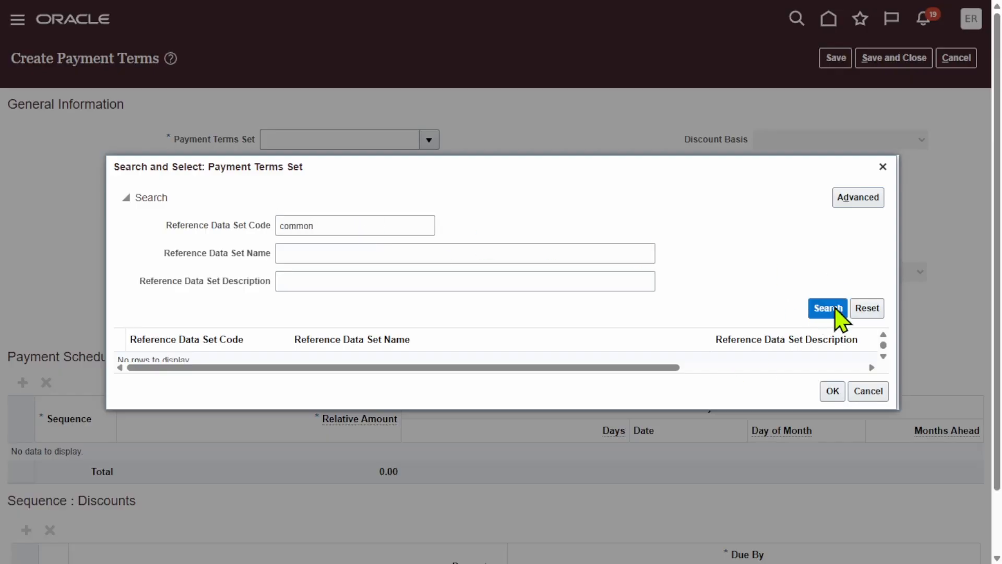
pyautogui.click(363, 355)
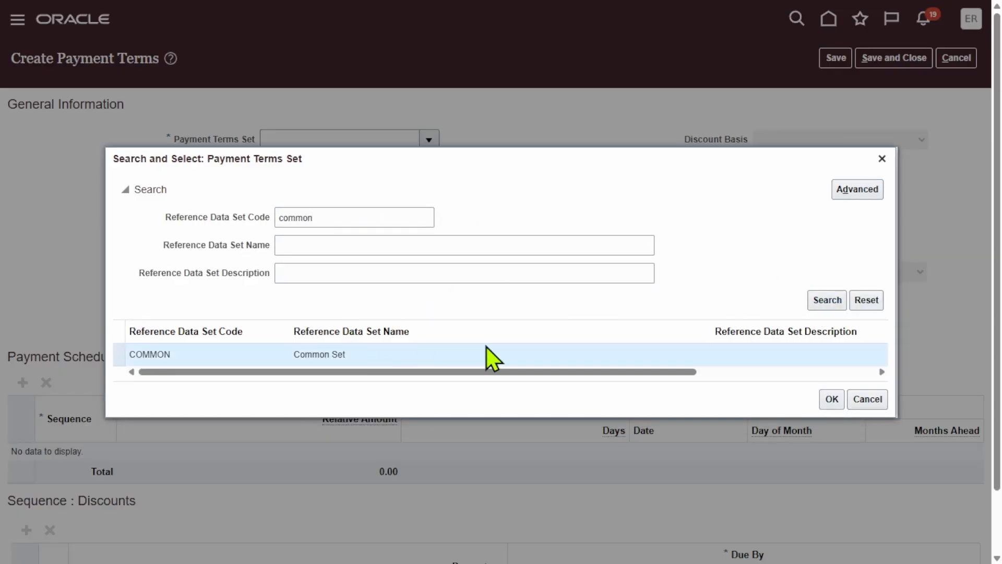
pyautogui.click(836, 402)
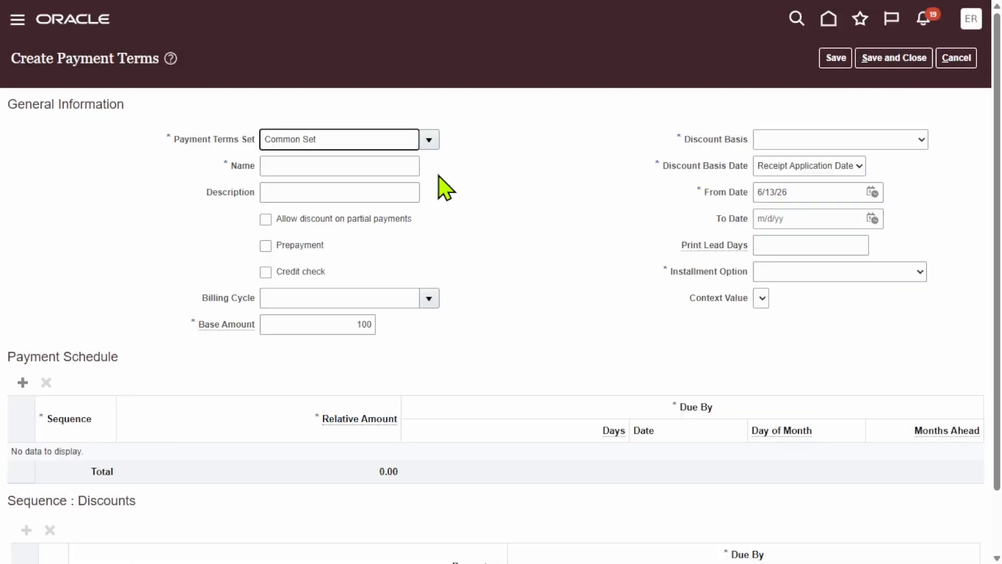
pyautogui.click(370, 166)
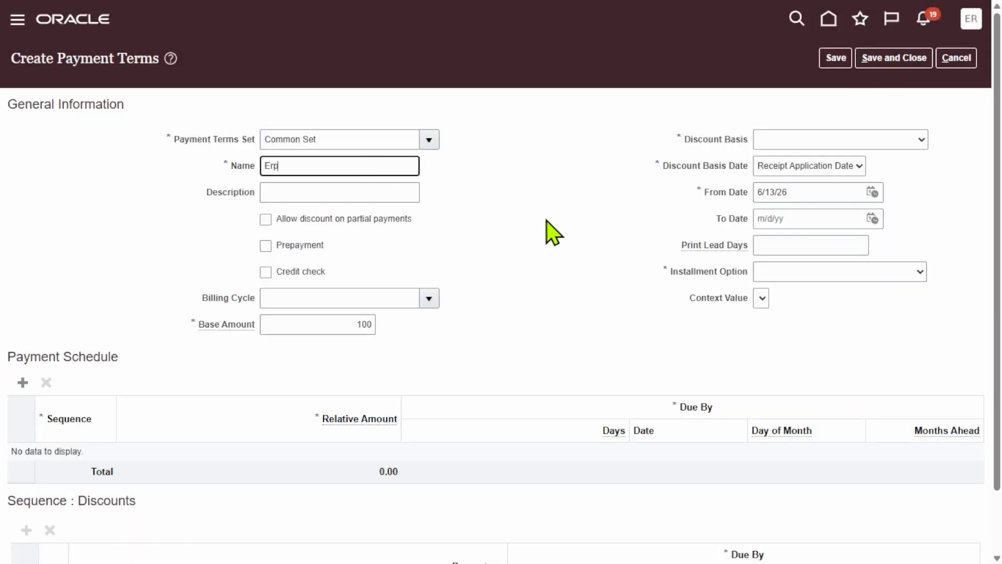
pyautogui.write('Erpzen_ Innm')
pyautogui.press('BackSpace')
pyautogui.write('mmedia')
pyautogui.click(530, 211)
pyautogui.click(360, 162)
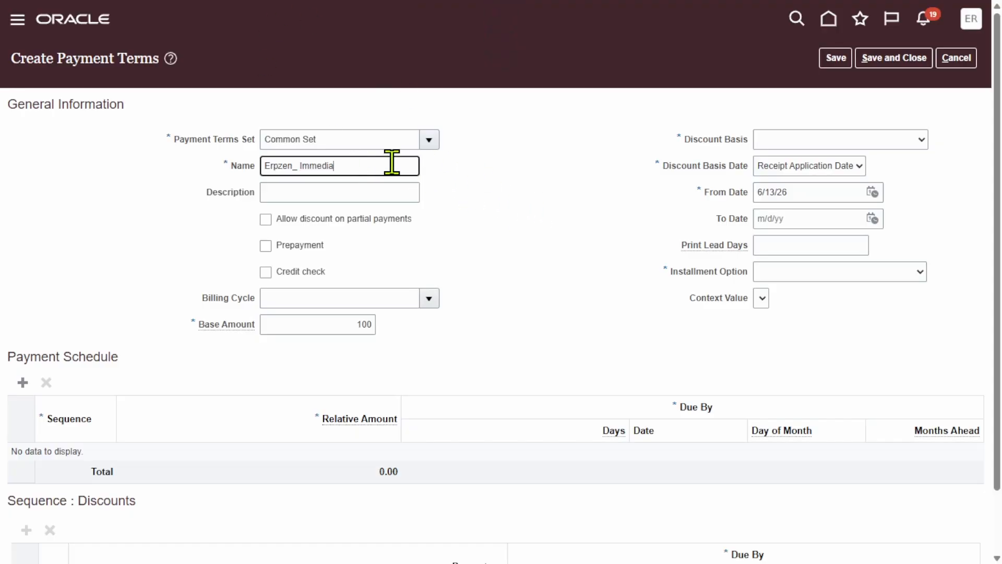
pyautogui.press('BackSpace')
pyautogui.press('BackSpace')
pyautogui.press('BackSpace')
pyautogui.press('BackSpace')
pyautogui.press('BackSpace')
pyautogui.press('BackSpace')
pyautogui.press('BackSpace')
pyautogui.press('BackSpace')
pyautogui.press('BackSpace')
pyautogui.press('BackSpace')
pyautogui.press('BackSpace')
pyautogui.press('BackSpace')
pyautogui.press('BackSpace')
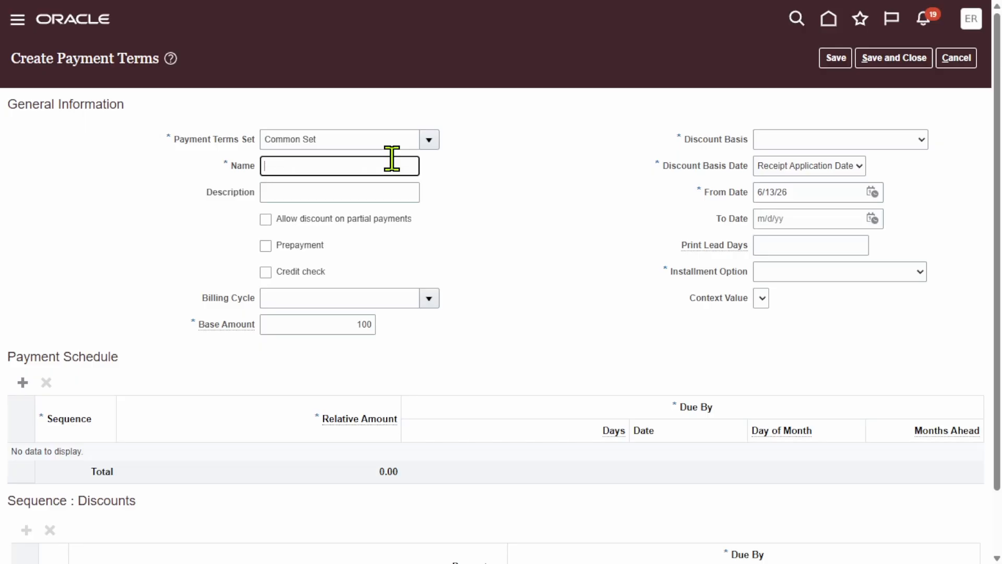
# Name the payment term "Immediate" and enter the description "Erpzen Immediate Payment Term".
pyautogui.write('Immediate')
pyautogui.click(331, 193)
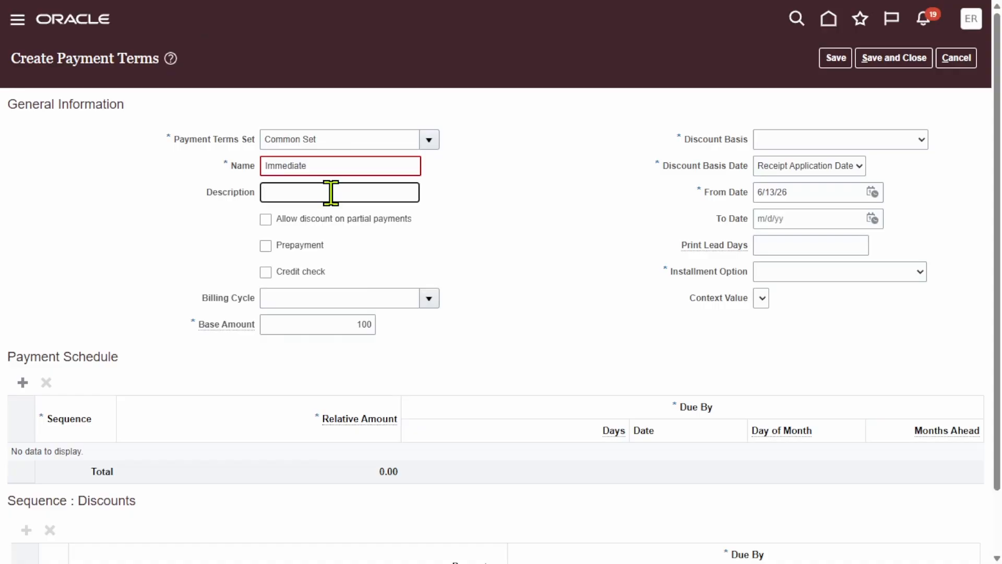
pyautogui.write('Erpzen Immediate Payment Term')
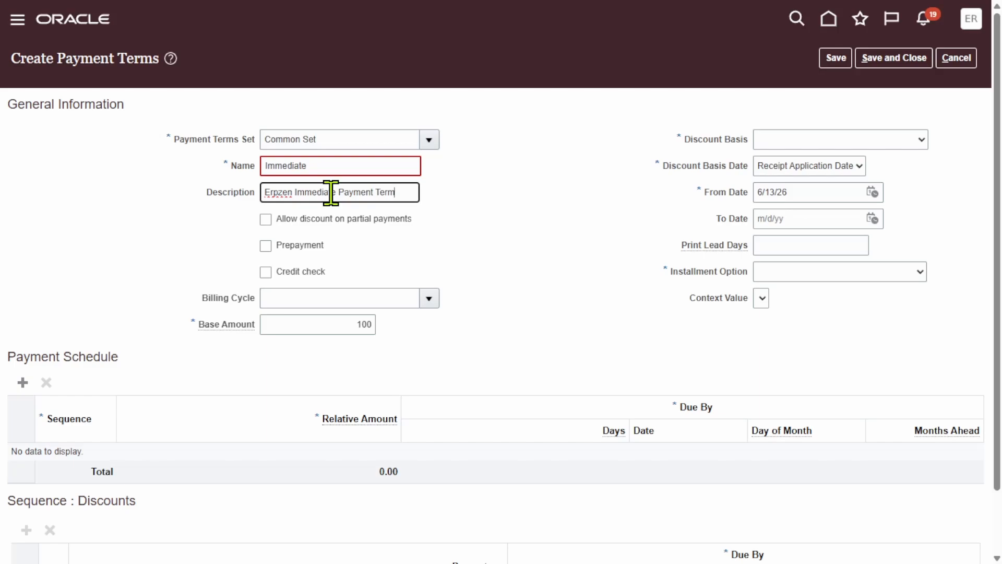
# Prefix the payment term's name with "Erpzen" so it reads "ErpzenImmediate".
pyautogui.click(533, 204)
pyautogui.click(357, 162)
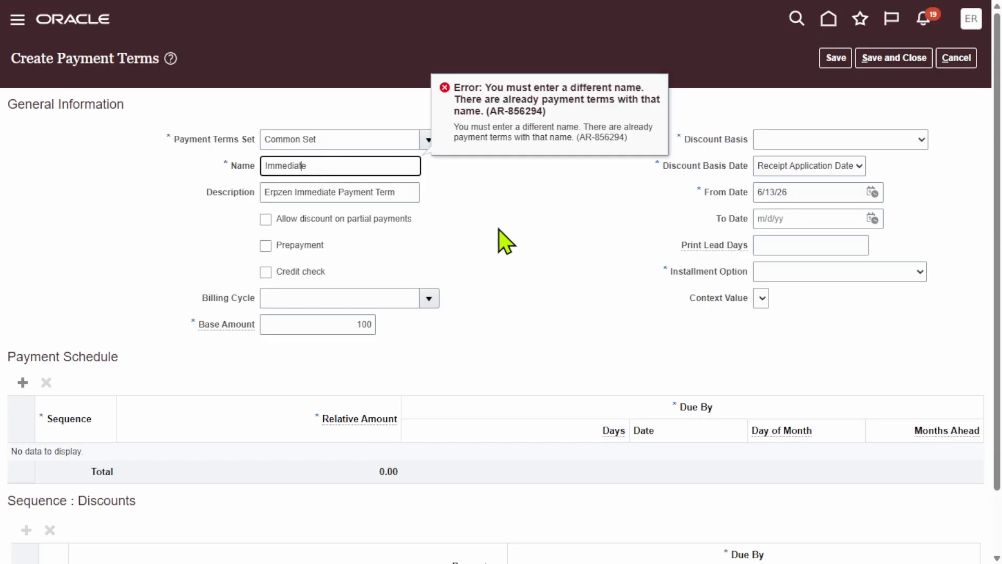
pyautogui.press('Home')
pyautogui.write('Erpzen')
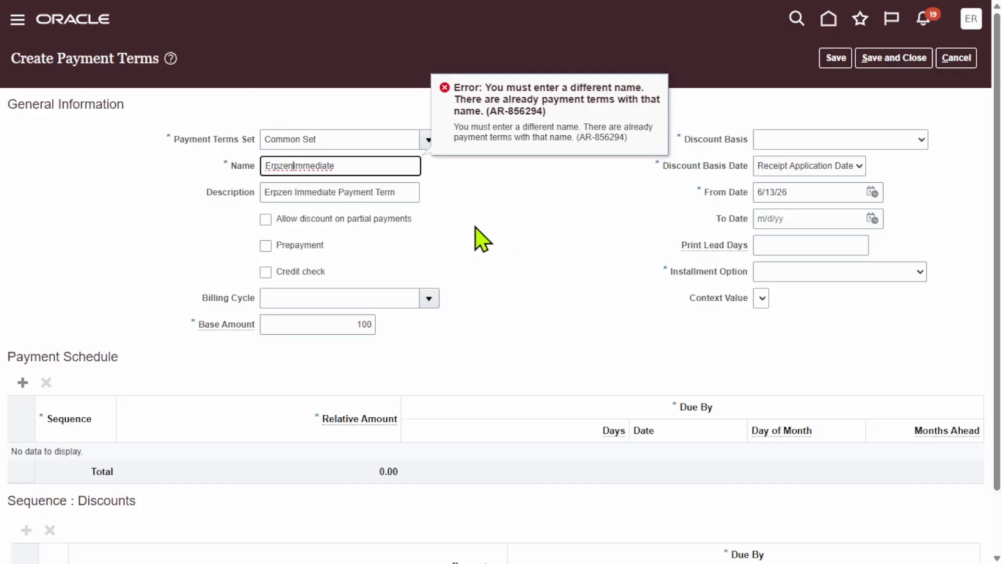
pyautogui.click(475, 225)
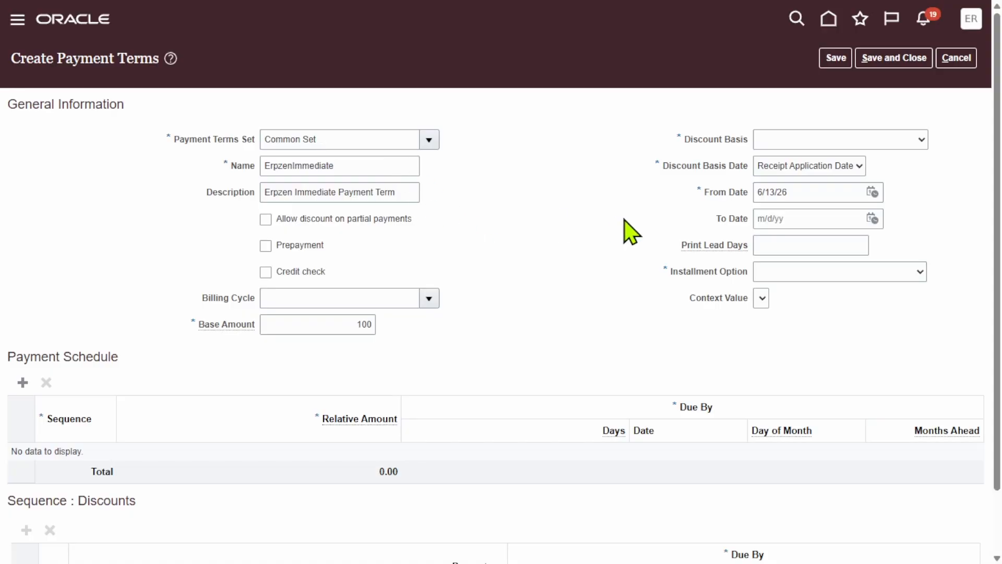
# Examine the Base Amount, the Discount Basis and Installment Option choices, and the Print Lead Days field of the payment term.
pyautogui.moveTo(325, 327); pyautogui.dragTo(431, 318)
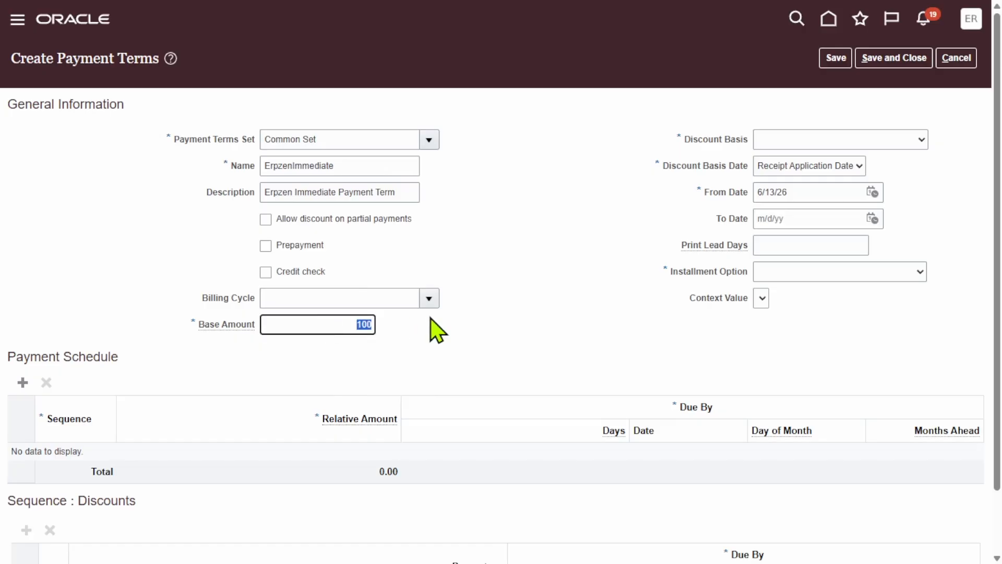
pyautogui.click(501, 298)
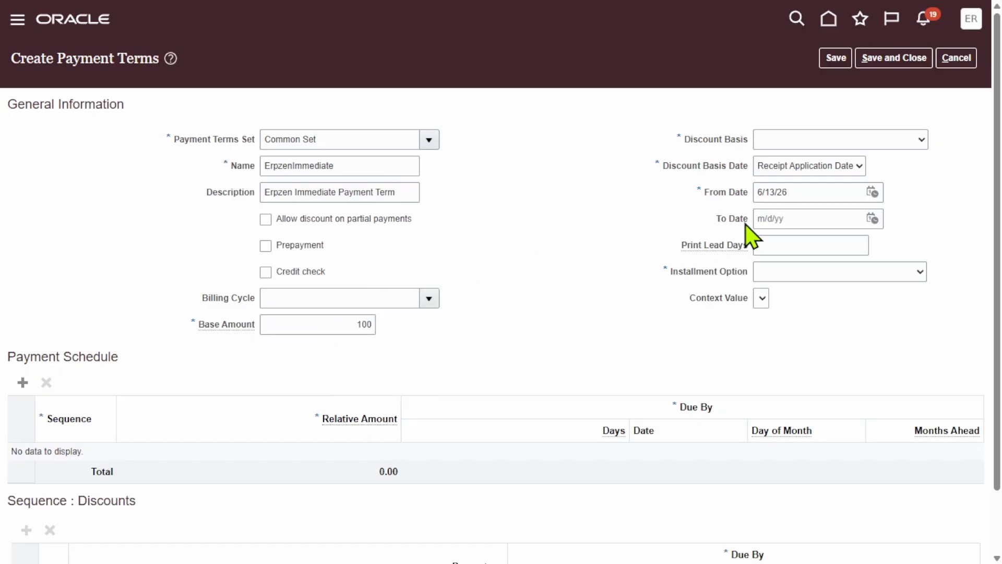
pyautogui.click(918, 139)
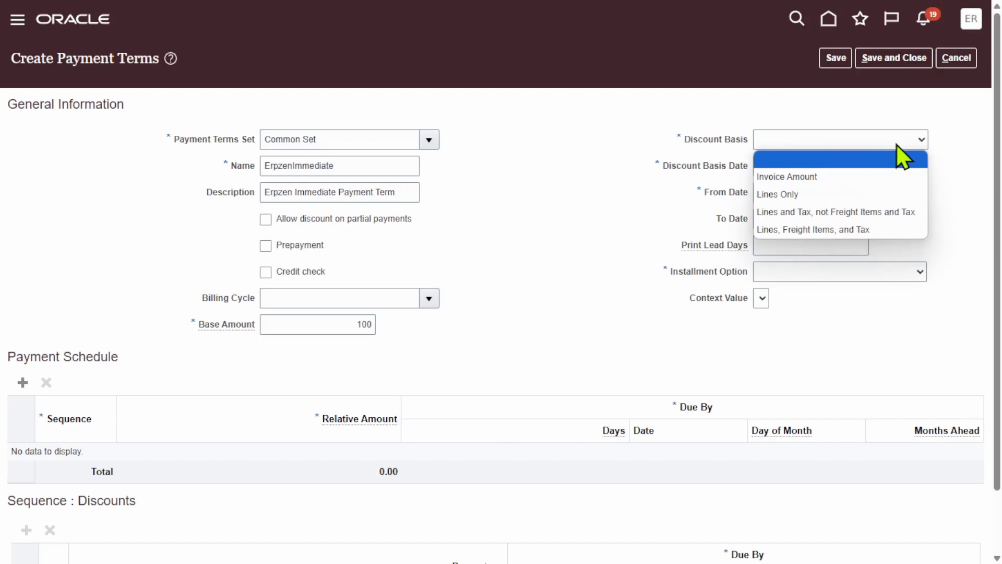
pyautogui.click(646, 241)
pyautogui.scroll(-2, 626, 266)
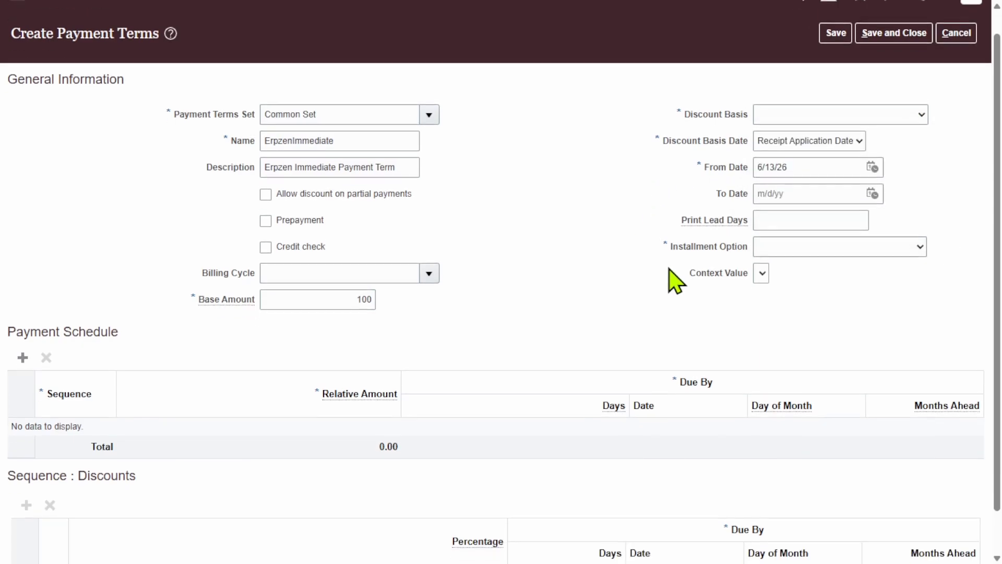
pyautogui.click(919, 200)
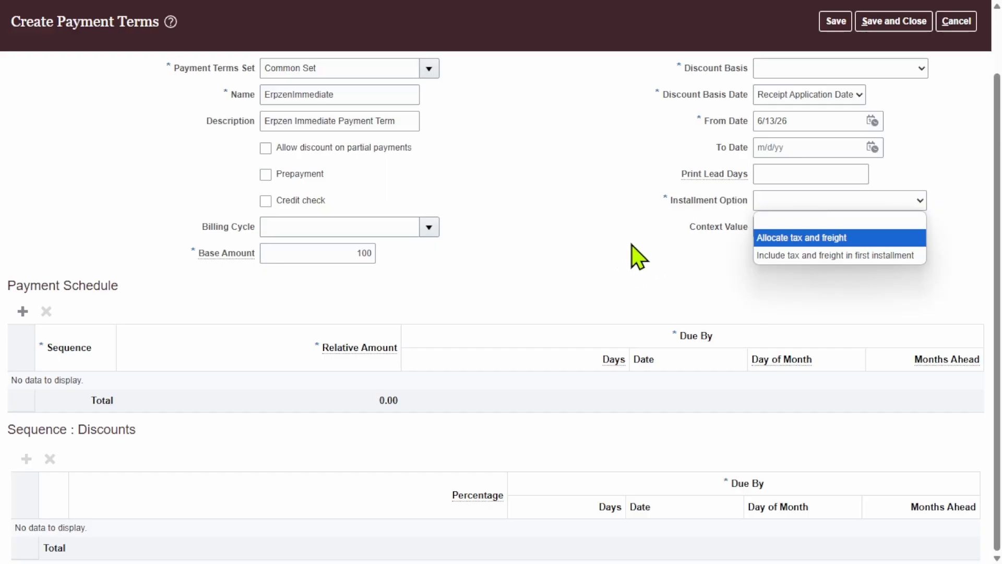
pyautogui.click(616, 253)
pyautogui.moveTo(667, 197); pyautogui.dragTo(739, 209)
pyautogui.click(894, 207)
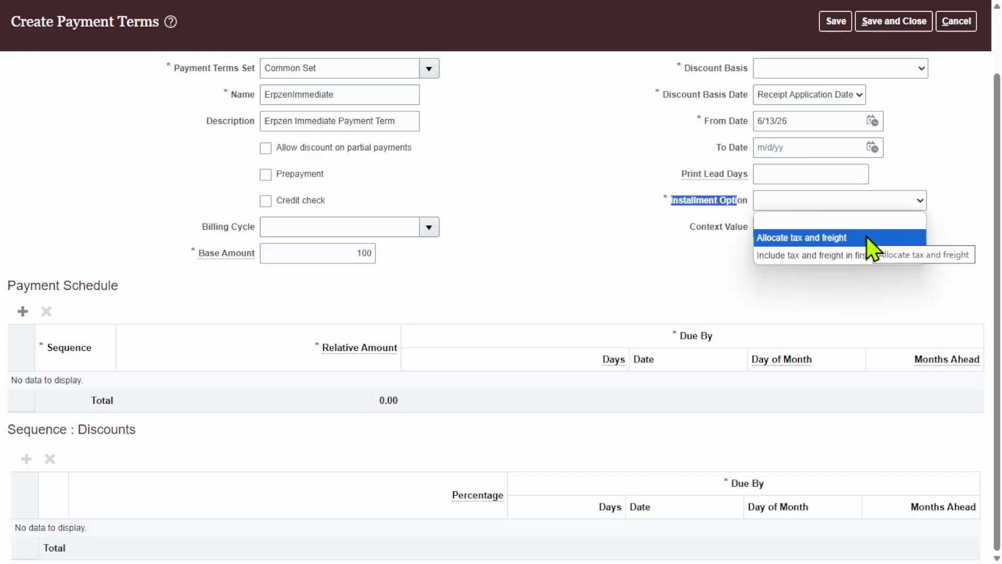
pyautogui.click(641, 287)
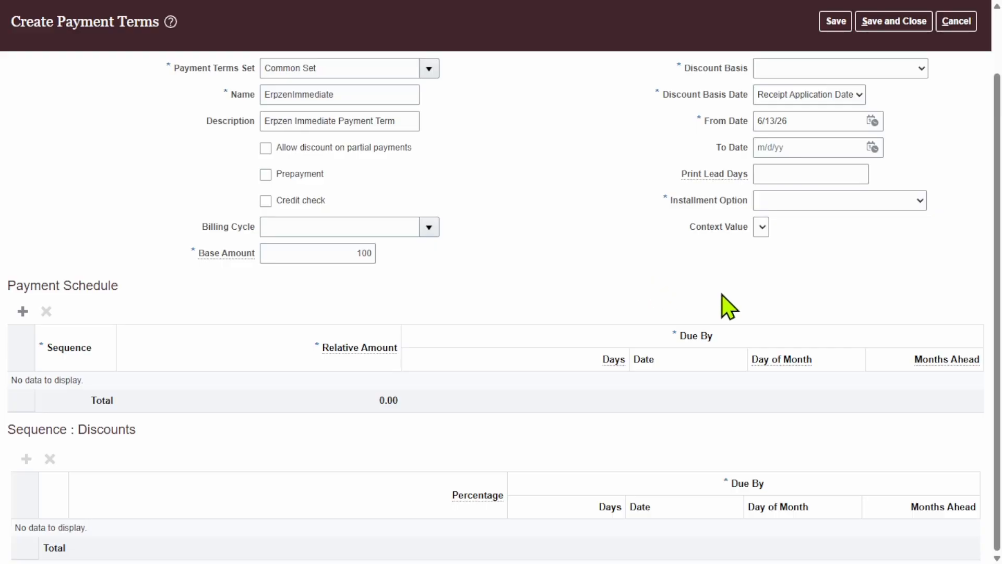
pyautogui.scroll(2, 731, 307)
pyautogui.moveTo(677, 245); pyautogui.dragTo(761, 247)
pyautogui.click(570, 280)
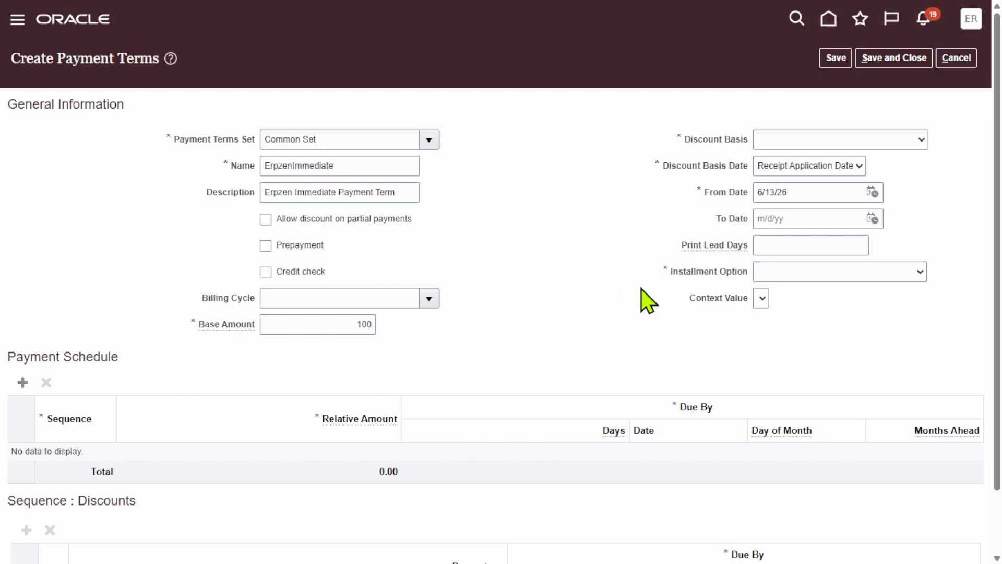
pyautogui.click(838, 244)
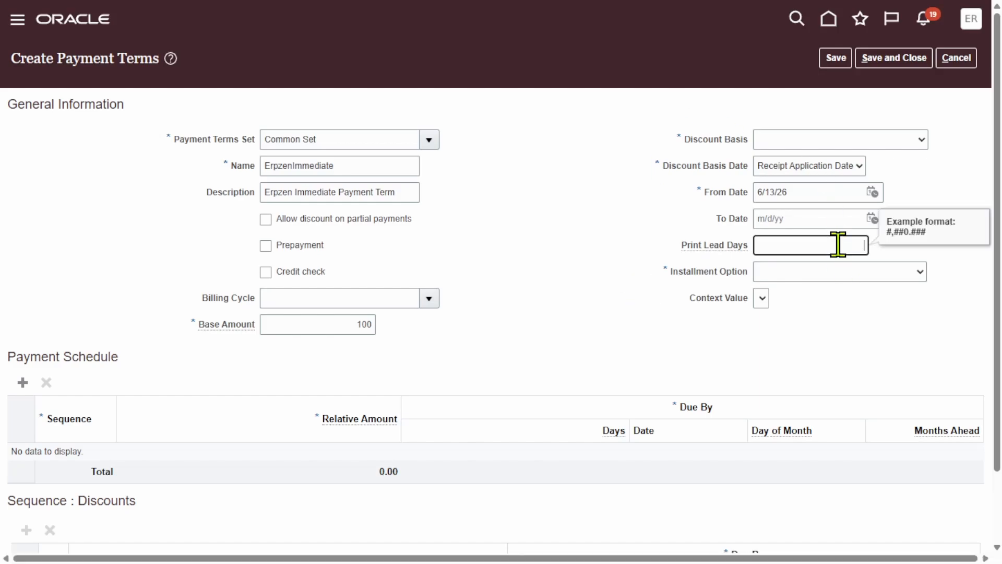
pyautogui.write('2')
pyautogui.click(555, 282)
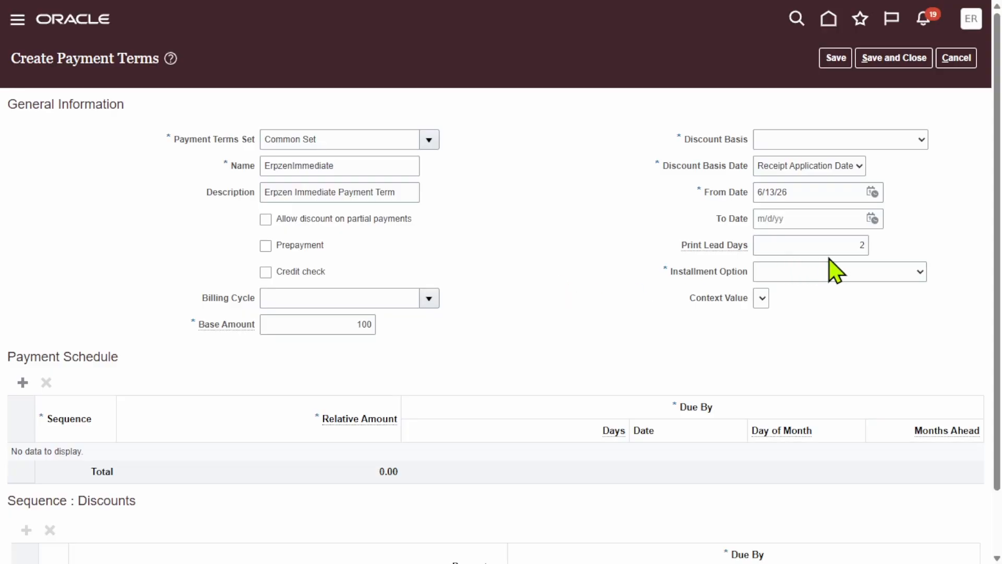
pyautogui.click(844, 243)
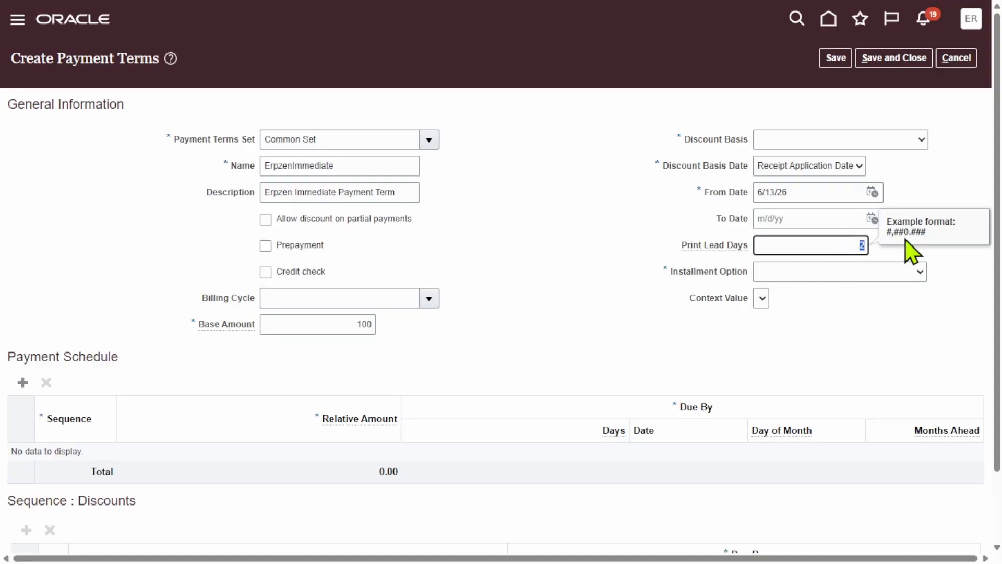
pyautogui.press('BackSpace')
pyautogui.click(914, 142)
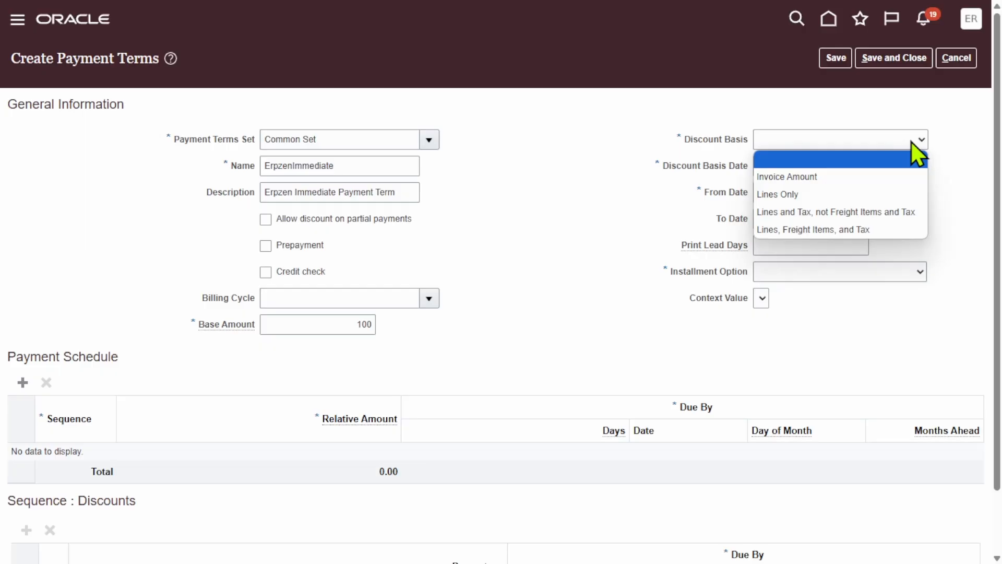
pyautogui.click(604, 242)
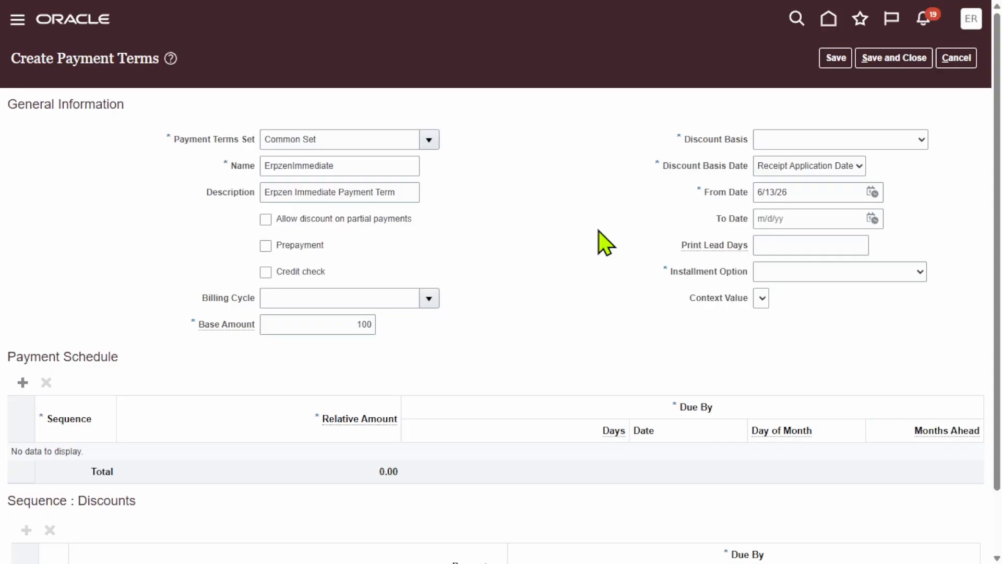
pyautogui.click(908, 139)
pyautogui.click(520, 277)
# Set the payment term's Discount Basis Date to Receipt Date.
pyautogui.click(838, 166)
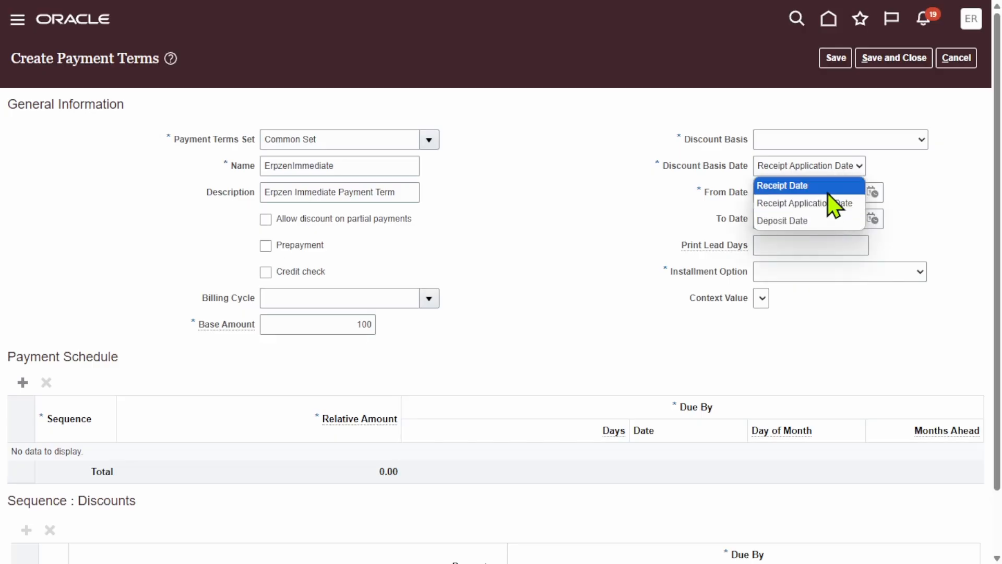
pyautogui.click(829, 190)
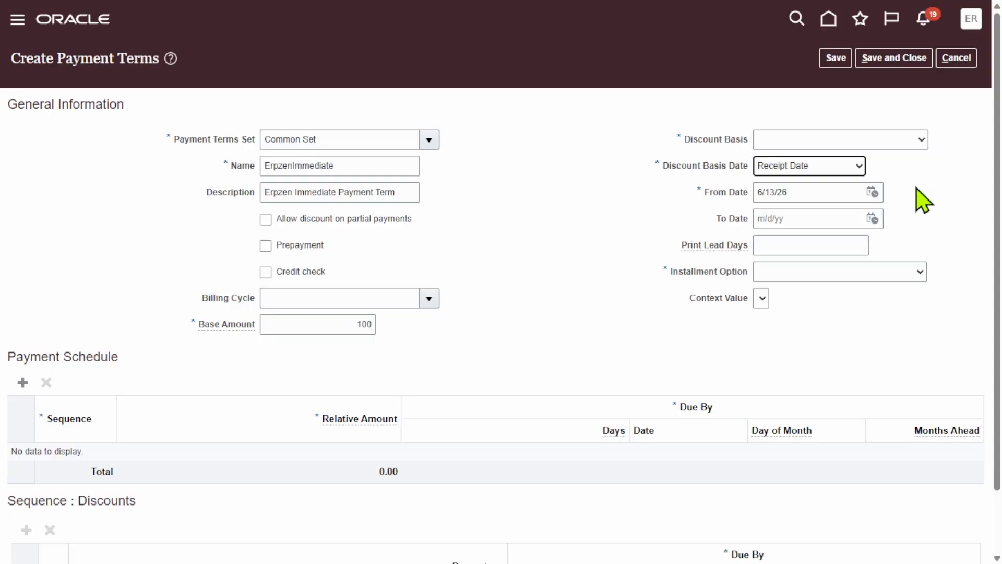
pyautogui.click(843, 166)
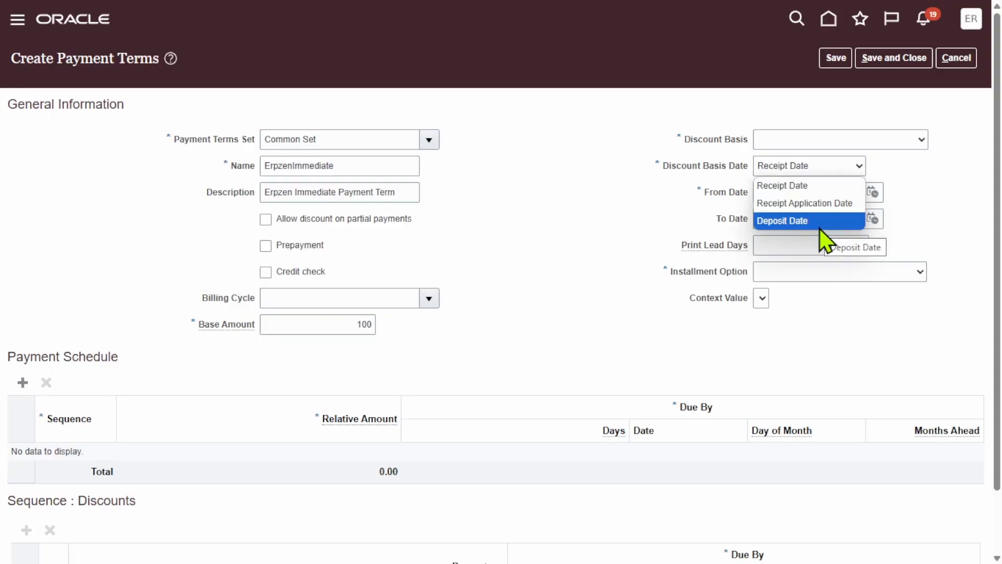
pyautogui.click(808, 187)
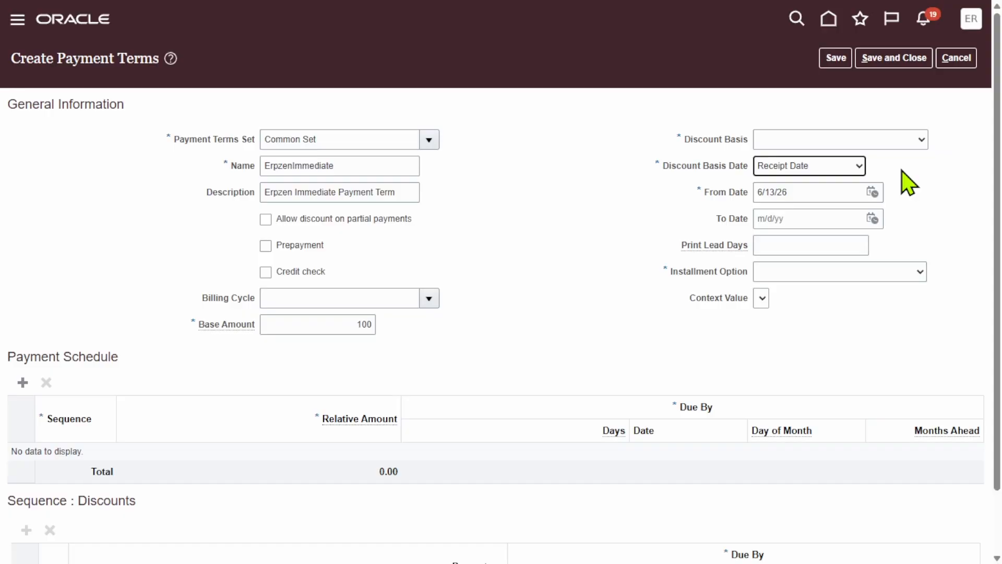
pyautogui.click(841, 166)
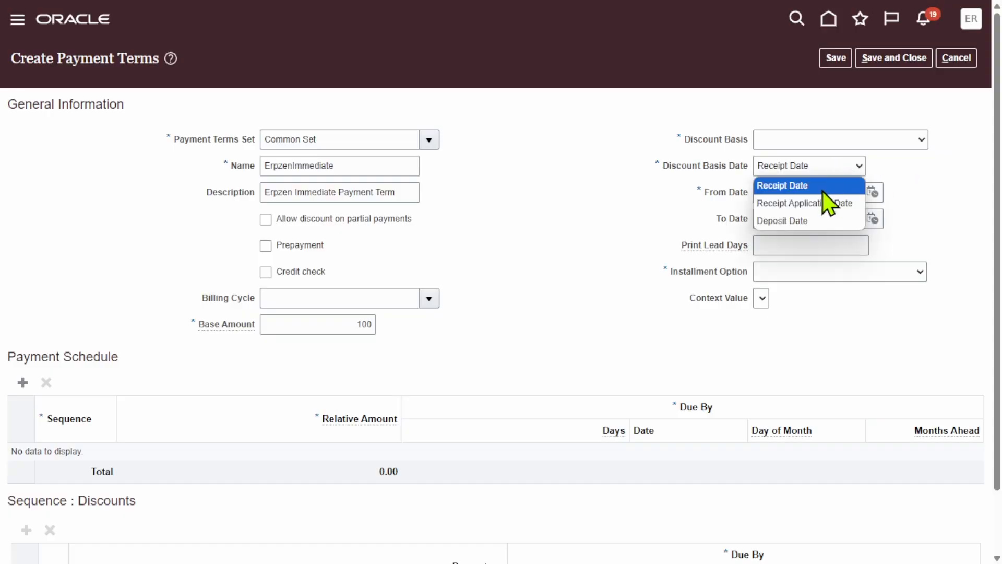
pyautogui.click(823, 187)
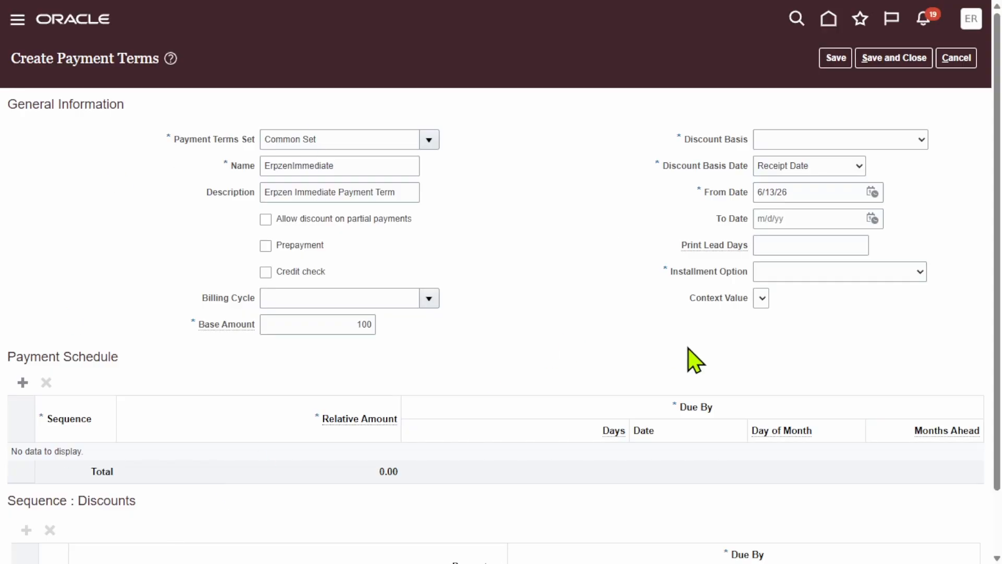
# Set the payment term's Discount Basis to Invoice Amount and its Installment Option to Allocate tax and freight.
pyautogui.click(900, 139)
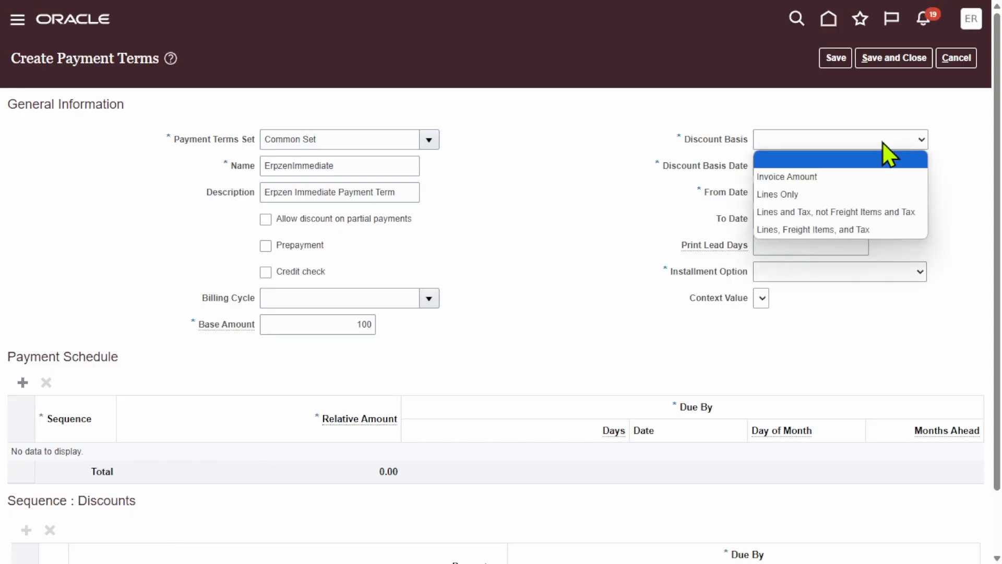
pyautogui.click(805, 178)
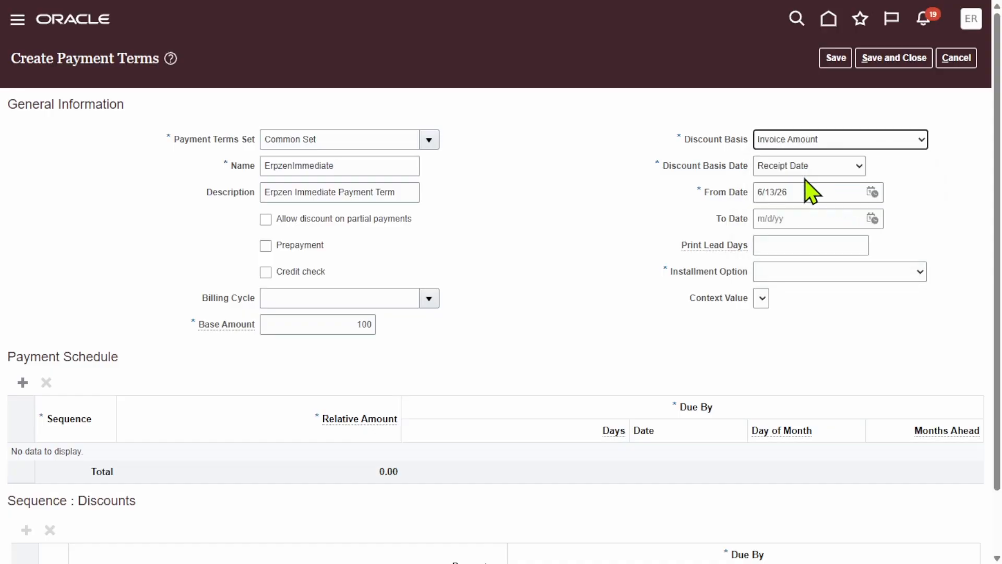
pyautogui.click(848, 246)
pyautogui.click(916, 273)
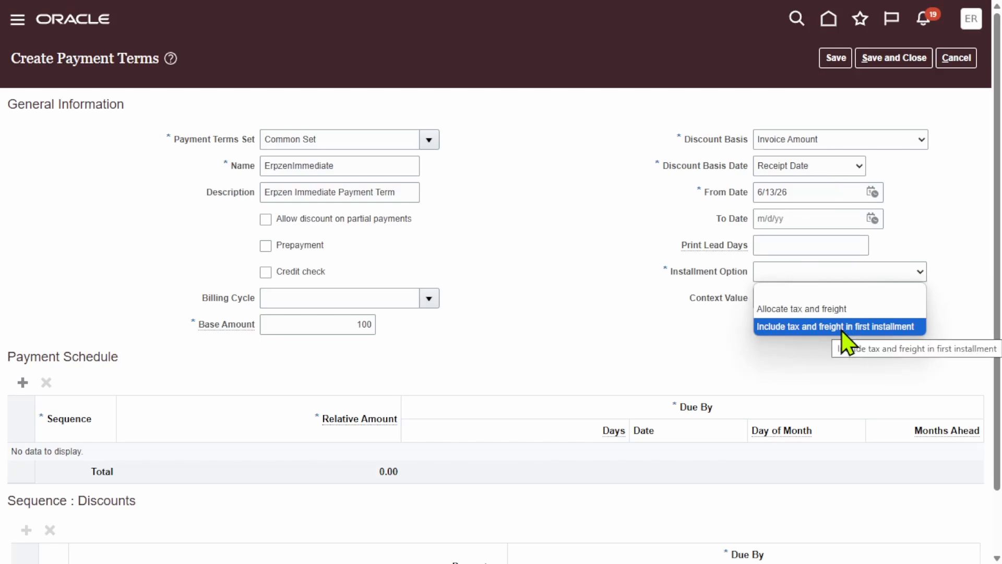
pyautogui.click(828, 309)
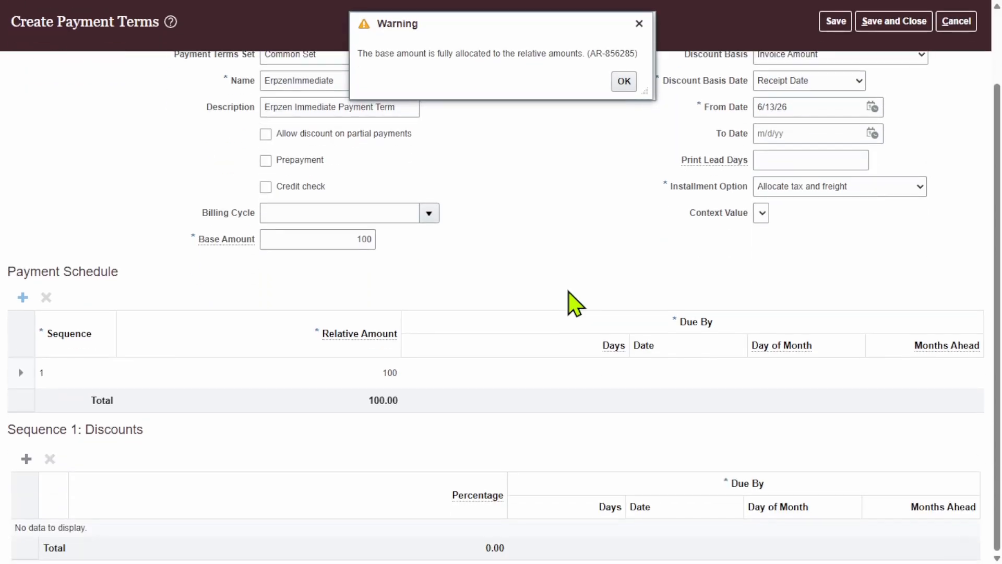
# Try to add a second row to the payment schedule.
pyautogui.click(624, 168)
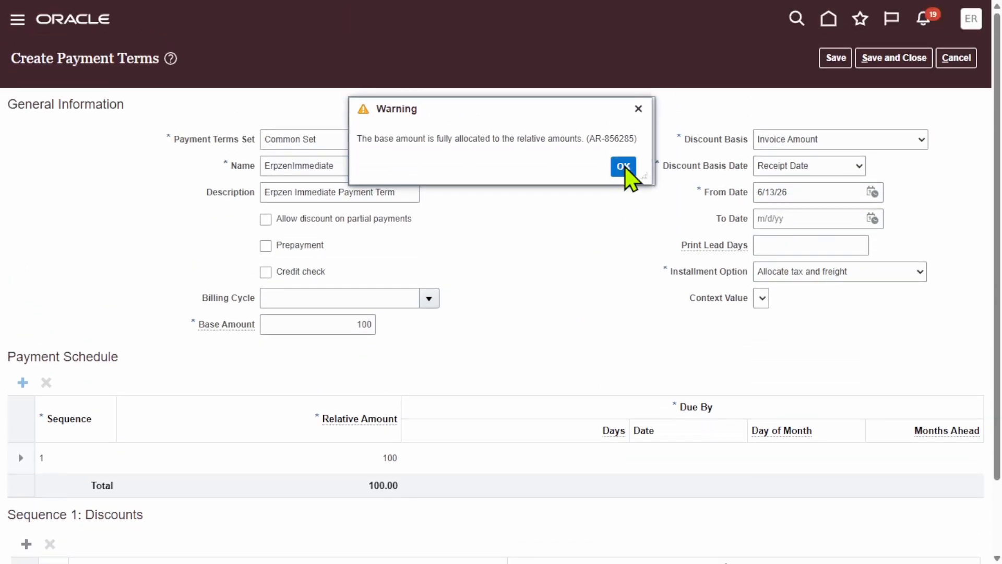
pyautogui.click(22, 383)
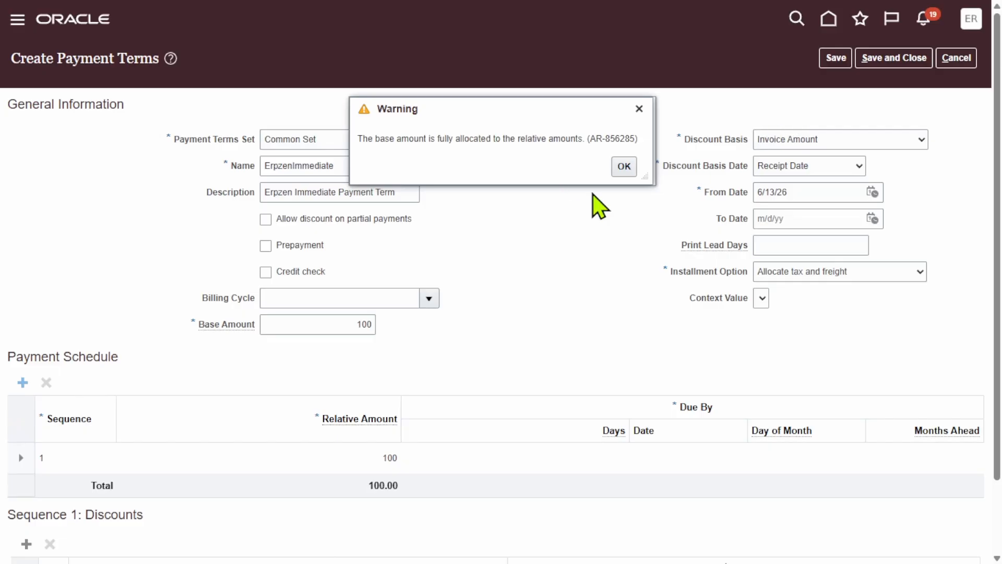
pyautogui.click(625, 168)
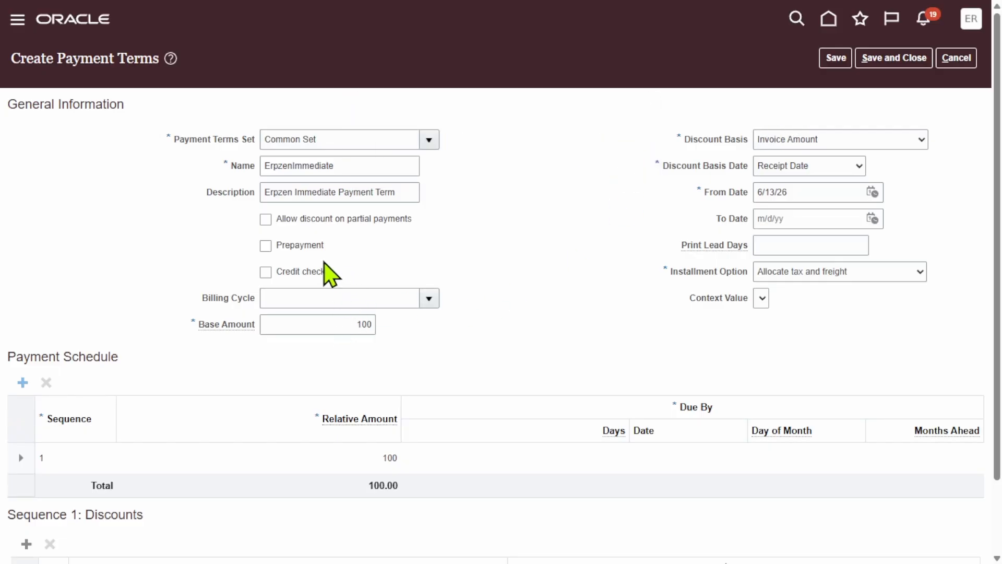
# Allow discount on partial payments, set Installment Option to Include tax and freight in first installment, and retry adding a schedule row.
pyautogui.click(265, 220)
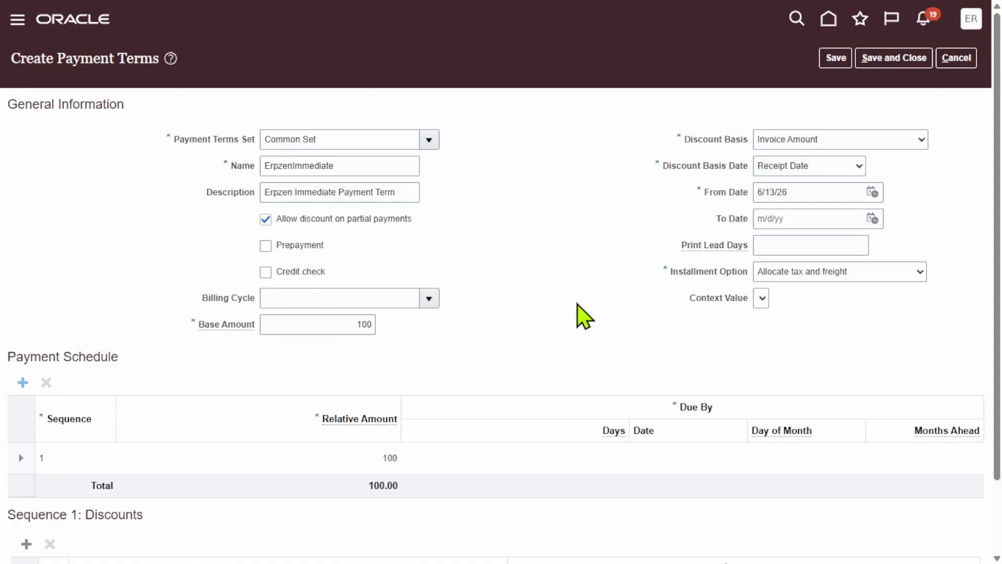
pyautogui.click(871, 270)
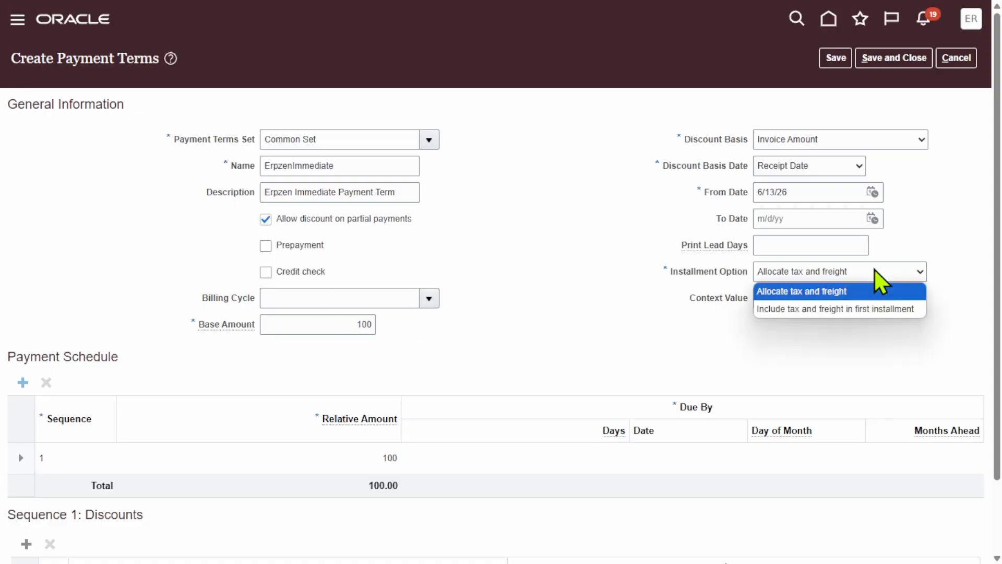
pyautogui.click(865, 310)
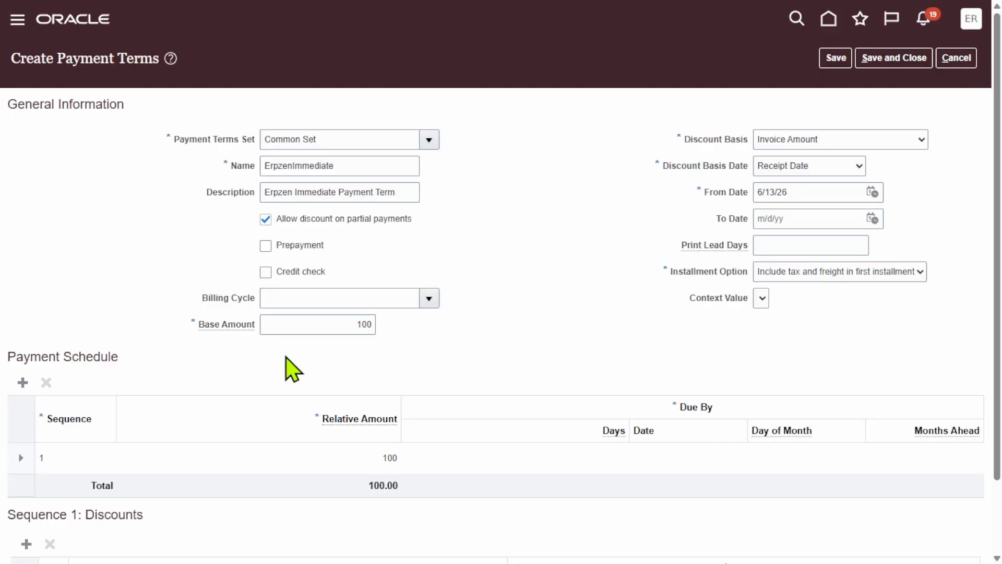
pyautogui.click(22, 383)
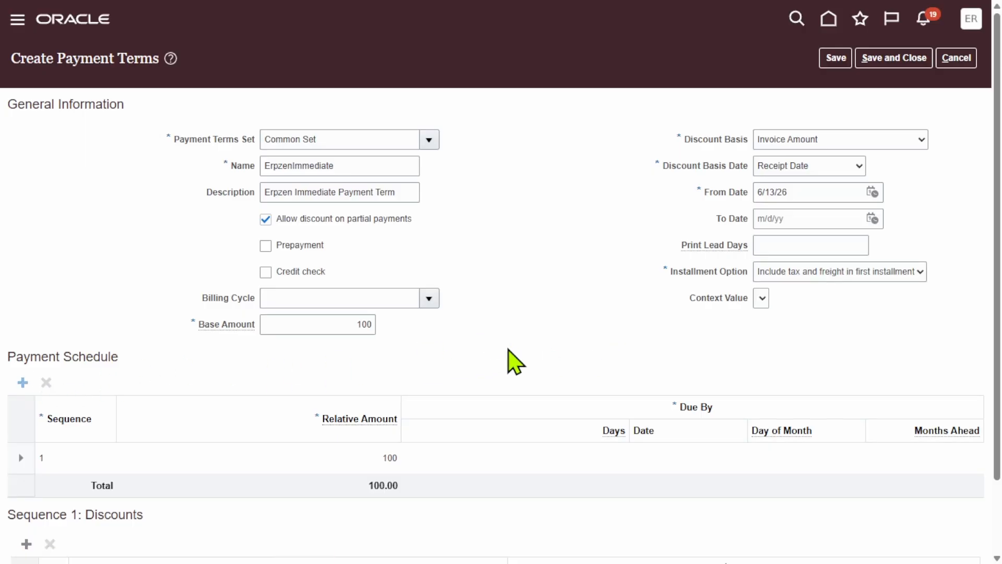
pyautogui.click(625, 167)
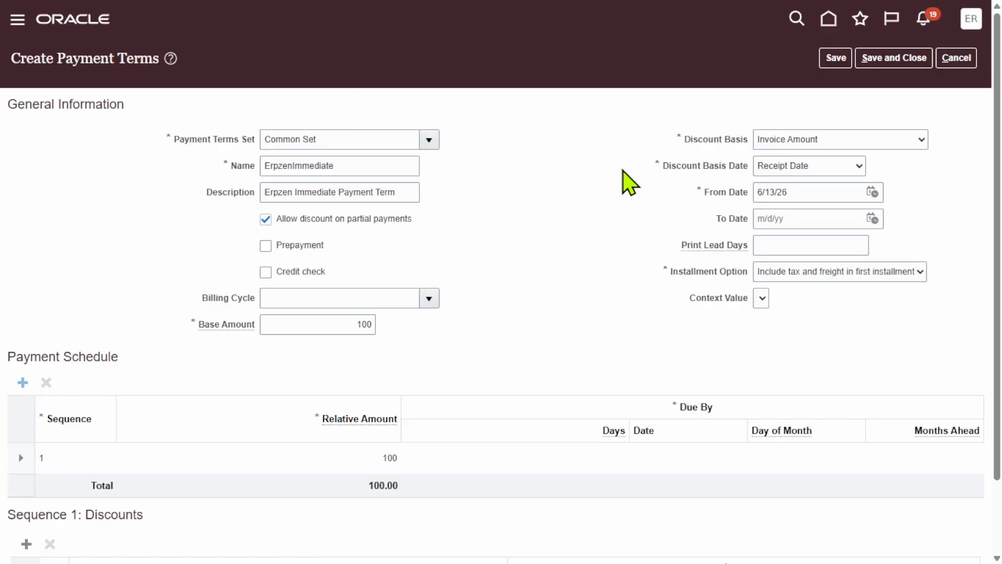
# Change the Discount Basis to Lines, Freight Items, and Tax and try again to add a payment schedule row.
pyautogui.click(894, 136)
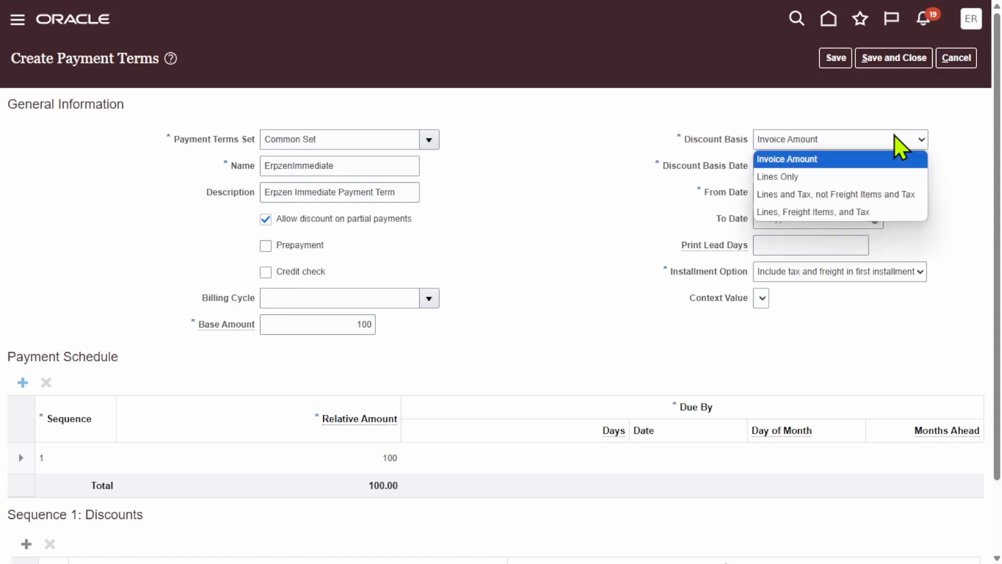
pyautogui.click(869, 214)
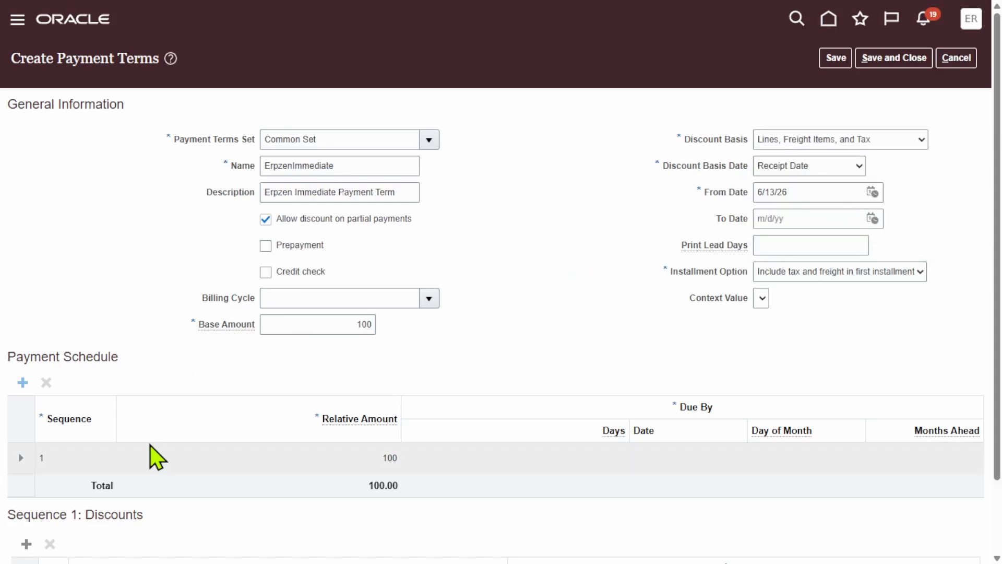
pyautogui.click(22, 382)
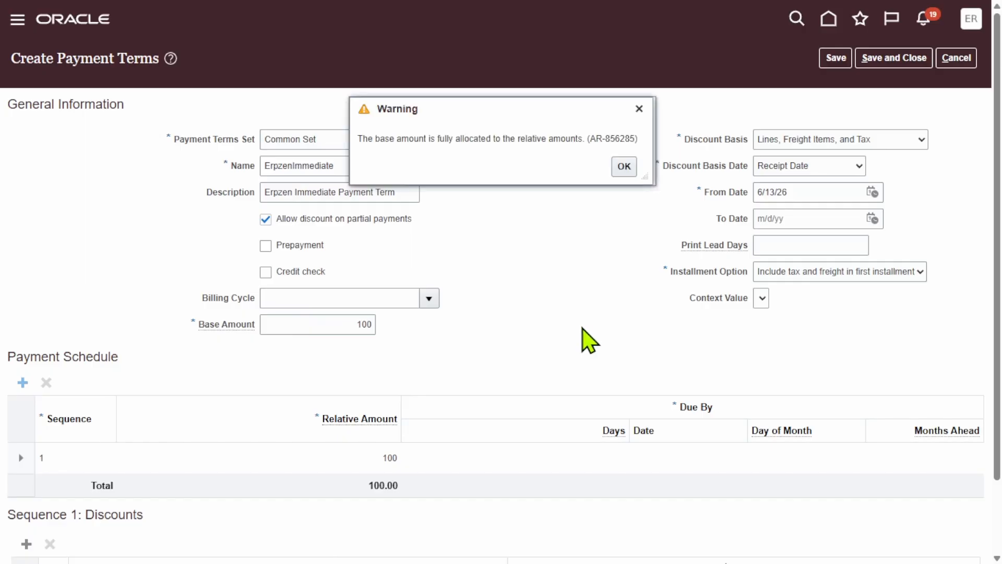
pyautogui.click(625, 167)
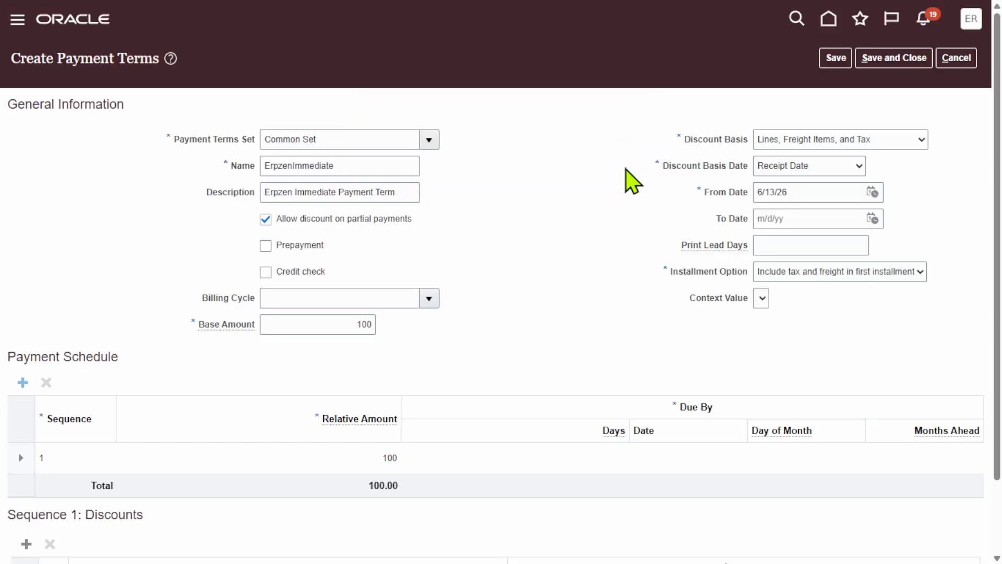
pyautogui.click(22, 384)
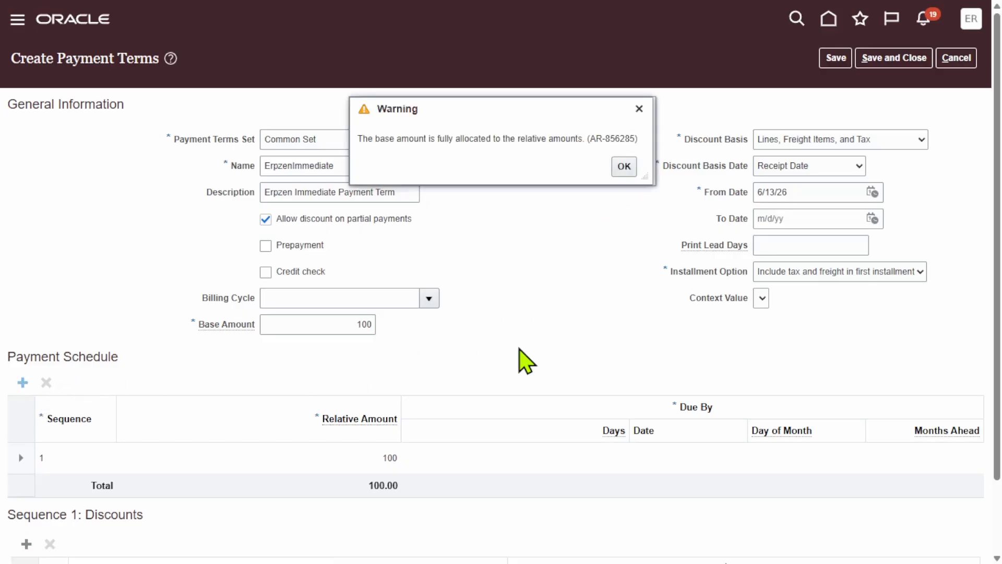
pyautogui.click(626, 166)
# Retry adding a schedule row with Invoice Amount as the Discount Basis, and discard the unsaved payment term.
pyautogui.click(887, 272)
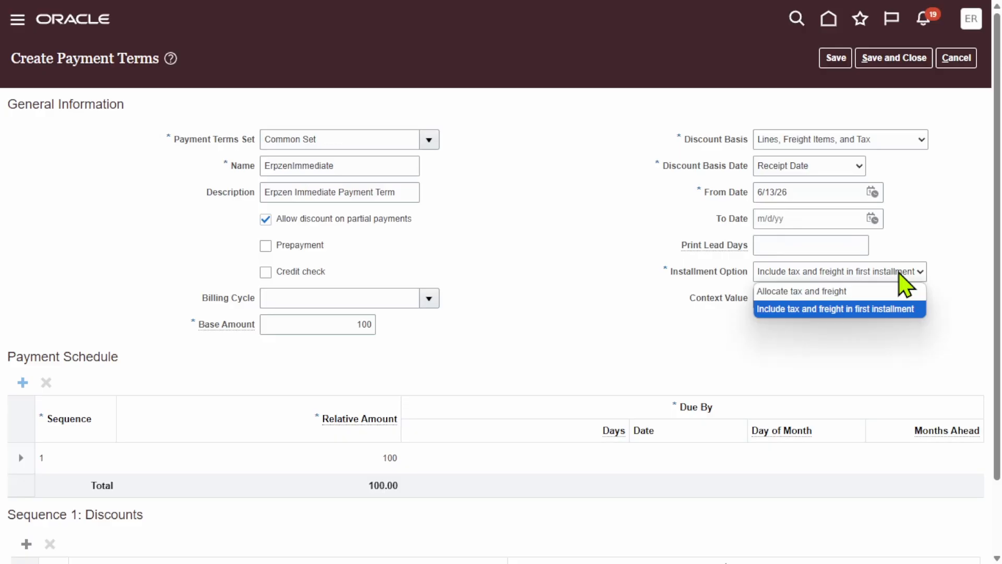
pyautogui.click(498, 284)
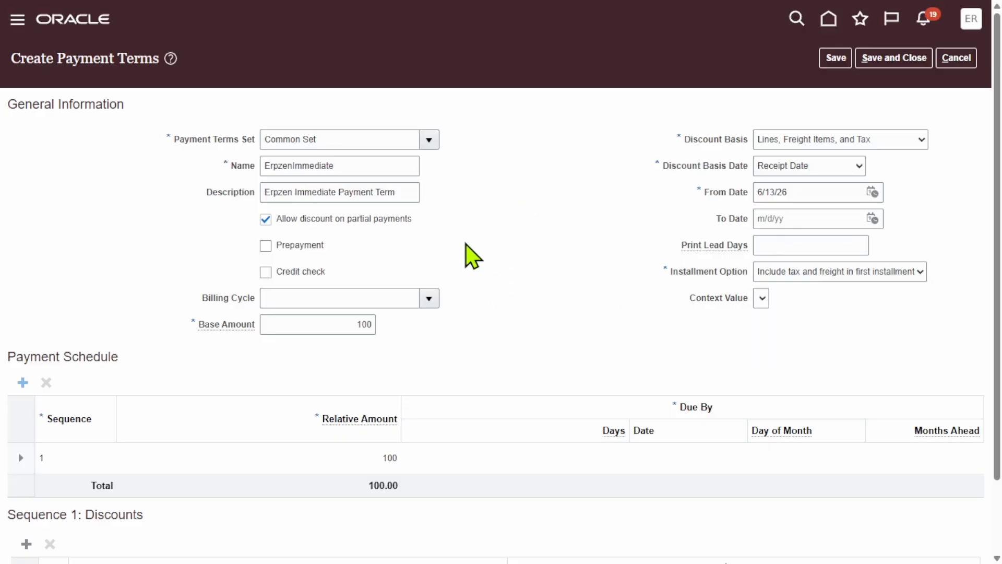
pyautogui.click(878, 139)
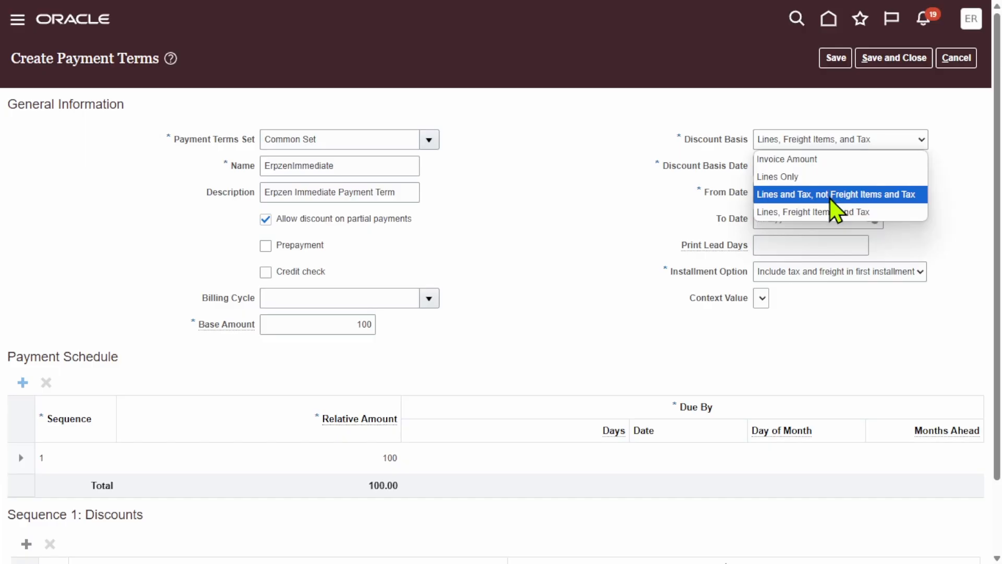
pyautogui.click(816, 159)
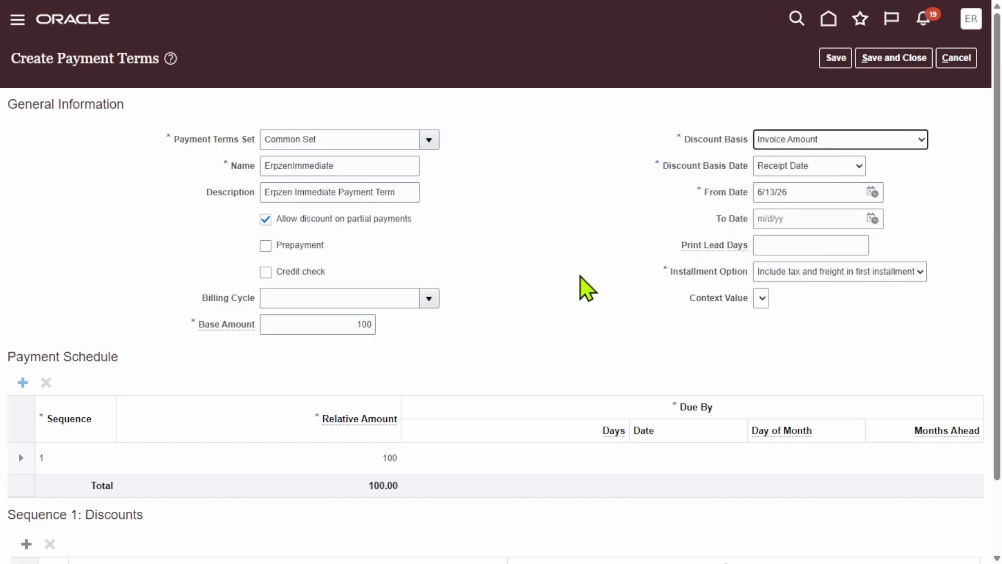
pyautogui.click(22, 383)
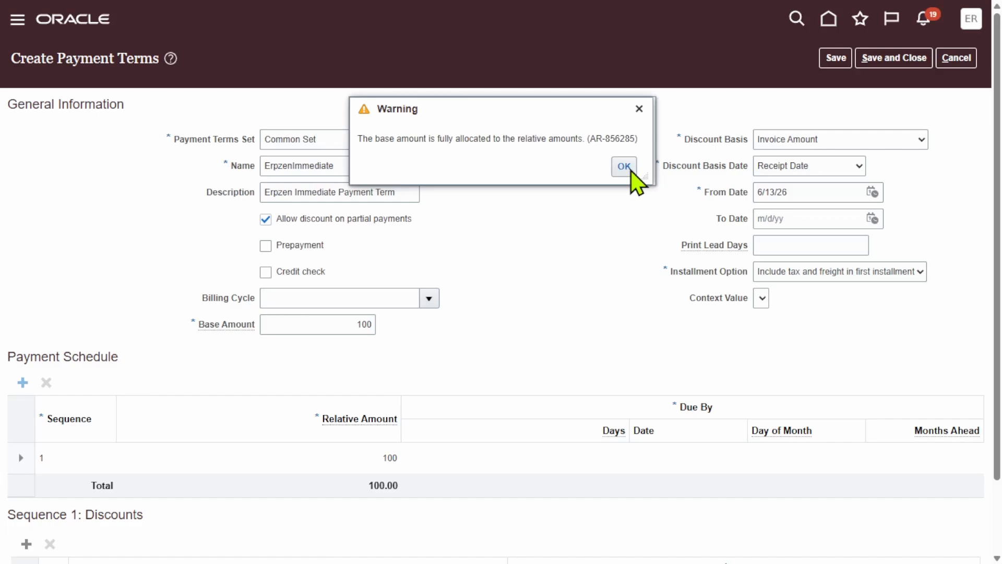
pyautogui.click(626, 167)
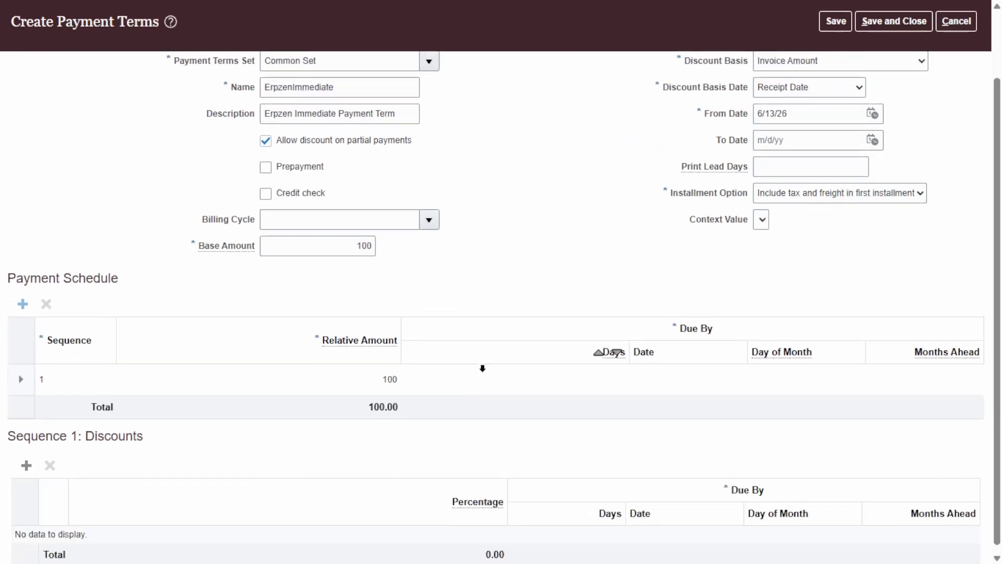
pyautogui.click(965, 65)
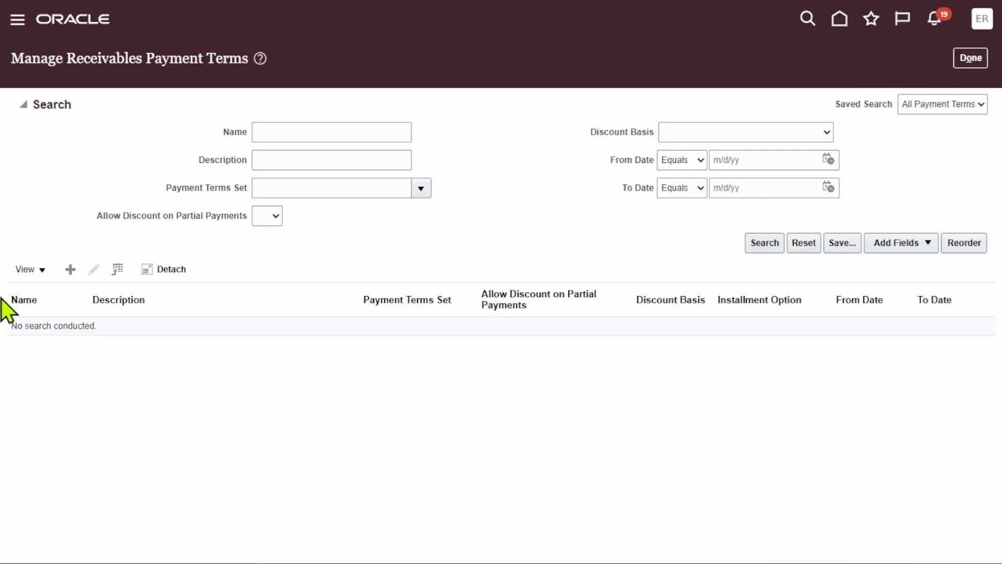
# Create a new payment term in the Common Set named "ErpzenNet30" with the description "Erpzen Net 30 PT".
pyautogui.click(71, 270)
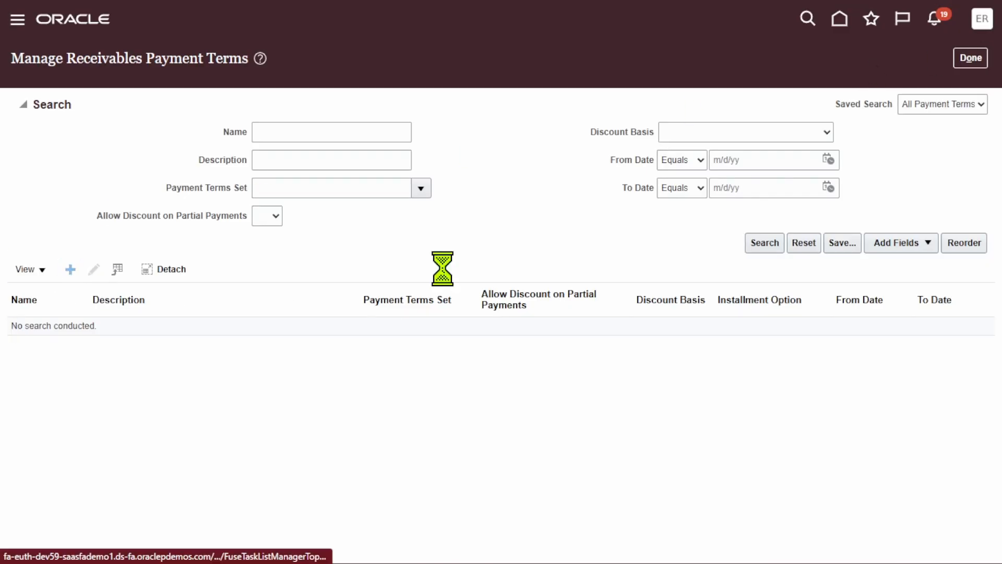
pyautogui.click(429, 140)
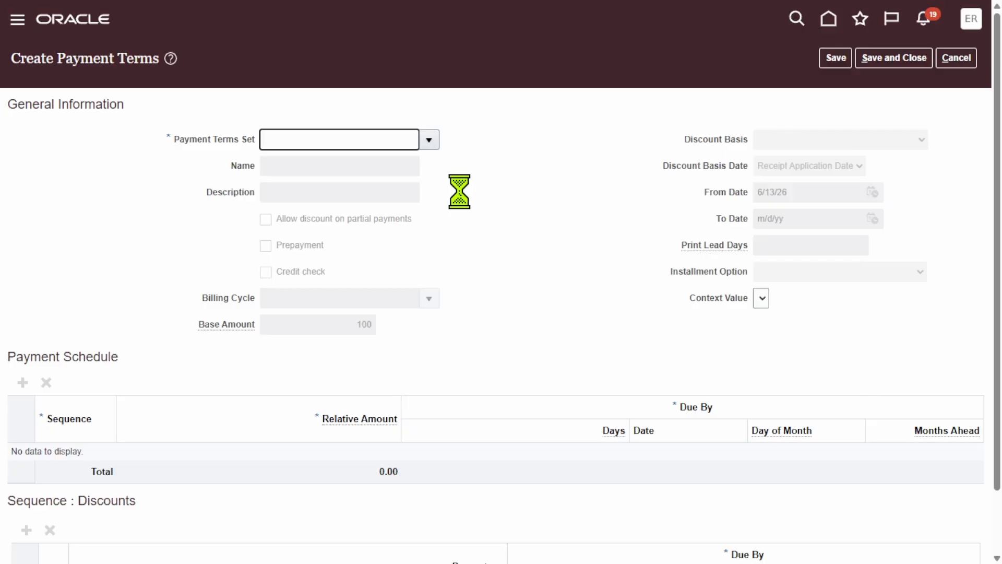
pyautogui.click(332, 172)
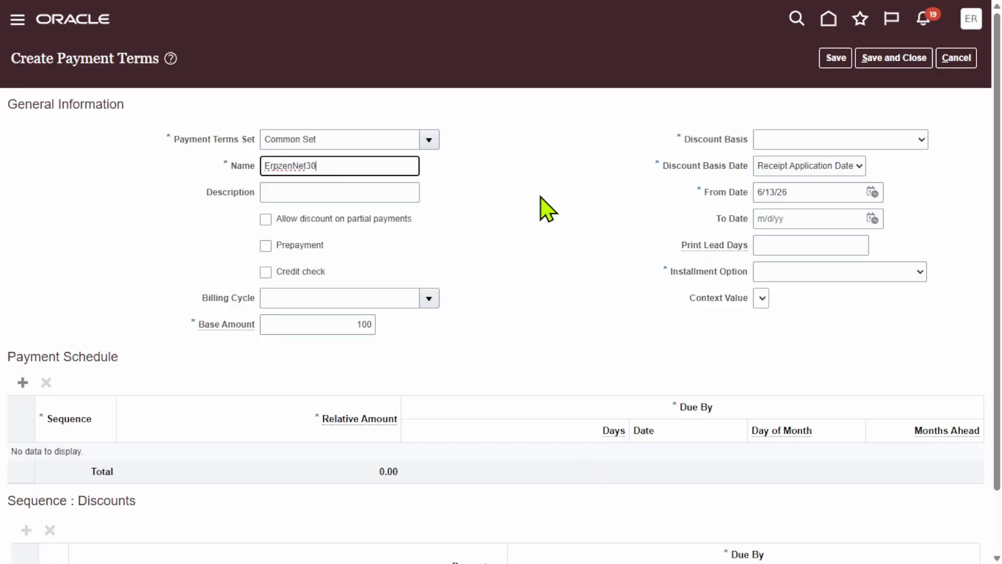
pyautogui.click(315, 197)
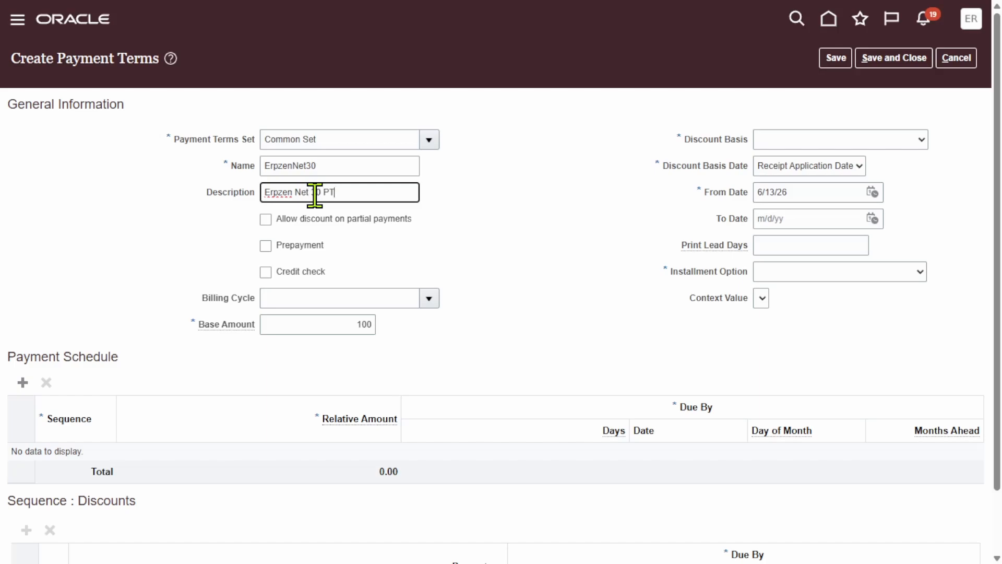
pyautogui.click(550, 224)
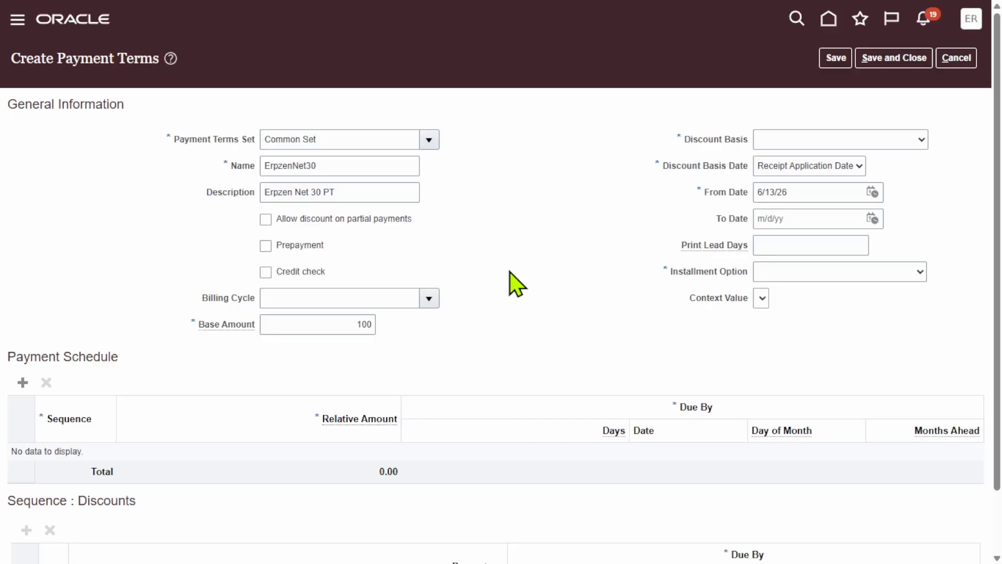
# Set the new payment term's Discount Basis to Invoice Amount and its Discount Basis Date to Receipt Date.
pyautogui.click(904, 139)
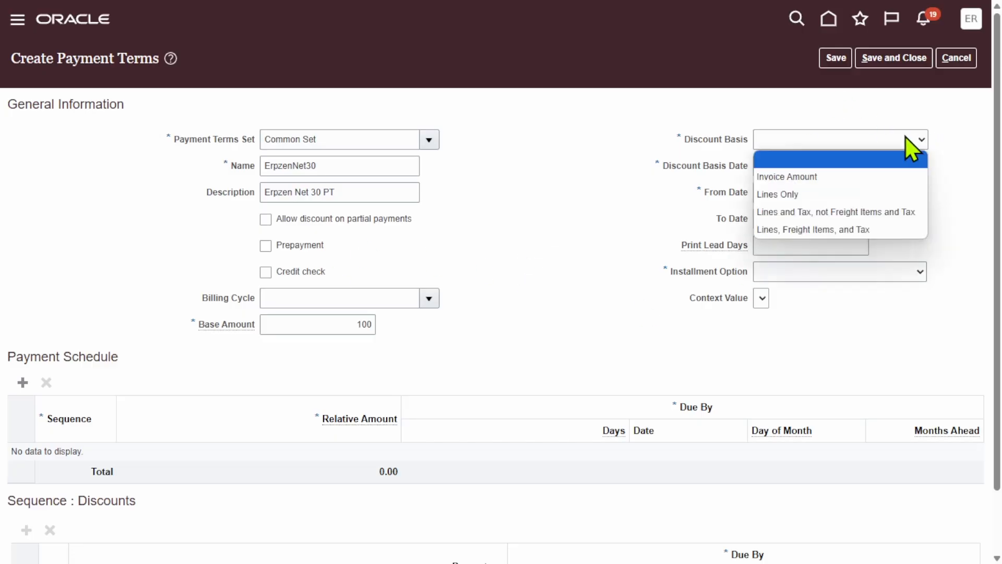
pyautogui.click(855, 176)
pyautogui.click(851, 168)
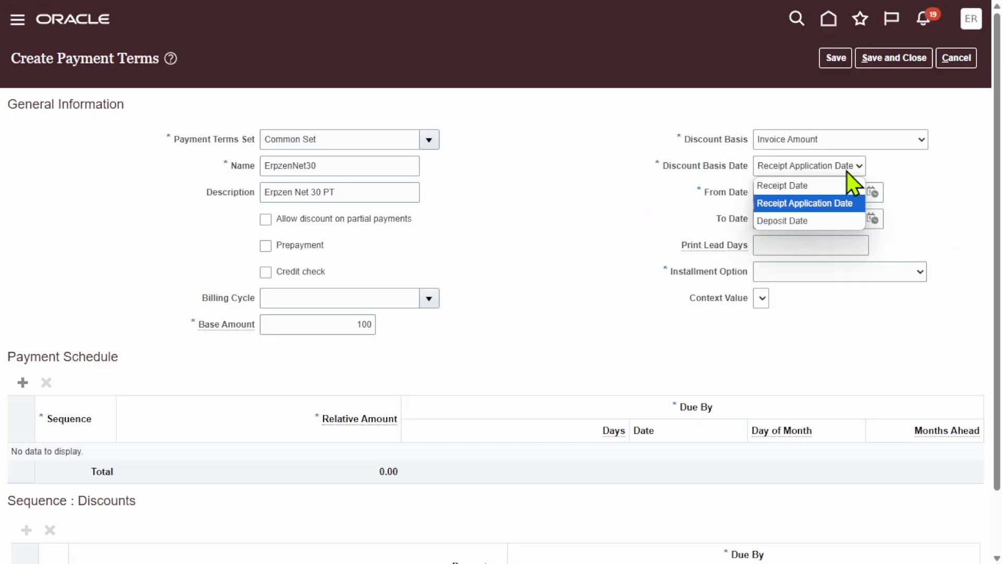
pyautogui.click(836, 185)
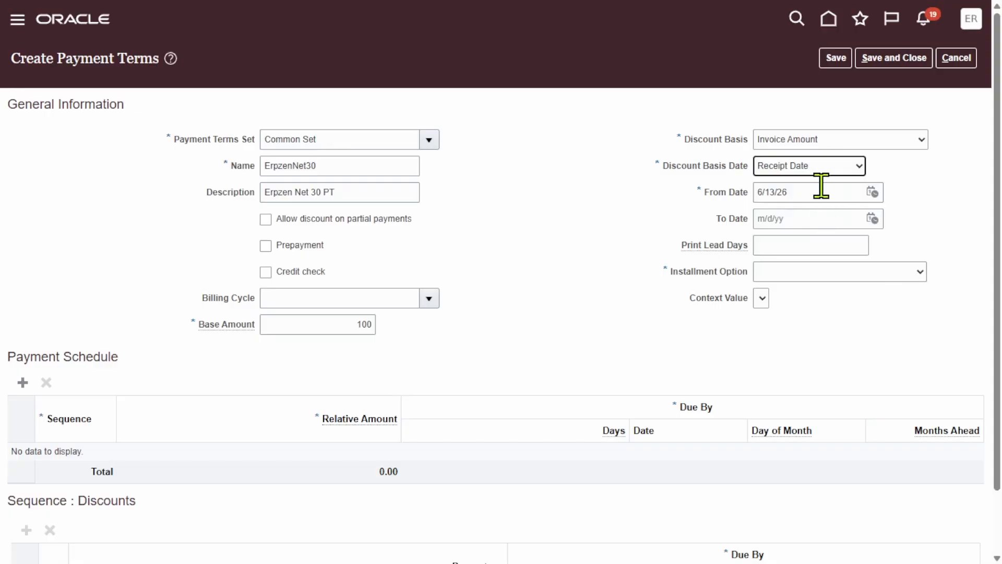
# Set the ErpzenNet30 payment term's From Date to 01/01/2000.
pyautogui.doubleClick(823, 186)
pyautogui.tripleClick(822, 186)
pyautogui.press('BackSpace')
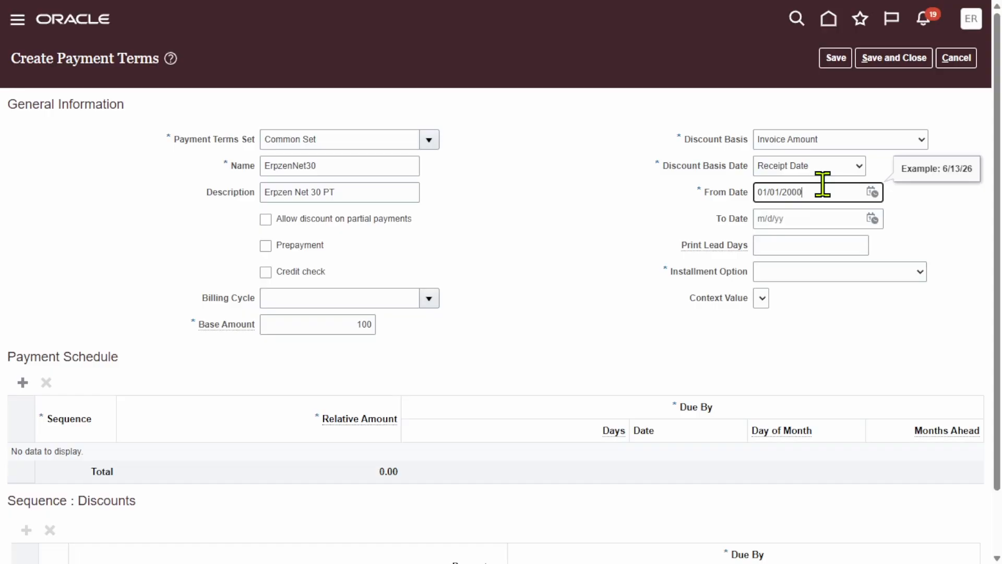
pyautogui.write('01/01/2000')
pyautogui.click(583, 176)
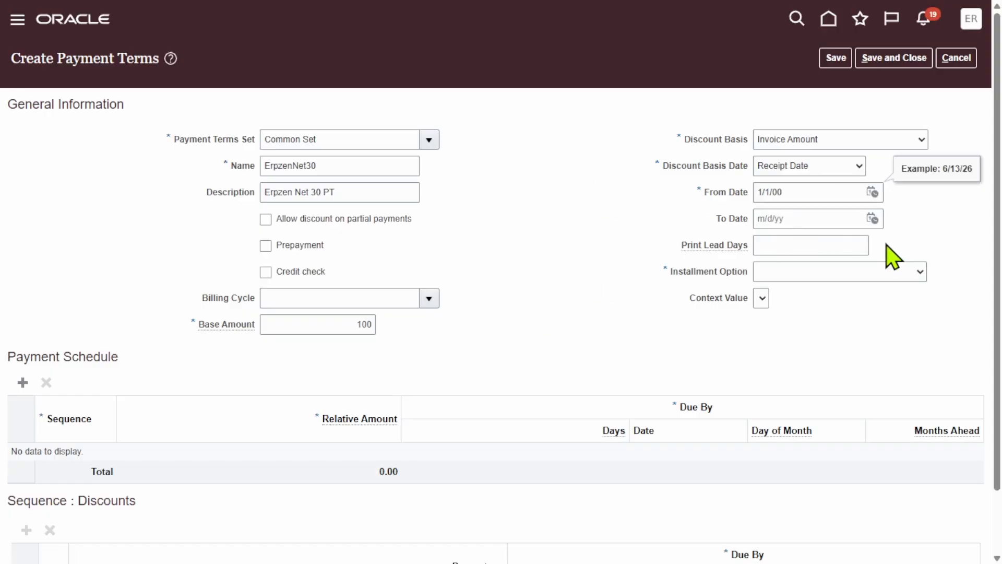
# Set the Installment Option to Allocate tax and freight, and try to add another payment schedule row.
pyautogui.click(903, 270)
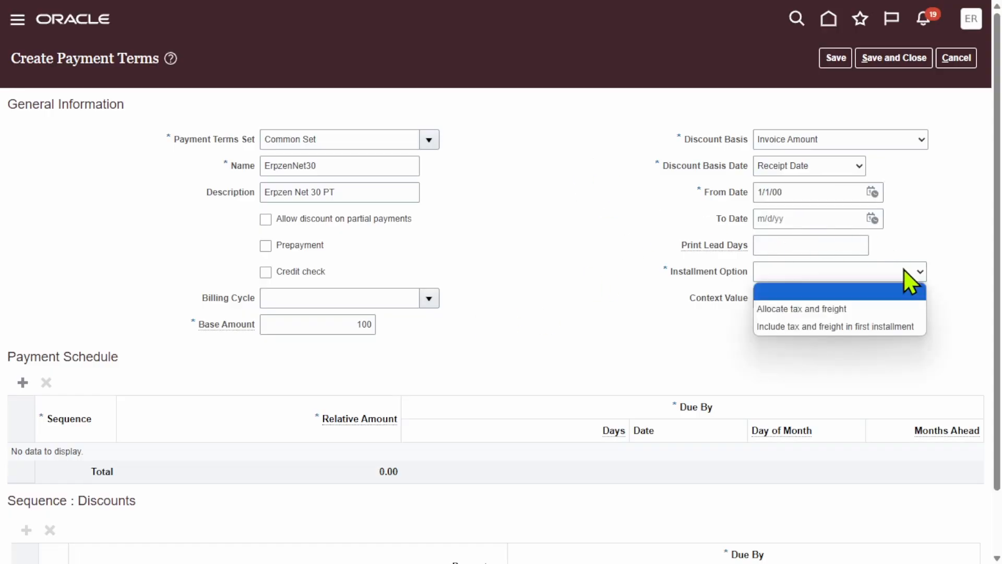
pyautogui.click(851, 310)
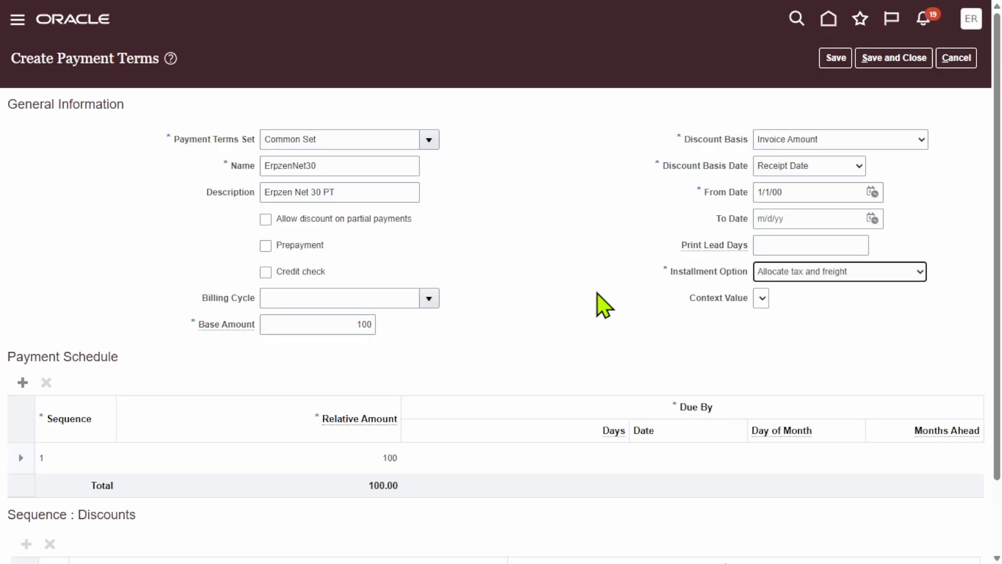
pyautogui.click(21, 384)
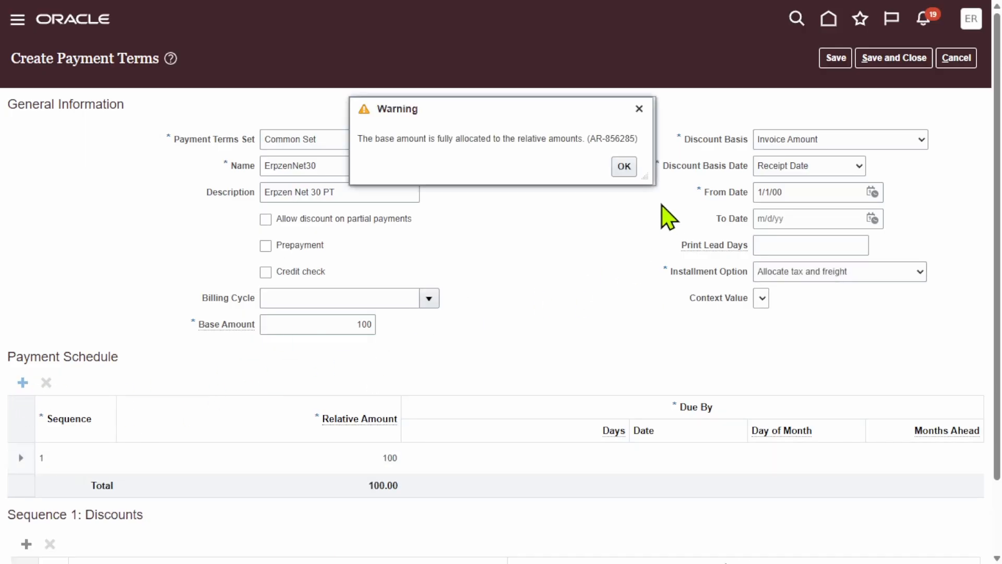
pyautogui.click(625, 166)
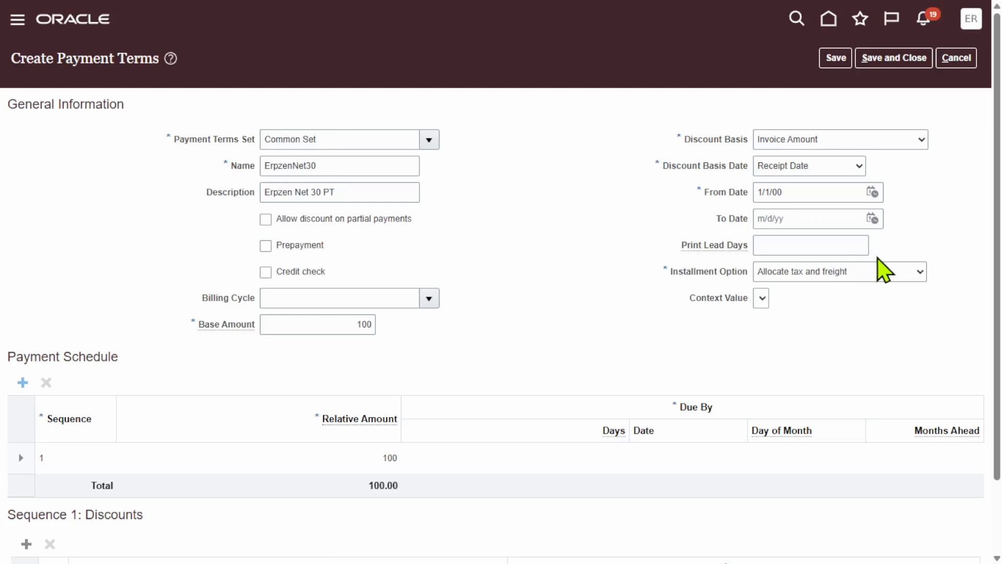
# Change the payment term's Installment Option to Include tax and freight in first installment.
pyautogui.click(893, 274)
pyautogui.click(850, 309)
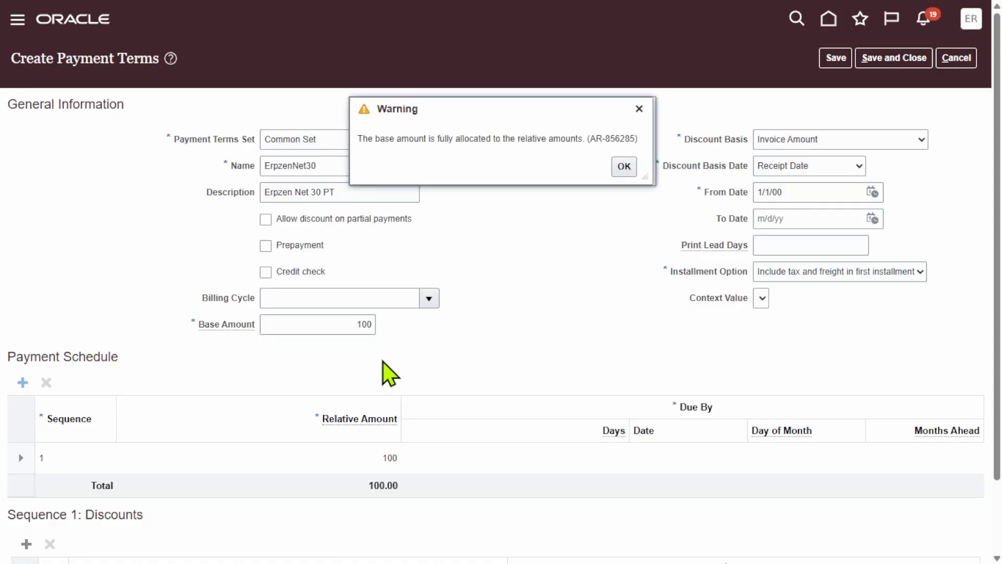
pyautogui.click(626, 167)
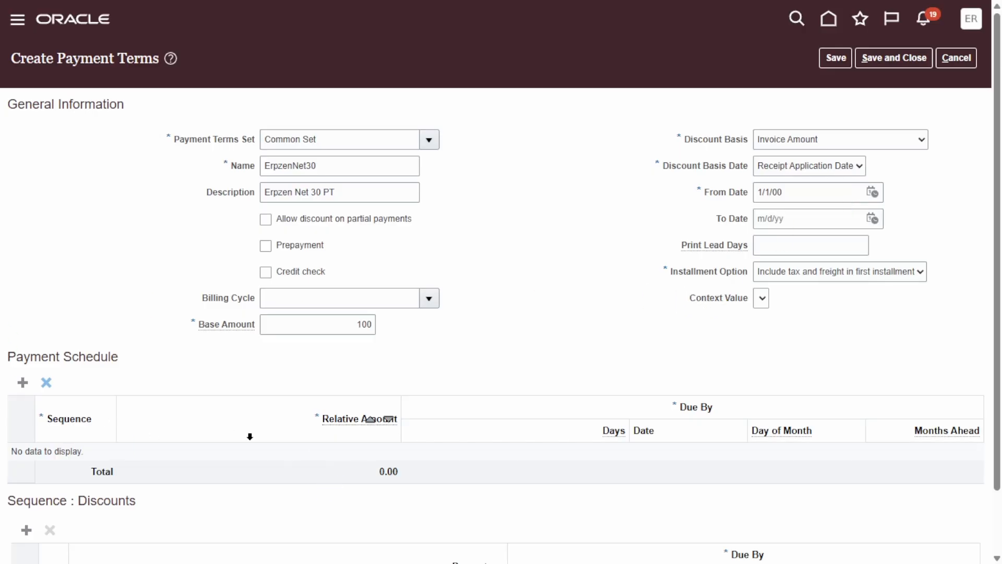
# Add a payment schedule row with sequence 1 and a Relative Amount of 100.
pyautogui.click(23, 382)
pyautogui.click(339, 459)
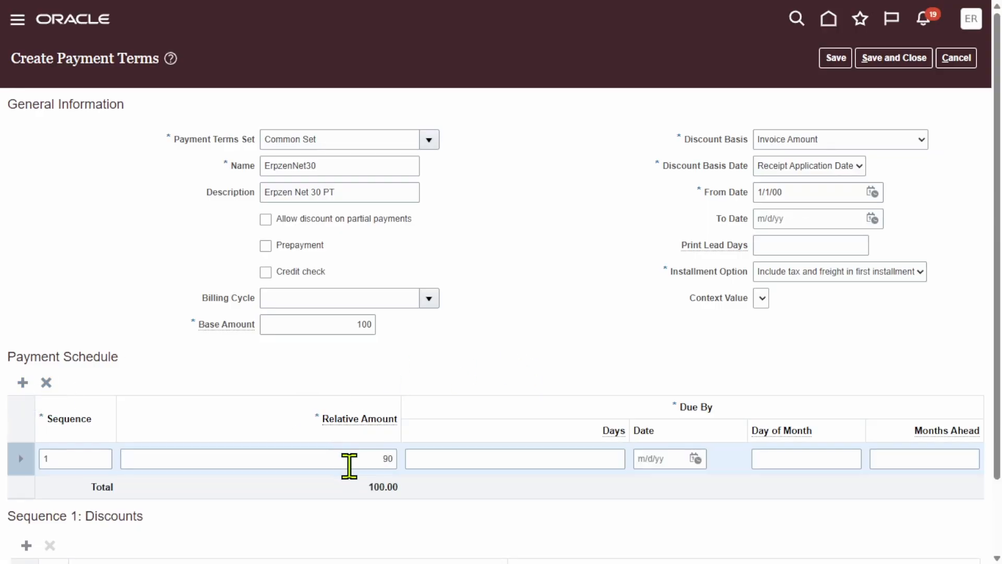
pyautogui.moveTo(354, 462); pyautogui.dragTo(405, 460)
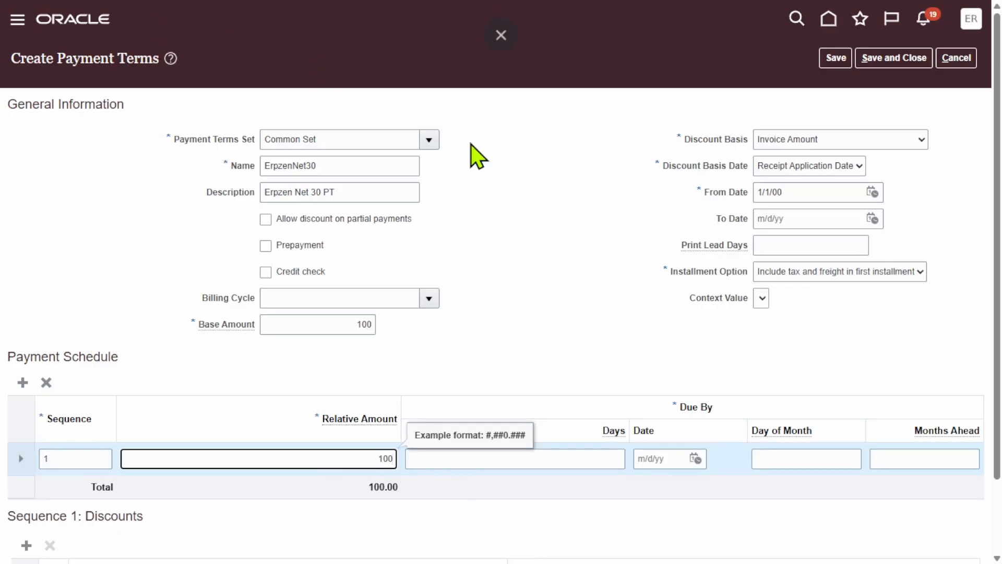
pyautogui.click(504, 242)
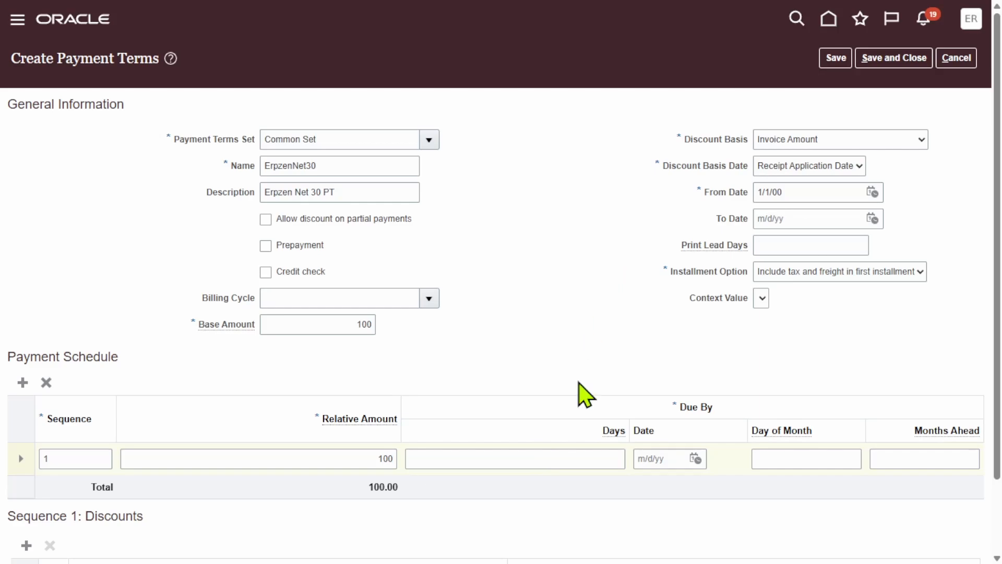
# Set the schedule row's due Day of Month to 30 and try to save the payment term.
pyautogui.scroll(-2, 584, 305)
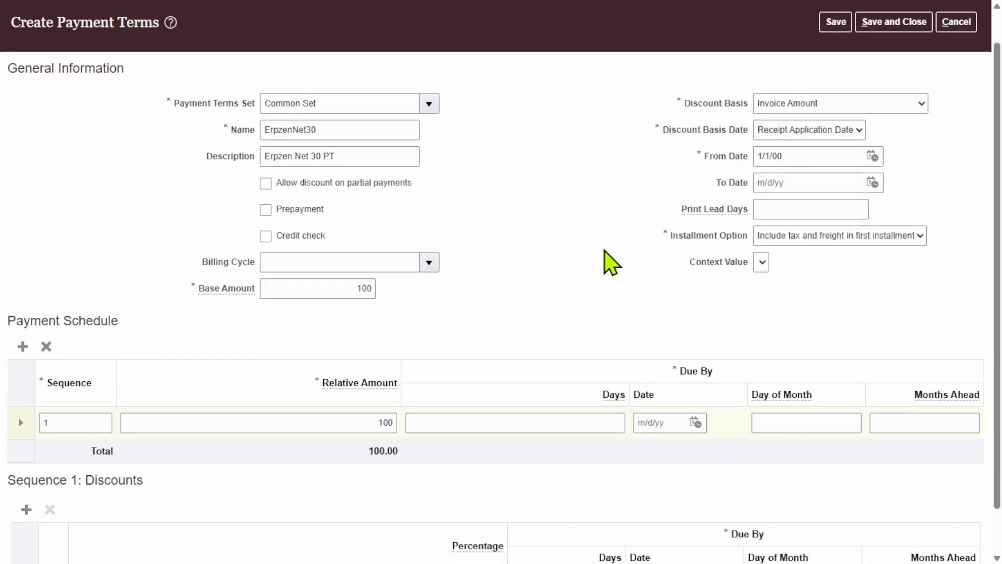
pyautogui.scroll(2, 608, 293)
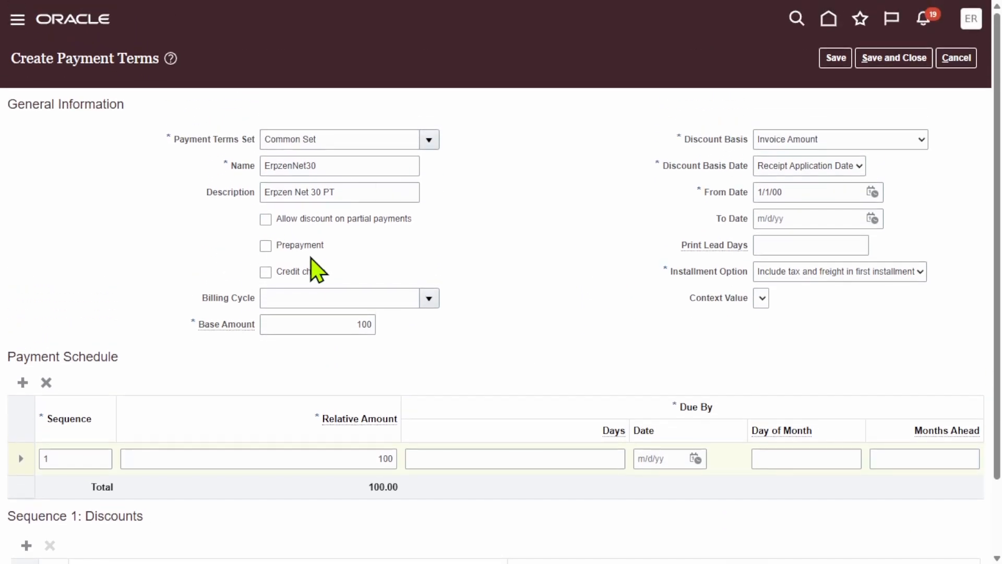
pyautogui.click(773, 447)
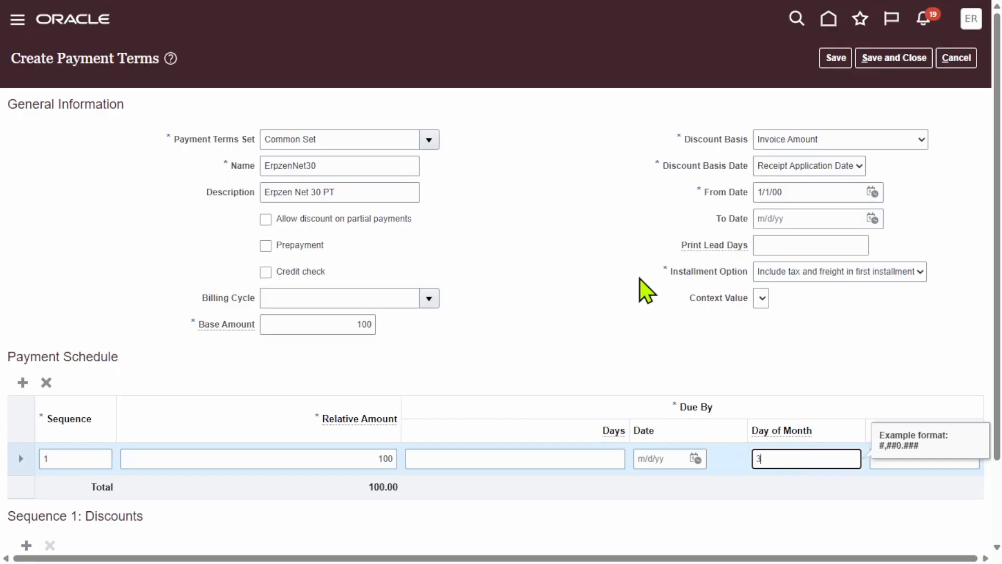
pyautogui.write('30')
pyautogui.click(543, 272)
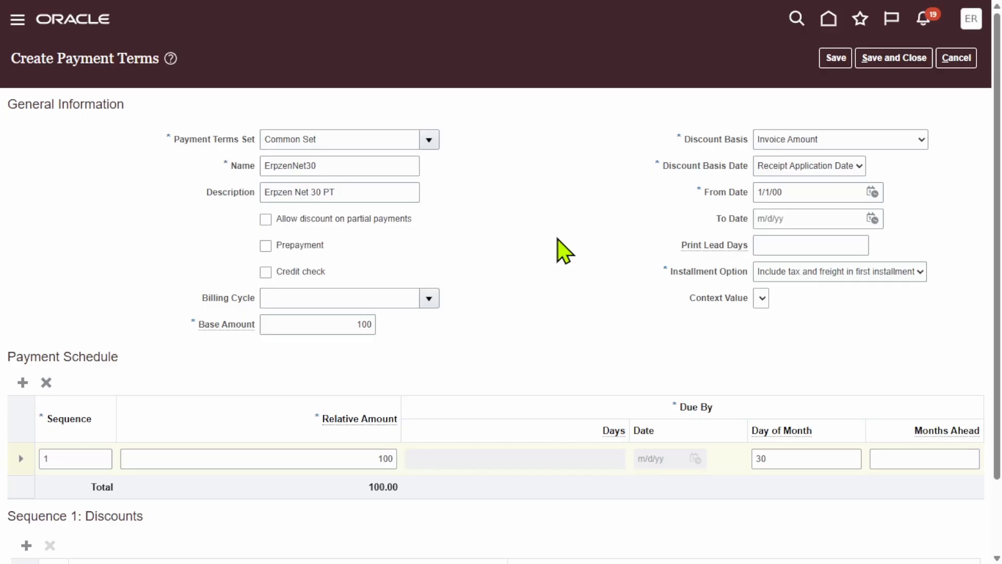
pyautogui.scroll(-2, 558, 252)
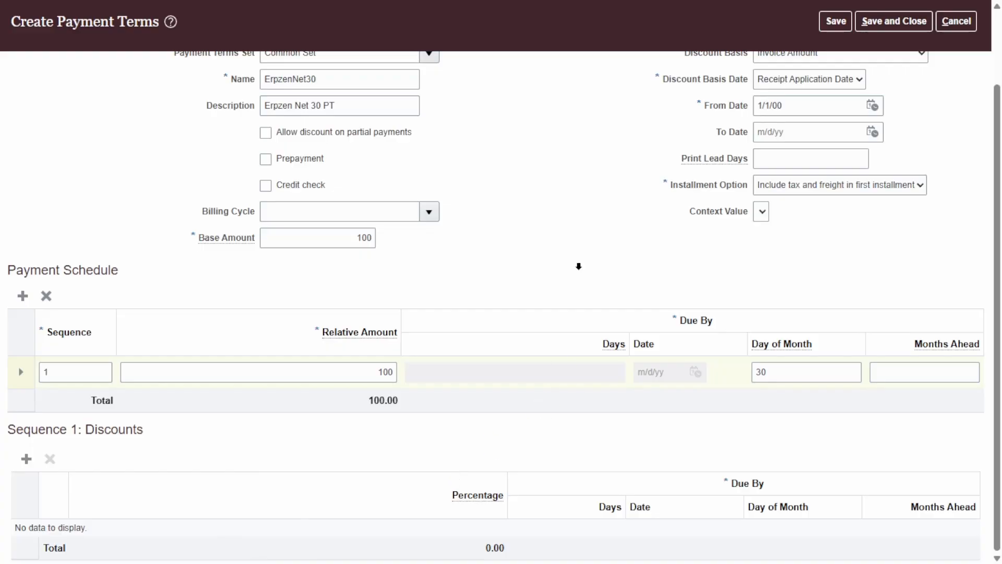
pyautogui.scroll(2, 599, 204)
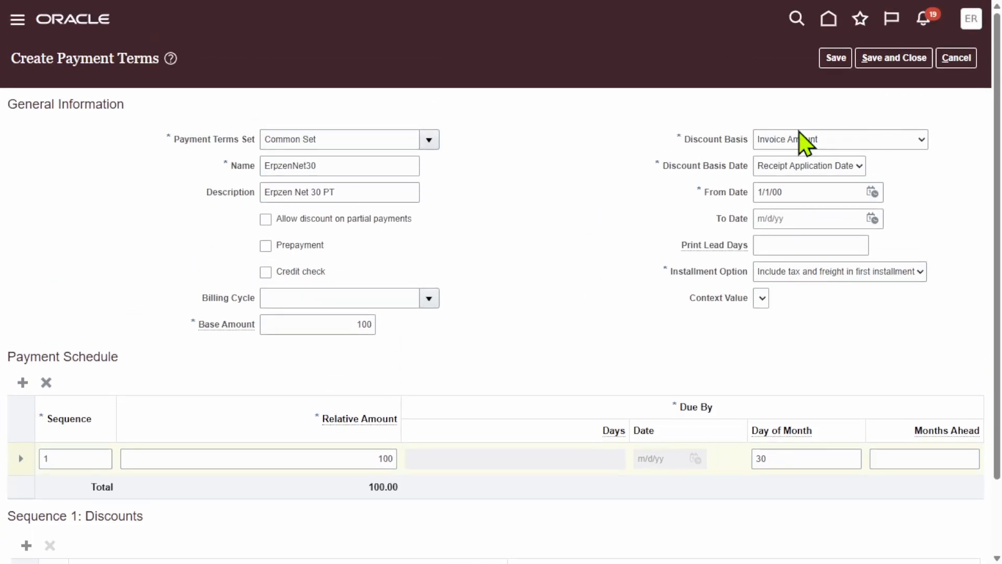
pyautogui.click(836, 58)
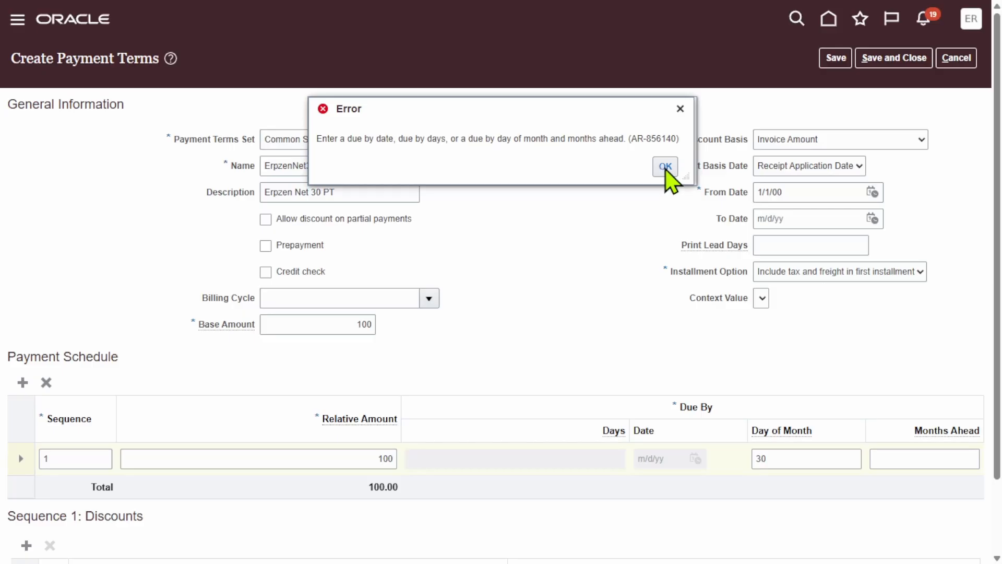
pyautogui.click(665, 167)
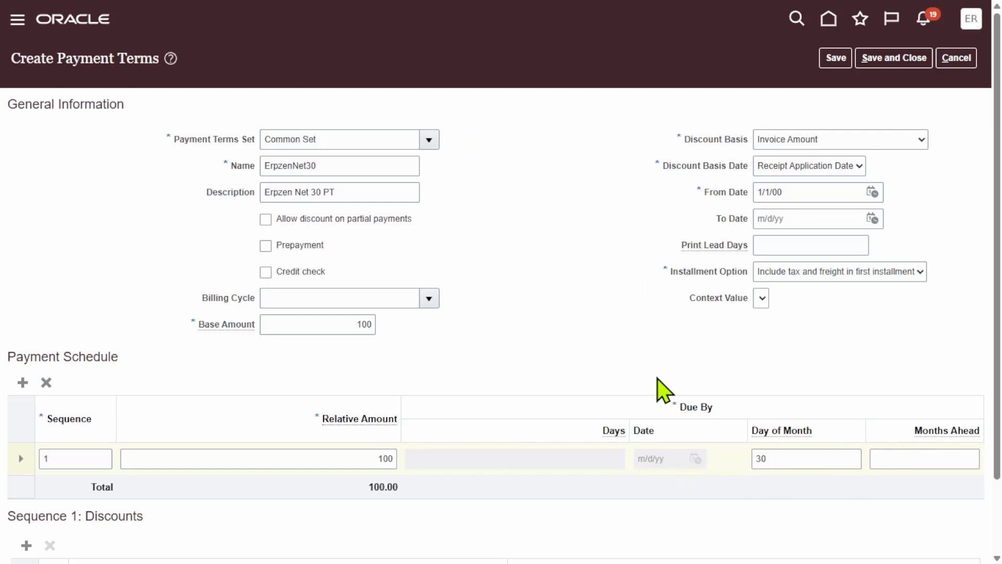
# Clear the schedule row's Day of Month, set its due Days to 30, and save and close the payment term.
pyautogui.doubleClick(793, 458)
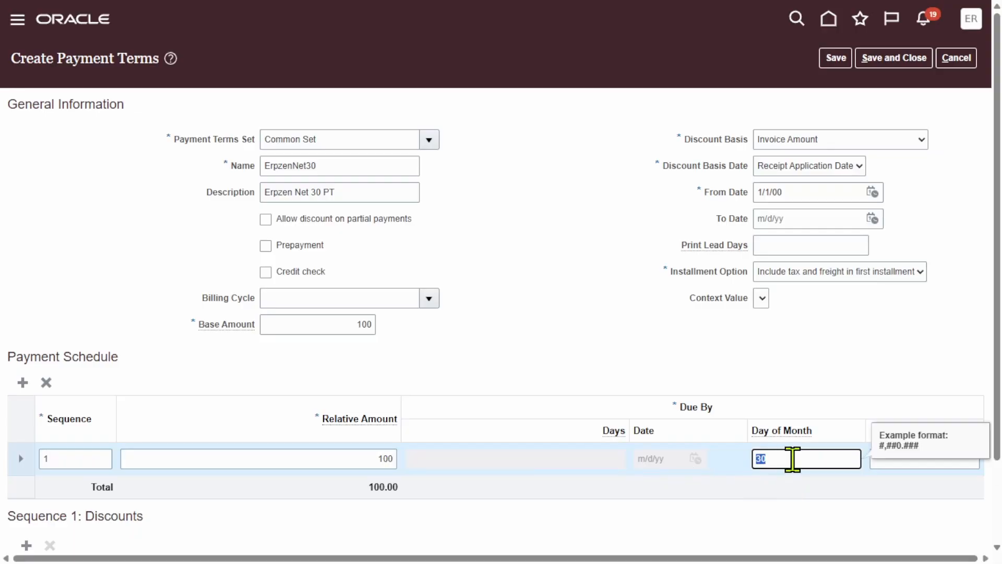
pyautogui.click(589, 258)
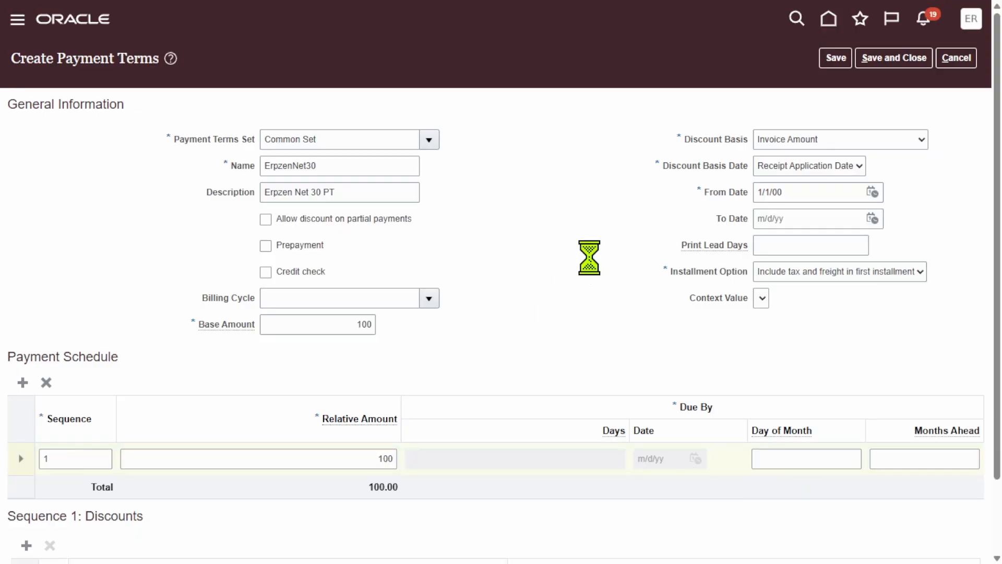
pyautogui.click(561, 455)
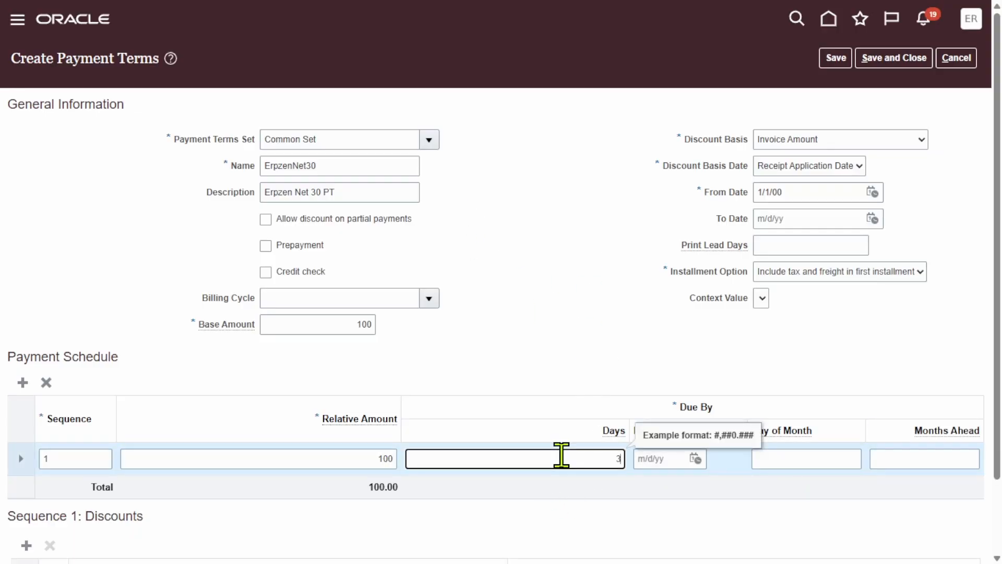
pyautogui.click(554, 327)
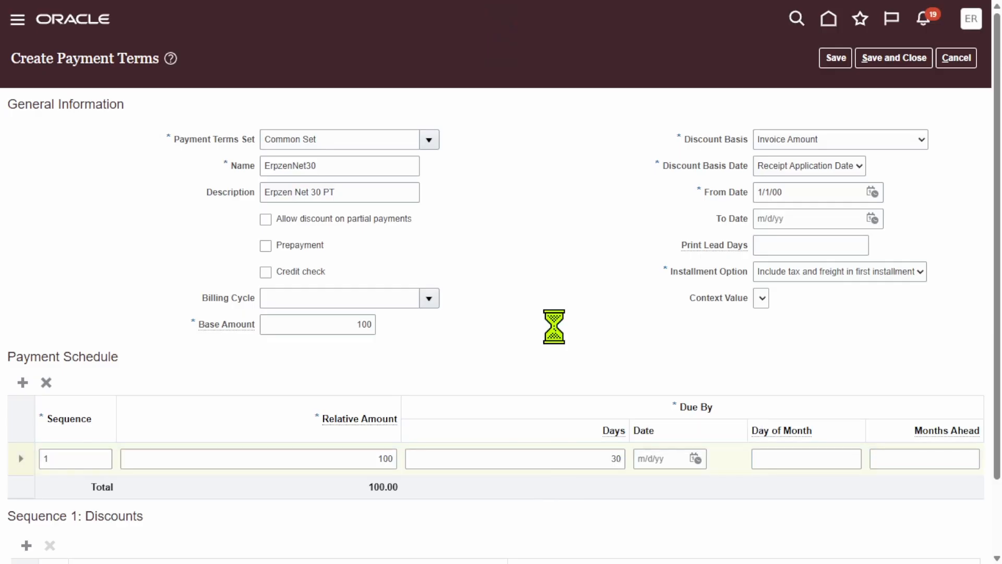
pyautogui.click(838, 60)
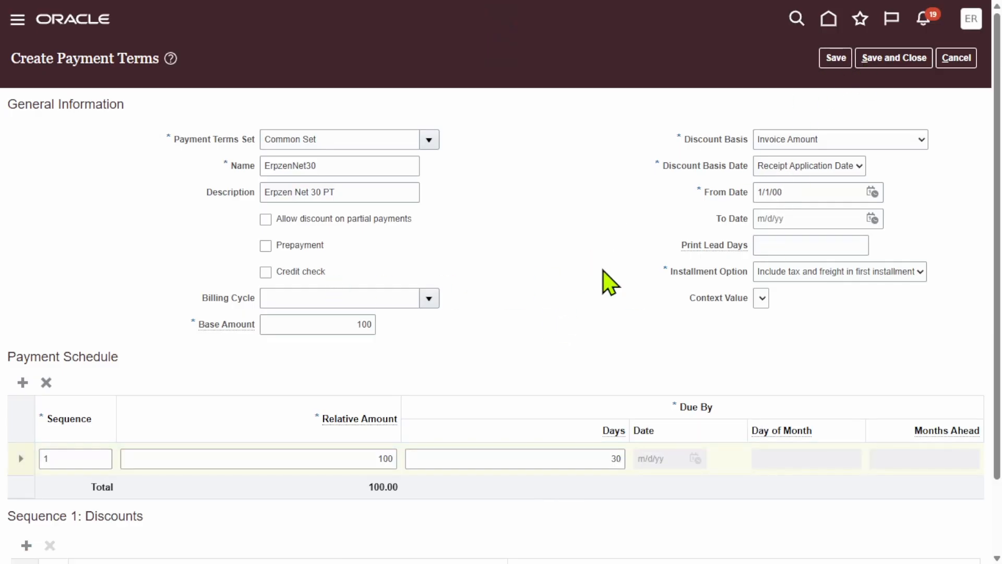
pyautogui.click(885, 59)
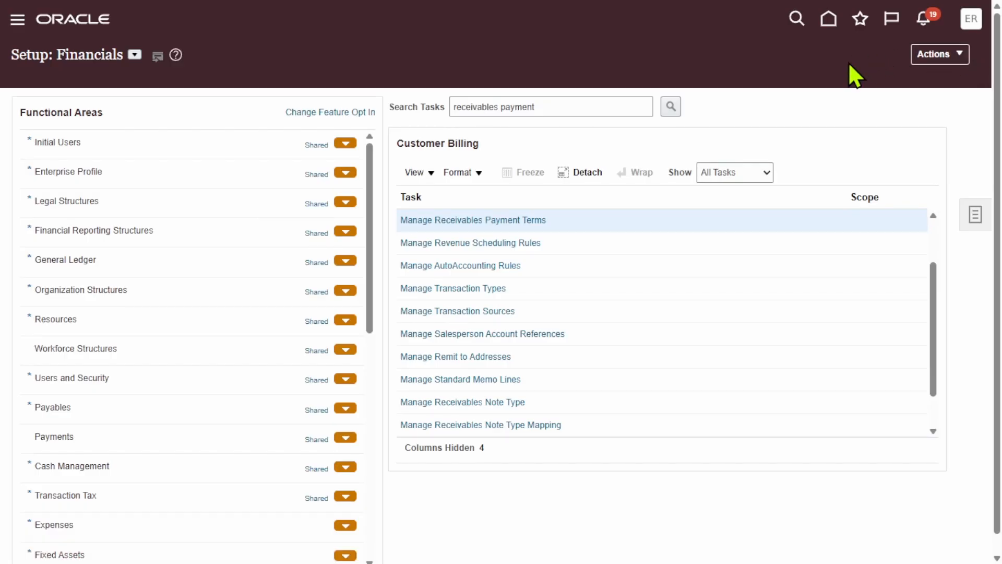
# Search the setup tasks for "Manage collectors" and open the Manage Collectors task.
pyautogui.tripleClick(565, 107)
pyautogui.press('BackSpace')
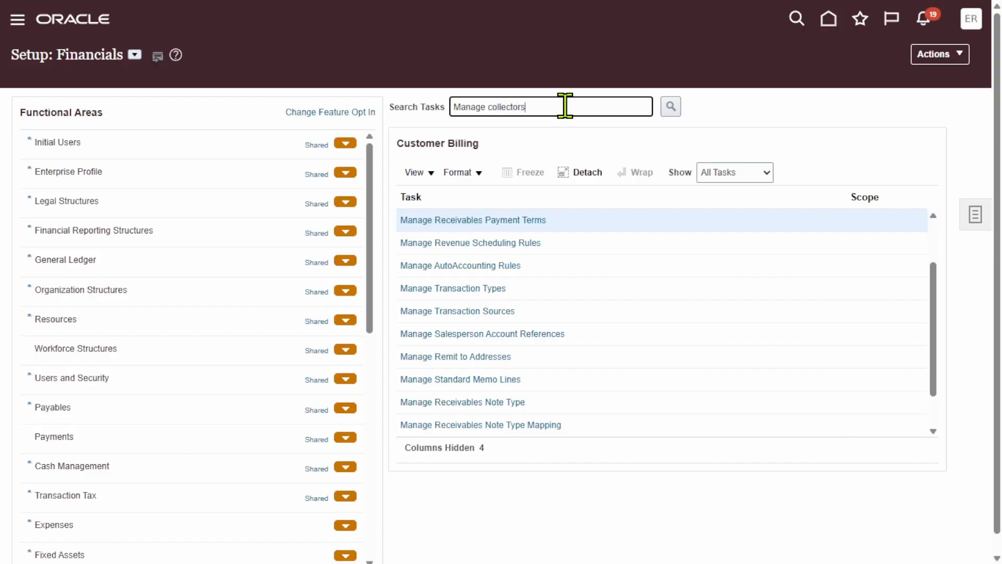
pyautogui.click(674, 107)
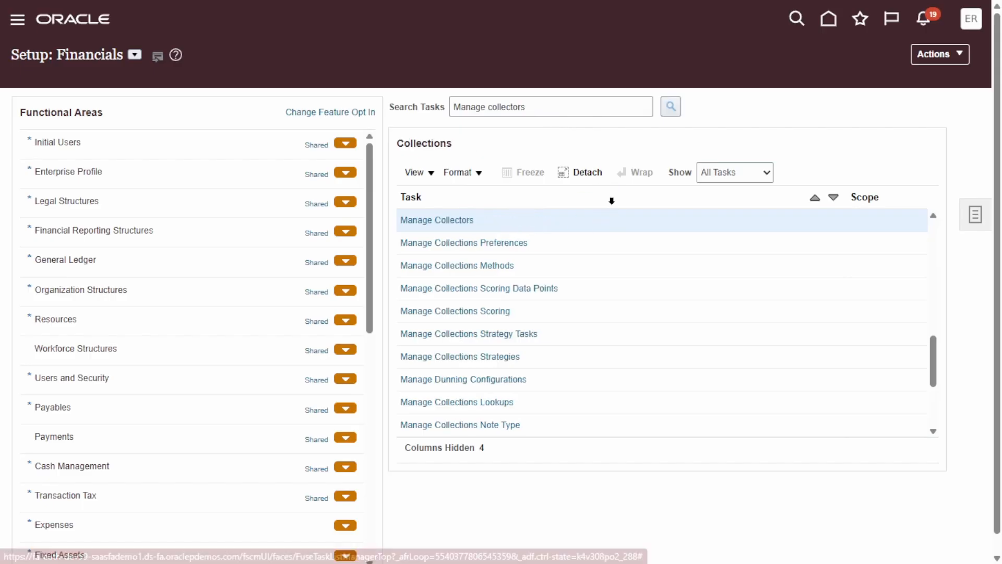
pyautogui.click(455, 220)
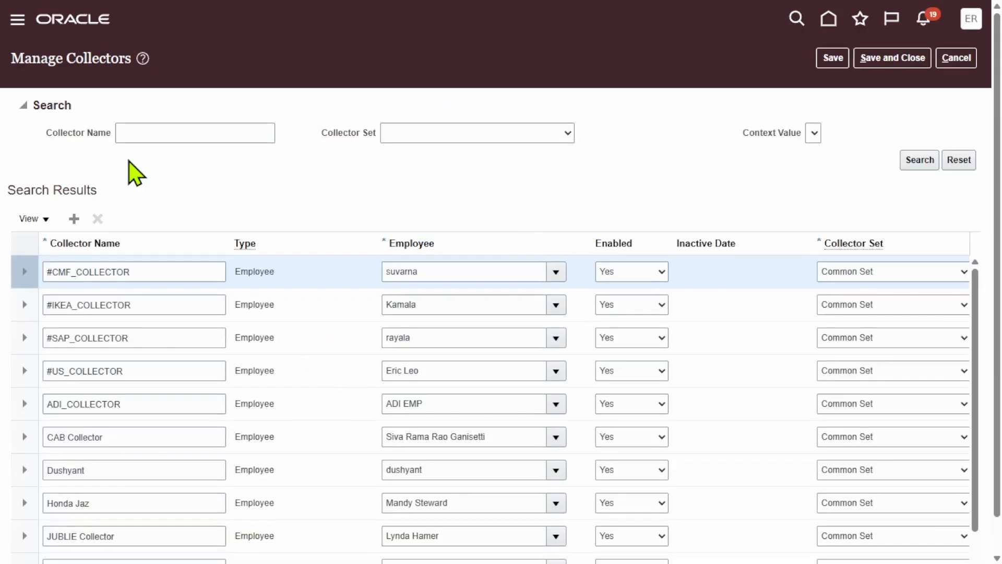
# Add a new collector row with the Collector Name "Erpzen_Collector".
pyautogui.click(74, 219)
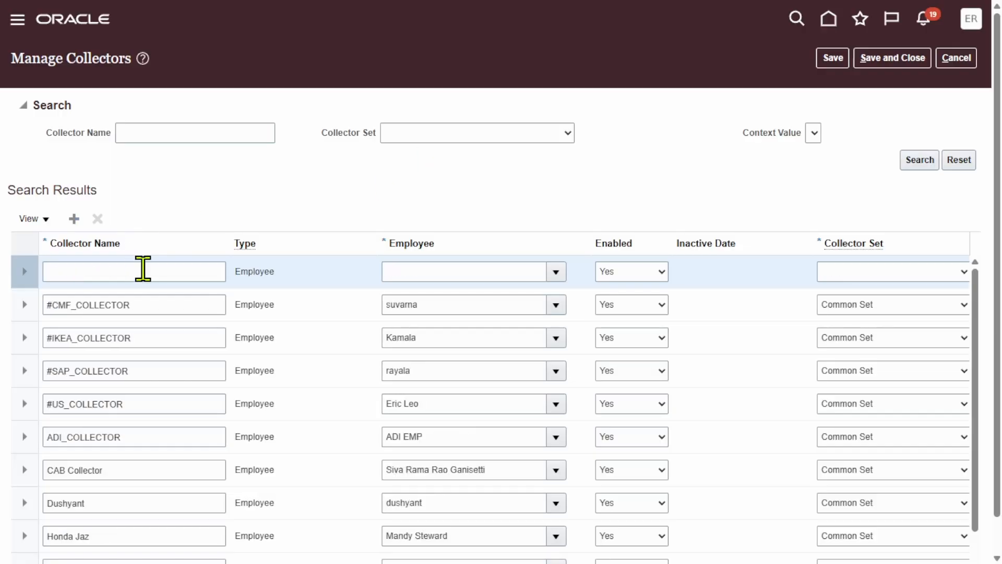
pyautogui.click(147, 266)
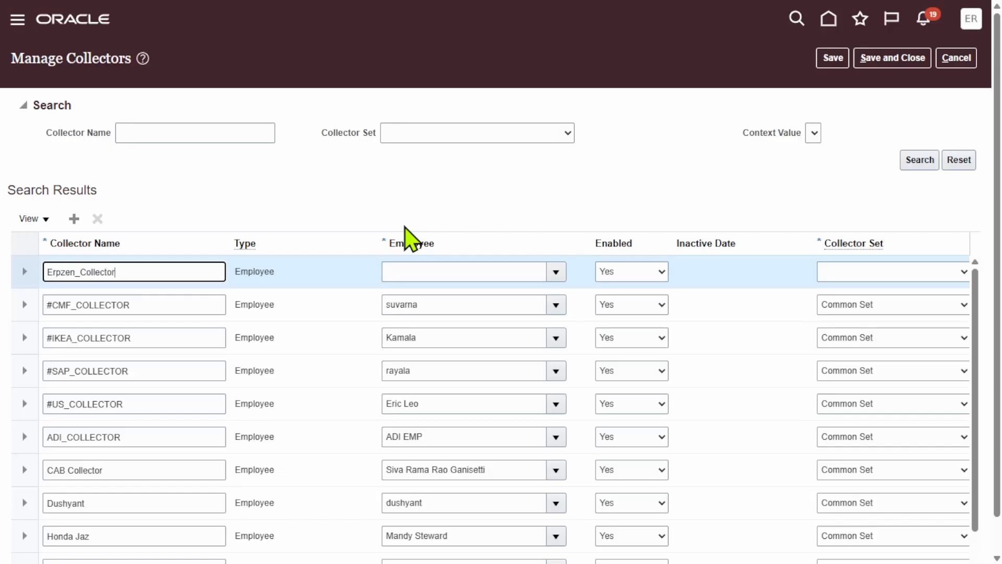
pyautogui.click(644, 194)
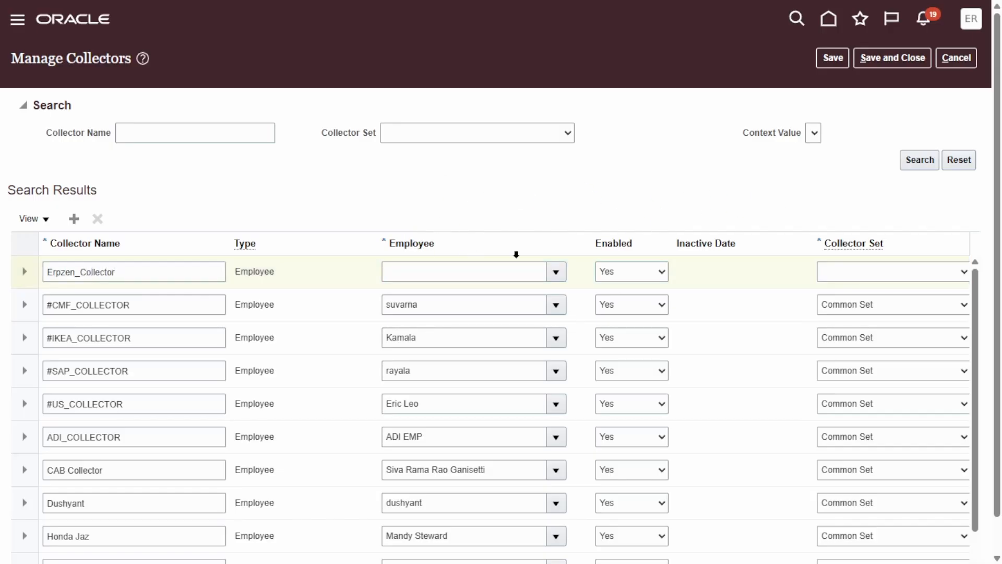
# Search the employees for "erpzen" and assign the matching employee to the Erpzen_Collector row.
pyautogui.click(558, 273)
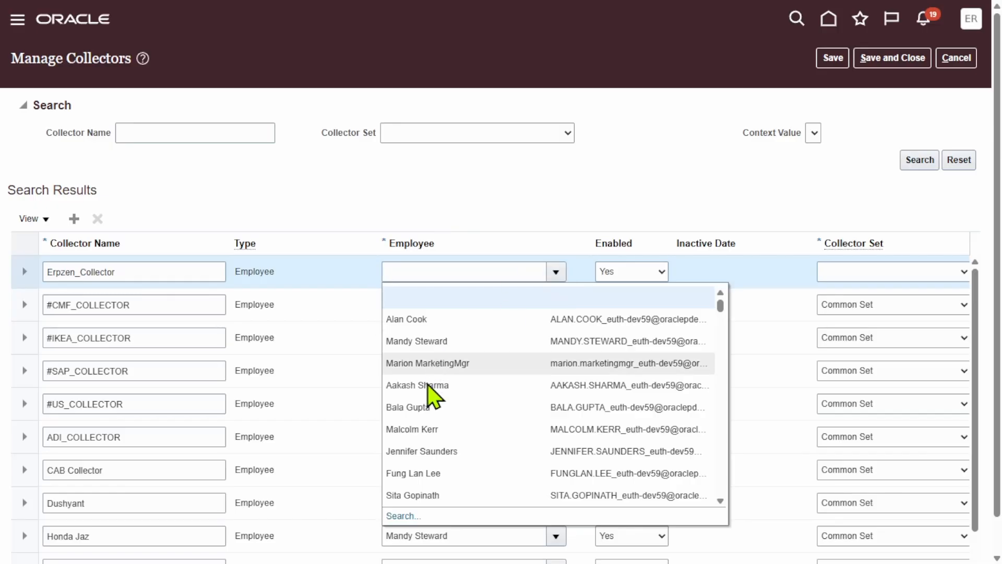
pyautogui.click(403, 516)
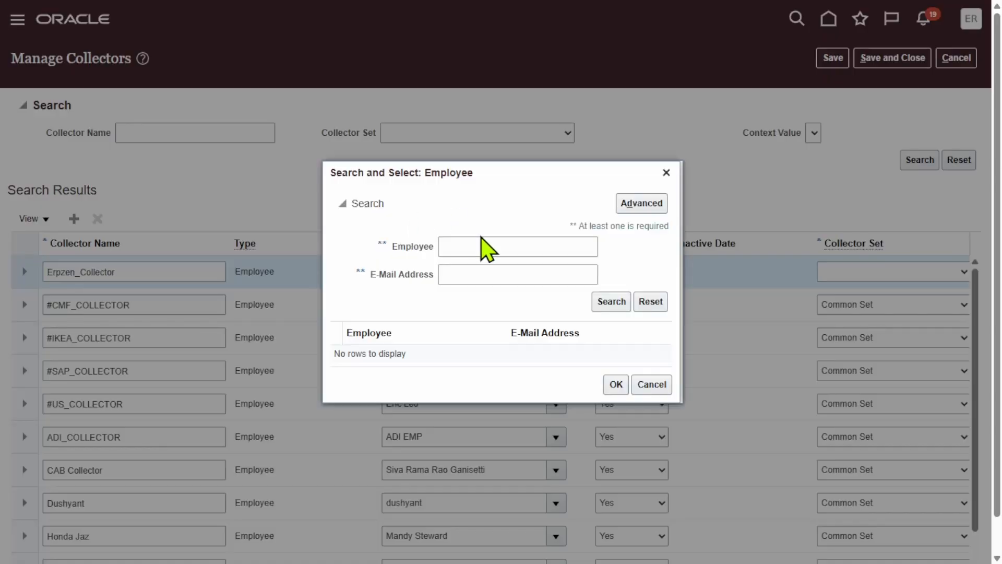
pyautogui.click(483, 246)
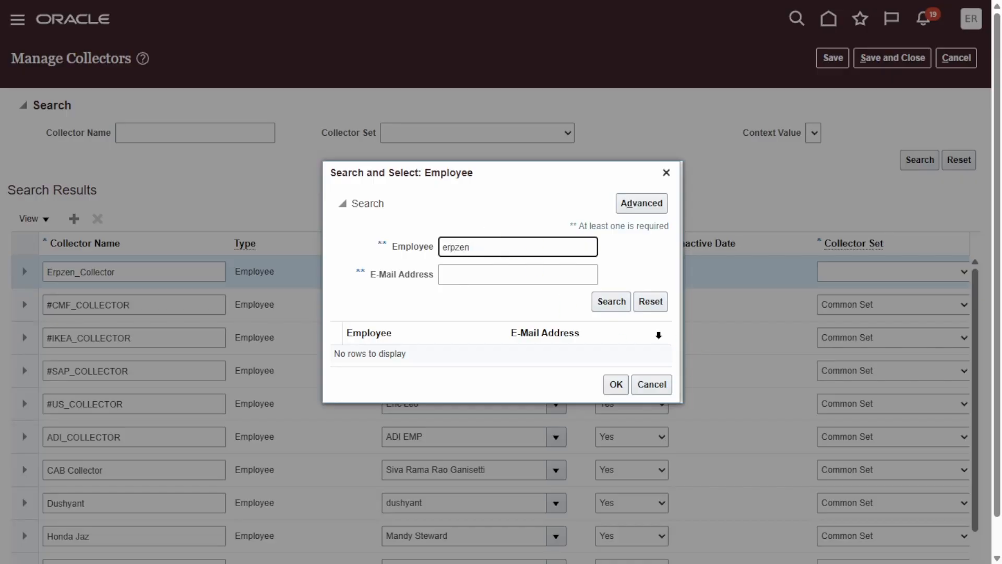
pyautogui.click(614, 302)
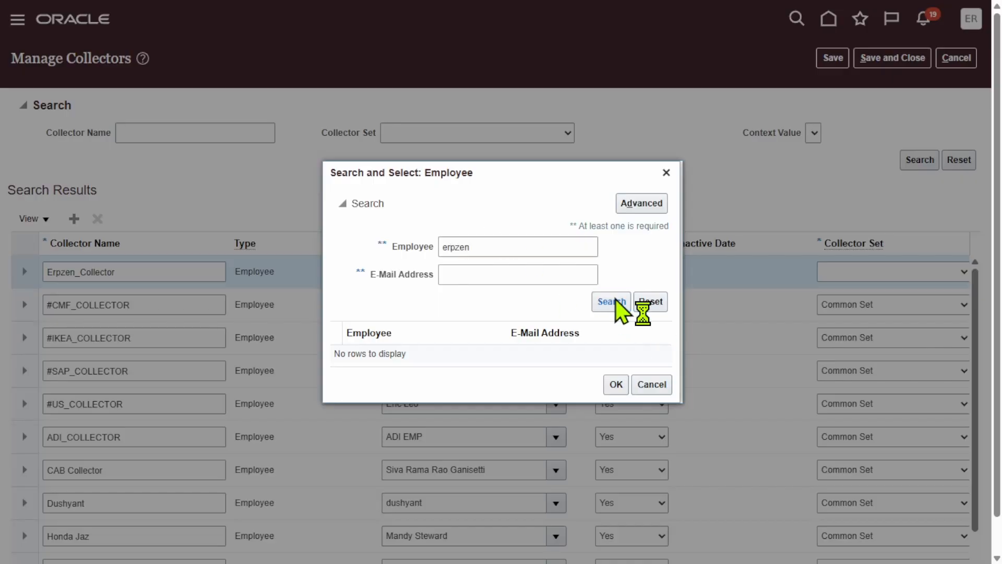
pyautogui.click(555, 353)
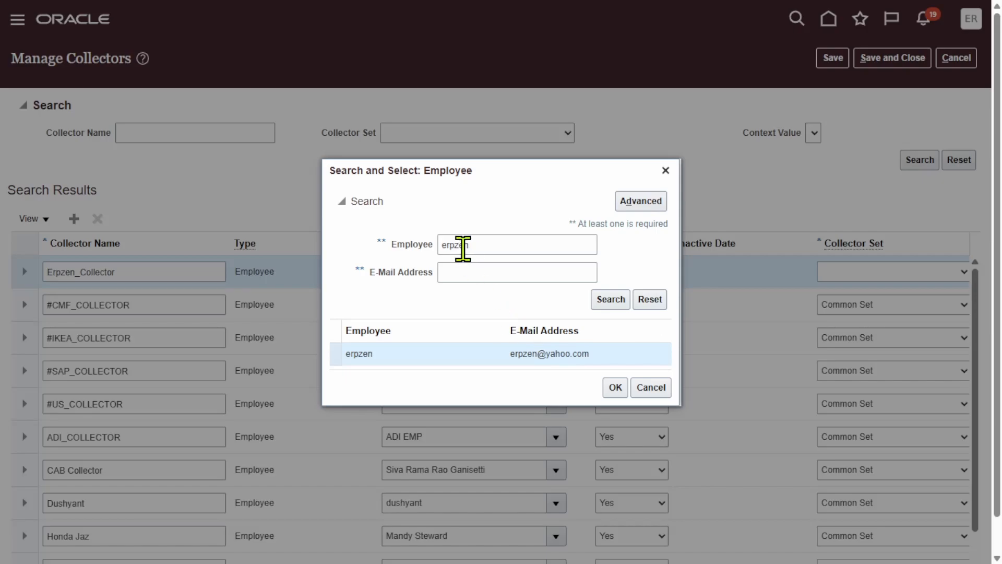
pyautogui.click(615, 387)
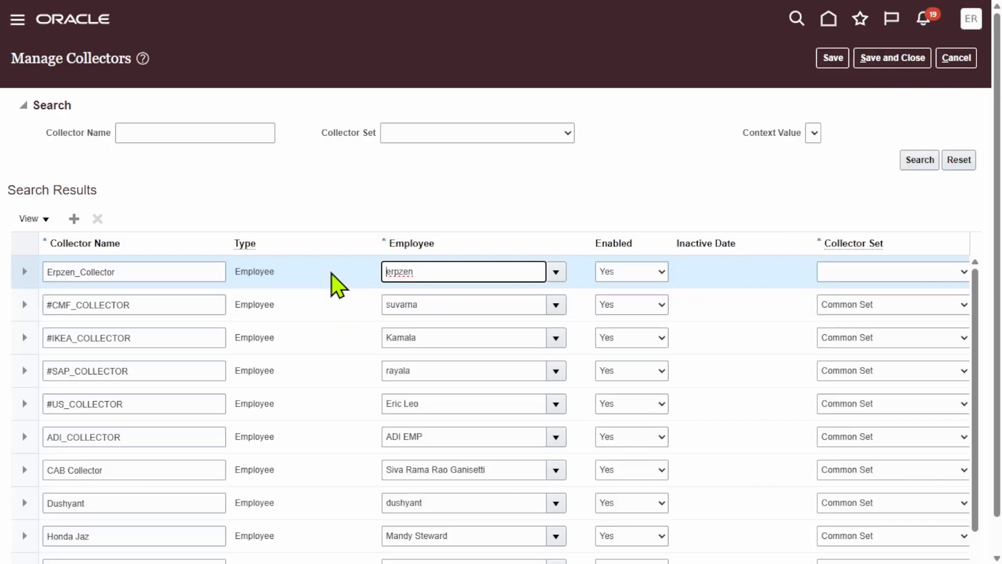
# Set the Collector Set of the Erpzen_Collector row to Common Set.
pyautogui.click(884, 270)
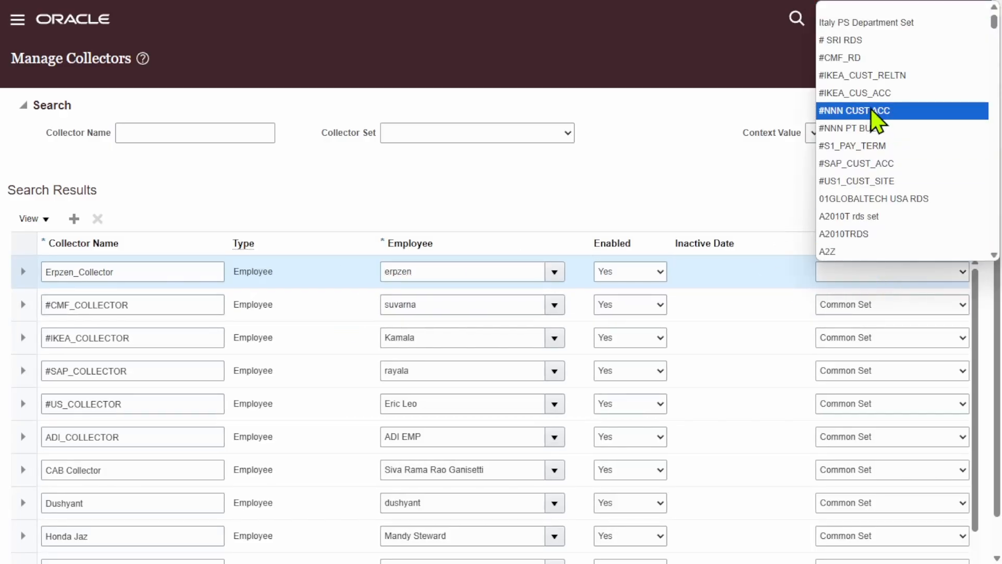
pyautogui.press('c')
pyautogui.press('Down')
pyautogui.press('Down')
pyautogui.press('Down')
pyautogui.press('Down')
pyautogui.press('Down')
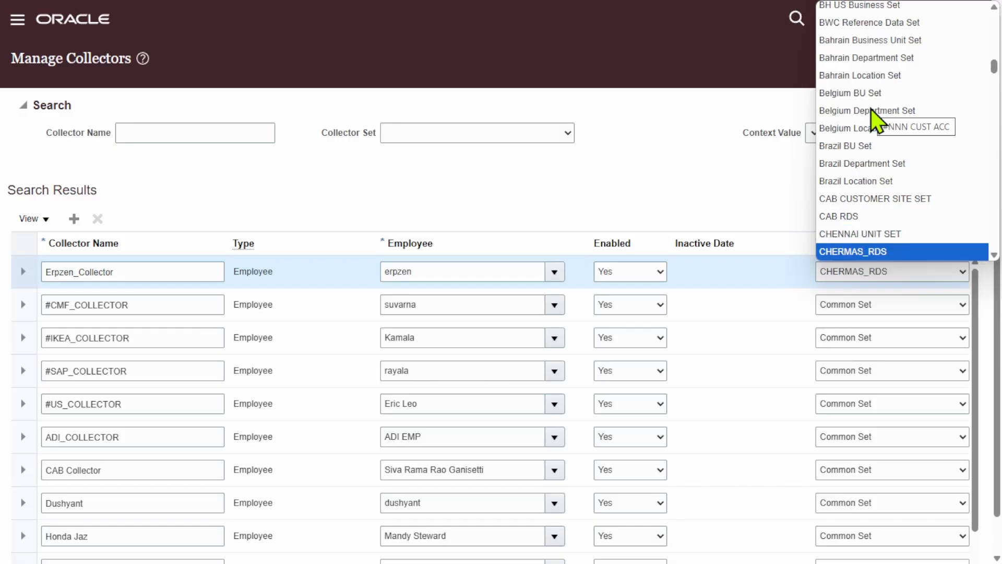
pyautogui.press('Down')
pyautogui.press('Down')
pyautogui.press('Down')
pyautogui.press('Down')
pyautogui.press('Down')
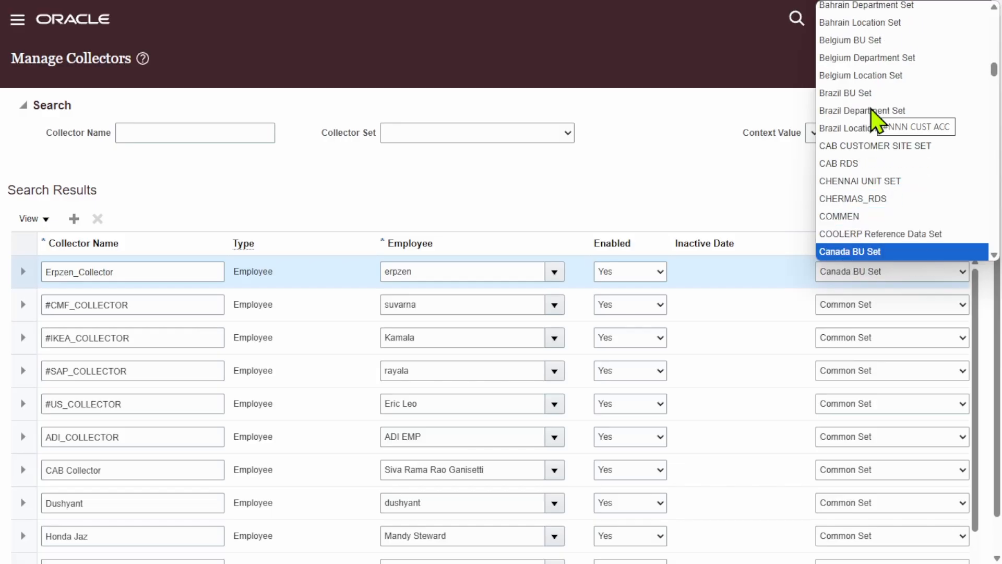
pyautogui.press('Down')
pyautogui.press('Down')
pyautogui.press('Down')
pyautogui.press('Down')
pyautogui.press('Down')
pyautogui.press('Down')
pyautogui.press('Down')
pyautogui.press('Down')
pyautogui.press('Down')
pyautogui.press('Down')
pyautogui.press('Down')
pyautogui.press('Down')
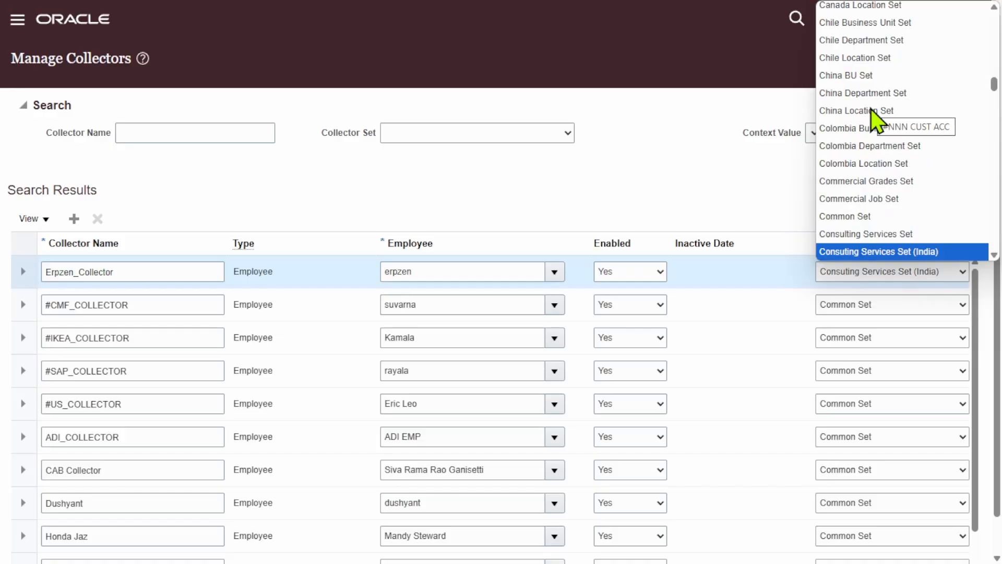
pyautogui.press('Up')
pyautogui.press('Up')
pyautogui.press('Return')
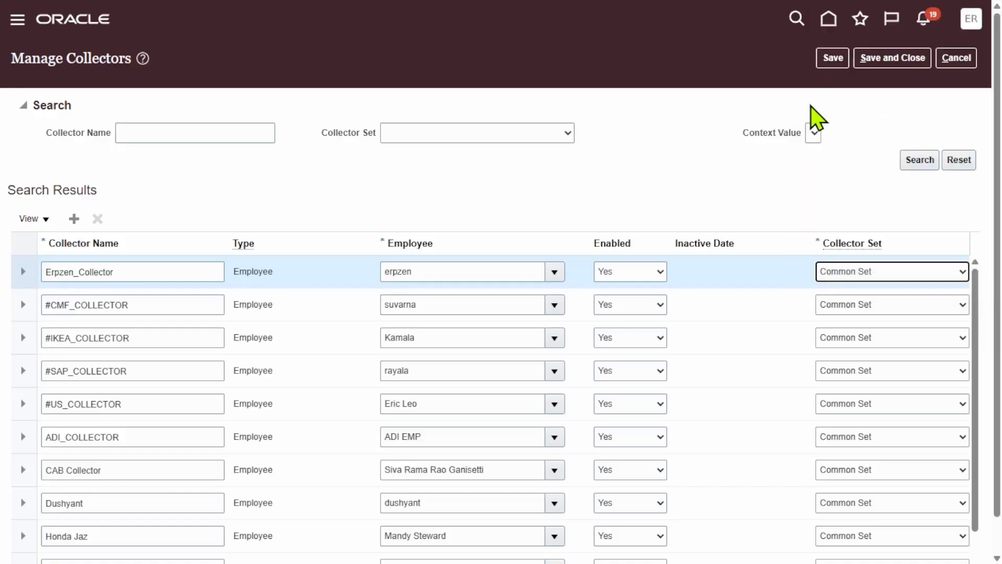
# Save the new collector and close the Manage Collectors page.
pyautogui.click(835, 58)
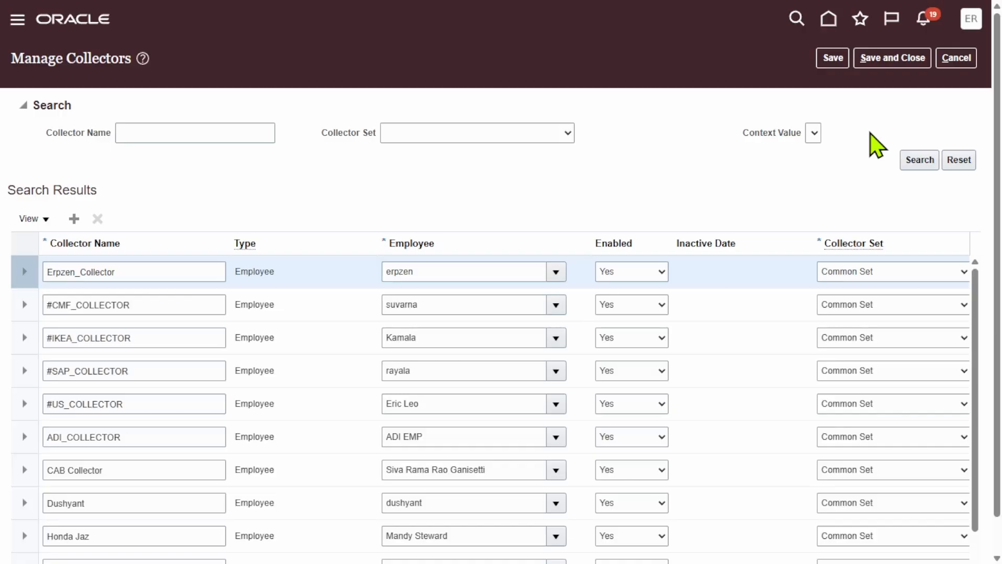
pyautogui.click(832, 58)
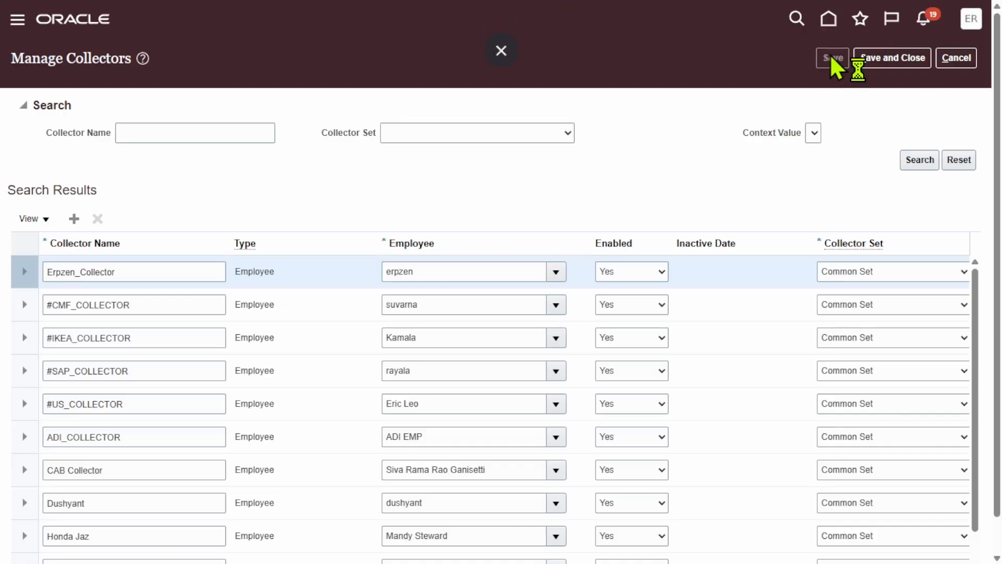
pyautogui.click(890, 64)
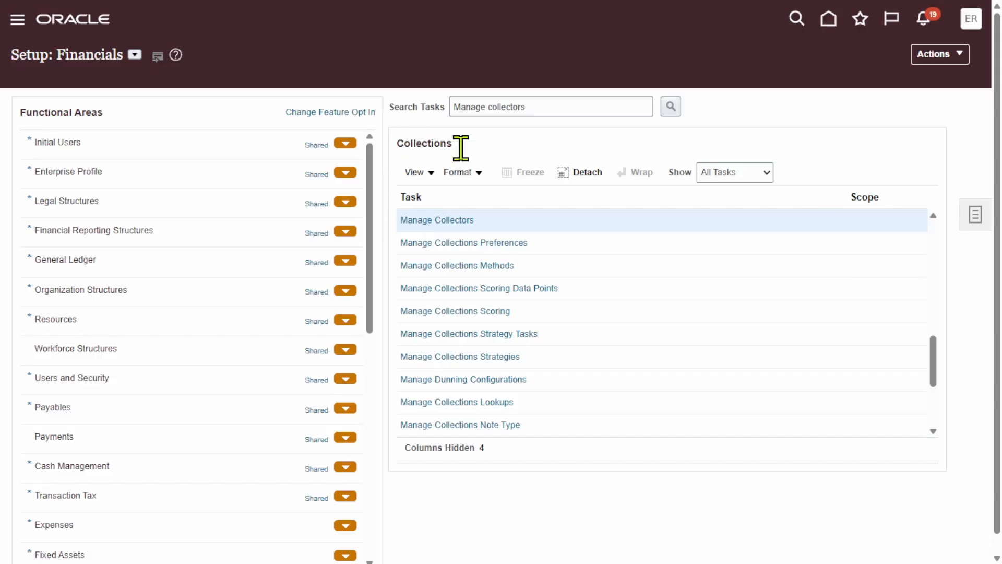
# Search the setup tasks for "Receivables customer" and open Manage Receivables Customer Profile Classes from the Customers functional area.
pyautogui.click(551, 105)
pyautogui.hotkey('ctrl', 'a')
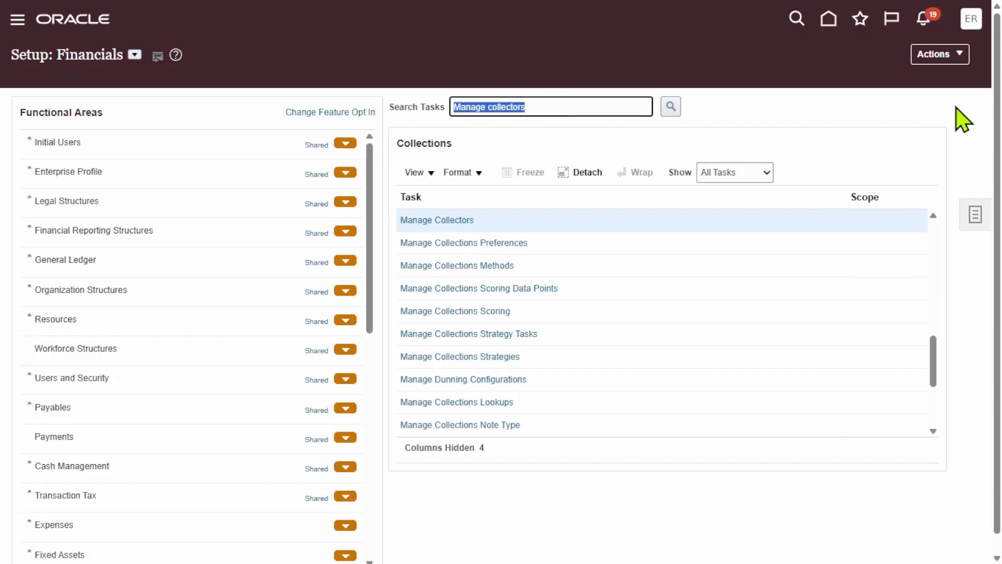
pyautogui.write('Receiv')
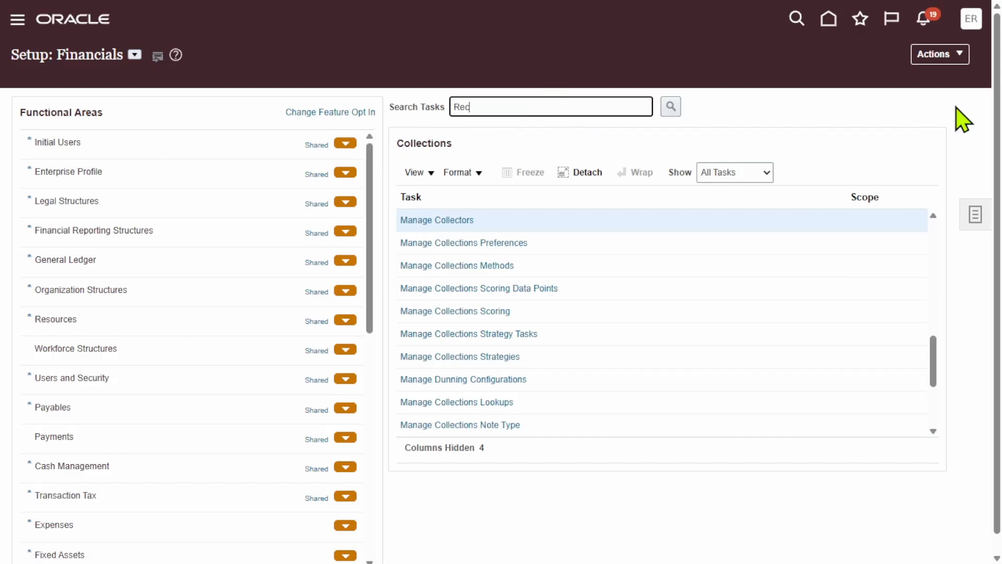
pyautogui.write('ables customer')
pyautogui.click(672, 107)
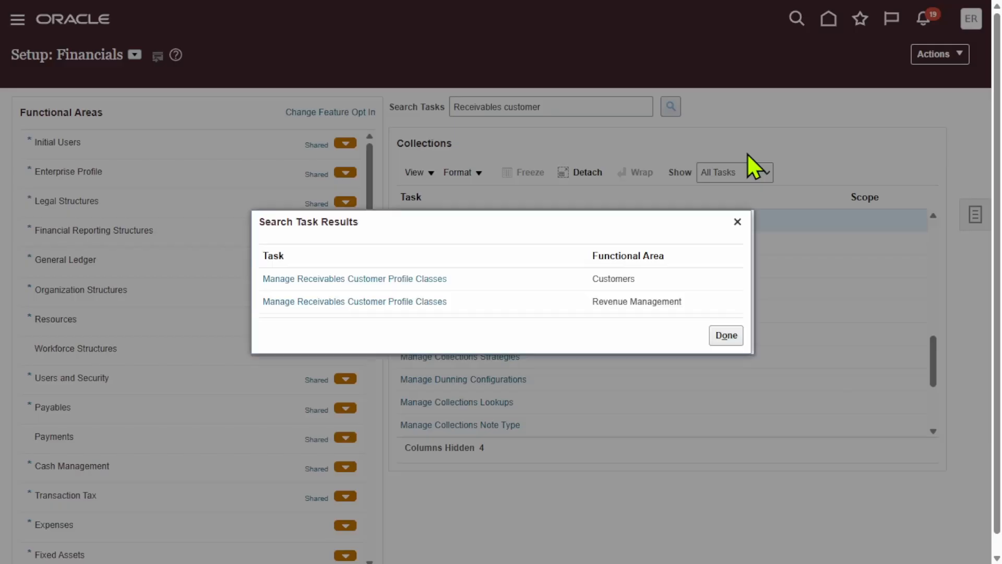
pyautogui.click(370, 279)
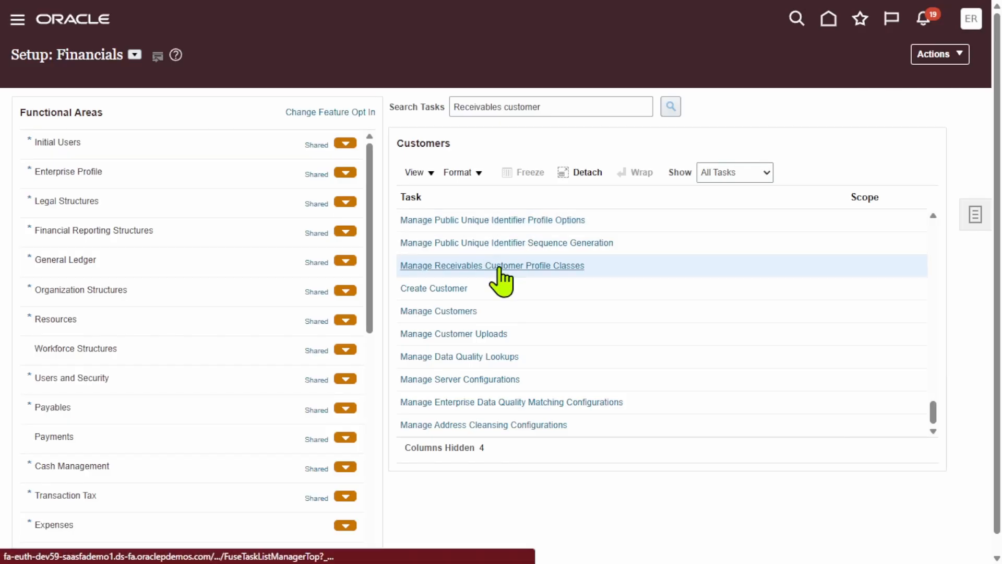
pyautogui.click(499, 267)
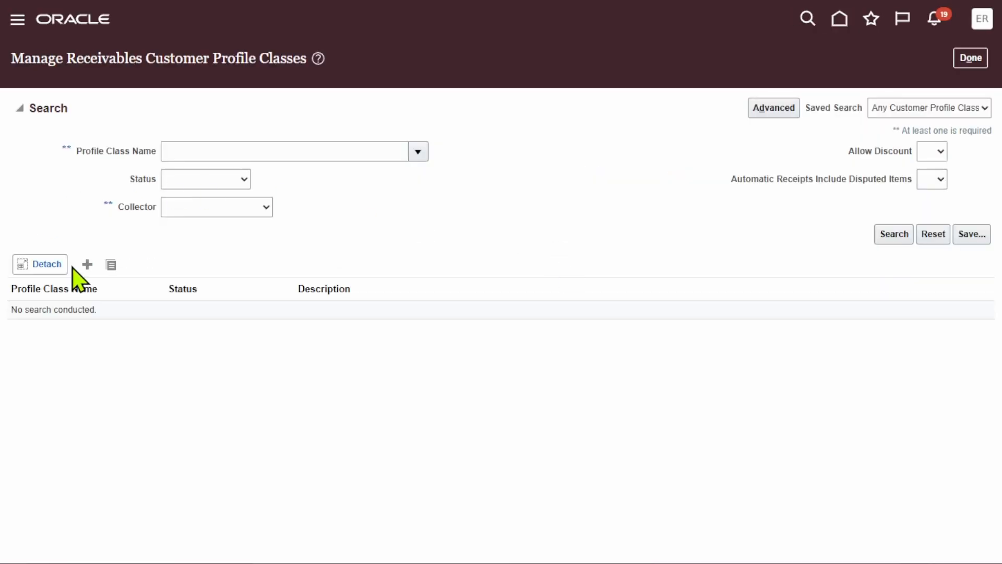
# Create a new receivables customer profile class with the Profile Class Name "Erpzen Good Customer".
pyautogui.click(87, 264)
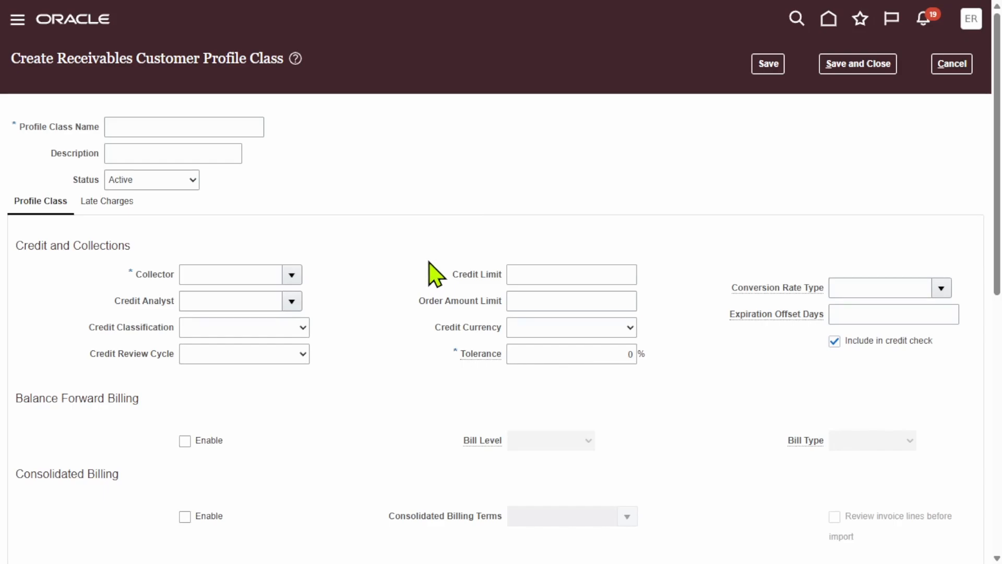
pyautogui.scroll(-10, 454, 275)
pyautogui.scroll(10, 497, 317)
pyautogui.click(150, 126)
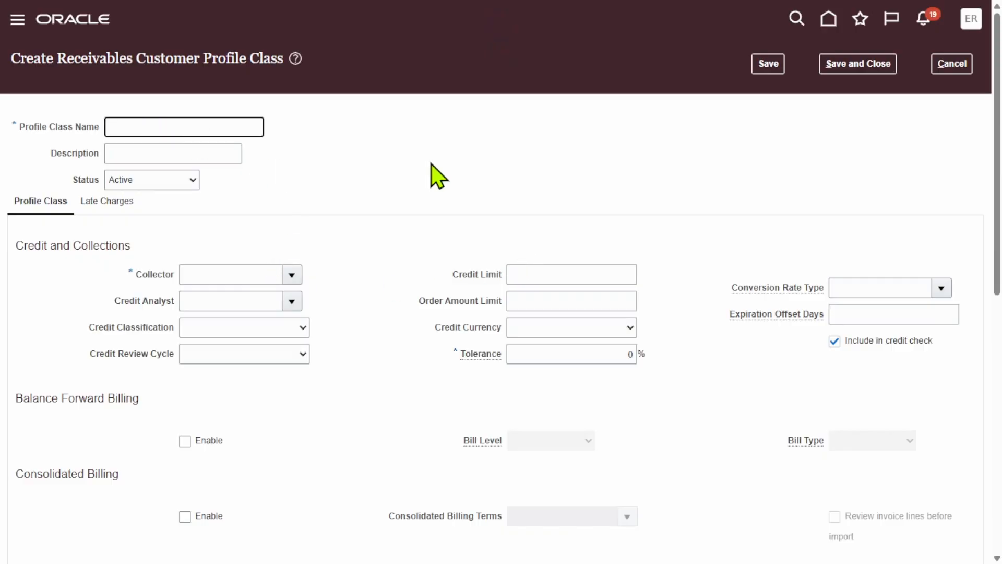
pyautogui.write('Erpzen Good Customer')
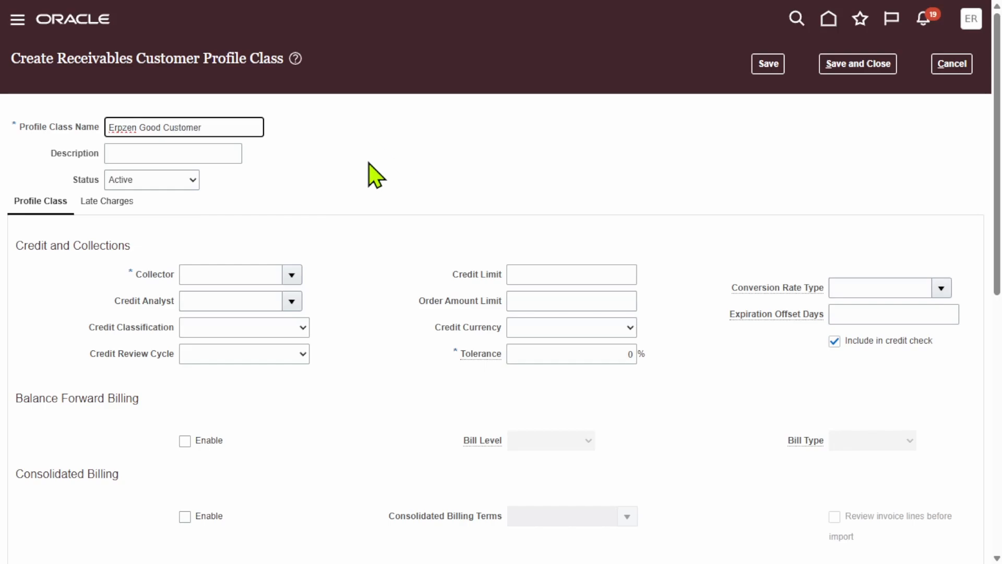
pyautogui.click(397, 183)
# Copy the profile class name "Erpzen Good Customer" into the Description field.
pyautogui.tripleClick(231, 127)
pyautogui.hotkey('ctrl', 'c')
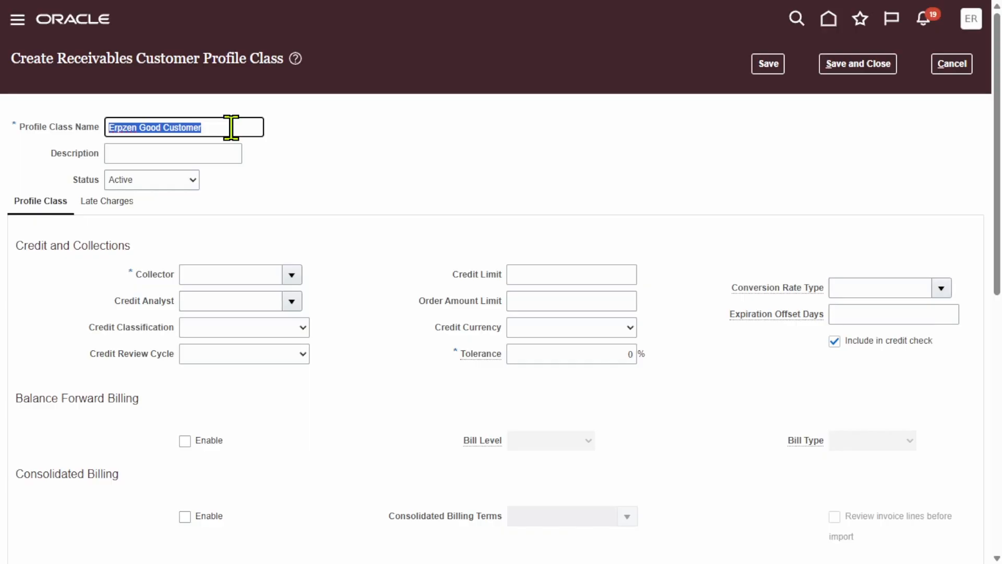
pyautogui.click(178, 149)
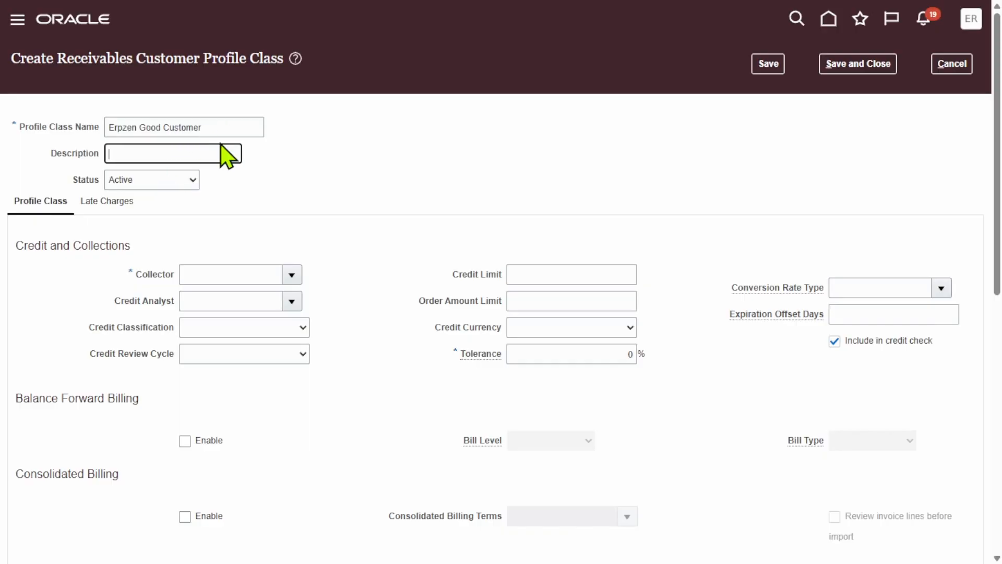
pyautogui.hotkey('ctrl', 'v')
pyautogui.click(344, 208)
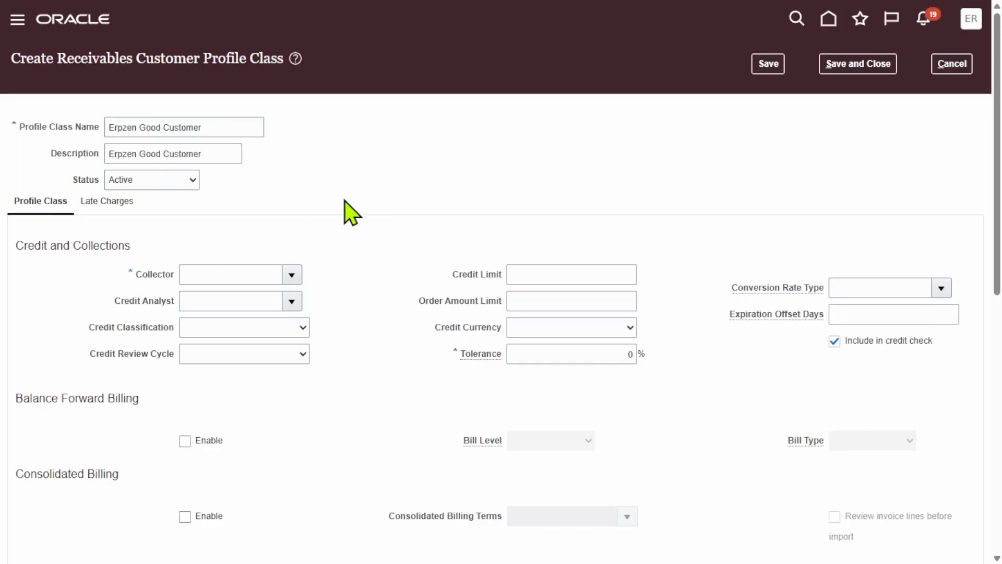
# Search the collectors for "erpzen" and assign Erpzen_Collector as the profile class's Collector.
pyautogui.click(296, 278)
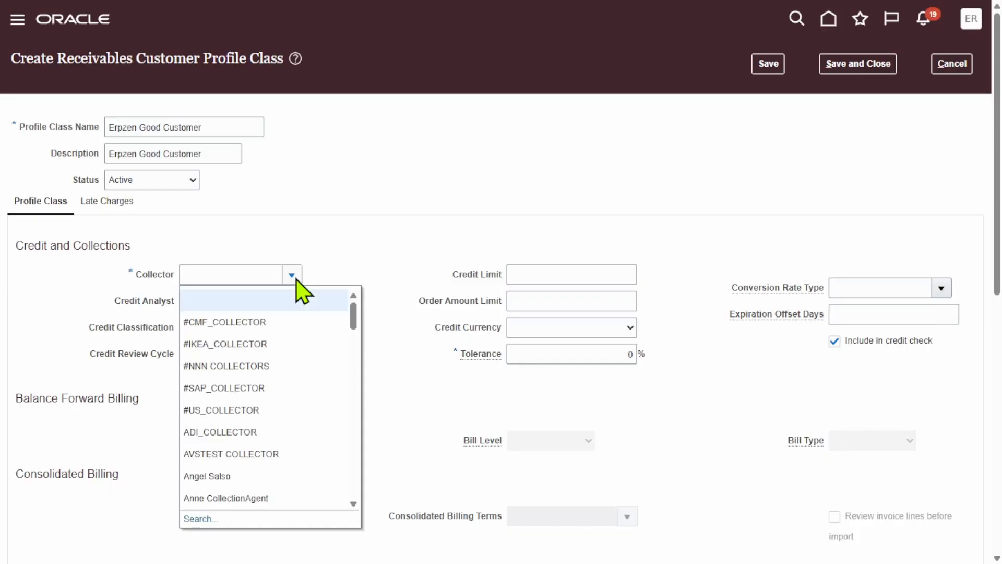
pyautogui.click(202, 518)
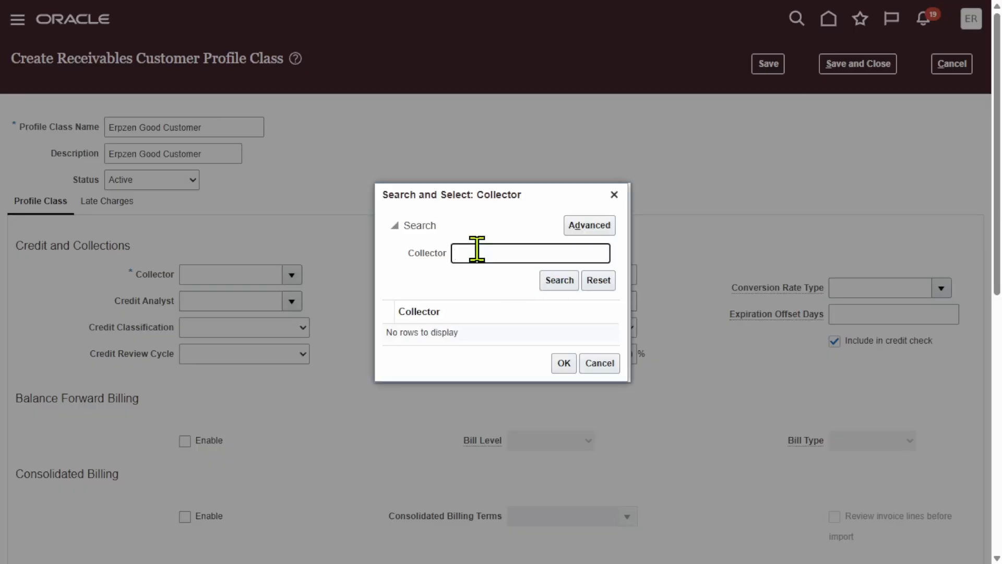
pyautogui.write('erpzen')
pyautogui.click(565, 280)
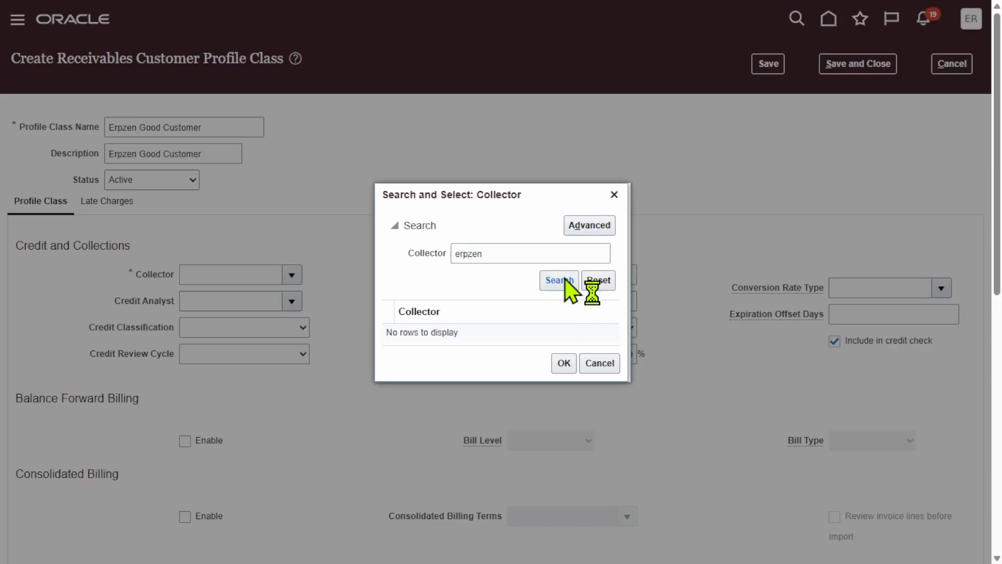
pyautogui.click(458, 333)
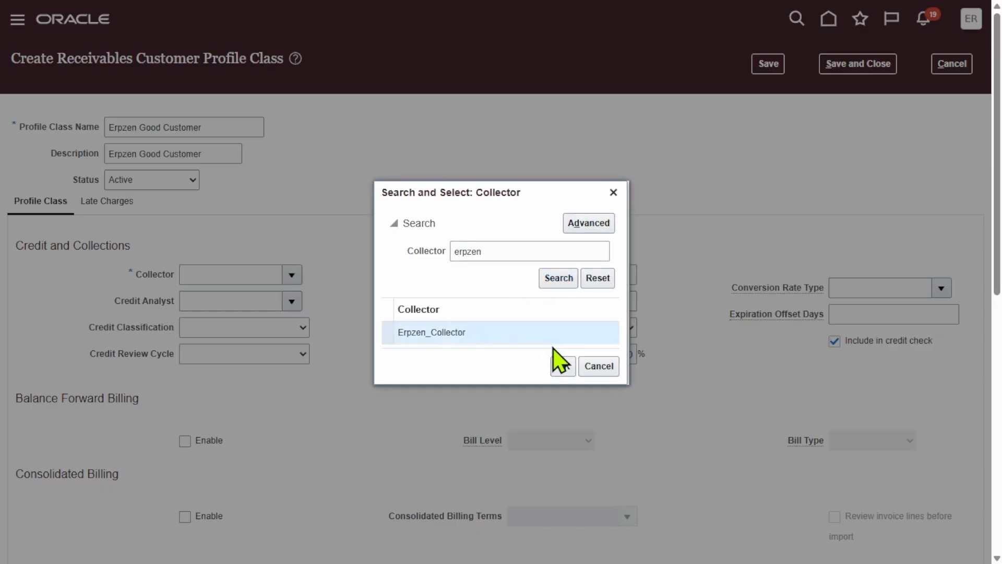
pyautogui.click(568, 366)
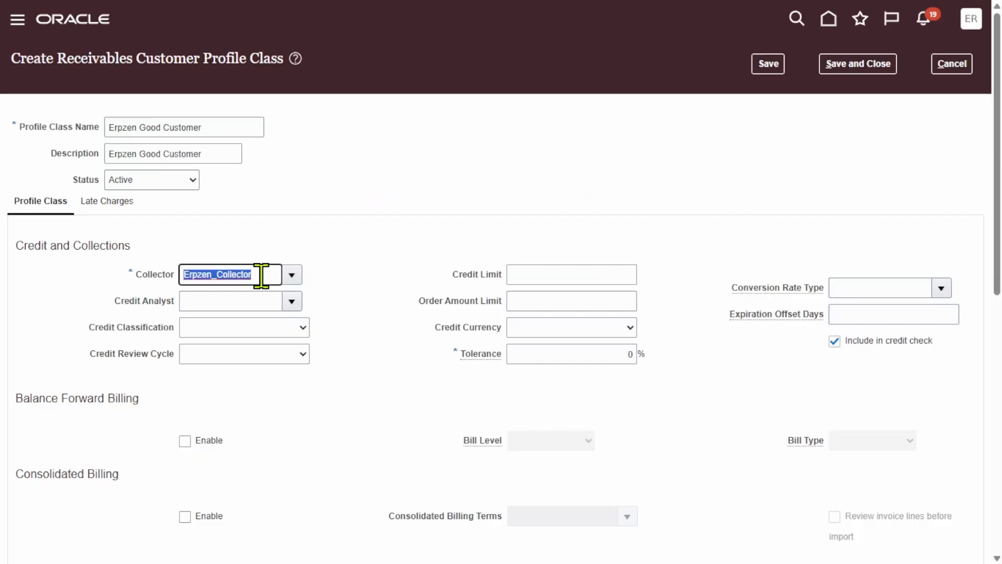
pyautogui.click(385, 217)
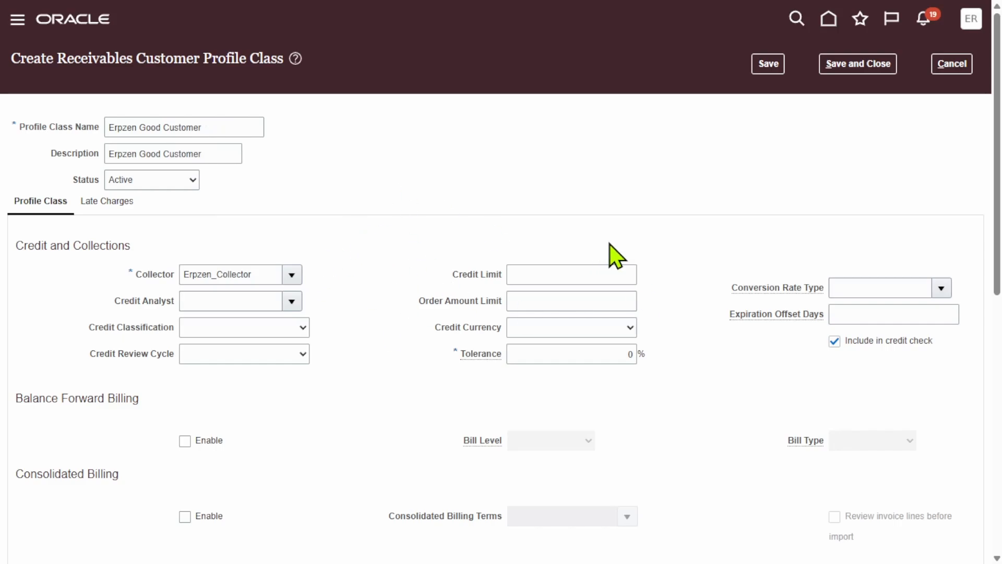
# Set the profile class's Credit Limit to 50,000 and its Order Amount Limit to 10,000.
pyautogui.click(566, 277)
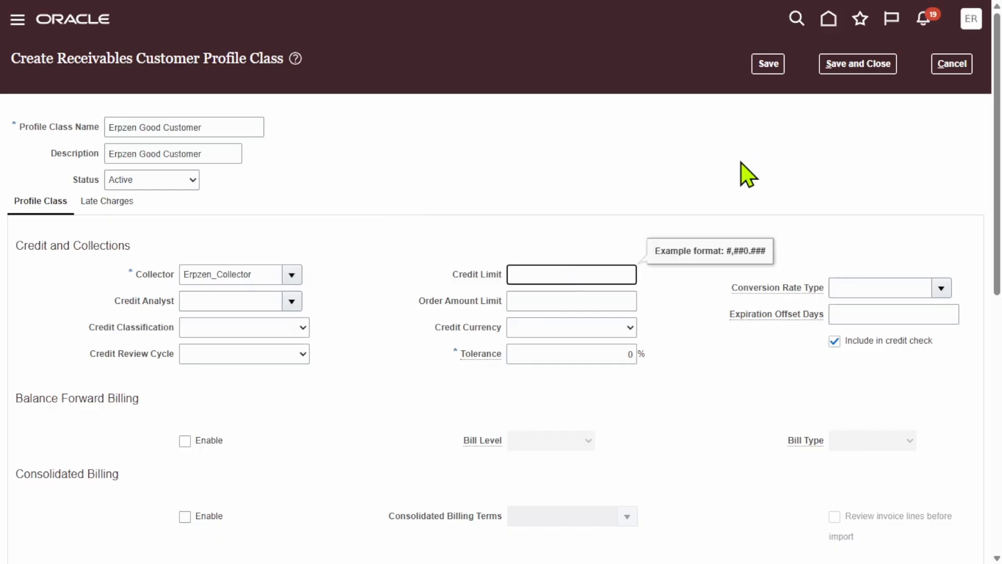
pyautogui.write('50,000')
pyautogui.click(678, 145)
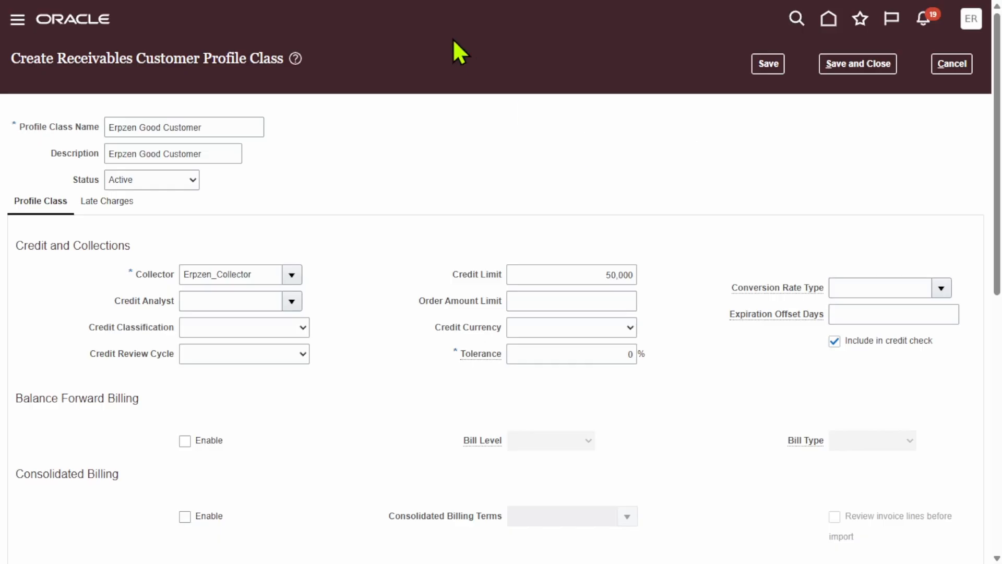
pyautogui.click(588, 302)
pyautogui.write('1')
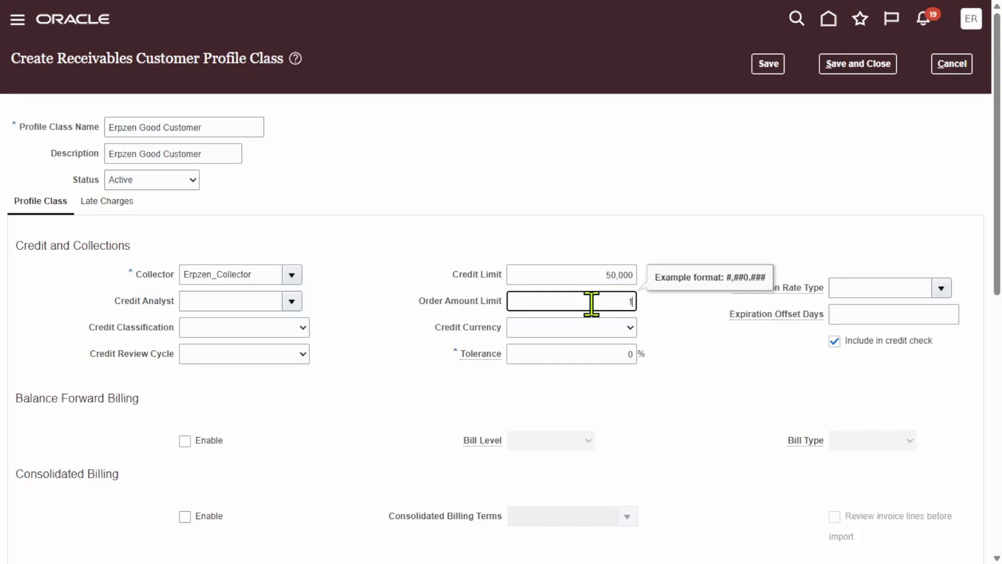
pyautogui.write('0,000')
pyautogui.click(589, 184)
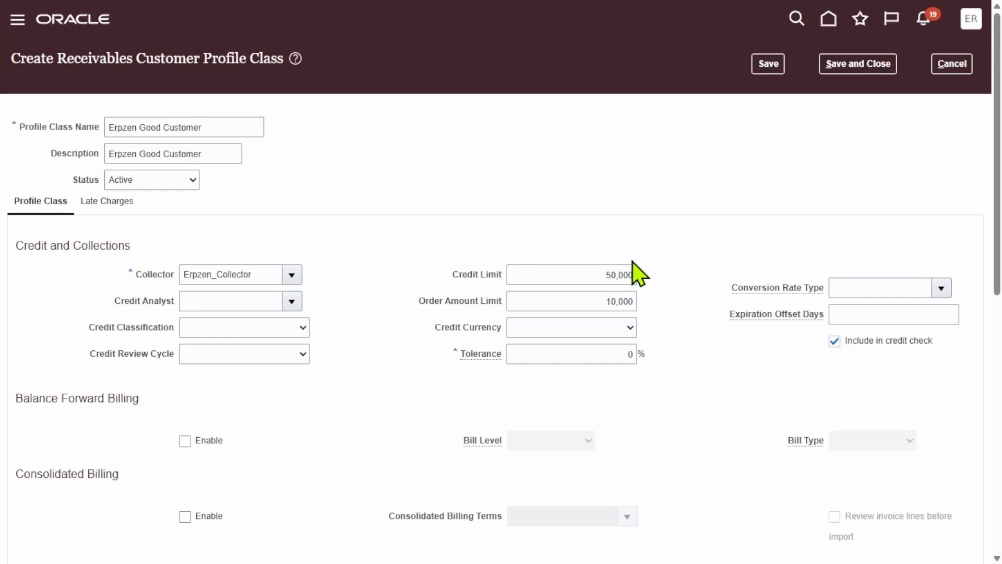
# Review the profile class's credit and order limits and its terms, receipt matching, statement and invoicing sections.
pyautogui.scroll(-3, 722, 225)
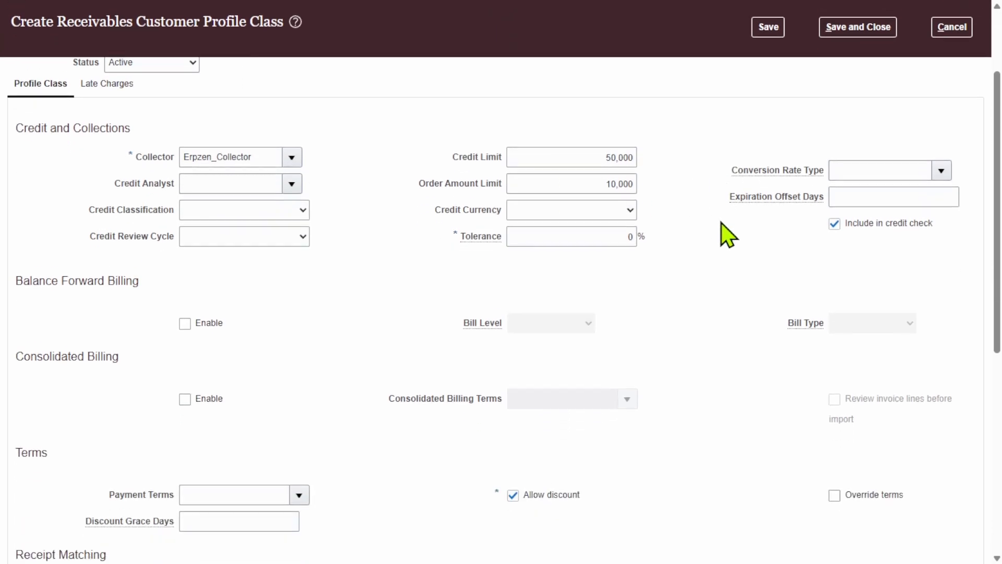
pyautogui.scroll(3, 678, 281)
pyautogui.click(586, 275)
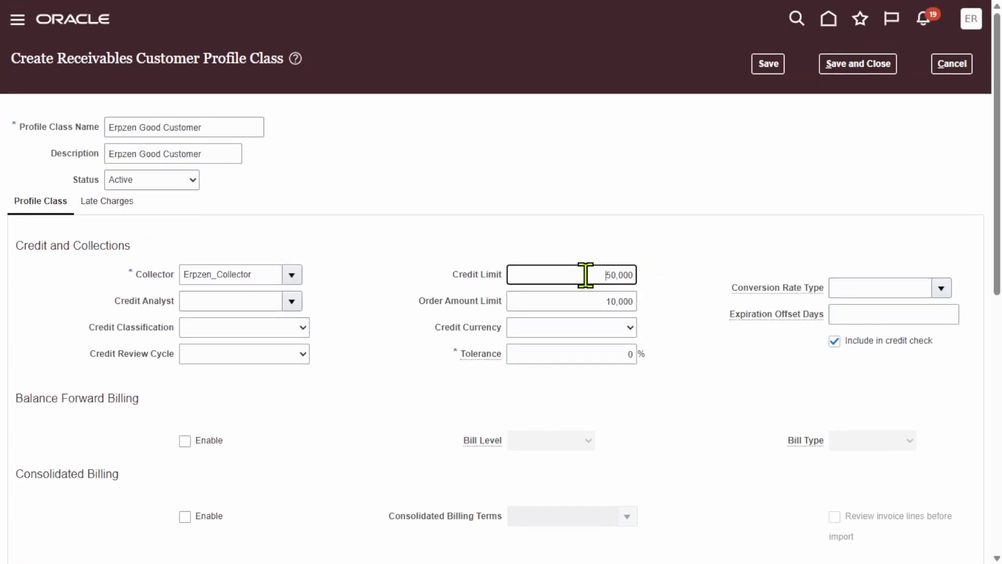
pyautogui.click(586, 301)
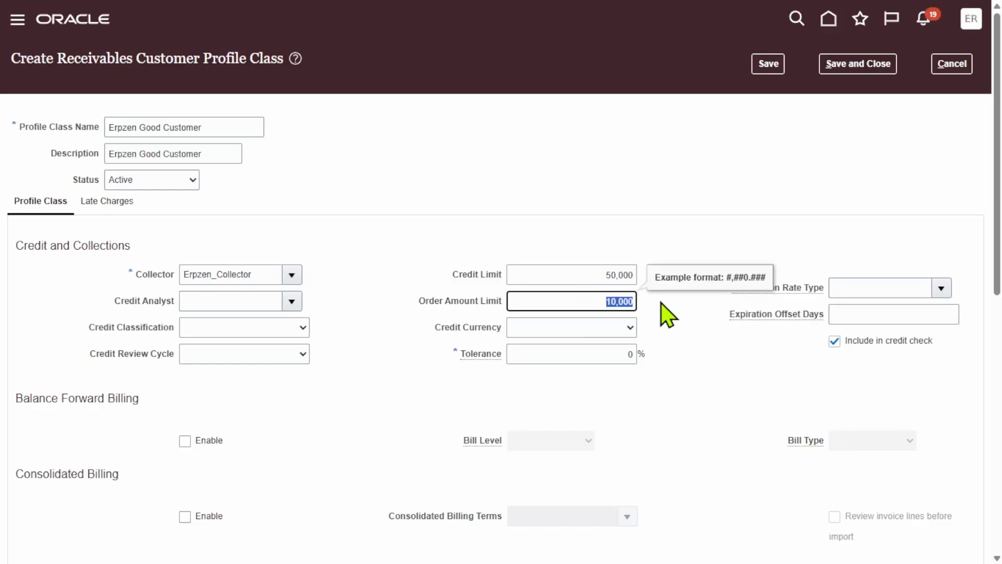
pyautogui.click(671, 211)
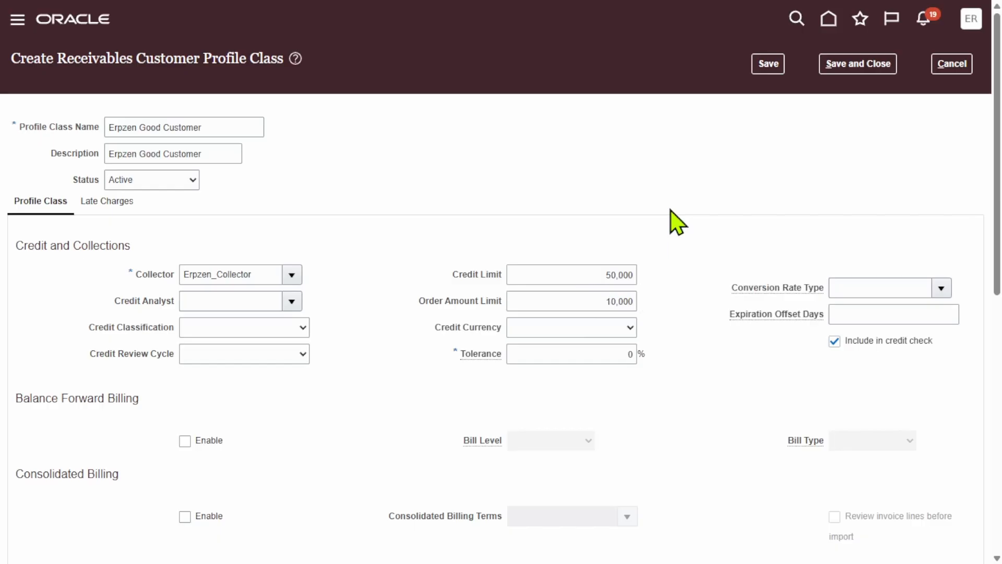
pyautogui.scroll(-3, 725, 285)
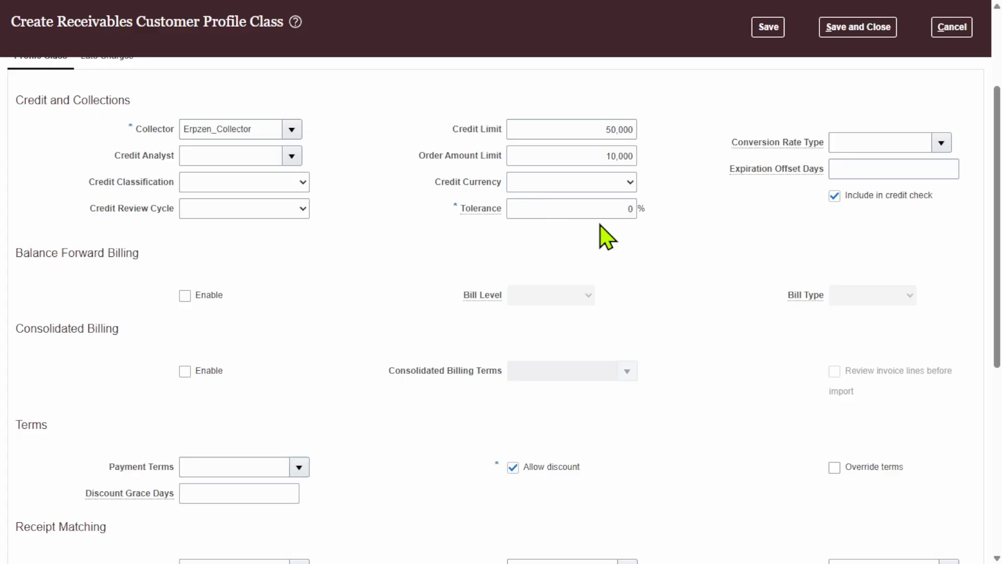
pyautogui.scroll(-7, 486, 293)
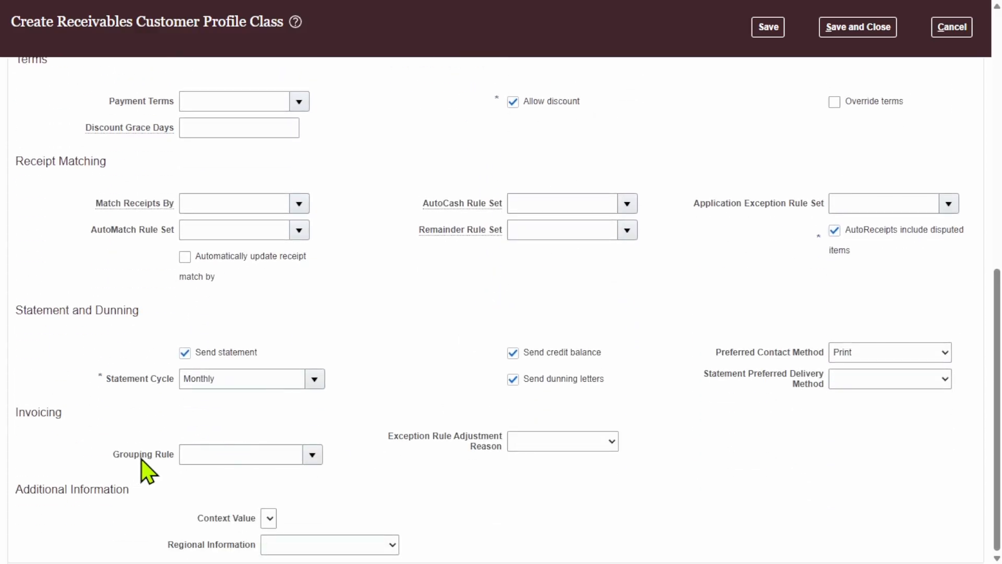
# Set the profile class's invoicing Grouping Rule to DEFAULT.
pyautogui.moveTo(114, 455); pyautogui.dragTo(173, 461)
pyautogui.click(385, 372)
pyautogui.click(313, 454)
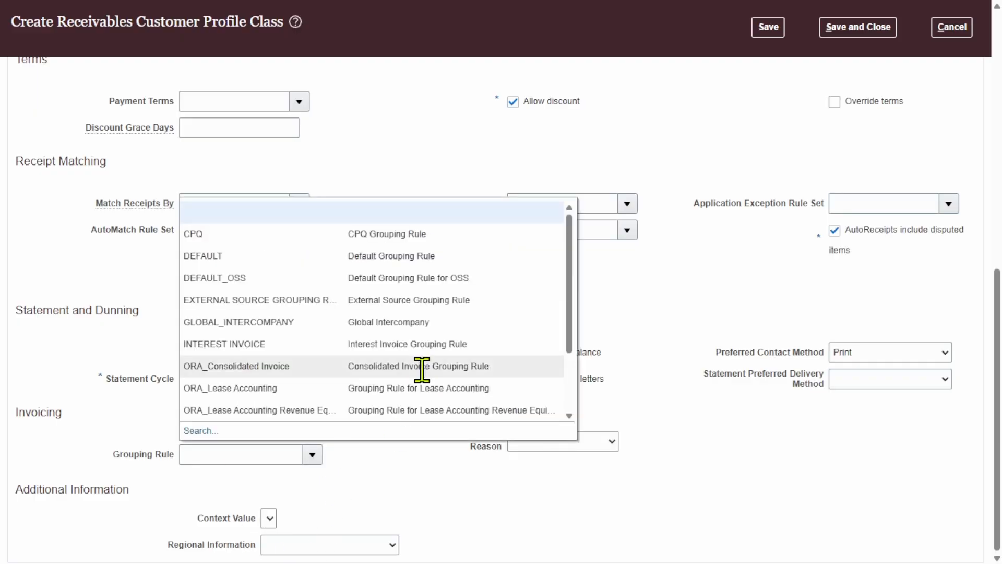
pyautogui.click(425, 255)
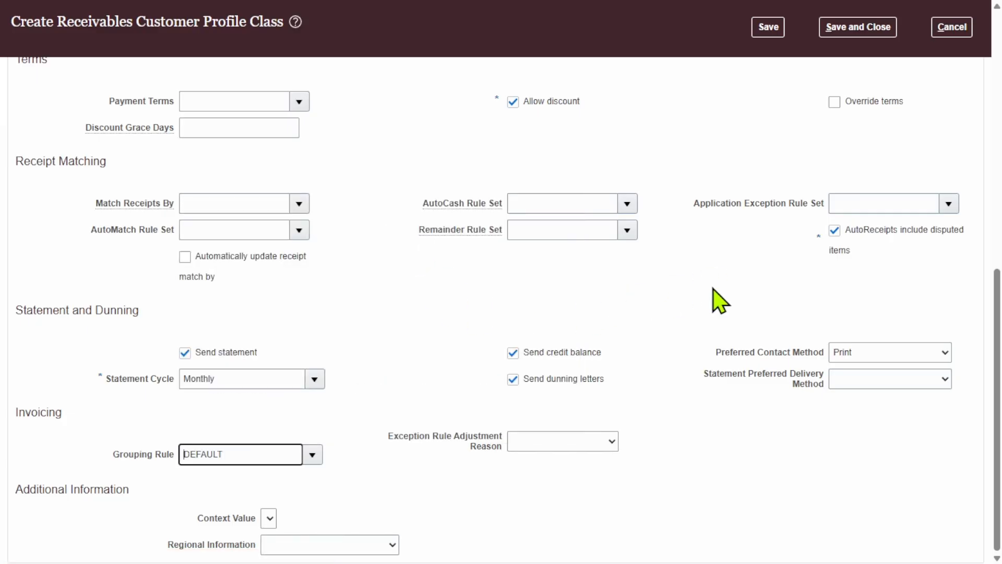
# Review the profile class's late charges settings and return to its main profile settings.
pyautogui.scroll(5, 734, 343)
pyautogui.scroll(5, 734, 343)
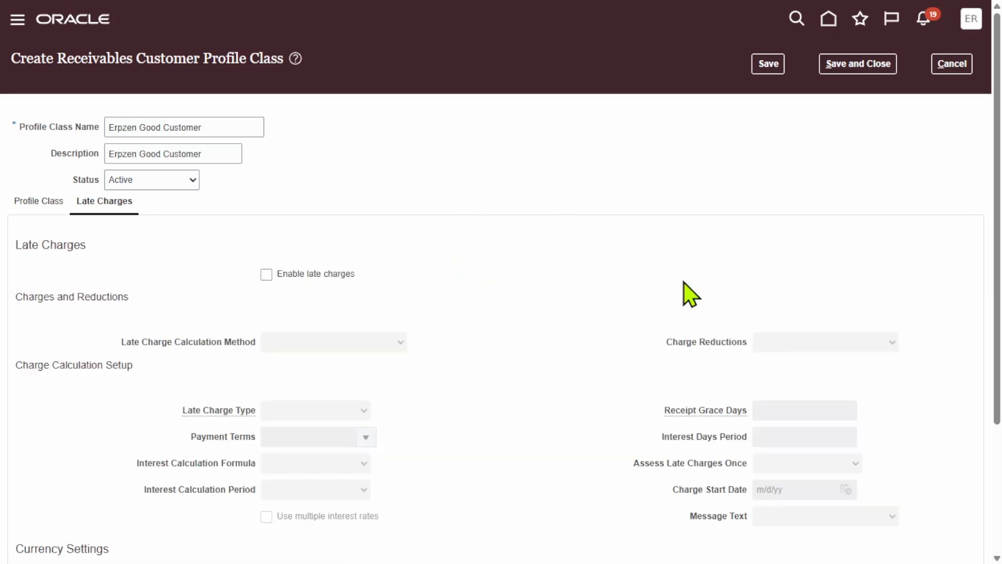
pyautogui.scroll(-4, 684, 281)
pyautogui.scroll(3, 506, 228)
pyautogui.scroll(1, 506, 229)
pyautogui.click(20, 198)
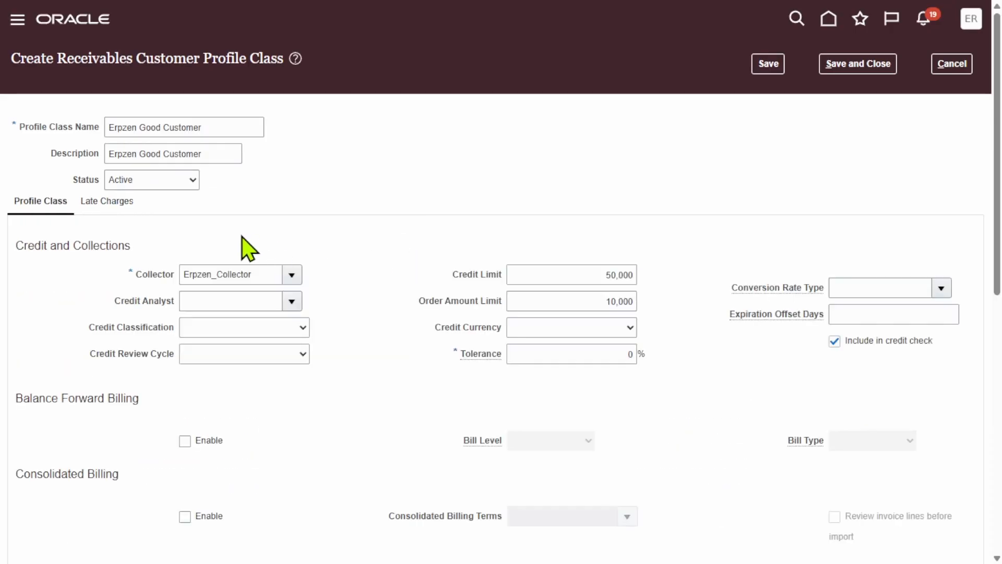
# Search the payment terms for "Immediate" and assign Immediate as the profile class's Payment Terms.
pyautogui.scroll(-2, 672, 366)
pyautogui.scroll(-8, 681, 370)
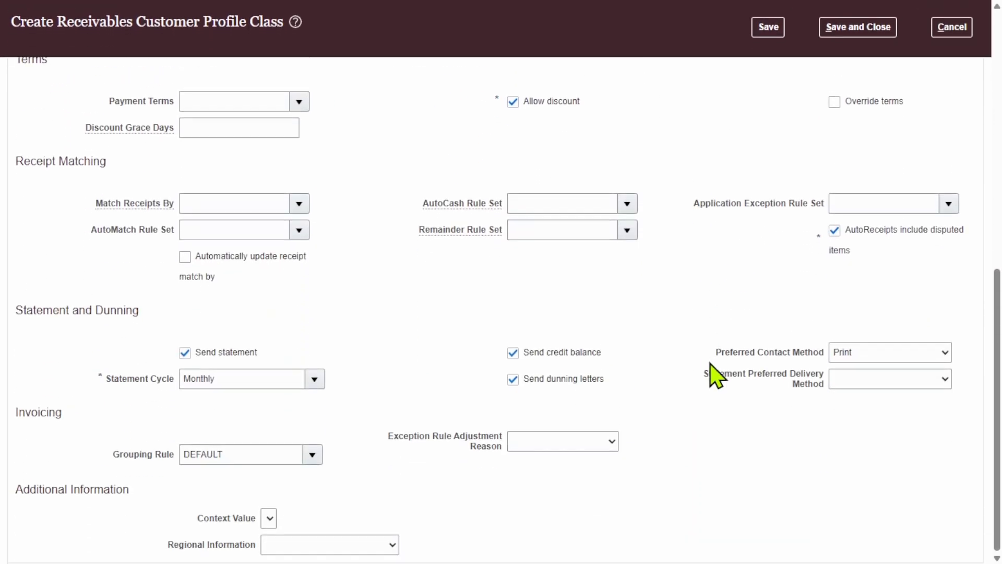
pyautogui.scroll(2, 712, 374)
pyautogui.scroll(1, 410, 300)
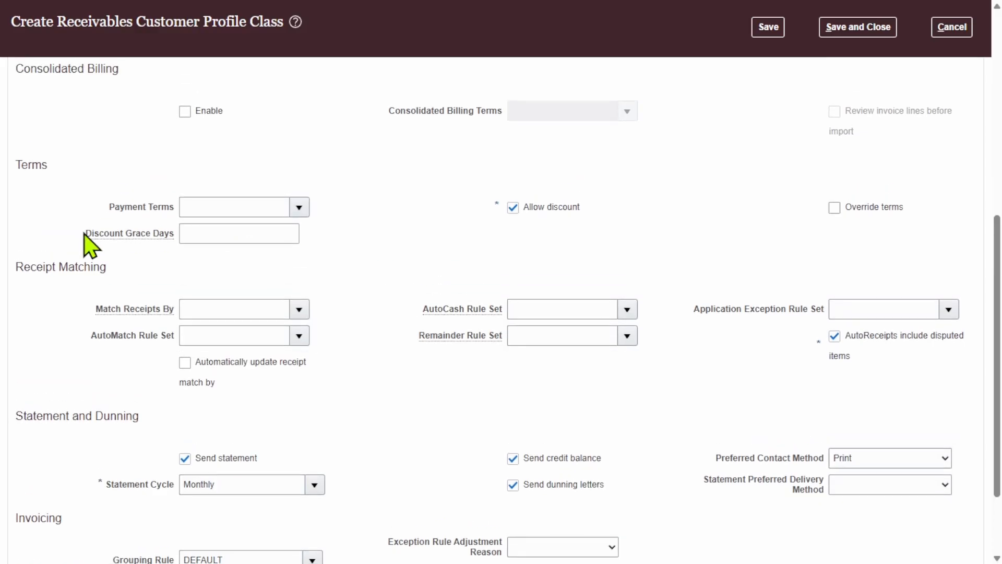
pyautogui.click(298, 207)
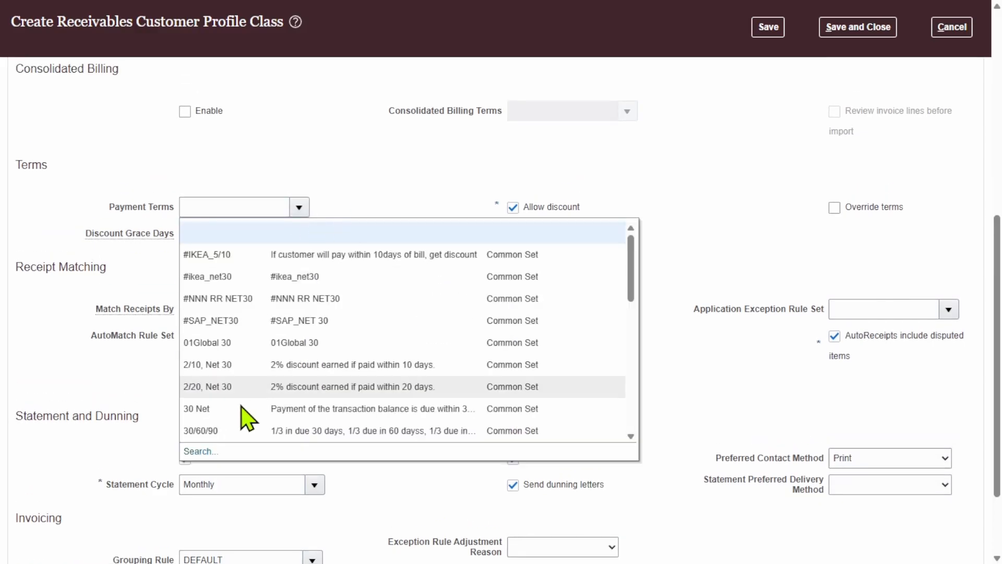
pyautogui.click(211, 452)
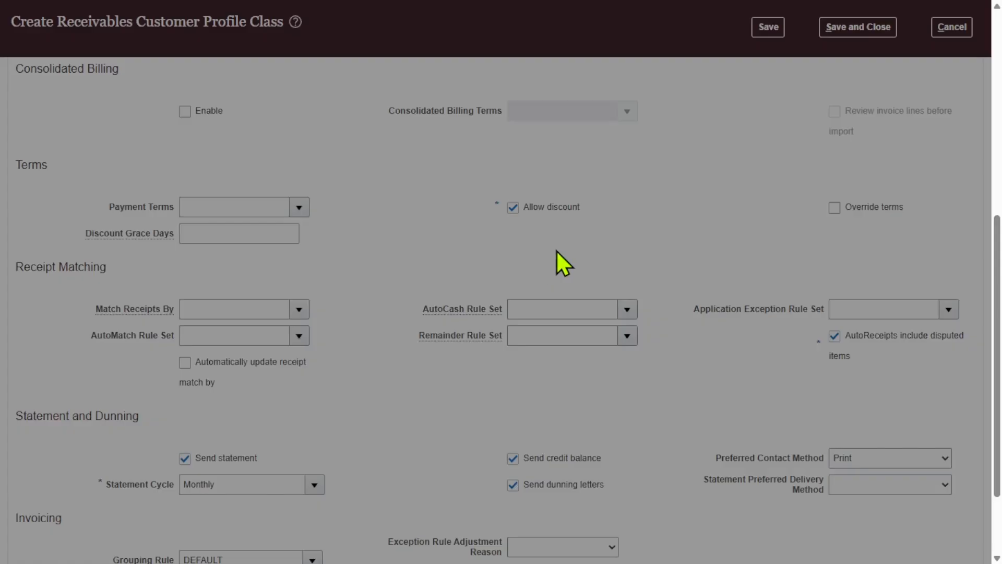
pyautogui.click(328, 233)
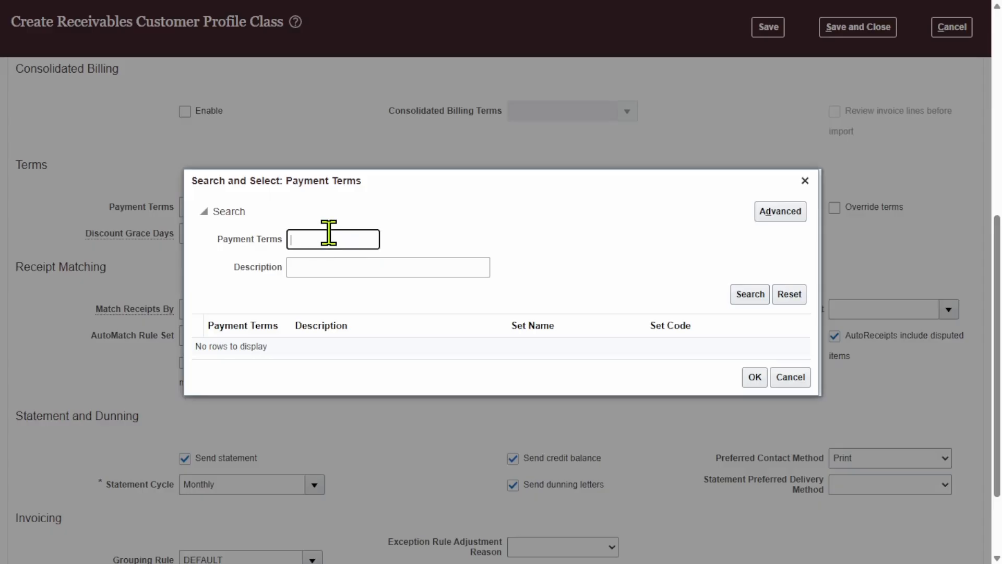
pyautogui.write('Immediate')
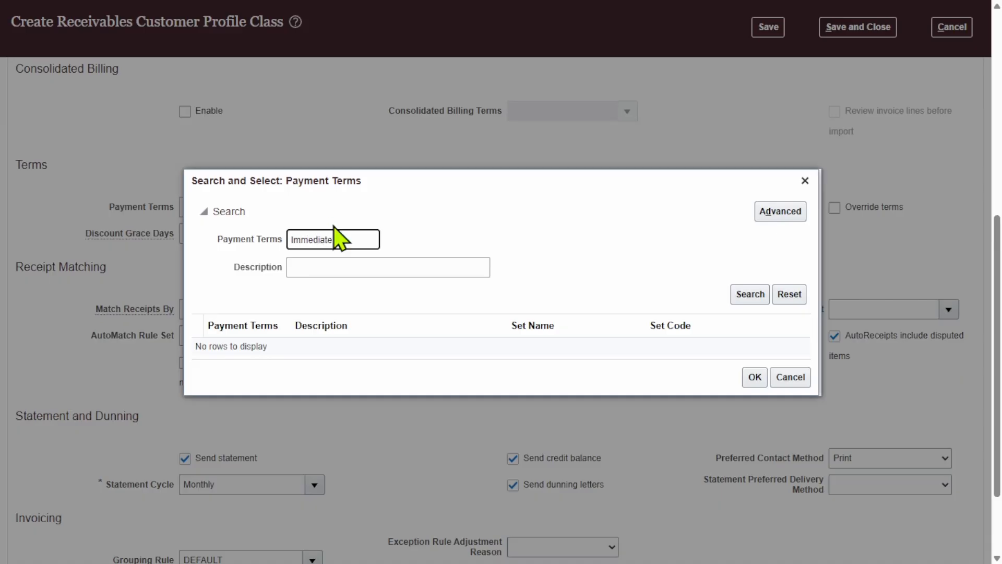
pyautogui.click(749, 298)
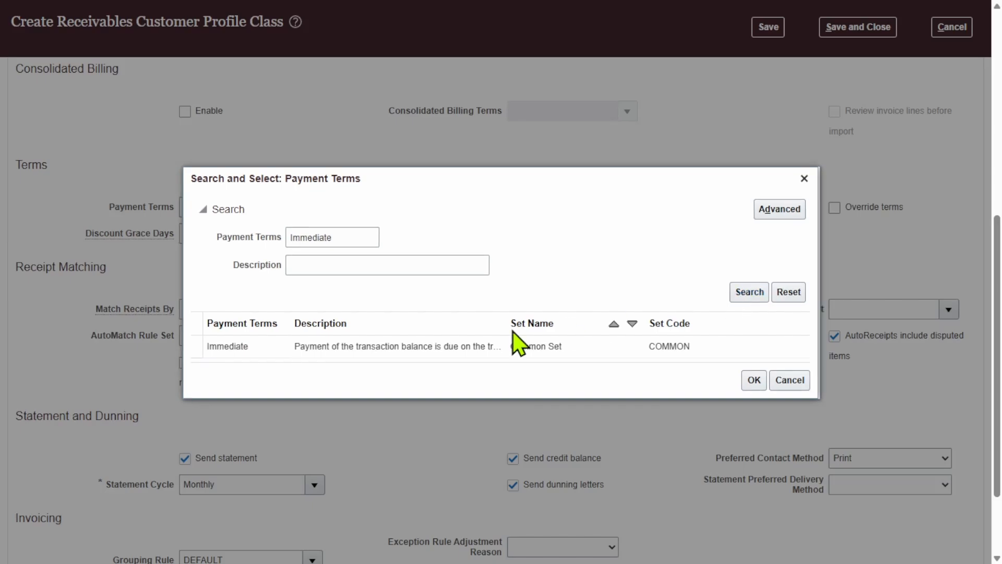
pyautogui.click(509, 346)
pyautogui.click(754, 380)
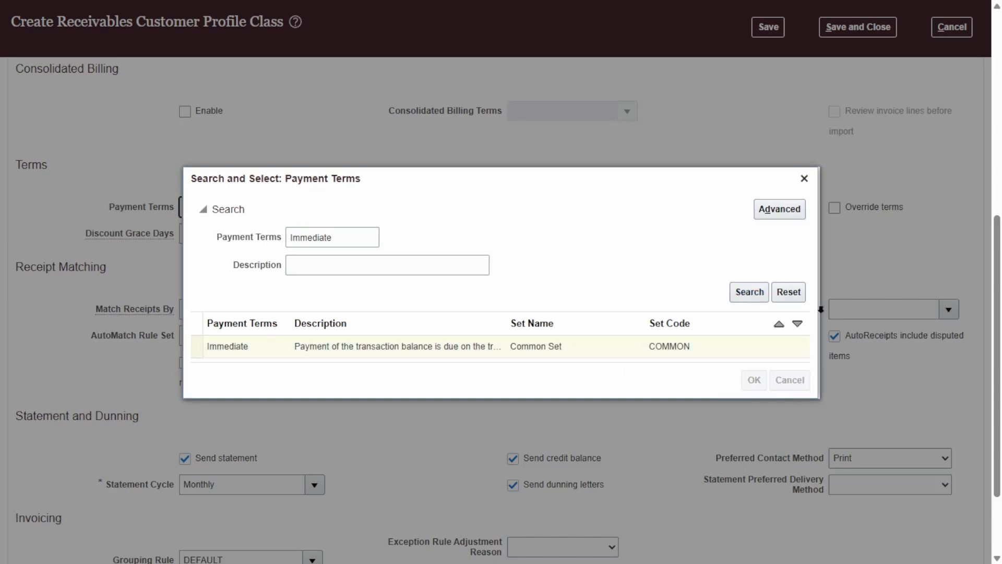
# Save the new profile class and look over its saved settings.
pyautogui.scroll(10, 711, 282)
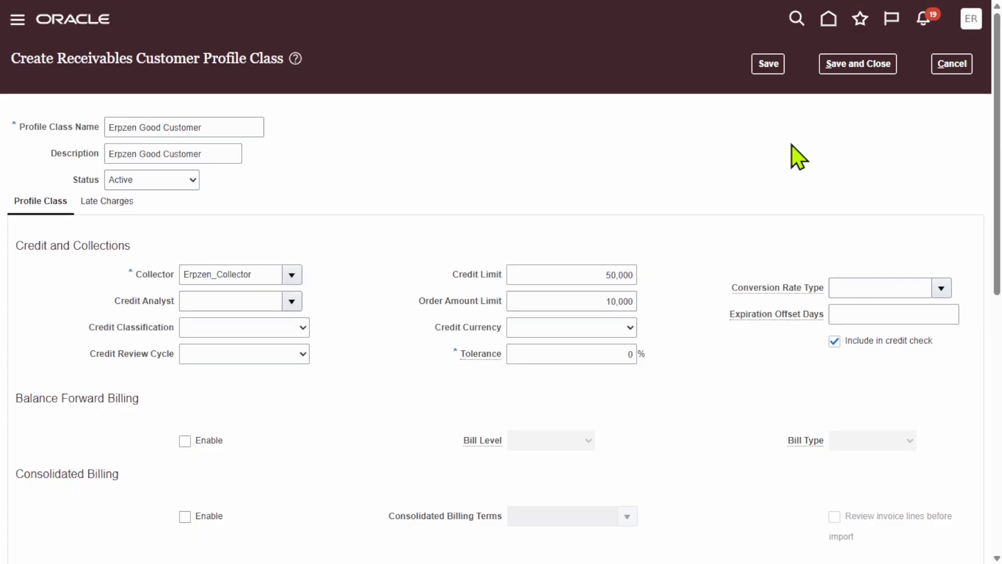
pyautogui.click(765, 63)
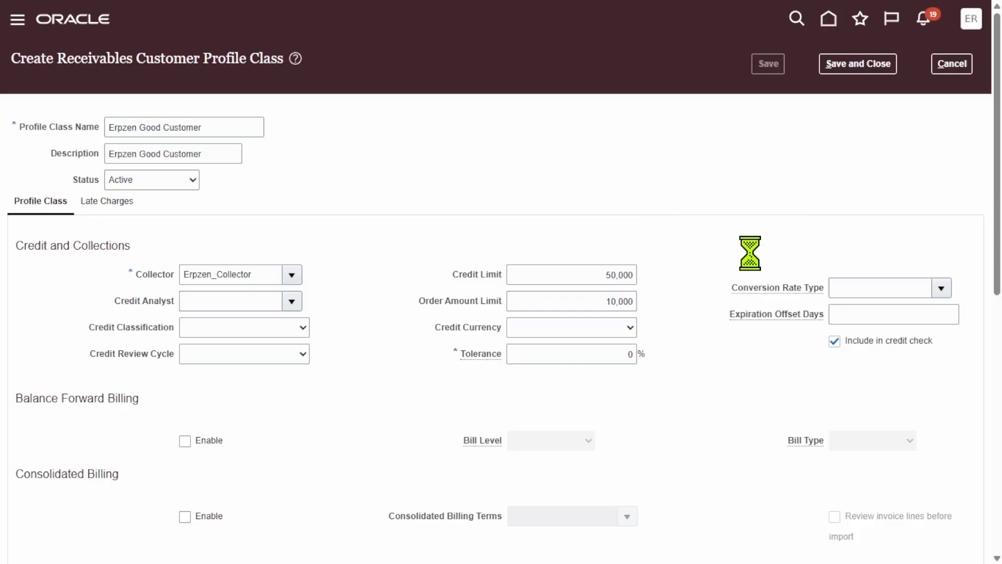
pyautogui.scroll(-5, 736, 311)
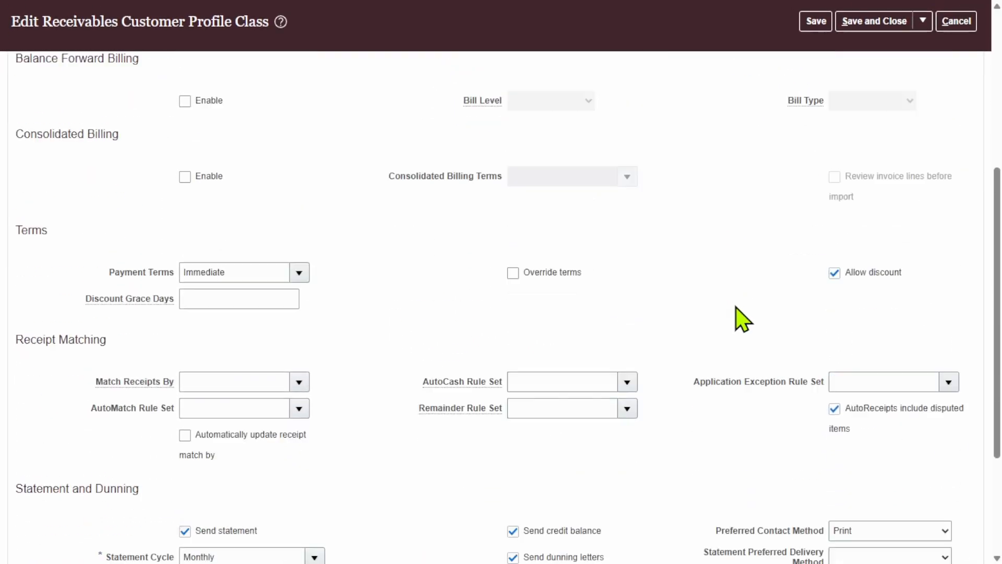
pyautogui.scroll(-3, 743, 319)
pyautogui.scroll(8, 754, 336)
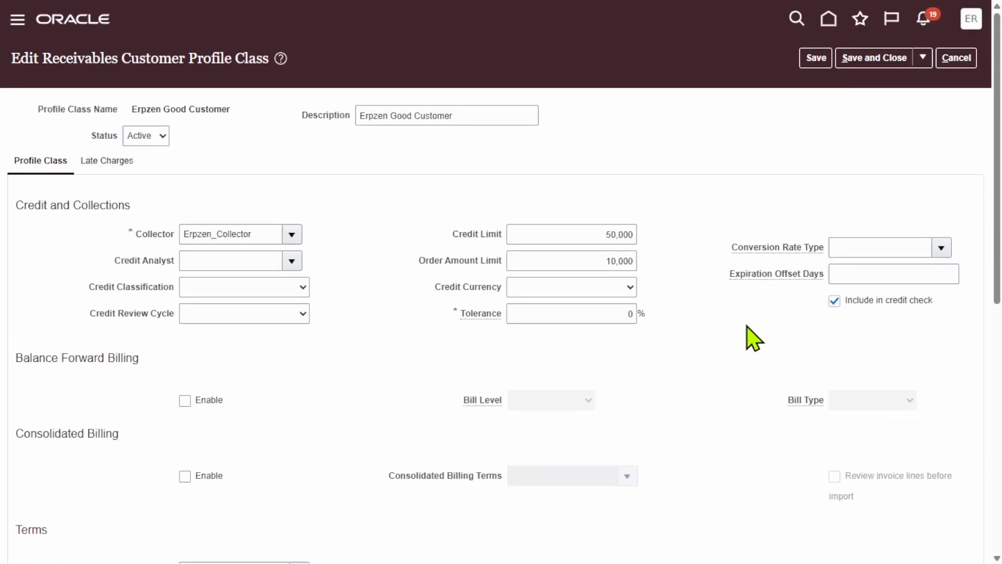
# Save and close the profile class with changes applied to new profiles only, and return to the setup task list.
pyautogui.click(885, 58)
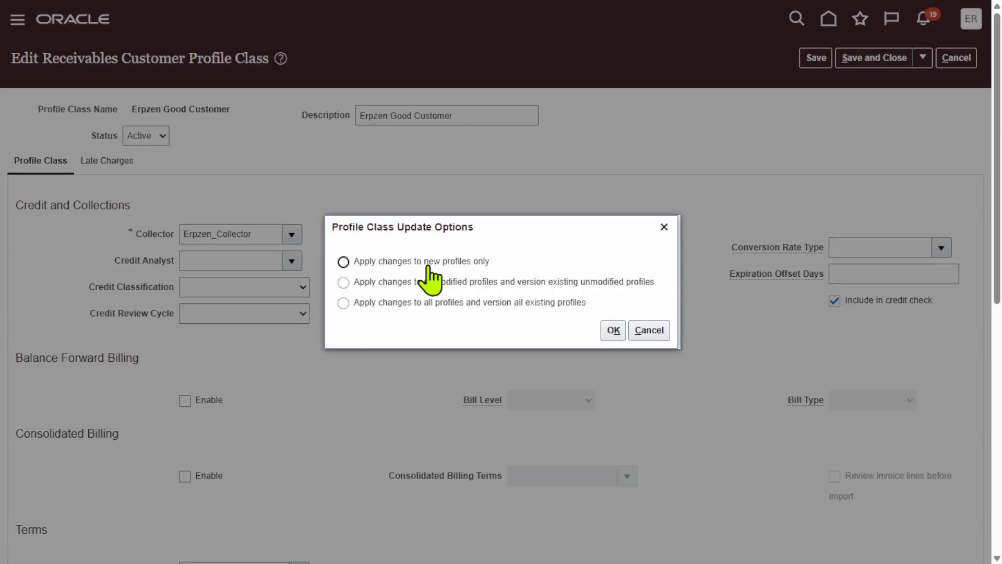
pyautogui.click(415, 304)
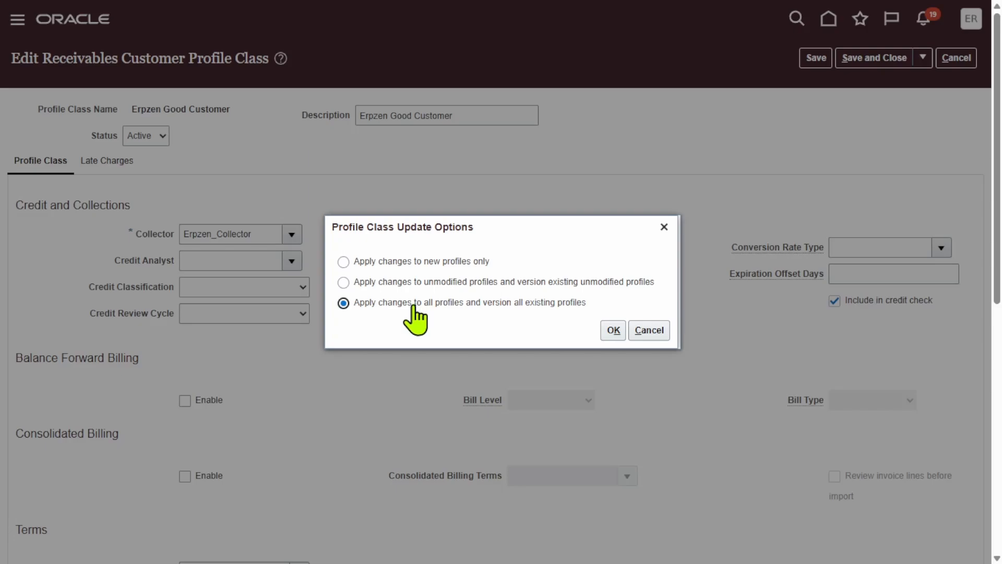
pyautogui.click(442, 261)
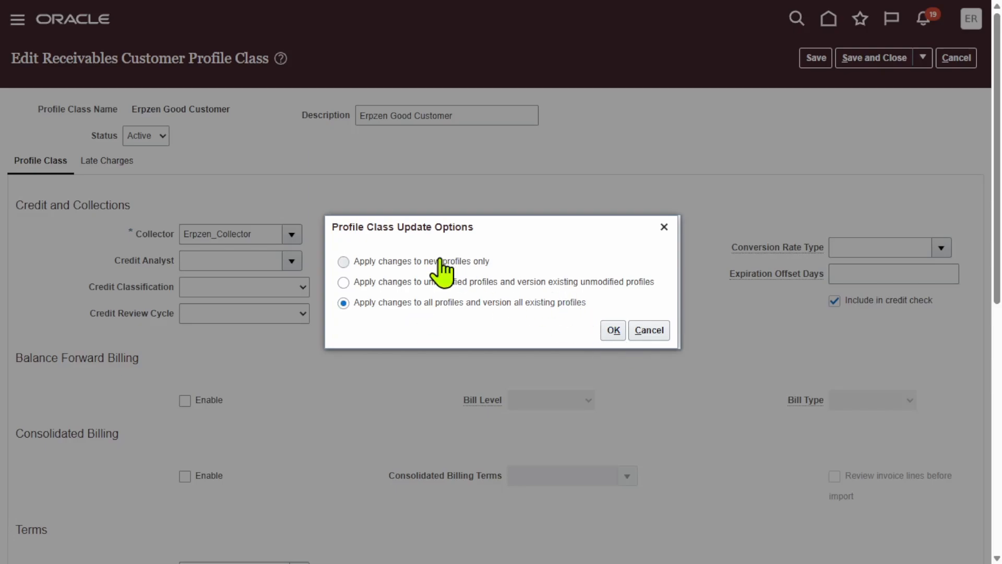
pyautogui.click(614, 330)
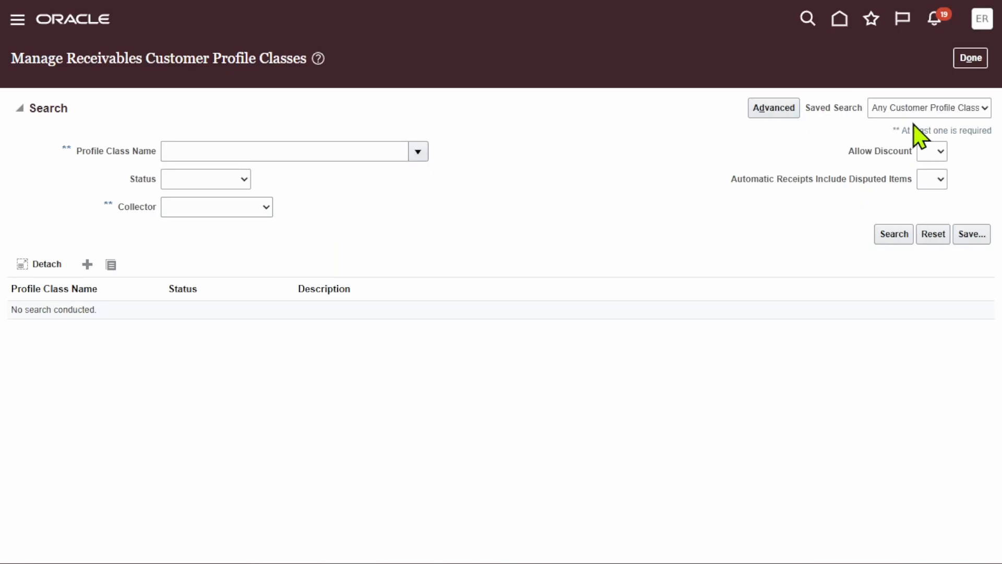
pyautogui.click(972, 58)
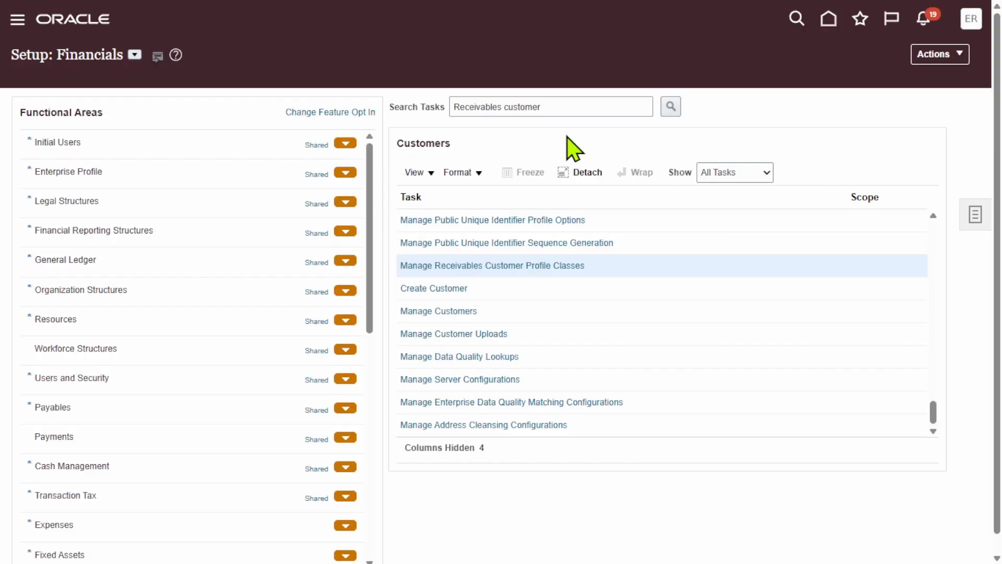
# Search the setup tasks for "receivables system options" and open the Manage Receivables System Options task.
pyautogui.click(562, 106)
pyautogui.tripleClick(563, 107)
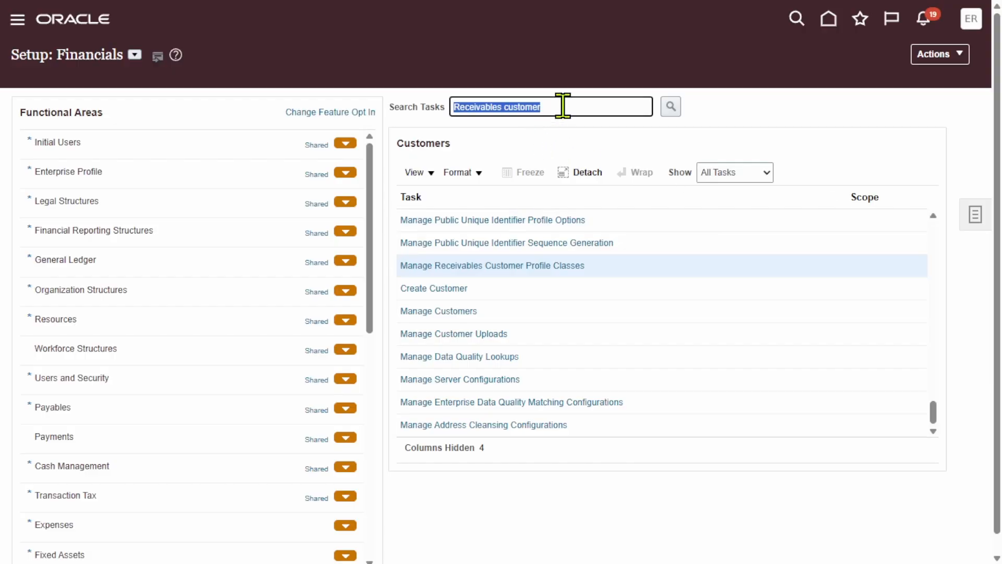
pyautogui.write('receib')
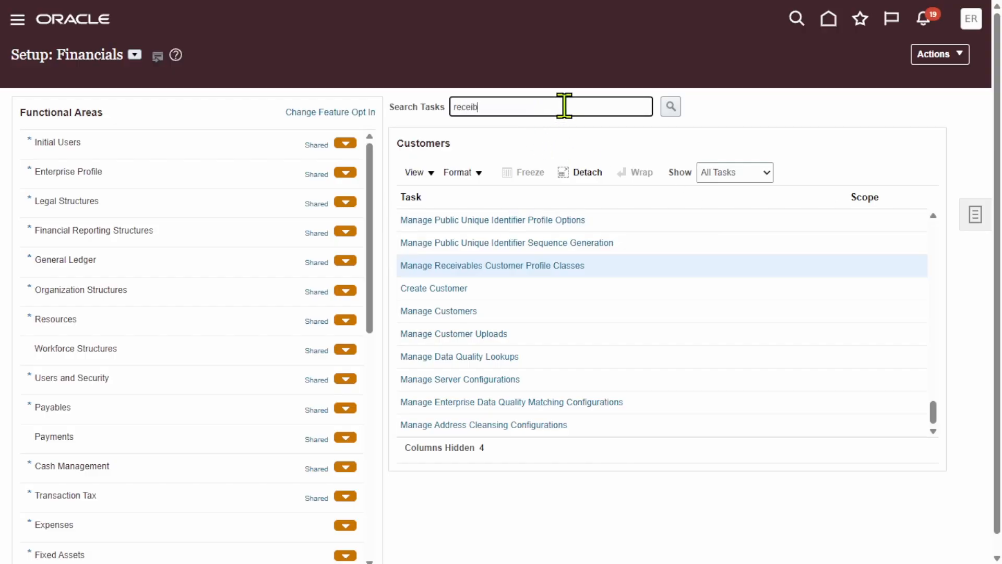
pyautogui.press('BackSpace')
pyautogui.write('vables system options')
pyautogui.click(673, 108)
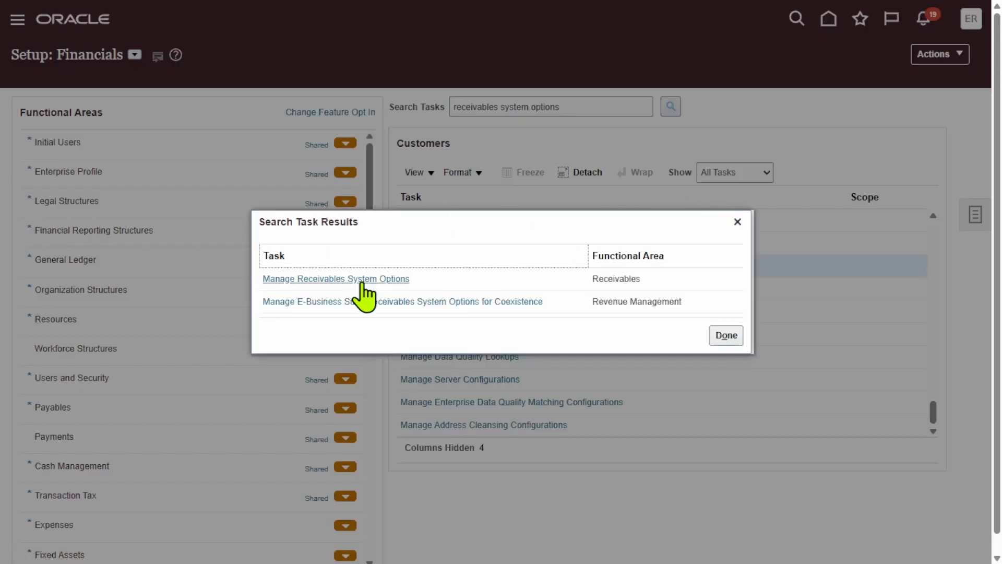
pyautogui.click(362, 284)
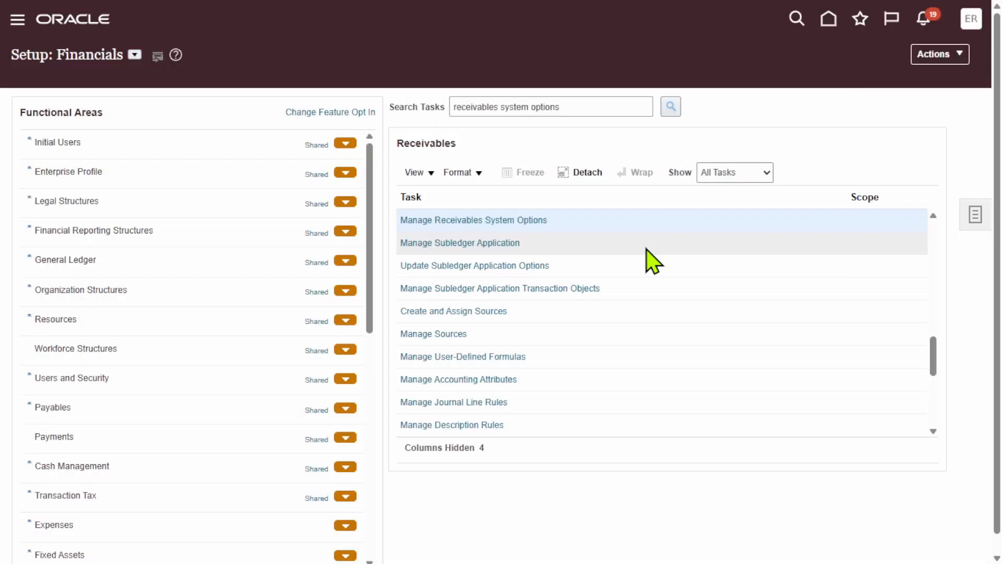
pyautogui.click(507, 220)
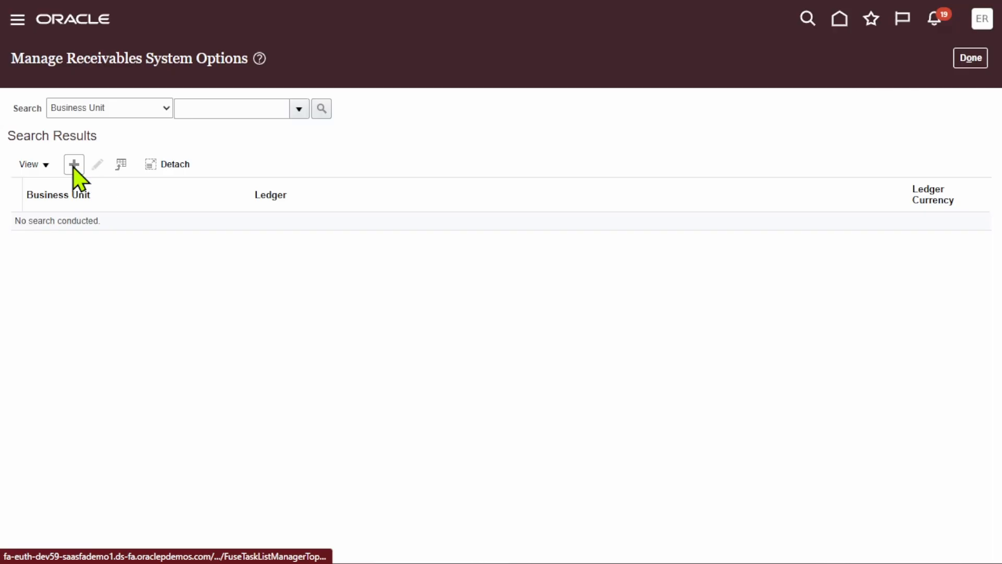
# Start creating new receivables system options and look over the Billing and Revenue settings.
pyautogui.click(74, 165)
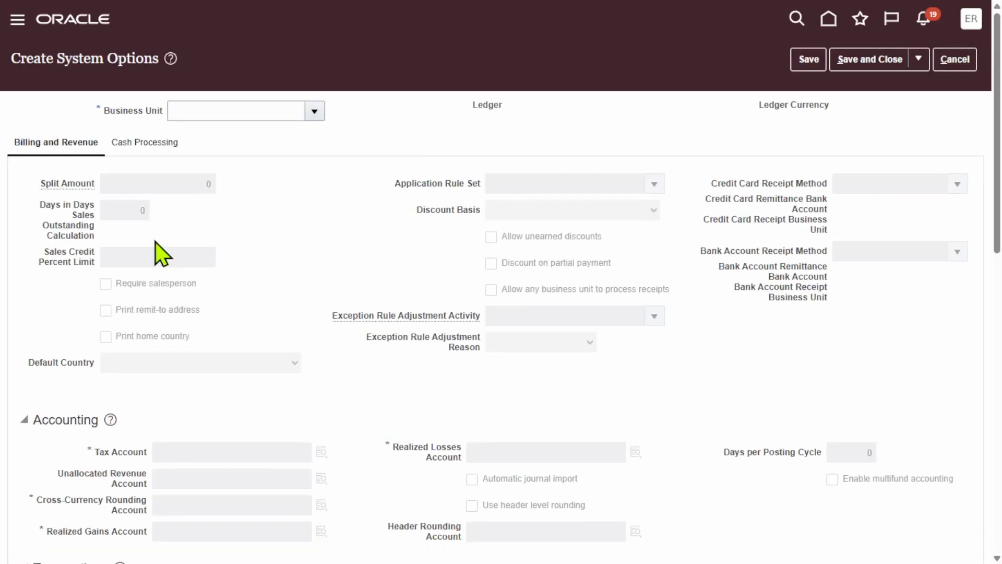
pyautogui.scroll(-1, 331, 275)
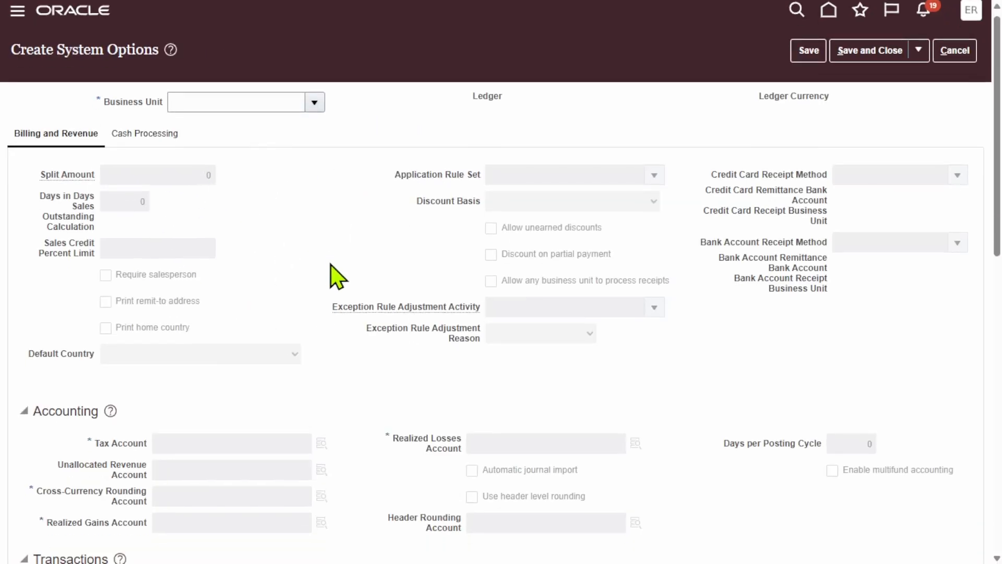
pyautogui.scroll(-10, 338, 275)
pyautogui.scroll(10, 338, 276)
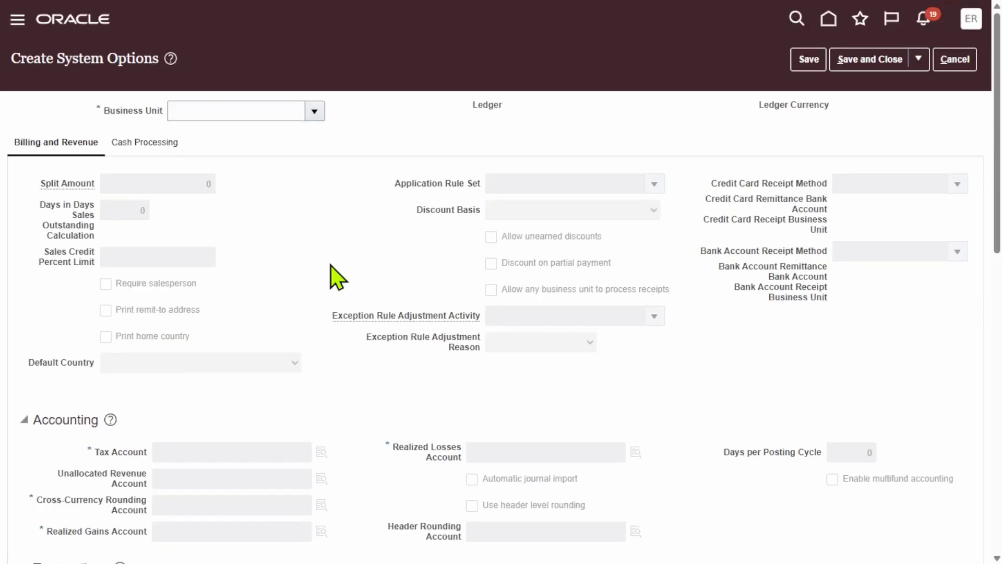
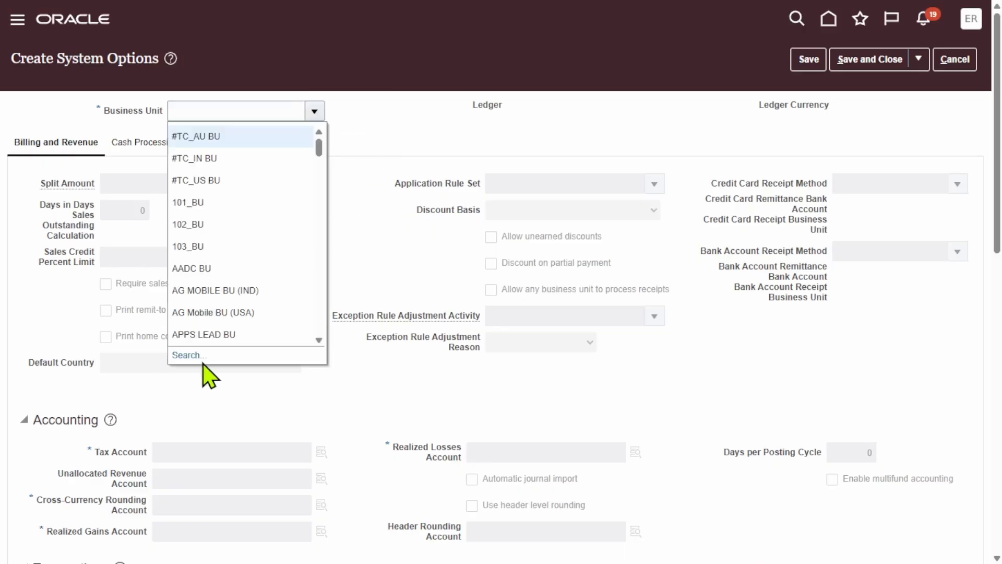
# Search the business units for names containing "erpzen" and assign Erpzen California Business Unit to the system options.
pyautogui.click(189, 355)
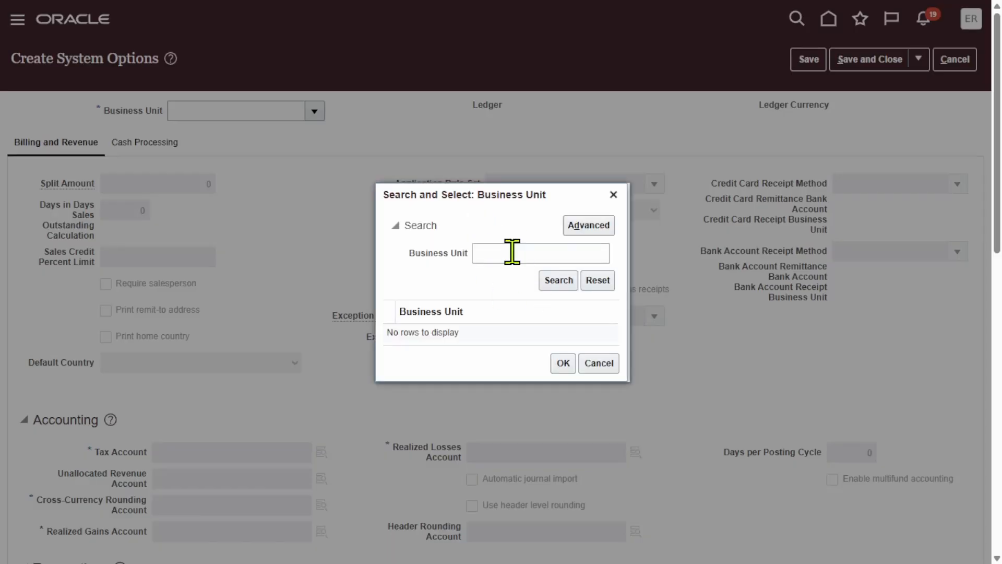
pyautogui.click(512, 253)
pyautogui.write('ero')
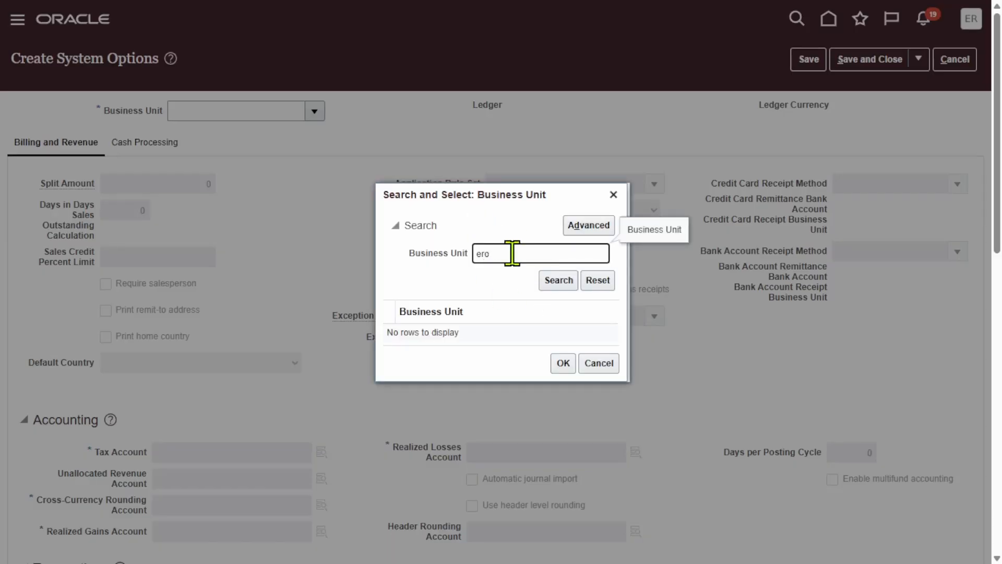
pyautogui.press('BackSpace')
pyautogui.write('pzen')
pyautogui.click(555, 282)
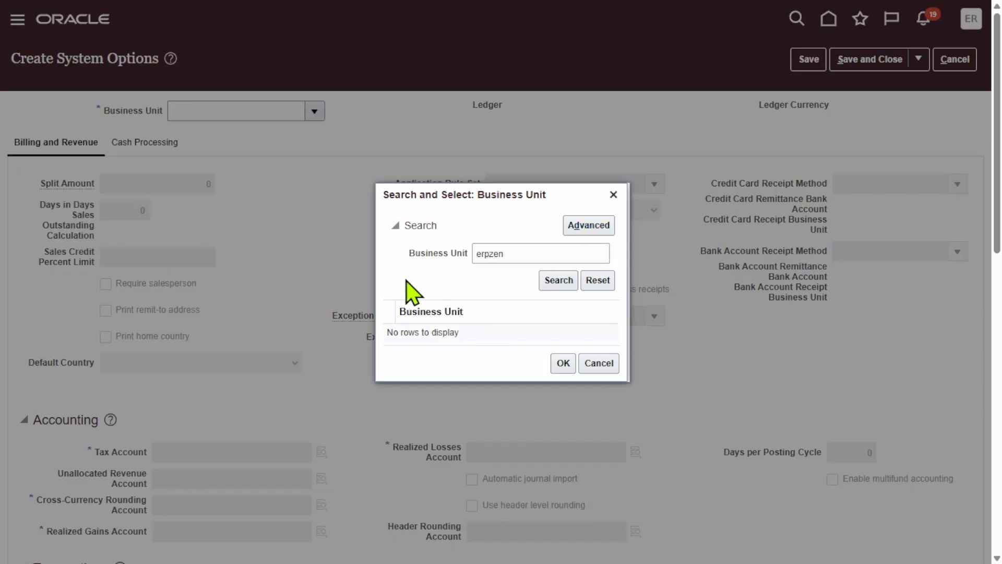
pyautogui.click(476, 256)
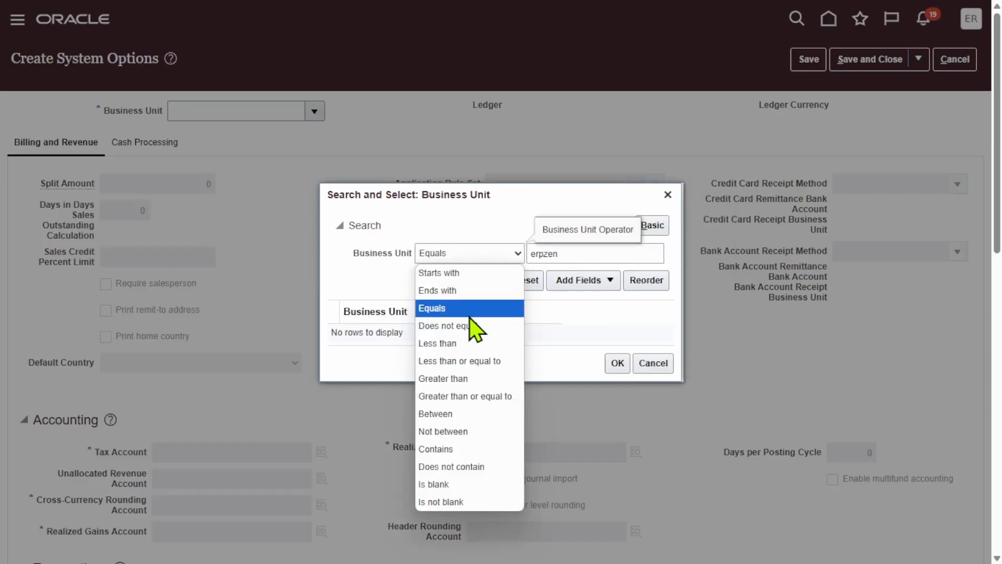
pyautogui.click(456, 447)
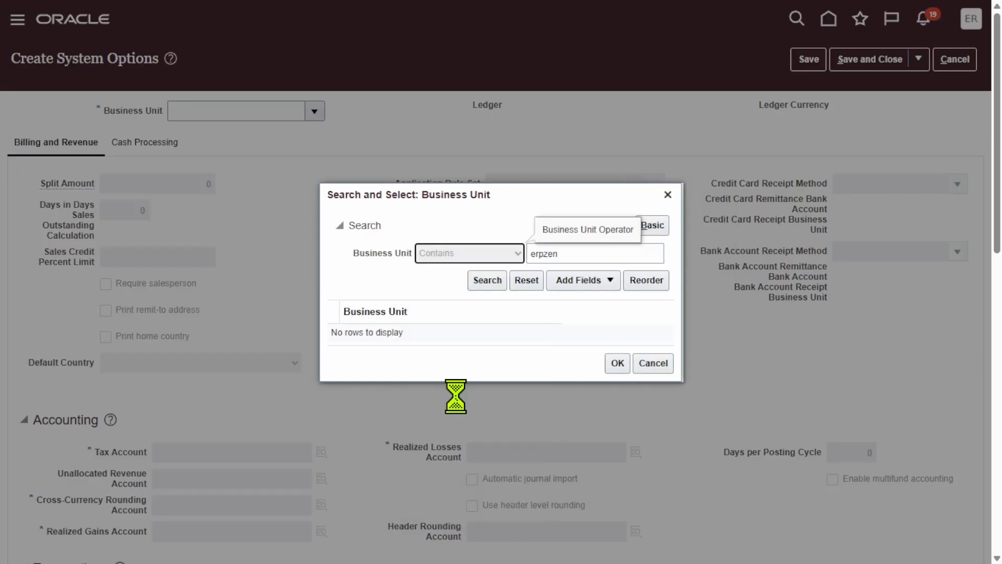
pyautogui.click(489, 284)
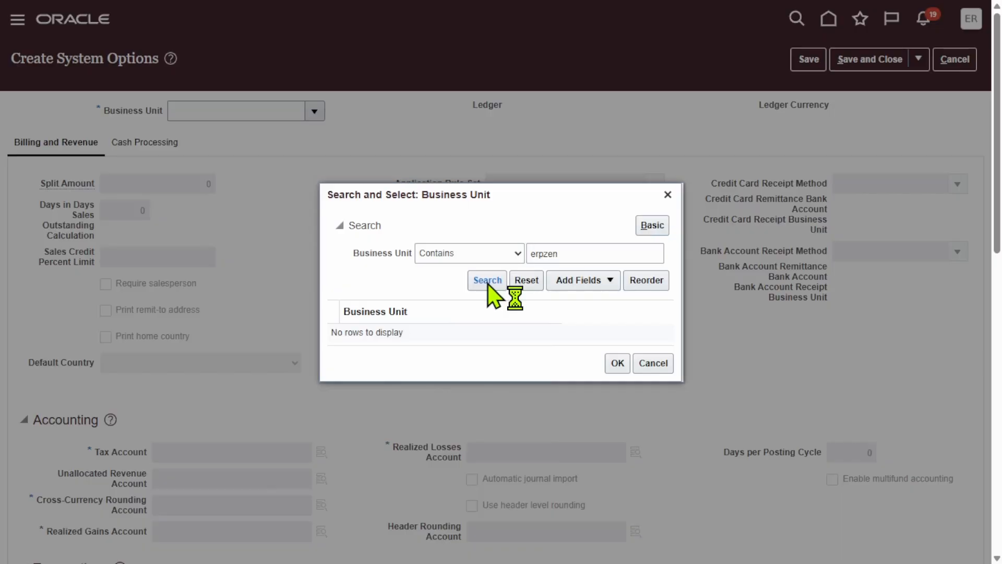
pyautogui.click(470, 333)
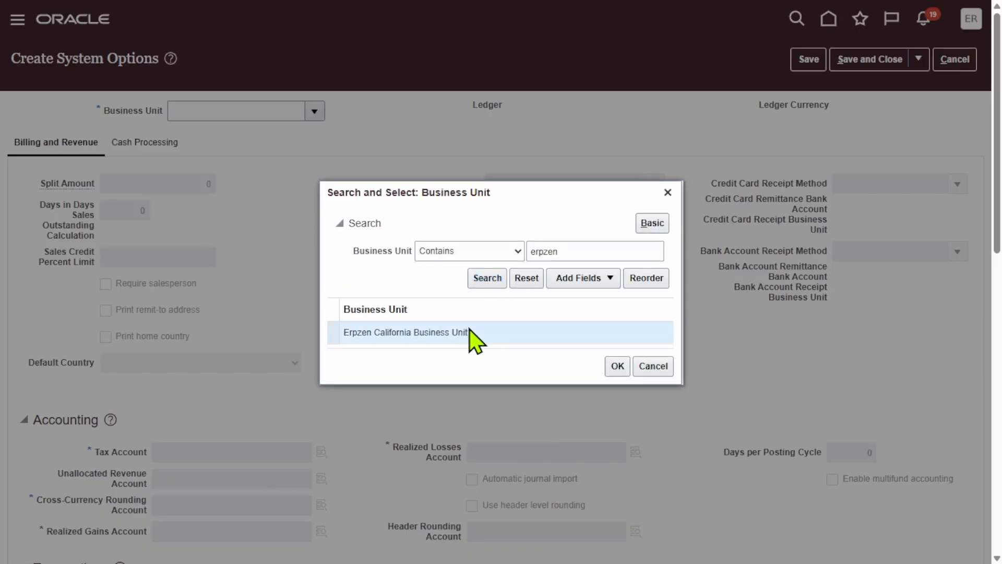
pyautogui.click(612, 367)
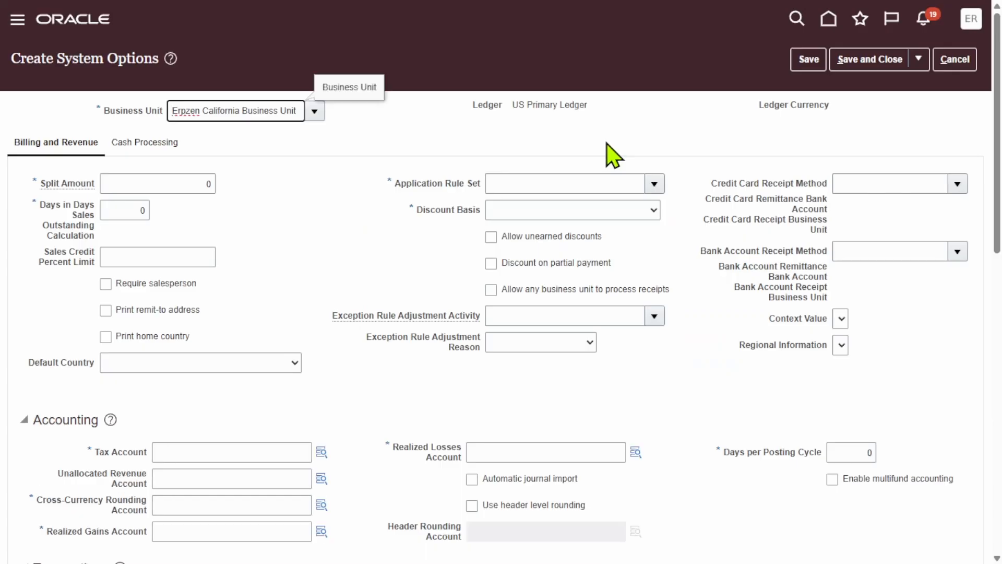
# Set the split amount to 100 and the days in the days sales outstanding calculation to 1.
pyautogui.click(295, 286)
pyautogui.click(184, 182)
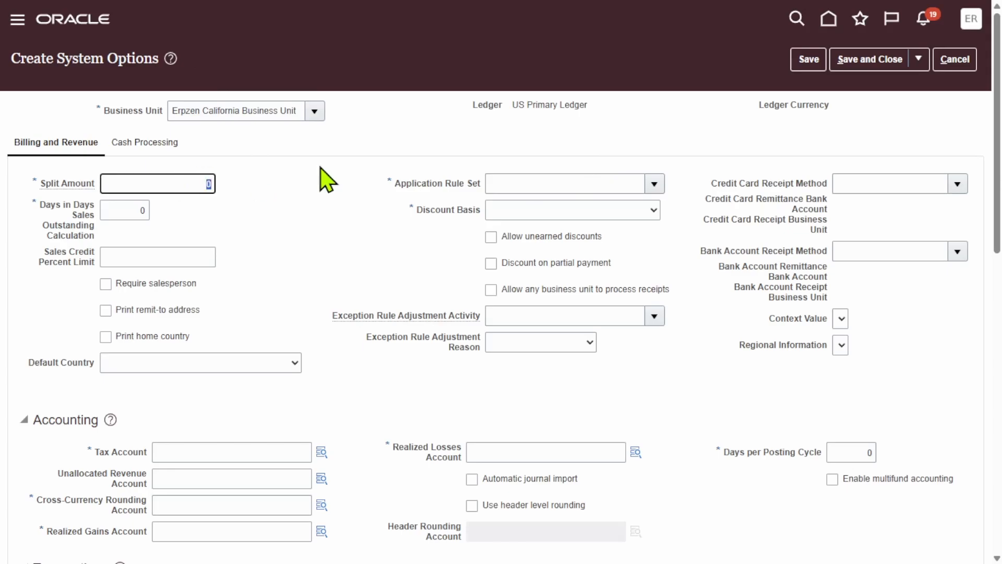
pyautogui.click(303, 223)
pyautogui.click(174, 178)
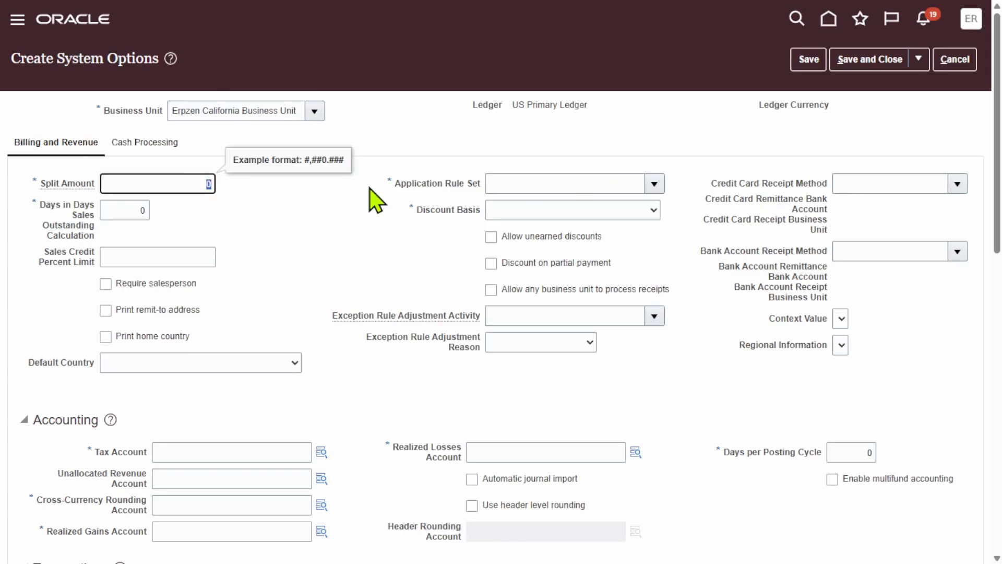
pyautogui.write('100')
pyautogui.click(258, 235)
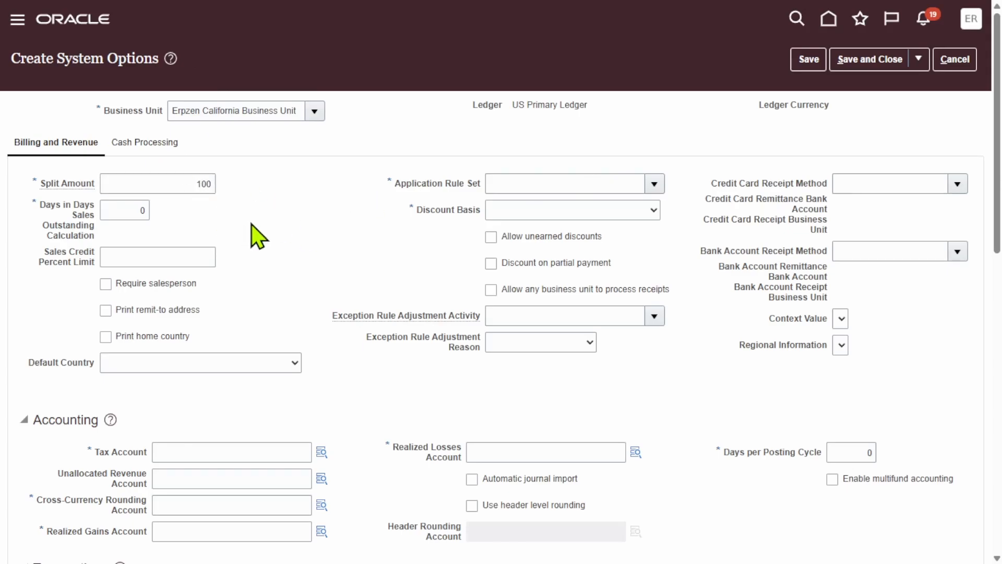
pyautogui.click(113, 207)
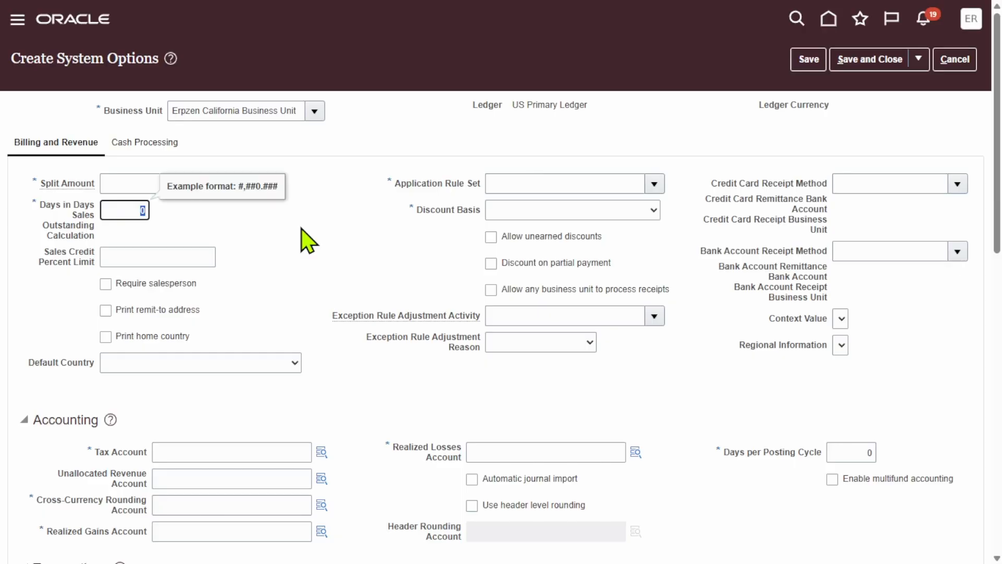
pyautogui.write('1')
pyautogui.click(311, 294)
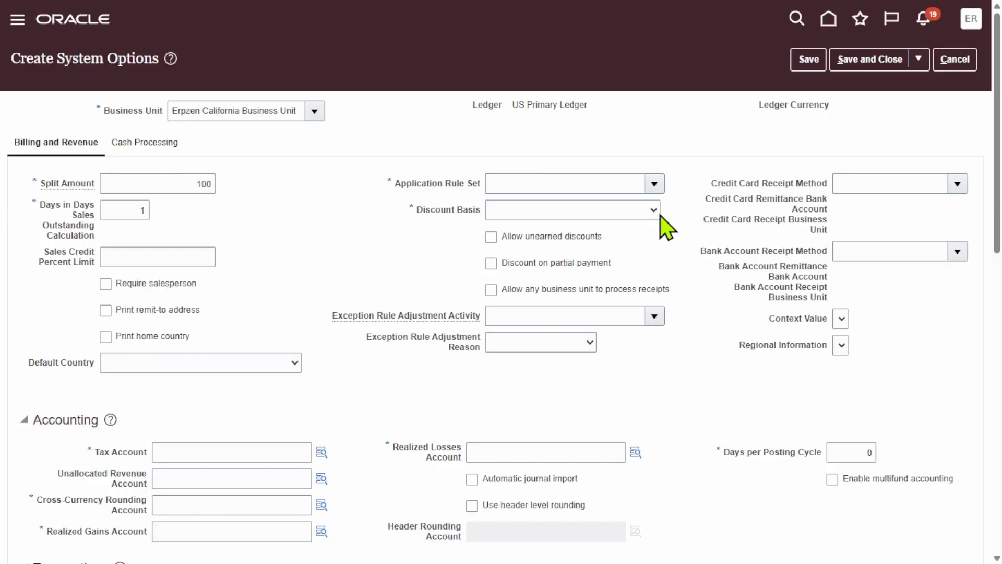
# Set the application rule set to Prorate All.
pyautogui.click(655, 185)
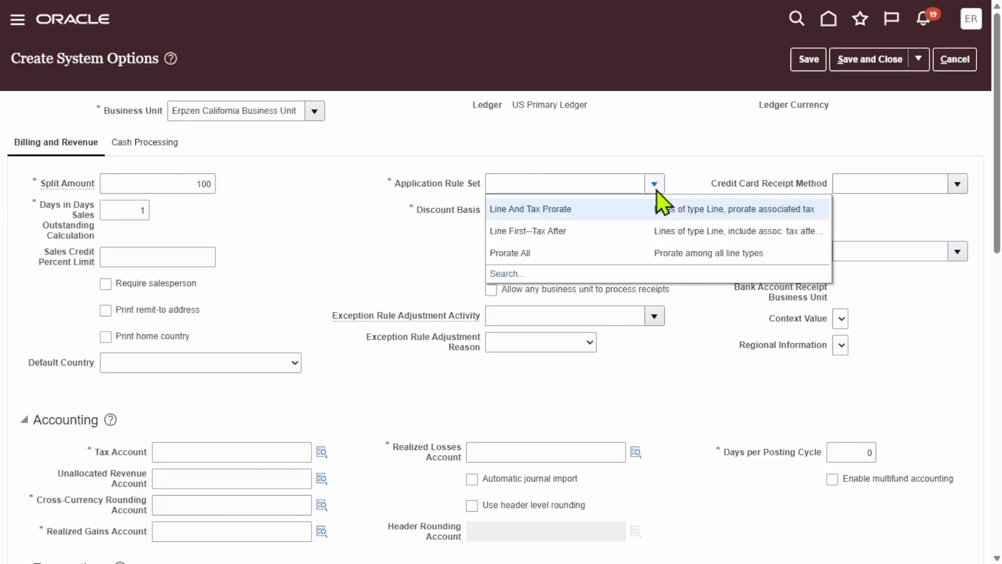
pyautogui.click(689, 250)
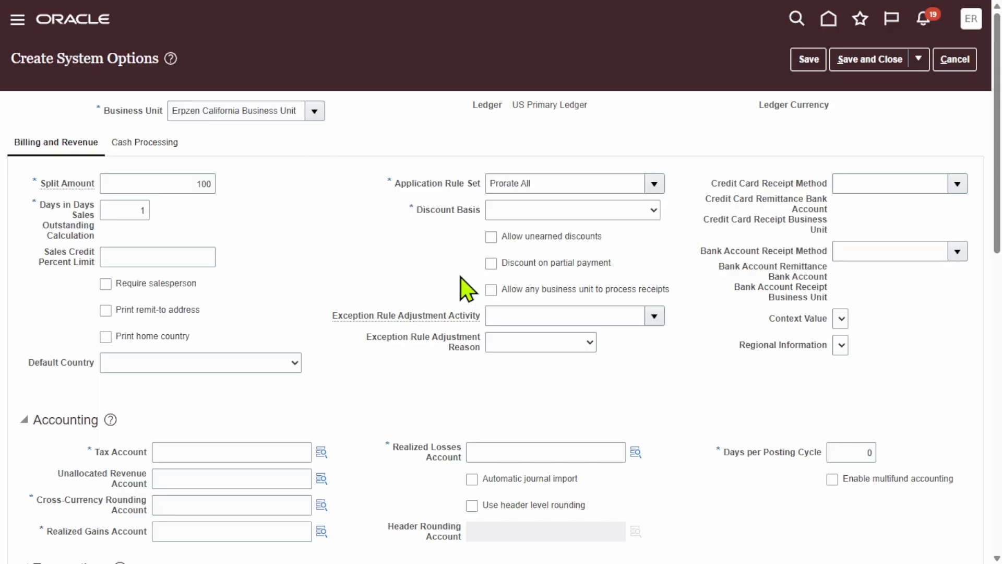
pyautogui.scroll(-3, 444, 308)
pyautogui.scroll(3, 522, 314)
# Open the segments of the required Tax Account and search its account values for the description "Tax".
pyautogui.scroll(-5, 639, 285)
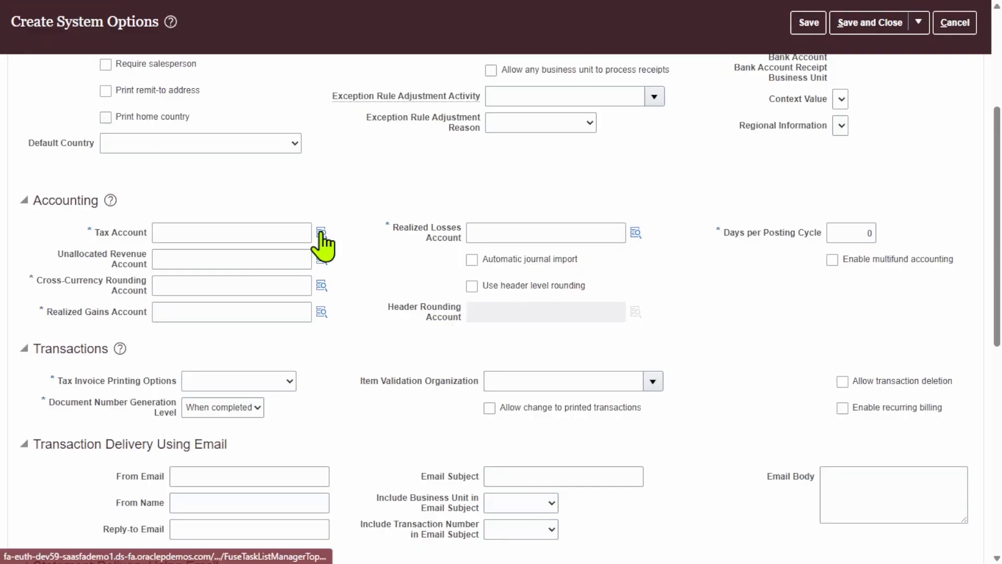
pyautogui.click(321, 232)
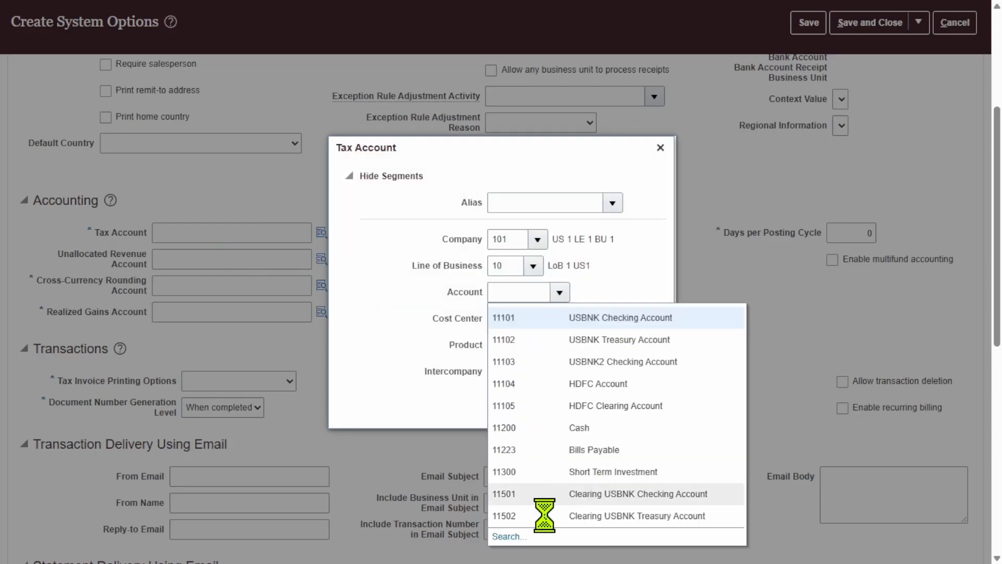
pyautogui.click(518, 538)
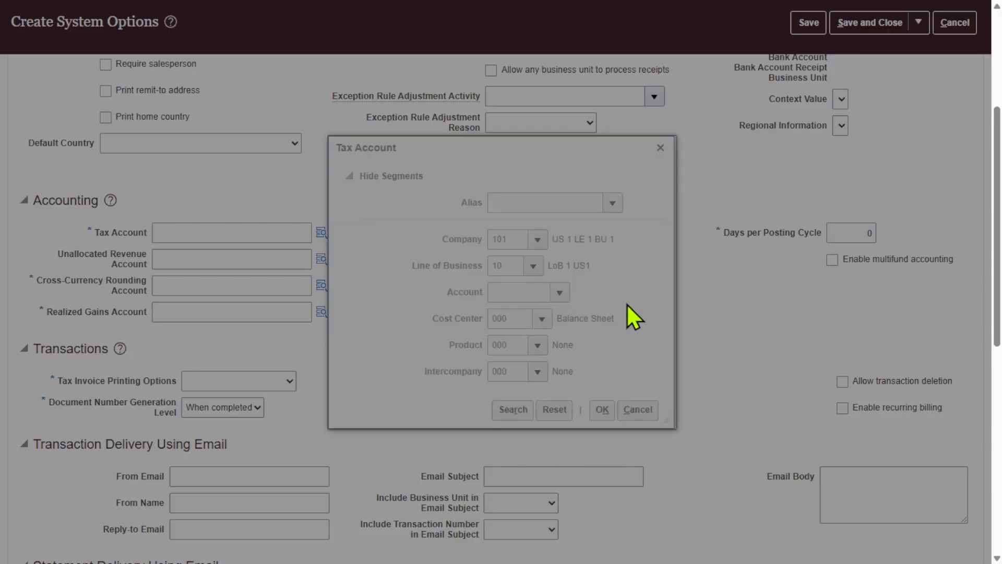
pyautogui.click(489, 279)
pyautogui.write('Tax')
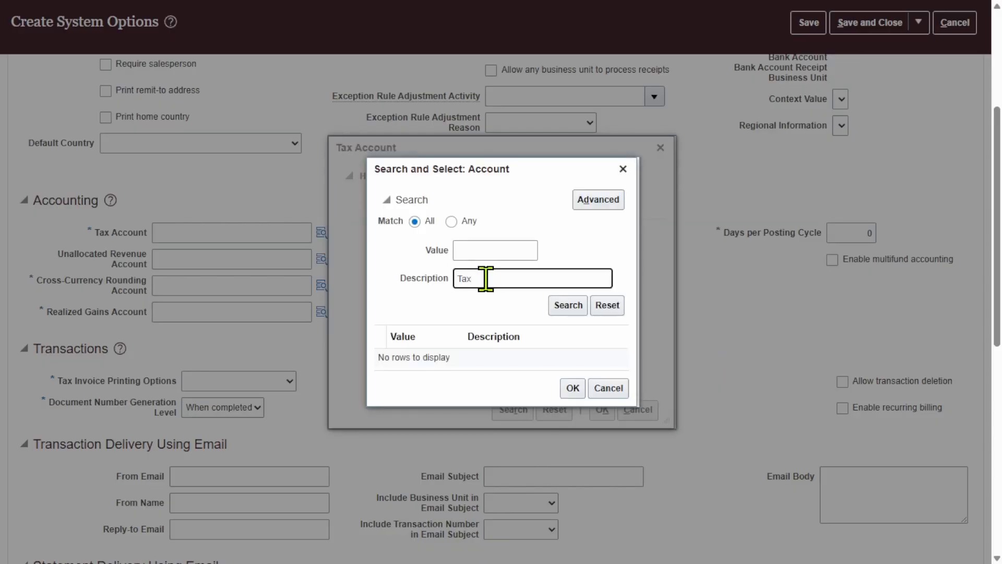
pyautogui.click(565, 308)
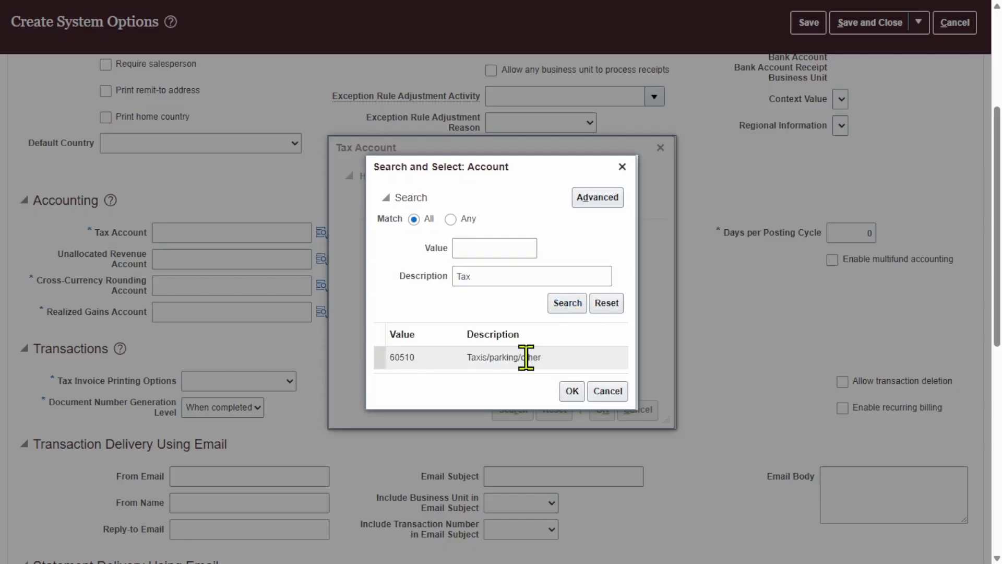
# Clear the description criterion and search the tax account's account segment for values starting with 7.
pyautogui.doubleClick(521, 280)
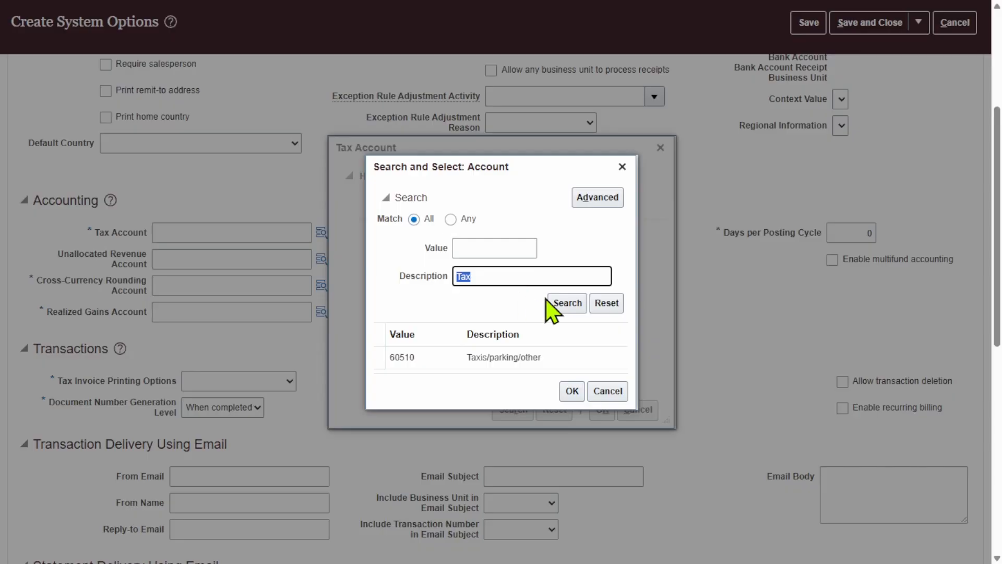
pyautogui.press('BackSpace')
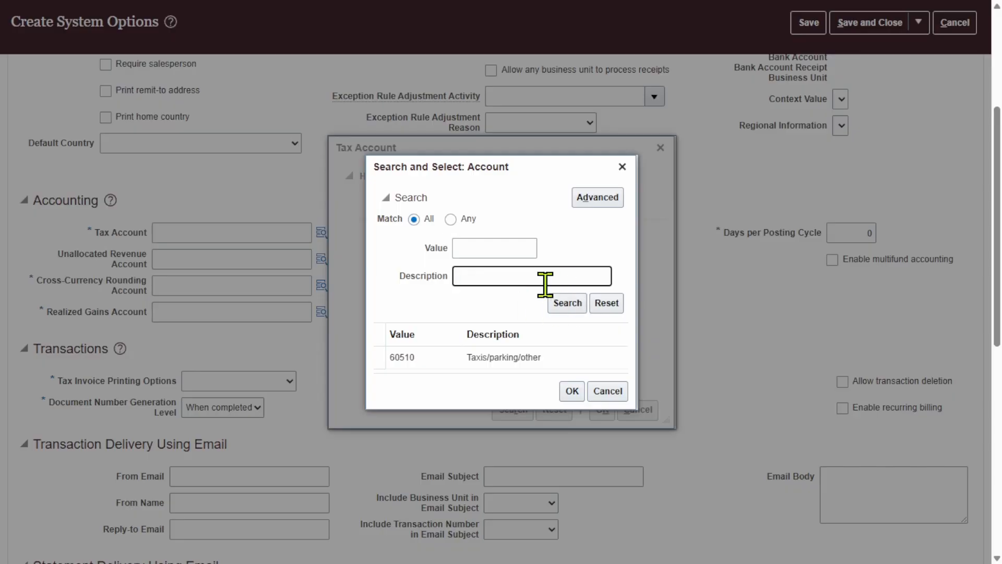
pyautogui.click(481, 249)
pyautogui.write('2')
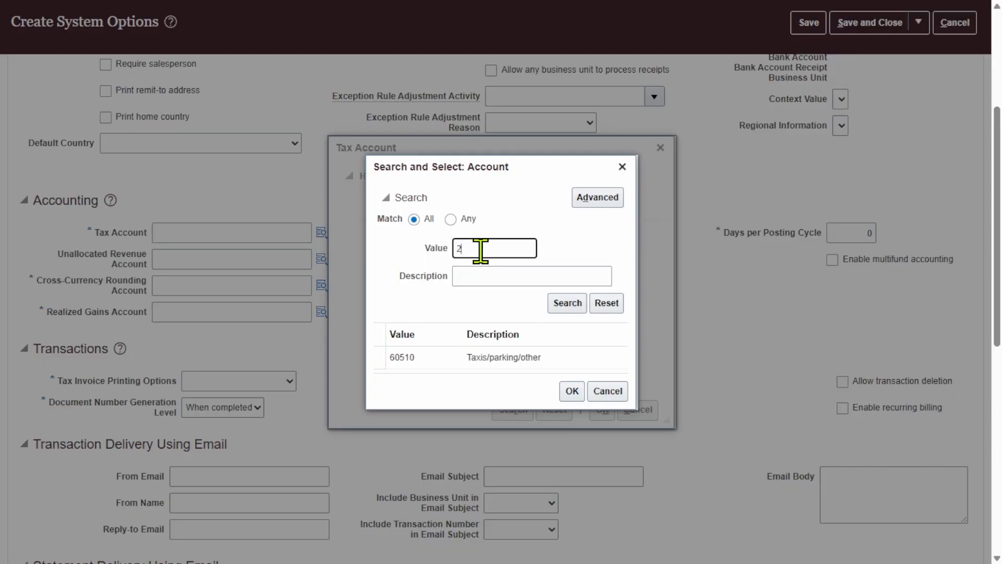
pyautogui.press('BackSpace')
pyautogui.write('7')
pyautogui.click(570, 304)
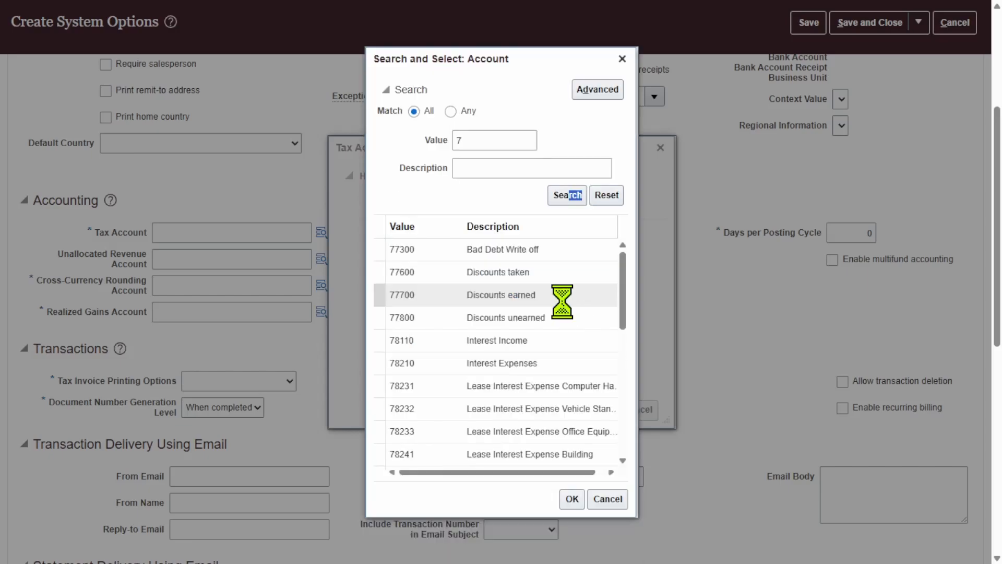
# Choose 79200 Federal Income Tax as the account segment and apply the combination 101.10.79200.000.000.000 as the tax account.
pyautogui.scroll(-6, 572, 302)
pyautogui.scroll(-10, 566, 314)
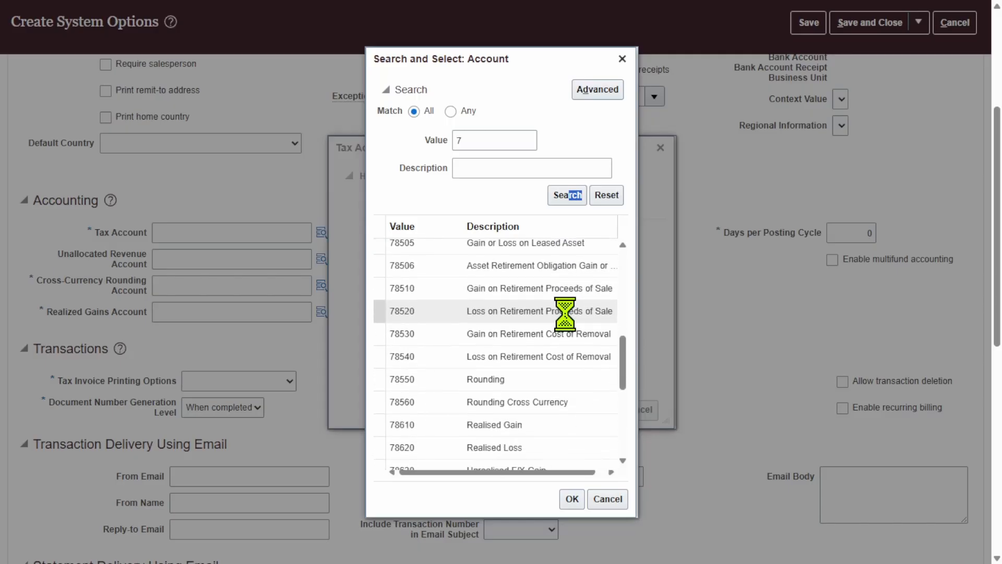
pyautogui.scroll(-6, 566, 314)
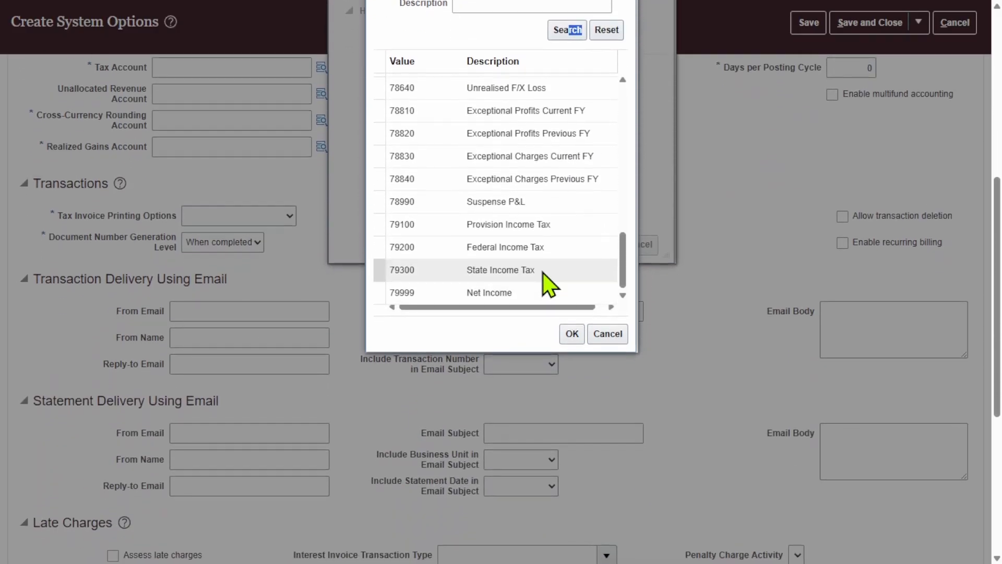
pyautogui.scroll(3, 532, 282)
pyautogui.click(510, 412)
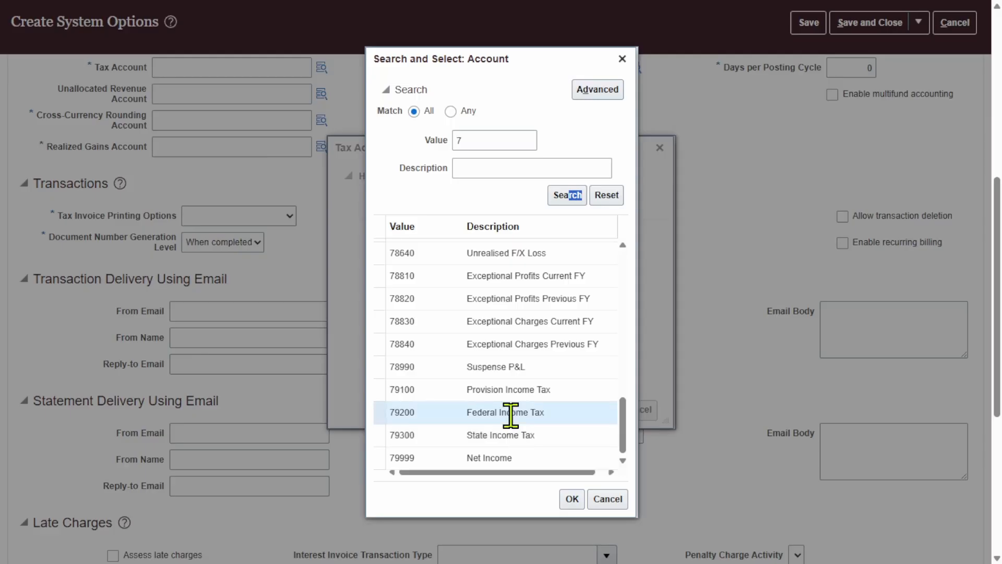
pyautogui.click(572, 499)
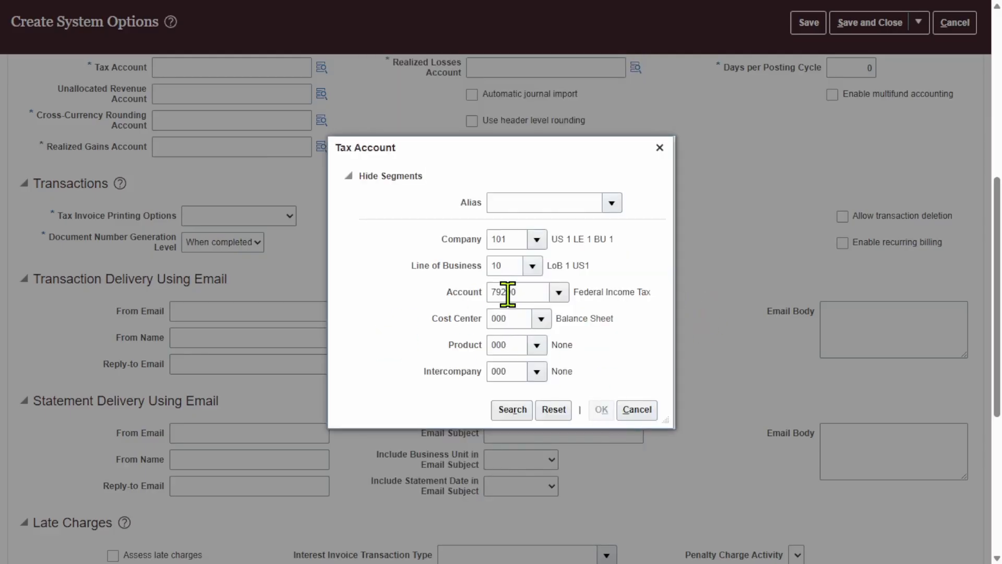
# Open the segments of the Cross-Currency Rounding Account and search its account values for descriptions starting with "Cross-currency", then "Cross".
pyautogui.scroll(5, 313, 360)
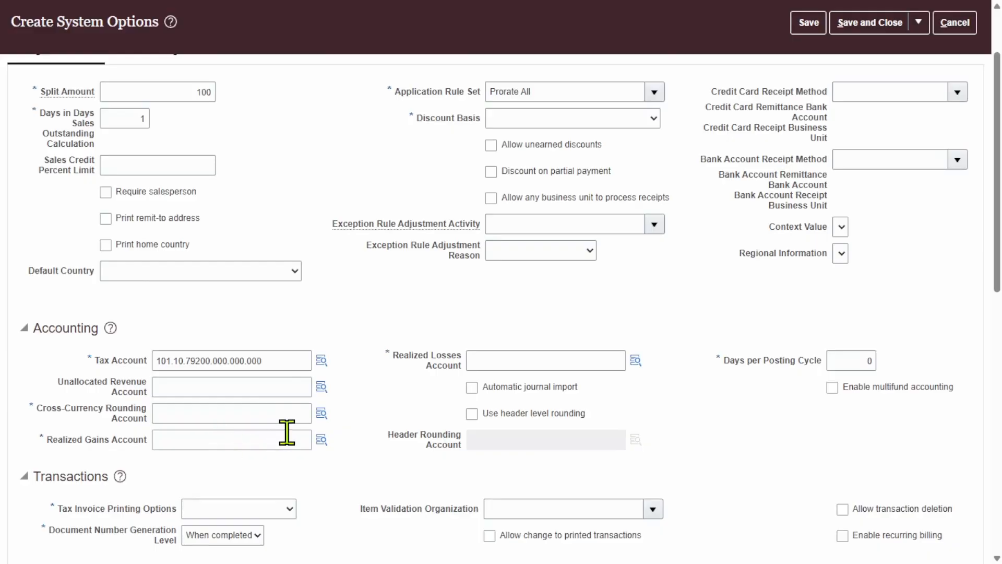
pyautogui.click(321, 415)
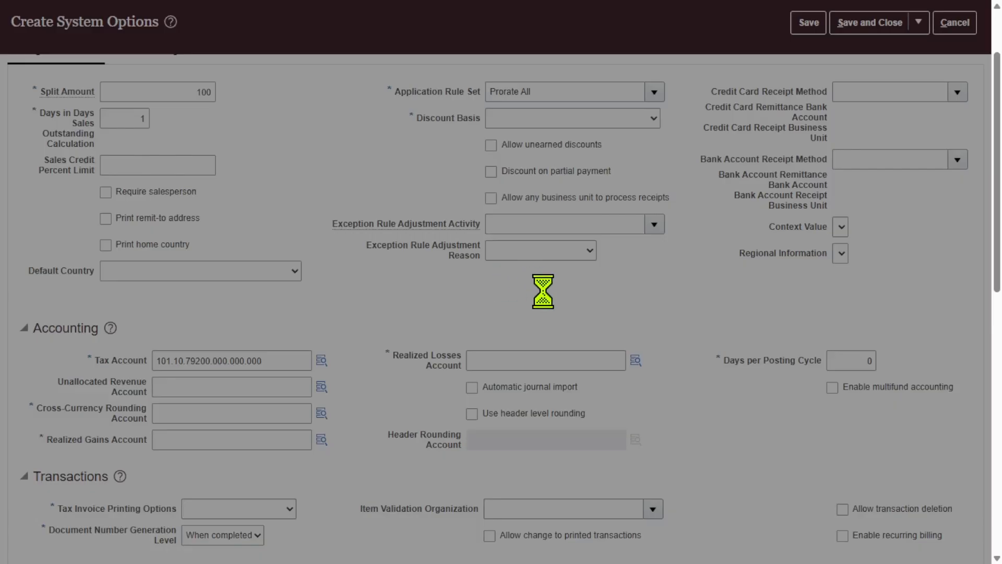
pyautogui.click(560, 292)
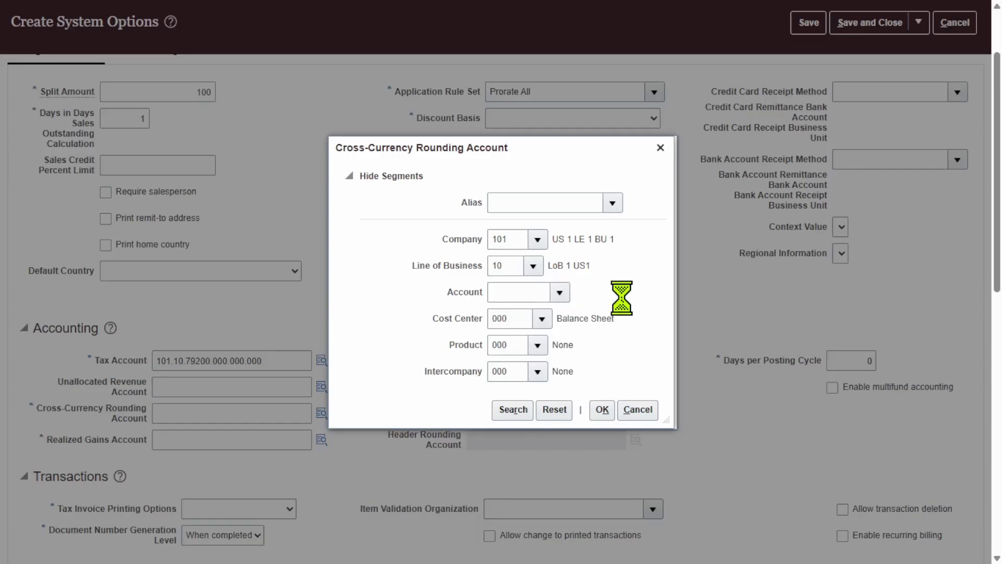
pyautogui.click(517, 528)
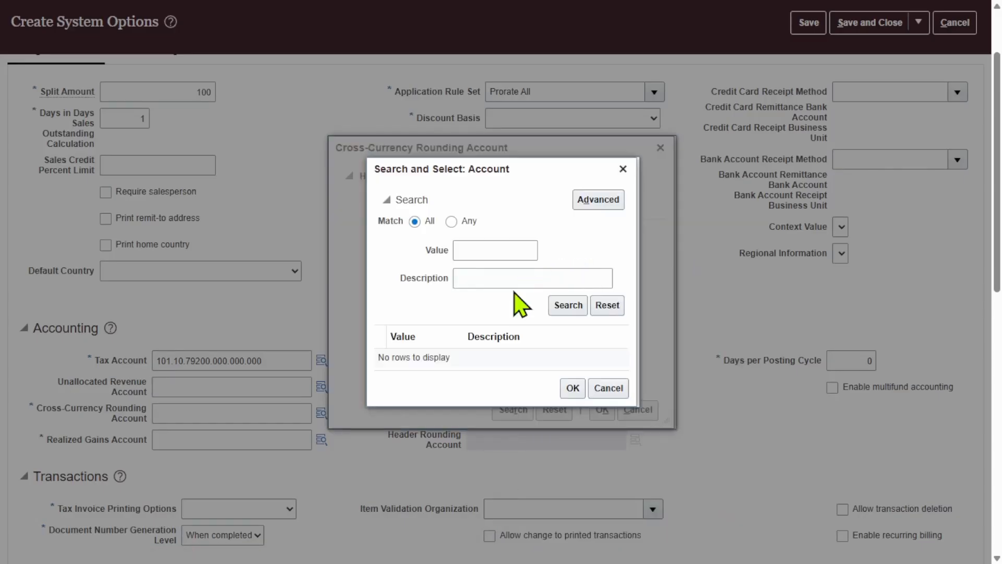
pyautogui.click(499, 278)
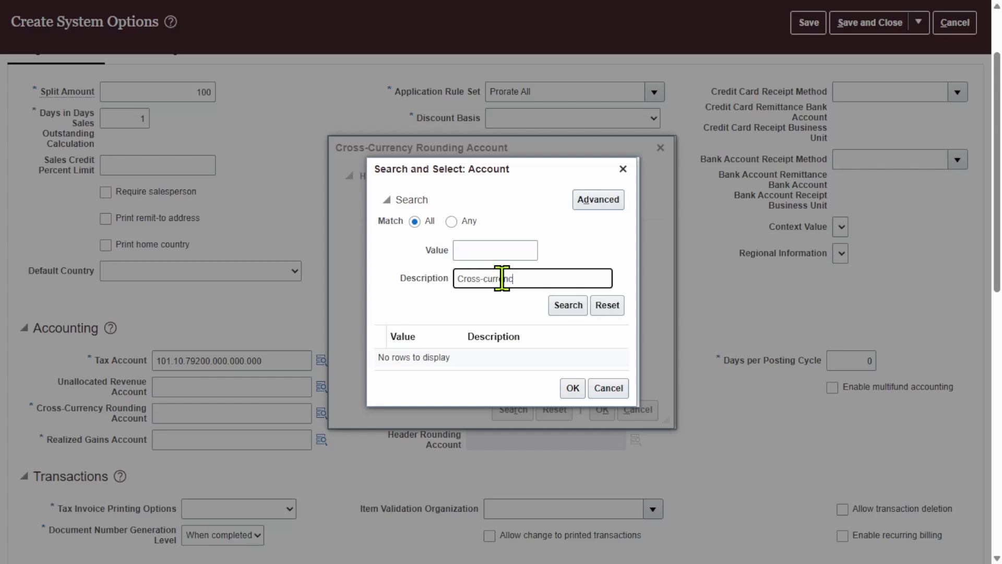
pyautogui.click(569, 305)
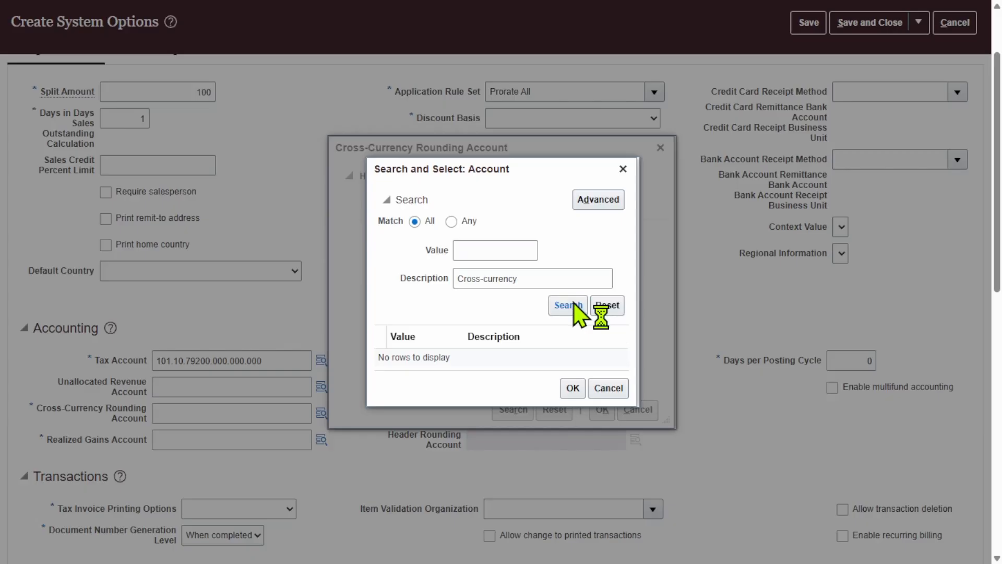
pyautogui.click(521, 284)
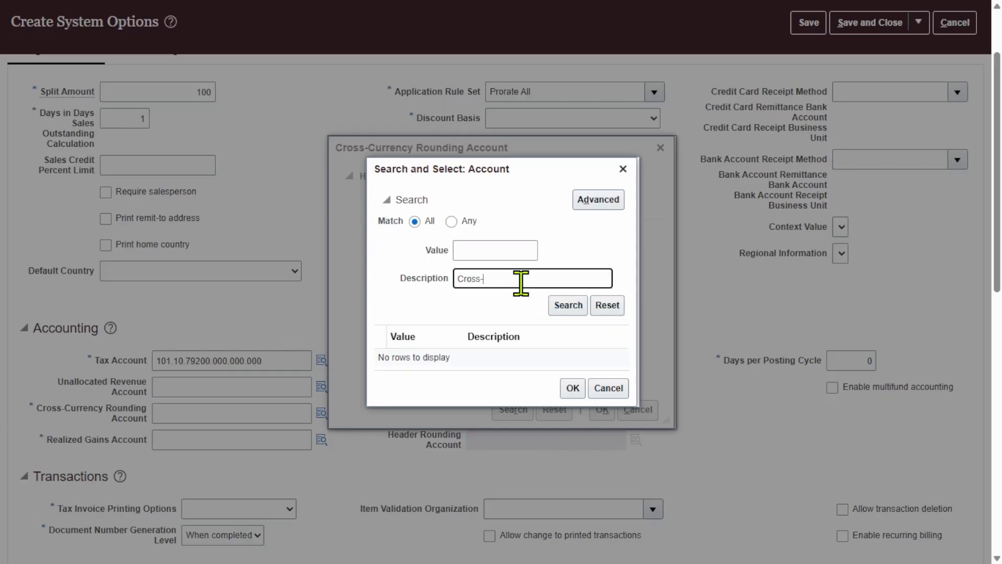
pyautogui.click(567, 306)
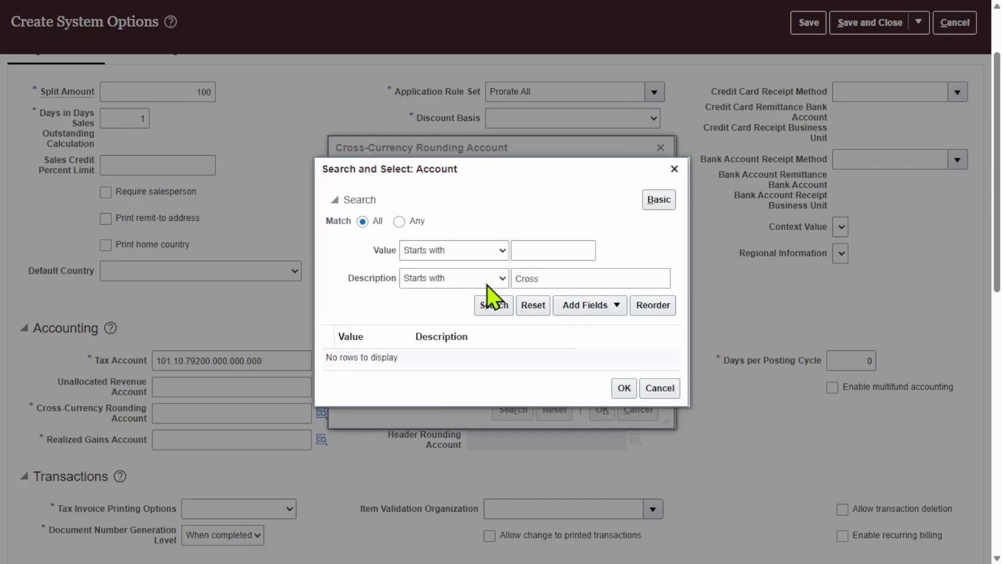
# Clear the description criterion and search the cross-currency rounding account's account segment for values starting with 7.
pyautogui.click(593, 275)
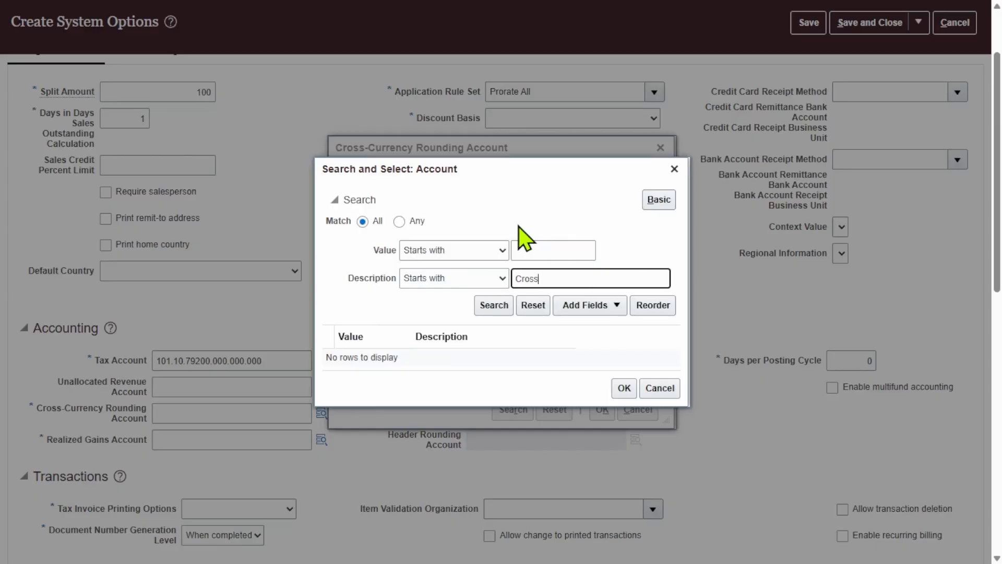
pyautogui.doubleClick(527, 277)
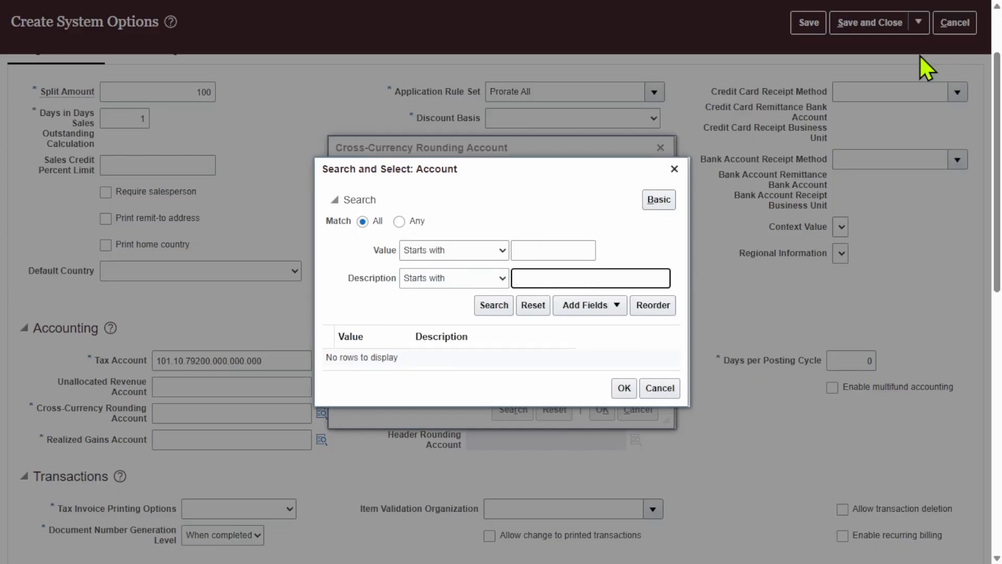
pyautogui.click(548, 250)
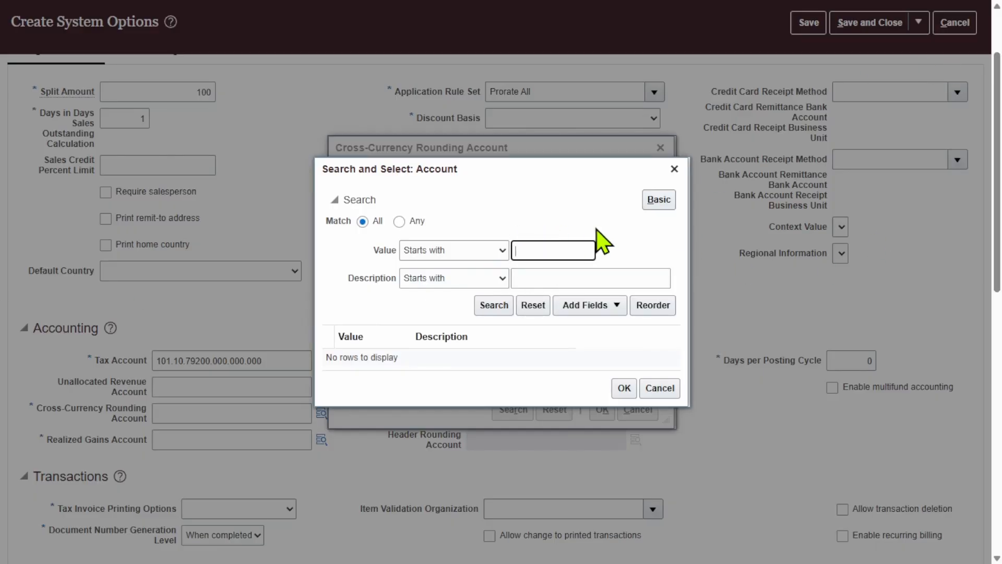
pyautogui.write('7')
pyautogui.click(494, 305)
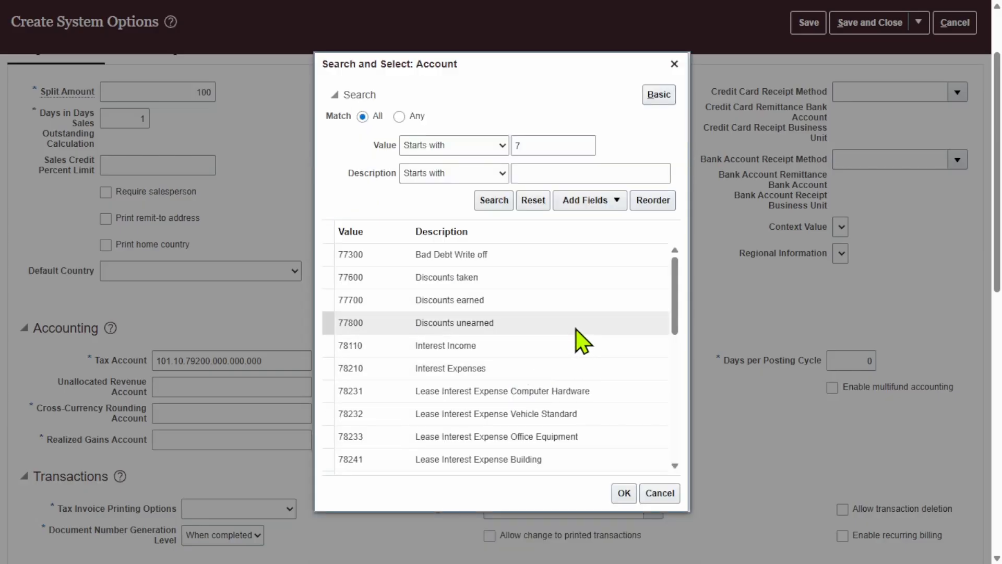
# Choose 78560 Rounding Cross Currency as the account segment and apply the combination 101.10.78560.000.000.000 as the cross-currency rounding account.
pyautogui.scroll(-5, 583, 341)
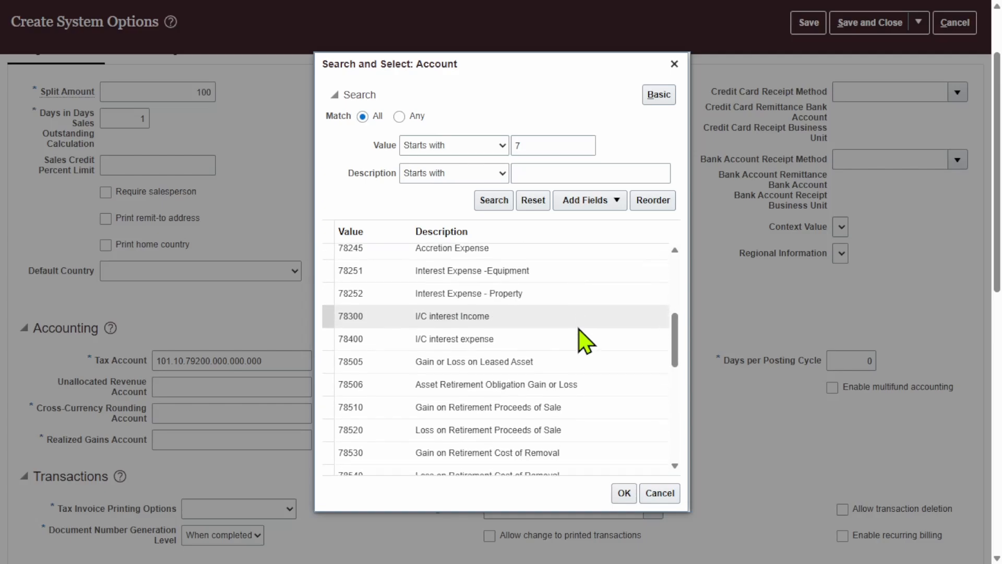
pyautogui.scroll(-4, 580, 334)
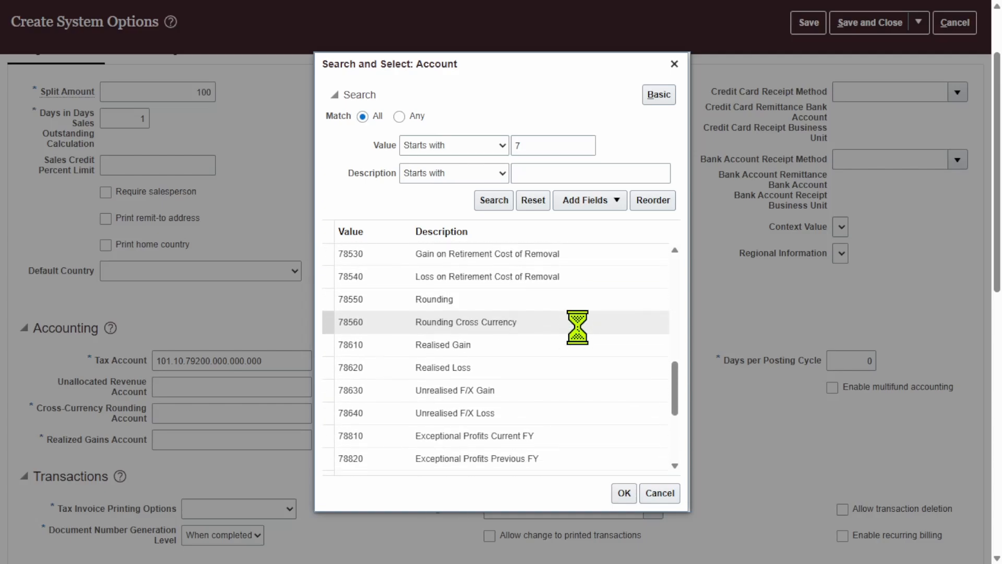
pyautogui.scroll(2, 574, 334)
pyautogui.click(463, 370)
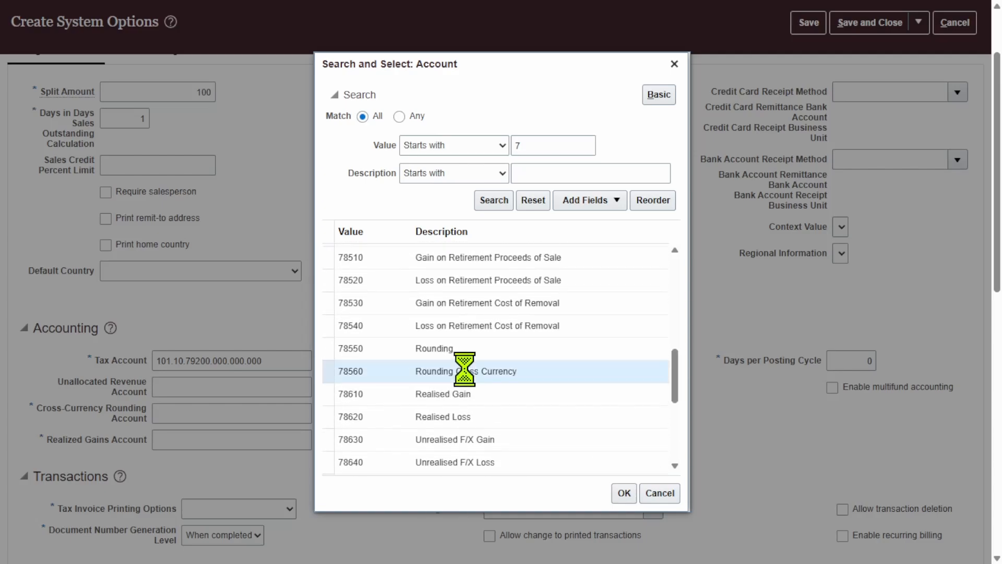
pyautogui.click(624, 493)
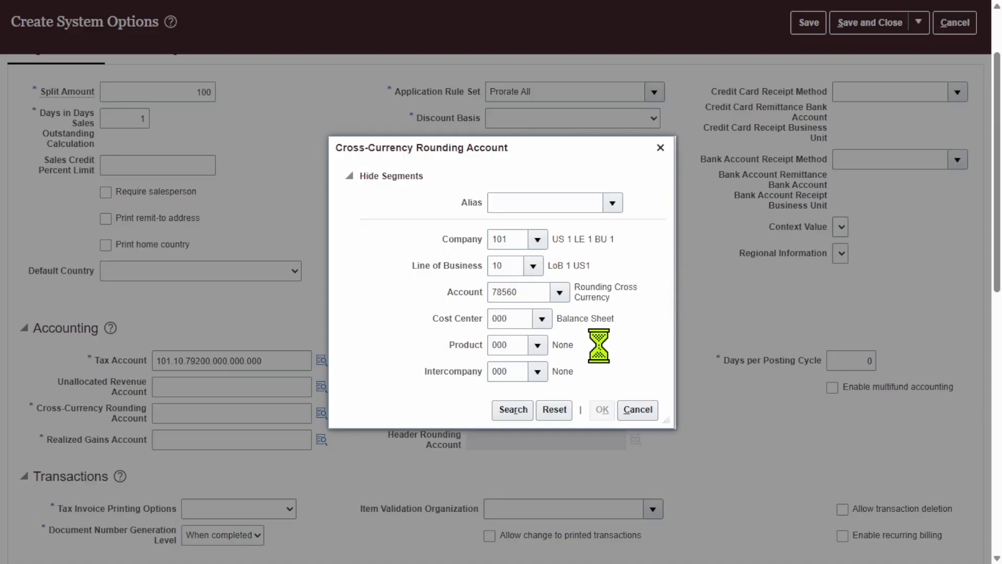
pyautogui.click(601, 410)
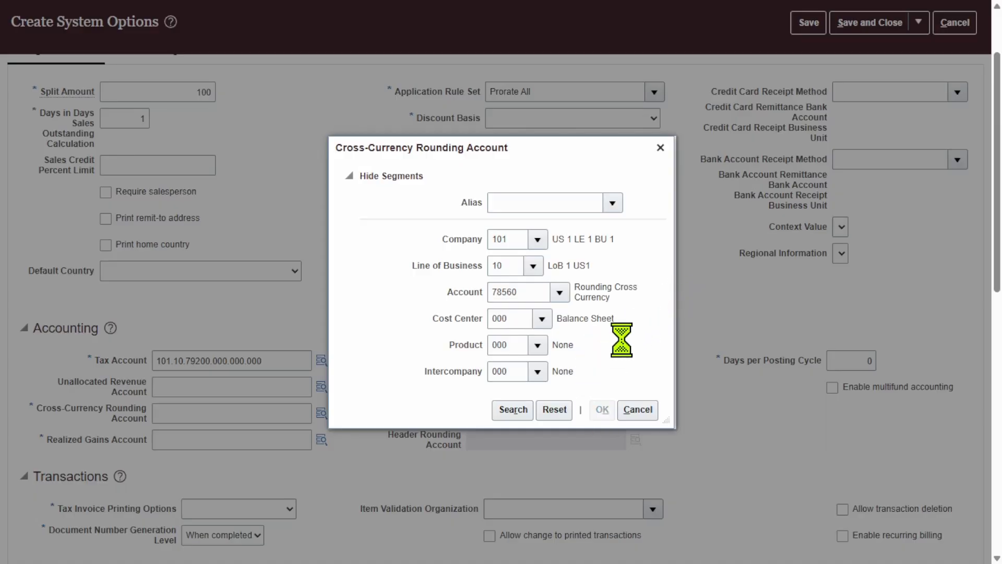
pyautogui.click(661, 148)
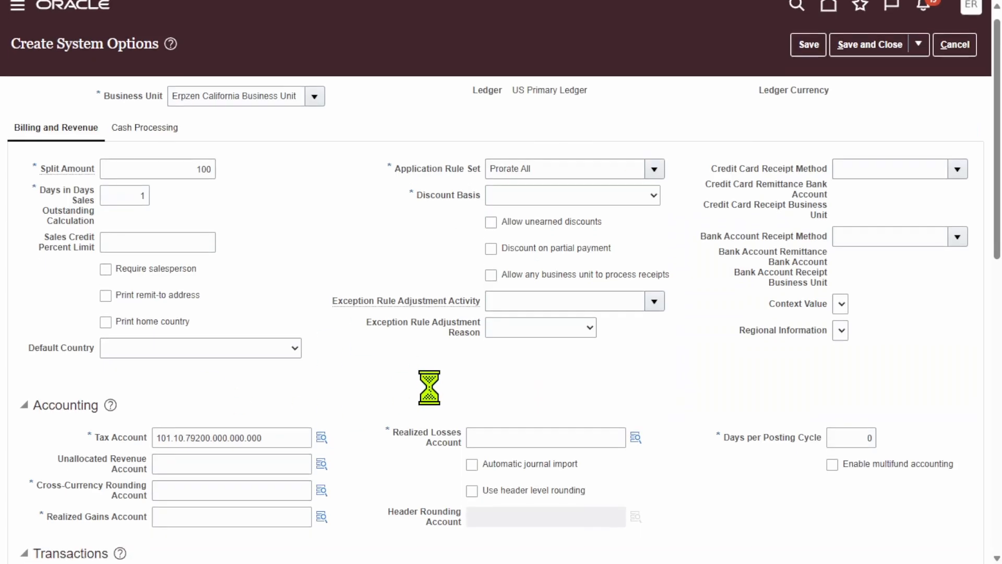
pyautogui.scroll(-3, 313, 362)
pyautogui.click(319, 360)
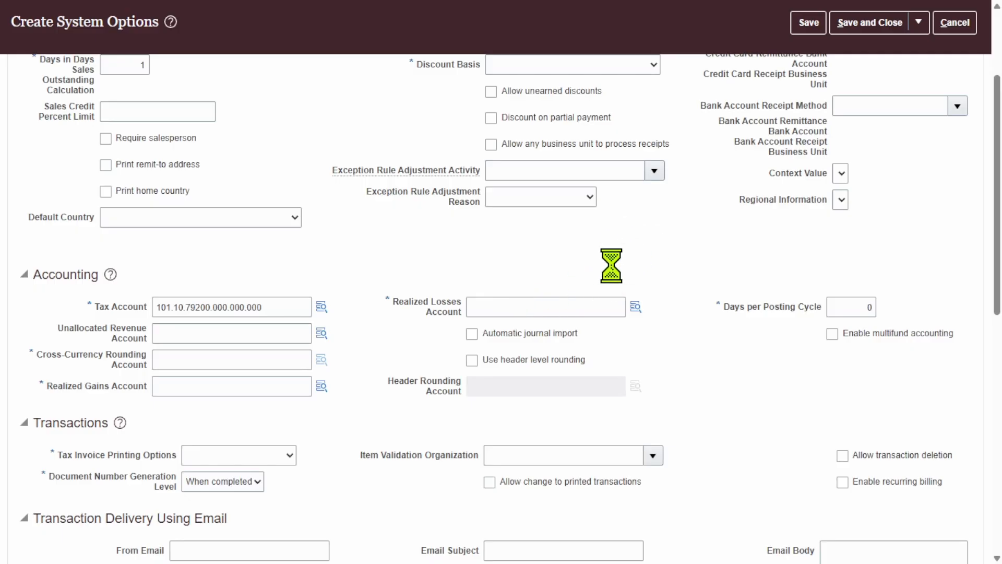
pyautogui.scroll(3, 619, 266)
pyautogui.scroll(-5, 620, 269)
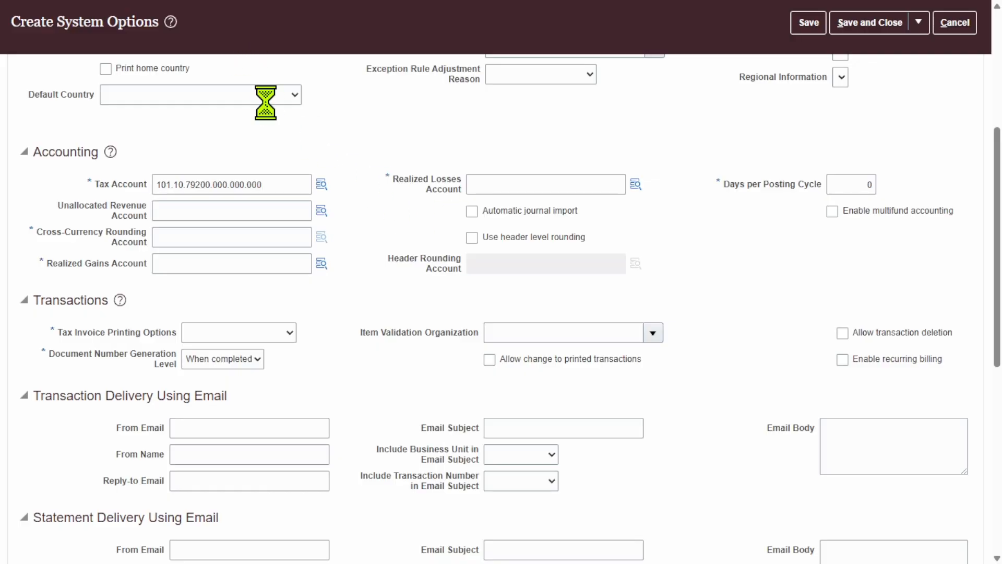
pyautogui.scroll(5, 380, 196)
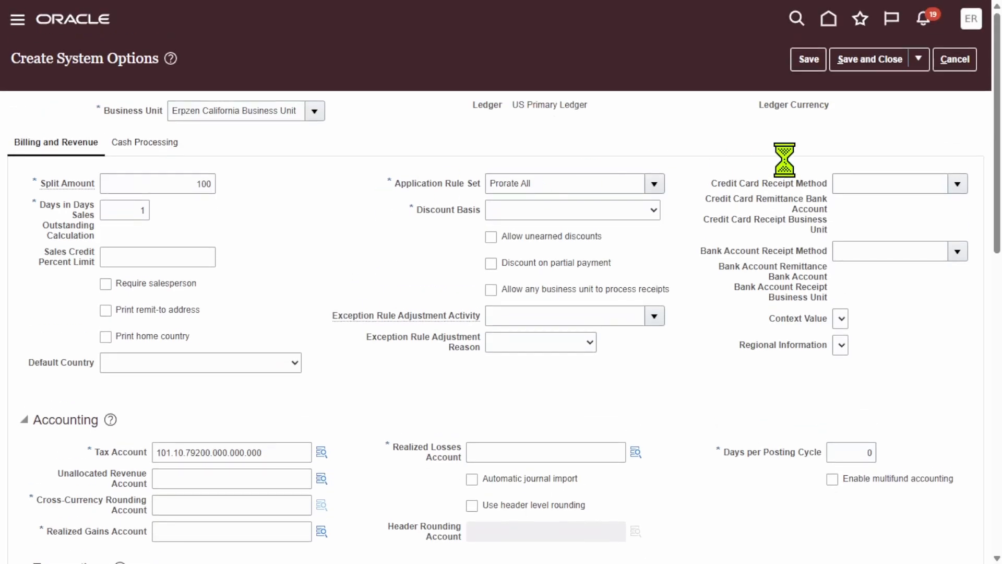
# Try to cancel the creation of the system options and return to the home page.
pyautogui.click(965, 61)
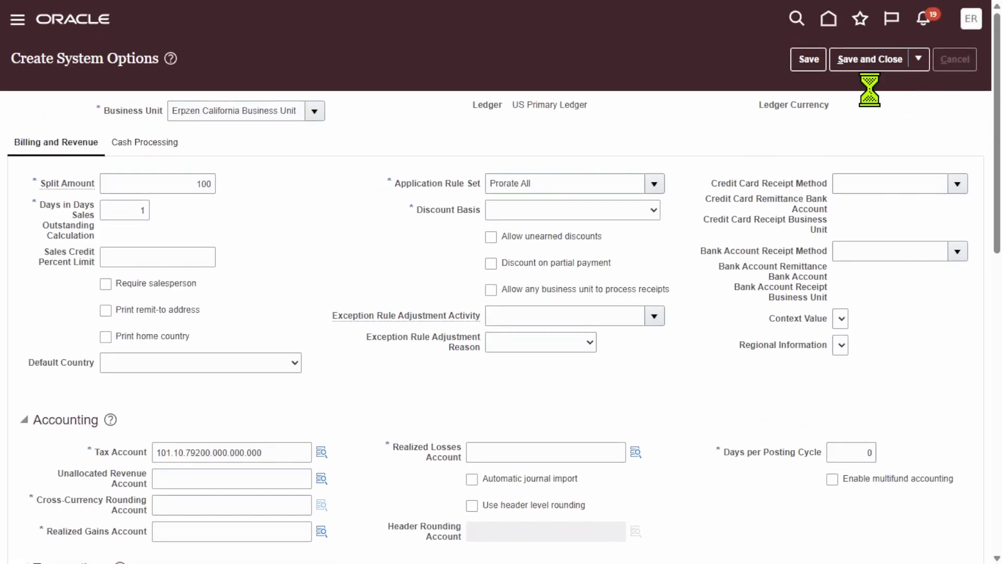
pyautogui.click(834, 22)
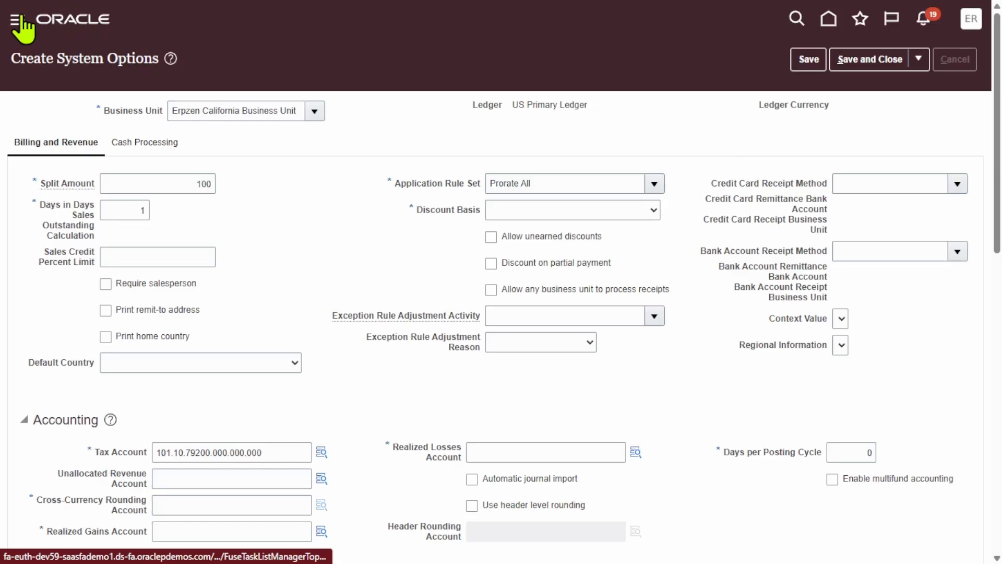
pyautogui.tripleClick(351, 134)
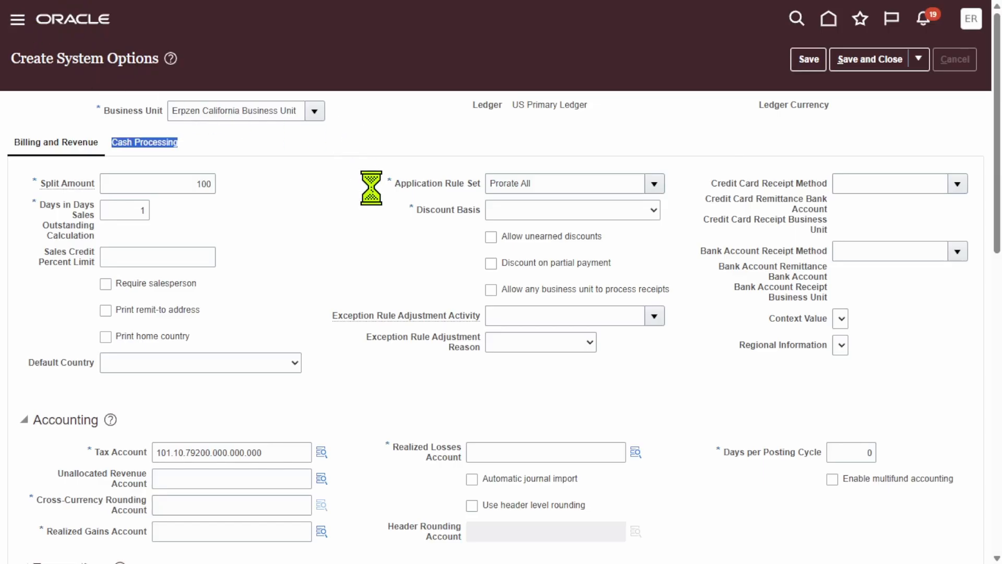
pyautogui.click(362, 238)
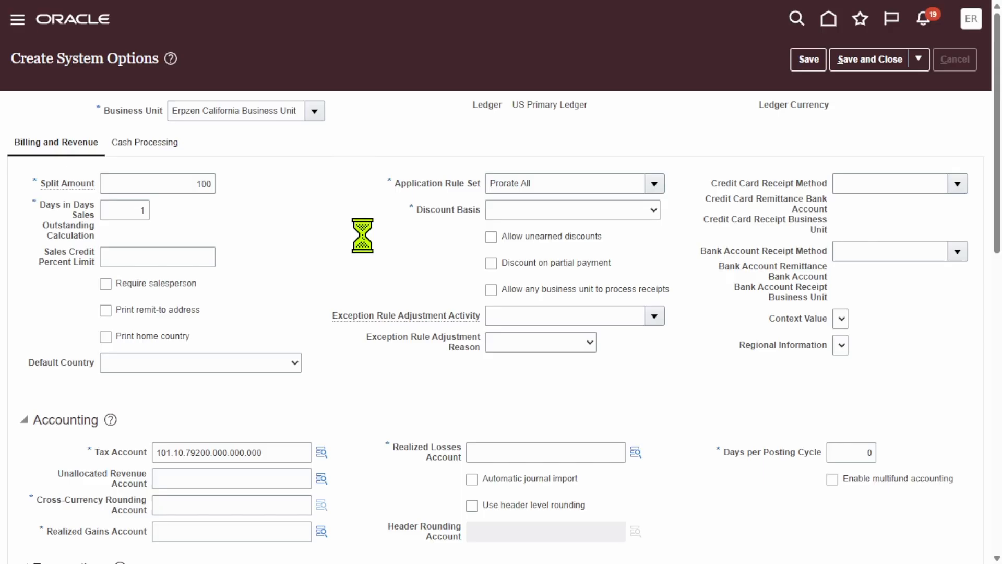
pyautogui.scroll(-15, 464, 301)
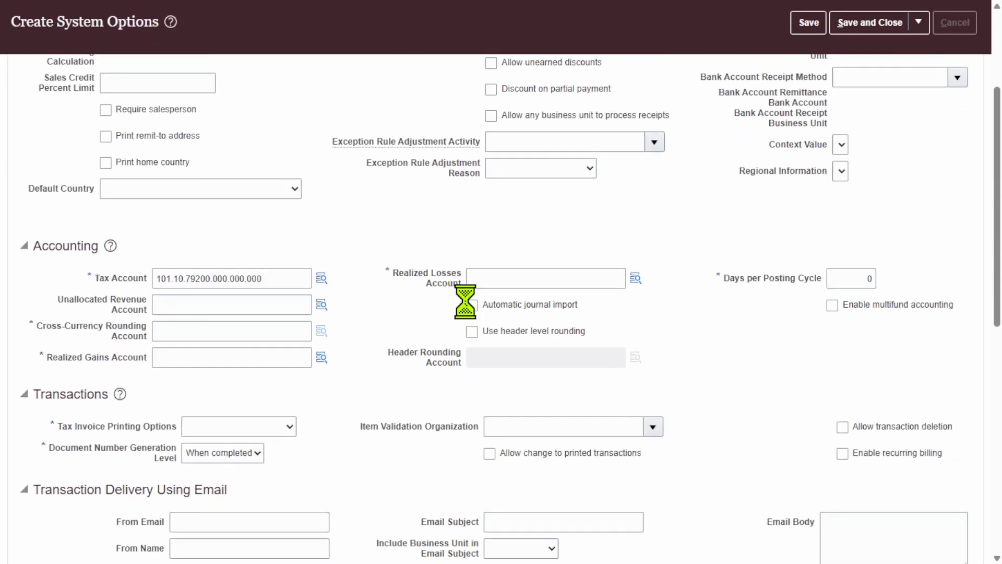
pyautogui.scroll(15, 606, 309)
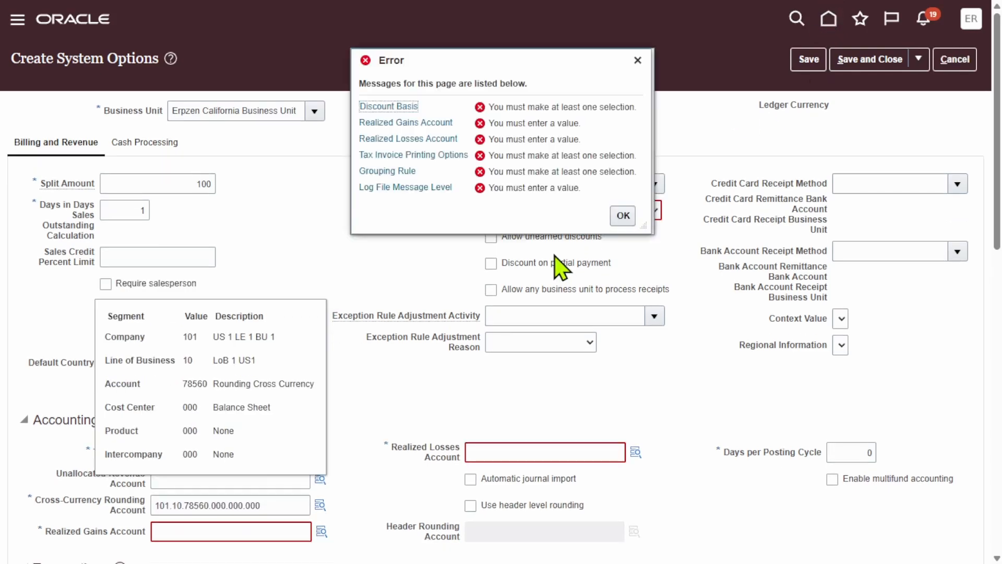
# Dismiss the error list and review the required fields flagged in the Accounting and Transactions sections.
pyautogui.click(623, 216)
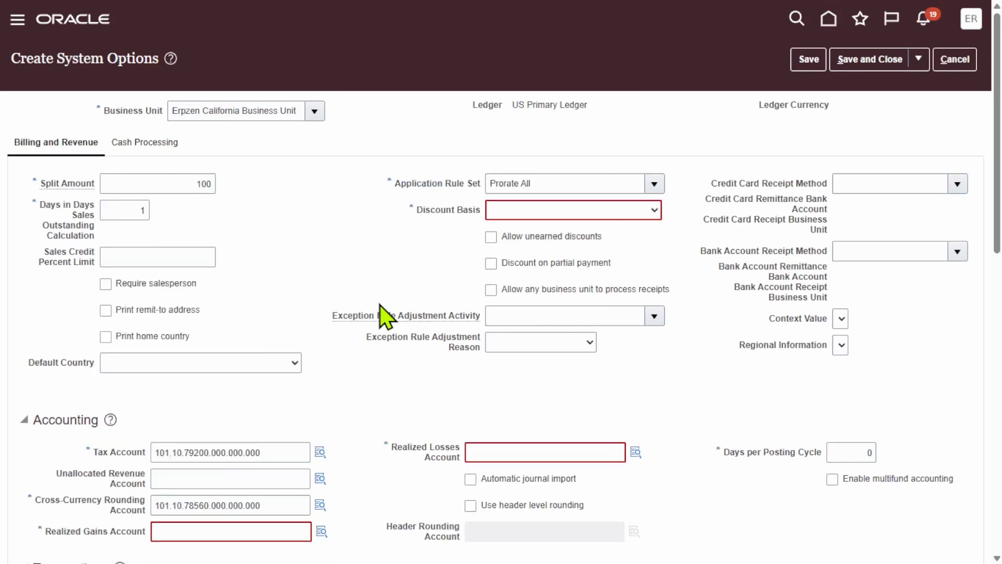
pyautogui.scroll(-5, 428, 321)
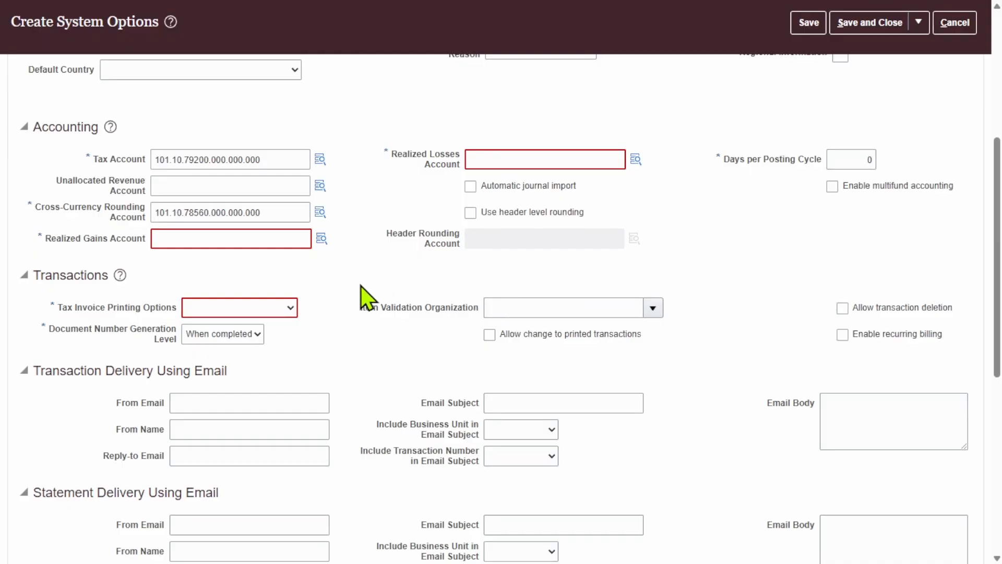
pyautogui.scroll(5, 413, 286)
pyautogui.scroll(-1, 457, 295)
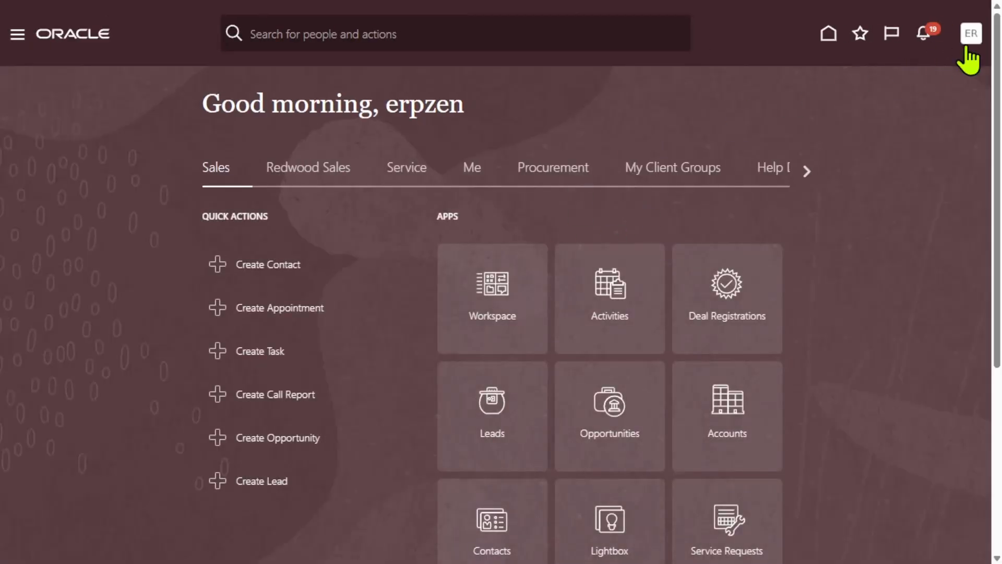
# Go to Setup and Maintenance, search the tasks for "receivables system options" and select Manage Receivables System Options.
pyautogui.click(973, 35)
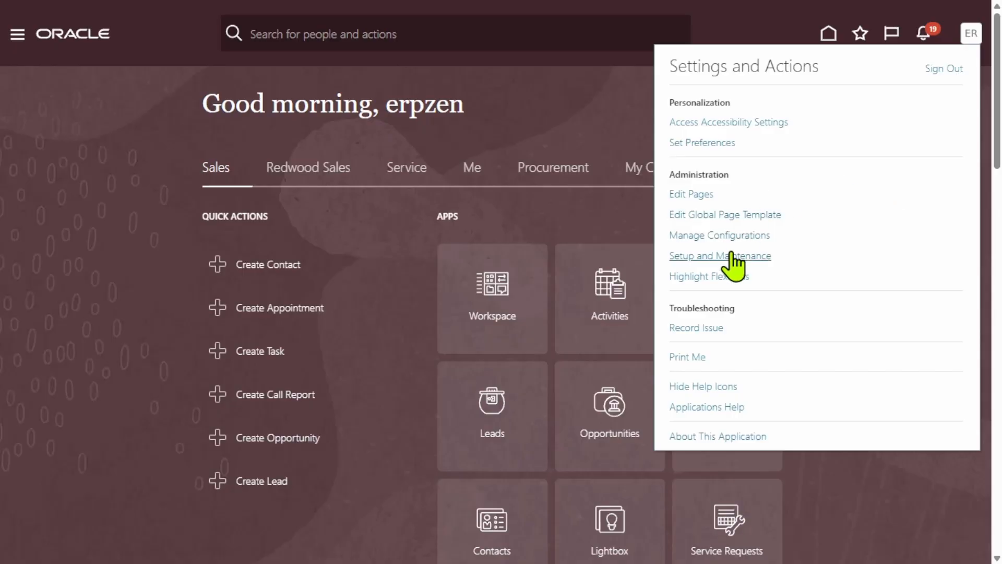
pyautogui.click(734, 255)
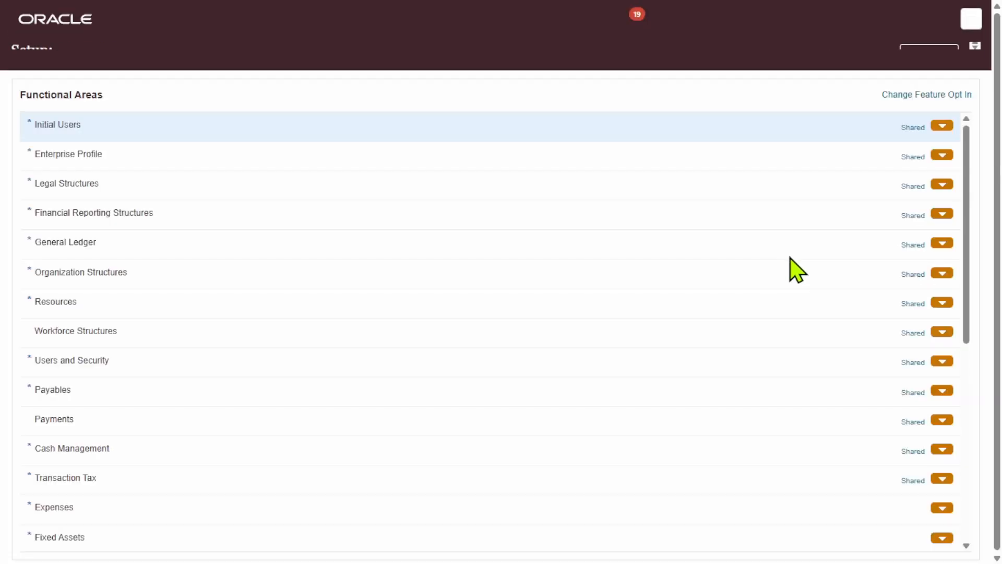
pyautogui.click(565, 107)
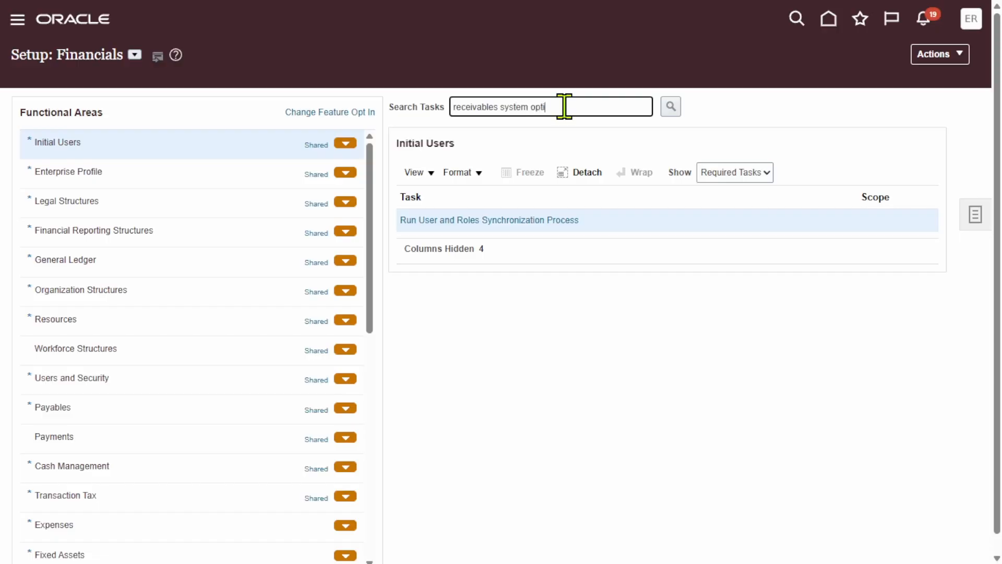
pyautogui.press('Return')
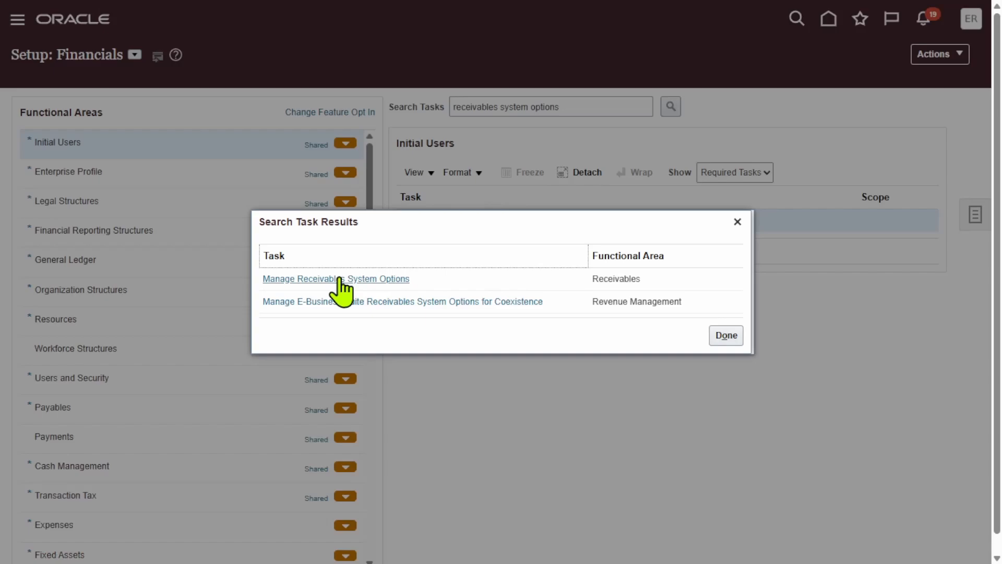
pyautogui.click(340, 278)
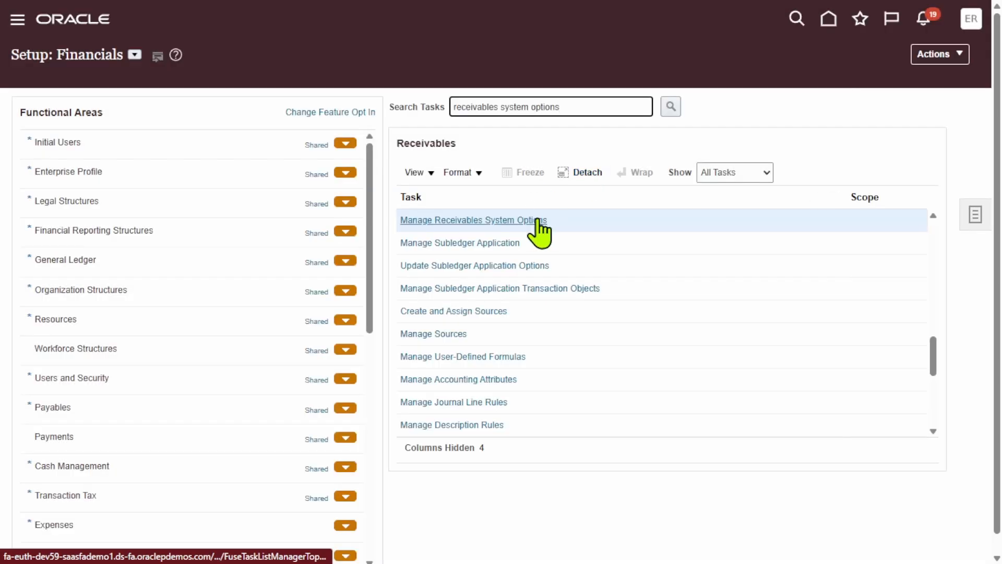
# Start new system options for Erpzen California Business Unit, with split amount 100 and 1 day in the days sales outstanding calculation.
pyautogui.click(527, 220)
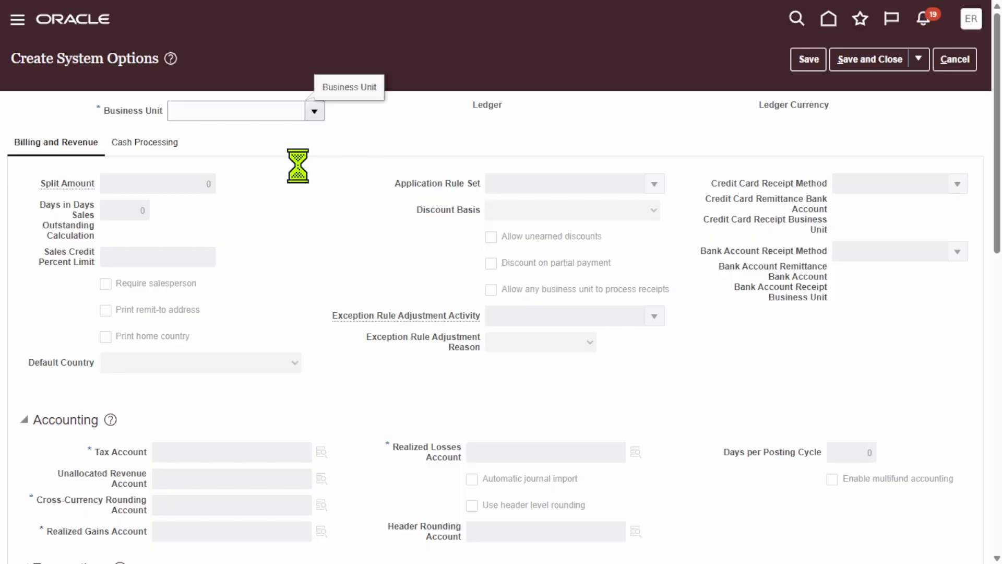
pyautogui.click(239, 111)
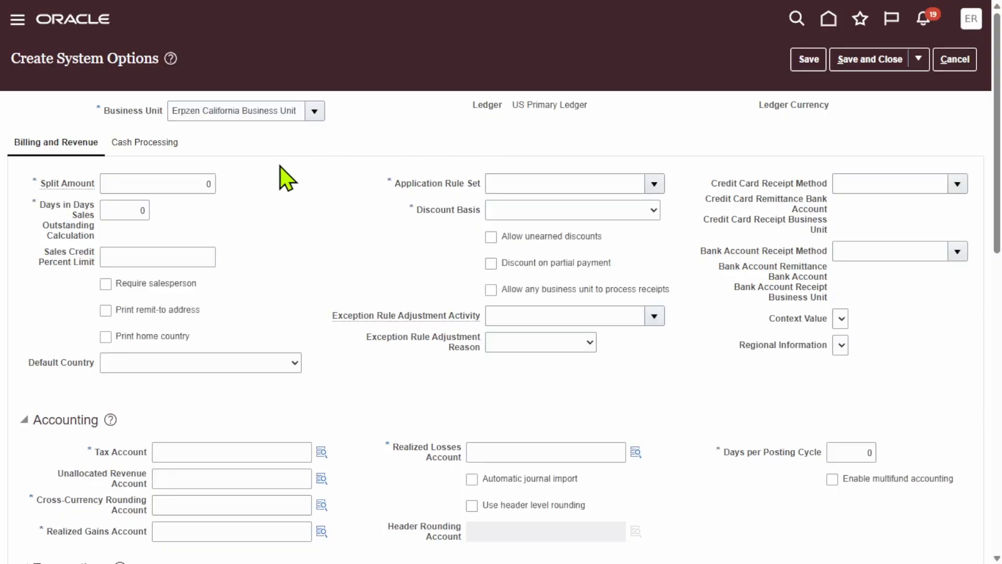
pyautogui.click(207, 179)
pyautogui.click(134, 209)
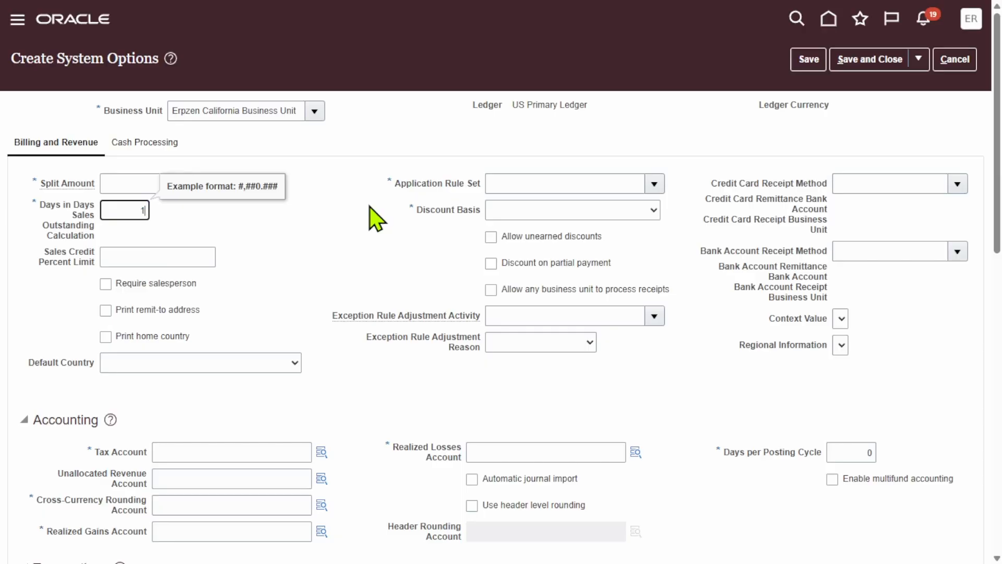
pyautogui.click(319, 247)
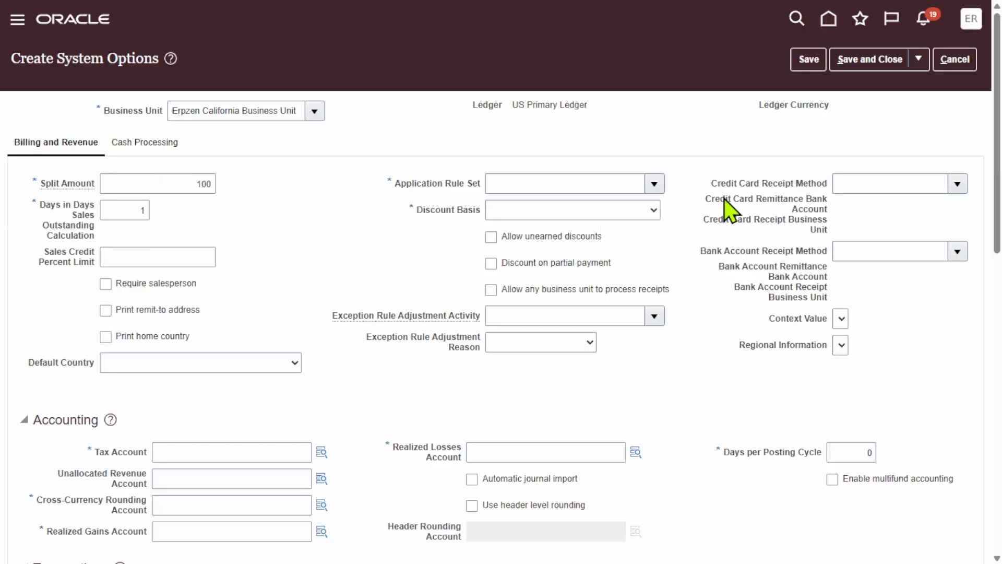
# Set the application rule set to Prorate All and the discount basis to Invoice Amount.
pyautogui.click(656, 182)
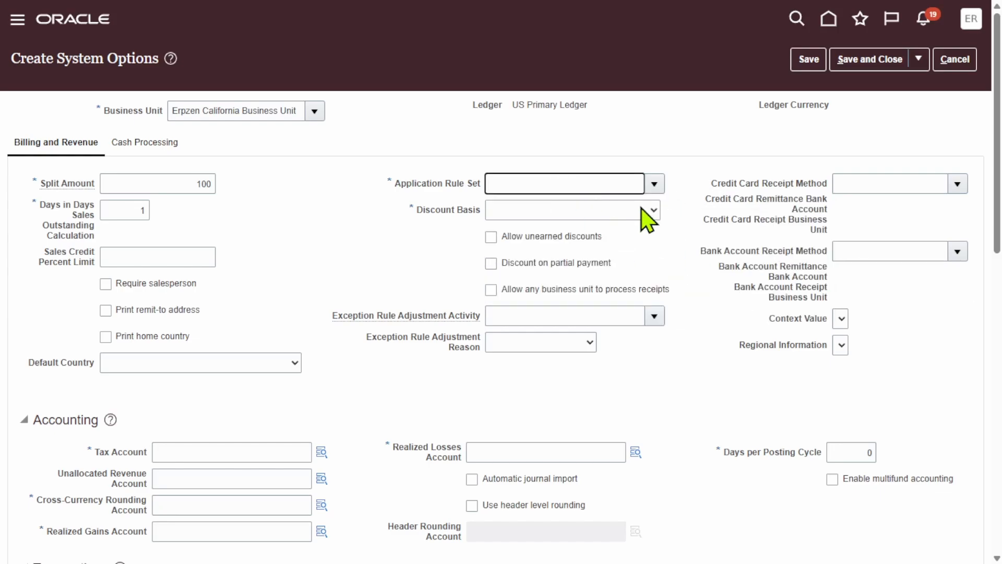
pyautogui.click(649, 210)
pyautogui.click(608, 248)
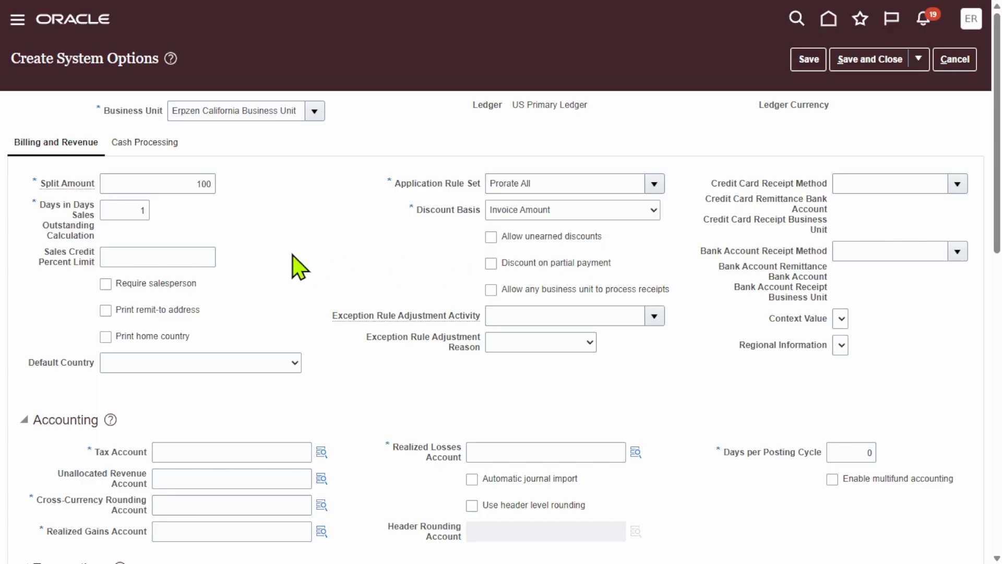
# Open the segment selection for the Tax Account and search its account segment for values starting with 7.
pyautogui.scroll(-3, 455, 266)
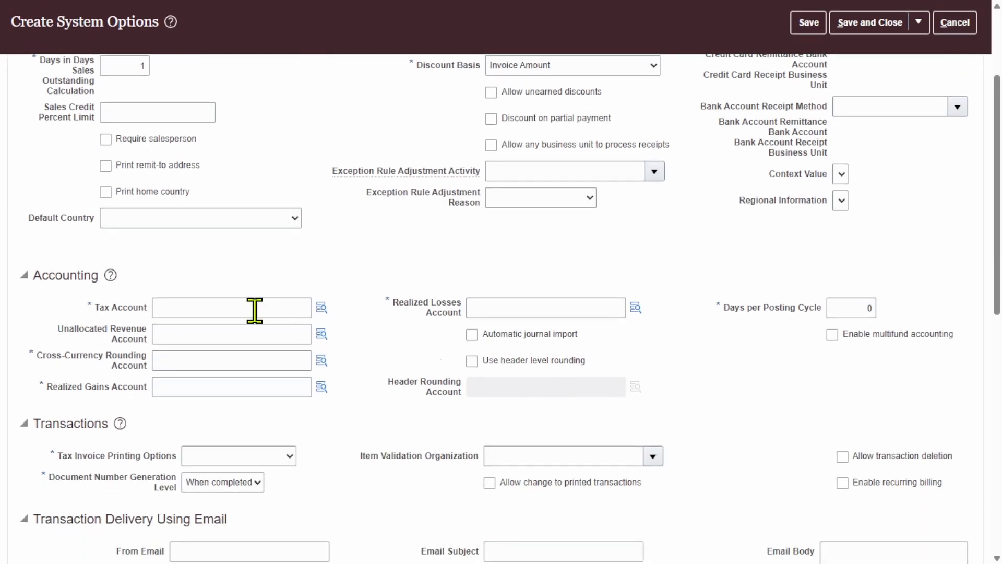
pyautogui.click(321, 307)
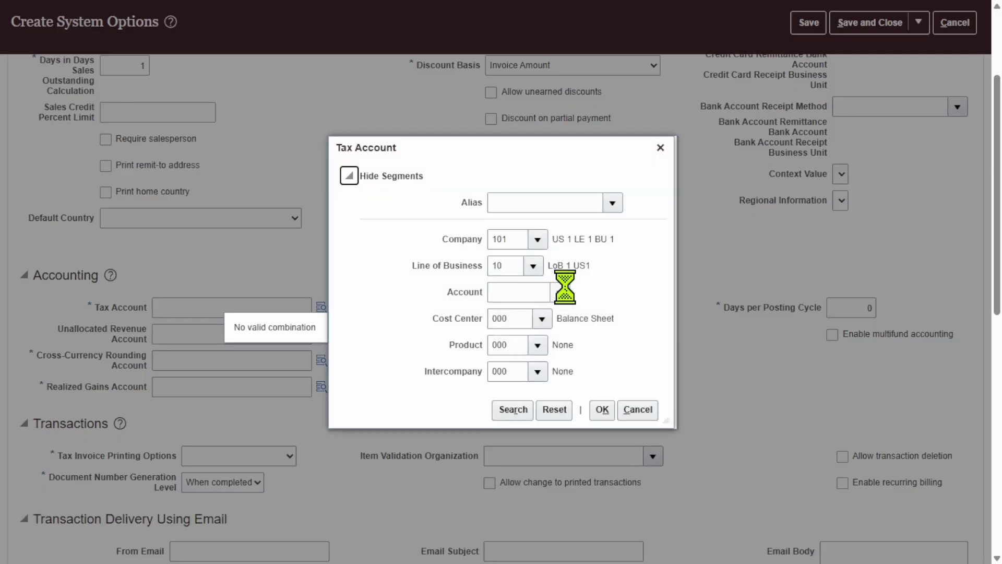
pyautogui.click(564, 288)
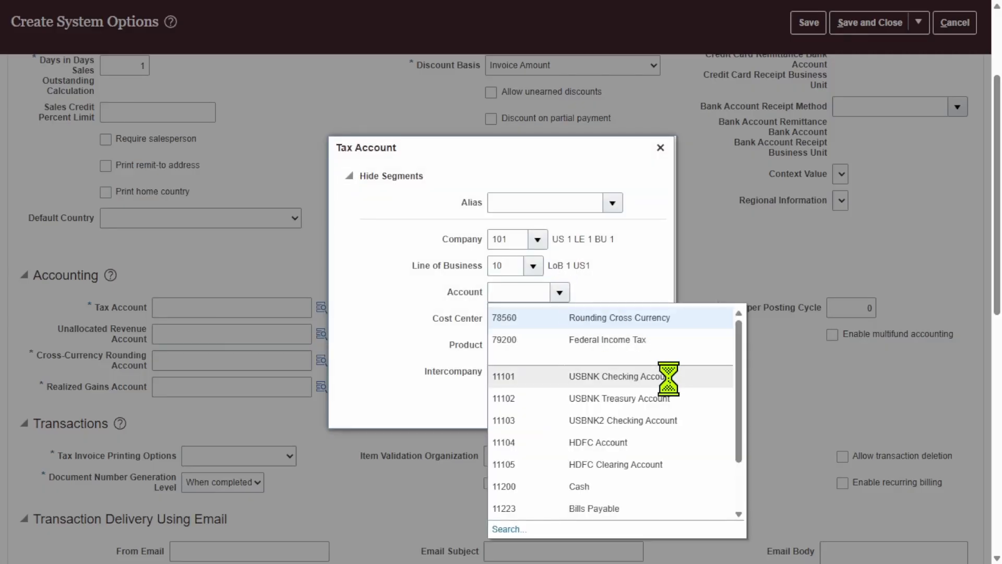
pyautogui.click(515, 528)
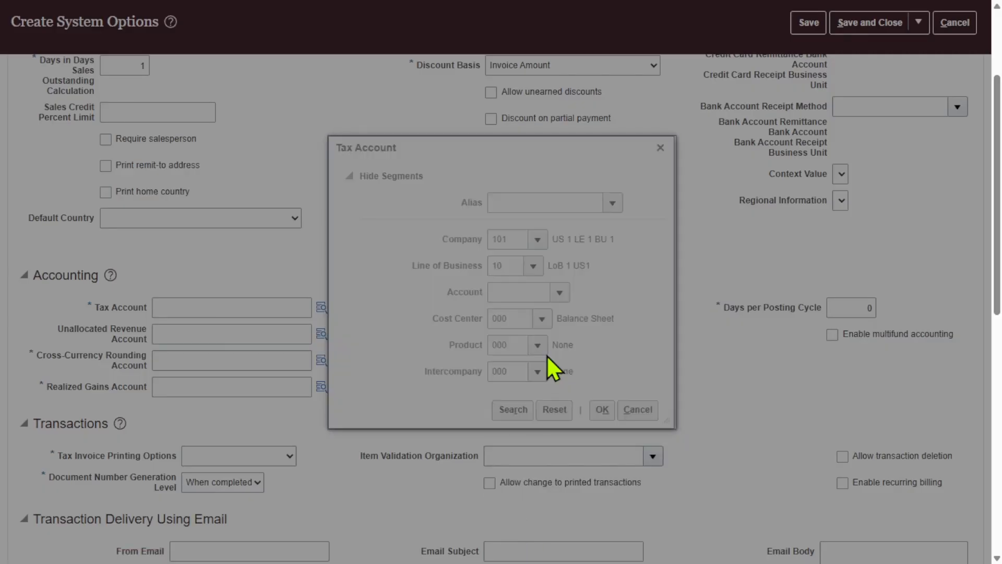
pyautogui.click(504, 278)
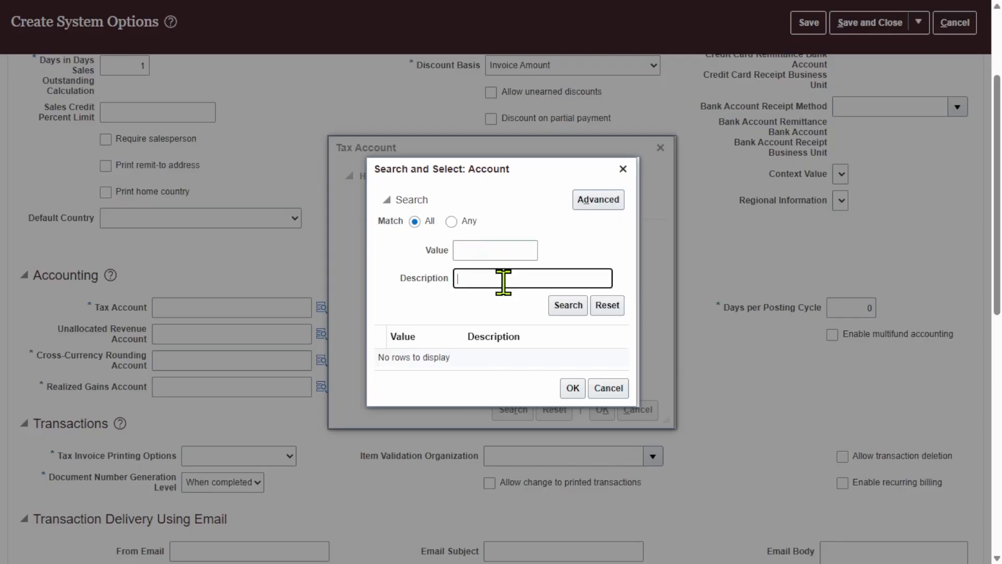
pyautogui.click(489, 253)
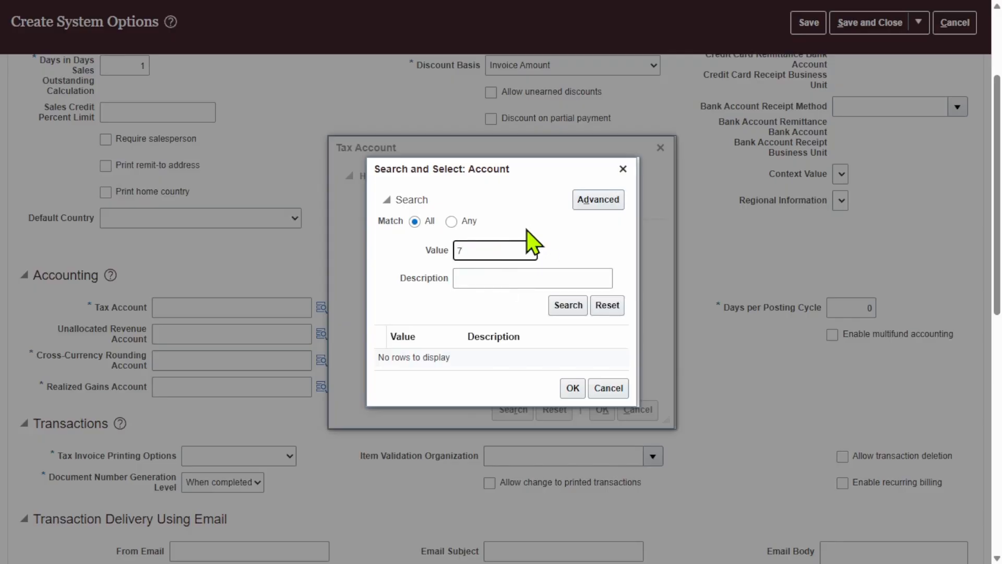
pyautogui.click(578, 310)
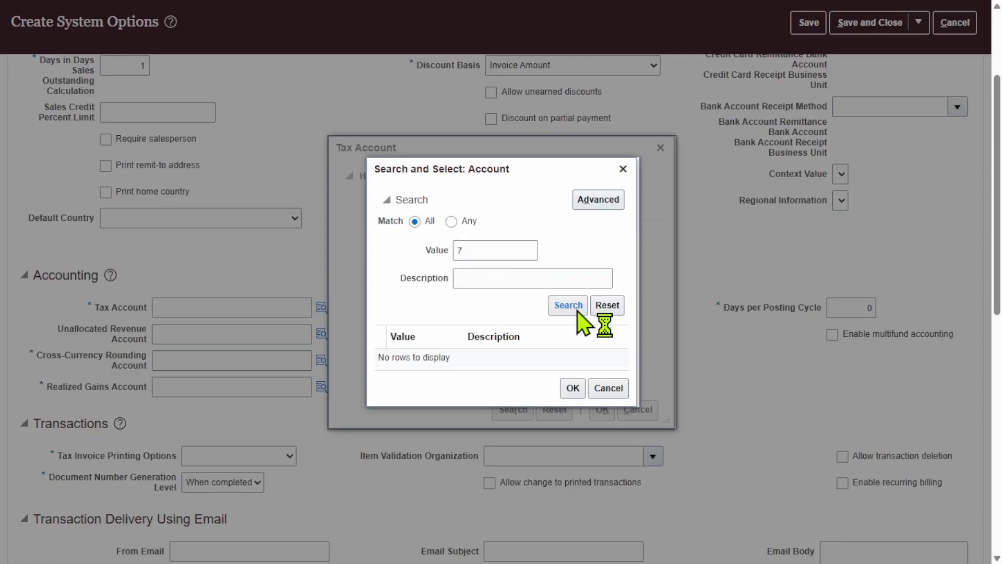
# Choose 79200 Federal Income Tax as the account segment and apply the combination 101.10.79200.000.000.000 as the tax account.
pyautogui.scroll(-4, 571, 339)
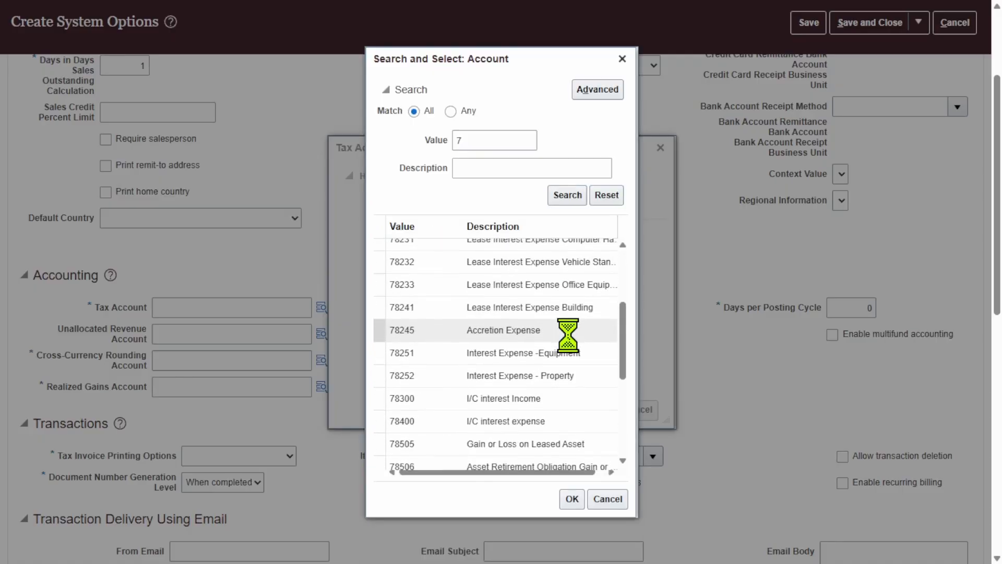
pyautogui.scroll(-5, 568, 336)
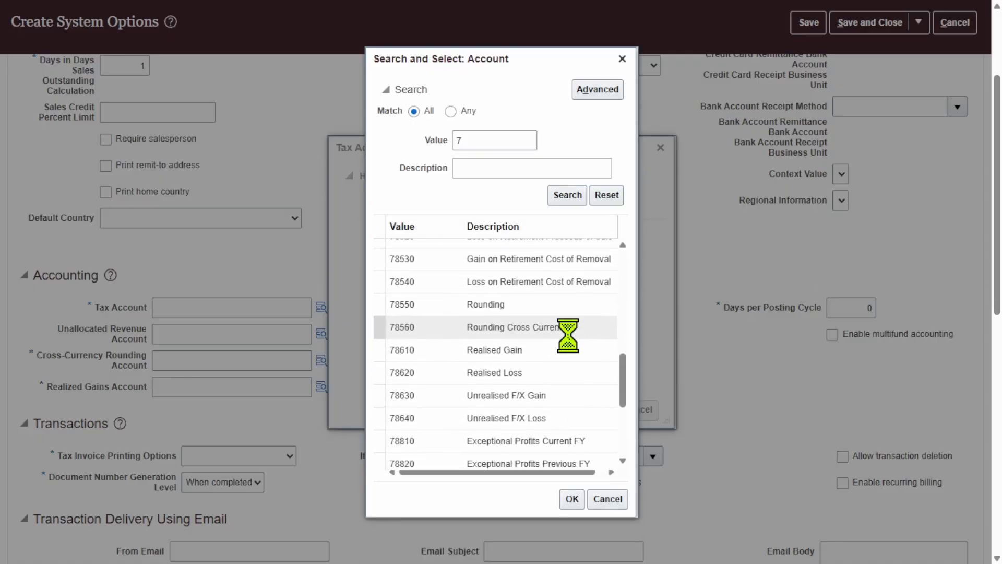
pyautogui.scroll(-8, 570, 339)
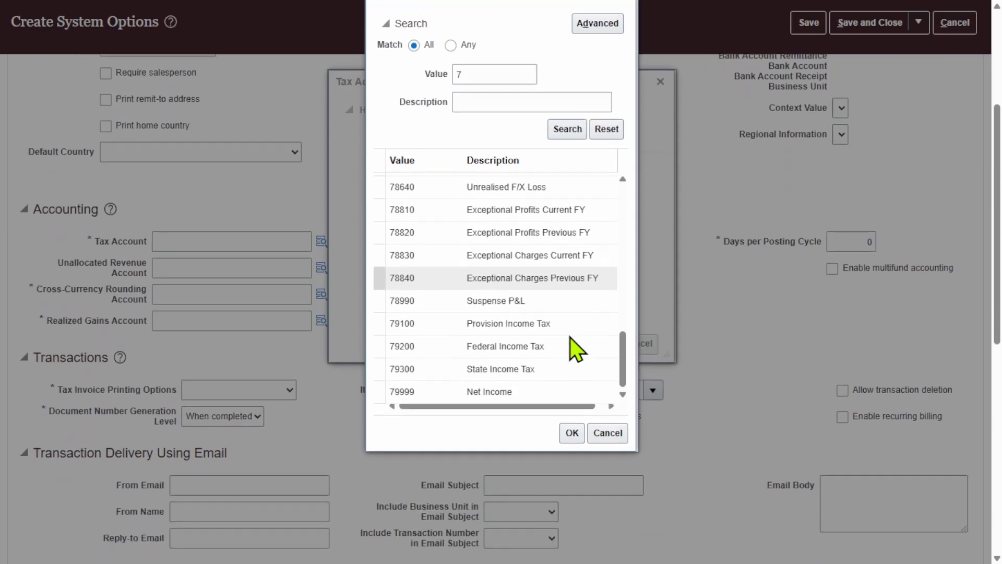
pyautogui.scroll(-1, 526, 336)
pyautogui.click(526, 313)
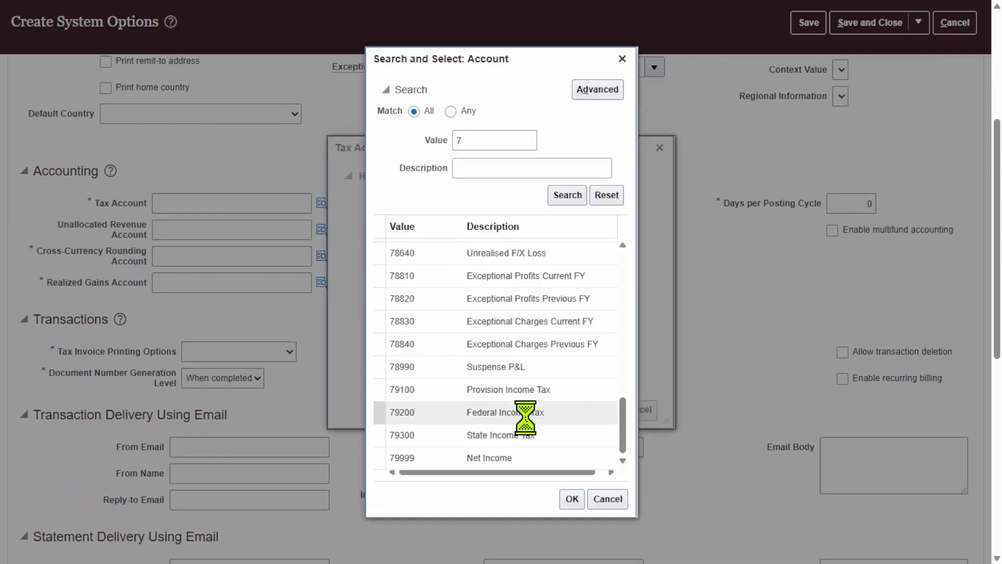
pyautogui.click(572, 499)
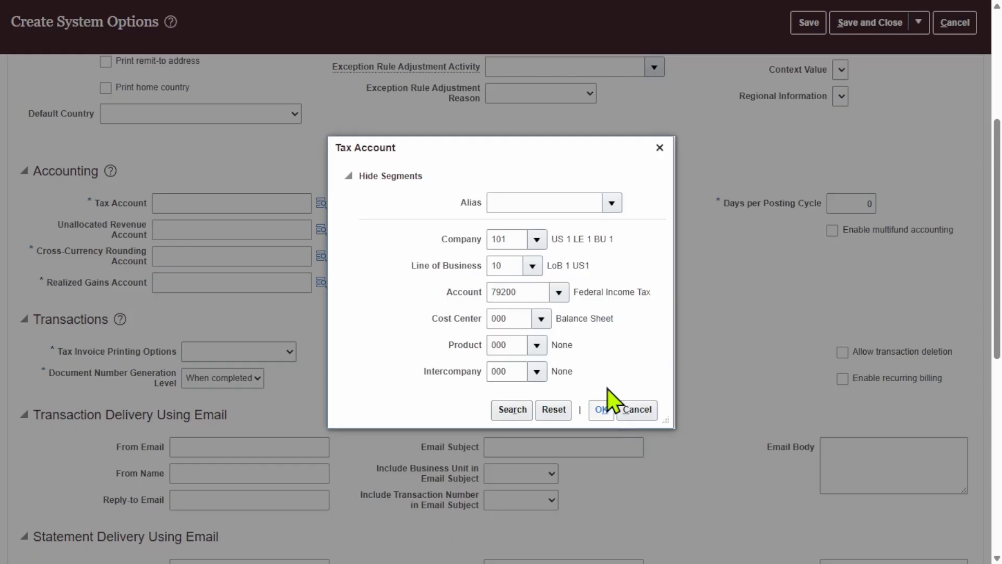
pyautogui.click(603, 408)
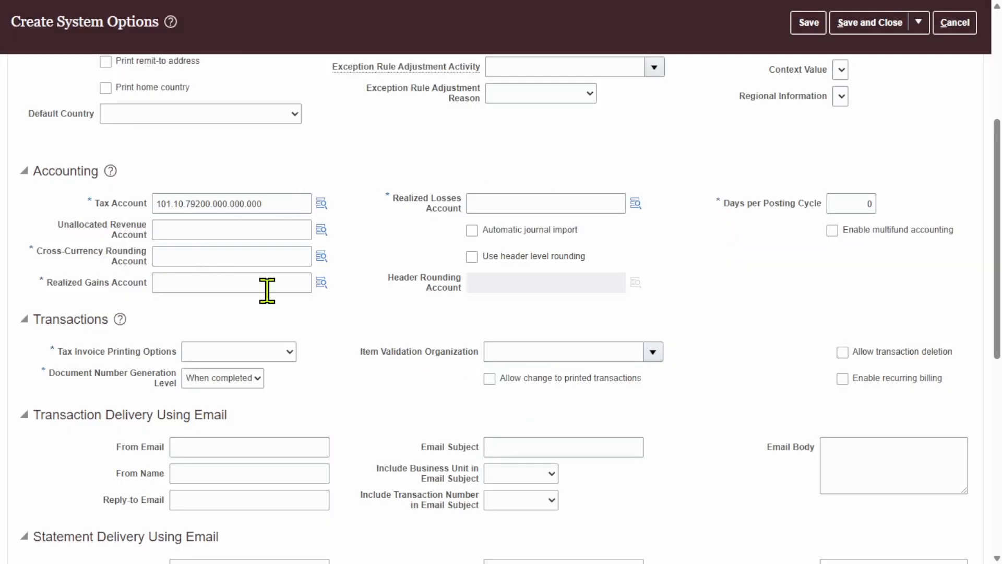
# Copy the tax account combination 101.10.79200.000.000.000 into the cross-currency rounding, realized gains and realized losses accounts.
pyautogui.doubleClick(295, 203)
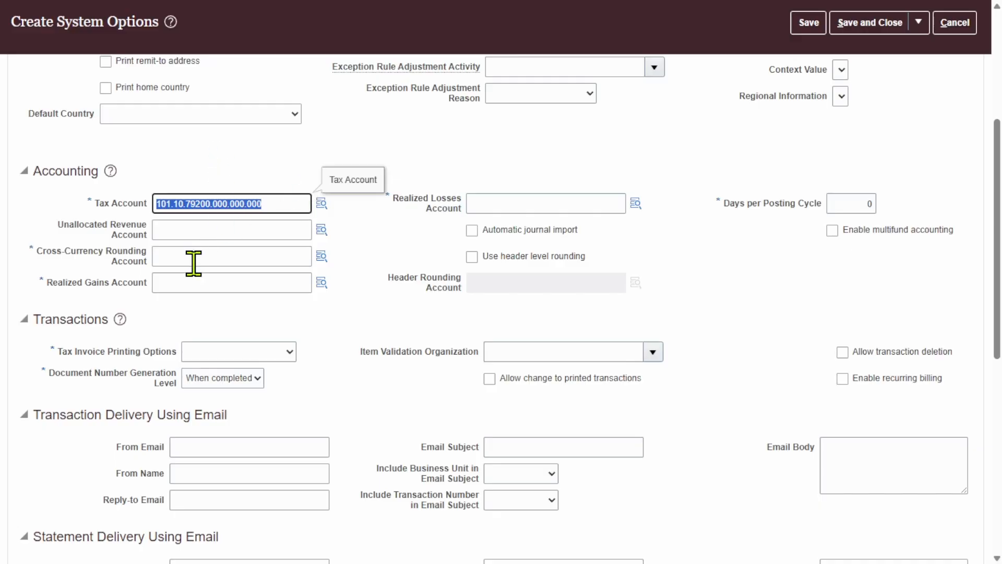
pyautogui.click(199, 246)
pyautogui.click(245, 255)
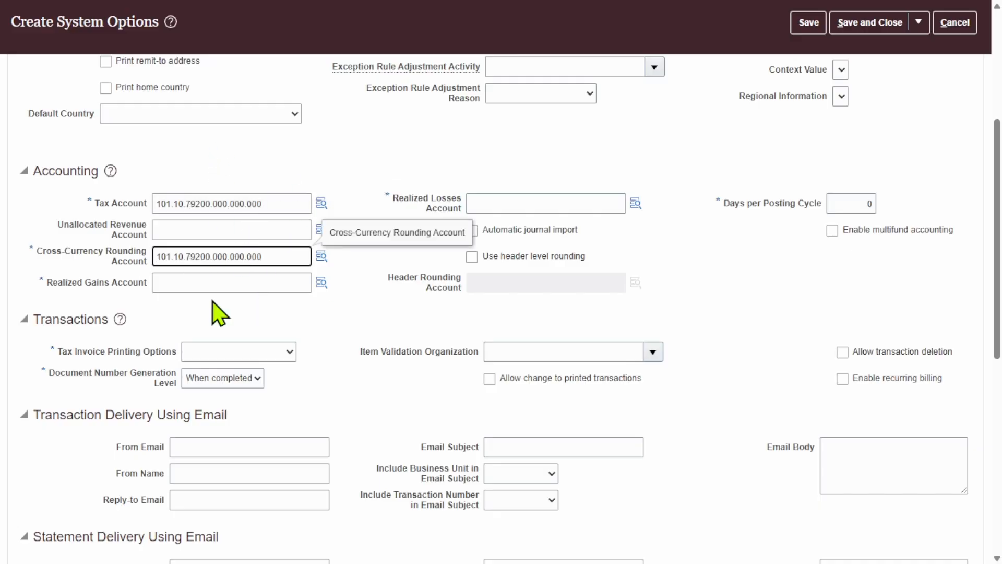
pyautogui.click(226, 281)
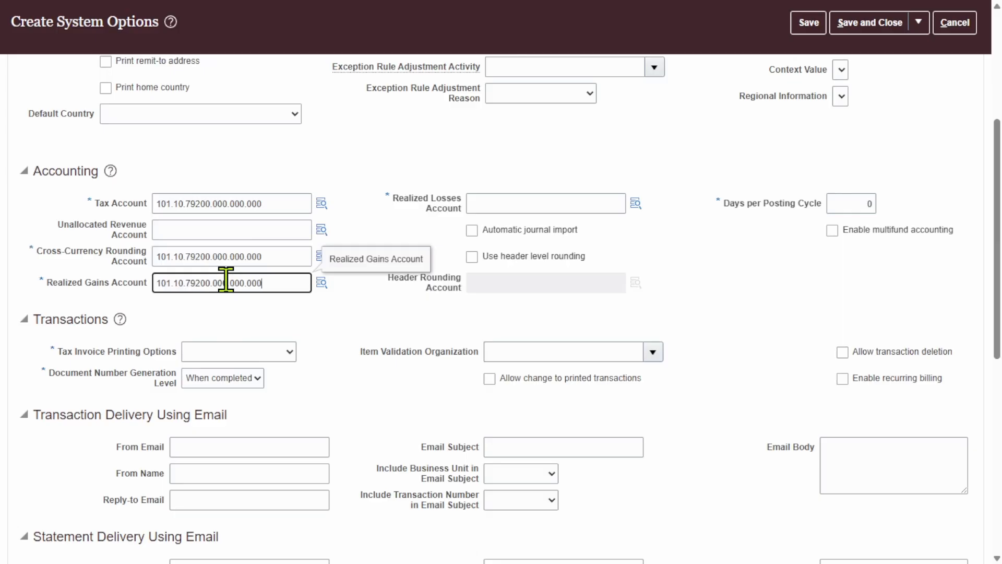
pyautogui.click(488, 203)
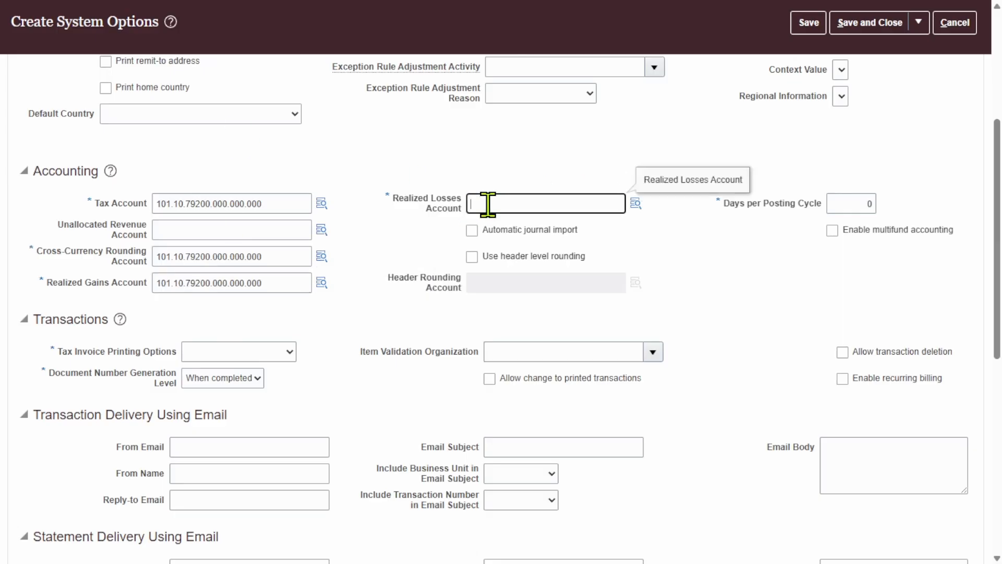
pyautogui.click(727, 274)
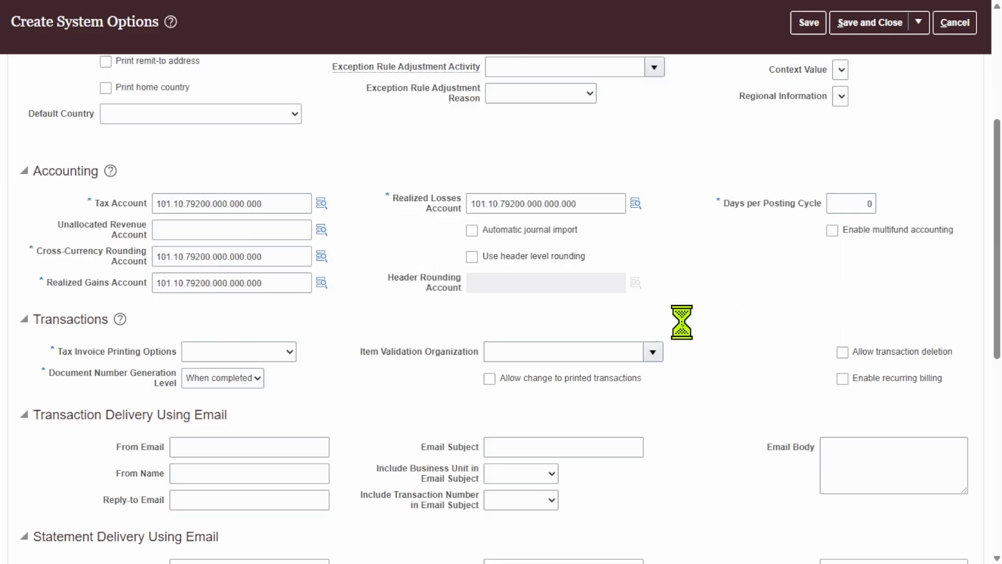
# Set the tax invoice printing options for transactions to Itemize Taxes.
pyautogui.click(268, 351)
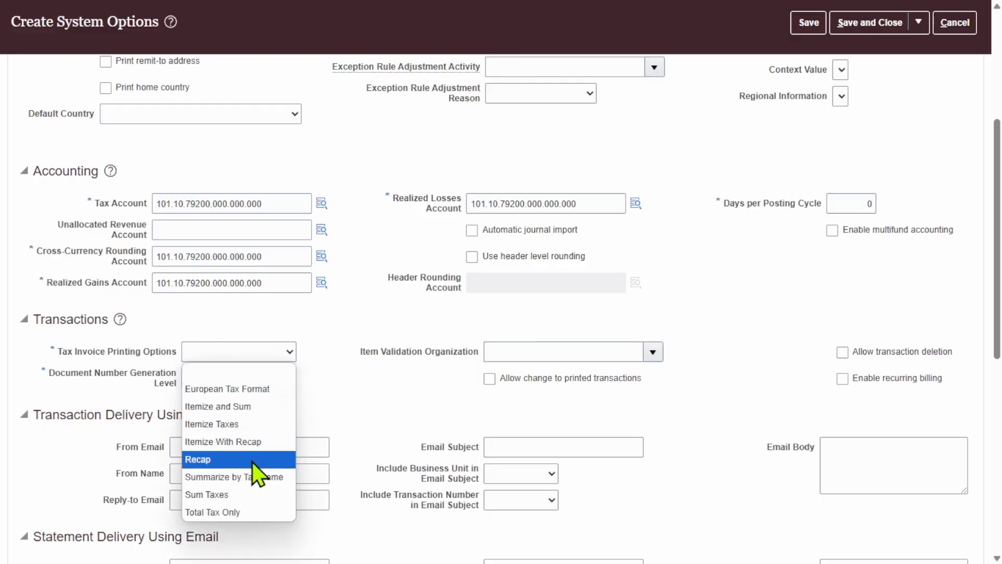
pyautogui.click(244, 425)
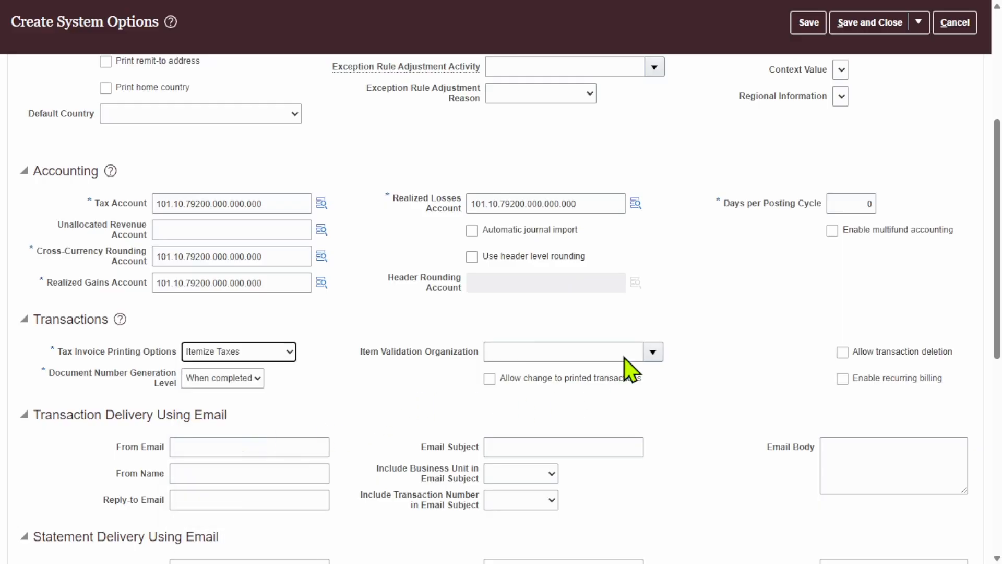
# Set the customer grouping rule to DEFAULT and the AutoInvoice log file message level to 1.
pyautogui.scroll(-7, 765, 297)
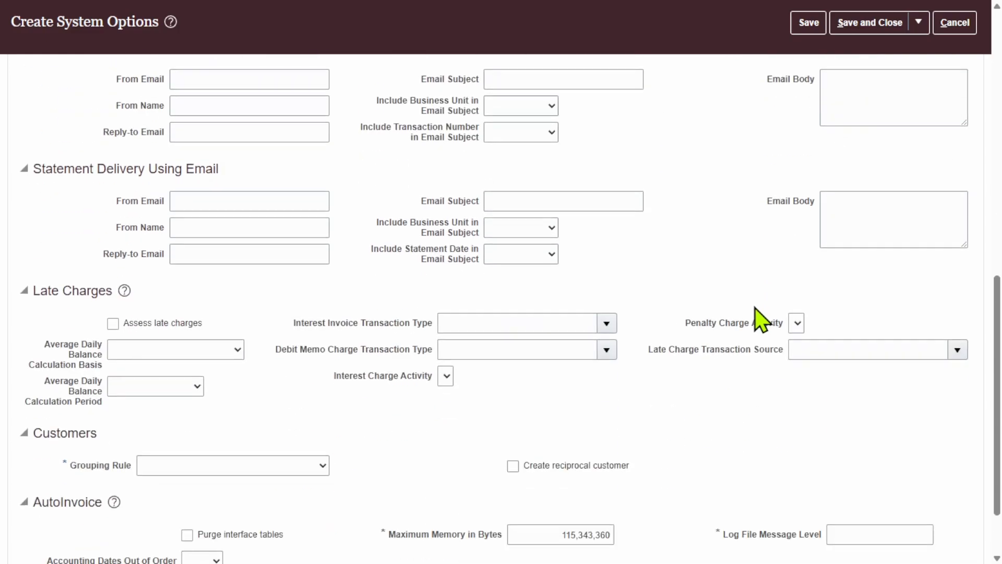
pyautogui.scroll(-2, 762, 320)
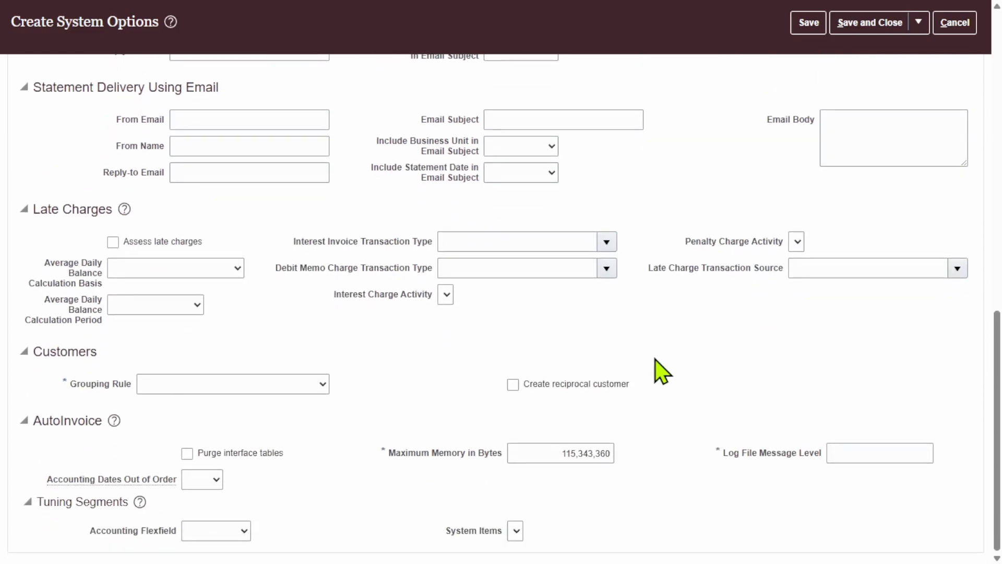
pyautogui.click(248, 390)
pyautogui.click(298, 389)
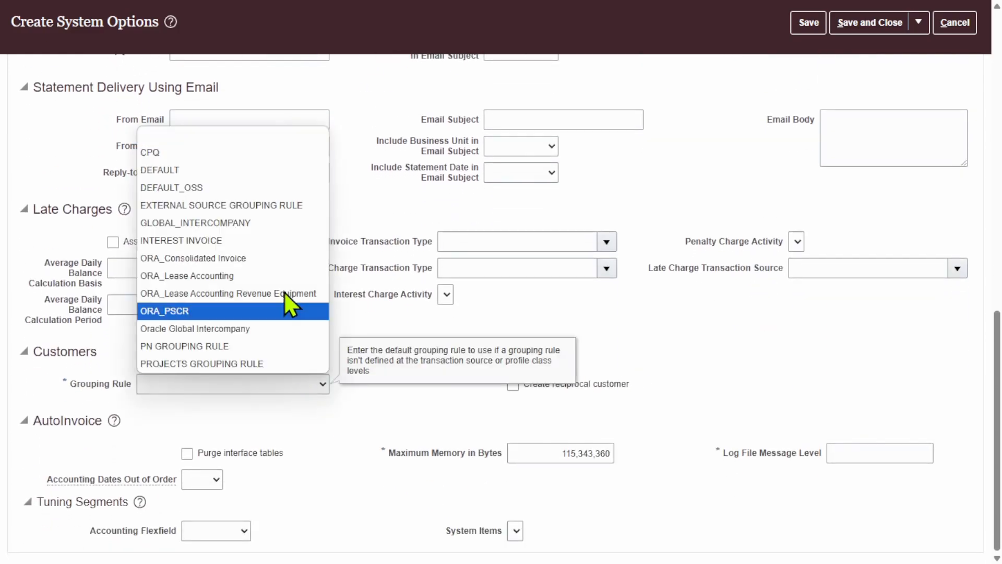
pyautogui.click(196, 168)
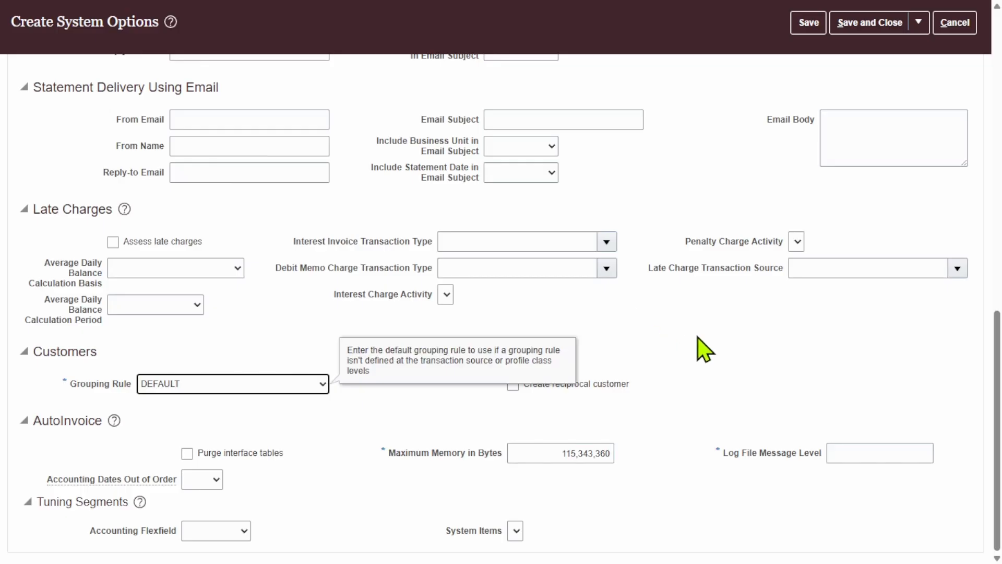
pyautogui.click(866, 453)
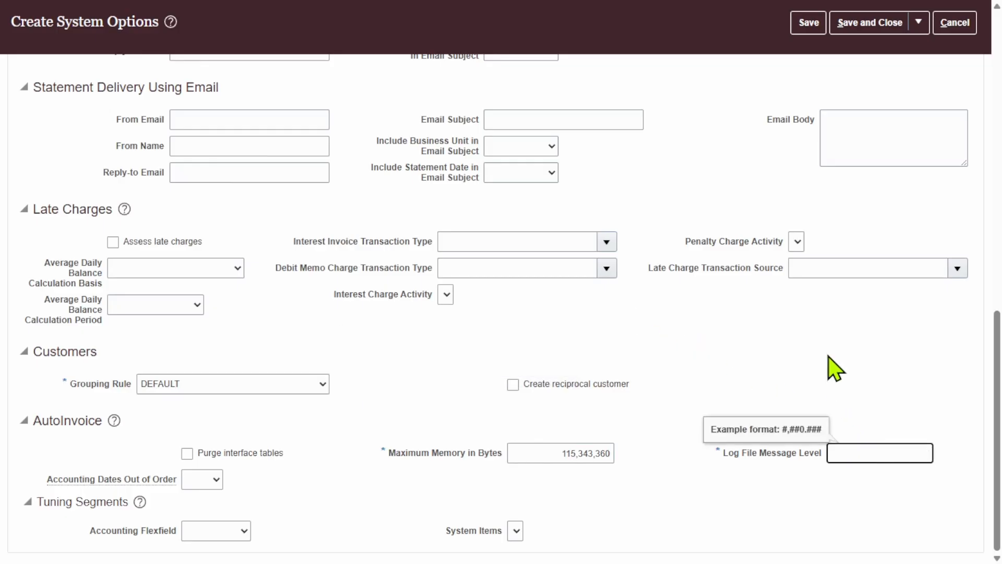
pyautogui.click(725, 334)
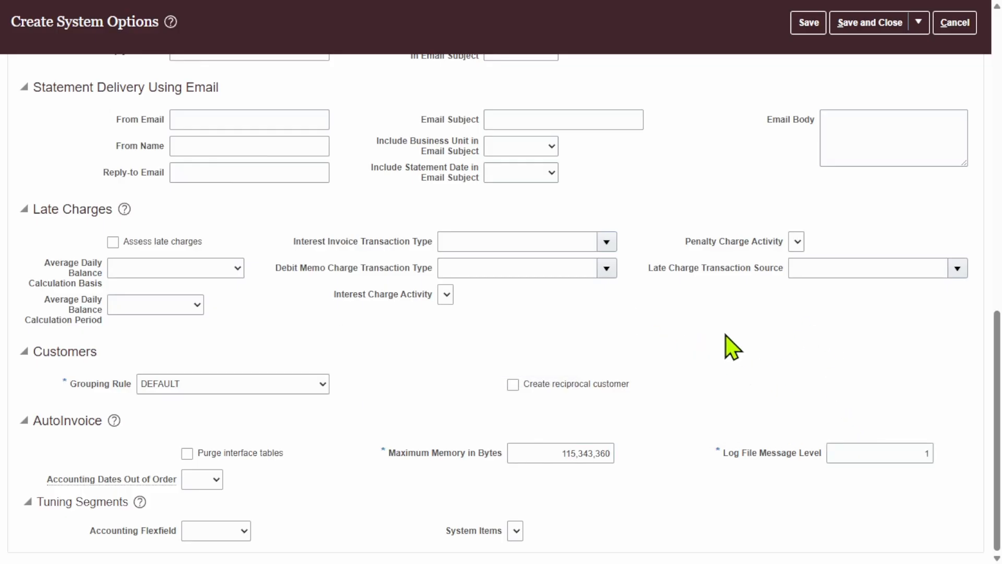
# Set the chargeback due date in the cash processing options to Open invoice due date.
pyautogui.scroll(15, 662, 357)
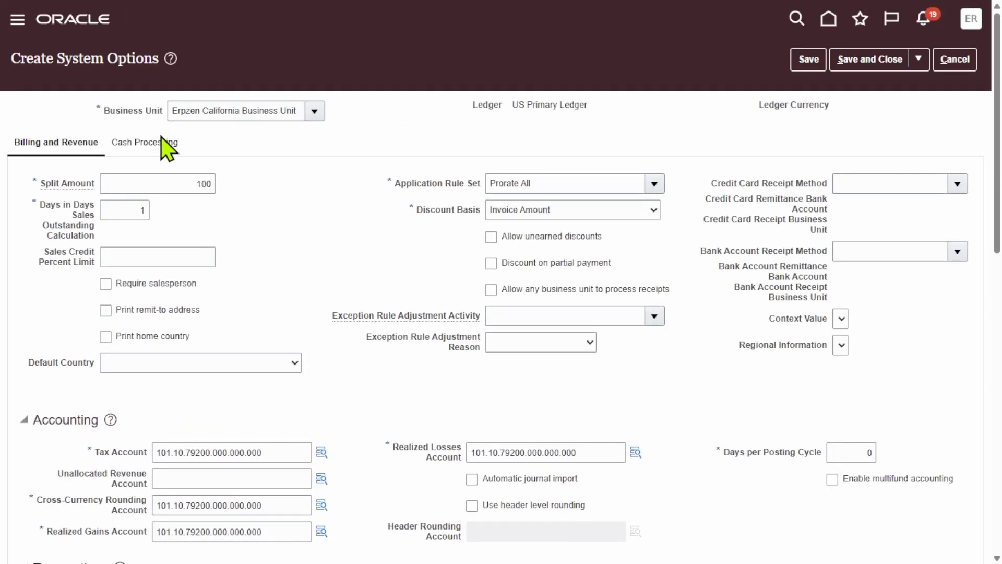
pyautogui.click(166, 144)
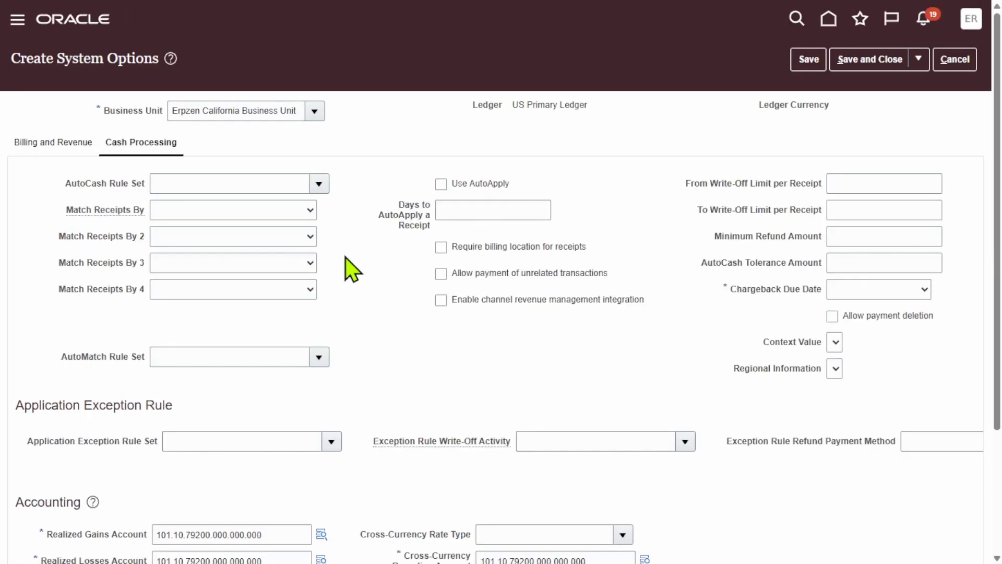
pyautogui.scroll(-3, 512, 313)
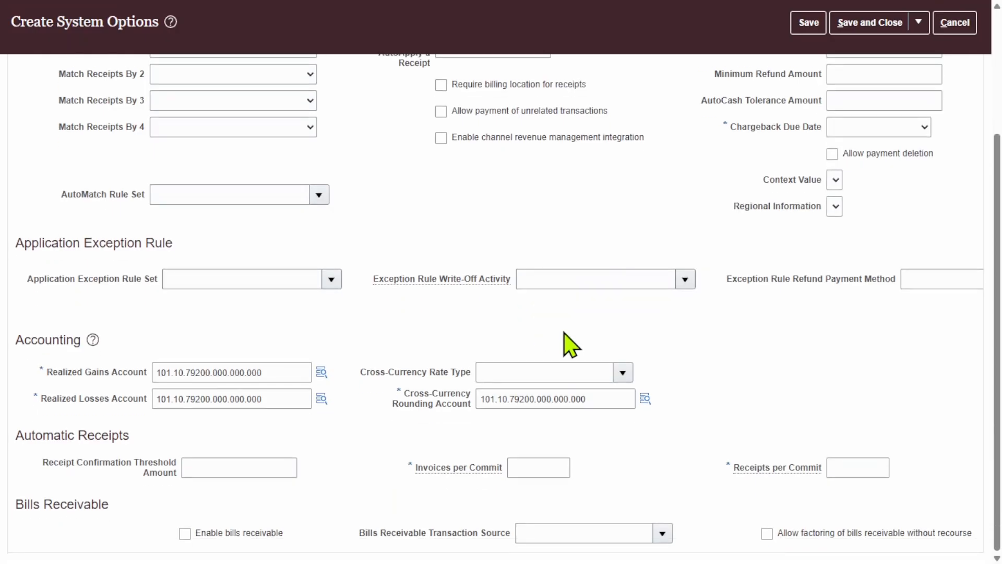
pyautogui.scroll(3, 324, 241)
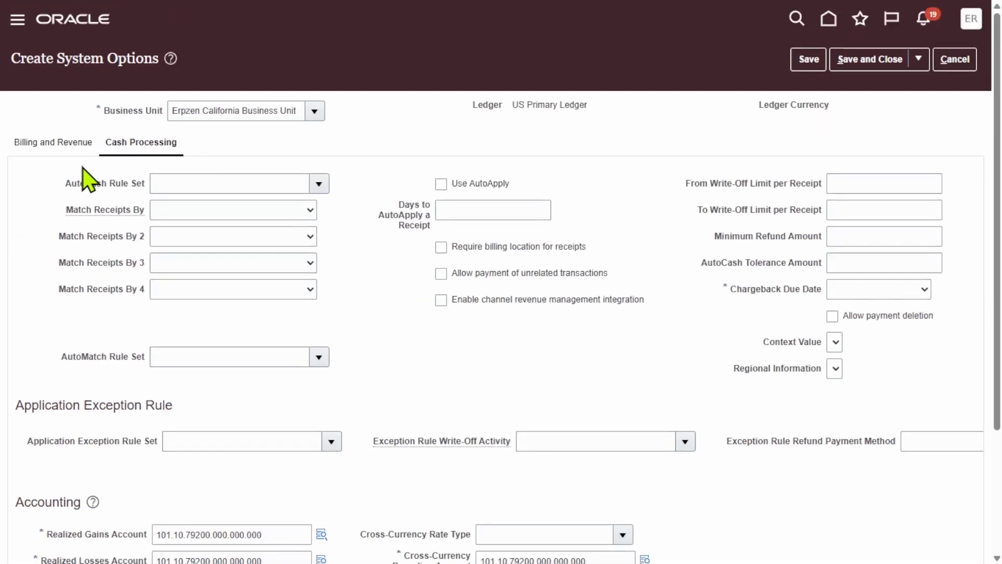
pyautogui.click(45, 147)
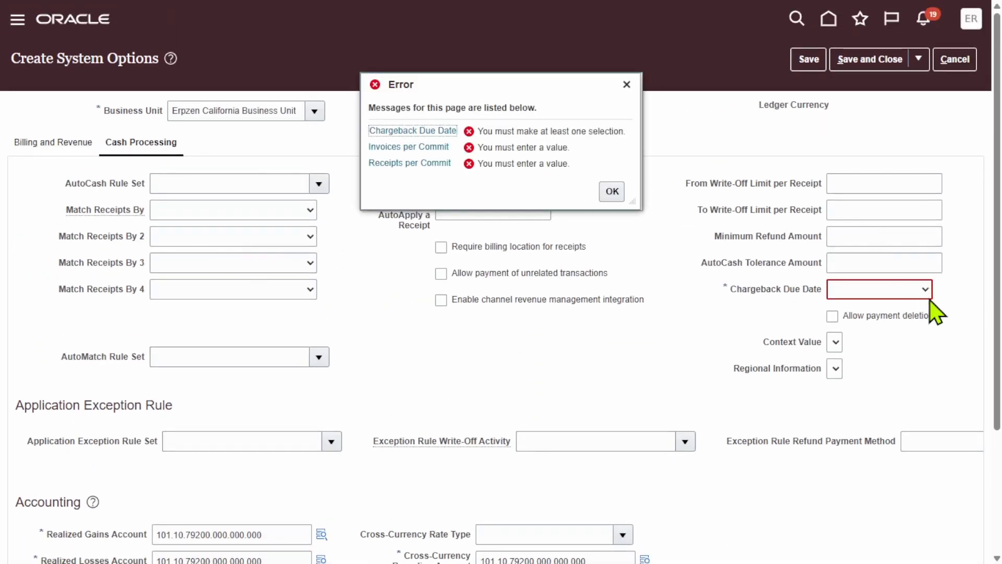
pyautogui.click(894, 288)
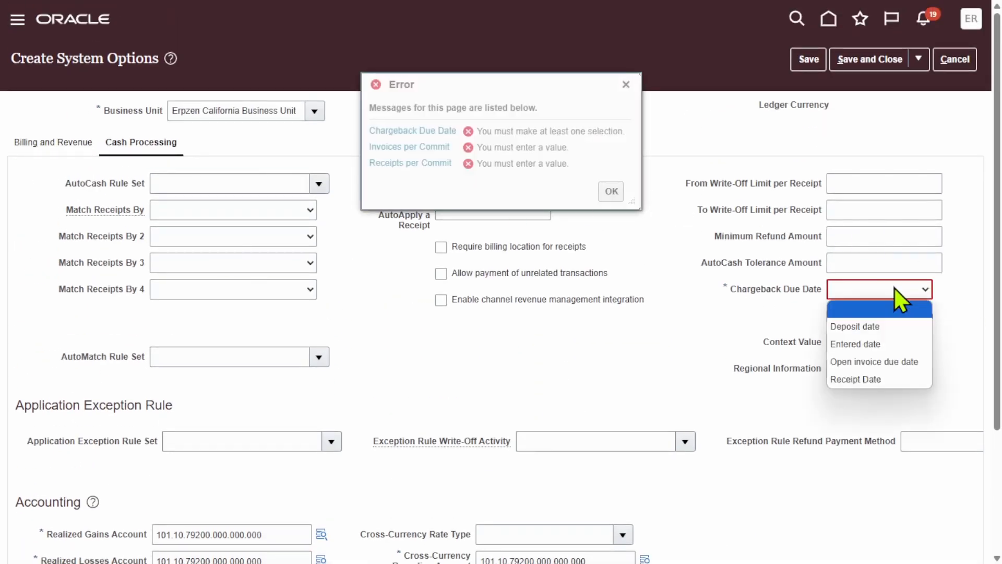
pyautogui.click(888, 364)
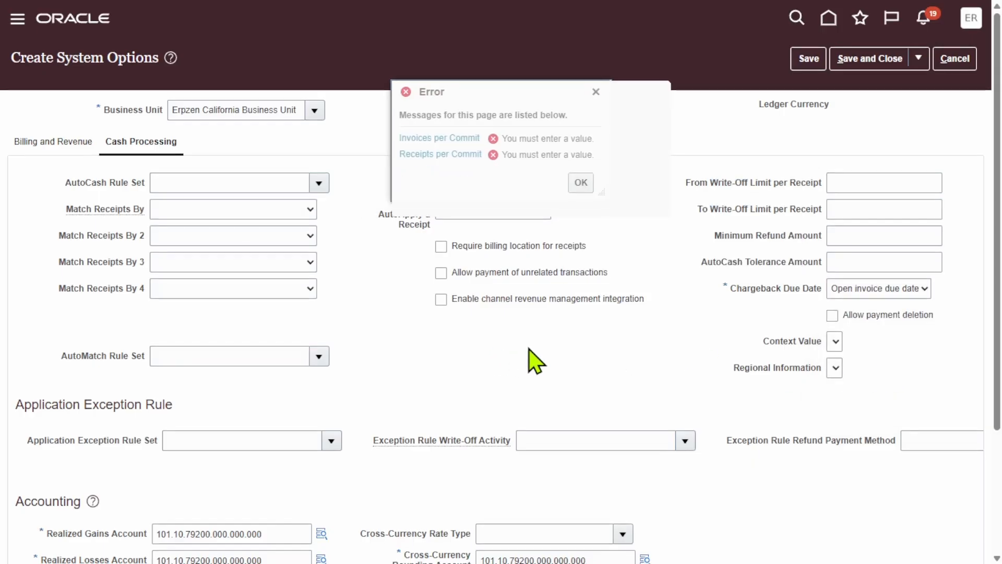
# Set both invoices per commit and receipts per commit to 1 for automatic receipts.
pyautogui.scroll(-3, 532, 358)
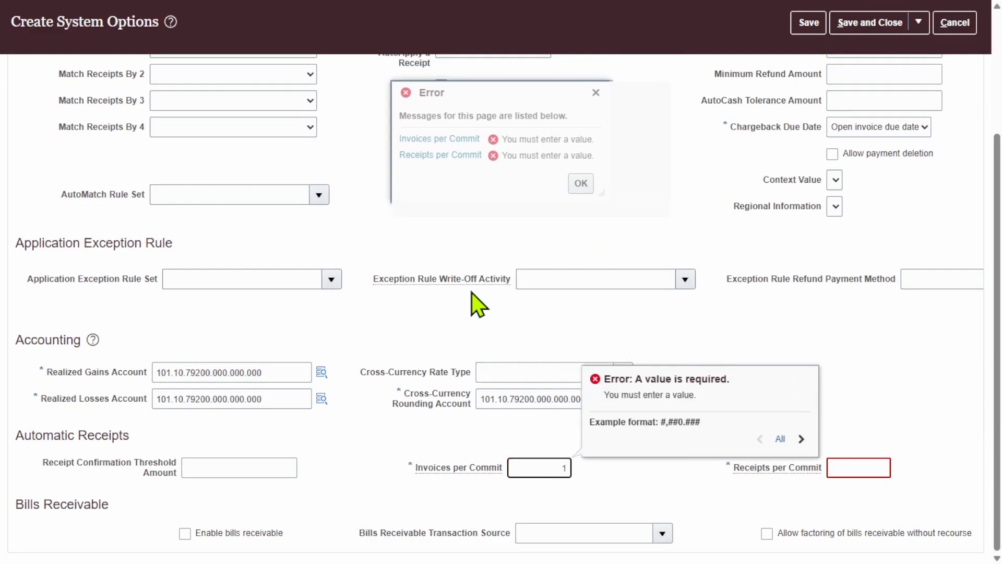
pyautogui.click(863, 462)
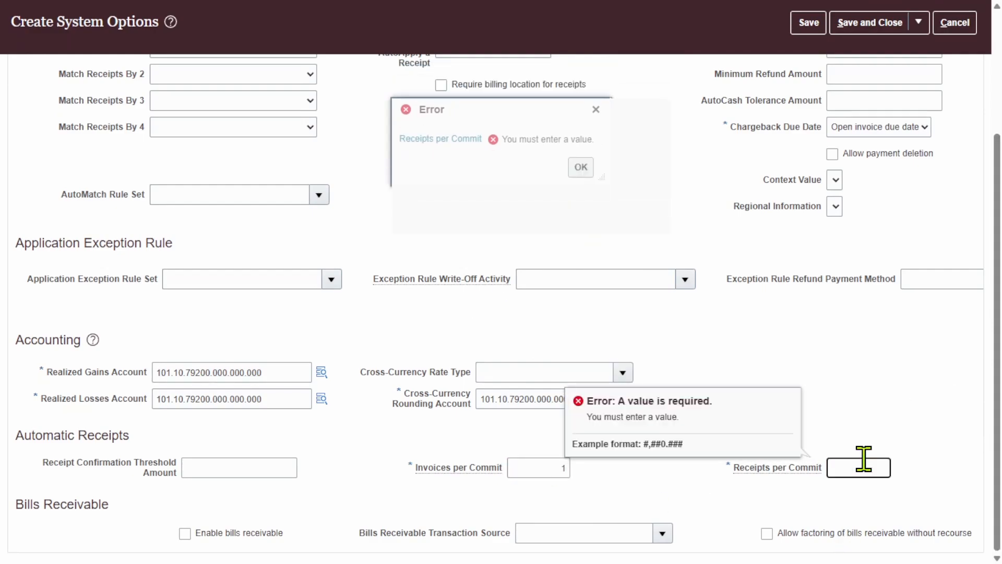
pyautogui.click(871, 334)
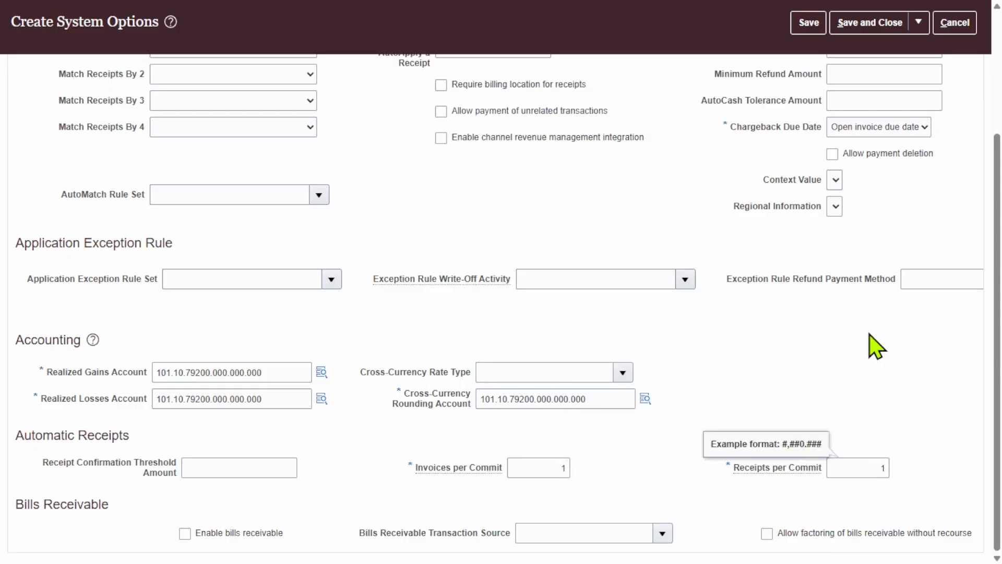
# Save and close the new system options, and finish the Manage Receivables System Options task.
pyautogui.scroll(1, 752, 330)
pyautogui.scroll(2, 752, 330)
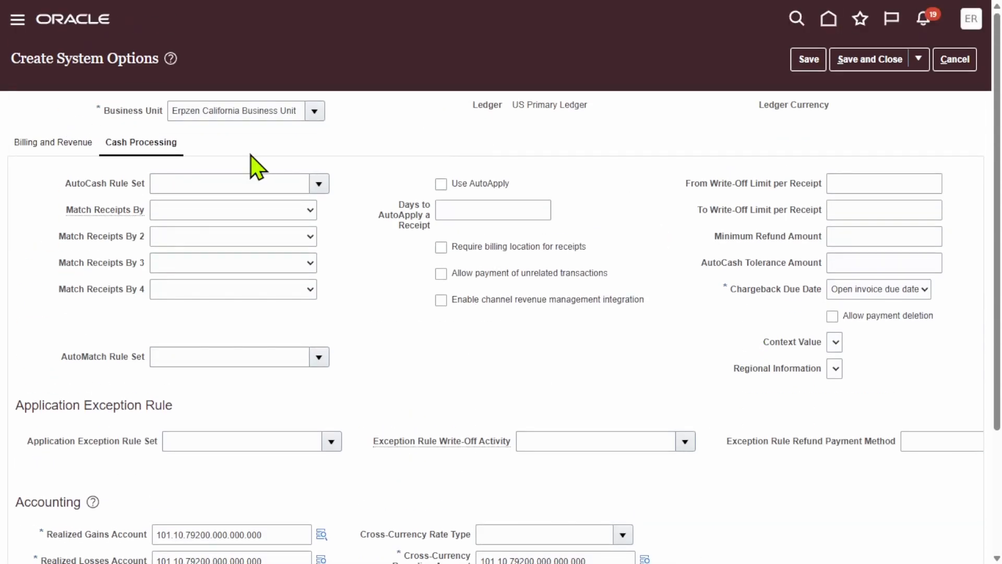
pyautogui.scroll(-3, 818, 55)
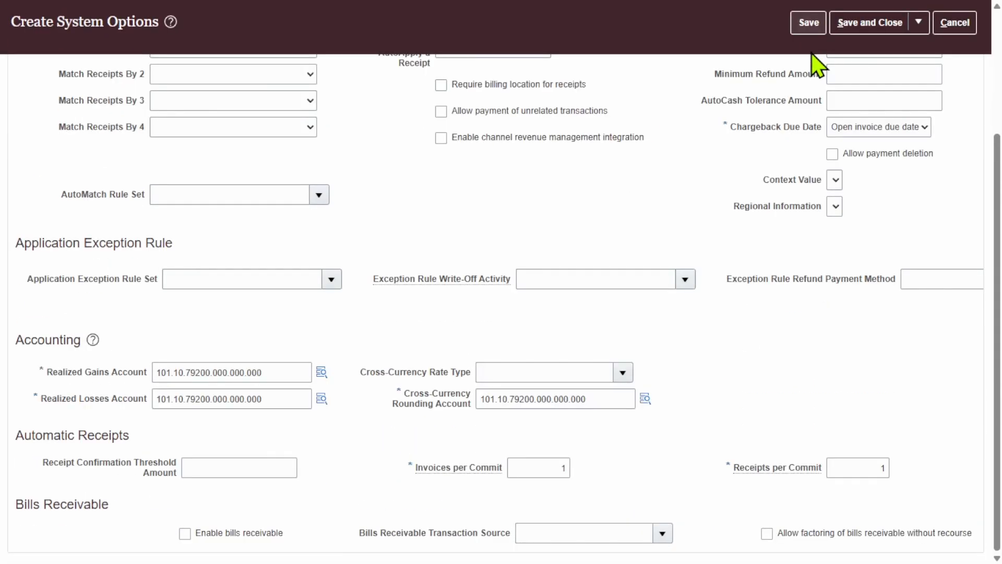
pyautogui.click(812, 21)
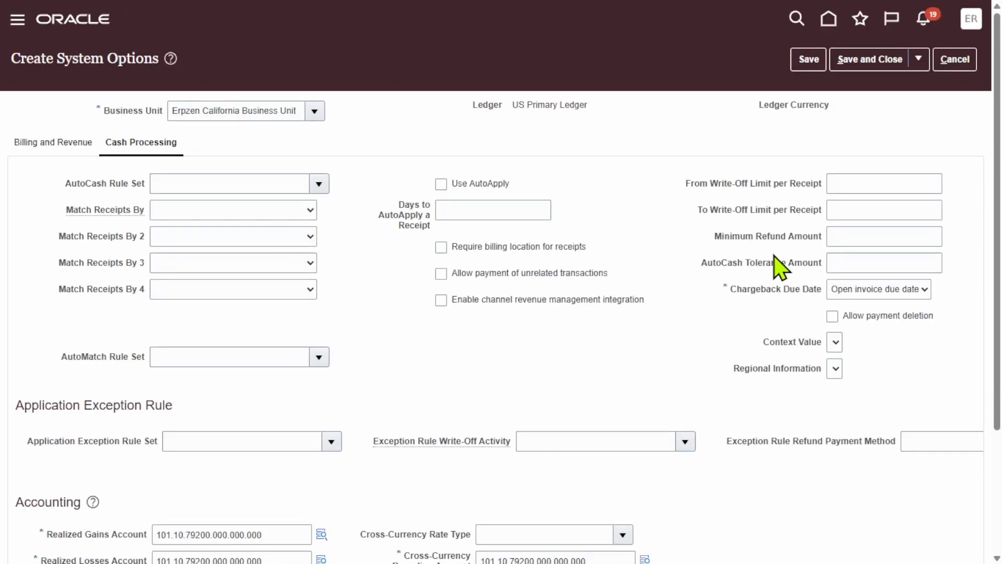
pyautogui.click(880, 58)
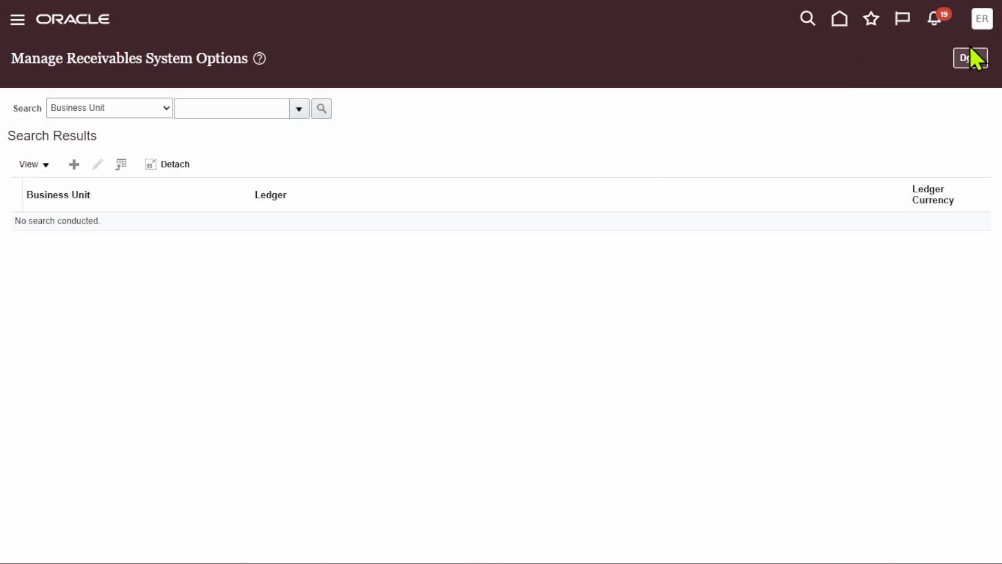
pyautogui.click(970, 58)
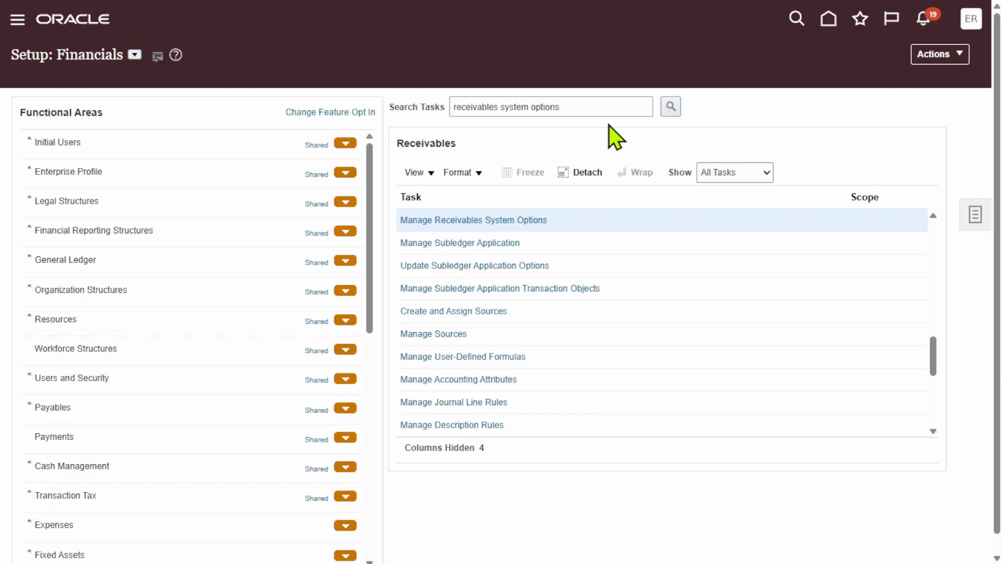
# Search the setup tasks for transaction types and open the Manage Transaction Types task under Customer Billing.
pyautogui.tripleClick(586, 107)
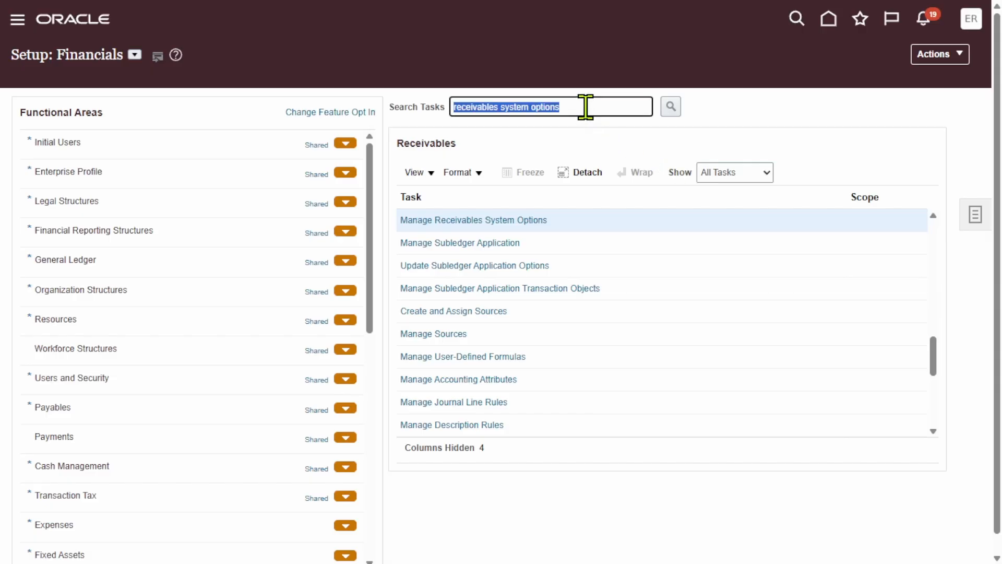
pyautogui.press('BackSpace')
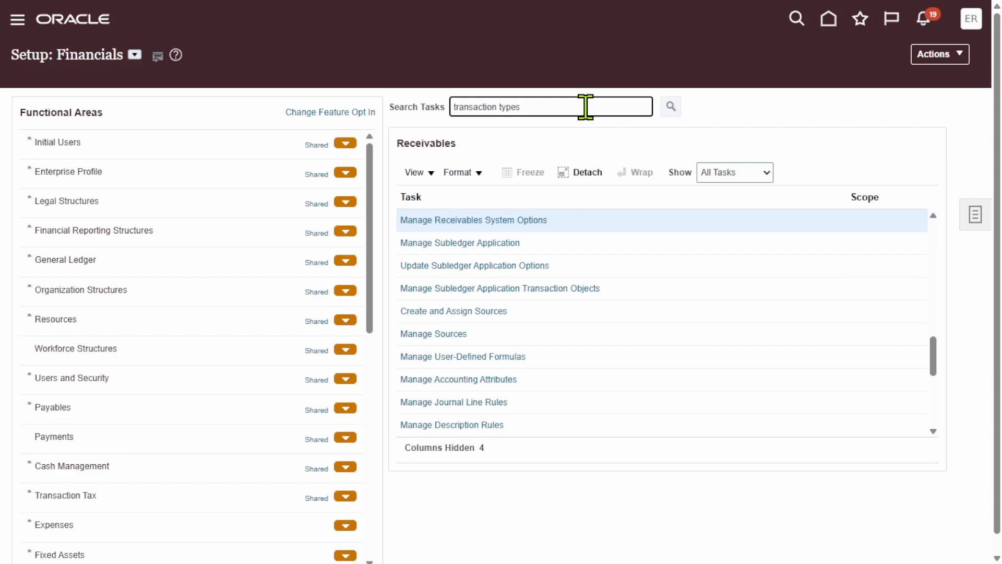
pyautogui.press('Return')
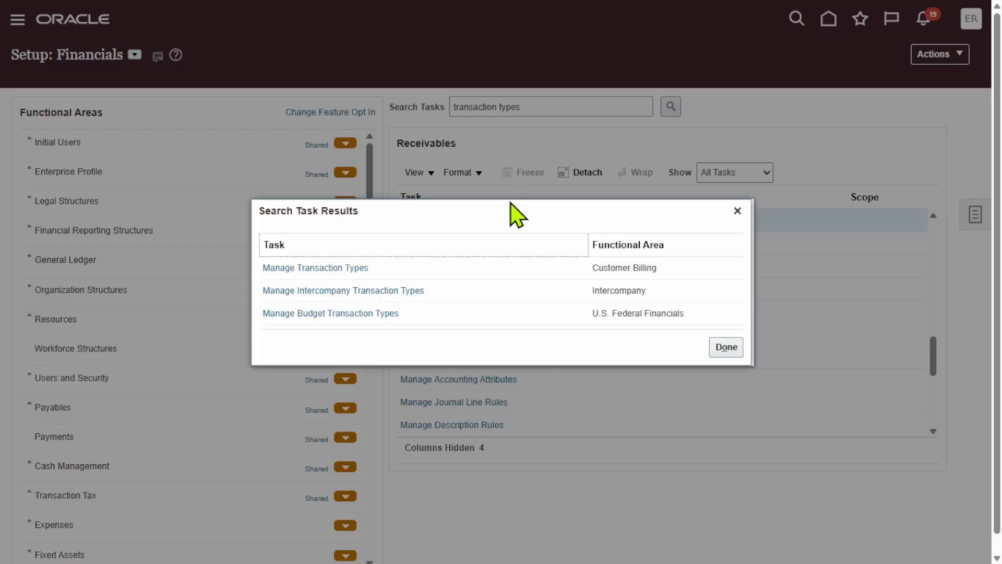
pyautogui.click(325, 267)
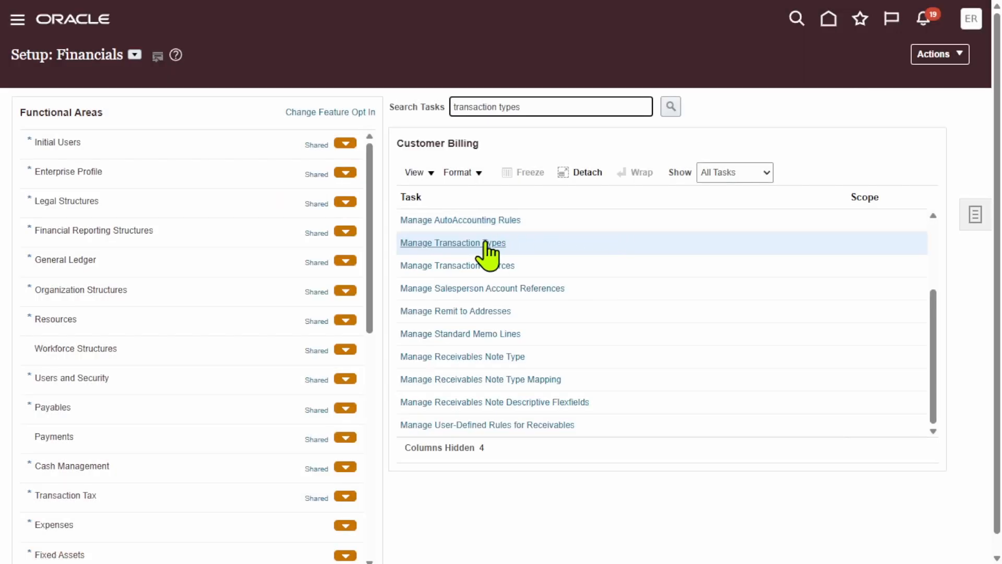
pyautogui.click(481, 242)
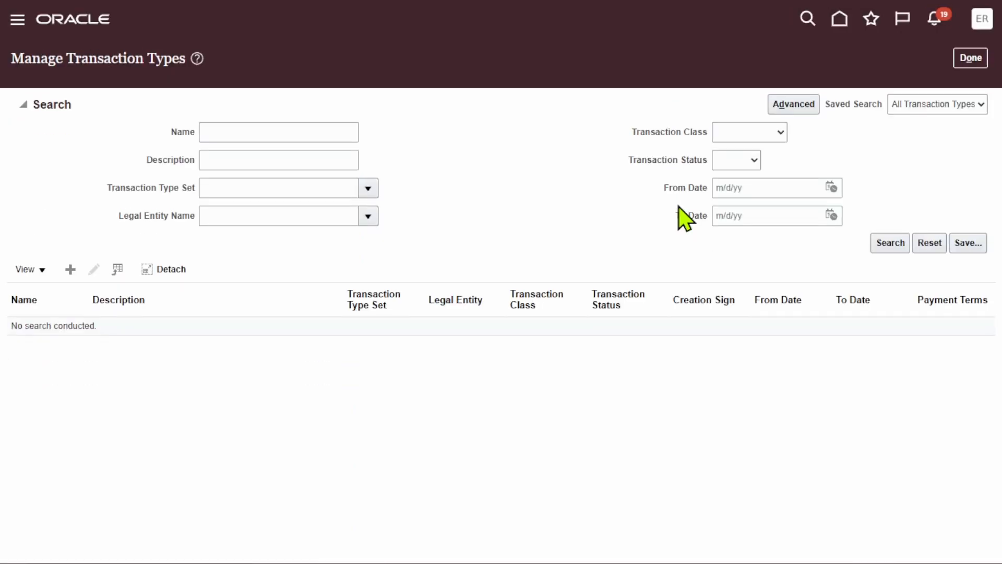
# Start a new transaction type with the Common Set as its transaction type set and Generate Bill set to Yes.
pyautogui.click(70, 270)
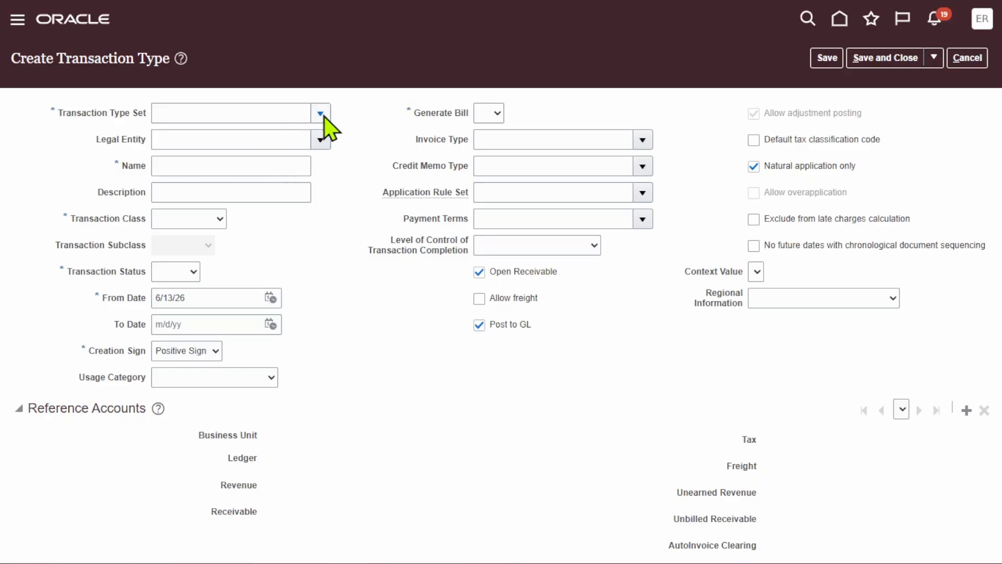
pyautogui.click(322, 113)
pyautogui.click(175, 369)
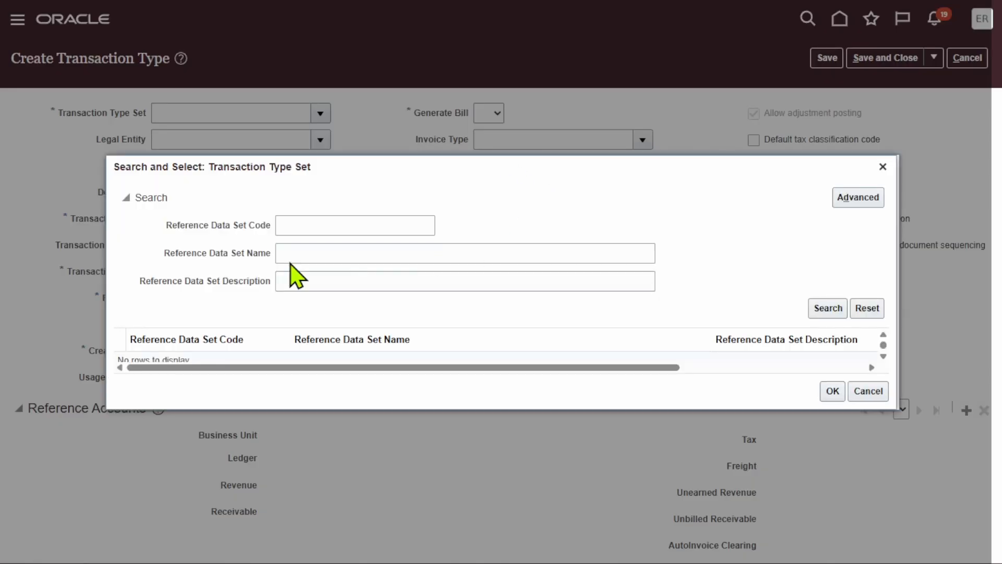
pyautogui.click(319, 225)
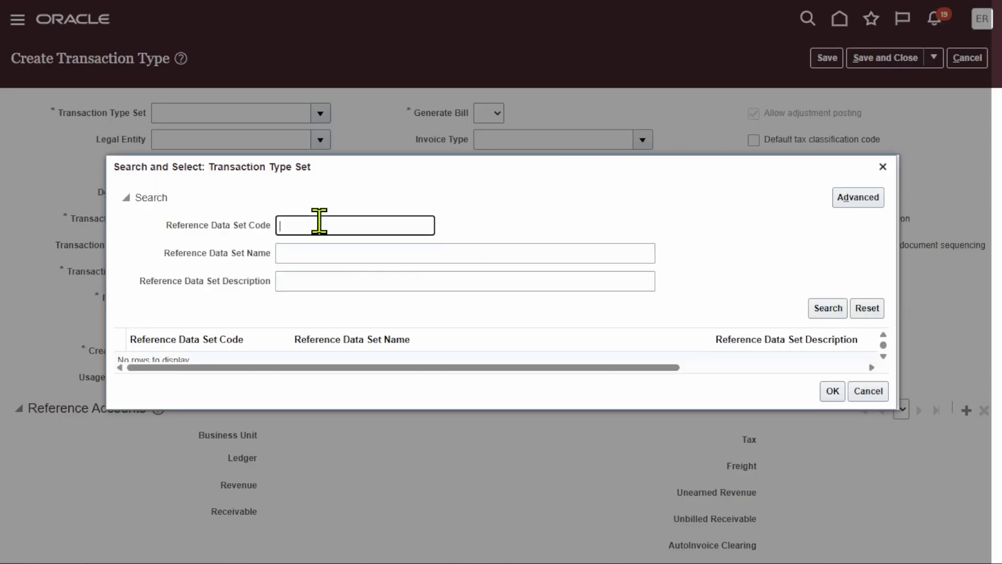
pyautogui.write('common')
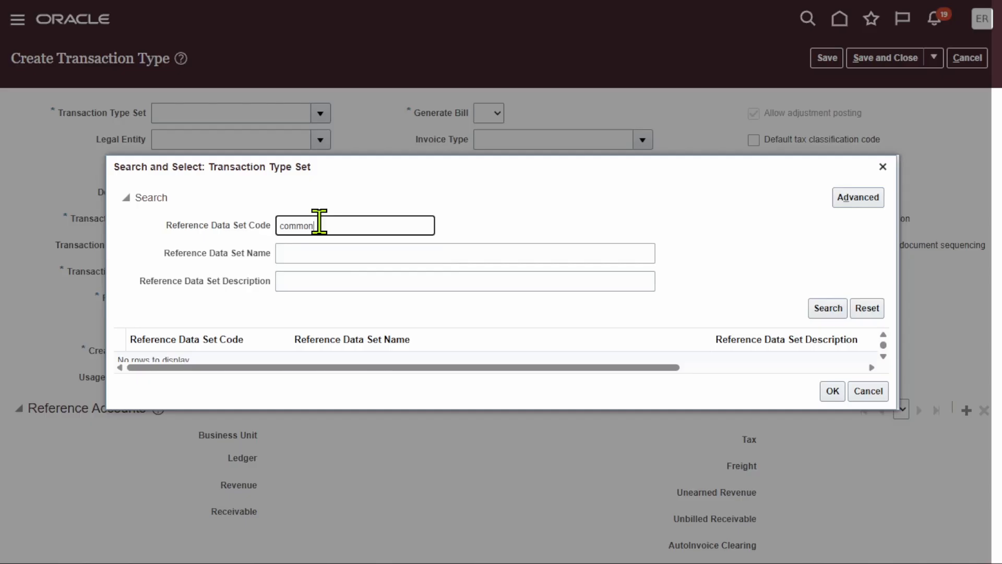
pyautogui.click(839, 305)
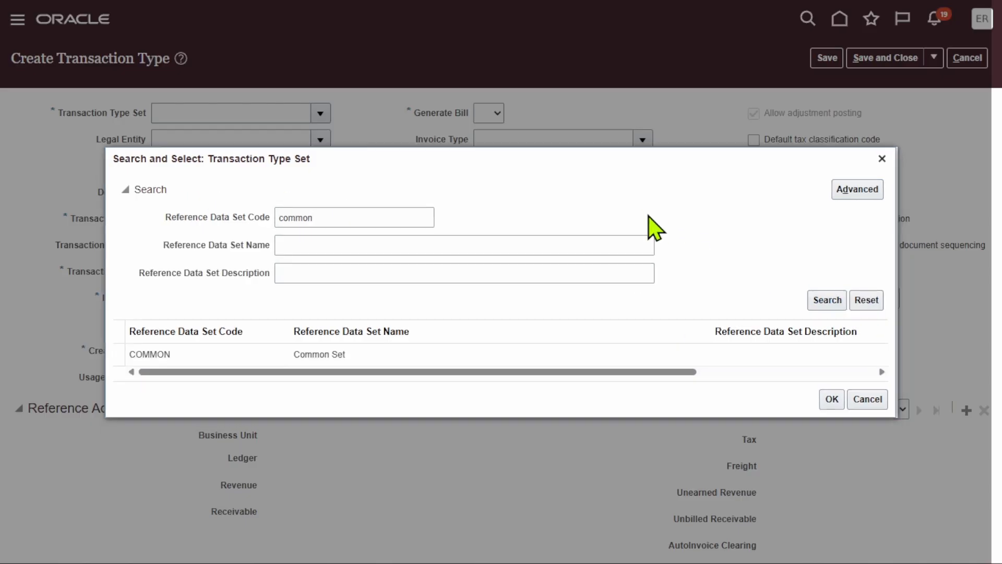
pyautogui.click(342, 353)
pyautogui.click(830, 400)
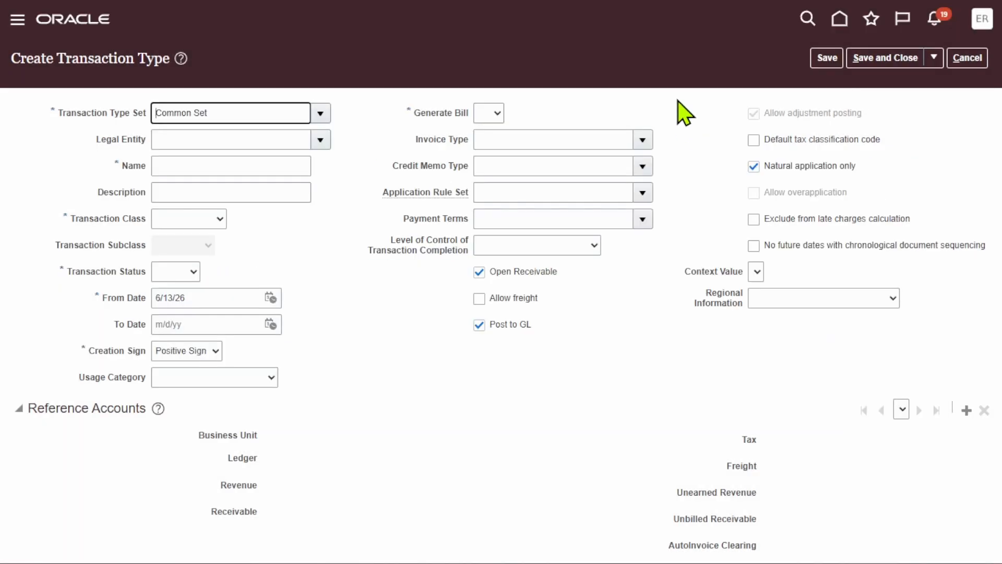
pyautogui.click(490, 112)
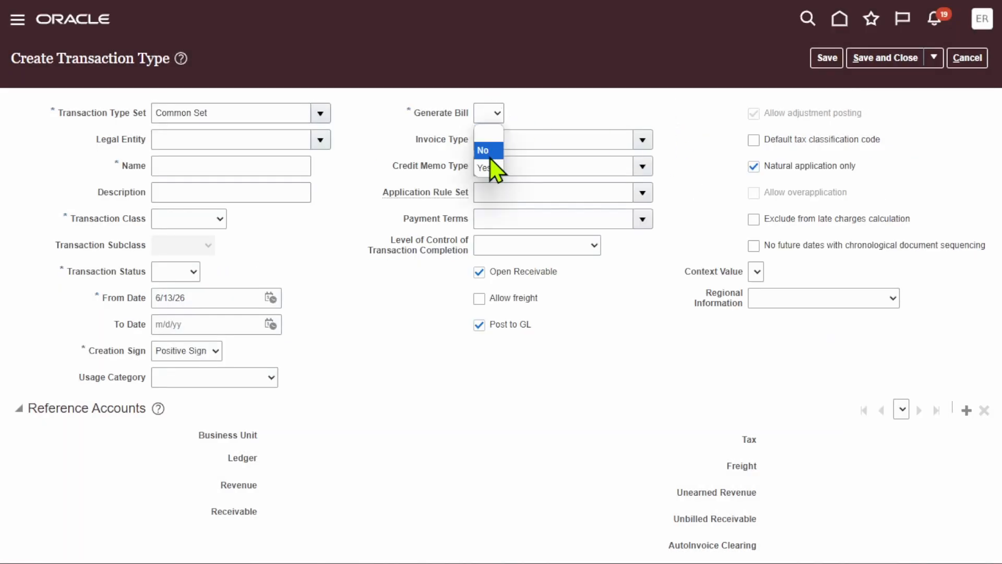
pyautogui.click(494, 166)
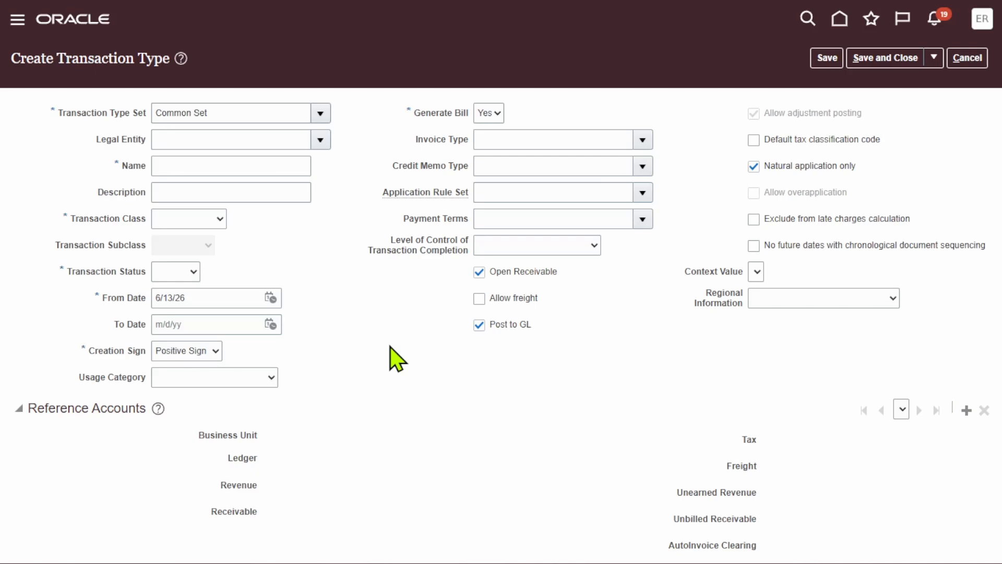
# Switch to Excel and bring up its open workbooks.
pyautogui.press('super+d')
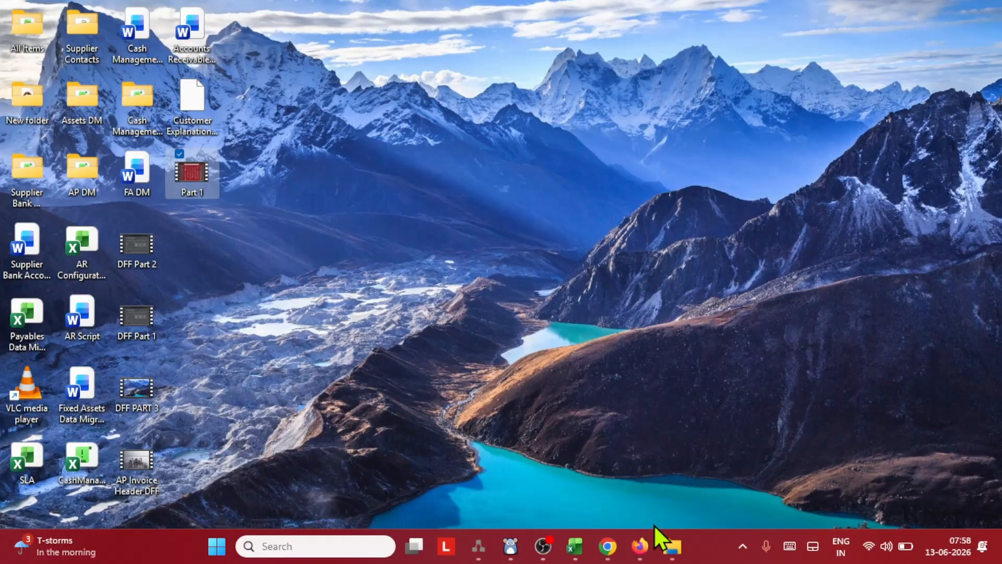
pyautogui.click(575, 546)
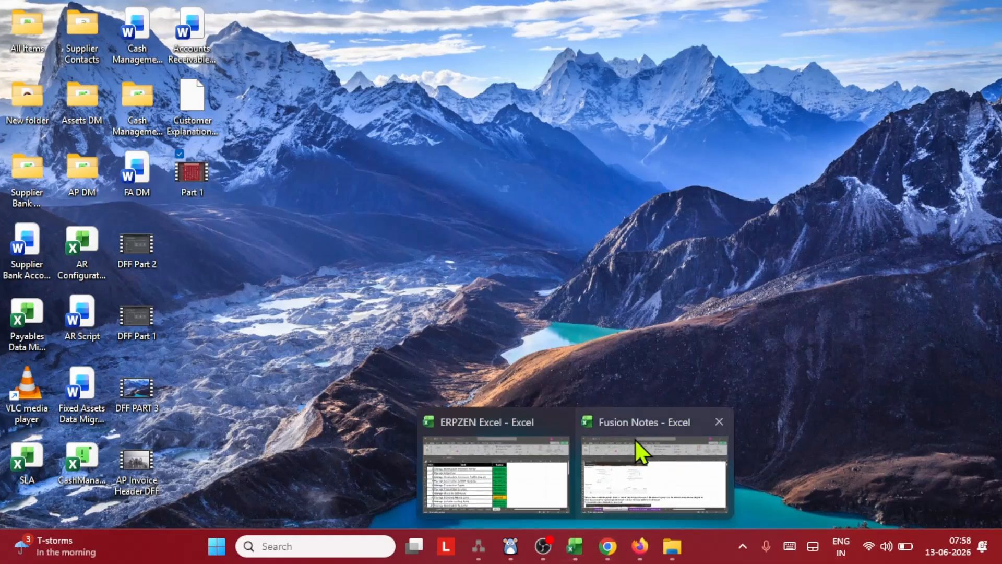
# Close the Fusion Notes workbook and switch to the ERPZEN Excel workbook.
pyautogui.click(716, 415)
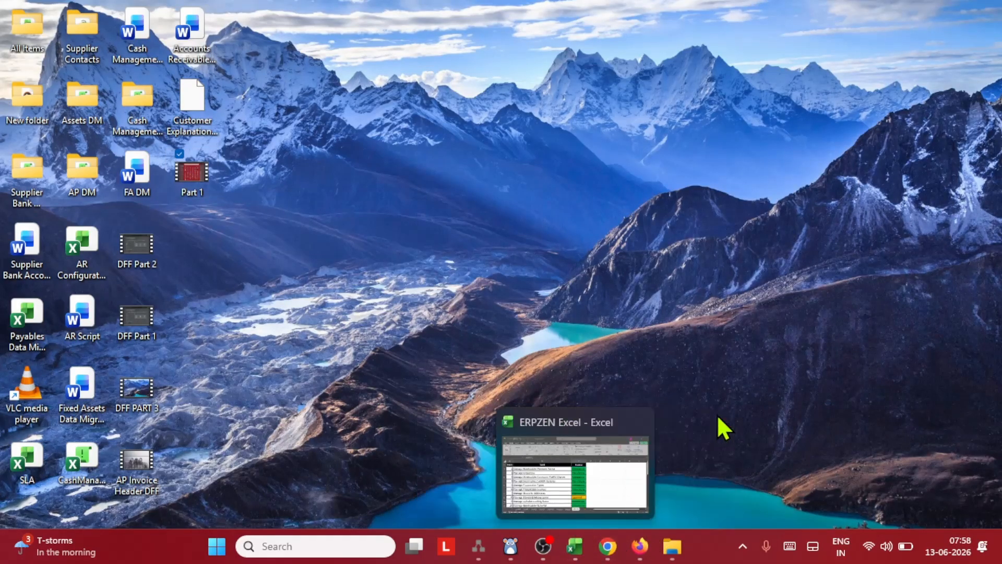
pyautogui.click(607, 458)
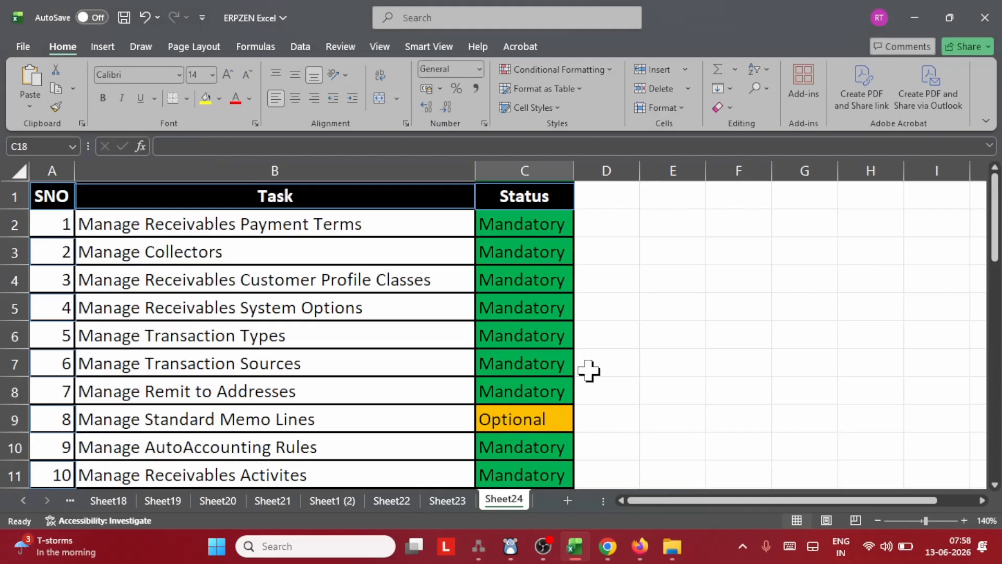
# Enter Receivables in cell B39, below the end of the task list on Sheet24.
pyautogui.scroll(-11, 588, 369)
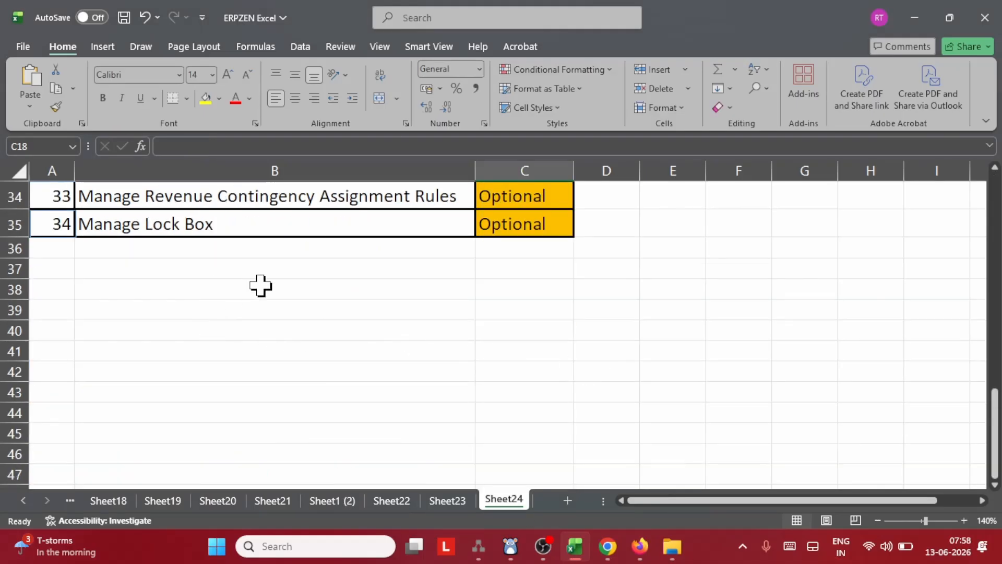
pyautogui.click(235, 308)
pyautogui.write('Re')
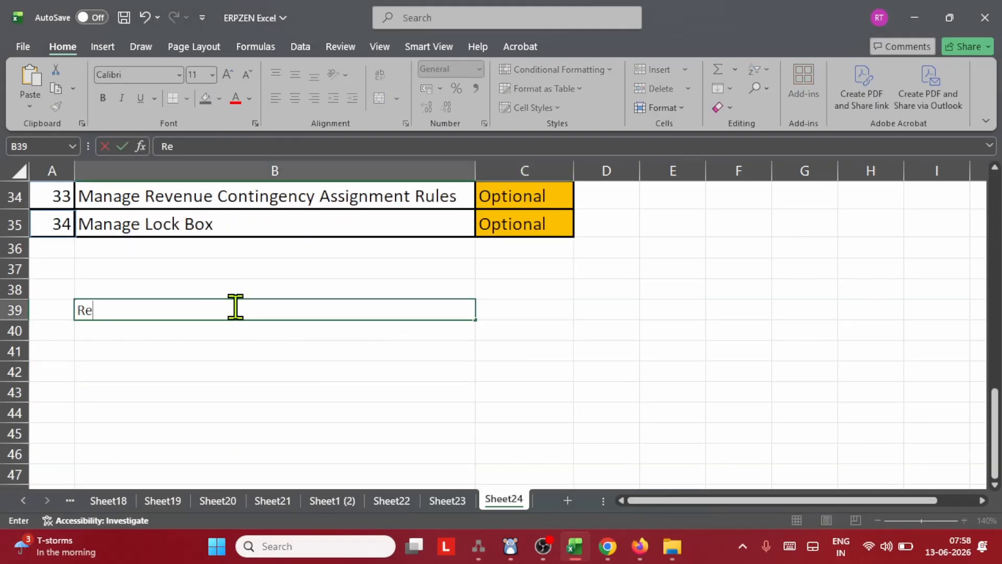
pyautogui.write('ceivables')
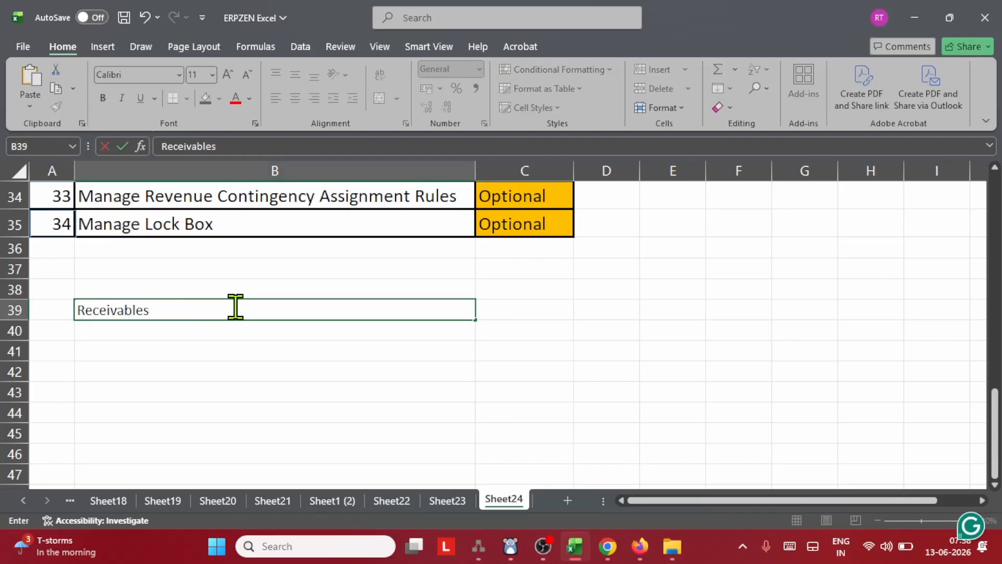
pyautogui.press('Tab')
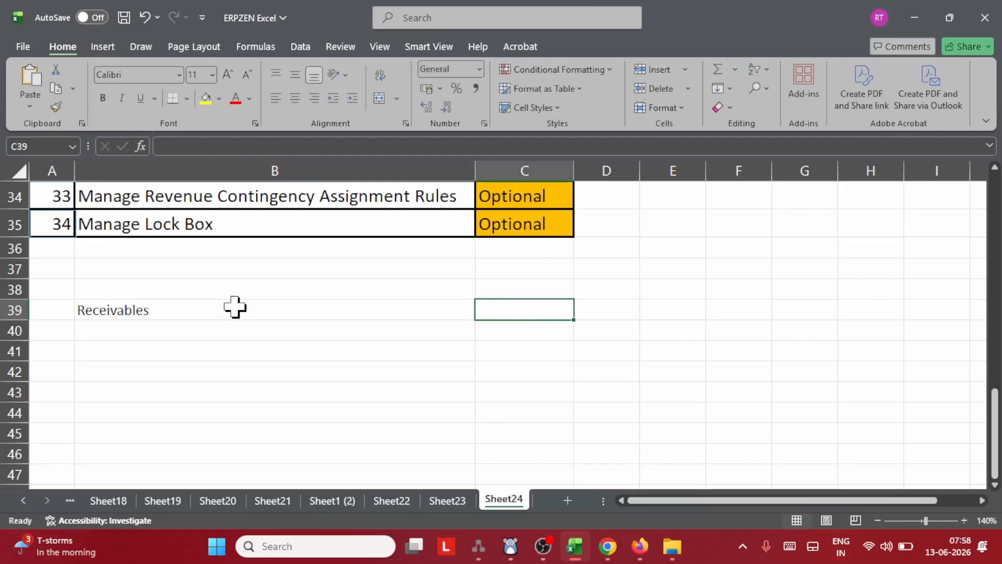
# Copy the Receivables entry from cell B39 into cell E2 beside the task table.
pyautogui.click(129, 313)
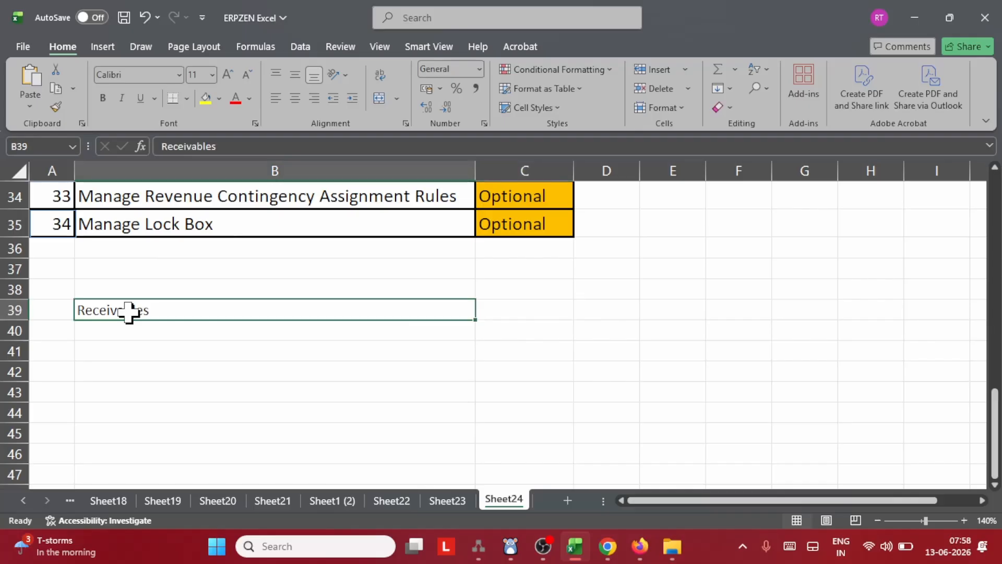
pyautogui.hotkey('ctrl', 'c')
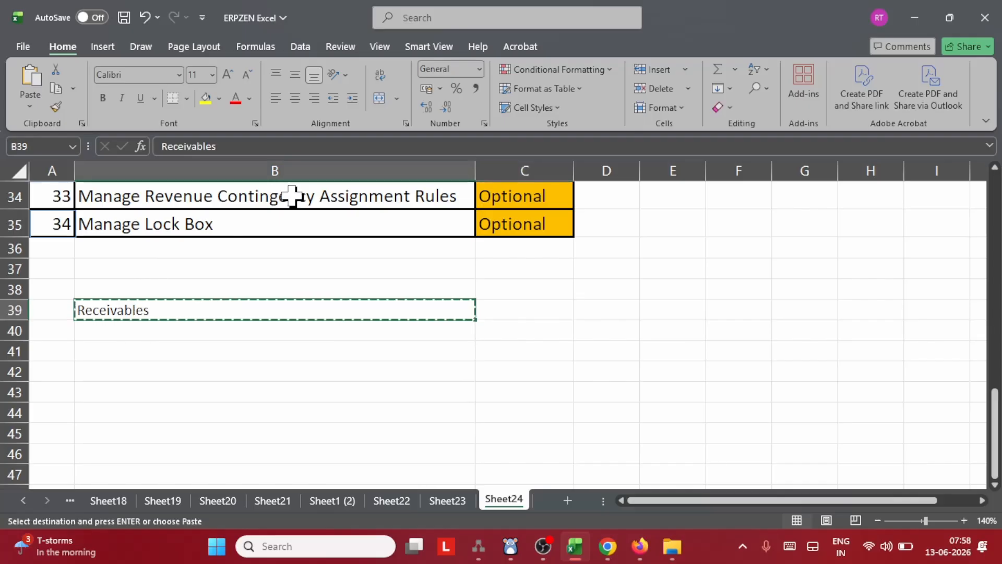
pyautogui.scroll(10, 657, 268)
pyautogui.scroll(1, 751, 386)
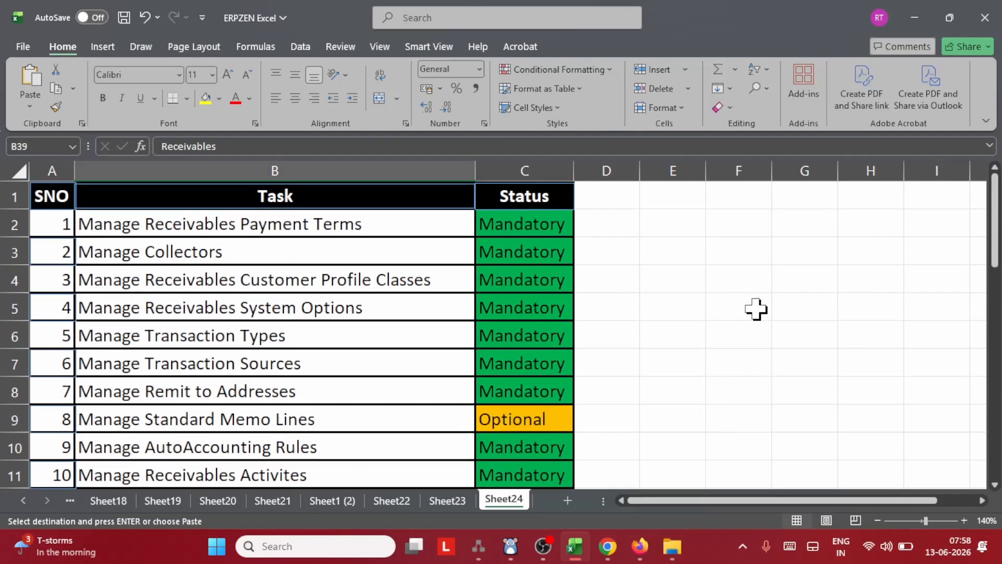
pyautogui.click(686, 232)
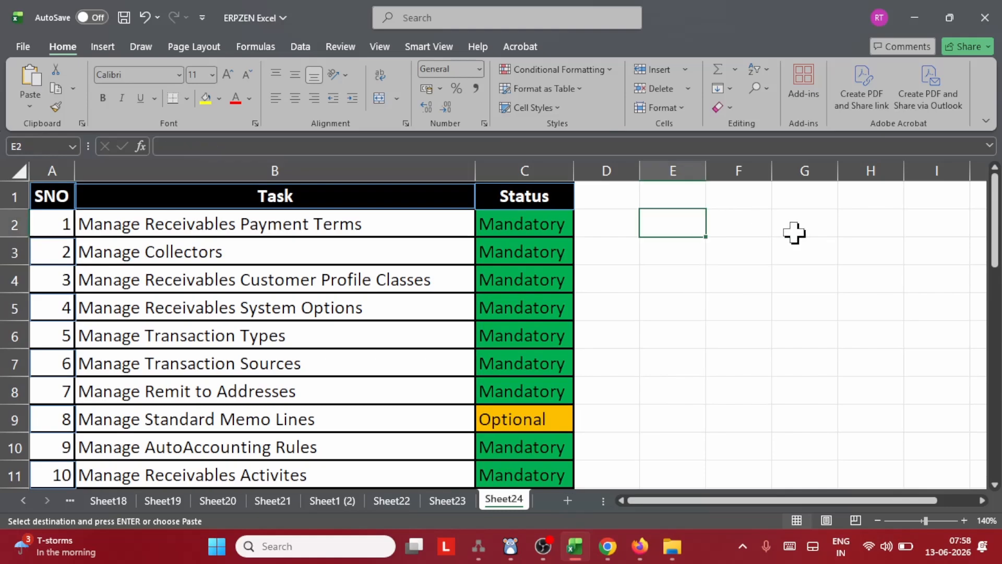
pyautogui.press('Return')
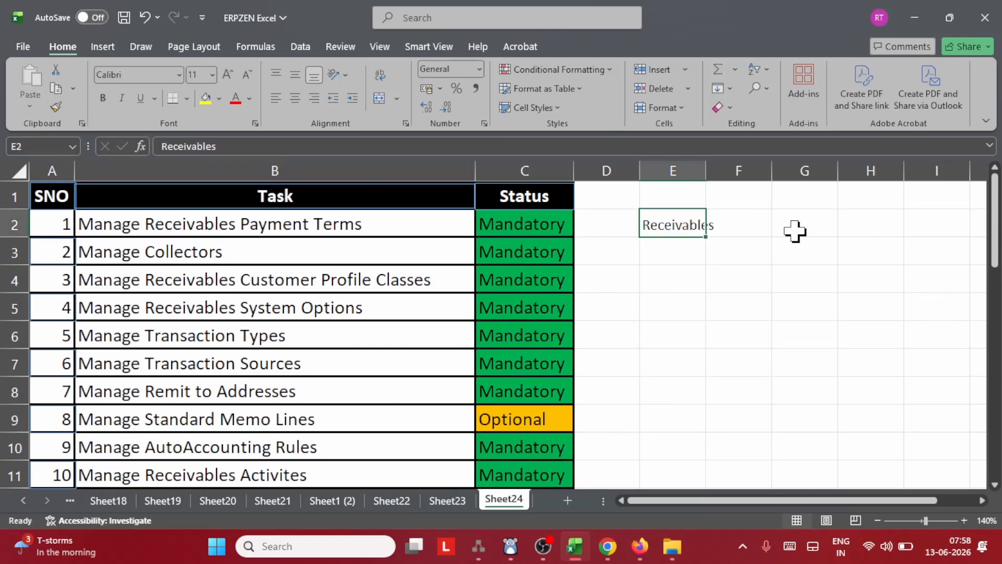
# Enter Debit in cell F2 next to the Receivables label.
pyautogui.click(750, 219)
pyautogui.write('Del')
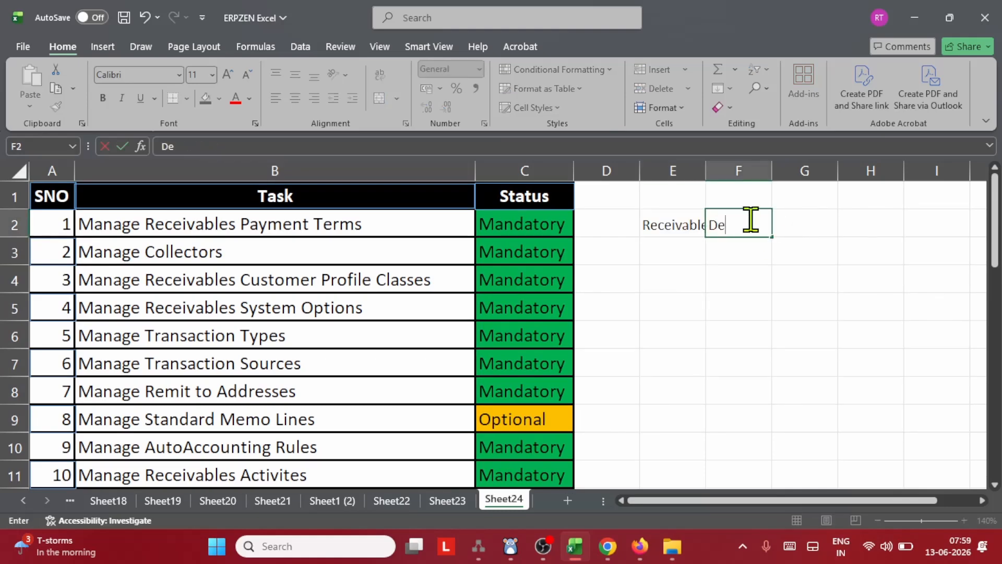
pyautogui.press('BackSpace')
pyautogui.write('bit')
pyautogui.press('Return')
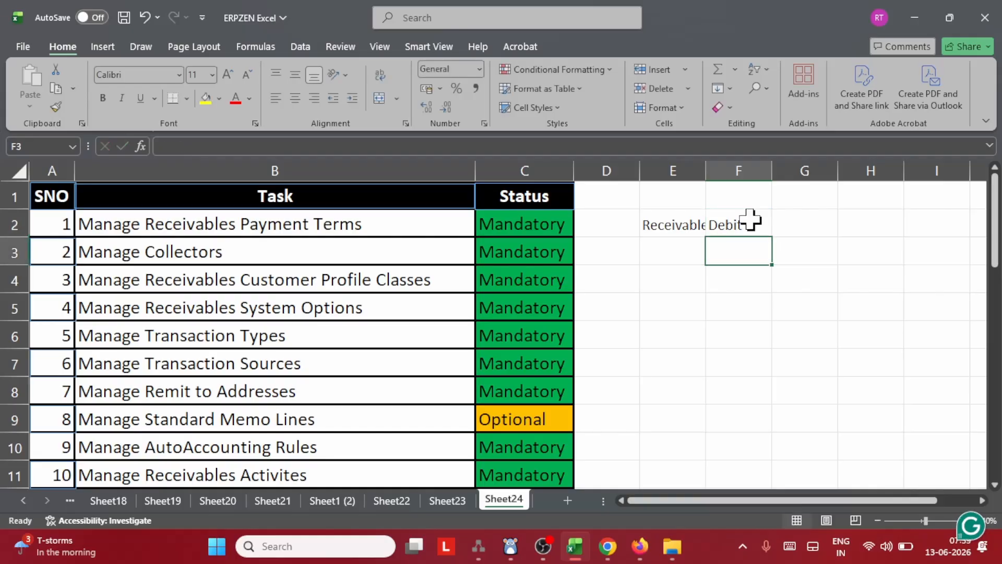
# Add the second accounting line with Revenue in cell E3 and Credit in cell F3.
pyautogui.press('Left')
pyautogui.write('Rev')
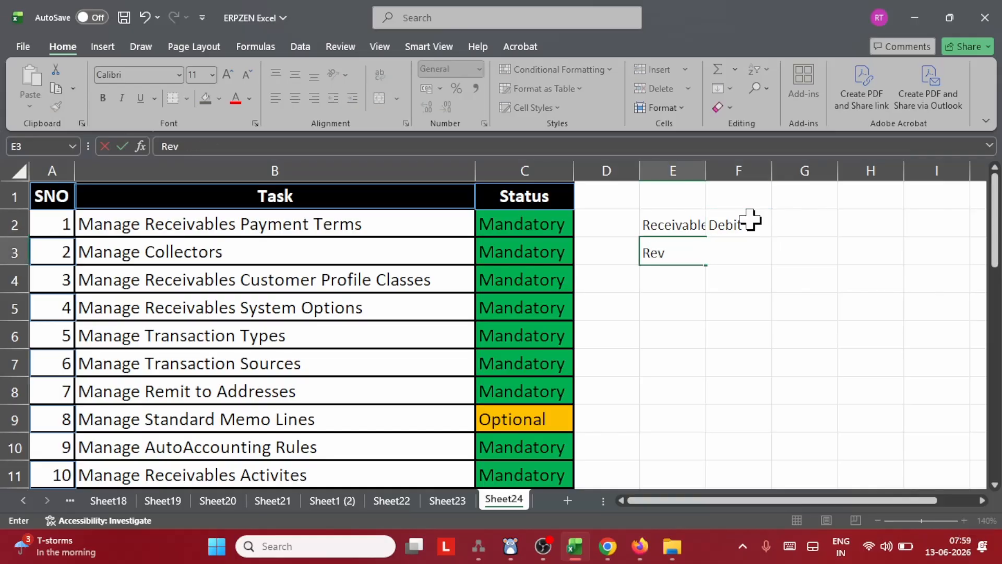
pyautogui.write('enue')
pyautogui.press('Tab')
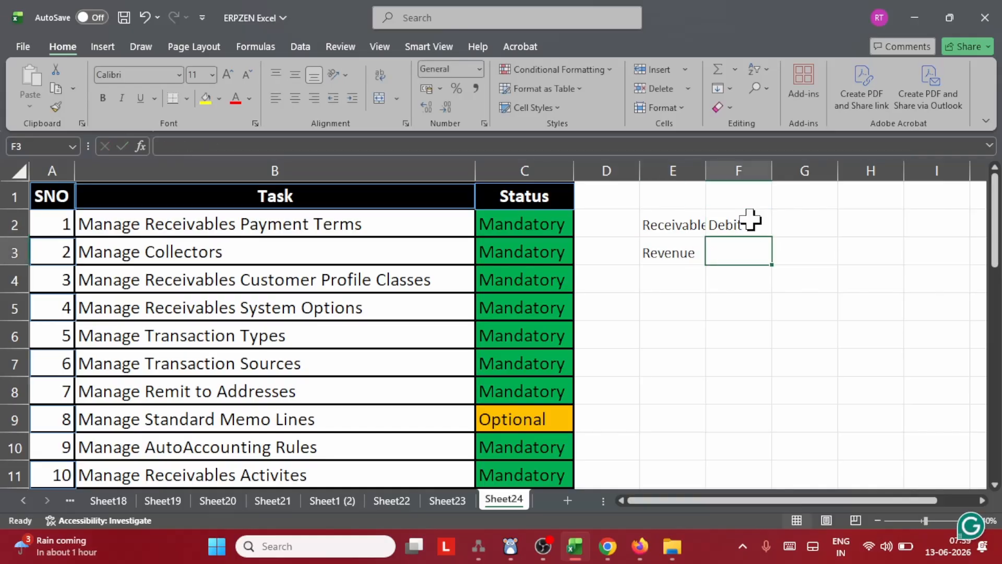
pyautogui.write('Credit')
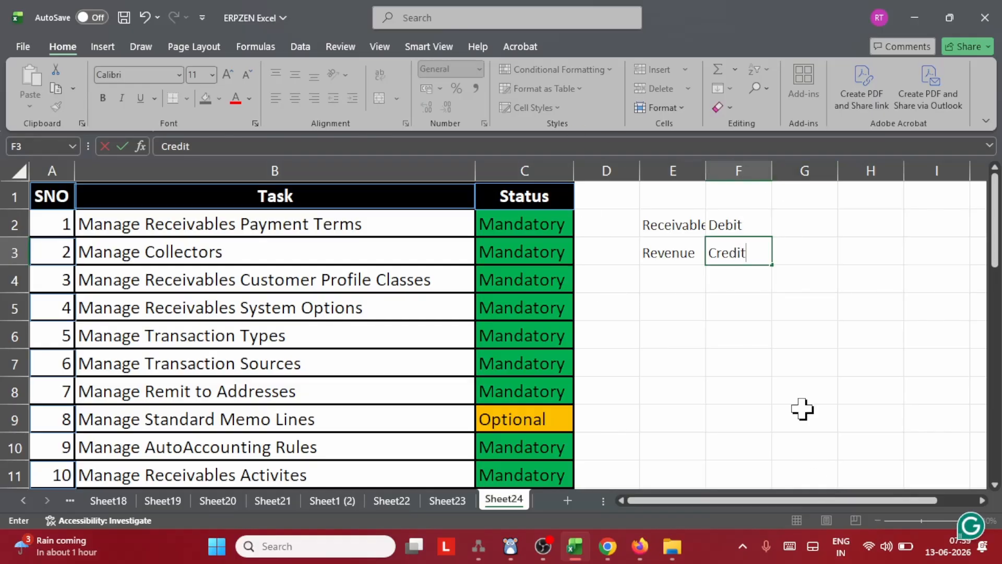
pyautogui.click(780, 391)
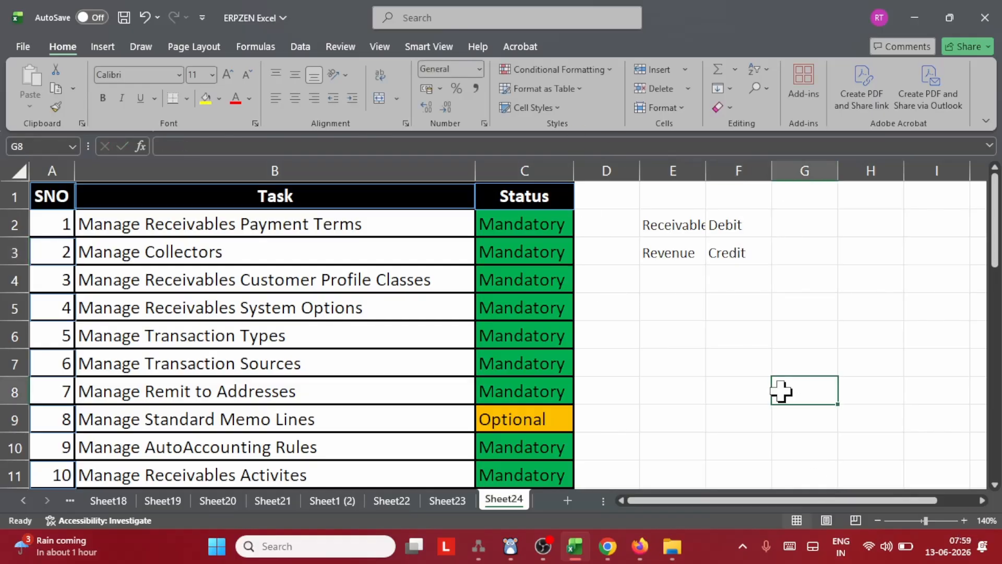
# Autofit all column widths on the sheet to their contents.
pyautogui.click(14, 165)
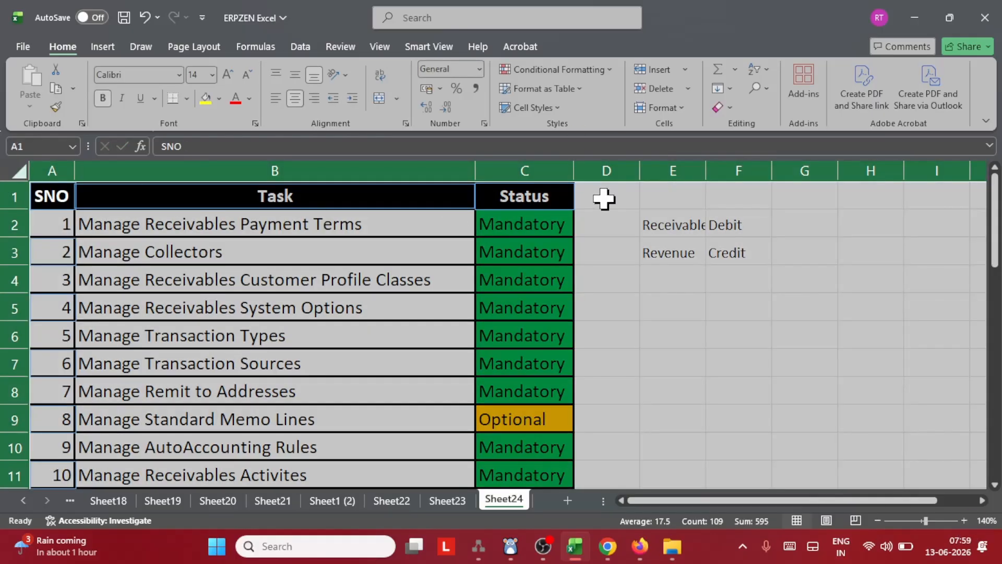
pyautogui.doubleClick(706, 166)
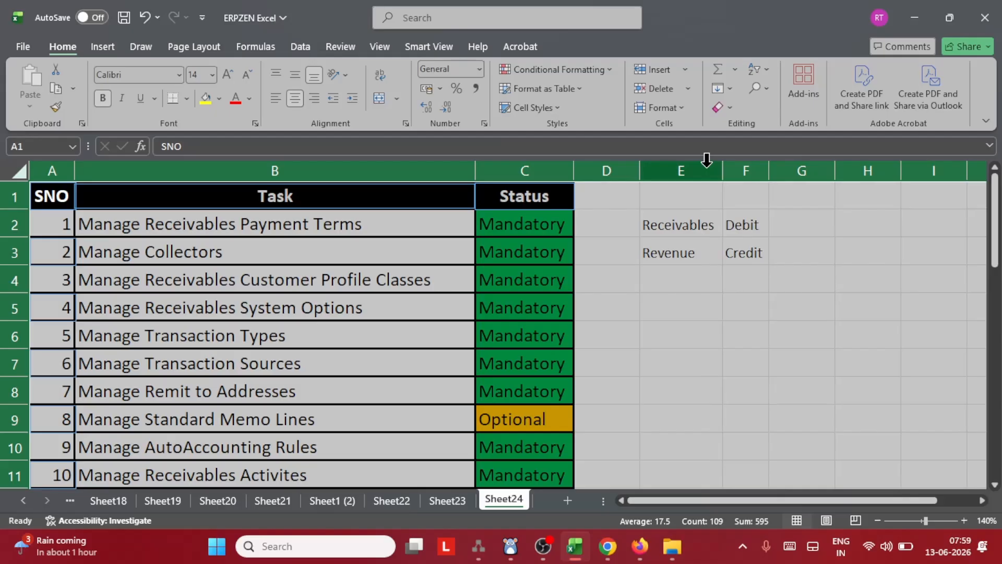
pyautogui.click(846, 314)
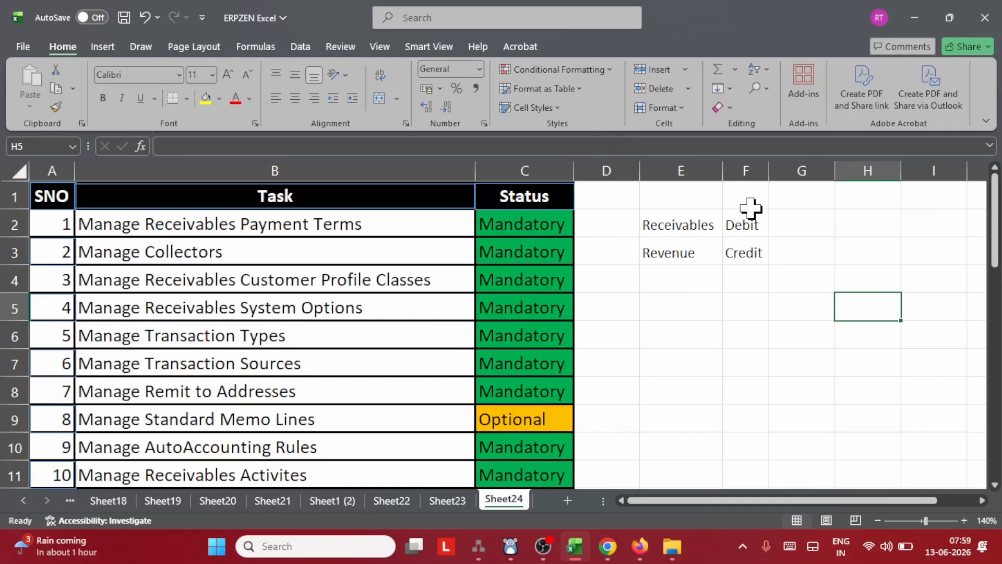
# Enter the account names Sundry Debtors in cell G2 and Sales in cell G3.
pyautogui.click(782, 226)
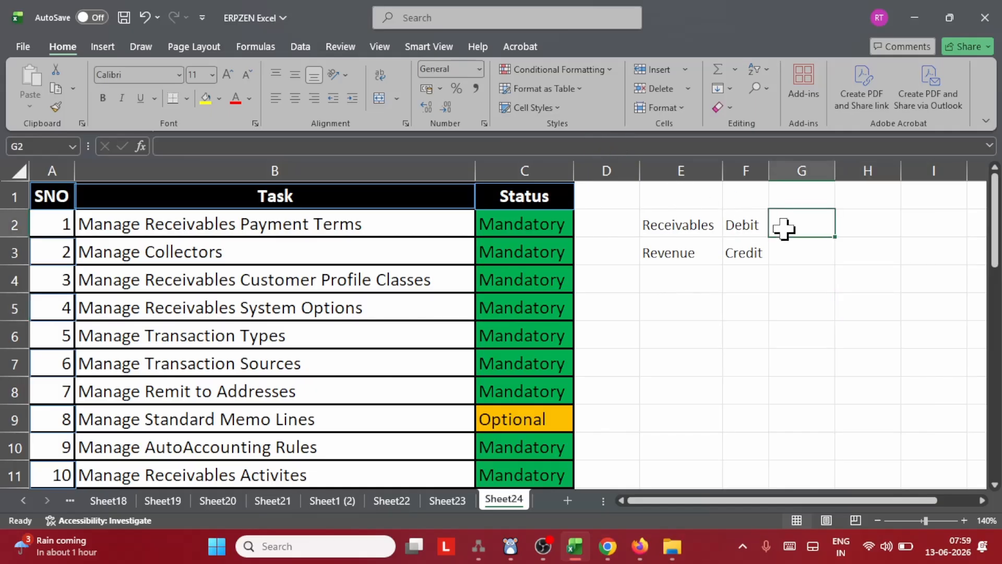
pyautogui.write('Sundr')
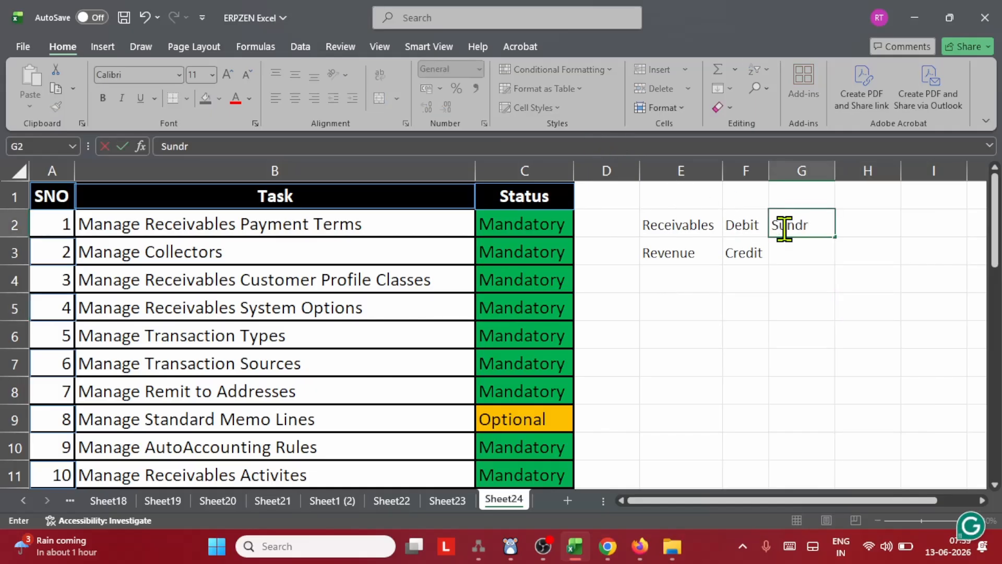
pyautogui.write('y Debto')
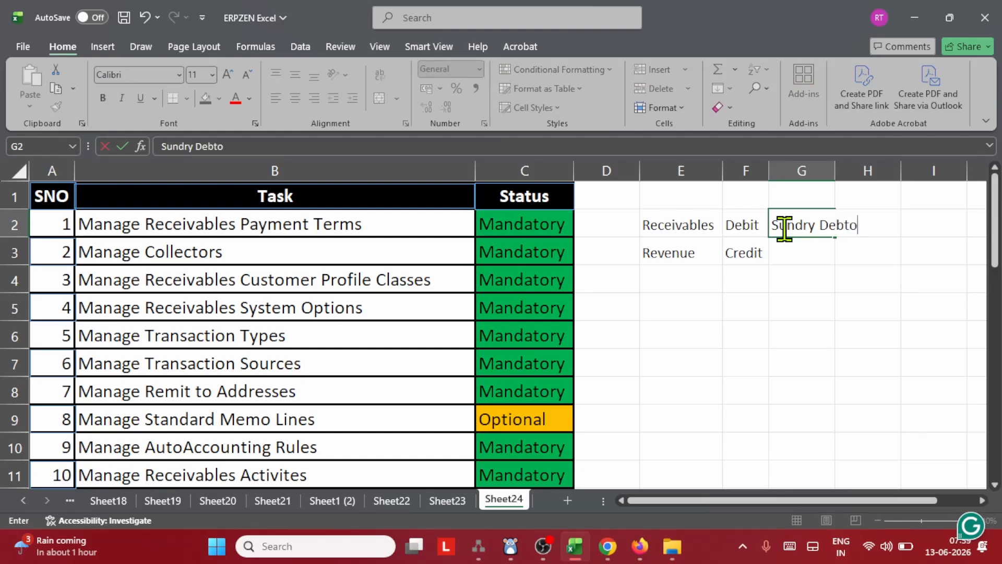
pyautogui.write('rs')
pyautogui.press('Return')
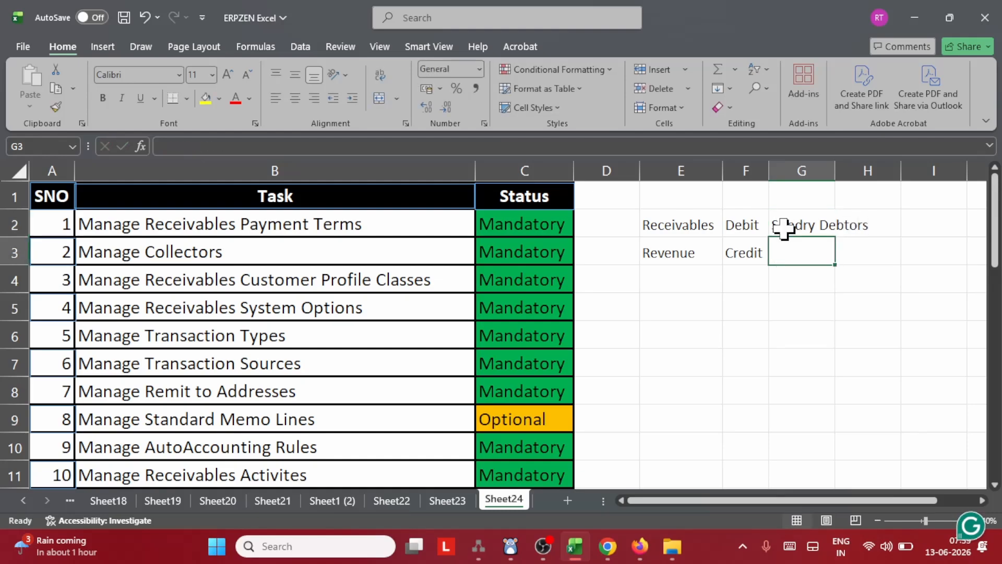
pyautogui.write('Sal')
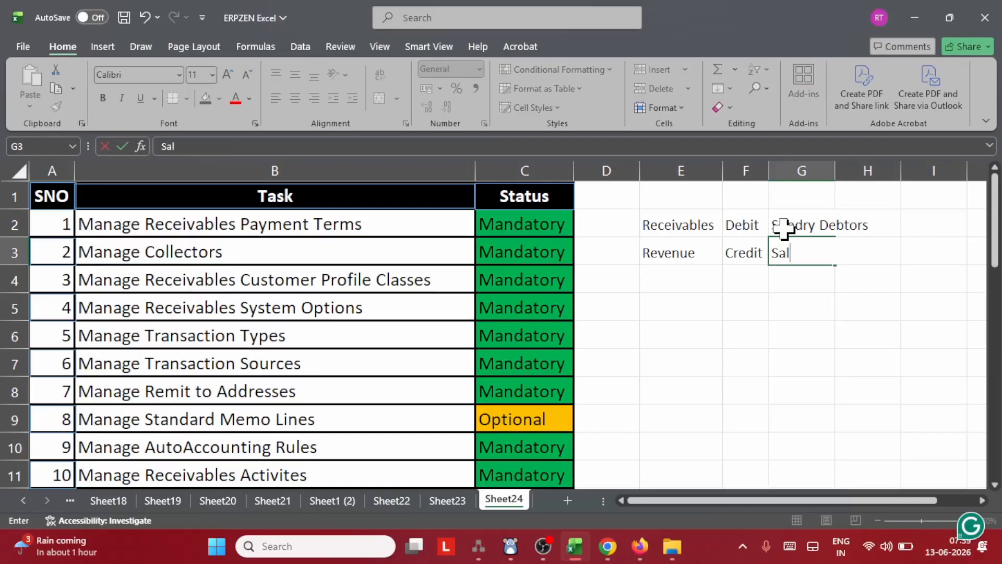
pyautogui.write('es')
pyautogui.press('Return')
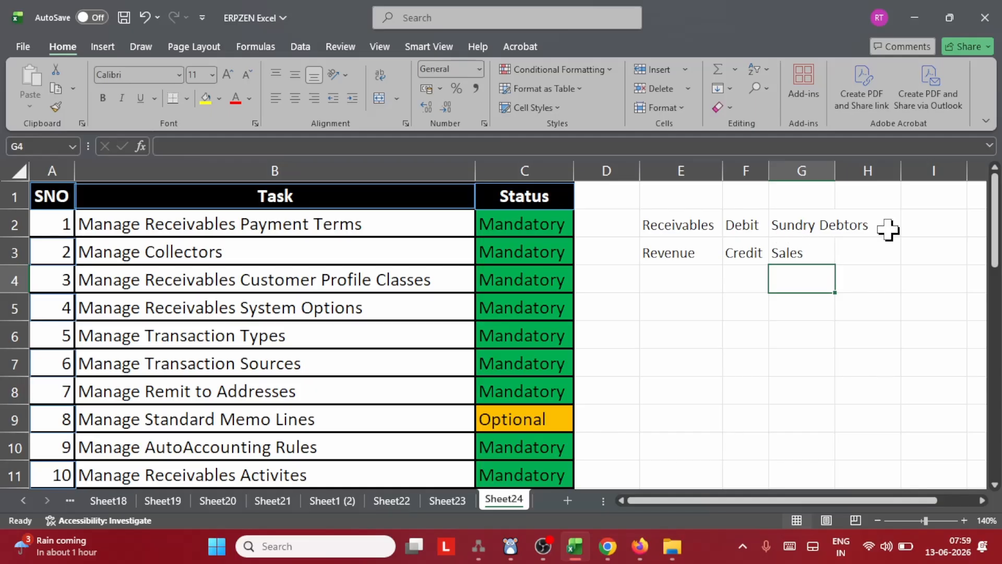
# Enter the example company name Rare Rabbit in cell E5.
pyautogui.click(667, 313)
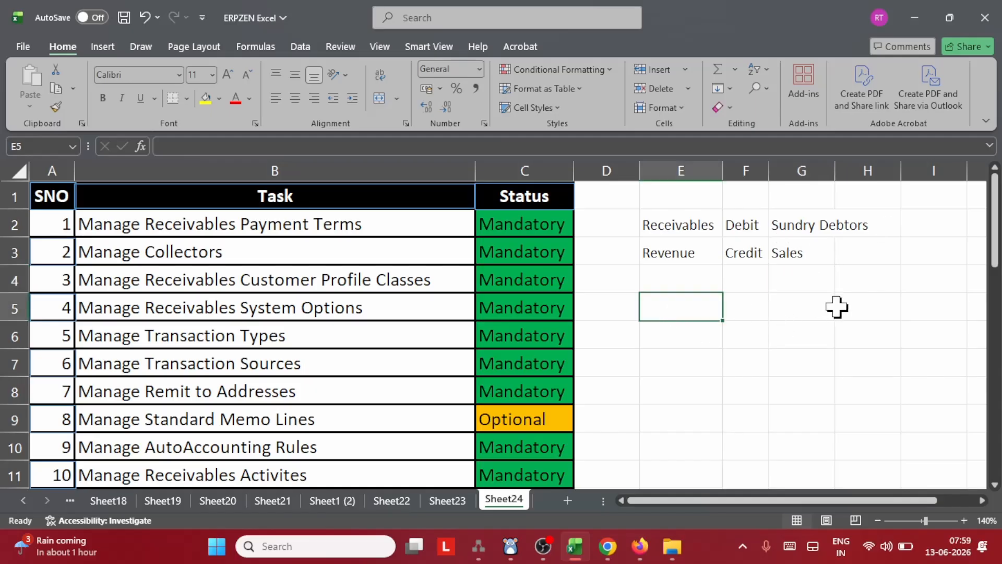
pyautogui.write('Rare')
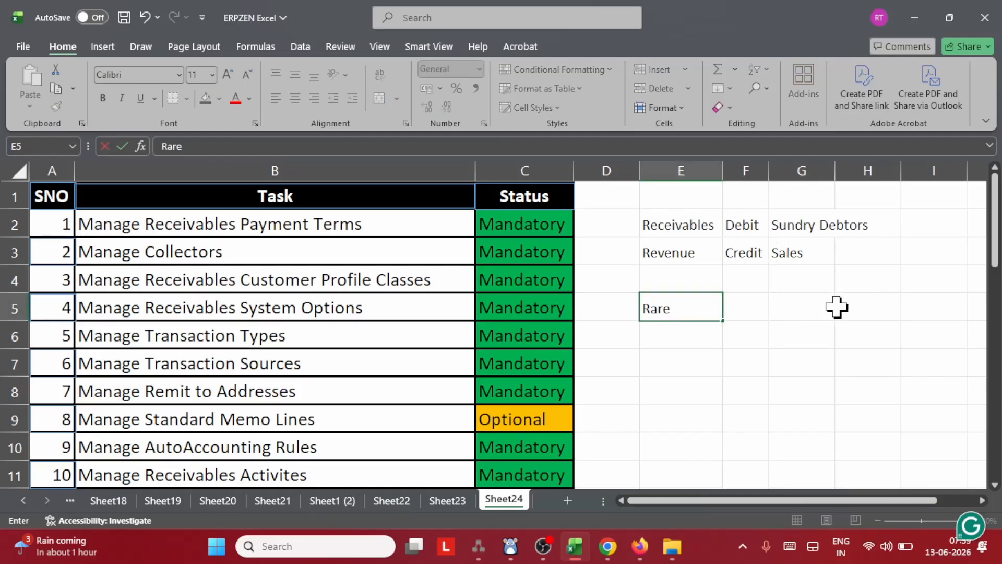
pyautogui.write(' Rabbit')
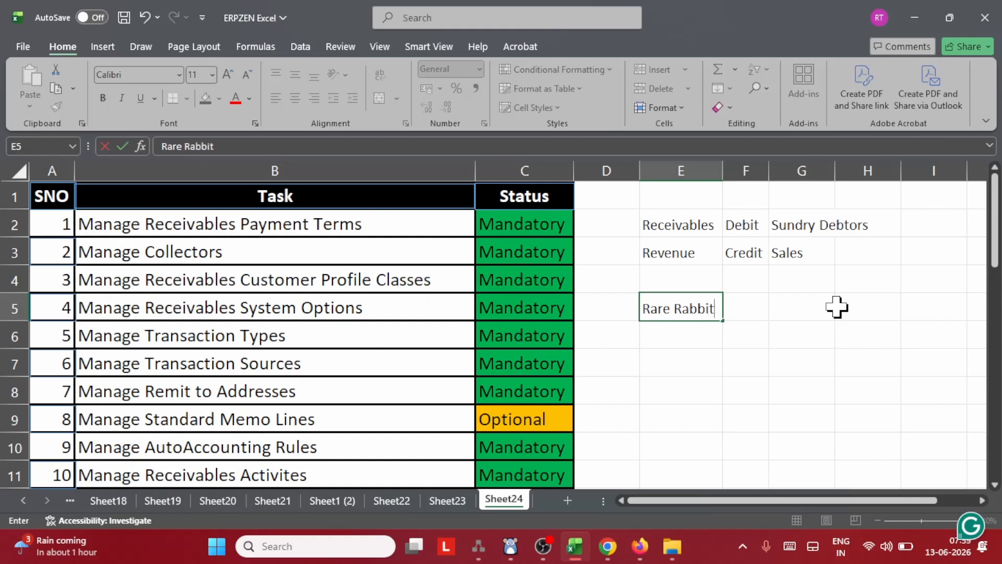
pyautogui.press('Return')
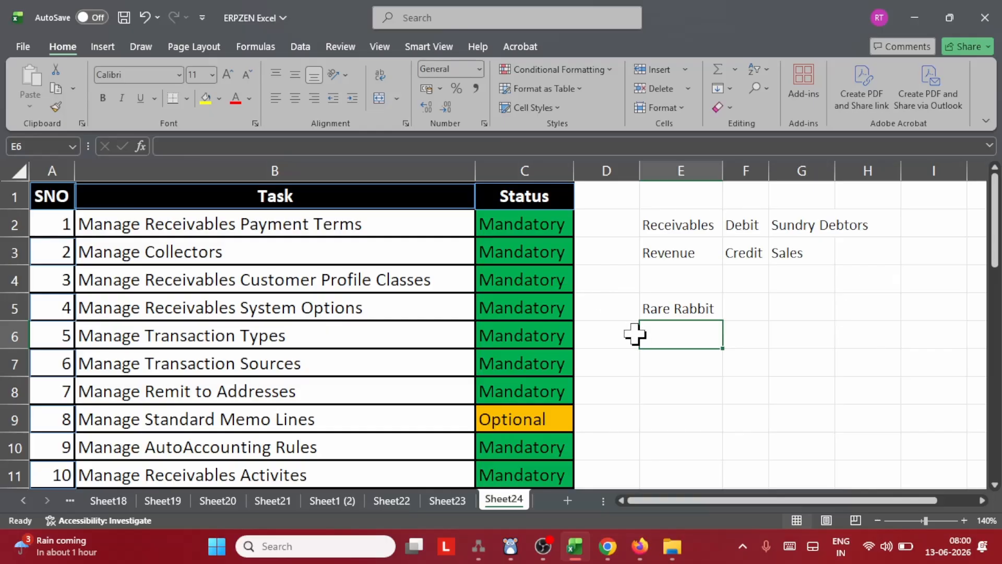
# Enter Domestic Sales in cell E7 and autofit column E to its contents.
pyautogui.click(675, 366)
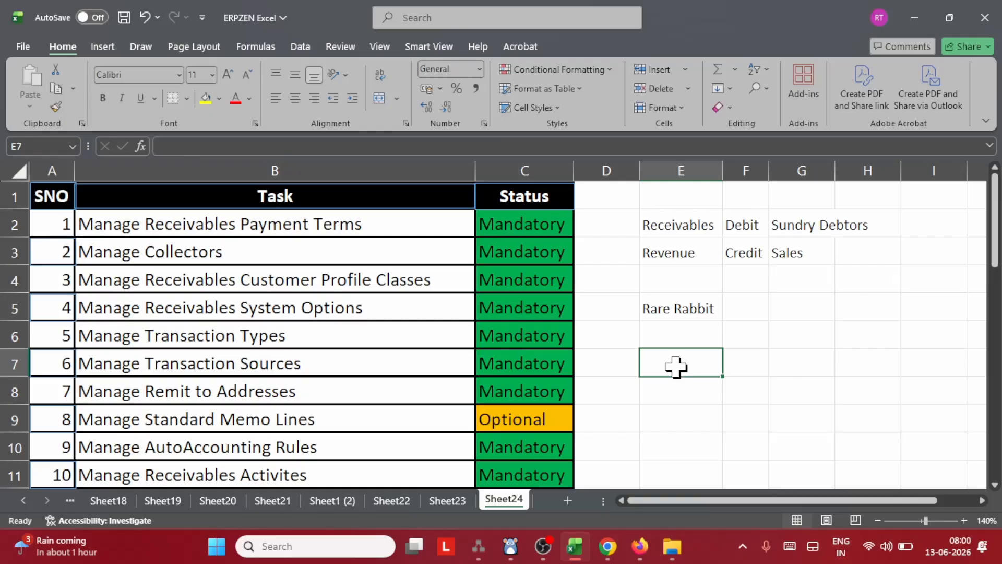
pyautogui.write('Domes')
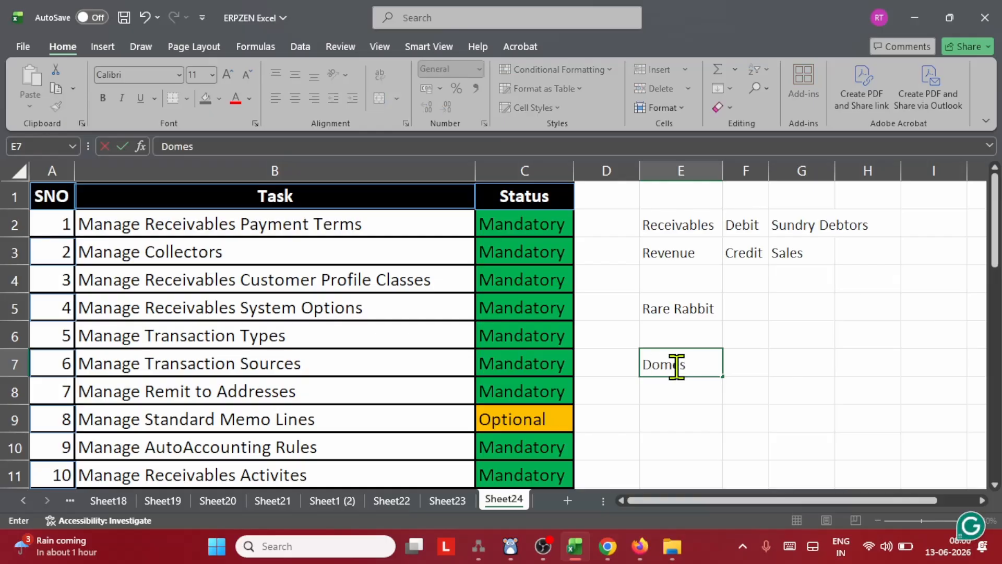
pyautogui.write('tic Sa')
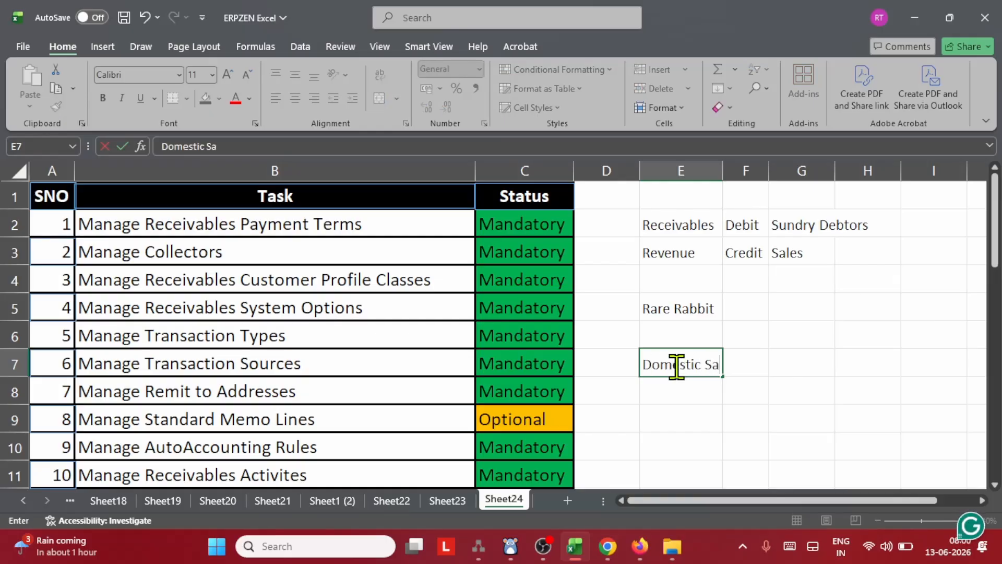
pyautogui.write('les')
pyautogui.press('Tab')
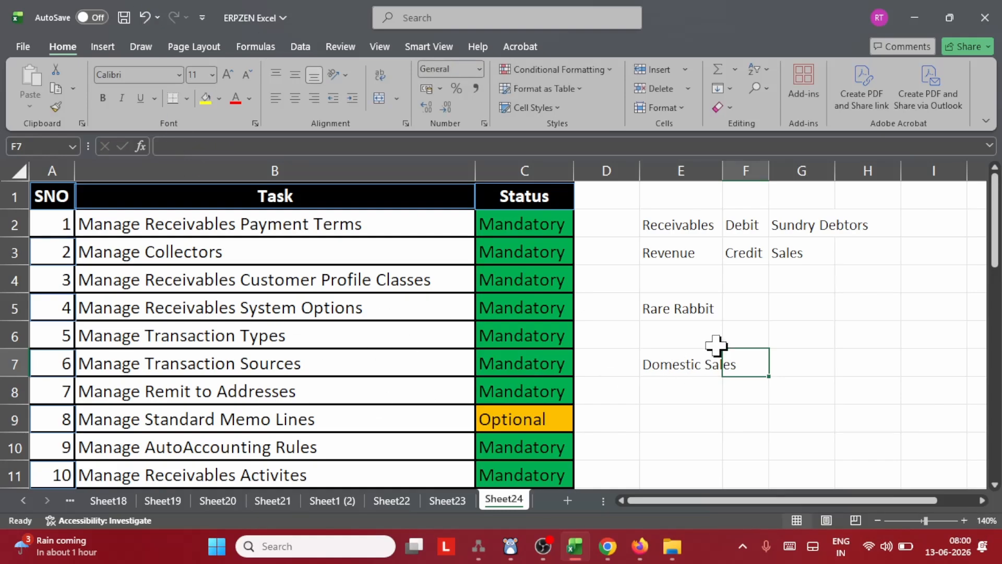
pyautogui.doubleClick(720, 172)
pyautogui.click(701, 393)
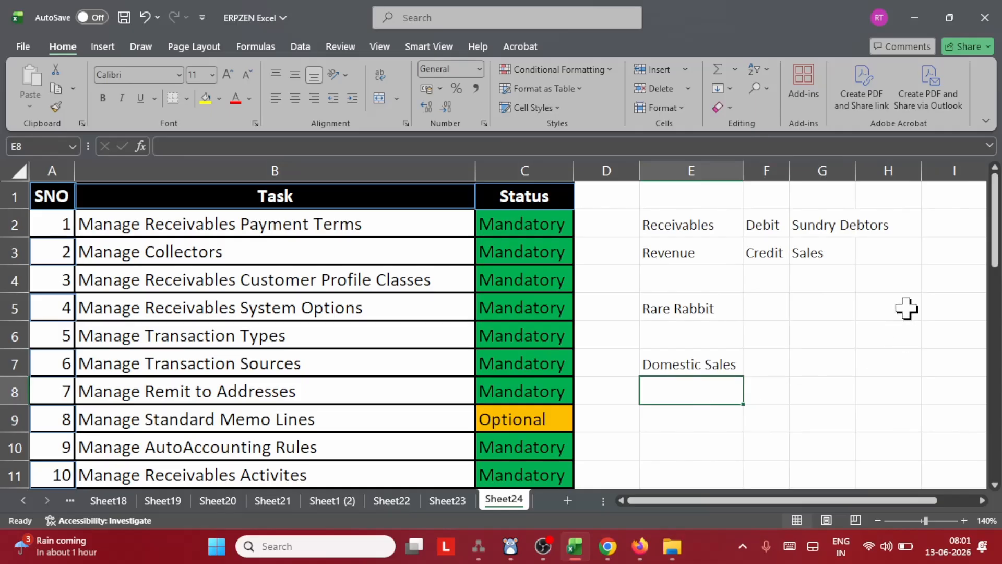
# Enter Receivables in cell E8 and Debit in cell F8 under the Domestic Sales heading.
pyautogui.write('Receiv')
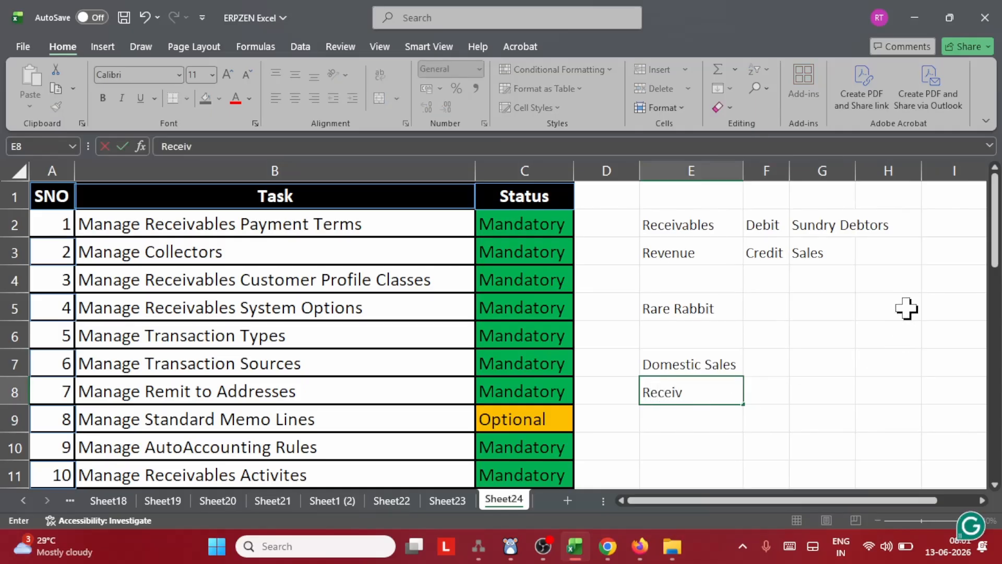
pyautogui.write('ables')
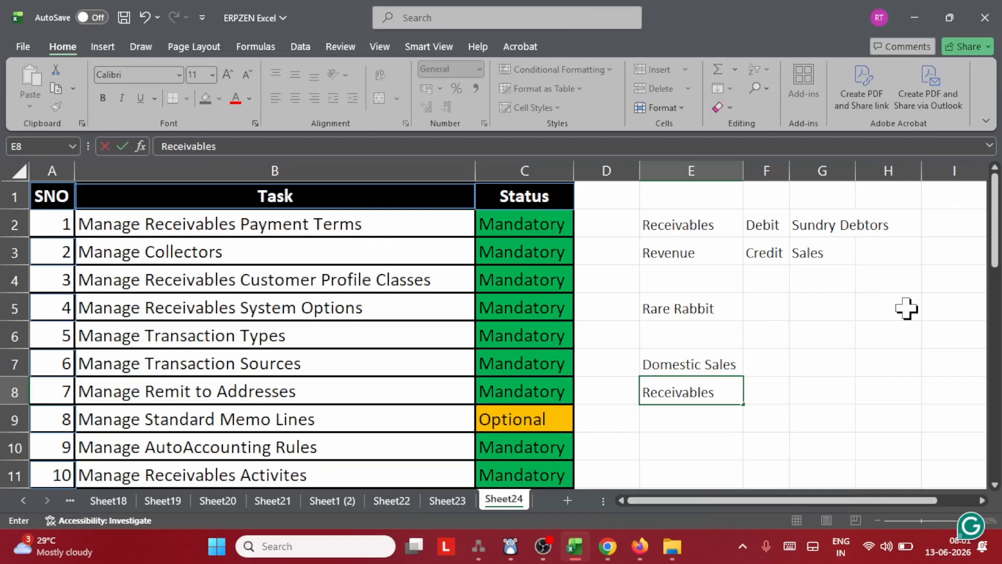
pyautogui.press('Tab')
pyautogui.write('Debir')
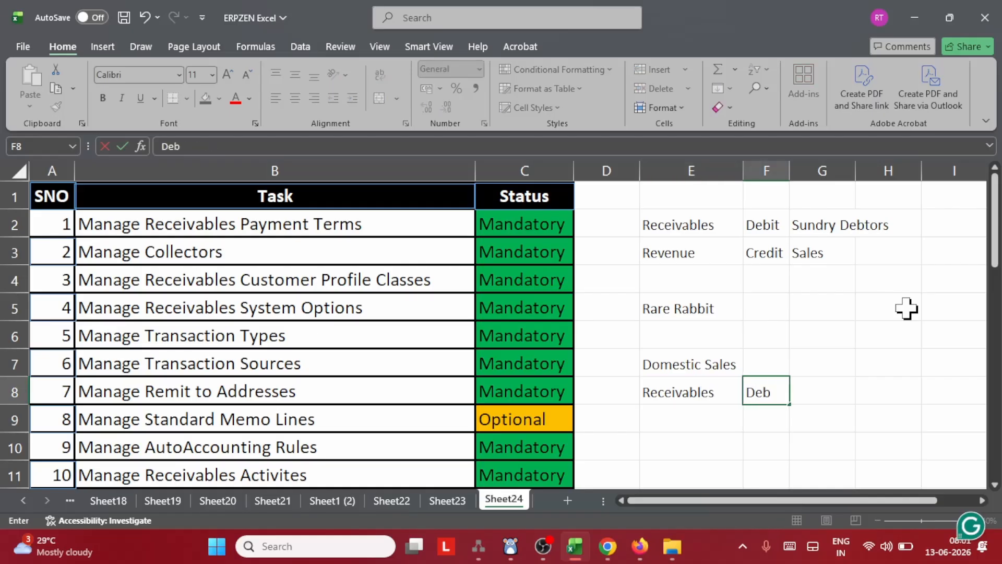
pyautogui.press('BackSpace')
pyautogui.write('t')
pyautogui.press('Return')
pyautogui.press('Return')
pyautogui.press('Up')
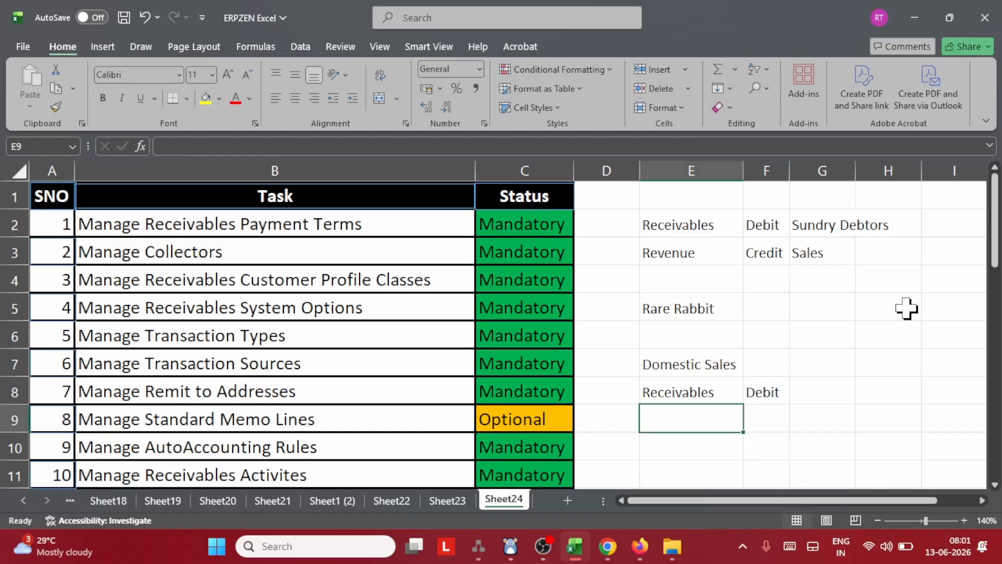
# Enter Revenue in cell E9 and Credit in cell F9.
pyautogui.write('Reve')
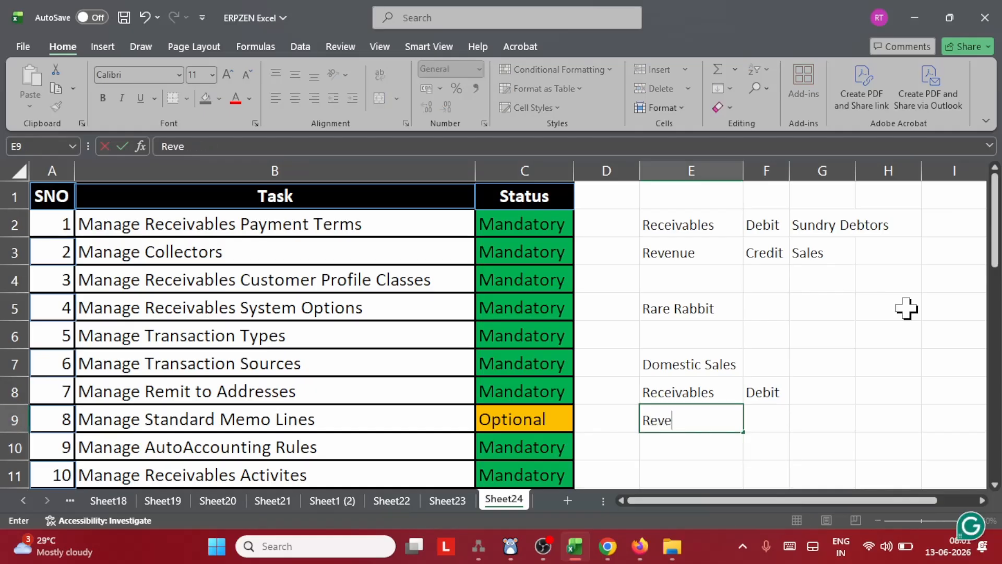
pyautogui.write('nue')
pyautogui.press('Tab')
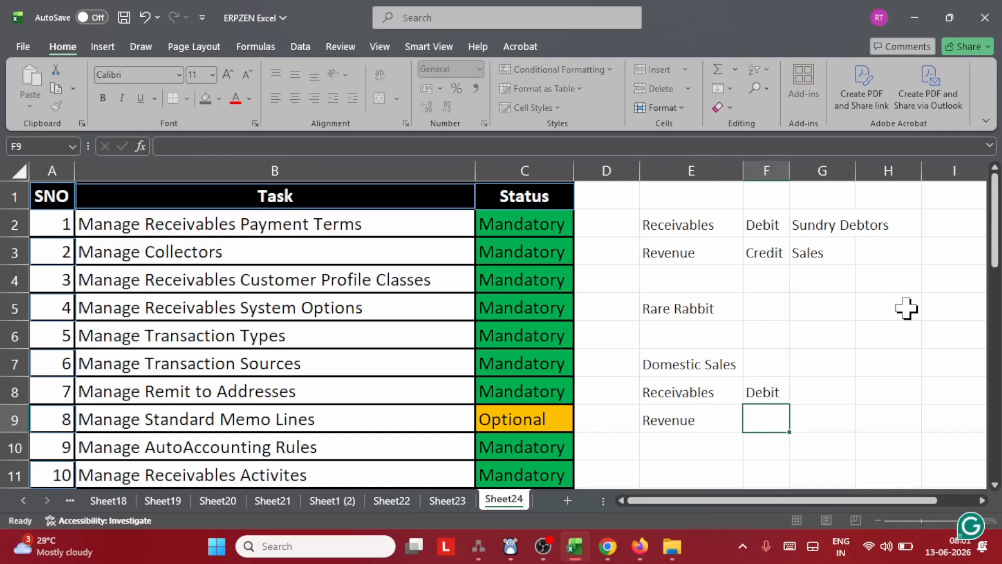
pyautogui.write('Credit')
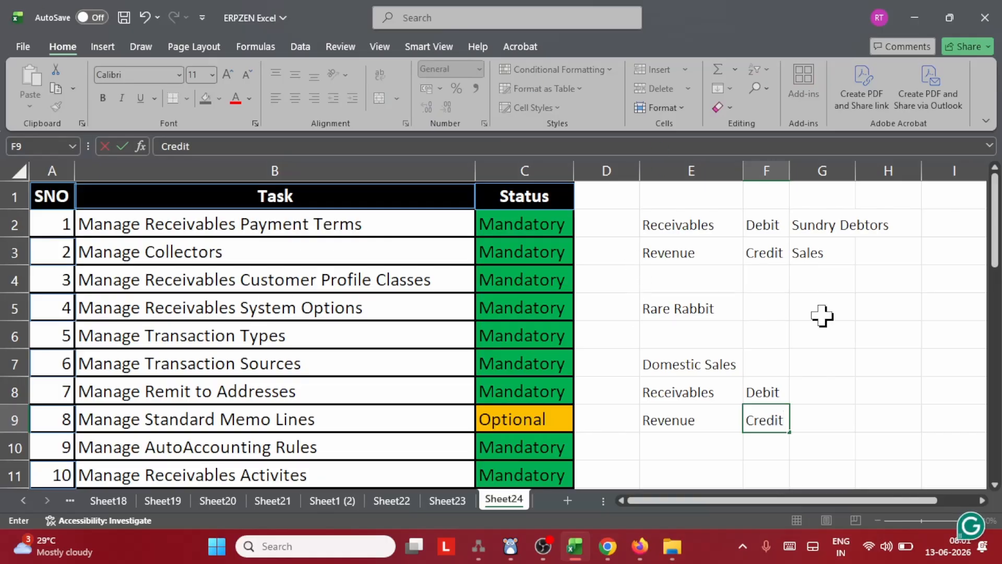
pyautogui.click(887, 312)
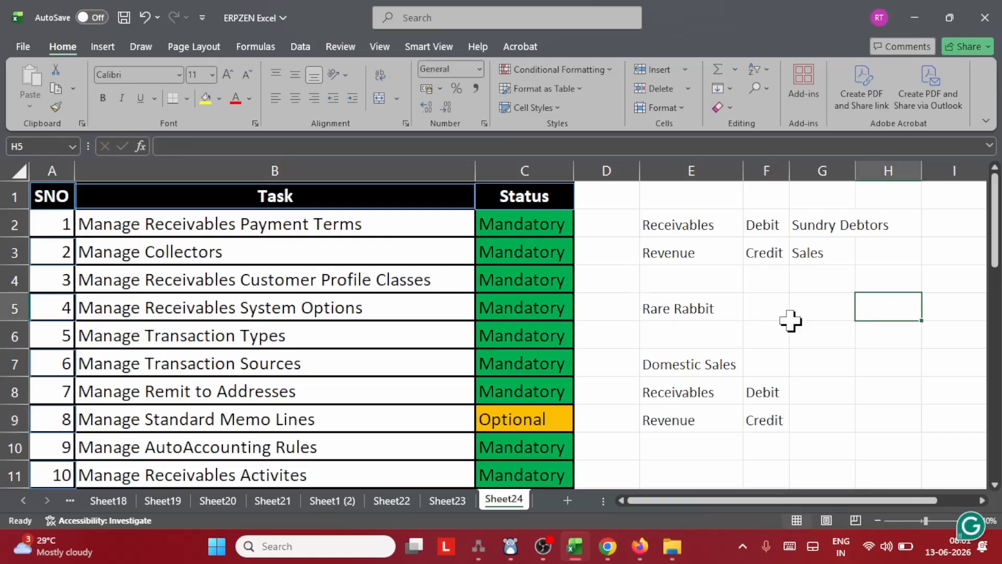
# Enter the ledger code 1071 in D8 beside Receivables and 42021 in D9 beside Revenue.
pyautogui.click(611, 399)
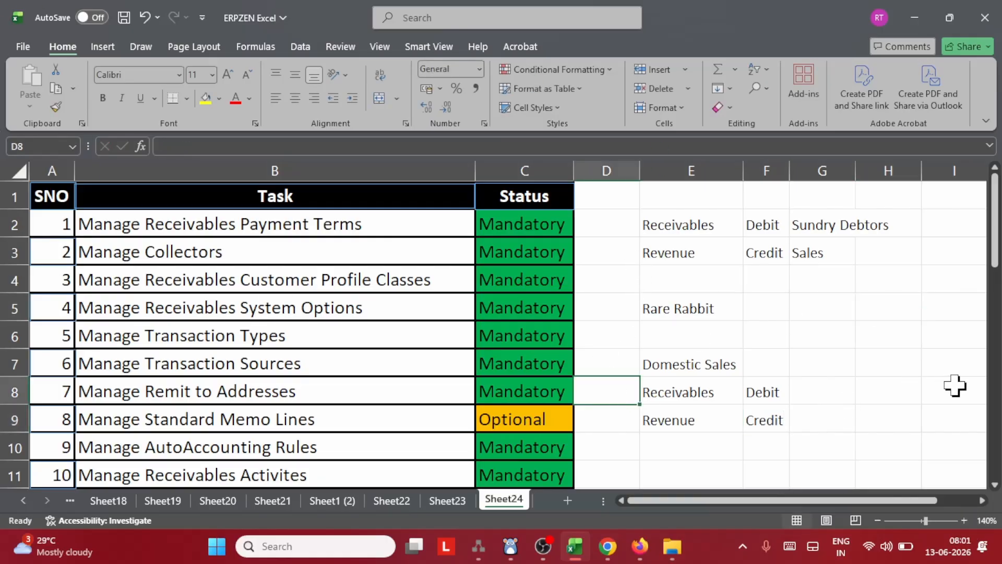
pyautogui.write('1071')
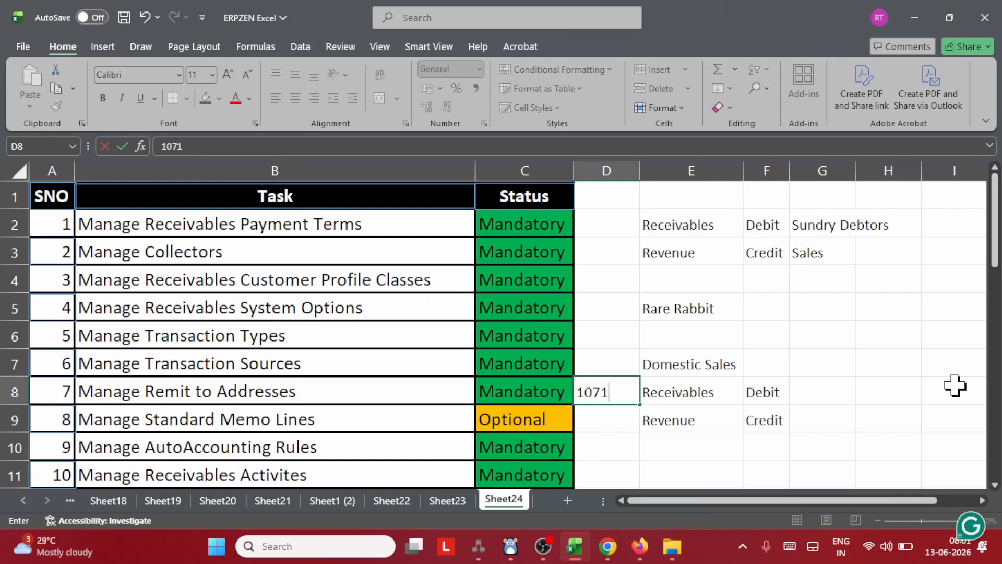
pyautogui.press('Return')
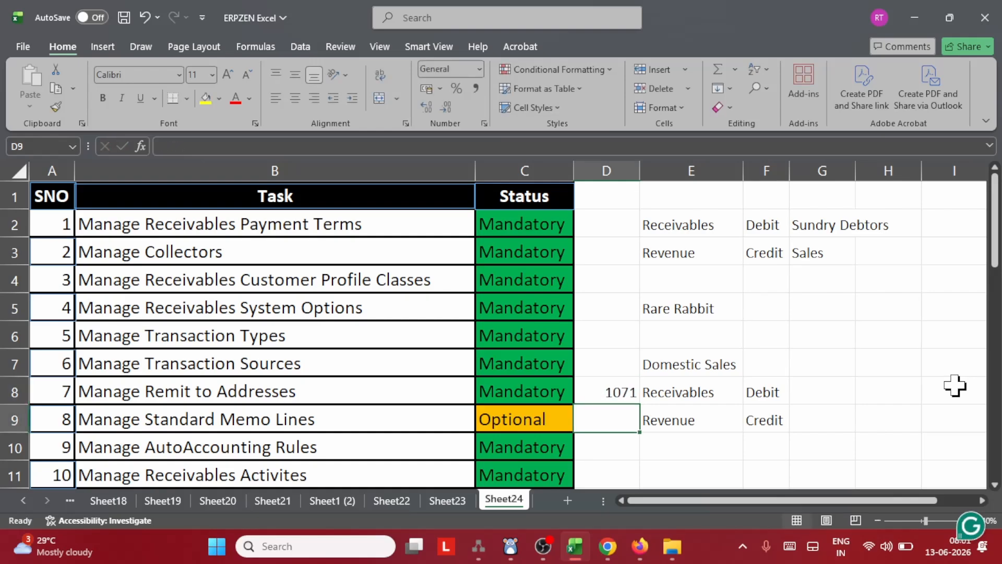
pyautogui.write('42')
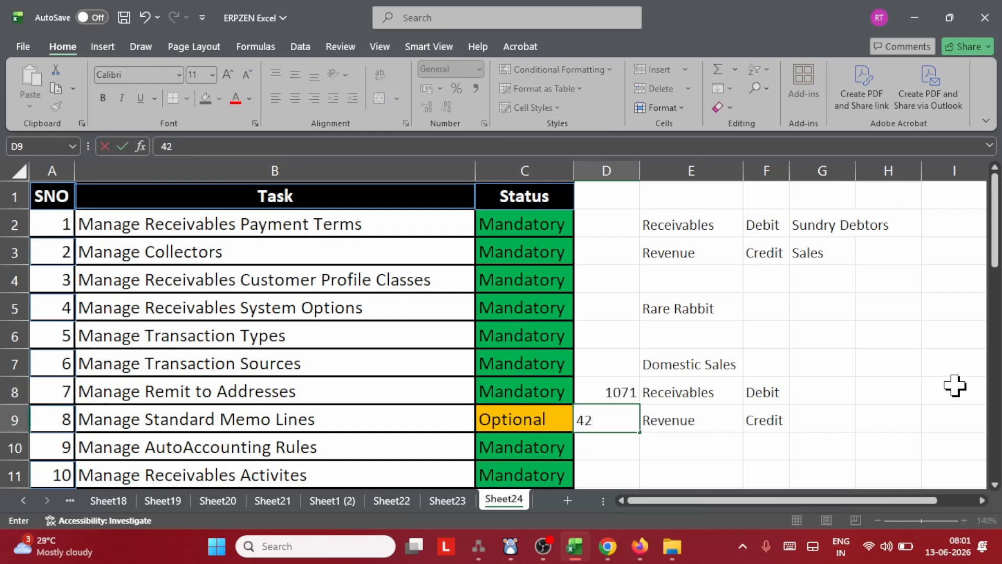
pyautogui.write('021')
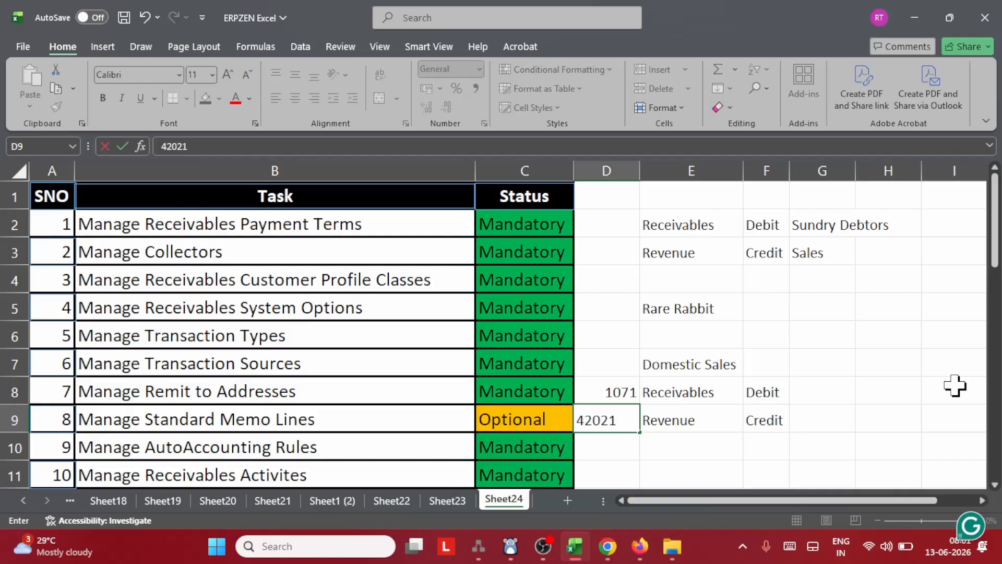
pyautogui.click(866, 361)
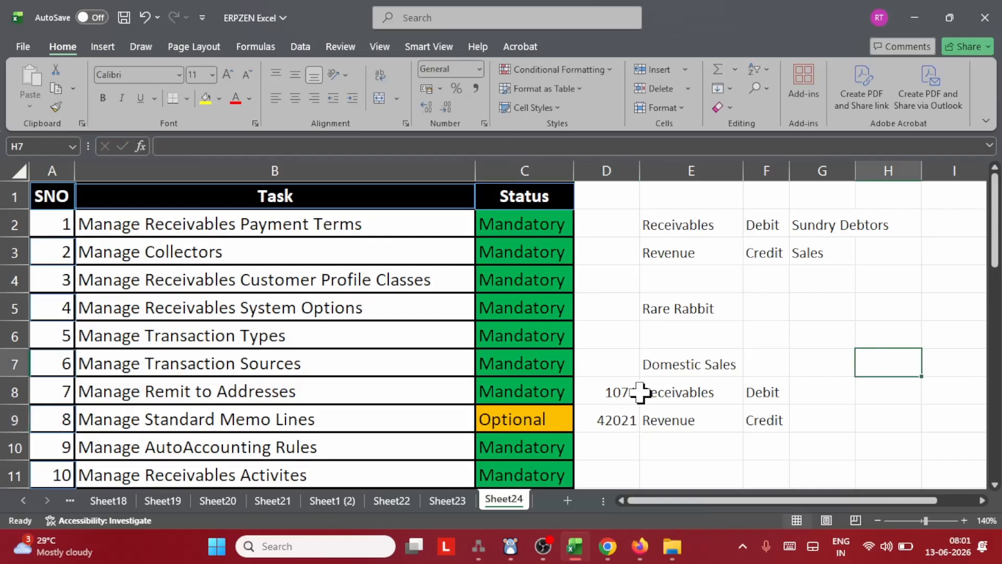
pyautogui.click(615, 391)
pyautogui.click(626, 417)
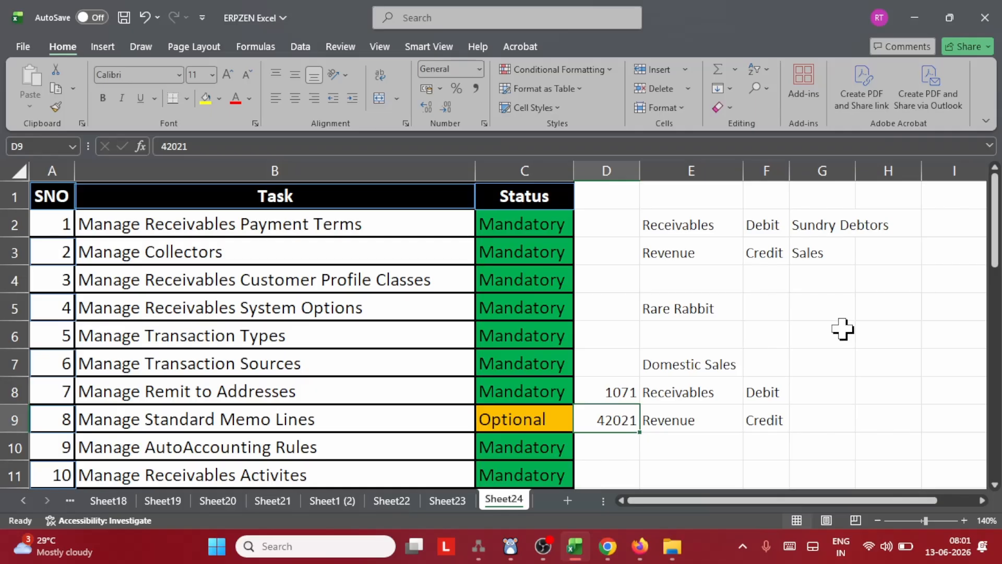
# Move the Domestic Sales block from D7:F9 to F7:H9 and autofit column G to its contents.
pyautogui.scroll(-2, 846, 374)
pyautogui.scroll(1, 731, 323)
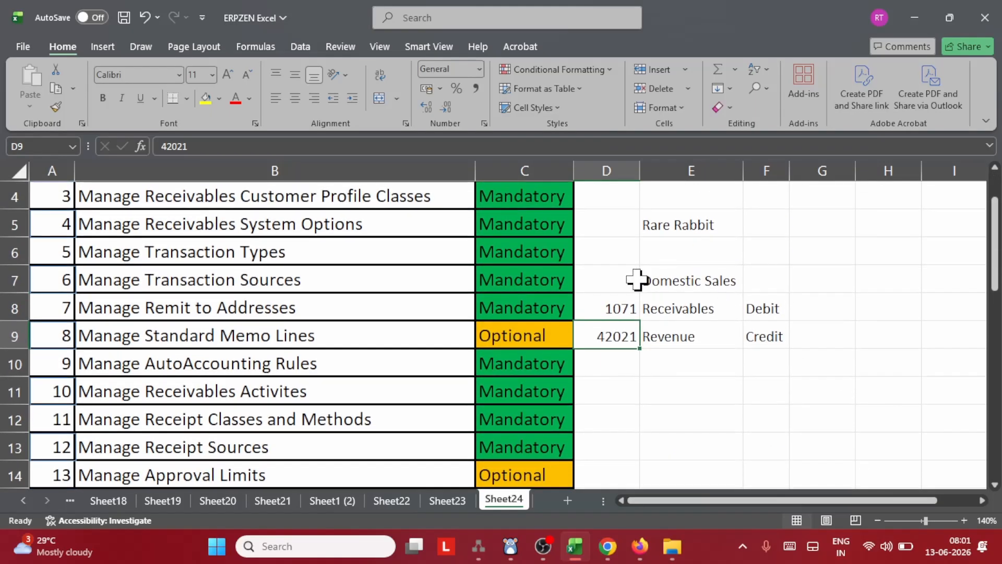
pyautogui.moveTo(623, 281); pyautogui.dragTo(766, 326)
pyautogui.hotkey('ctrl', 'c')
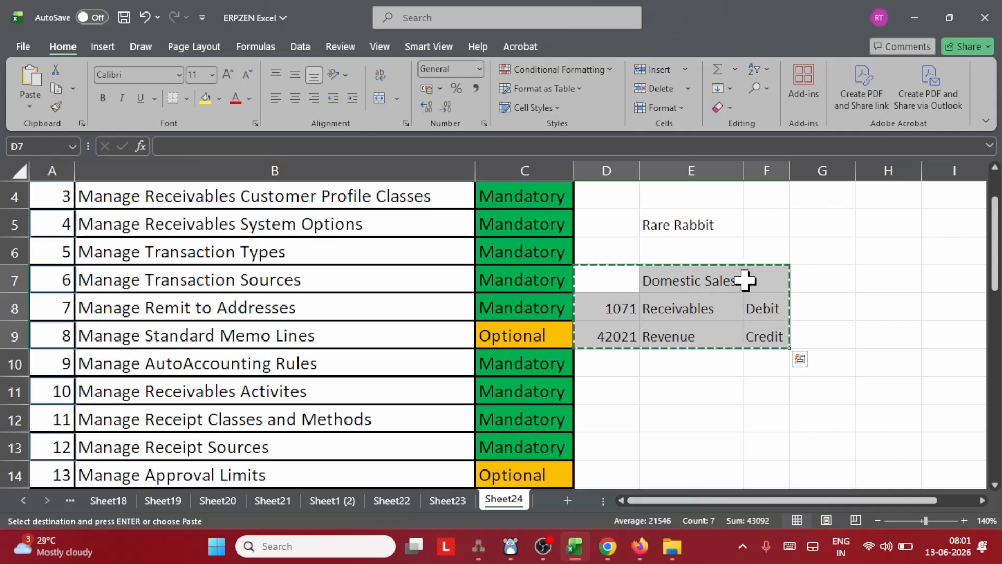
pyautogui.click(767, 278)
pyautogui.hotkey('ctrl', 'v')
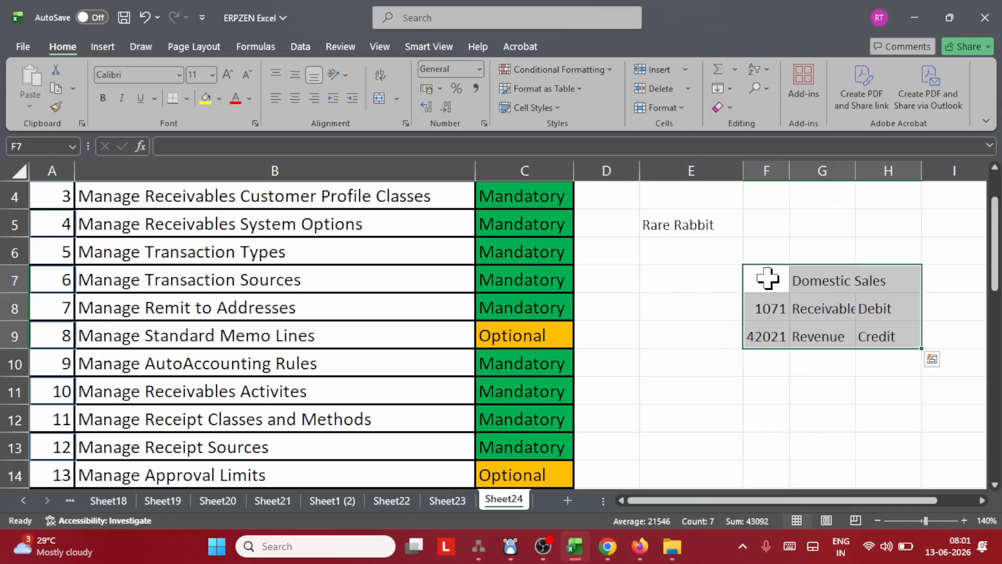
pyautogui.click(825, 395)
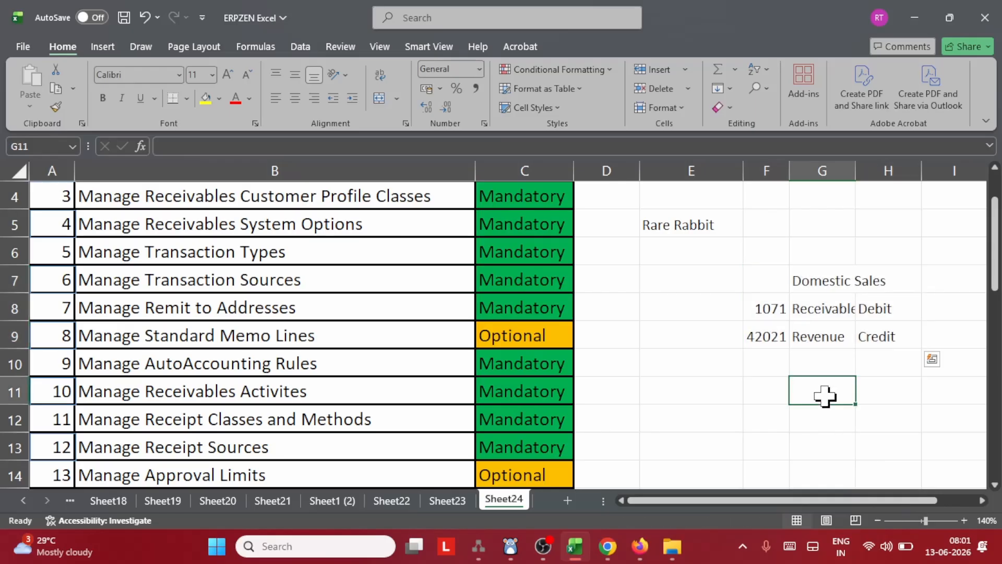
pyautogui.doubleClick(854, 174)
# Apply all borders to the Domestic Sales block in F7:H9.
pyautogui.moveTo(745, 280); pyautogui.dragTo(939, 331)
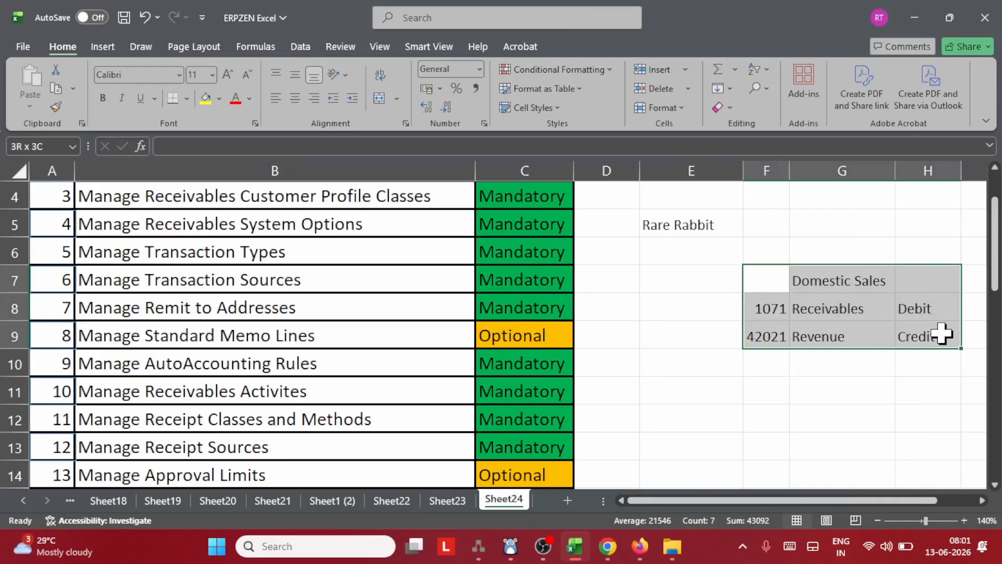
pyautogui.click(187, 99)
pyautogui.click(208, 243)
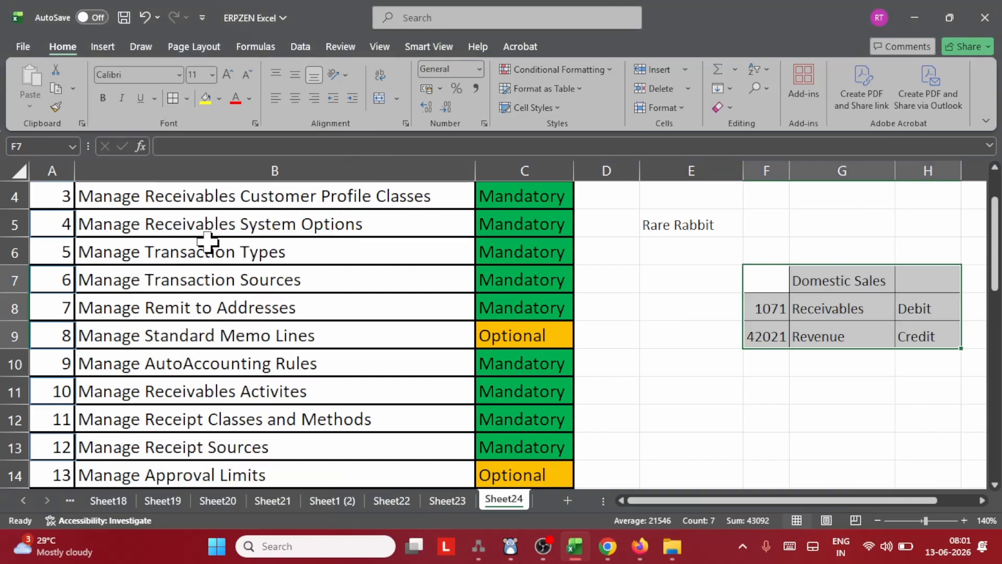
pyautogui.click(759, 386)
# Centre the contents of cells F7:F9 horizontally and save the workbook.
pyautogui.moveTo(769, 284); pyautogui.dragTo(770, 336)
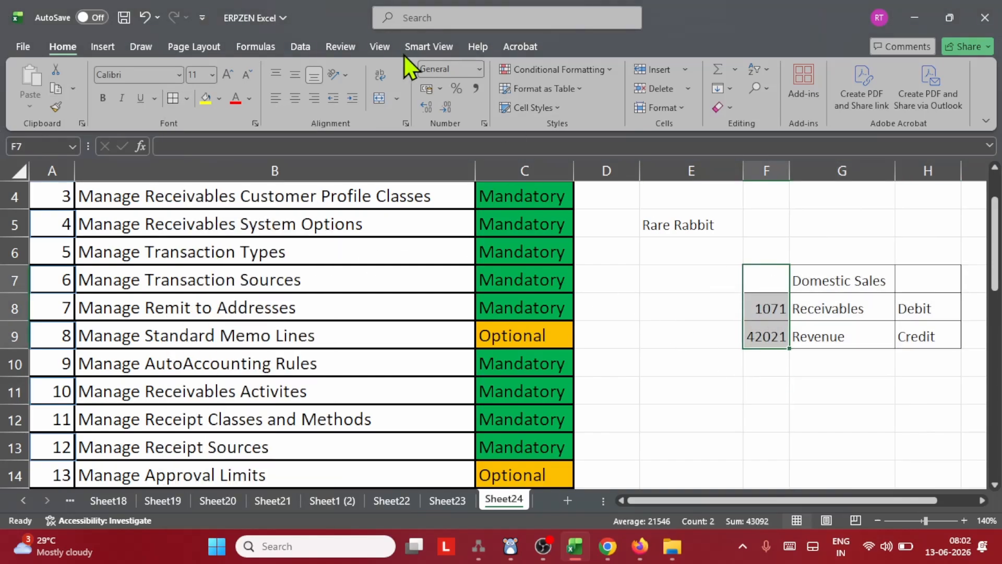
pyautogui.click(293, 100)
pyautogui.click(748, 408)
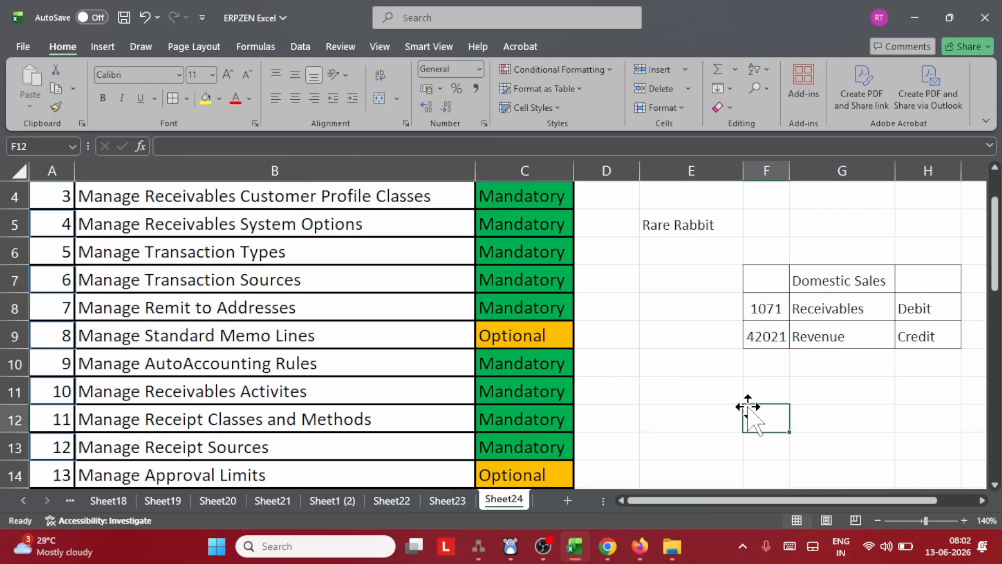
pyautogui.hotkey('ctrl', 's')
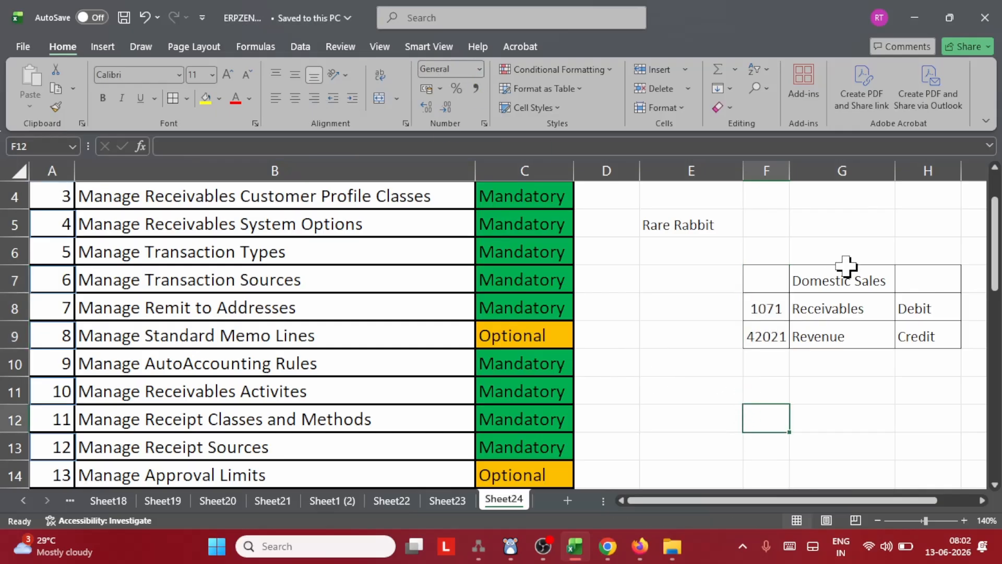
# Give the Domestic Sales heading in G7 a light orange fill and make it bold.
pyautogui.click(847, 268)
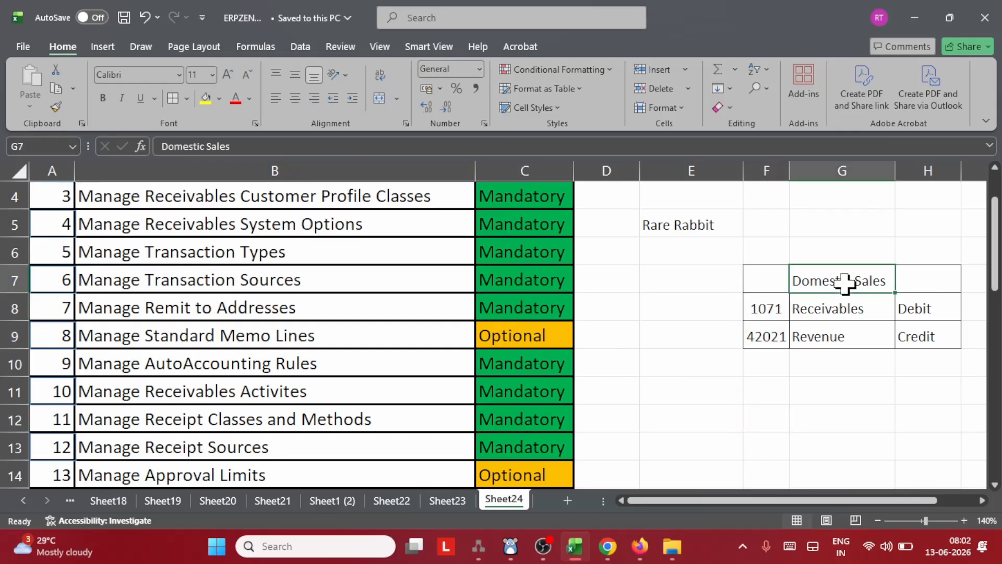
pyautogui.click(219, 99)
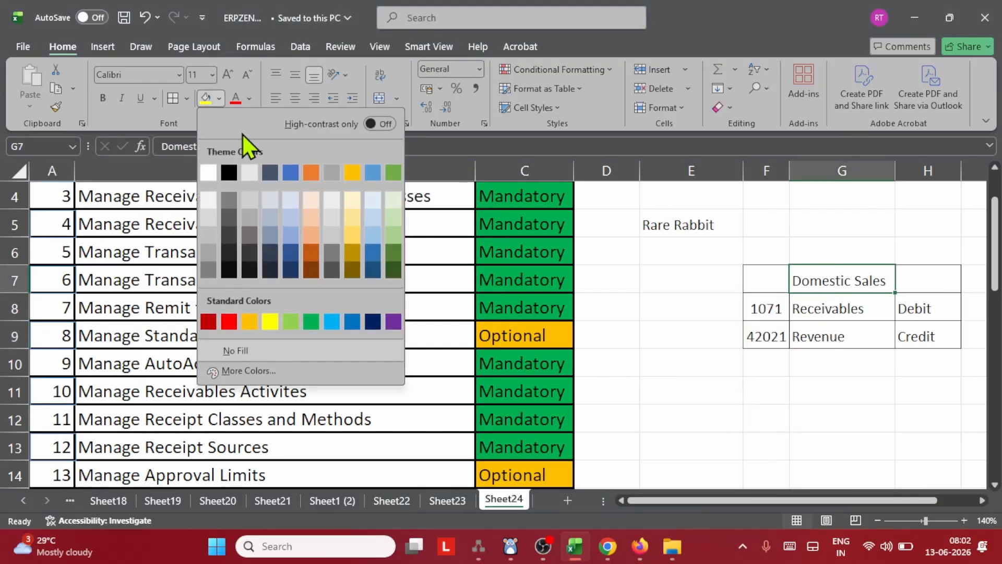
pyautogui.click(314, 198)
pyautogui.click(104, 97)
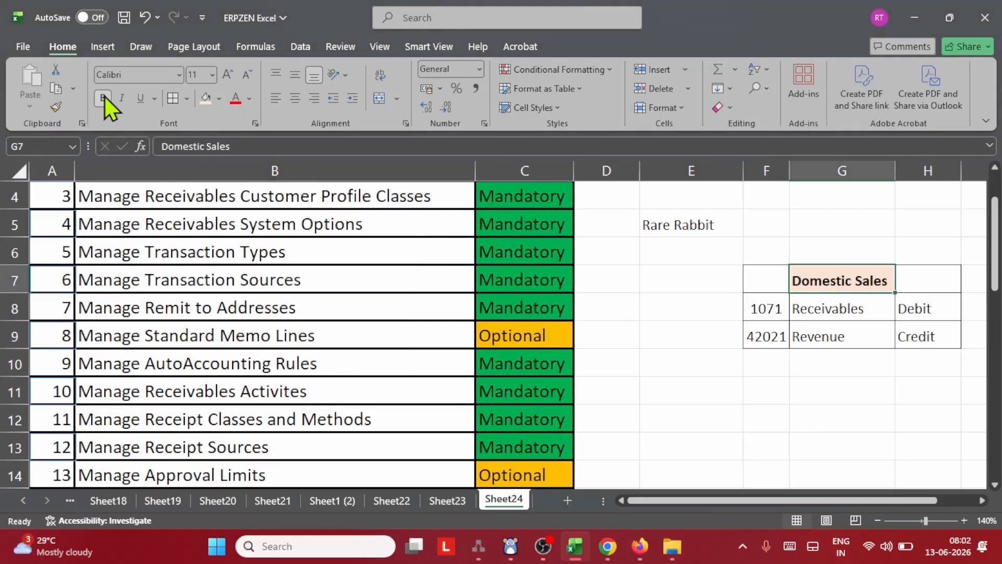
pyautogui.click(747, 385)
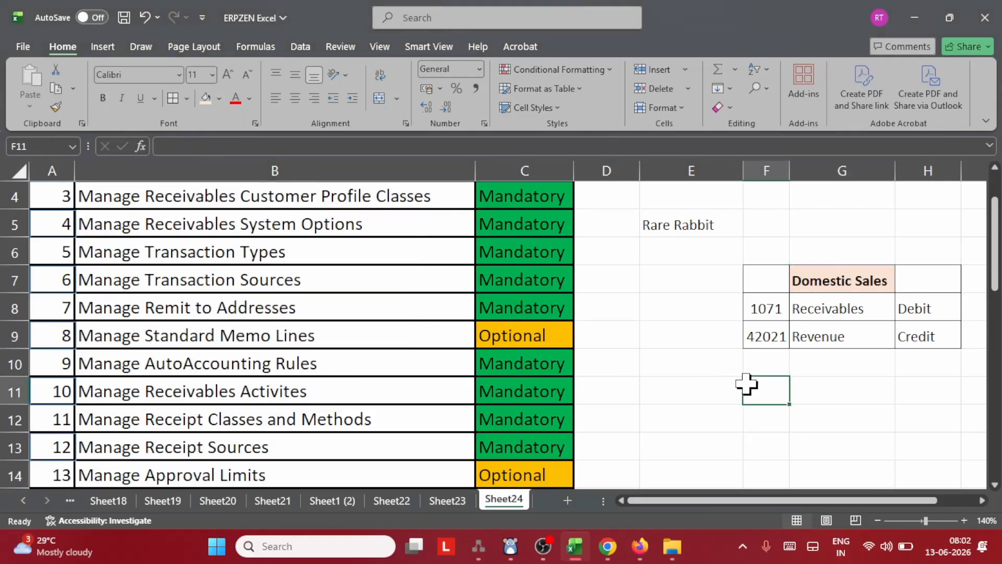
# Copy the formatted Domestic Sales block F7:H9 and paste the duplicate at F11.
pyautogui.moveTo(768, 280); pyautogui.dragTo(903, 337)
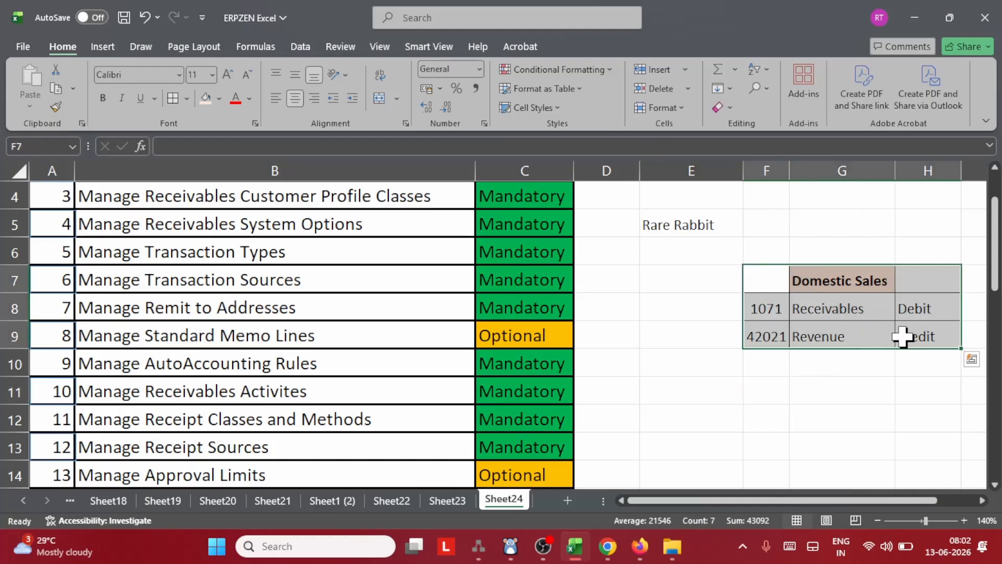
pyautogui.hotkey('ctrl', 'c')
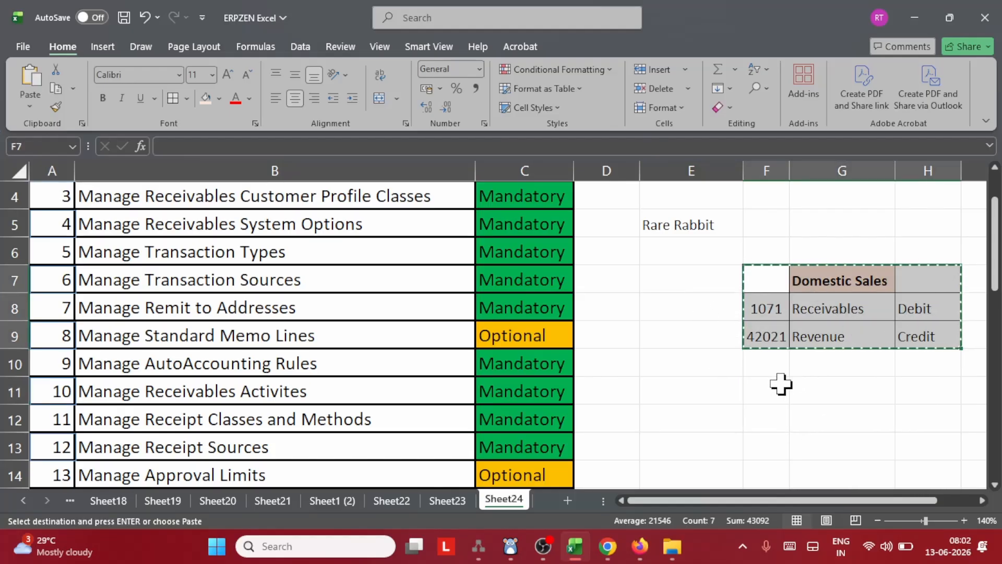
pyautogui.click(781, 384)
pyautogui.hotkey('ctrl', 'v')
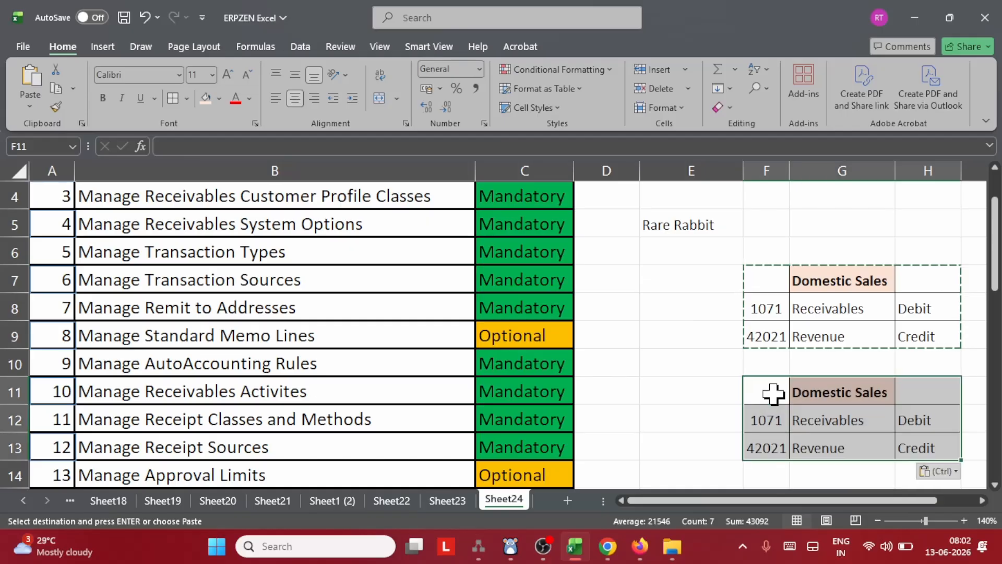
pyautogui.click(822, 420)
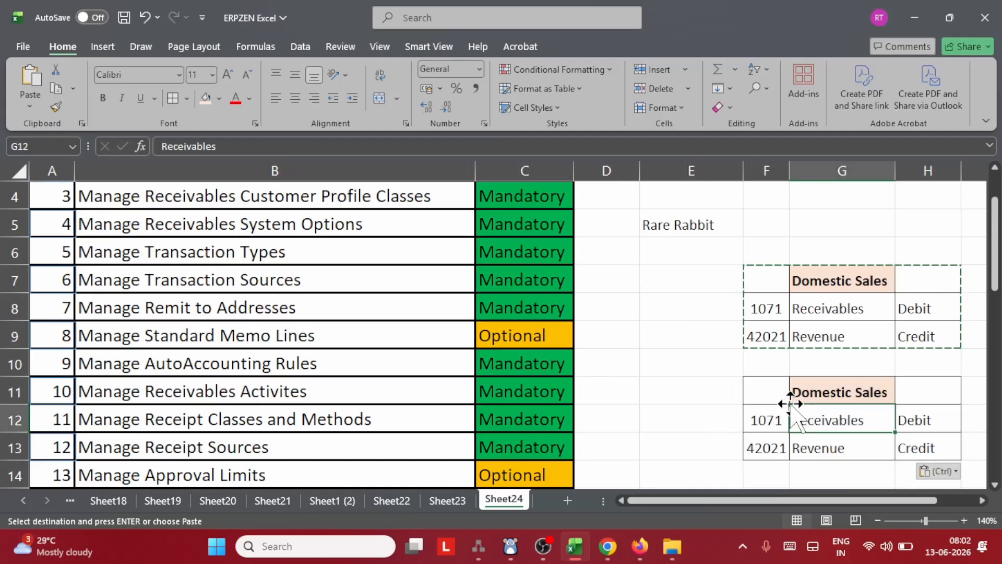
# Enter the column heading A/C in cell F11 above the account codes of the duplicated block.
pyautogui.doubleClick(774, 385)
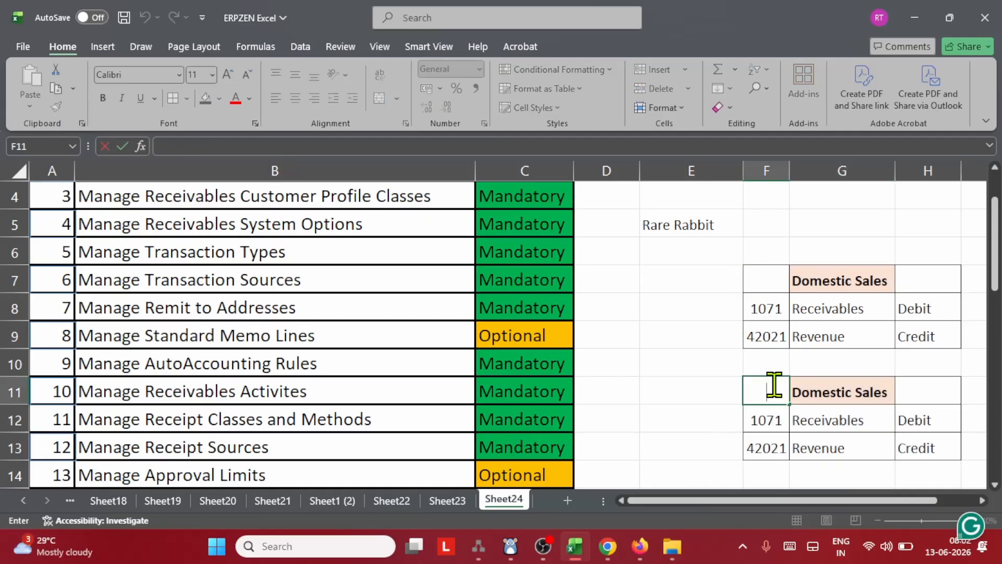
pyautogui.write('A/C')
pyautogui.click(716, 330)
# Copy the A/C heading from F11 into F7 of the Domestic Sales block and save the workbook.
pyautogui.click(778, 392)
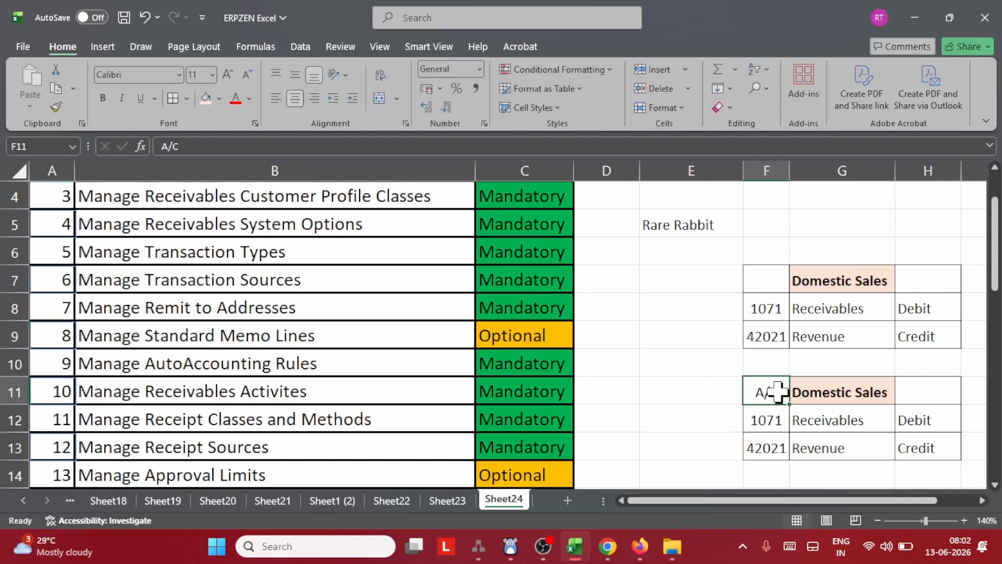
pyautogui.hotkey('ctrl', 'c')
pyautogui.click(774, 278)
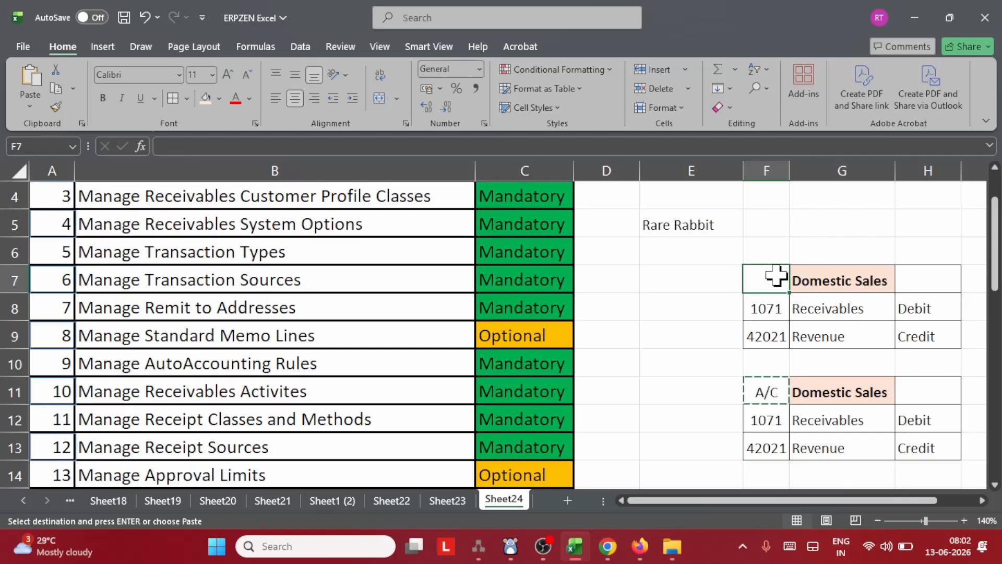
pyautogui.hotkey('ctrl', 'v')
pyautogui.click(671, 338)
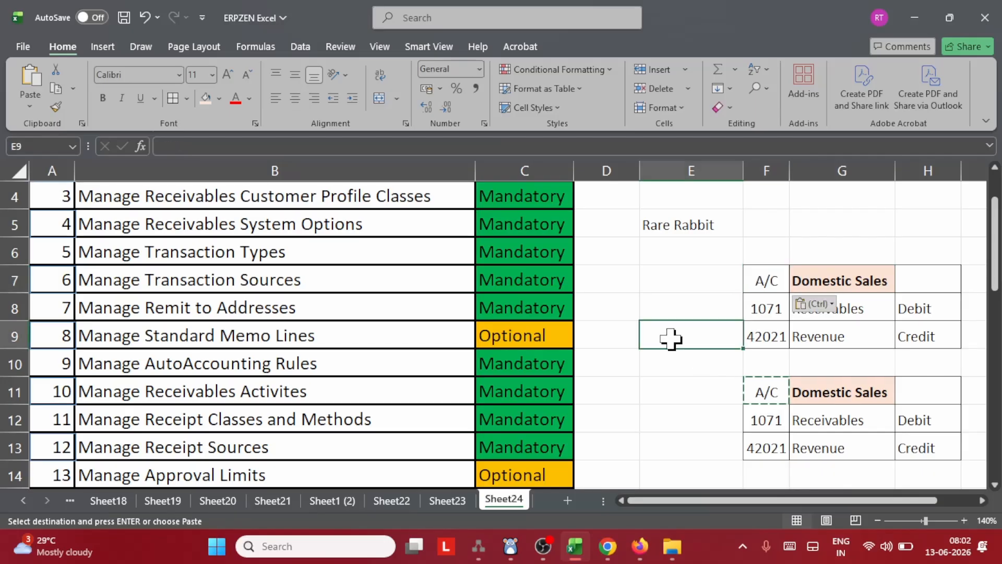
pyautogui.hotkey('ctrl', 's')
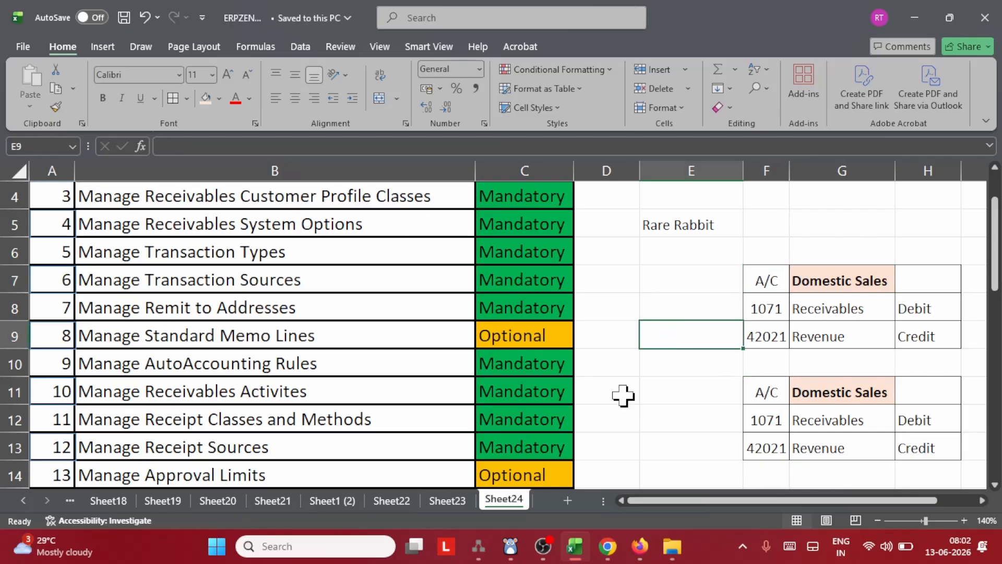
# Change the heading in G11 to International Sales and widen column G so the heading fits.
pyautogui.scroll(-1, 767, 339)
pyautogui.doubleClick(824, 308)
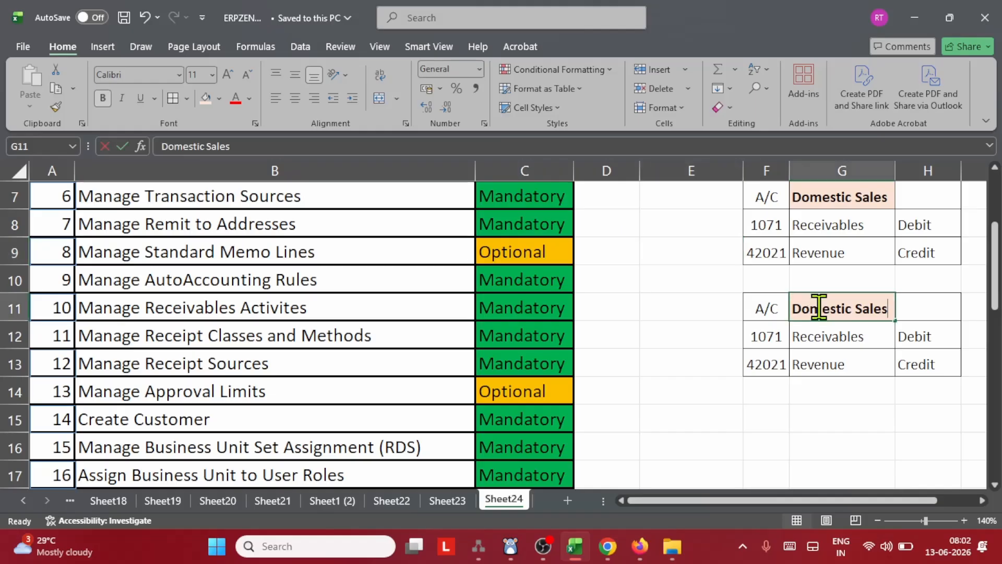
pyautogui.press('Right')
pyautogui.press('Right')
pyautogui.press('Right')
pyautogui.press('Right')
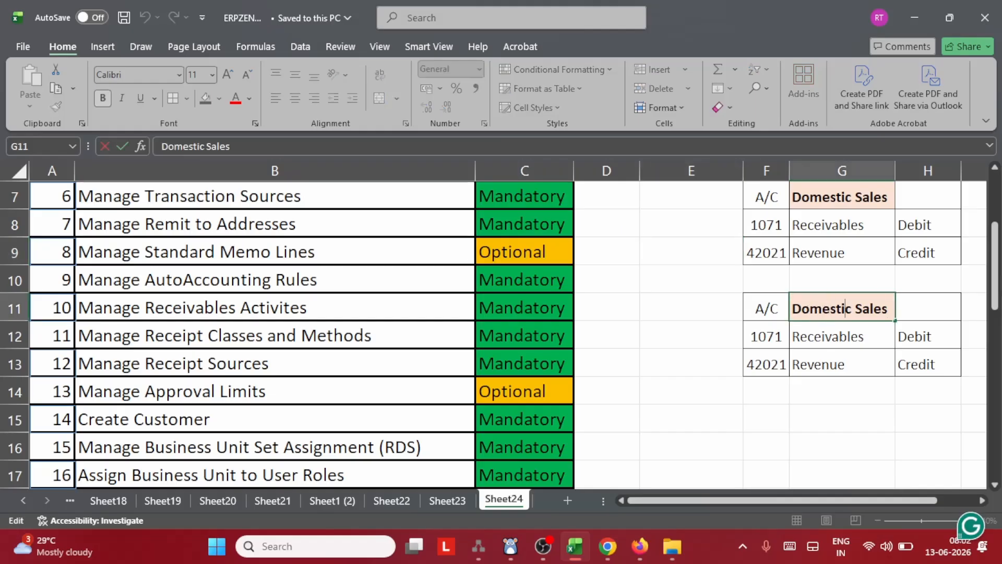
pyautogui.press('BackSpace')
pyautogui.press('BackSpace')
pyautogui.press('BackSpace')
pyautogui.press('BackSpace')
pyautogui.press('BackSpace')
pyautogui.press('BackSpace')
pyautogui.press('BackSpace')
pyautogui.press('BackSpace')
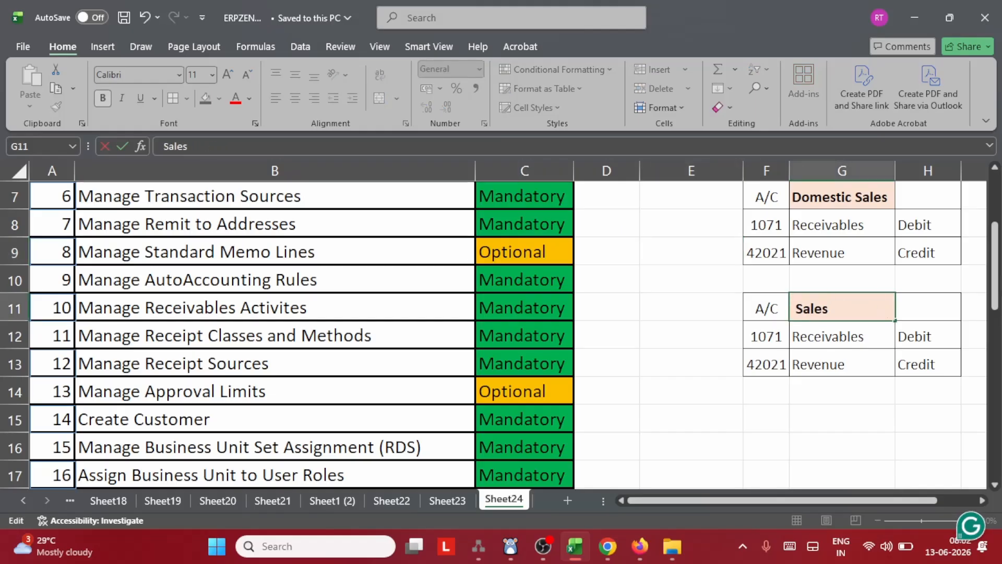
pyautogui.write('Interb')
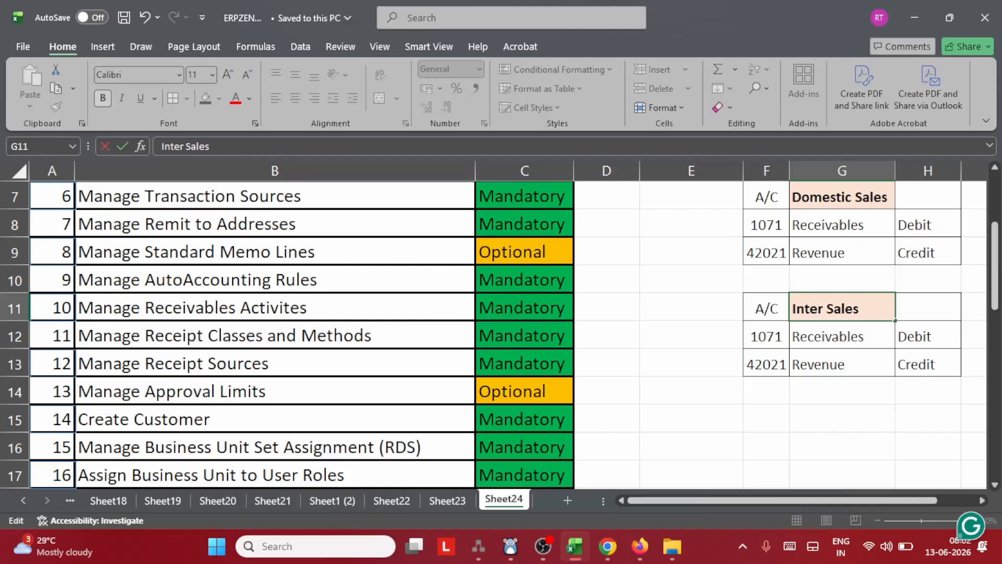
pyautogui.press('BackSpace')
pyautogui.write('nati')
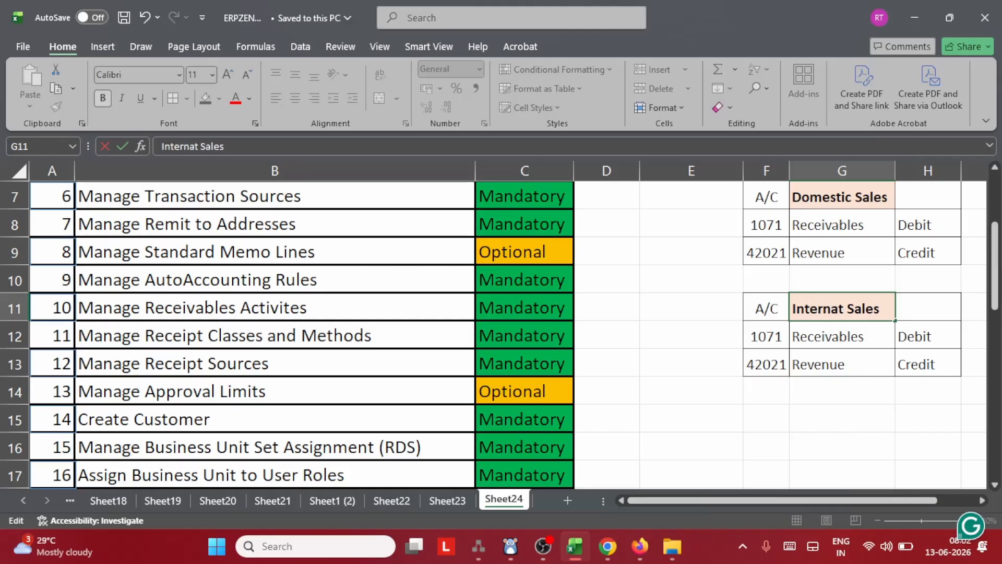
pyautogui.write('onal')
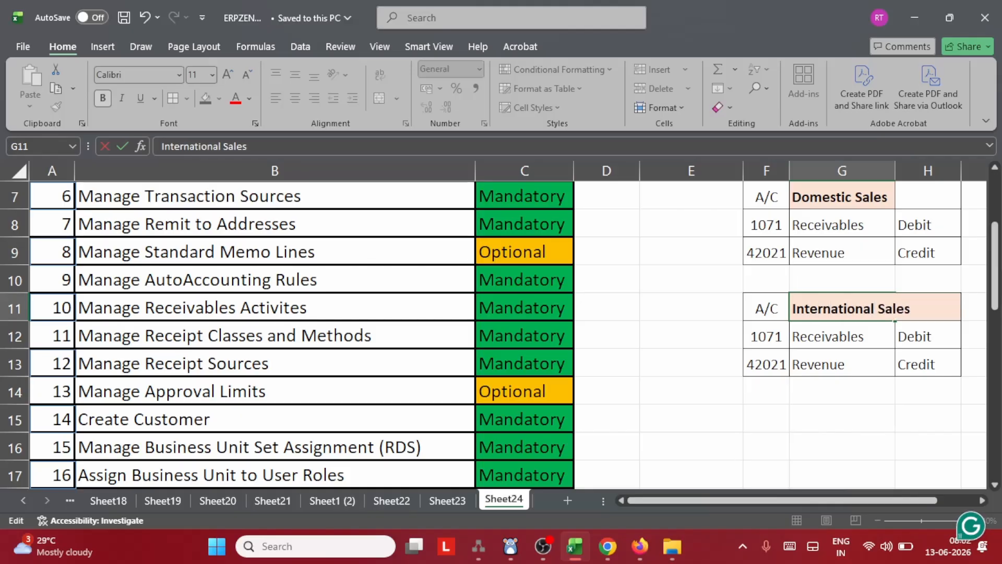
pyautogui.click(821, 420)
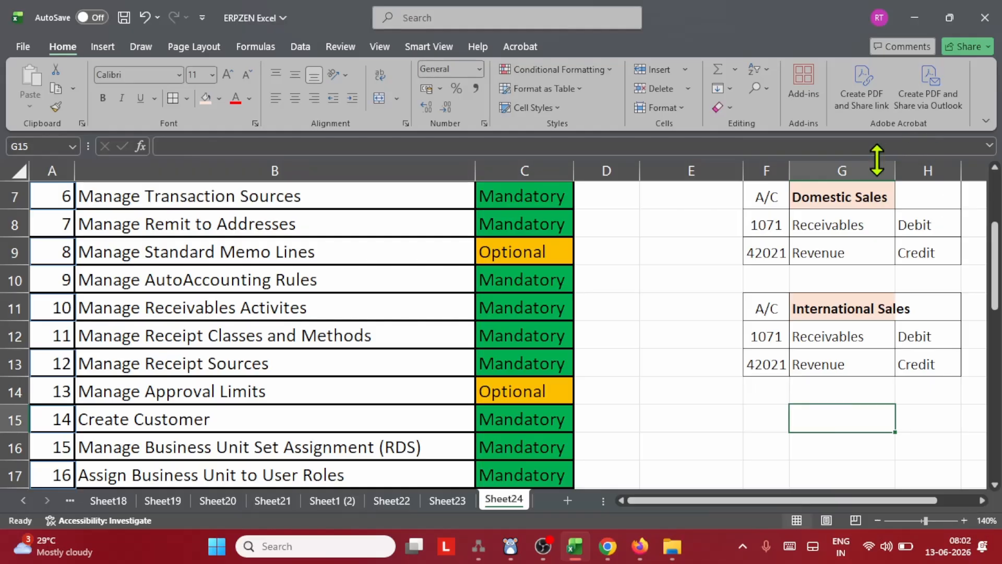
pyautogui.moveTo(897, 165); pyautogui.dragTo(948, 165)
pyautogui.click(837, 306)
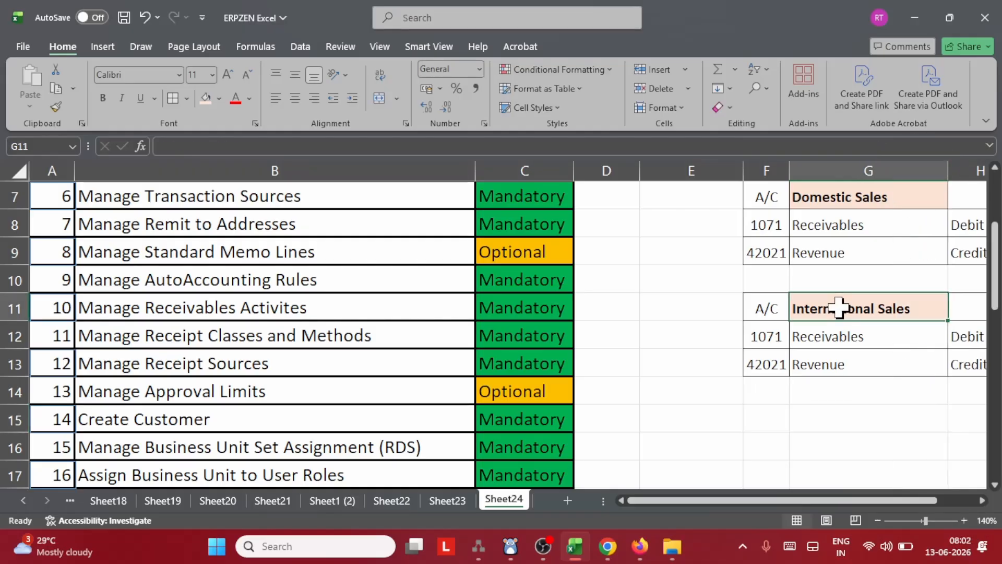
# Change the Receivables account code in F12 of the International Sales block to 1072.
pyautogui.click(836, 338)
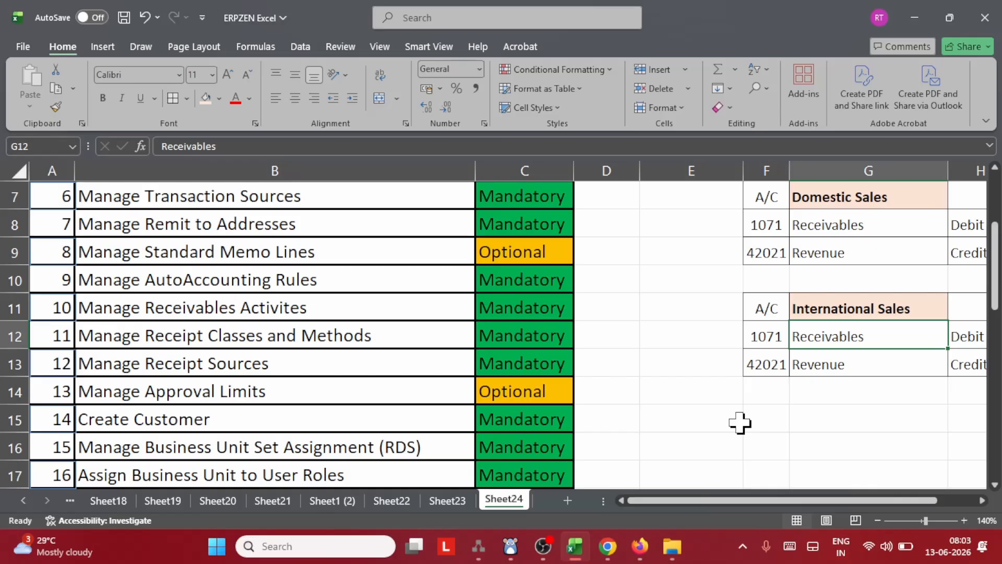
pyautogui.click(775, 336)
pyautogui.press('F2')
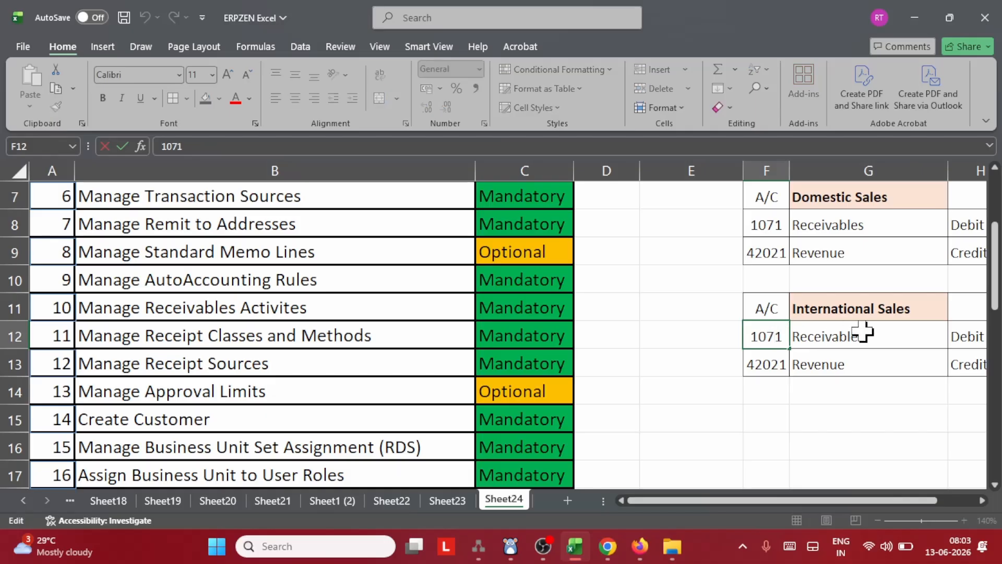
pyautogui.press('BackSpace')
pyautogui.write('2')
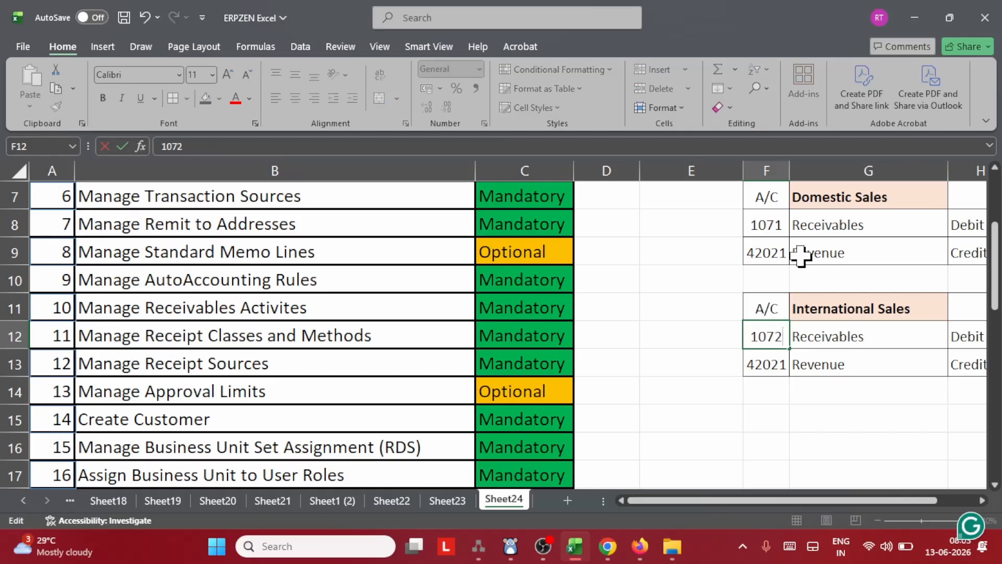
pyautogui.click(813, 372)
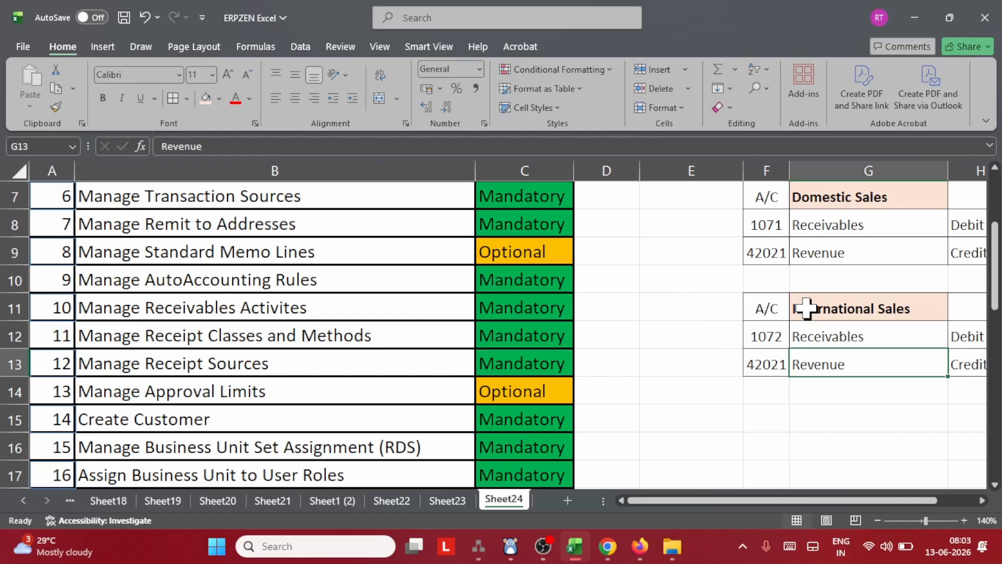
# Copy the International Sales block F11:H13 and paste the duplicate at F15.
pyautogui.click(775, 357)
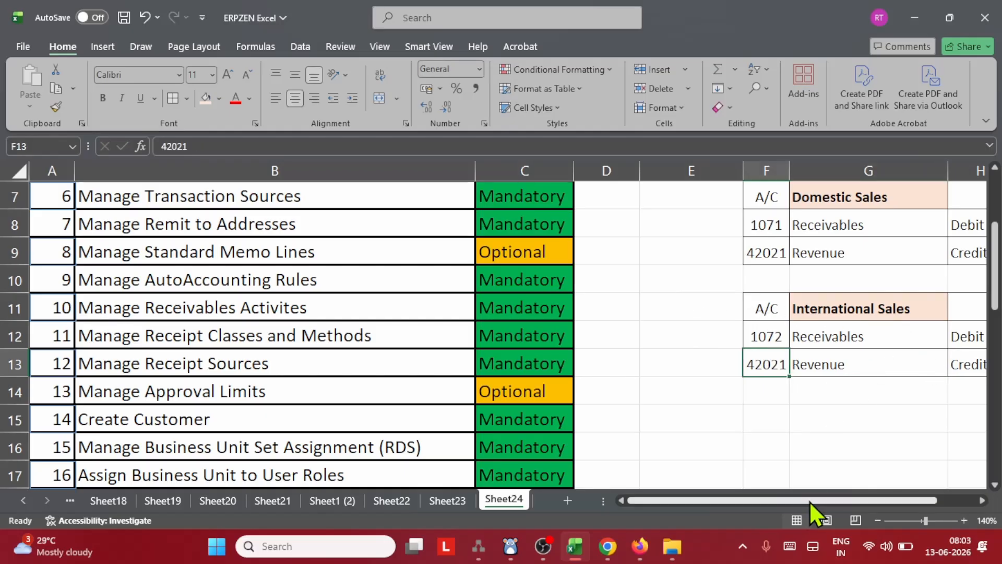
pyautogui.moveTo(810, 502); pyautogui.dragTo(828, 502)
pyautogui.moveTo(863, 499); pyautogui.dragTo(863, 499)
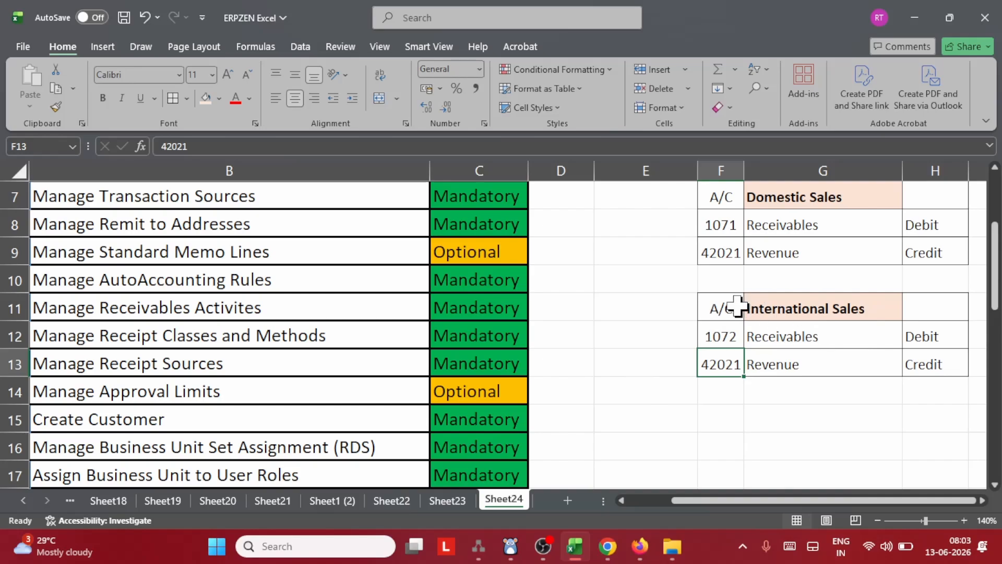
pyautogui.moveTo(712, 311); pyautogui.dragTo(955, 371)
pyautogui.hotkey('ctrl', 'c')
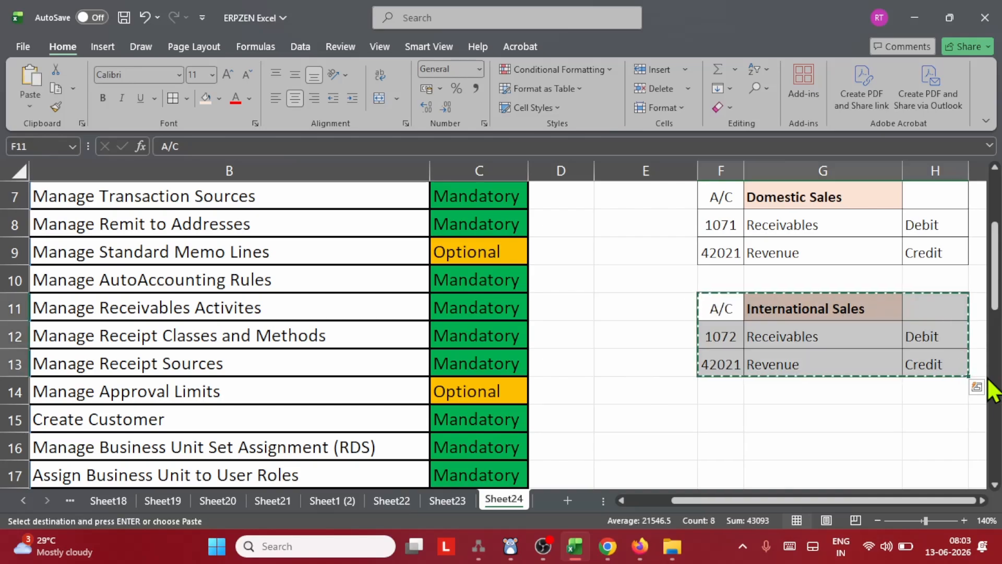
pyautogui.click(729, 418)
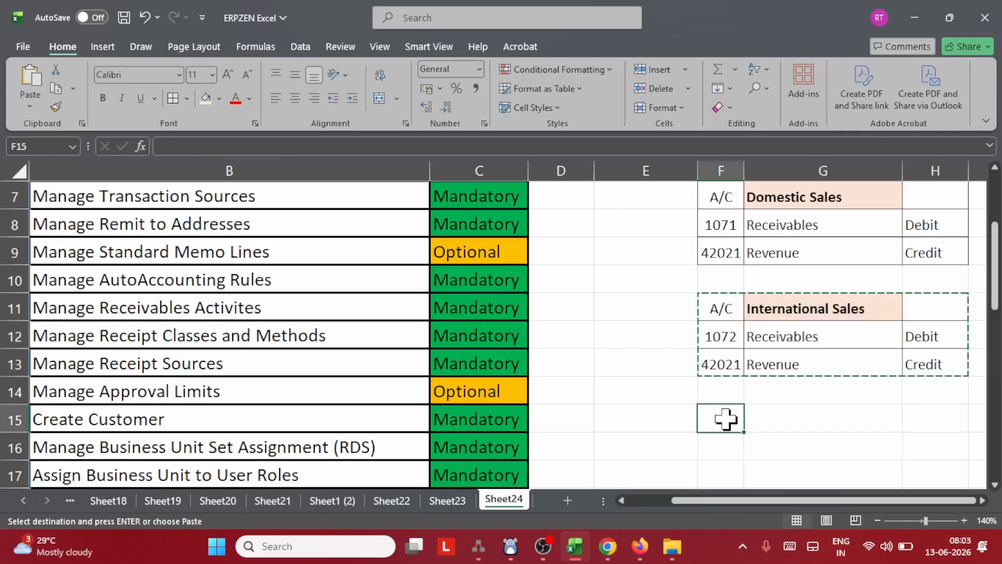
pyautogui.hotkey('ctrl', 'v')
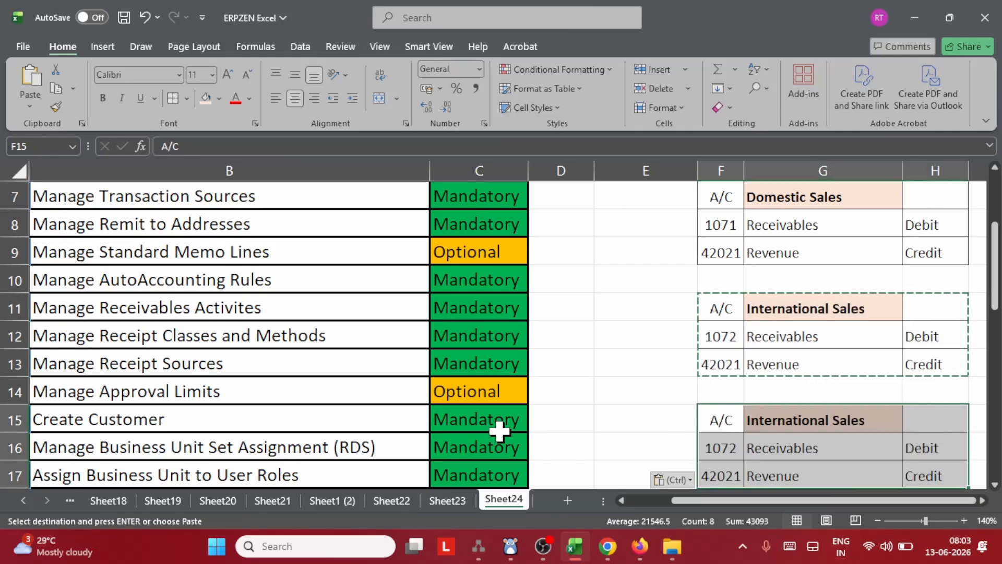
# Change the heading in G15 to International Sales - Shirt and widen column G to fit it.
pyautogui.scroll(-2, 768, 368)
pyautogui.click(852, 337)
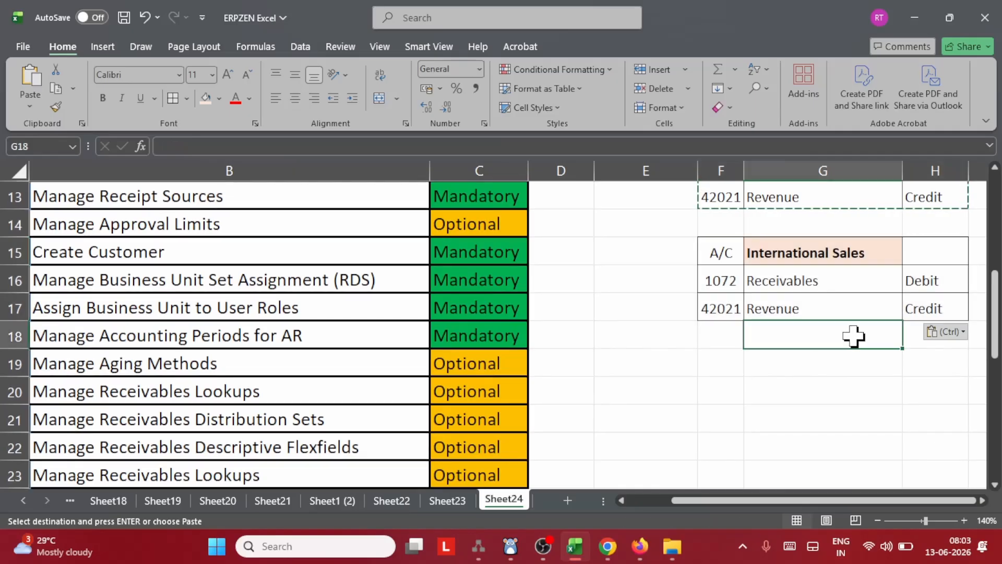
pyautogui.doubleClick(871, 251)
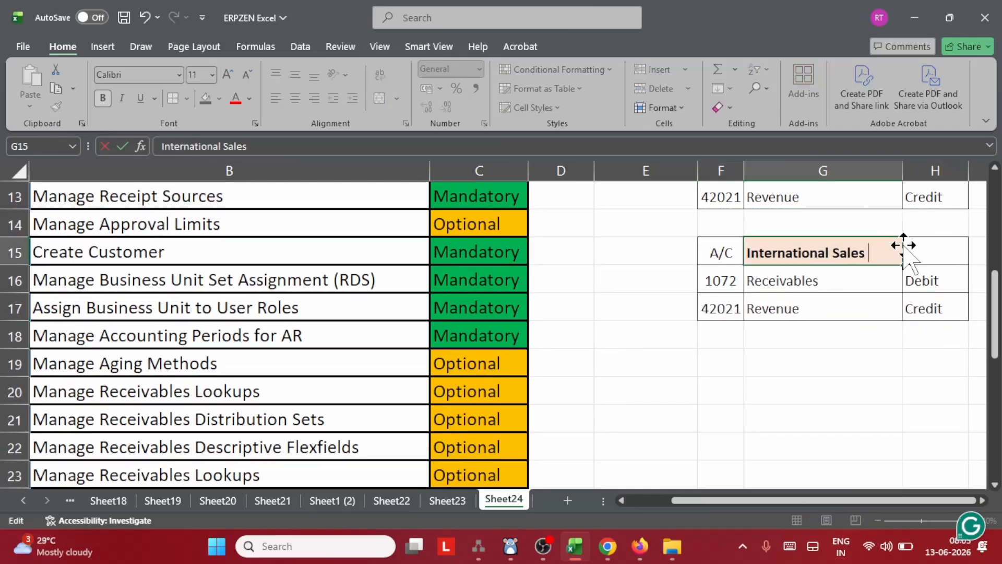
pyautogui.write('- Shi')
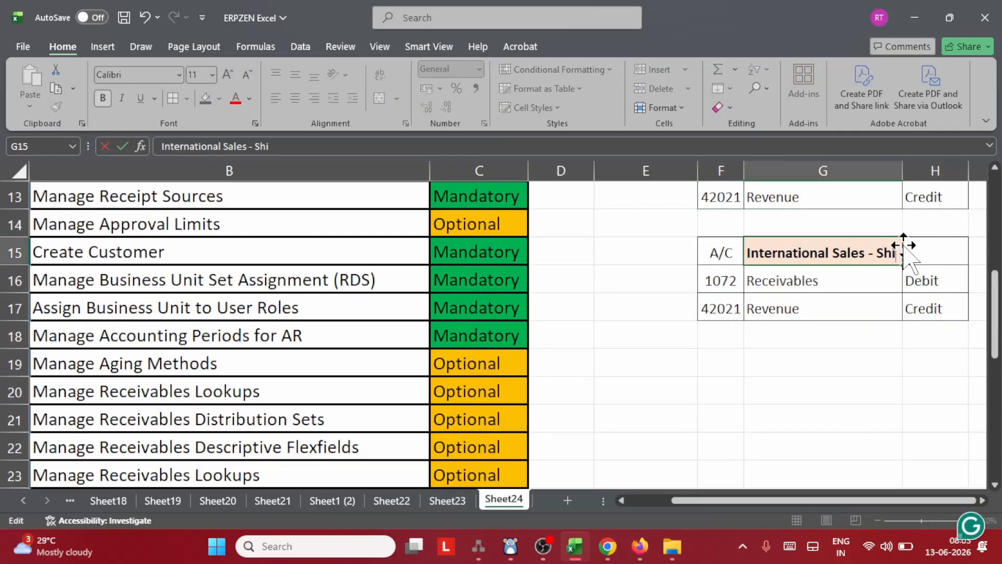
pyautogui.write('rt')
pyautogui.click(783, 360)
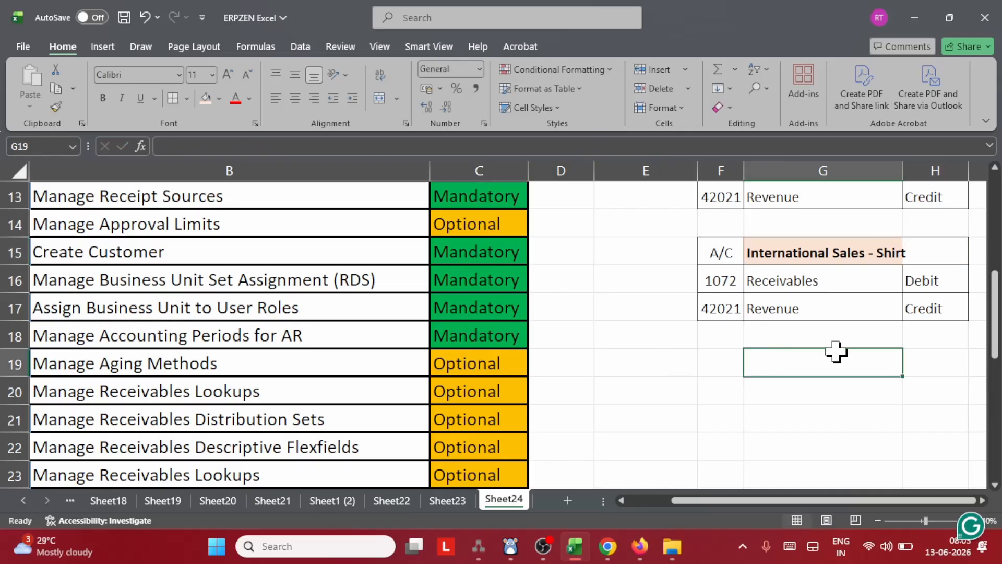
pyautogui.moveTo(903, 164); pyautogui.dragTo(973, 163)
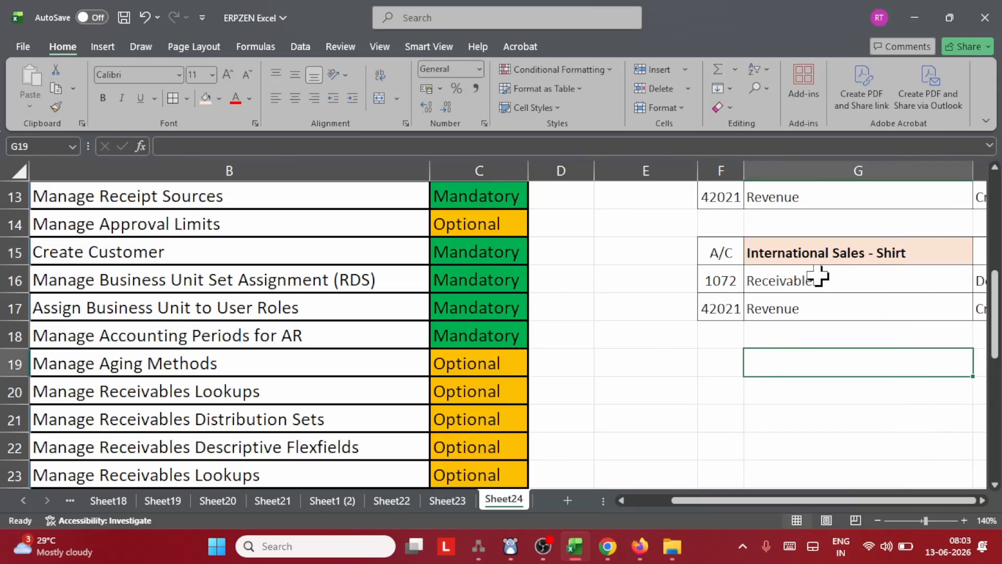
# Change the Revenue account code in F17 of the International Sales - Shirt block to 42022.
pyautogui.click(800, 280)
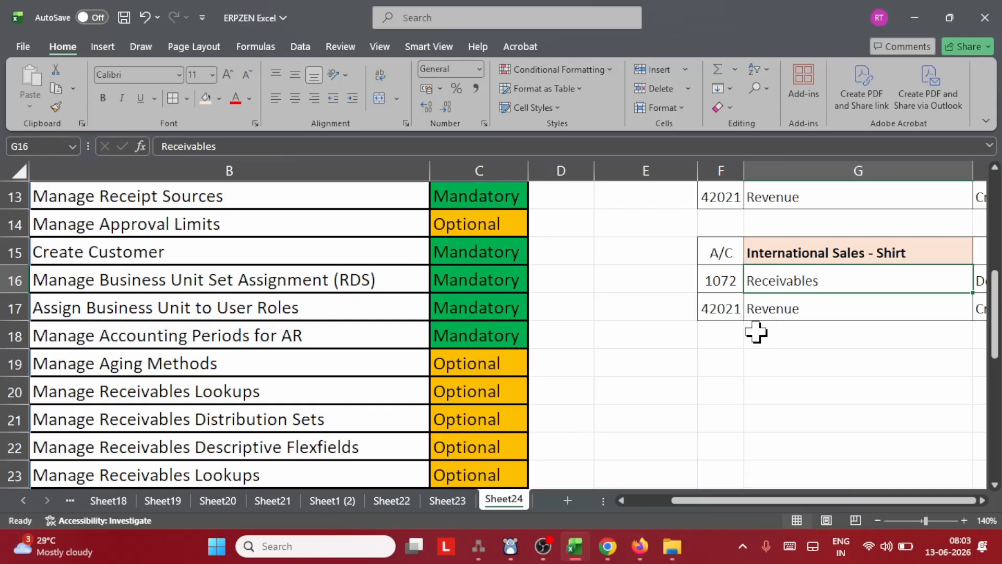
pyautogui.click(711, 280)
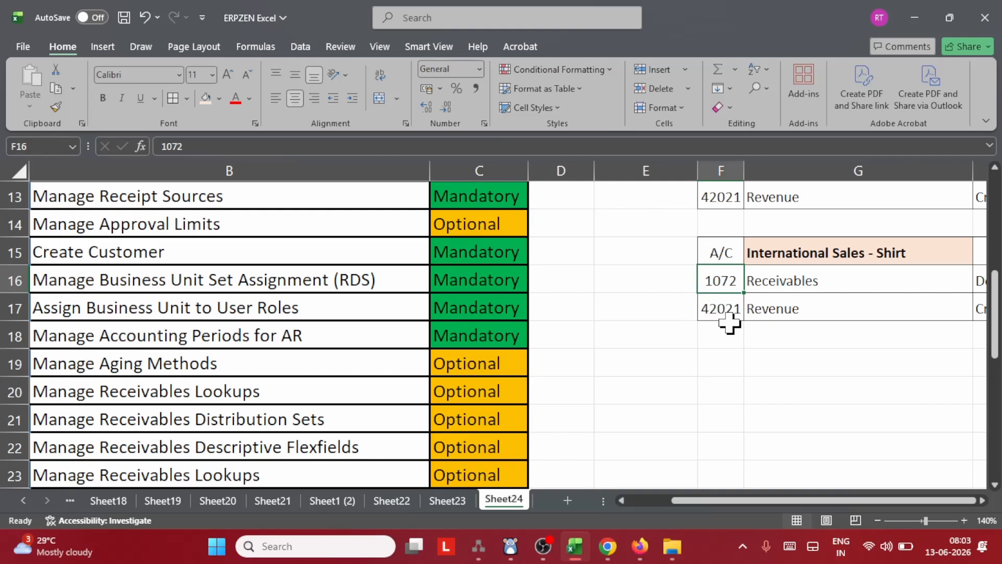
pyautogui.doubleClick(729, 309)
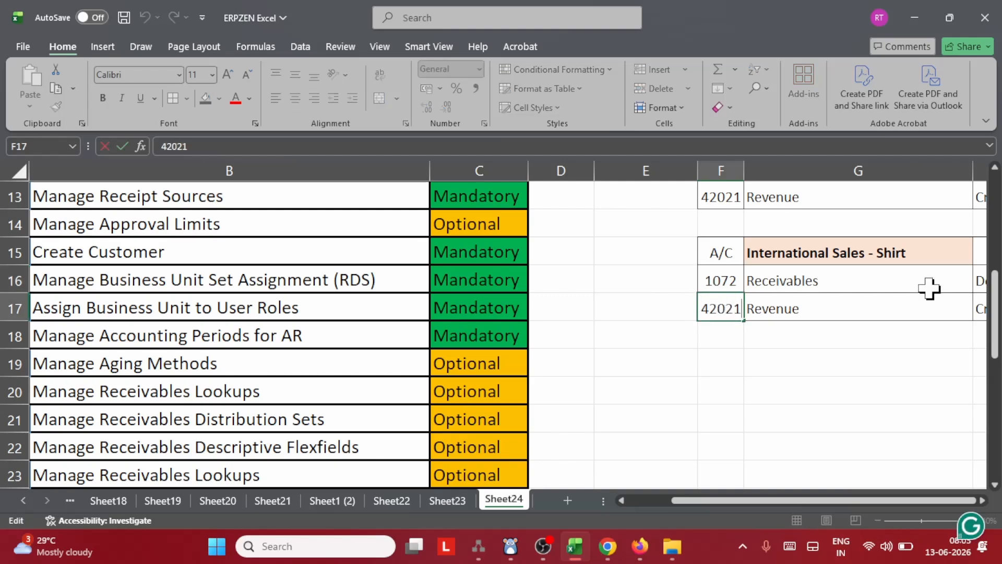
pyautogui.press('BackSpace')
pyautogui.write('2')
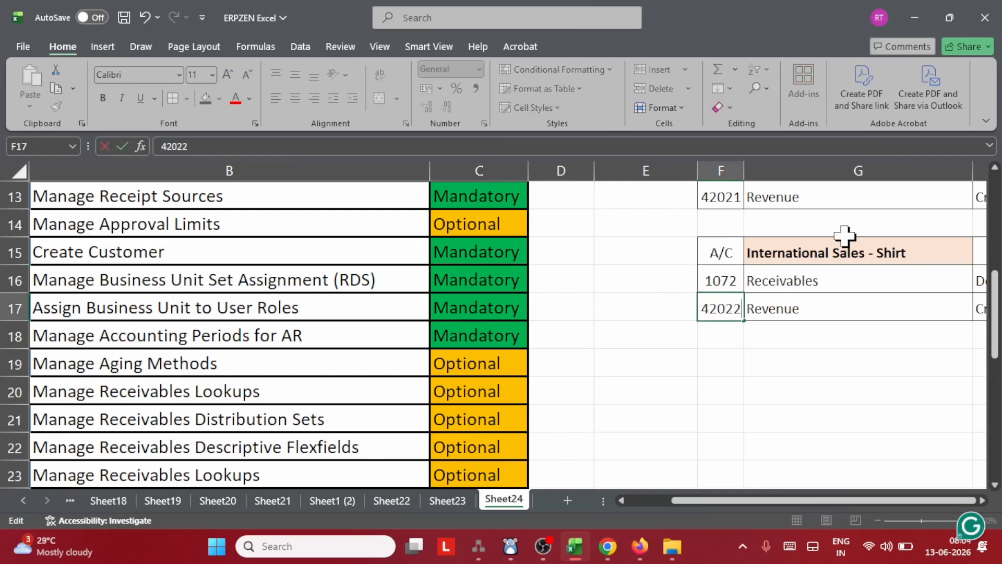
pyautogui.click(771, 373)
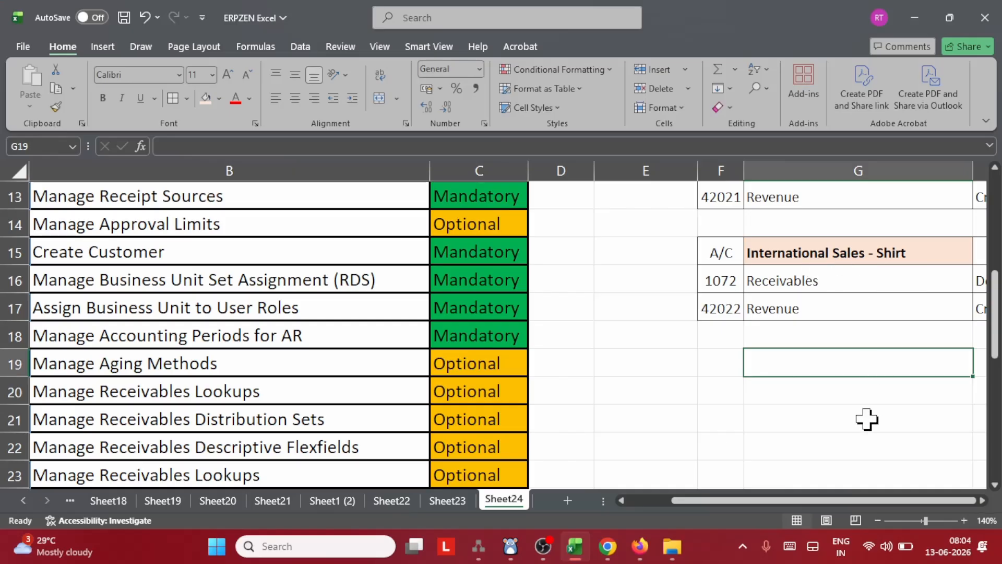
# Duplicate the International Sales - Shirt block F15:H17 at F19.
pyautogui.moveTo(798, 497); pyautogui.dragTo(819, 501)
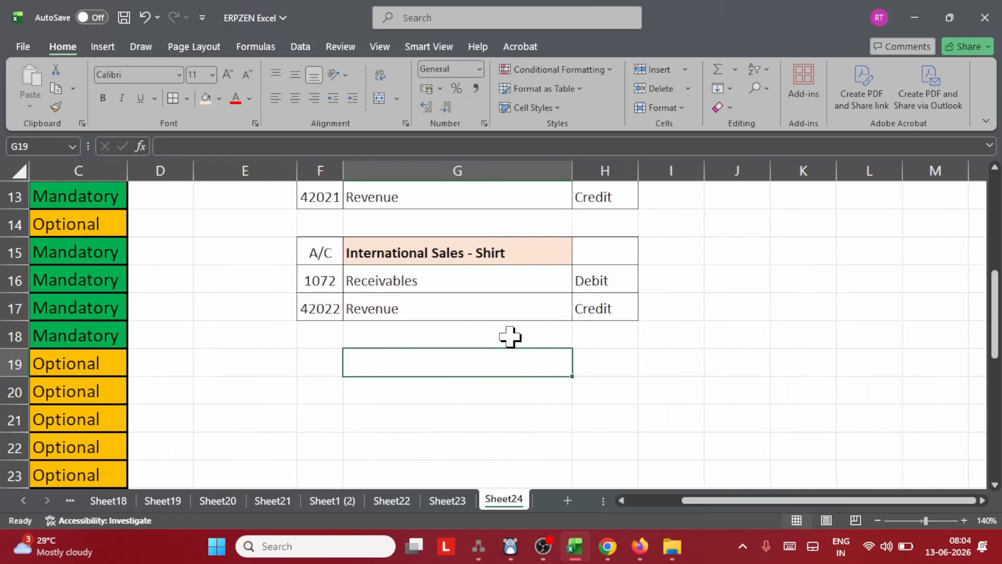
pyautogui.click(326, 306)
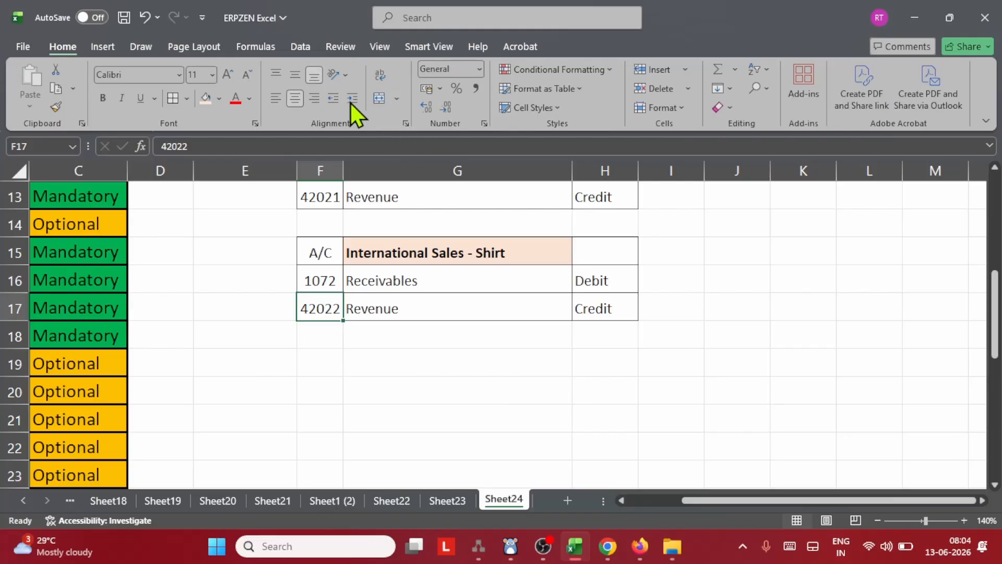
pyautogui.moveTo(331, 253); pyautogui.dragTo(604, 305)
pyautogui.hotkey('ctrl', 'c')
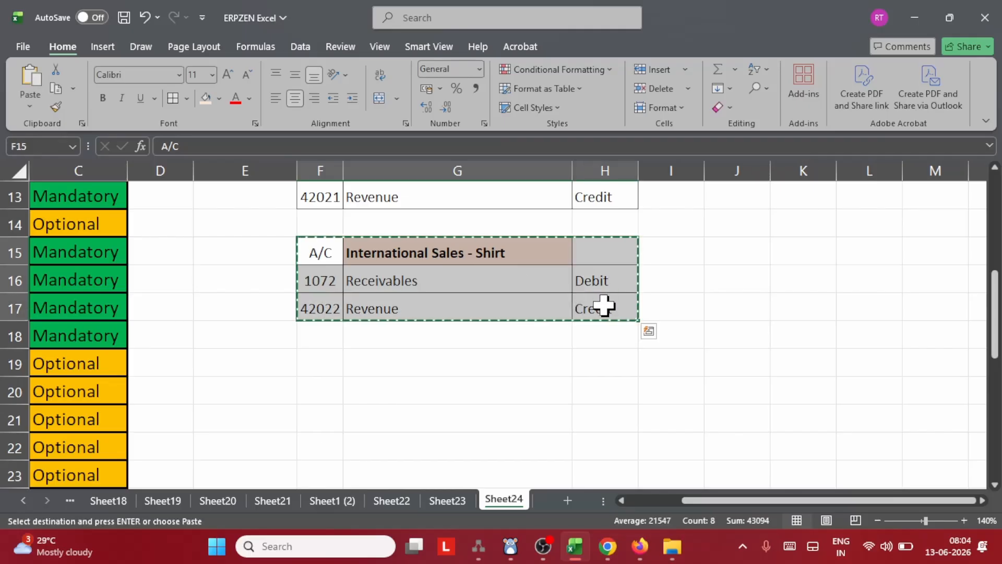
pyautogui.click(326, 363)
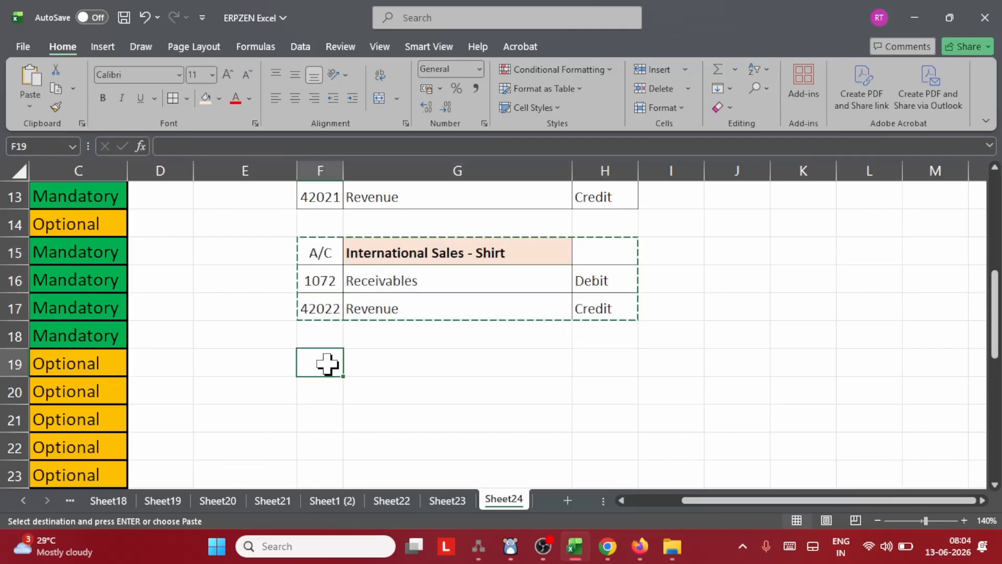
pyautogui.hotkey('ctrl', 'v')
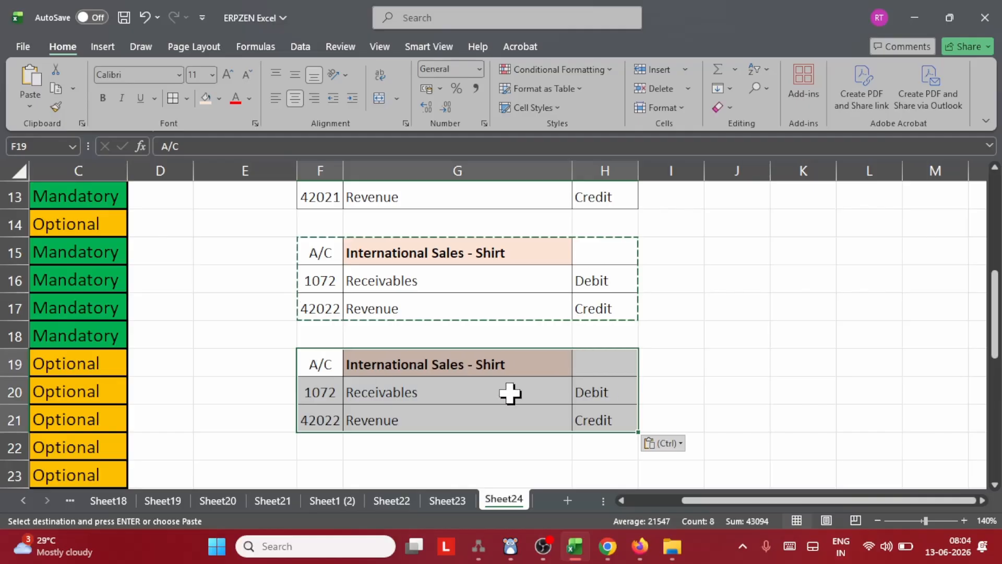
# Change the heading in G19 of the duplicated block to Domestic Sales - Shirt.
pyautogui.doubleClick(433, 363)
pyautogui.press('BackSpace')
pyautogui.press('BackSpace')
pyautogui.press('BackSpace')
pyautogui.press('BackSpace')
pyautogui.press('BackSpace')
pyautogui.press('BackSpace')
pyautogui.press('BackSpace')
pyautogui.press('BackSpace')
pyautogui.press('BackSpace')
pyautogui.press('BackSpace')
pyautogui.press('BackSpace')
pyautogui.press('BackSpace')
pyautogui.press('BackSpace')
pyautogui.press('BackSpace')
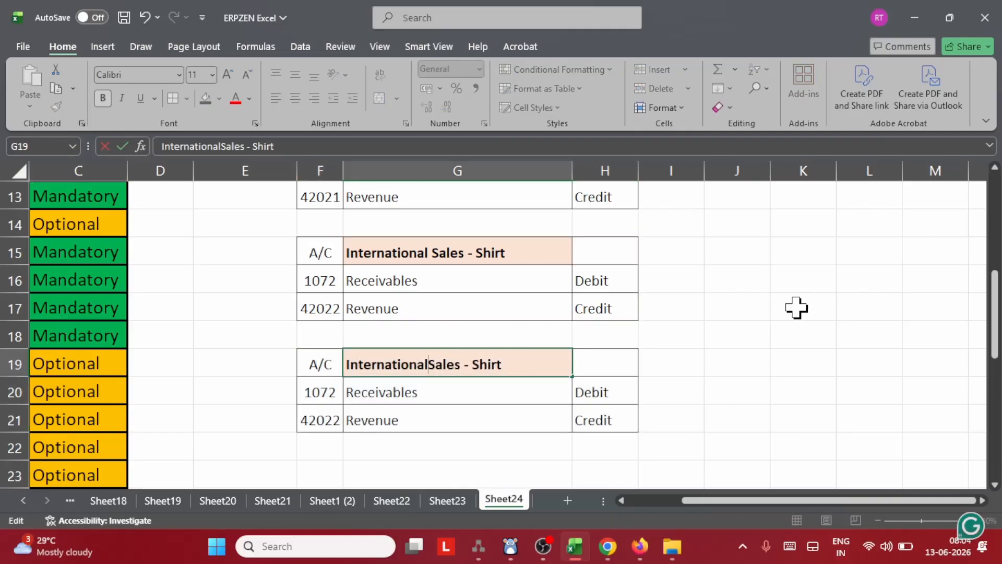
pyautogui.write('Domes')
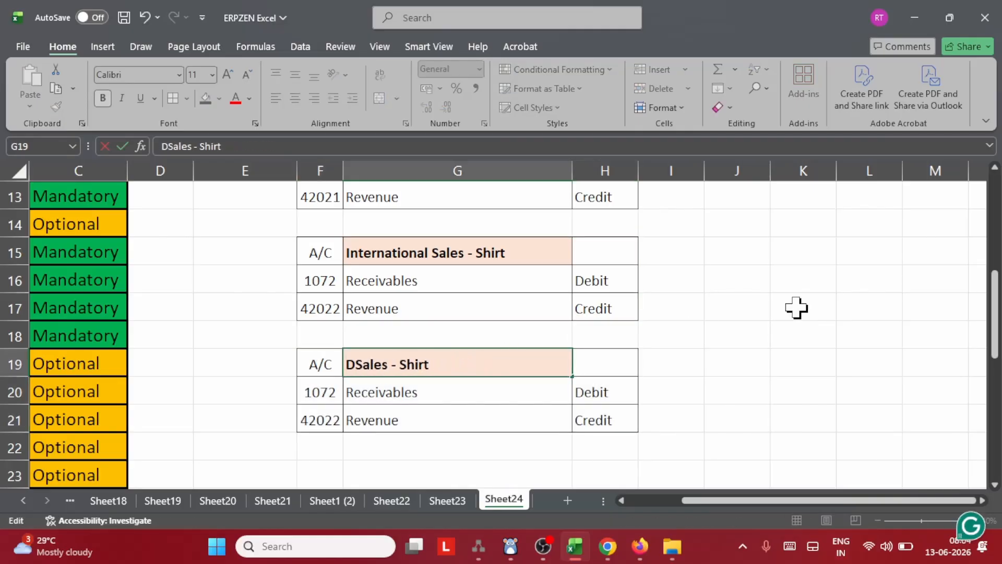
pyautogui.write('tic')
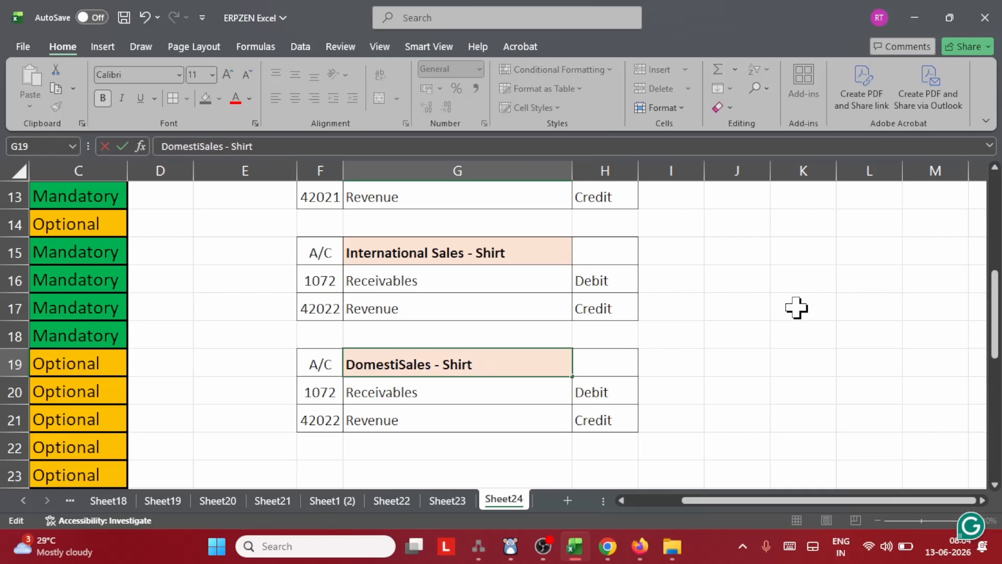
pyautogui.press('Return')
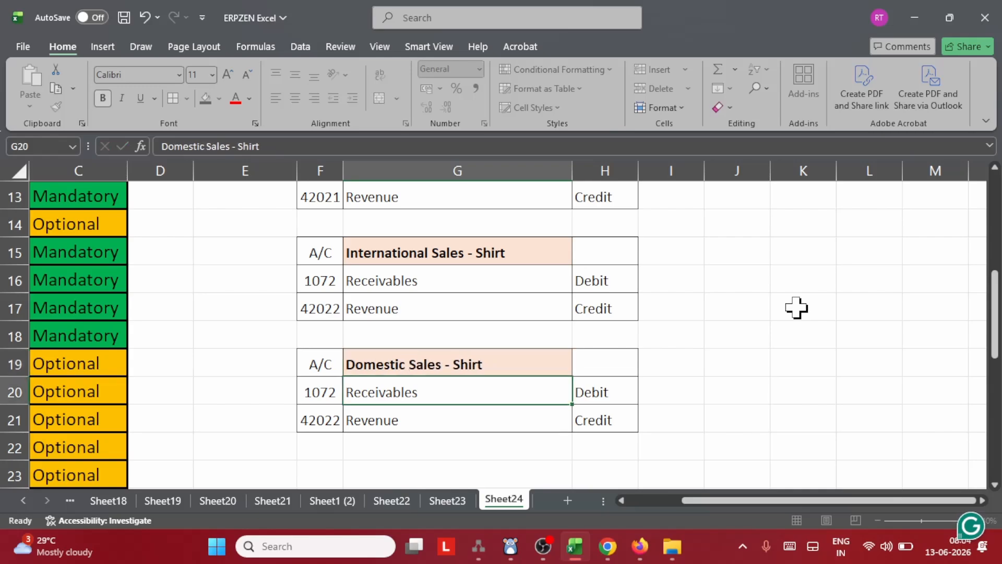
# Change the Revenue account code in F21 of the Domestic Sales - Shirt block to 42023.
pyautogui.click(320, 421)
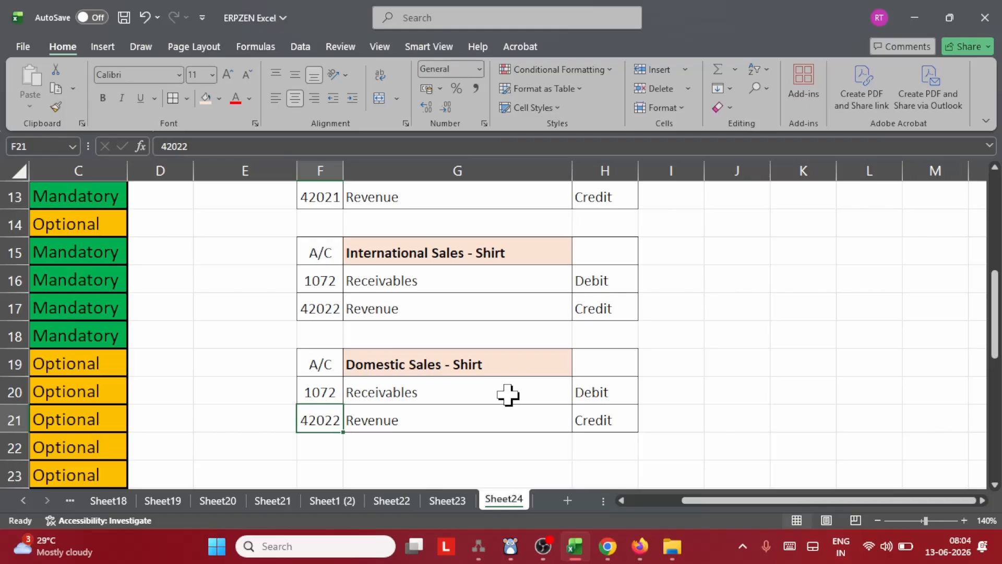
pyautogui.press('Right')
pyautogui.press('Right')
pyautogui.press('Right')
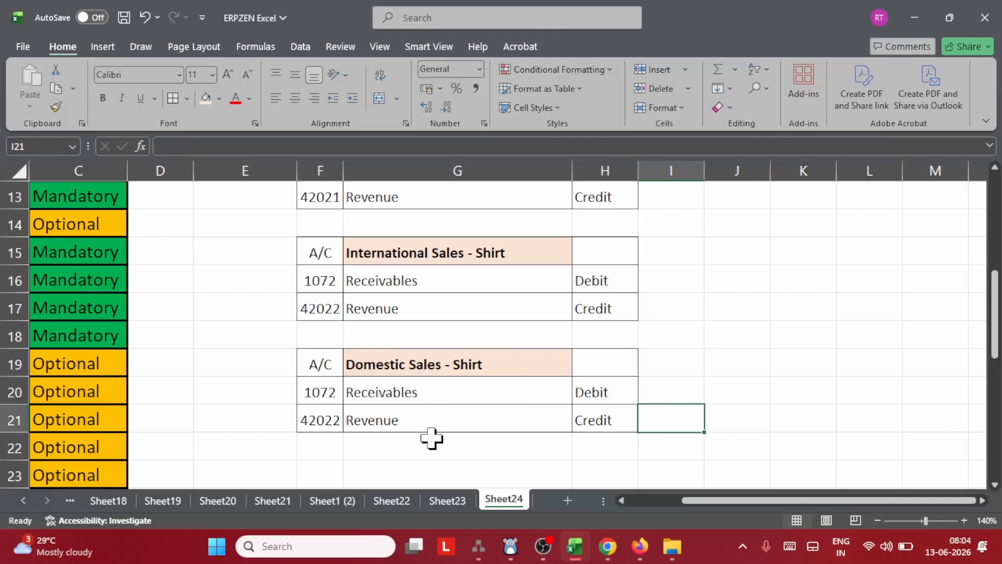
pyautogui.doubleClick(323, 417)
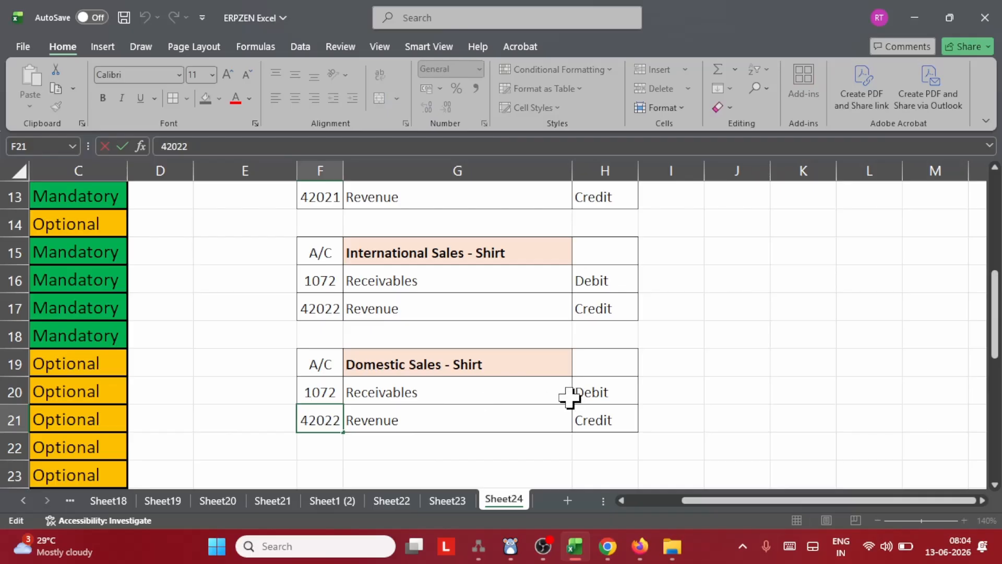
pyautogui.press('BackSpace')
pyautogui.write('3')
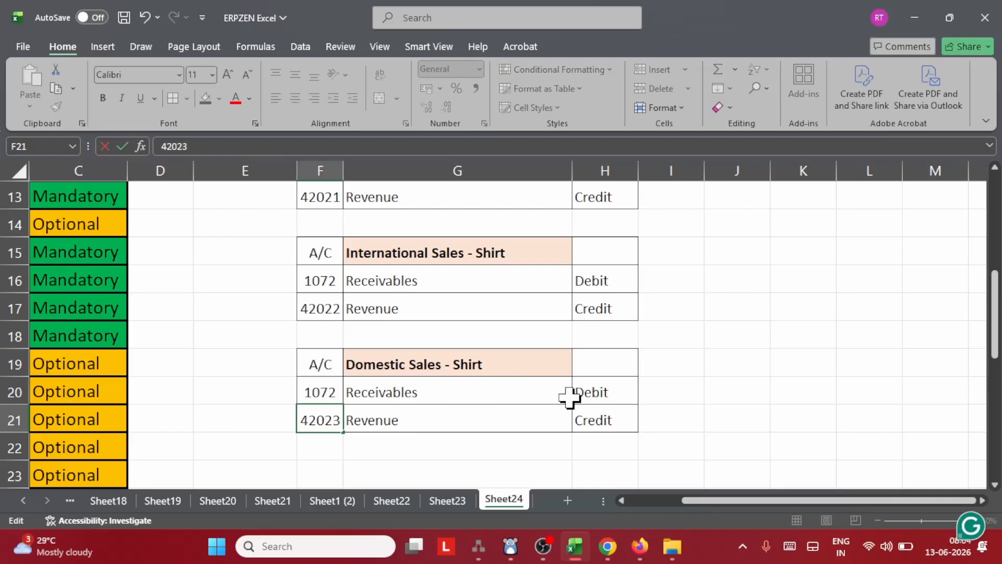
pyautogui.click(736, 310)
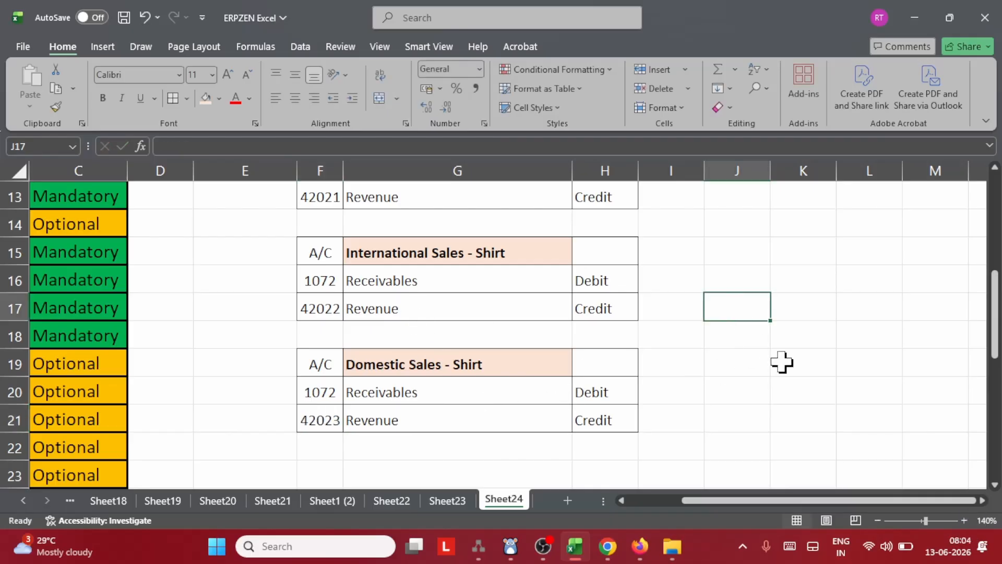
# Move the International Sales - Shirt block from F15:H17 to J7 and widen column K to fit its heading.
pyautogui.scroll(4, 781, 384)
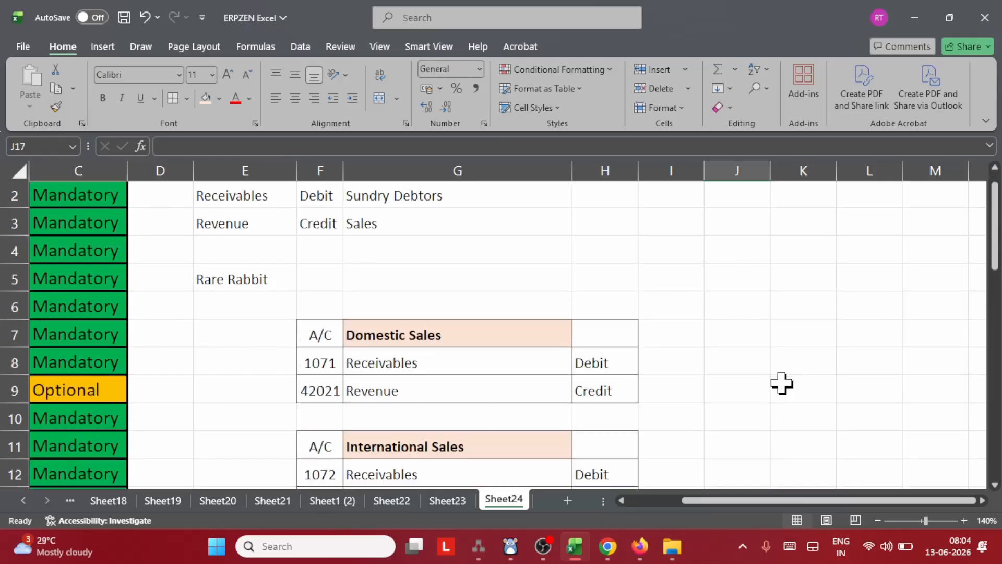
pyautogui.scroll(-3, 781, 383)
pyautogui.click(878, 520)
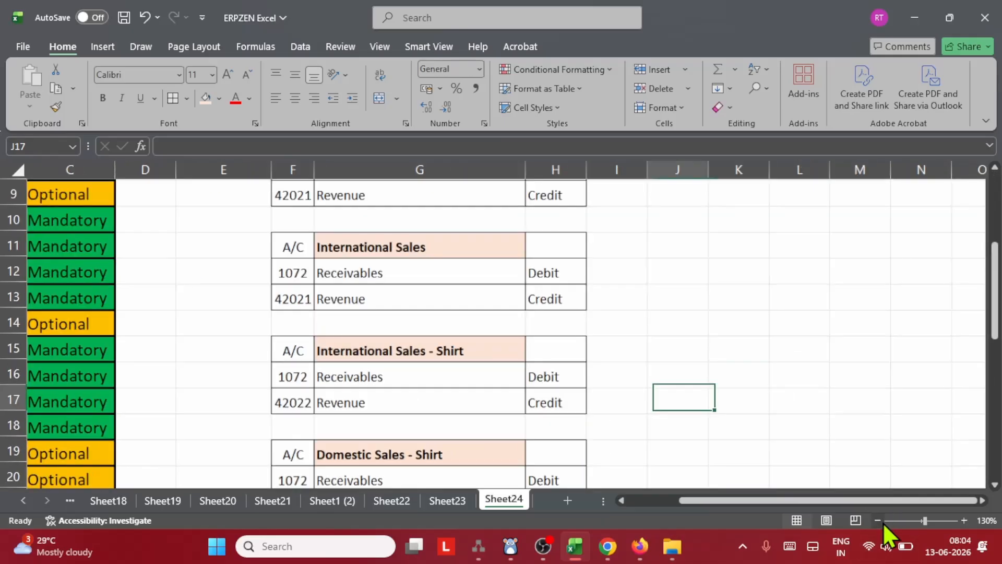
pyautogui.click(790, 289)
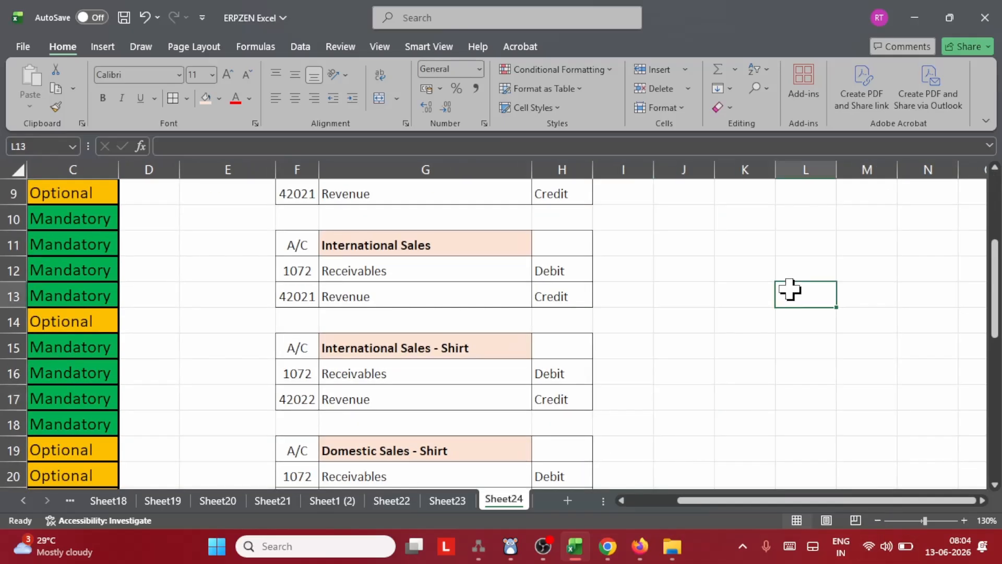
pyautogui.click(878, 520)
pyautogui.scroll(-1, 699, 365)
pyautogui.scroll(2, 716, 395)
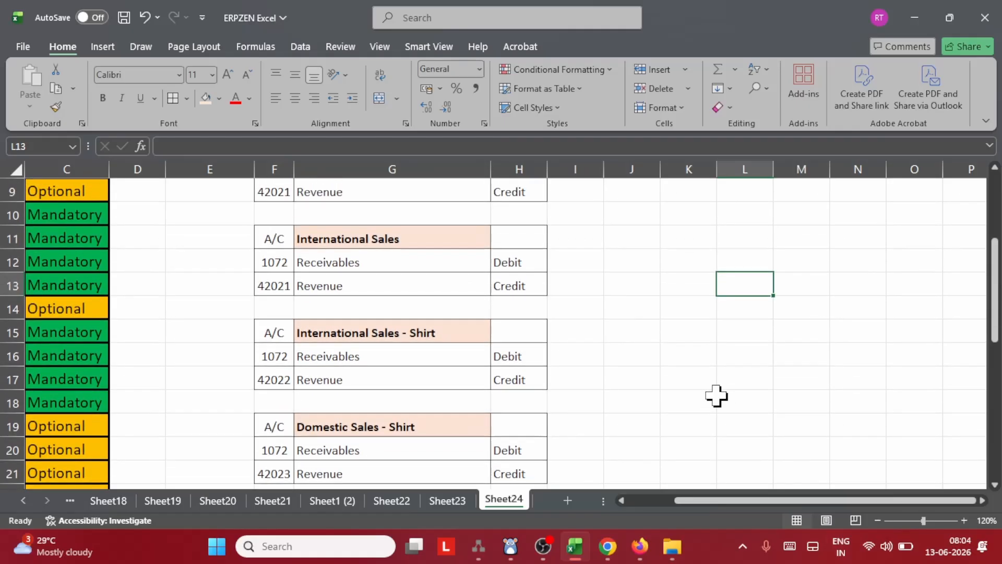
pyautogui.moveTo(278, 397); pyautogui.dragTo(539, 447)
pyautogui.hotkey('ctrl', 'c')
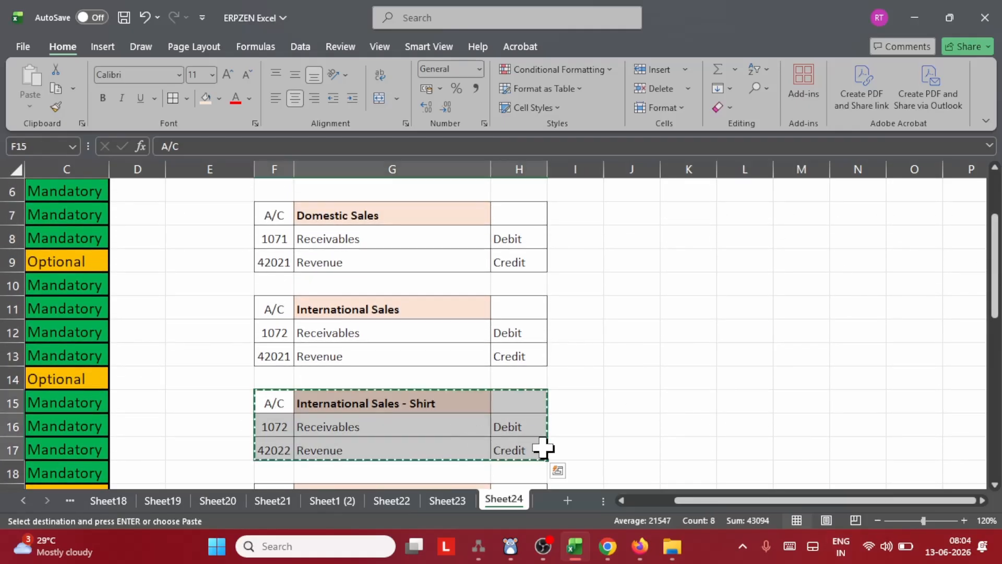
pyautogui.click(638, 215)
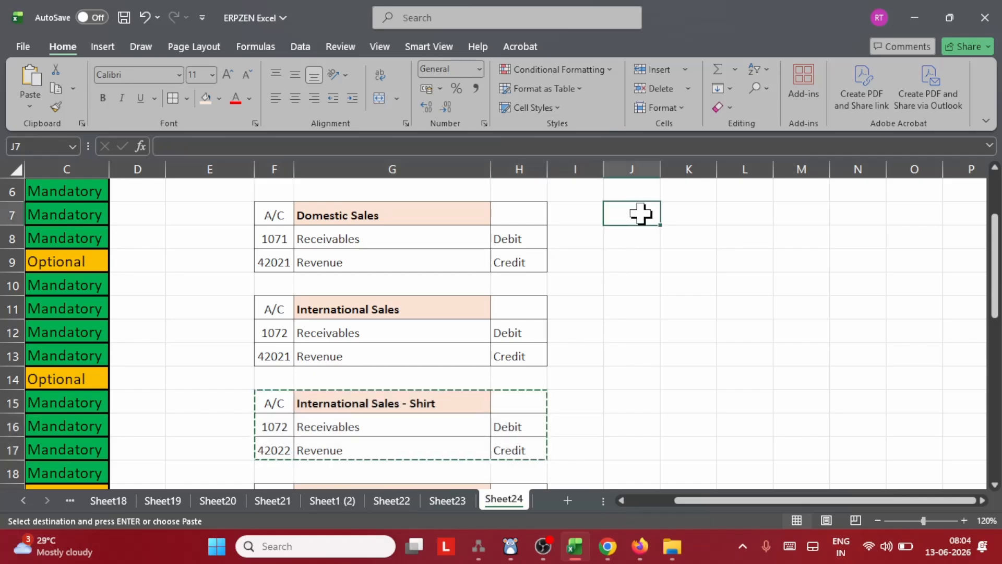
pyautogui.hotkey('ctrl', 'v')
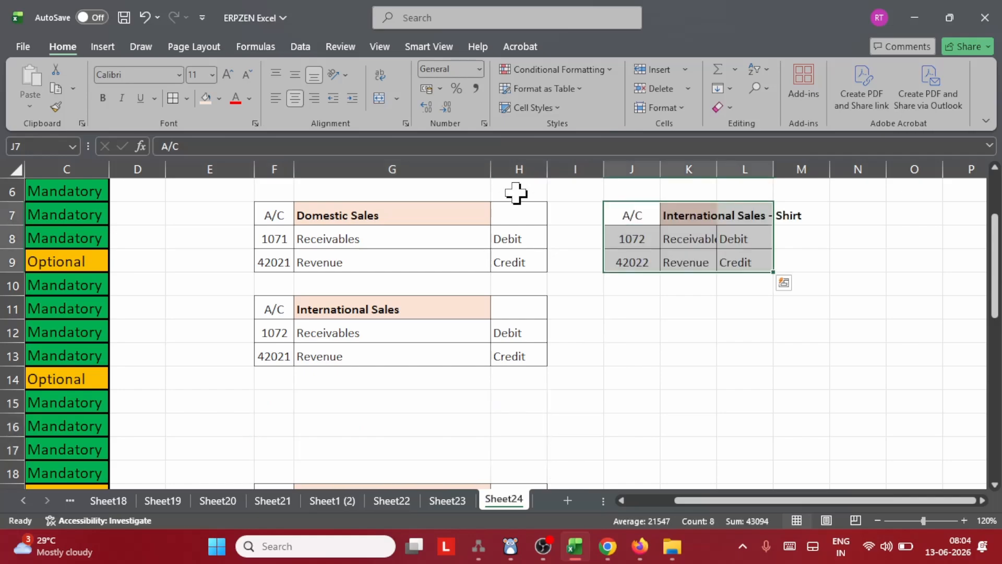
pyautogui.moveTo(717, 170); pyautogui.dragTo(813, 166)
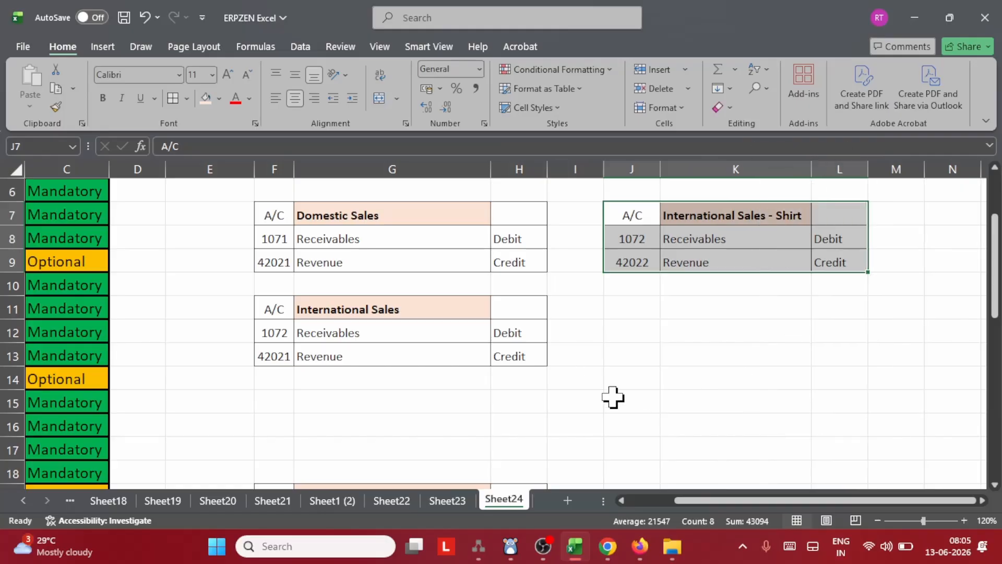
# Move the Domestic Sales - Shirt block from F19:H21 to J11, below the International Sales - Shirt block.
pyautogui.scroll(-2, 707, 369)
pyautogui.moveTo(264, 353); pyautogui.dragTo(537, 402)
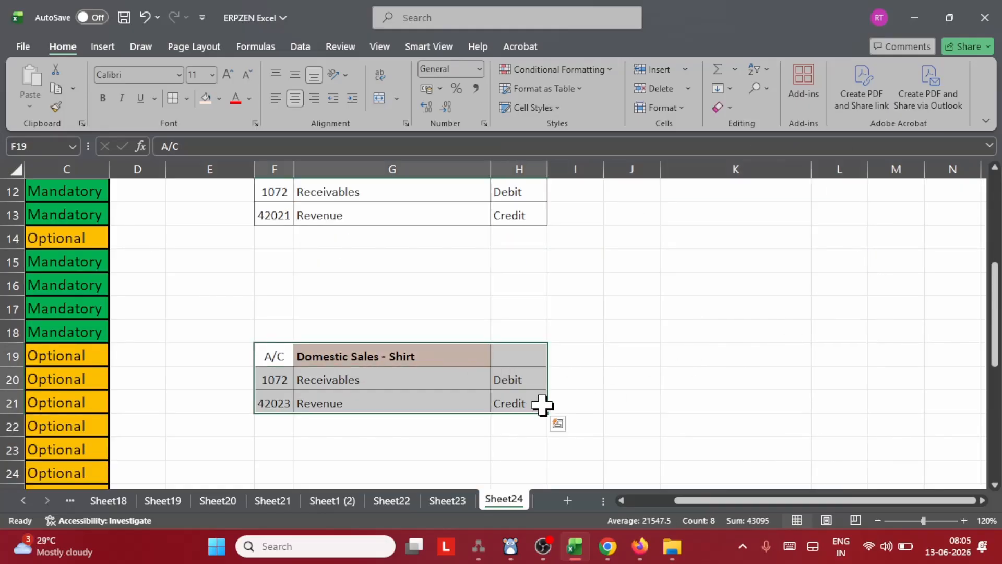
pyautogui.hotkey('ctrl', 'c')
pyautogui.scroll(3, 663, 360)
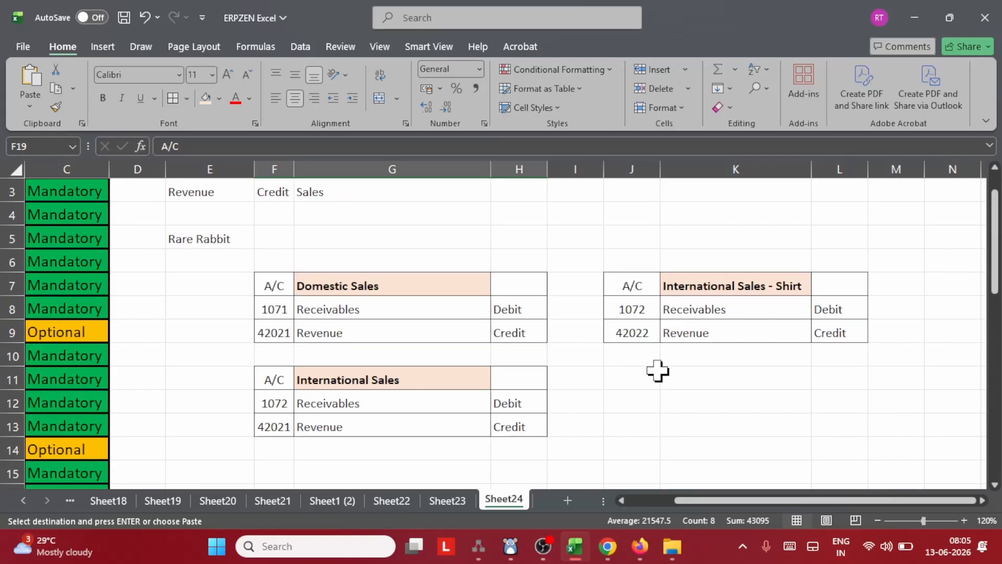
pyautogui.click(638, 383)
pyautogui.press('Return')
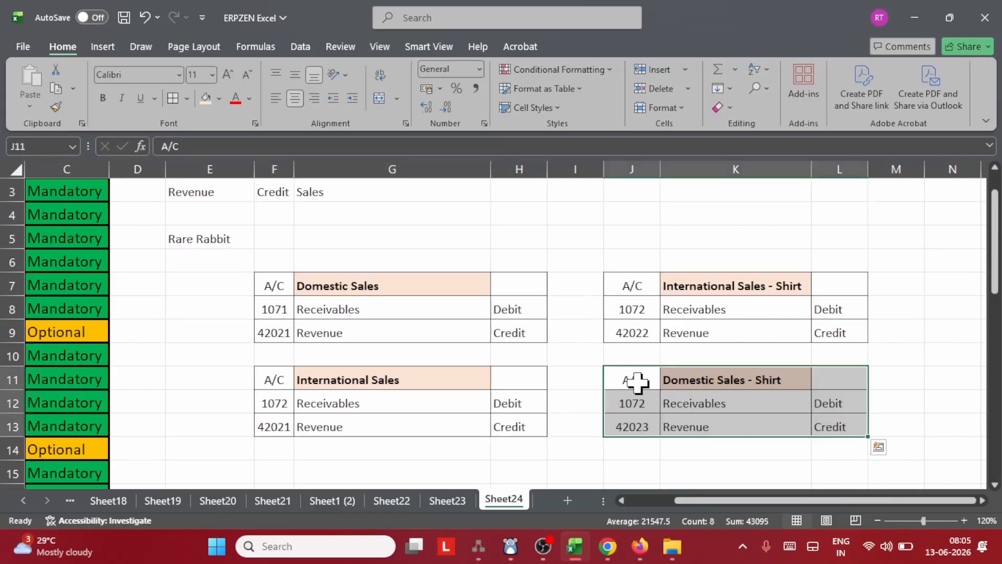
# Compare the Receivables and Revenue account codes across the domestic, international and shirt sales blocks.
pyautogui.click(575, 235)
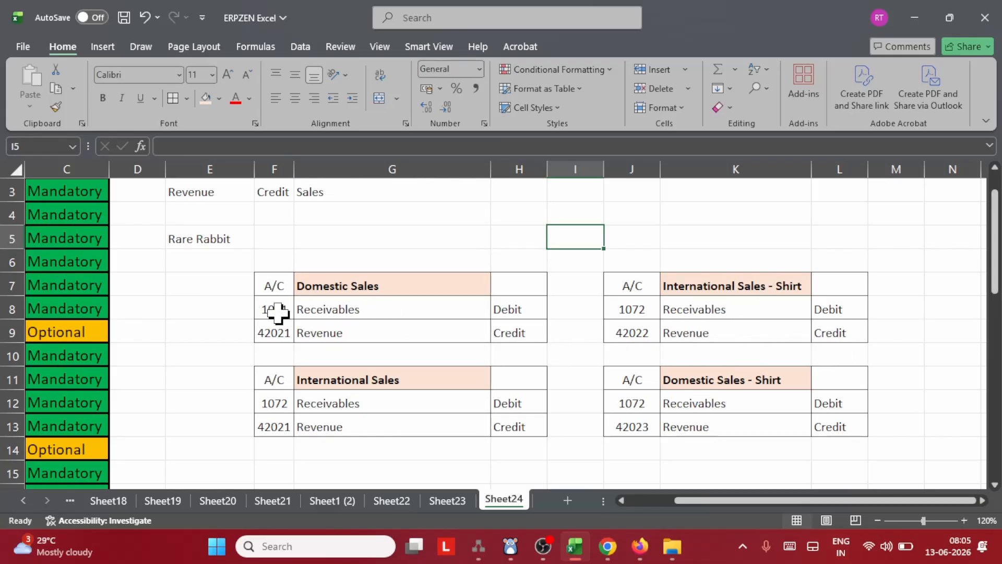
pyautogui.click(336, 285)
pyautogui.click(272, 315)
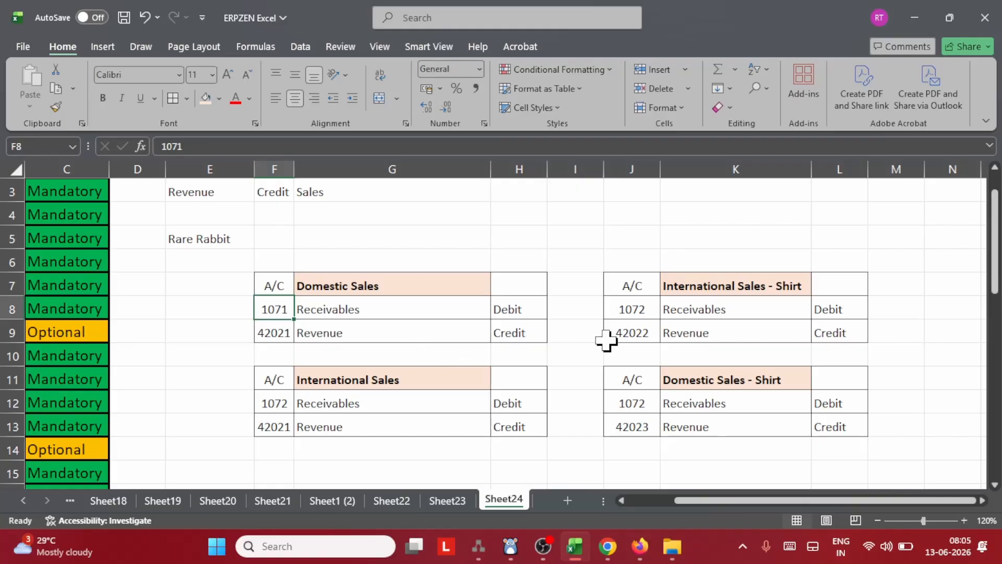
pyautogui.click(705, 285)
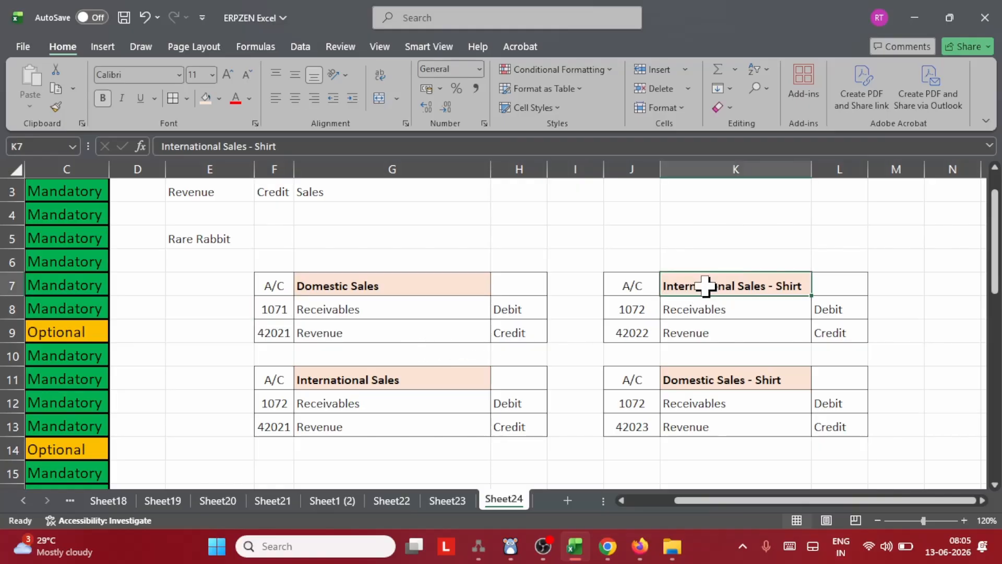
pyautogui.click(637, 313)
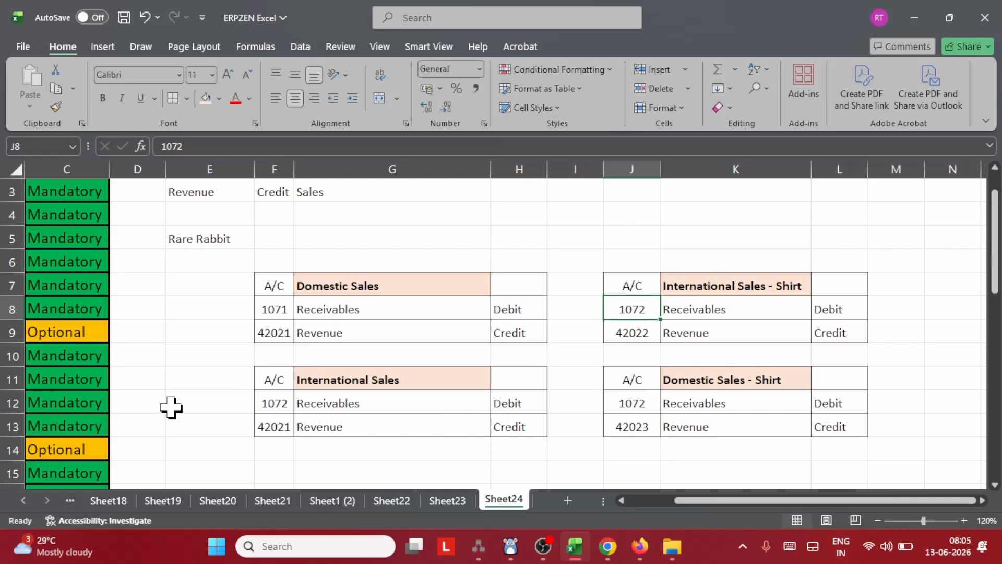
pyautogui.click(271, 409)
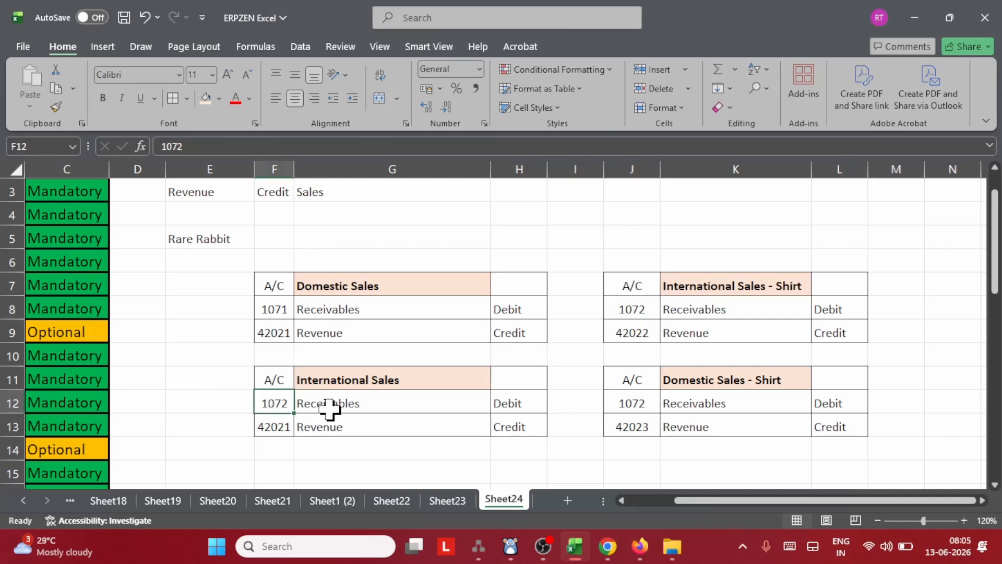
pyautogui.click(700, 307)
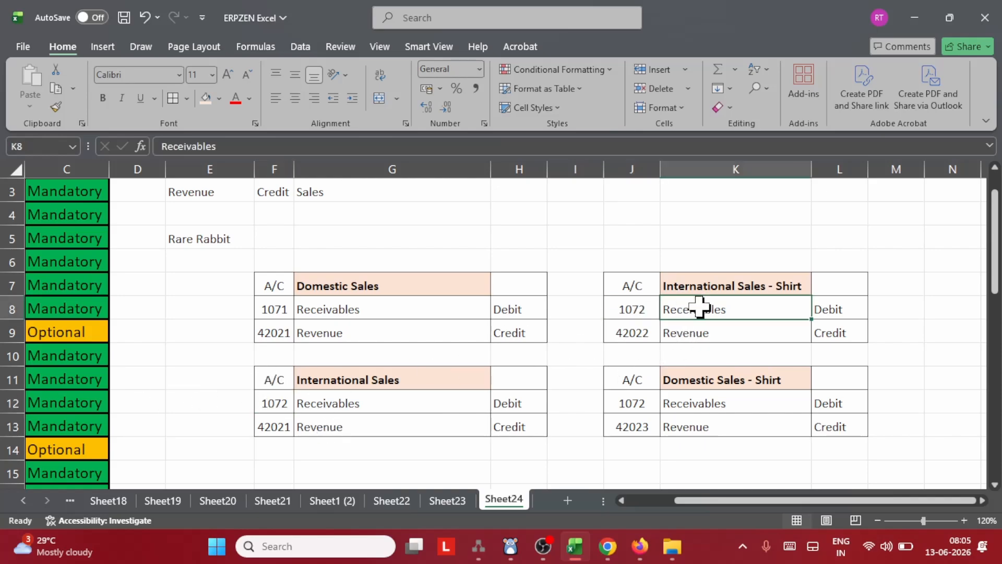
pyautogui.click(638, 334)
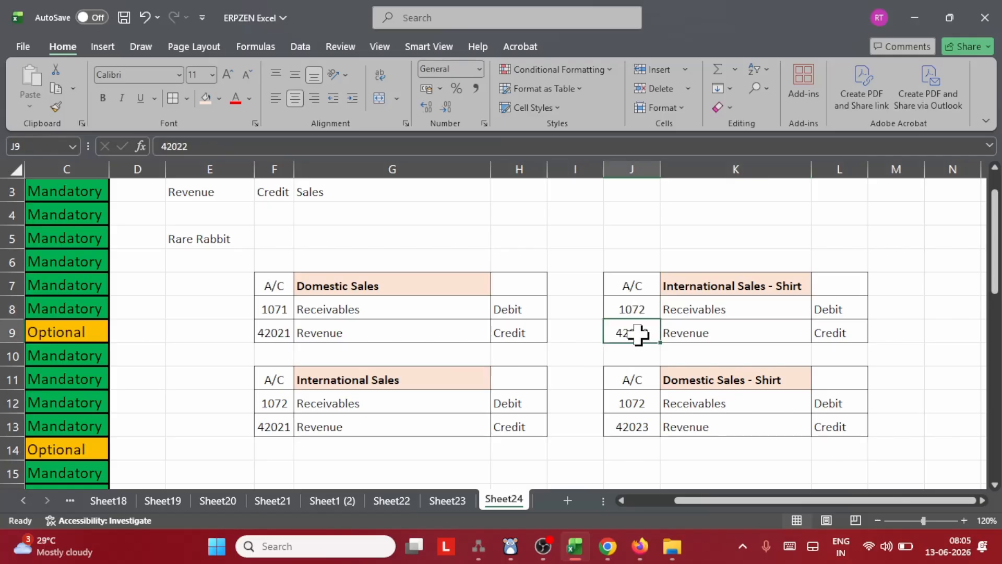
pyautogui.moveTo(635, 331)
pyautogui.mouseDown()
pyautogui.moveTo(783, 325)
pyautogui.moveTo(776, 336)
pyautogui.mouseUp()
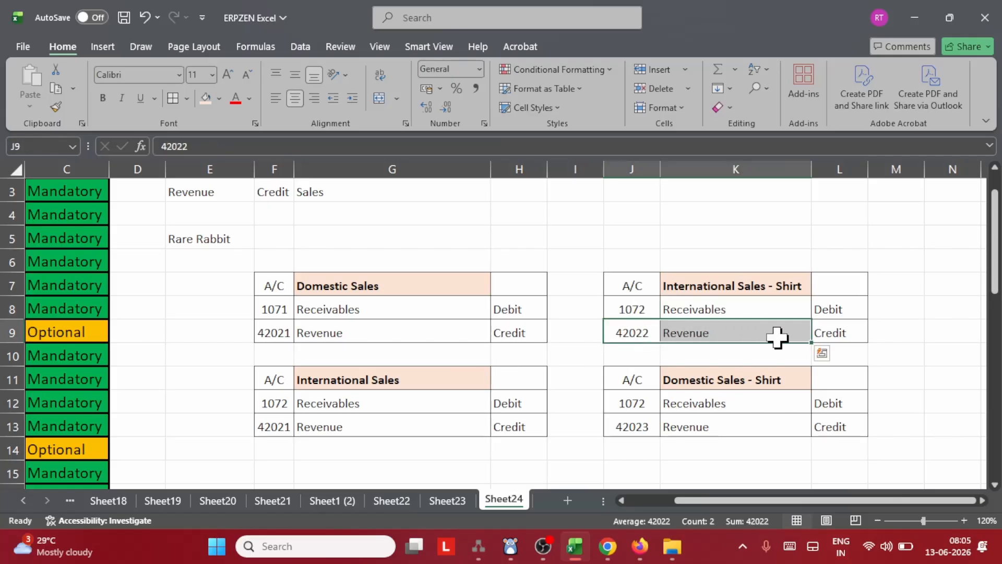
pyautogui.moveTo(631, 429); pyautogui.dragTo(845, 428)
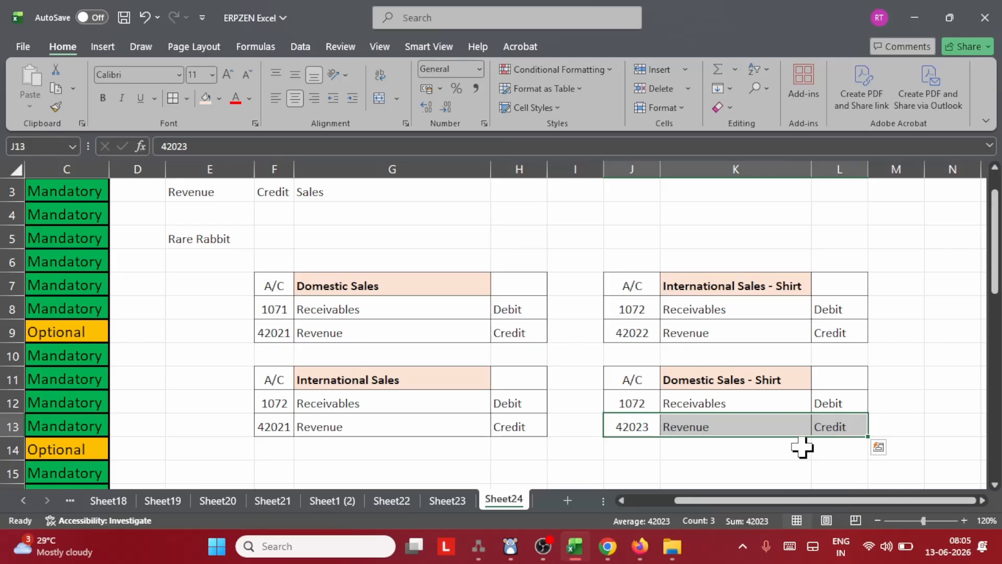
pyautogui.click(695, 453)
# Apply all borders to the full range of sales account blocks, F7:L13.
pyautogui.moveTo(272, 286); pyautogui.dragTo(830, 420)
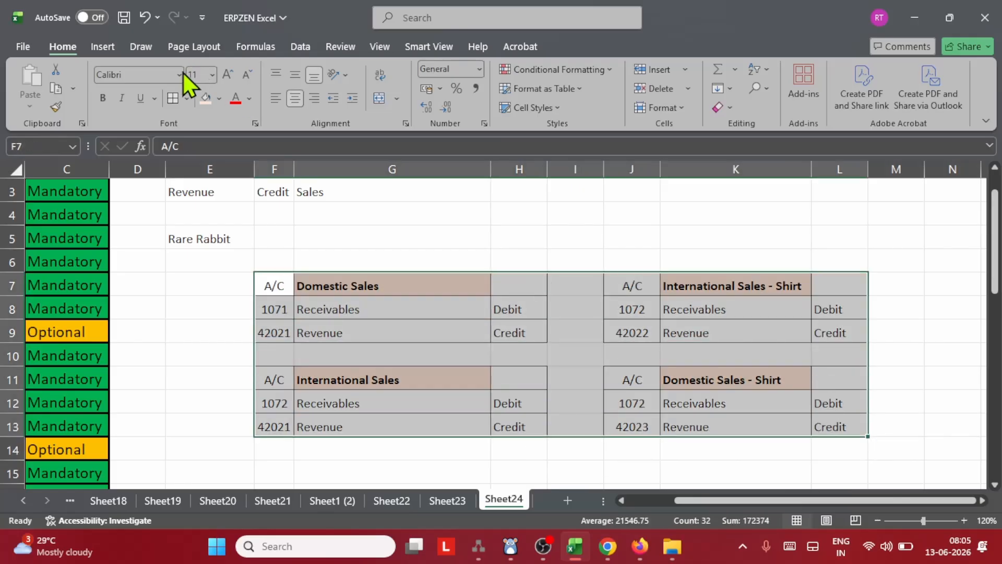
pyautogui.click(186, 98)
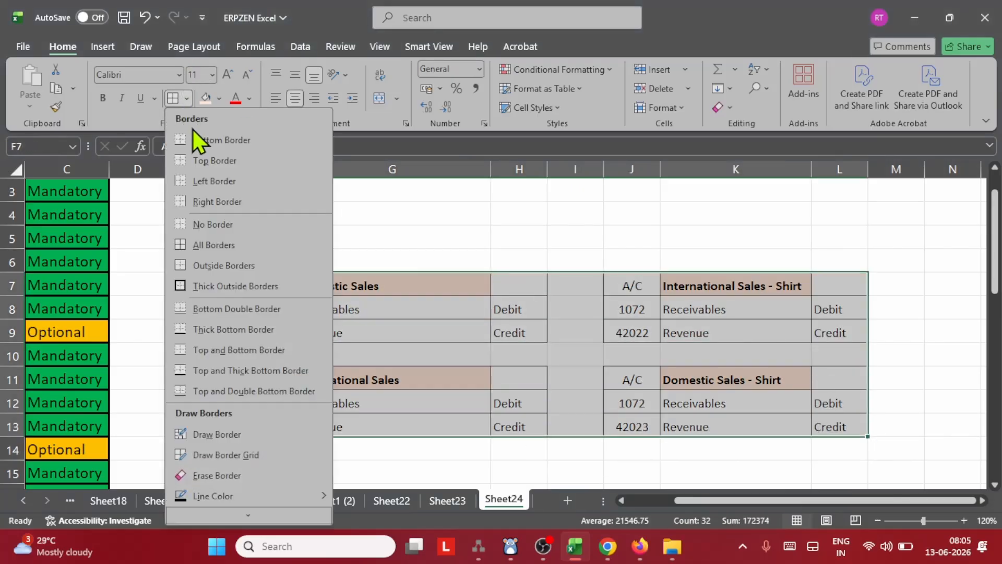
pyautogui.click(216, 251)
# Merge the blank cells I7:I13 between the two columns of sales blocks into one cell.
pyautogui.click(584, 331)
pyautogui.moveTo(576, 280); pyautogui.dragTo(577, 429)
pyautogui.click(396, 99)
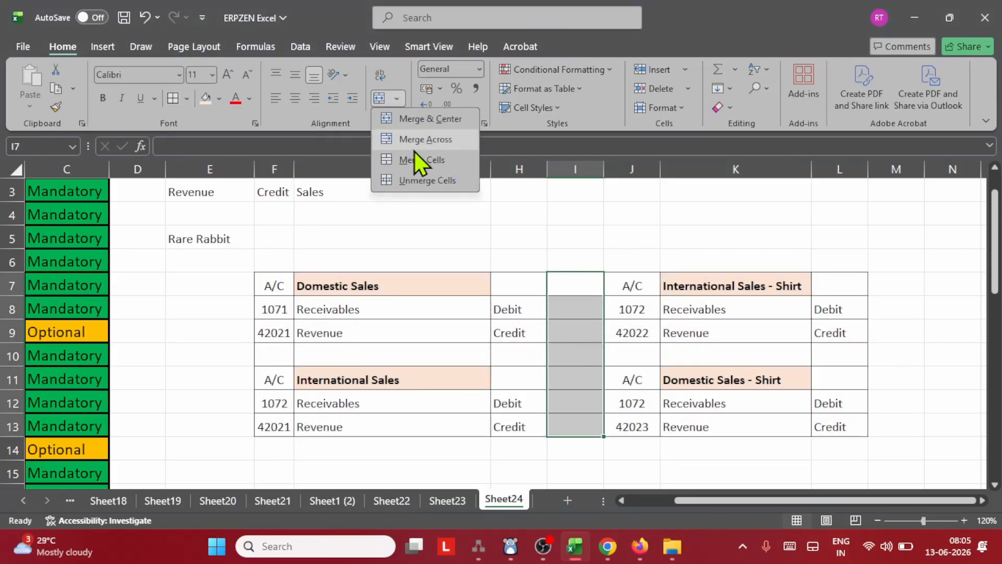
pyautogui.click(417, 160)
# Merge and center the blank separator rows F10:H10 and J10:L10 between the upper and lower sales blocks.
pyautogui.moveTo(268, 357); pyautogui.dragTo(519, 361)
pyautogui.click(381, 98)
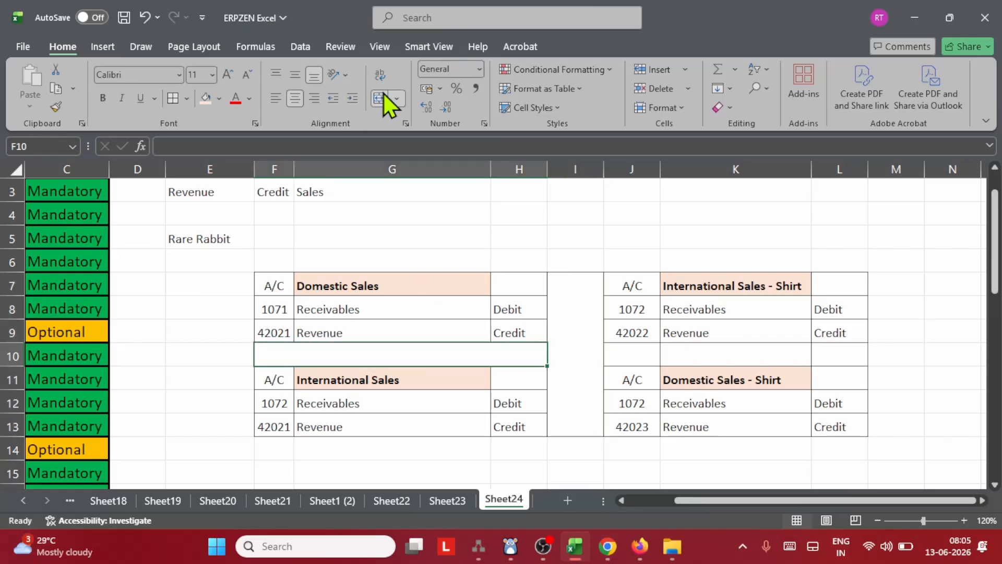
pyautogui.click(637, 356)
pyautogui.moveTo(638, 356); pyautogui.dragTo(841, 354)
pyautogui.click(381, 98)
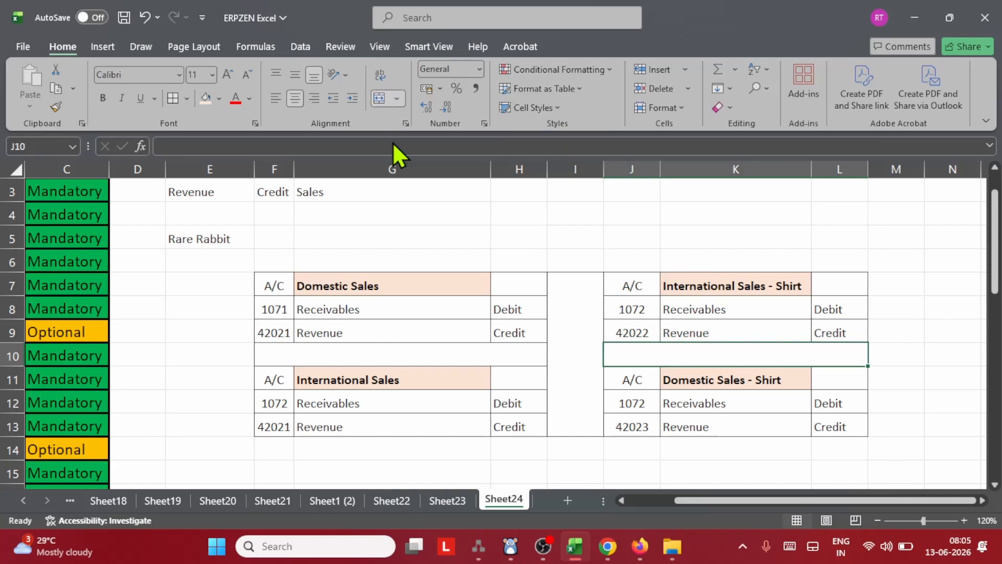
pyautogui.click(592, 196)
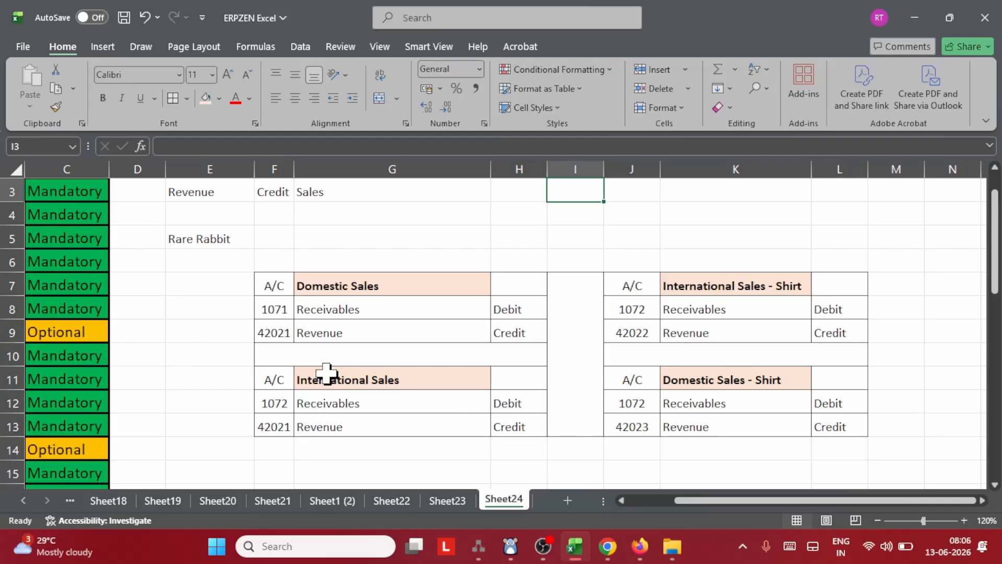
# Switch to Oracle's Create Transaction Type page and enter the name Erpzen Domestic Sale and the description Erpzen Domestic Sale Invoice.
pyautogui.click(607, 547)
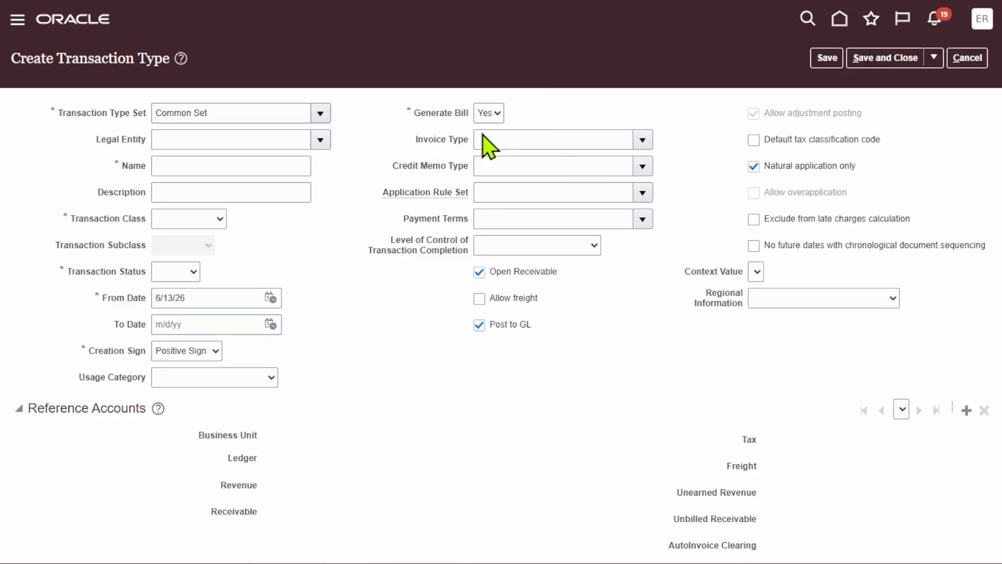
pyautogui.click(230, 166)
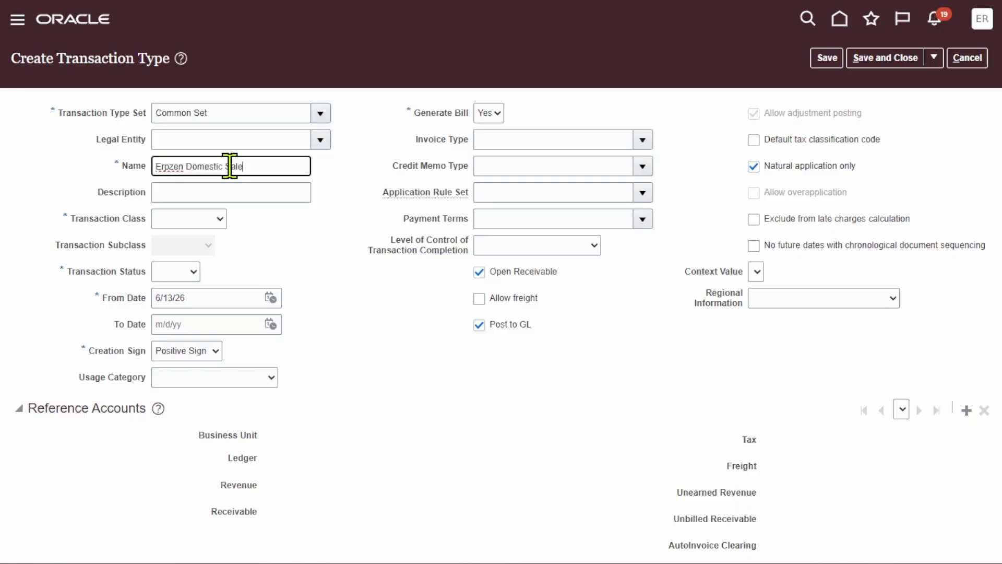
pyautogui.click(282, 194)
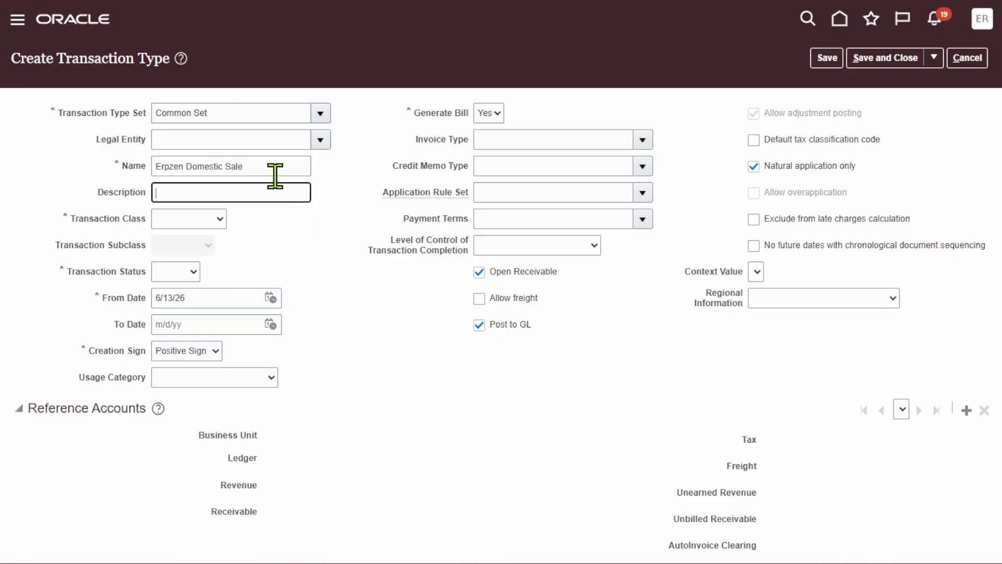
pyautogui.tripleClick(270, 165)
pyautogui.hotkey('ctrl', 'c')
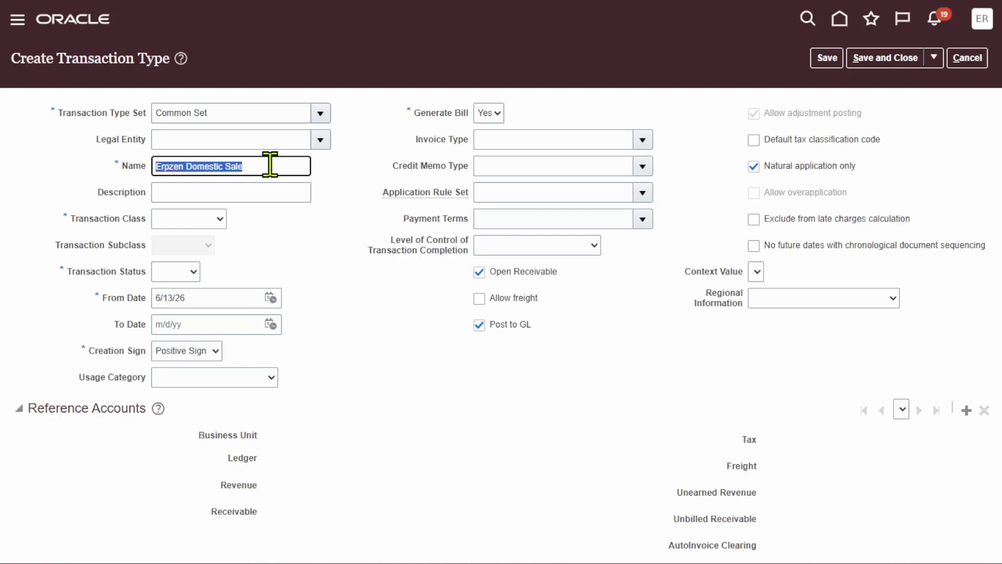
pyautogui.click(248, 186)
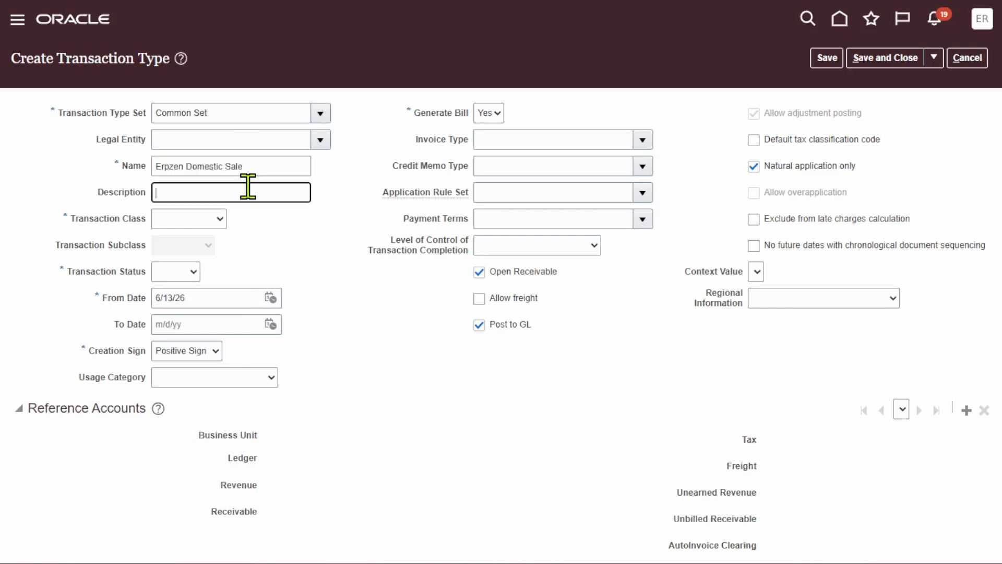
pyautogui.hotkey('ctrl', 'v')
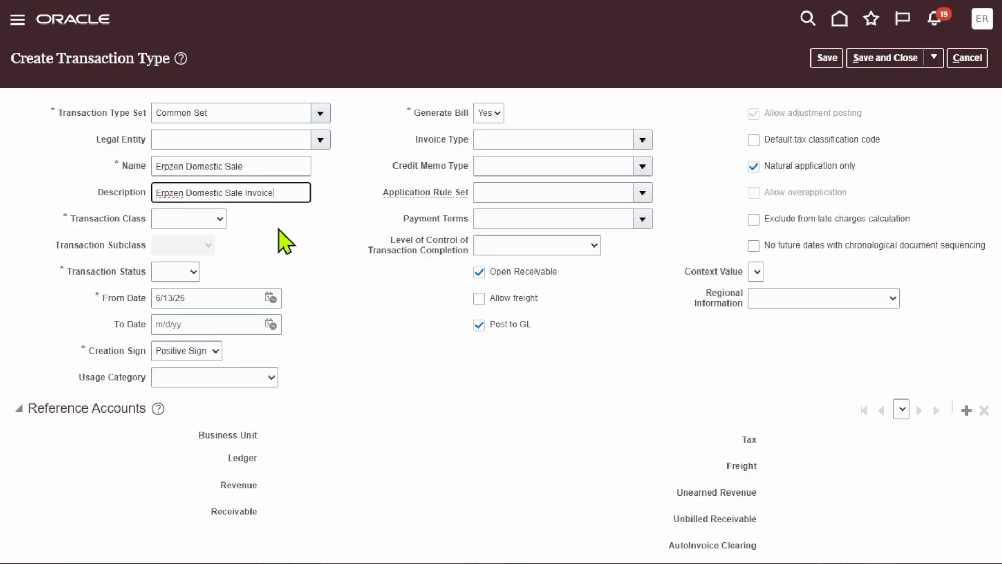
# Set the transaction class to Invoice, the transaction status to Open and the From Date to 01/01/2000.
pyautogui.click(216, 221)
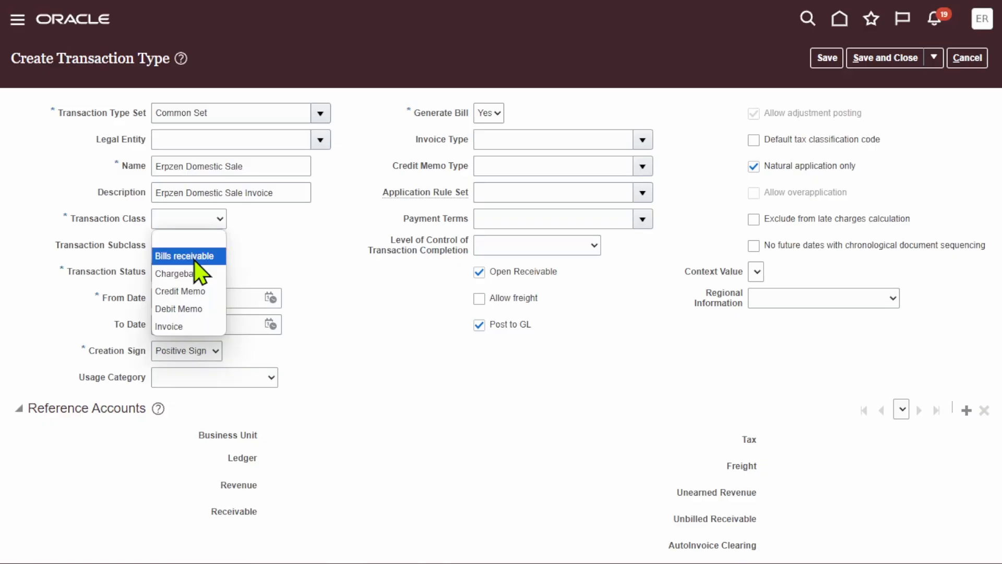
pyautogui.click(172, 326)
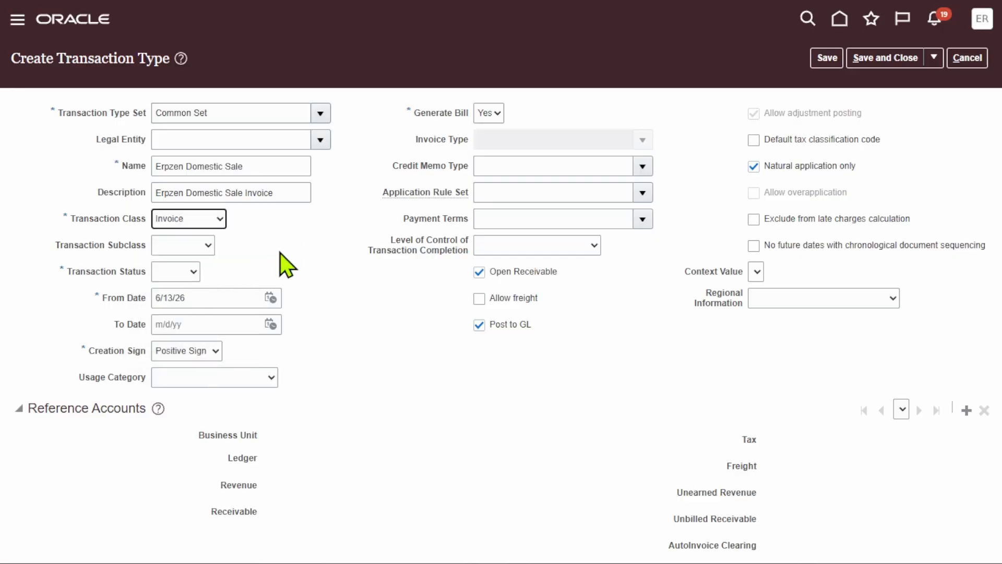
pyautogui.click(184, 271)
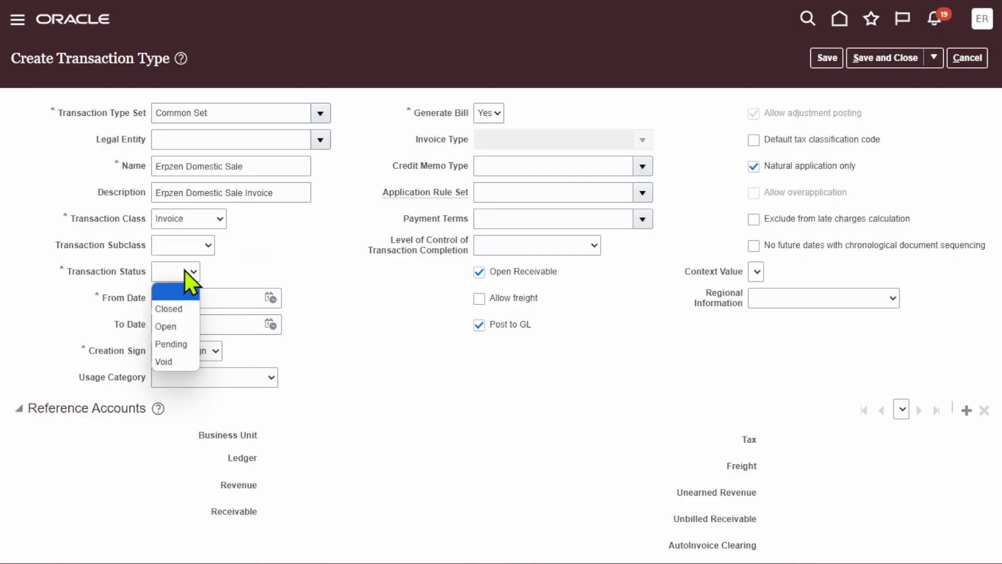
pyautogui.click(176, 329)
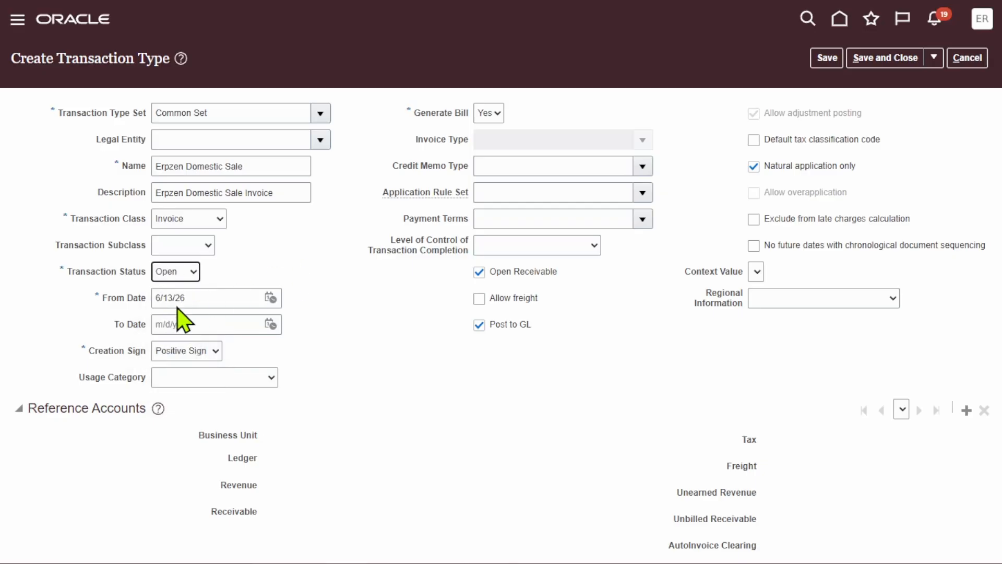
pyautogui.tripleClick(194, 296)
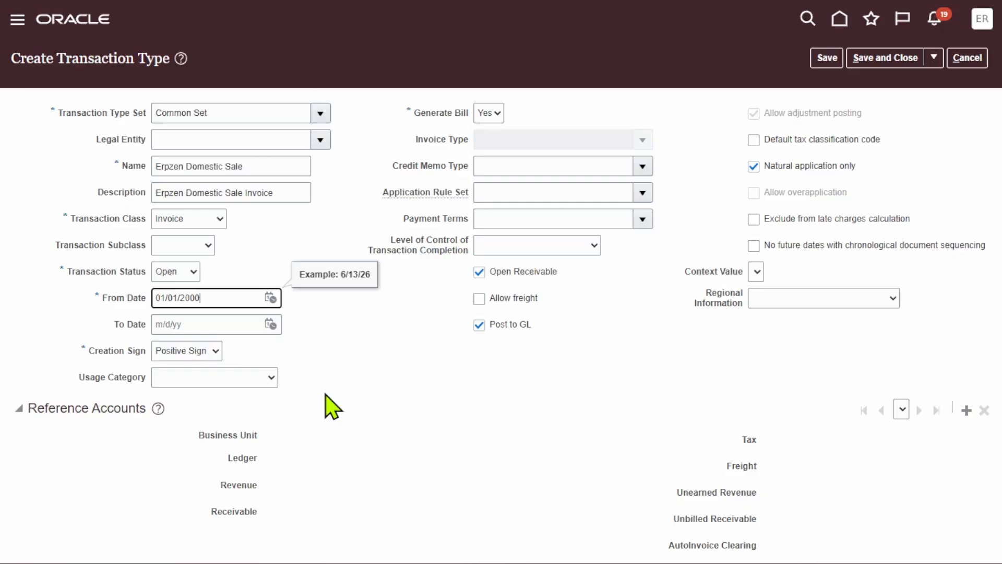
pyautogui.click(399, 339)
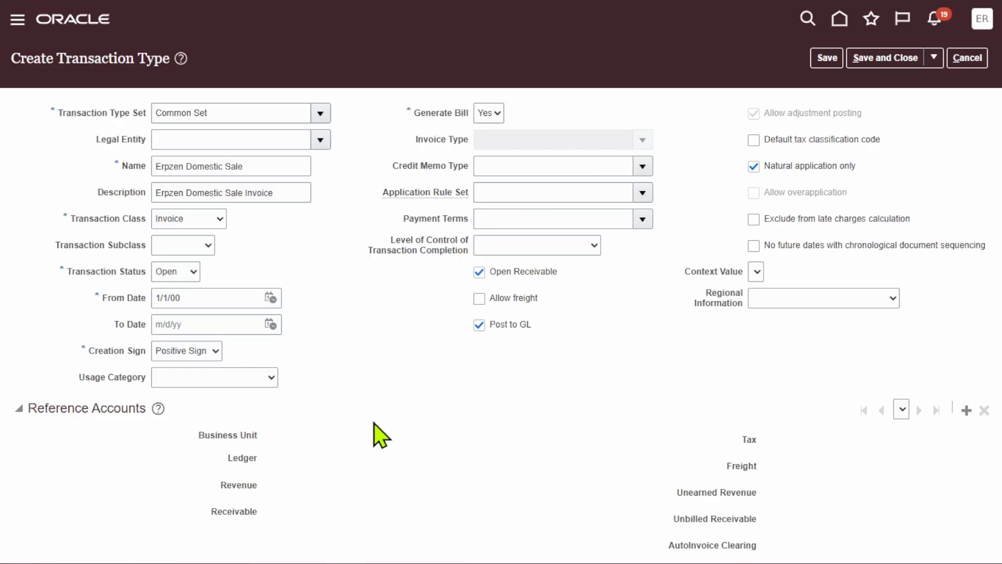
# Add a reference accounts entry for Erpzen California Business Unit, searching for business unit names that contain erpzen.
pyautogui.click(967, 410)
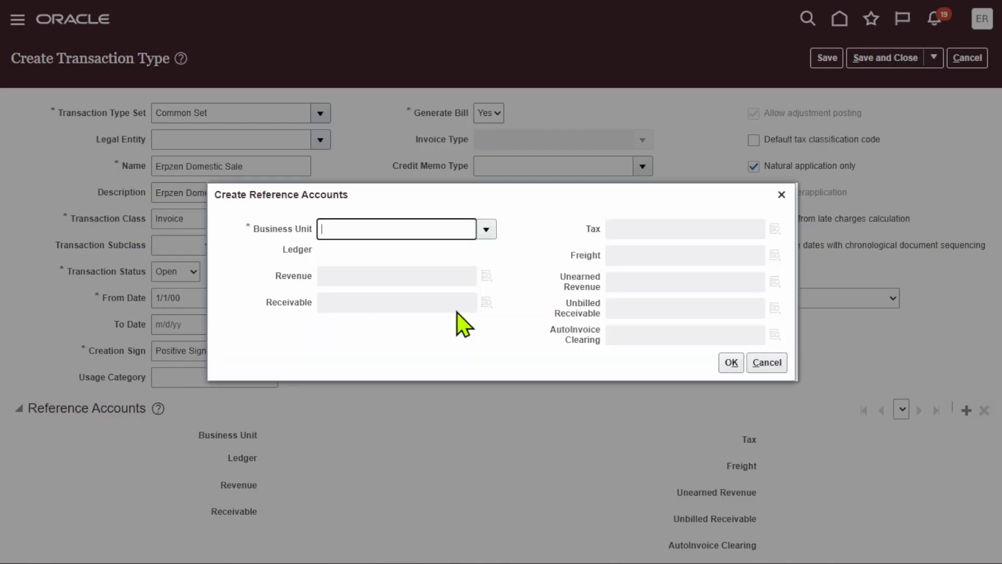
pyautogui.click(486, 230)
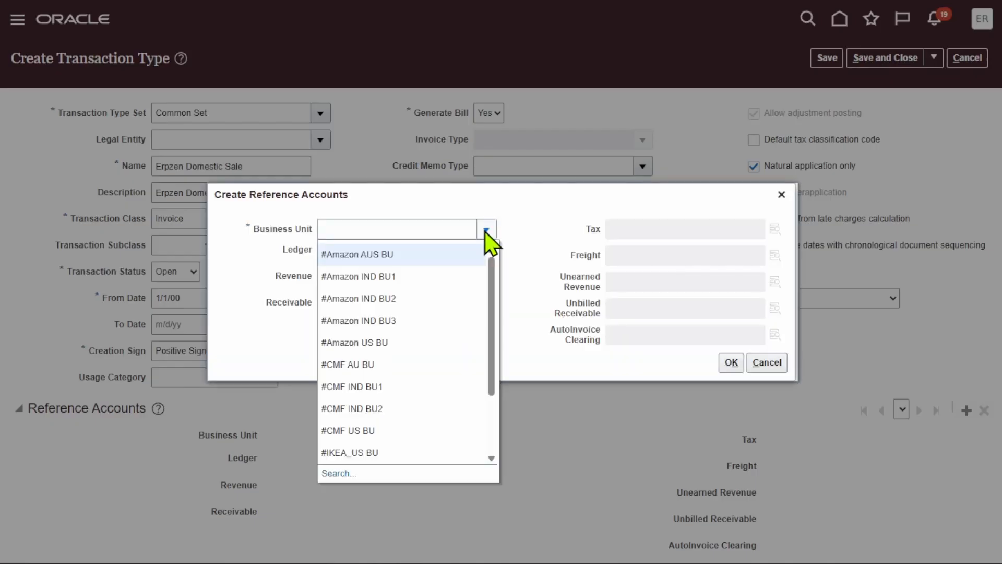
pyautogui.click(342, 472)
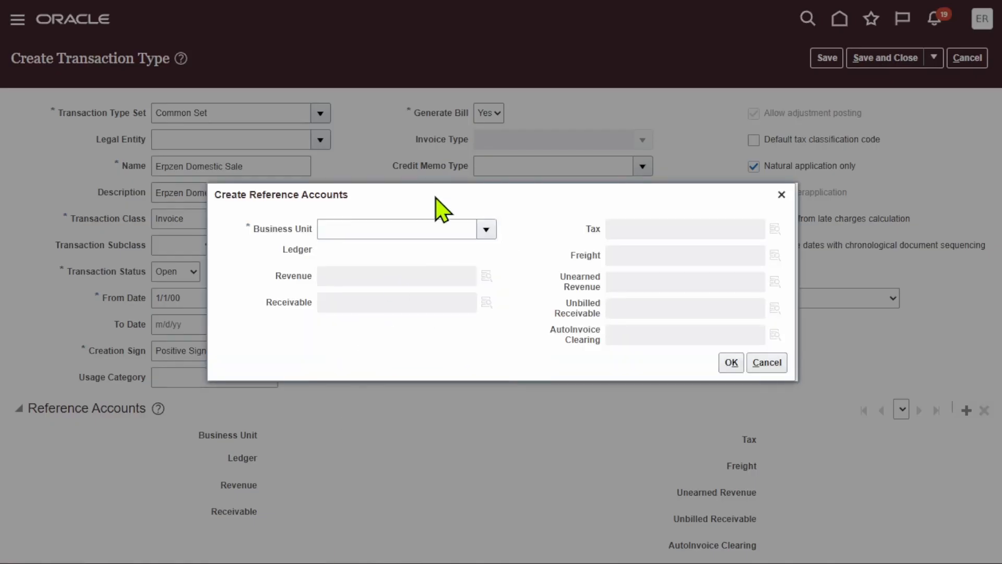
pyautogui.click(466, 253)
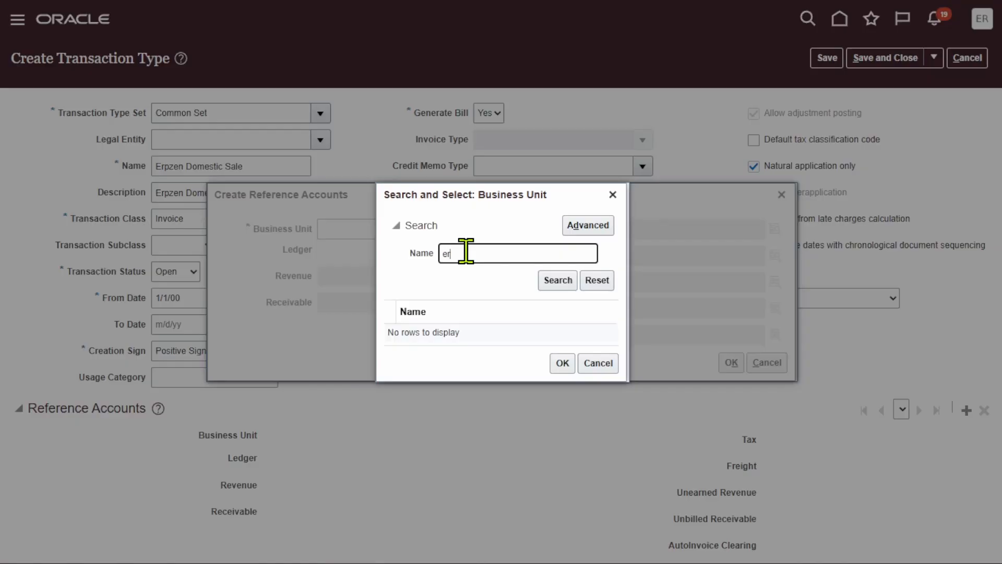
pyautogui.write('erpzen')
pyautogui.click(557, 281)
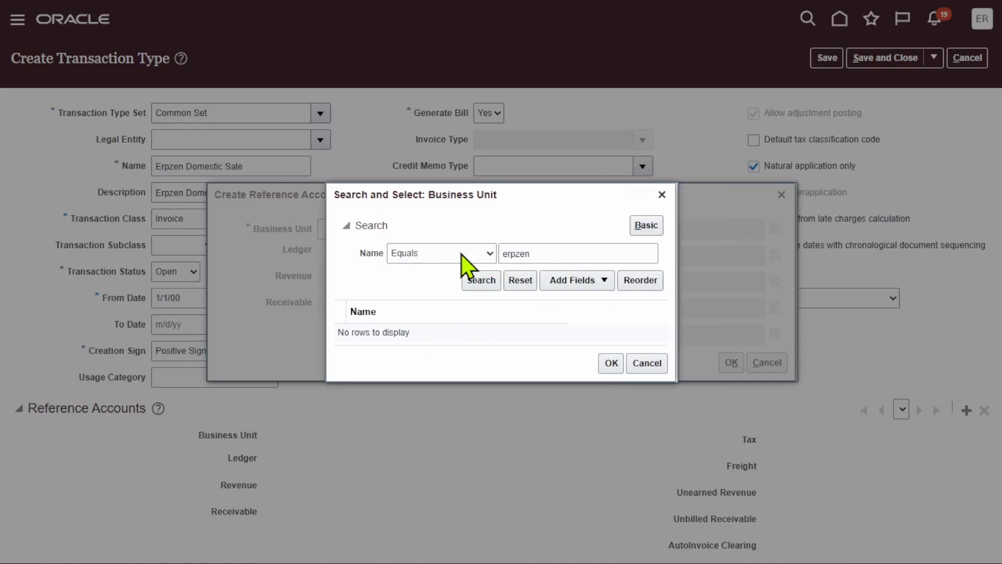
pyautogui.click(443, 255)
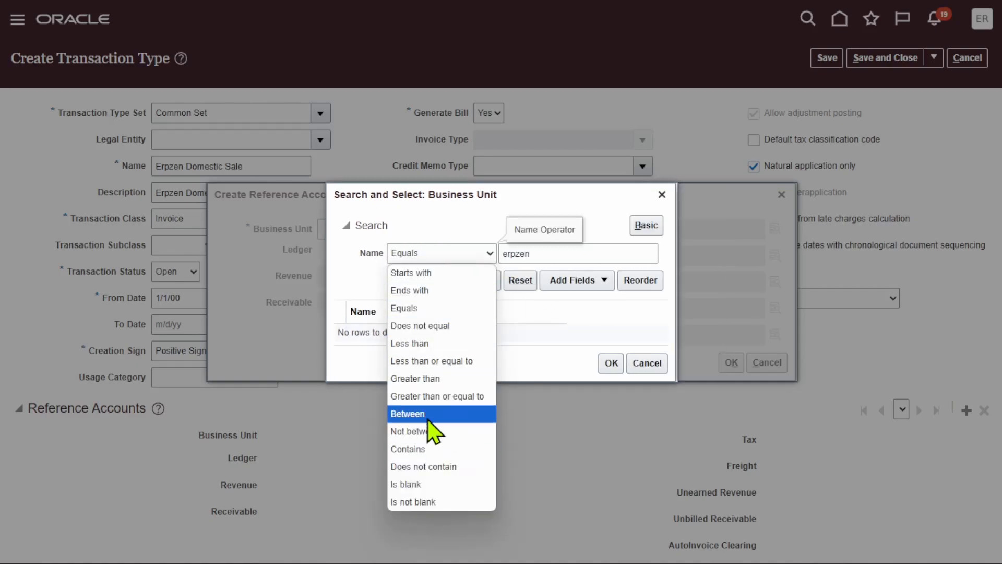
pyautogui.press('Escape')
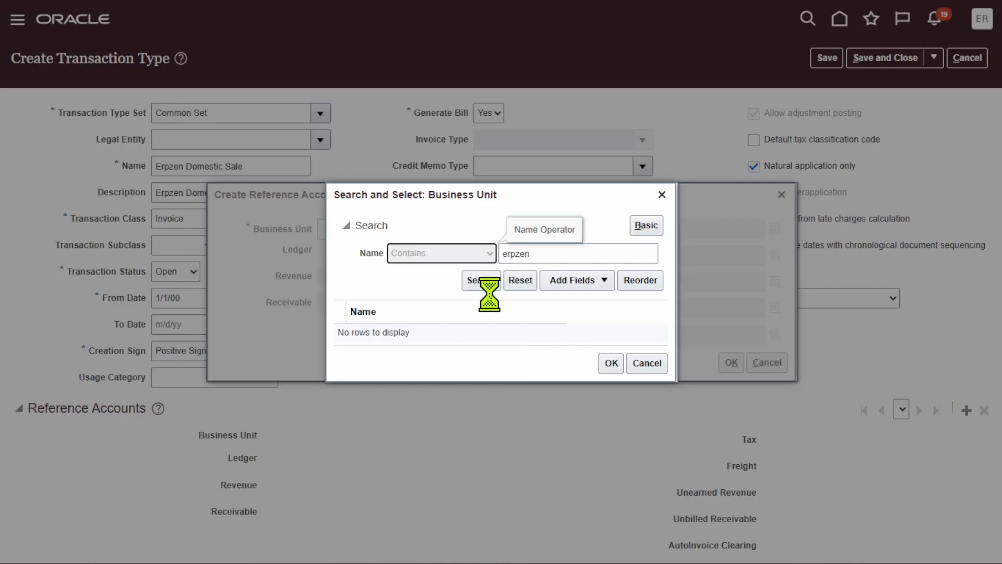
pyautogui.click(488, 287)
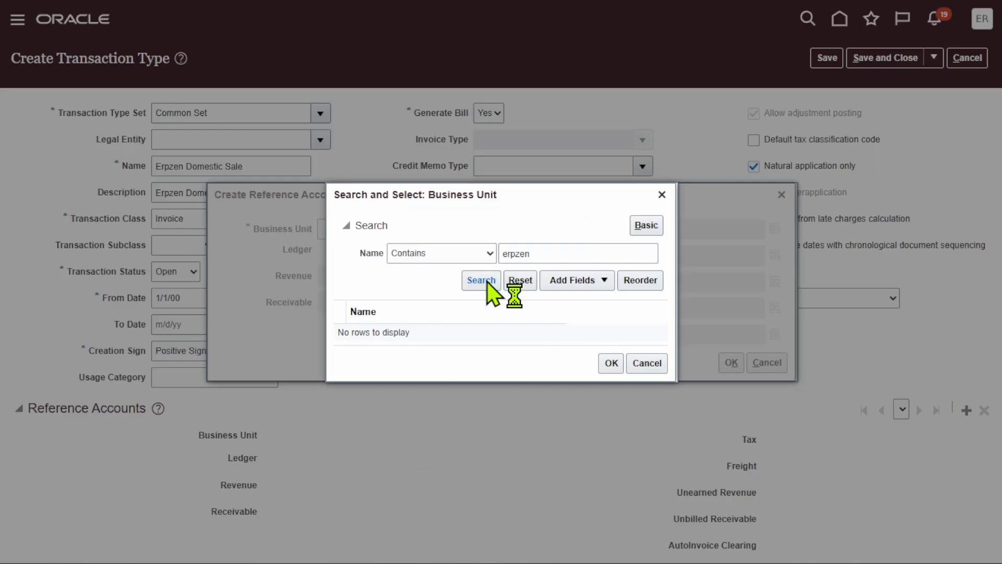
pyautogui.click(410, 333)
pyautogui.click(612, 365)
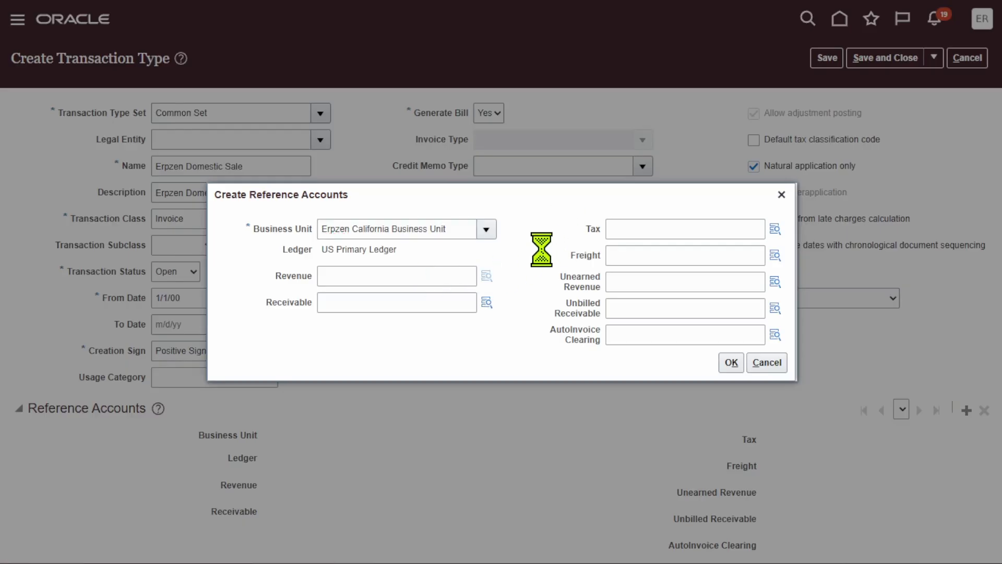
# Search the account segment of the Revenue reference account for descriptions matching rev.
pyautogui.click(561, 293)
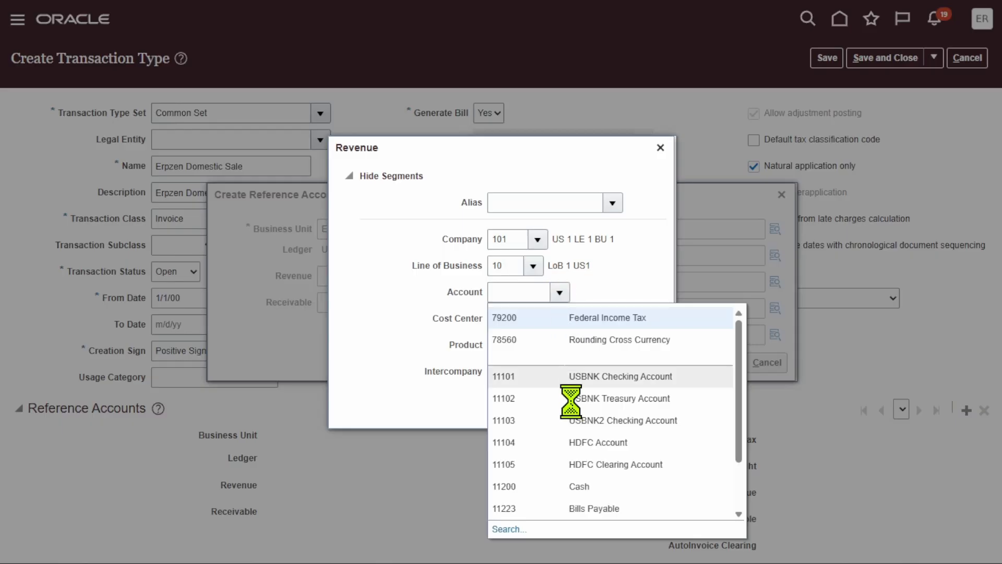
pyautogui.click(513, 529)
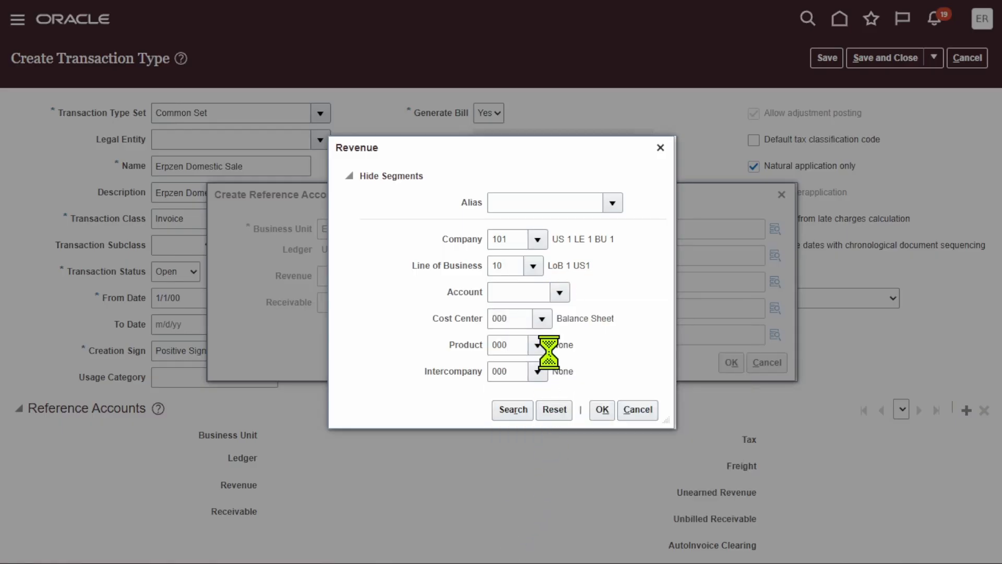
pyautogui.click(521, 278)
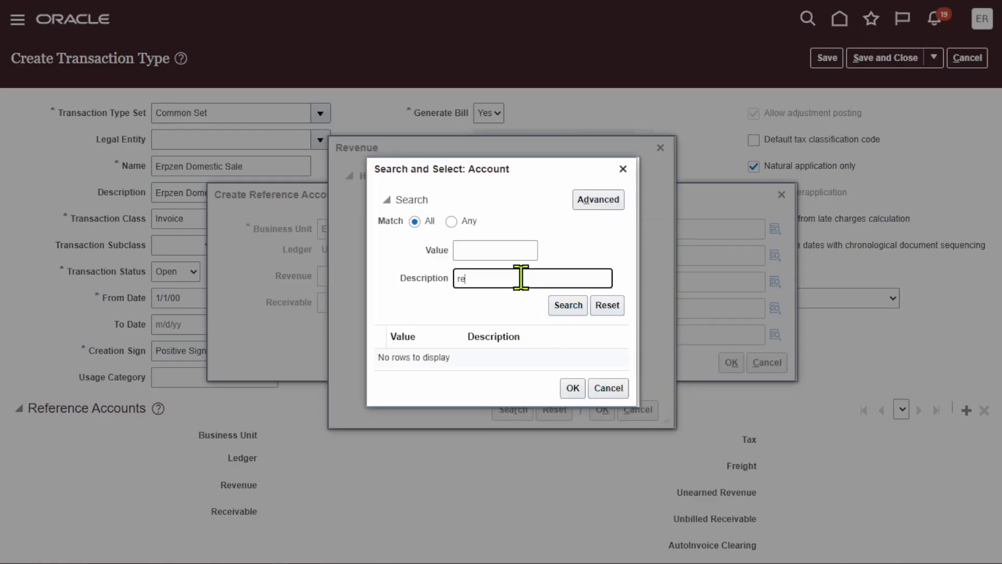
pyautogui.write('rev')
pyautogui.click(554, 307)
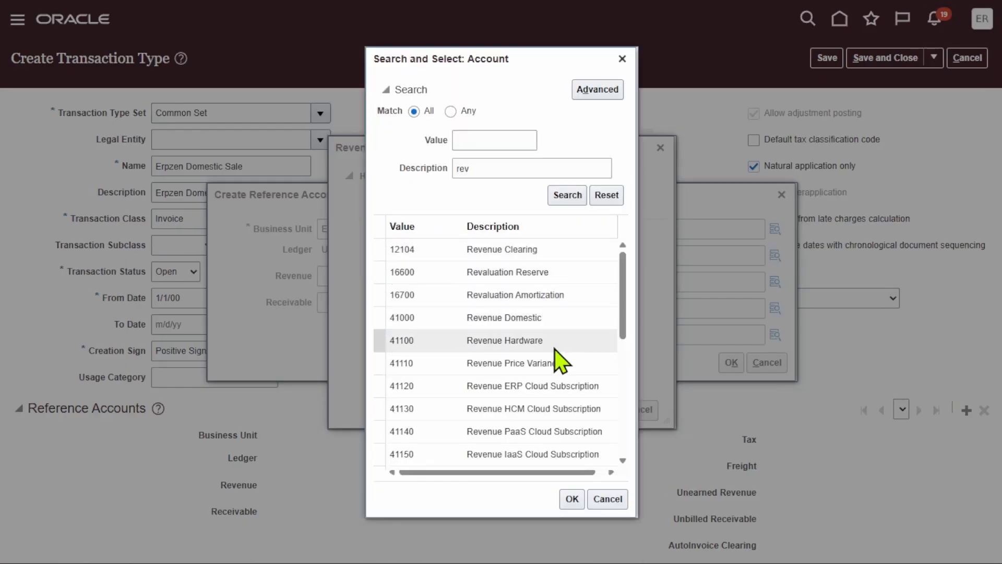
# Choose account 41100 Revenue Hardware for the Revenue reference account and accept the segment combination.
pyautogui.scroll(-6, 573, 298)
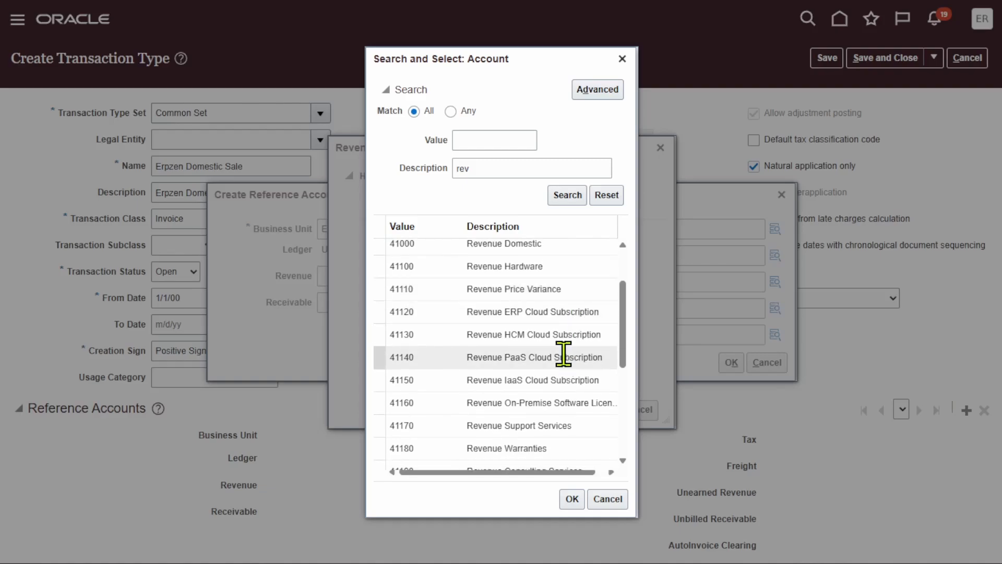
pyautogui.scroll(-1, 576, 365)
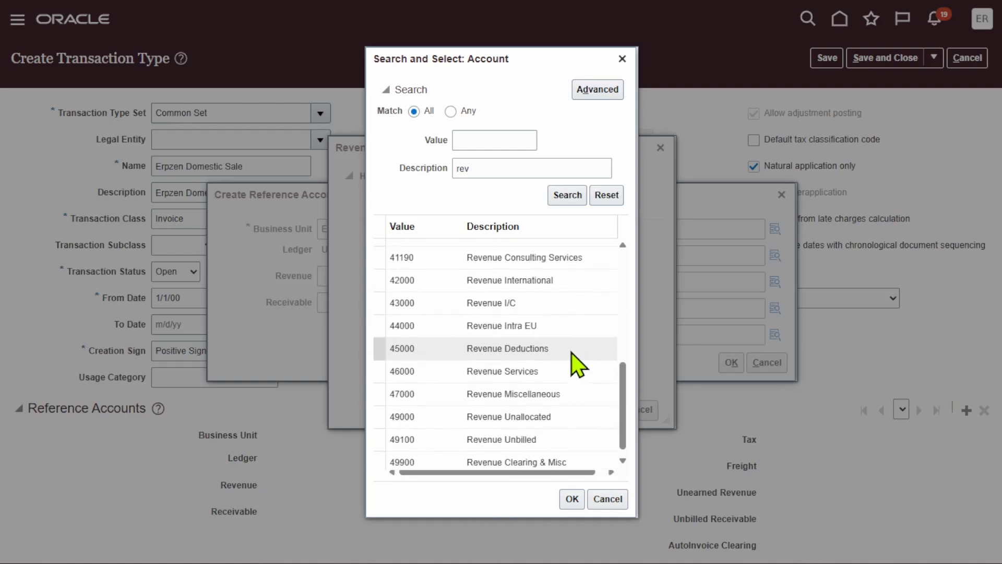
pyautogui.scroll(6, 572, 355)
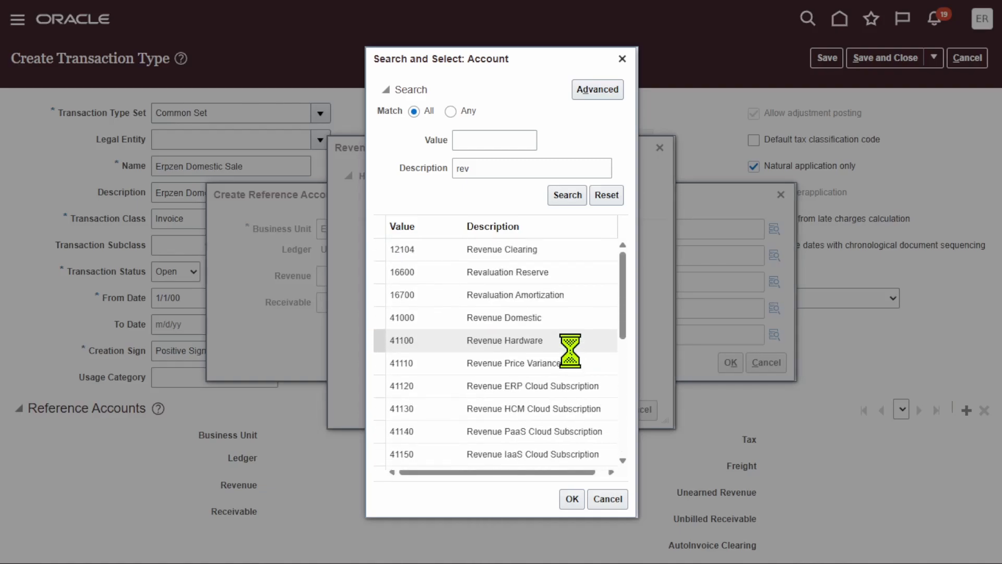
pyautogui.click(533, 251)
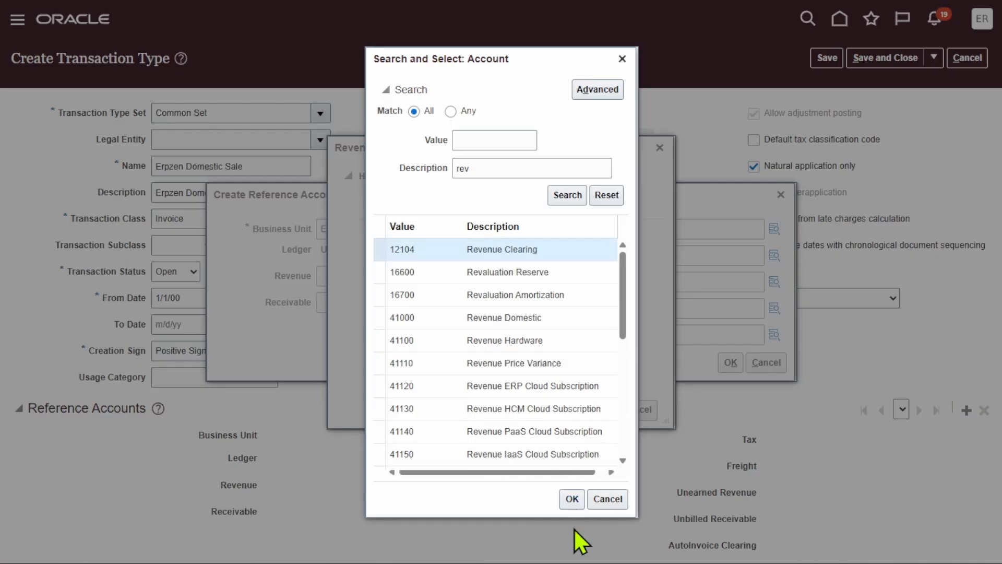
pyautogui.click(587, 340)
pyautogui.click(572, 498)
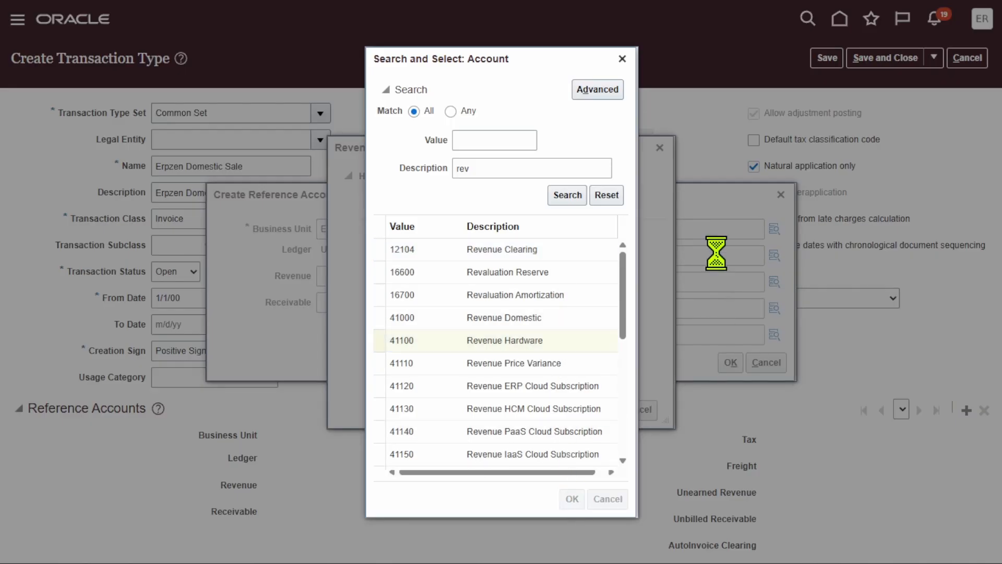
pyautogui.click(602, 411)
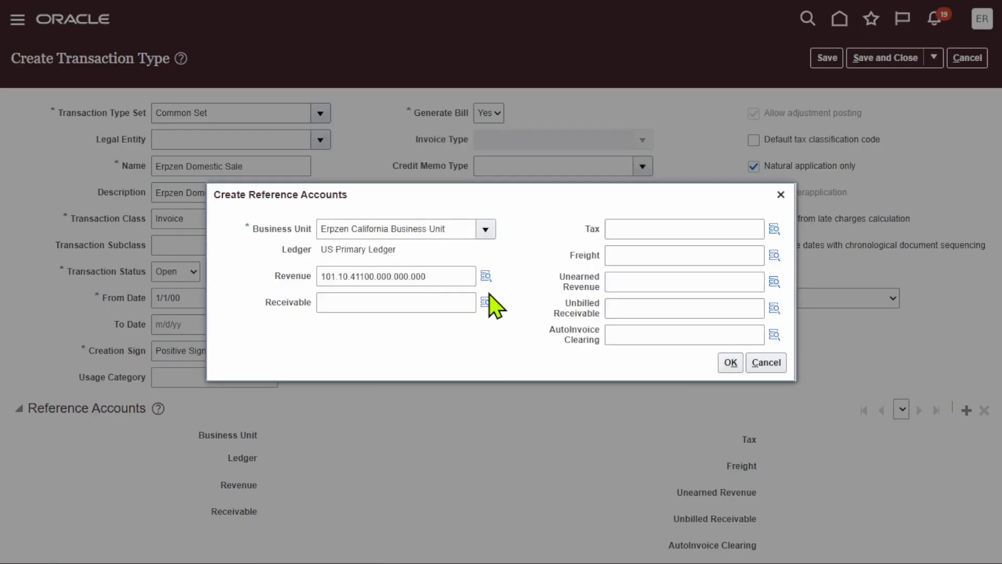
# Search the account segment of the Receivable reference account for values starting with 7, and repeat the search with 1.
pyautogui.click(486, 303)
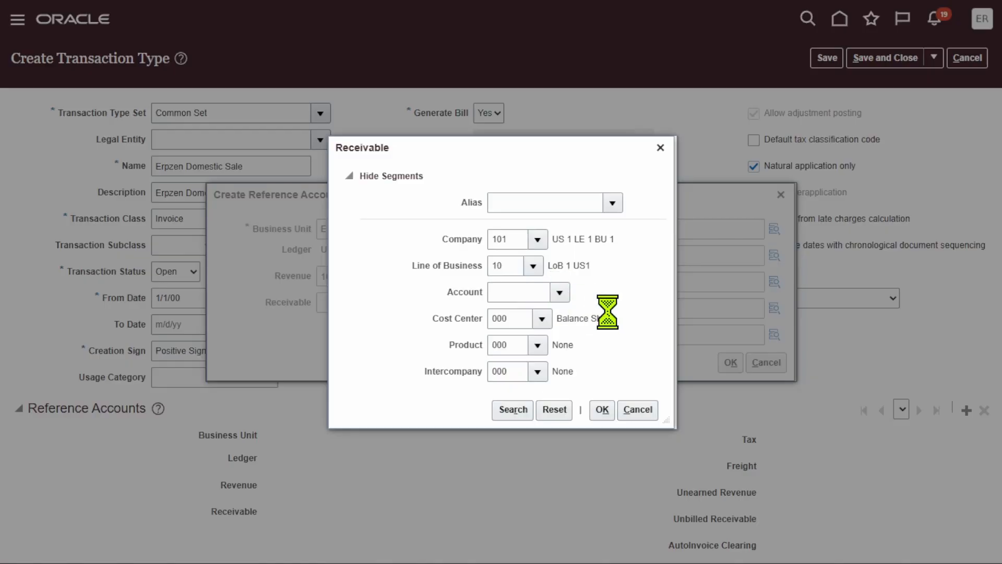
pyautogui.click(559, 292)
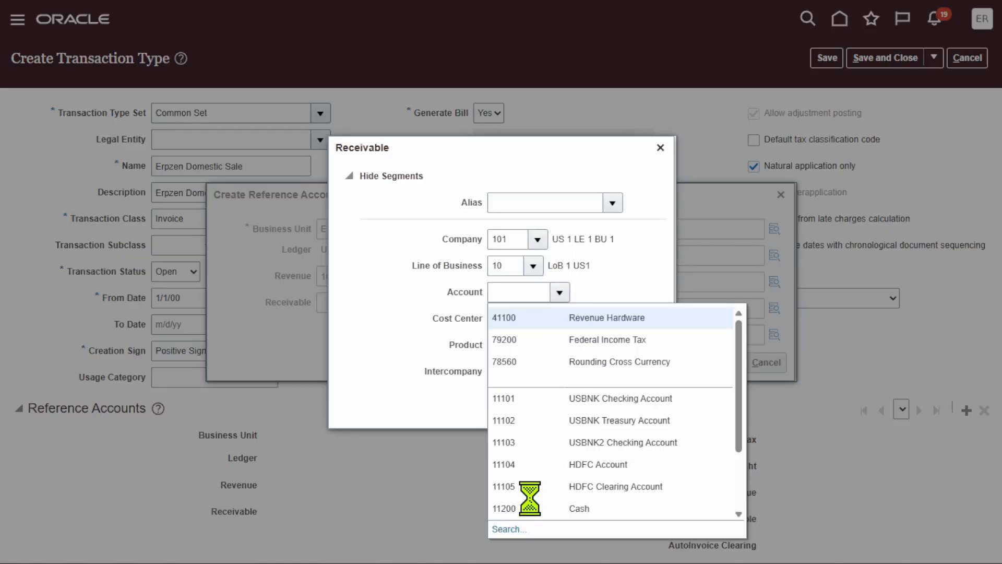
pyautogui.click(509, 529)
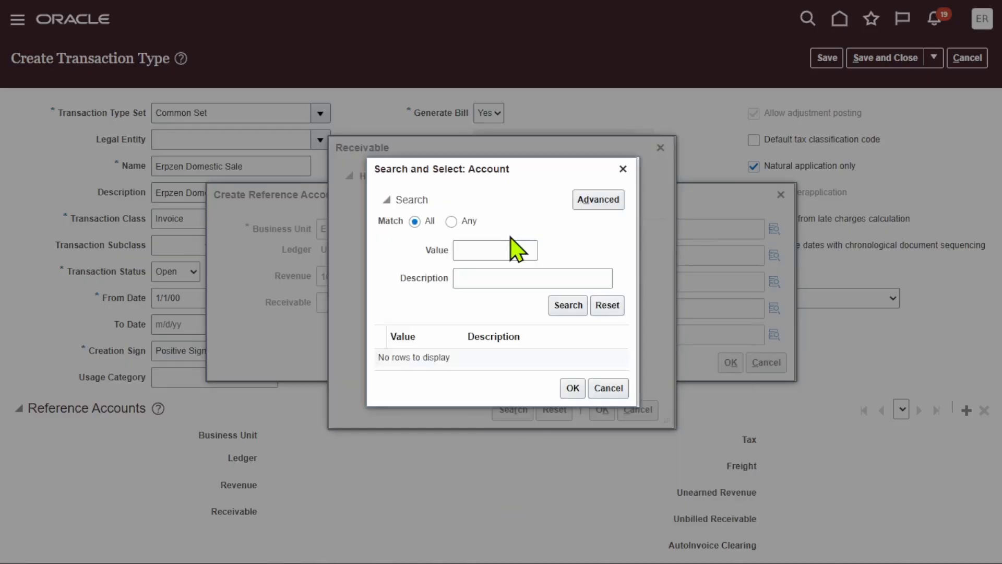
pyautogui.click(490, 249)
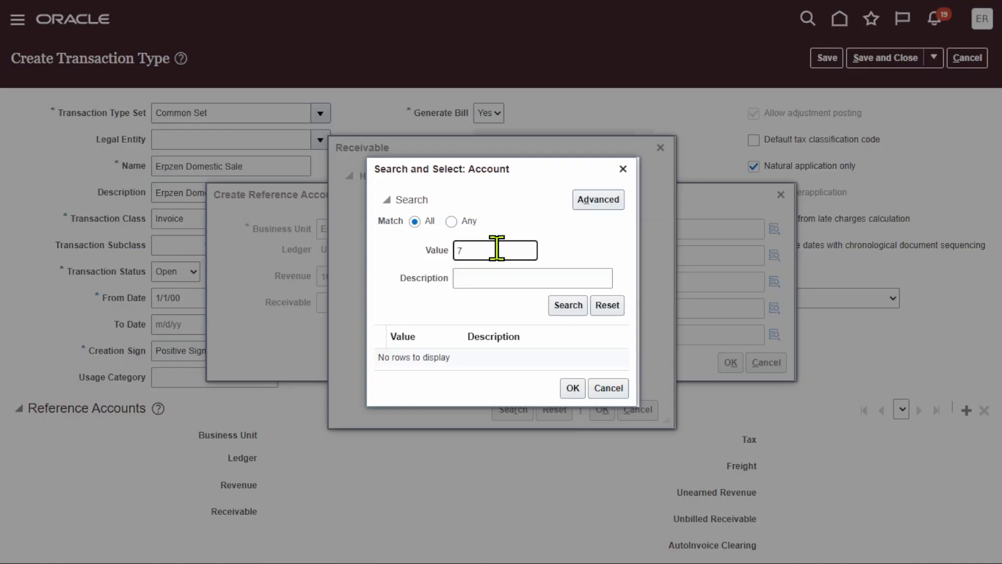
pyautogui.click(563, 308)
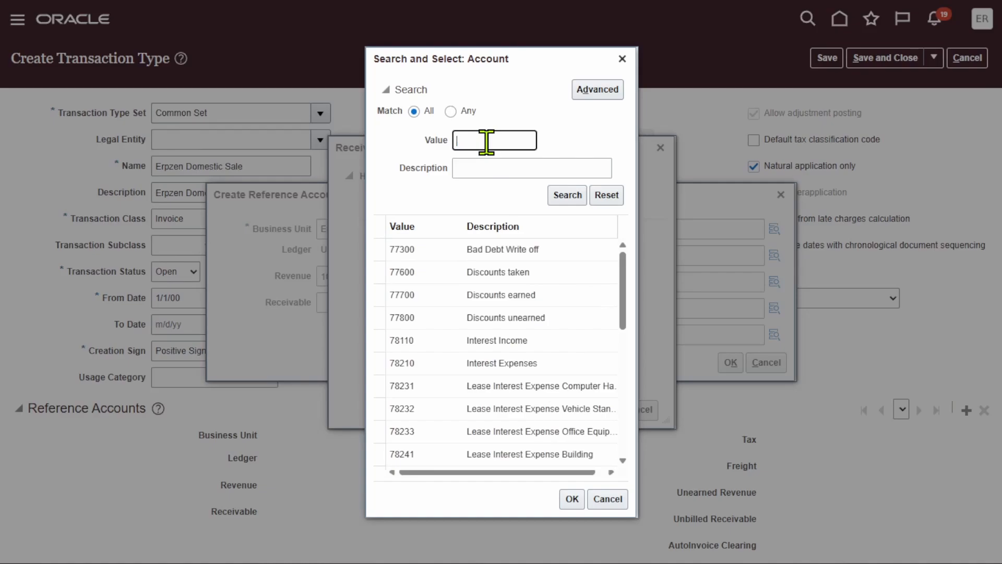
pyautogui.click(564, 199)
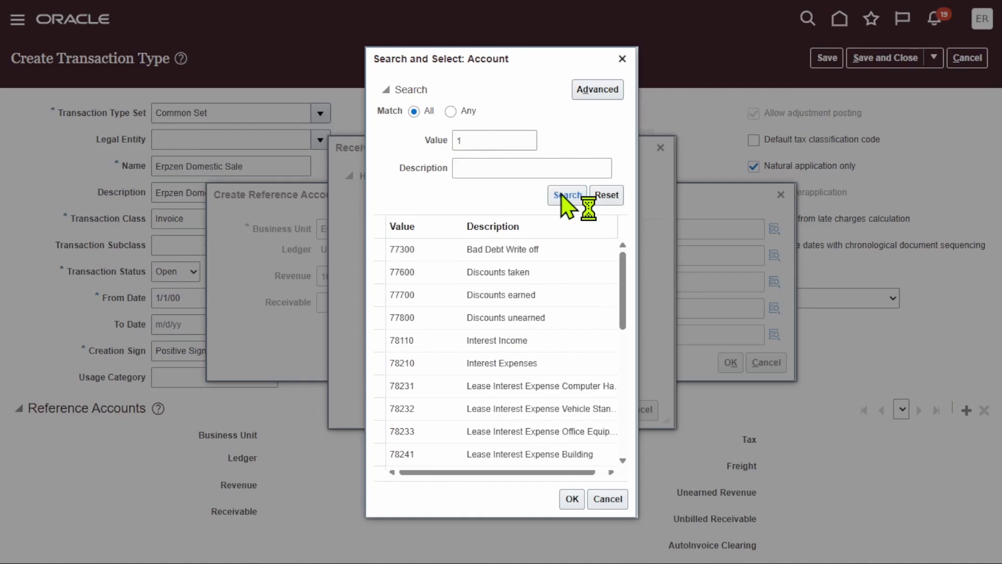
# Choose account 15150 Vehicles for the Receivable reference account and accept the segment combination.
pyautogui.scroll(-3, 561, 292)
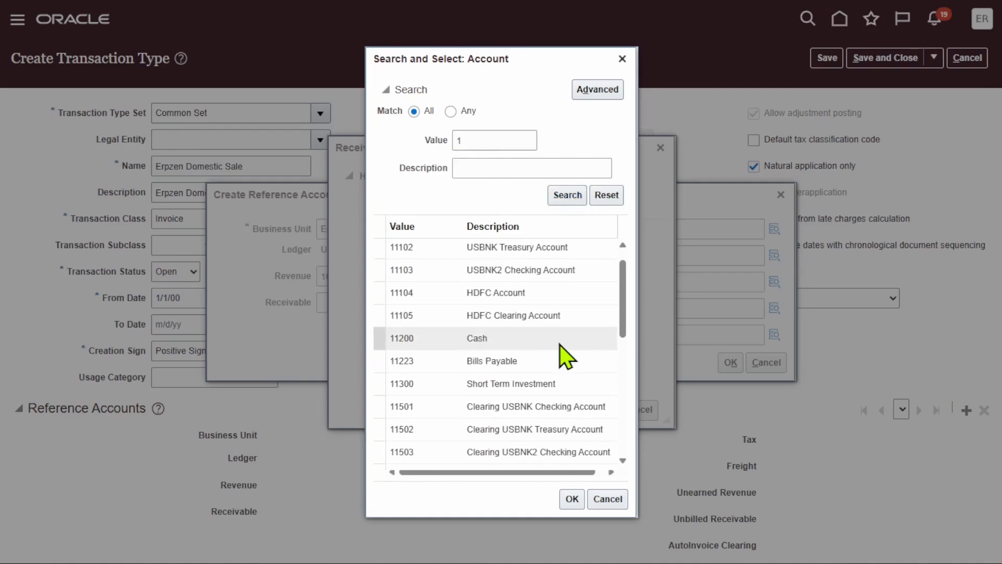
pyautogui.scroll(-5, 559, 342)
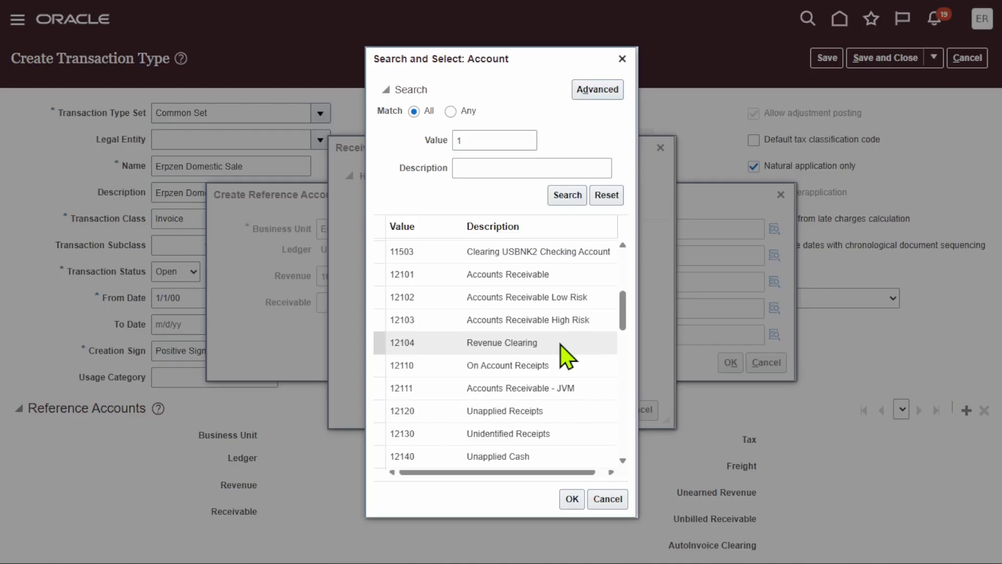
pyautogui.scroll(-5, 566, 356)
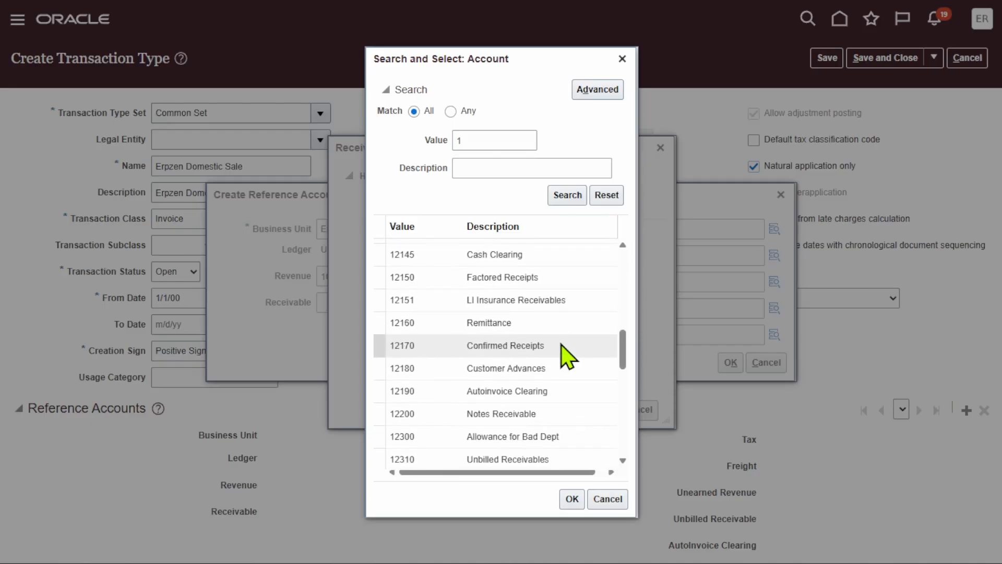
pyautogui.scroll(-8, 564, 355)
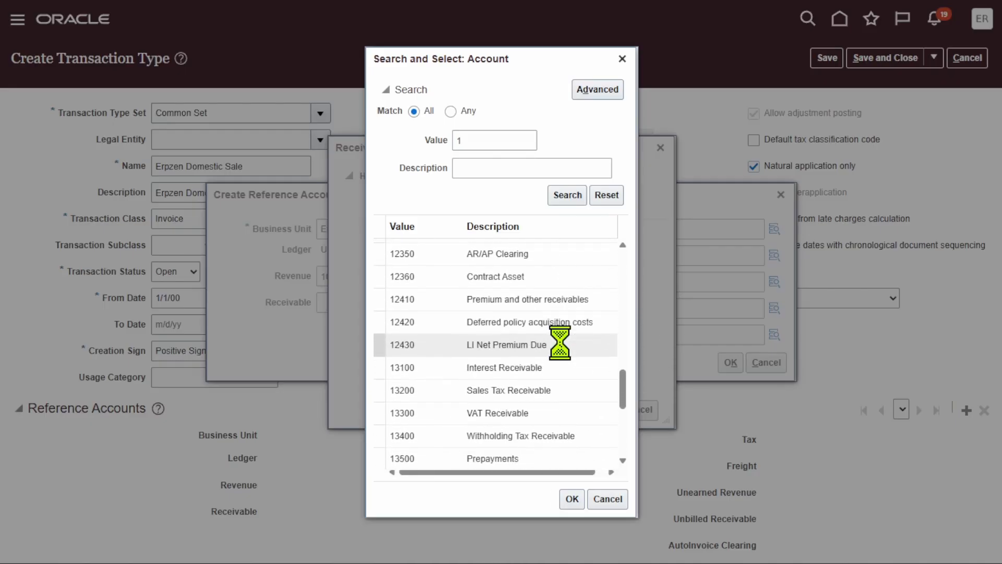
pyautogui.scroll(-7, 560, 343)
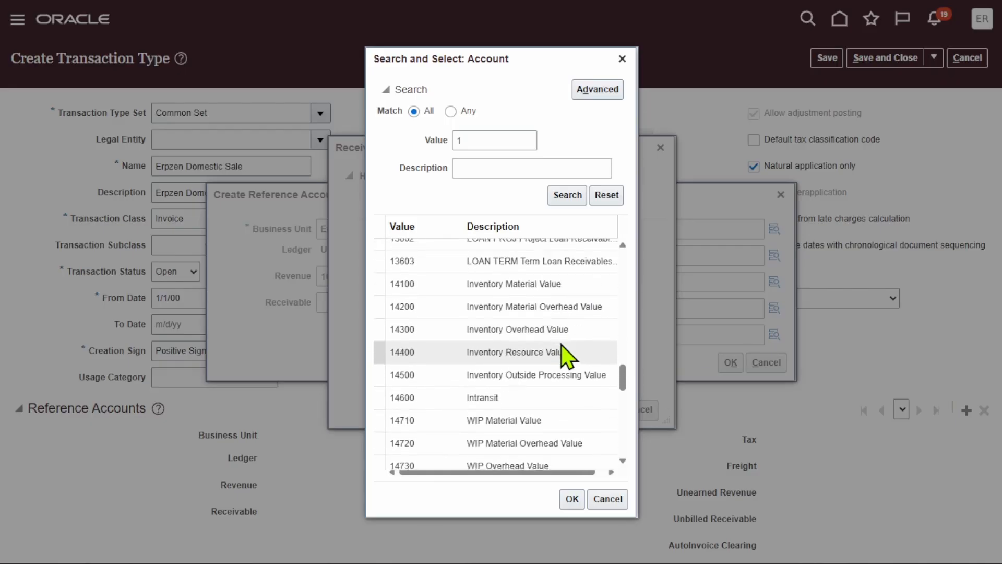
pyautogui.scroll(-5, 543, 340)
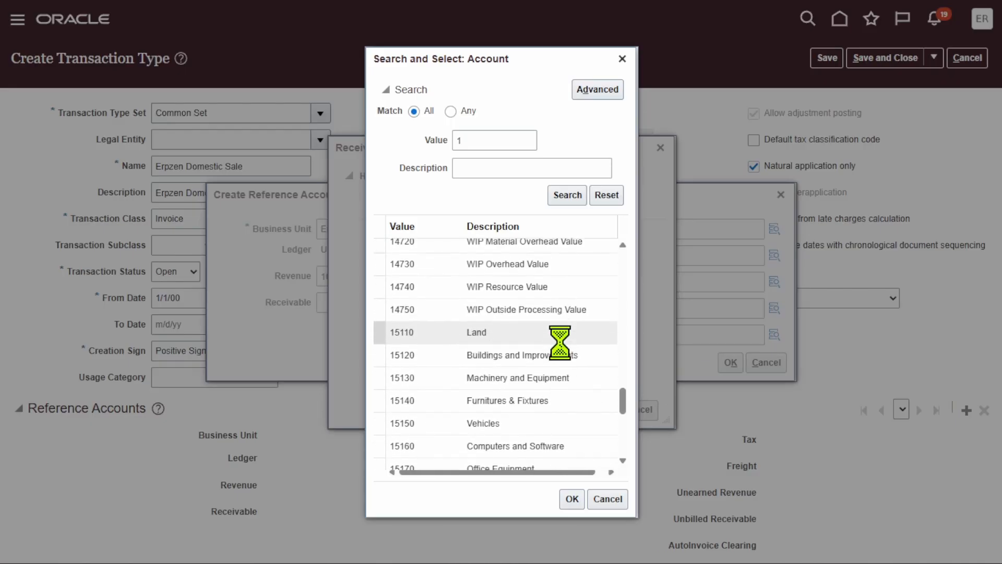
pyautogui.click(516, 372)
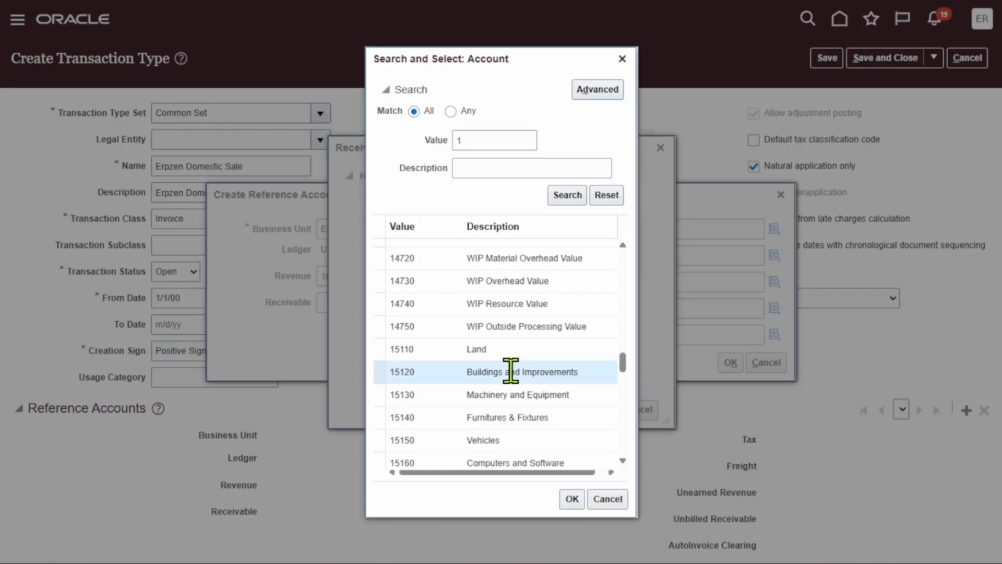
pyautogui.click(499, 420)
pyautogui.click(520, 445)
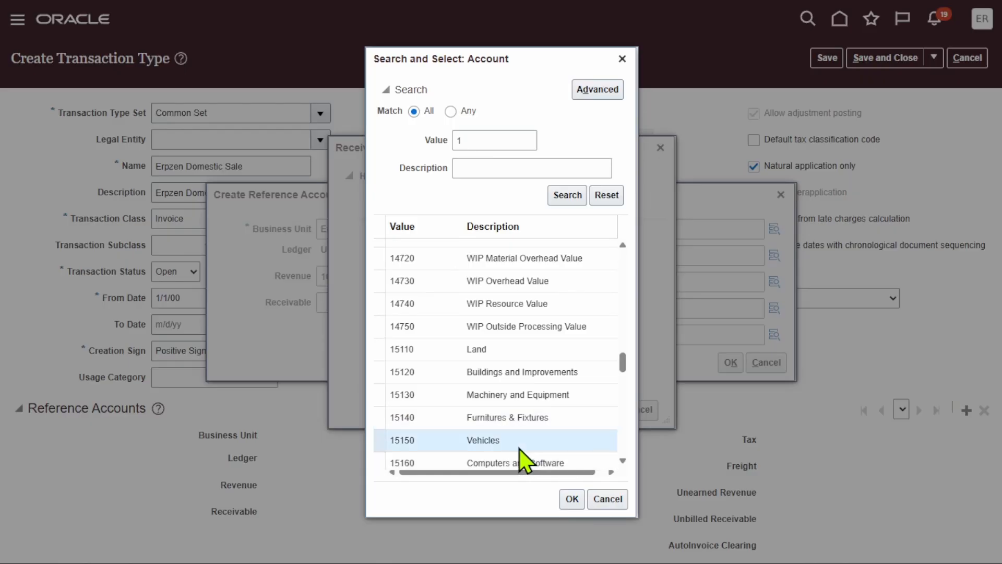
pyautogui.click(570, 498)
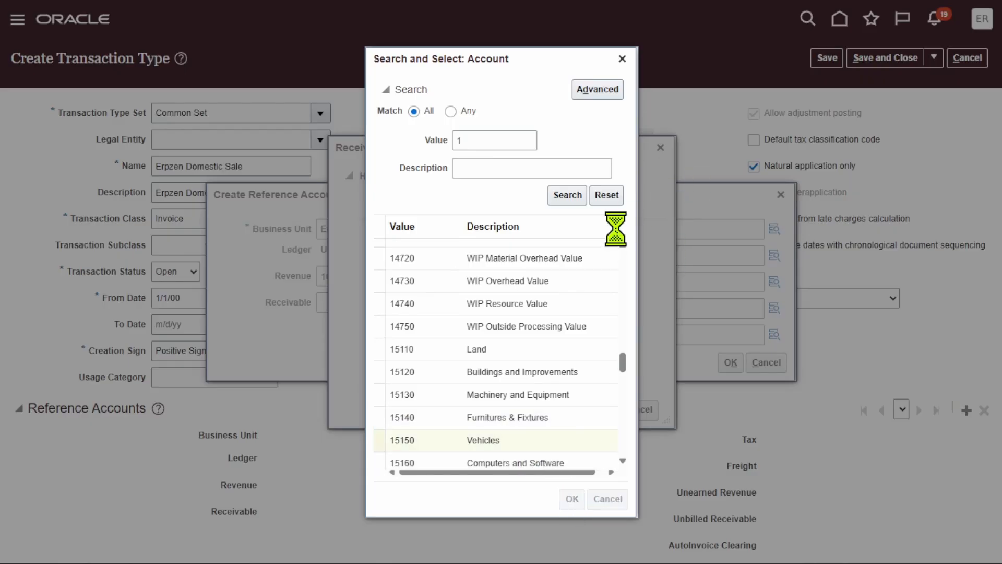
pyautogui.click(601, 410)
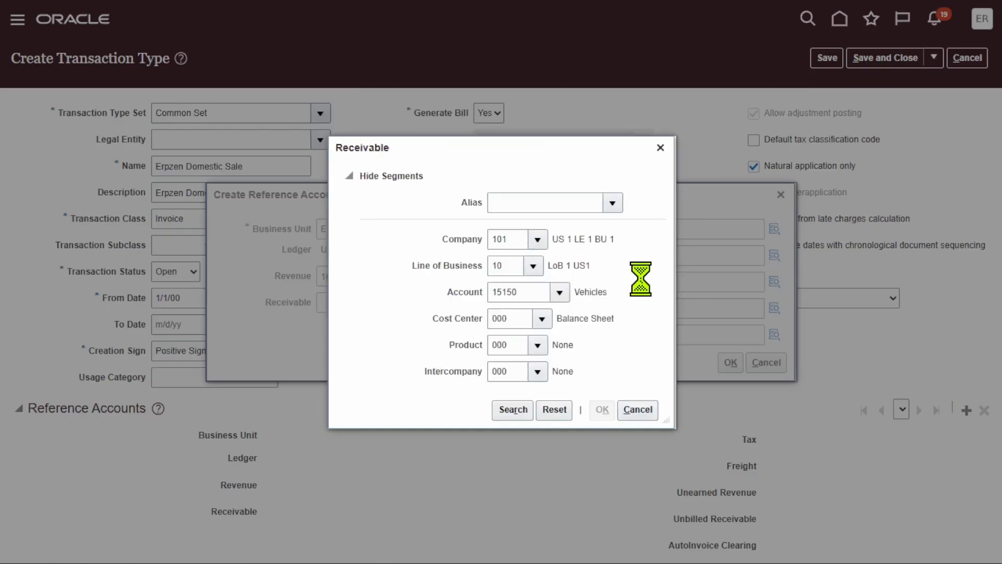
# Search the account segment of the Tax reference account for values starting with 7.
pyautogui.click(775, 230)
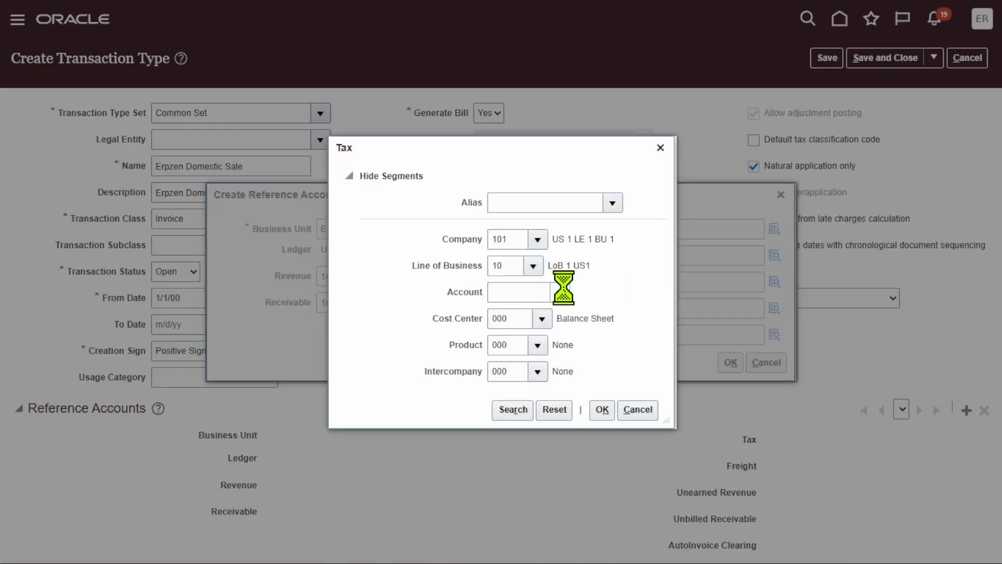
pyautogui.click(560, 292)
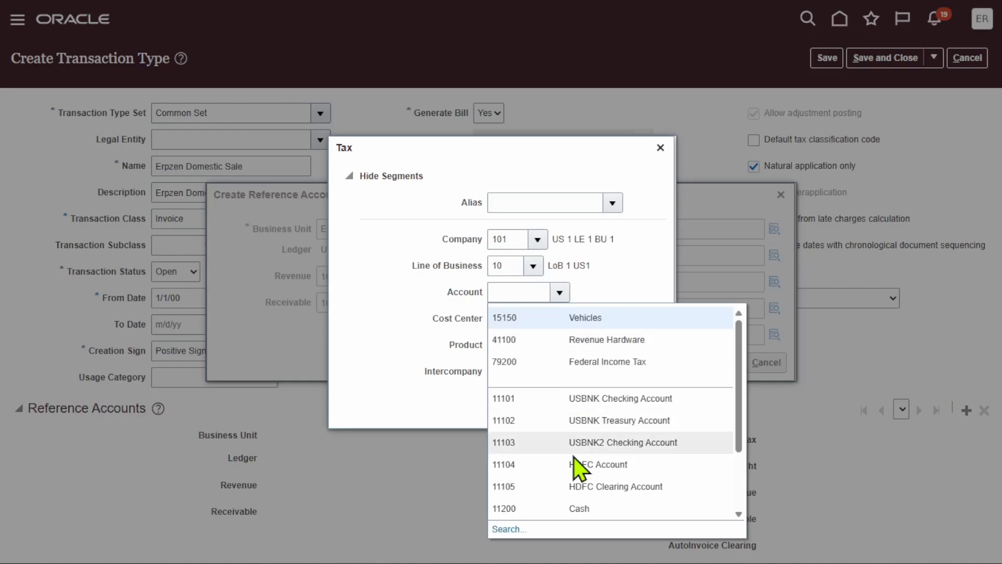
pyautogui.click(509, 529)
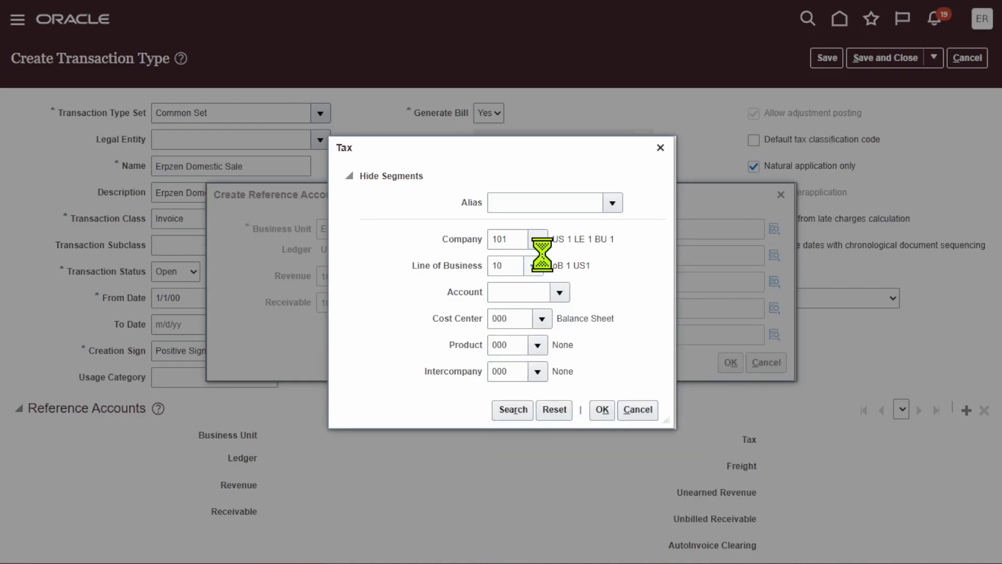
pyautogui.click(484, 250)
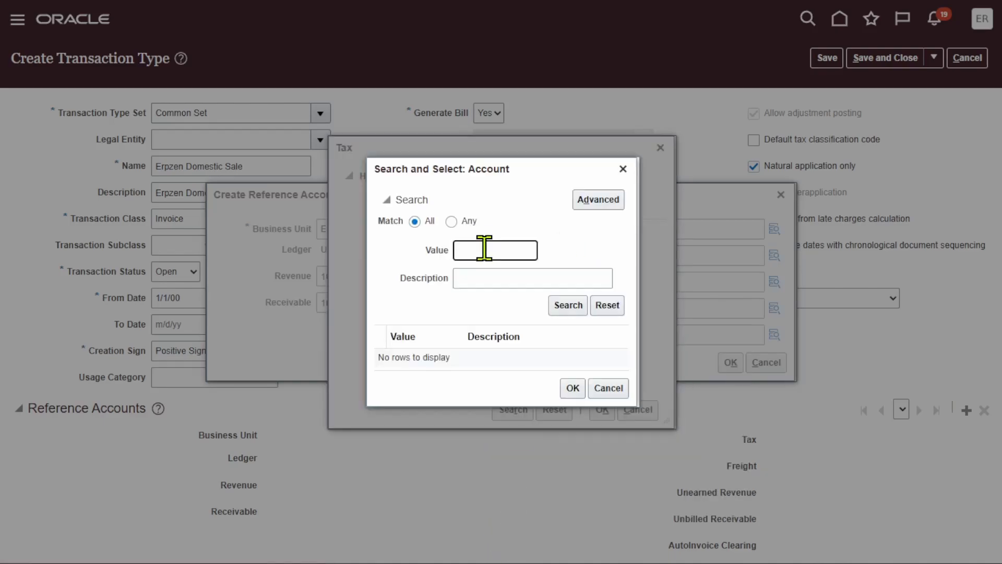
pyautogui.write('7')
pyautogui.click(569, 305)
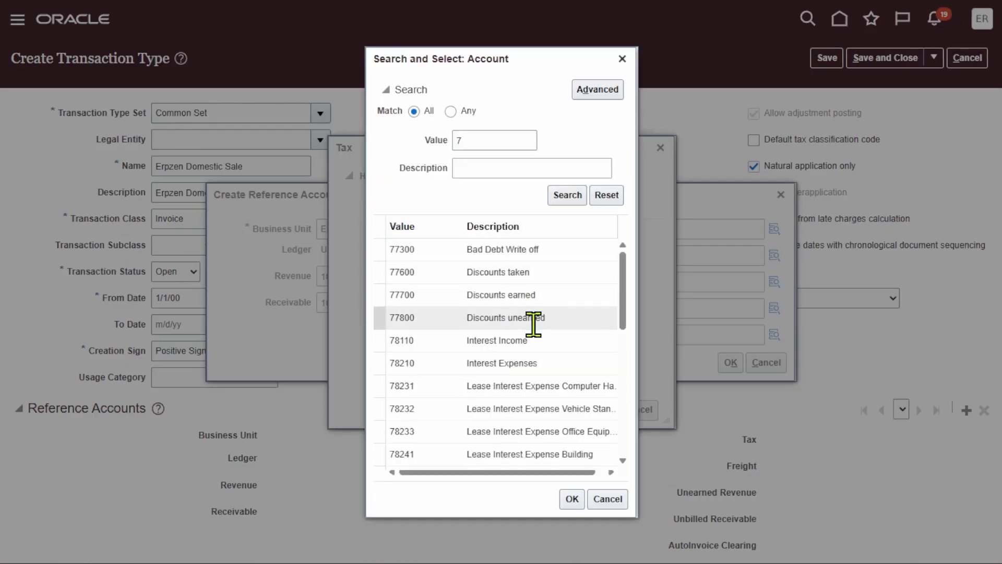
# Choose 79200 Federal Income Tax as the account segment of the Tax reference account.
pyautogui.scroll(-5, 537, 328)
pyautogui.scroll(-5, 538, 328)
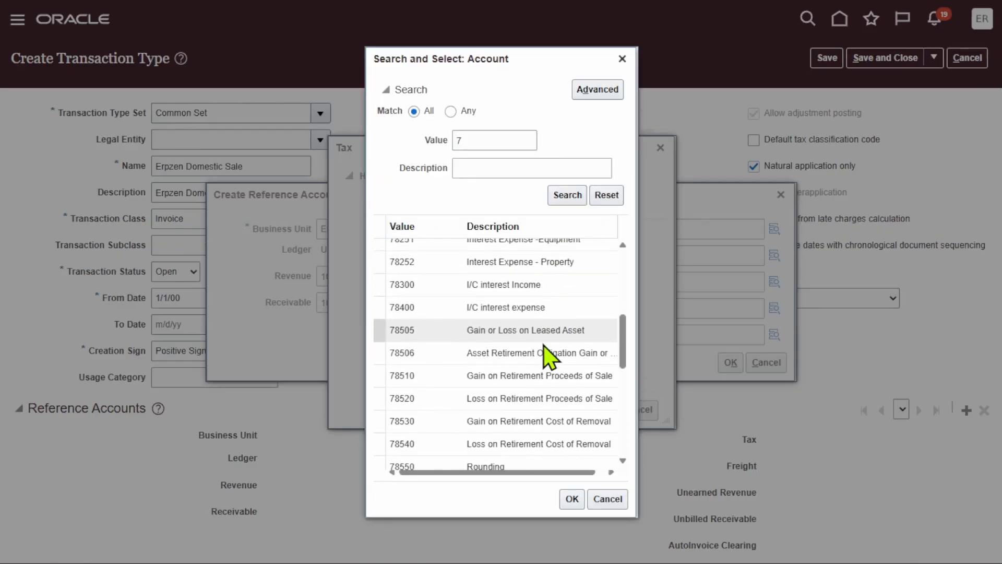
pyautogui.scroll(-5, 543, 346)
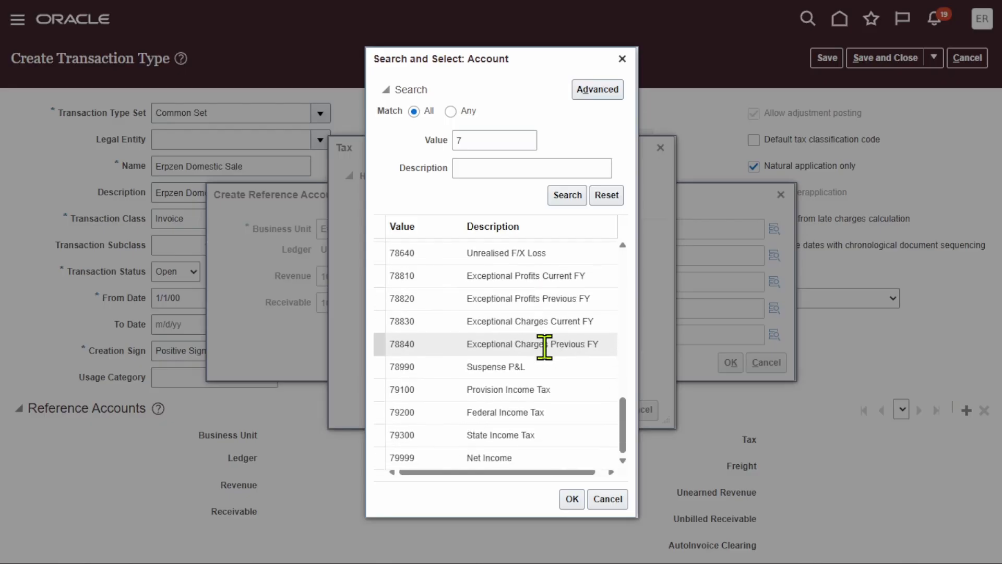
pyautogui.click(510, 412)
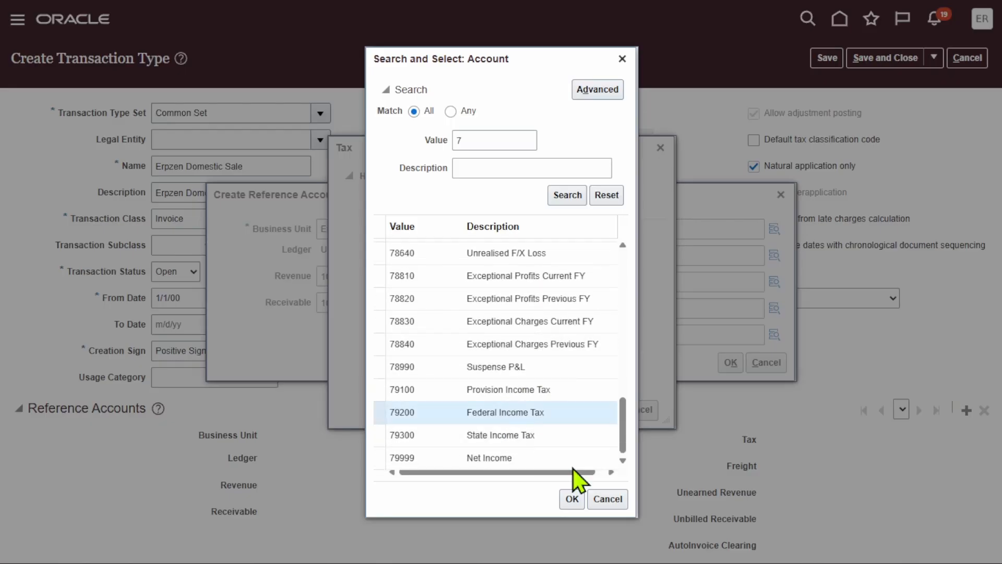
pyautogui.click(572, 498)
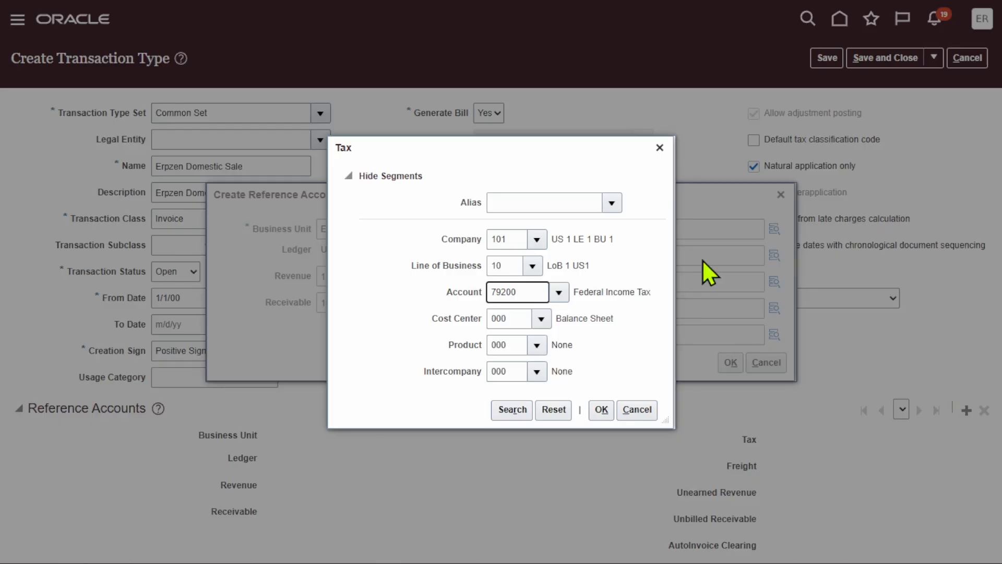
# Accept the Tax account combination and search the Freight reference account's account segment for descriptions starting with freight.
pyautogui.click(601, 410)
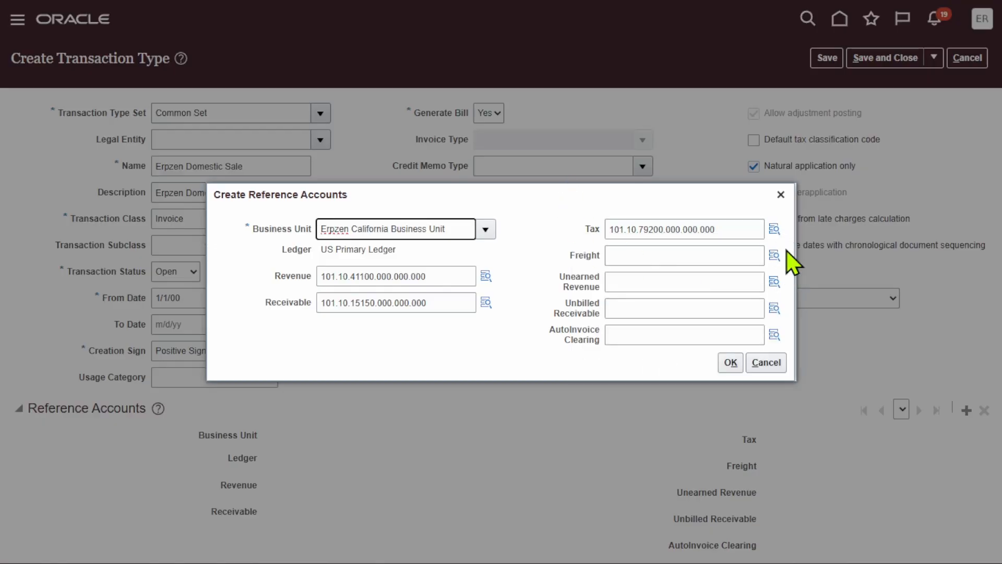
pyautogui.click(776, 255)
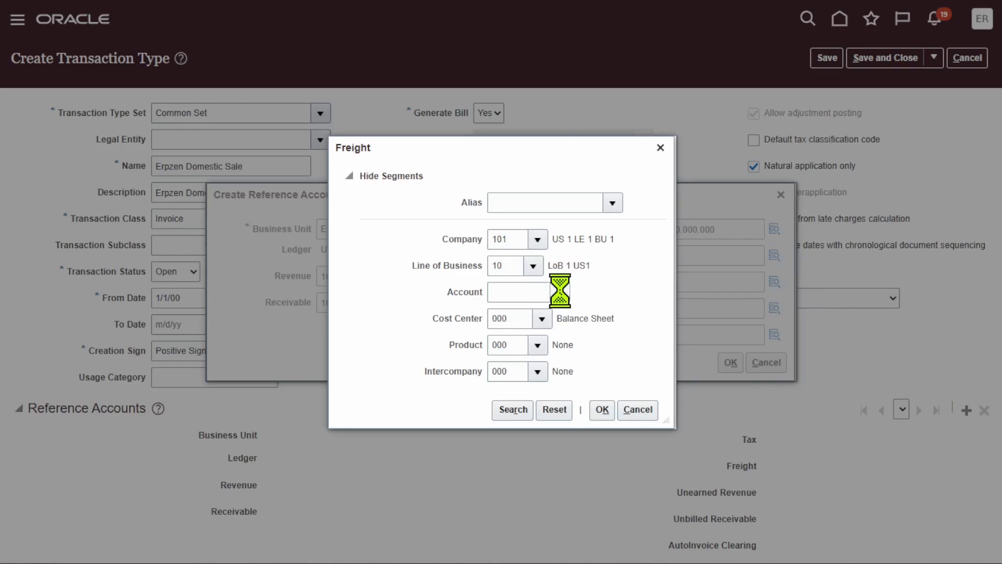
pyautogui.click(560, 293)
pyautogui.click(506, 529)
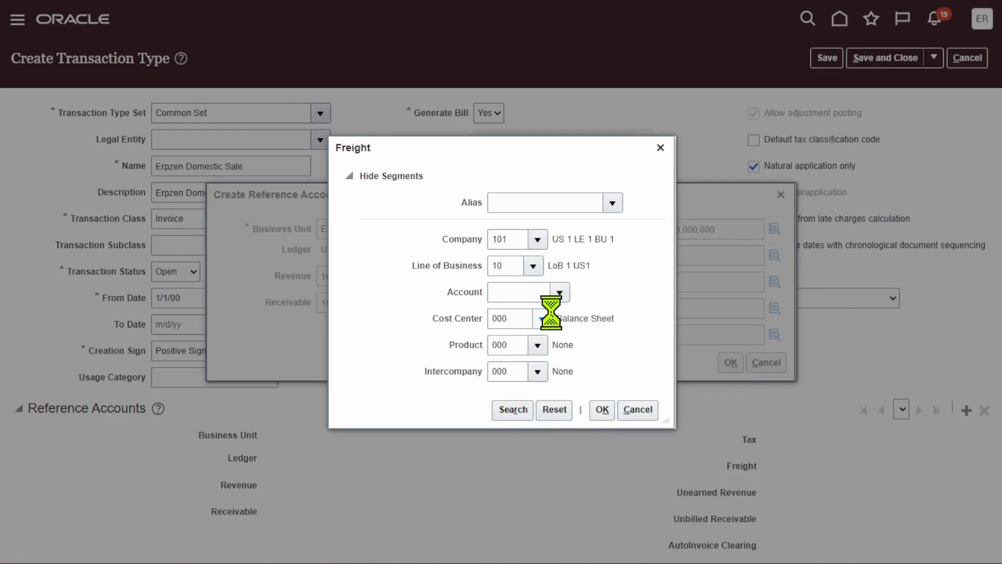
pyautogui.click(501, 275)
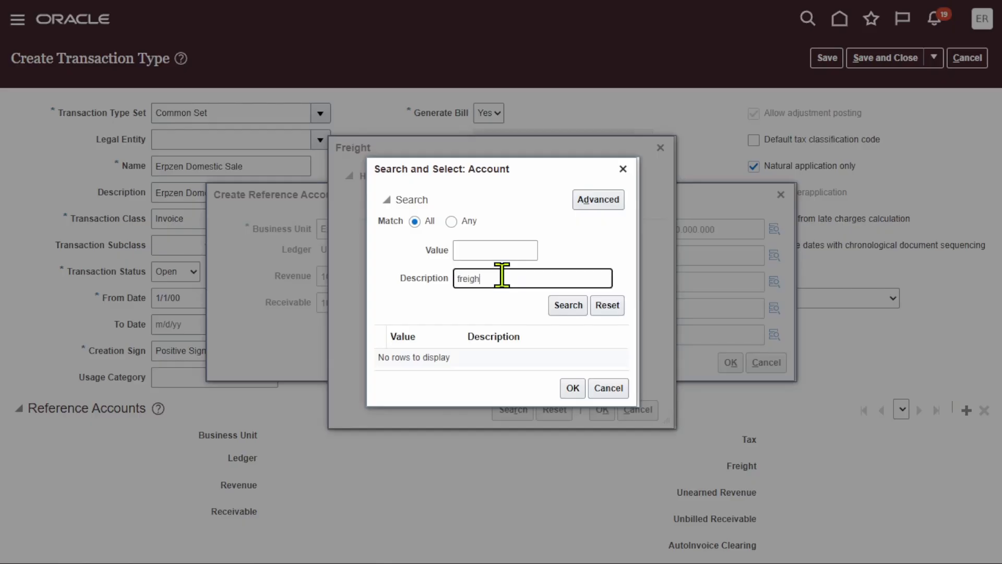
pyautogui.click(564, 308)
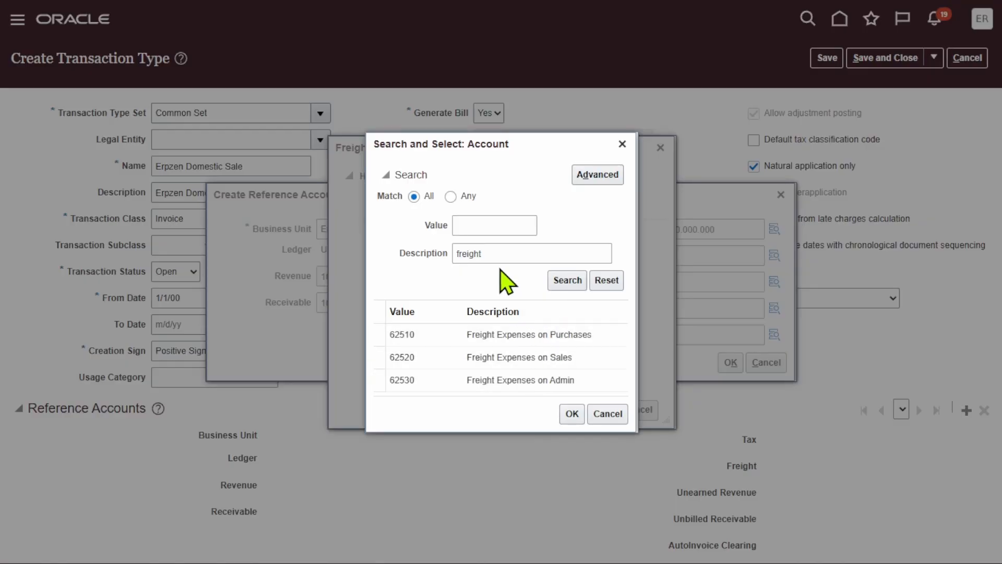
# Clear the description filter, search the Freight account segment for values starting with 5, and look through the list.
pyautogui.click(497, 250)
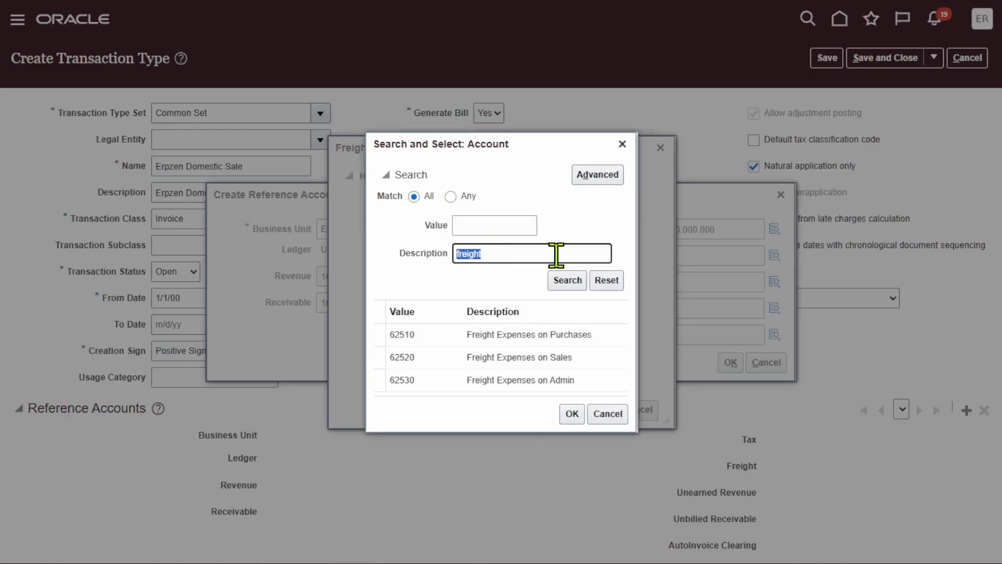
pyautogui.click(567, 280)
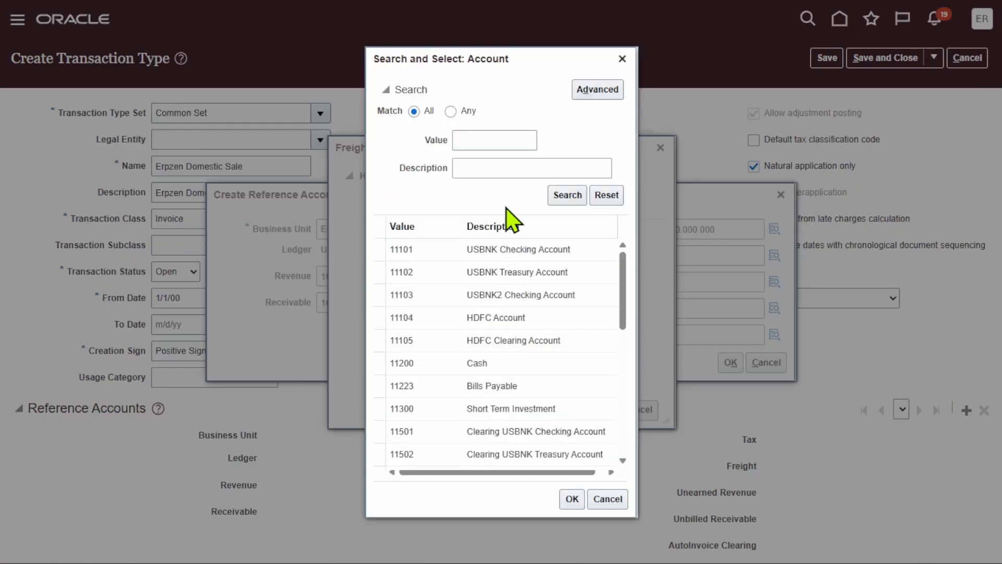
pyautogui.click(492, 141)
pyautogui.click(567, 201)
pyautogui.scroll(-5, 540, 315)
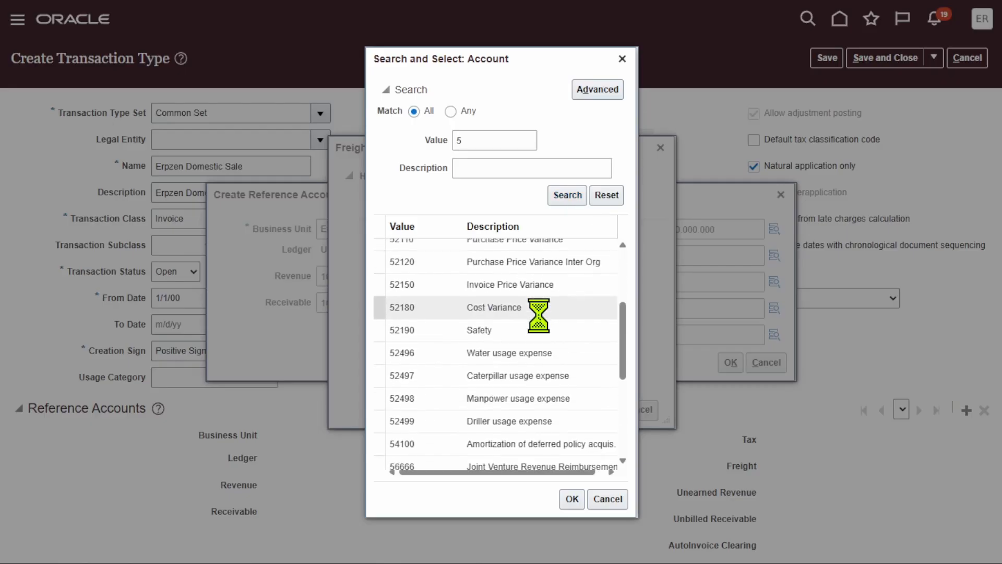
pyautogui.scroll(-5, 539, 316)
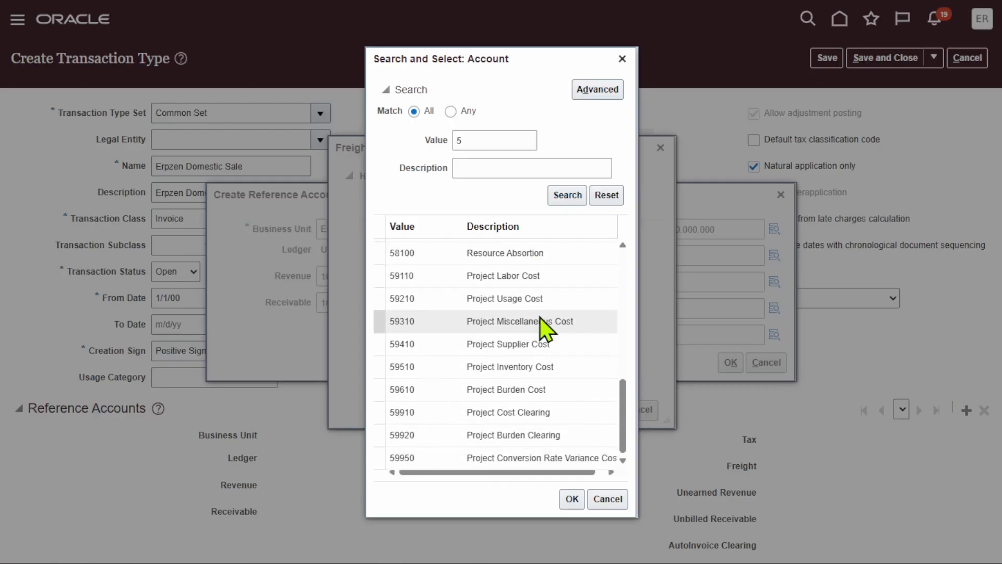
pyautogui.scroll(10, 540, 317)
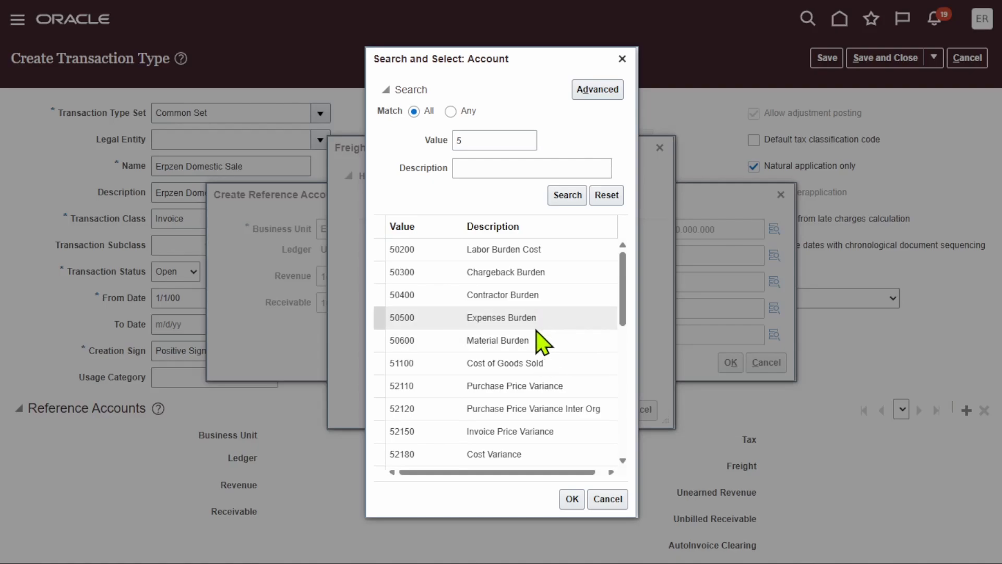
# Search values starting with 6, choose 62520 Freight Expenses on Sales for the Freight account, and accept the segment combination.
pyautogui.press('BackSpace')
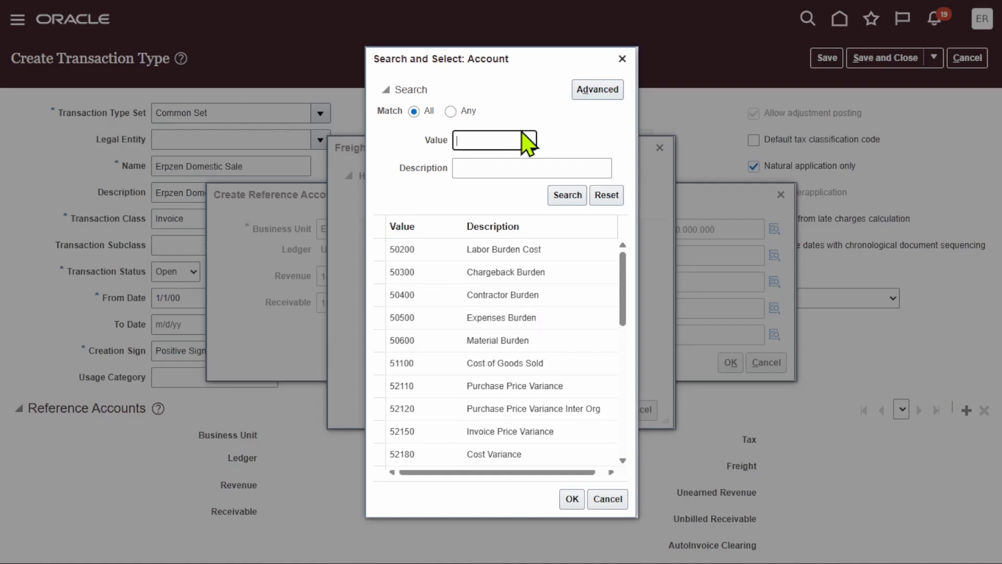
pyautogui.click(568, 197)
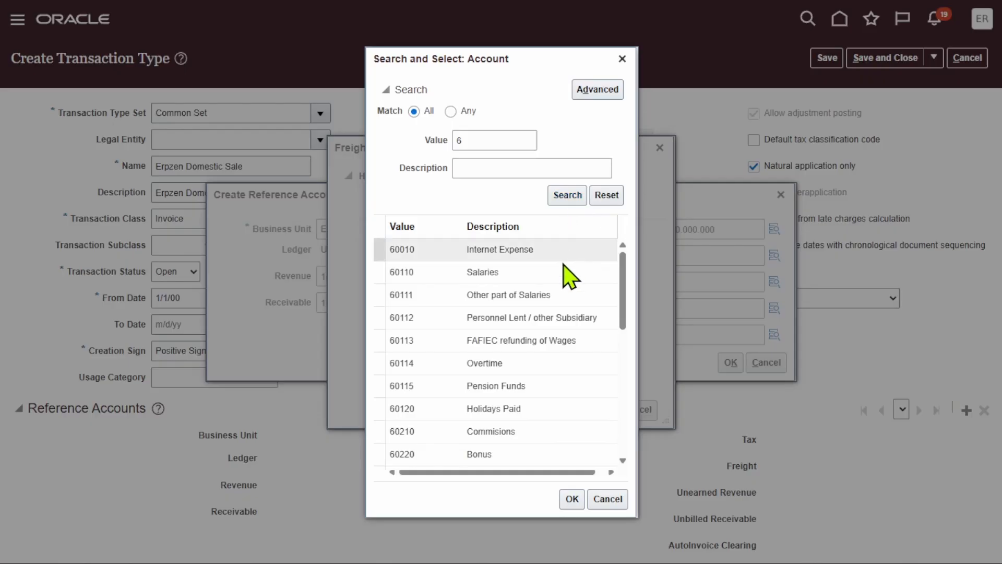
pyautogui.scroll(-3, 542, 328)
pyautogui.scroll(-7, 539, 324)
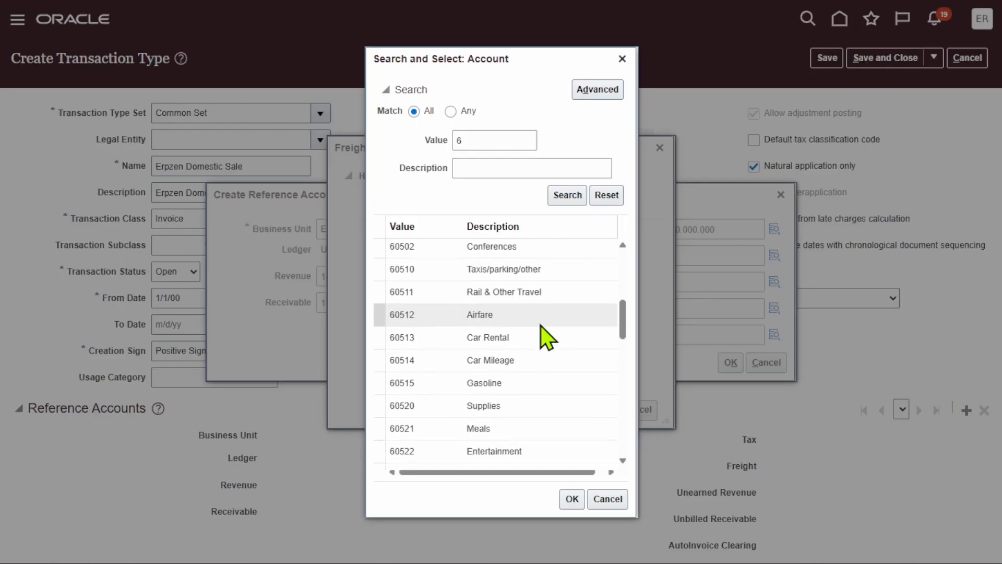
pyautogui.scroll(-3, 542, 338)
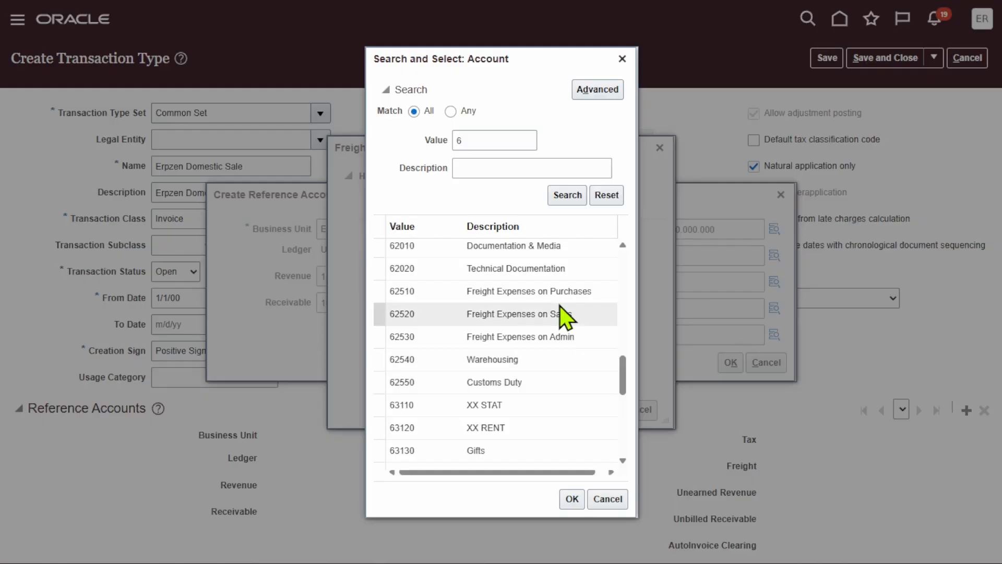
pyautogui.click(542, 313)
pyautogui.click(573, 500)
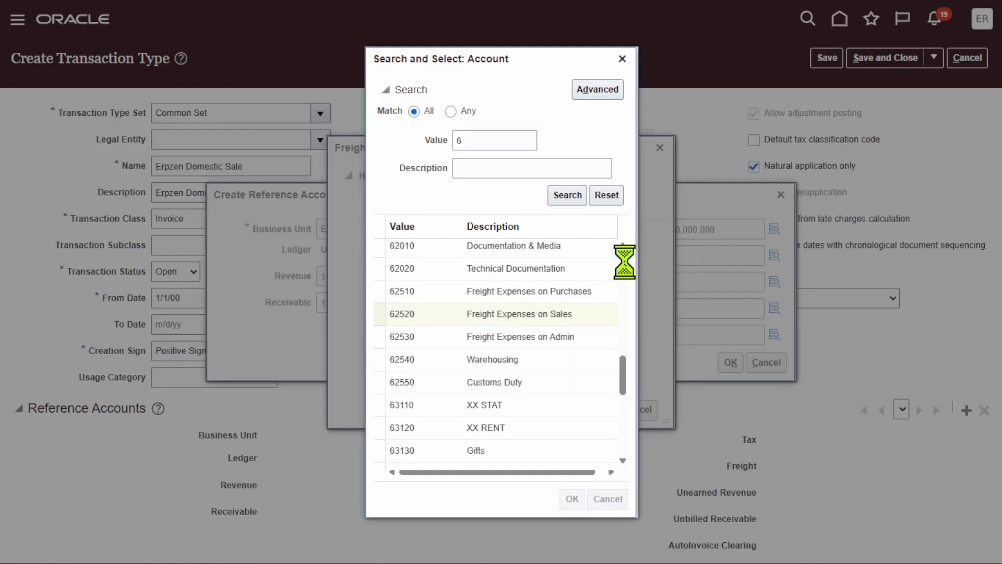
pyautogui.click(602, 409)
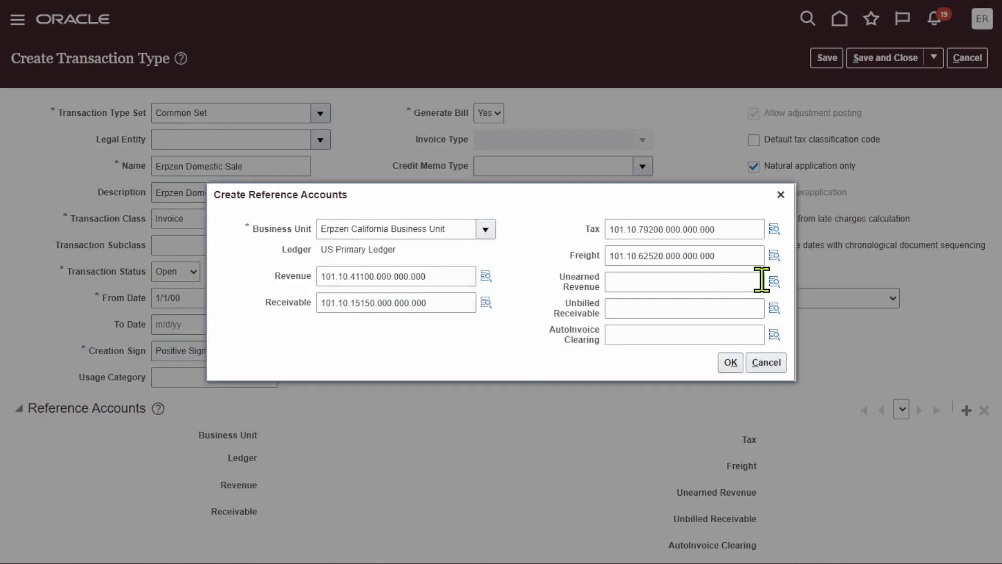
# Copy the Freight combination 101.10.62520.000.000.000 into the Unearned Revenue, Unbilled Receivable and AutoInvoice Clearing accounts.
pyautogui.doubleClick(741, 254)
pyautogui.hotkey('ctrl', 'c')
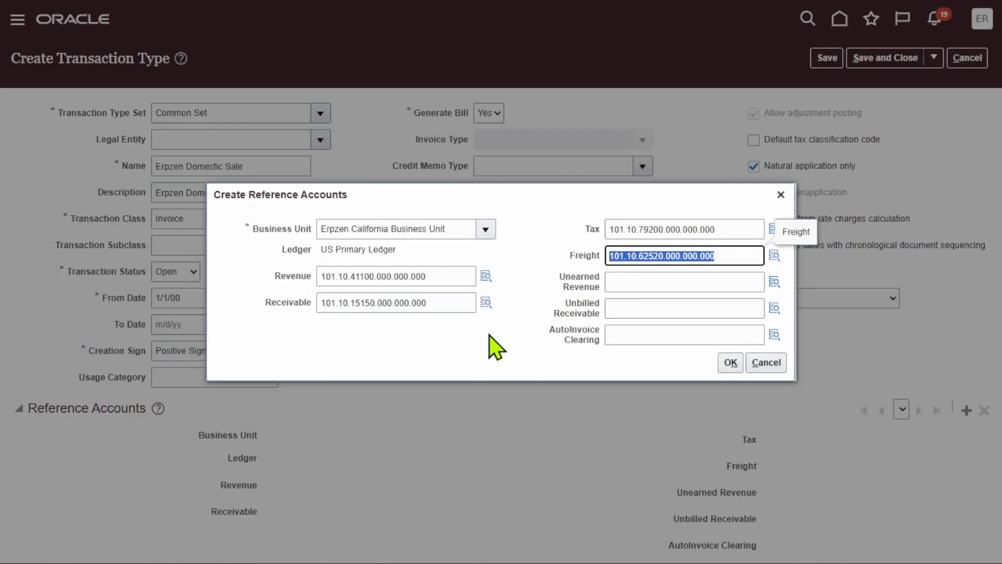
pyautogui.click(647, 285)
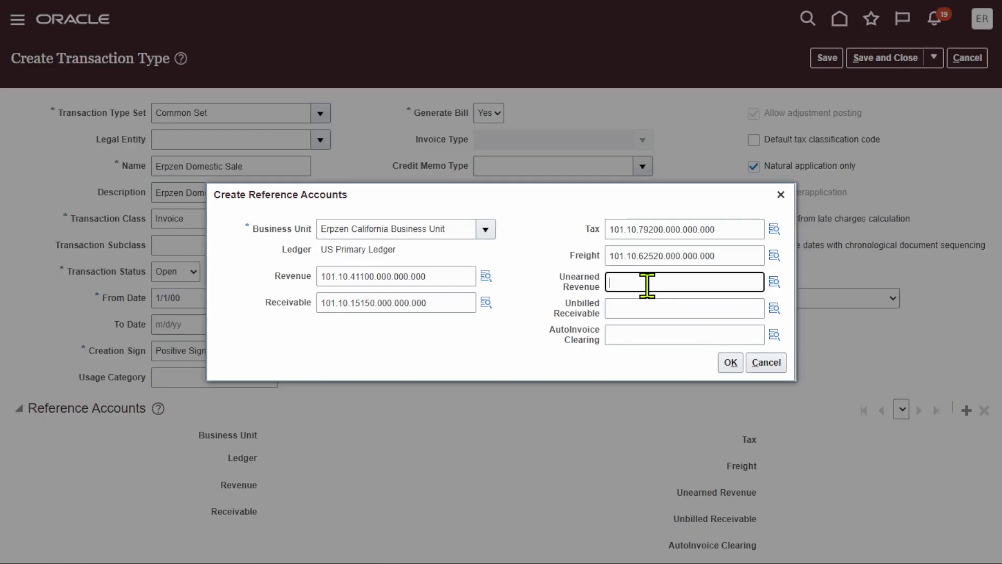
pyautogui.hotkey('ctrl', 'v')
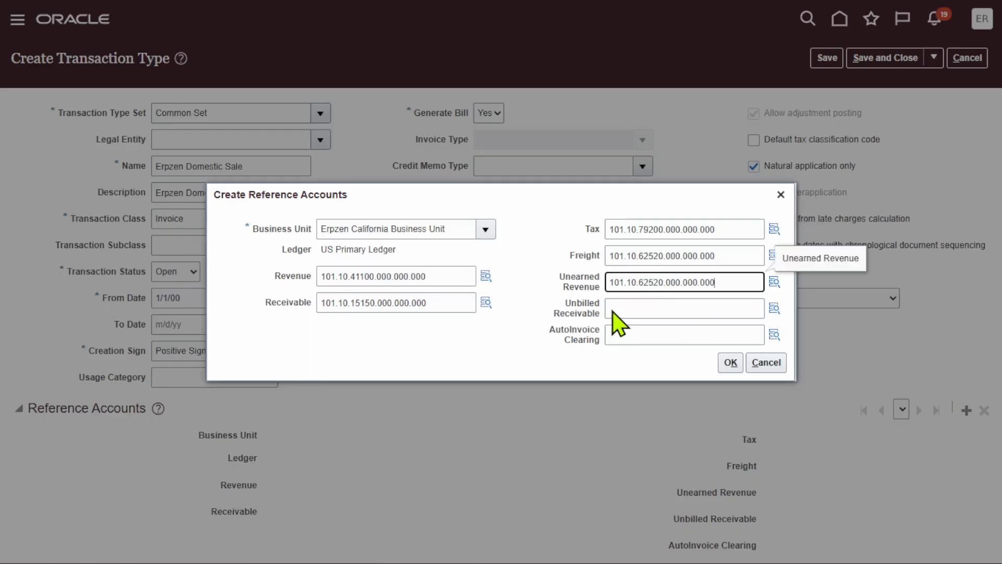
pyautogui.click(640, 317)
pyautogui.hotkey('ctrl', 'v')
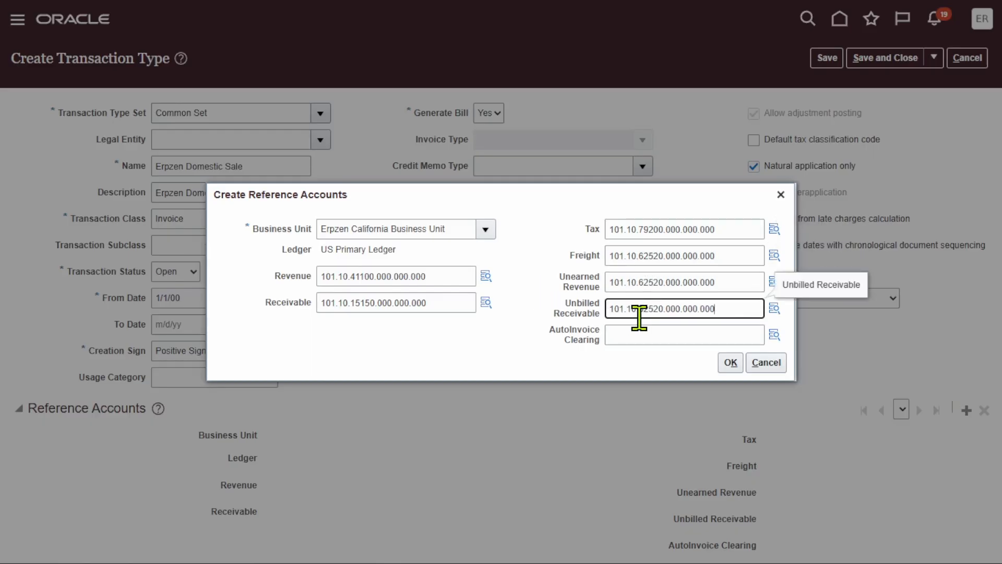
pyautogui.click(646, 329)
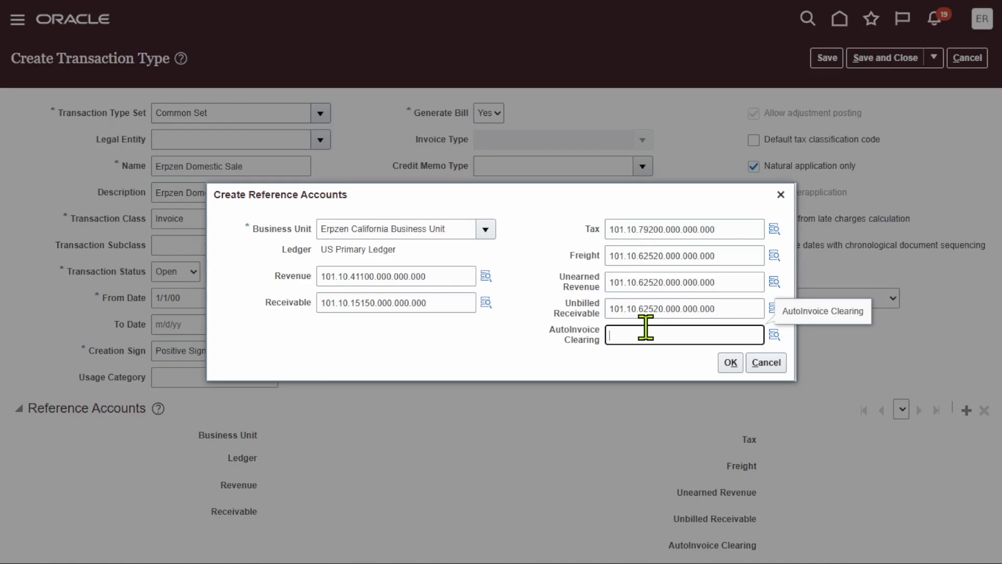
pyautogui.hotkey('ctrl', 'v')
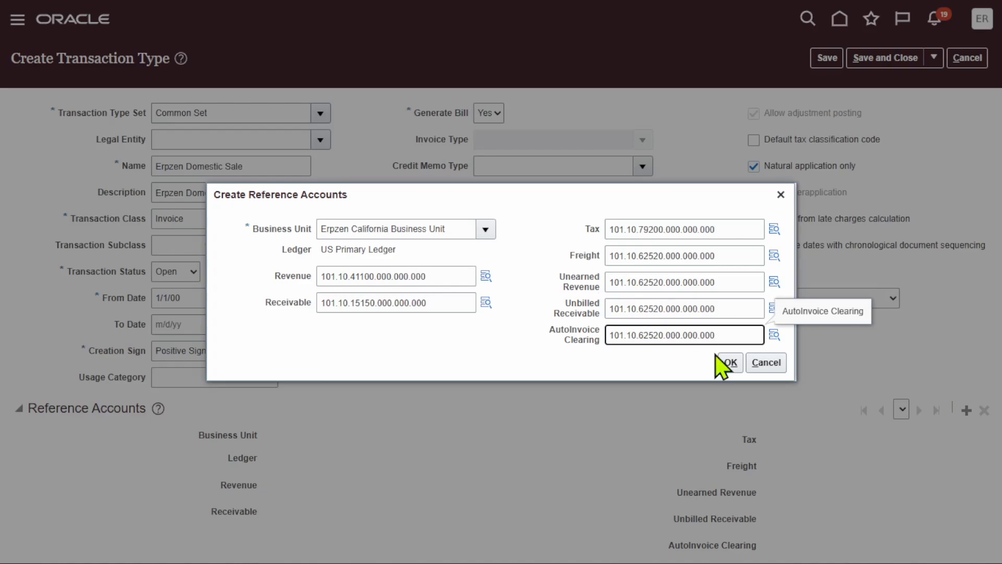
# Copy the Revenue account combination 101.10.41100.000.000.000 into a new blank Notepad document, and return to the reference accounts.
pyautogui.doubleClick(442, 277)
pyautogui.hotkey('ctrl', 'c')
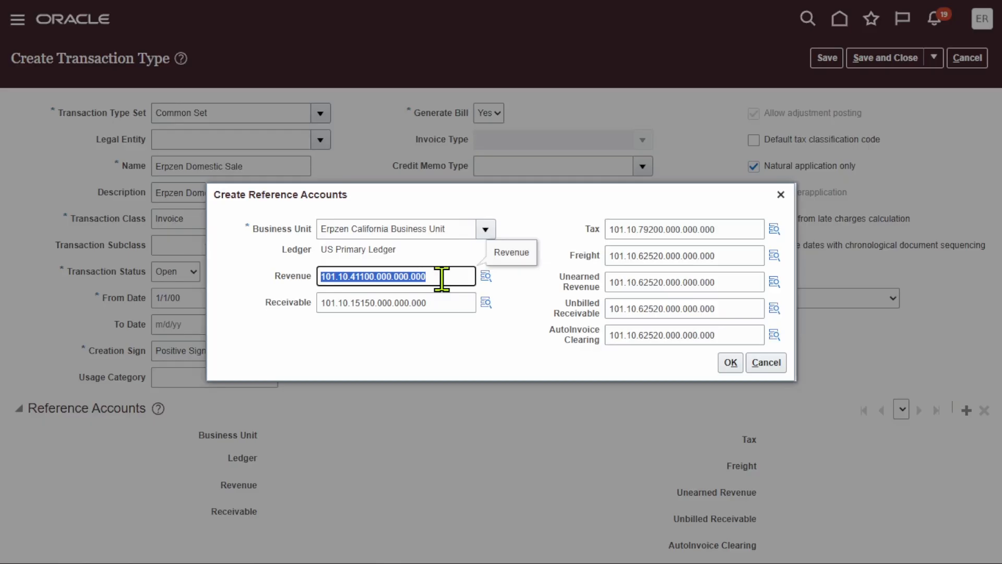
pyautogui.press('super')
pyautogui.write('n')
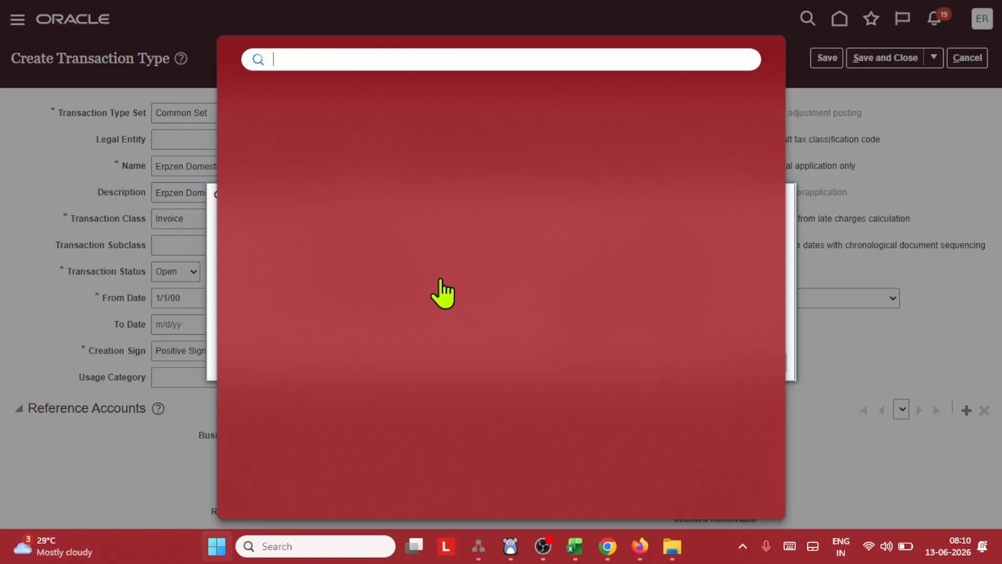
pyautogui.press('super')
pyautogui.press('super')
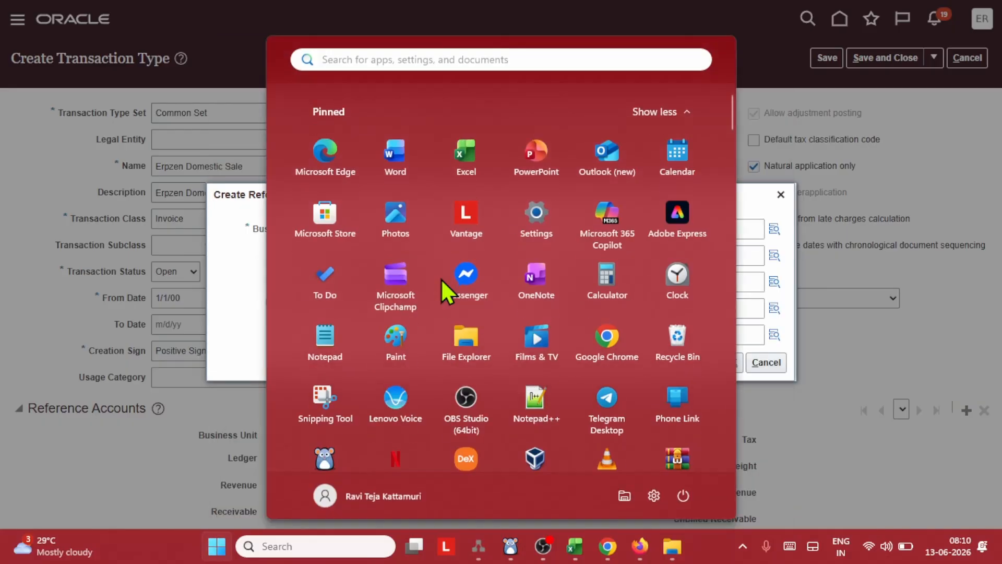
pyautogui.press('super')
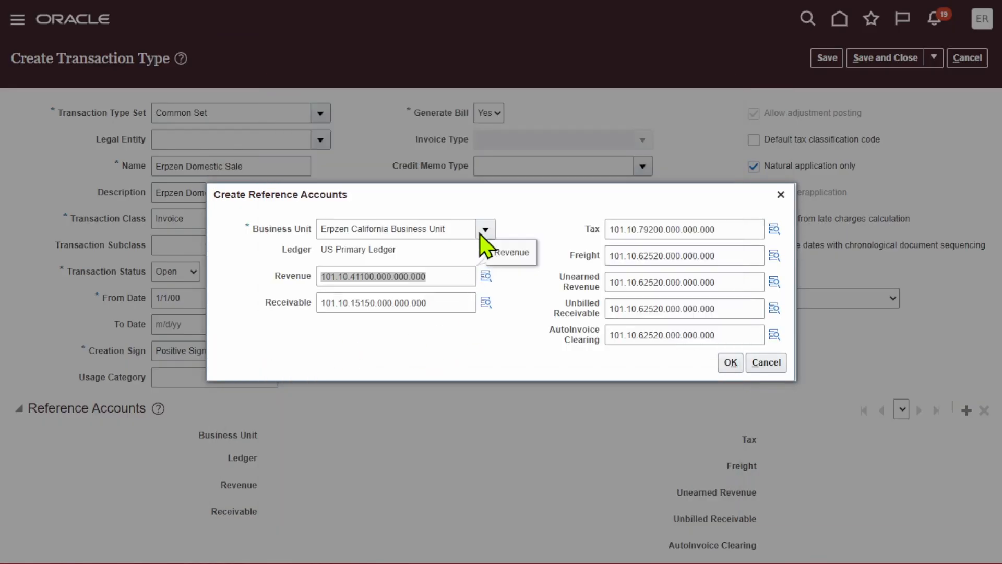
pyautogui.hotkey('alt', 'Tab')
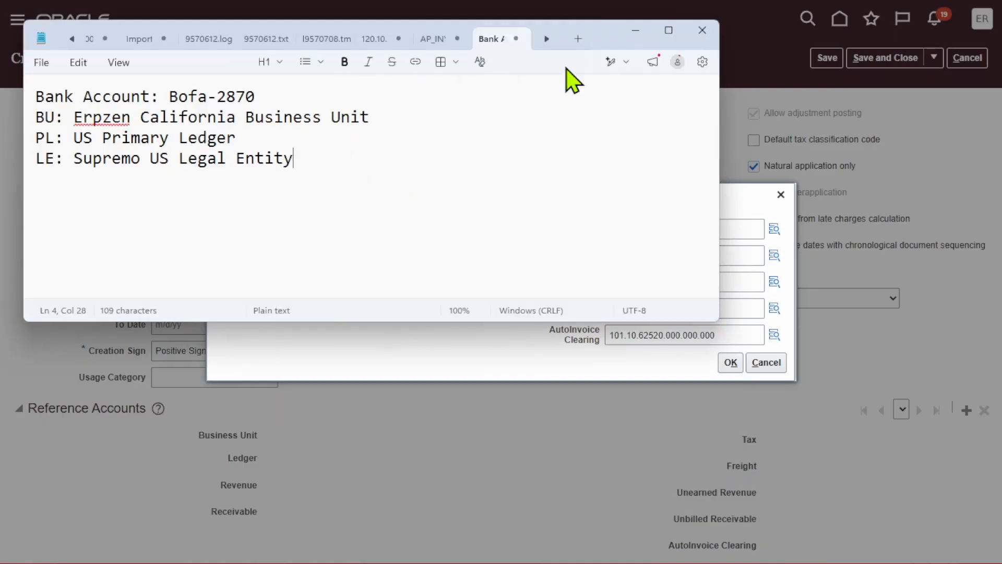
pyautogui.click(578, 38)
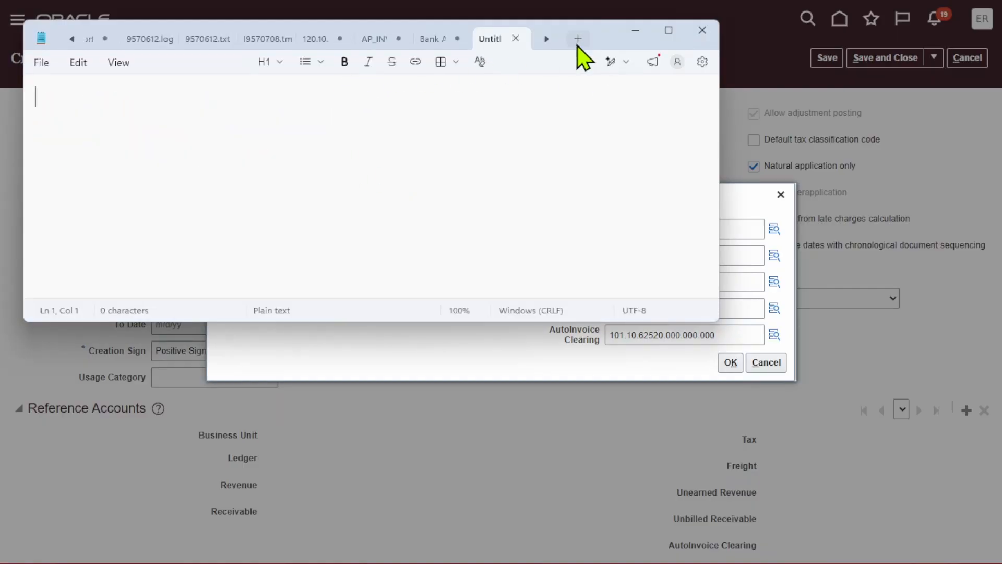
pyautogui.hotkey('ctrl', 'v')
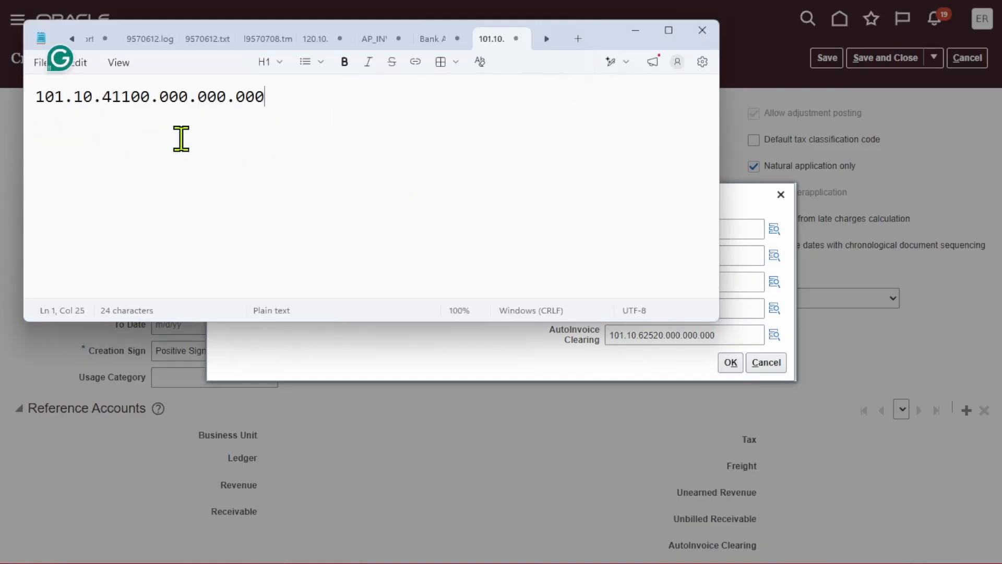
pyautogui.click(636, 30)
# Copy the Receivable account combination 101.10.15150.000.000.000 onto the second line of the Notepad document, and return to the reference accounts.
pyautogui.tripleClick(447, 302)
pyautogui.hotkey('ctrl', 'c')
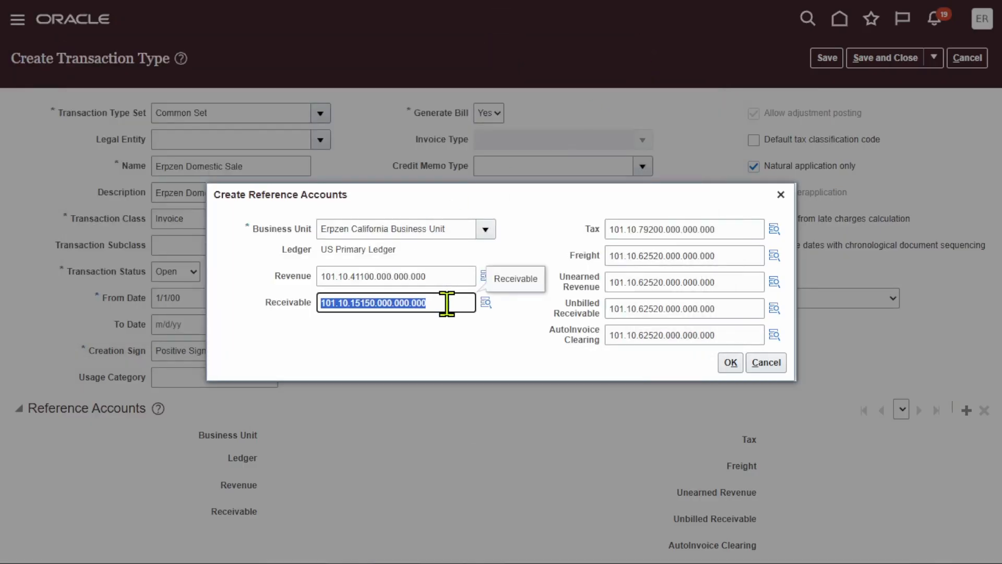
pyautogui.press('super')
pyautogui.click(680, 557)
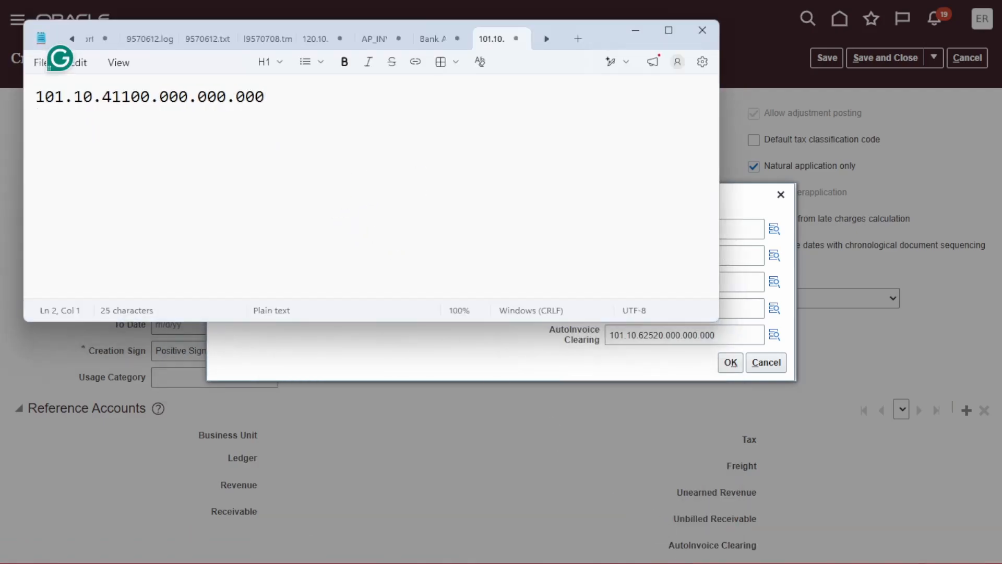
pyautogui.hotkey('ctrl', 'v')
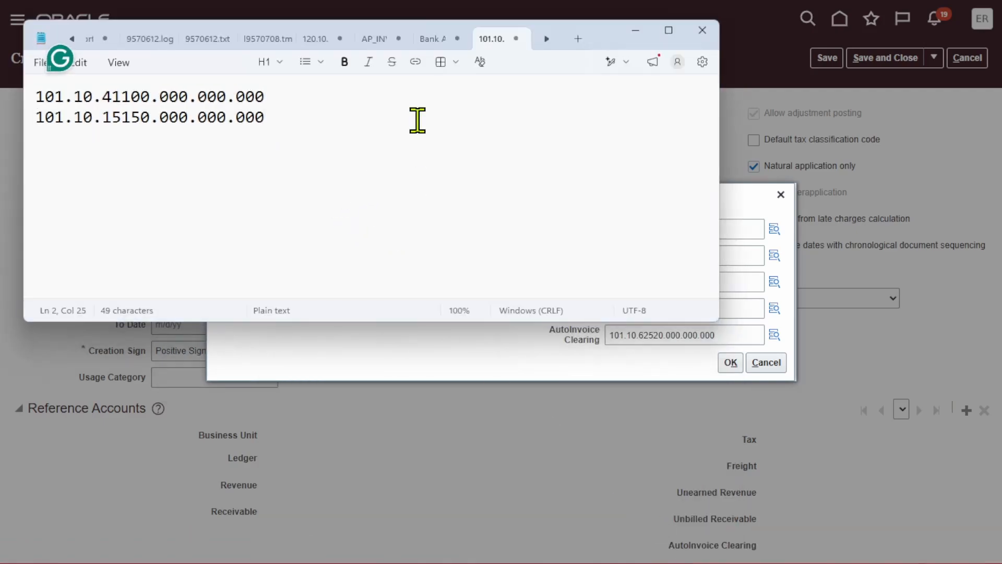
pyautogui.click(637, 30)
# Copy the Tax account combination 101.10.79200.000.000.000 onto the third line of the Notepad document, and return to the reference accounts.
pyautogui.click(732, 228)
pyautogui.hotkey('ctrl', 'c')
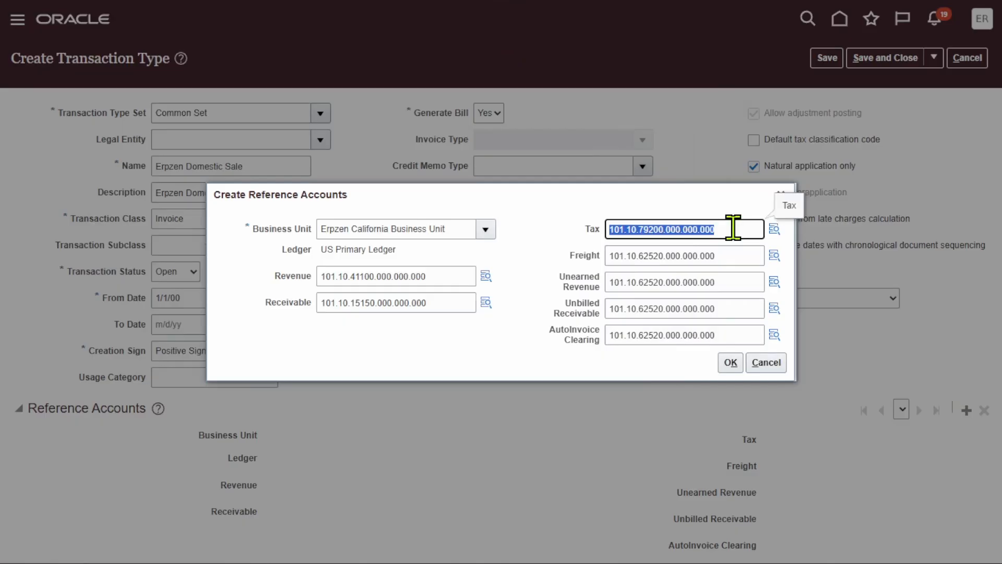
pyautogui.press('super')
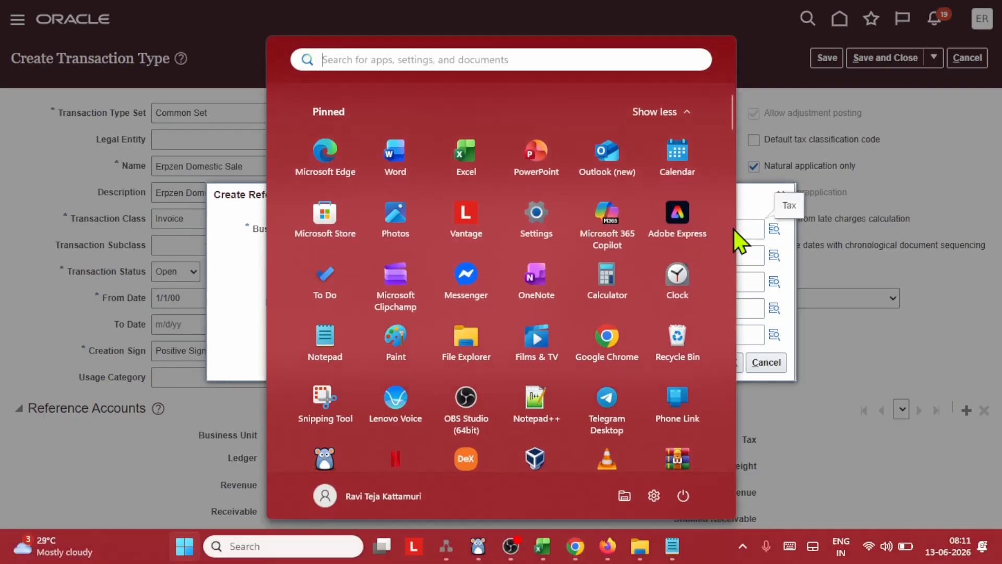
pyautogui.click(672, 546)
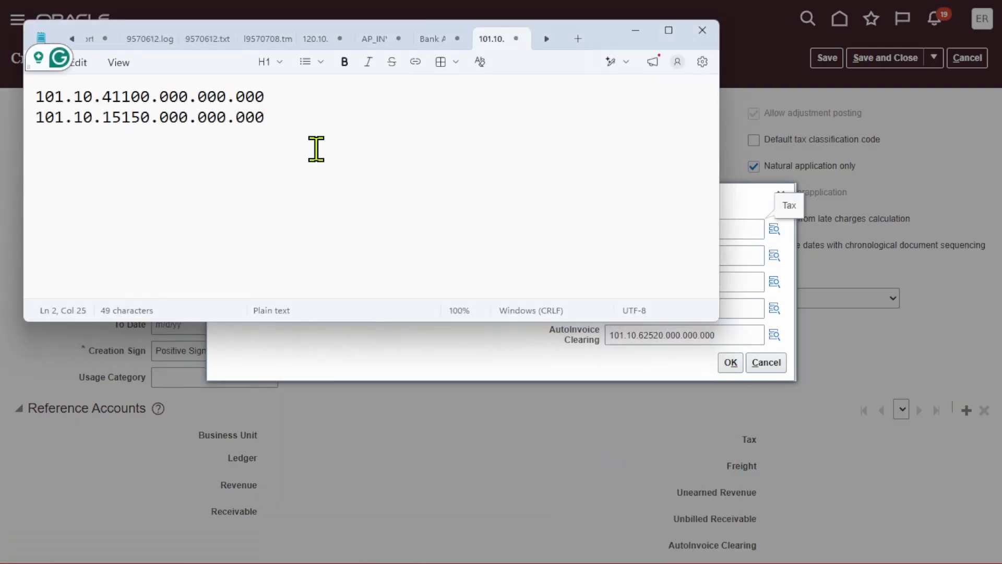
pyautogui.hotkey('ctrl', 'v')
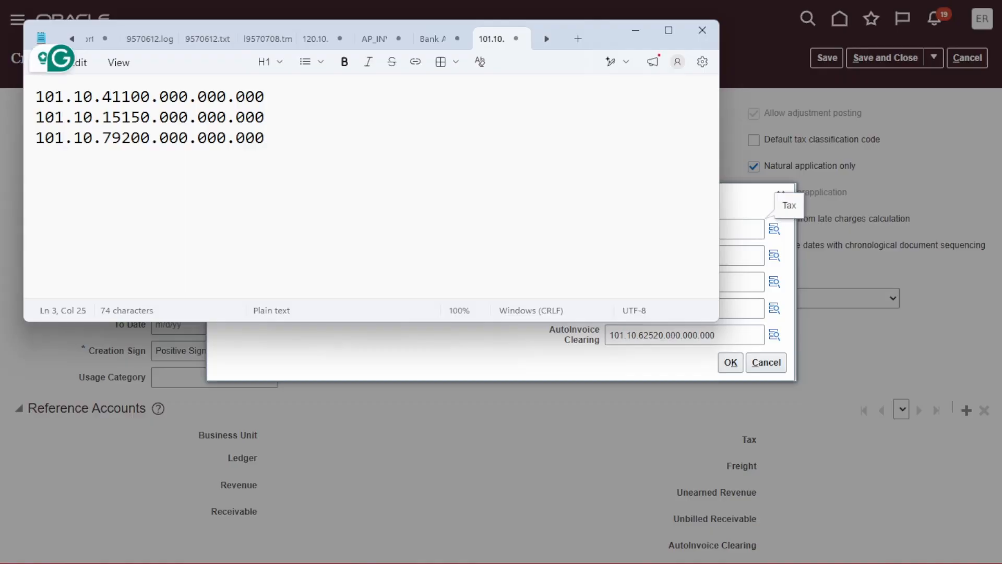
pyautogui.click(632, 30)
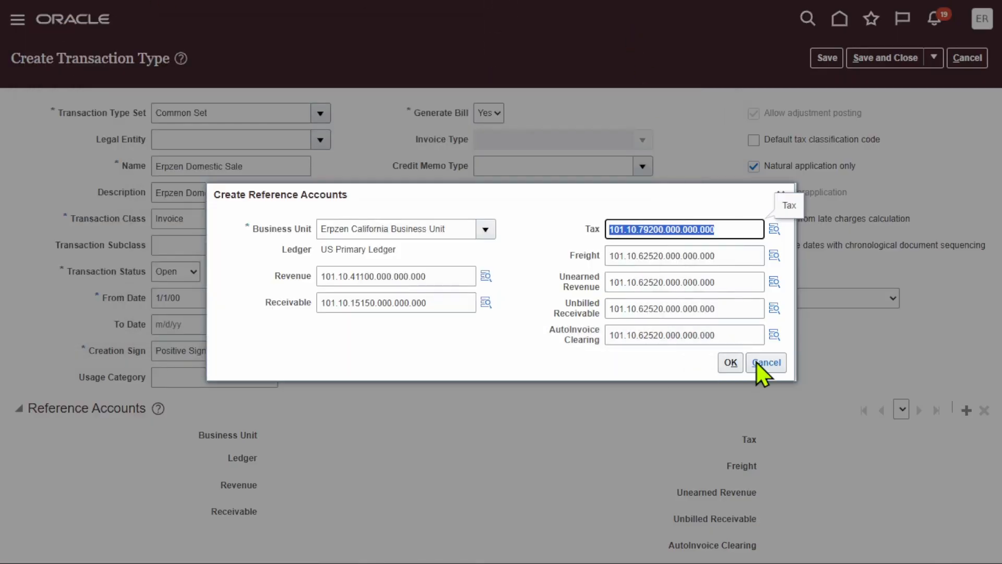
# Copy the Freight account combination 101.10.62520.000.000.000 onto the fourth line of the Notepad document, and return to the reference accounts.
pyautogui.click(735, 253)
pyautogui.doubleClick(735, 252)
pyautogui.hotkey('ctrl', 'c')
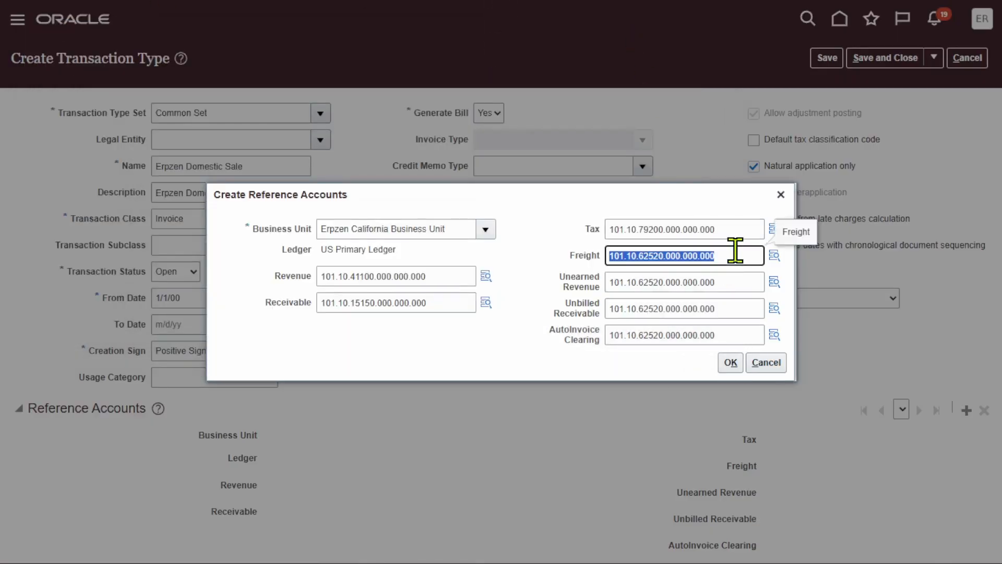
pyautogui.press('super')
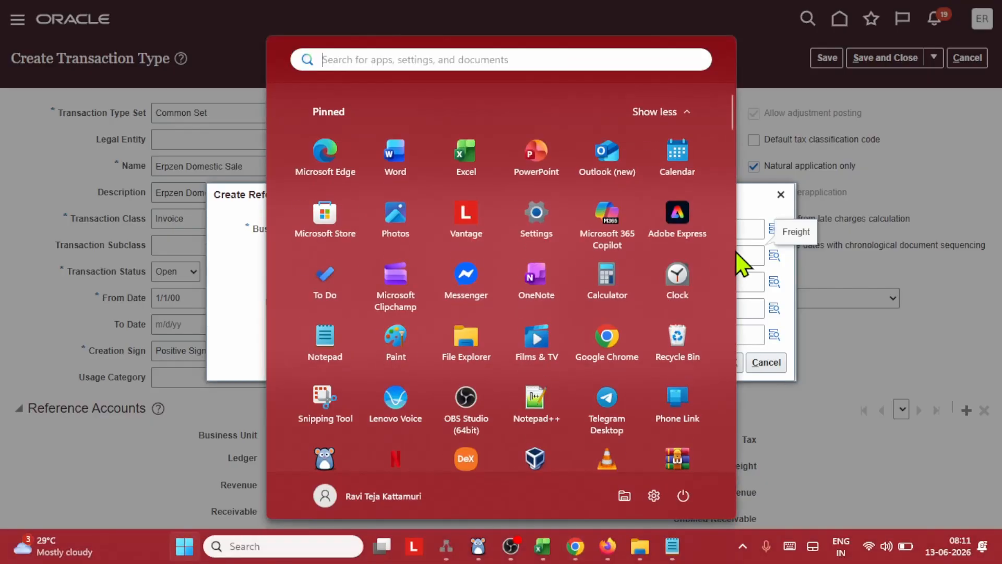
pyautogui.click(676, 554)
pyautogui.press('Return')
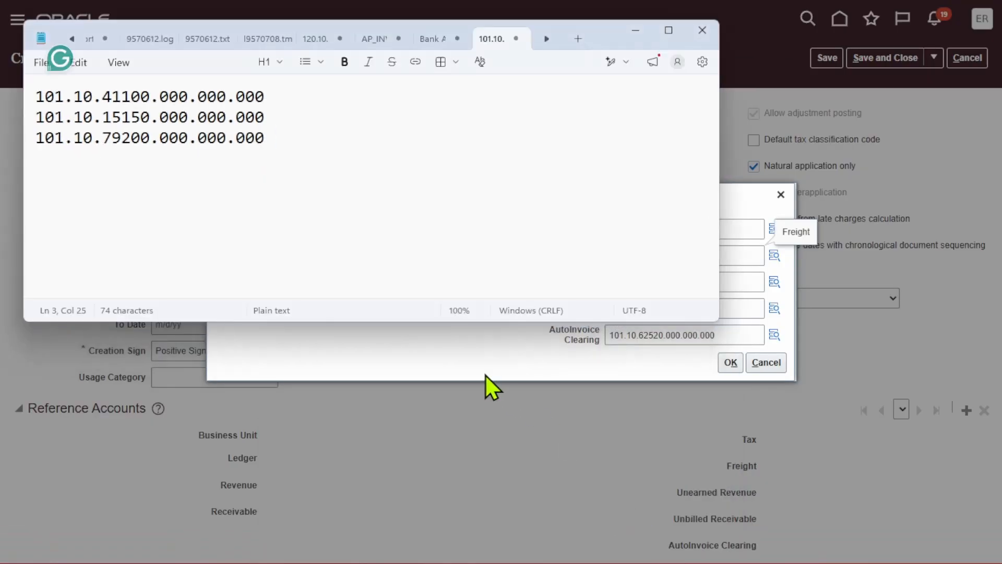
pyautogui.hotkey('ctrl', 'v')
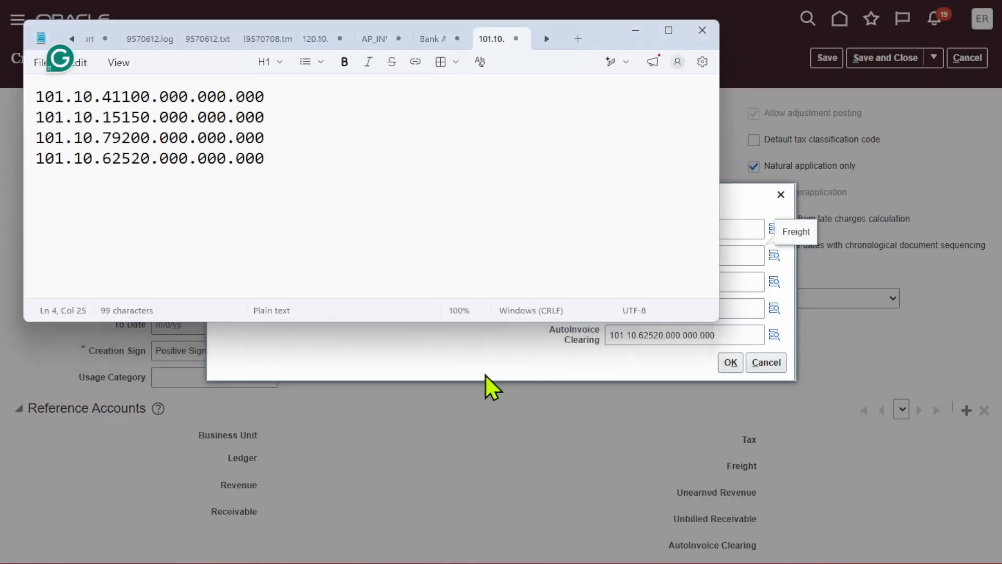
pyautogui.click(638, 30)
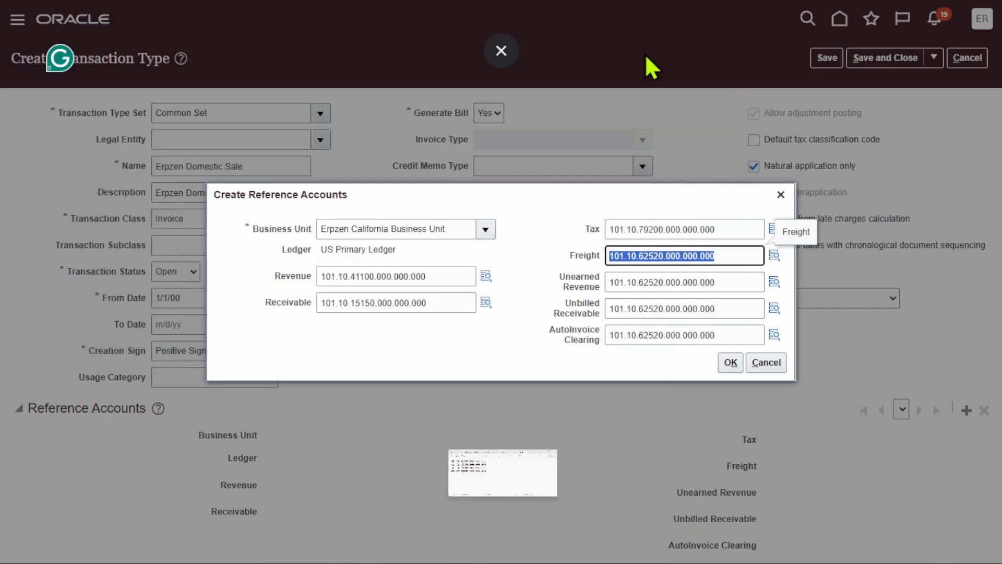
# Copy the Unearned Revenue combination 101.10.62520.000.000.000 onto the fifth line of the Notepad document, and return to the reference accounts.
pyautogui.press('Tab')
pyautogui.hotkey('ctrl', 'c')
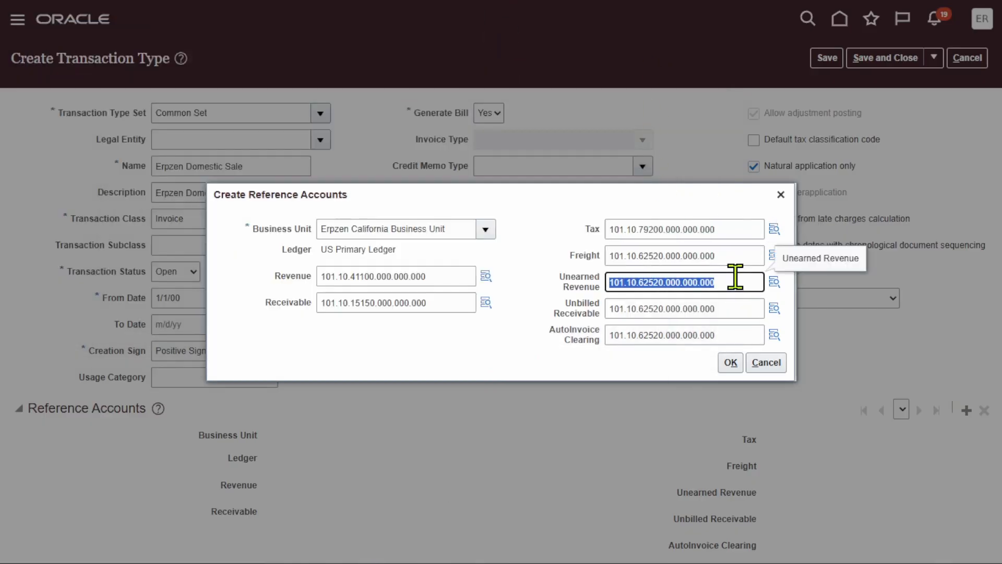
pyautogui.press('super')
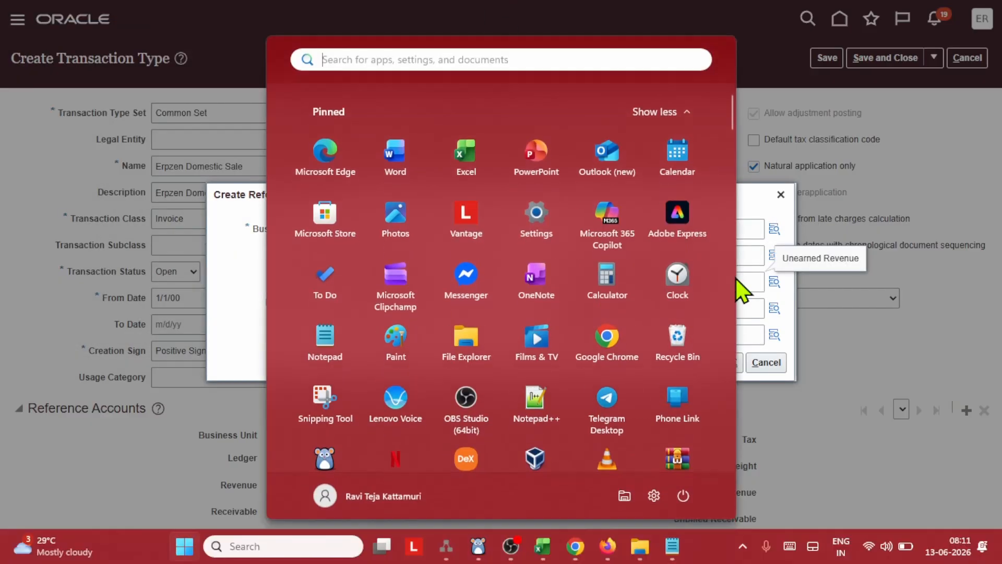
pyautogui.click(681, 554)
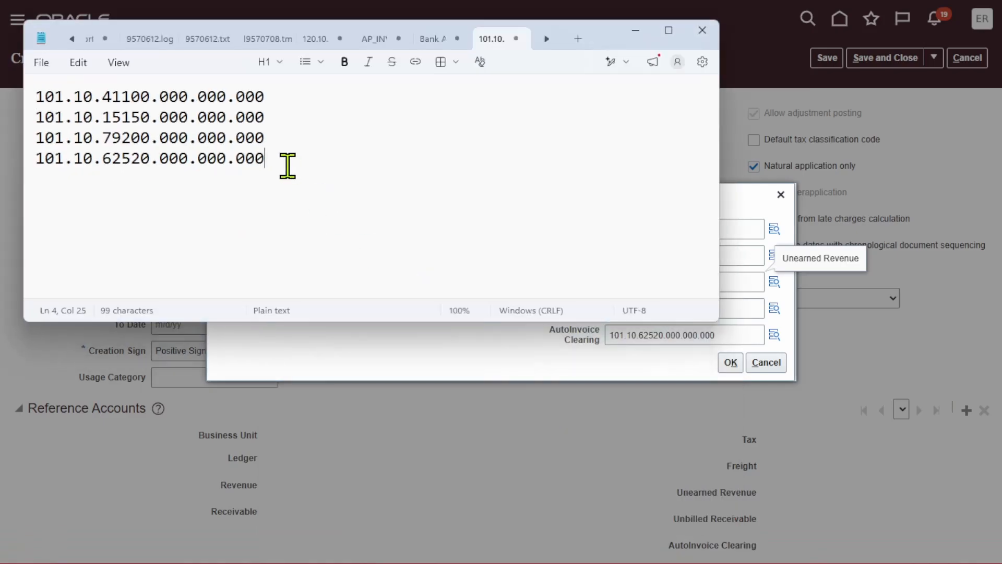
pyautogui.press('Return')
pyautogui.hotkey('ctrl', 'v')
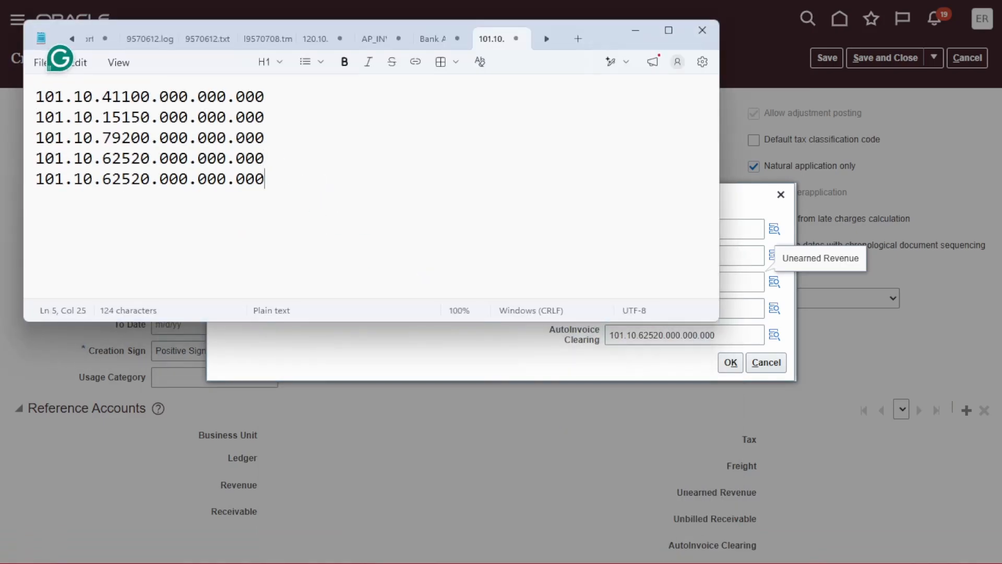
pyautogui.click(635, 31)
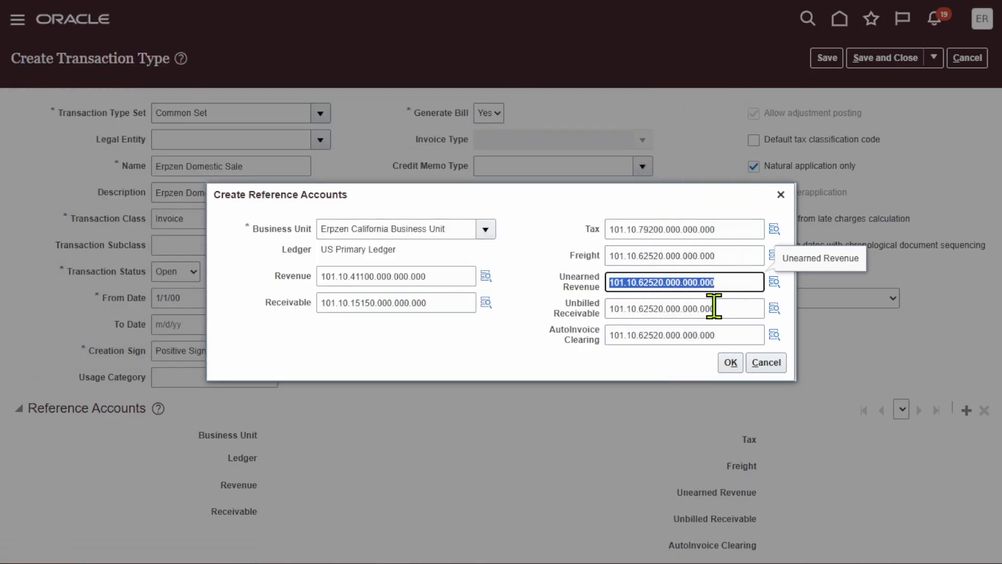
# Search account descriptions for "unearned", choose 24500 Unearned Revenue for the Unearned Revenue account, and accept the segment combination.
pyautogui.click(731, 308)
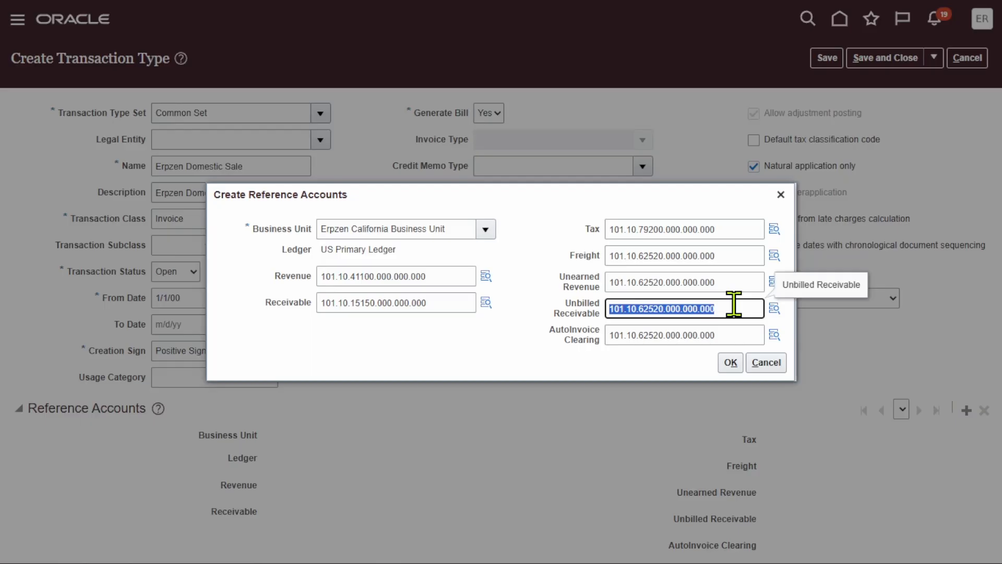
pyautogui.click(522, 312)
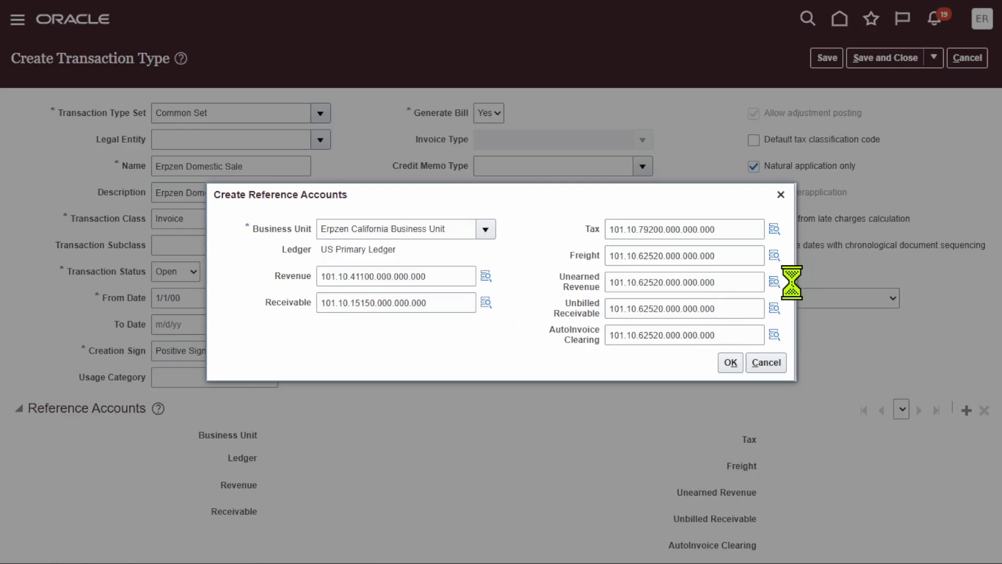
pyautogui.click(773, 282)
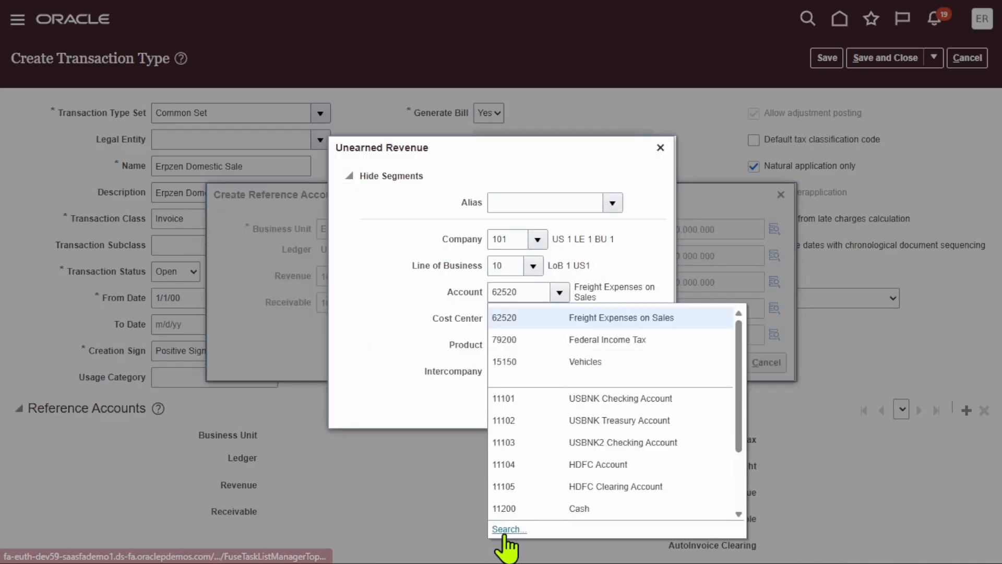
pyautogui.click(504, 530)
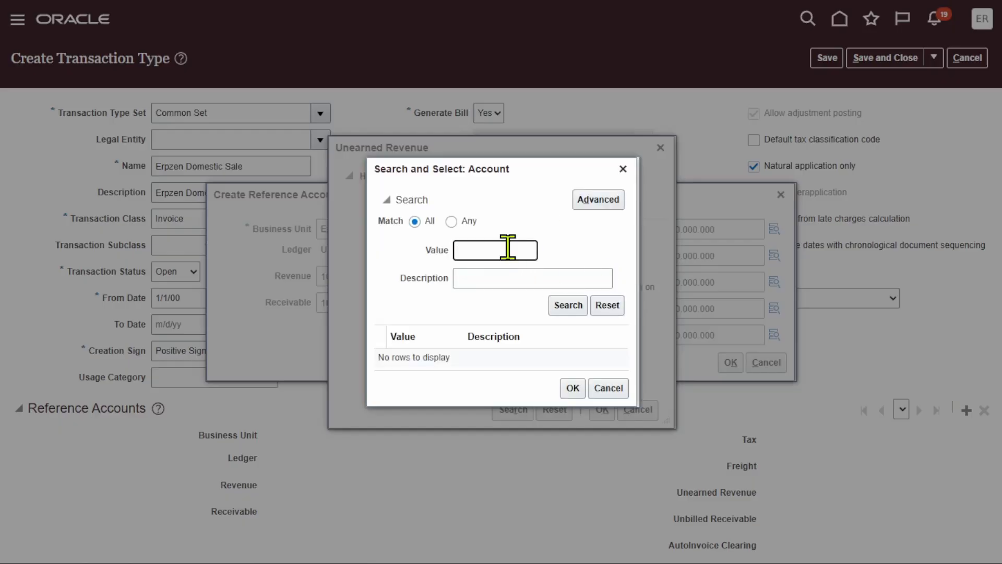
pyautogui.click(507, 273)
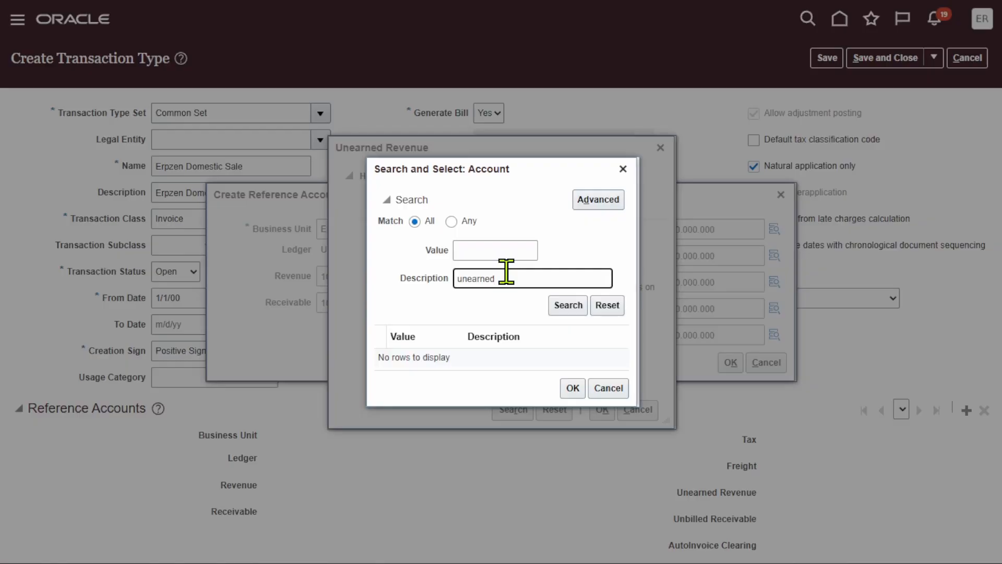
pyautogui.click(567, 308)
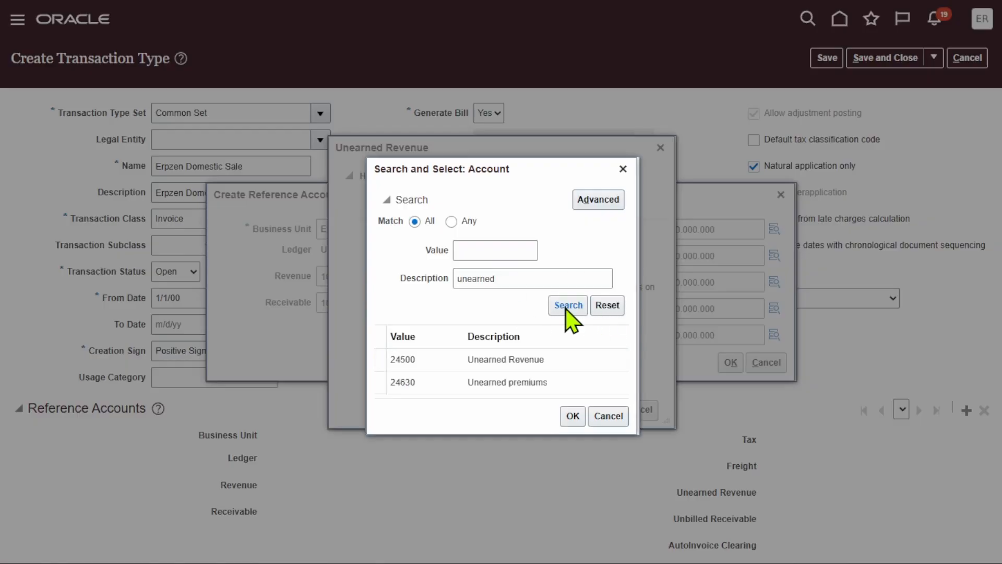
pyautogui.click(539, 345)
pyautogui.click(580, 403)
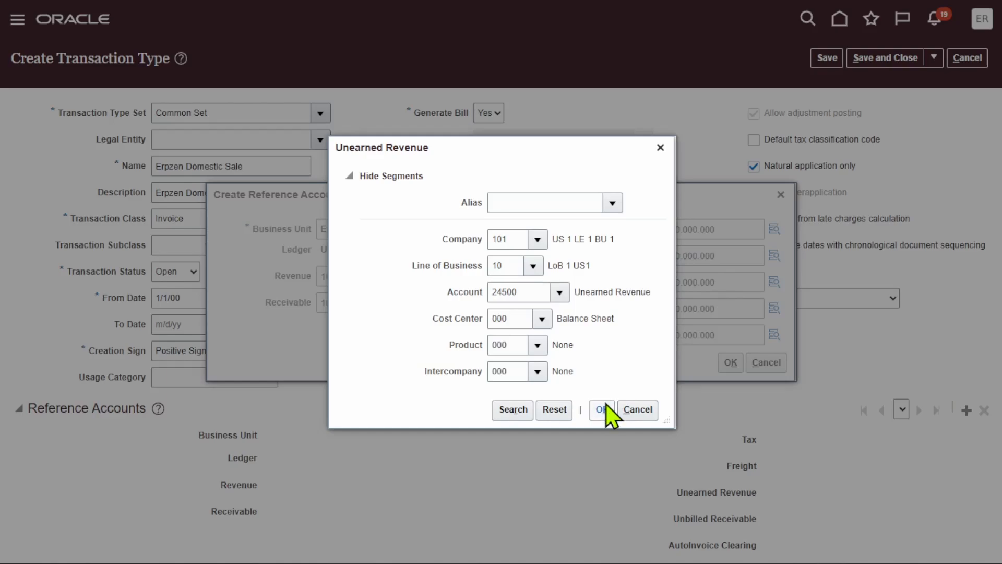
pyautogui.click(605, 407)
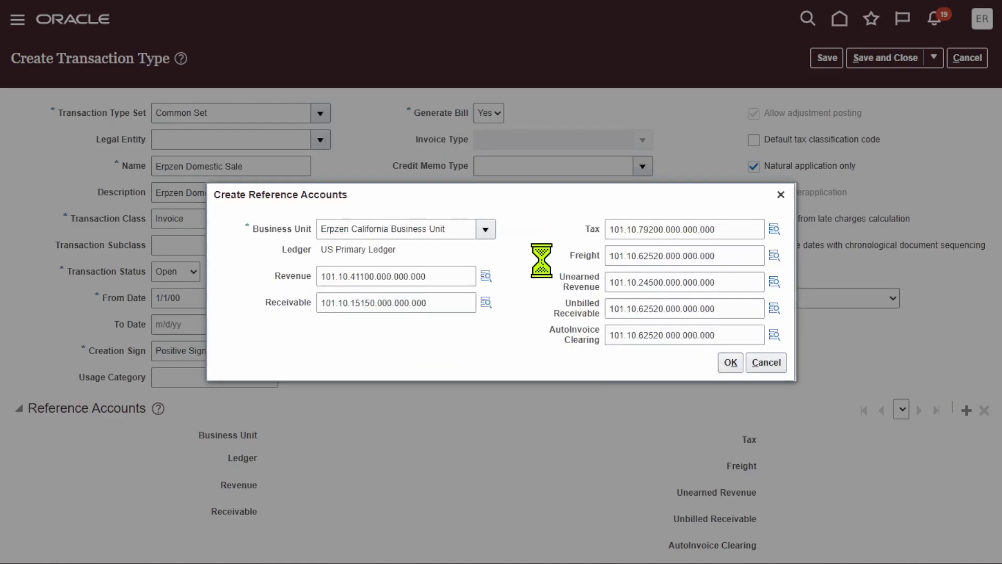
# Replace the fifth line of the Notepad document with the Unearned Revenue combination 101.10.24500.000.000.000, and return to the reference accounts.
pyautogui.doubleClick(736, 282)
pyautogui.hotkey('ctrl', 'c')
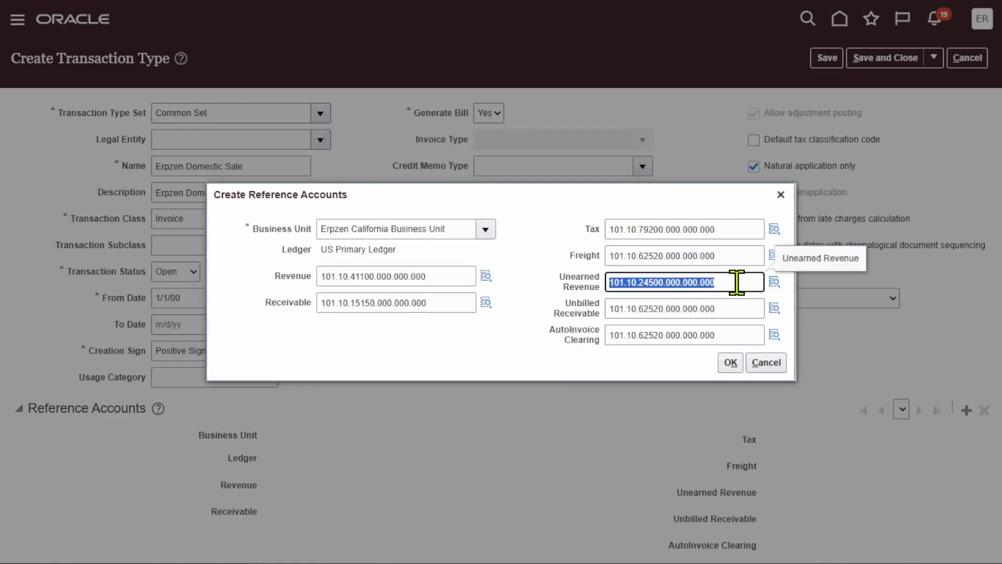
pyautogui.press('super')
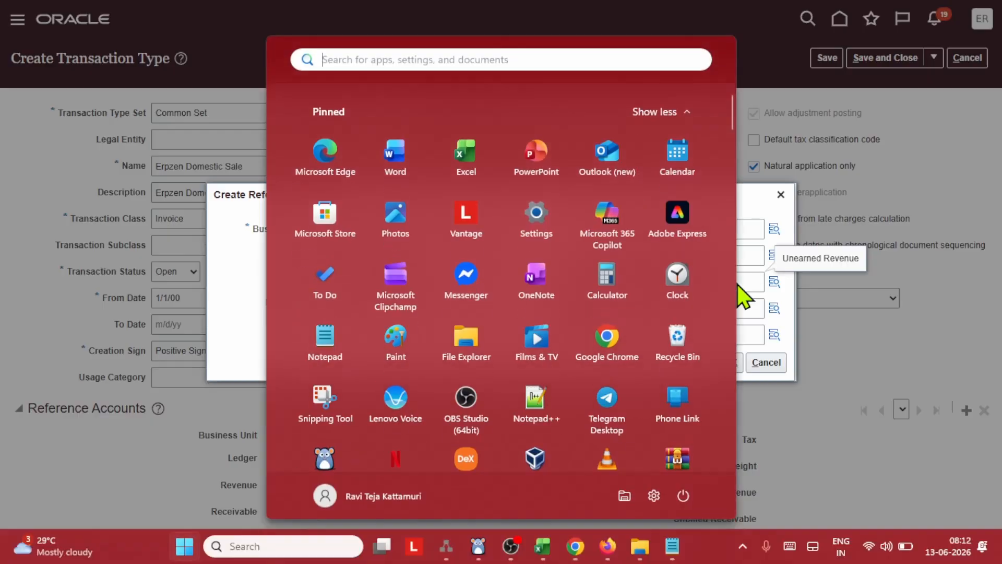
pyautogui.click(675, 546)
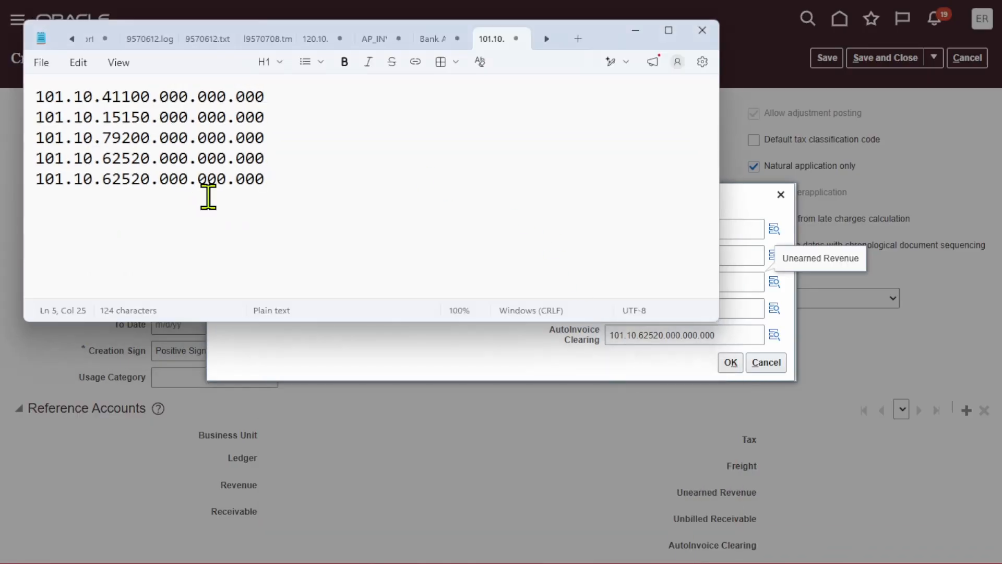
pyautogui.moveTo(293, 182); pyautogui.dragTo(39, 183)
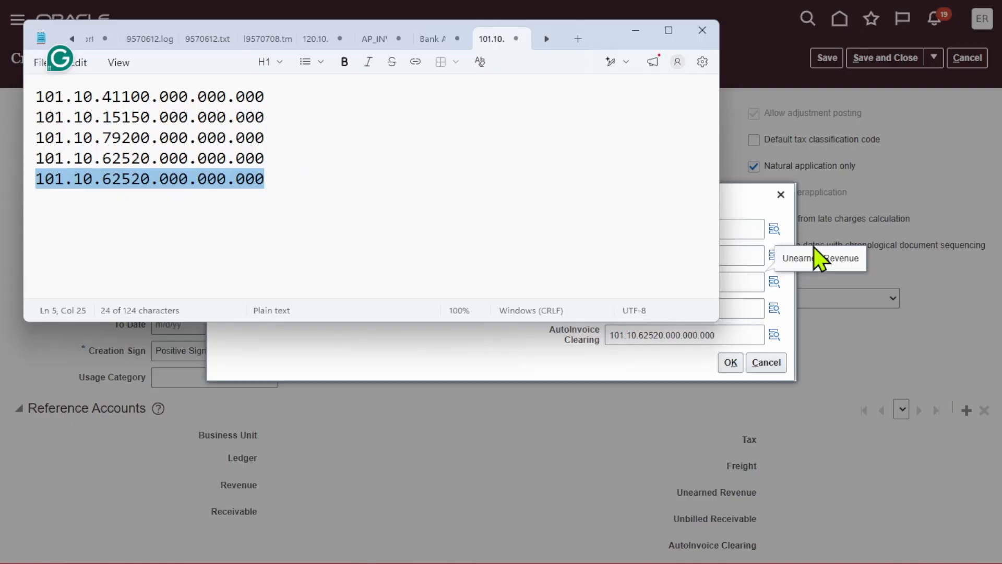
pyautogui.hotkey('ctrl', 'v')
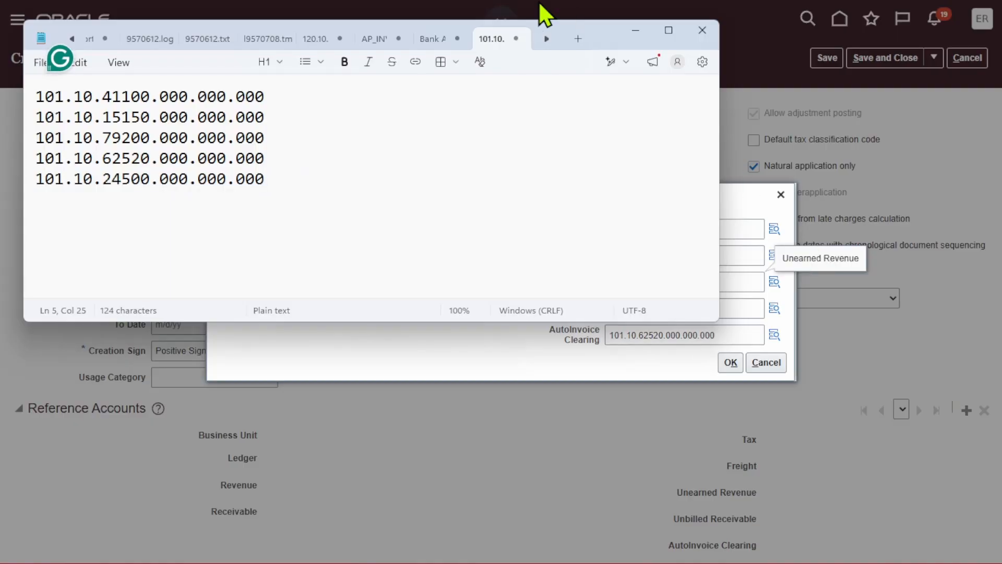
pyautogui.click(635, 30)
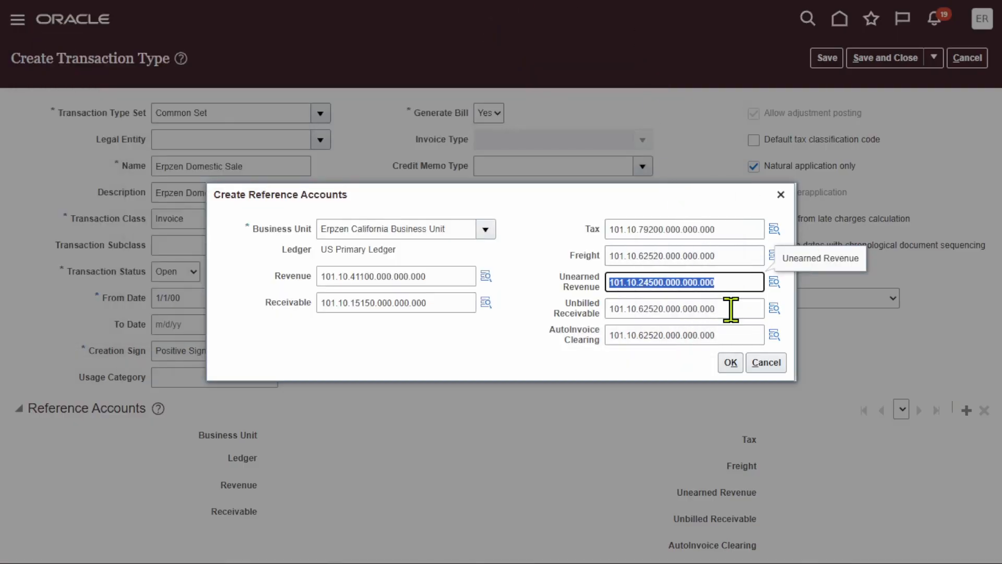
# Search account descriptions for "unbilled", choose 12310 Unbilled Receivables for the Unbilled Receivable account, and accept the segment combination.
pyautogui.click(775, 308)
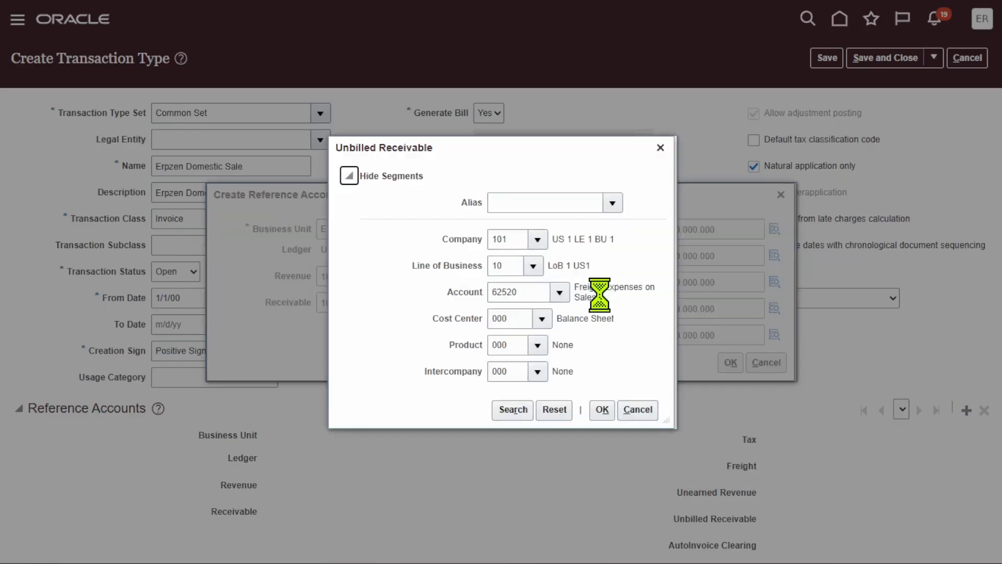
pyautogui.click(558, 291)
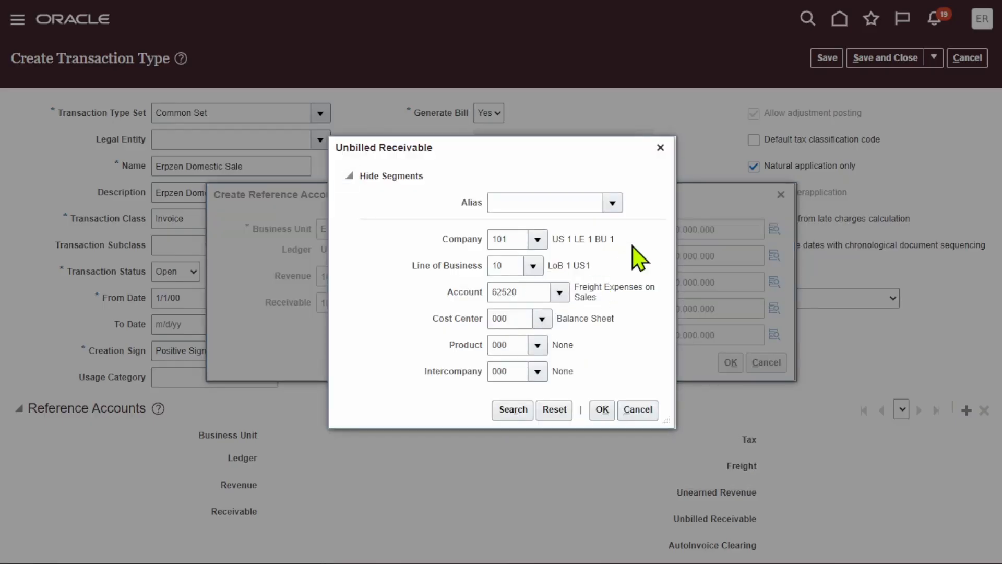
pyautogui.click(514, 529)
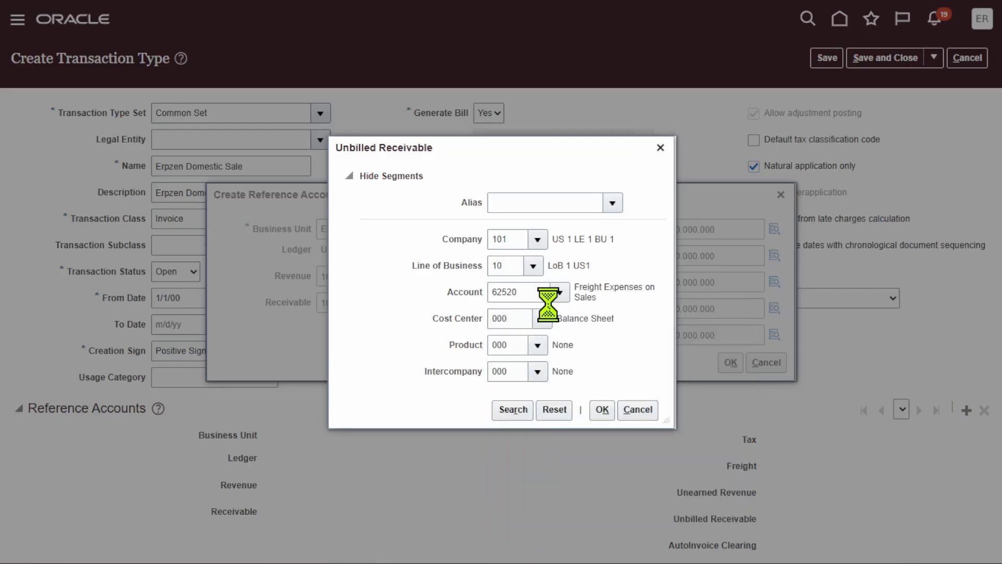
pyautogui.click(512, 253)
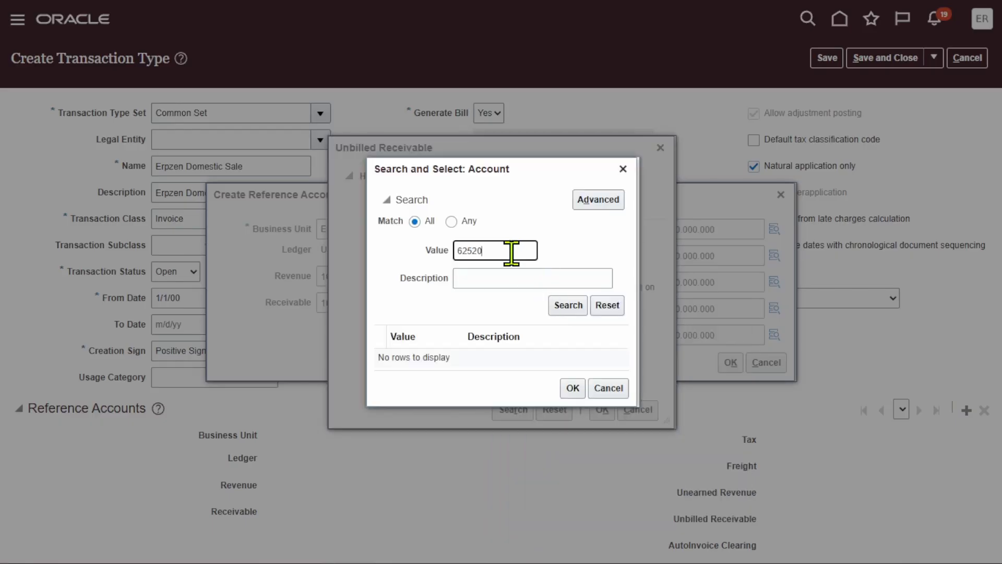
pyautogui.click(533, 282)
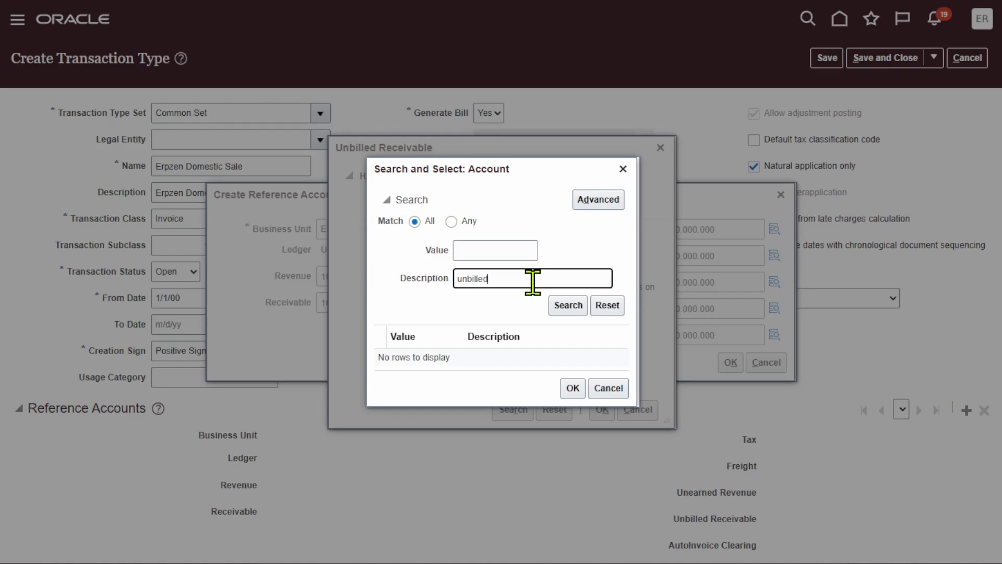
pyautogui.write('unbilled')
pyautogui.press('Return')
pyautogui.click(522, 357)
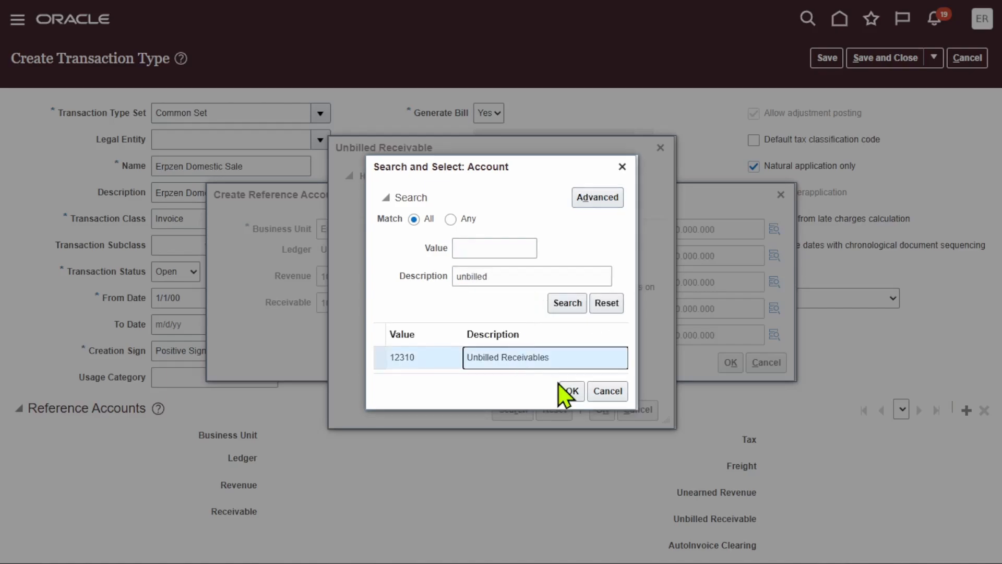
pyautogui.click(570, 392)
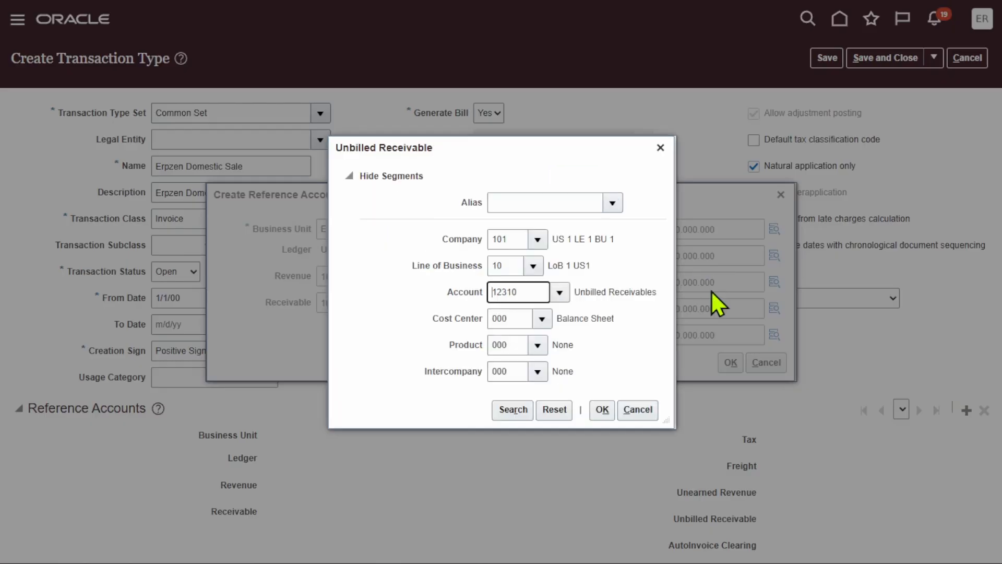
pyautogui.click(601, 405)
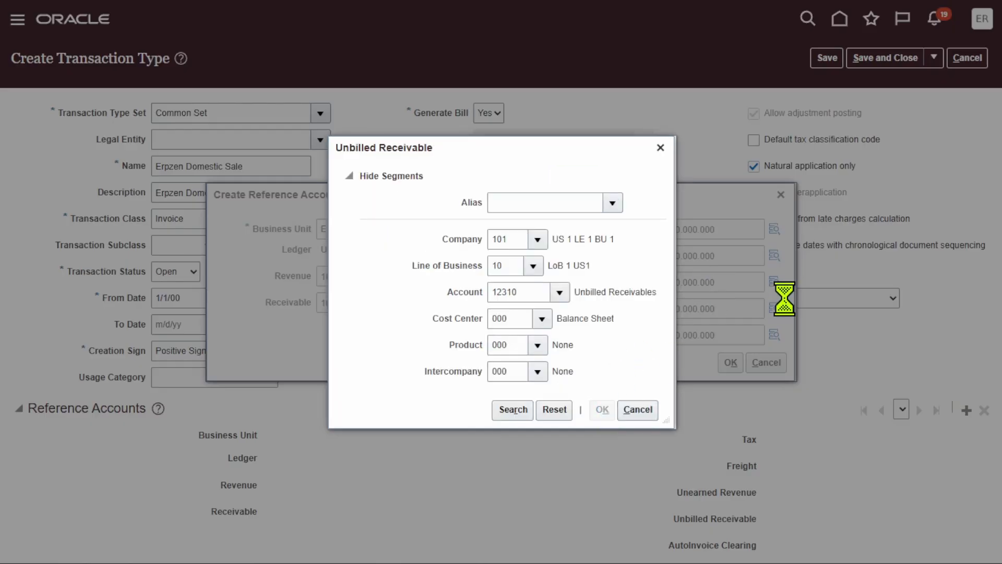
pyautogui.click(527, 285)
# Copy the Unbilled Receivable combination 101.10.12310.000.000.000 onto the sixth line of the Notepad document, and return to the reference accounts.
pyautogui.doubleClick(738, 309)
pyautogui.hotkey('ctrl', 'c')
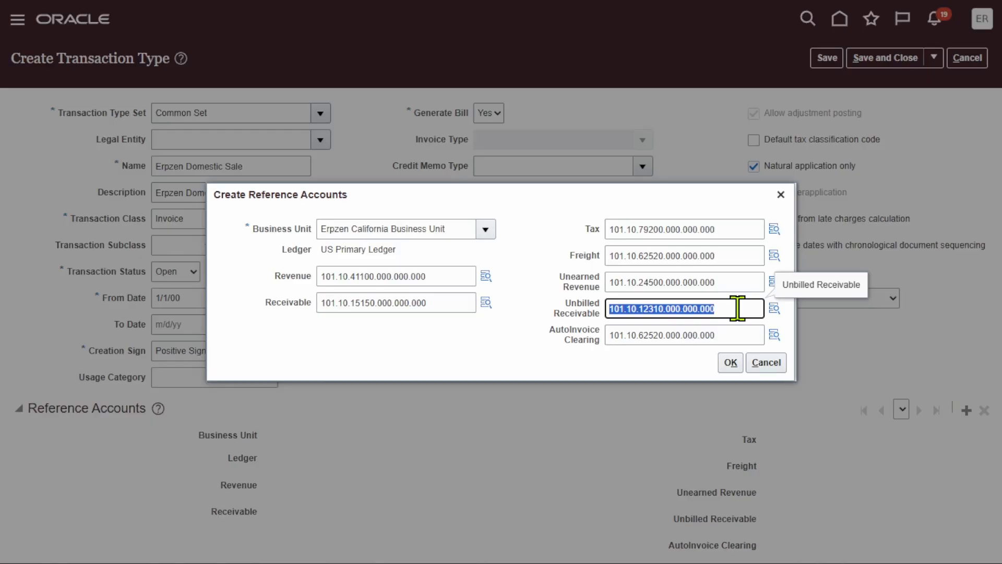
pyautogui.press('super')
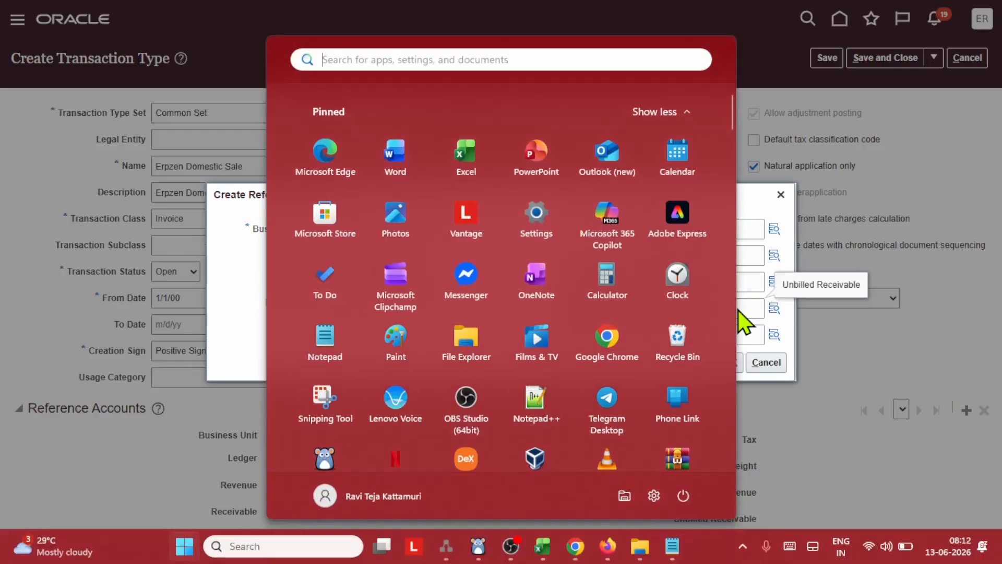
pyautogui.click(674, 547)
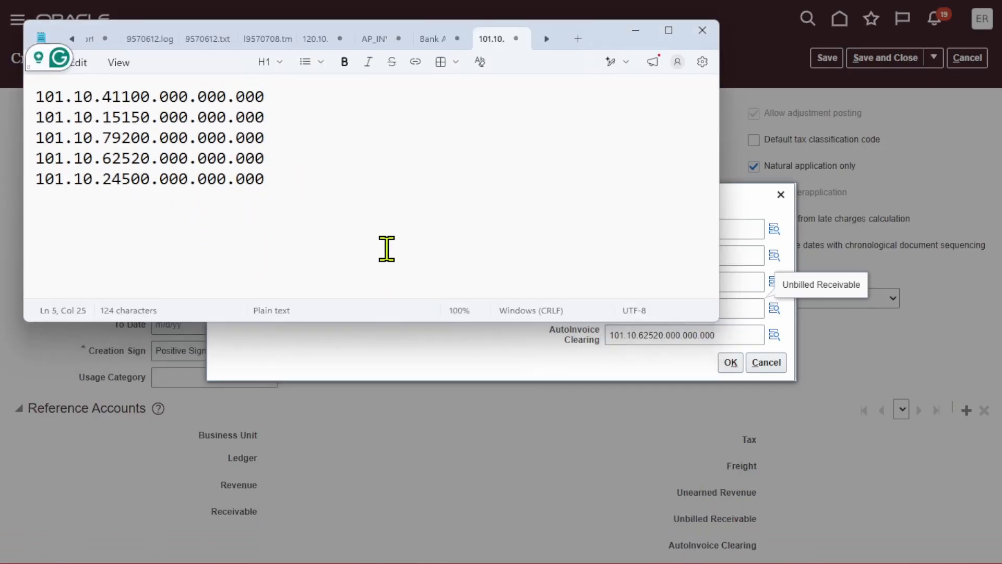
pyautogui.press('Return')
pyautogui.hotkey('ctrl', 'v')
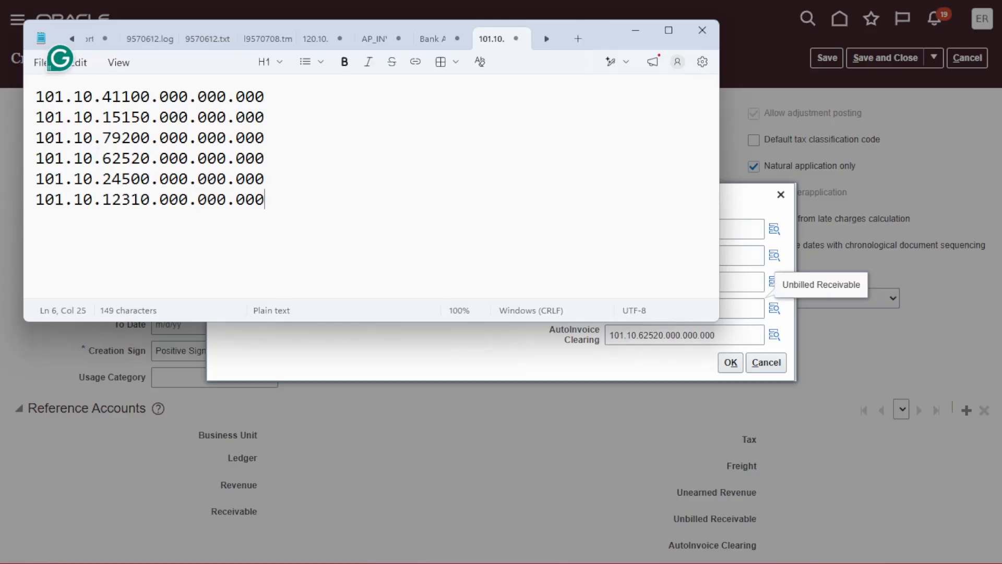
pyautogui.click(635, 31)
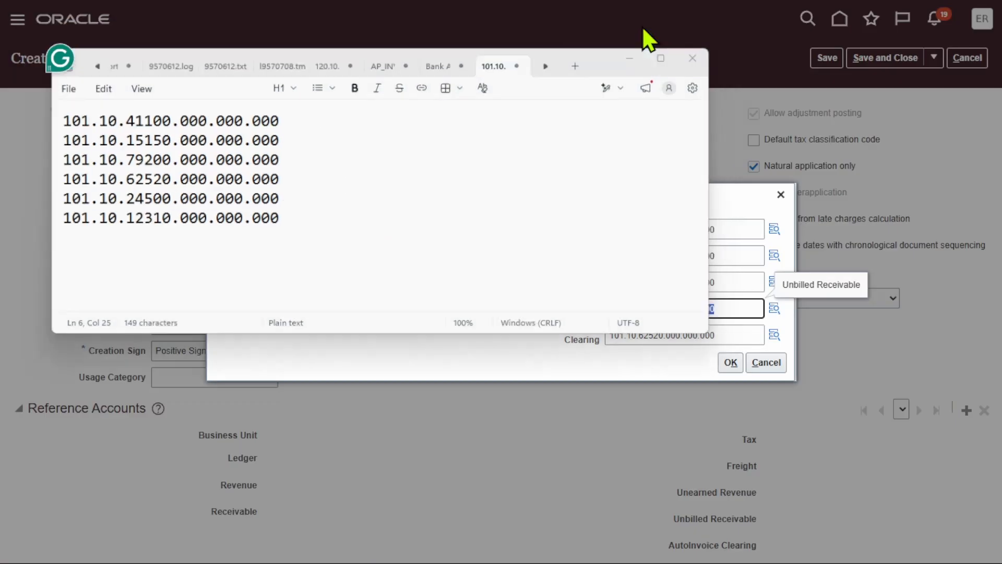
# Search account descriptions for "auto", choose 12190 Autoinvoice Clearing for the AutoInvoice Clearing account, and accept the segment combination.
pyautogui.click(774, 334)
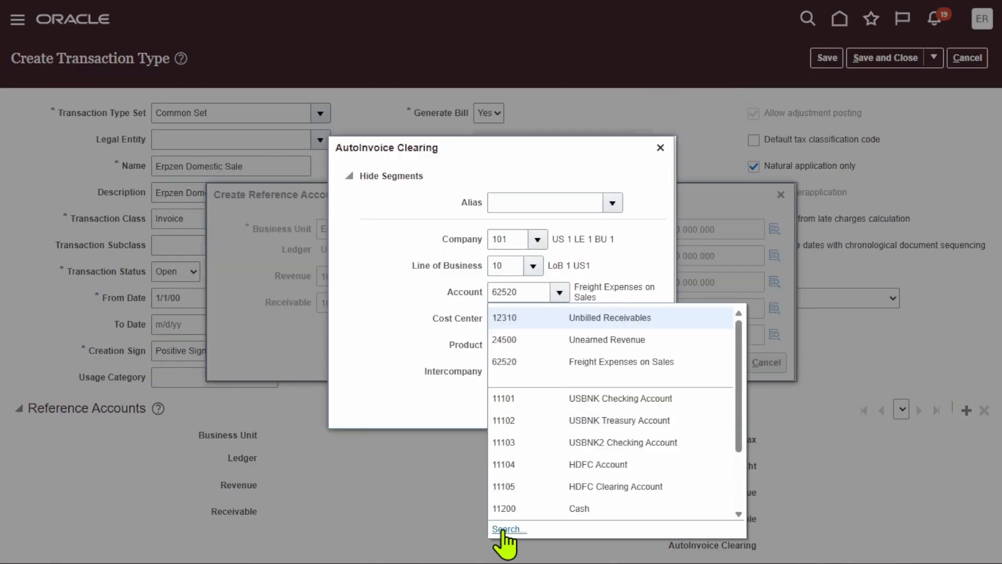
pyautogui.click(503, 531)
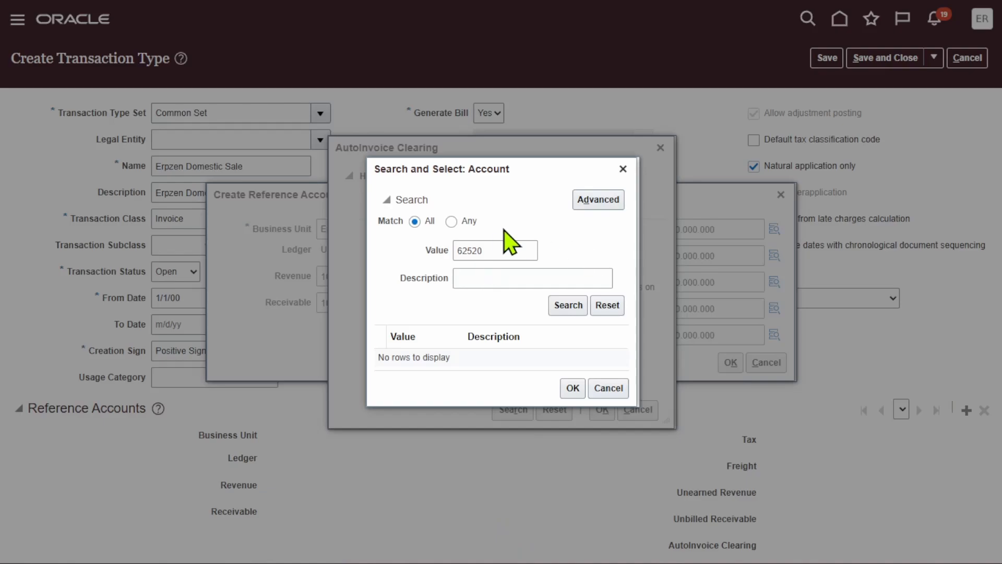
pyautogui.click(499, 251)
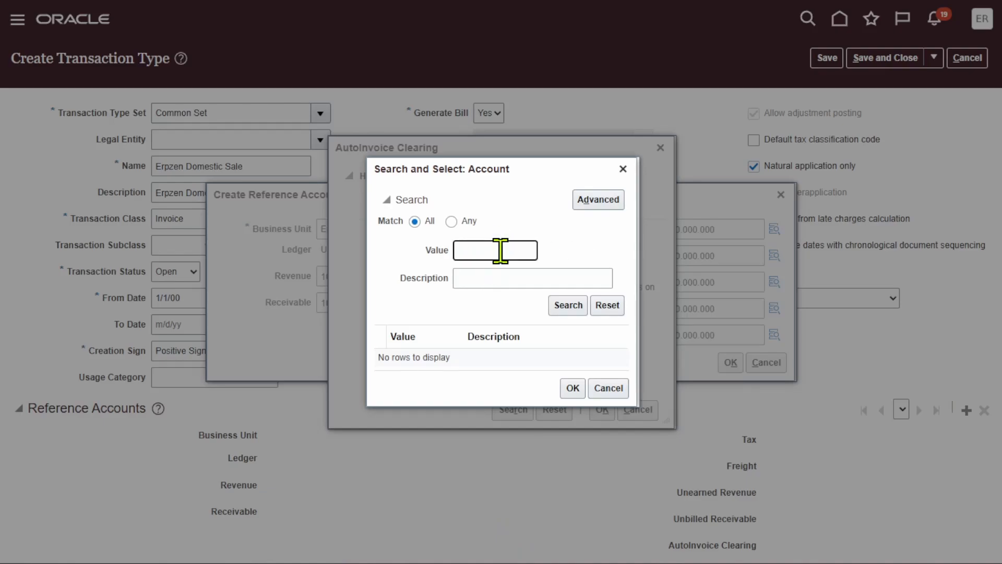
pyautogui.click(512, 279)
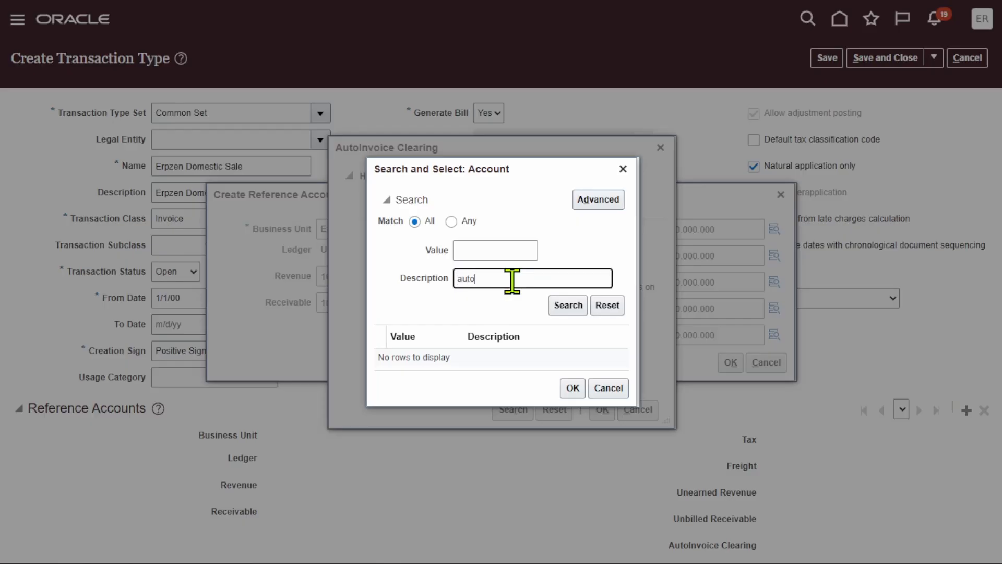
pyautogui.write('auto')
pyautogui.press('Return')
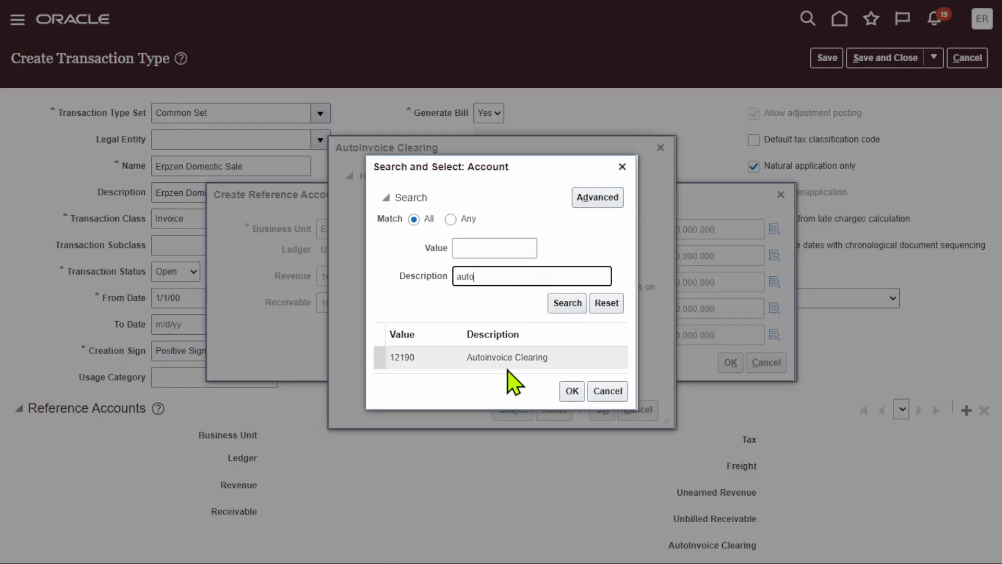
pyautogui.click(530, 357)
pyautogui.click(572, 392)
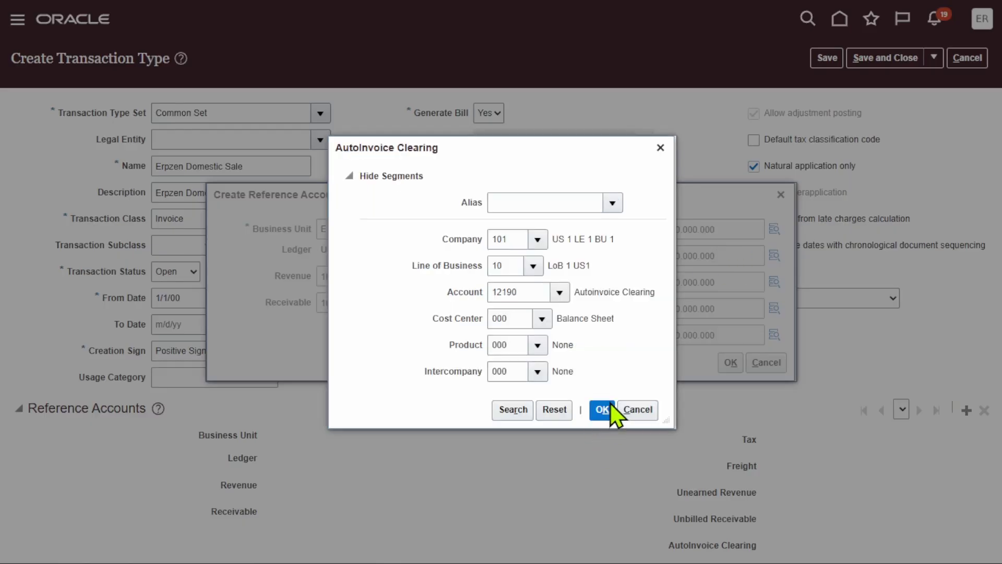
pyautogui.click(605, 409)
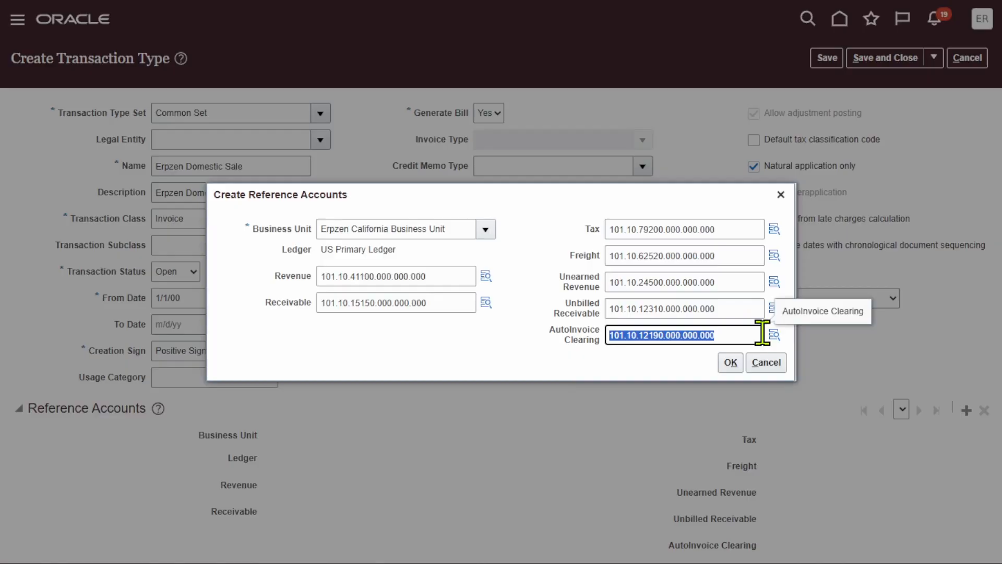
# Copy the AutoInvoice Clearing combination 101.10.12190.000.000.000 onto the seventh line of the Notepad document, and return to the reference accounts.
pyautogui.press('super')
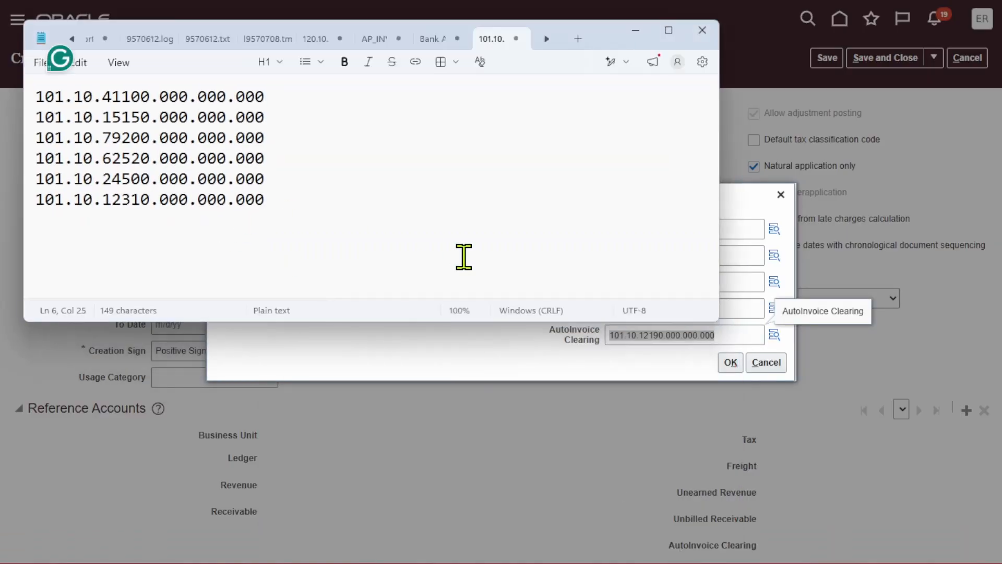
pyautogui.press('Return')
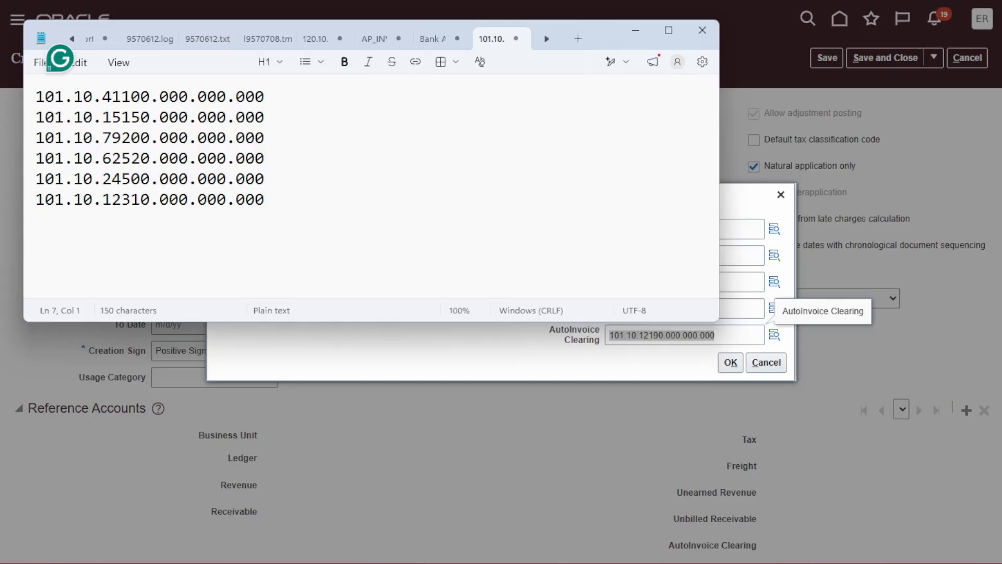
pyautogui.write('101.10.12190.000.000.000')
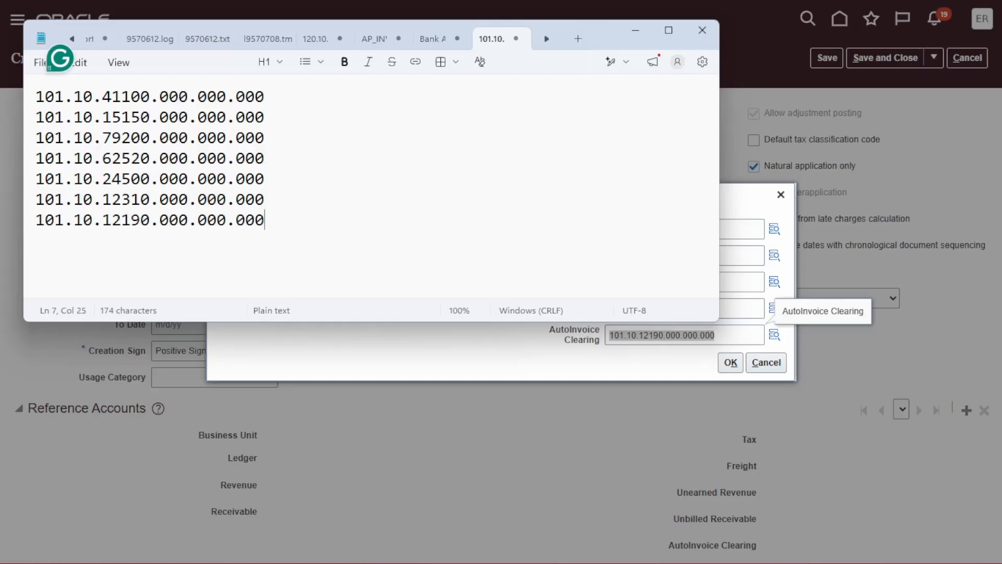
pyautogui.click(638, 31)
# Accept the reference accounts for Erpzen California Business Unit and try to save the transaction type.
pyautogui.click(731, 364)
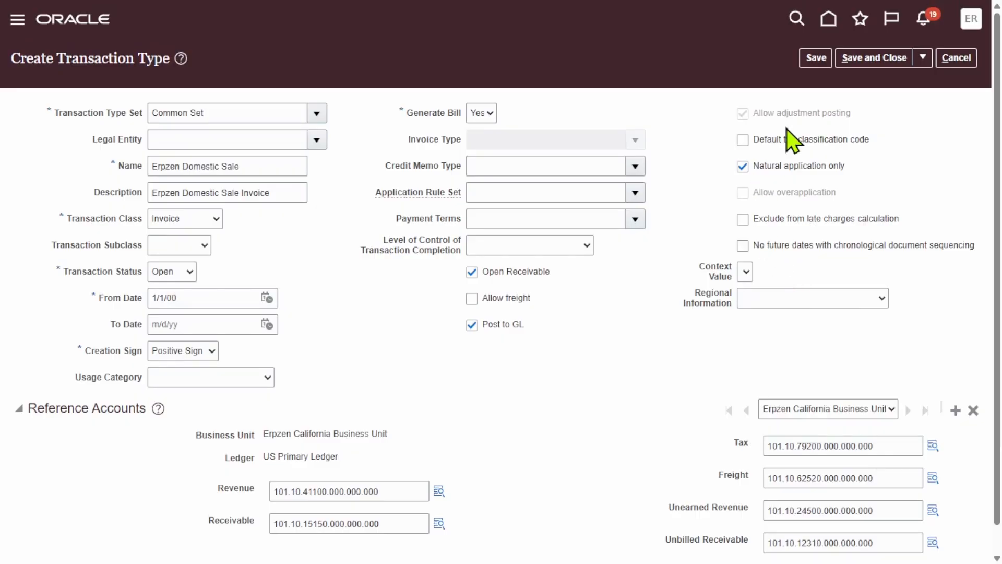
pyautogui.click(819, 64)
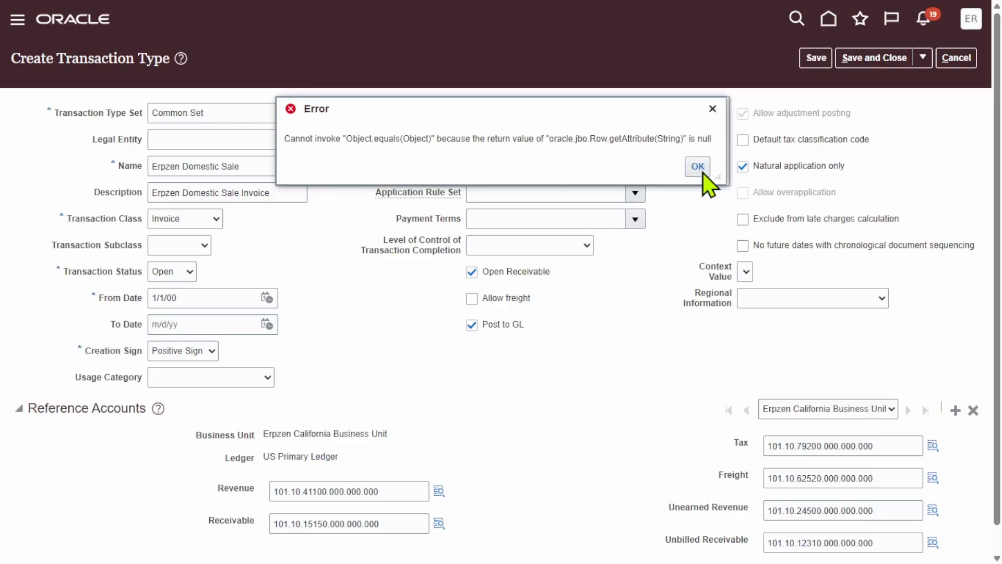
pyautogui.click(703, 167)
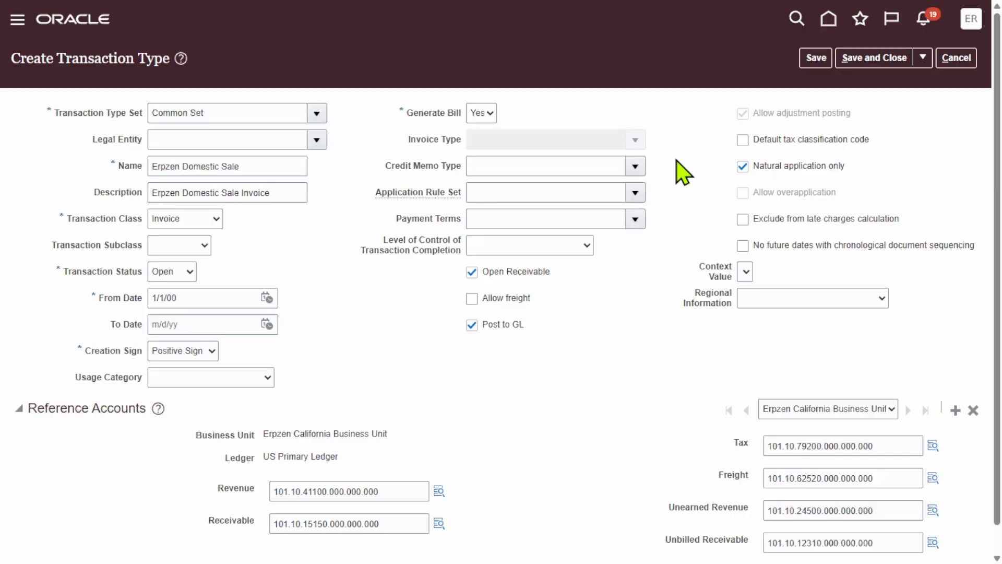
# Turn the Natural application only option off and back on.
pyautogui.click(743, 167)
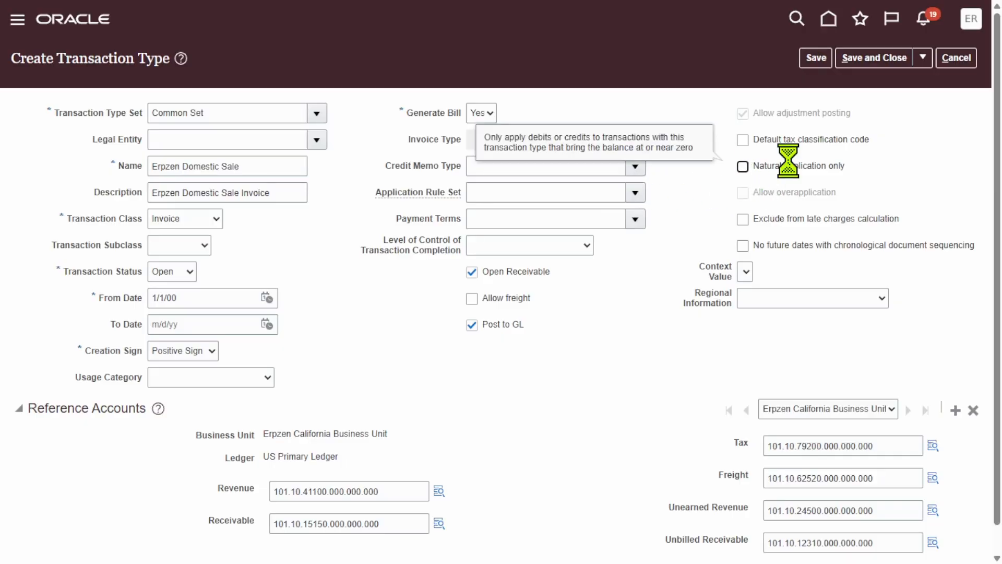
pyautogui.click(742, 167)
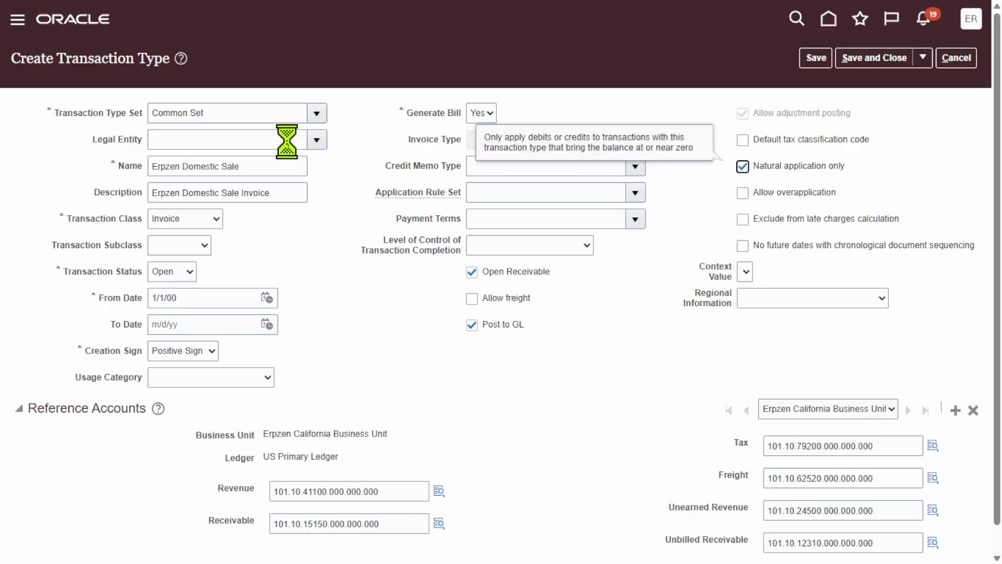
# Open the legal entity search for the transaction type and clear its Legal Entity Name criterion.
pyautogui.click(316, 140)
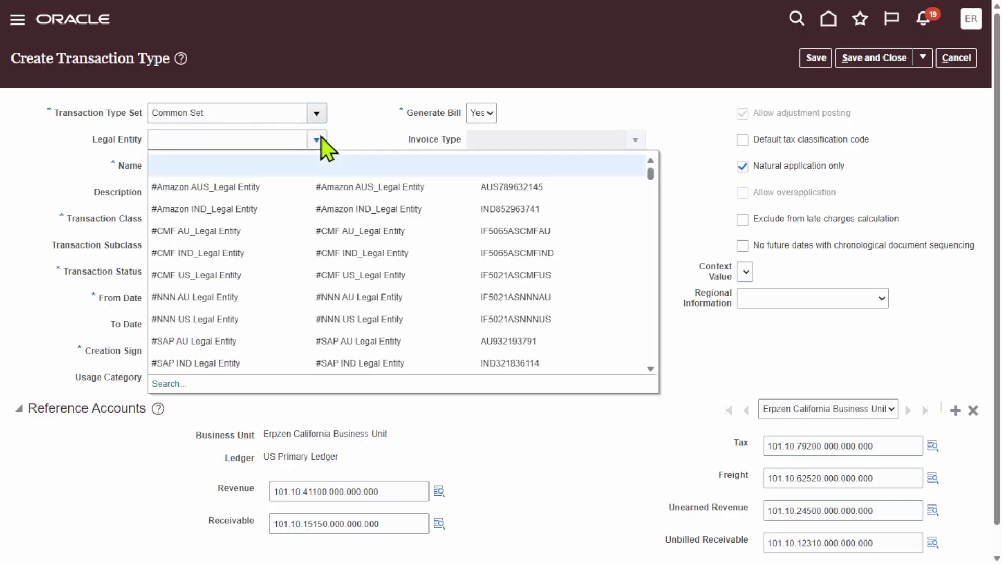
pyautogui.click(172, 384)
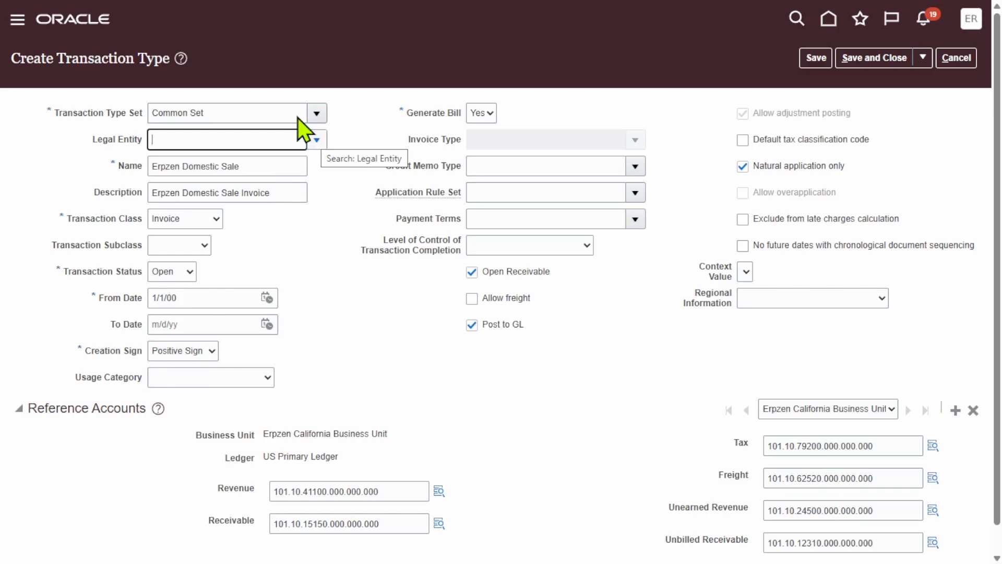
pyautogui.click(317, 140)
pyautogui.click(169, 378)
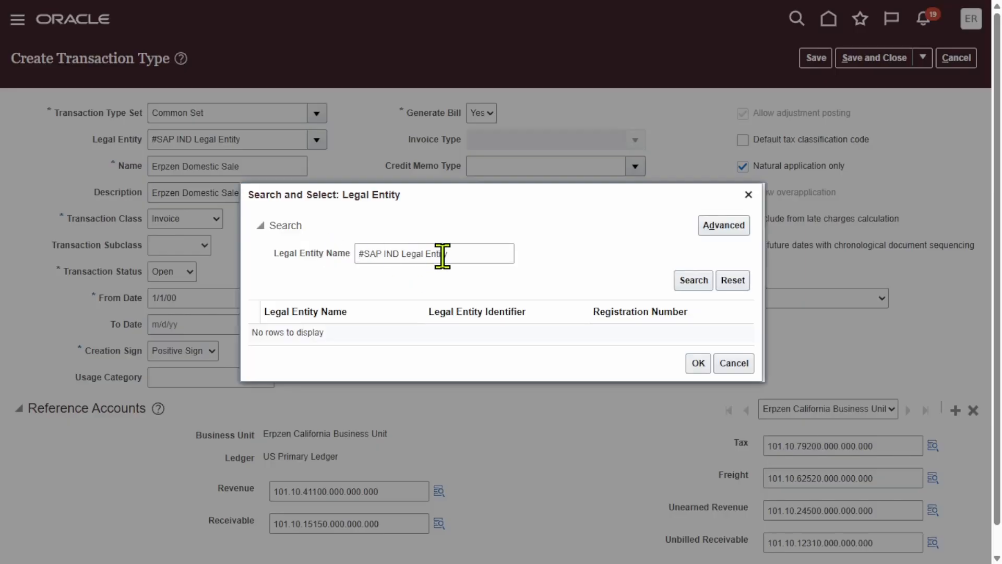
pyautogui.tripleClick(460, 255)
pyautogui.press('BackSpace')
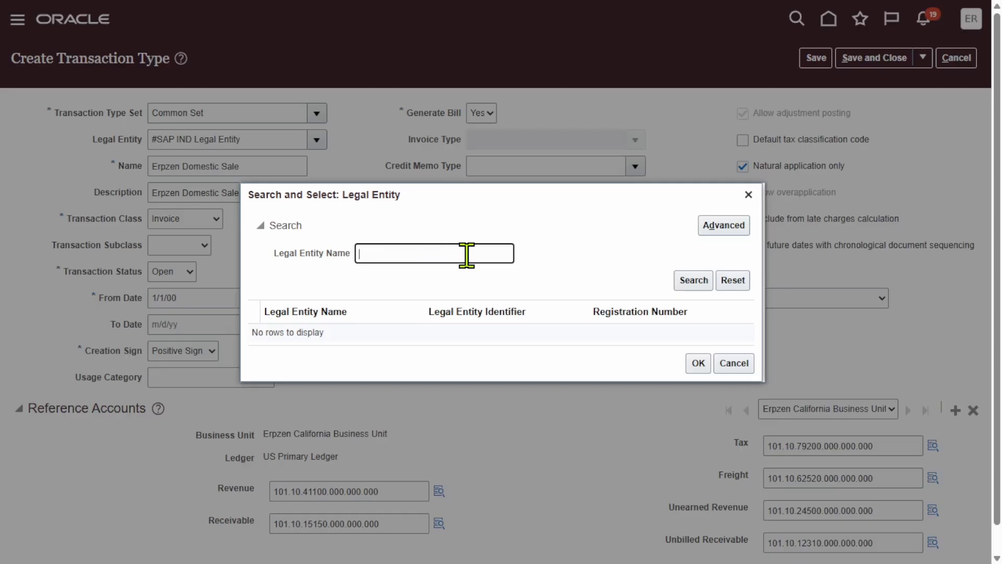
# Copy the legal entity name Supremo US Legal Entity from the bank account note in Notepad and return to the legal entity search.
pyautogui.press('super')
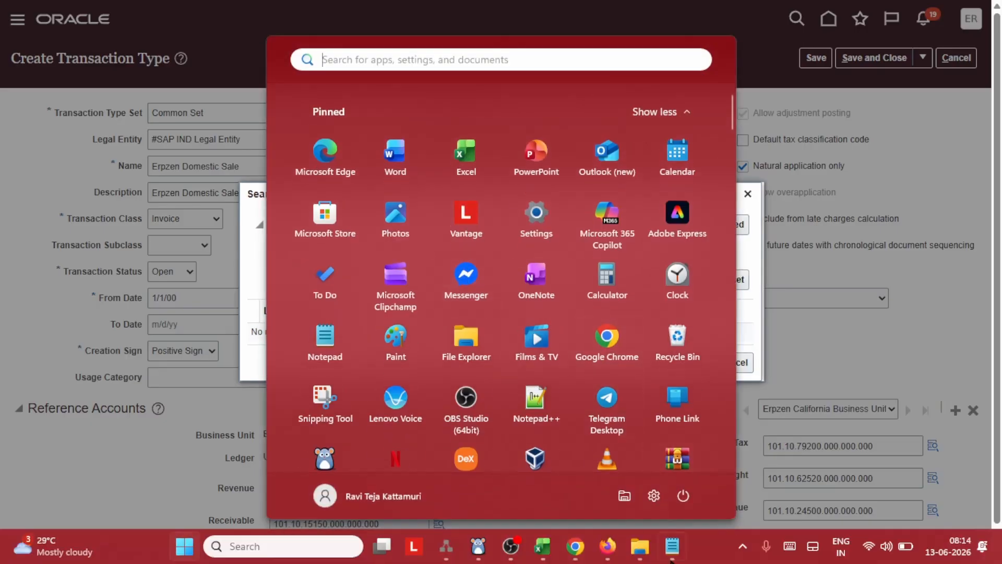
pyautogui.click(673, 546)
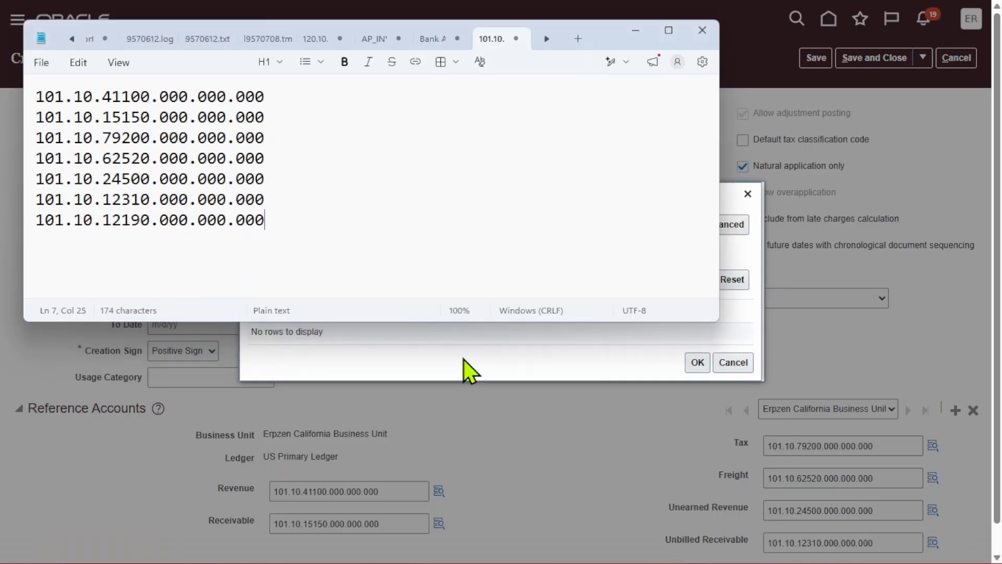
pyautogui.click(426, 42)
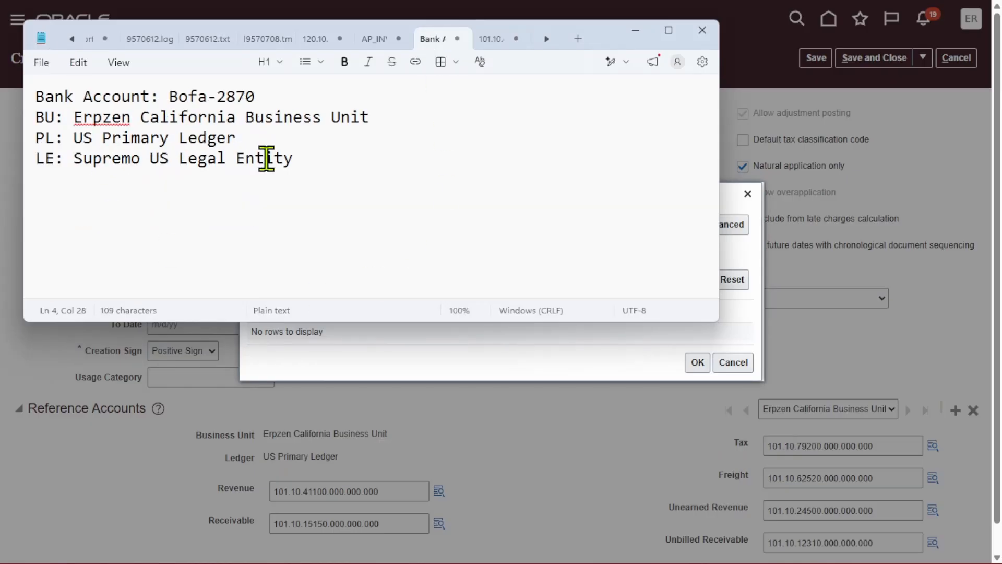
pyautogui.moveTo(305, 160); pyautogui.dragTo(74, 159)
pyautogui.hotkey('ctrl', 'c')
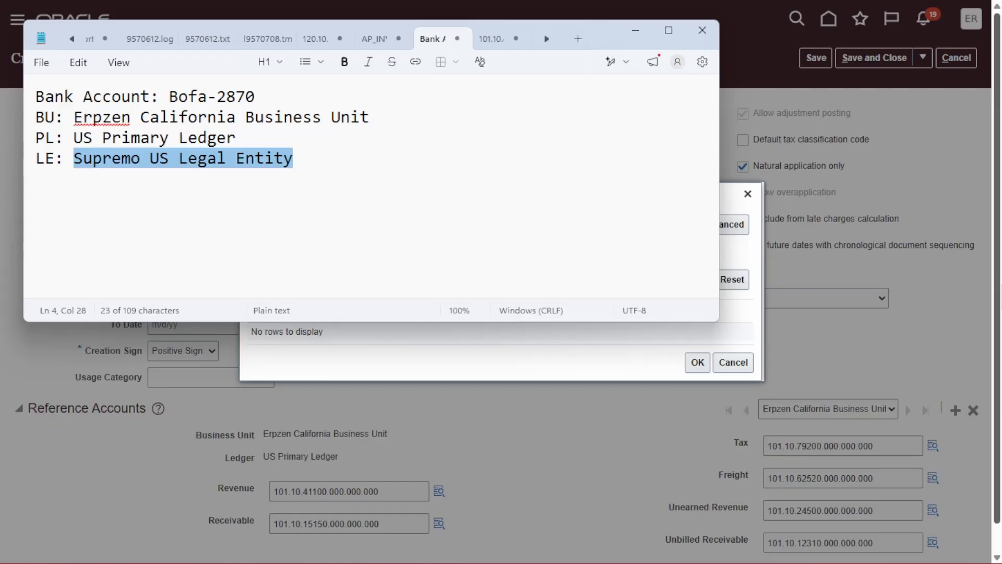
pyautogui.click(635, 30)
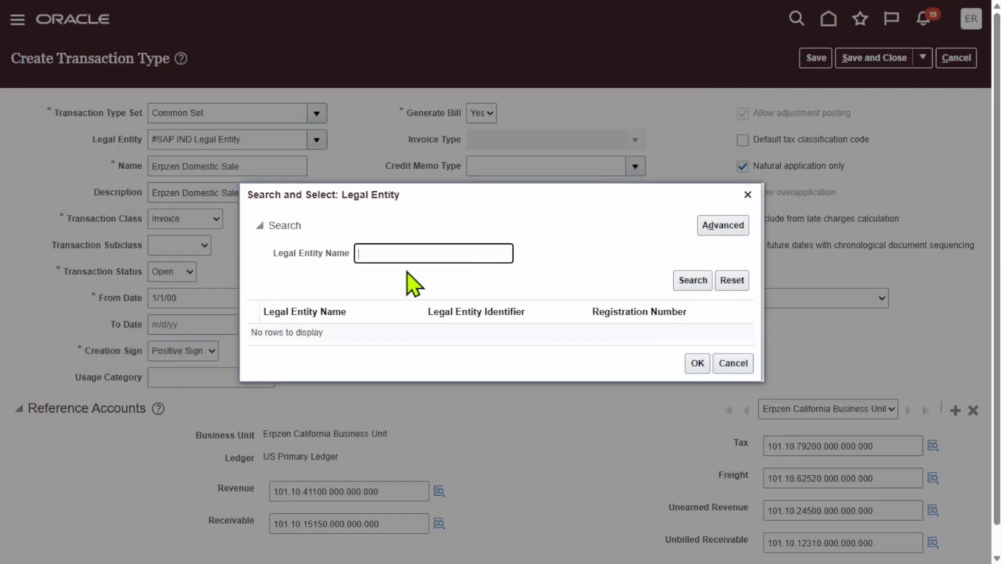
# Search for Supremo US Legal Entity and assign it as the legal entity of the Erpzen Domestic Sale transaction type.
pyautogui.hotkey('ctrl', 'v')
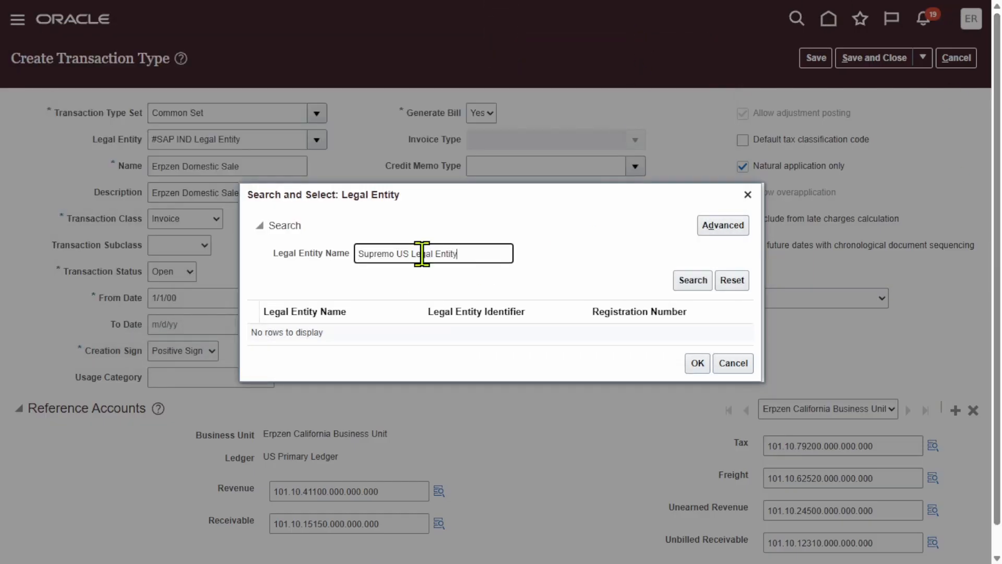
pyautogui.click(690, 282)
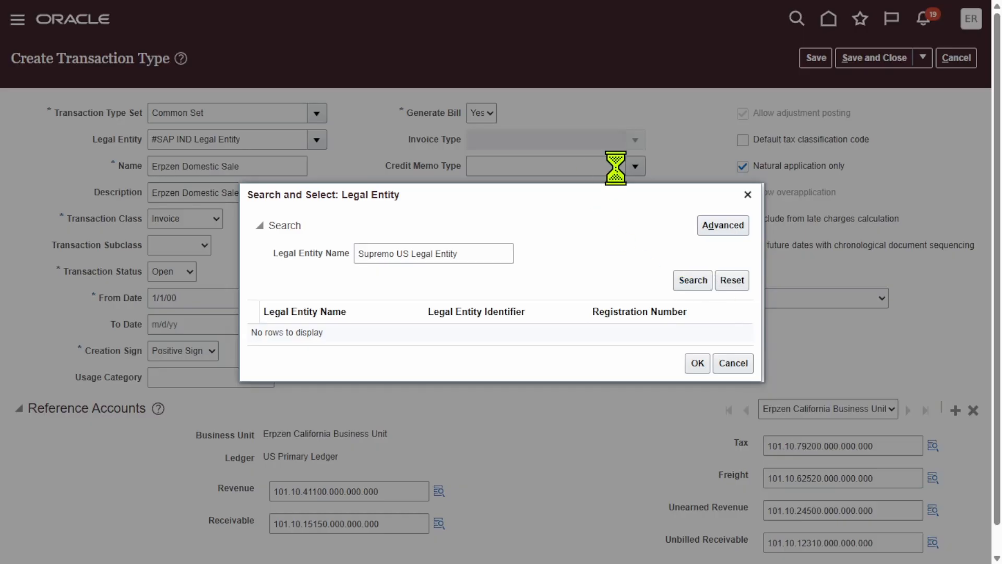
pyautogui.click(517, 333)
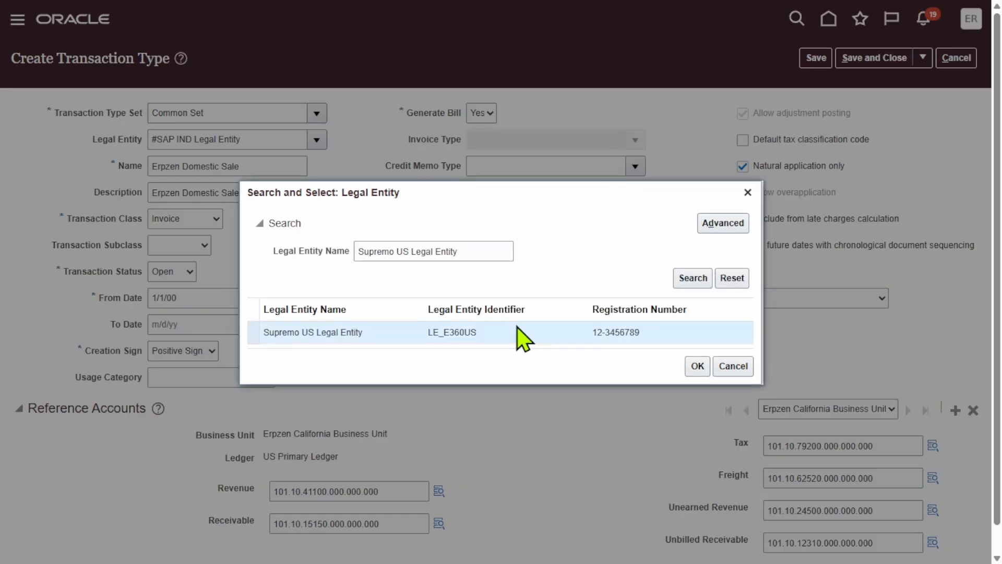
pyautogui.click(698, 367)
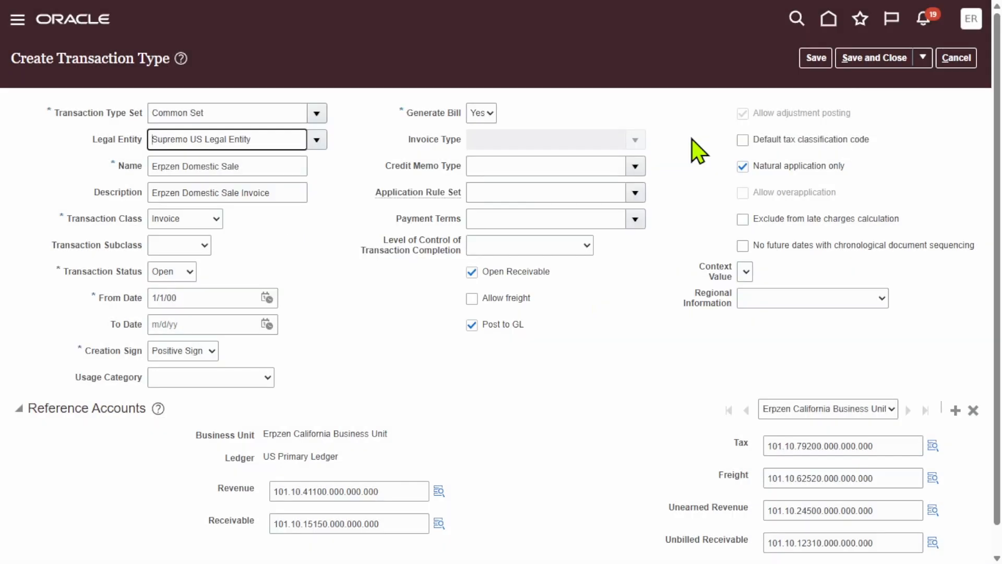
pyautogui.click(365, 300)
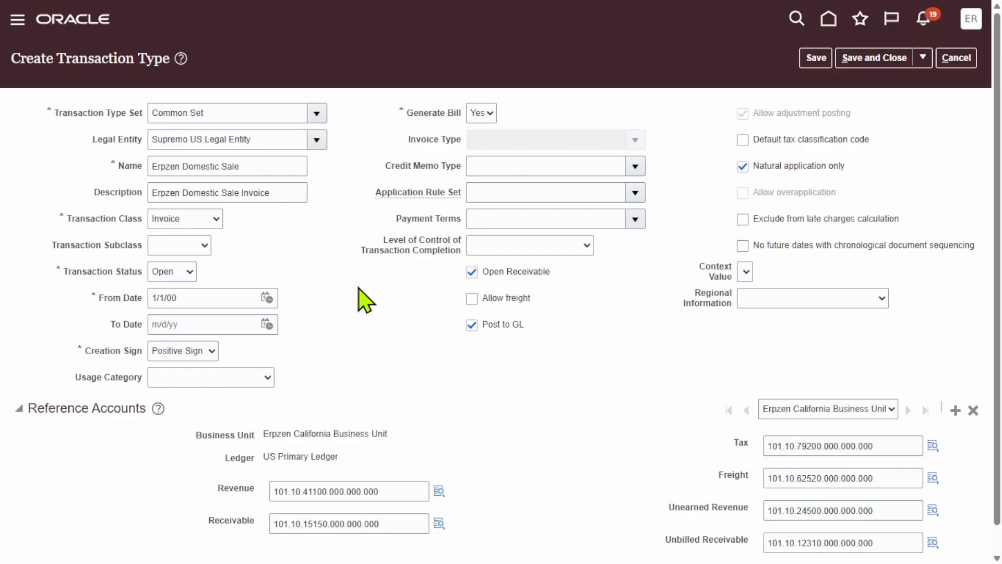
# Review the Erpzen Domestic Sale transaction type and its reference accounts, and save and close it.
pyautogui.scroll(-1, 624, 318)
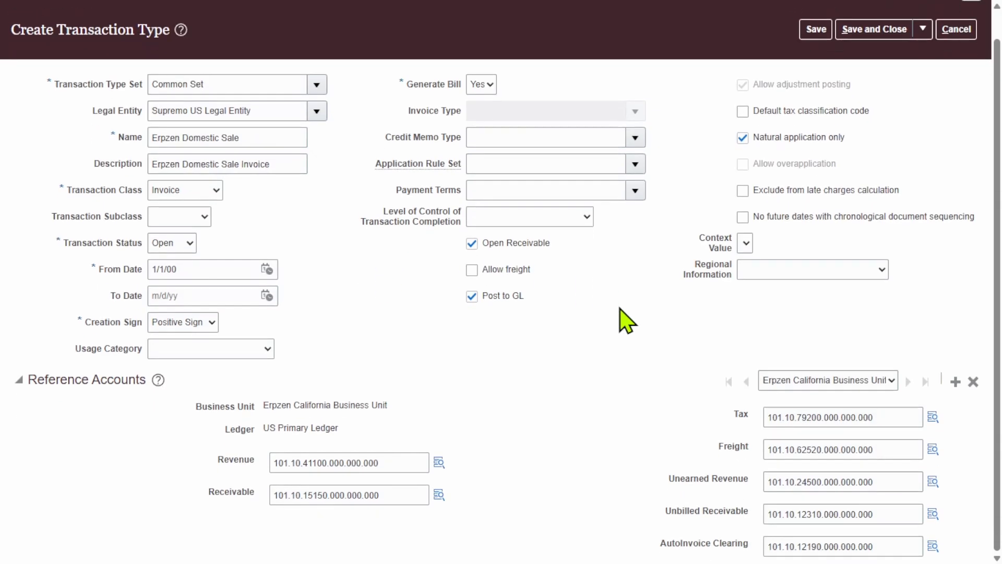
pyautogui.scroll(1, 628, 319)
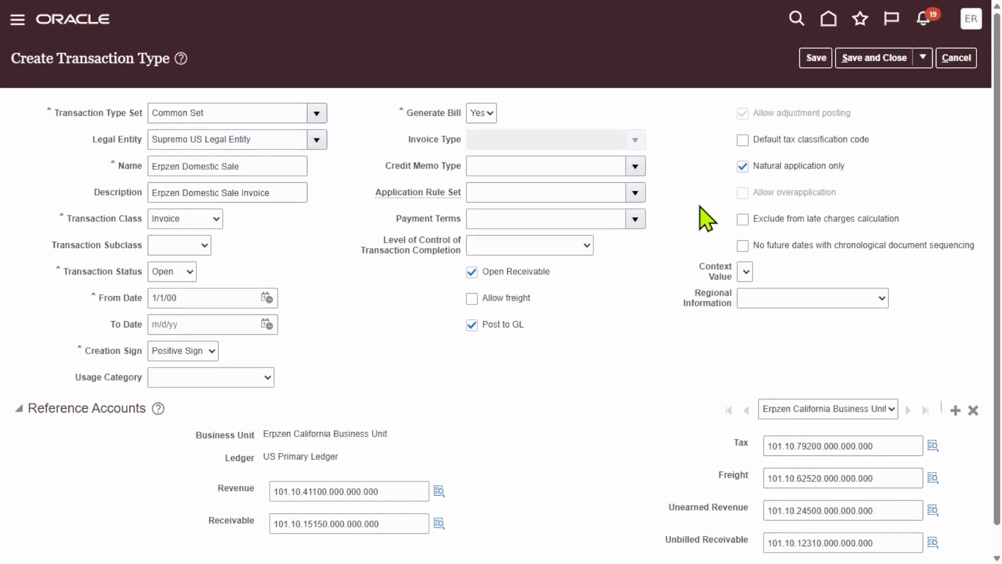
pyautogui.click(824, 59)
pyautogui.click(874, 61)
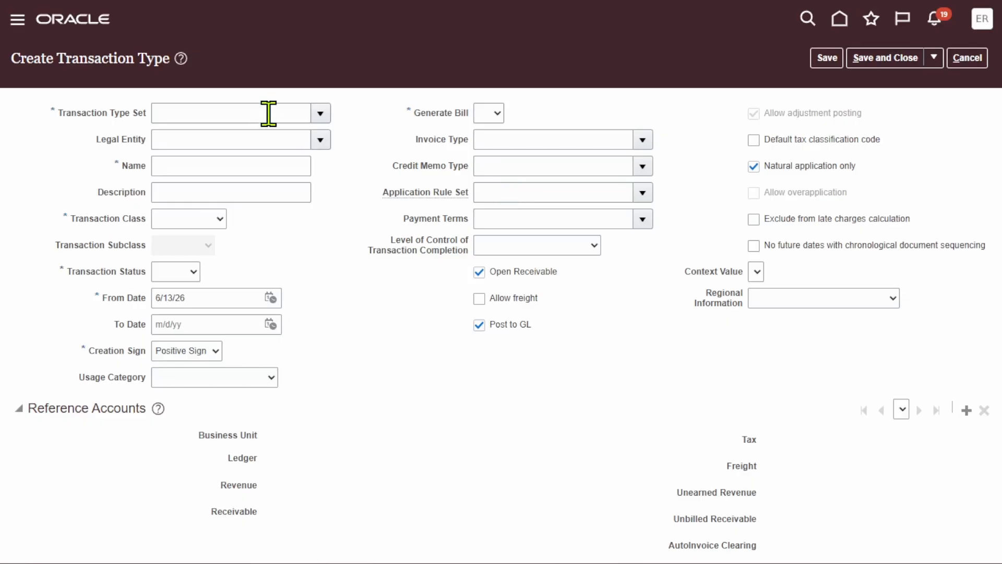
# Assign the new transaction type to Common Set and choose Supremo US Legal Entity as its legal entity.
pyautogui.click(325, 111)
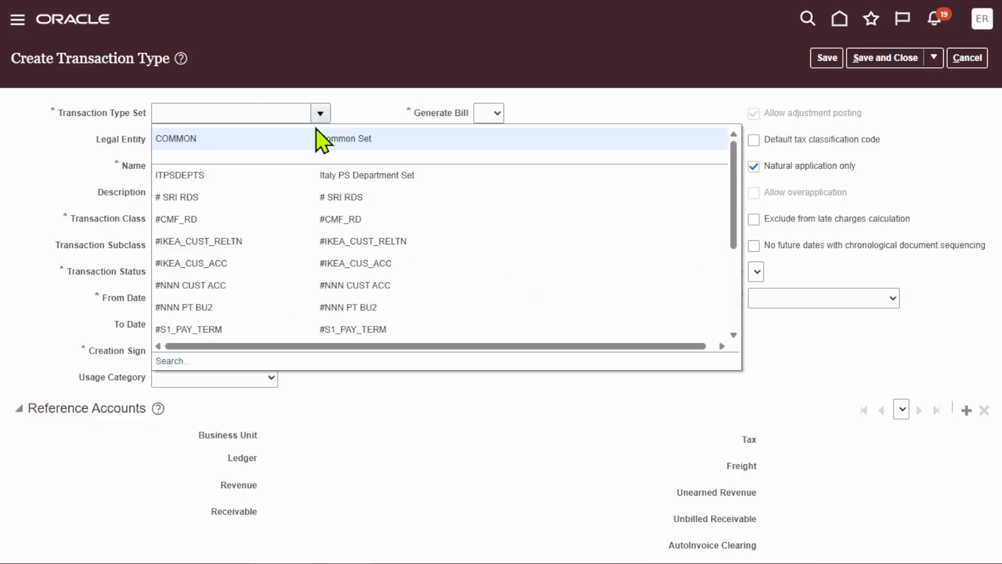
pyautogui.click(316, 142)
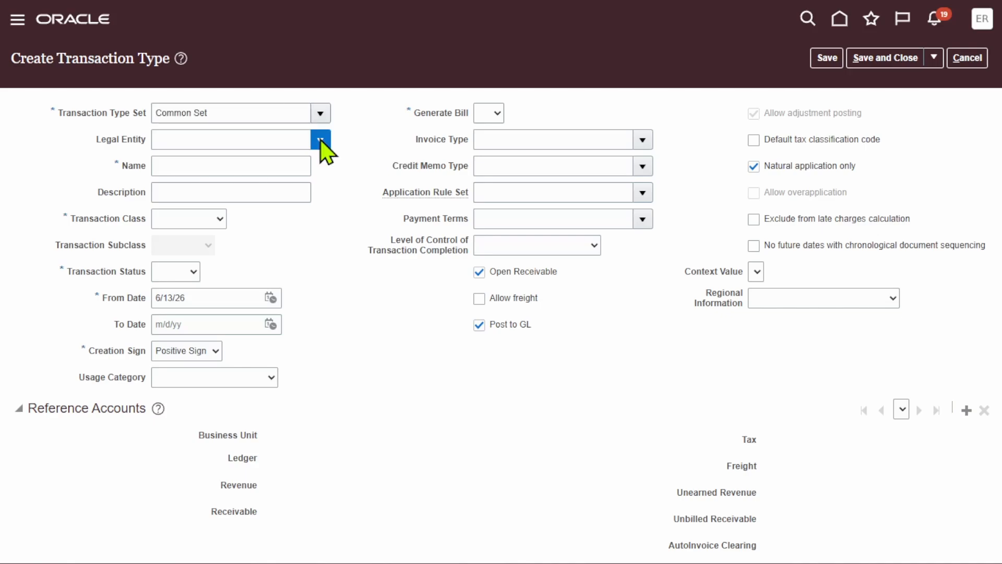
pyautogui.click(320, 139)
pyautogui.click(260, 188)
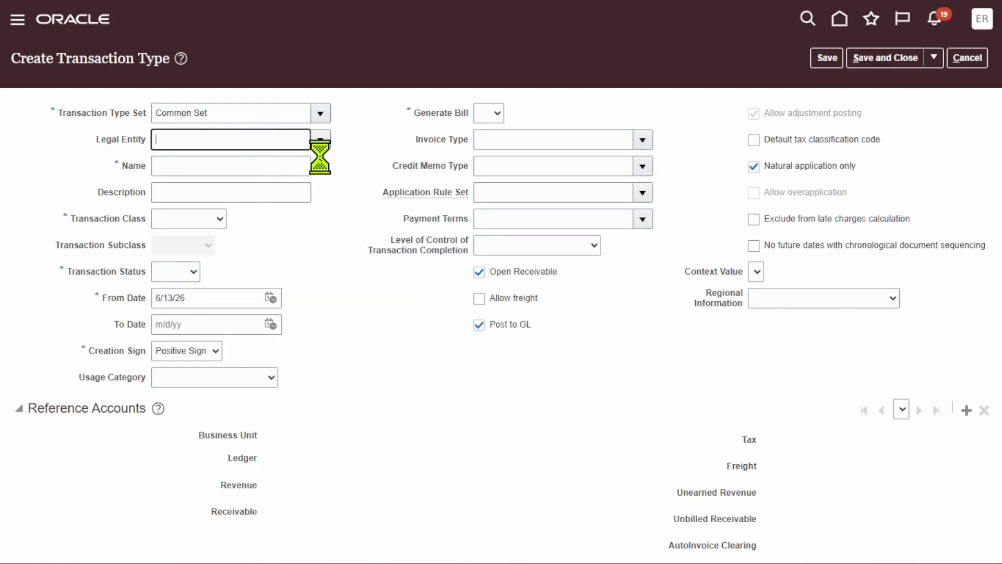
pyautogui.tripleClick(266, 138)
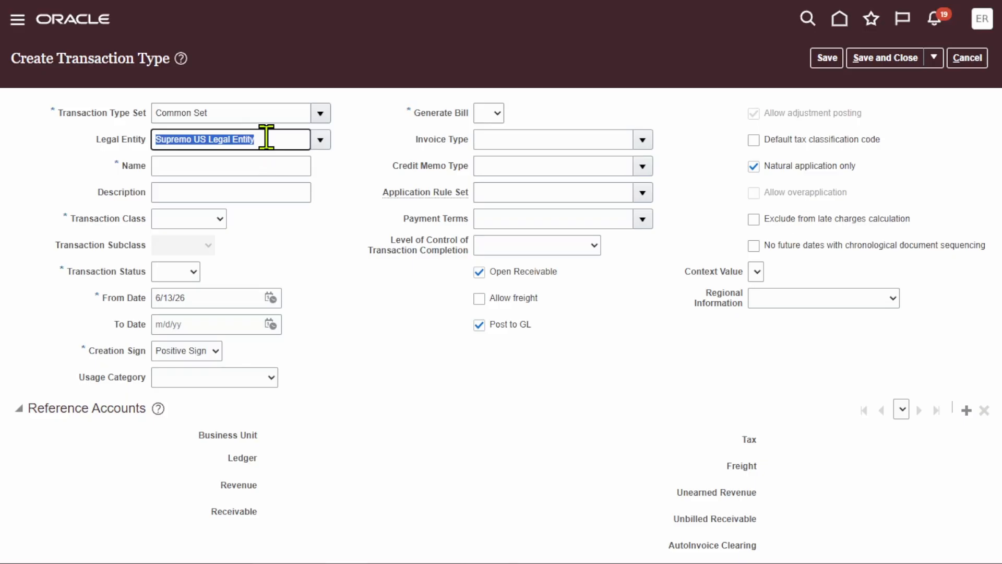
pyautogui.click(345, 254)
pyautogui.press('XF86MonBrightnessUp')
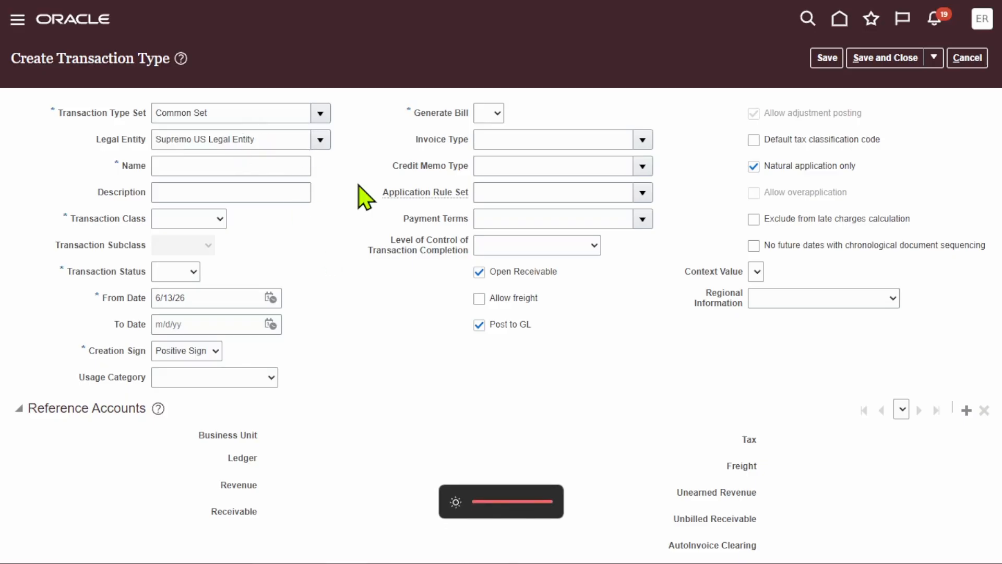
# Name the transaction type Erpzen Debit Memo and copy the same text into its description.
pyautogui.click(256, 176)
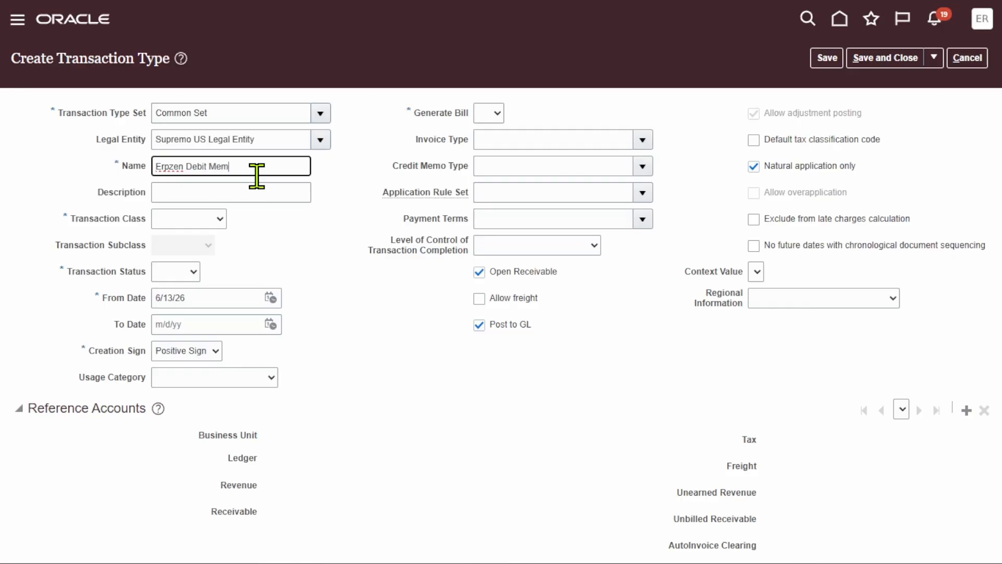
pyautogui.click(302, 223)
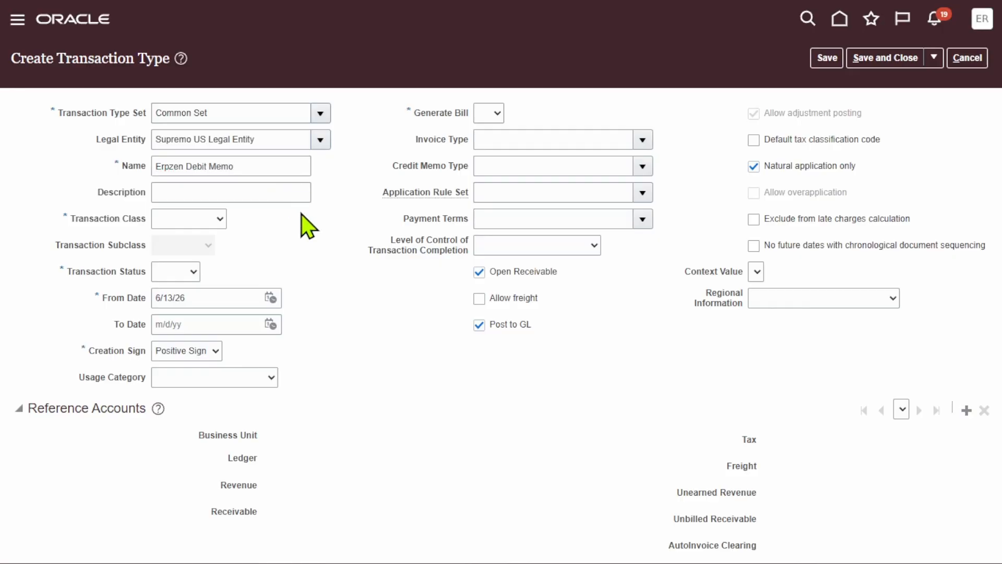
pyautogui.click(266, 166)
pyautogui.tripleClick(264, 166)
pyautogui.hotkey('ctrl', 'c')
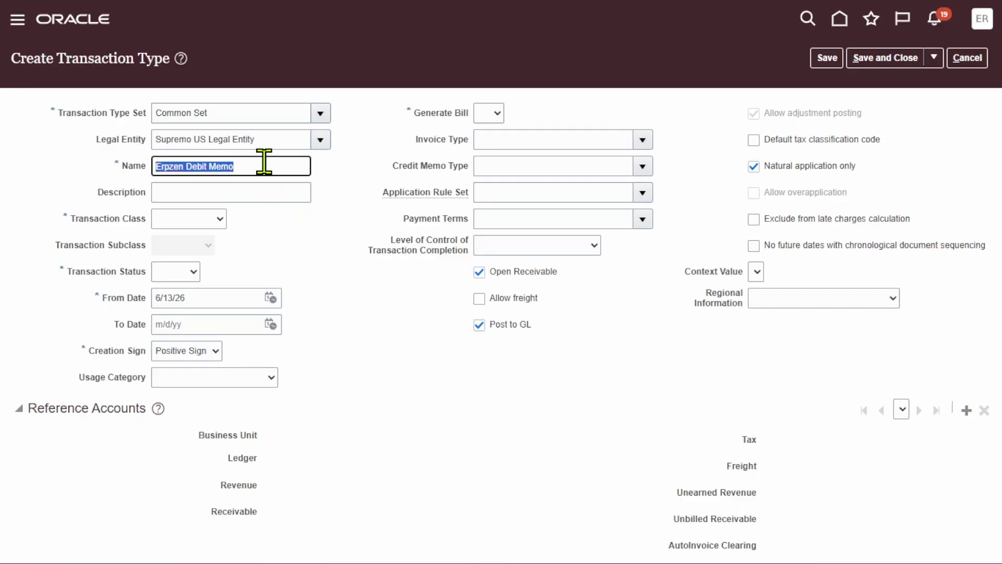
pyautogui.click(233, 191)
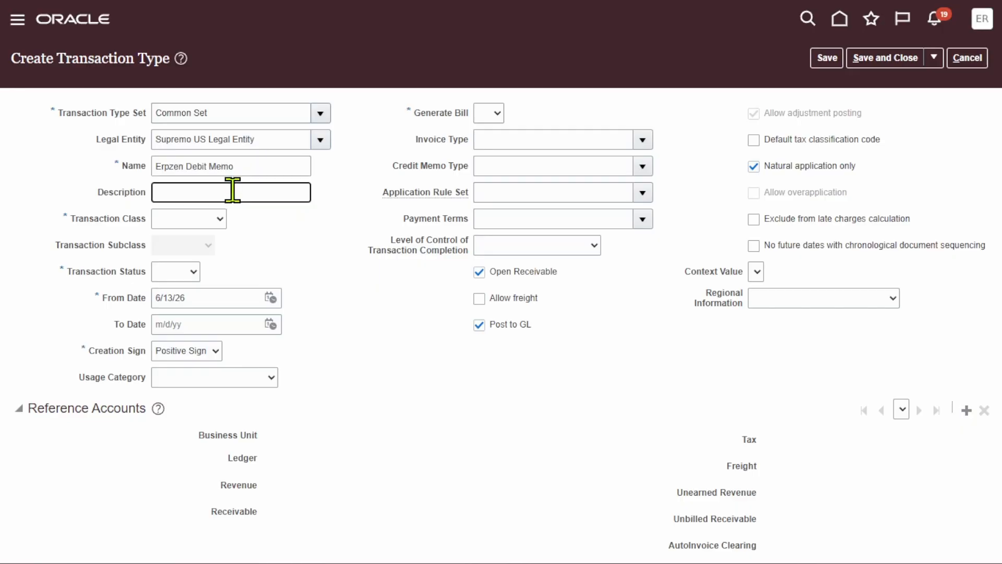
pyautogui.hotkey('ctrl', 'v')
pyautogui.click(345, 286)
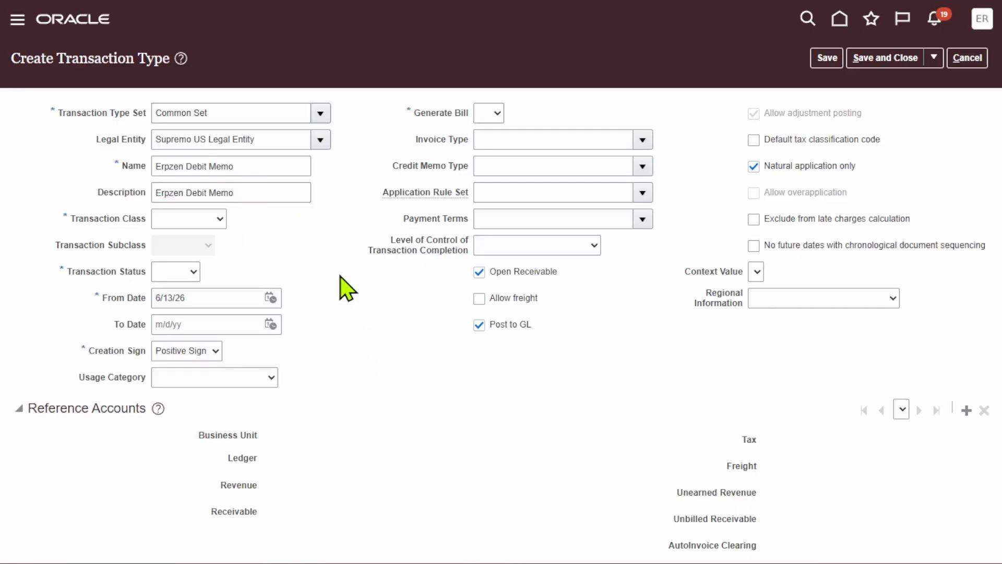
# Set the Erpzen Debit Memo type's transaction class to Debit Memo and its transaction status to Open.
pyautogui.click(215, 219)
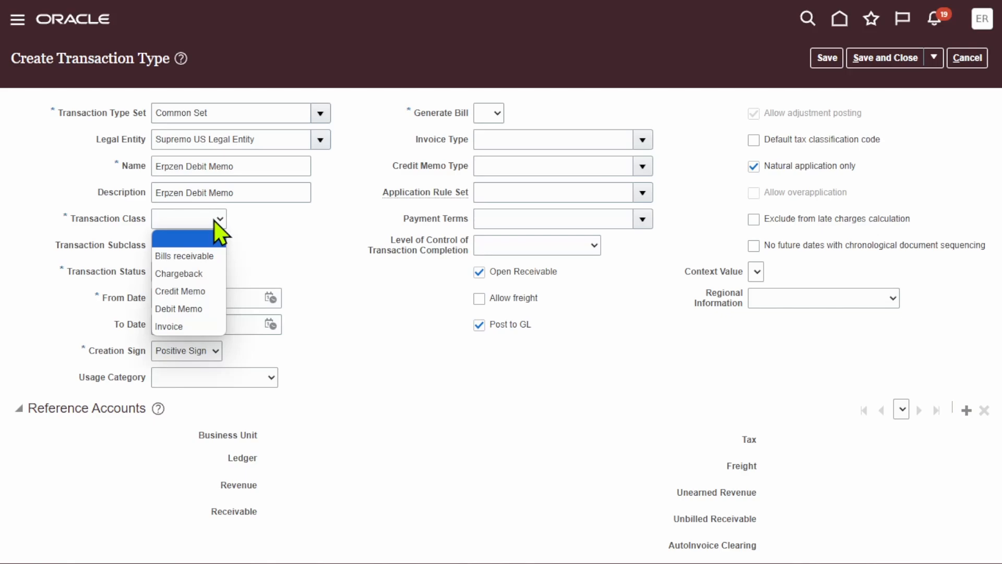
pyautogui.click(194, 308)
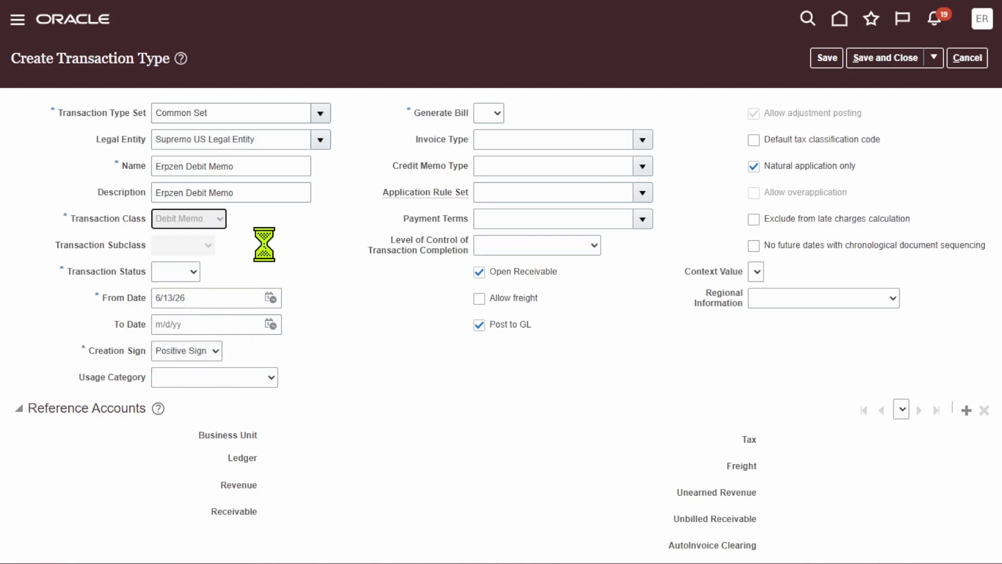
pyautogui.click(191, 273)
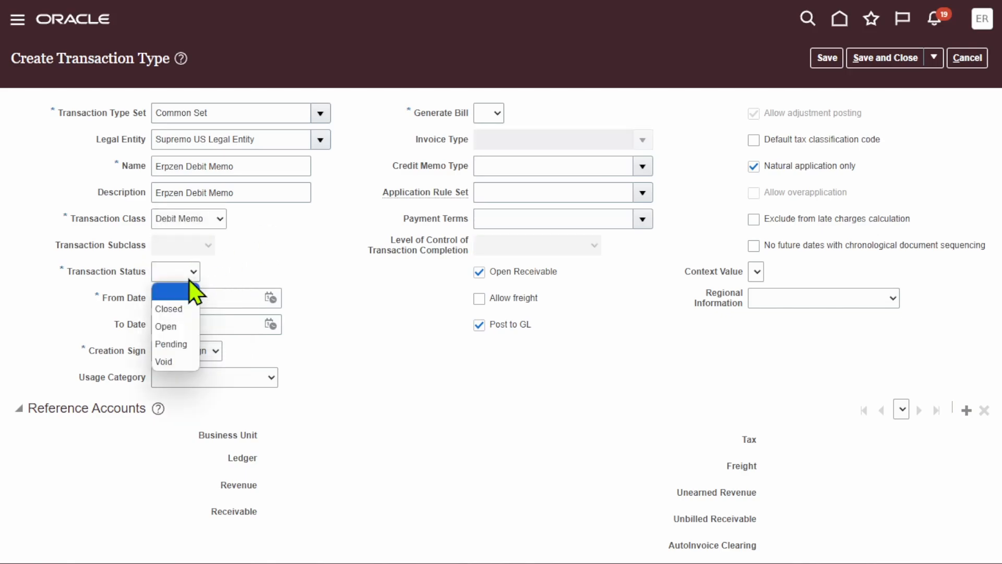
pyautogui.click(178, 327)
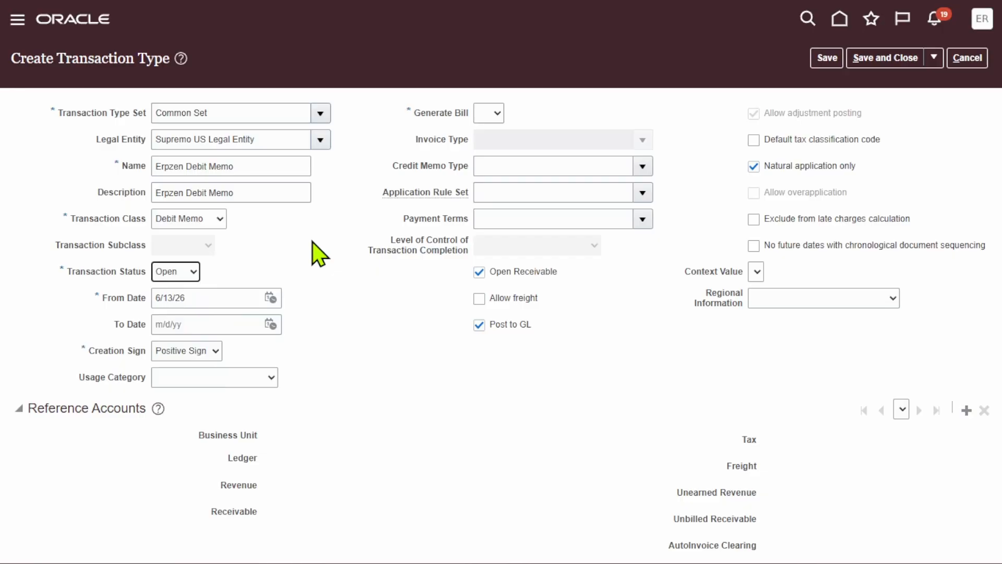
# Choose Positive Sign as the creation sign and set the From Date to 1/1/00.
pyautogui.click(206, 352)
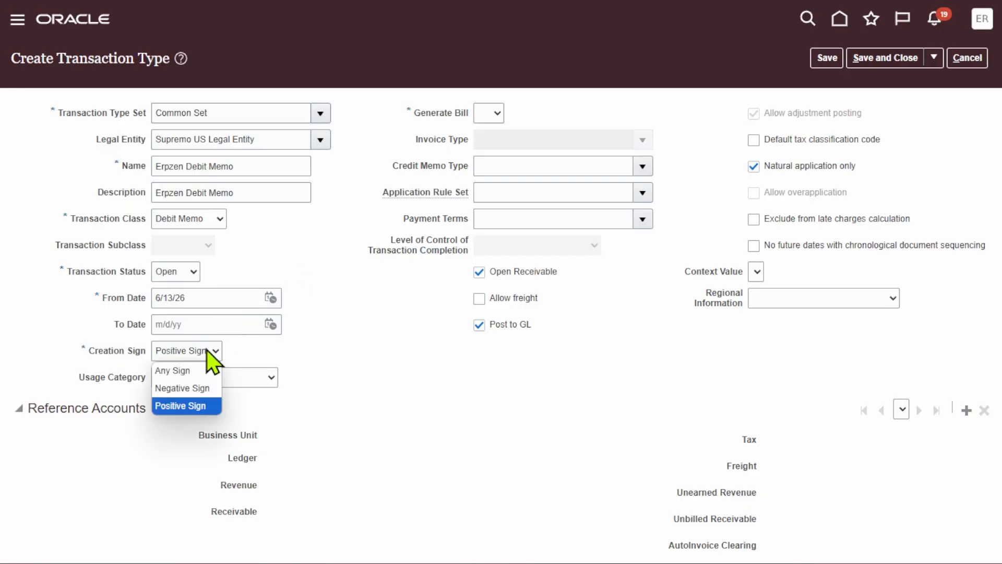
pyautogui.click(183, 406)
pyautogui.click(389, 357)
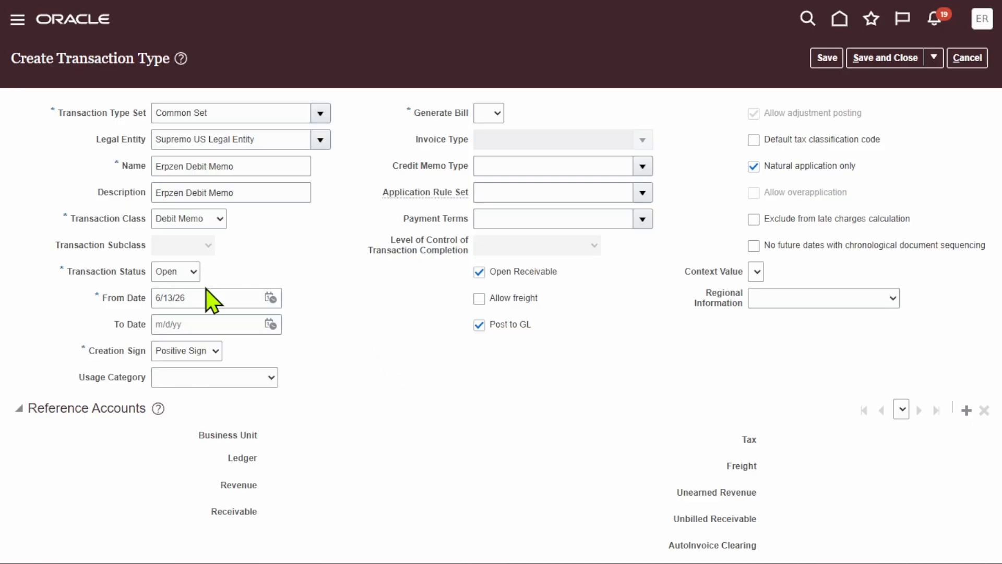
pyautogui.click(223, 297)
pyautogui.press('BackSpace')
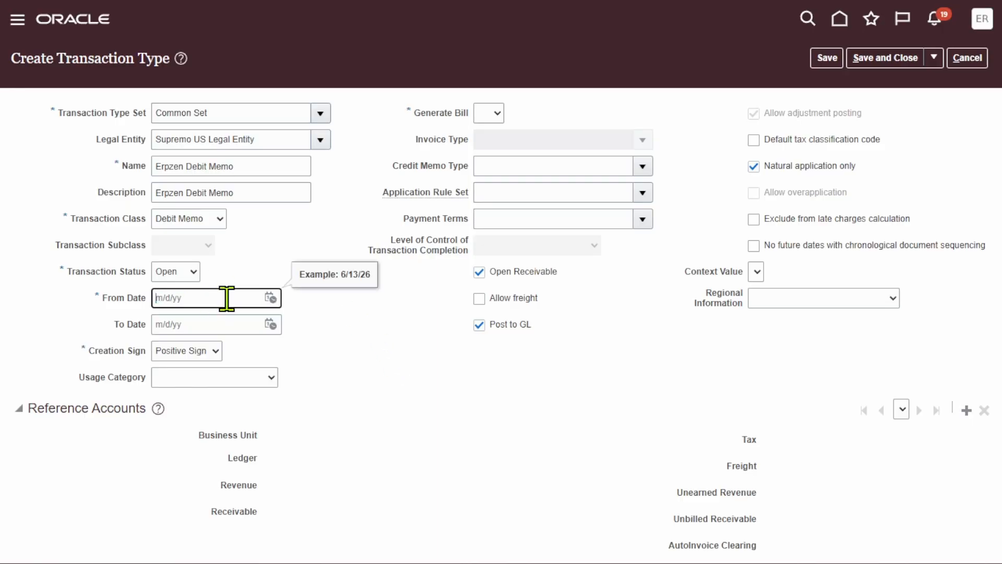
pyautogui.write('1/1/00')
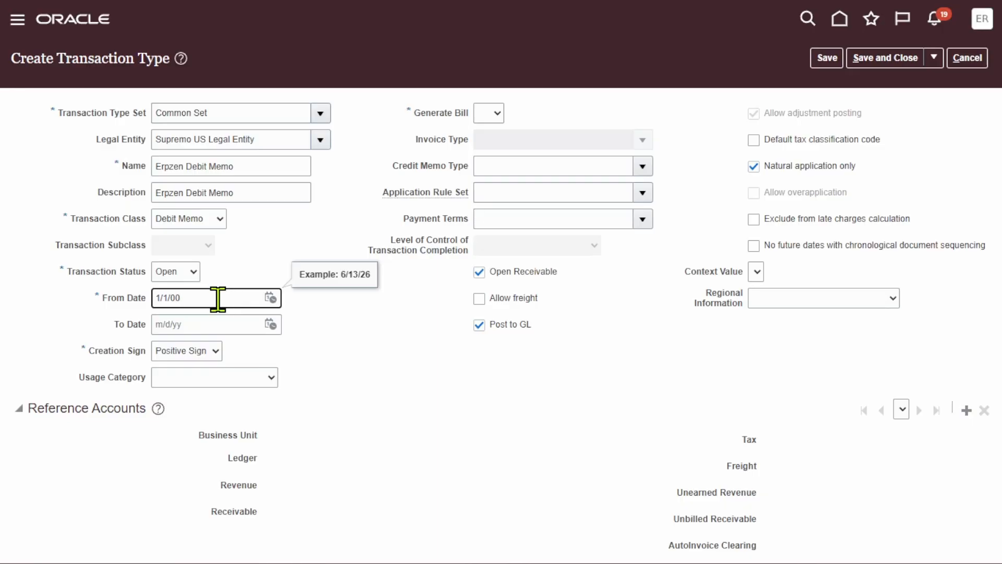
pyautogui.click(354, 332)
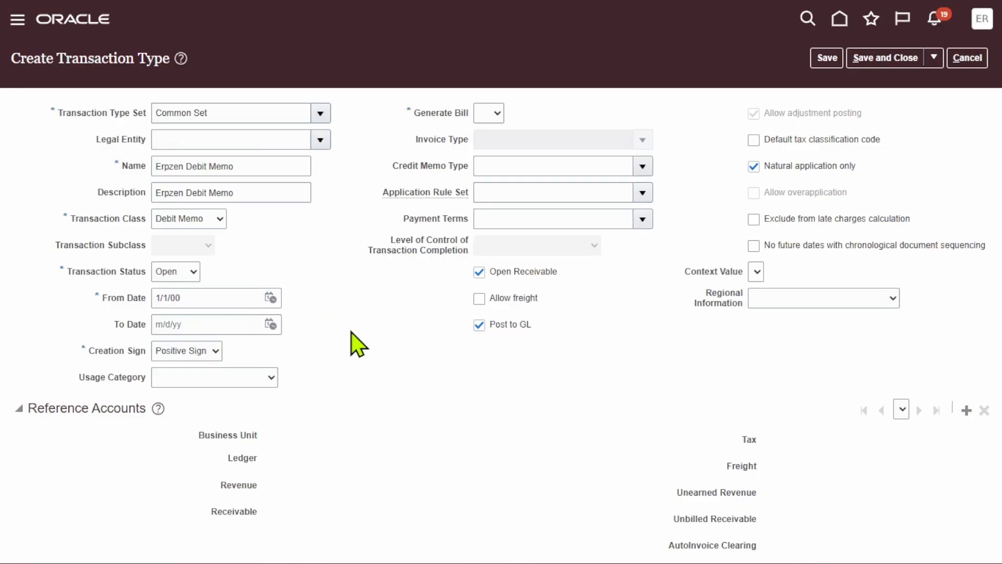
# Set Generate Bill to Yes for the Erpzen Debit Memo transaction type.
pyautogui.click(497, 113)
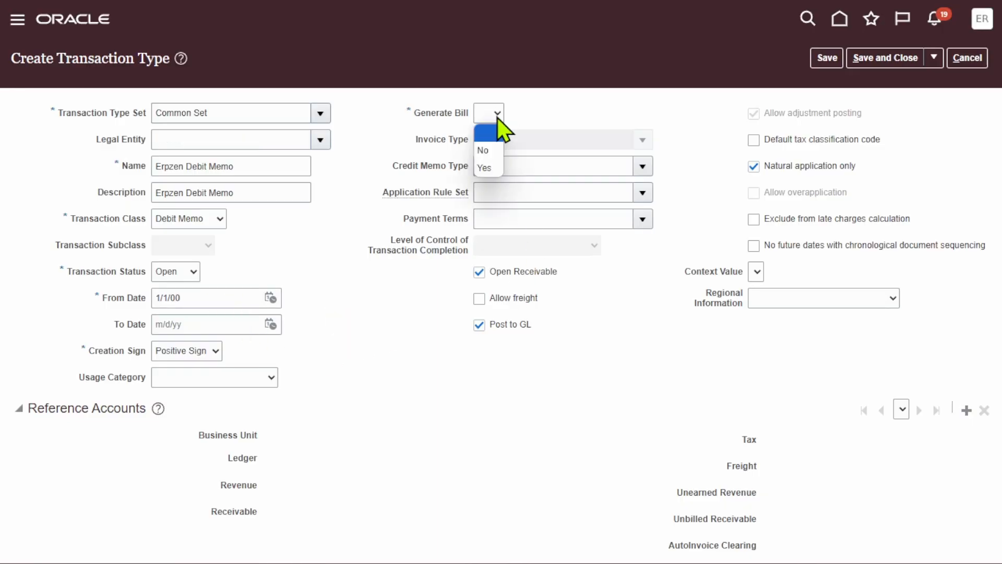
pyautogui.click(489, 167)
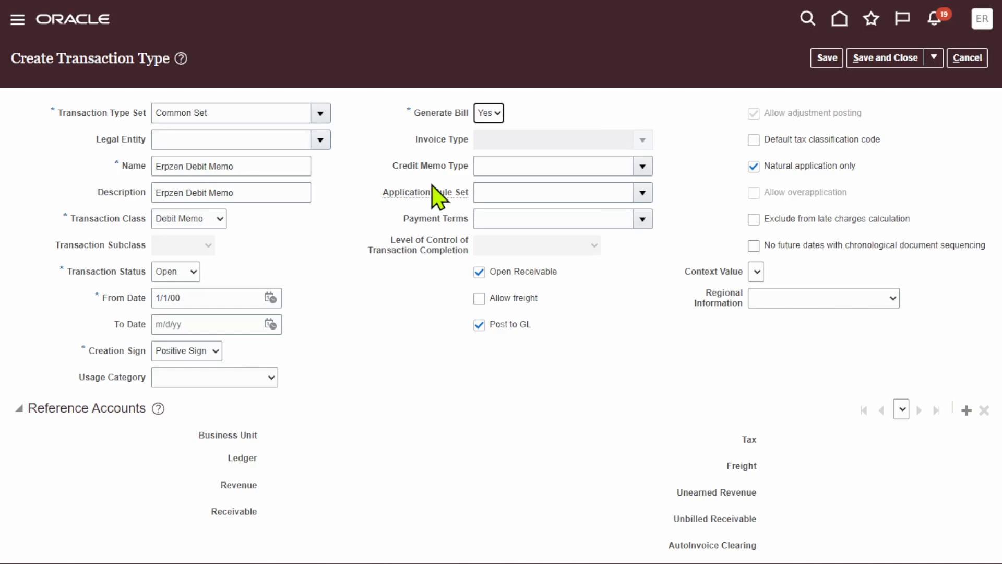
pyautogui.moveTo(861, 167); pyautogui.dragTo(762, 167)
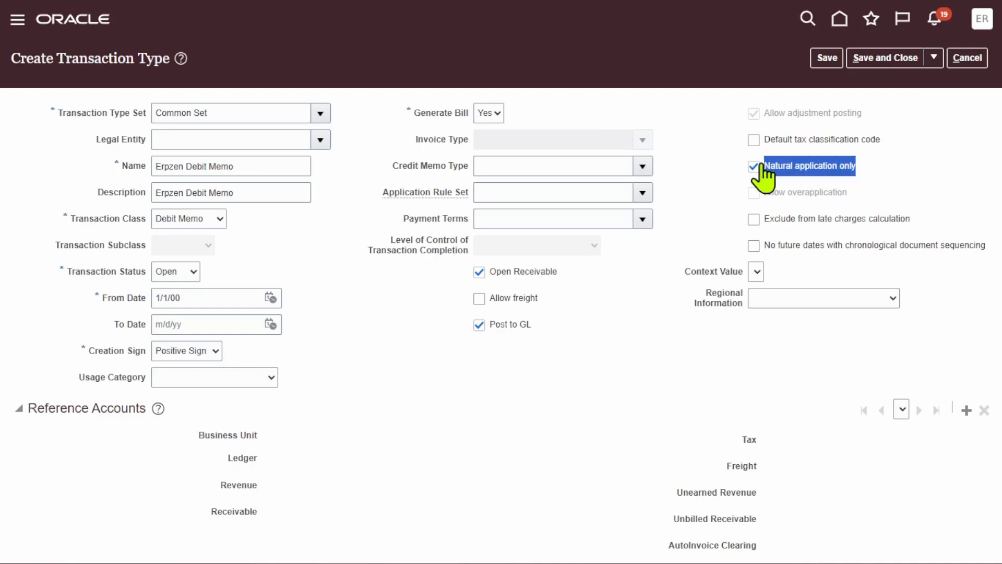
pyautogui.click(691, 216)
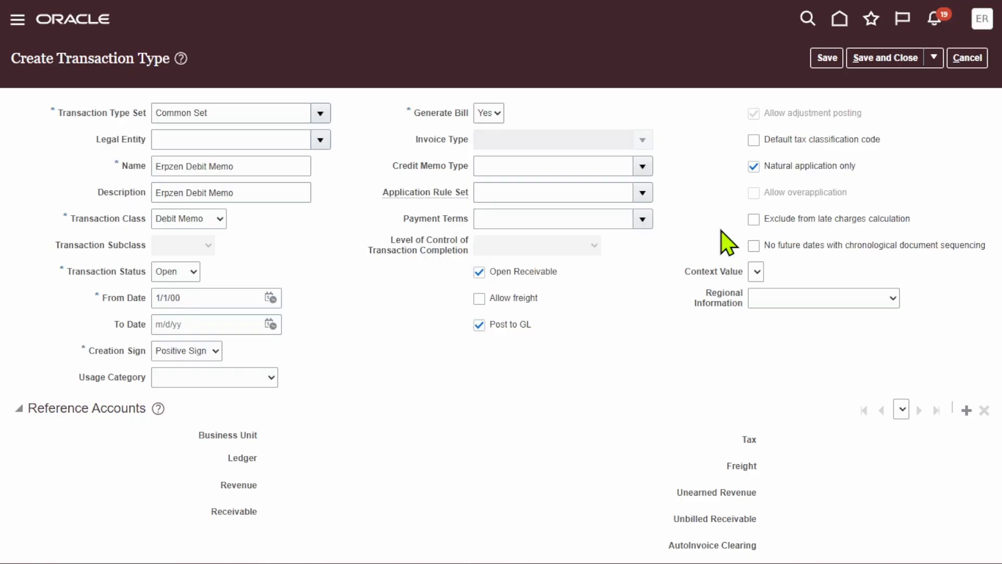
pyautogui.click(753, 166)
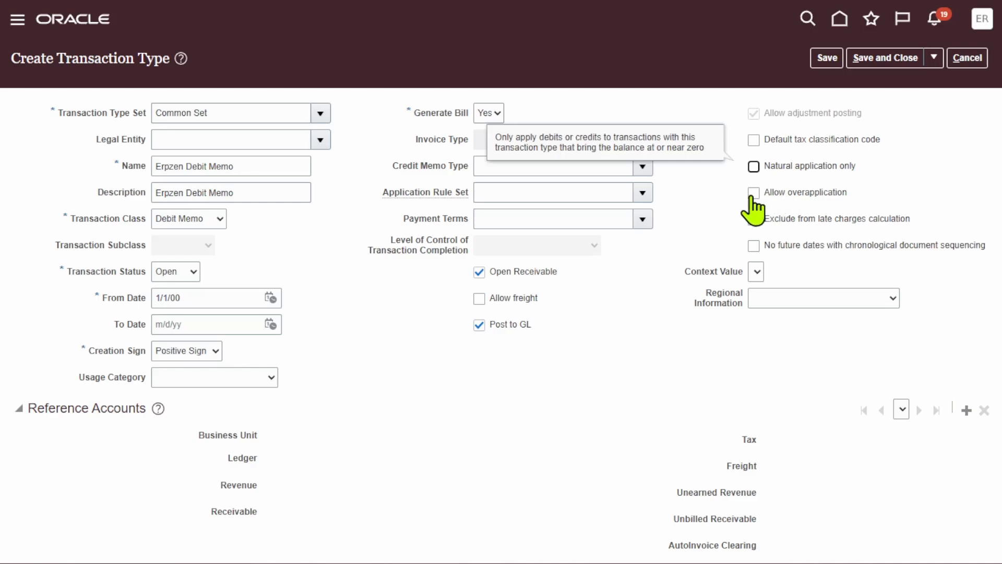
pyautogui.click(752, 194)
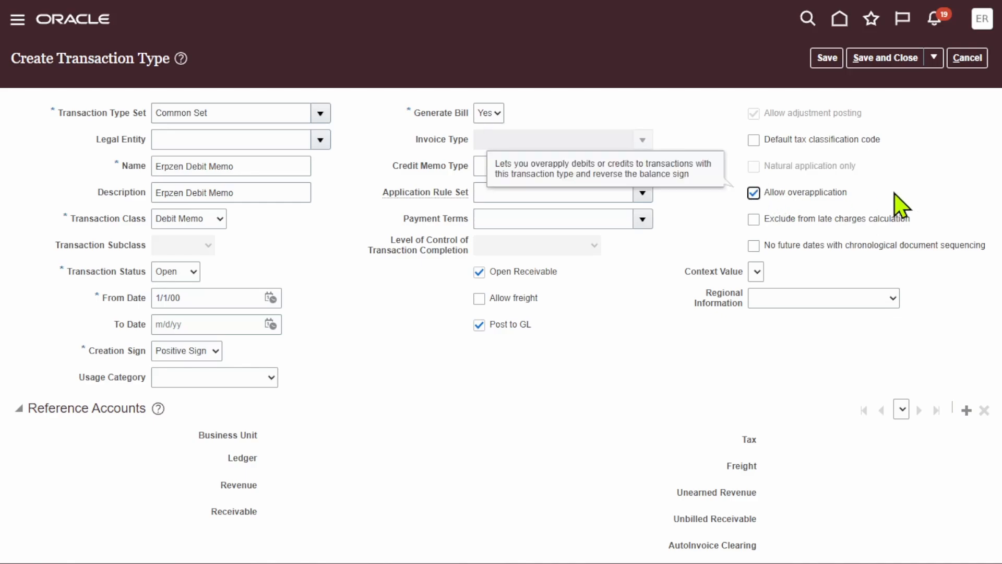
pyautogui.click(753, 194)
pyautogui.click(754, 166)
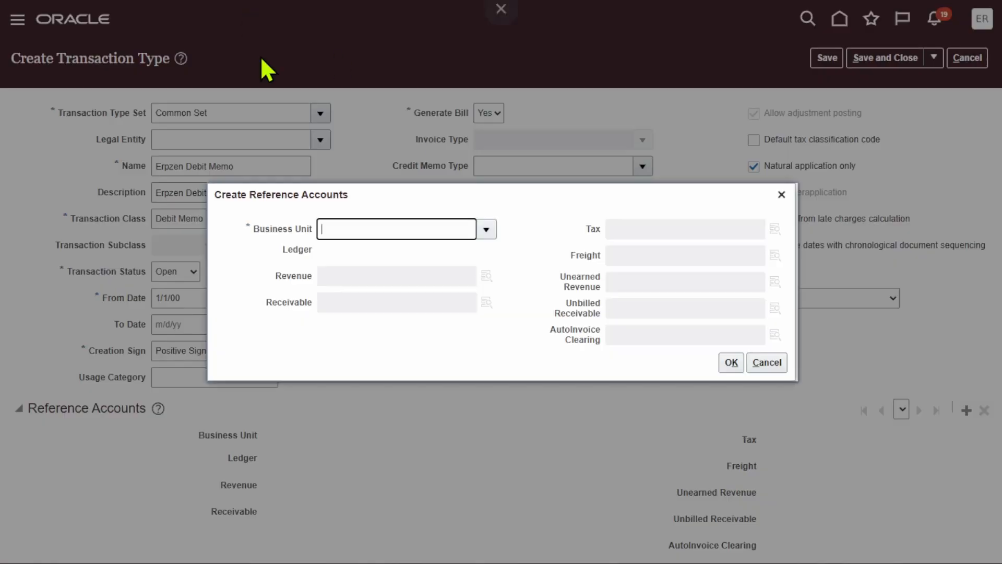
# Select Erpzen California Business Unit for the reference accounts and copy 101.10.41100.000.000.000 from the Notepad account list into Revenue.
pyautogui.click(485, 231)
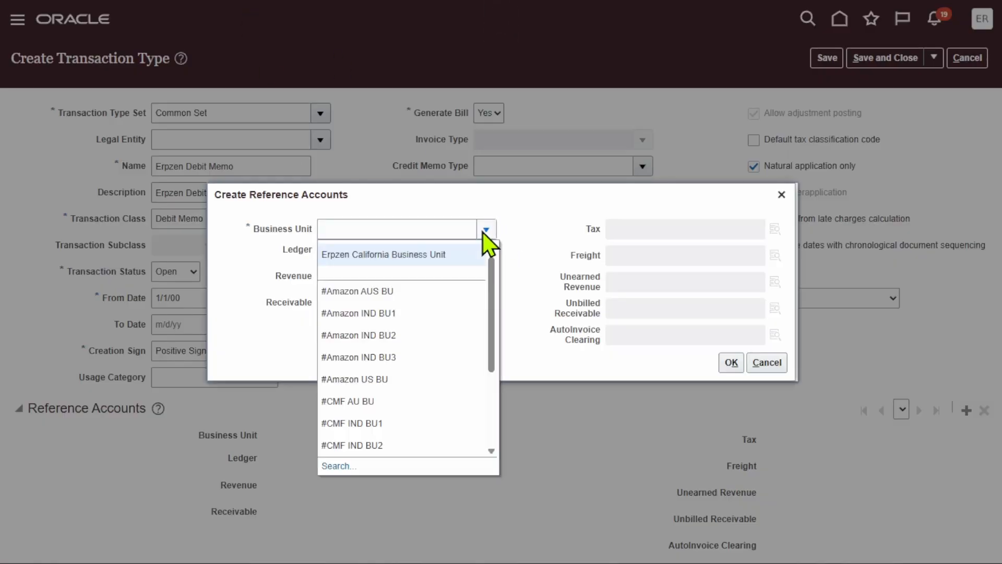
pyautogui.click(423, 254)
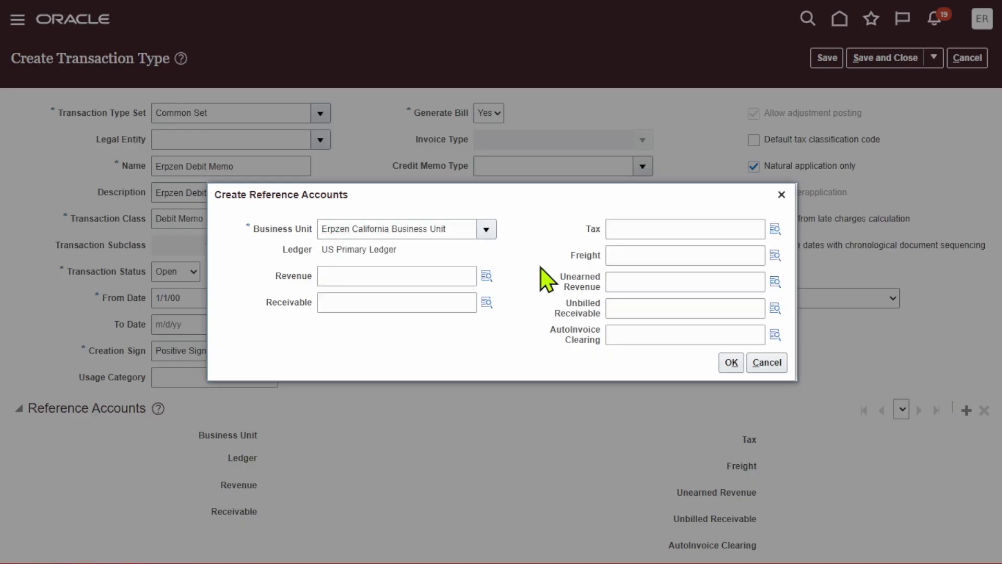
pyautogui.press('super')
pyautogui.click(670, 546)
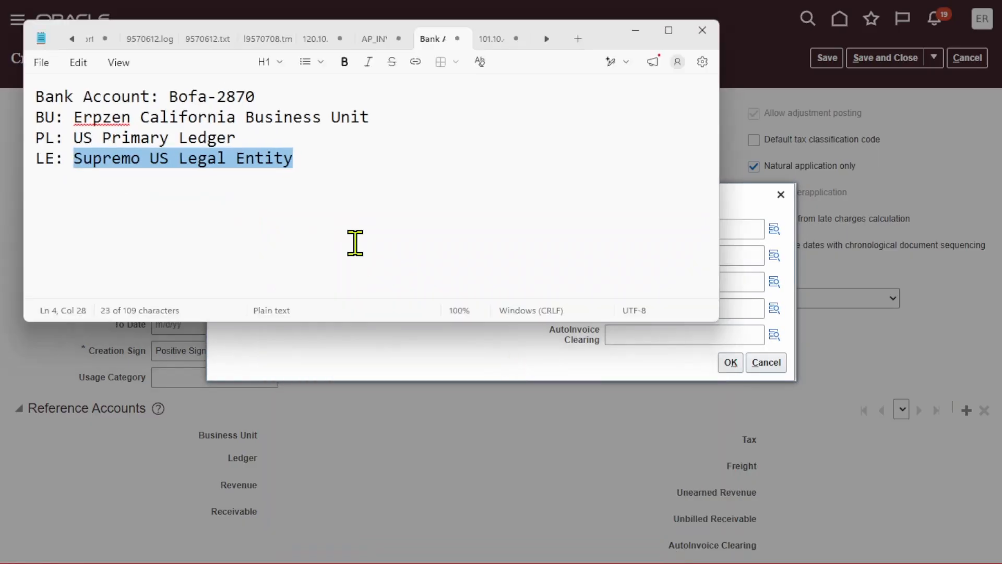
pyautogui.click(498, 33)
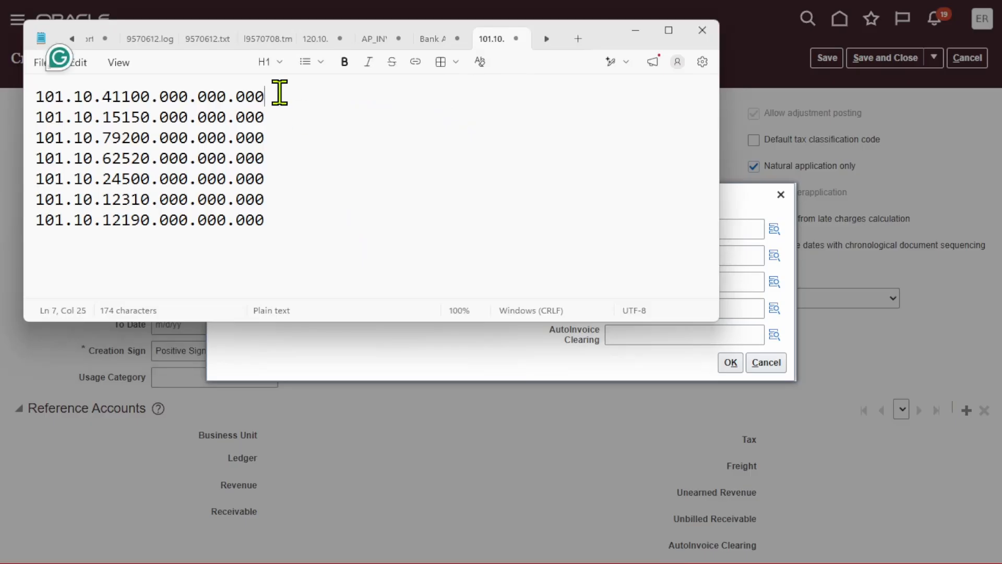
pyautogui.moveTo(277, 94); pyautogui.dragTo(34, 96)
pyautogui.hotkey('ctrl', 'c')
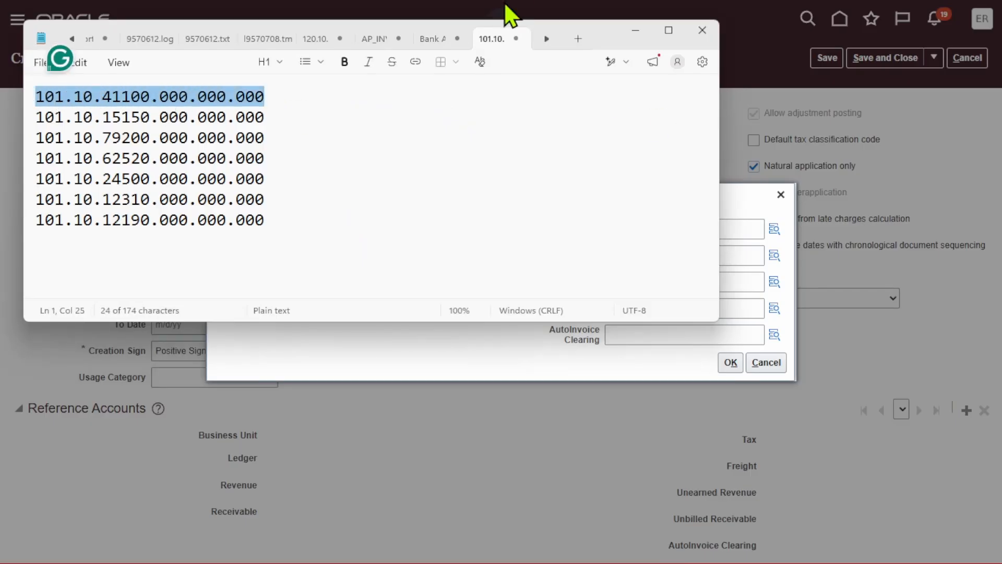
pyautogui.click(635, 30)
pyautogui.click(386, 274)
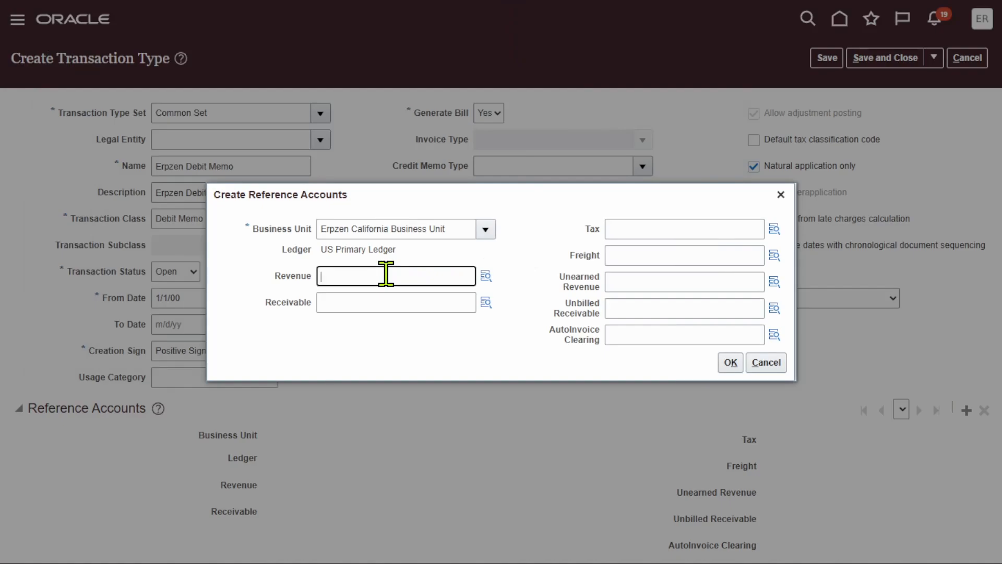
pyautogui.hotkey('ctrl', 'v')
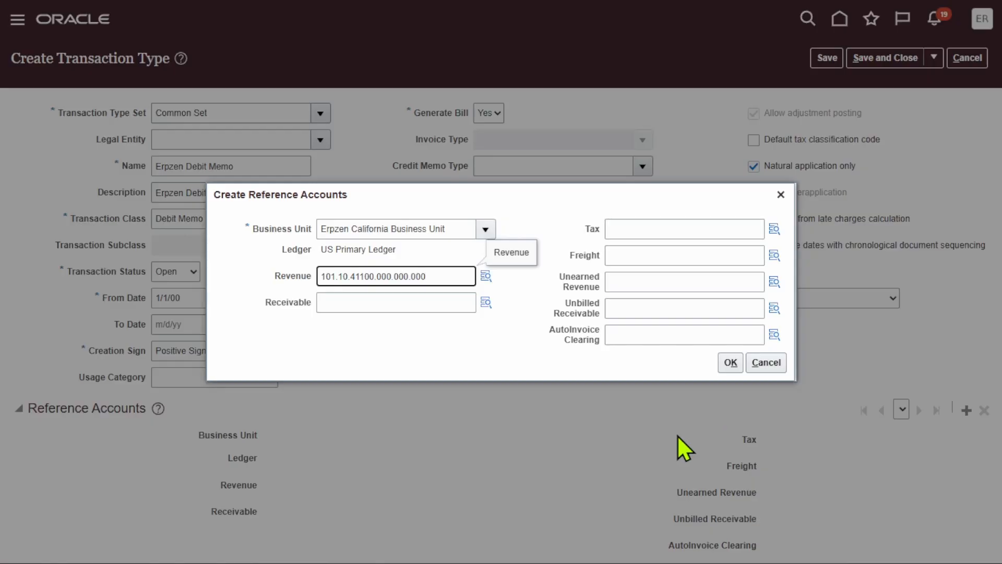
# Copy 101.10.15150.000.000.000 from the Notepad account list into the Receivable reference account.
pyautogui.press('super')
pyautogui.click(687, 552)
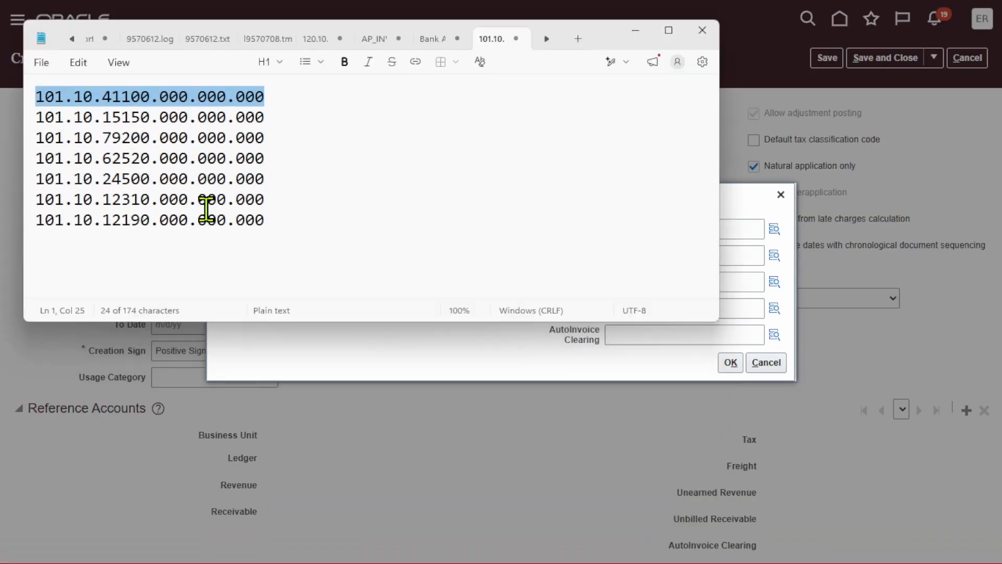
pyautogui.moveTo(266, 121); pyautogui.dragTo(30, 119)
pyautogui.hotkey('ctrl', 'c')
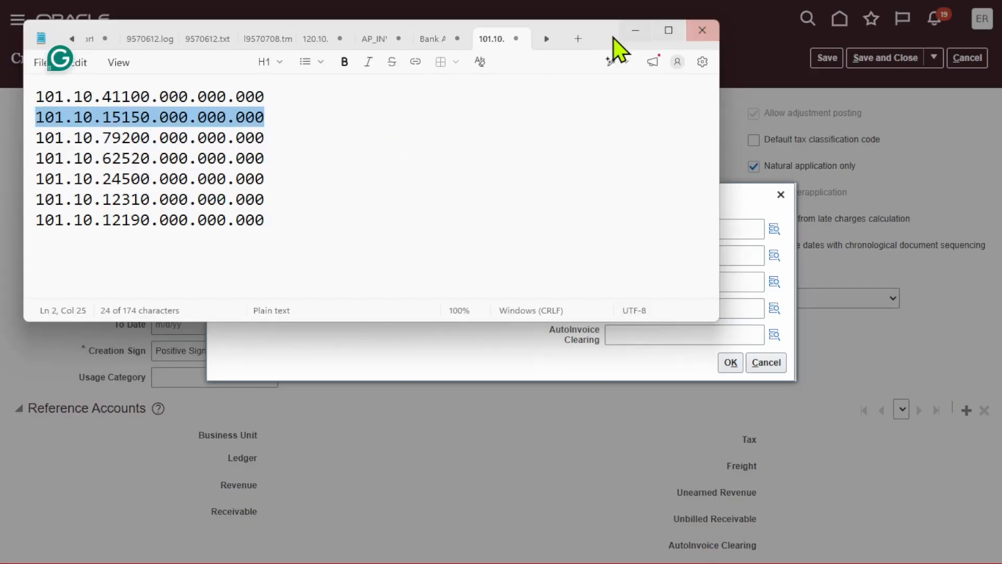
pyautogui.moveTo(597, 36); pyautogui.dragTo(801, 340)
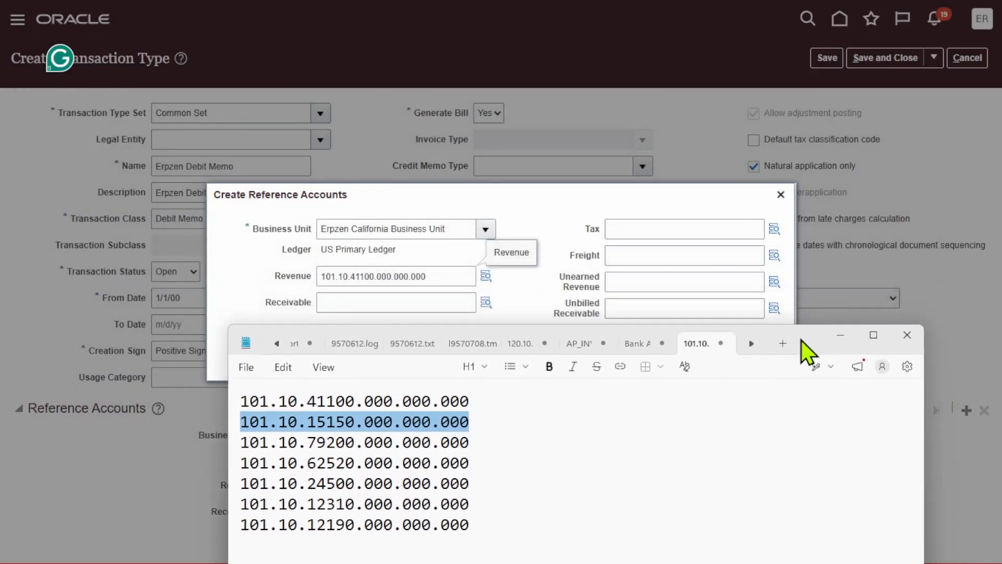
pyautogui.click(347, 296)
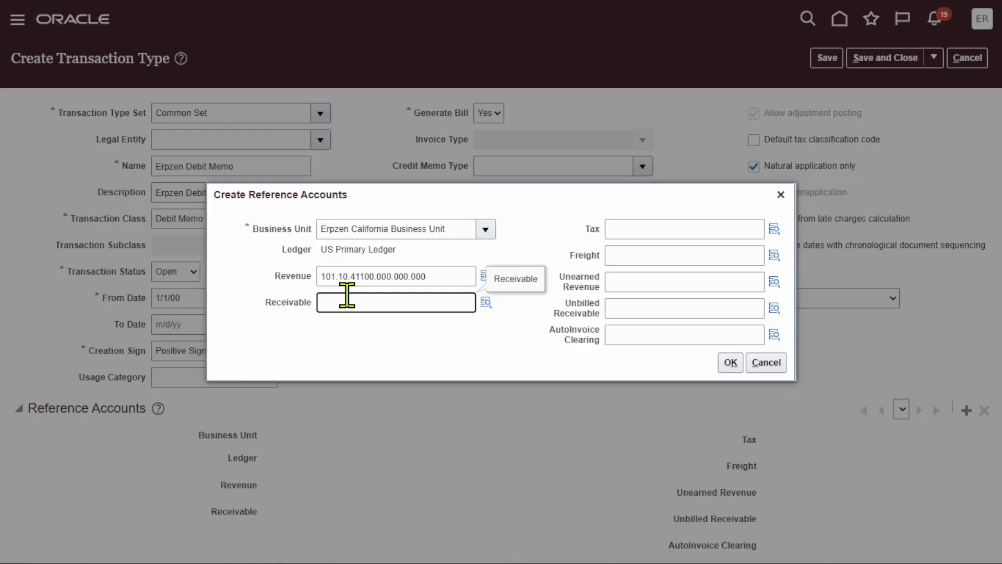
pyautogui.hotkey('ctrl', 'v')
# Copy 101.10.79200.000.000.000 from the Notepad account list into the Tax reference account.
pyautogui.press('super')
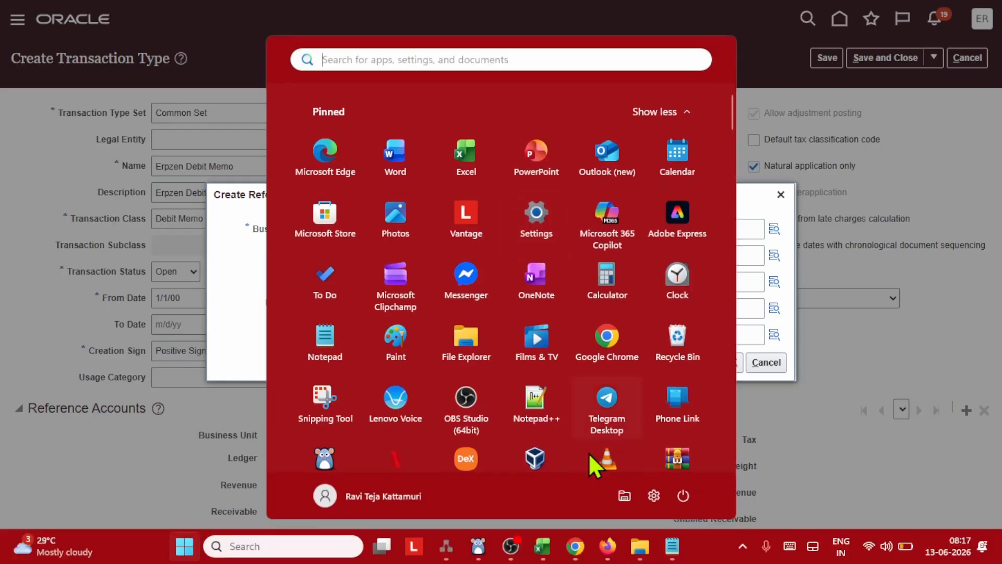
pyautogui.click(668, 547)
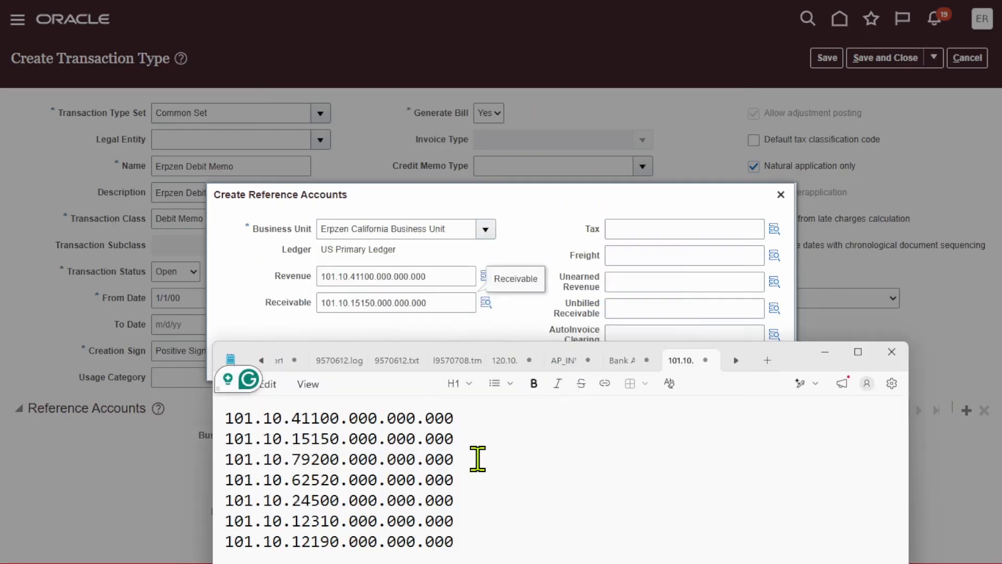
pyautogui.moveTo(476, 458); pyautogui.dragTo(234, 458)
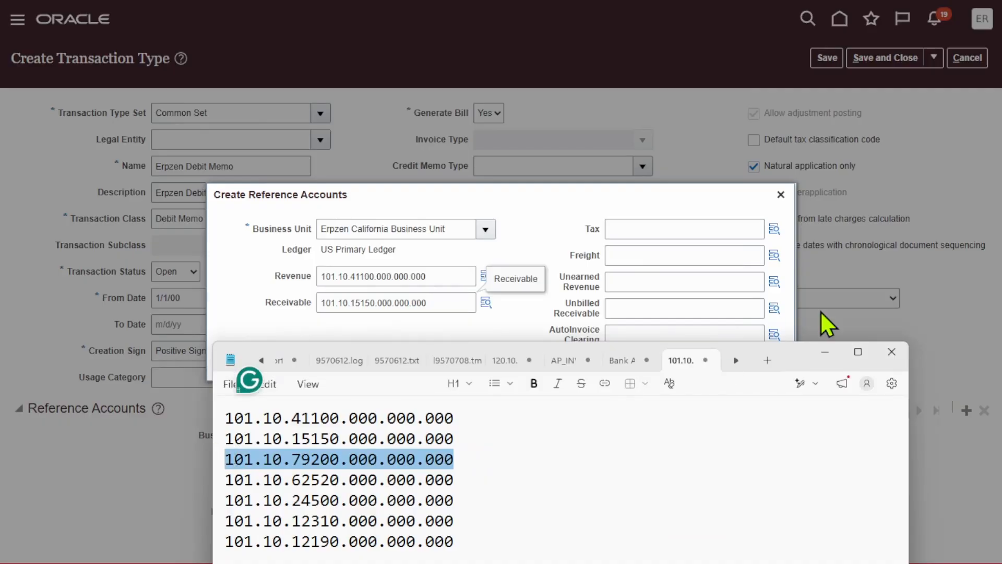
pyautogui.click(828, 360)
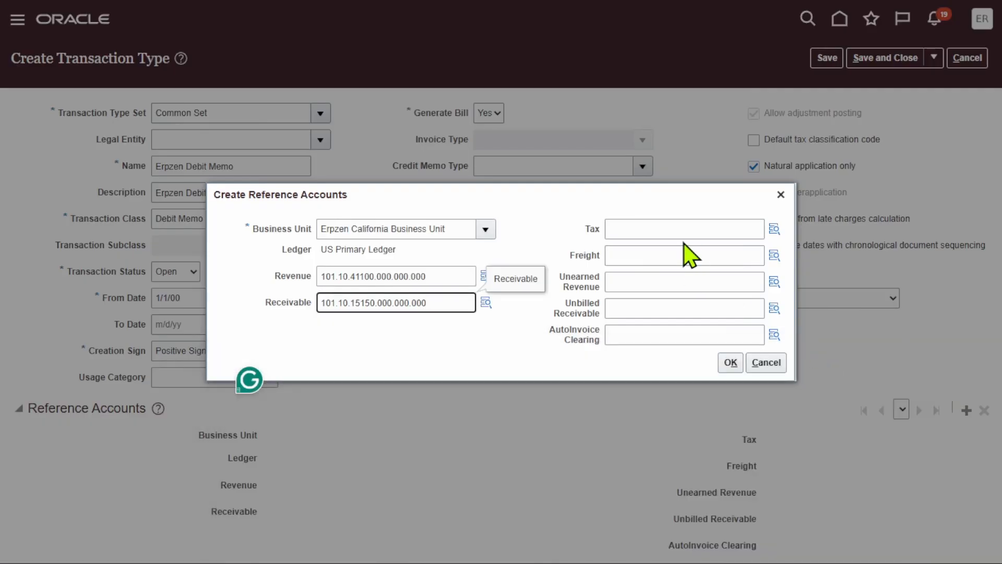
pyautogui.click(684, 228)
pyautogui.write('101.10.79200.000.000.000')
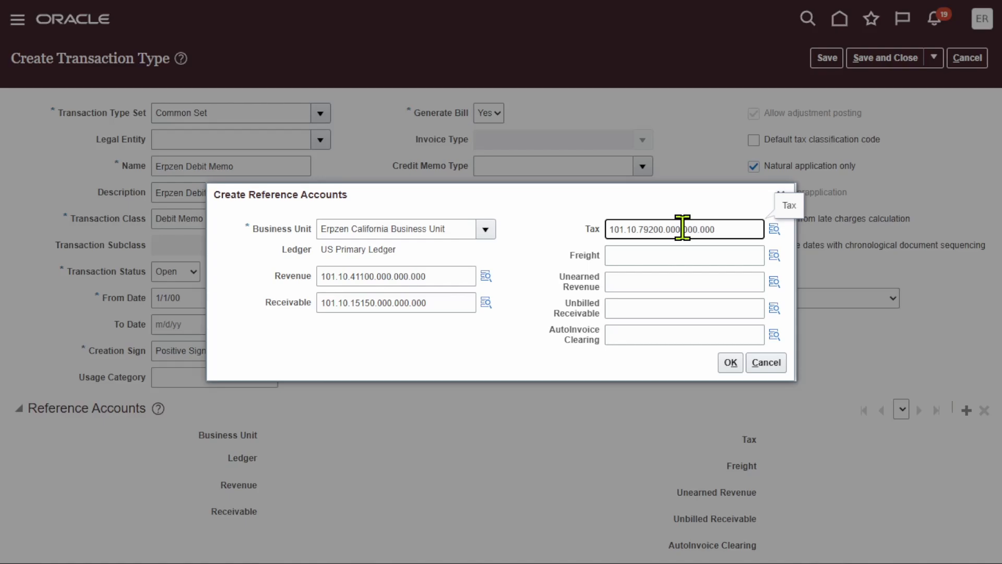
# Copy 101.10.62520.000.000.000 from the Notepad account list into the Freight reference account.
pyautogui.press('super')
pyautogui.click(675, 548)
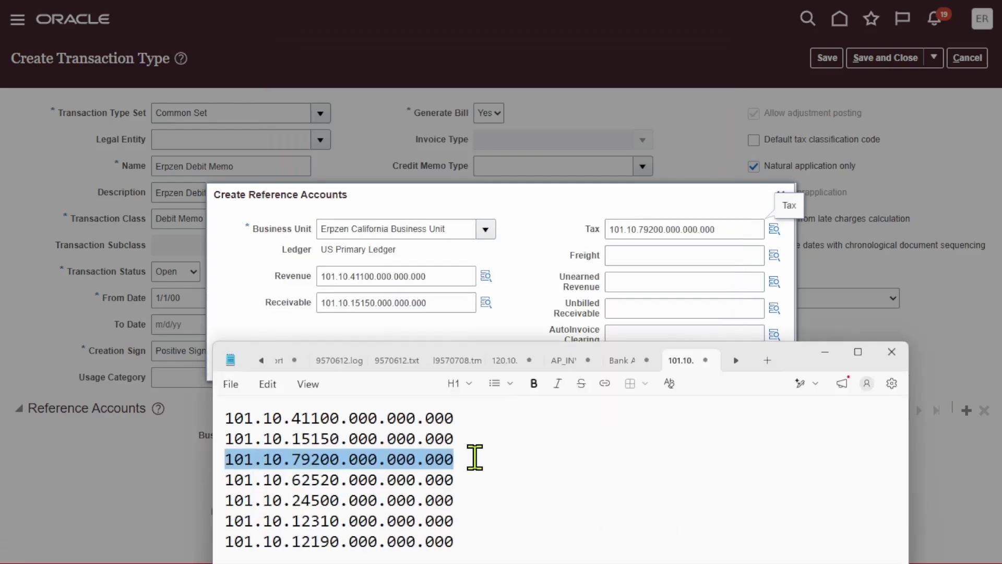
pyautogui.moveTo(472, 482); pyautogui.dragTo(250, 479)
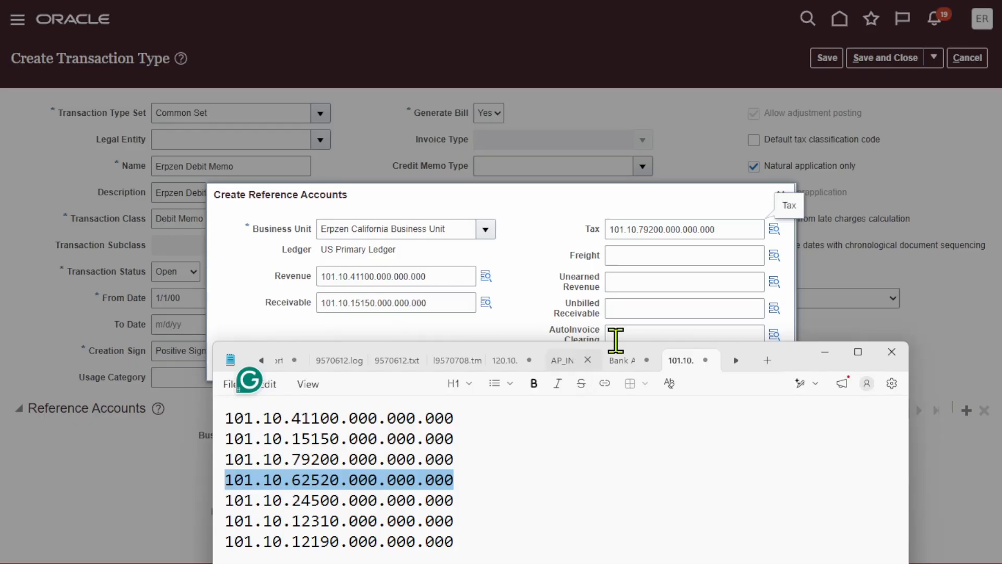
pyautogui.click(643, 256)
pyautogui.write('101.10.62520.000.000.000')
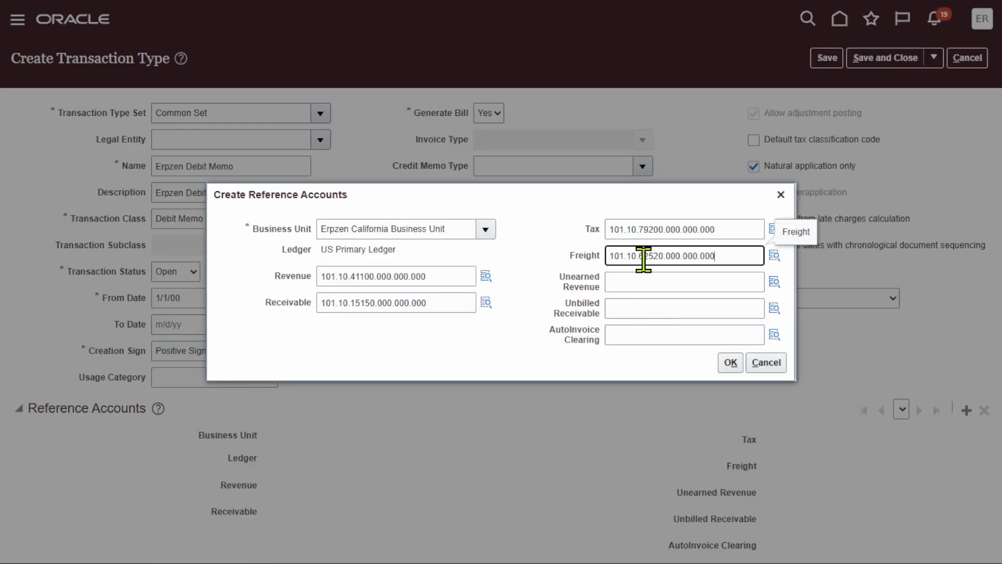
# Copy 101.10.24500.000.000.000 from the Notepad account list into the Unearned Revenue reference account.
pyautogui.press('super')
pyautogui.click(672, 546)
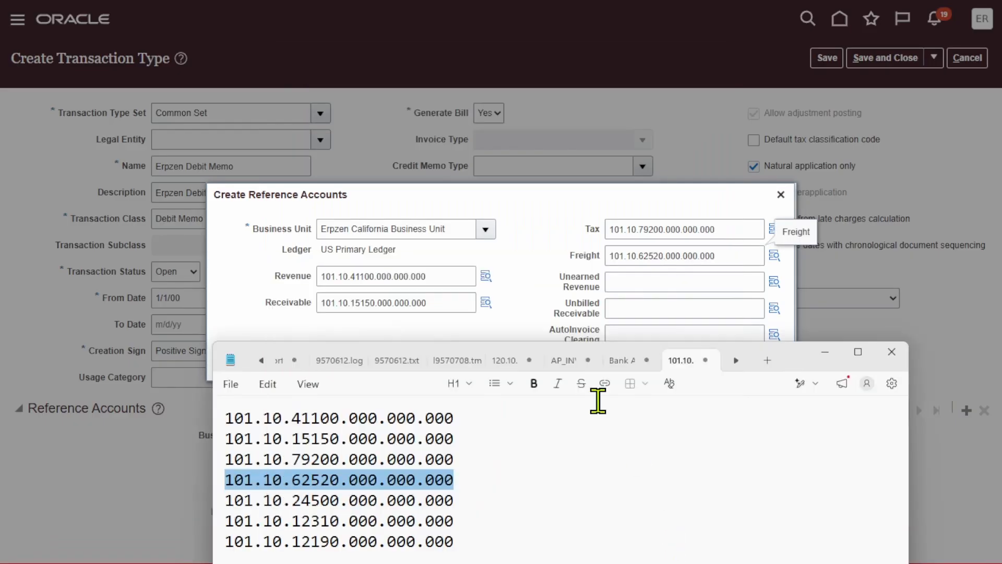
pyautogui.moveTo(469, 499); pyautogui.dragTo(226, 496)
pyautogui.hotkey('ctrl', 'c')
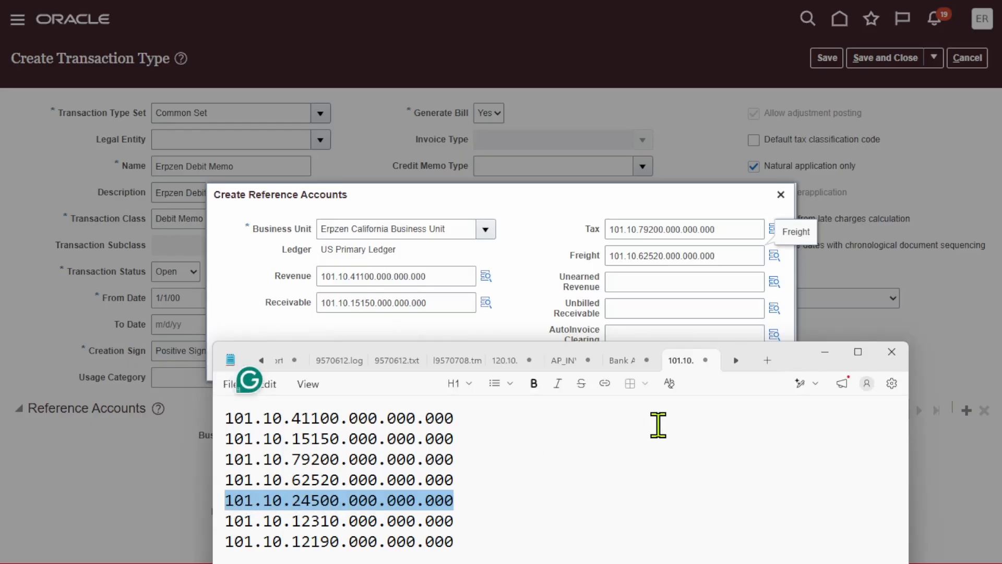
pyautogui.click(657, 282)
pyautogui.hotkey('ctrl', 'v')
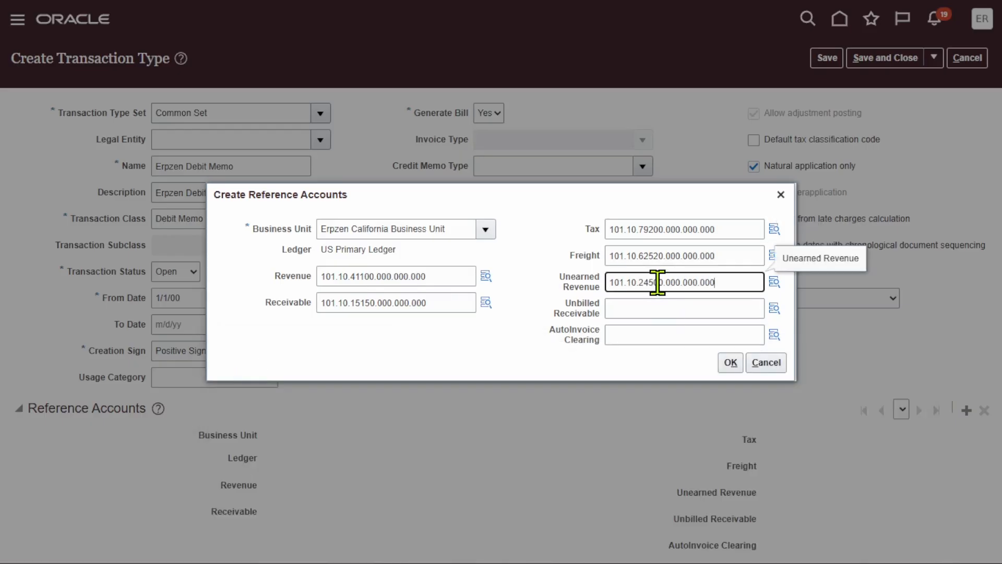
# Copy 101.10.12310.000.000.000 from the Notepad account list into the Unbilled Receivable reference account.
pyautogui.press('super')
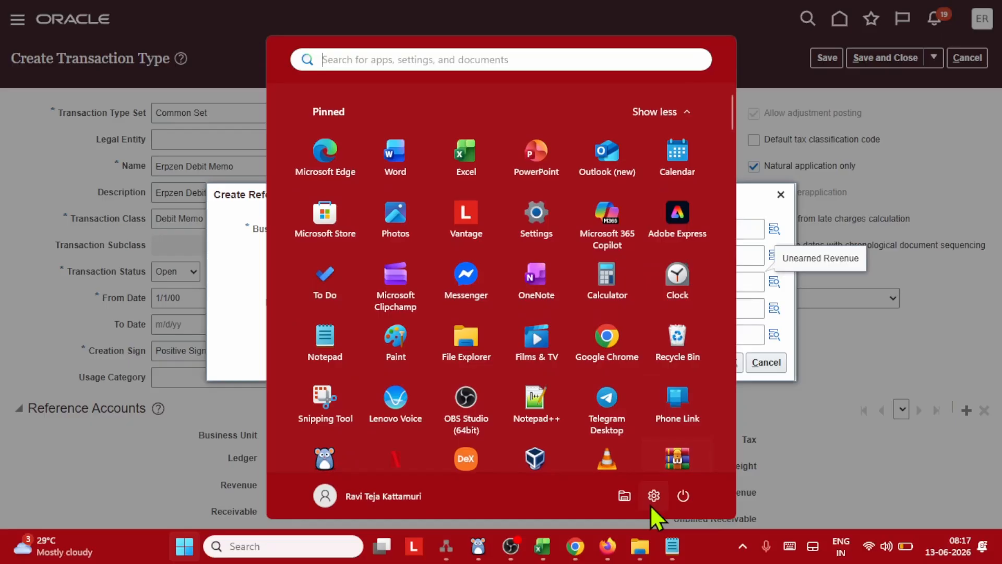
pyautogui.click(674, 547)
pyautogui.moveTo(457, 522); pyautogui.dragTo(223, 520)
pyautogui.hotkey('ctrl', 'c')
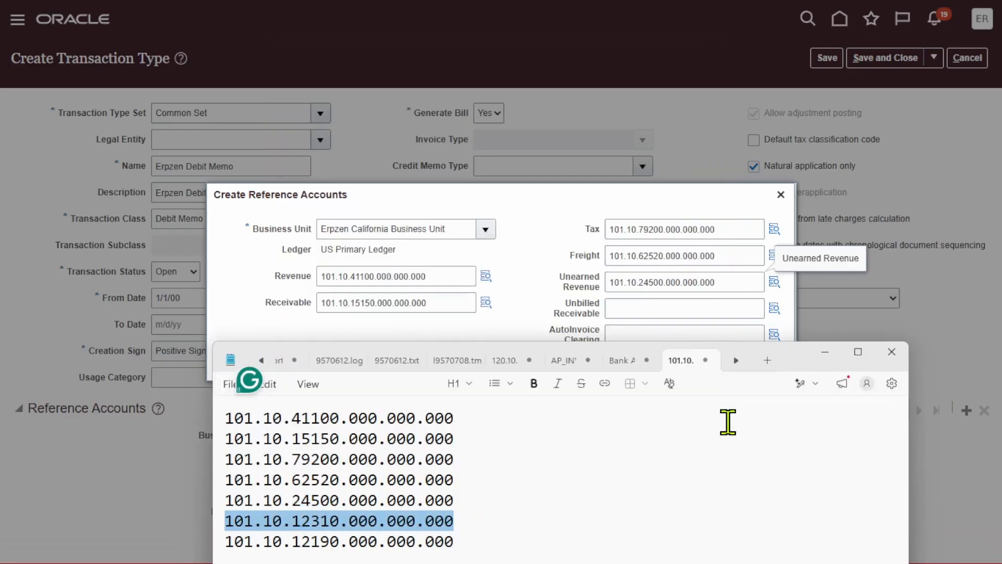
pyautogui.click(824, 351)
pyautogui.click(683, 312)
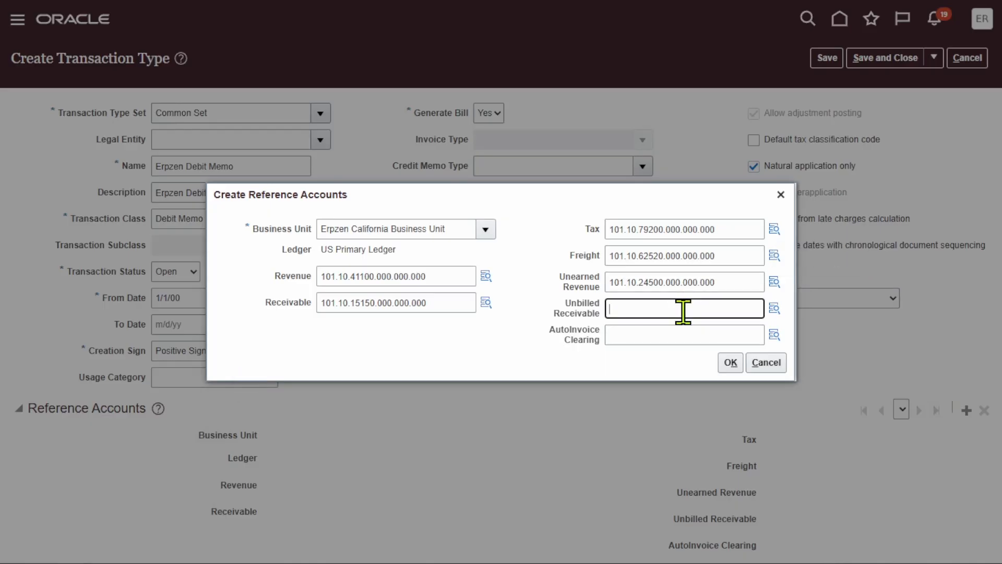
pyautogui.hotkey('ctrl', 'v')
# Copy 101.10.12190.000.000.000 from the Notepad account list into AutoInvoice Clearing and accept the reference accounts.
pyautogui.press('super')
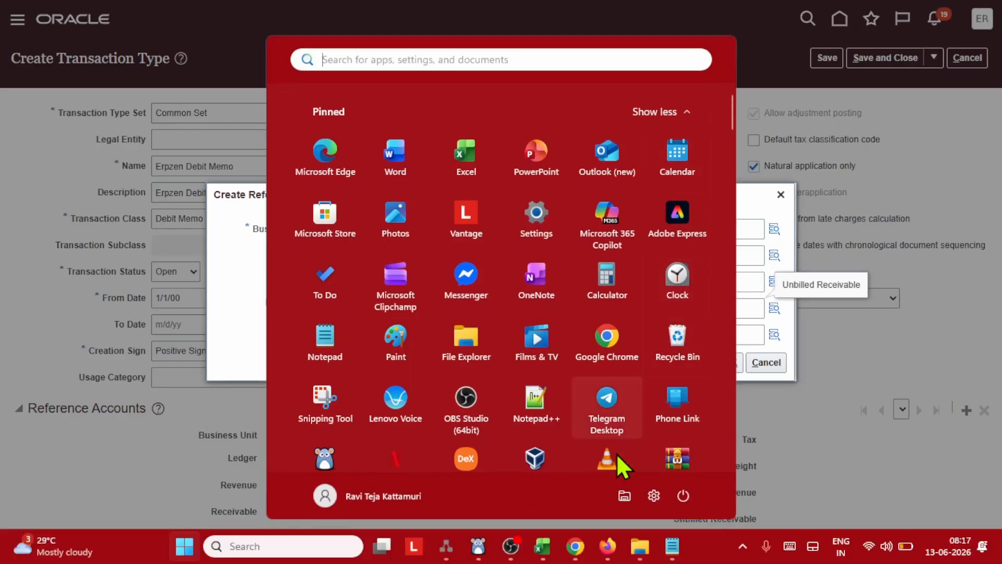
pyautogui.click(678, 554)
pyautogui.moveTo(459, 546); pyautogui.dragTo(239, 549)
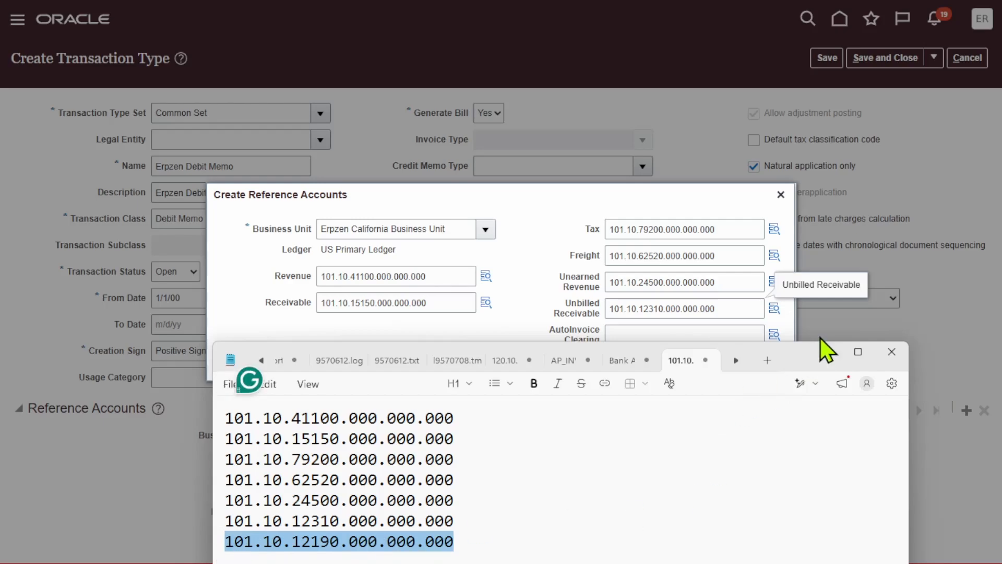
pyautogui.click(827, 351)
pyautogui.click(682, 334)
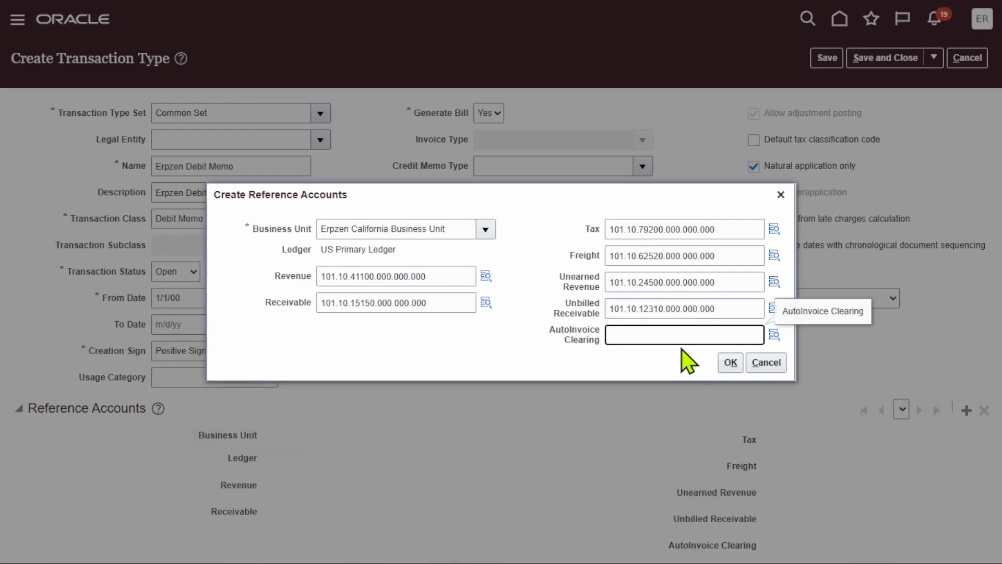
pyautogui.write('101.10.12190.000.000.000')
pyautogui.click(731, 363)
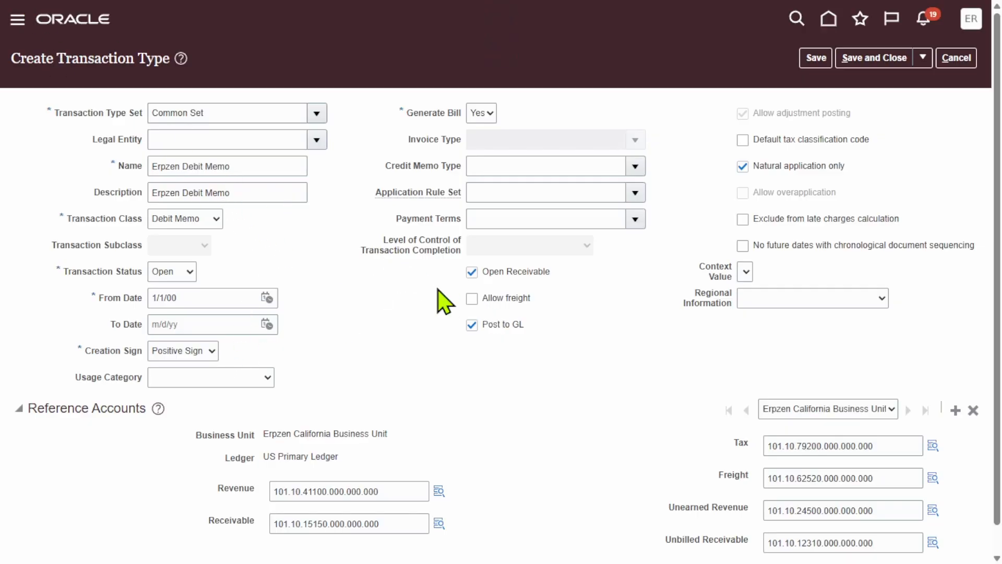
# Try to save the Erpzen Debit Memo transaction type.
pyautogui.click(819, 55)
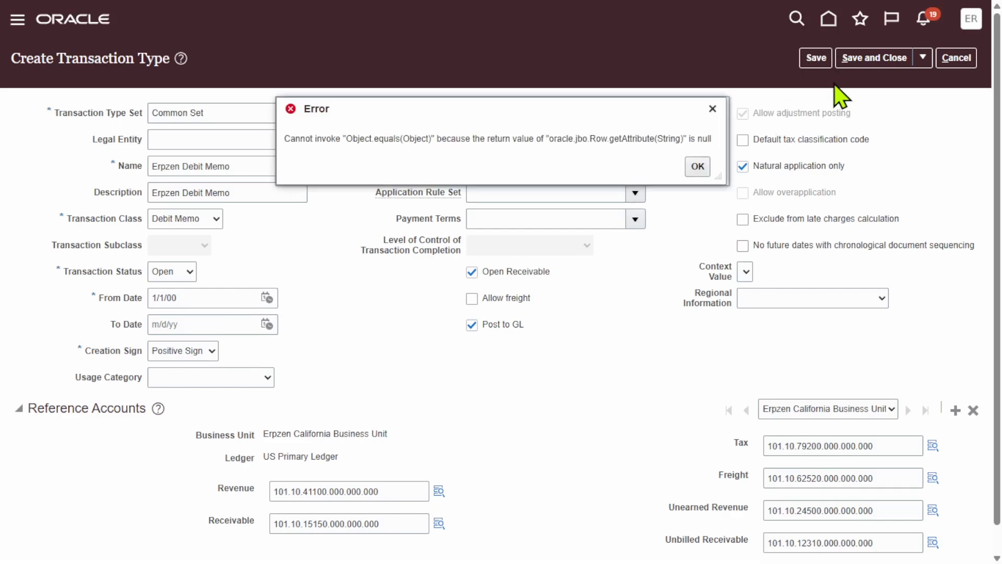
pyautogui.click(698, 166)
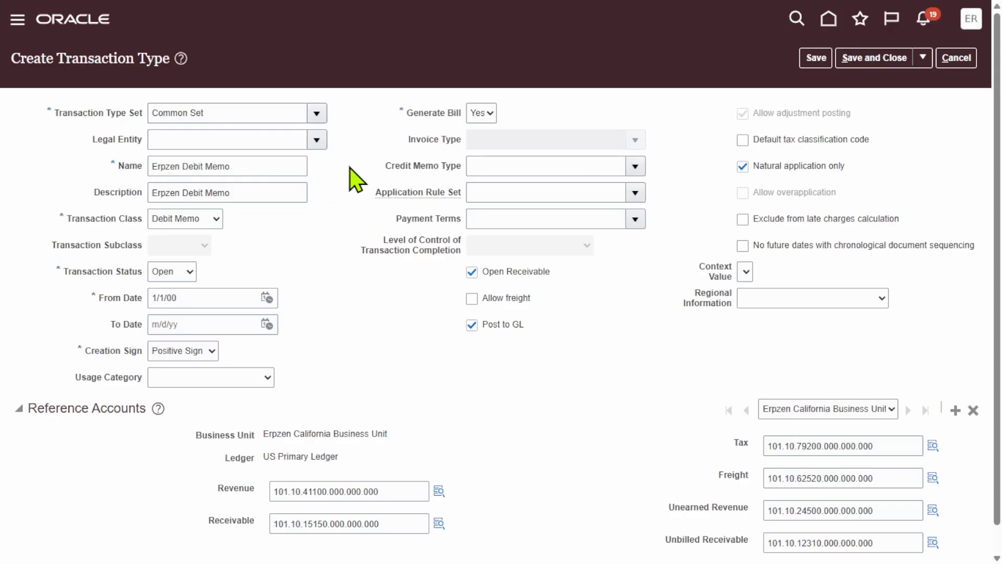
# Set the legal entity to Supremo US Legal Entity and save the Erpzen Debit Memo transaction type.
pyautogui.click(323, 147)
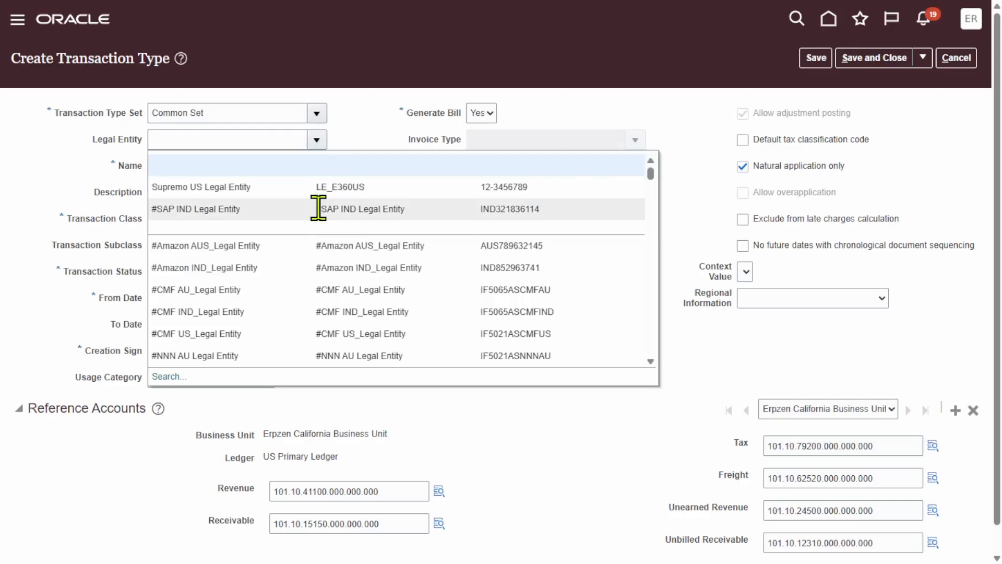
pyautogui.click(342, 186)
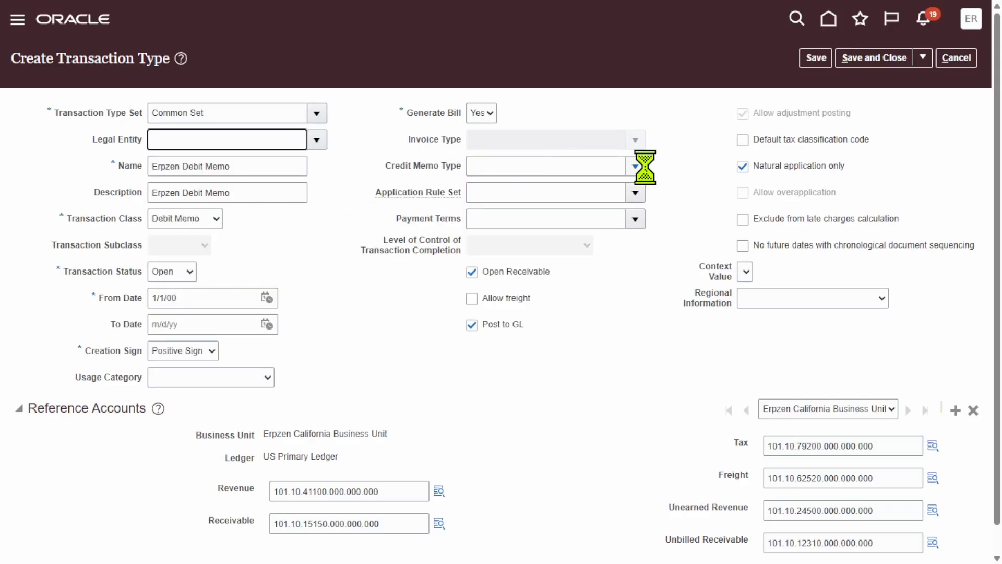
pyautogui.click(823, 57)
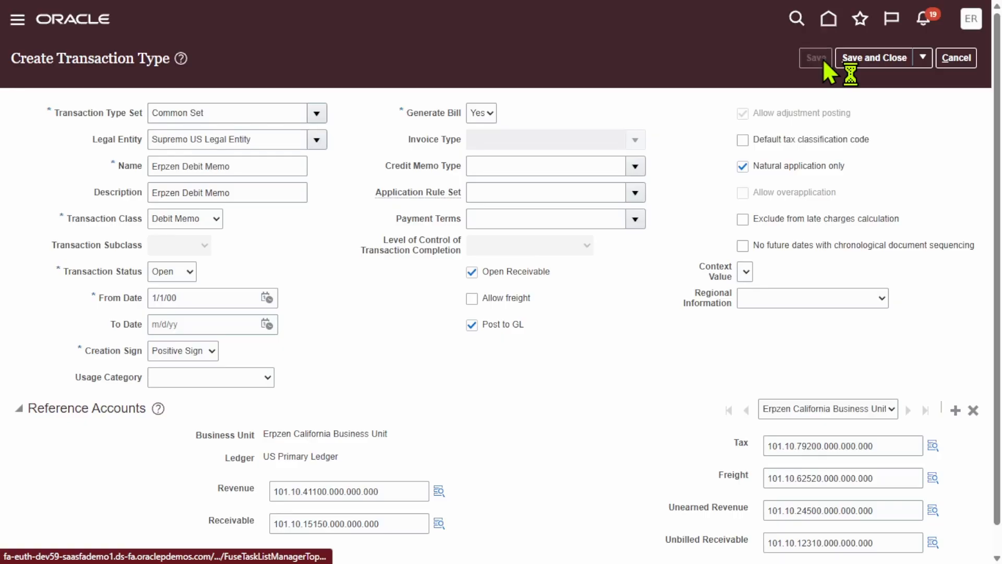
pyautogui.click(861, 57)
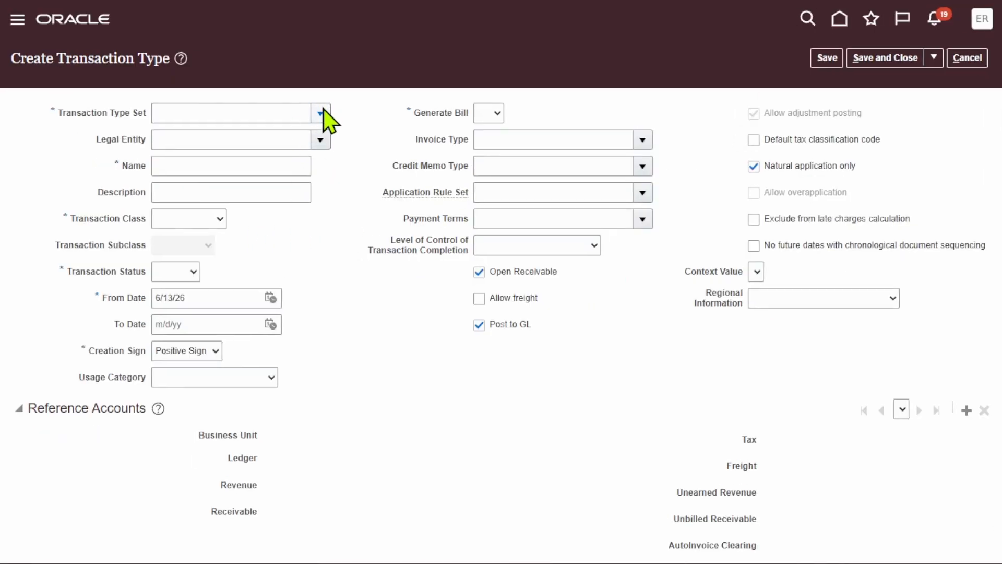
# Set the new transaction type's Transaction Type Set to Common Set and its legal entity to Supremo US Legal Entity.
pyautogui.click(322, 116)
pyautogui.click(325, 139)
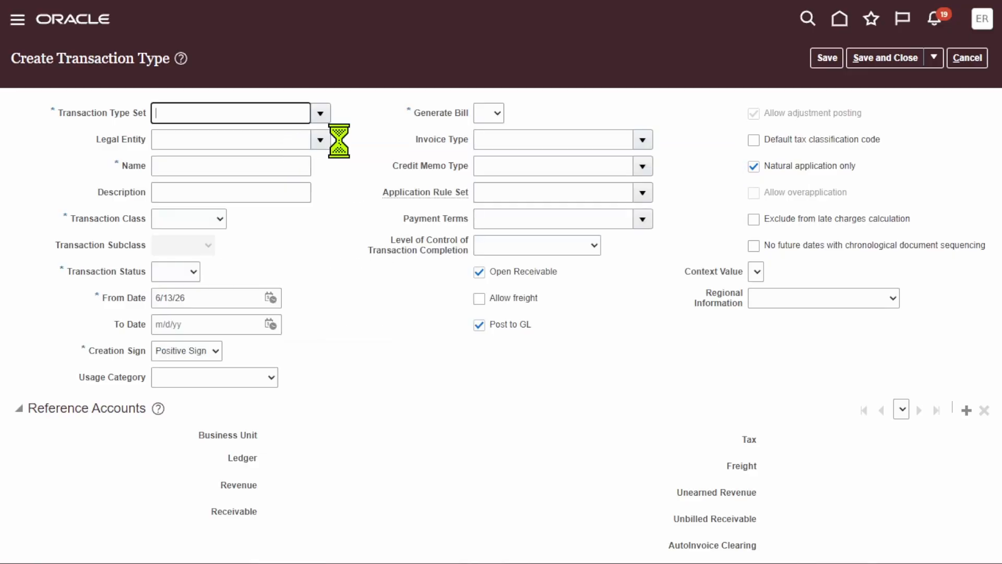
pyautogui.click(322, 142)
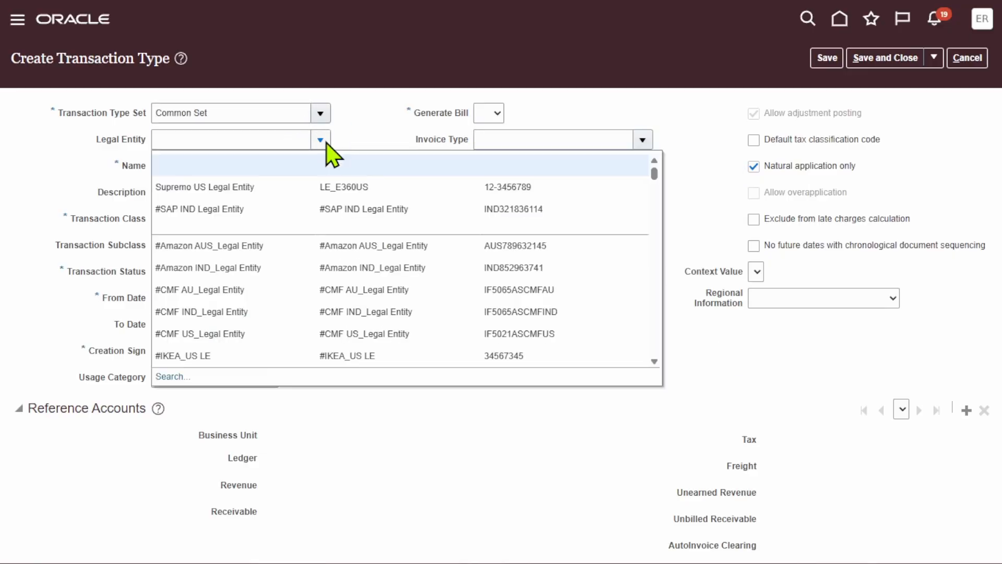
pyautogui.click(255, 192)
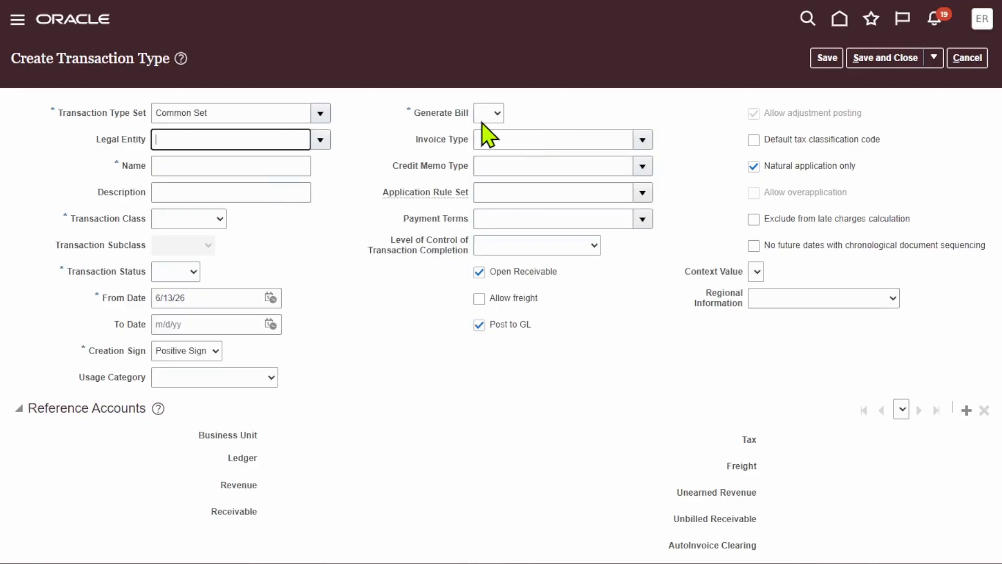
# Set Generate Bill to Yes and name the transaction type Erpzen Credit Memo.
pyautogui.click(261, 166)
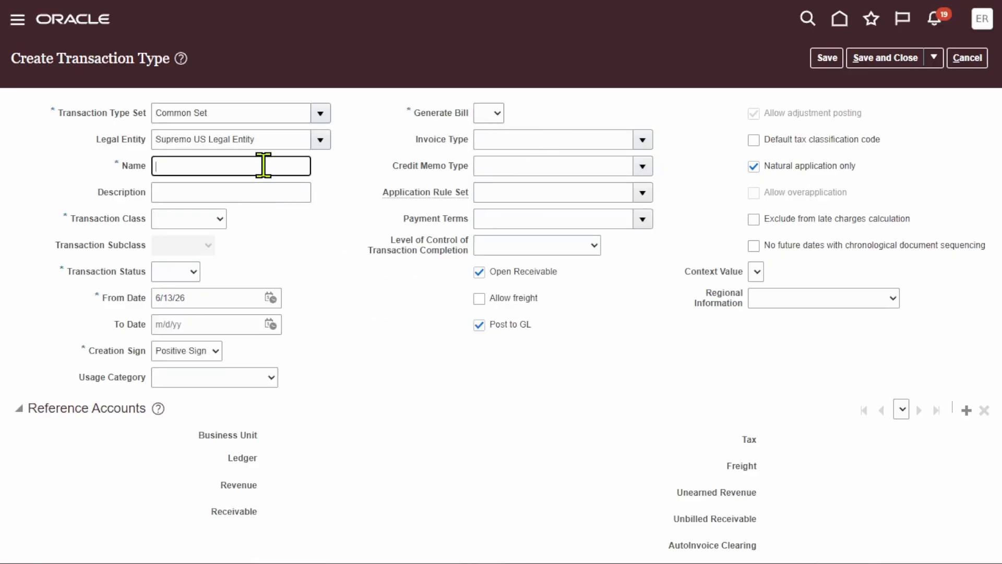
pyautogui.click(488, 114)
pyautogui.click(484, 182)
pyautogui.click(494, 116)
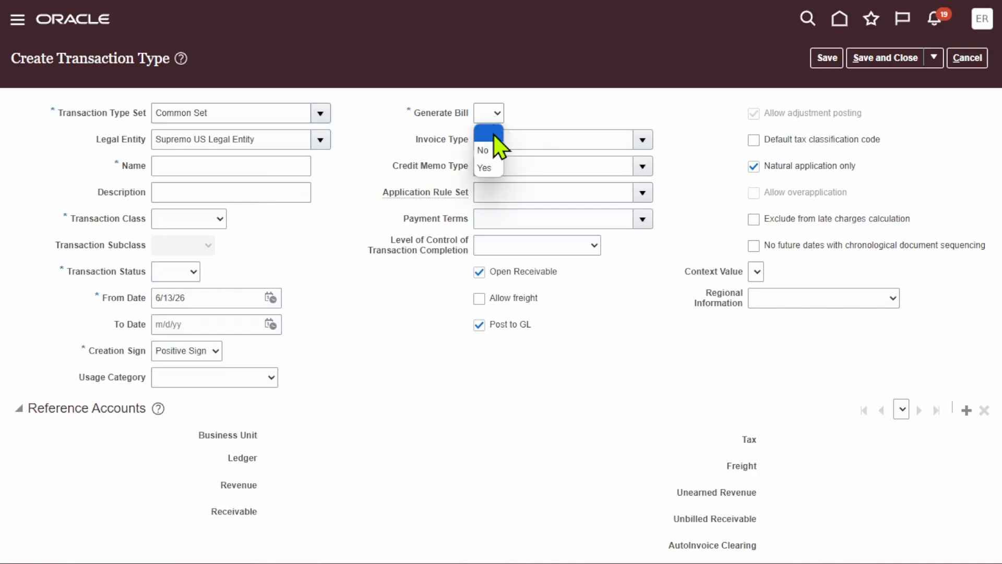
pyautogui.click(491, 167)
pyautogui.click(204, 166)
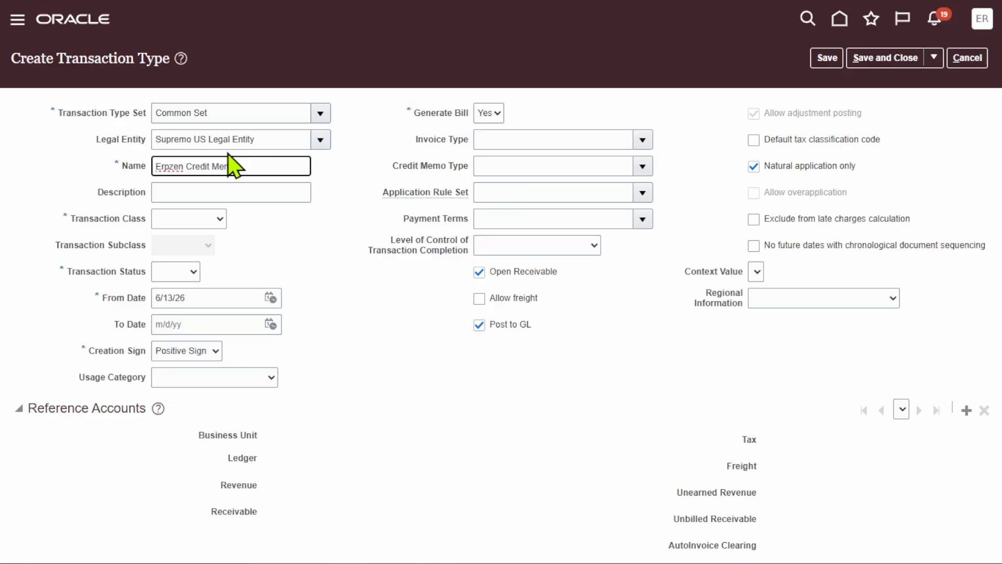
pyautogui.click(295, 235)
# Set the transaction class to Credit Memo and the transaction status to Open.
pyautogui.click(210, 217)
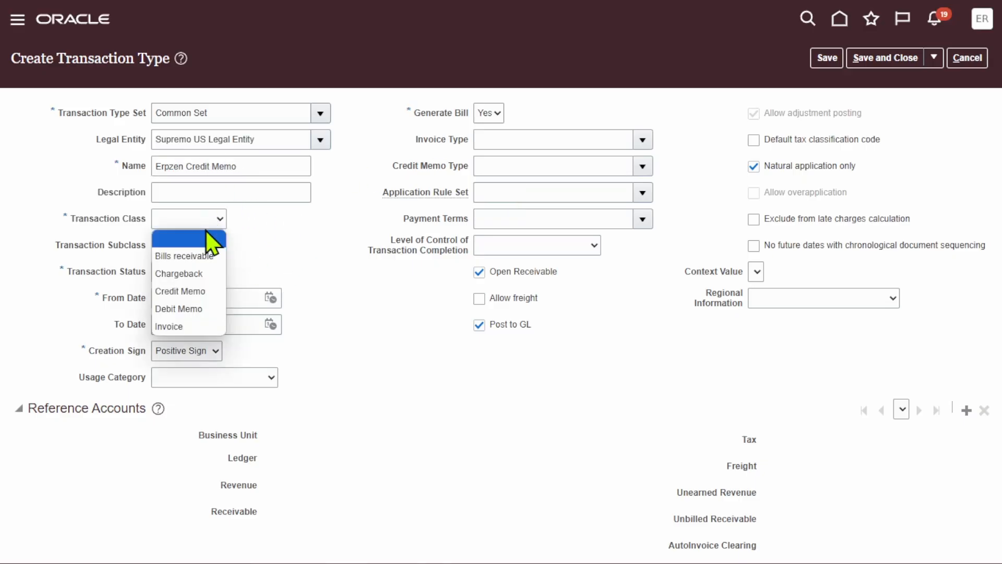
pyautogui.click(196, 293)
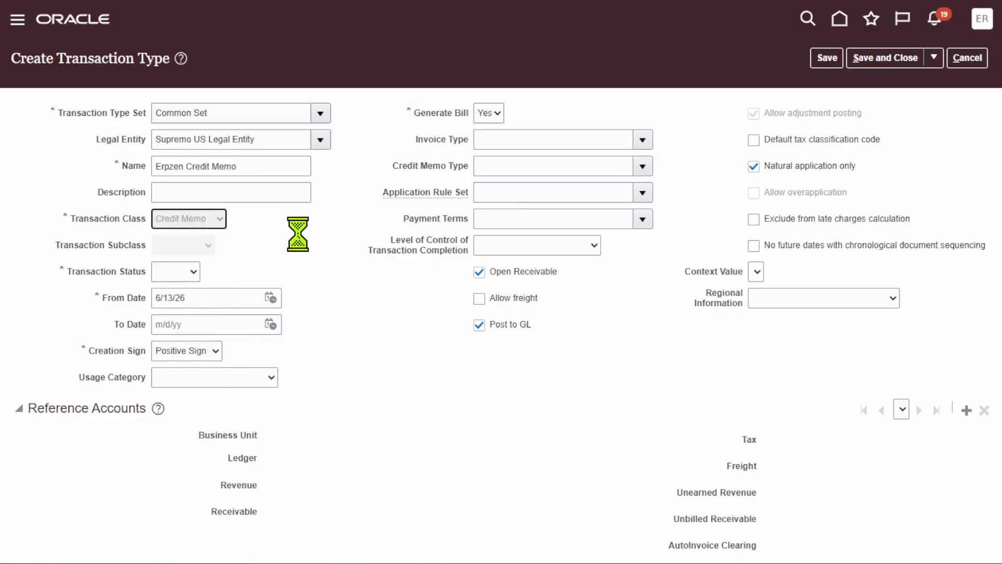
pyautogui.click(186, 269)
pyautogui.click(186, 322)
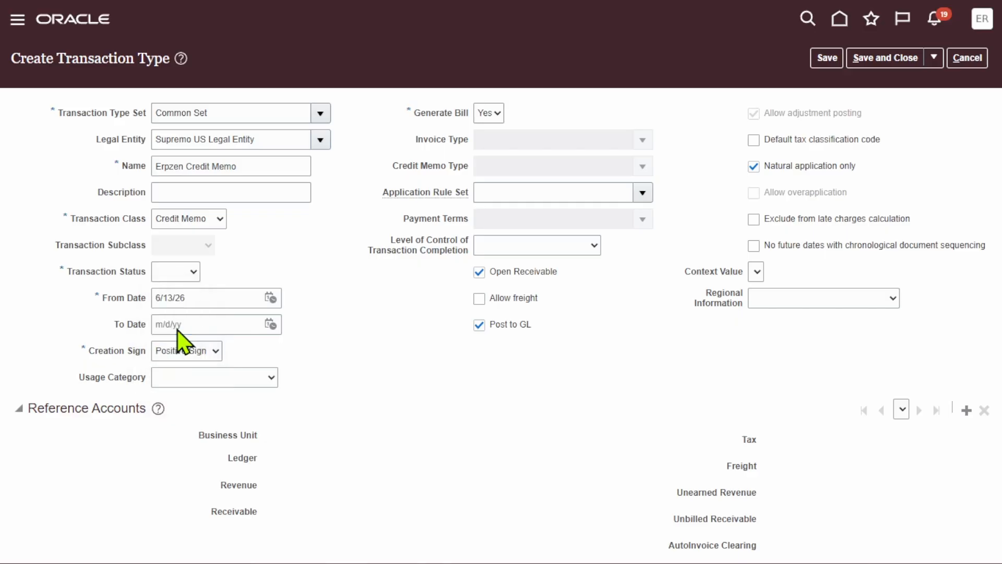
# Set the credit memo type's From Date to 1/1/00 and its creation sign to Negative Sign.
pyautogui.doubleClick(203, 298)
pyautogui.click(202, 298)
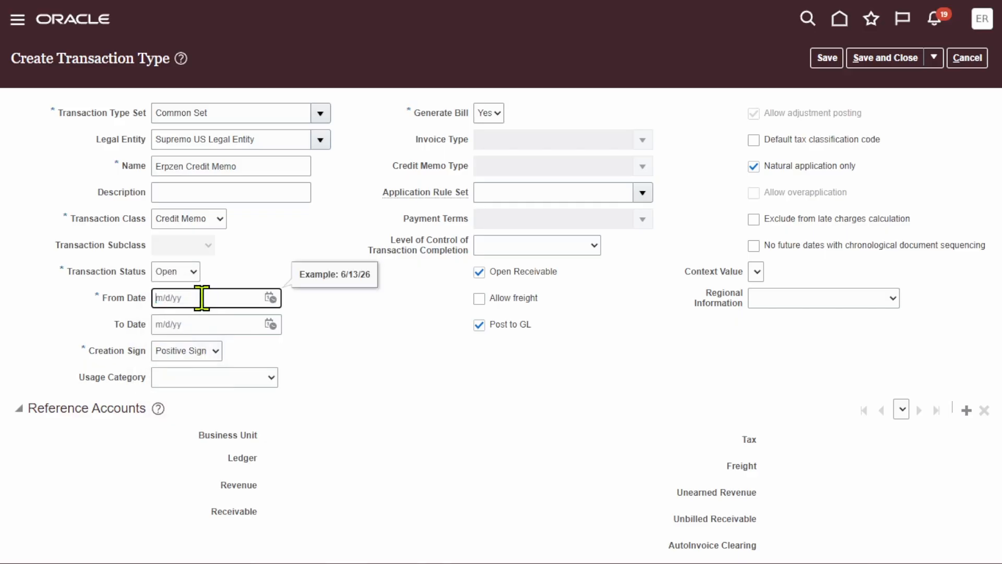
pyautogui.write('1/1/00')
pyautogui.click(384, 413)
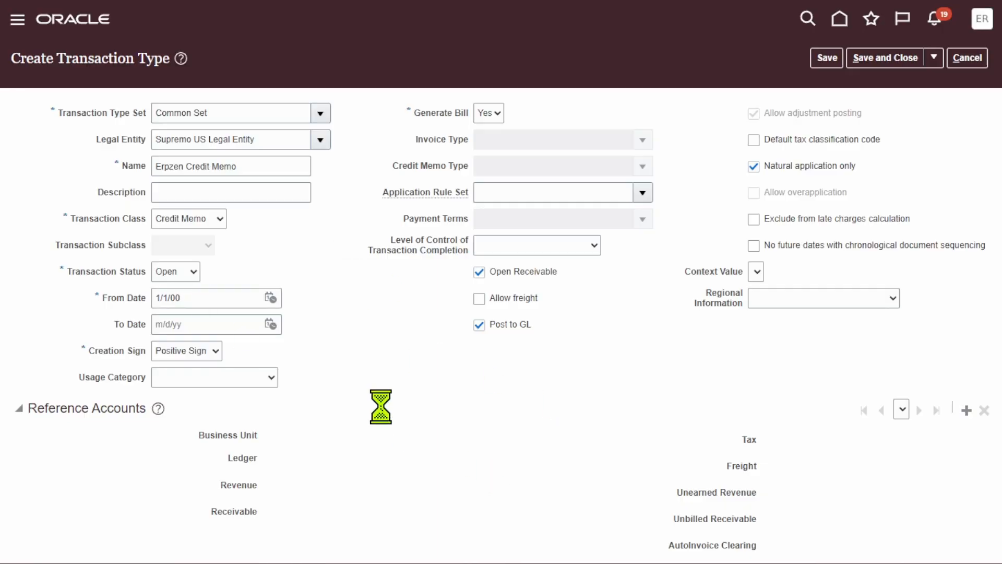
pyautogui.click(208, 351)
pyautogui.click(195, 401)
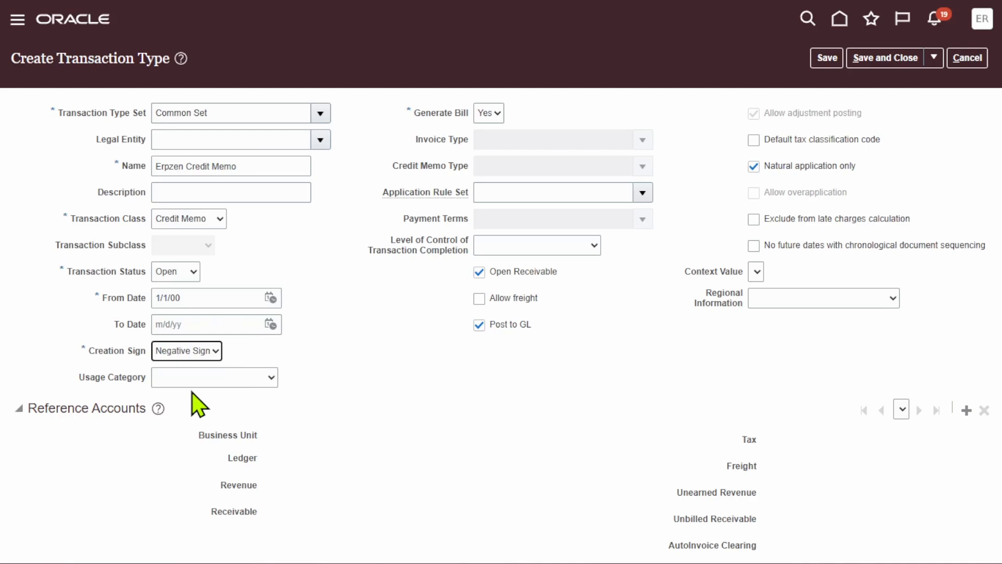
pyautogui.tripleClick(264, 165)
pyautogui.click(335, 323)
# Add a reference accounts record for Erpzen California Business Unit.
pyautogui.click(967, 410)
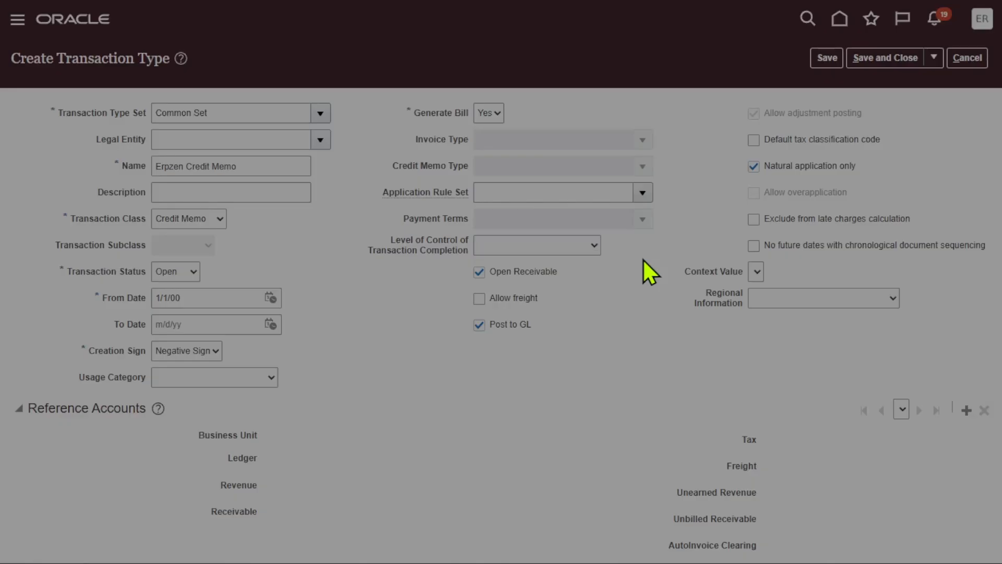
pyautogui.click(487, 229)
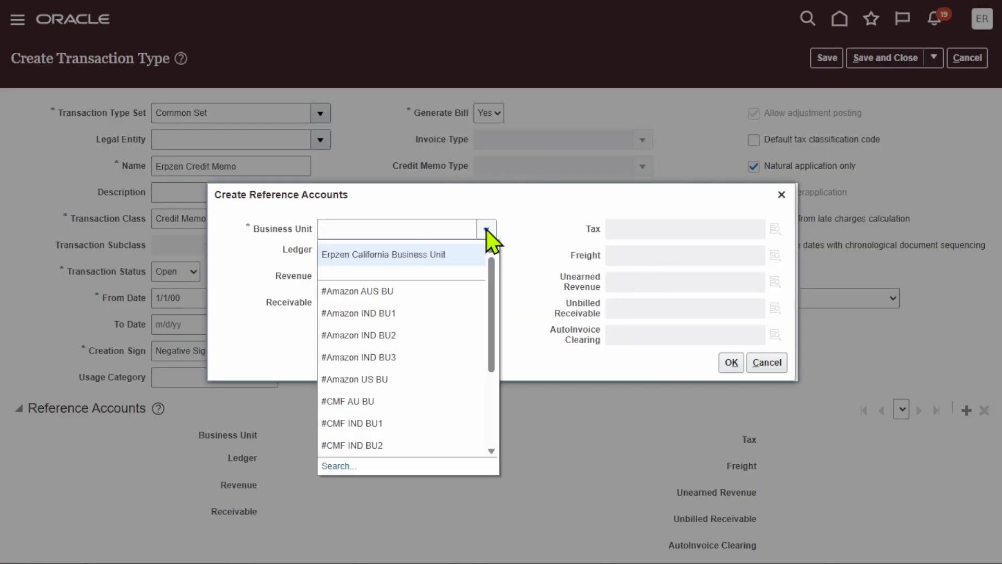
pyautogui.click(438, 256)
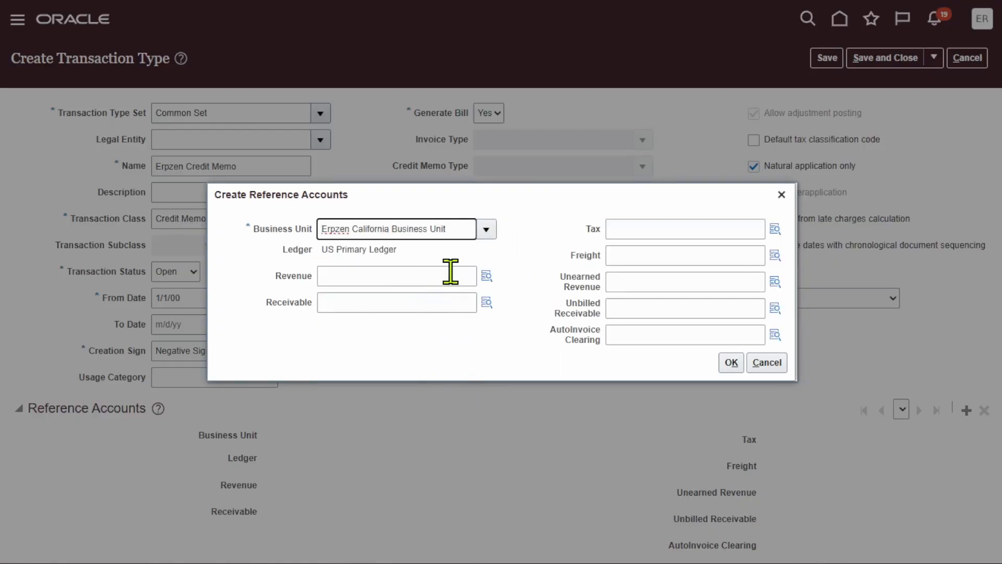
# Copy 101.10.41100.000.000.000 from the Notepad account list into the Revenue reference account.
pyautogui.press('super')
pyautogui.click(675, 546)
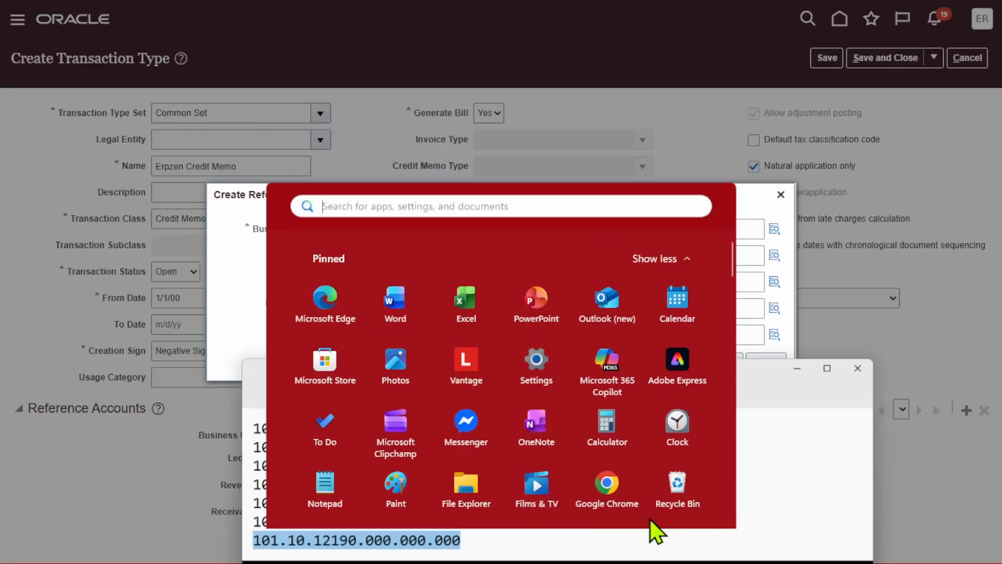
pyautogui.moveTo(465, 417); pyautogui.dragTo(206, 414)
pyautogui.hotkey('ctrl', 'c')
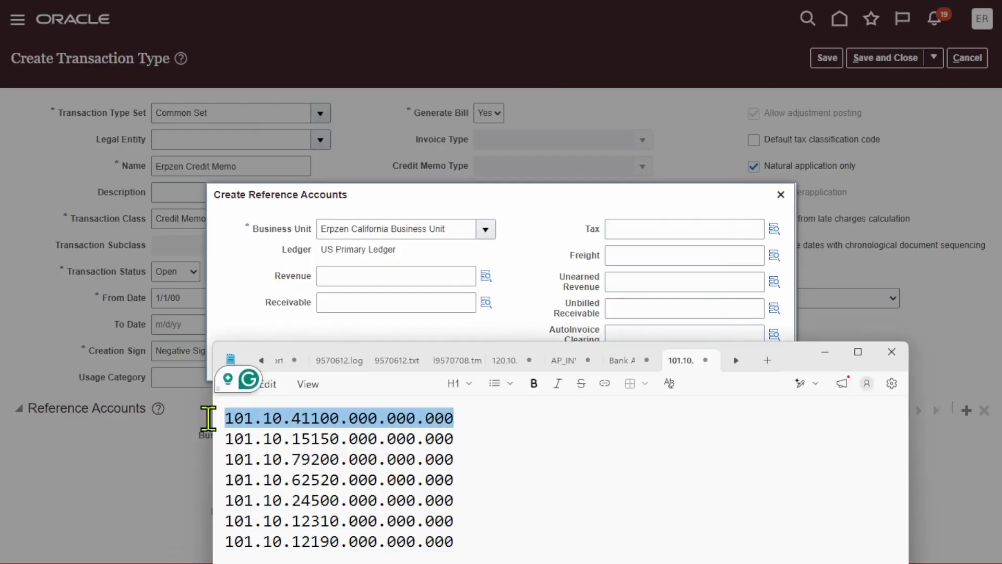
pyautogui.click(815, 352)
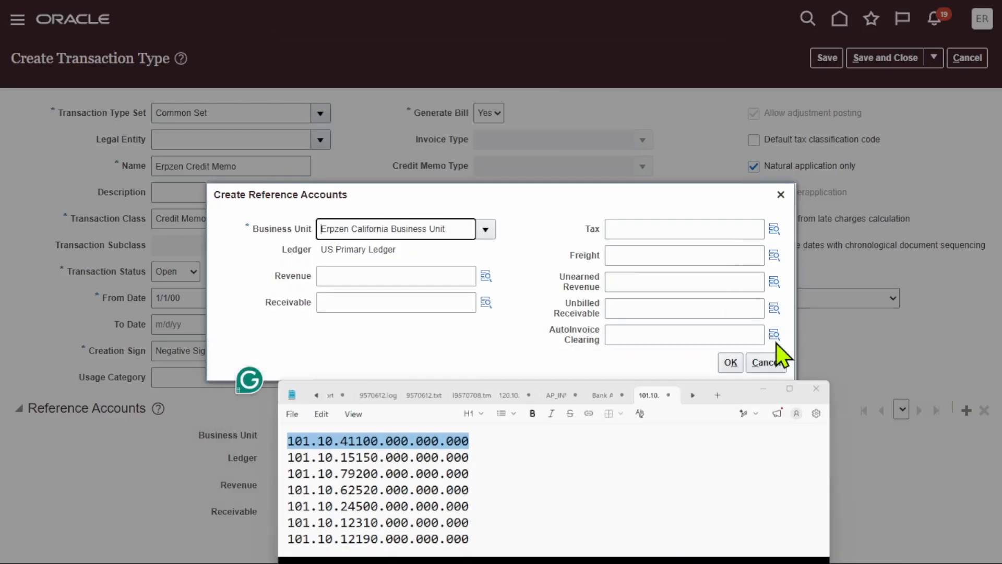
pyautogui.click(410, 277)
pyautogui.hotkey('ctrl', 'v')
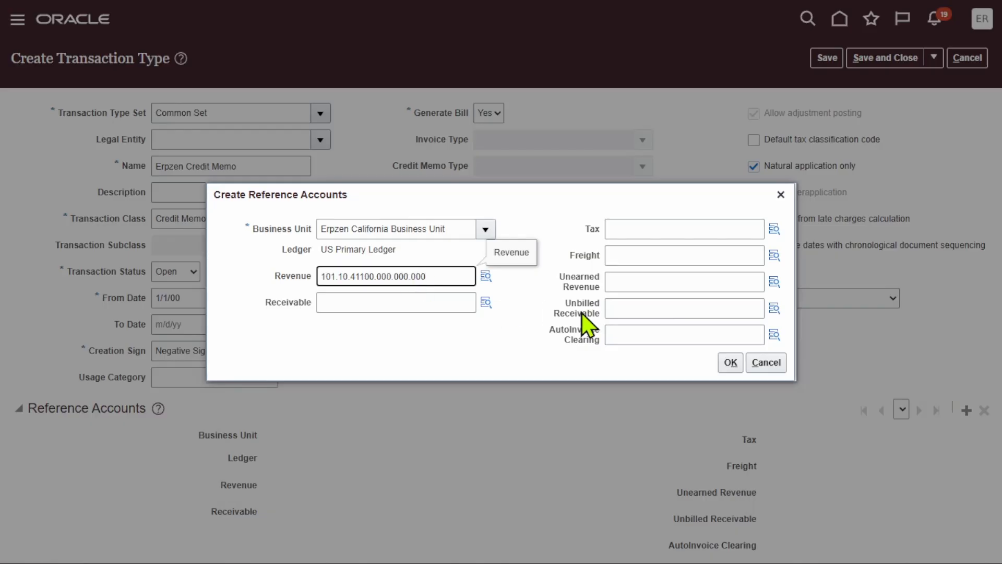
# Copy 101.10.15150.000.000.000 from the Notepad account list into the Receivable reference account.
pyautogui.press('super')
pyautogui.click(682, 544)
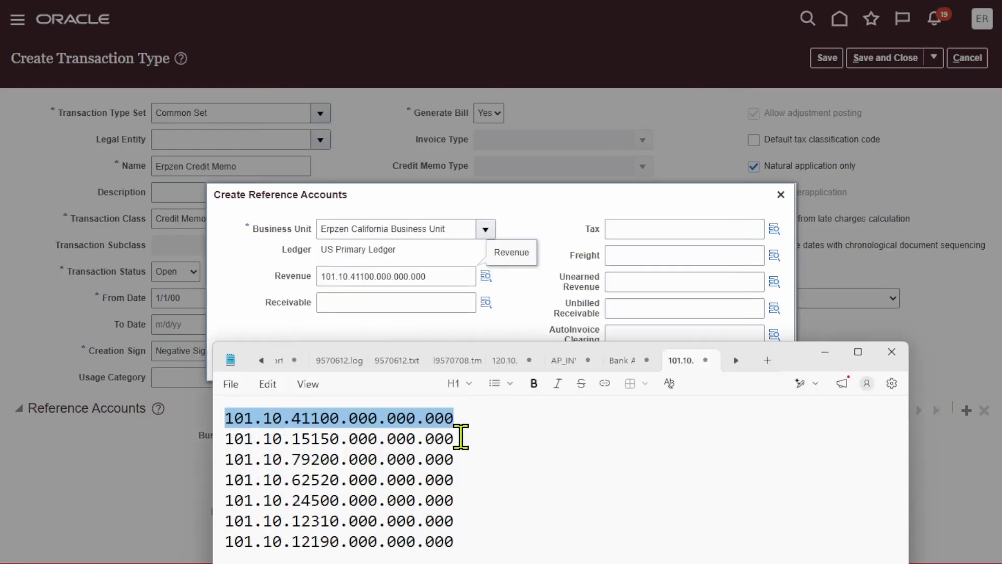
pyautogui.moveTo(461, 439); pyautogui.dragTo(229, 437)
pyautogui.hotkey('ctrl', 'c')
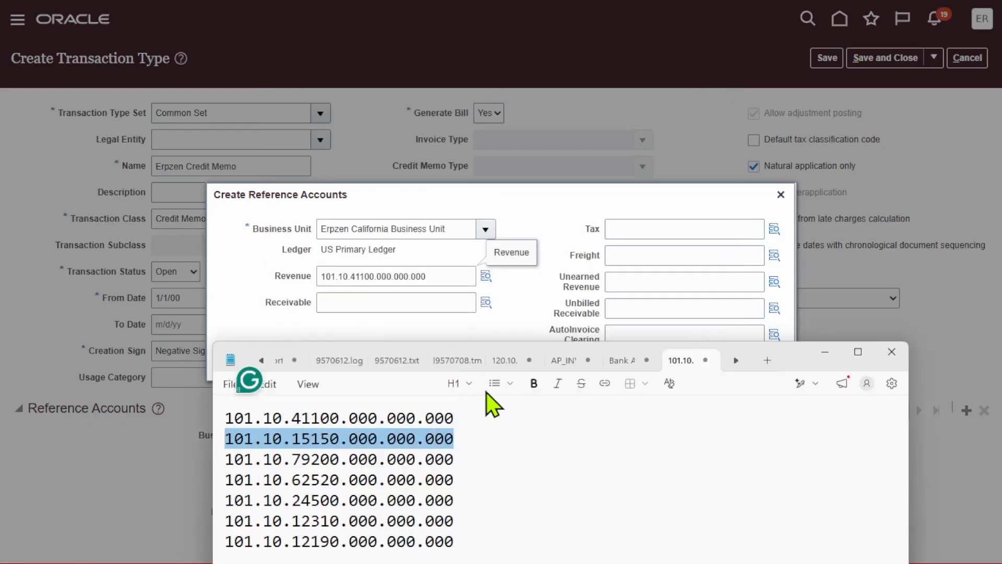
pyautogui.click(423, 304)
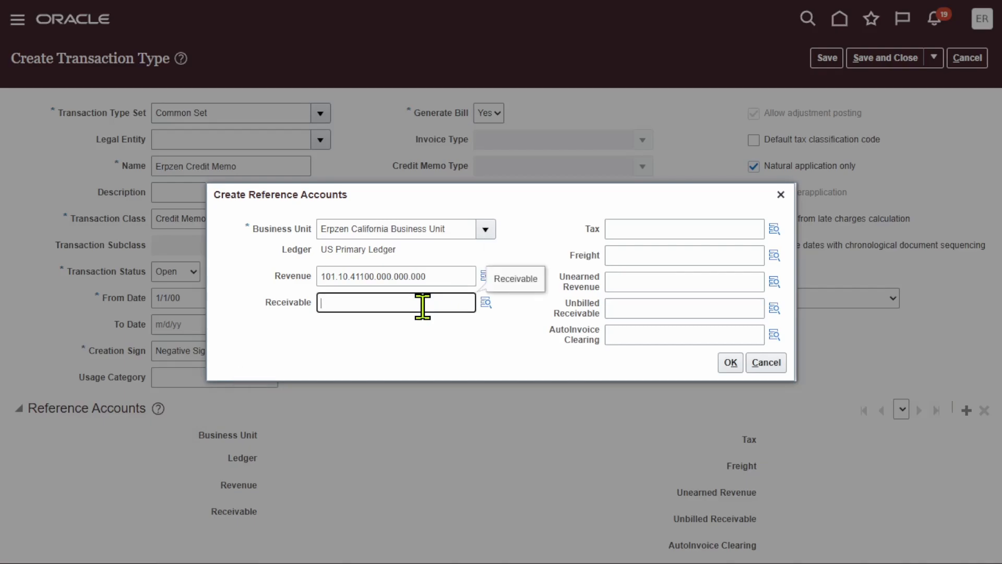
pyautogui.hotkey('ctrl', 'v')
# Copy 101.10.79200.000.000.000 from the Notepad account list into the Tax reference account.
pyautogui.press('super')
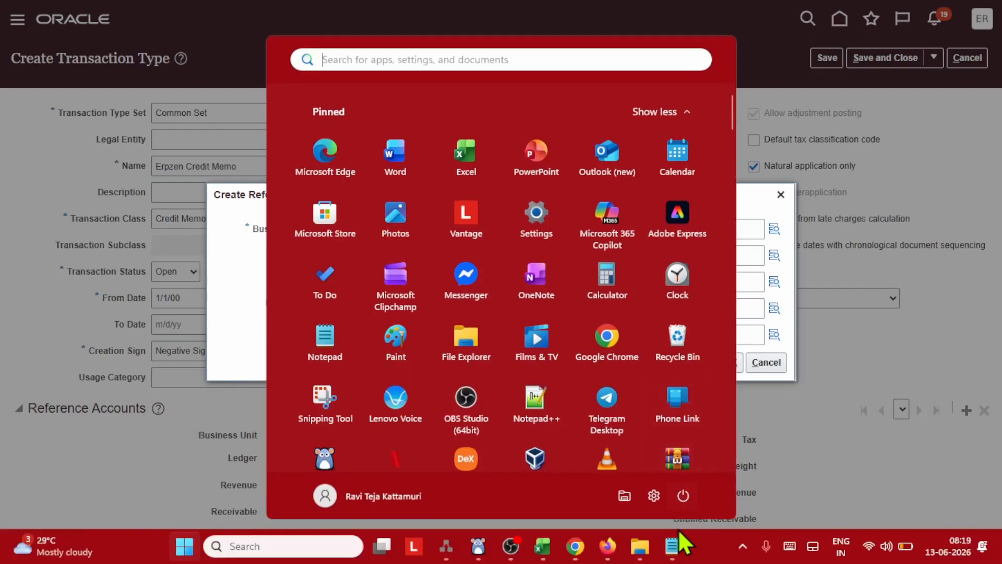
pyautogui.click(676, 546)
pyautogui.click(459, 453)
pyautogui.moveTo(459, 453); pyautogui.dragTo(224, 457)
pyautogui.hotkey('ctrl', 'c')
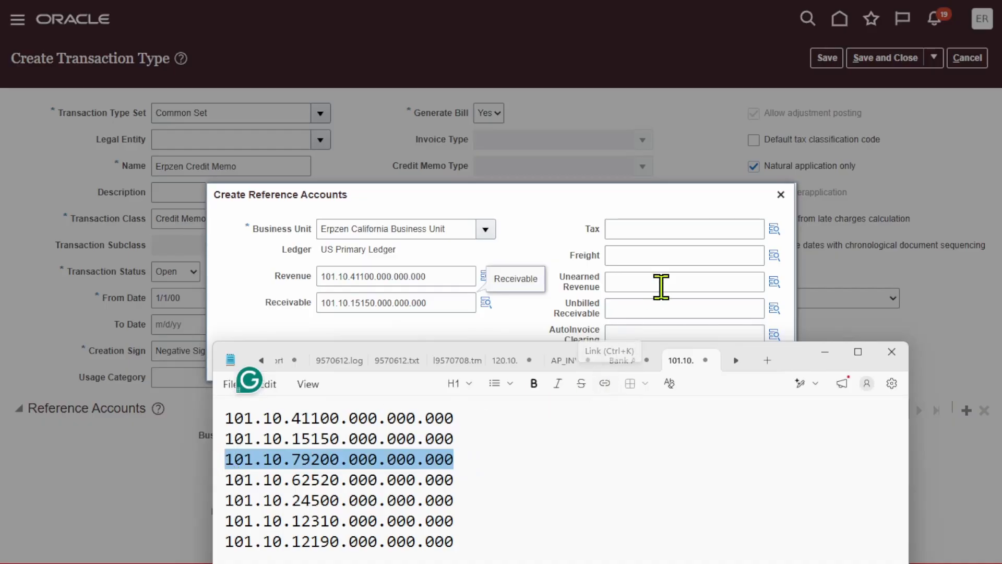
pyautogui.click(648, 233)
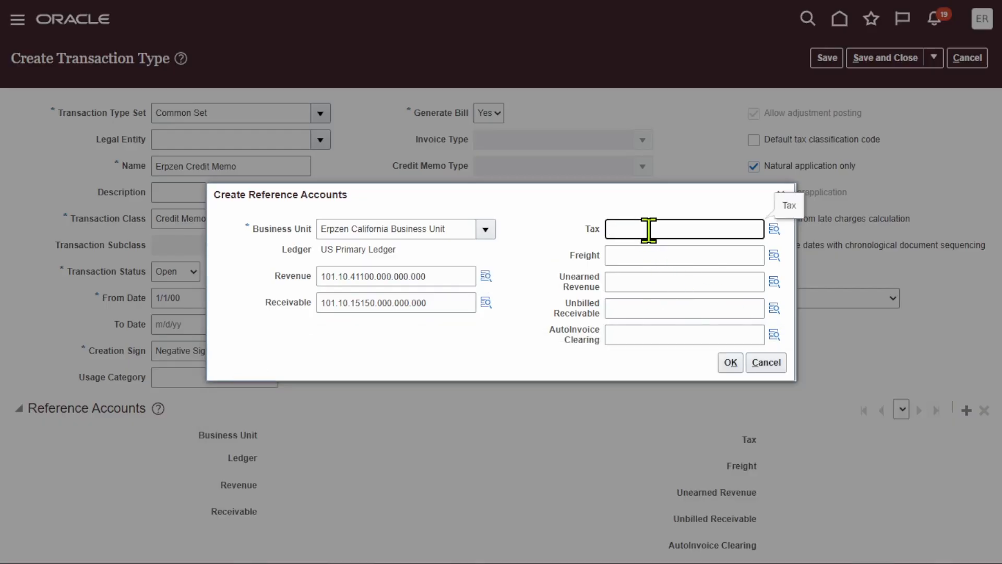
pyautogui.hotkey('ctrl', 'v')
# Copy 101.10.62520.000.000.000 from the Notepad account list into the Freight reference account.
pyautogui.press('super')
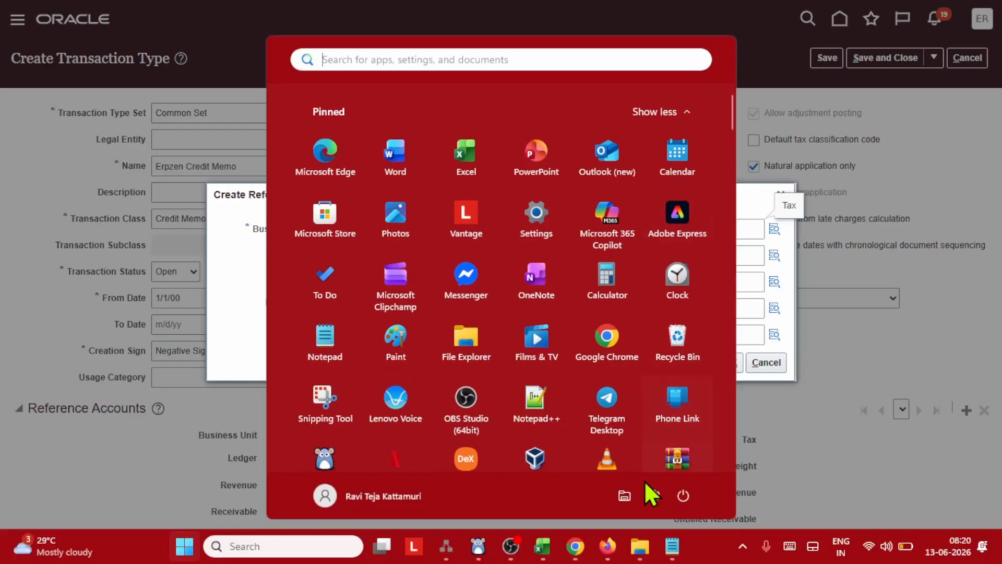
pyautogui.click(671, 555)
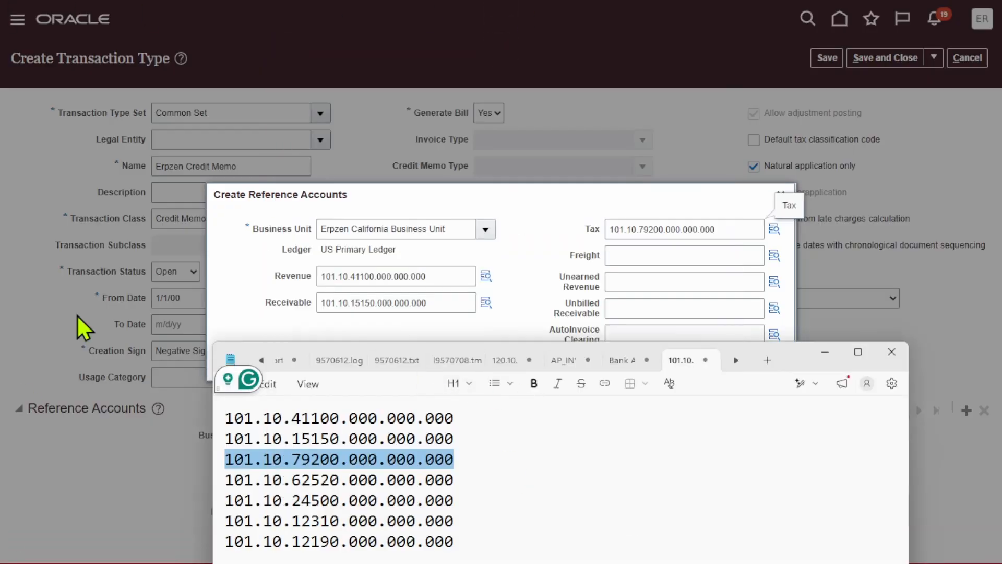
pyautogui.moveTo(469, 482); pyautogui.dragTo(225, 480)
pyautogui.hotkey('ctrl', 'c')
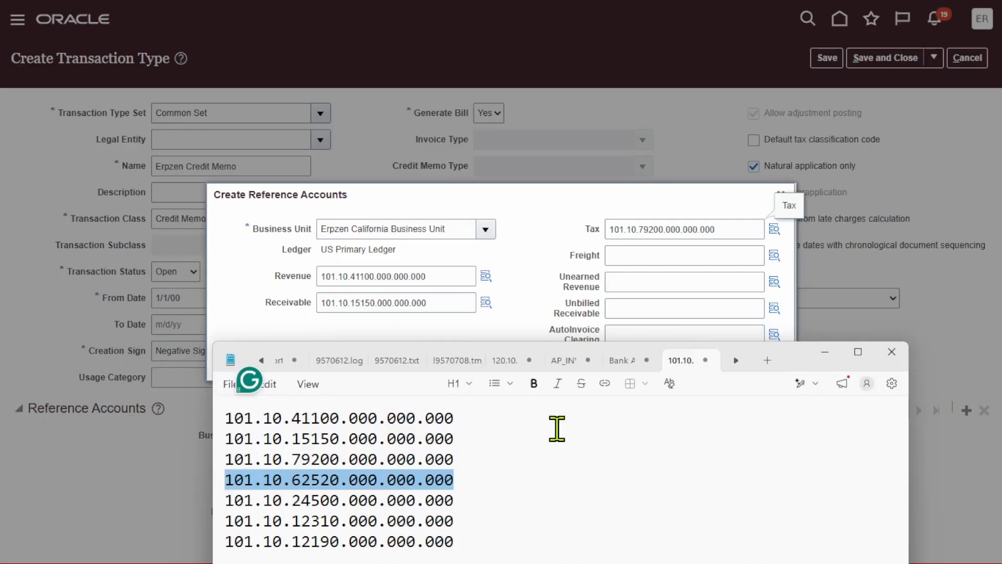
pyautogui.click(623, 249)
pyautogui.hotkey('ctrl', 'v')
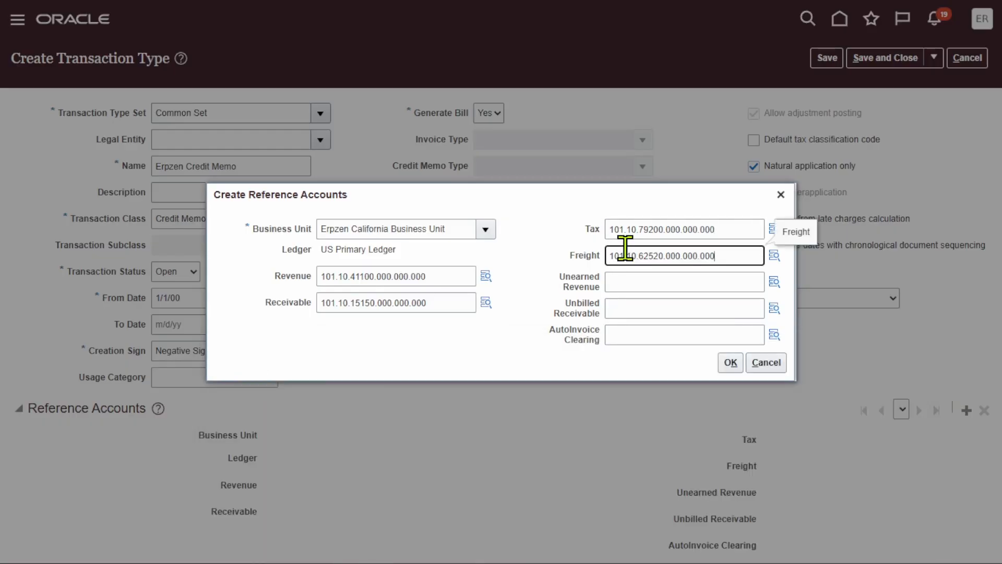
# Copy 101.10.24500.000.000.000 from the Notepad account list into the Unearned Revenue reference account.
pyautogui.press('super')
pyautogui.click(672, 553)
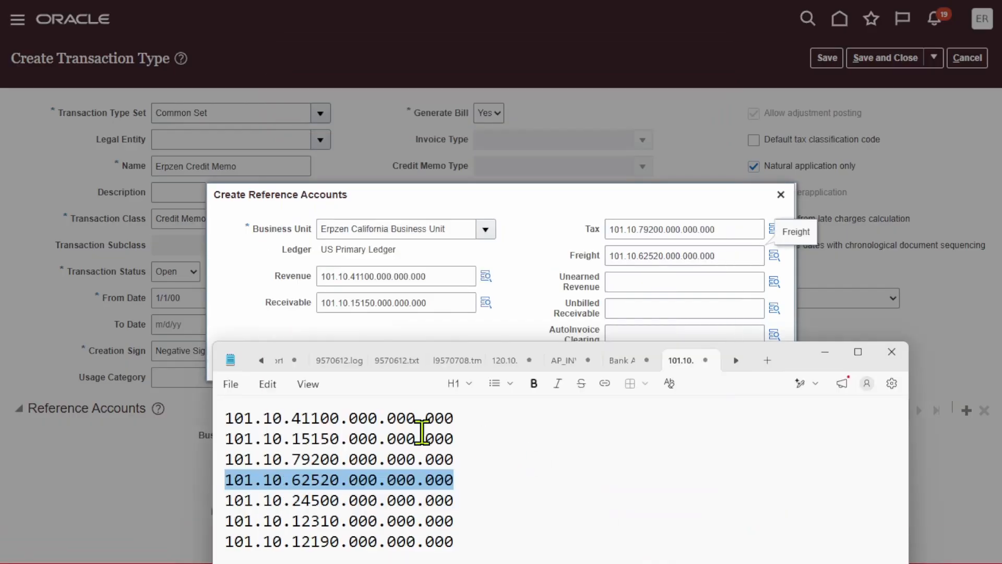
pyautogui.moveTo(461, 504); pyautogui.dragTo(234, 497)
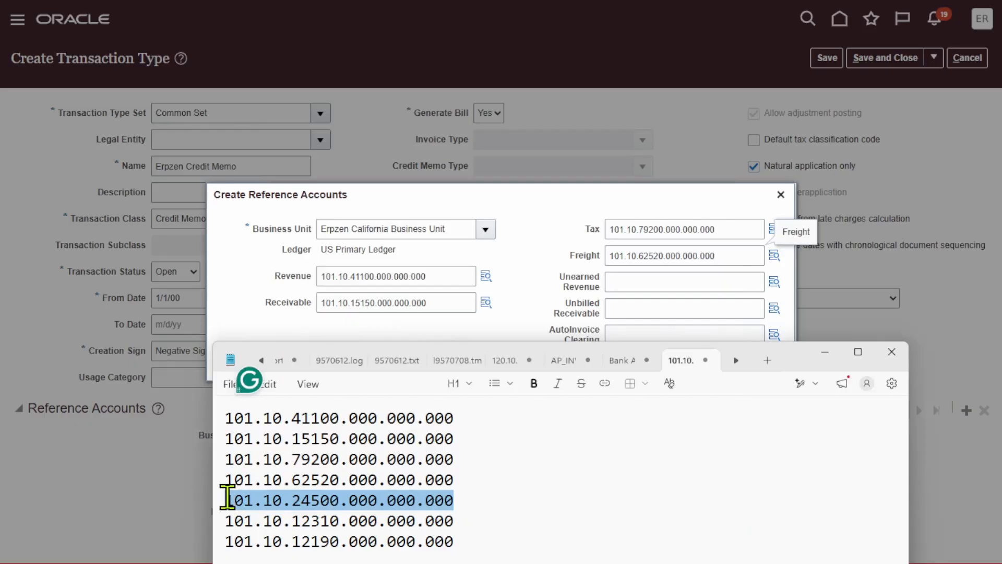
pyautogui.click(651, 284)
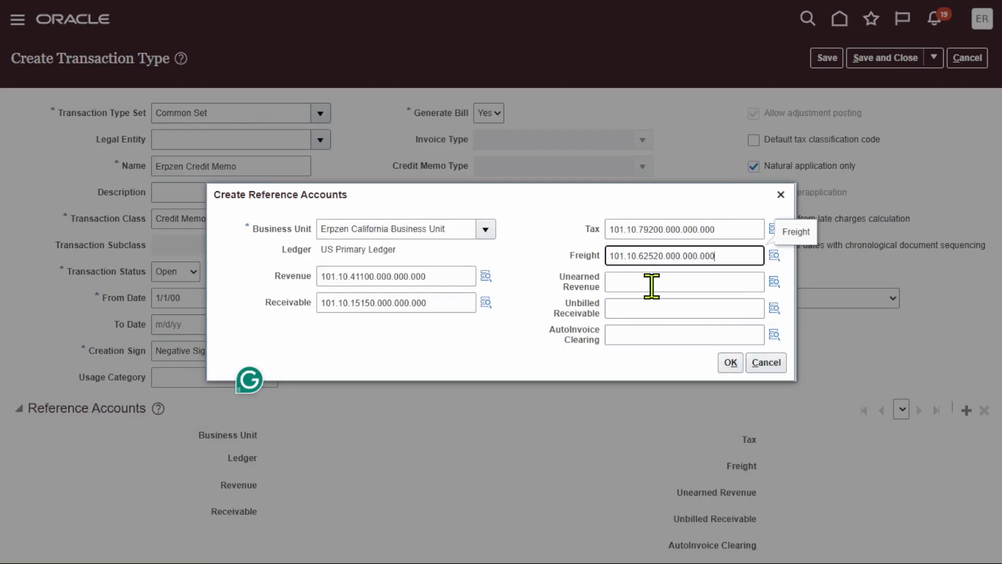
pyautogui.write('101.10.24500.000.000.000')
# Copy 101.10.12310.000.000.000 from the Notepad account list into the Unbilled Receivable reference account.
pyautogui.press('super')
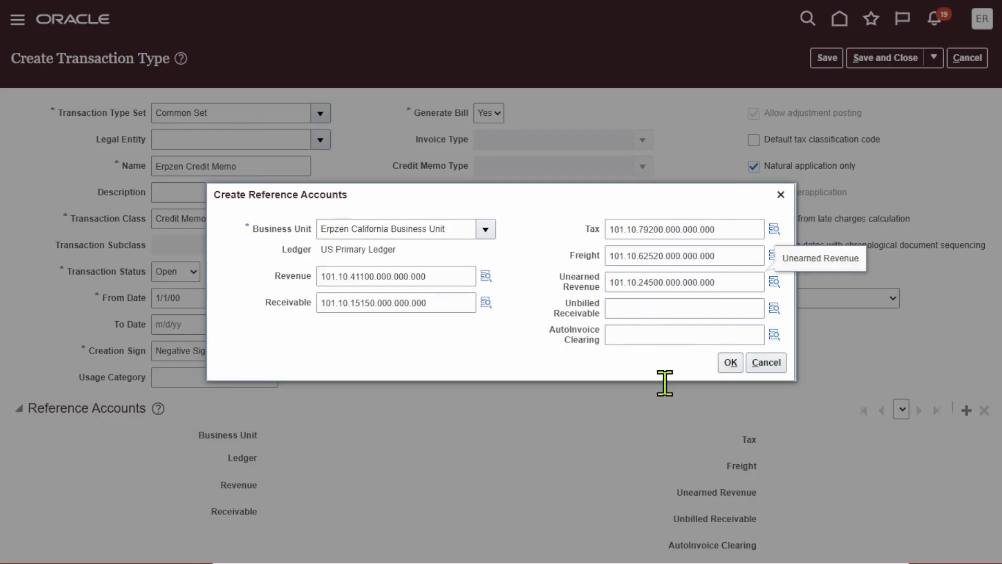
pyautogui.click(681, 553)
pyautogui.moveTo(454, 521); pyautogui.dragTo(232, 521)
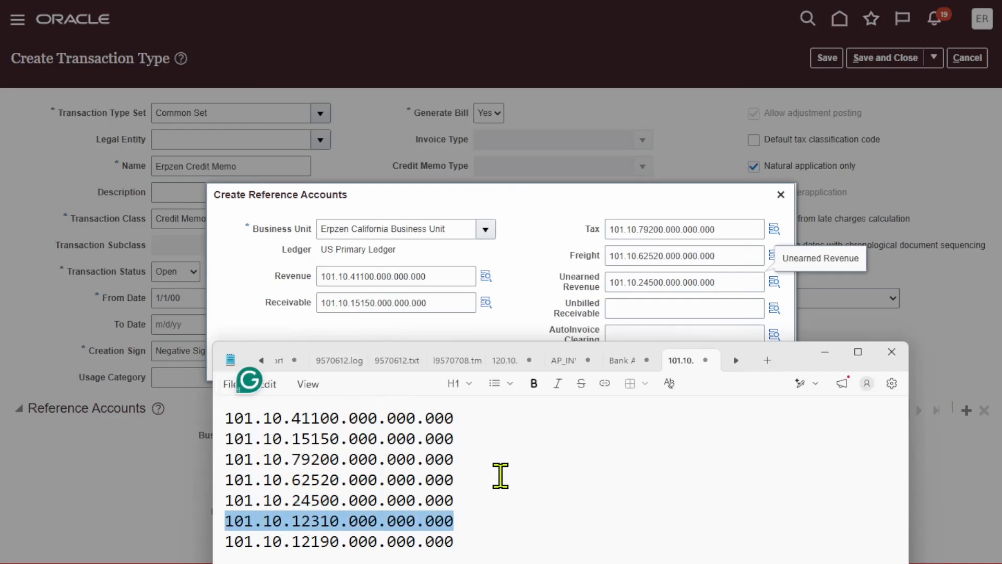
pyautogui.click(636, 308)
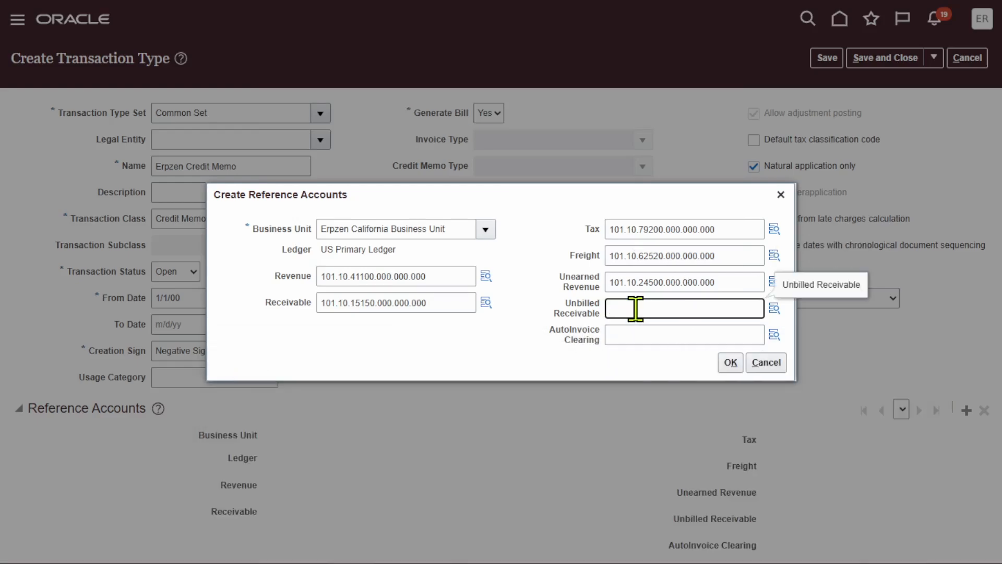
pyautogui.write('101.10.12310.000.000.000')
# Copy 101.10.12190.000.000.000 from the Notepad account list into the AutoInvoice Clearing reference account and accept the reference accounts.
pyautogui.press('super')
pyautogui.click(670, 548)
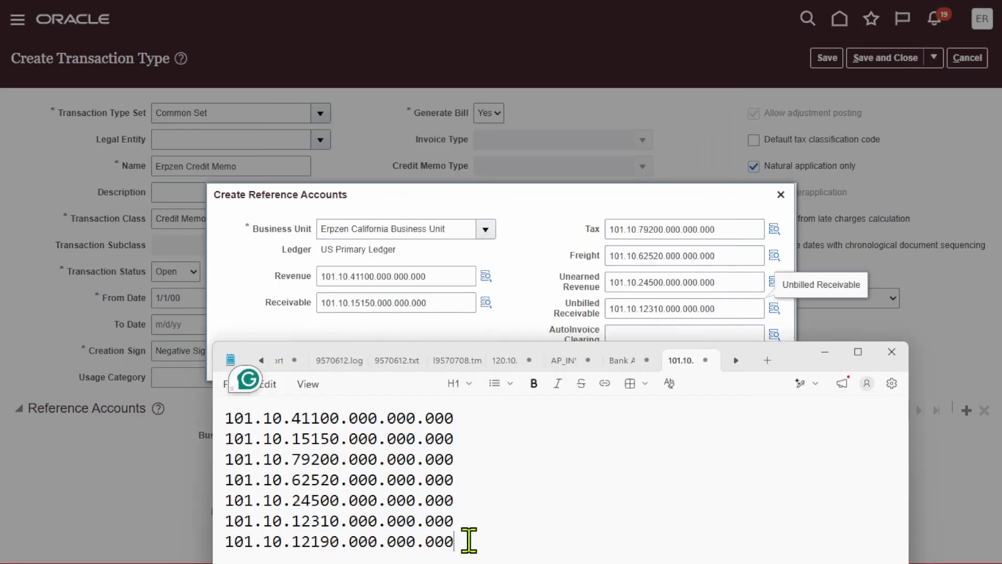
pyautogui.moveTo(469, 540); pyautogui.dragTo(227, 540)
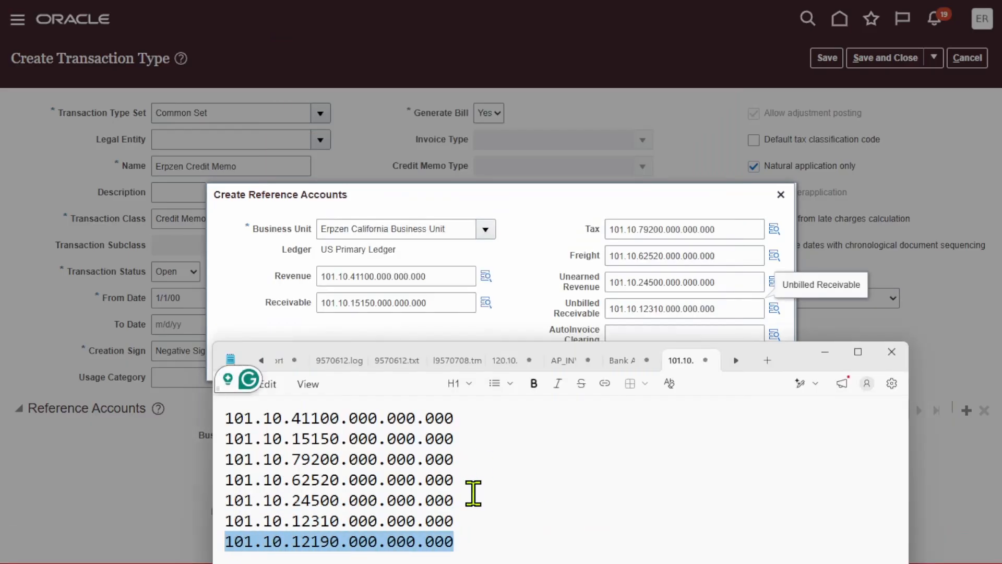
pyautogui.click(653, 327)
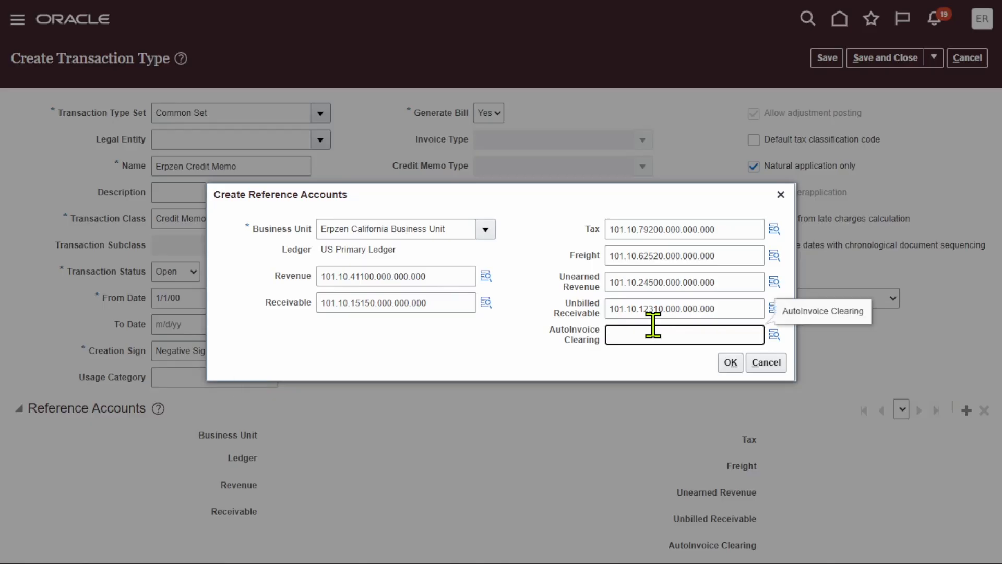
pyautogui.click(734, 361)
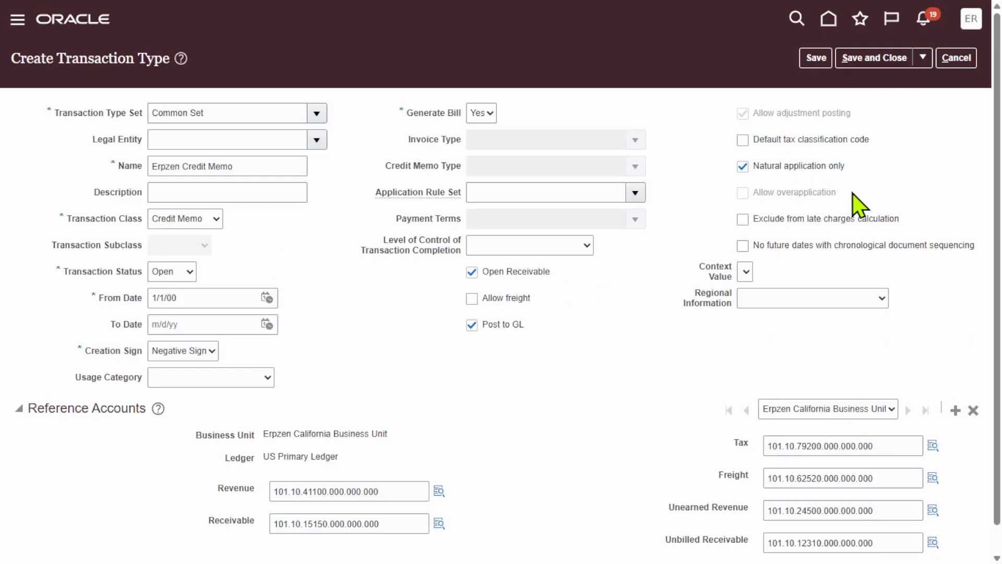
# Save the Erpzen Credit Memo transaction type and close its creation page.
pyautogui.scroll(-1, 856, 201)
pyautogui.scroll(1, 861, 209)
pyautogui.click(862, 58)
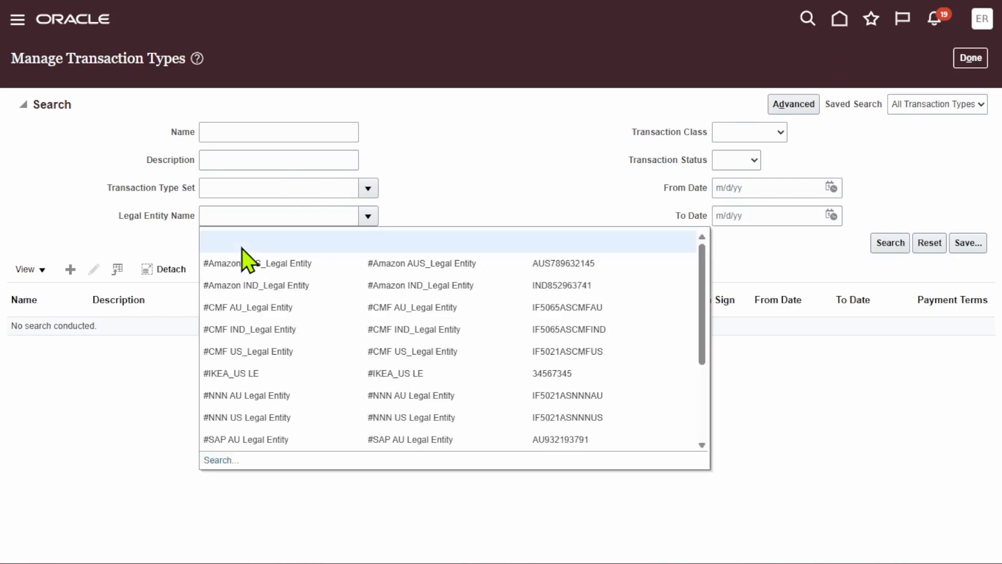
# Look up Supremo US Legal Entity, using the name noted in Notepad, and select it as the legal entity search filter.
pyautogui.click(230, 462)
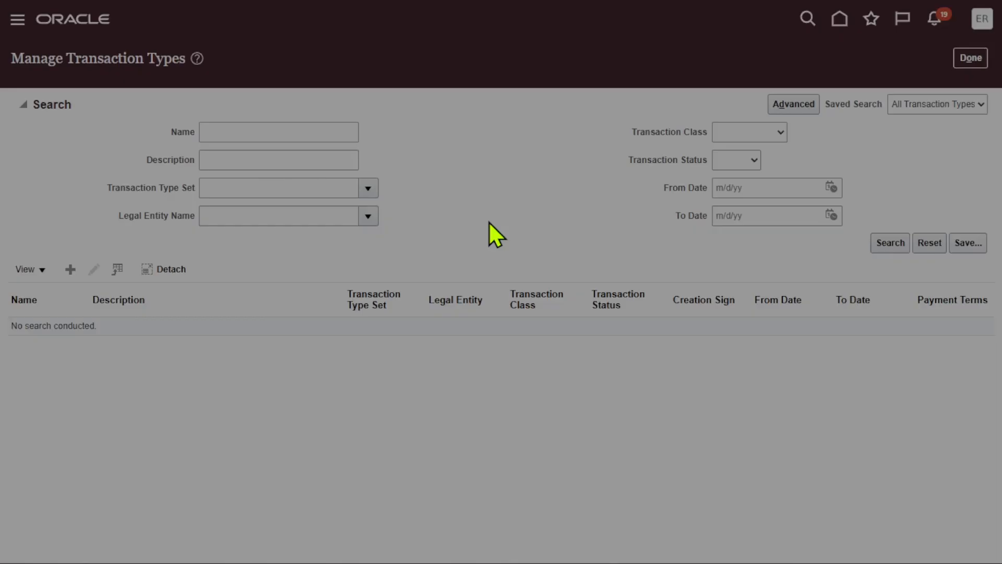
pyautogui.click(412, 254)
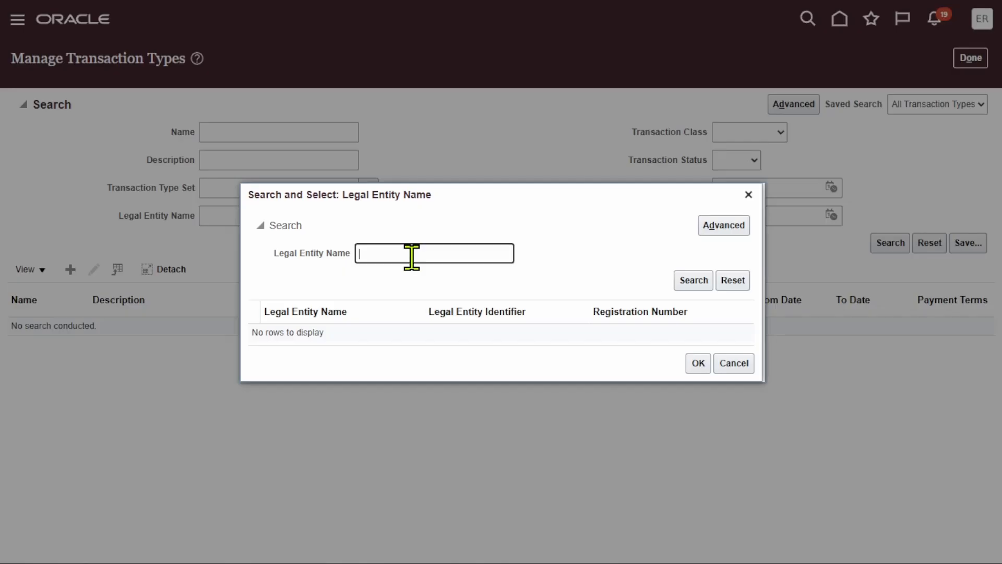
pyautogui.press('super')
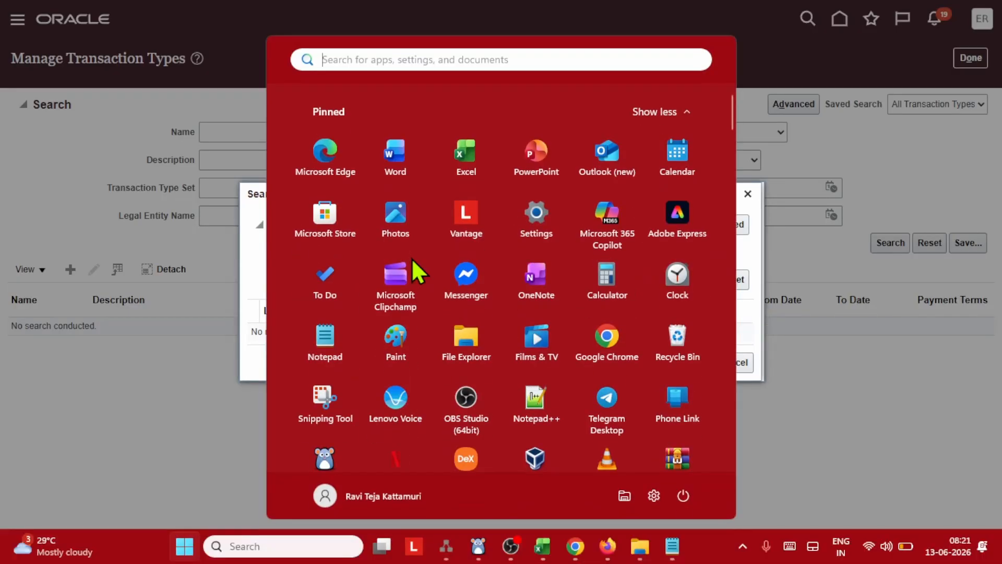
pyautogui.click(665, 557)
pyautogui.click(623, 360)
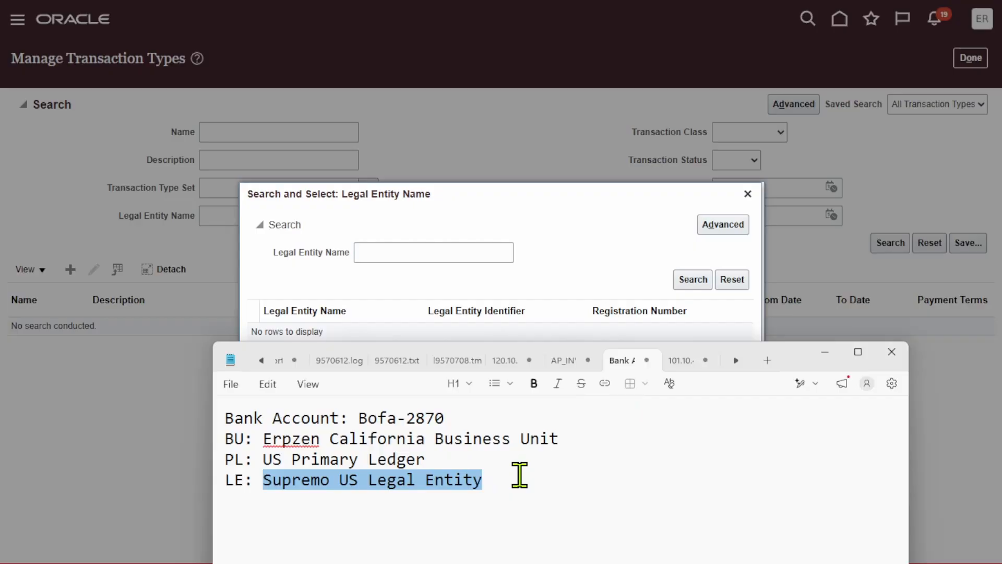
pyautogui.click(473, 246)
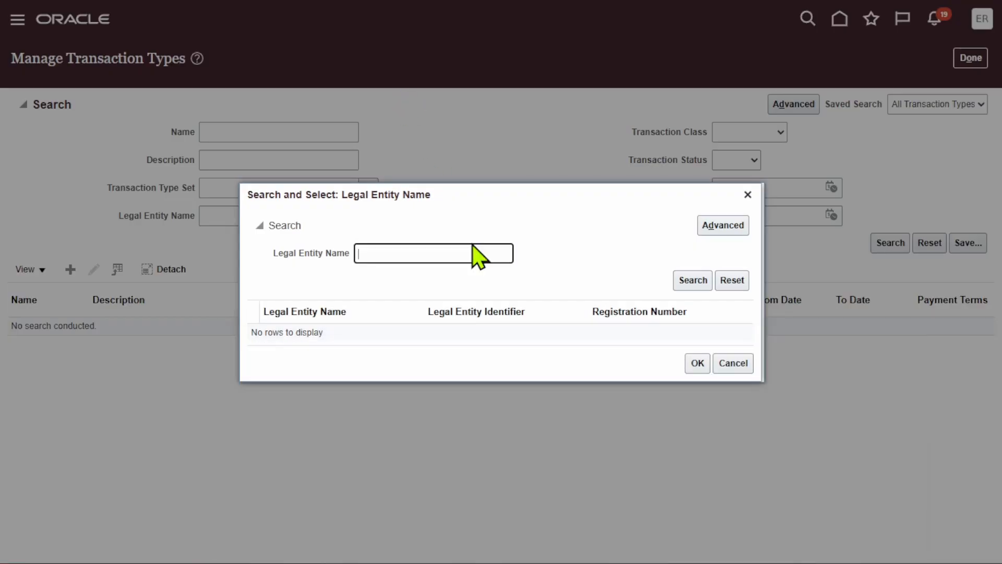
pyautogui.write('Supremo US Legal Entity')
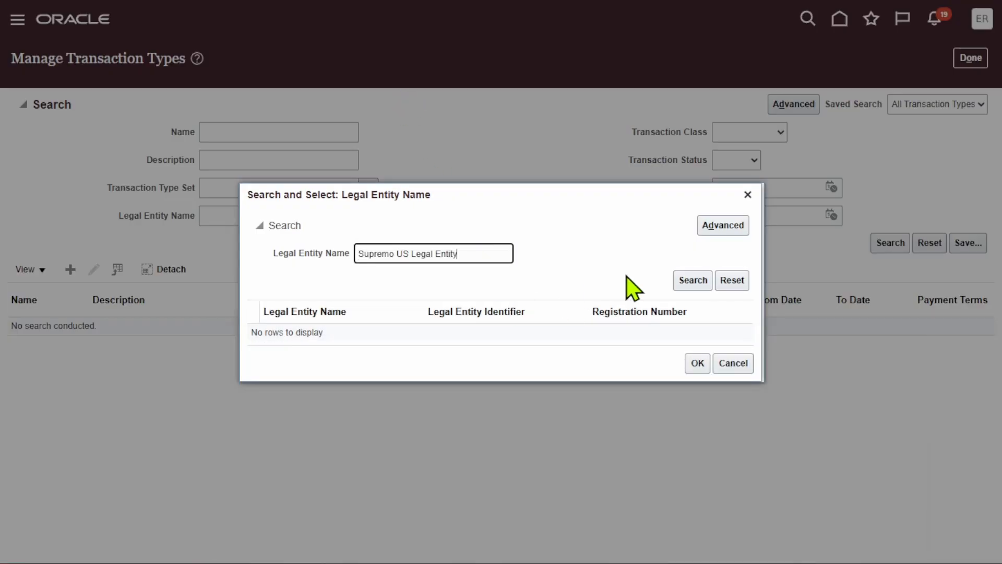
pyautogui.click(699, 282)
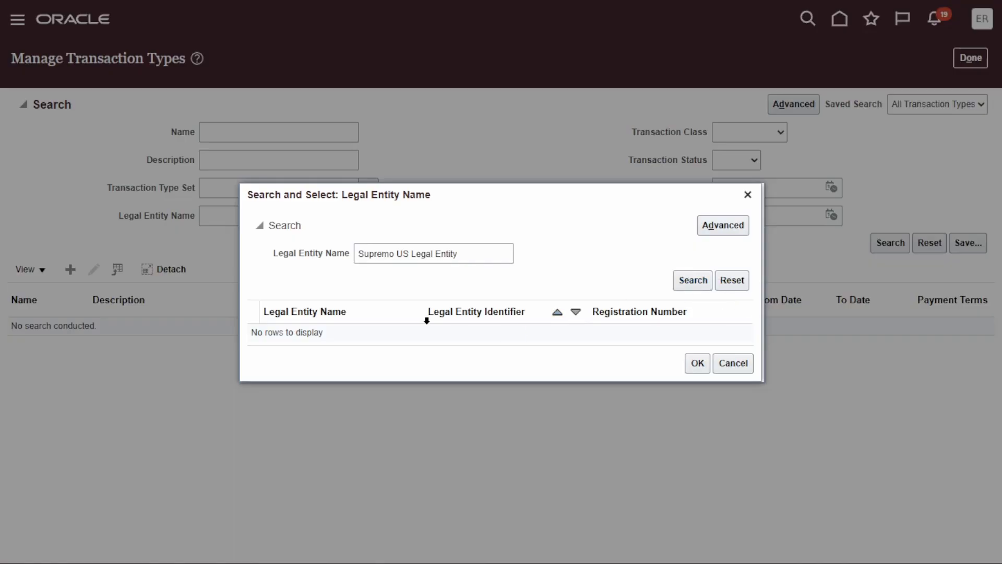
pyautogui.click(462, 334)
pyautogui.click(697, 365)
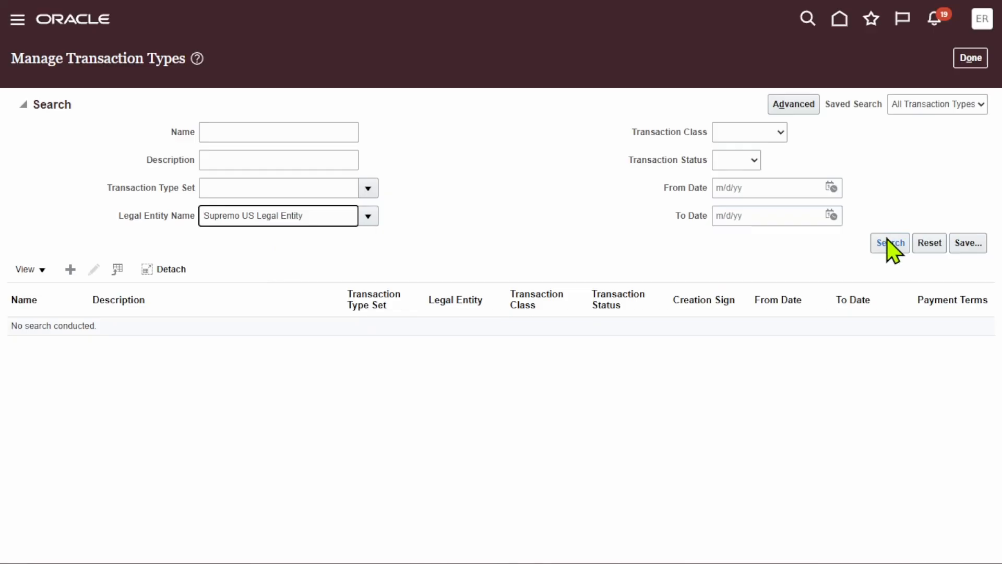
# Search the transaction types of the chosen legal entity and widen the Name column to read the full names.
pyautogui.click(892, 246)
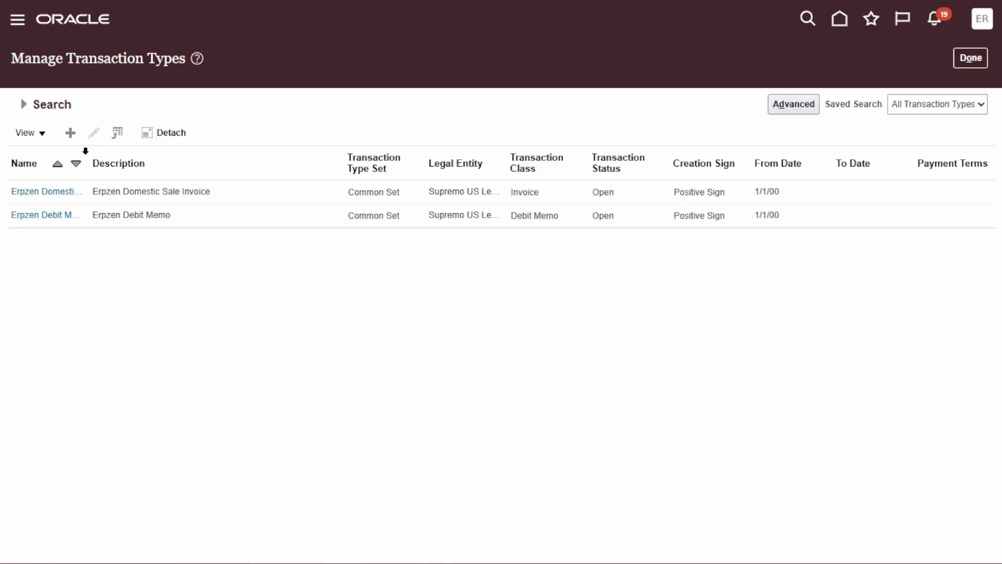
pyautogui.moveTo(86, 151); pyautogui.dragTo(112, 166)
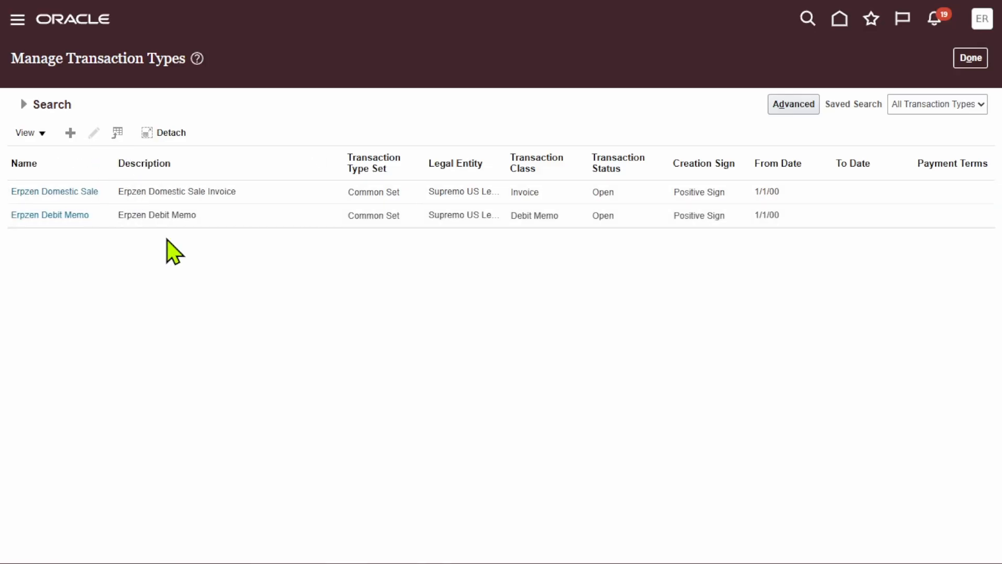
pyautogui.click(161, 214)
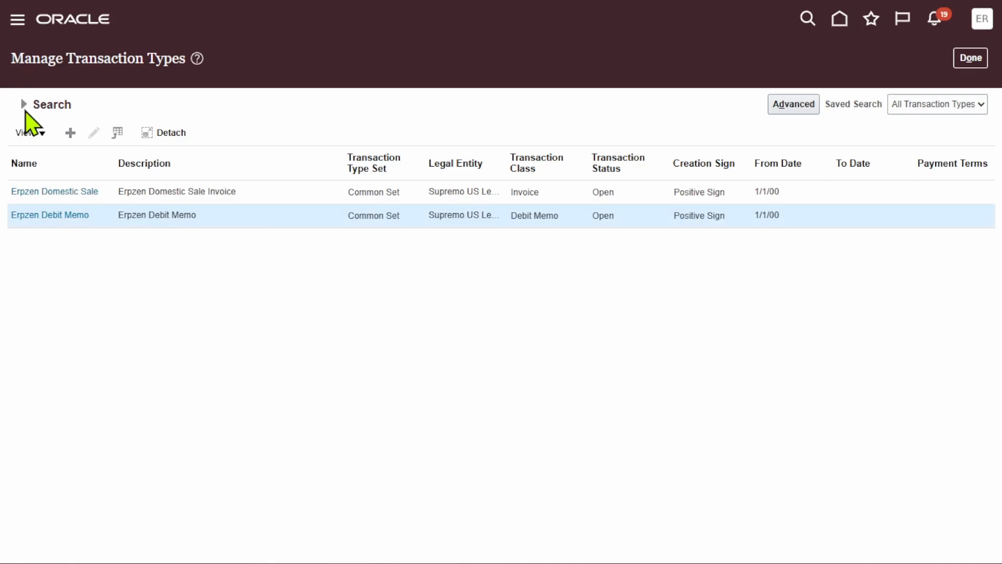
# Clear the legal entity filter and search the transaction types by the name Erpzen instead.
pyautogui.click(24, 105)
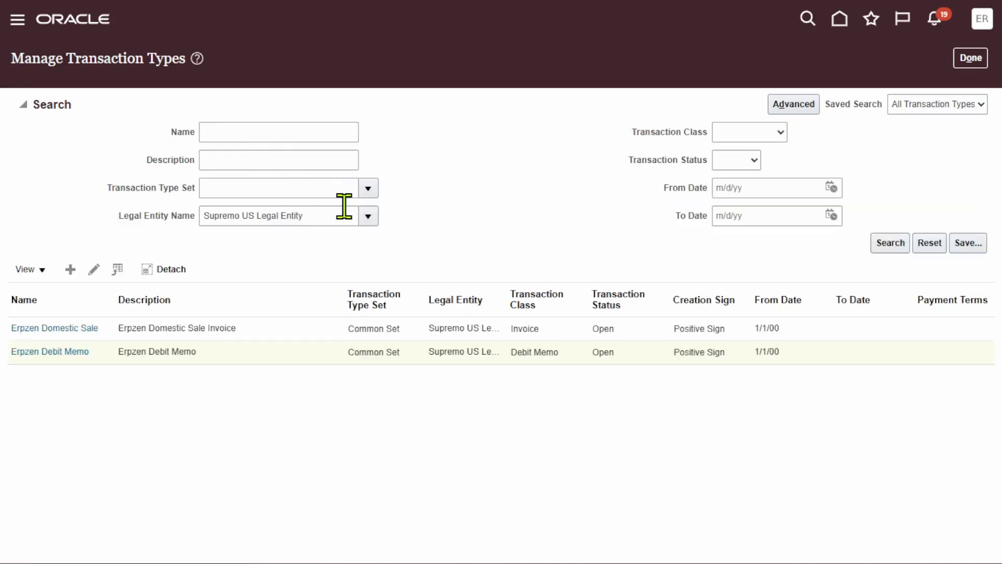
pyautogui.tripleClick(321, 219)
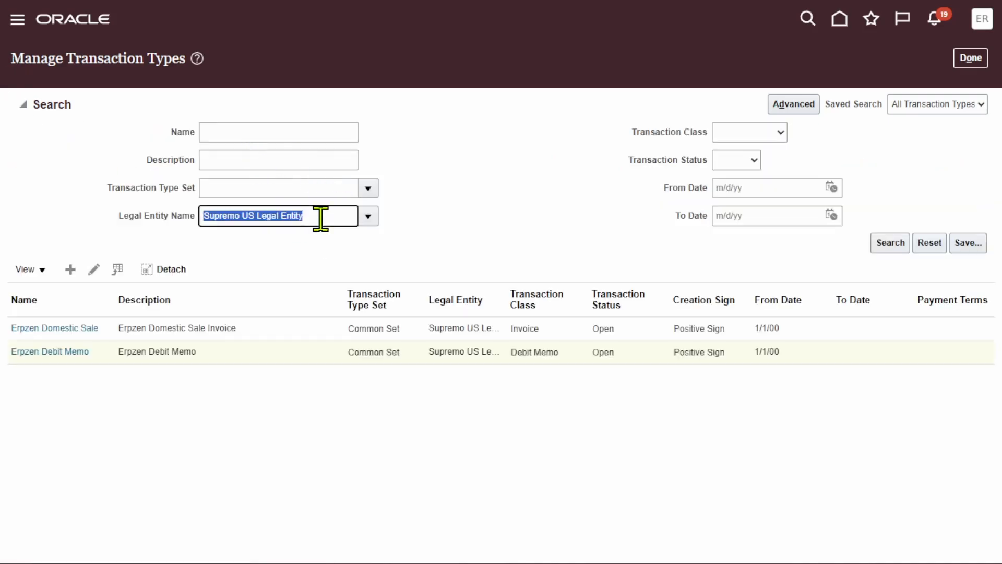
pyautogui.press('BackSpace')
pyautogui.click(241, 130)
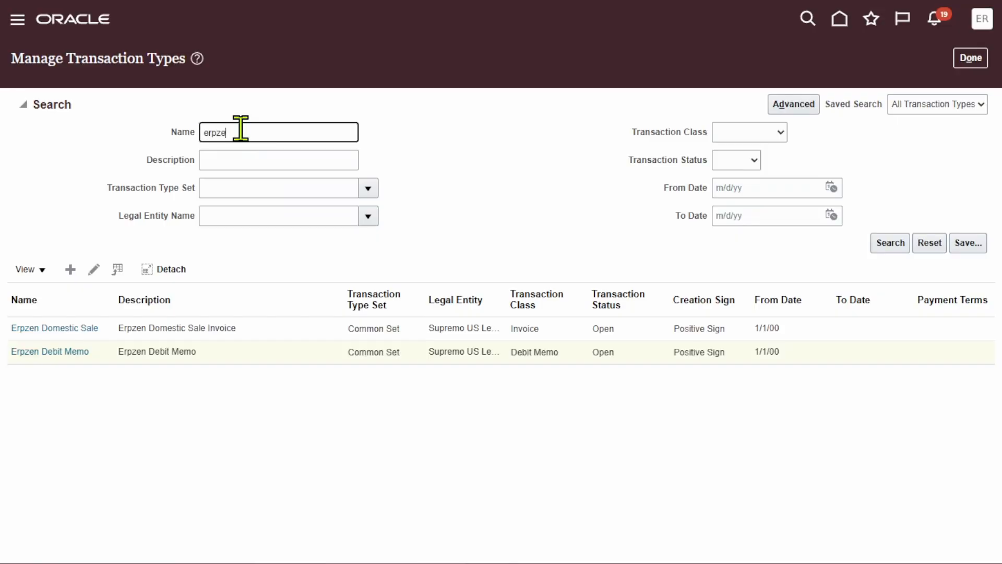
pyautogui.click(890, 243)
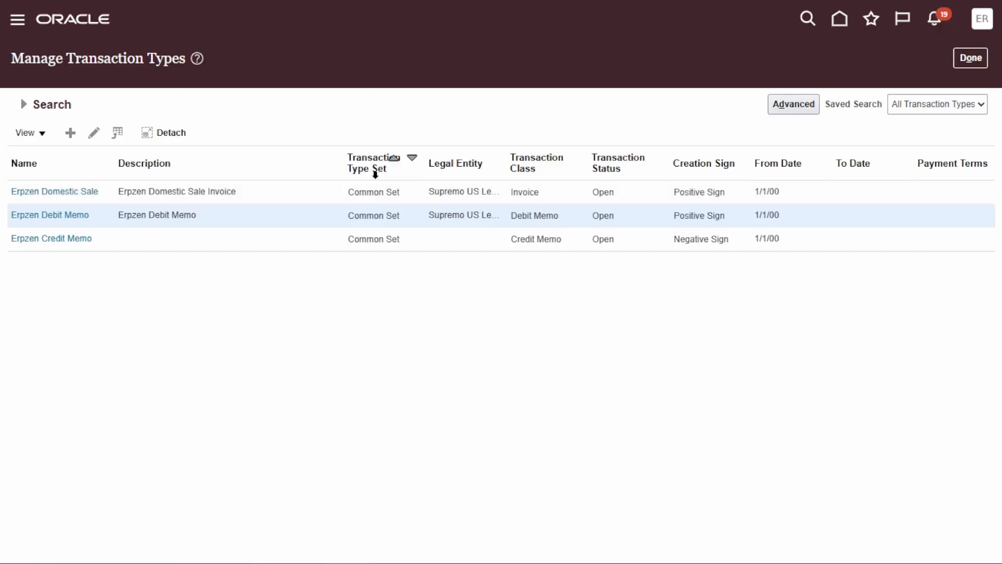
# Edit the Erpzen Credit Memo transaction type, set its description to "Erpzen Credit Memo", and save and close it.
pyautogui.click(158, 239)
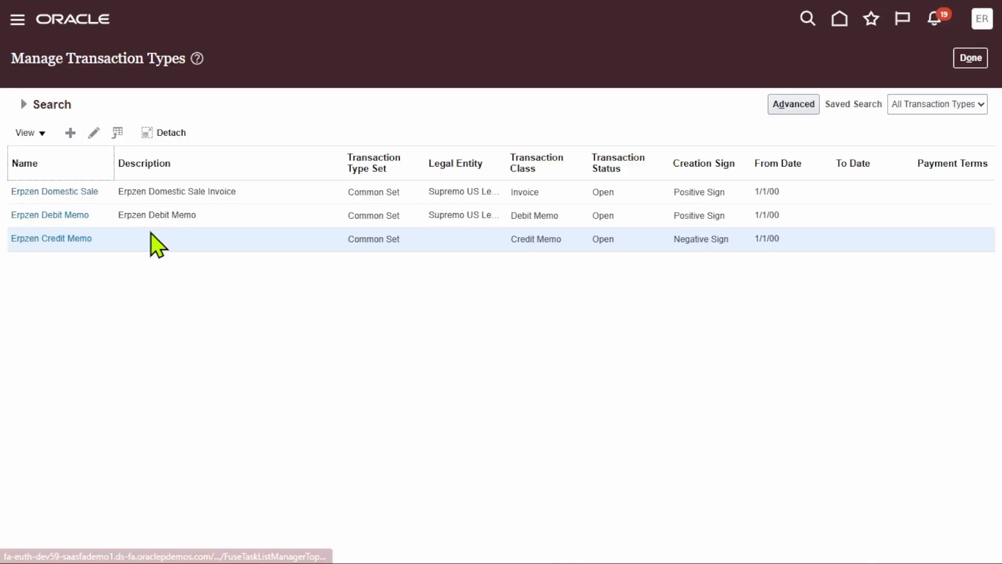
pyautogui.click(148, 233)
pyautogui.click(94, 133)
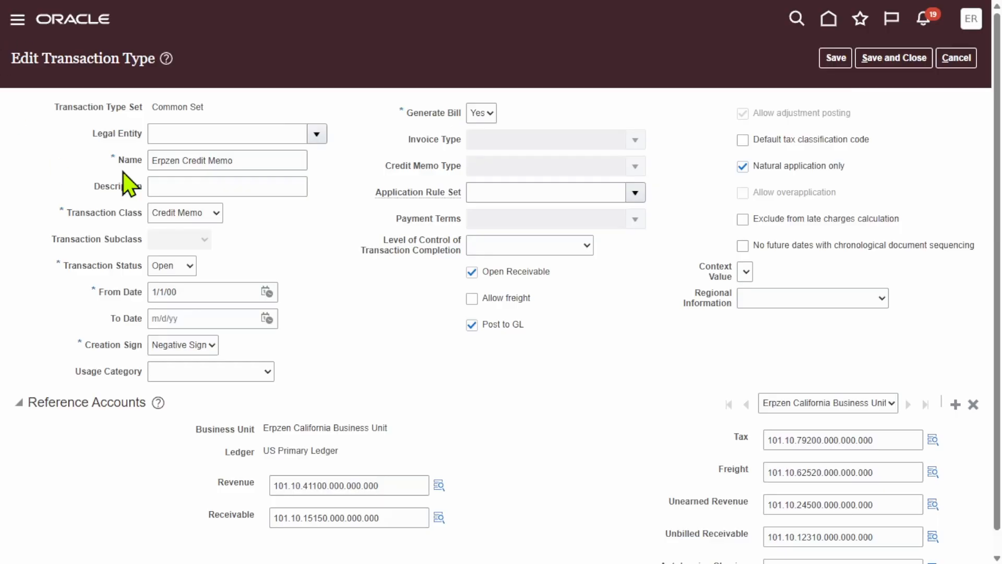
pyautogui.tripleClick(249, 159)
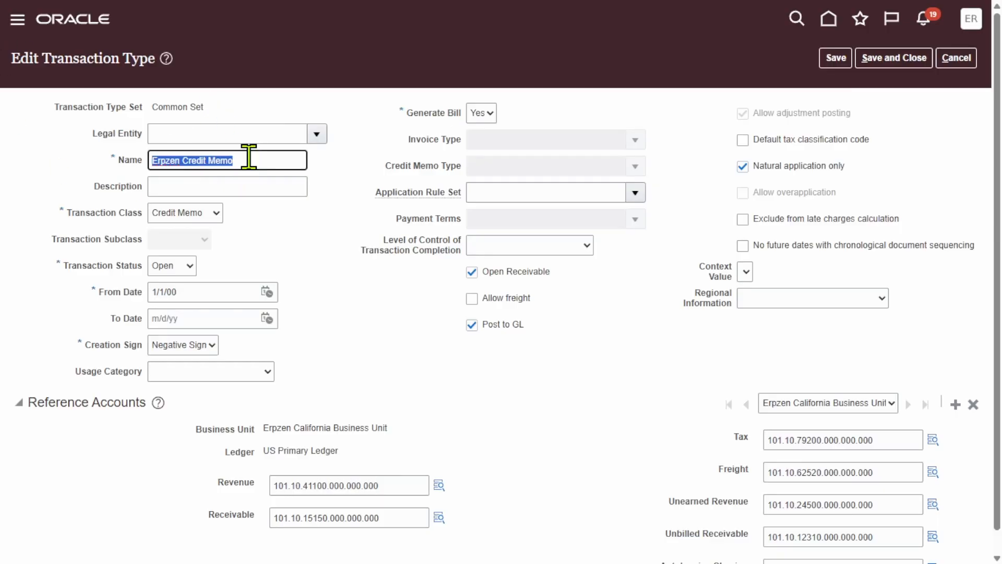
pyautogui.click(295, 187)
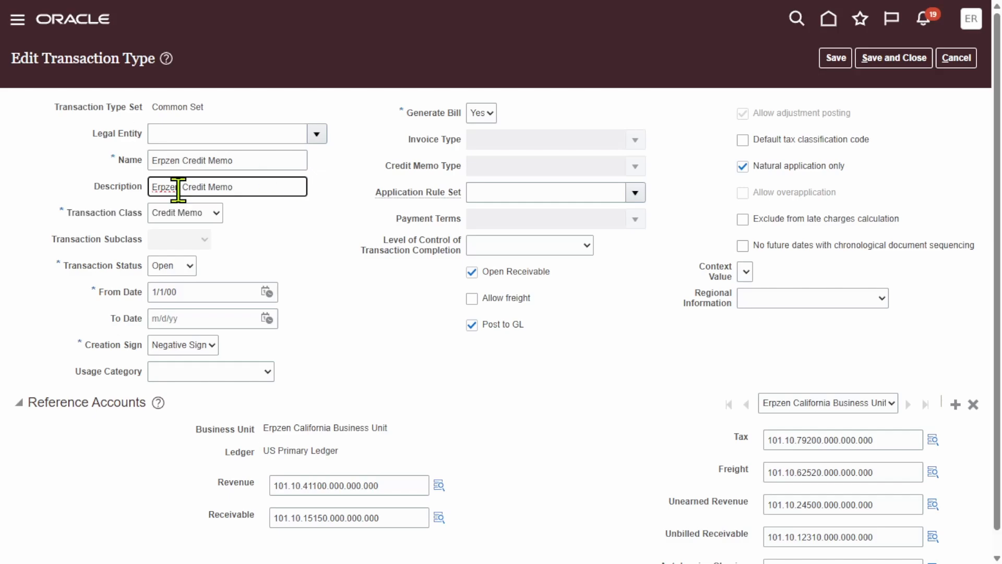
pyautogui.click(489, 343)
pyautogui.click(841, 57)
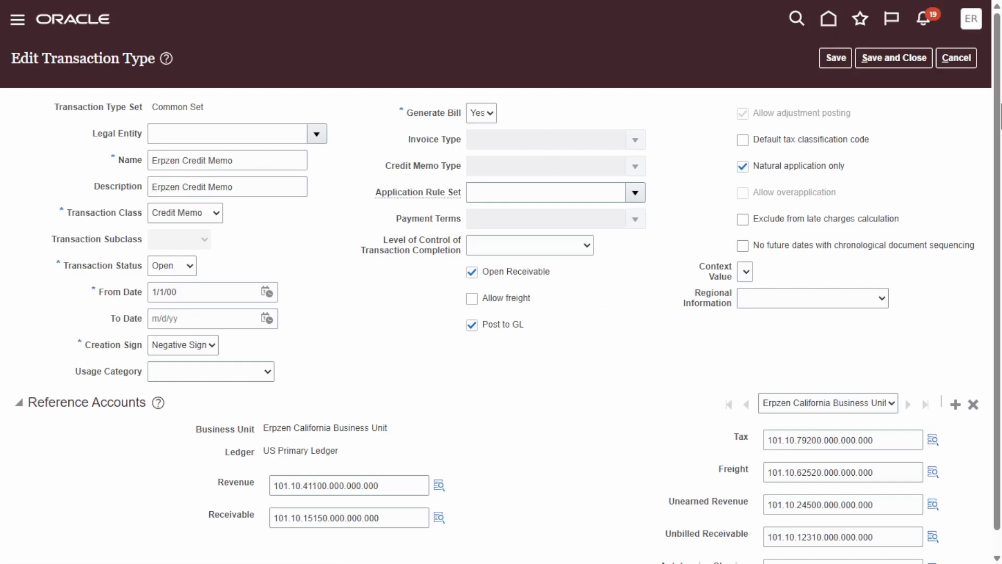
pyautogui.click(883, 52)
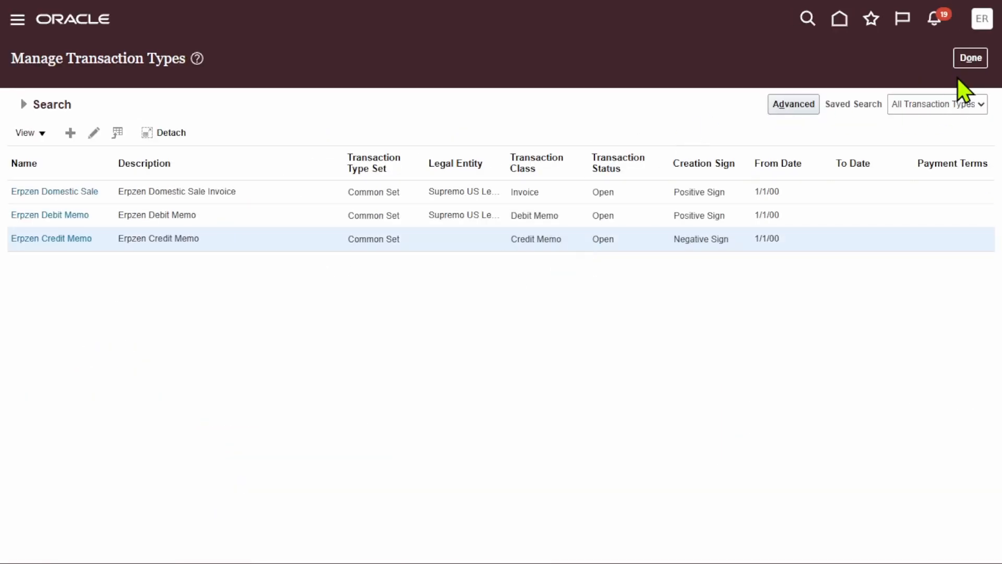
pyautogui.click(969, 56)
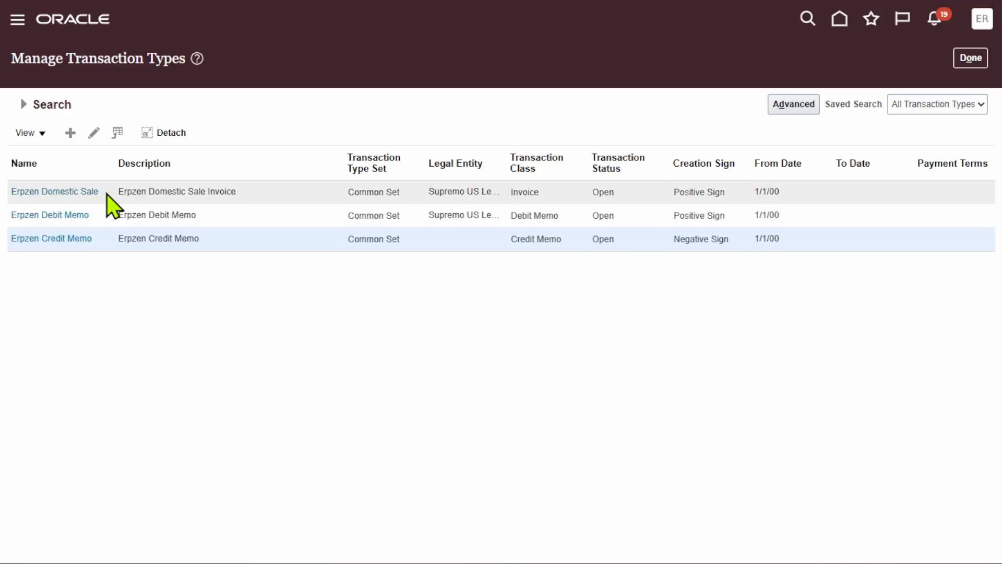
pyautogui.click(105, 192)
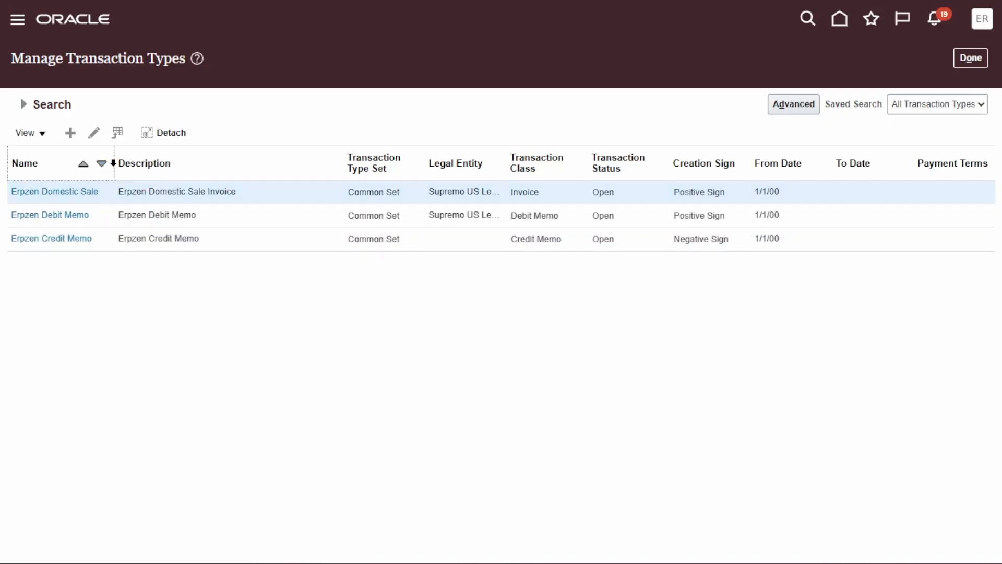
pyautogui.click(107, 216)
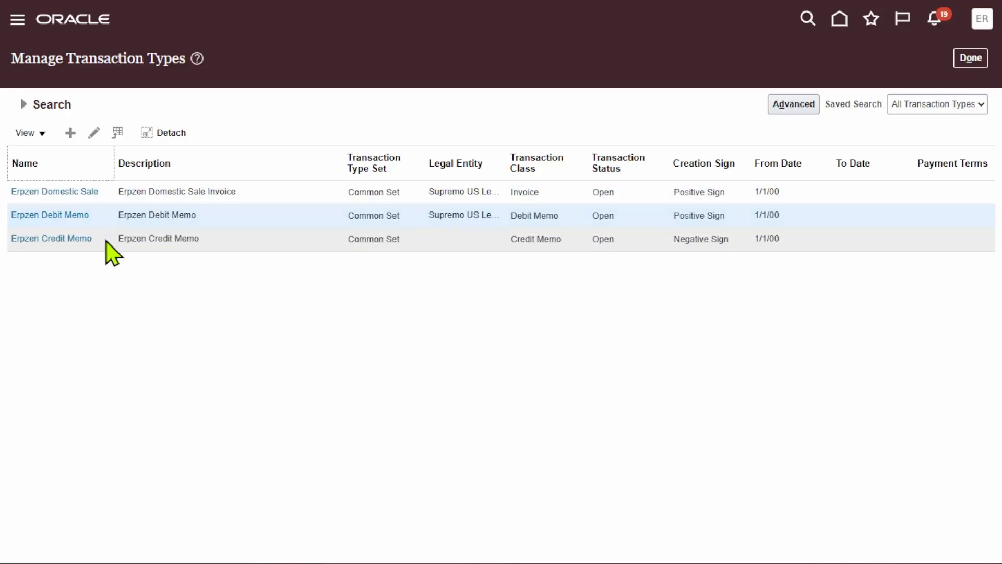
# Start a new transaction type in Common Set with Supremo US Legal Entity as the legal entity.
pyautogui.click(104, 239)
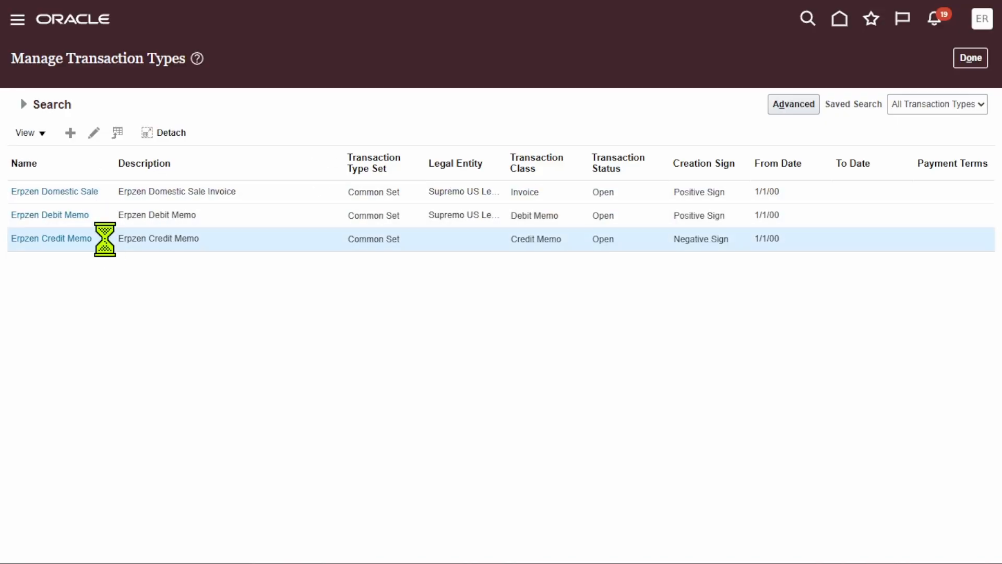
pyautogui.click(71, 133)
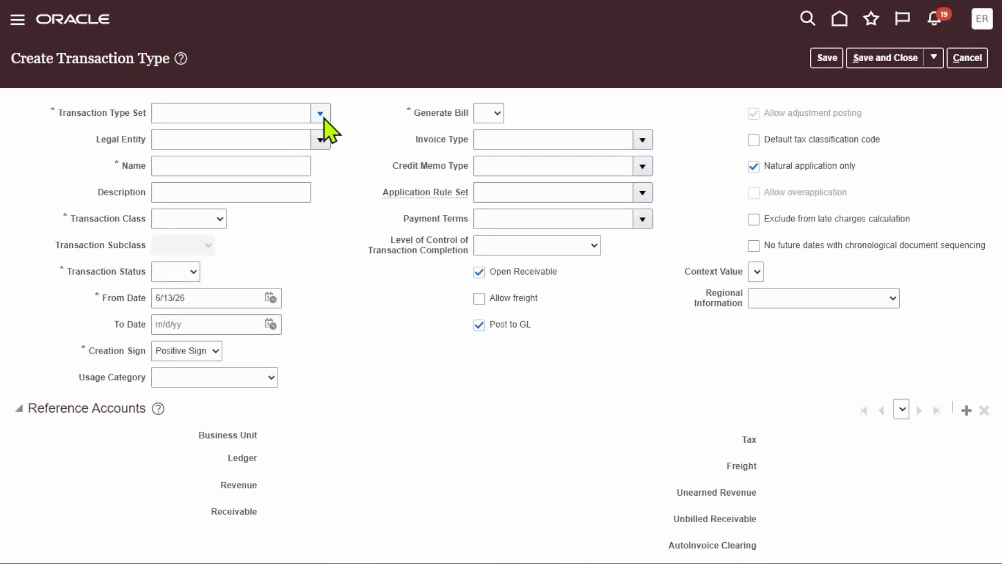
pyautogui.click(321, 114)
pyautogui.click(322, 140)
pyautogui.click(321, 140)
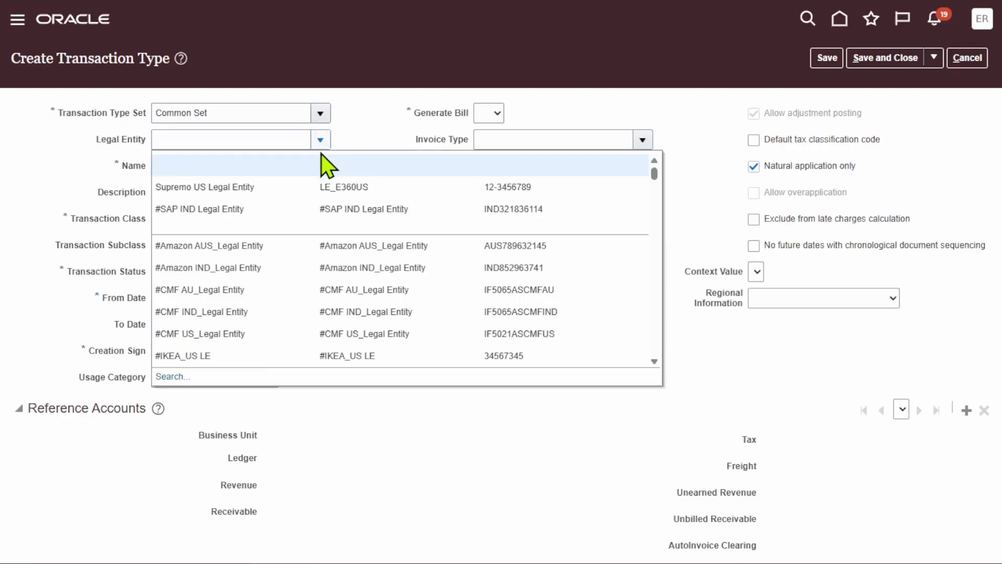
pyautogui.click(305, 187)
# Enter "Erpzen Chargeback" as both the name and the description of the new transaction type.
pyautogui.click(281, 165)
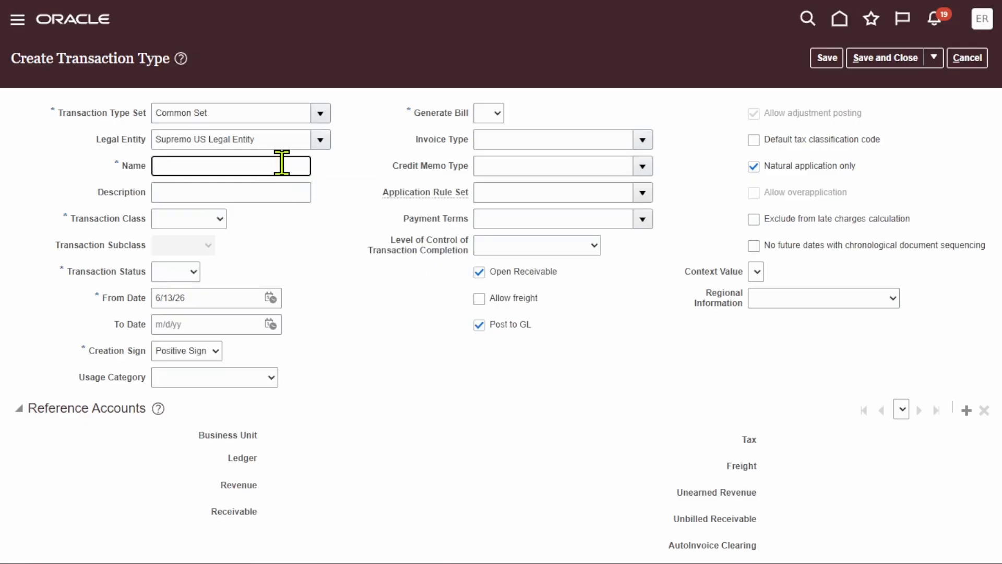
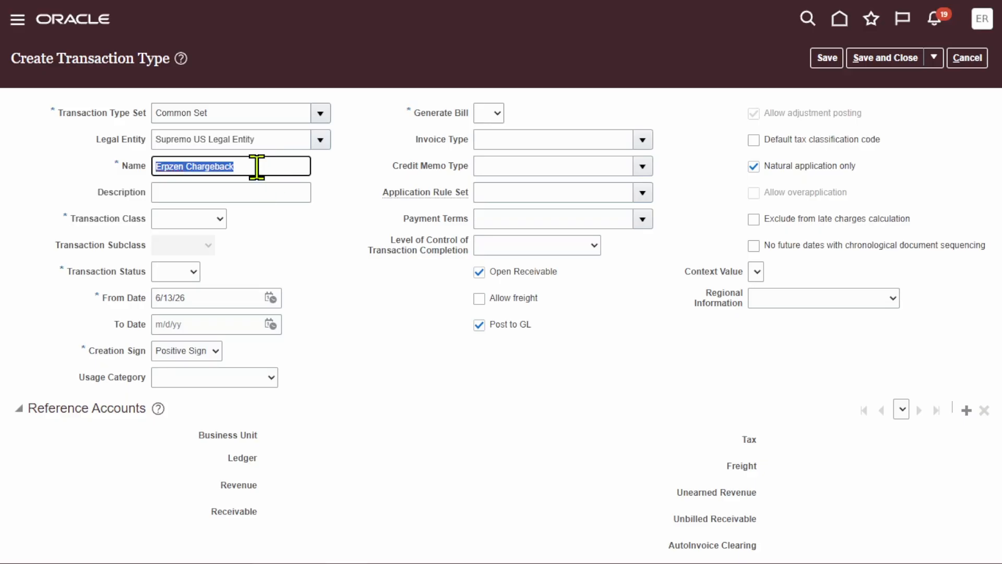
pyautogui.press('Tab')
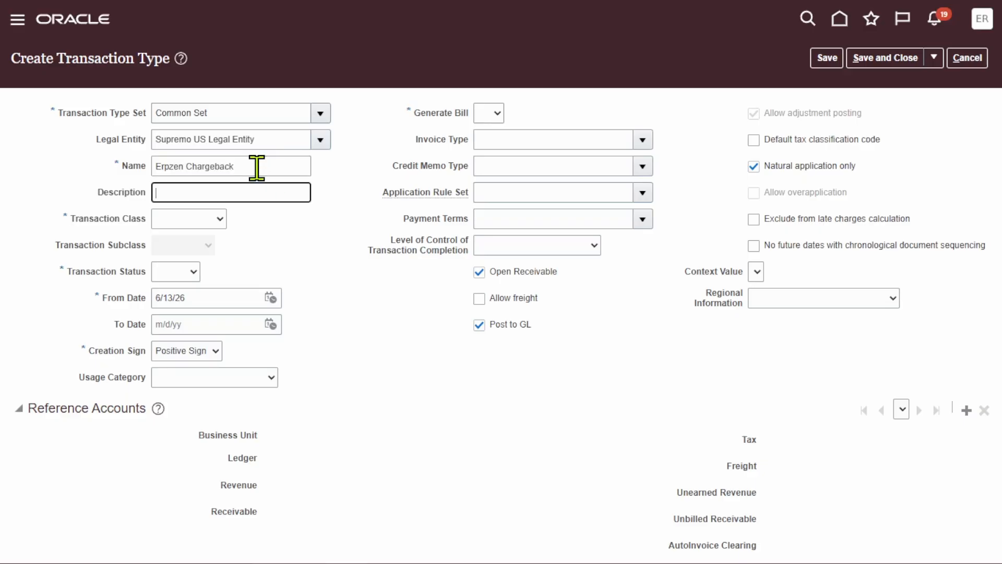
pyautogui.click(366, 300)
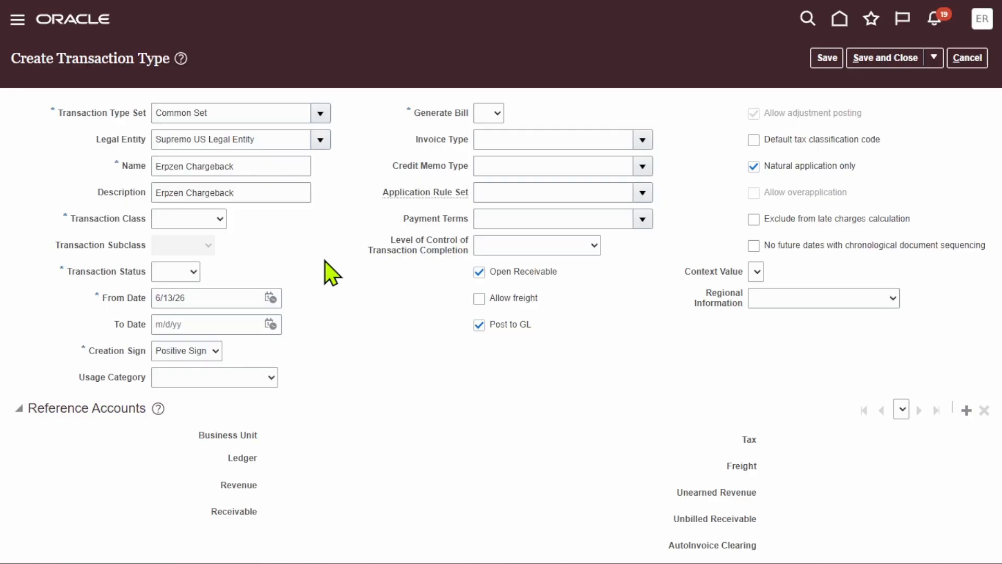
# Set the transaction class to Chargeback, the from date to 1/1/00 and Generate Bill to Yes.
pyautogui.click(213, 223)
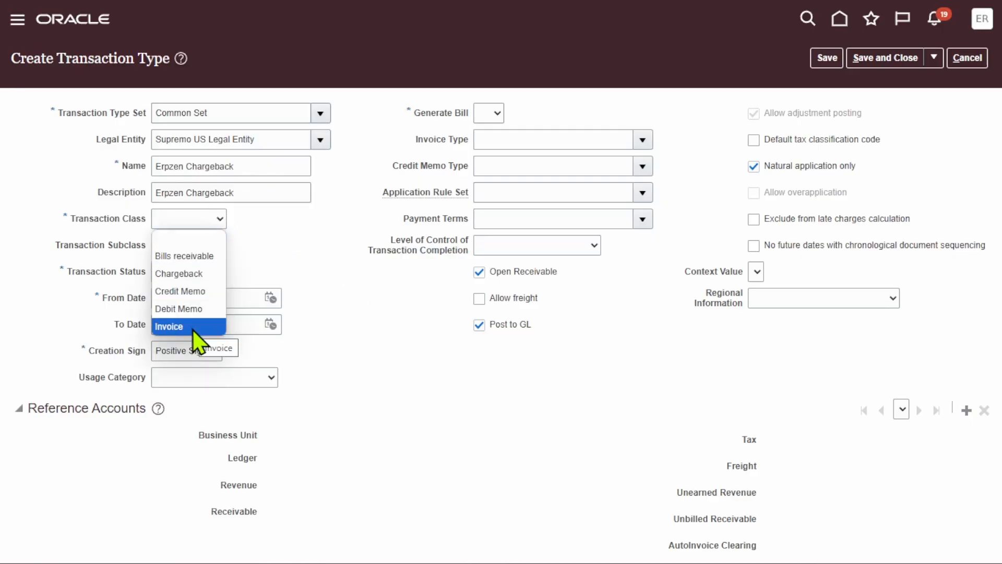
pyautogui.click(190, 275)
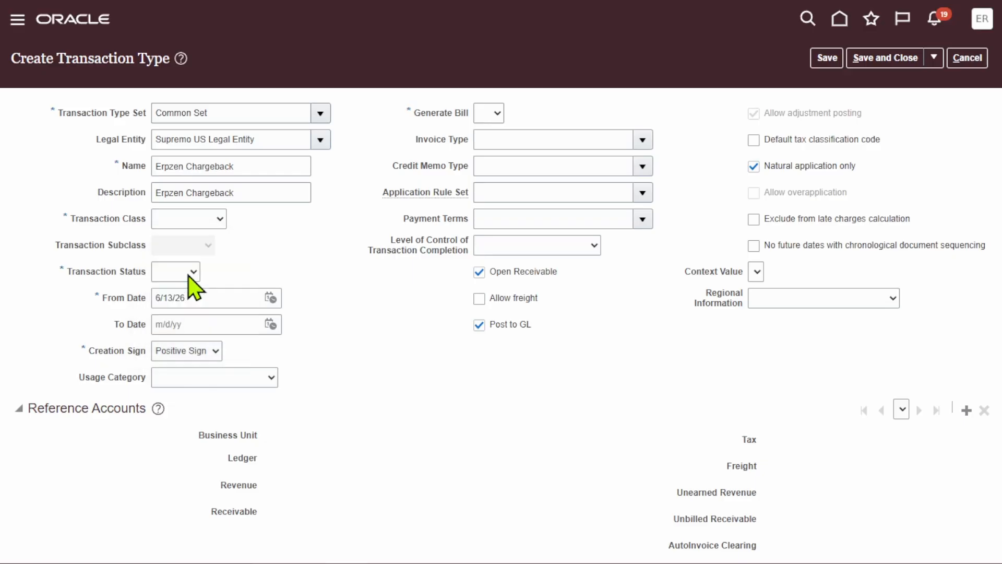
pyautogui.click(218, 300)
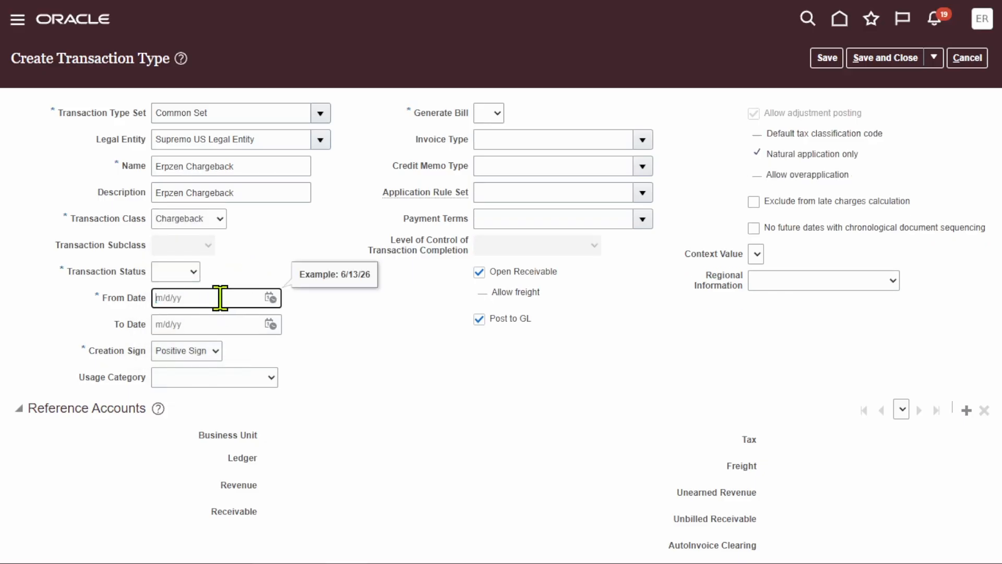
pyautogui.write('1/1/00')
pyautogui.click(394, 349)
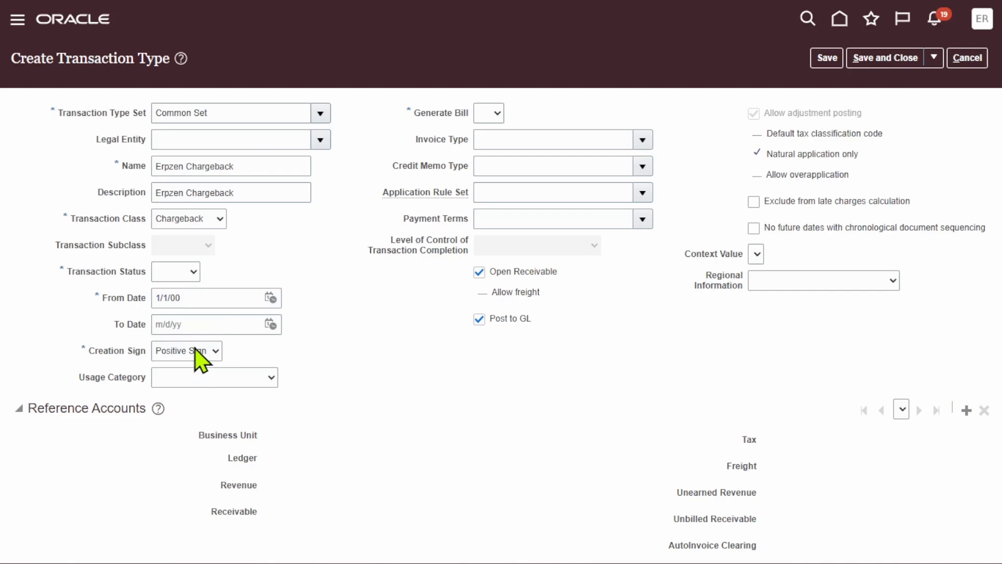
pyautogui.click(497, 113)
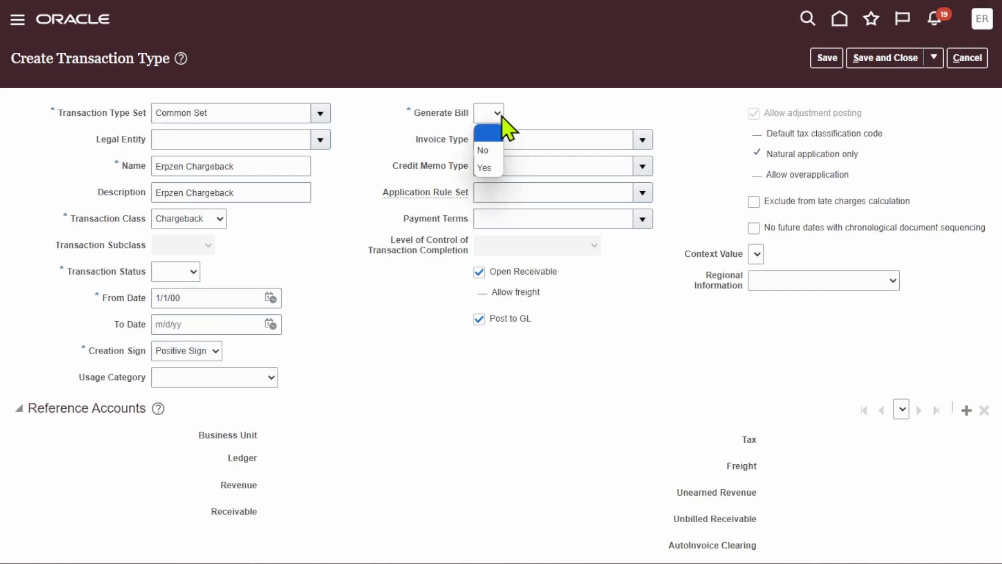
pyautogui.click(484, 165)
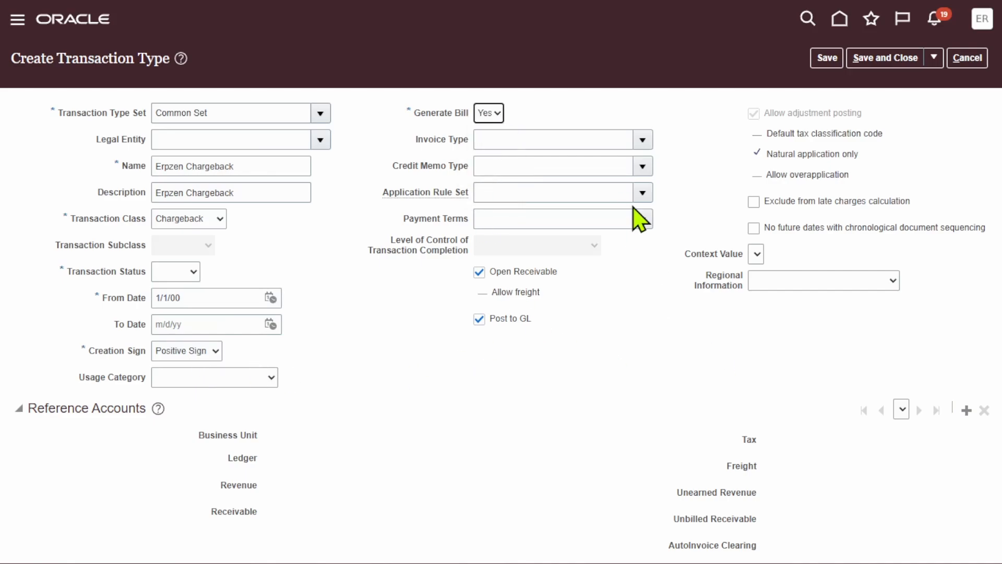
# Add a reference accounts entry for Erpzen California Business Unit to the chargeback type.
pyautogui.click(967, 411)
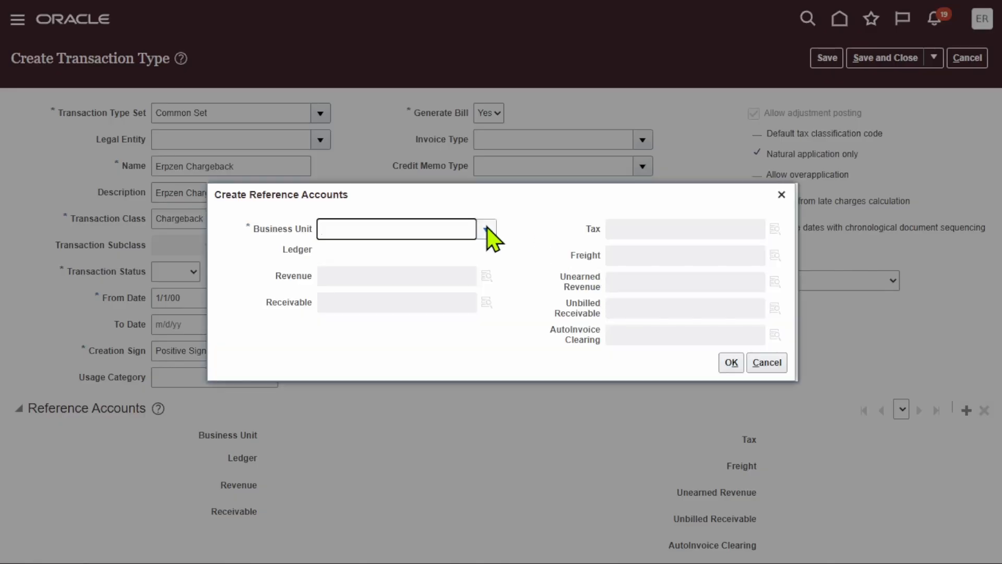
pyautogui.click(487, 228)
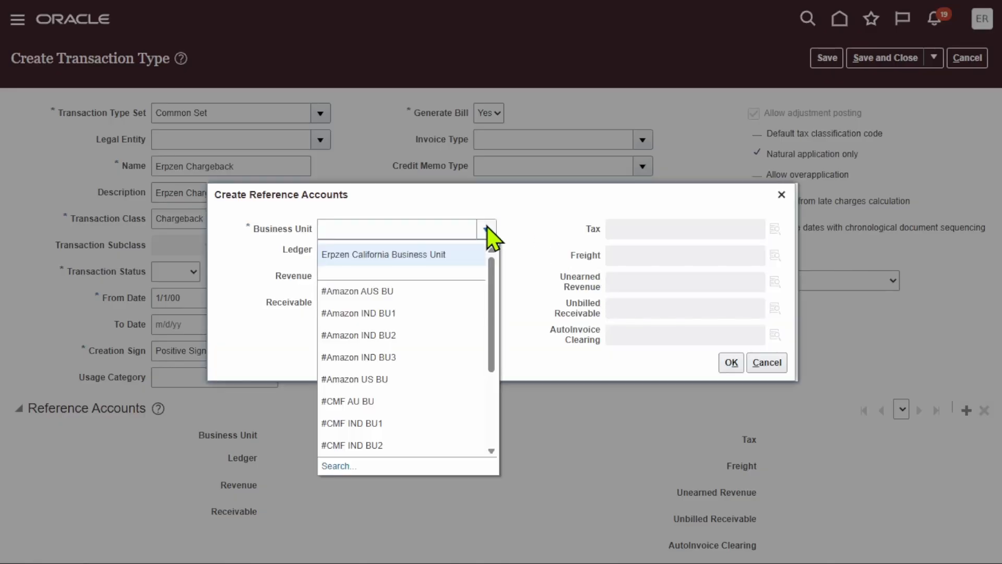
pyautogui.click(459, 252)
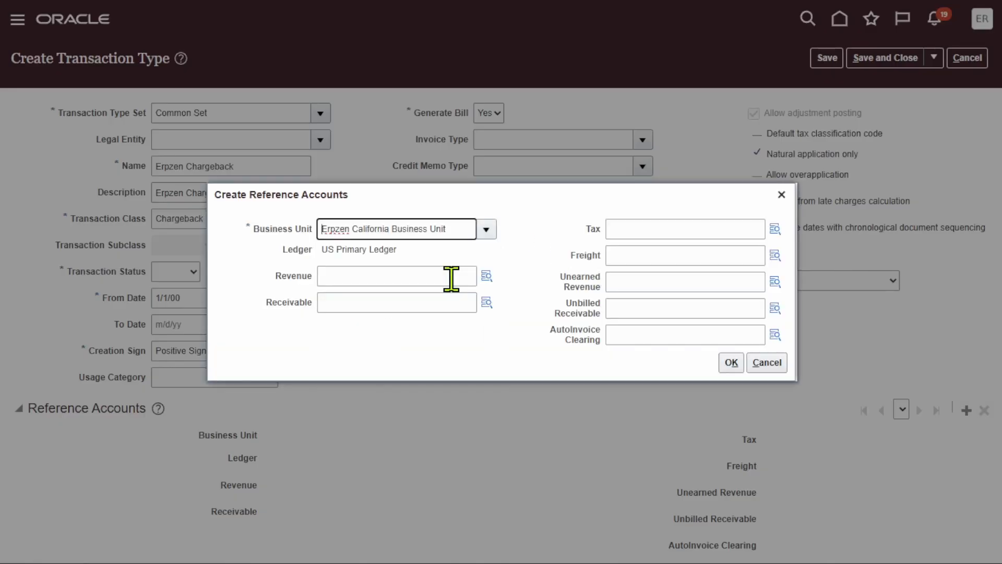
# Copy 101.10.41100.000.000.000 from the account list in Notepad and enter it as the Revenue account.
pyautogui.press('super')
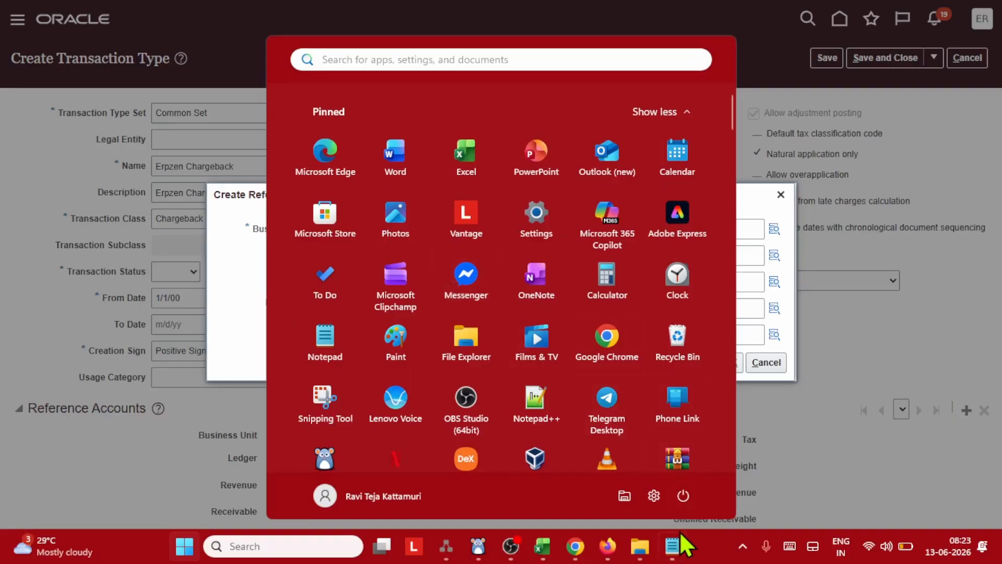
pyautogui.click(668, 559)
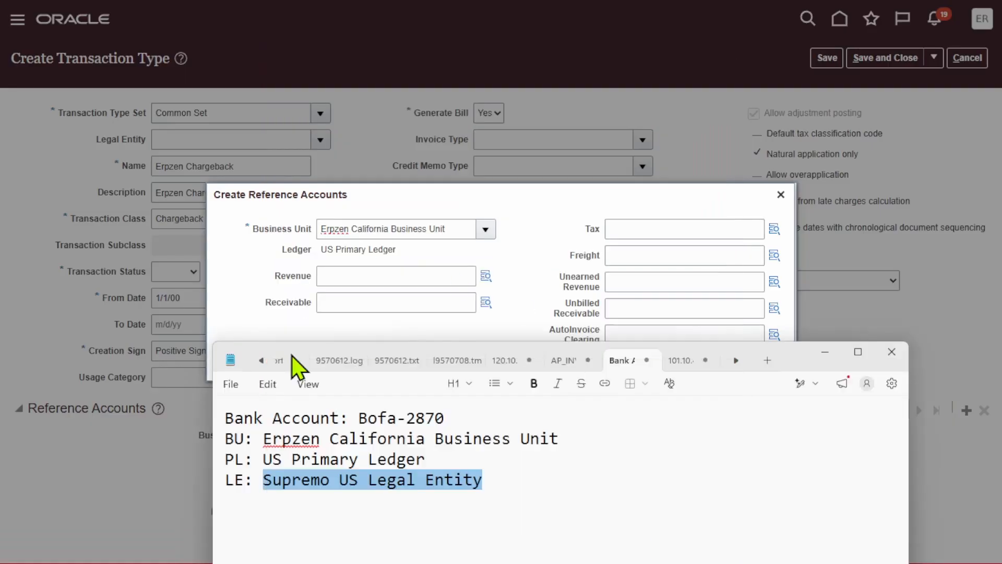
pyautogui.click(683, 361)
pyautogui.moveTo(463, 418); pyautogui.dragTo(222, 418)
pyautogui.hotkey('ctrl', 'c')
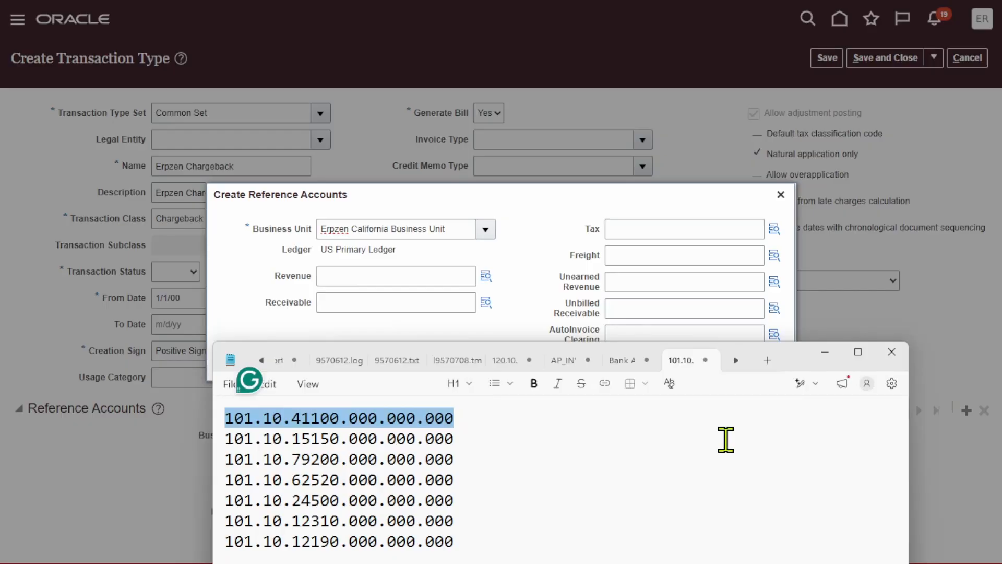
pyautogui.click(404, 273)
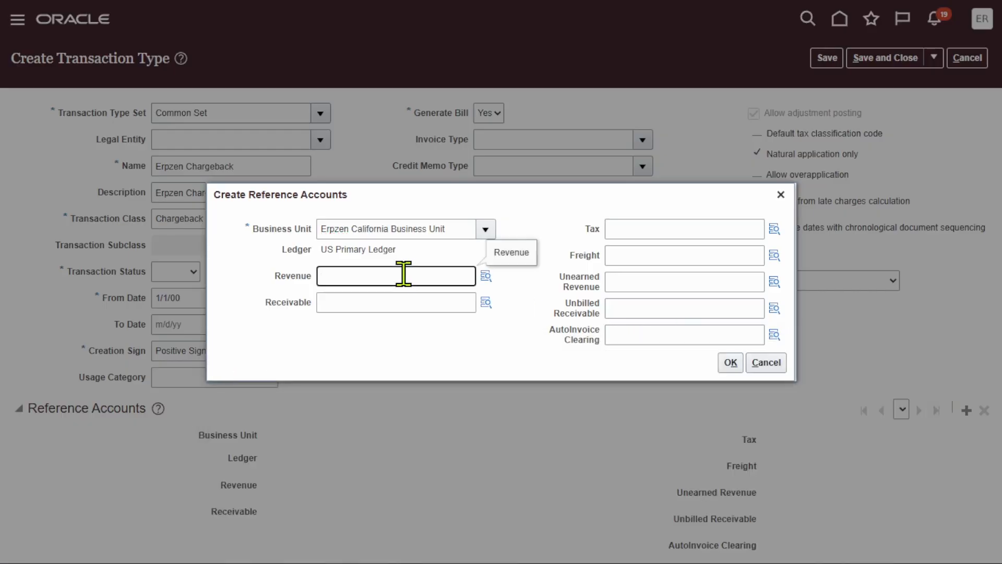
pyautogui.hotkey('ctrl', 'v')
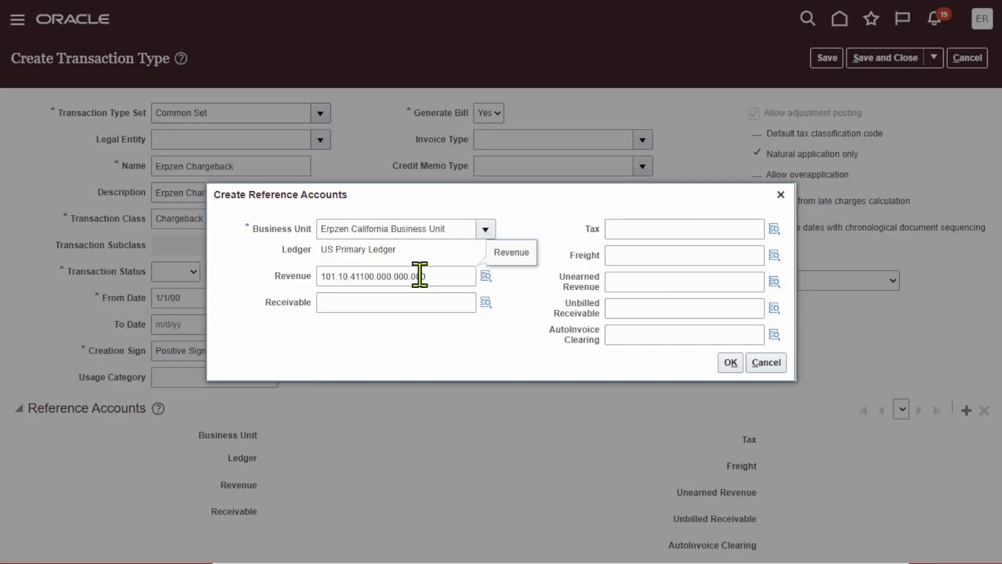
# Copy 101.10.15150.000.000.000 from the Notepad list and enter it as the Receivable account.
pyautogui.press('super')
pyautogui.click(690, 551)
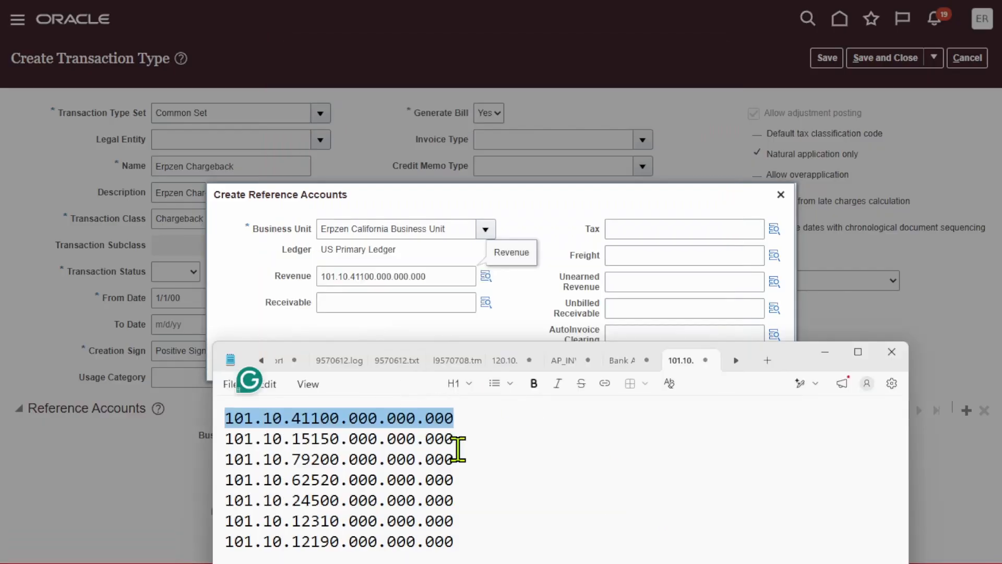
pyautogui.moveTo(455, 439); pyautogui.dragTo(228, 438)
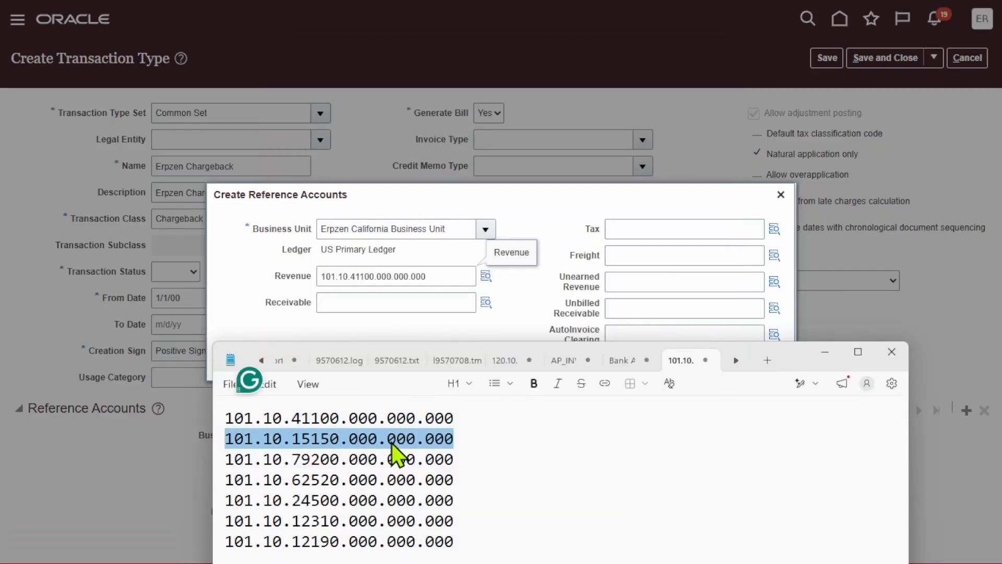
pyautogui.click(428, 295)
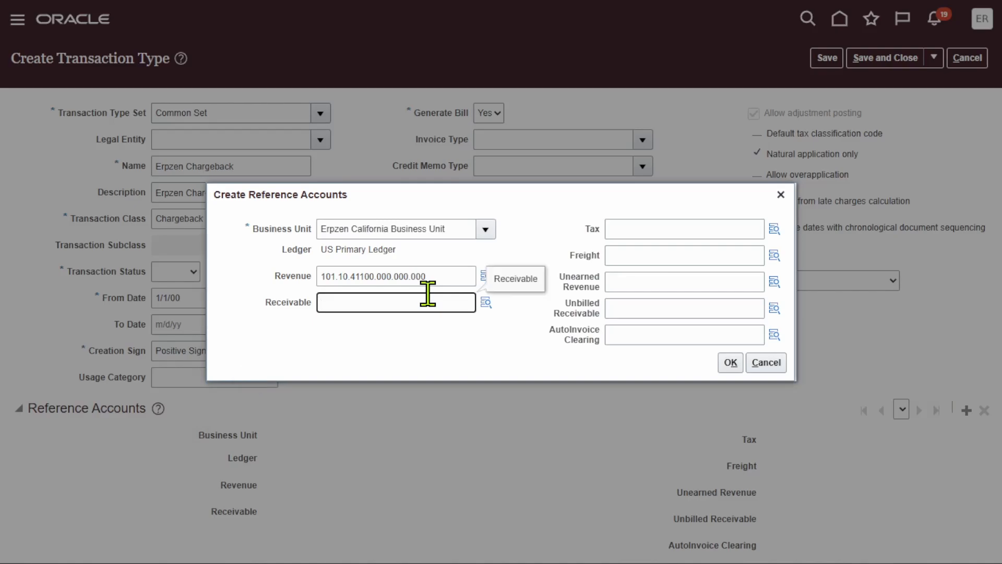
pyautogui.write('101.10.15150.000.000.000')
# Copy 101.10.79200.000.000.000 from the Notepad list and enter it as the Tax account.
pyautogui.press('super')
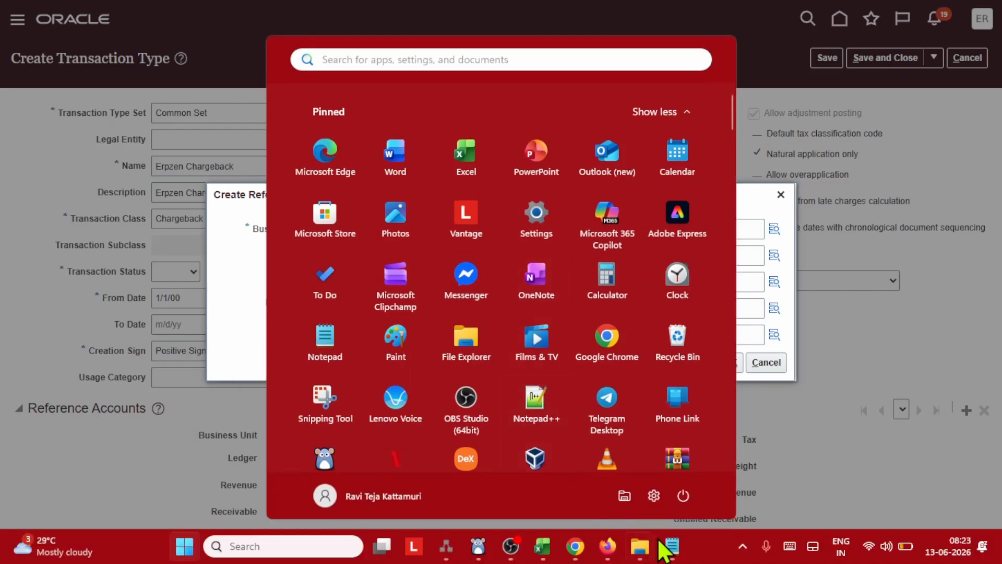
pyautogui.click(673, 553)
pyautogui.moveTo(460, 459); pyautogui.dragTo(225, 460)
pyautogui.hotkey('ctrl', 'c')
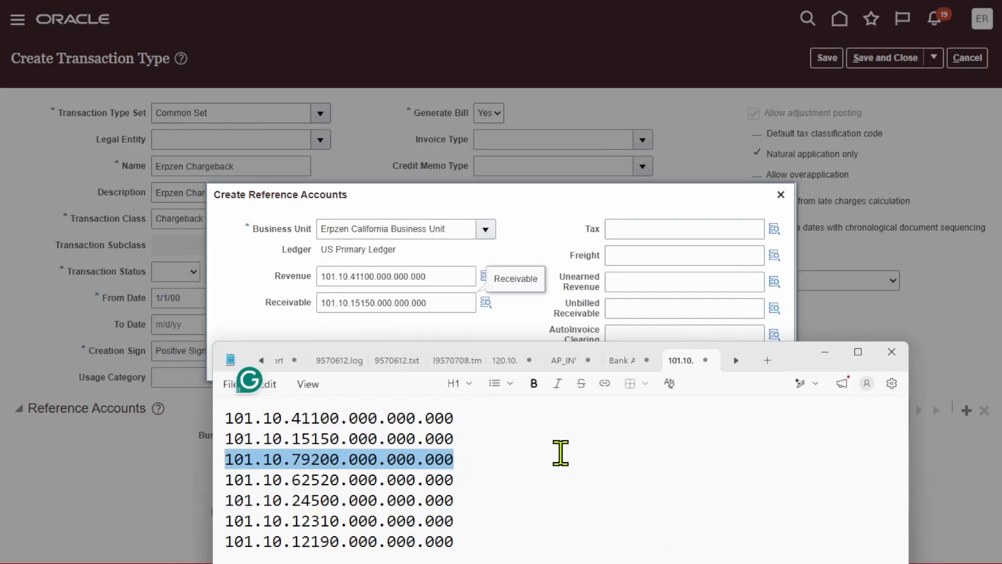
pyautogui.click(670, 226)
pyautogui.hotkey('ctrl', 'v')
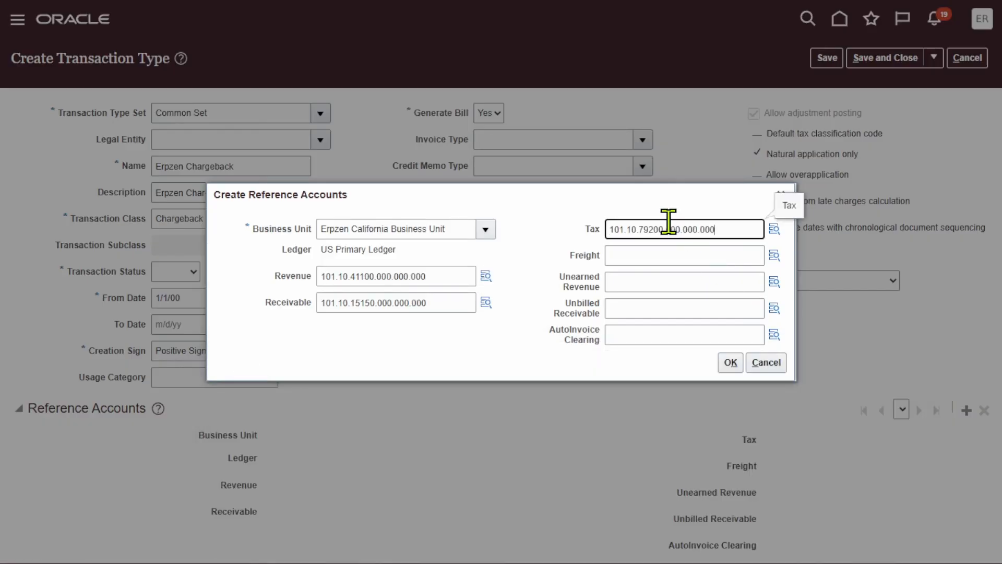
# Copy 101.10.62520.000.000.000 from the Notepad list and enter it as the Freight account.
pyautogui.press('super')
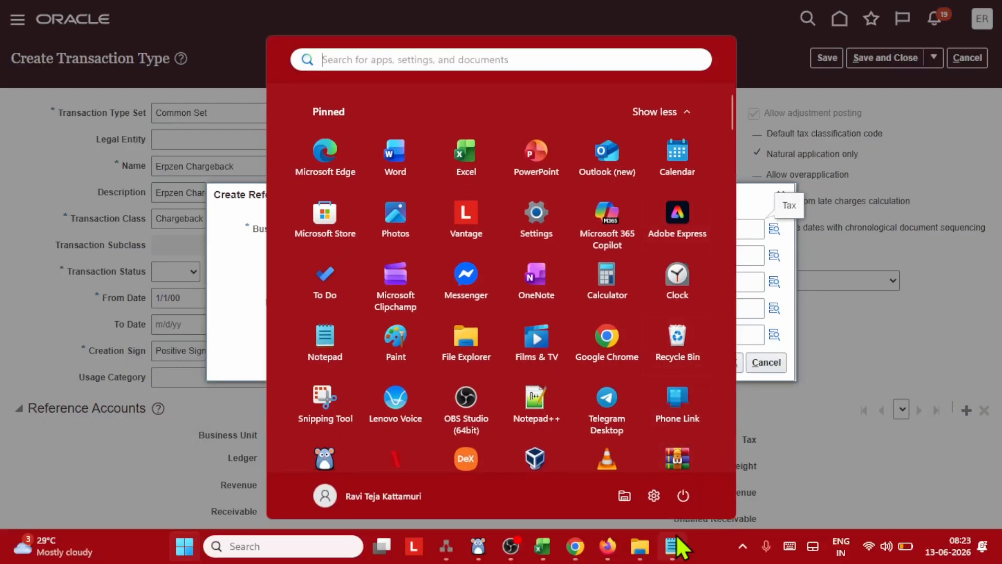
pyautogui.click(678, 544)
pyautogui.moveTo(454, 479); pyautogui.dragTo(224, 479)
pyautogui.hotkey('ctrl', 'c')
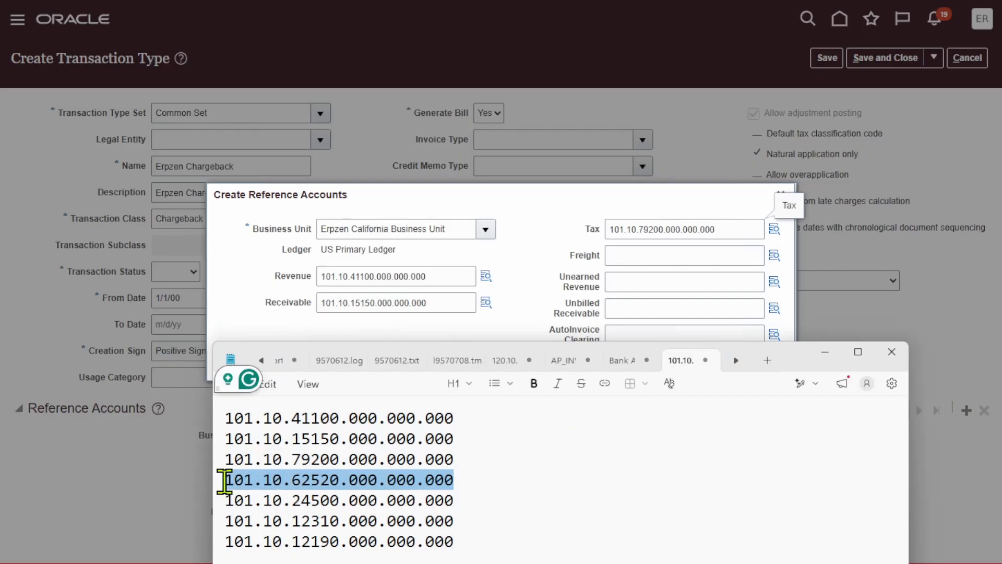
pyautogui.click(648, 255)
pyautogui.hotkey('ctrl', 'v')
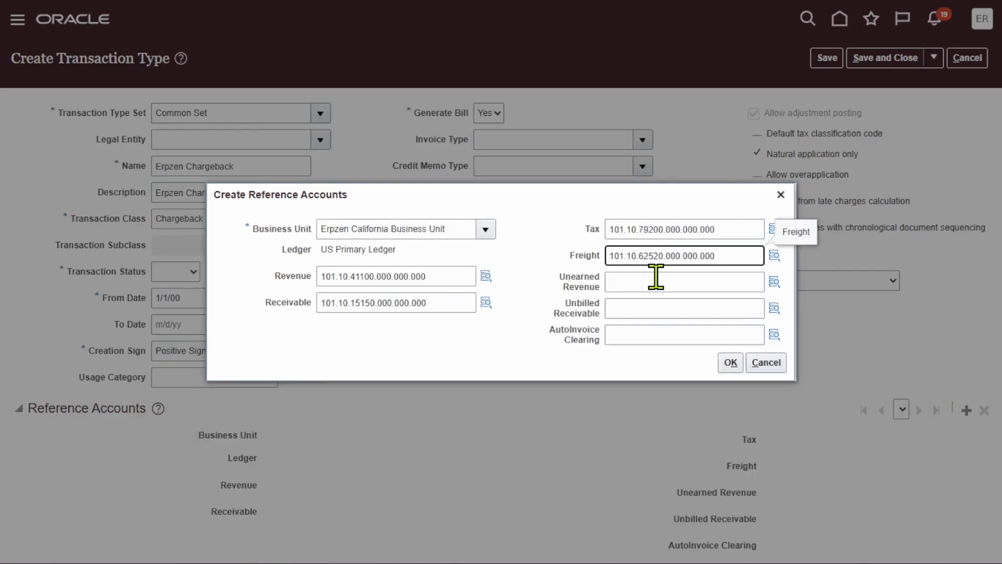
# Copy 101.10.24500.000.000.000 from the Notepad list and enter it as the Unearned Revenue account.
pyautogui.press('super')
pyautogui.click(677, 544)
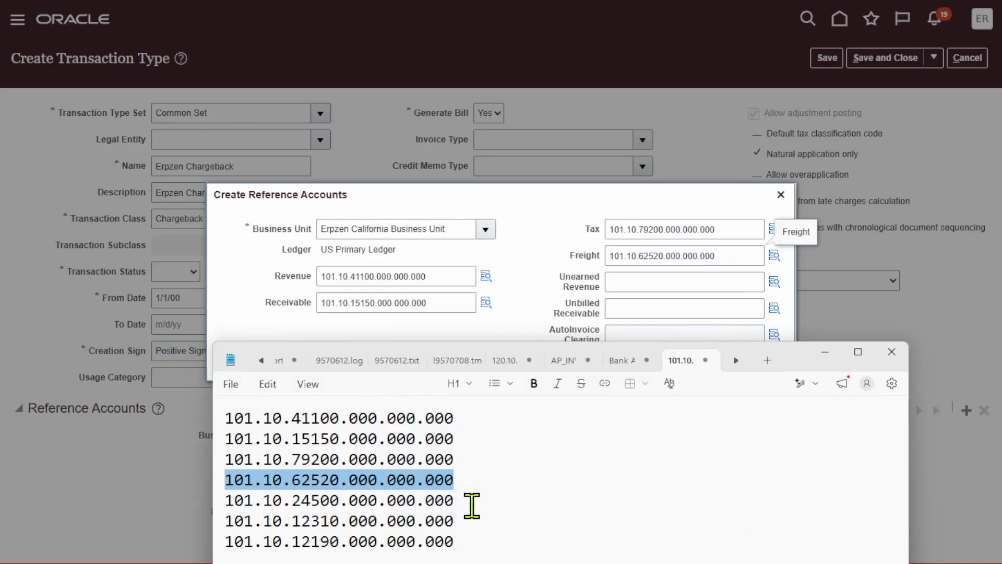
pyautogui.moveTo(471, 504); pyautogui.dragTo(223, 501)
pyautogui.hotkey('ctrl', 'c')
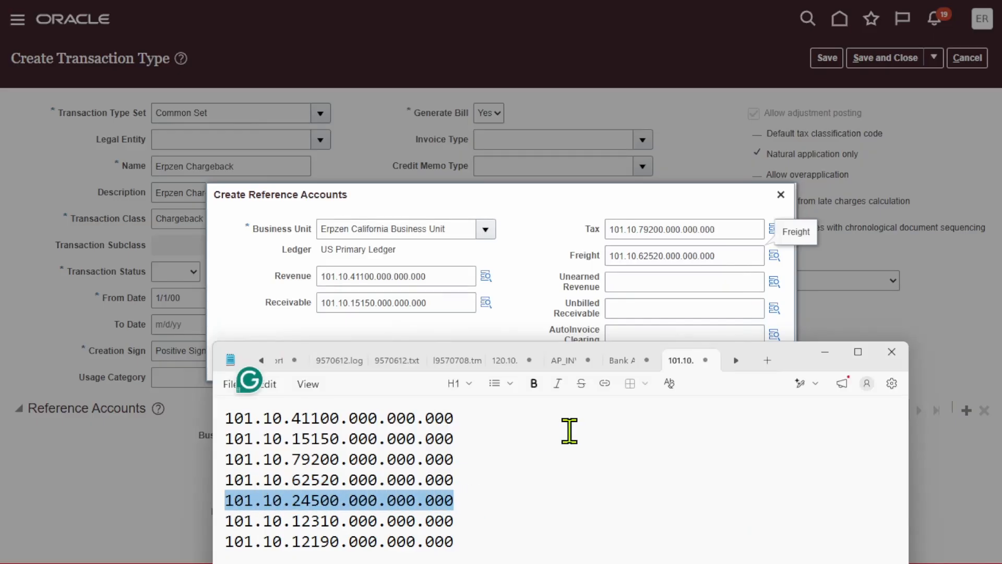
pyautogui.click(667, 285)
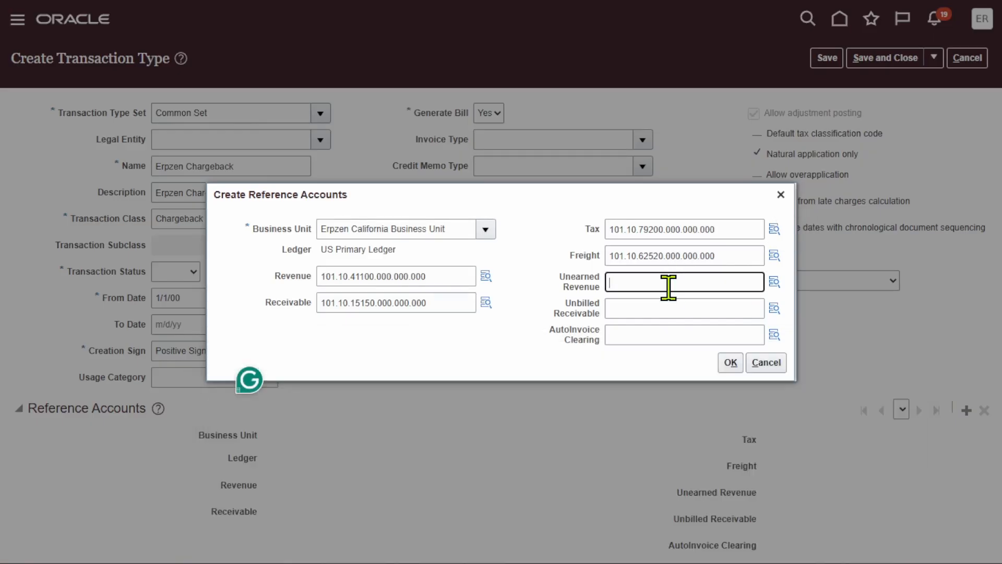
pyautogui.hotkey('ctrl', 'v')
# Copy 101.10.12310.000.000.000 from the Notepad list and enter it as the Unbilled Receivable account.
pyautogui.press('super')
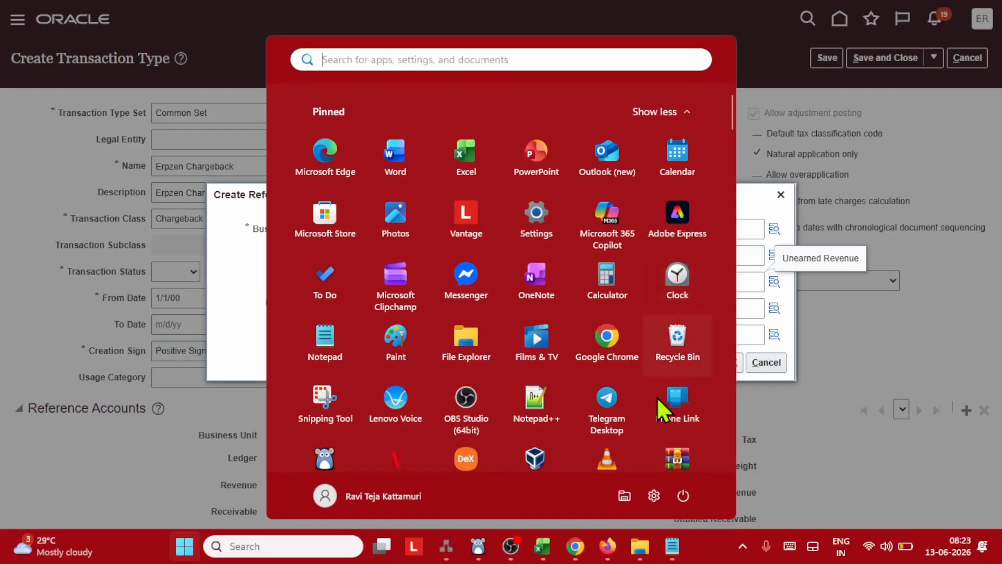
pyautogui.click(673, 547)
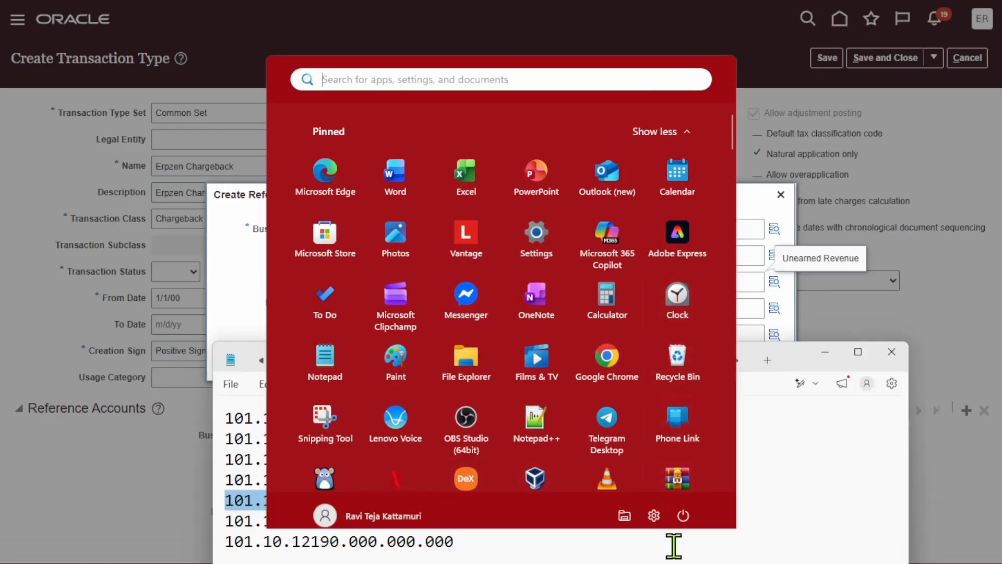
pyautogui.click(469, 522)
pyautogui.moveTo(468, 522); pyautogui.dragTo(212, 522)
pyautogui.hotkey('ctrl', 'c')
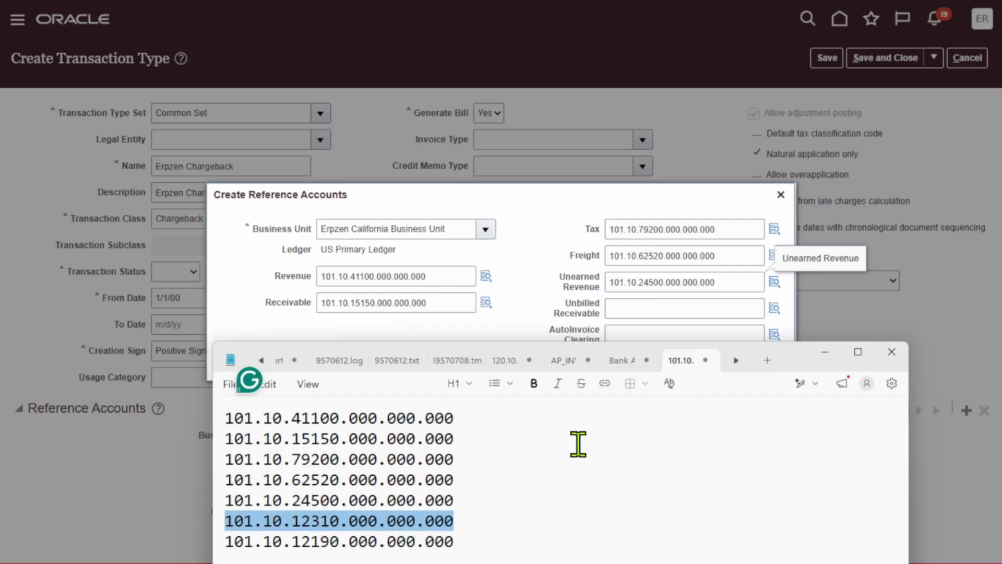
pyautogui.click(693, 309)
pyautogui.hotkey('ctrl', 'v')
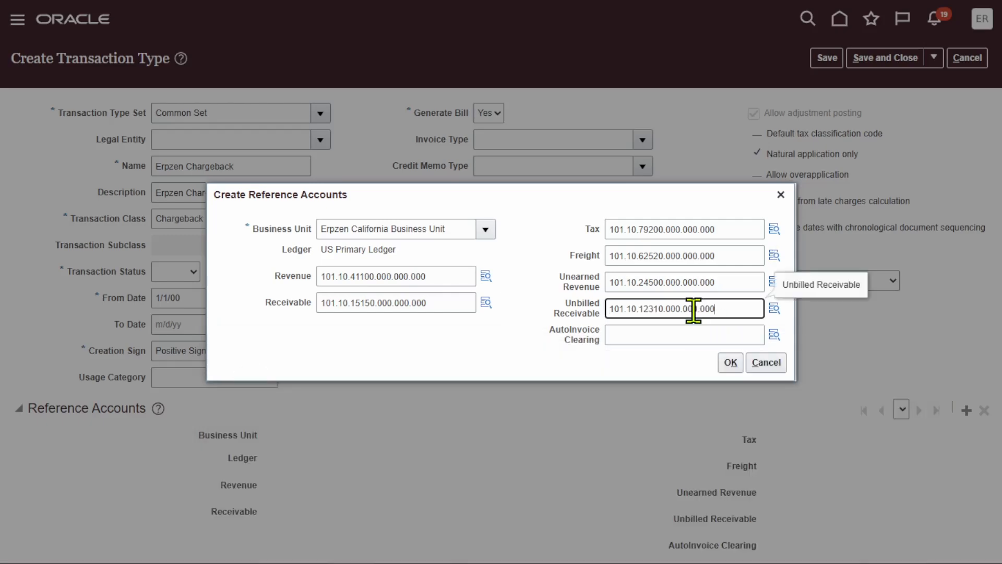
# Copy 101.10.12190.000.000.000 from the Notepad list into the AutoInvoice Clearing account and confirm the reference accounts.
pyautogui.press('super')
pyautogui.click(677, 553)
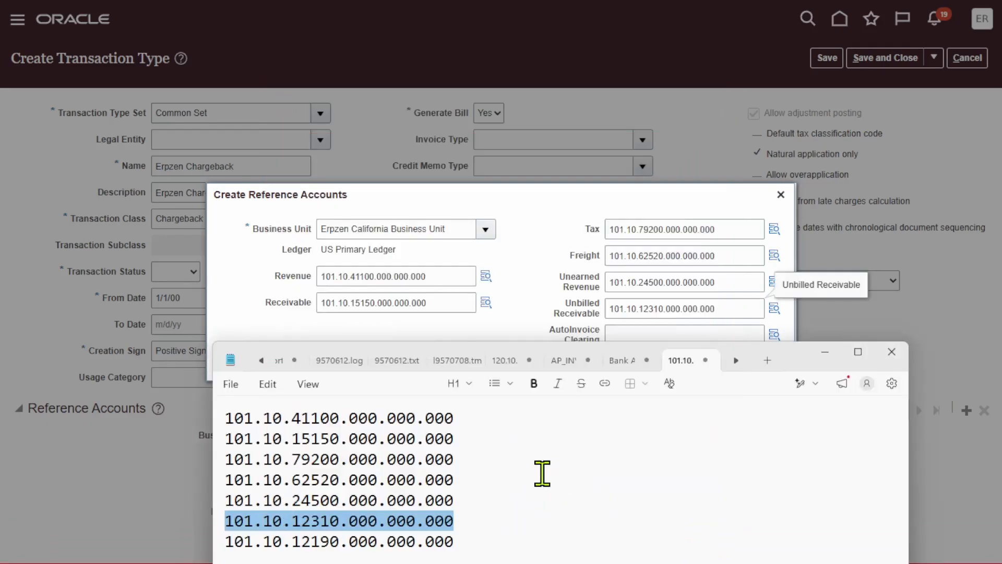
pyautogui.moveTo(491, 540); pyautogui.dragTo(219, 541)
pyautogui.hotkey('ctrl', 'c')
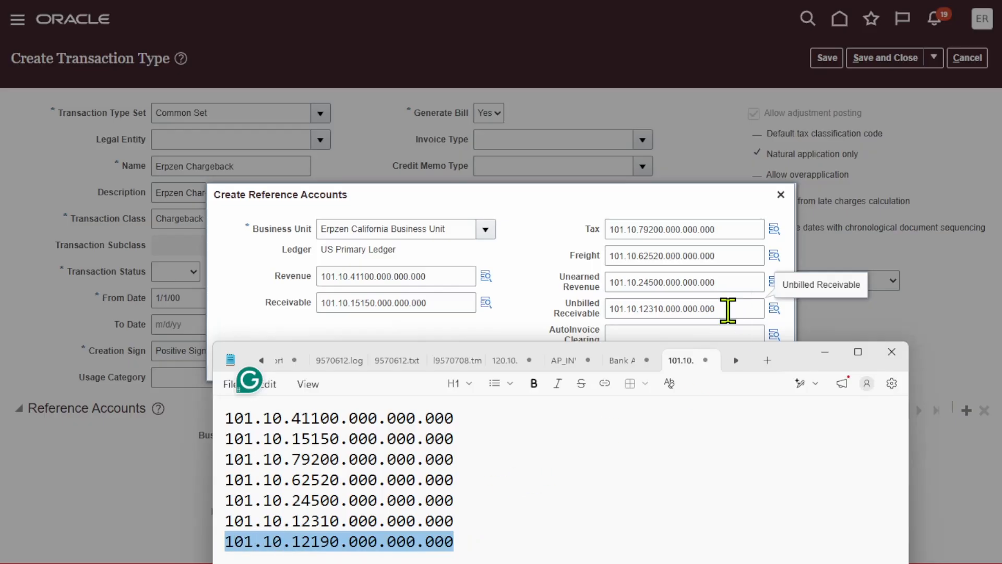
pyautogui.click(711, 330)
pyautogui.hotkey('ctrl', 'v')
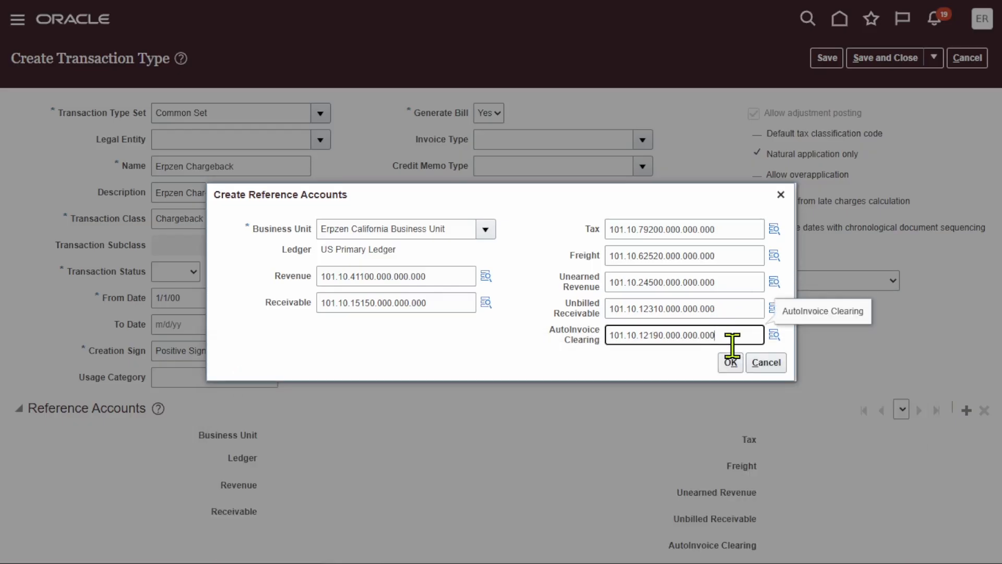
pyautogui.click(731, 362)
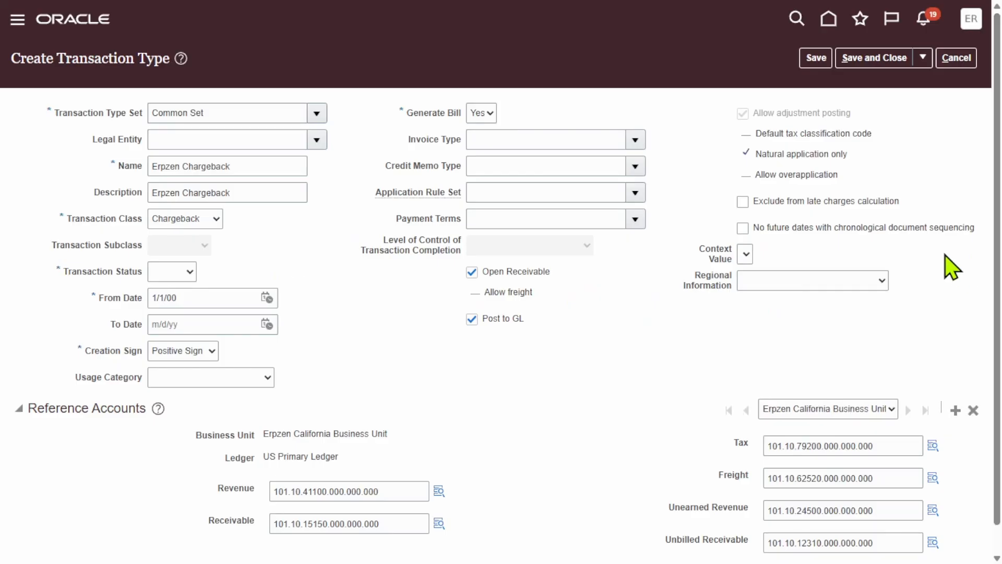
# Set the Erpzen Chargeback type's transaction status to Open and try to save it.
pyautogui.scroll(-2, 616, 311)
pyautogui.scroll(2, 617, 312)
pyautogui.click(816, 56)
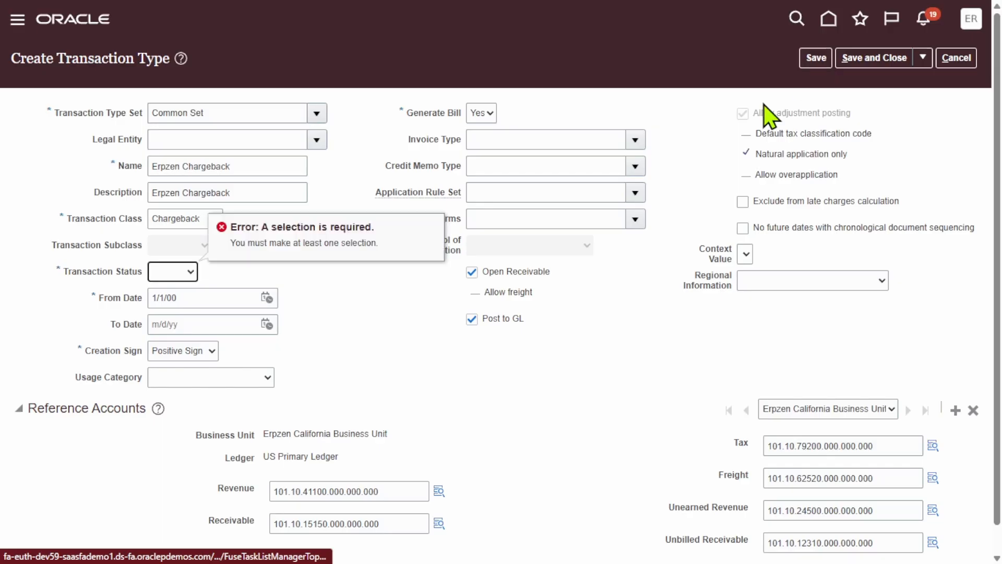
pyautogui.click(188, 272)
pyautogui.click(179, 324)
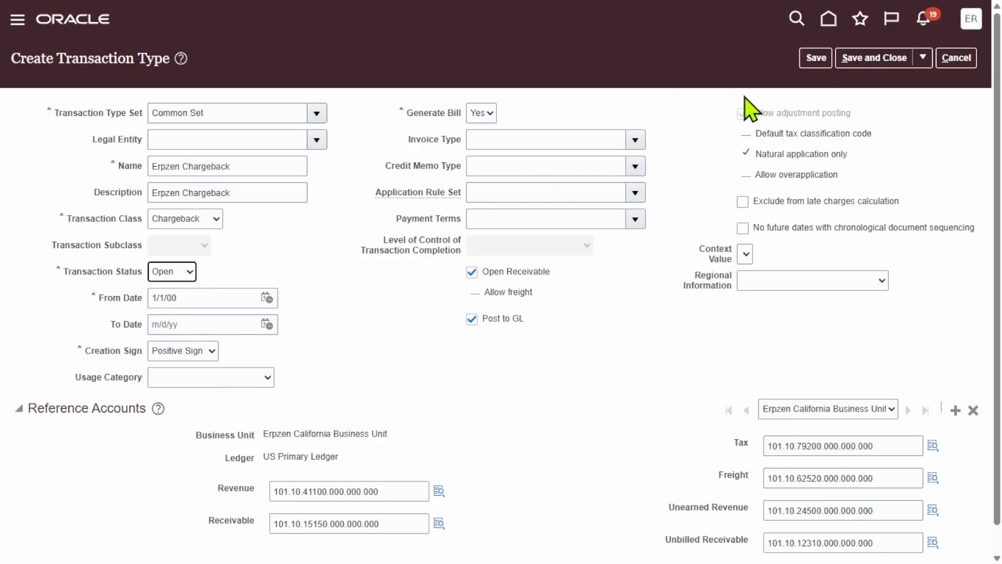
pyautogui.click(814, 57)
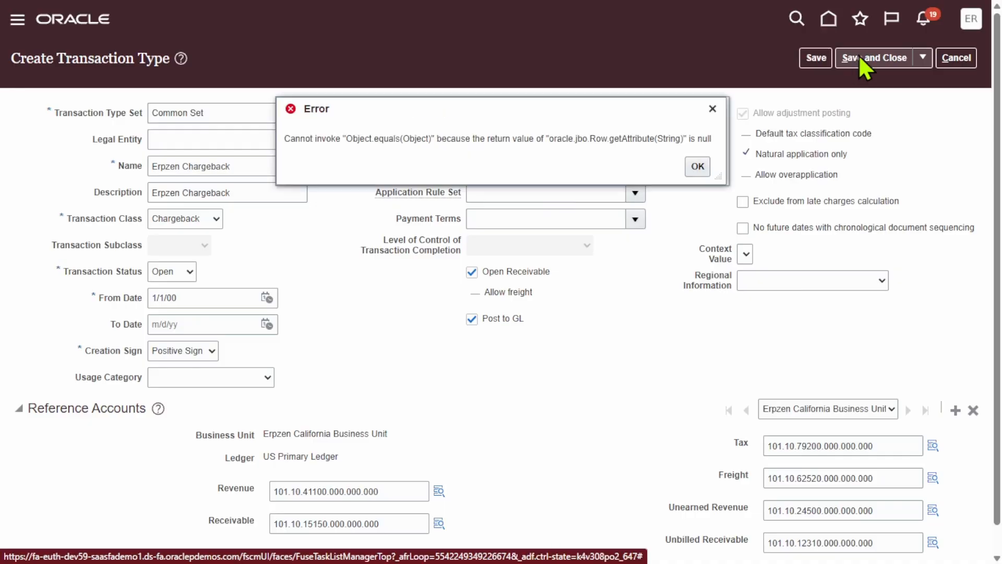
# Dismiss the error, assign the Supremo US legal entity to Erpzen Chargeback, and save and close the transaction type.
pyautogui.click(702, 168)
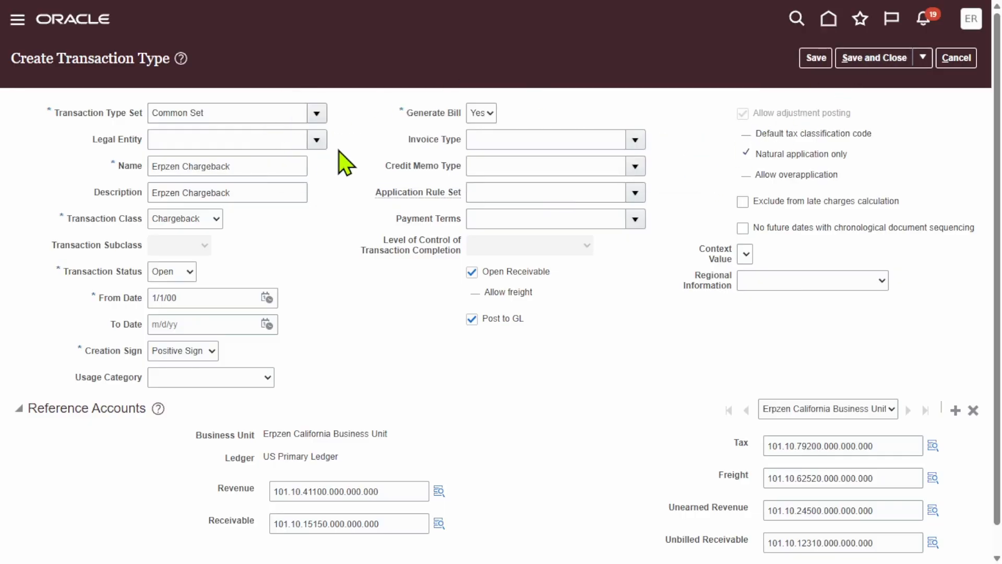
pyautogui.click(316, 139)
pyautogui.click(306, 188)
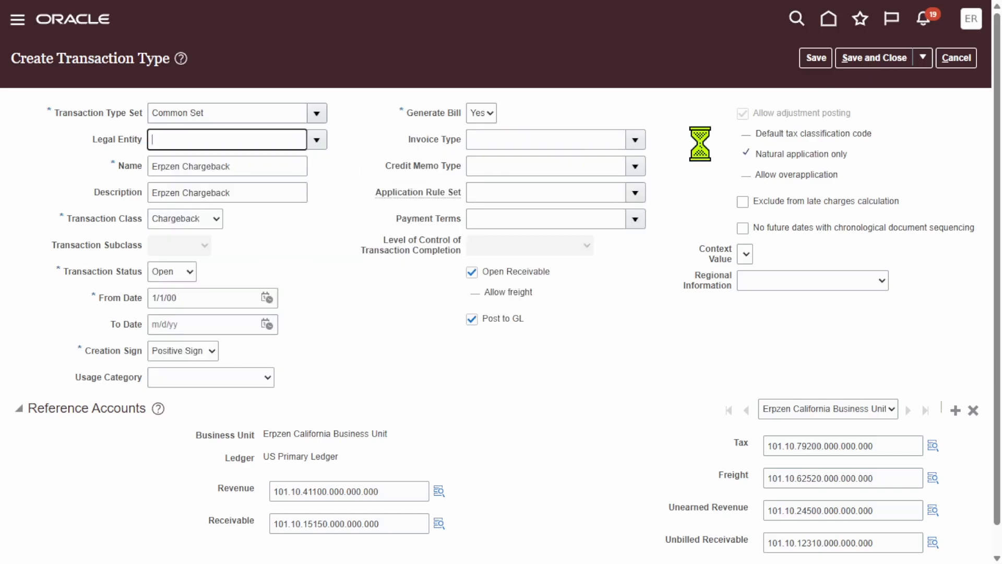
pyautogui.click(866, 56)
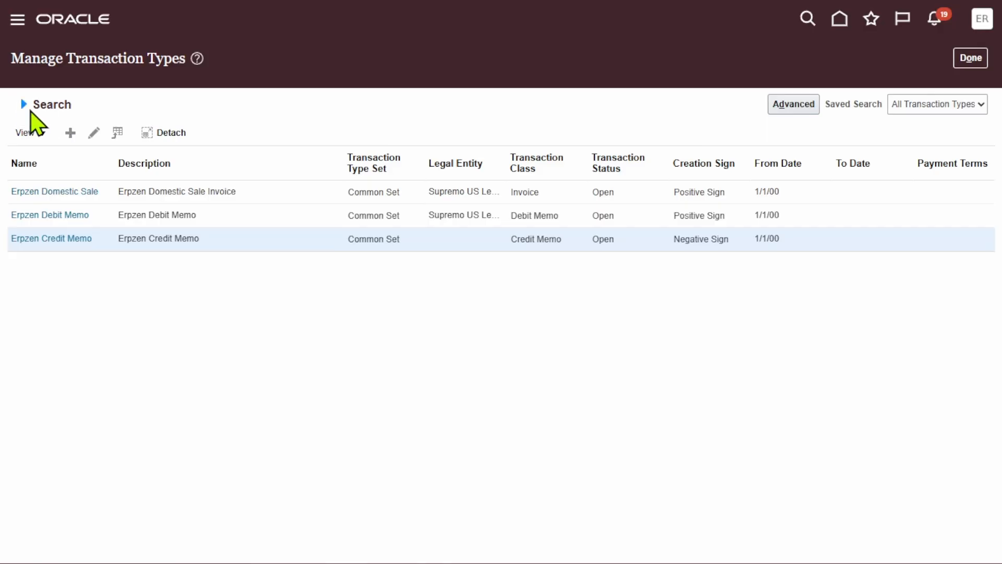
# Rerun the transaction type search for the name erpzen and leave the transaction types page.
pyautogui.click(24, 104)
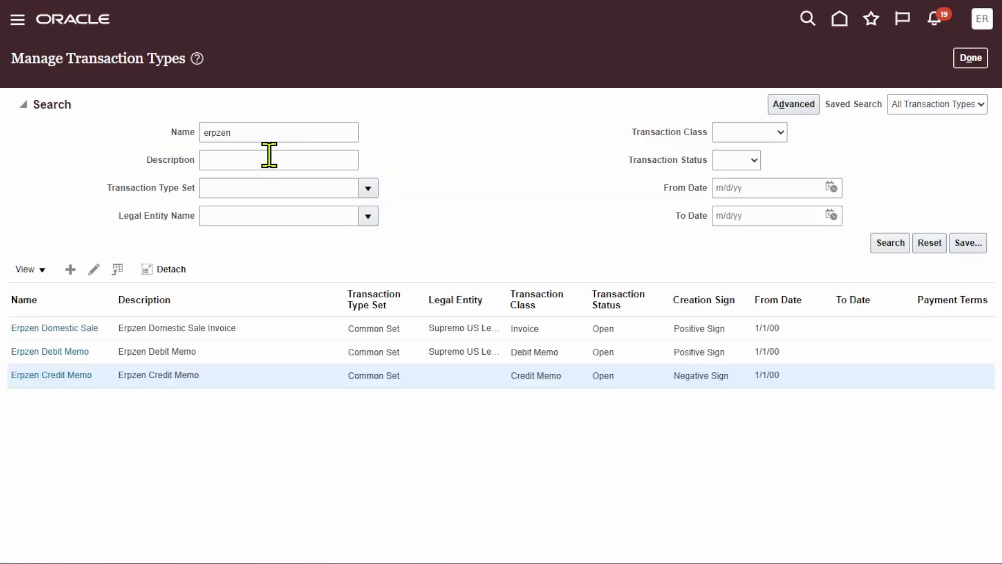
pyautogui.click(898, 245)
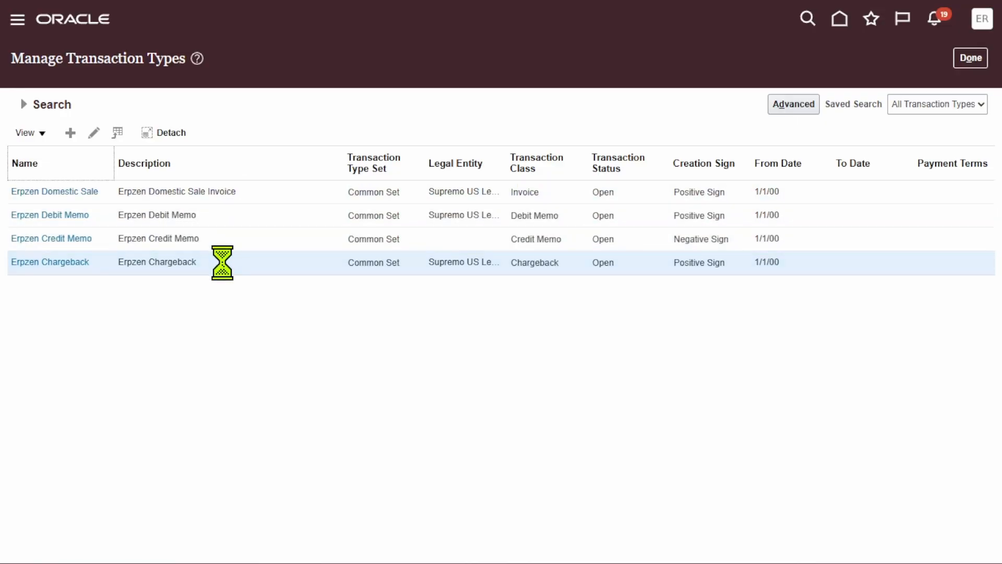
pyautogui.click(978, 61)
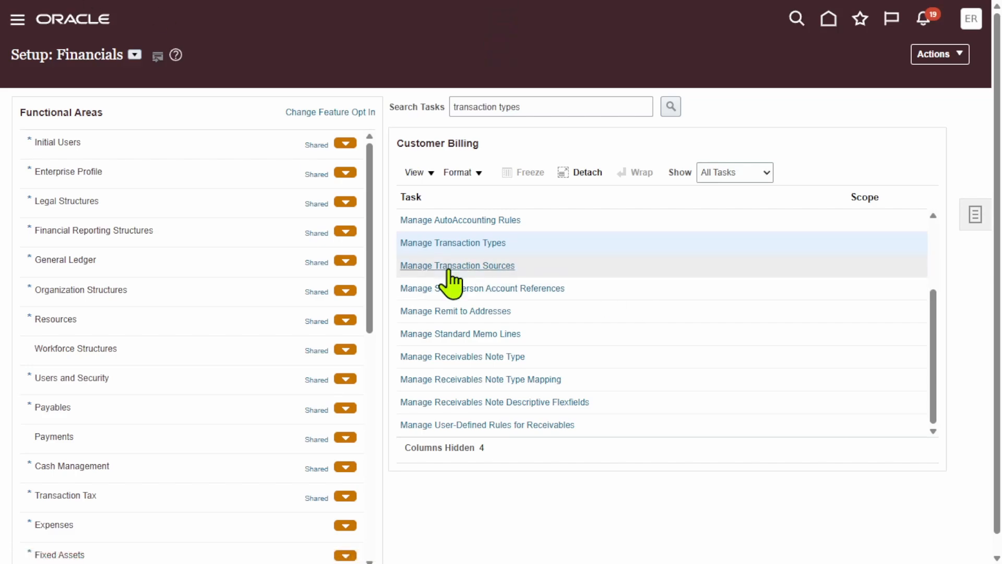
# Start a new transaction source from the Manage Transaction Sources task and set its Transaction Source Set to Common Set.
pyautogui.click(482, 266)
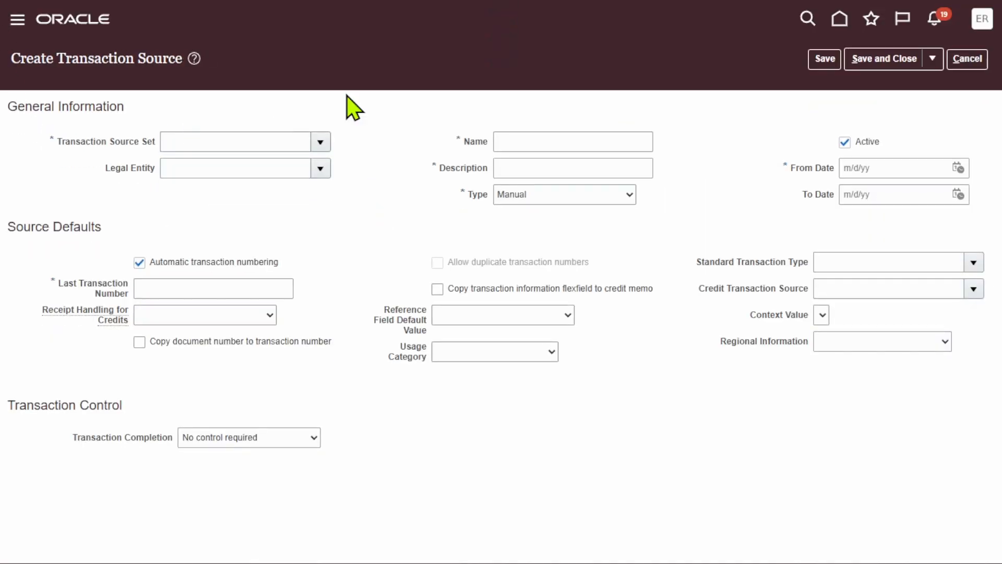
pyautogui.click(320, 142)
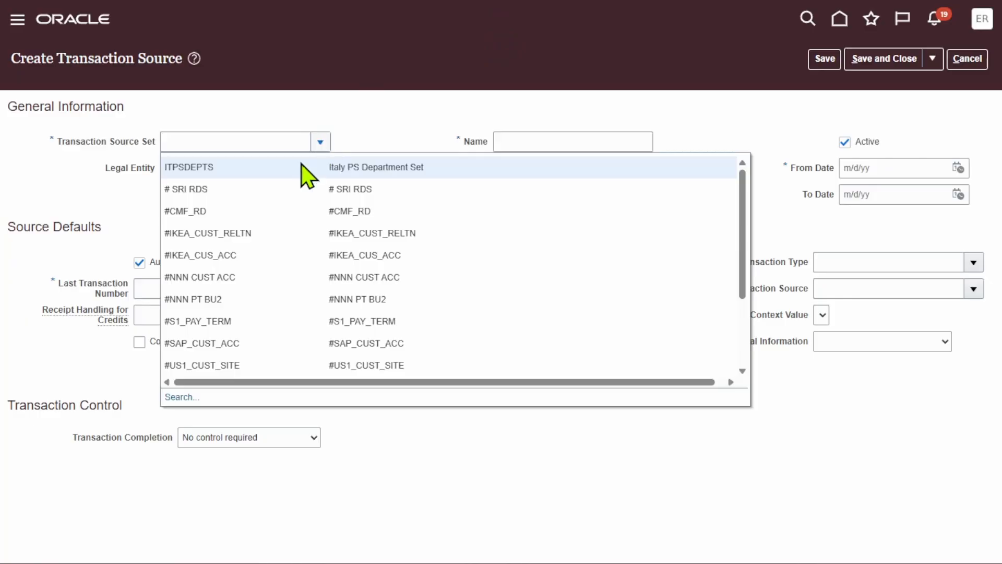
pyautogui.click(183, 397)
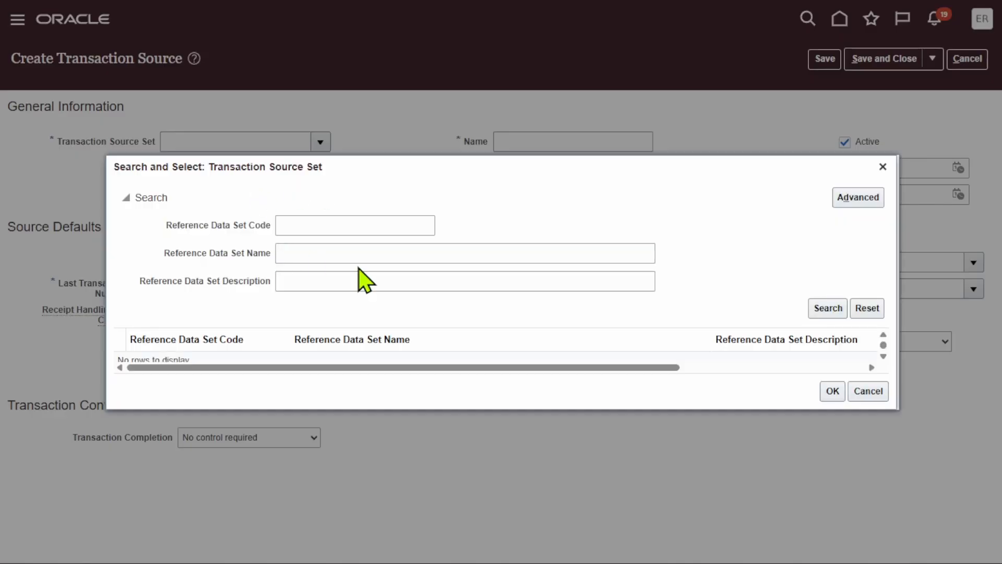
pyautogui.click(336, 225)
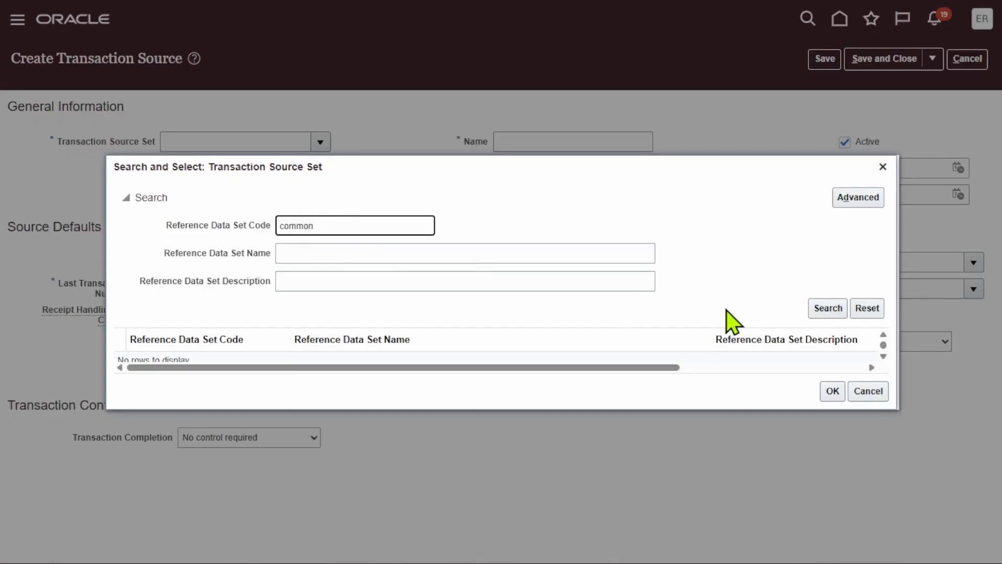
pyautogui.click(828, 310)
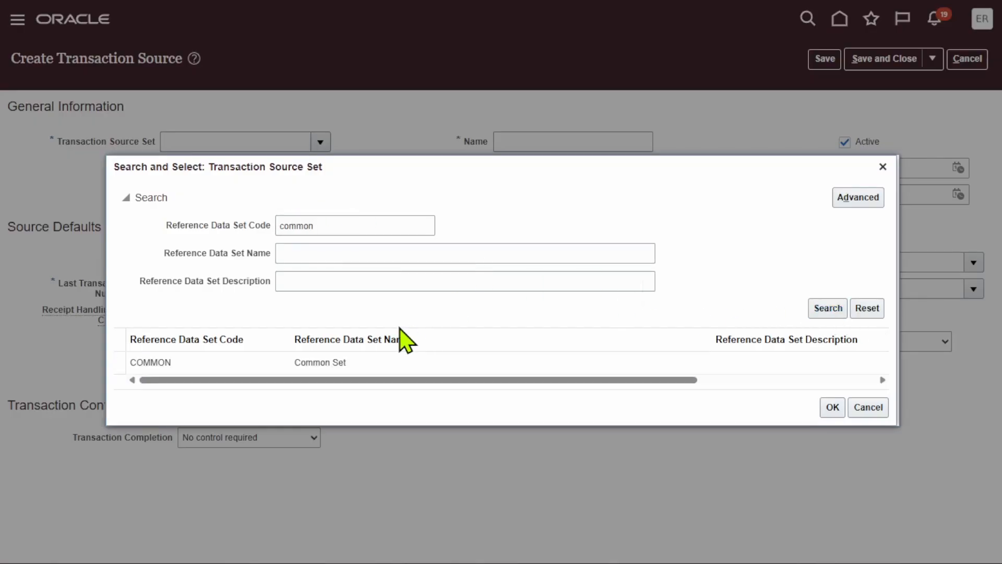
pyautogui.click(315, 354)
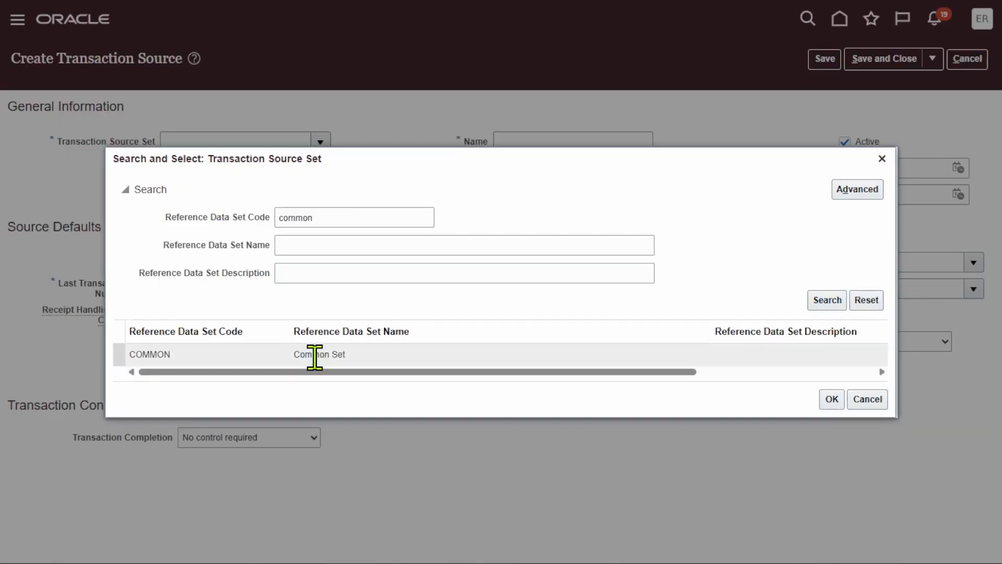
pyautogui.click(832, 400)
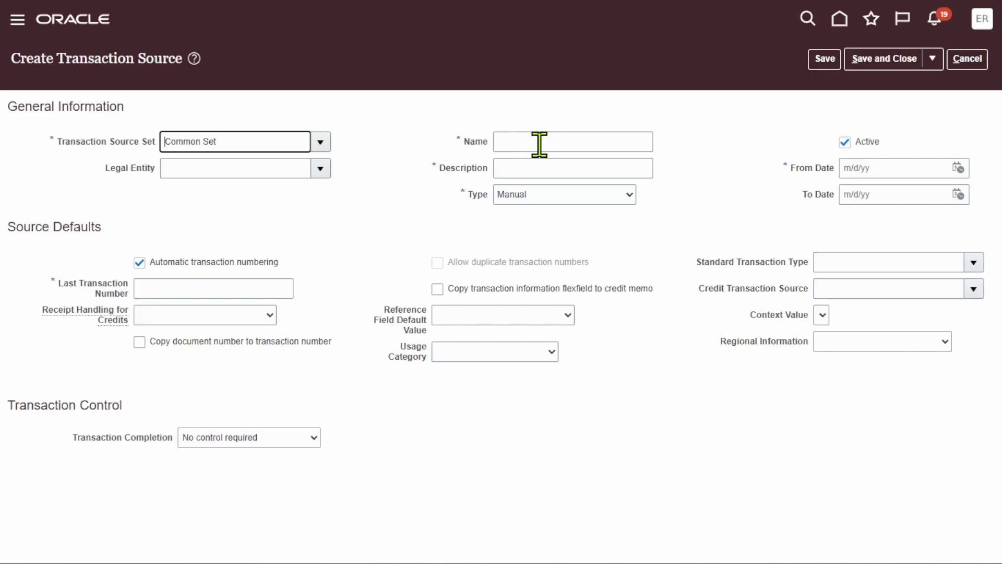
# Name the transaction source Erpzen Transaction Source and copy that name into its description.
pyautogui.click(566, 142)
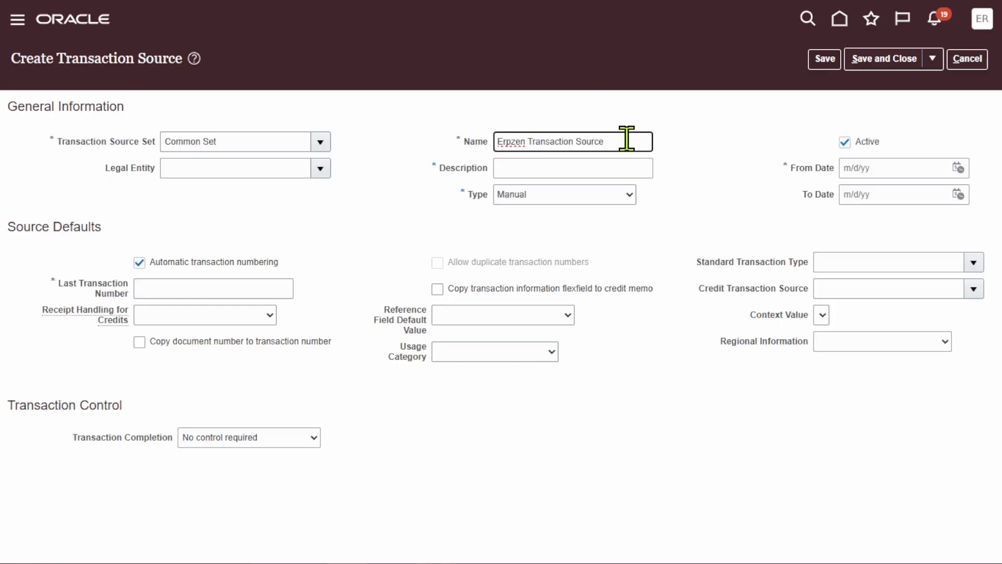
pyautogui.tripleClick(626, 136)
pyautogui.hotkey('ctrl', 'c')
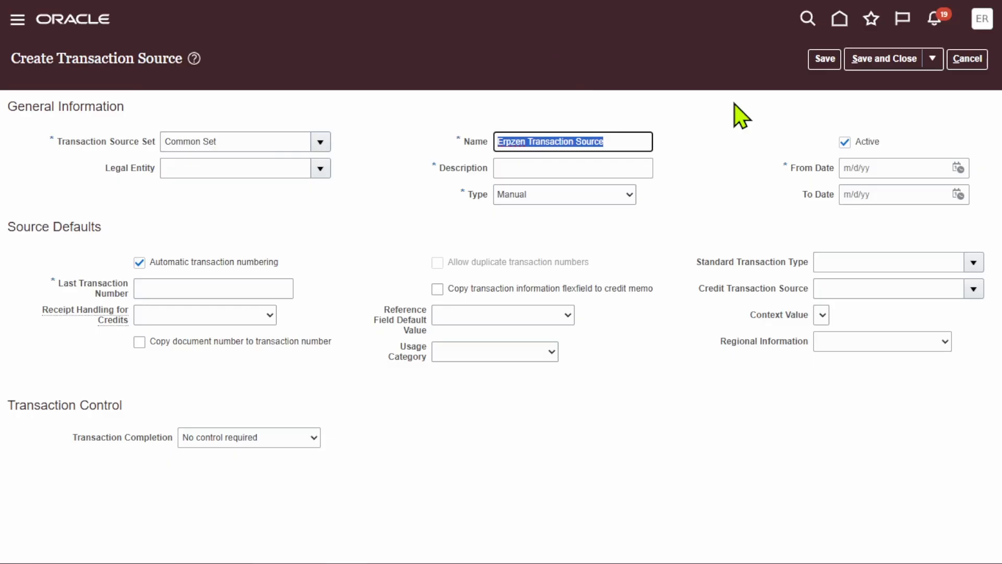
pyautogui.click(546, 163)
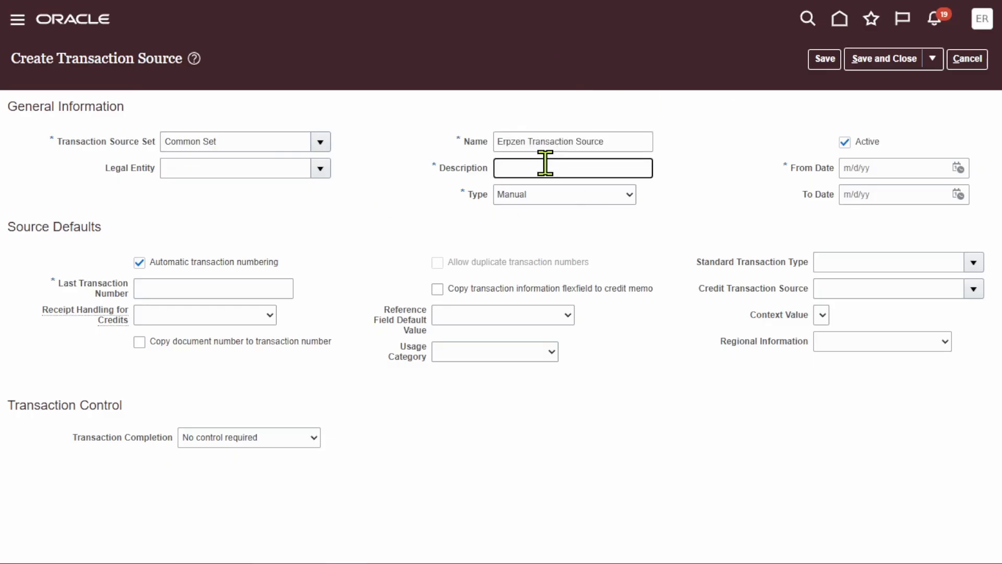
pyautogui.hotkey('ctrl', 'v')
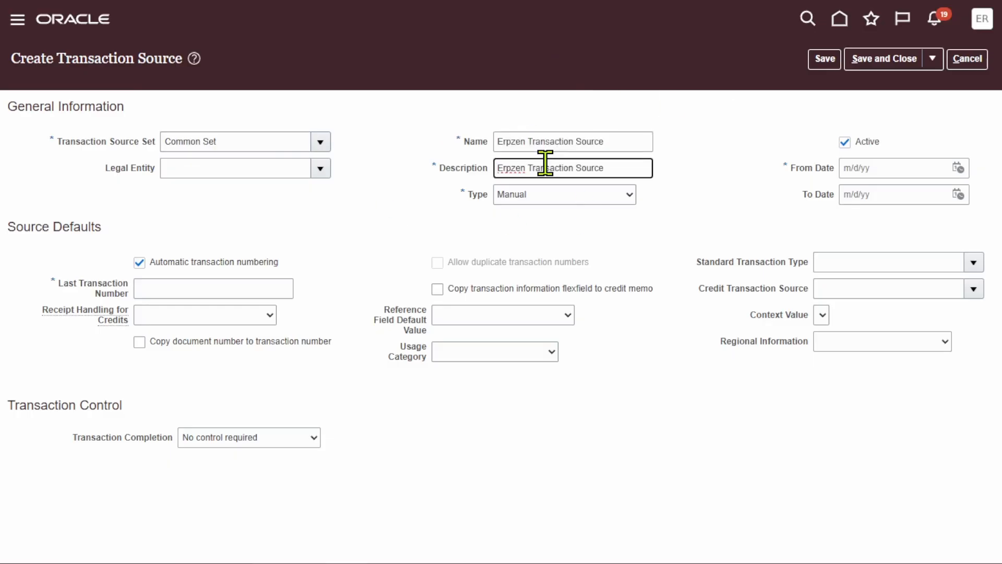
pyautogui.click(689, 180)
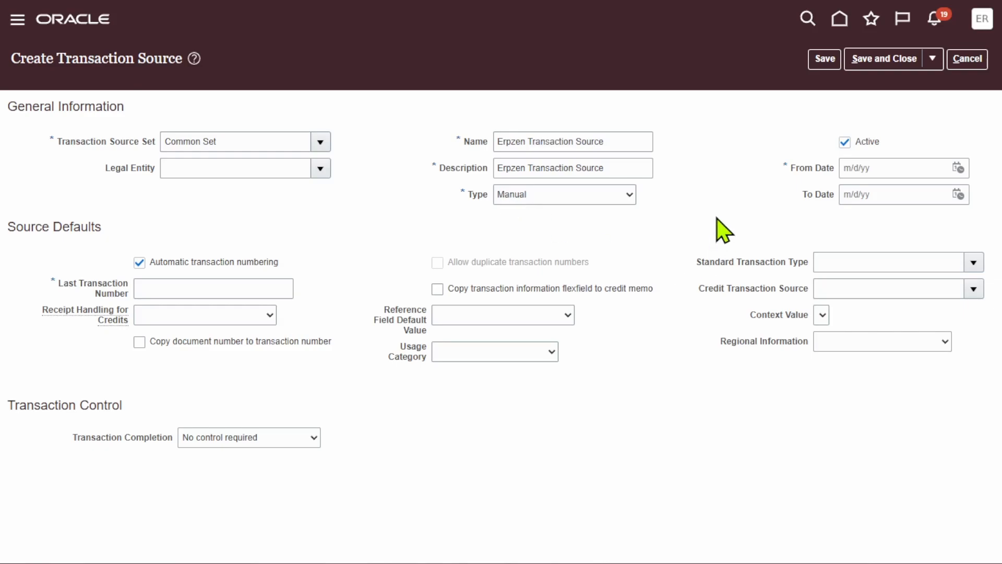
# Set the transaction source's From Date to 1/1/00 and its Last Transaction Number to 107101.
pyautogui.click(918, 166)
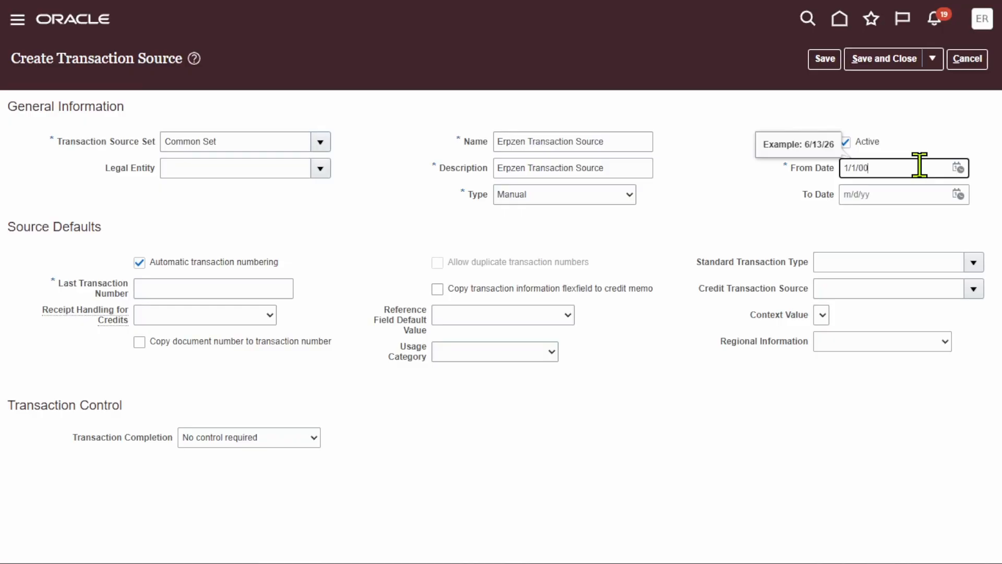
pyautogui.click(742, 205)
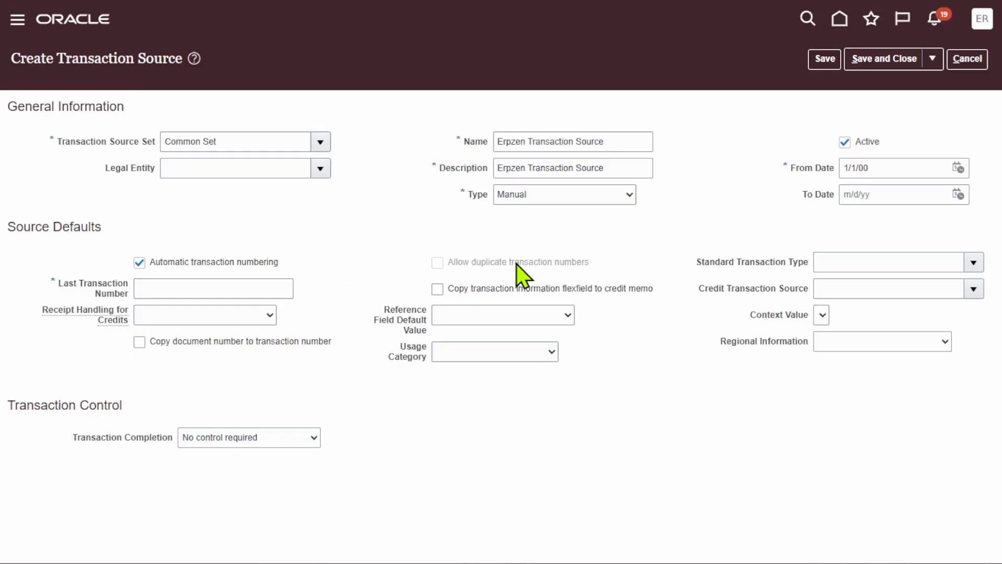
pyautogui.click(240, 287)
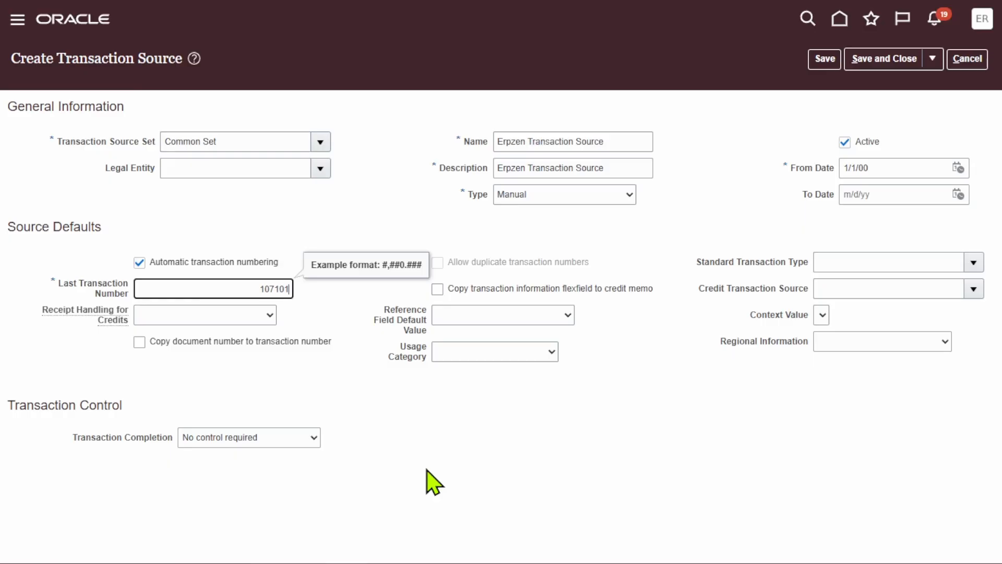
pyautogui.click(343, 316)
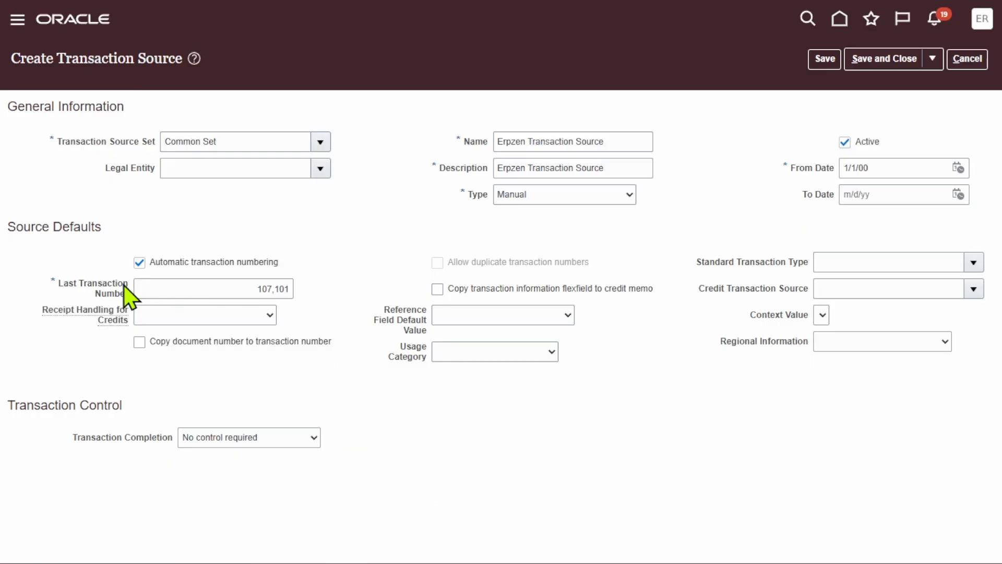
pyautogui.moveTo(55, 284); pyautogui.dragTo(132, 302)
pyautogui.click(356, 256)
# Search the standard transaction types for erpzen and choose Erpzen Domestic Sale as the source's Standard Transaction Type.
pyautogui.click(974, 263)
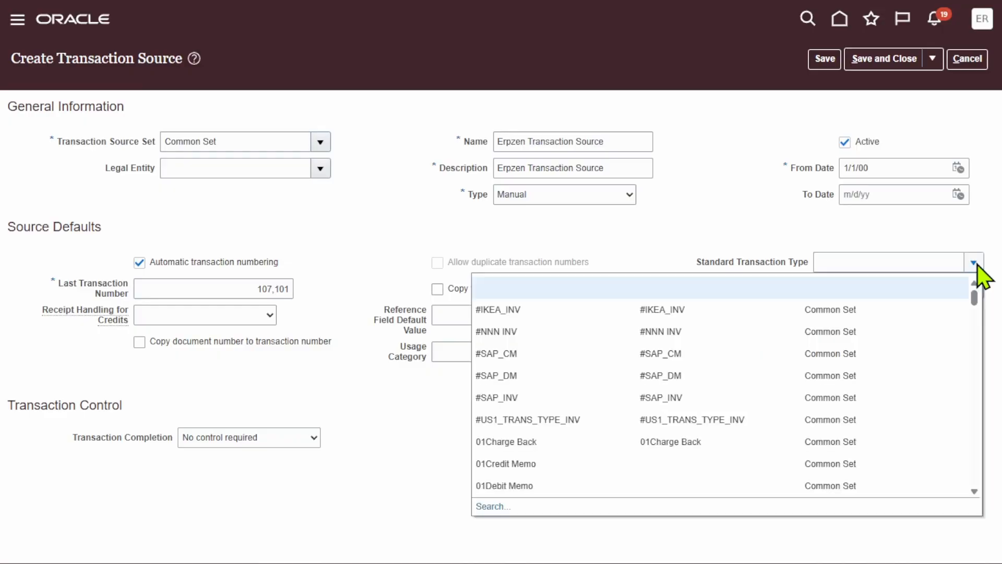
pyautogui.click(495, 506)
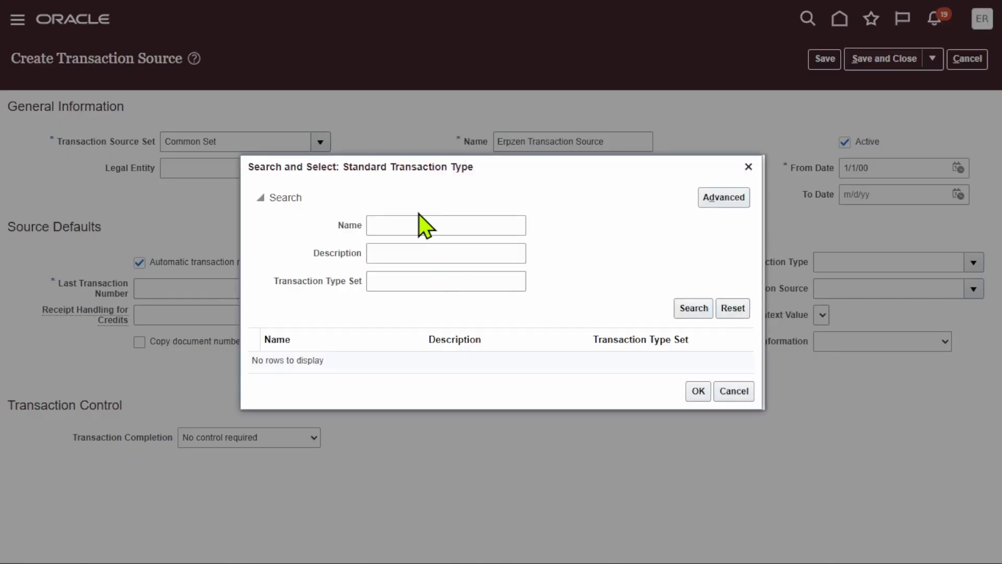
pyautogui.click(413, 228)
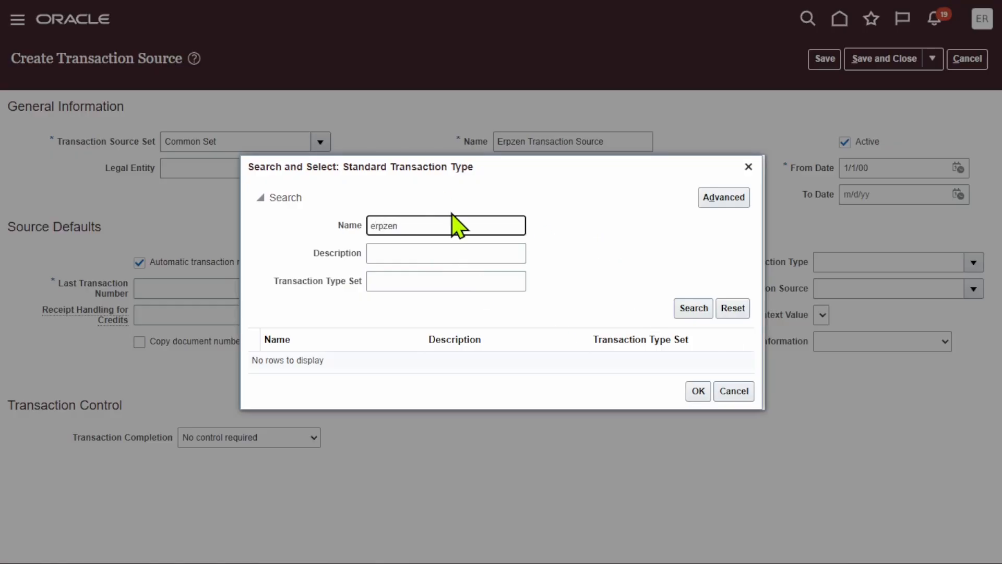
pyautogui.click(690, 313)
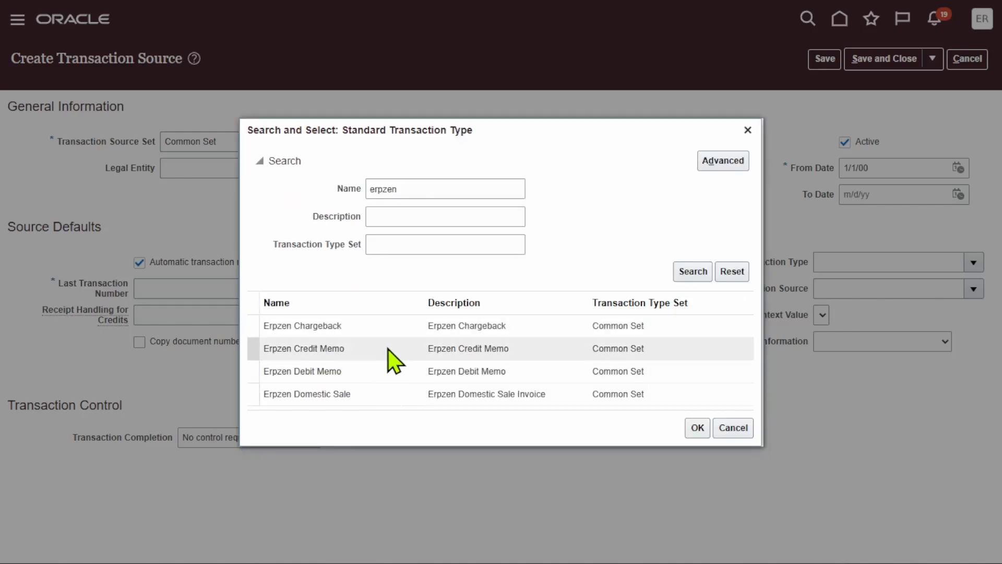
pyautogui.click(393, 397)
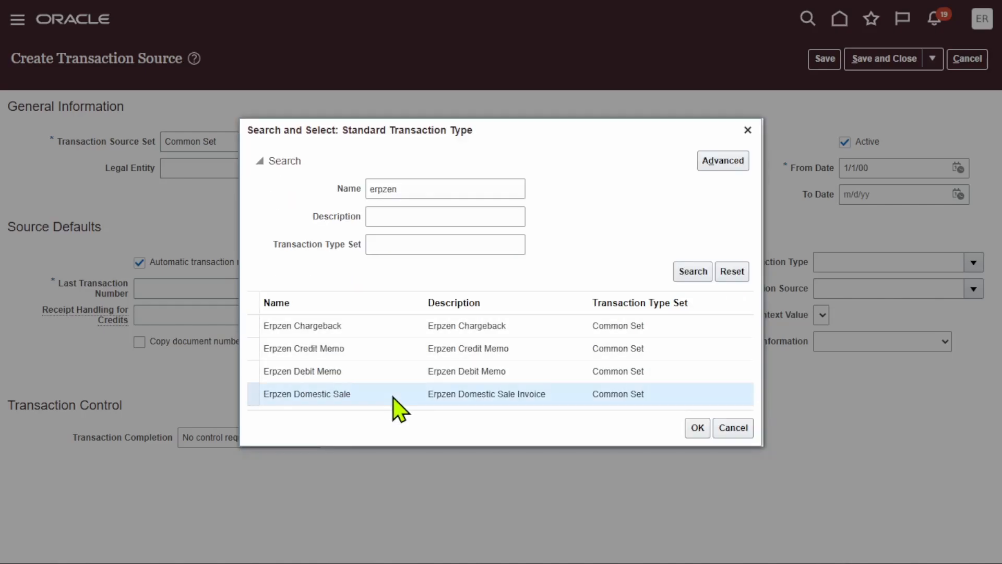
pyautogui.click(689, 426)
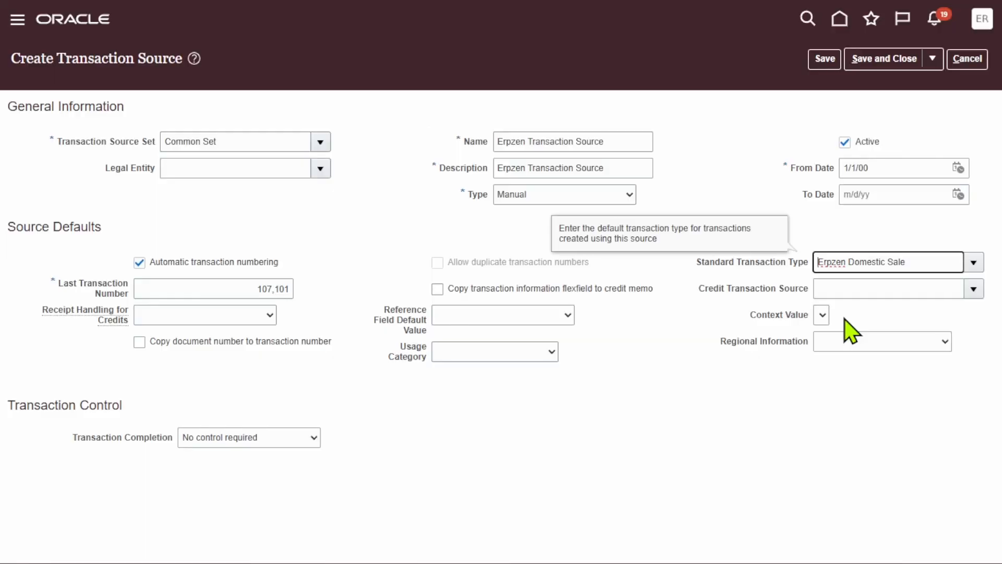
# Clear the Standard Transaction Type of the transaction source.
pyautogui.click(752, 164)
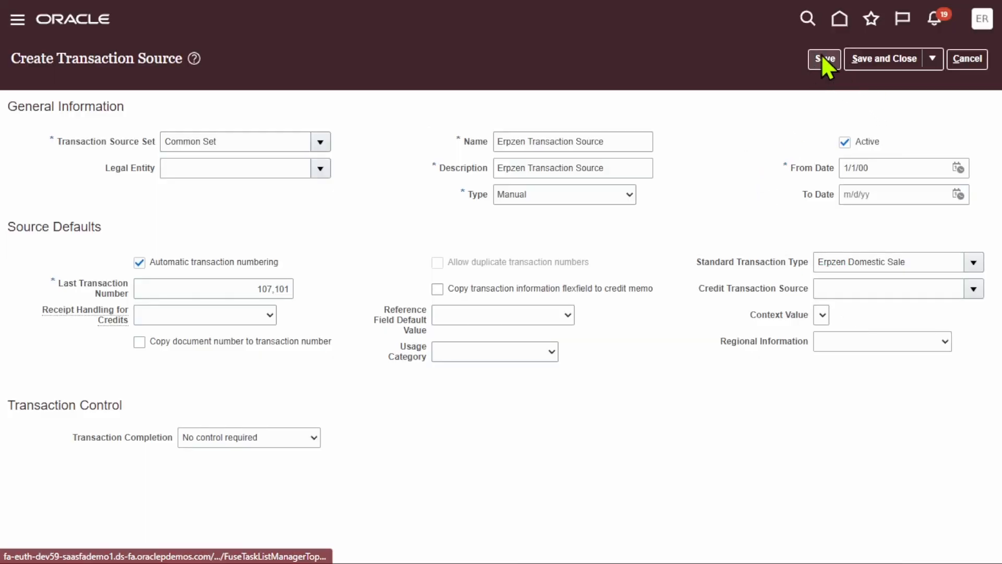
pyautogui.click(918, 257)
pyautogui.click(725, 154)
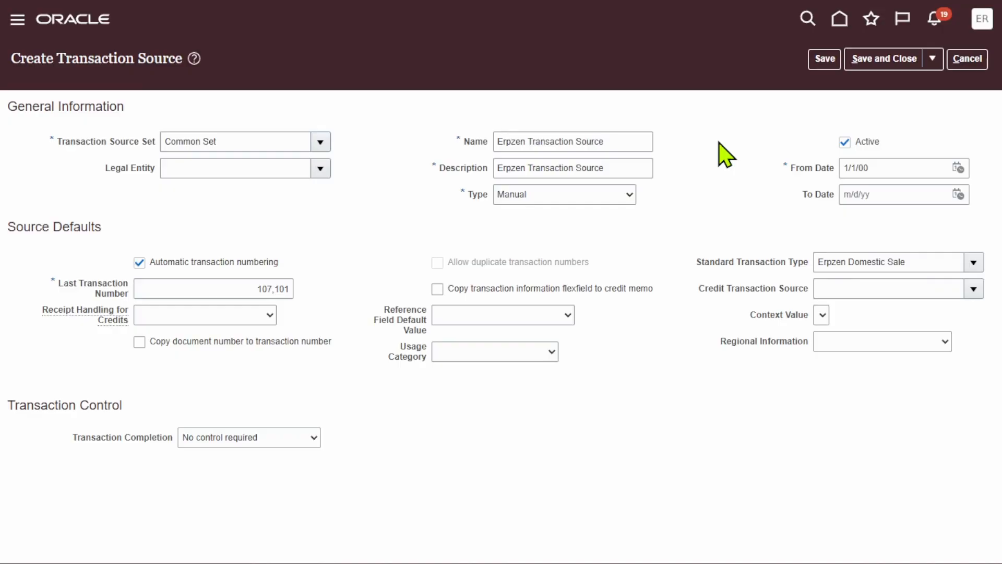
pyautogui.click(926, 260)
pyautogui.click(925, 260)
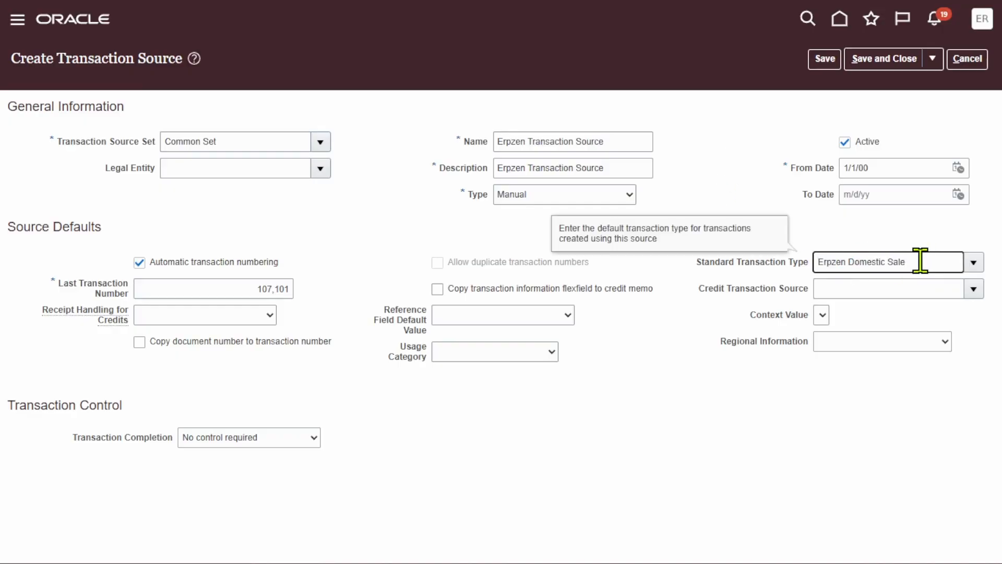
pyautogui.doubleClick(921, 259)
pyautogui.click(920, 259)
pyautogui.click(738, 128)
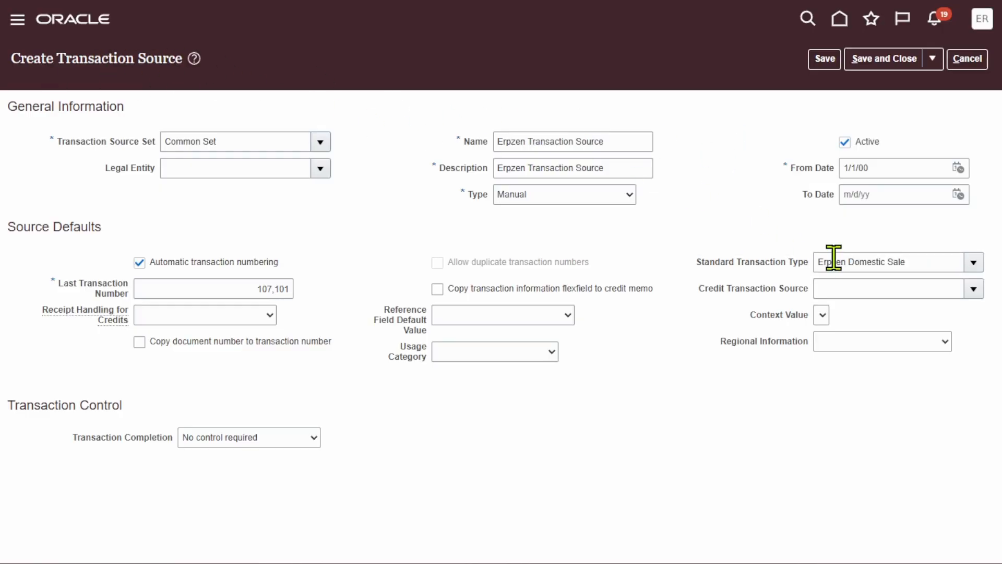
pyautogui.click(935, 265)
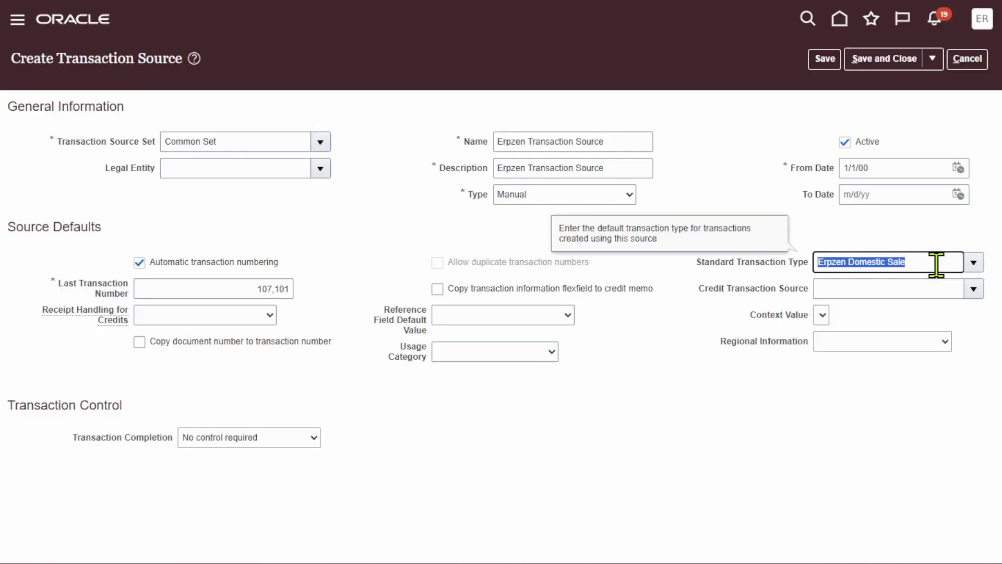
pyautogui.click(739, 148)
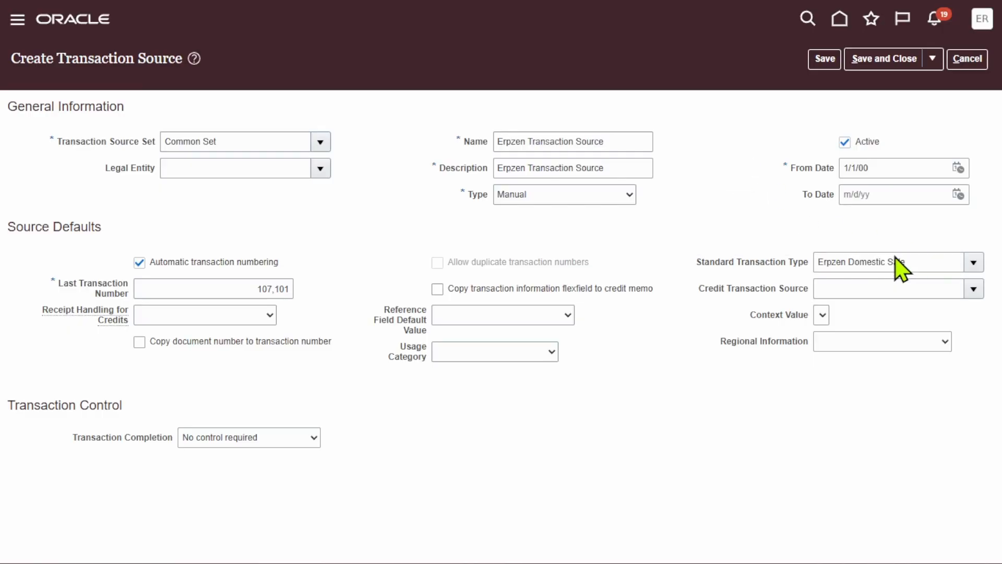
pyautogui.moveTo(948, 259); pyautogui.dragTo(477, 265)
pyautogui.press('BackSpace')
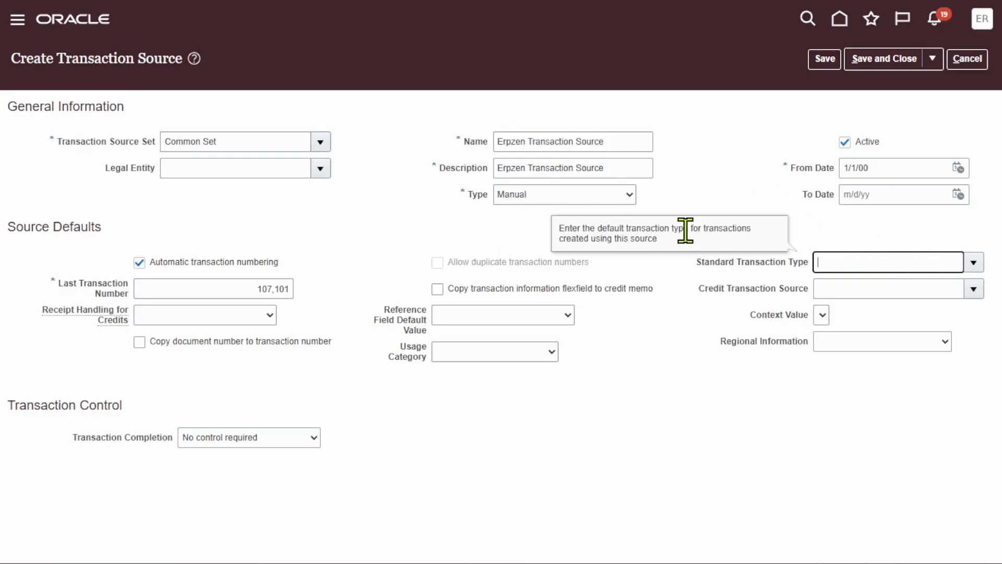
pyautogui.click(699, 138)
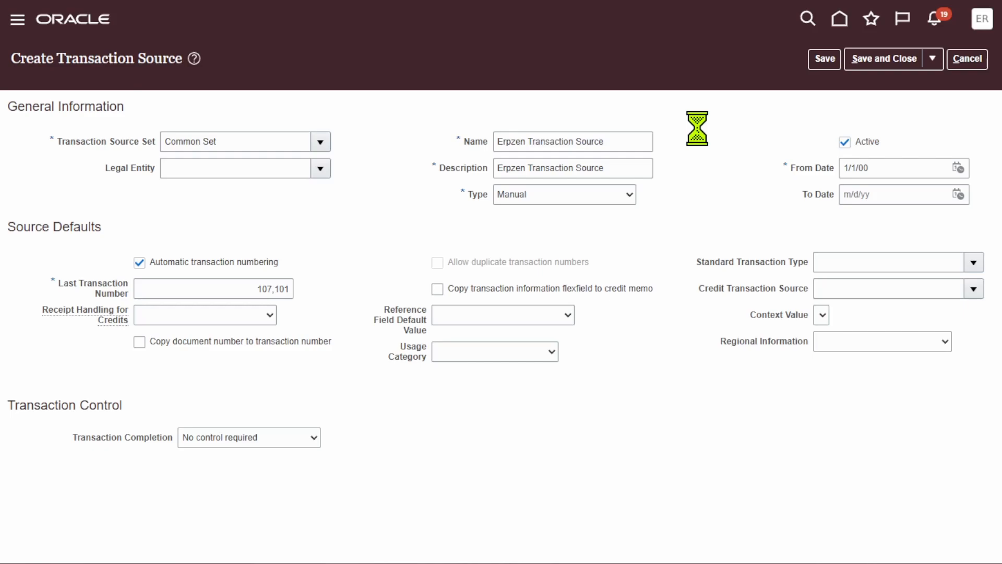
# Save and close the transaction source, and leave the Manage Transaction Sources page.
pyautogui.click(825, 58)
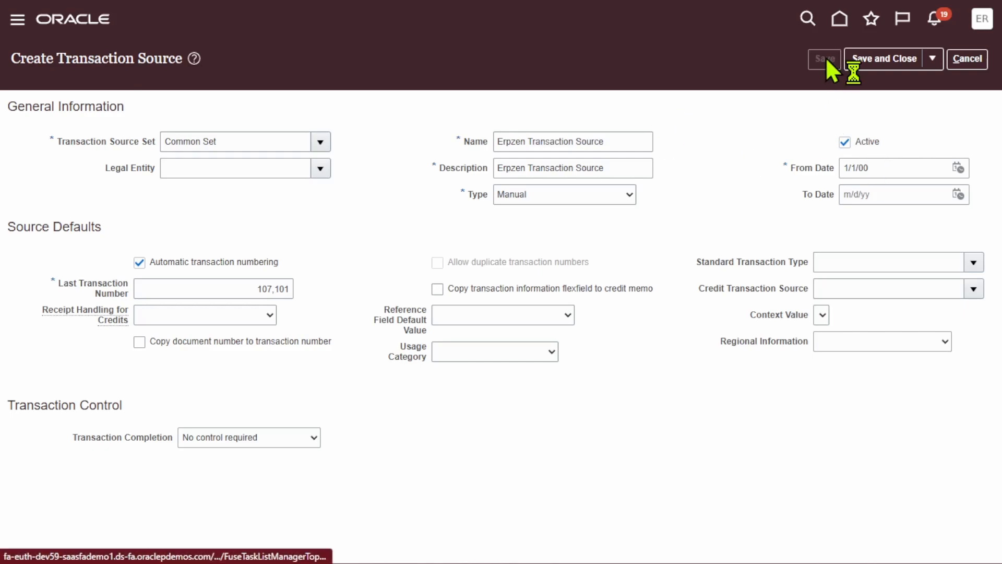
pyautogui.click(877, 59)
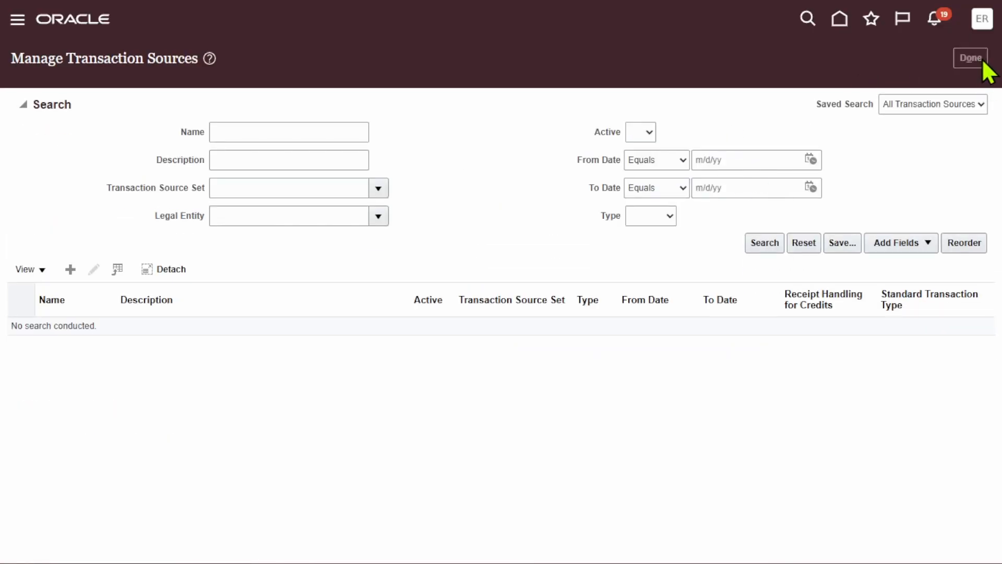
pyautogui.click(983, 61)
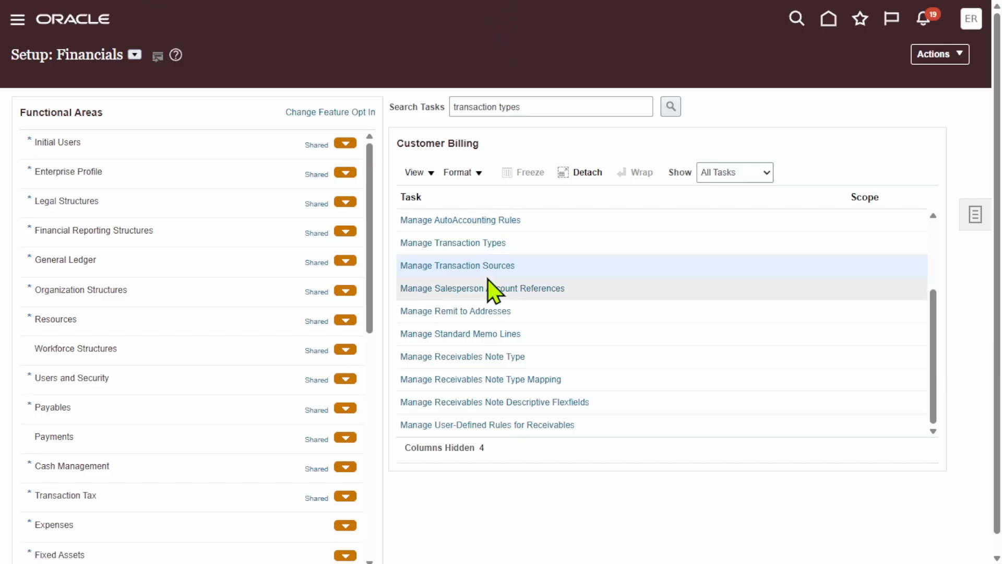
# Examine the options a new transaction source offers with its type set to Imported, and discard it without saving.
pyautogui.click(483, 264)
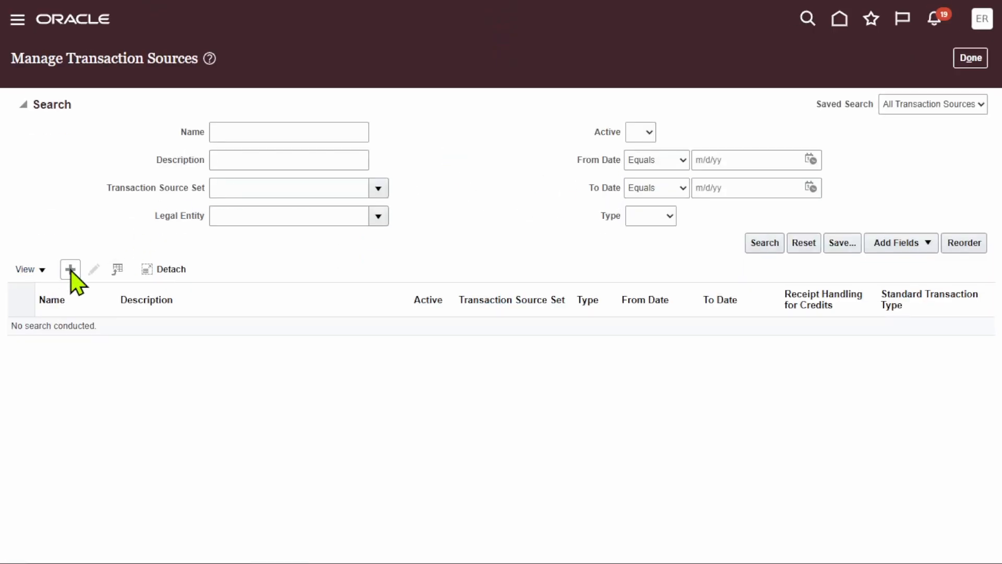
pyautogui.click(71, 271)
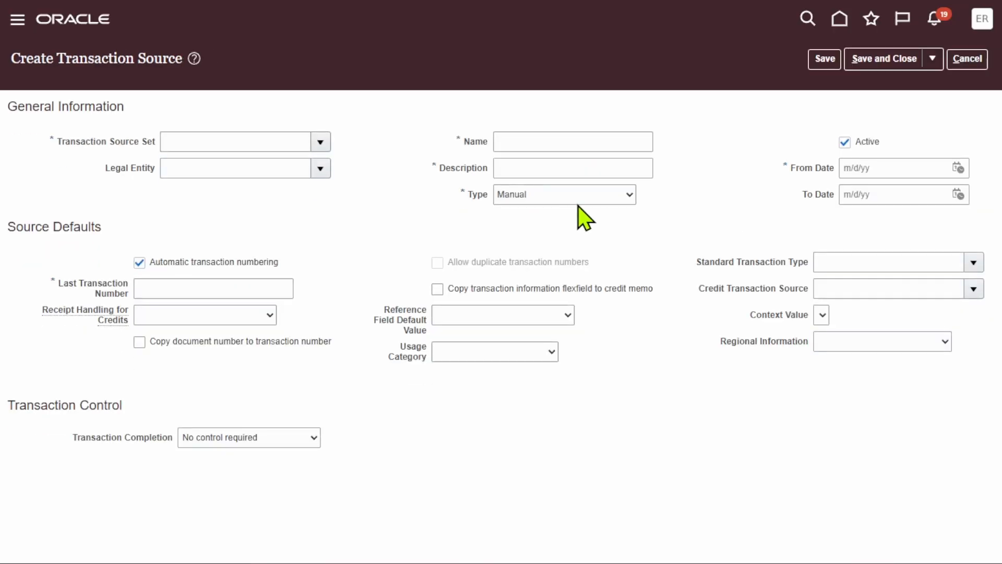
pyautogui.click(607, 198)
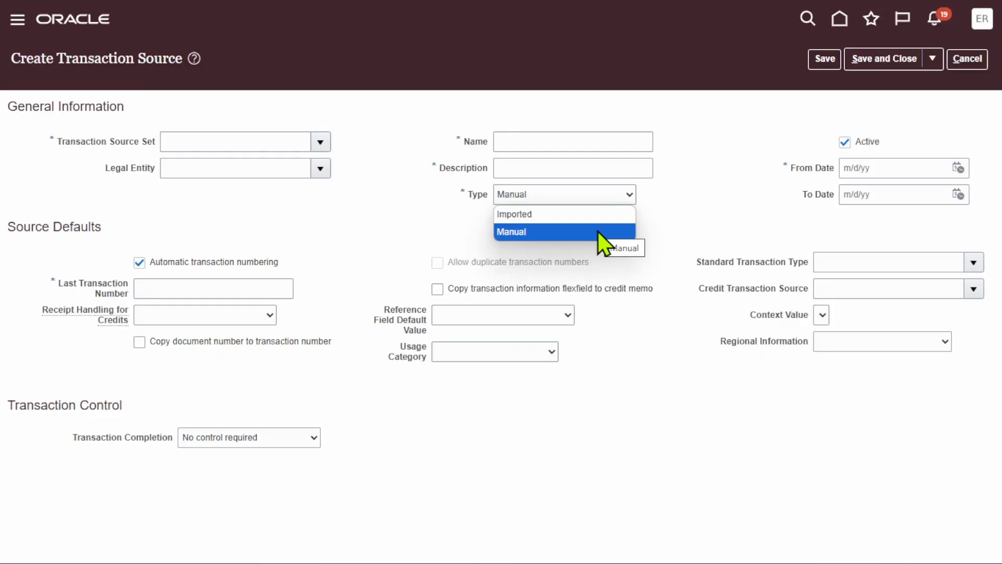
pyautogui.click(561, 214)
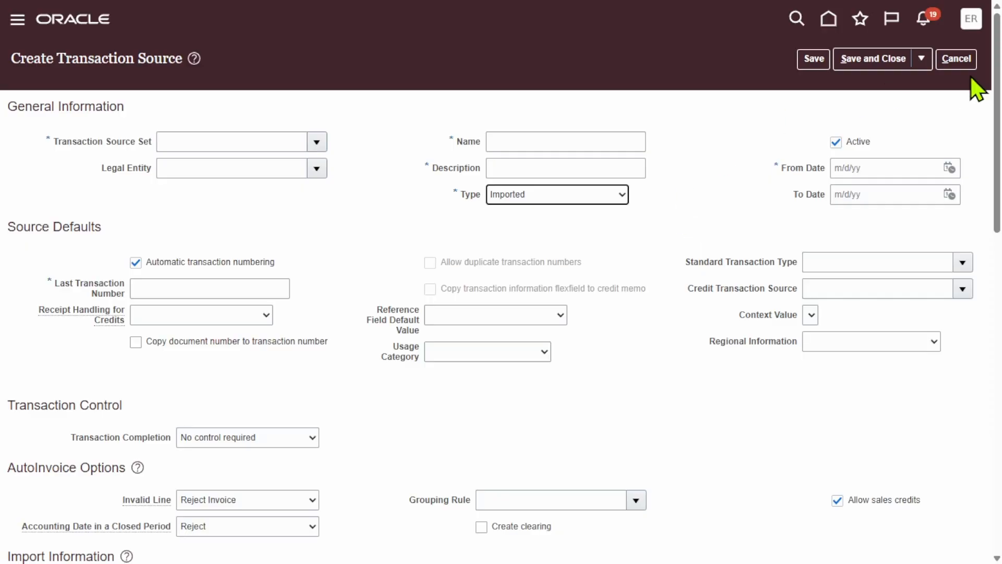
pyautogui.click(960, 59)
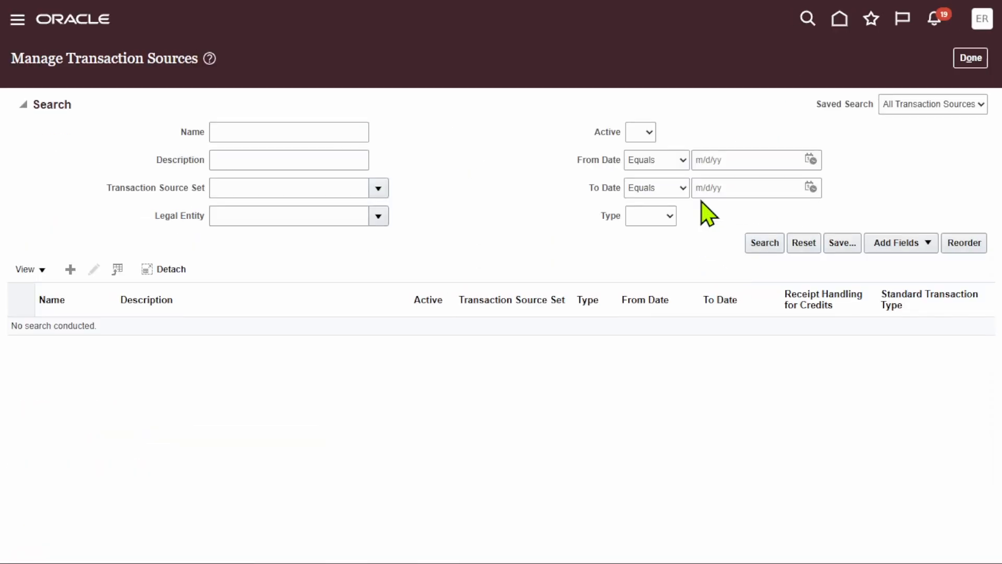
pyautogui.click(965, 57)
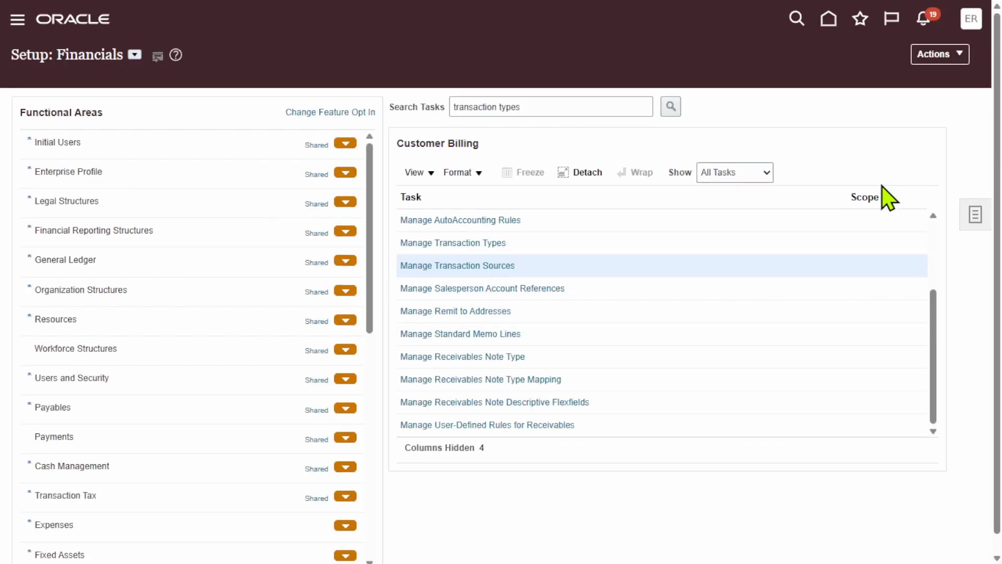
# Search the setup tasks for remit to address and open Manage Remit to Addresses.
pyautogui.doubleClick(545, 108)
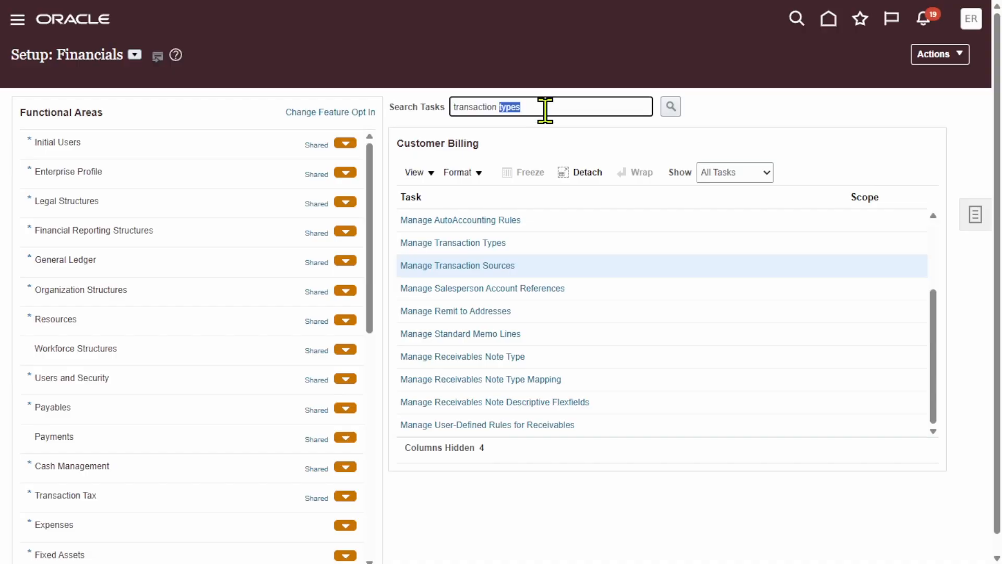
pyautogui.hotkey('ctrl', 'a')
pyautogui.press('BackSpace')
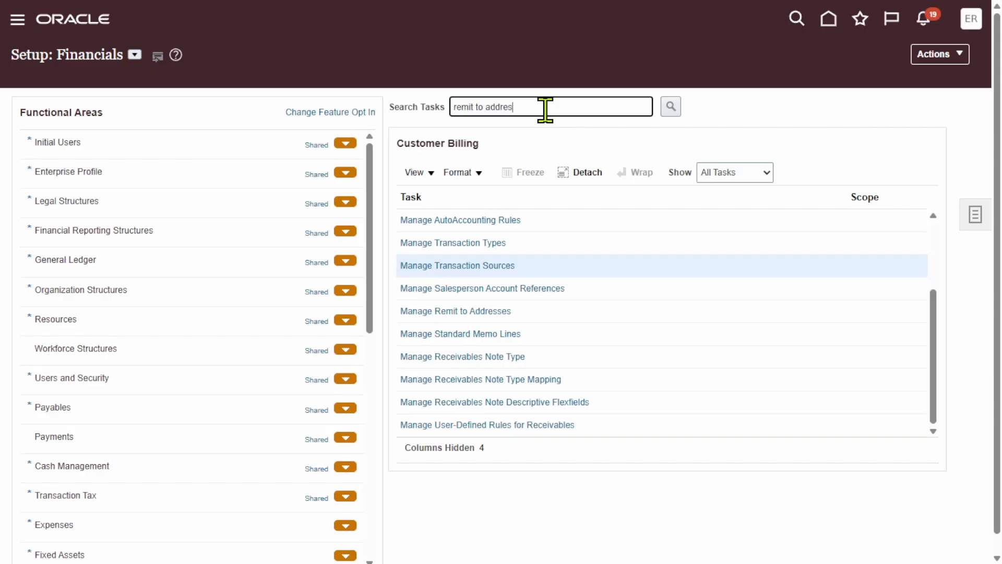
pyautogui.press('Return')
pyautogui.click(480, 313)
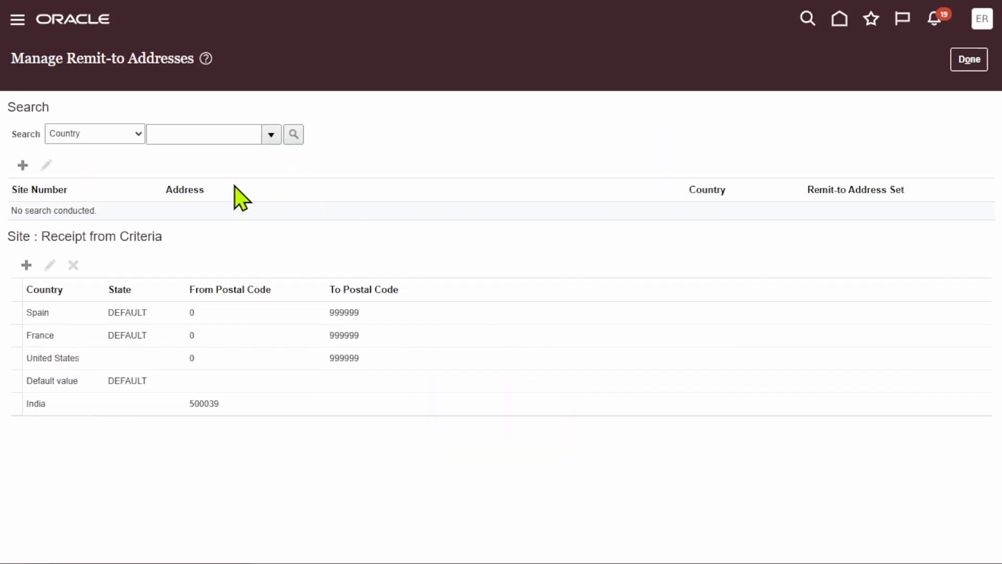
# Start a new remit-to address with Common Set as its Remit-to Address Set and Taiwan as its country.
pyautogui.click(23, 166)
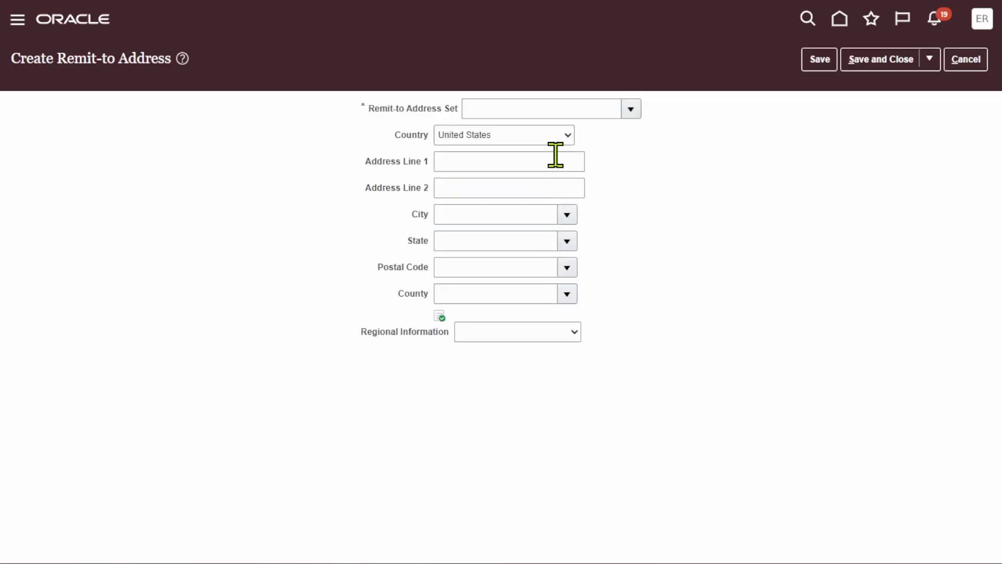
pyautogui.click(637, 113)
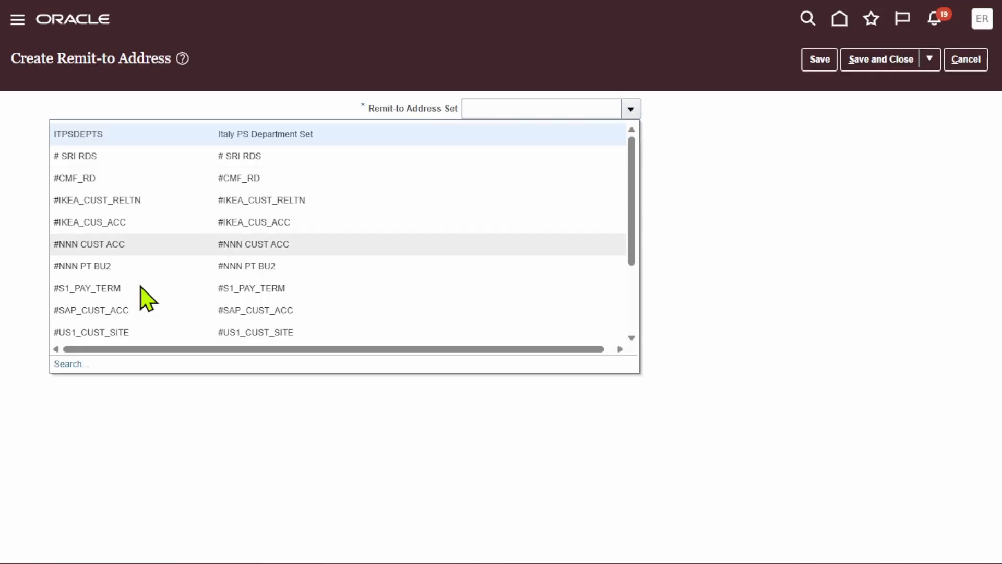
pyautogui.click(67, 366)
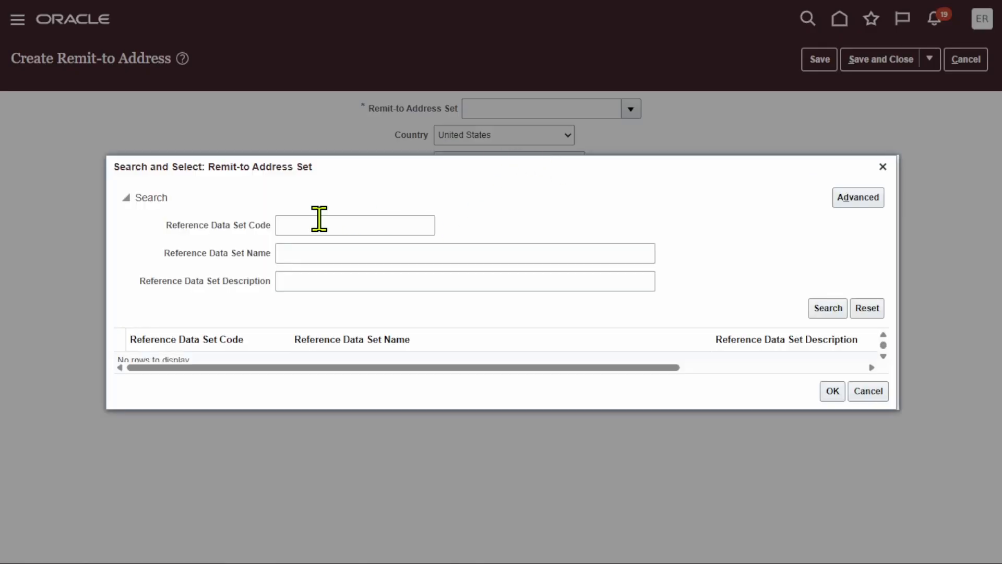
pyautogui.click(337, 228)
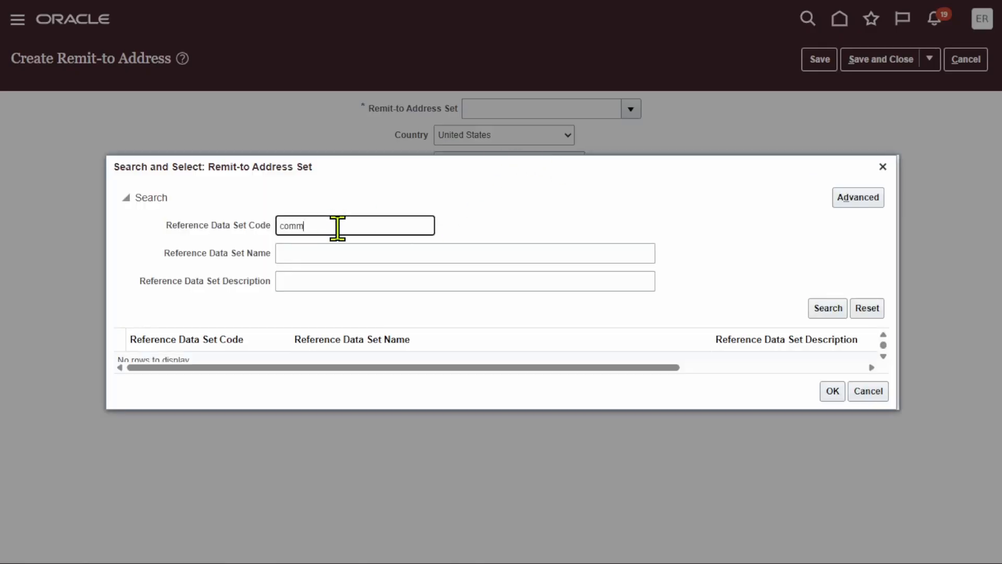
pyautogui.click(838, 312)
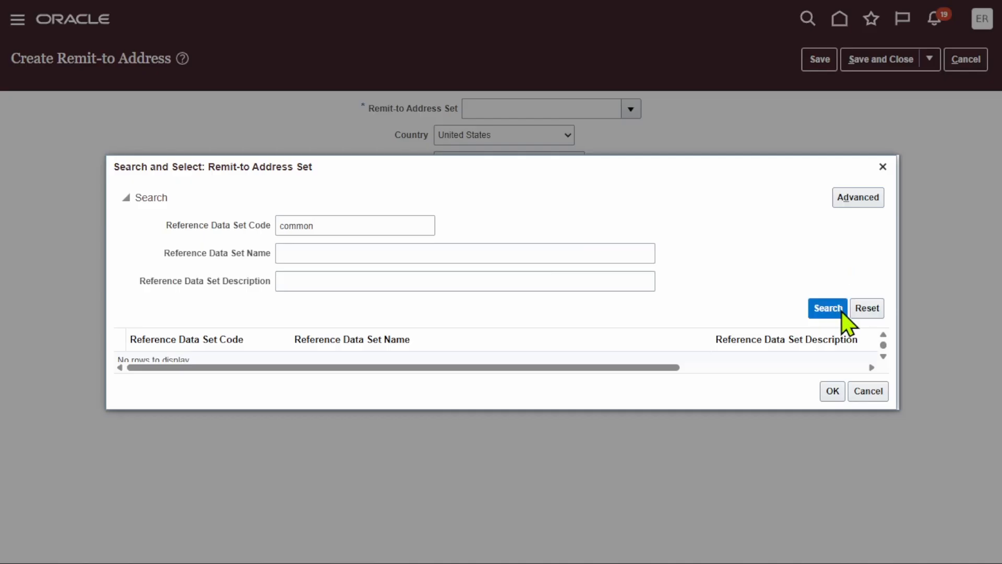
pyautogui.click(290, 355)
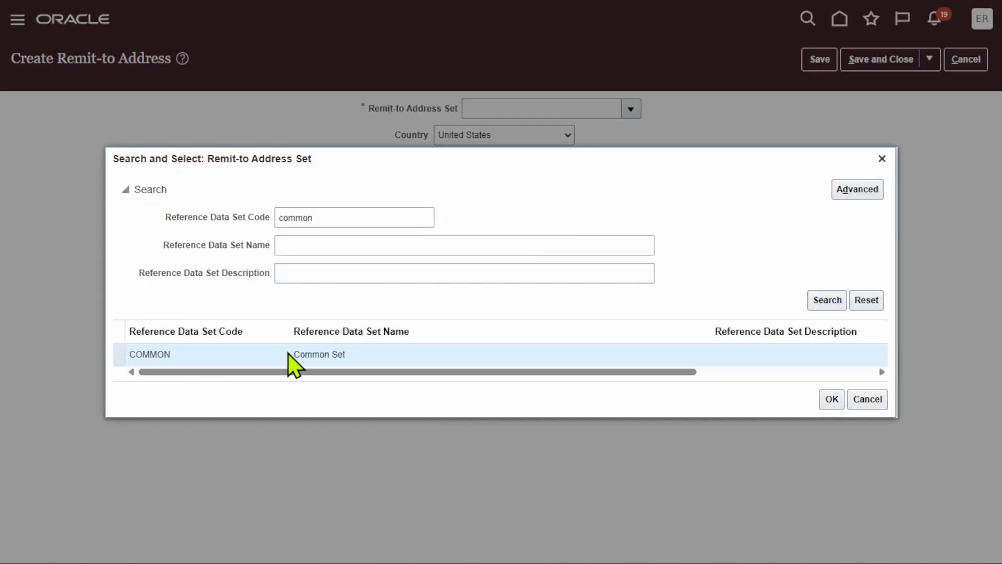
pyautogui.click(830, 400)
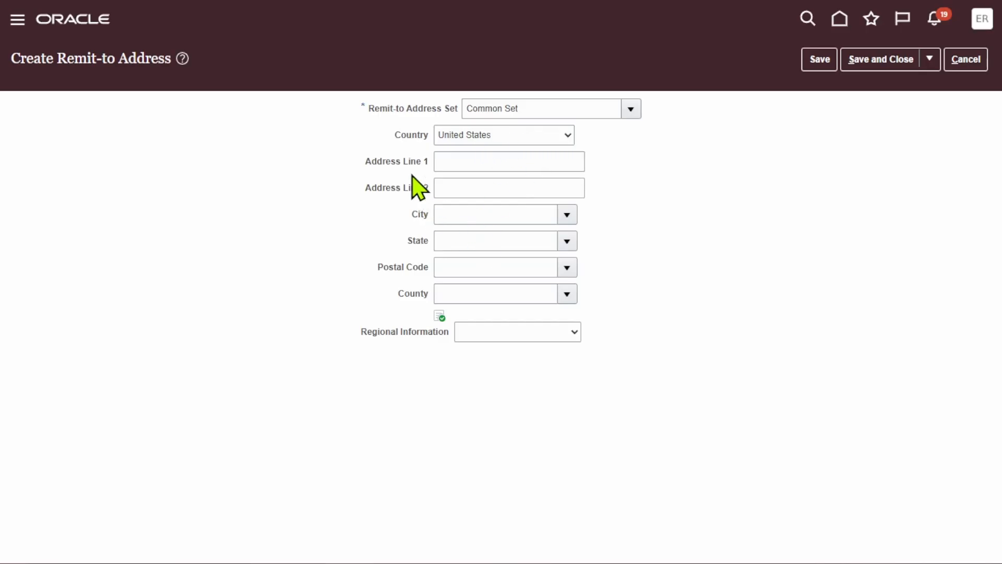
pyautogui.click(557, 135)
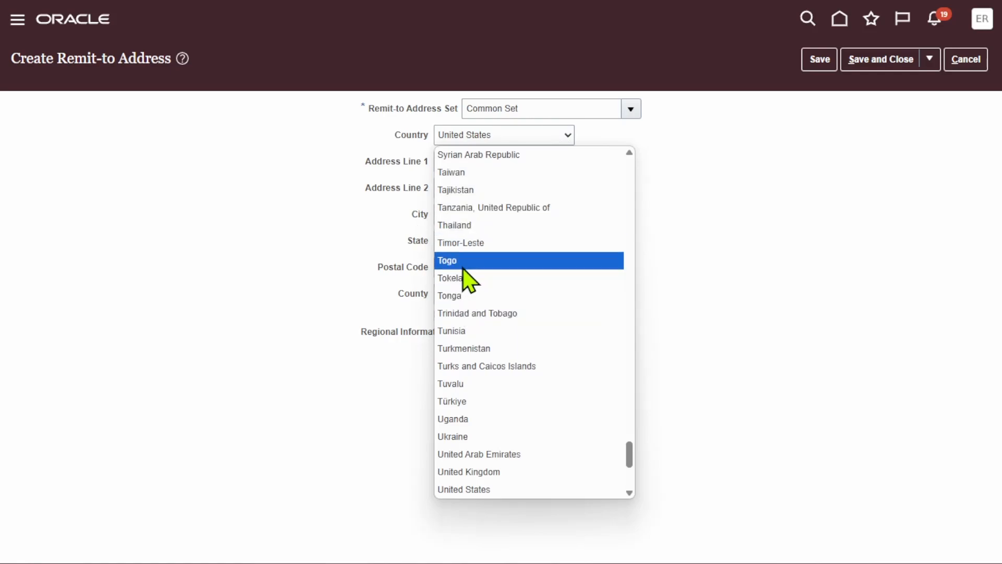
pyautogui.click(461, 174)
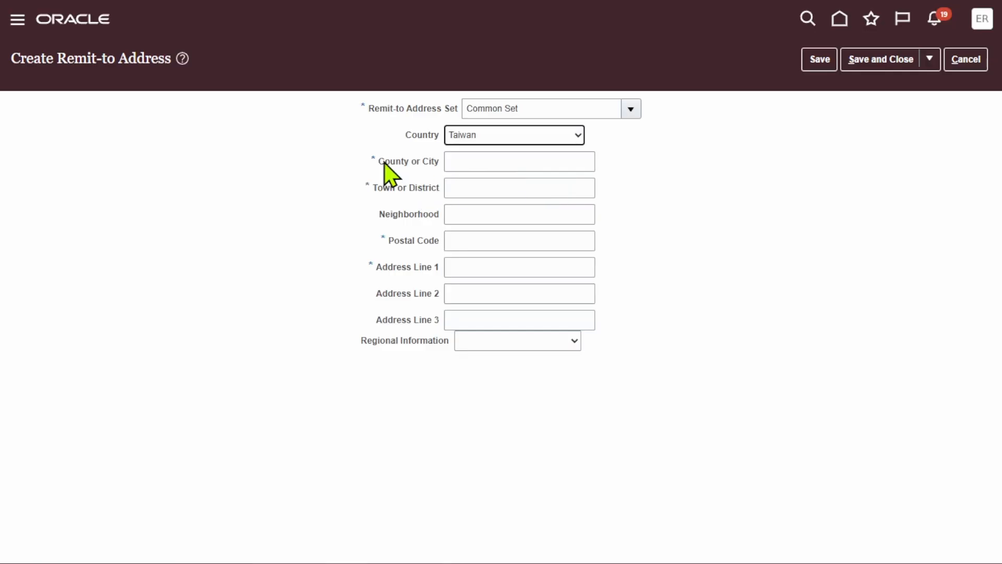
# Change the country of the new remit-to address to Sri Lanka and finally to United States.
pyautogui.click(561, 136)
pyautogui.click(486, 365)
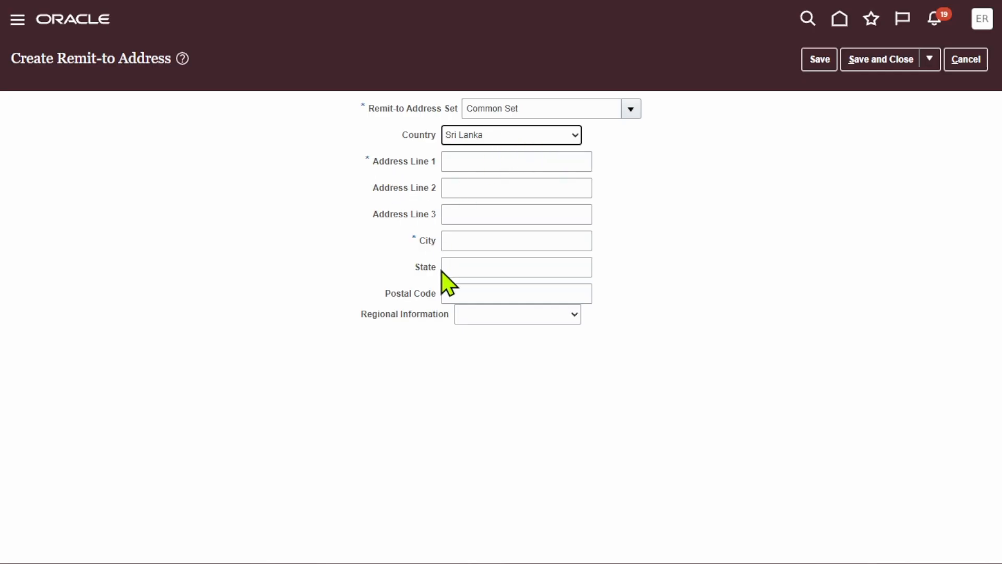
pyautogui.click(549, 139)
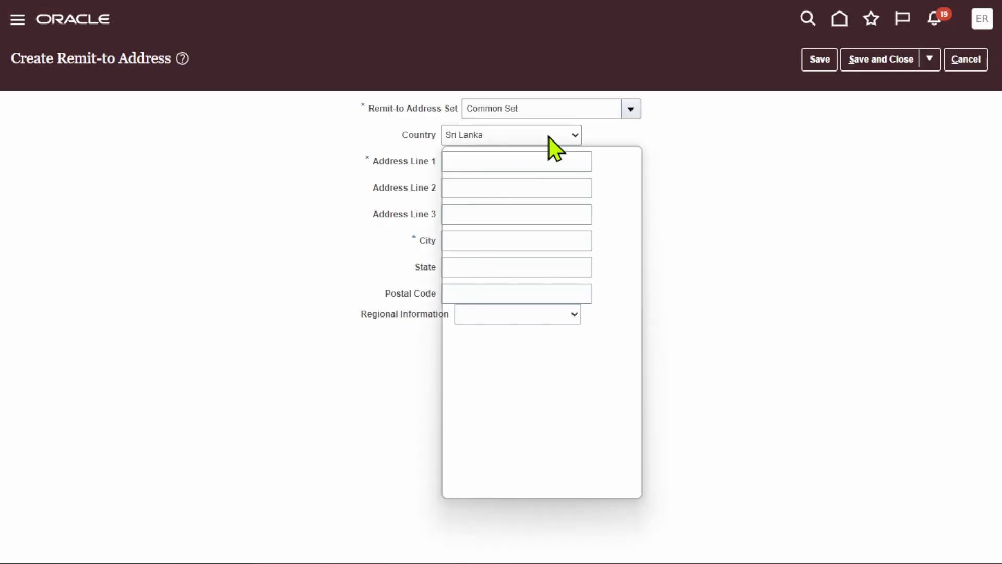
pyautogui.scroll(5, 554, 311)
pyautogui.scroll(15, 557, 318)
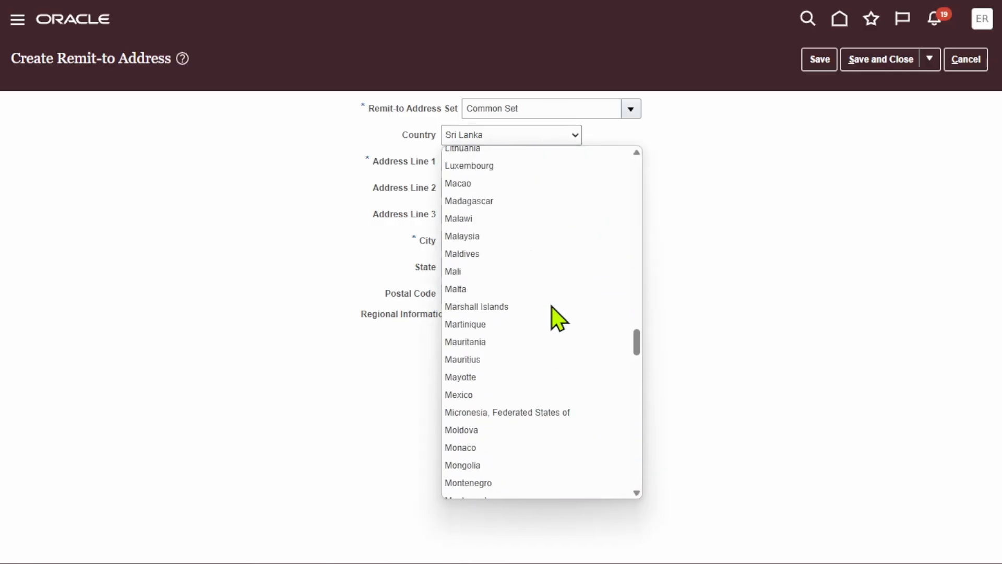
pyautogui.press('u')
pyautogui.press('Down')
pyautogui.press('Down')
pyautogui.press('Down')
pyautogui.press('Down')
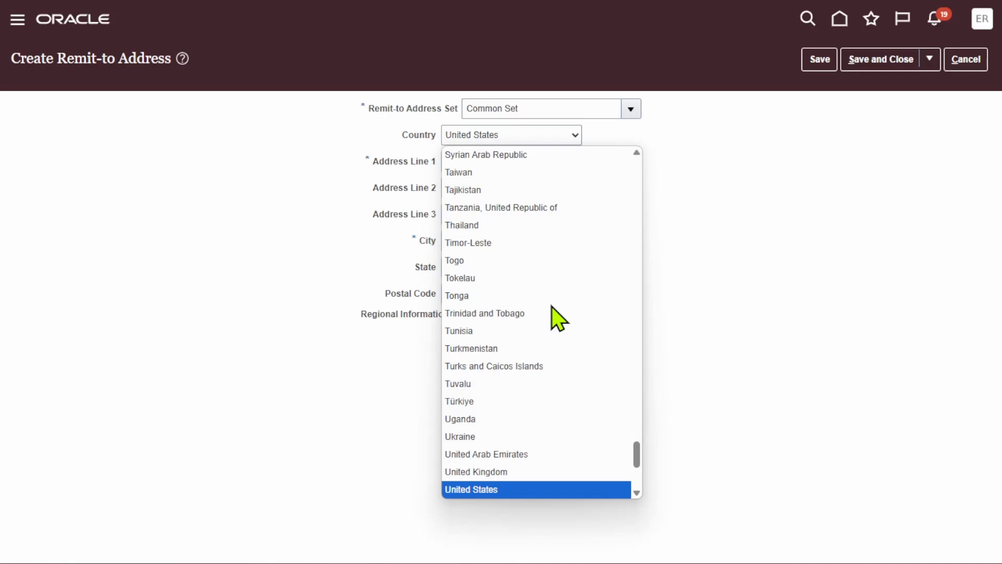
pyautogui.press('Return')
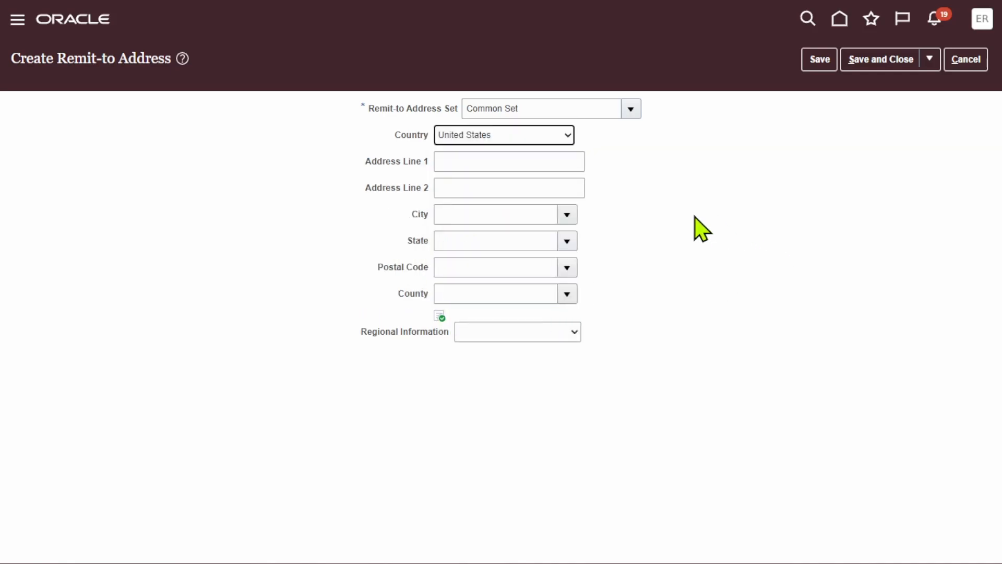
# Try to find a postal code by searching for 5, and discard the new remit-to address without saving.
pyautogui.click(567, 267)
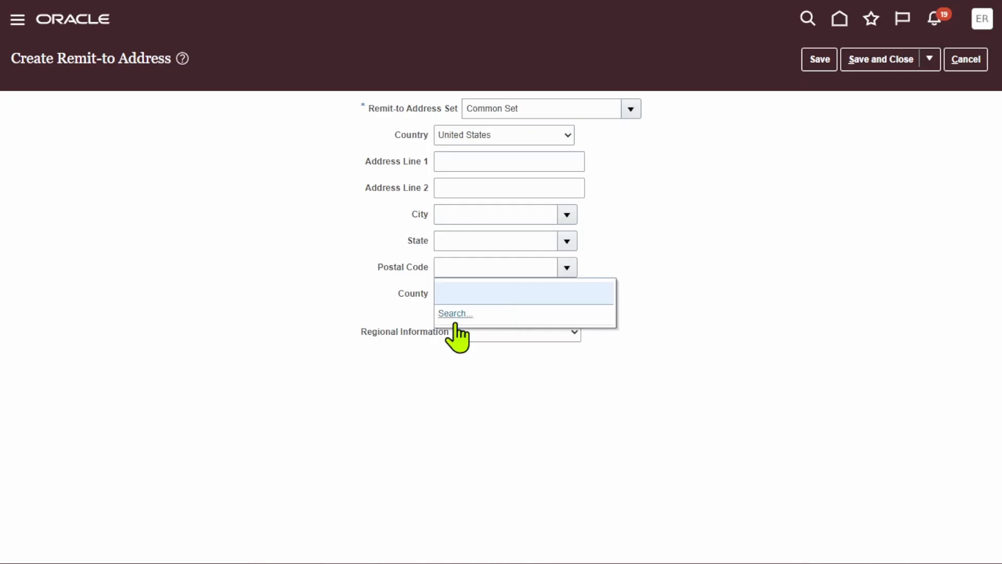
pyautogui.click(455, 313)
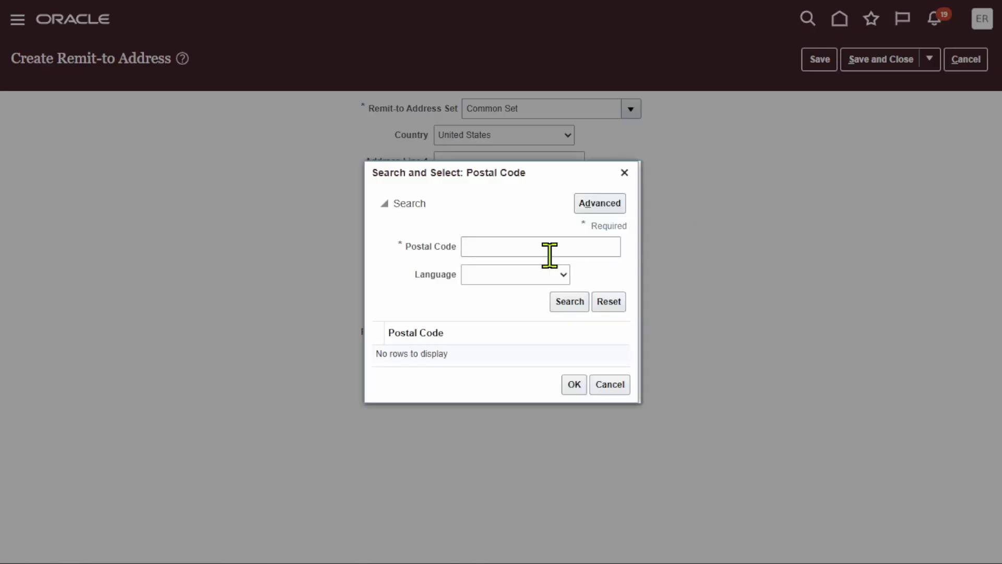
pyautogui.click(512, 250)
pyautogui.write('5')
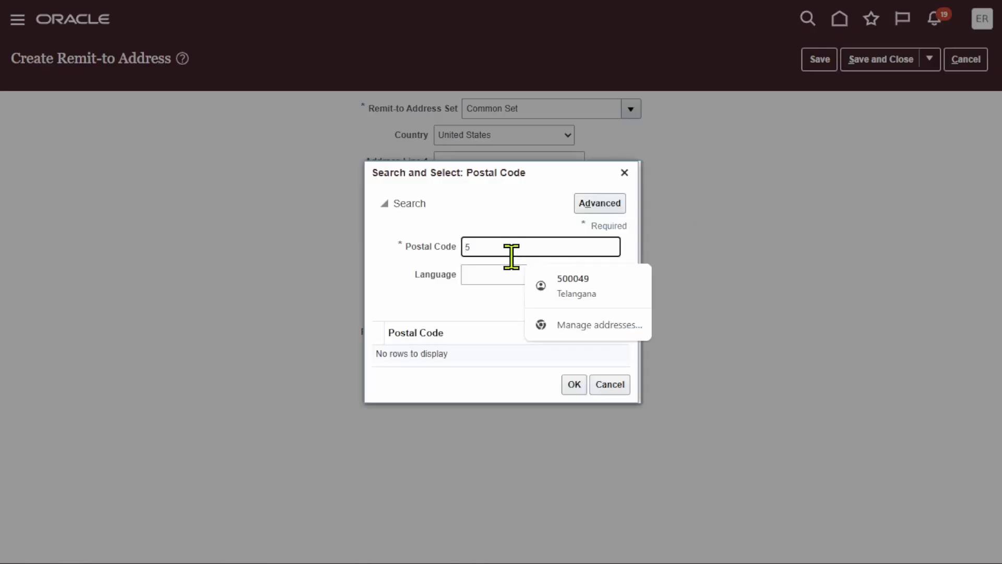
pyautogui.click(487, 317)
pyautogui.click(561, 303)
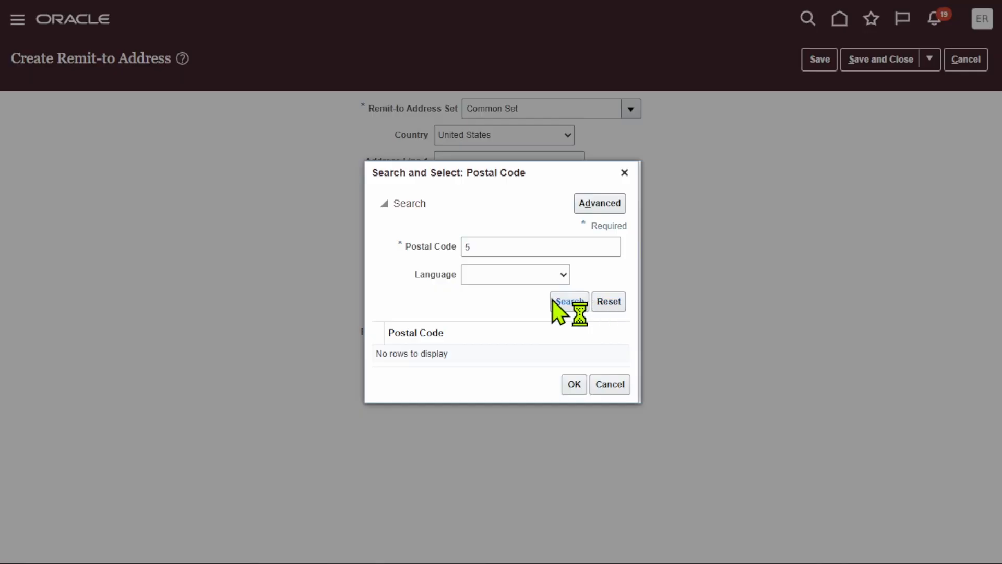
pyautogui.click(514, 245)
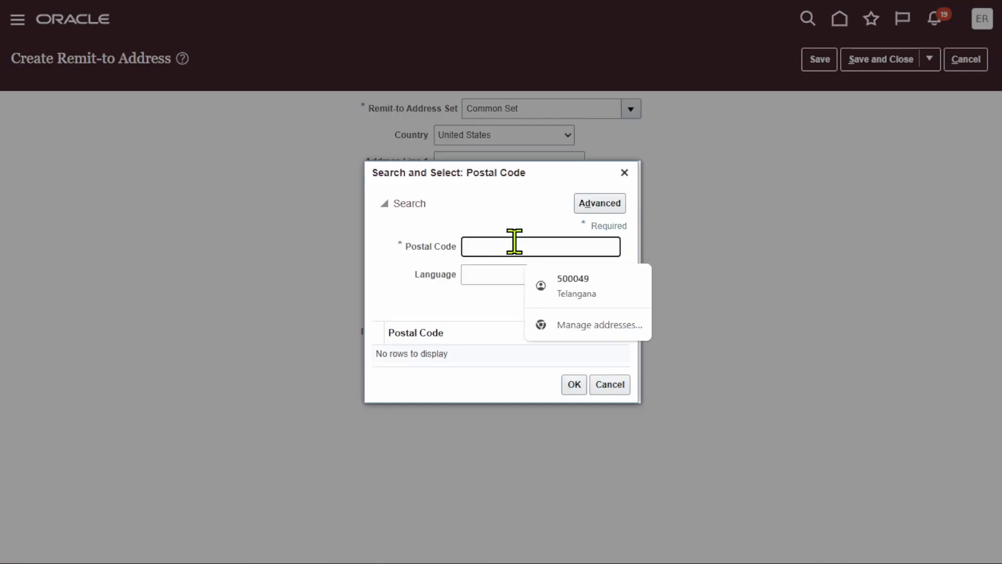
pyautogui.write('5')
pyautogui.click(448, 316)
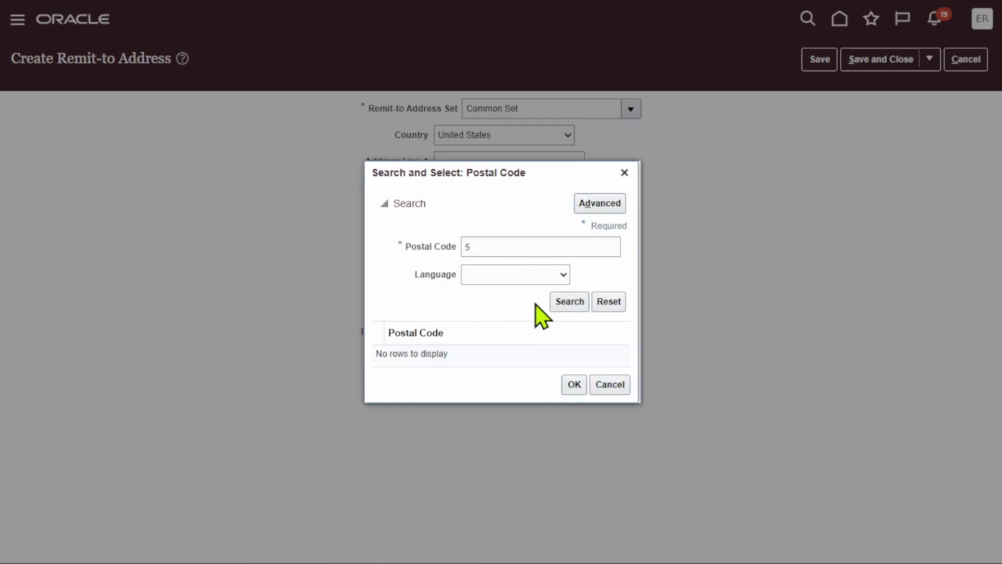
pyautogui.click(566, 304)
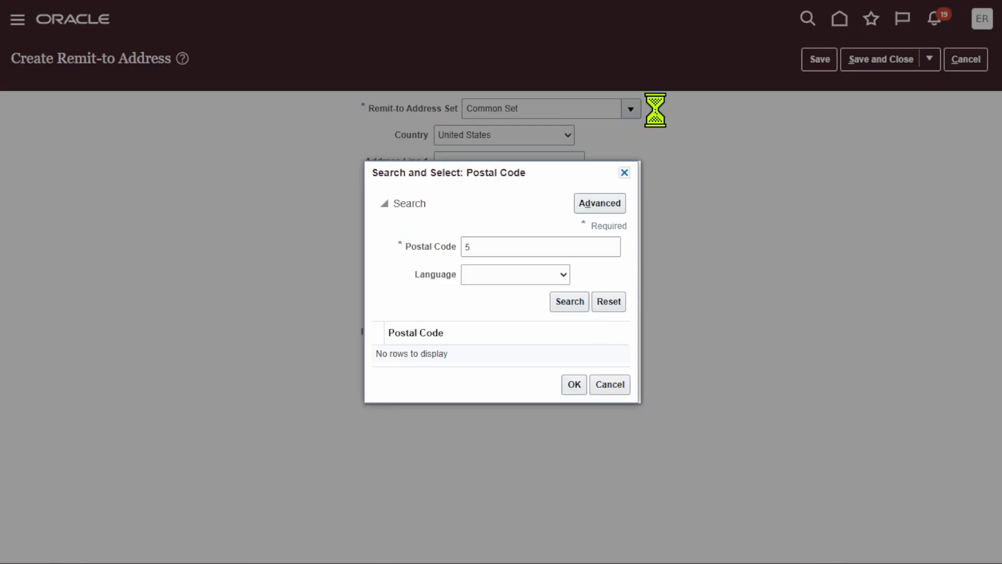
pyautogui.click(625, 173)
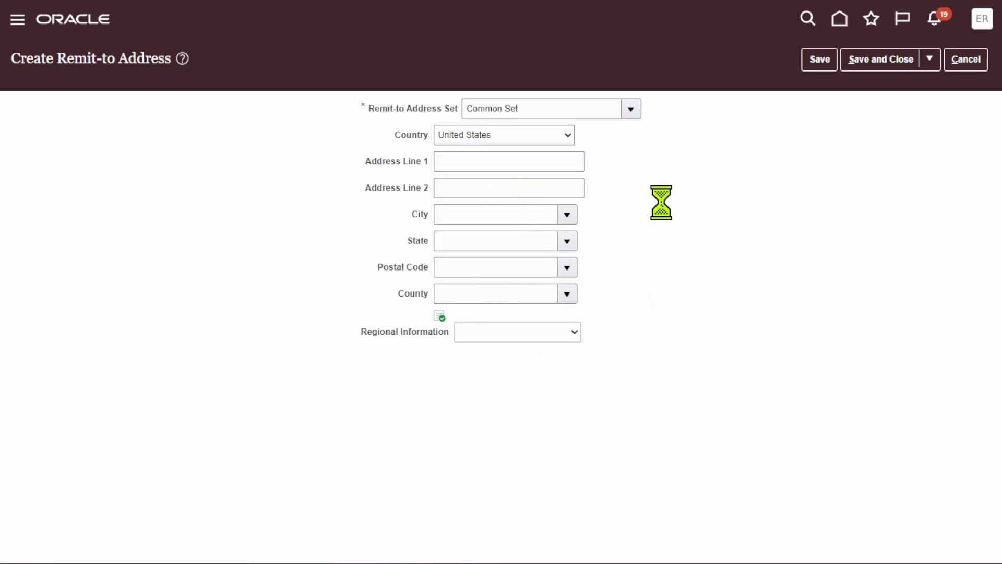
pyautogui.click(968, 62)
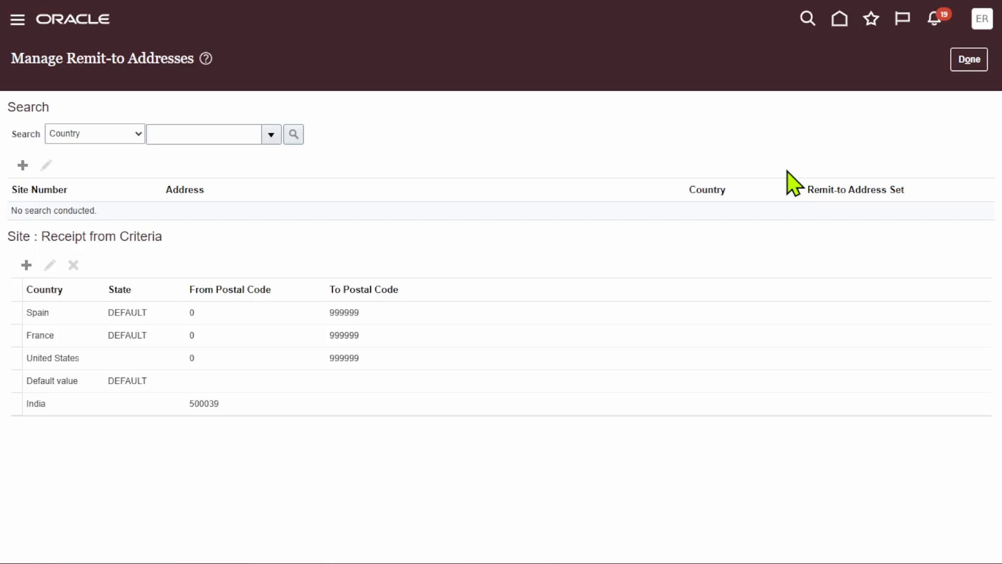
# Leave the remit-to addresses page, search the Financials setup tasks for remit to address, and reopen Manage Remit to Addresses.
pyautogui.click(969, 59)
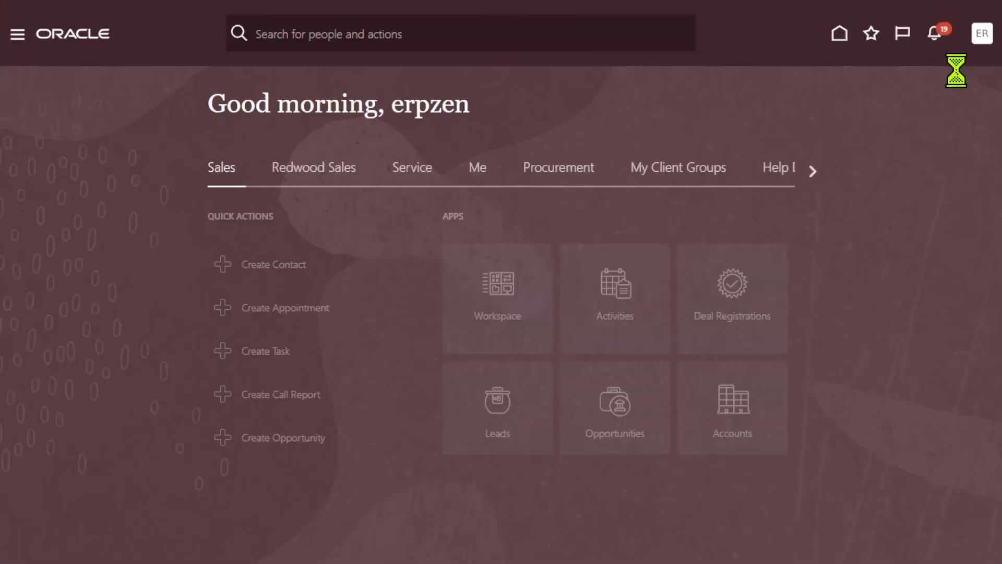
pyautogui.click(971, 35)
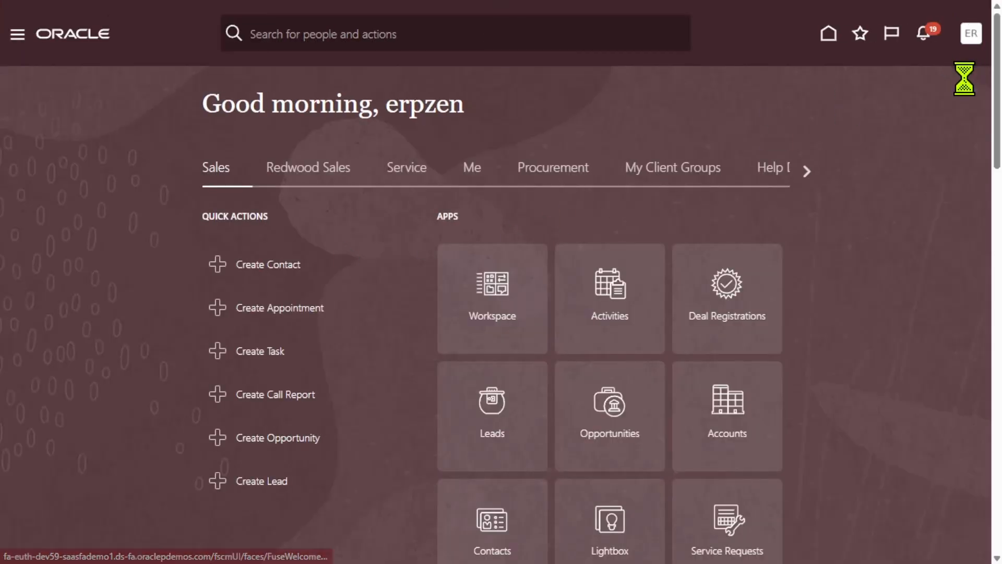
pyautogui.click(722, 255)
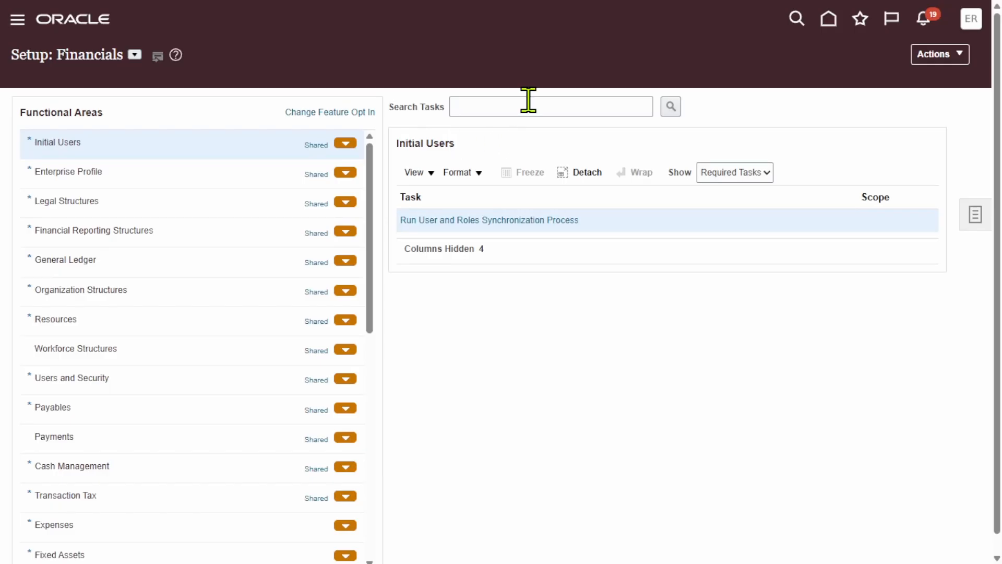
pyautogui.click(528, 100)
pyautogui.write('rem')
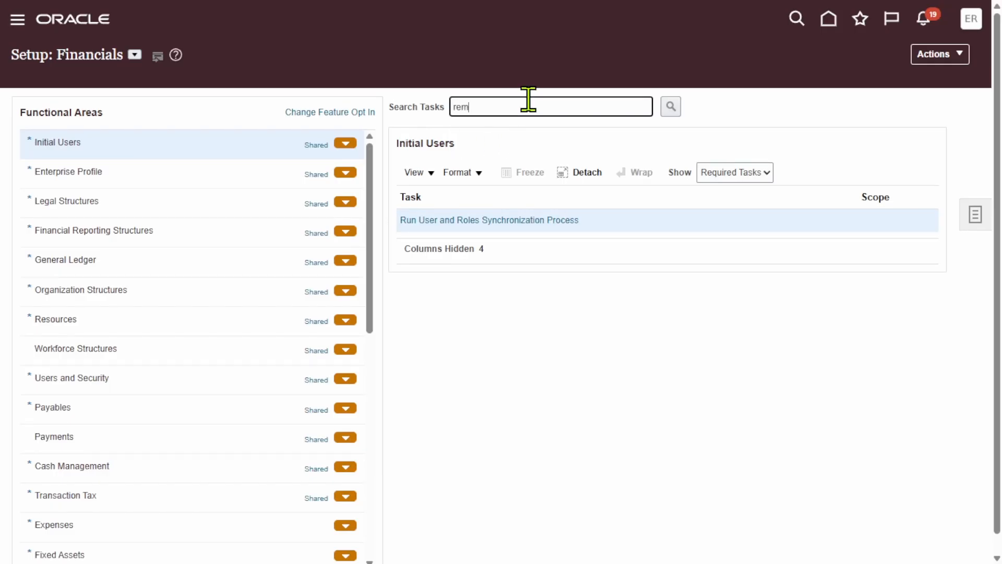
pyautogui.write('it to address')
pyautogui.click(669, 111)
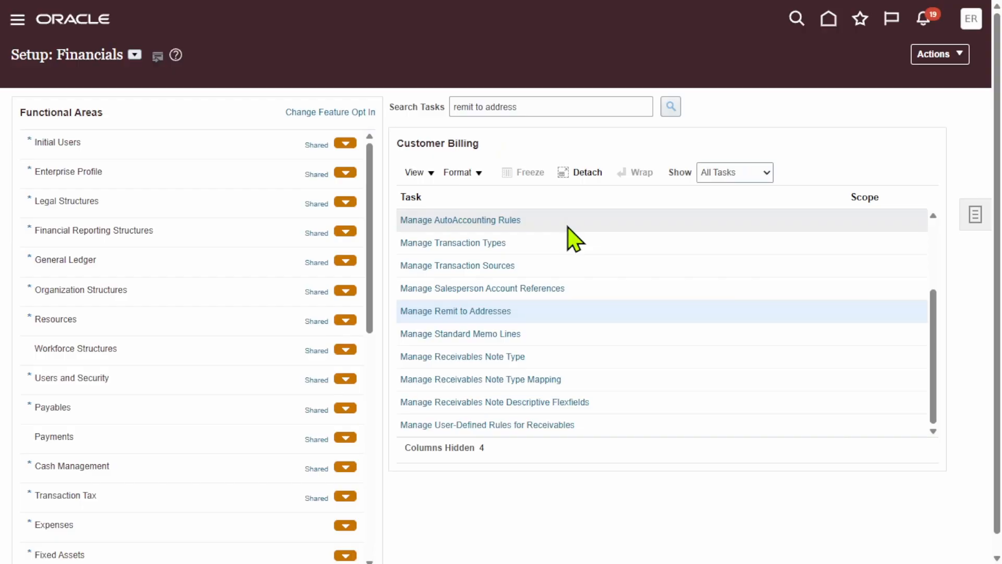
pyautogui.click(483, 311)
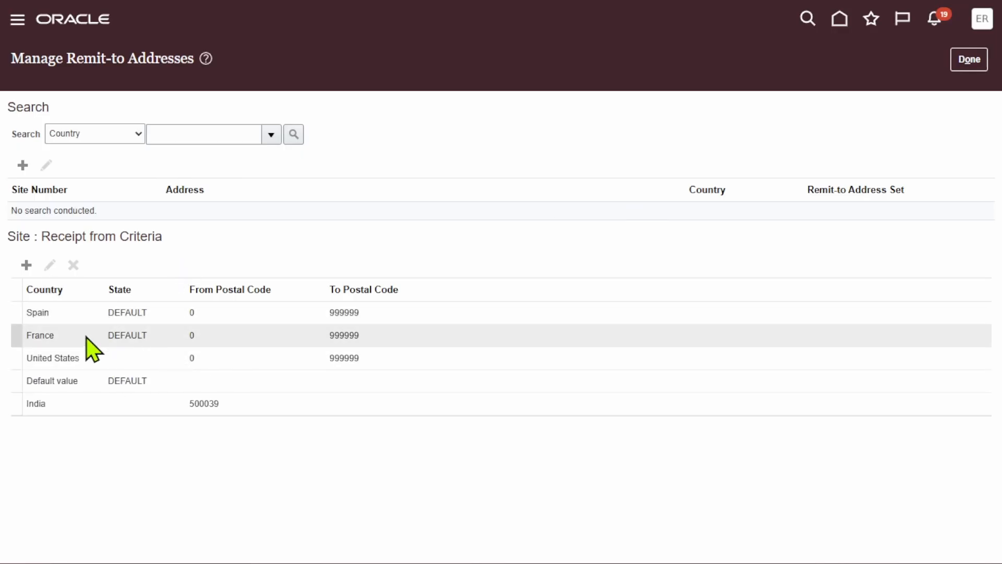
# Examine the receipt from criteria defined for United States, and close them without changes.
pyautogui.click(106, 361)
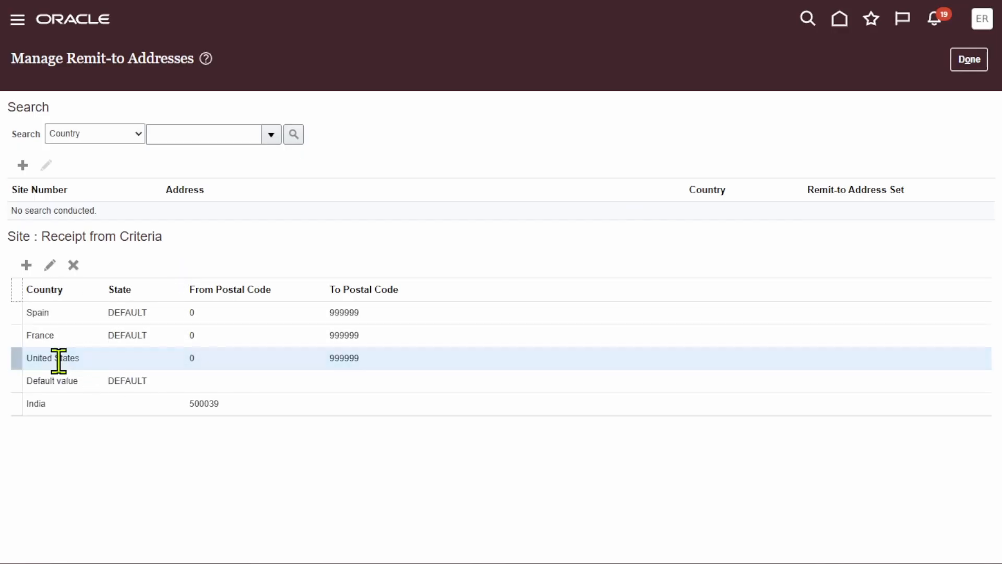
pyautogui.click(49, 271)
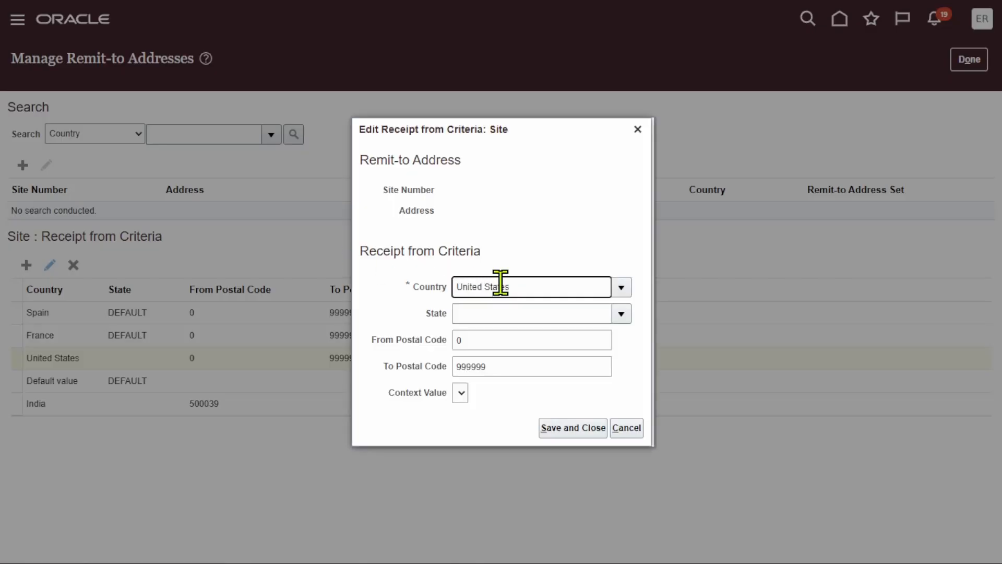
pyautogui.click(622, 429)
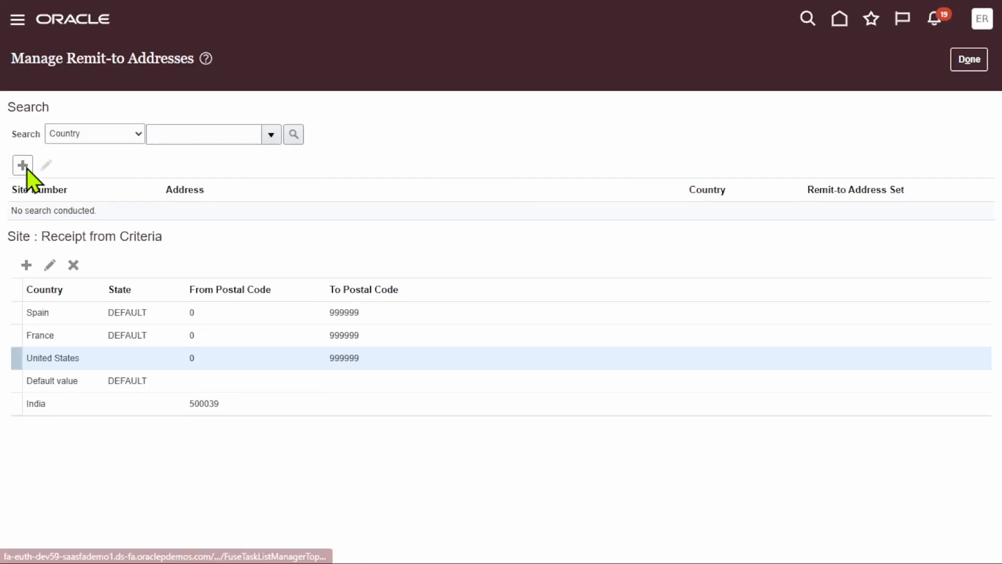
# Start a new remit-to address and choose Common Set as its Remit-to Address Set.
pyautogui.click(23, 166)
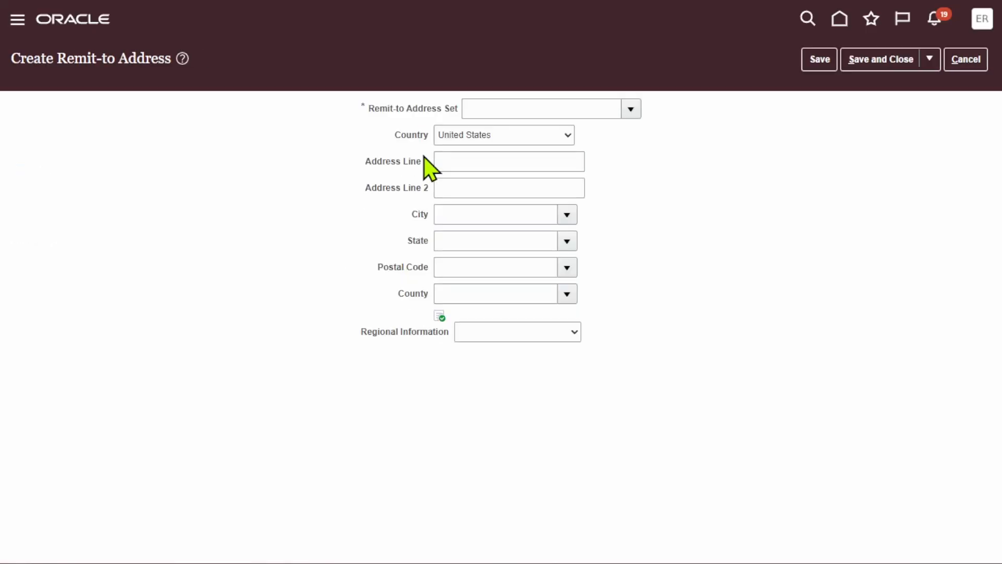
pyautogui.click(631, 111)
pyautogui.click(286, 147)
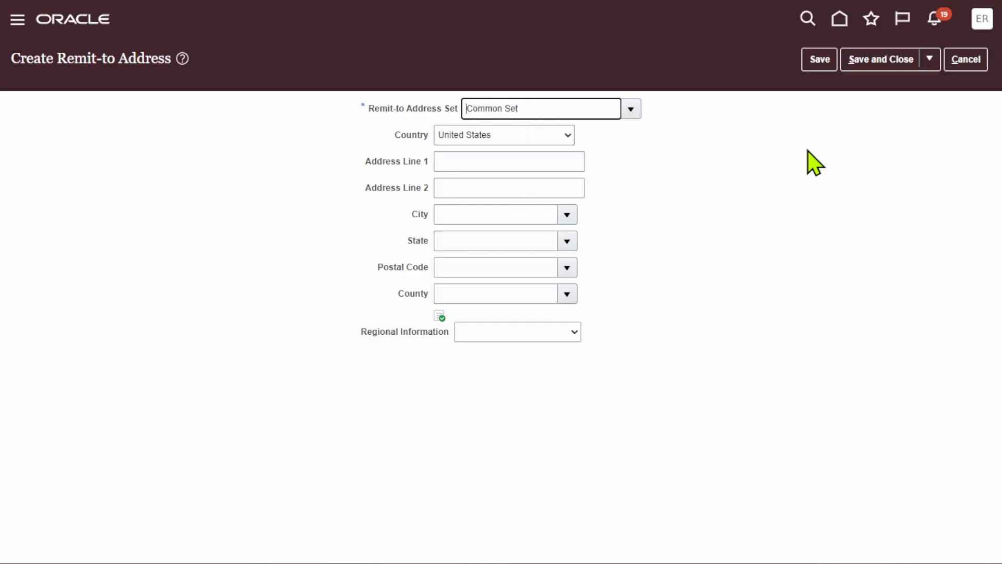
# Try to find a postal code for the new address by searching for 4, and close the search without a selection.
pyautogui.click(566, 267)
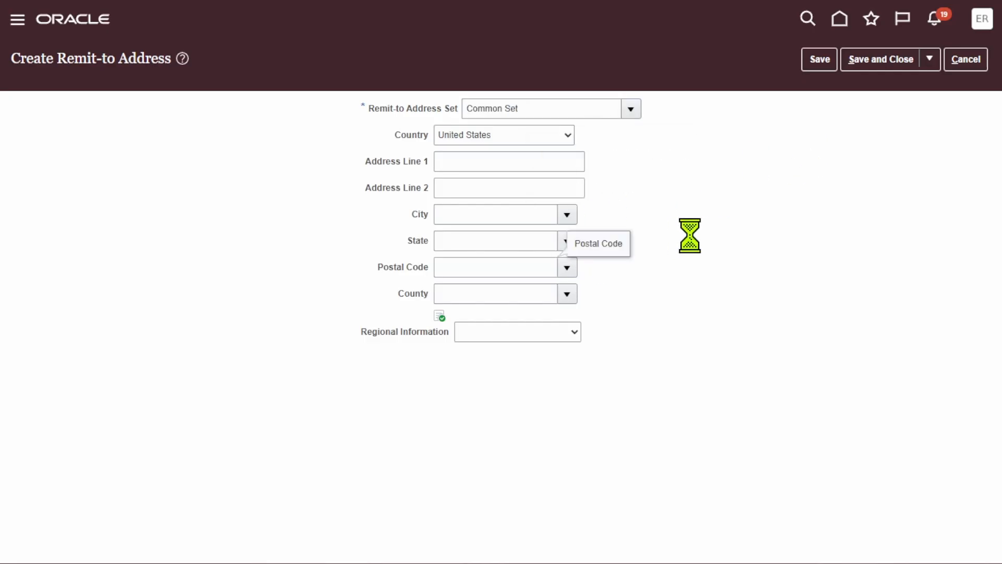
pyautogui.click(452, 314)
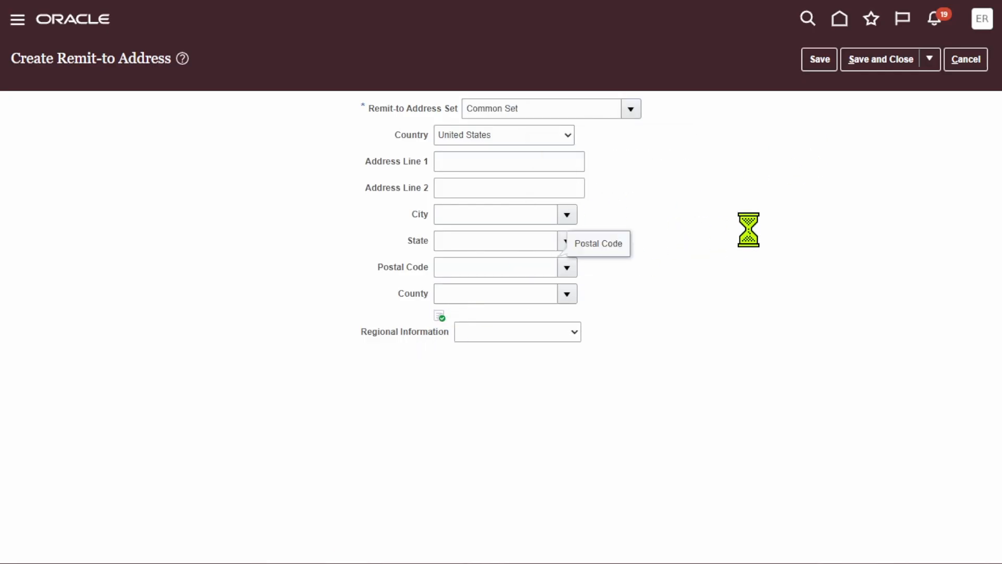
pyautogui.click(506, 244)
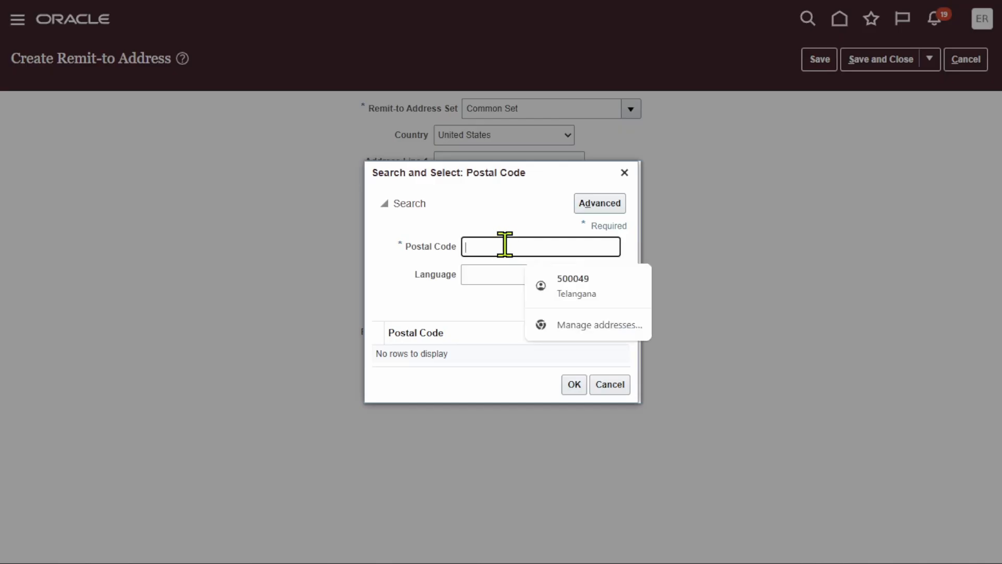
pyautogui.write('4')
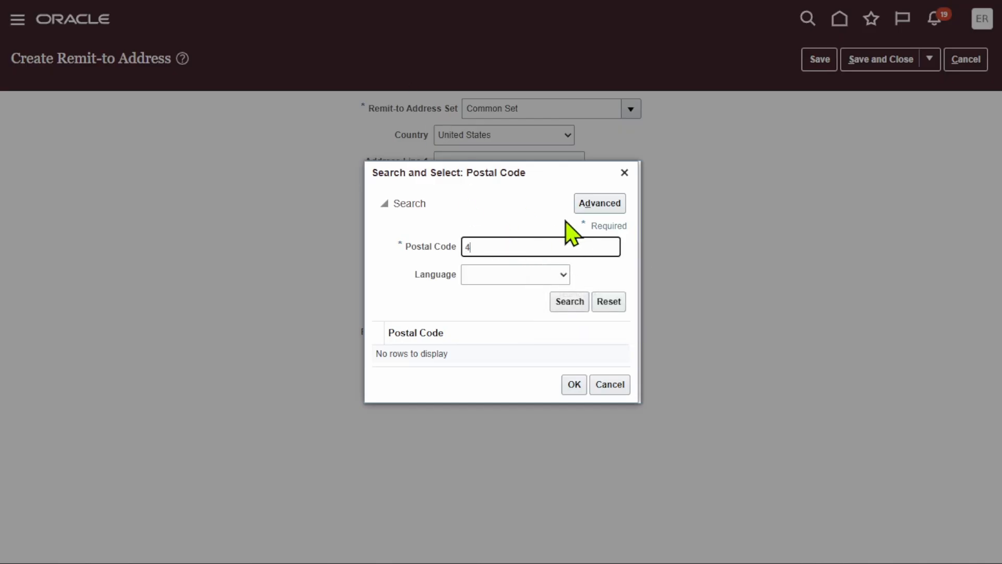
pyautogui.click(573, 302)
pyautogui.click(623, 171)
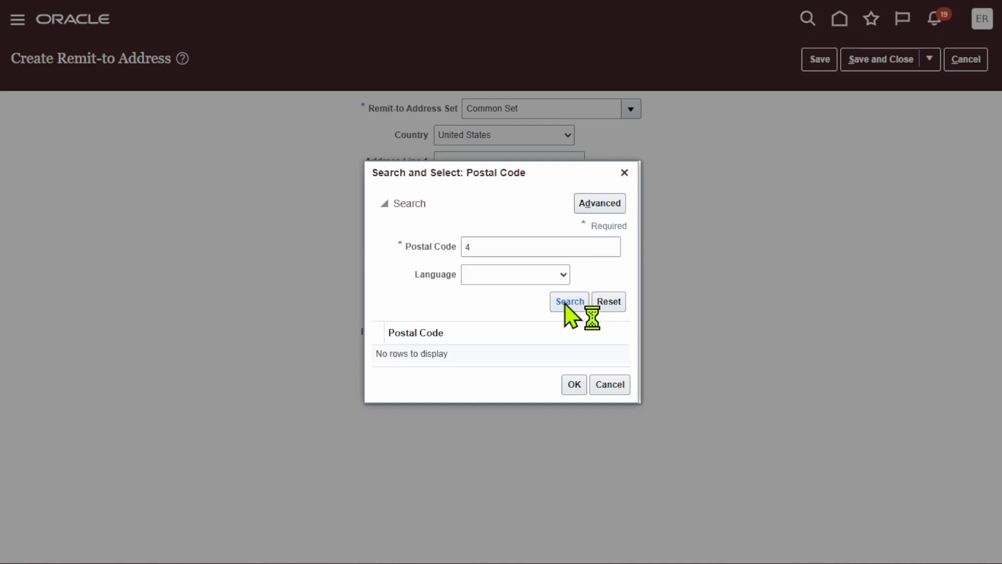
pyautogui.click(624, 172)
# Enter the Erpzen building name as Address Line 1 of the new remit-to address.
pyautogui.click(502, 158)
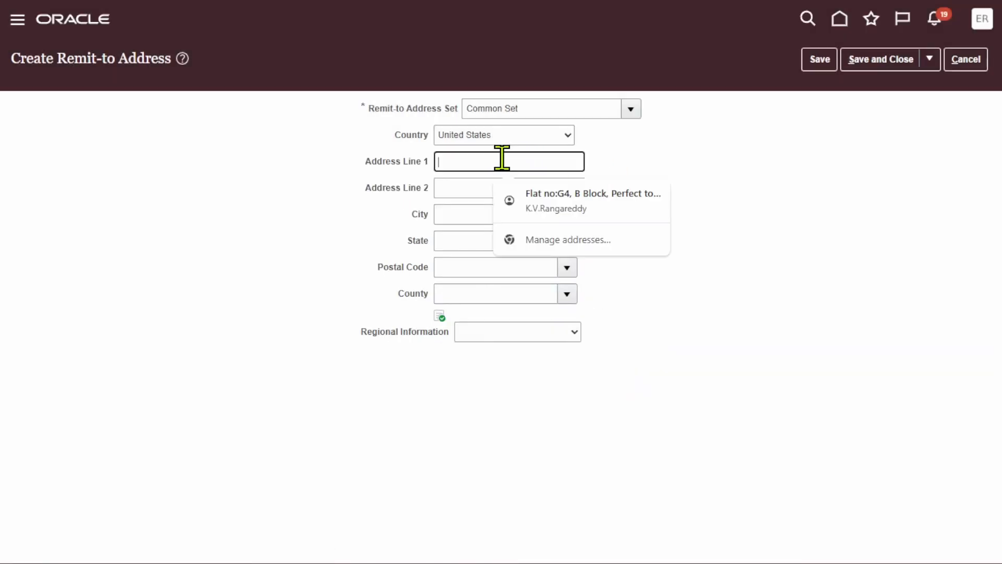
pyautogui.write('Erp')
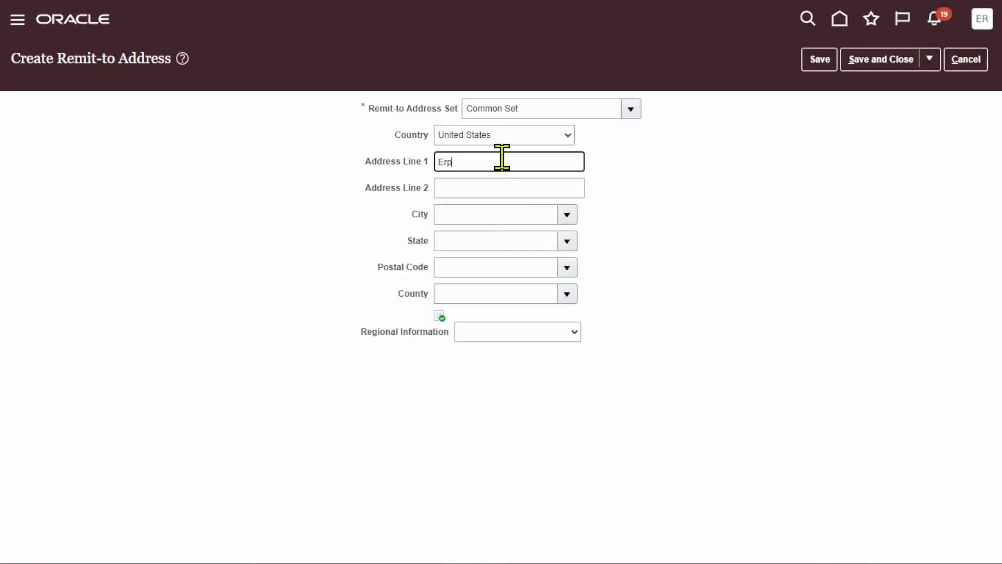
pyautogui.write('zen Tower')
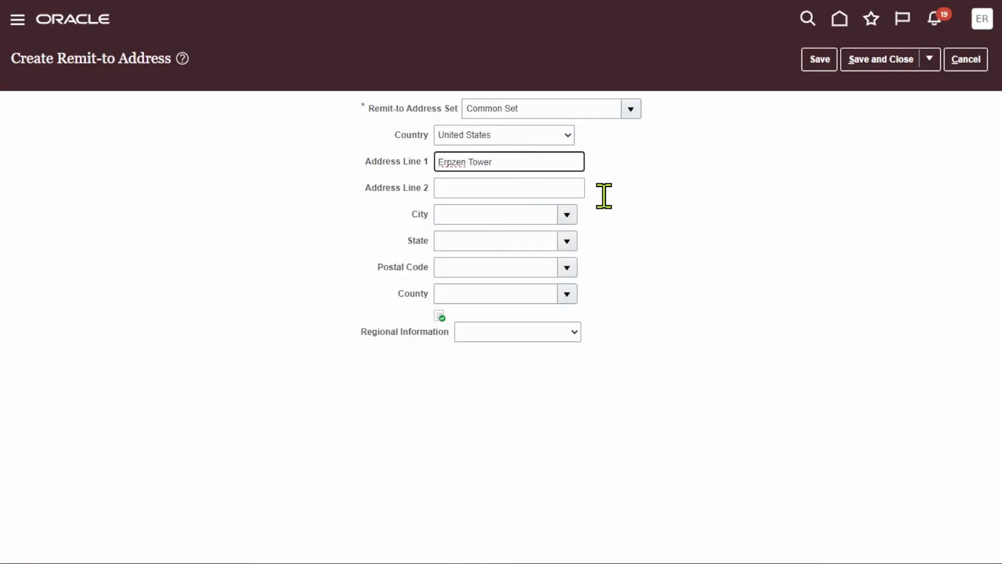
pyautogui.click(672, 204)
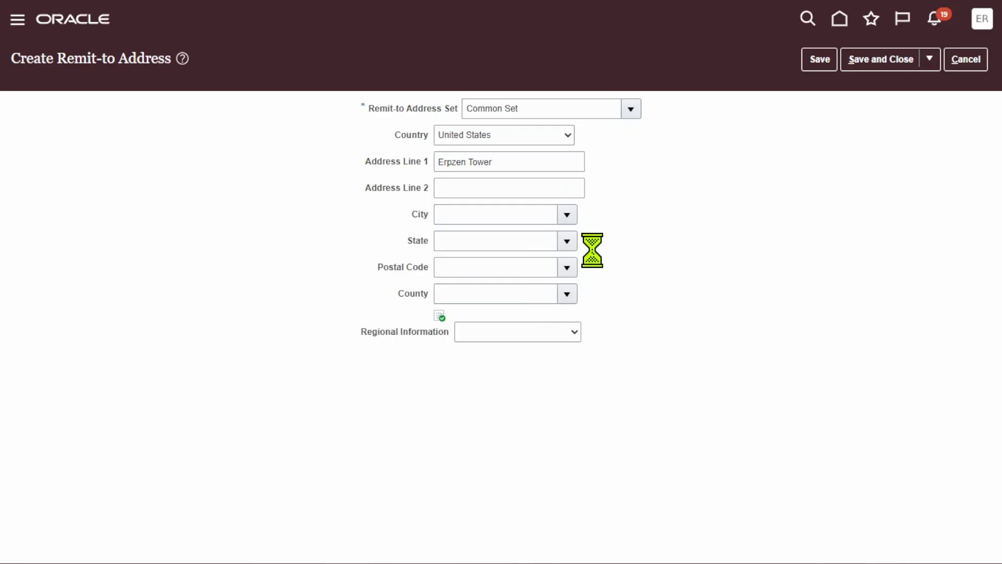
# Try to find a city for the new address by searching for CA, and close the search without a selection.
pyautogui.click(574, 214)
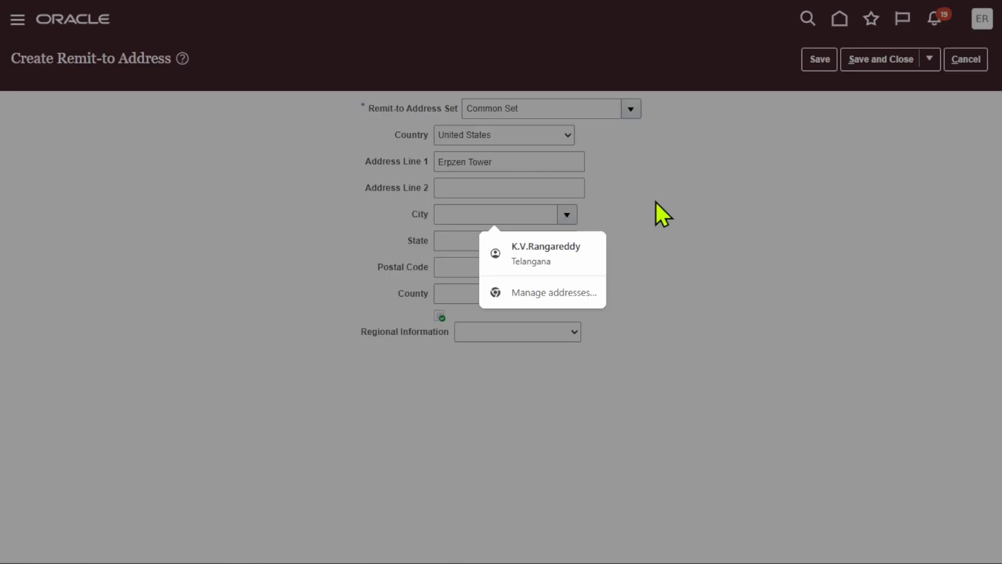
pyautogui.click(466, 244)
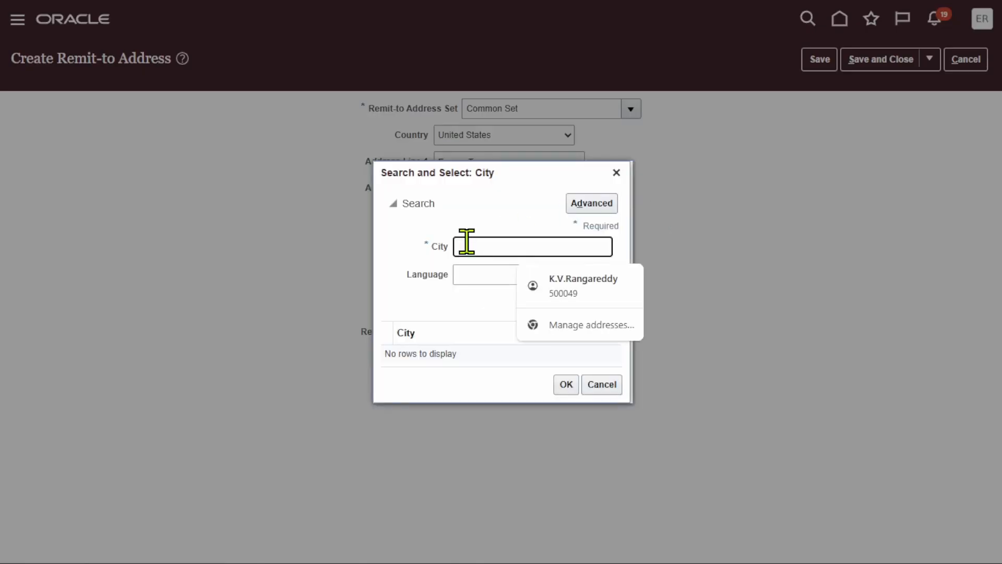
pyautogui.write('CA')
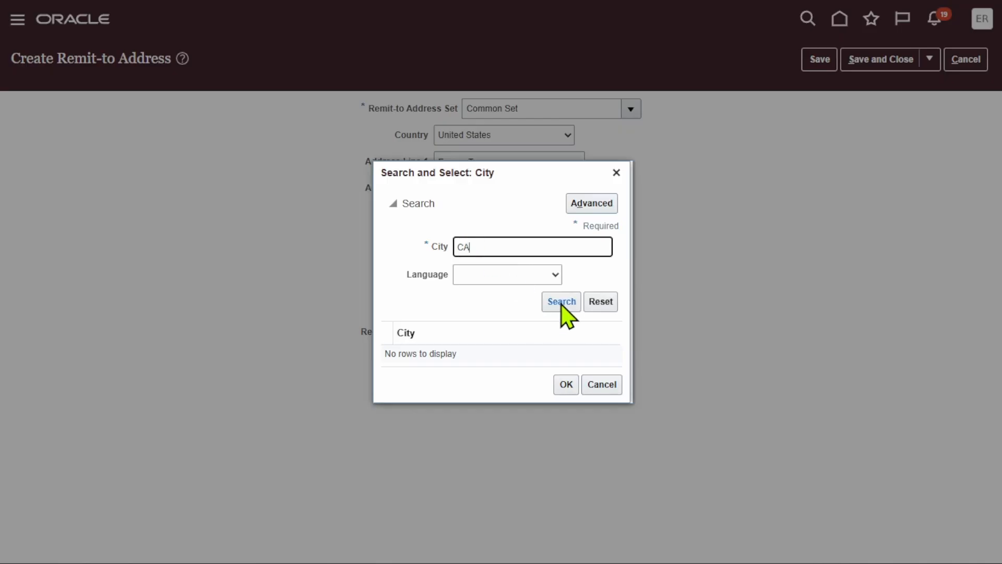
pyautogui.click(562, 303)
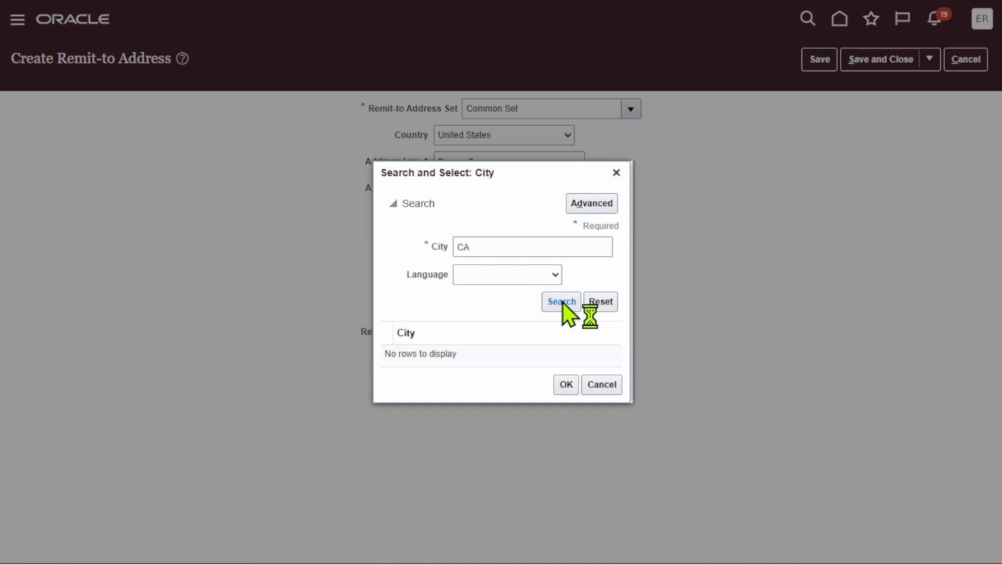
pyautogui.click(595, 385)
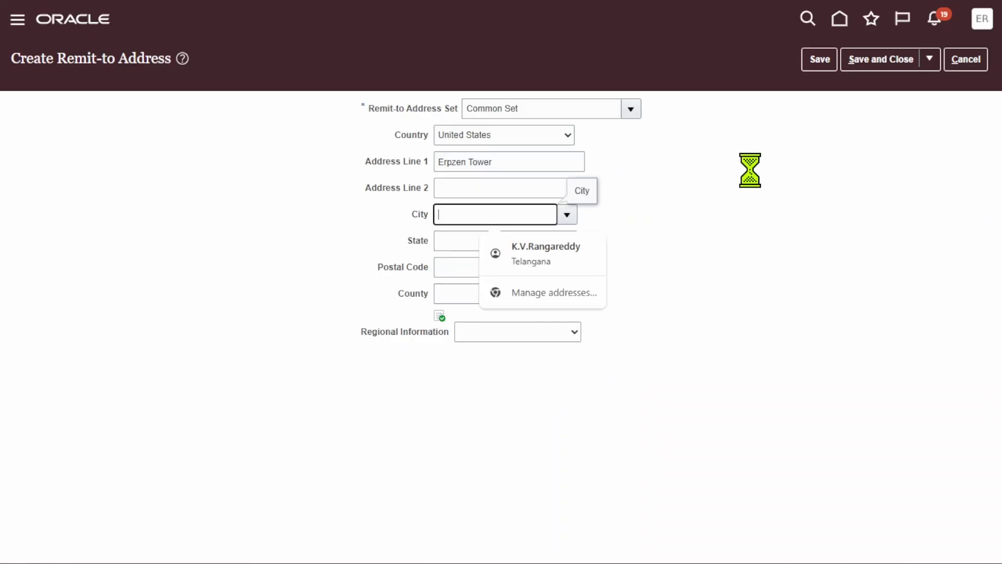
# Save the new remit-to address and return to the remit-to addresses list.
pyautogui.click(827, 59)
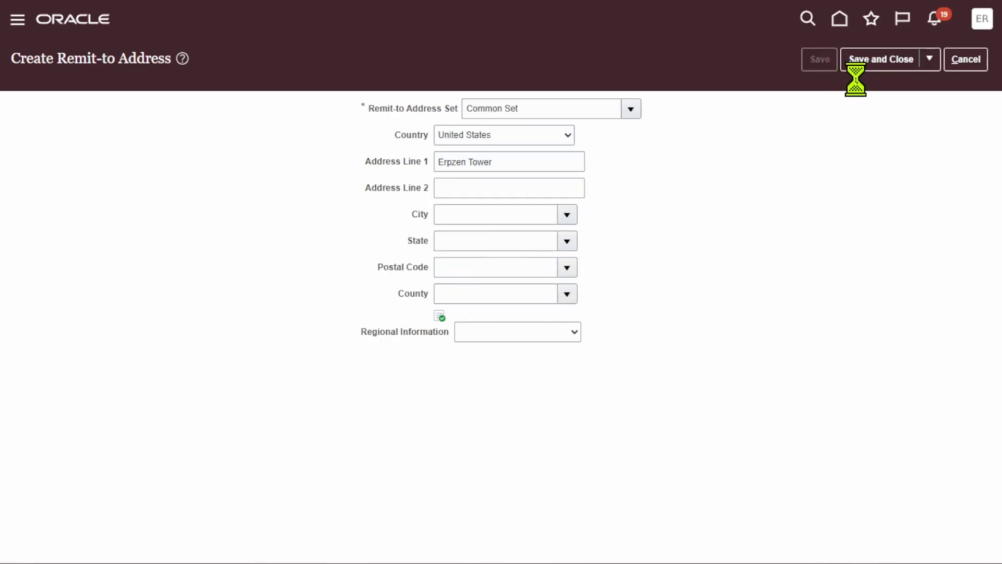
pyautogui.click(866, 67)
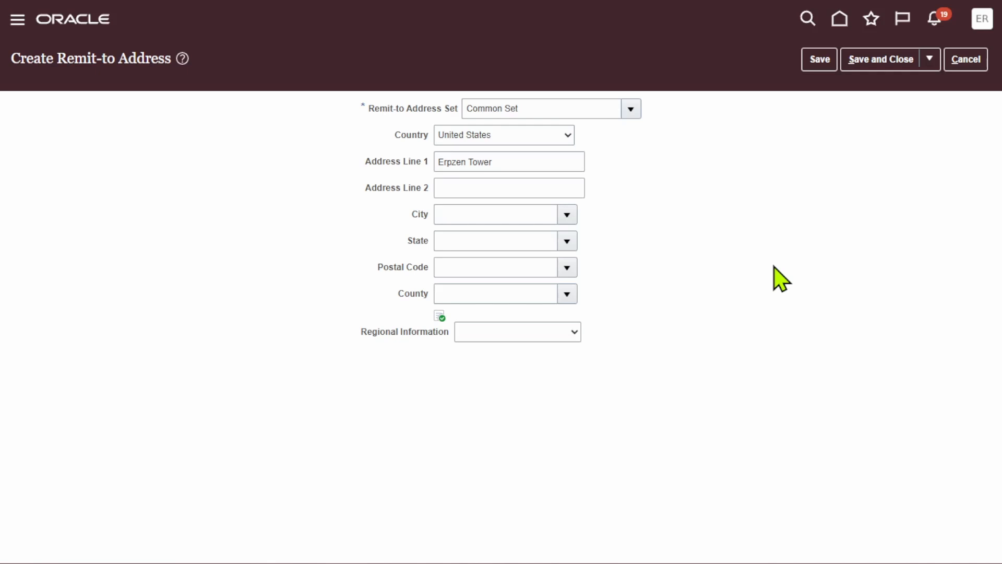
pyautogui.click(822, 56)
pyautogui.click(878, 58)
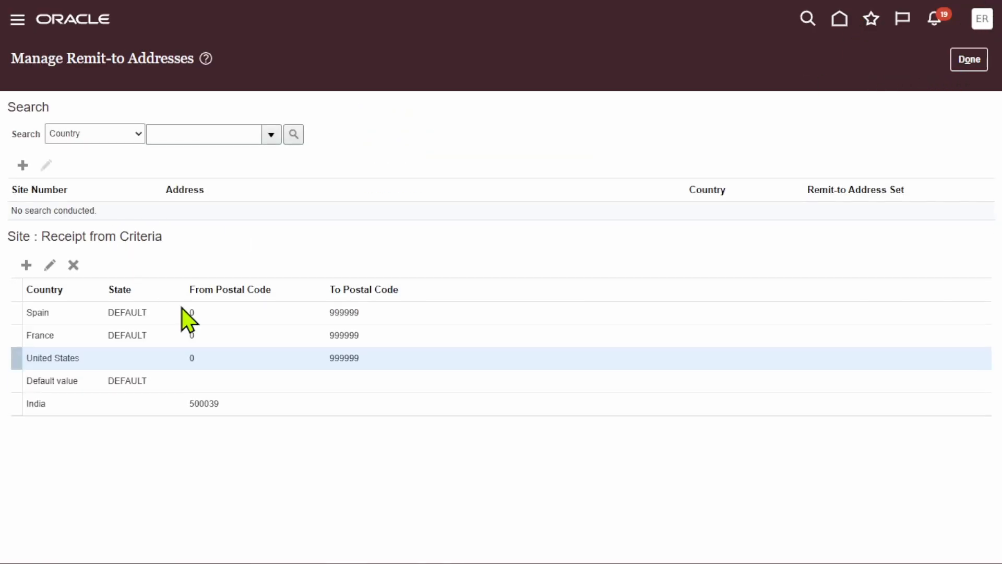
# Look up the country with code US and search the remit-to addresses for United States.
pyautogui.click(271, 136)
pyautogui.click(178, 377)
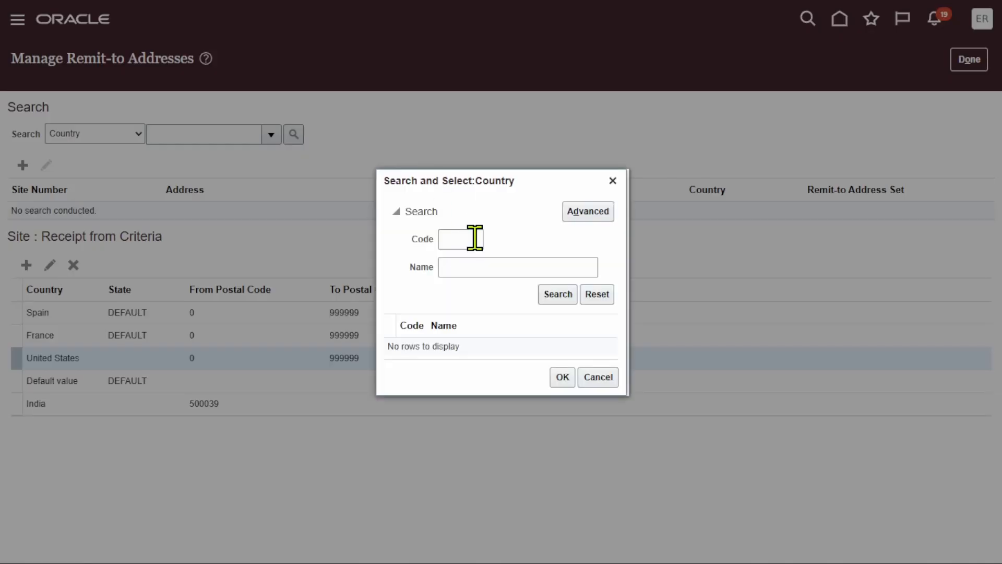
pyautogui.click(461, 245)
pyautogui.click(560, 295)
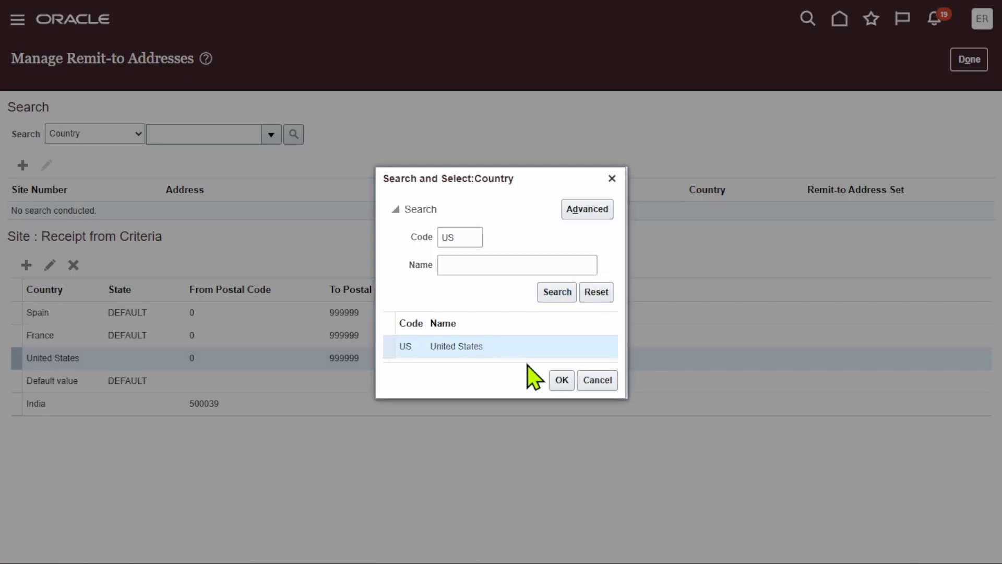
pyautogui.click(557, 380)
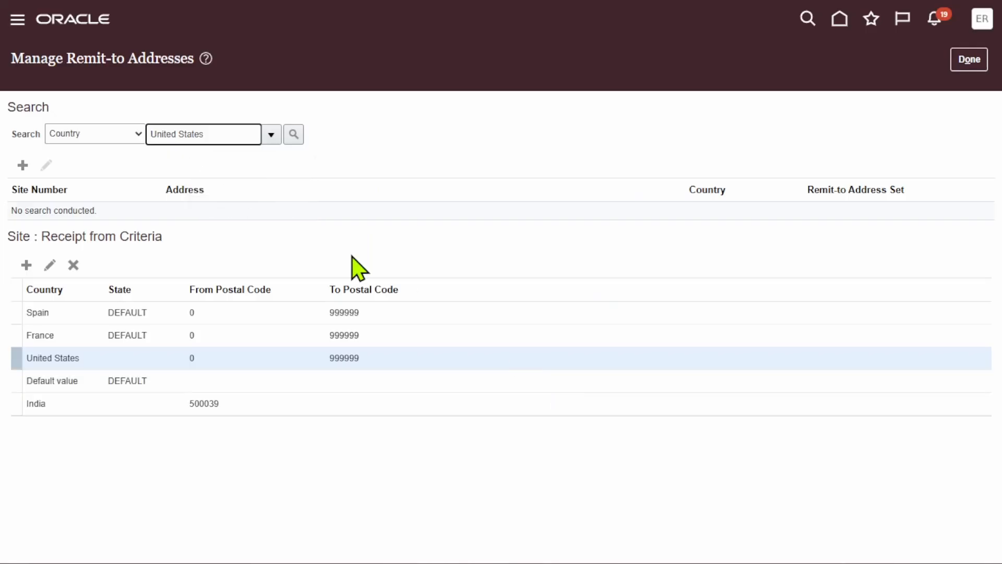
pyautogui.click(294, 135)
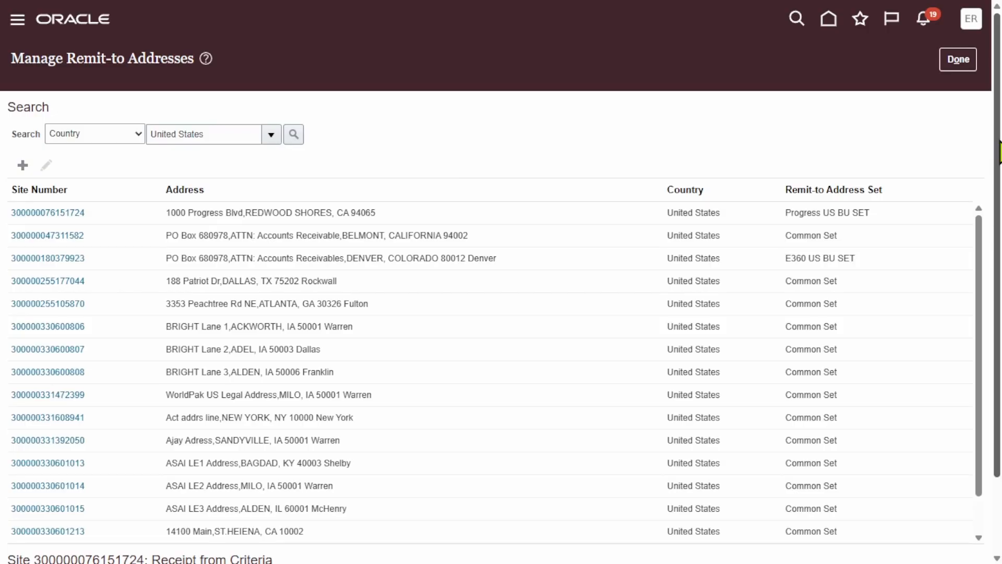
# Find the new Erpzen address among the United States remit-to addresses and select it.
pyautogui.scroll(-2, 998, 151)
pyautogui.scroll(-1, 353, 237)
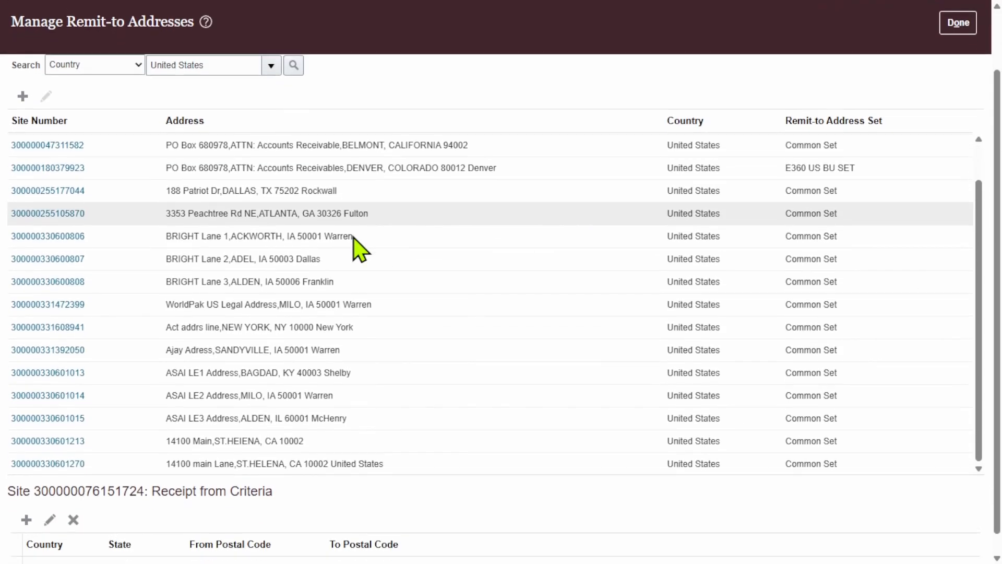
pyautogui.scroll(-1, 353, 237)
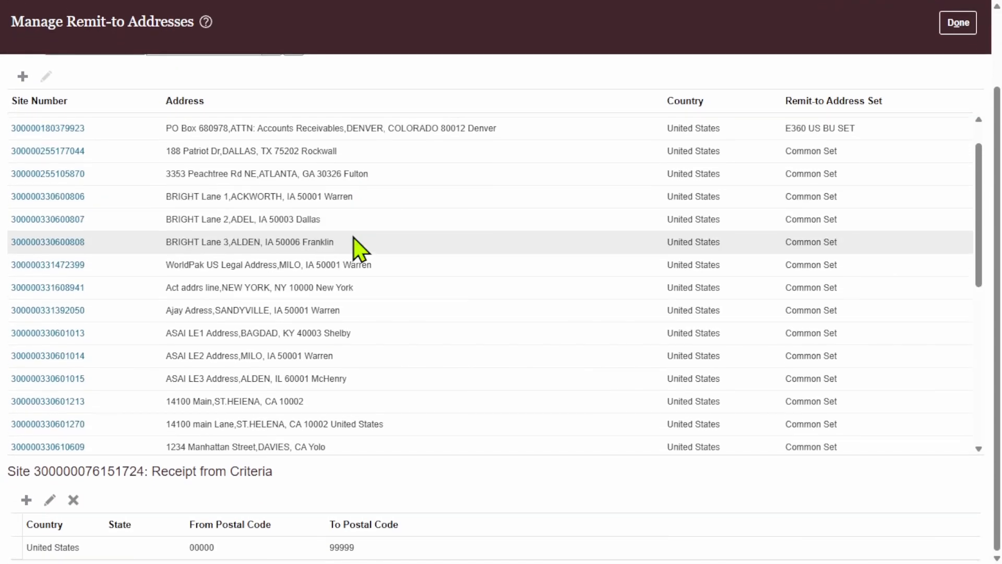
pyautogui.scroll(-3, 360, 248)
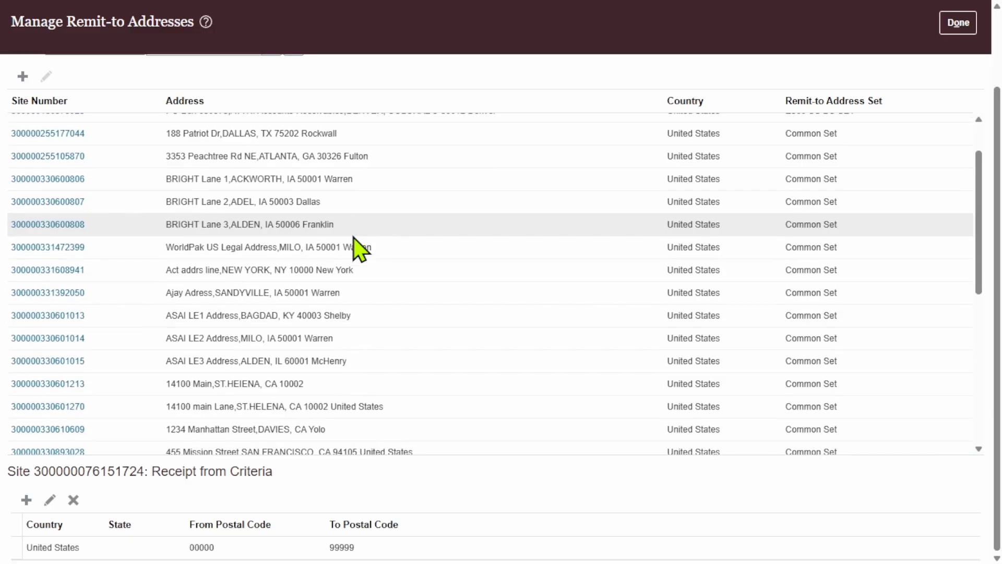
pyautogui.scroll(-3, 360, 248)
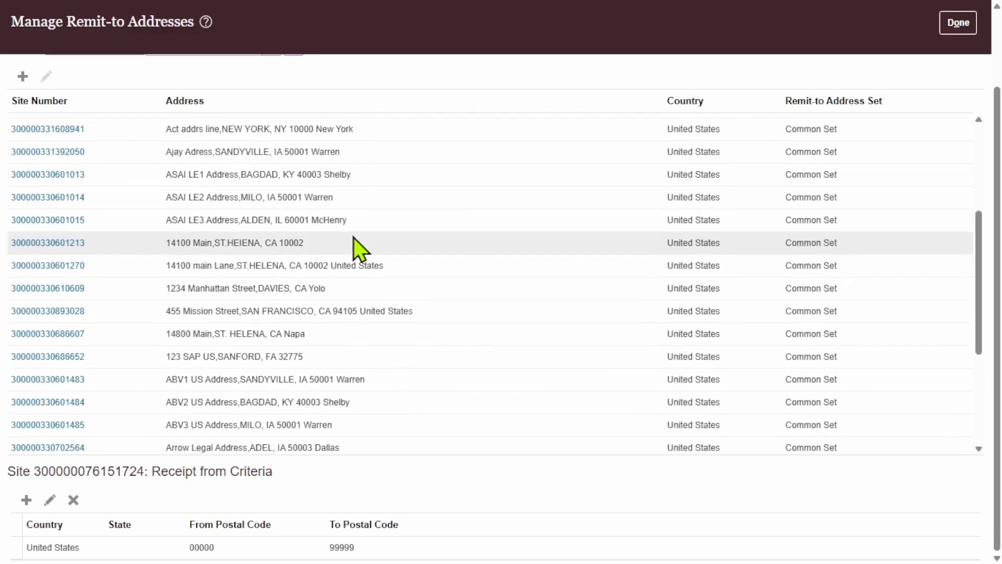
pyautogui.scroll(-4, 360, 248)
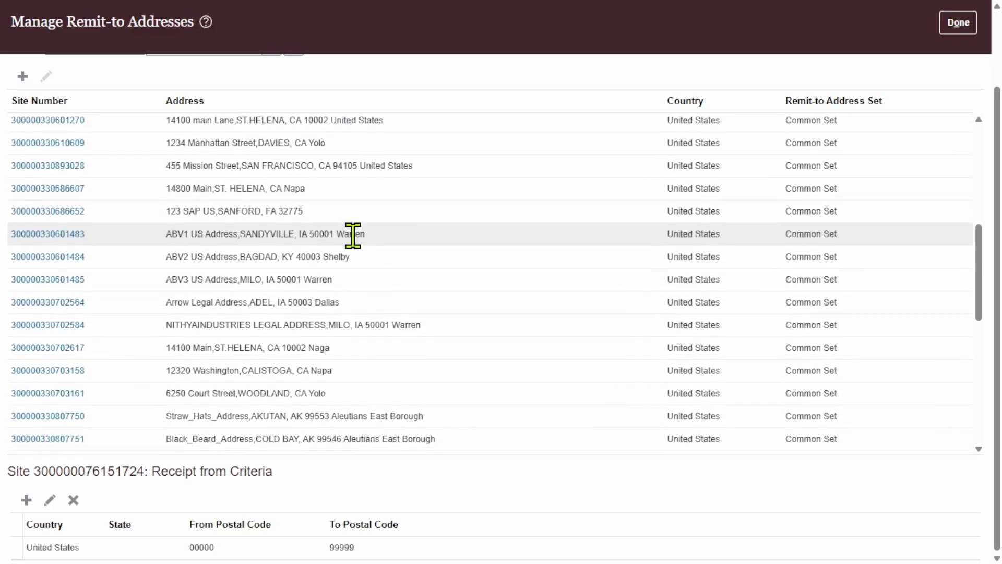
pyautogui.scroll(-6, 354, 238)
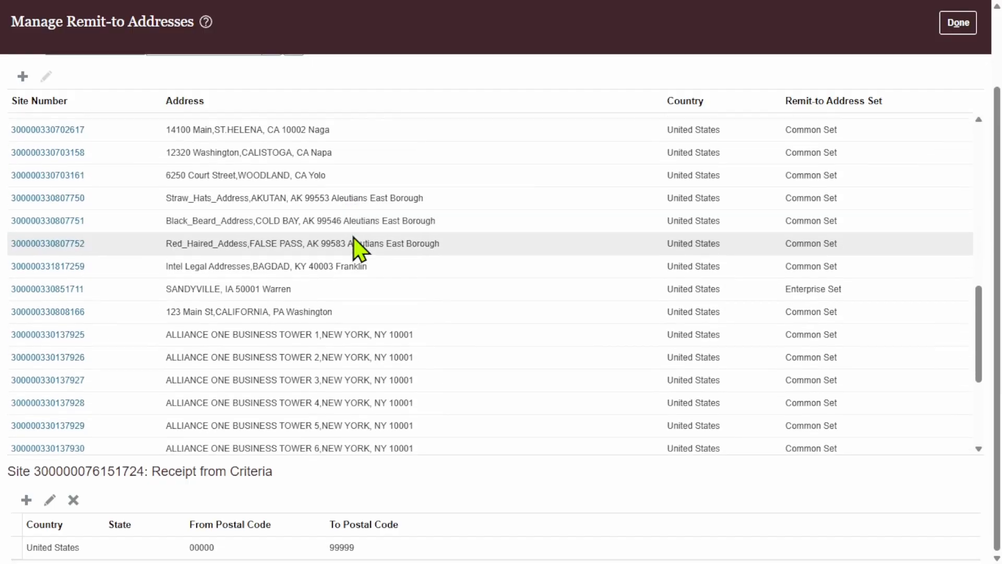
pyautogui.scroll(-9, 352, 235)
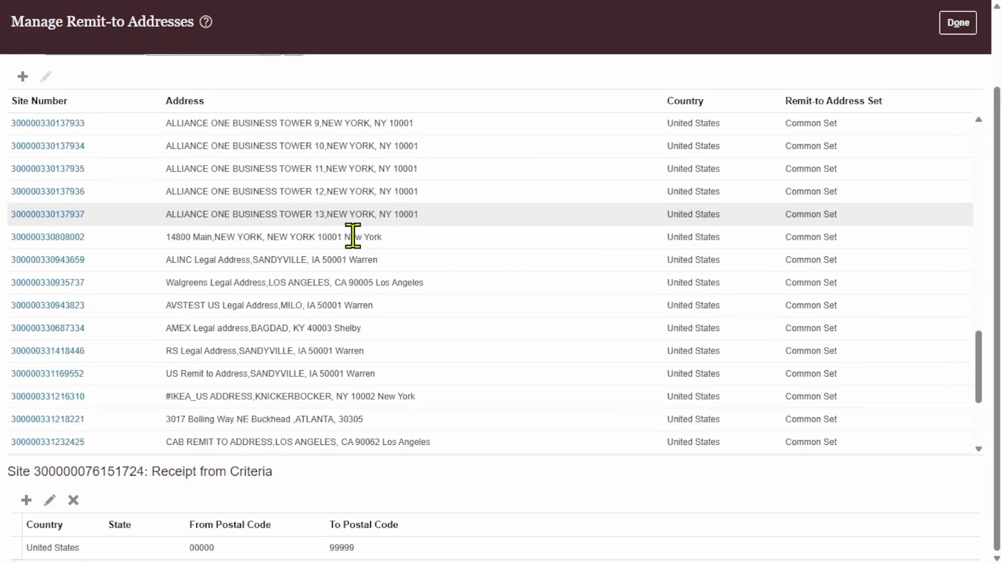
pyautogui.scroll(-7, 354, 236)
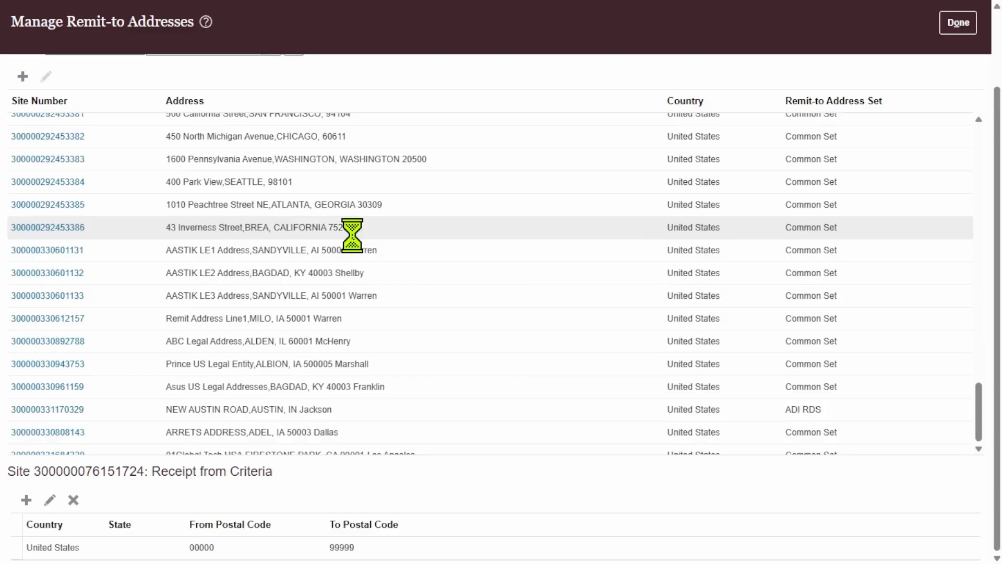
pyautogui.scroll(-5, 352, 235)
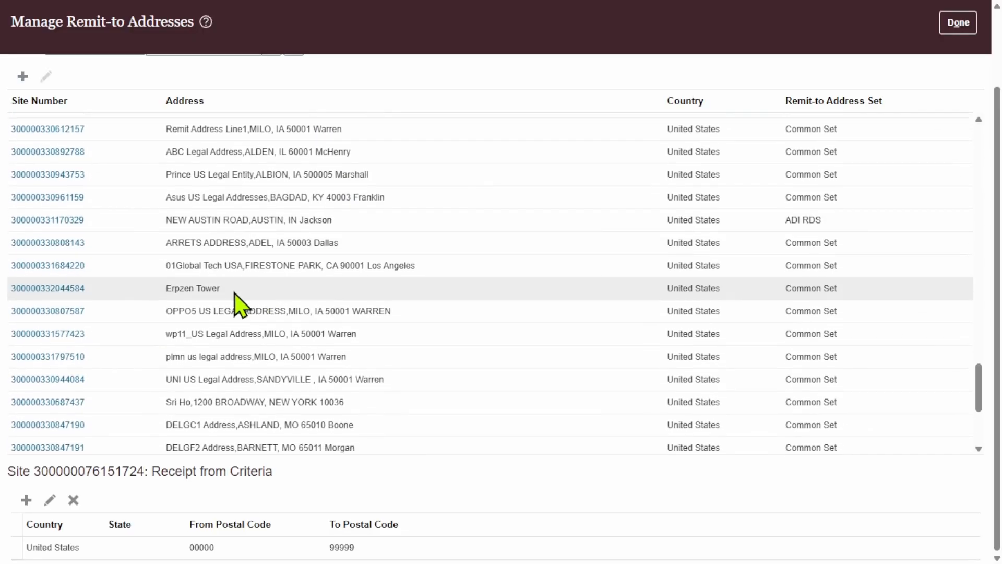
pyautogui.click(234, 292)
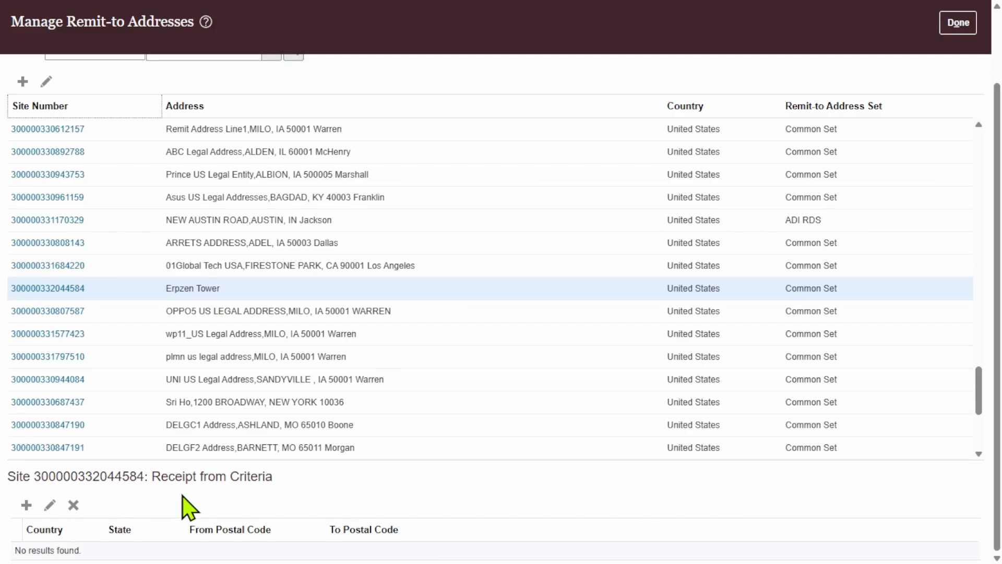
pyautogui.moveTo(287, 477); pyautogui.dragTo(164, 481)
pyautogui.click(237, 290)
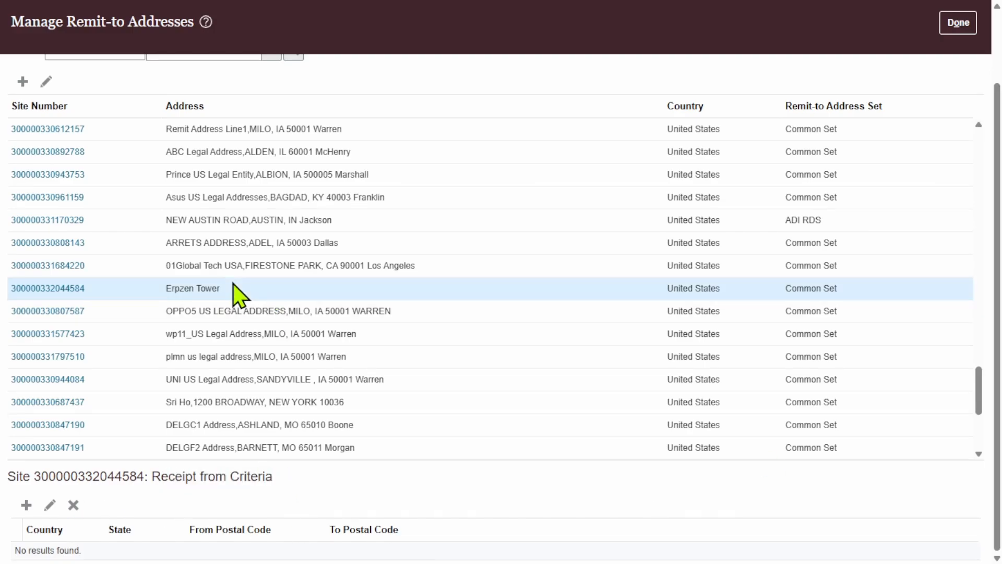
# Start a receipt from criteria for the selected Erpzen address and set its country to United States by searching for code US.
pyautogui.click(26, 505)
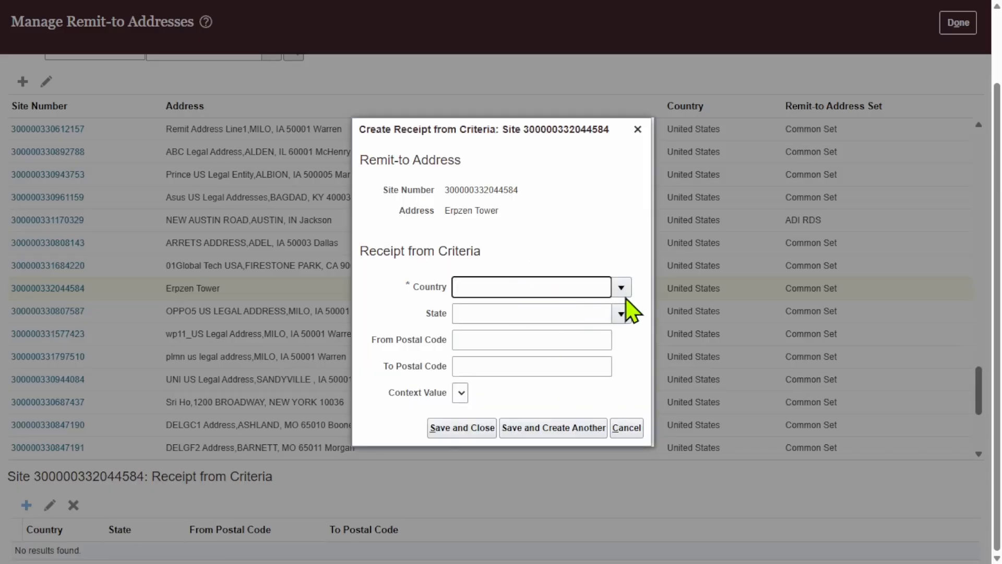
pyautogui.click(621, 288)
pyautogui.click(477, 527)
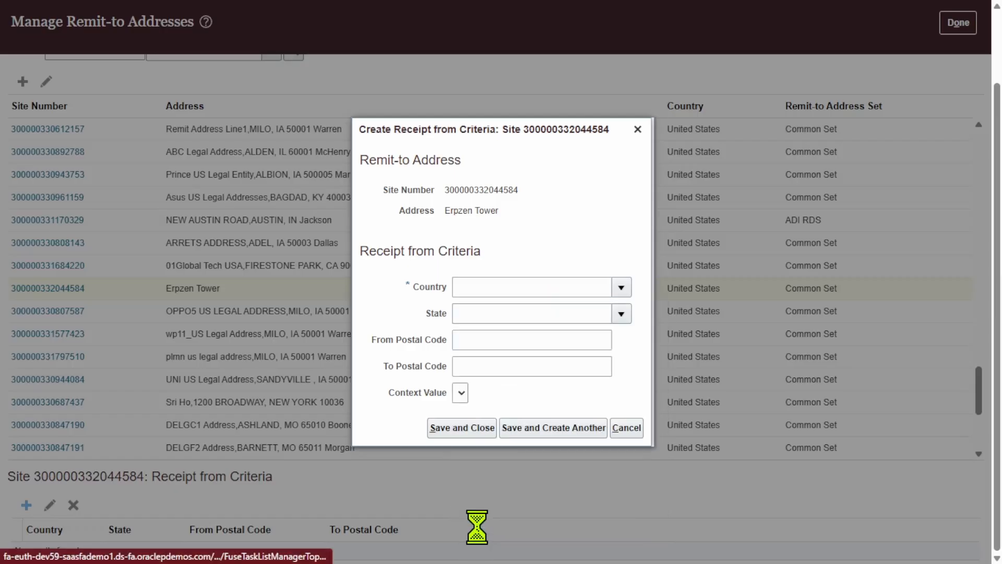
pyautogui.click(472, 240)
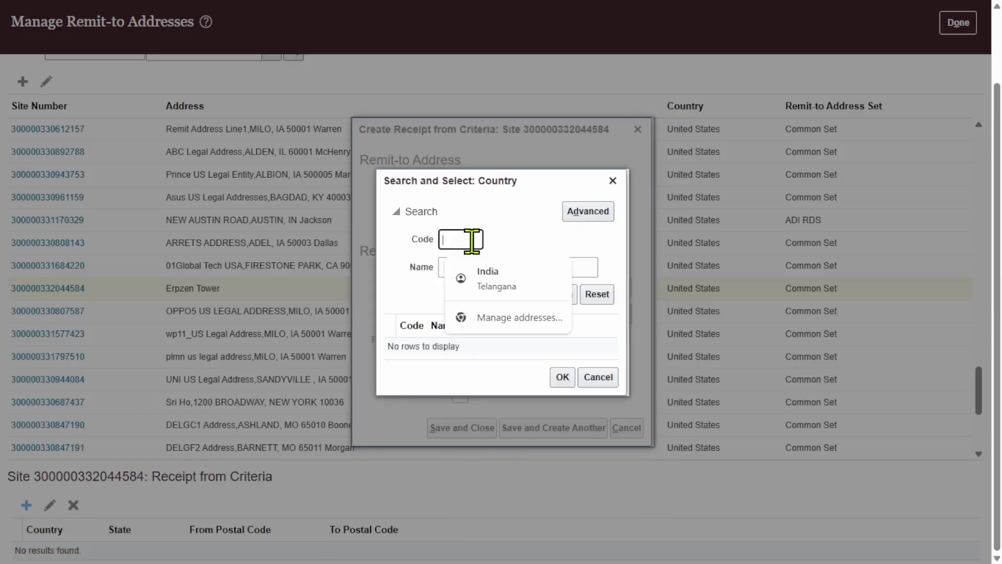
pyautogui.write('U')
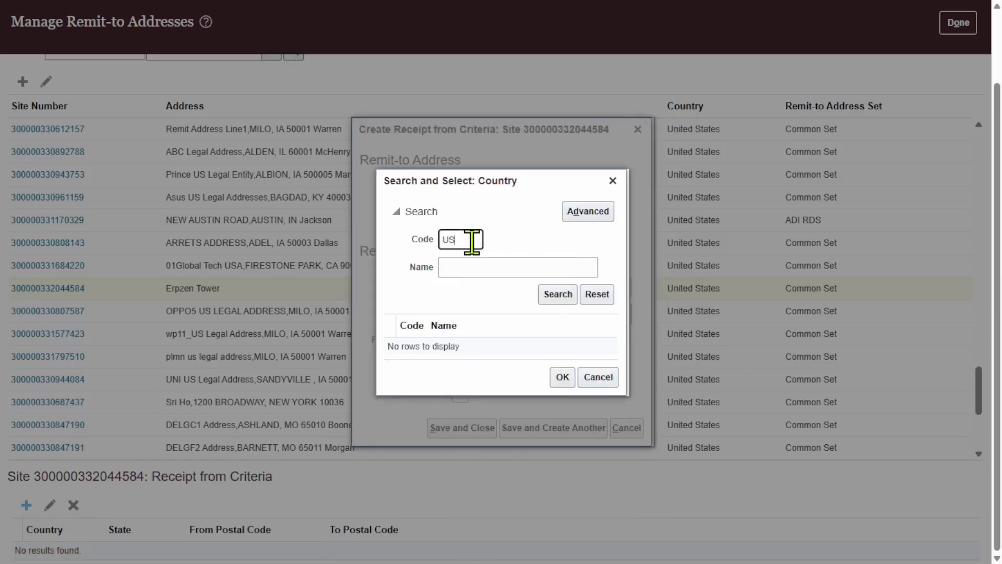
pyautogui.write('S')
pyautogui.click(564, 292)
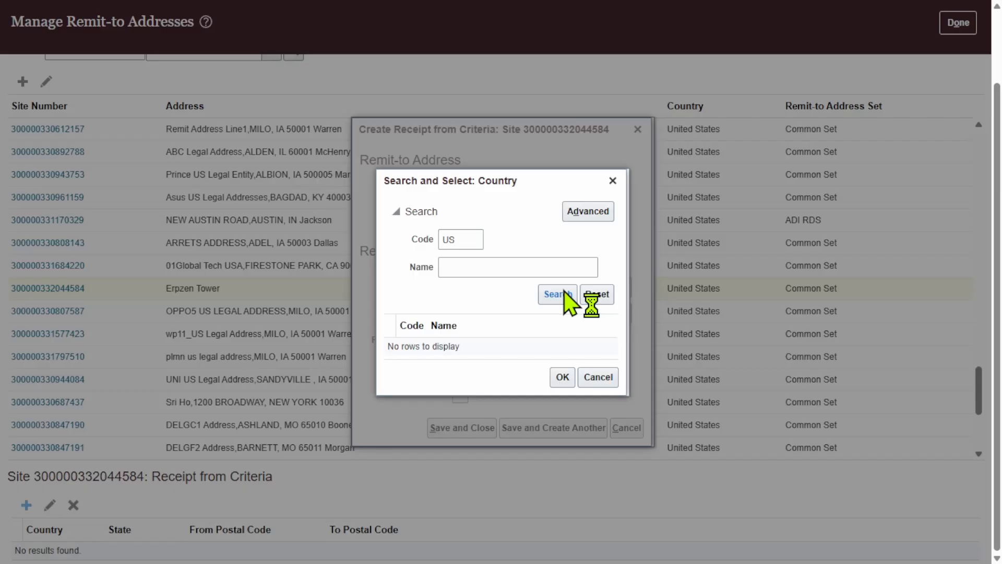
pyautogui.click(480, 346)
pyautogui.click(562, 380)
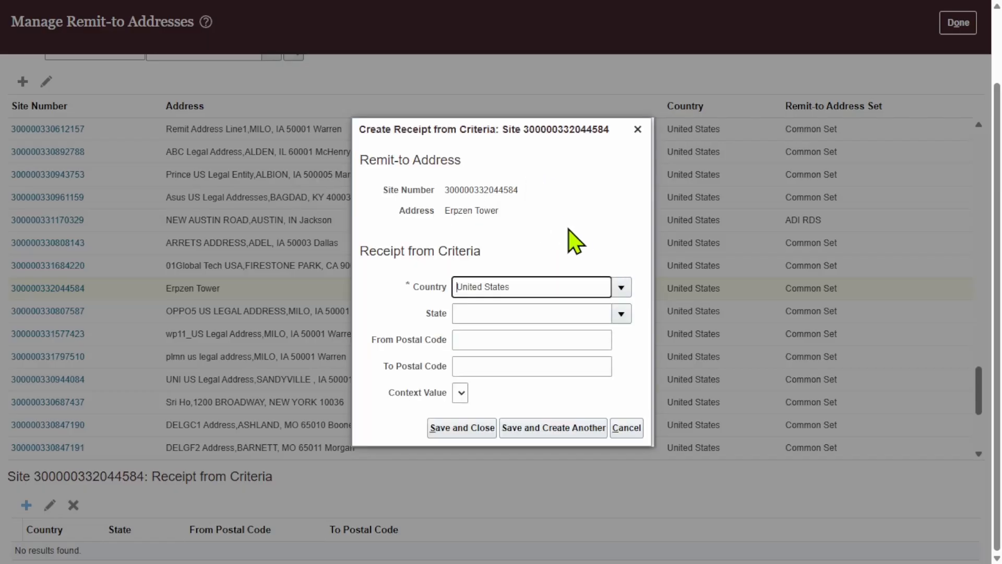
pyautogui.click(572, 313)
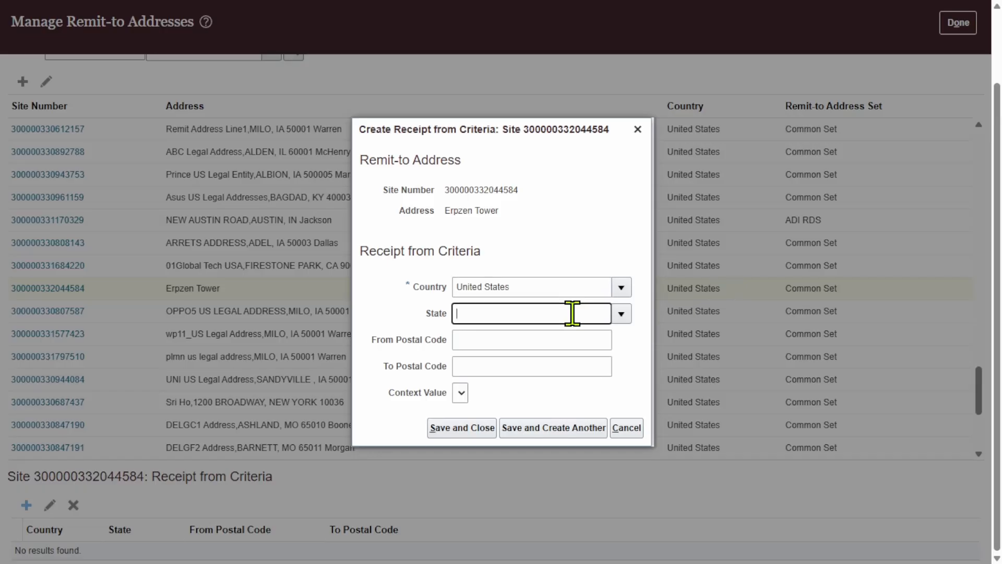
pyautogui.click(531, 287)
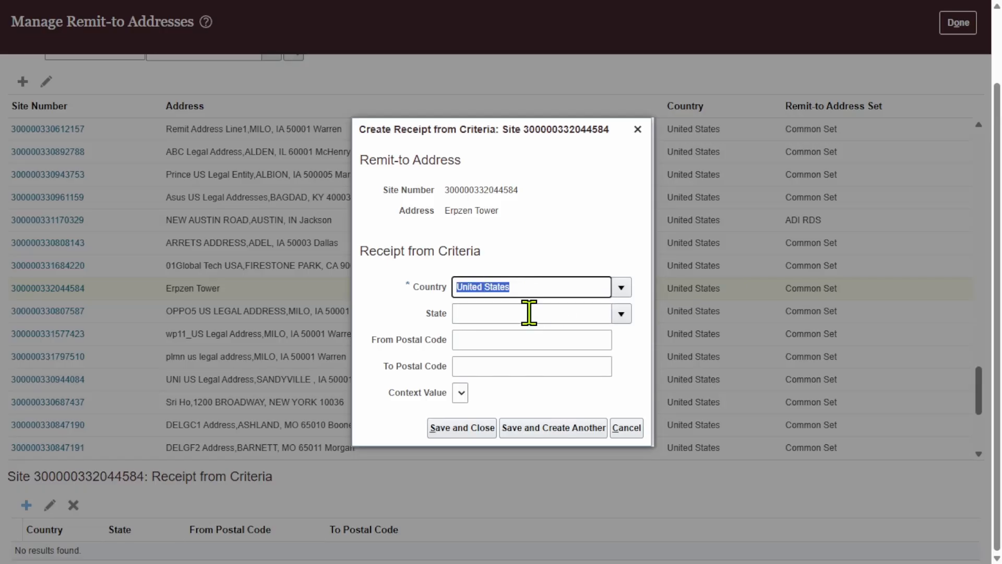
# Set the receipt from criteria's postal code range from 54389 to 78965, leaving the state blank.
pyautogui.click(529, 312)
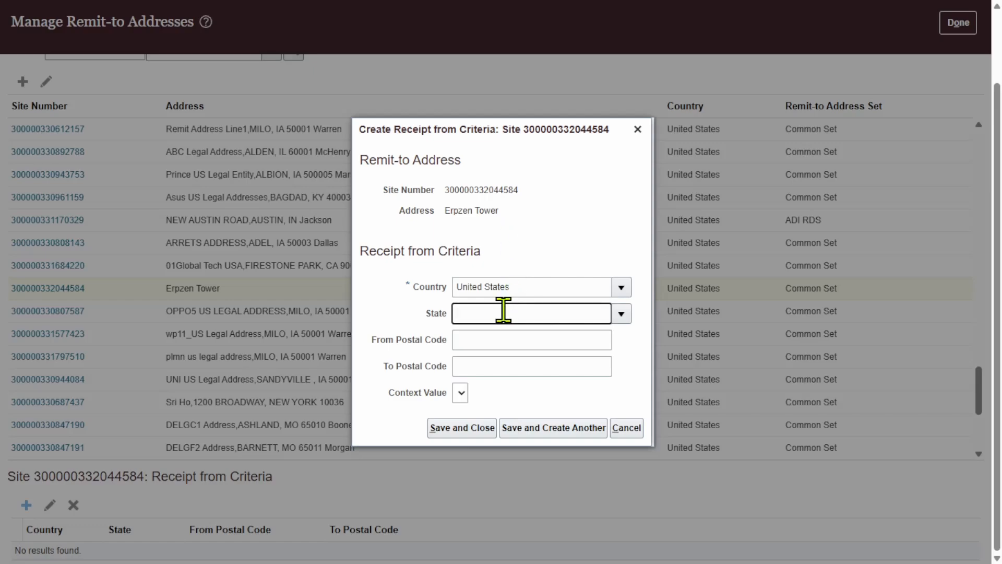
pyautogui.click(495, 346)
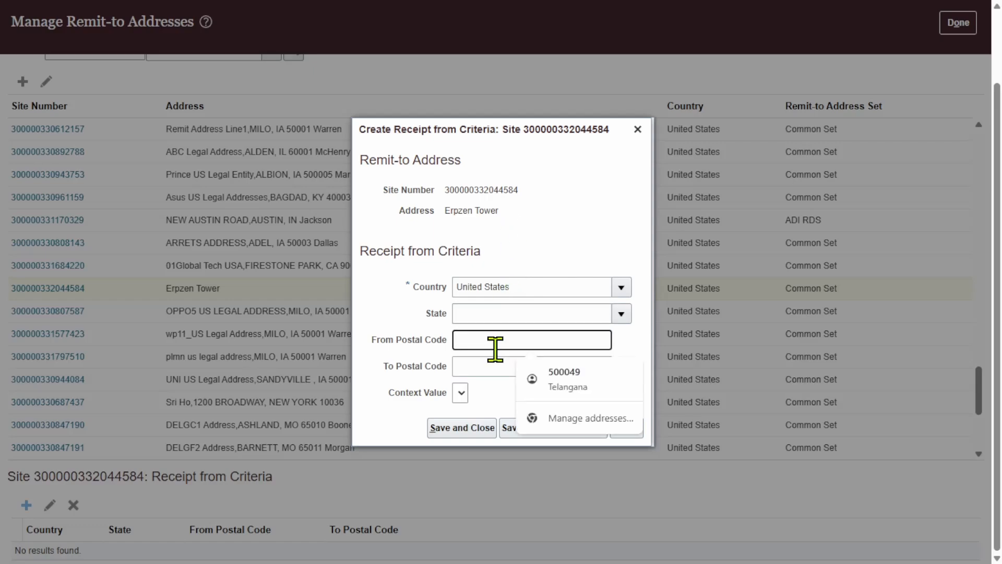
pyautogui.write('0')
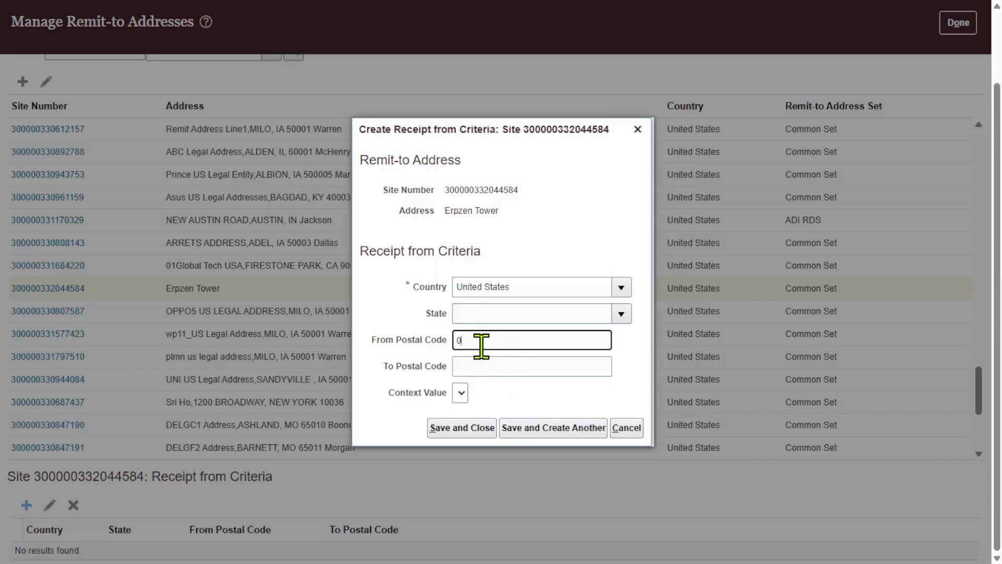
pyautogui.moveTo(374, 339); pyautogui.dragTo(431, 340)
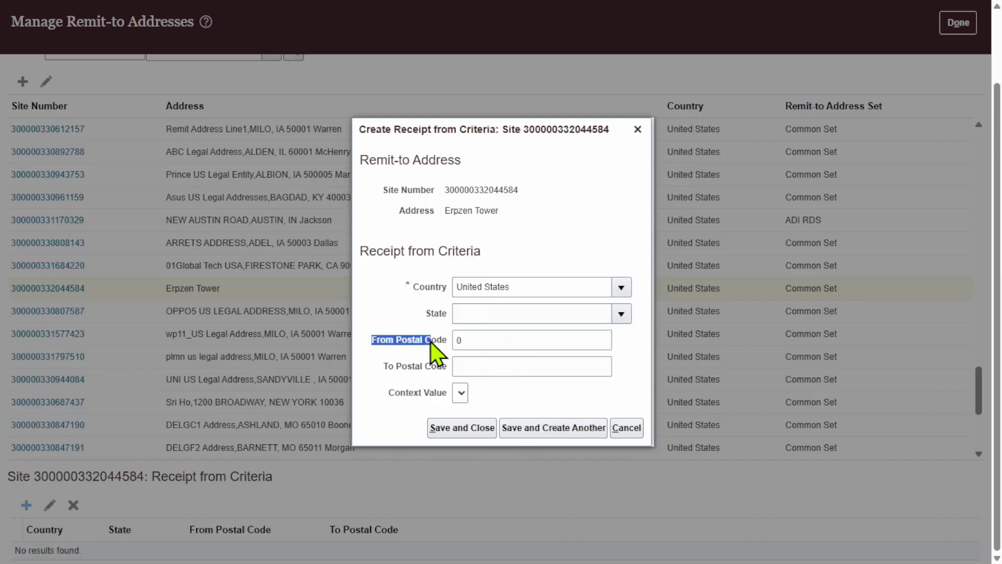
pyautogui.click(492, 341)
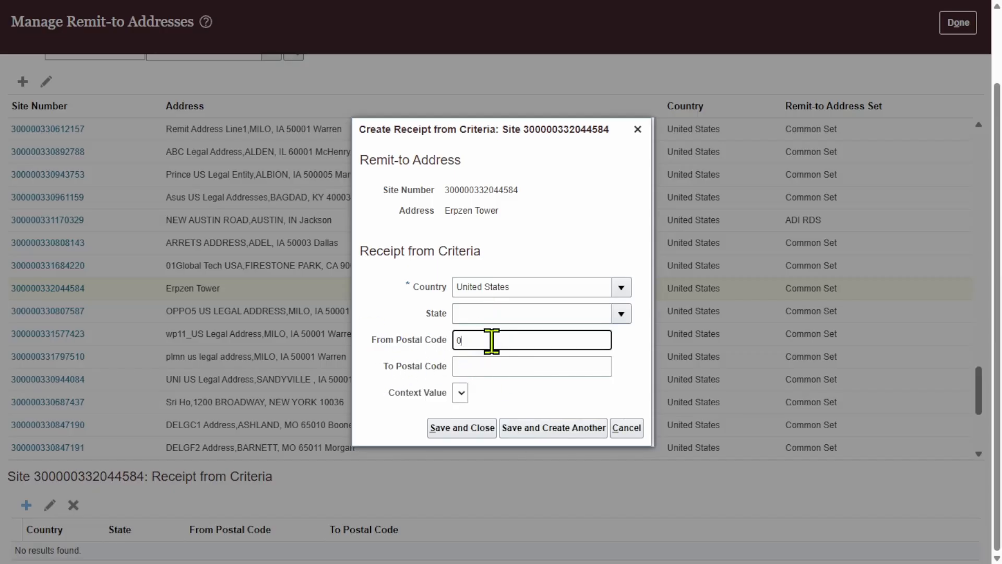
pyautogui.write('54389')
pyautogui.click(502, 357)
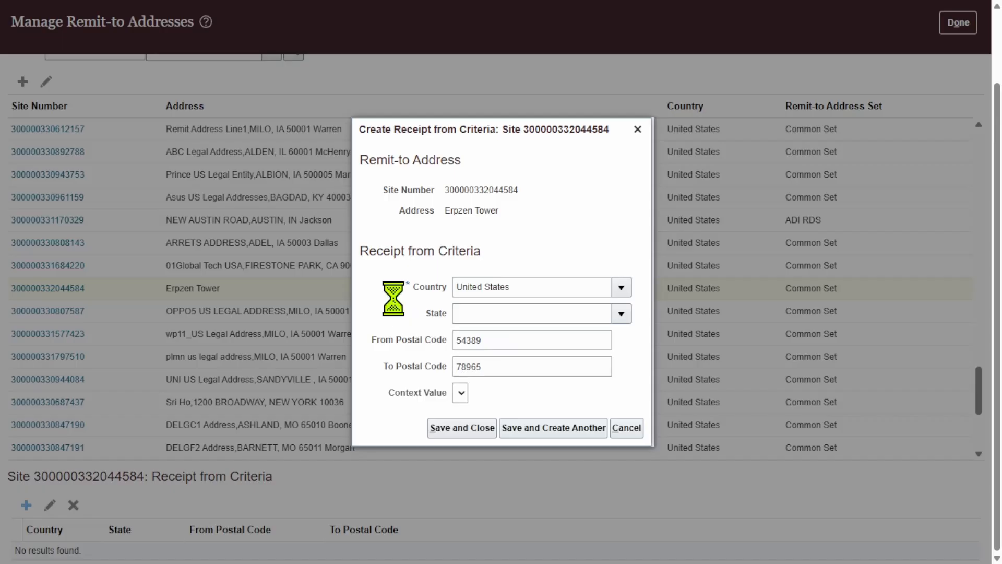
# Review the country, state and postal code range entered for the Erpzen Tower receipt from criteria.
pyautogui.click(551, 287)
pyautogui.tripleClick(551, 286)
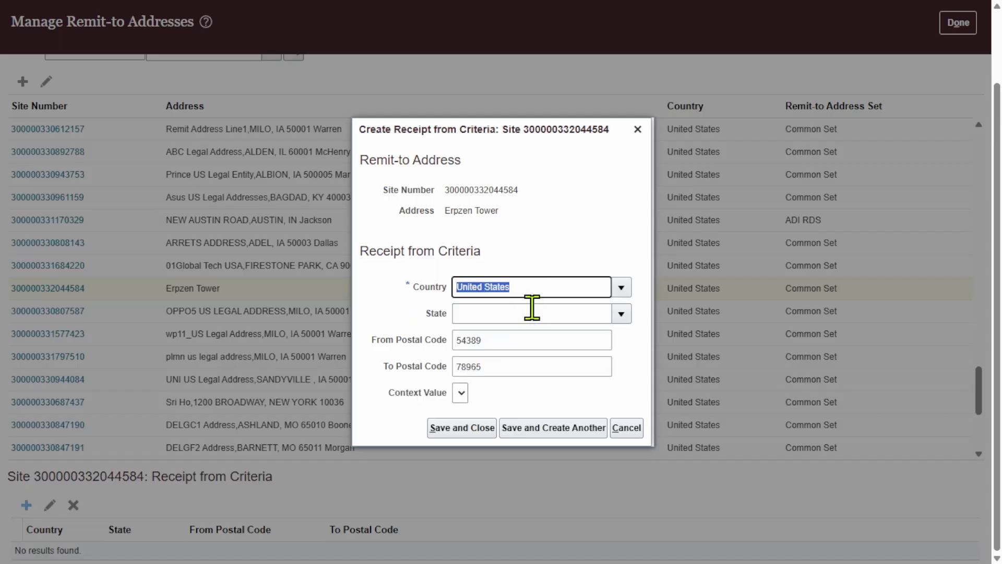
pyautogui.click(532, 314)
pyautogui.click(515, 337)
pyautogui.doubleClick(514, 337)
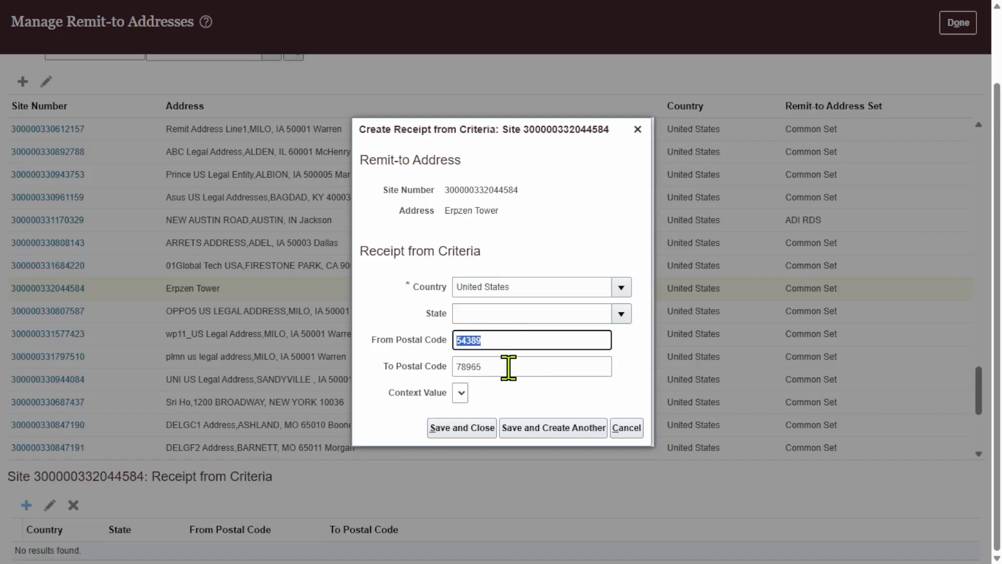
pyautogui.click(508, 367)
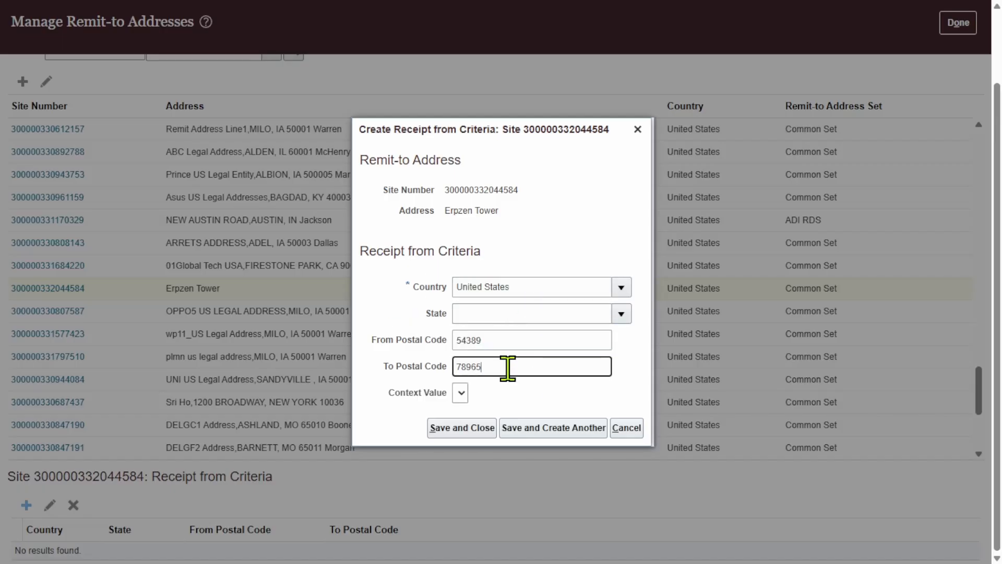
pyautogui.click(500, 339)
pyautogui.doubleClick(496, 363)
pyautogui.doubleClick(497, 339)
pyautogui.click(499, 364)
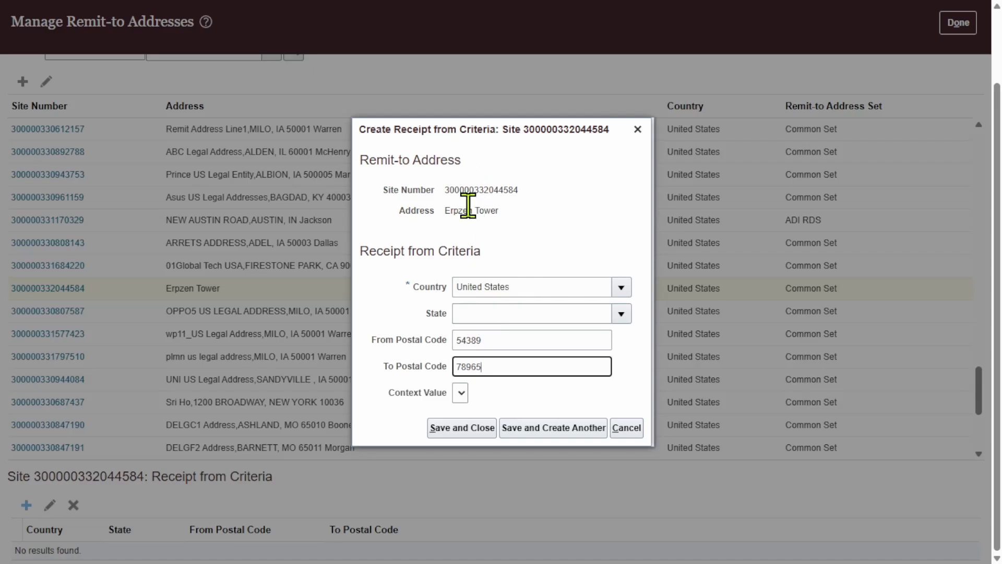
# Clear the from and to postal codes in the receipt from criteria.
pyautogui.doubleClick(495, 334)
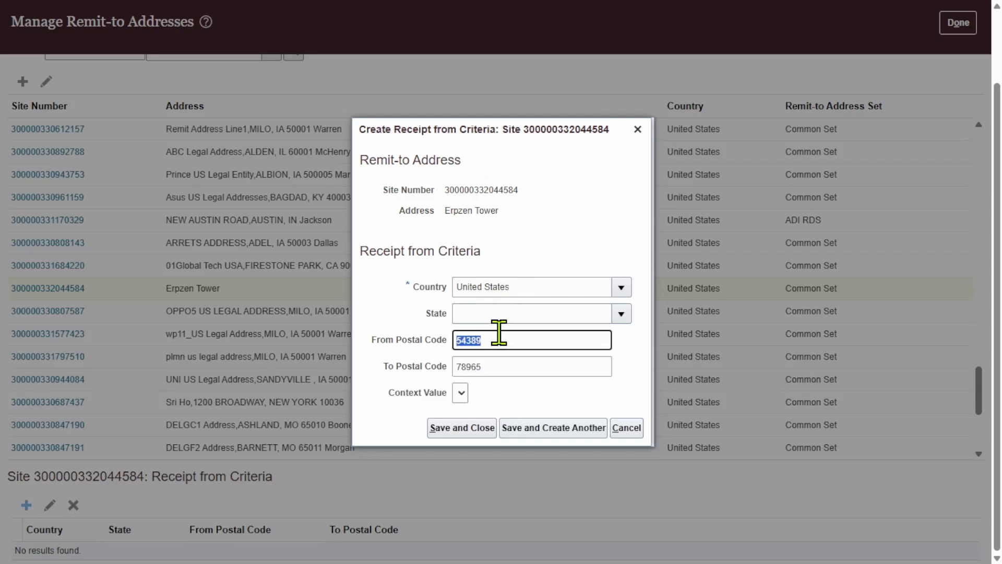
pyautogui.doubleClick(496, 368)
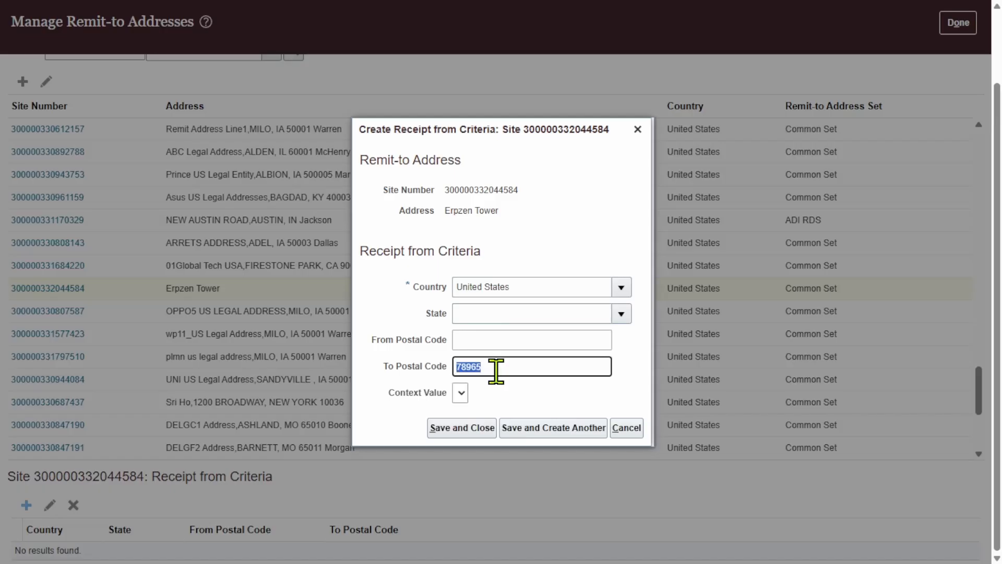
pyautogui.doubleClick(532, 287)
pyautogui.click(505, 205)
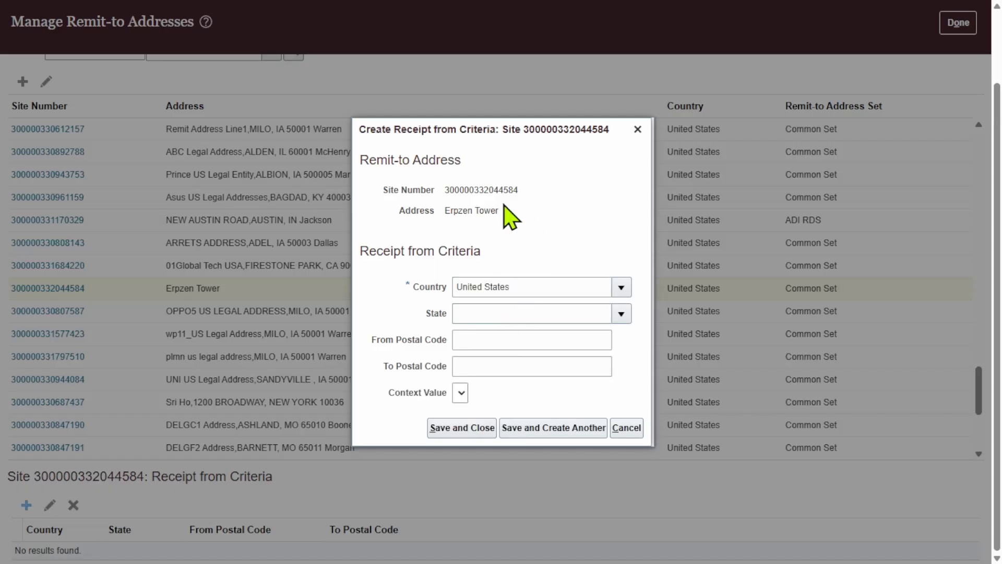
# Try to save the Erpzen Tower receipt from criteria with United States as the only criterion.
pyautogui.doubleClick(520, 282)
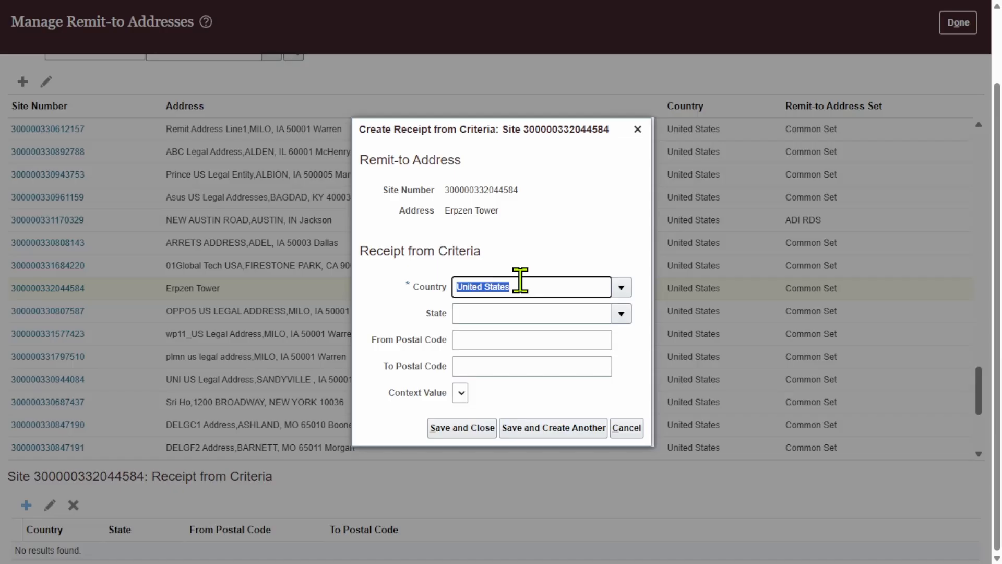
pyautogui.click(485, 313)
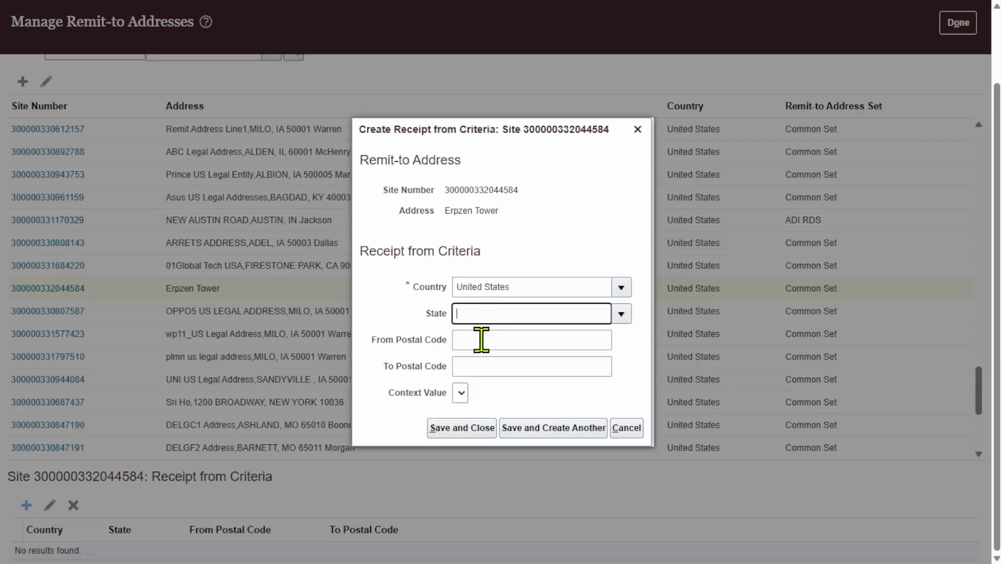
pyautogui.click(481, 340)
pyautogui.click(478, 365)
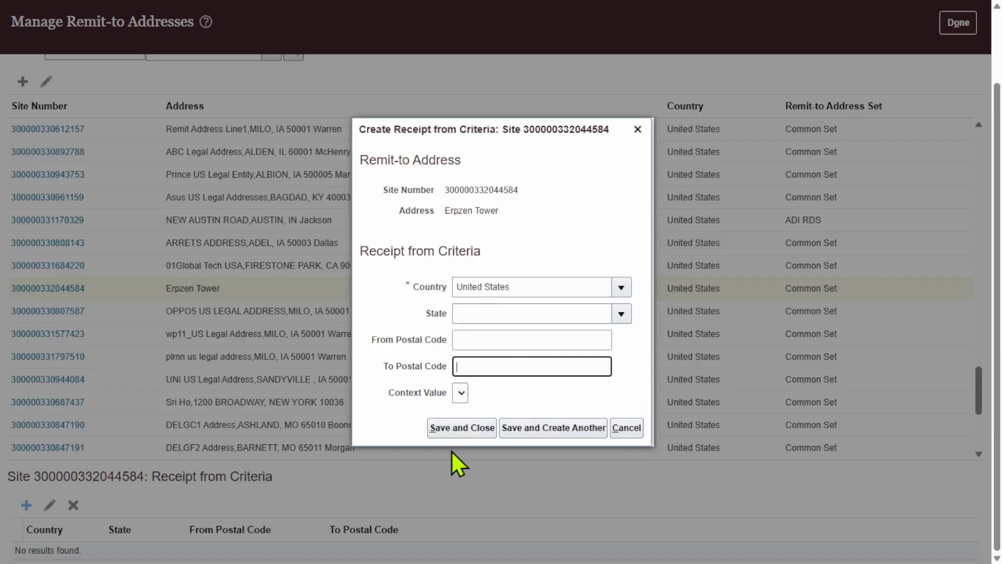
pyautogui.click(461, 429)
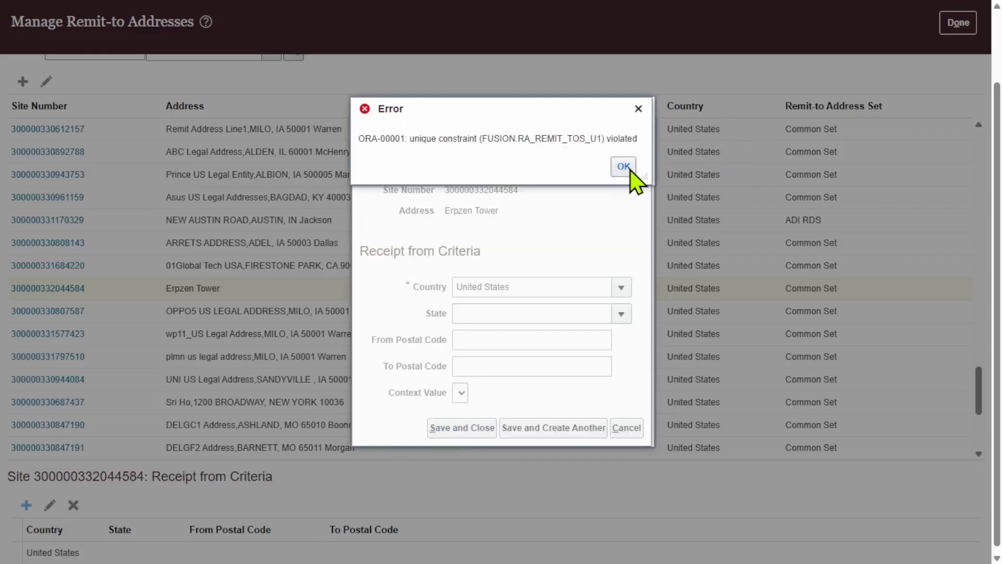
pyautogui.click(623, 166)
pyautogui.scroll(1, 566, 216)
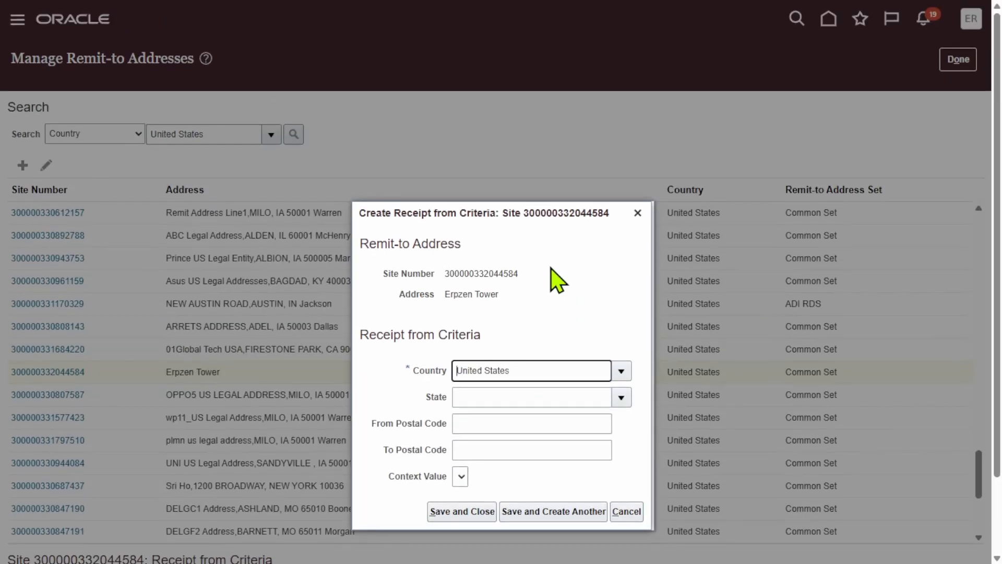
pyautogui.scroll(-2, 551, 282)
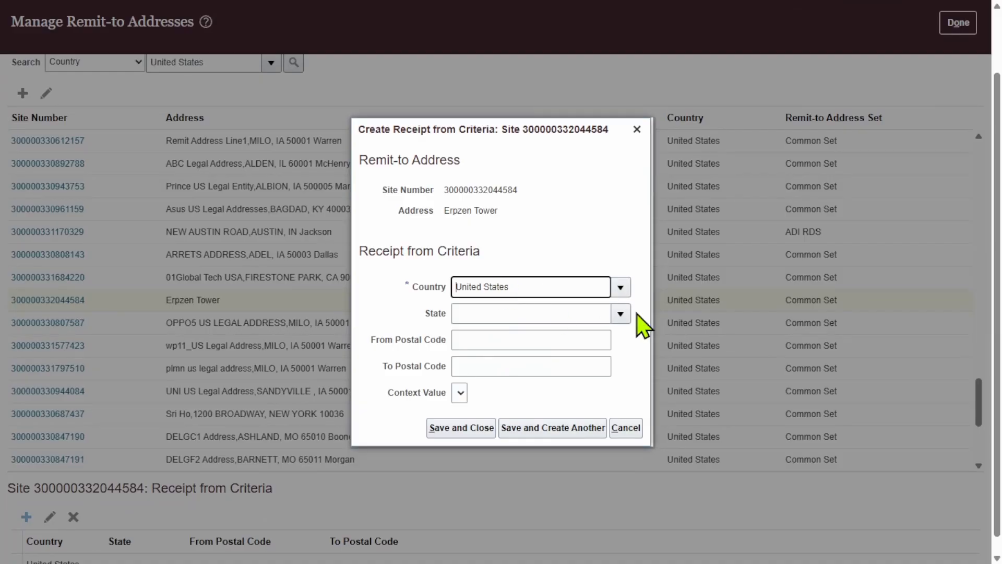
pyautogui.click(478, 429)
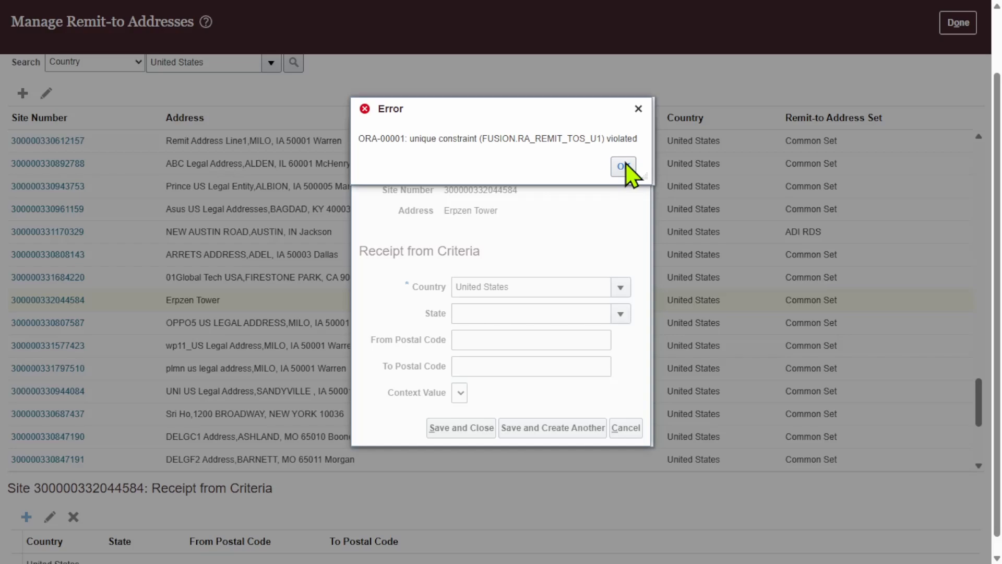
pyautogui.click(624, 166)
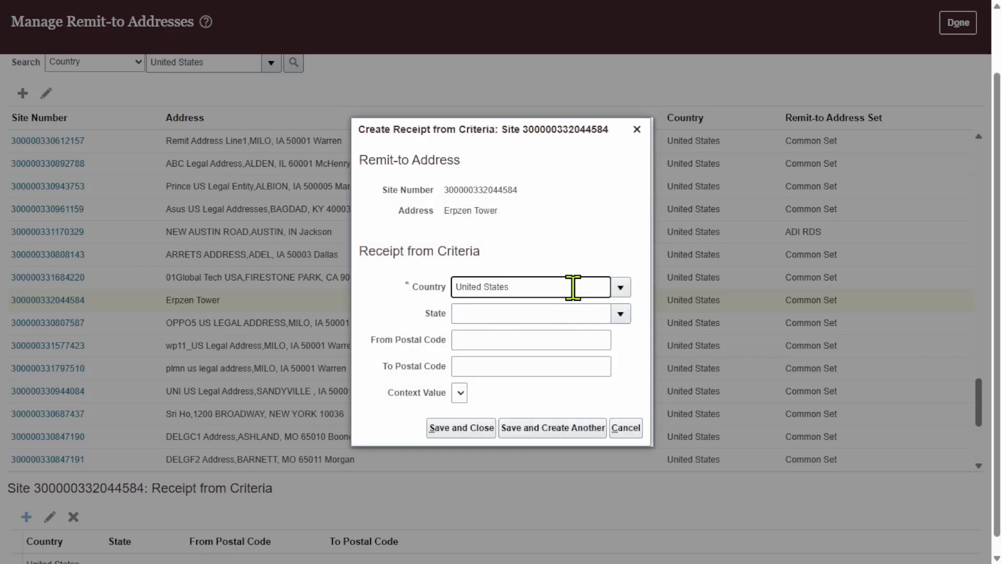
# Try to save the receipt from criteria with state AK, and close the criteria form.
pyautogui.click(622, 314)
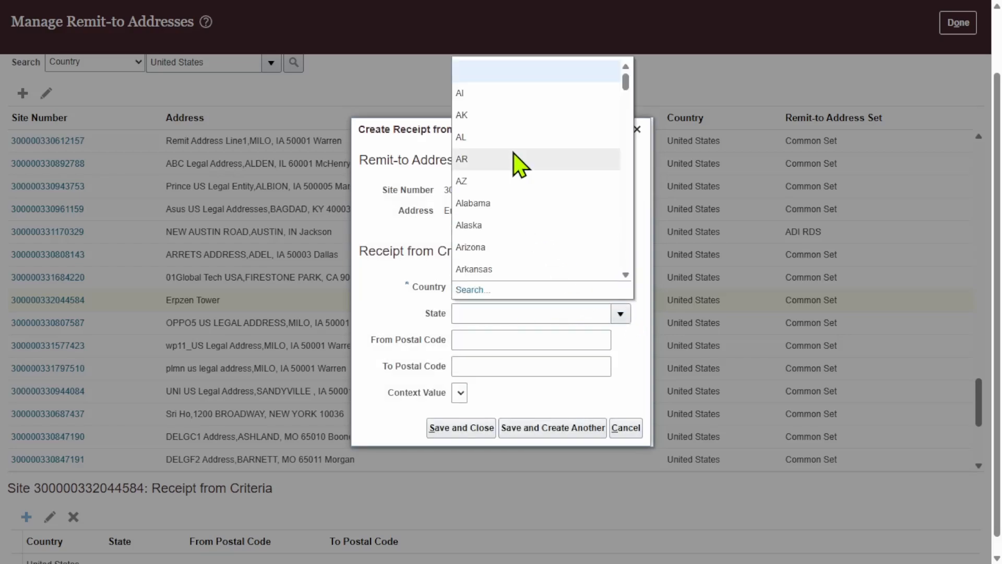
pyautogui.click(485, 110)
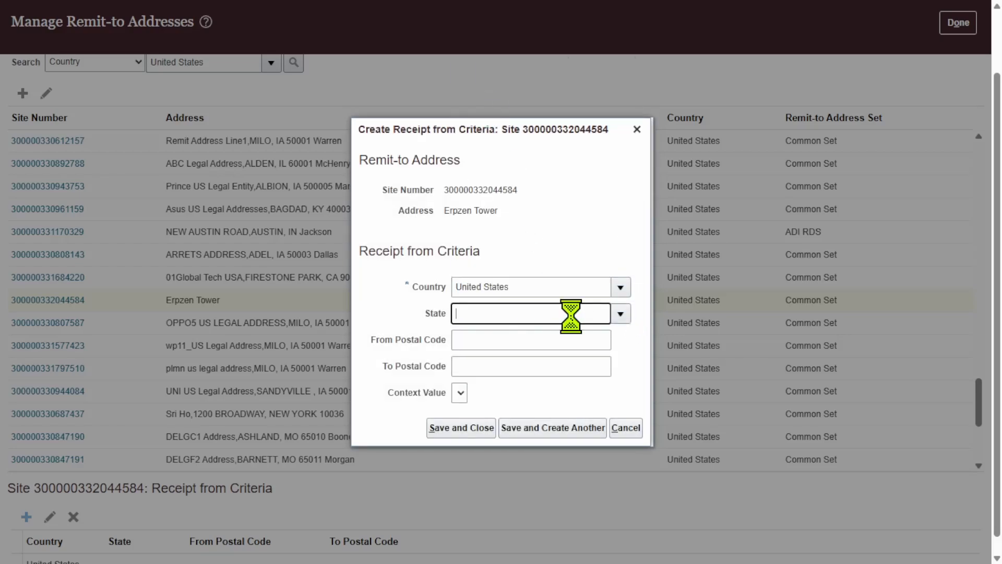
pyautogui.click(443, 429)
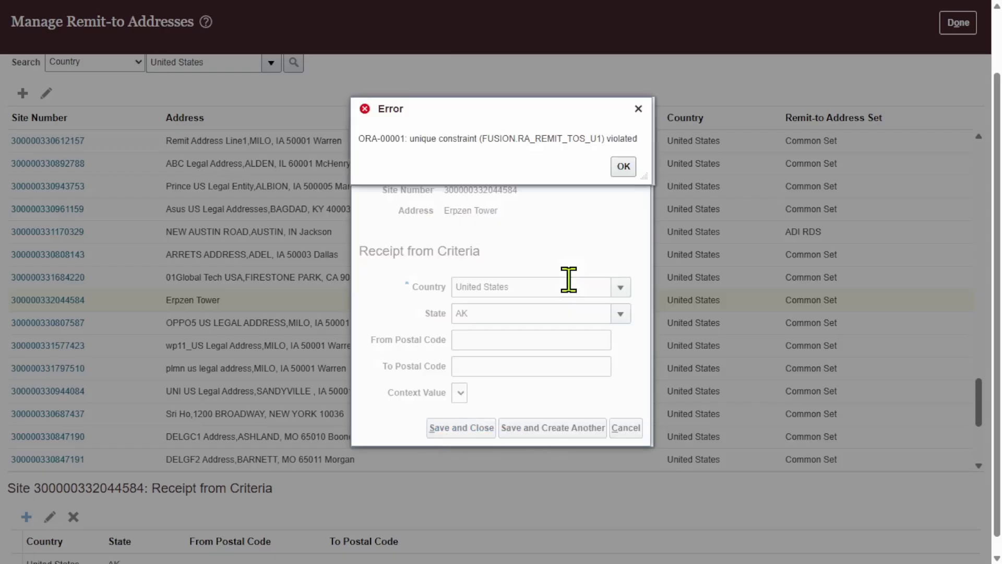
pyautogui.click(625, 167)
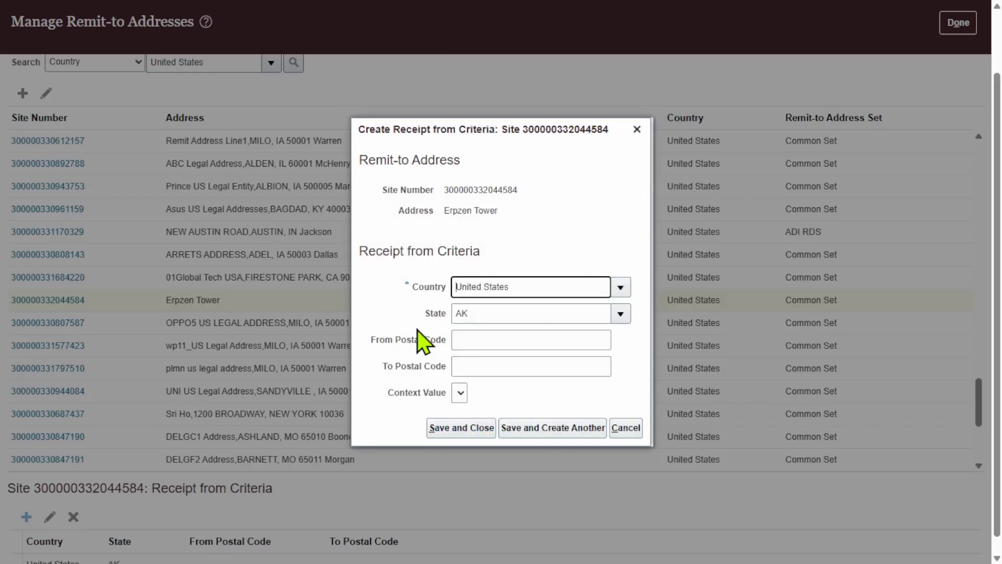
pyautogui.click(635, 130)
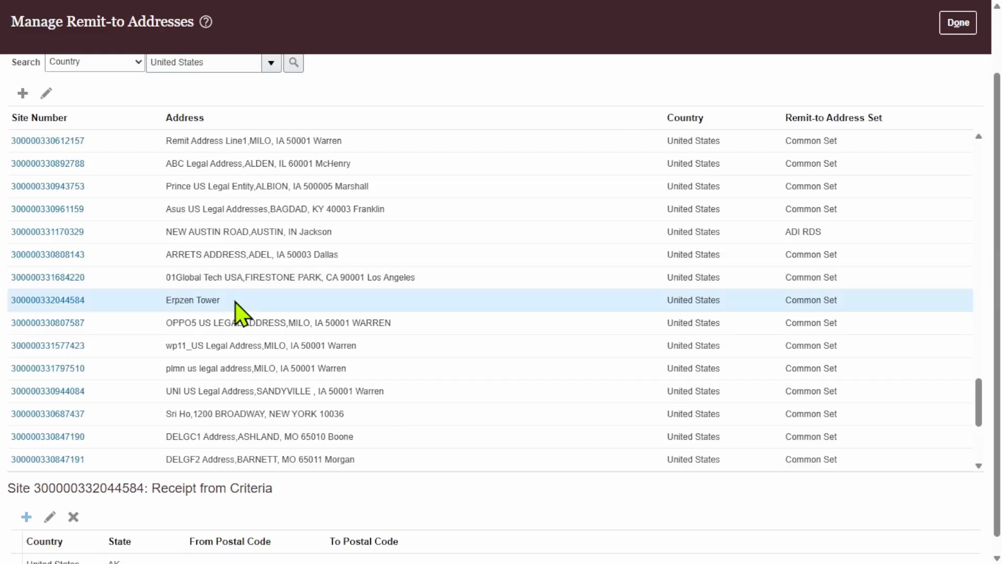
# Select the ARRETS remit-to address and finish managing remit-to addresses to return to the Financials setup tasks.
pyautogui.click(218, 249)
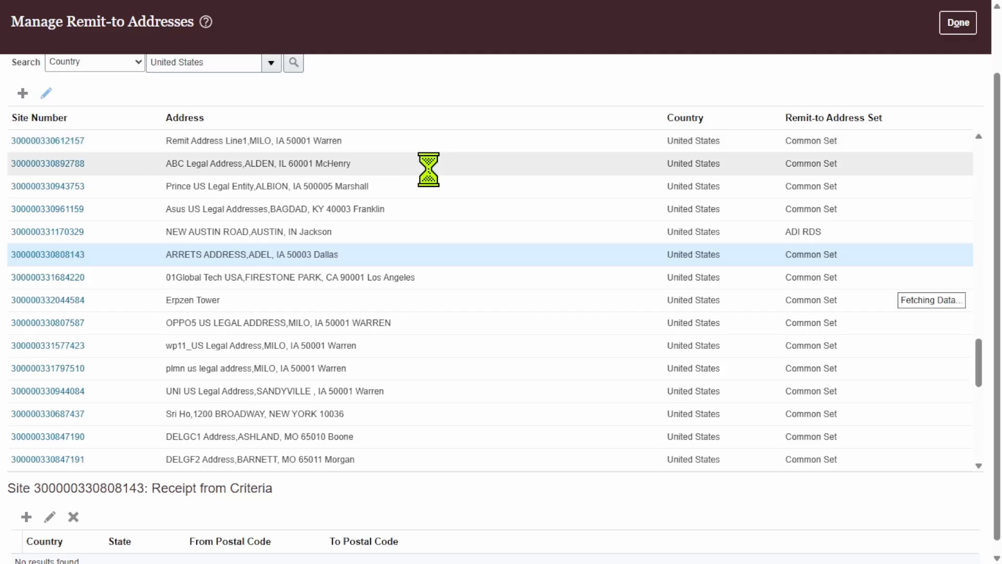
pyautogui.click(960, 21)
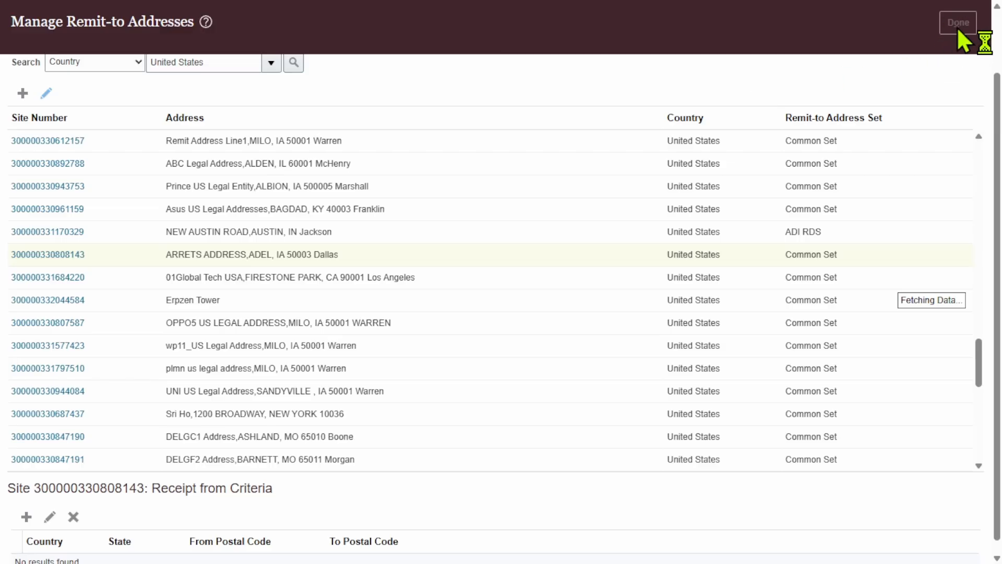
pyautogui.scroll(2, 355, 76)
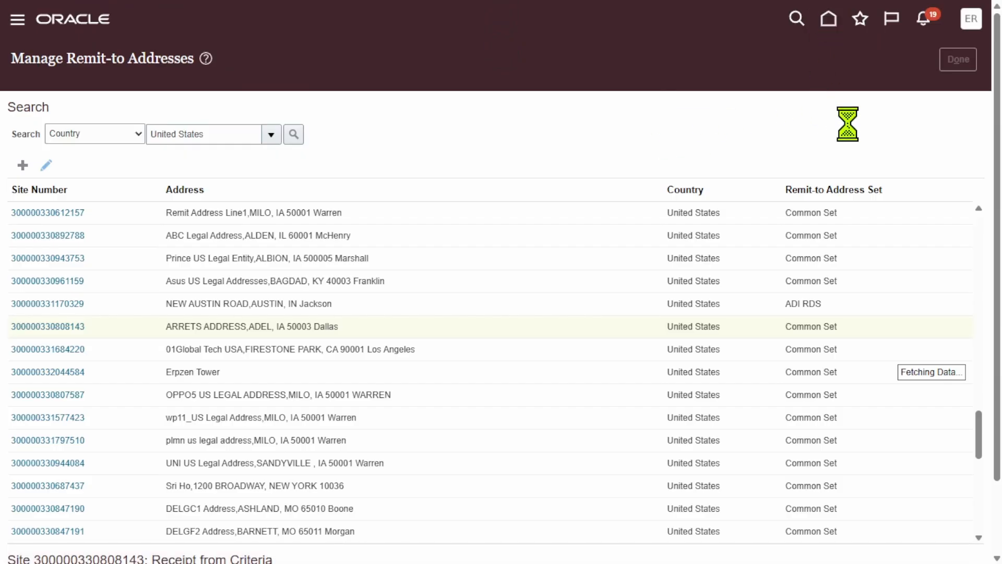
pyautogui.scroll(-2, 847, 123)
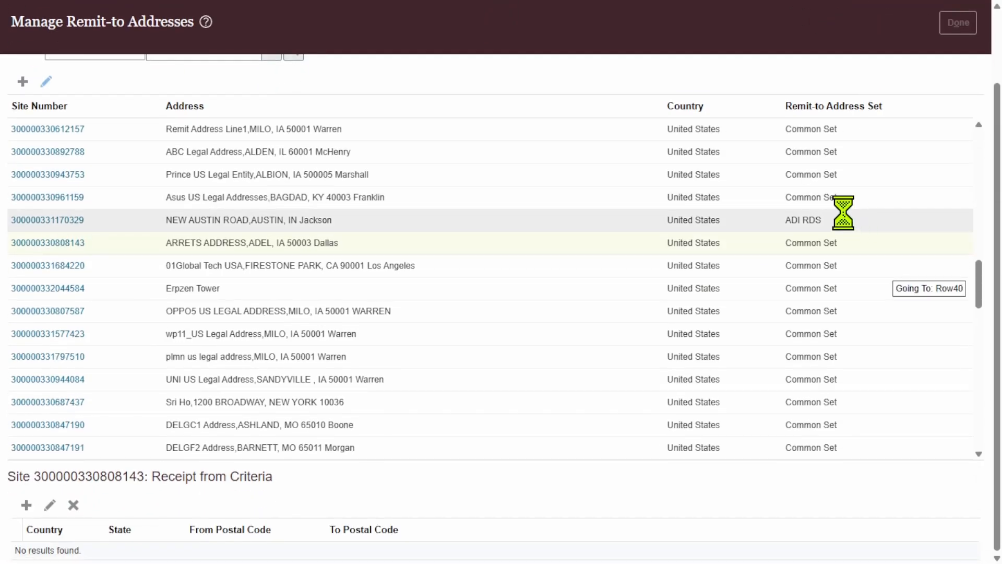
pyautogui.scroll(2, 642, 71)
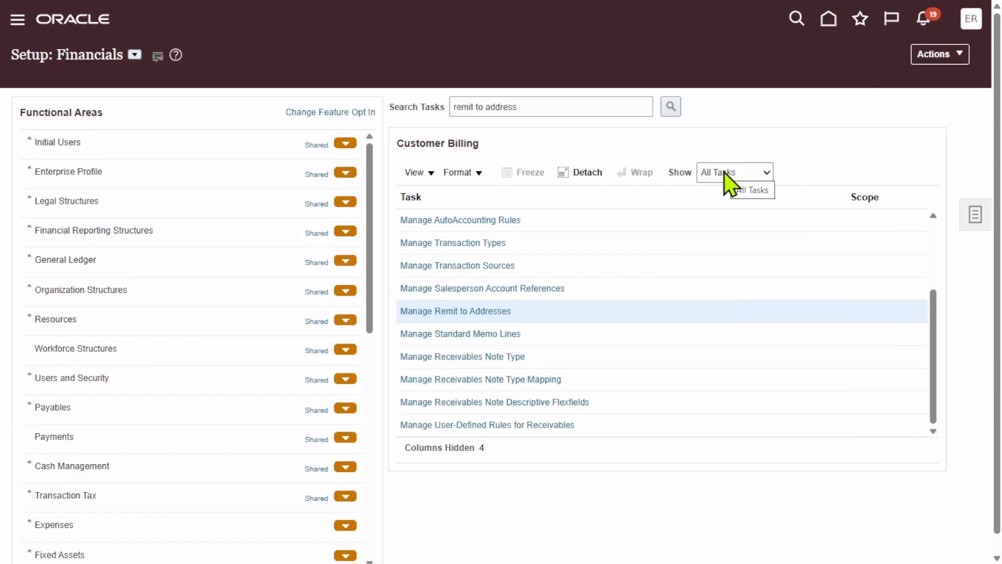
# Reopen the Manage Remit to Addresses task and search the remit-to addresses for country United States.
pyautogui.click(465, 312)
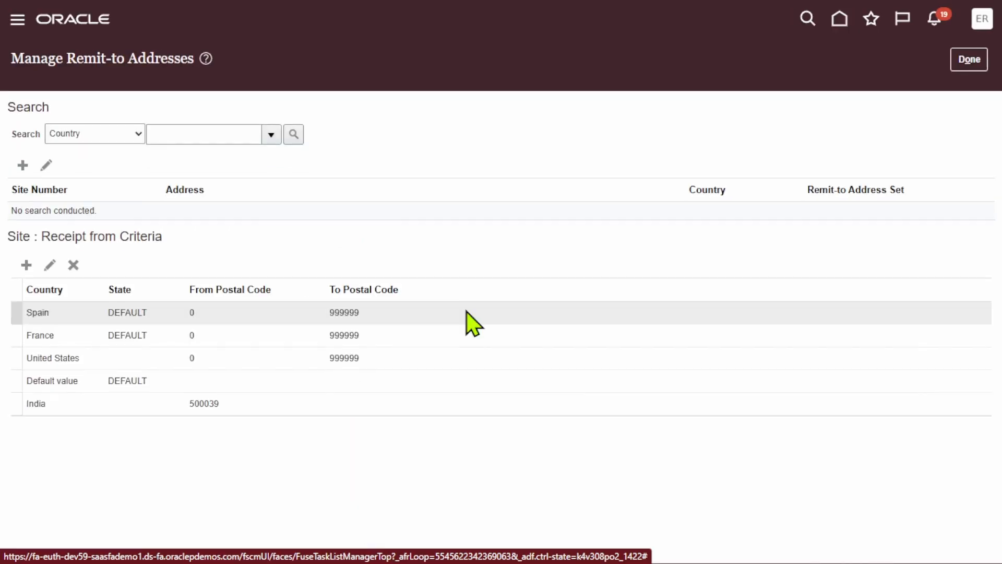
pyautogui.click(290, 135)
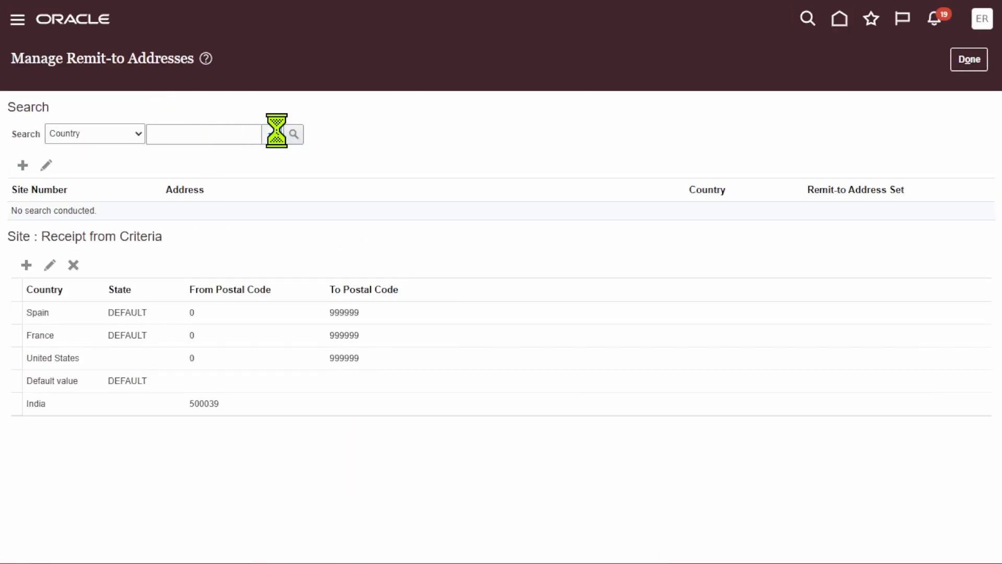
pyautogui.click(235, 159)
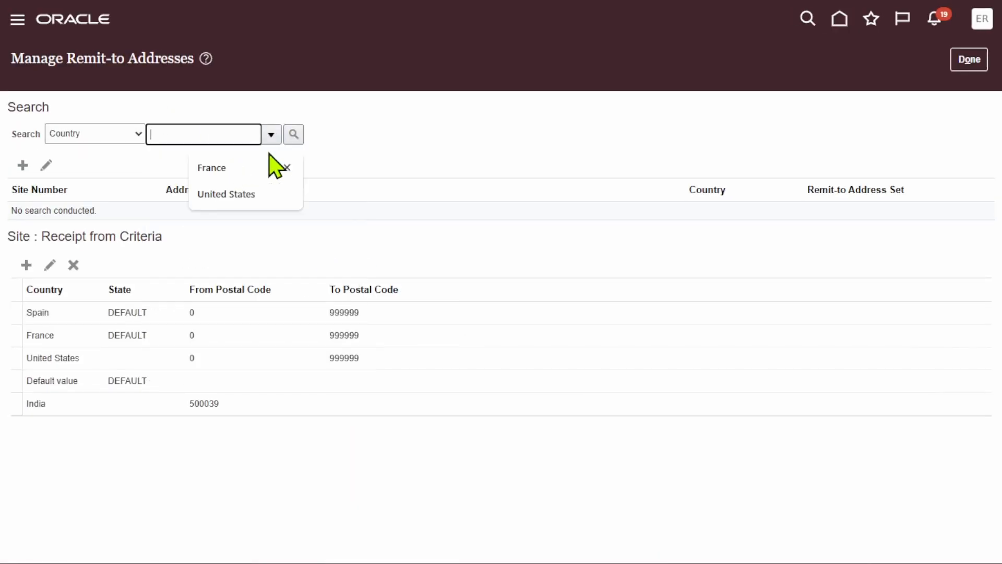
pyautogui.click(294, 134)
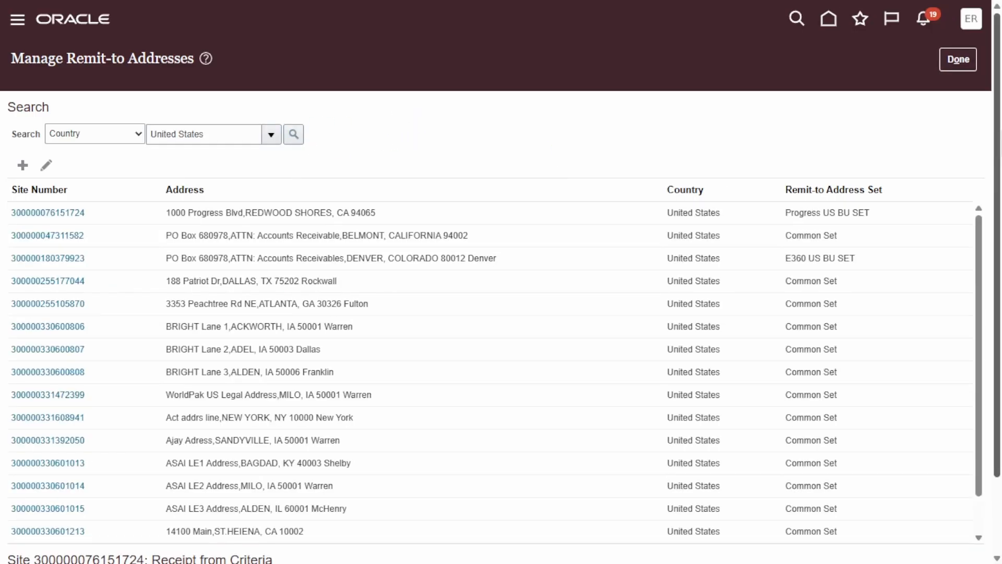
# Look through the United States remit-to addresses down to the Erpzen Tower entry in Dallas.
pyautogui.scroll(-2, 998, 151)
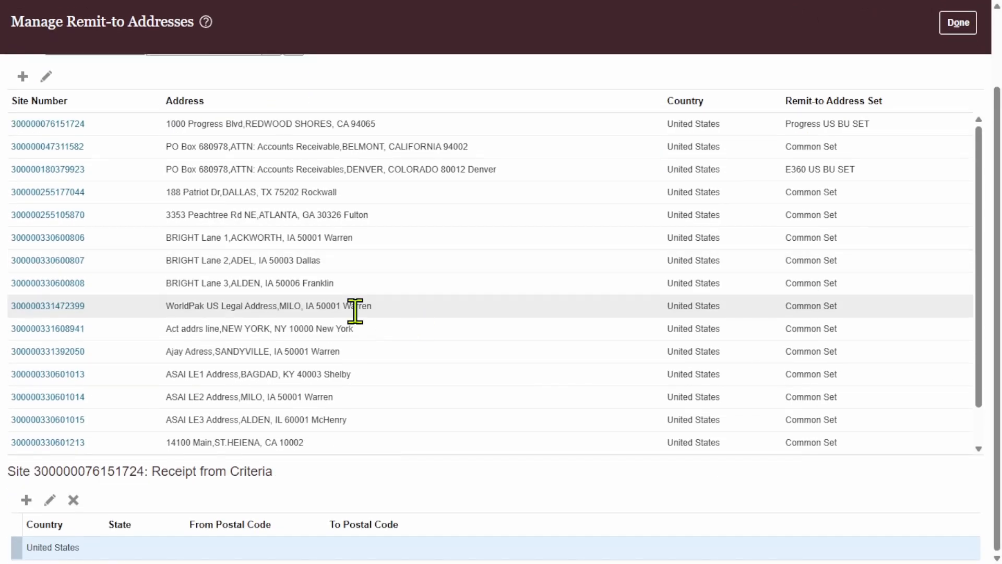
pyautogui.scroll(-1, 432, 302)
pyautogui.click(427, 291)
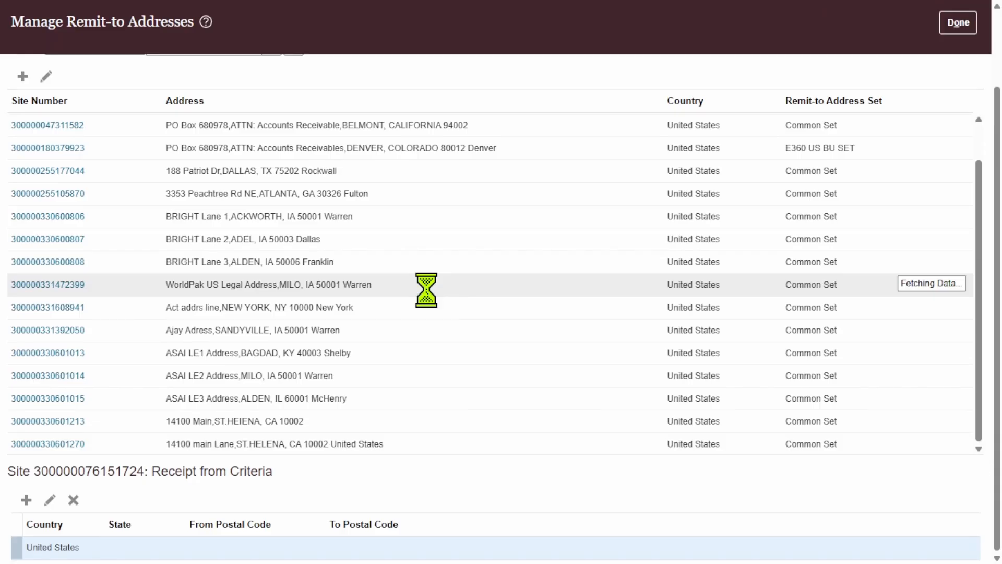
pyautogui.scroll(-10, 427, 291)
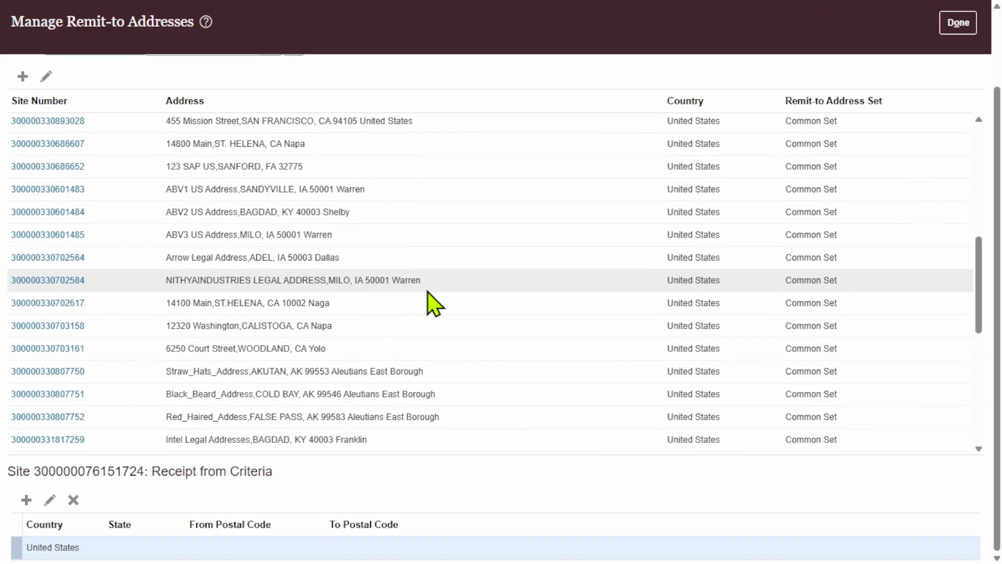
pyautogui.scroll(-10, 427, 291)
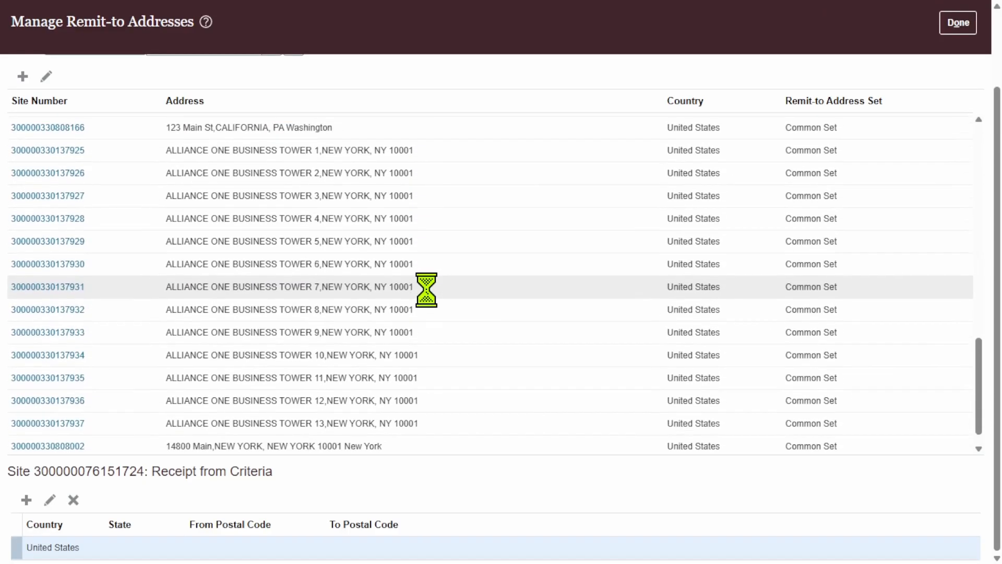
pyautogui.scroll(-9, 426, 290)
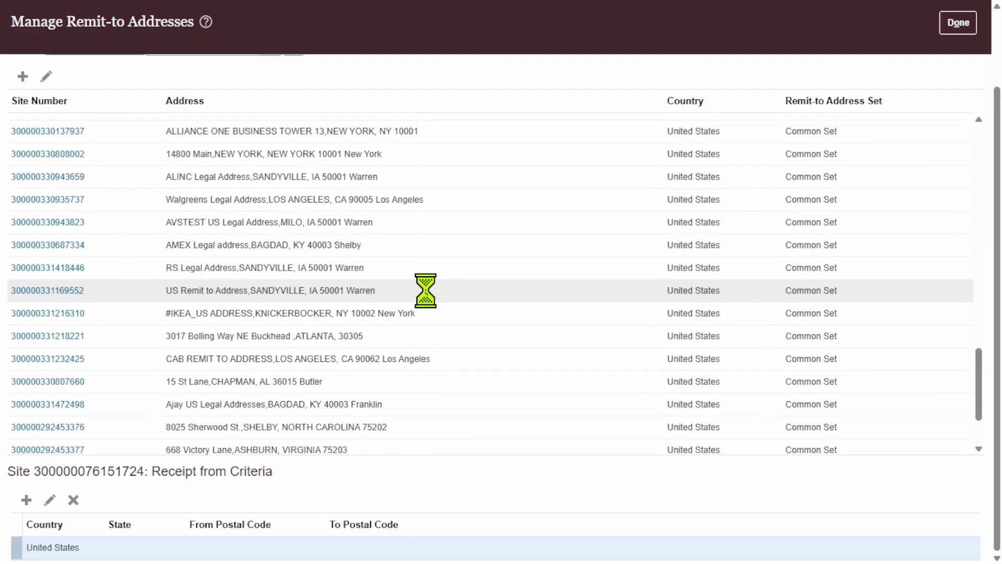
pyautogui.scroll(-14, 425, 290)
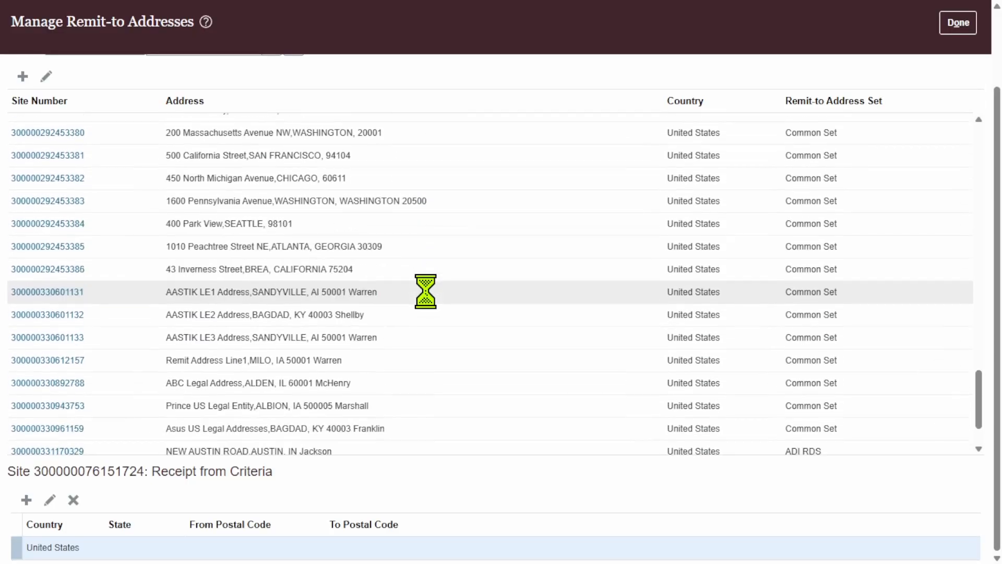
pyautogui.scroll(-5, 425, 290)
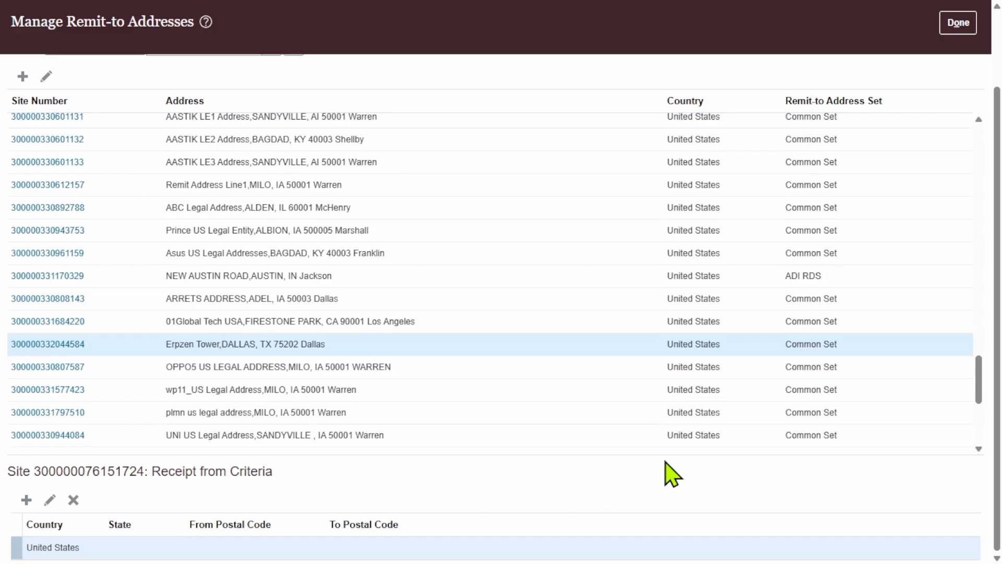
# Open the United States receipt from criteria of the Redwood Shores site for review, and close it without changes.
pyautogui.click(49, 499)
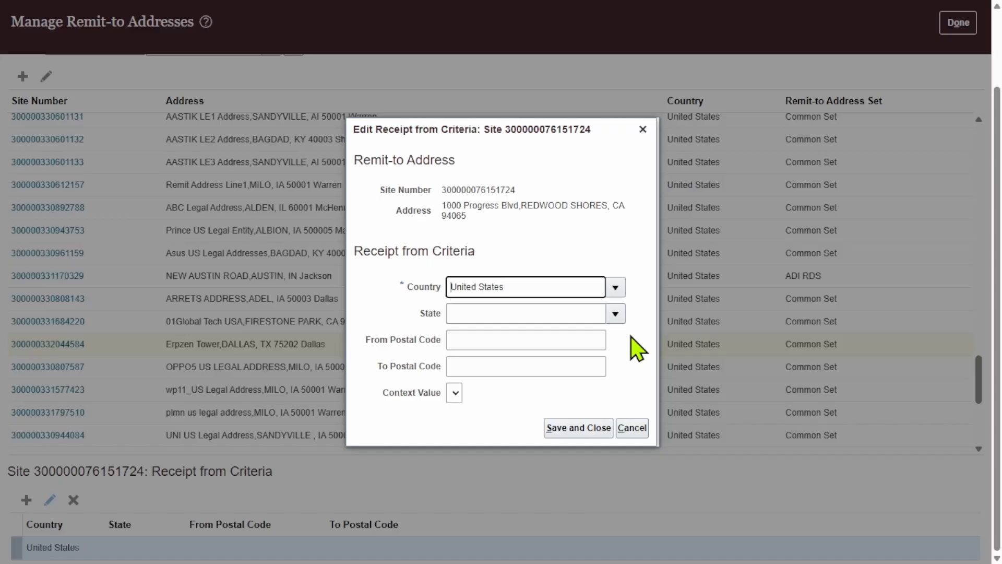
pyautogui.tripleClick(533, 282)
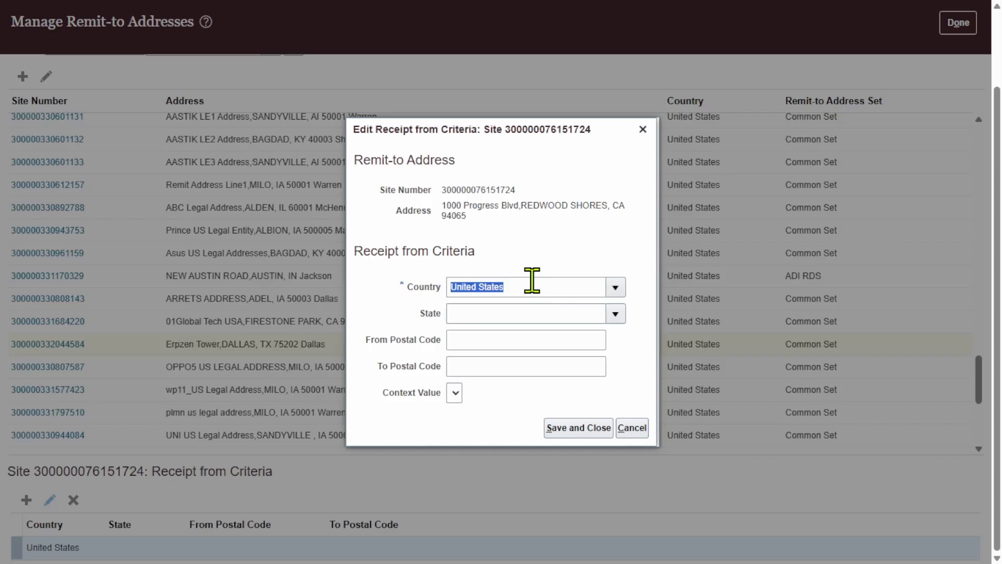
pyautogui.click(636, 426)
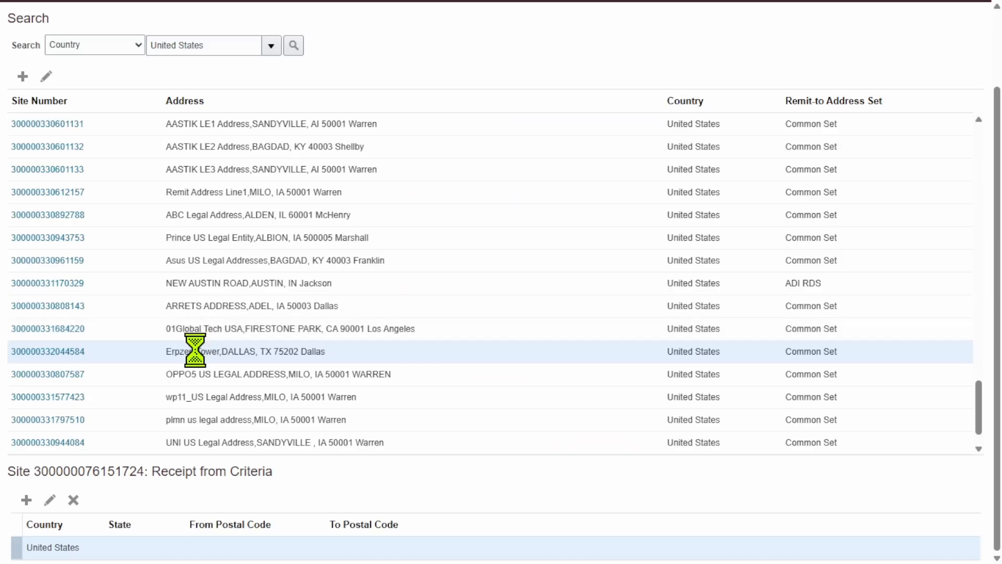
# Open the Redwood Shores remit-to address to check its postal code, and cancel the edit.
pyautogui.click(51, 74)
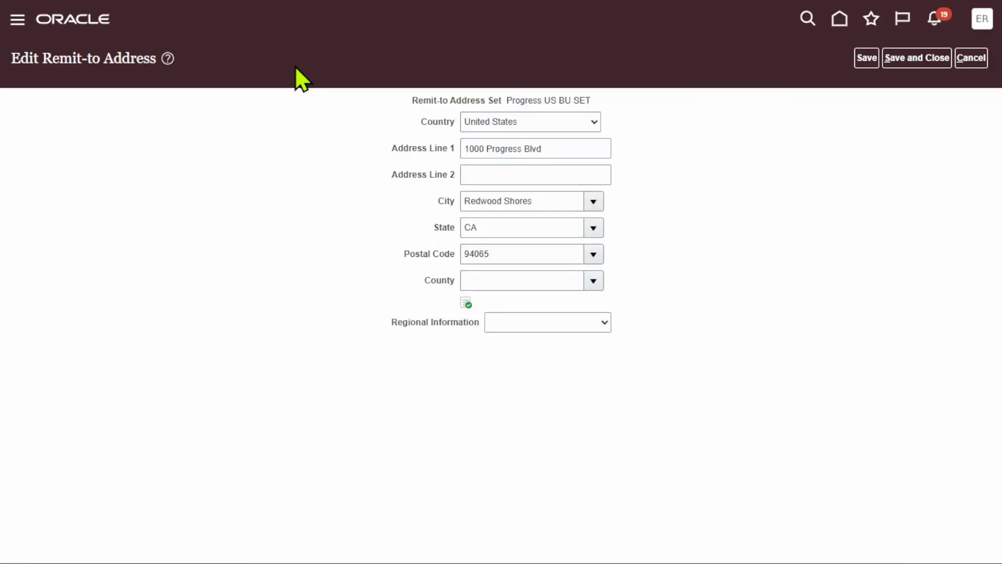
pyautogui.doubleClick(540, 253)
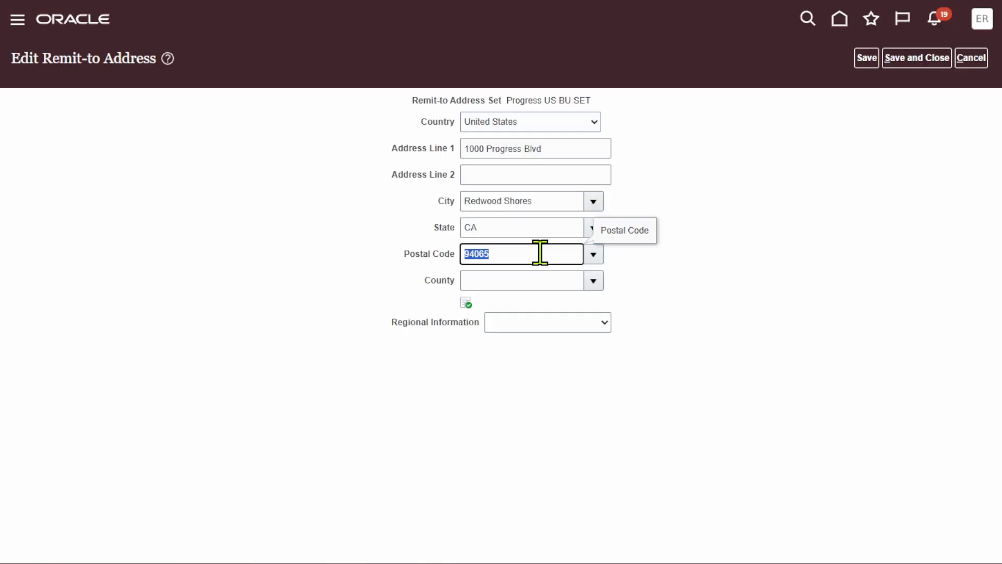
pyautogui.click(976, 59)
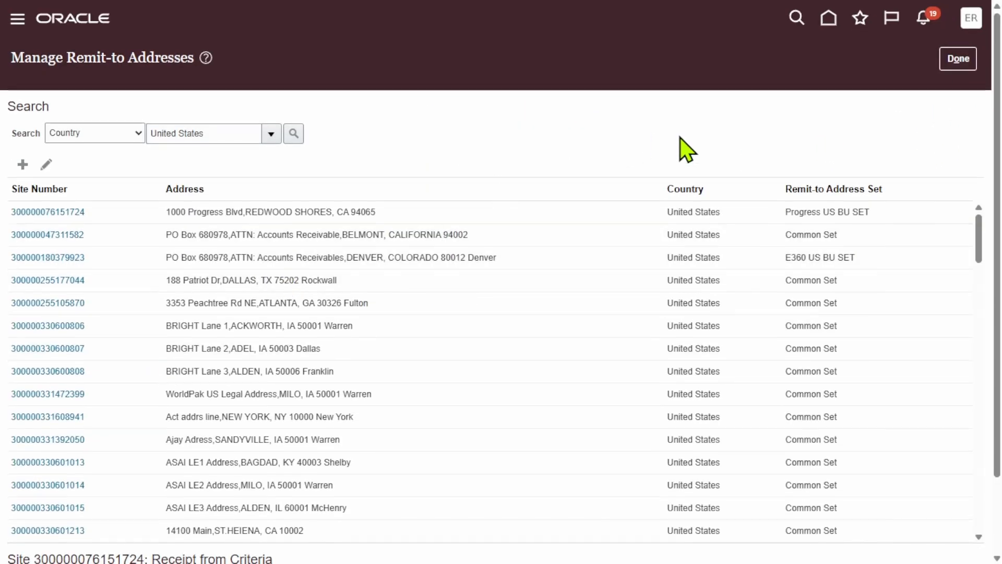
# Locate Erpzen Tower in the list again, reopen the Redwood Shores remit-to address, and examine its postal code, state and city.
pyautogui.scroll(-5, 400, 295)
pyautogui.scroll(-10, 400, 300)
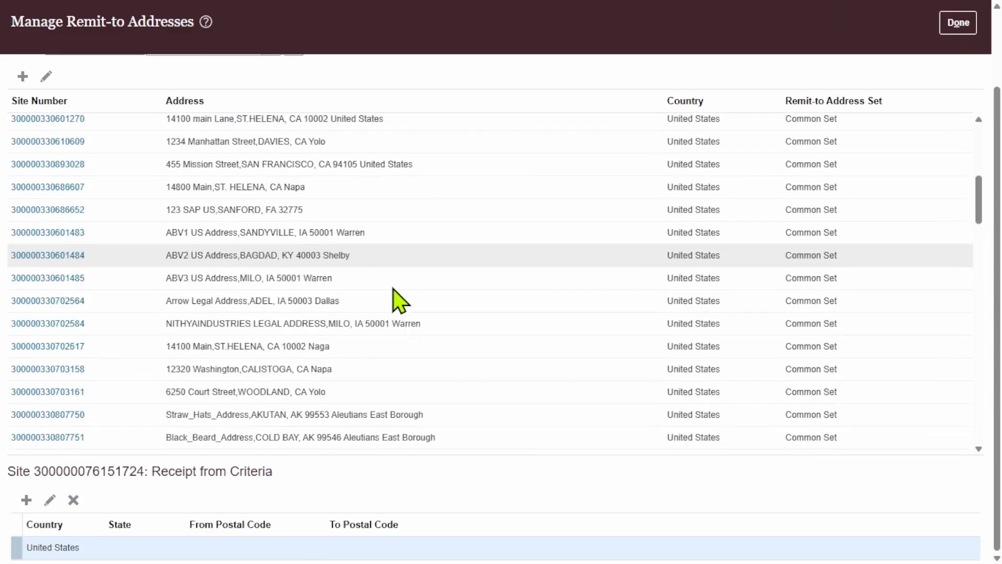
pyautogui.scroll(-10, 392, 288)
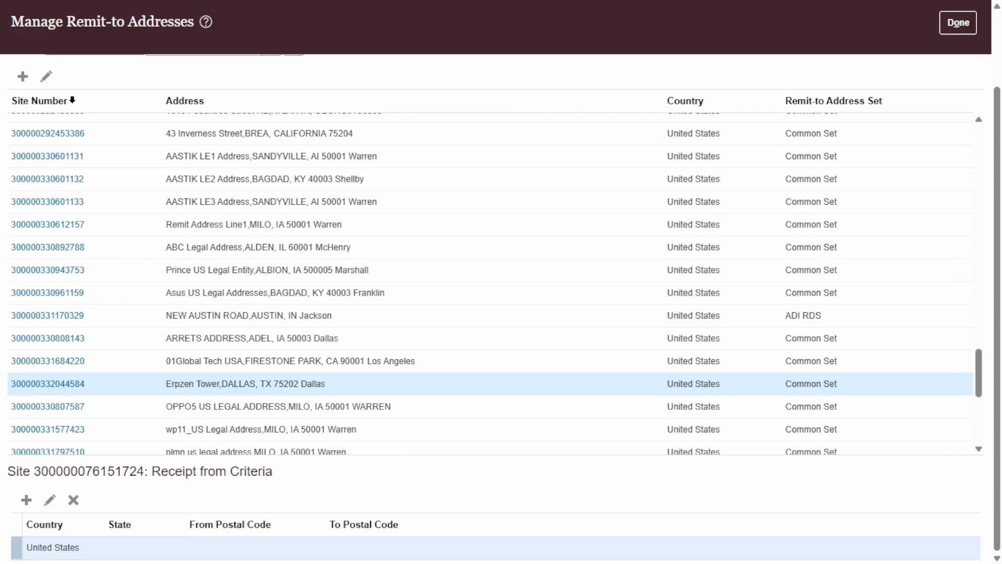
pyautogui.click(46, 76)
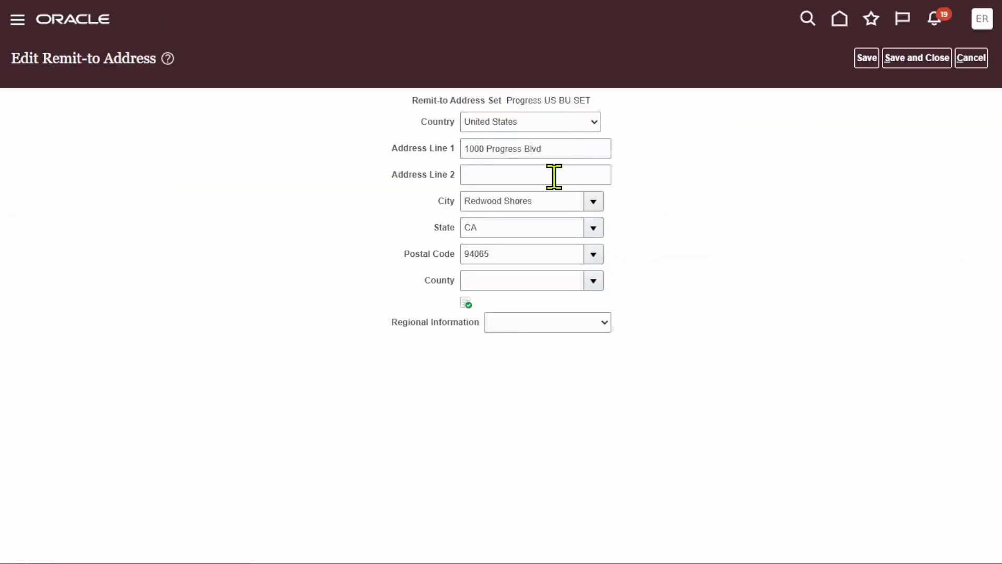
pyautogui.click(533, 255)
pyautogui.tripleClick(534, 255)
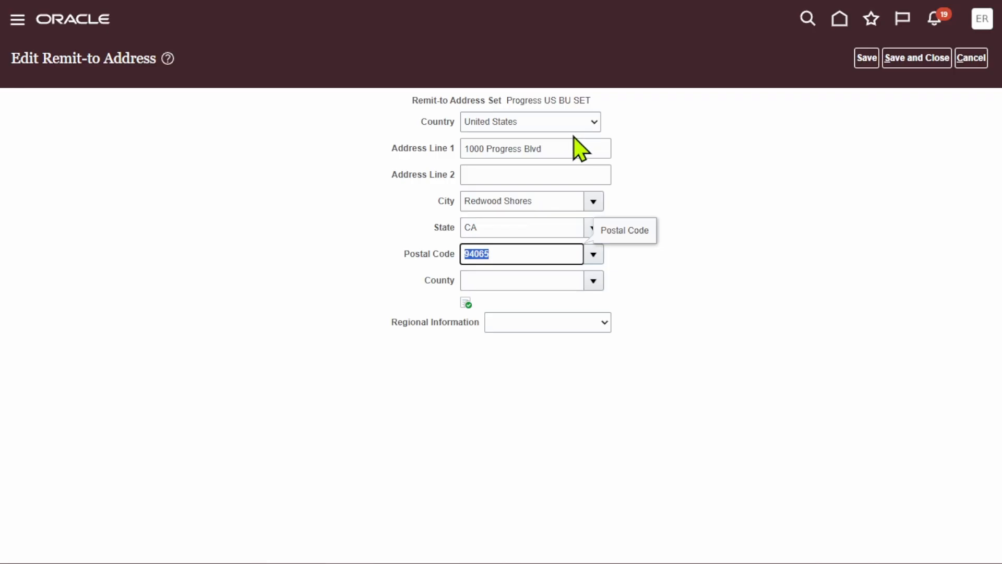
pyautogui.tripleClick(573, 140)
pyautogui.click(770, 173)
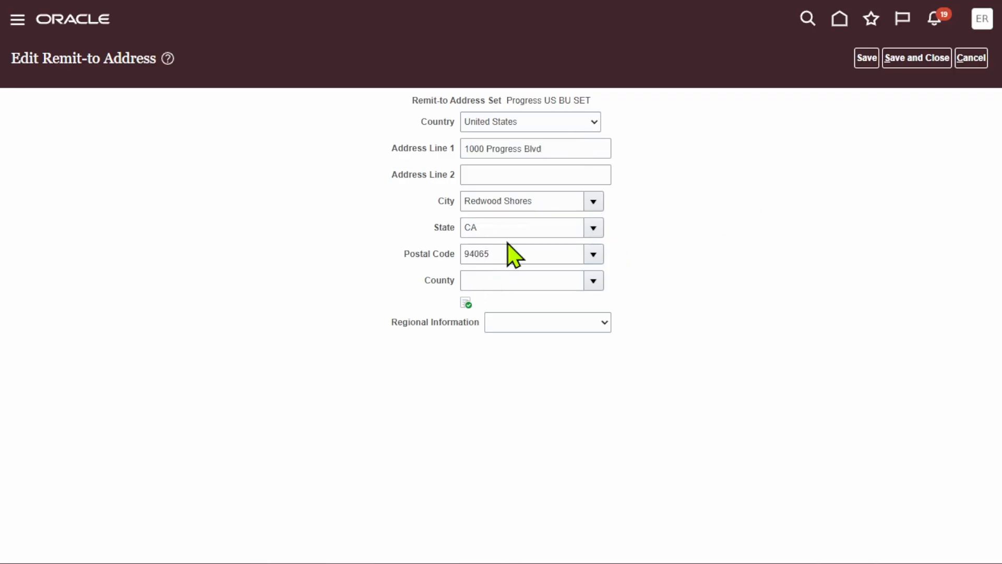
pyautogui.tripleClick(518, 253)
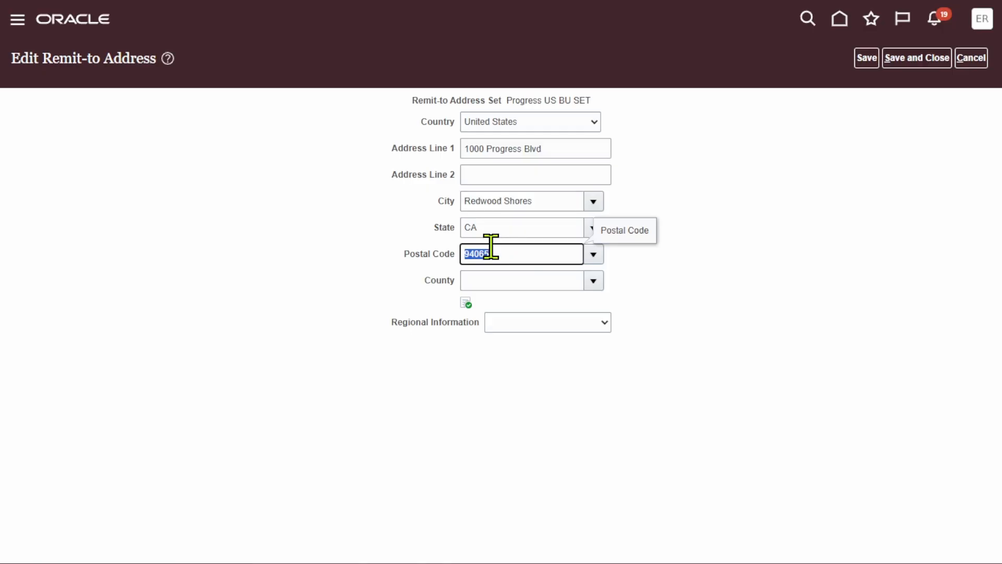
pyautogui.click(494, 230)
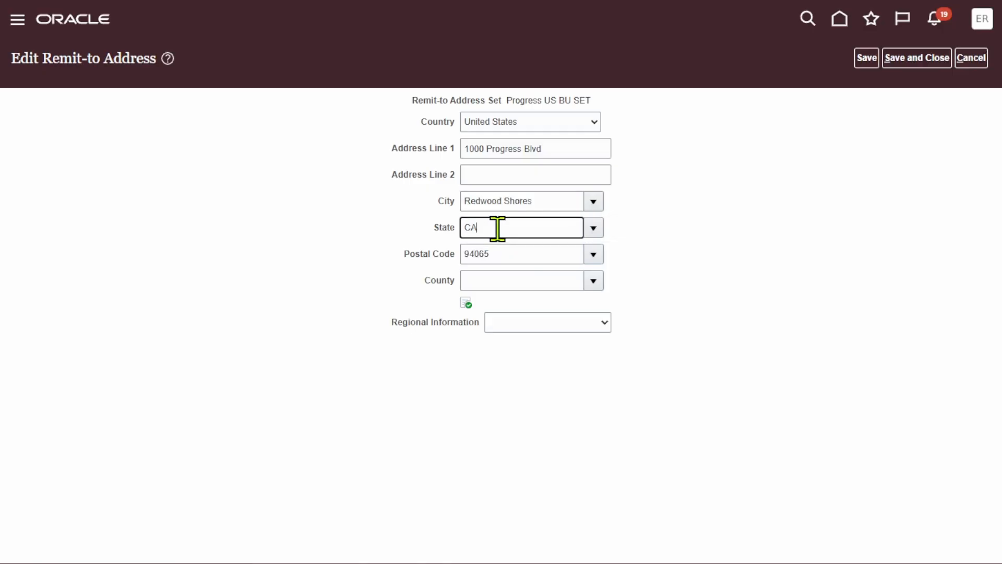
pyautogui.click(557, 198)
# Cancel the address edit and finish managing remit-to addresses to return to the Financials setup tasks.
pyautogui.click(985, 64)
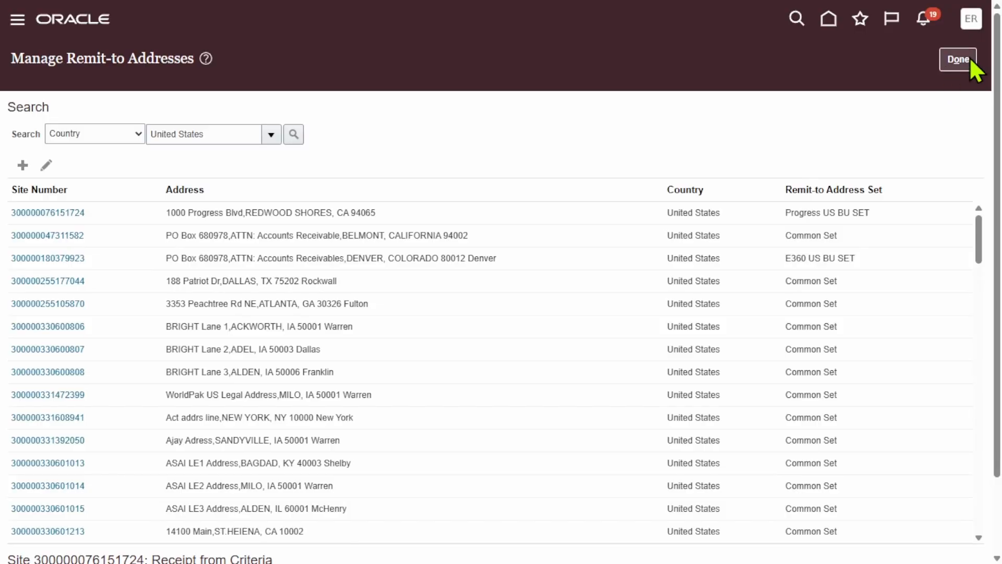
pyautogui.click(967, 58)
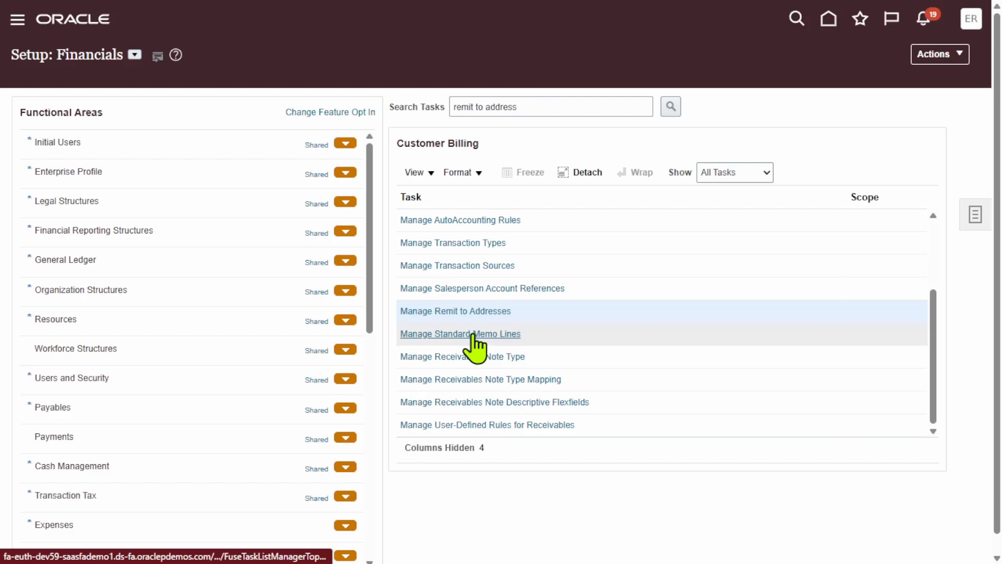
# Open the Manage Standard Memo Lines task and examine the creation form and its Memo Line Set search, leaving without saving.
pyautogui.click(517, 335)
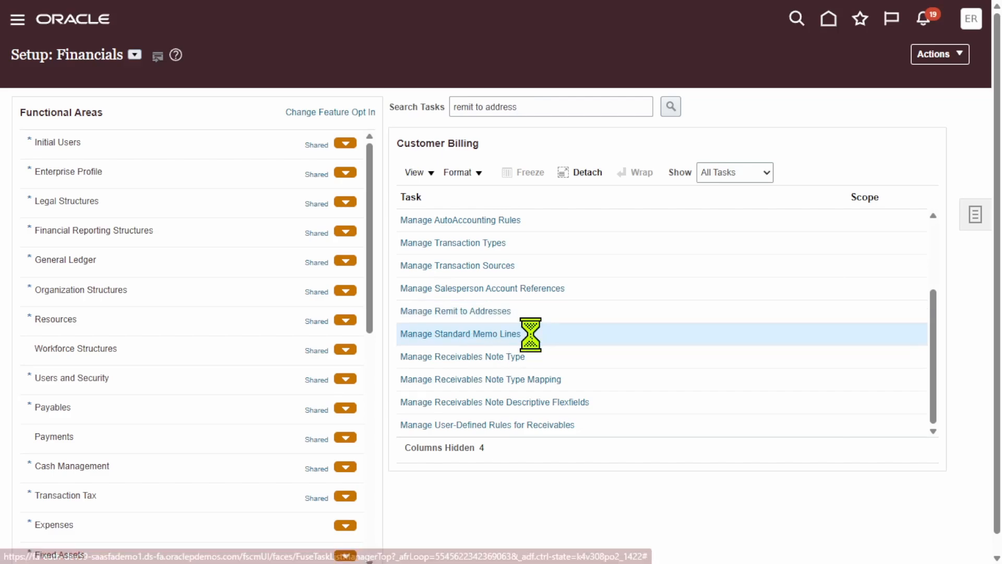
pyautogui.click(476, 336)
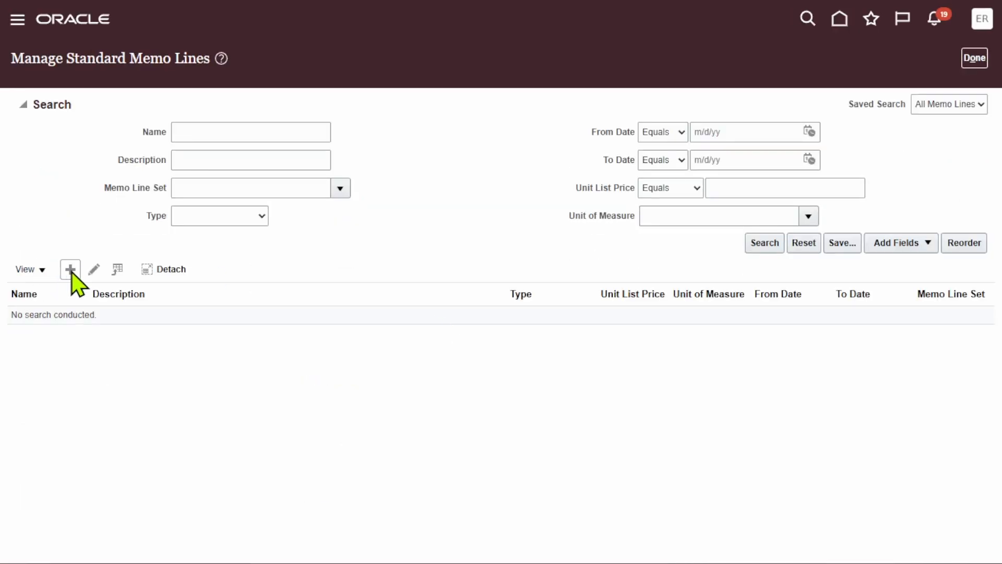
pyautogui.click(77, 268)
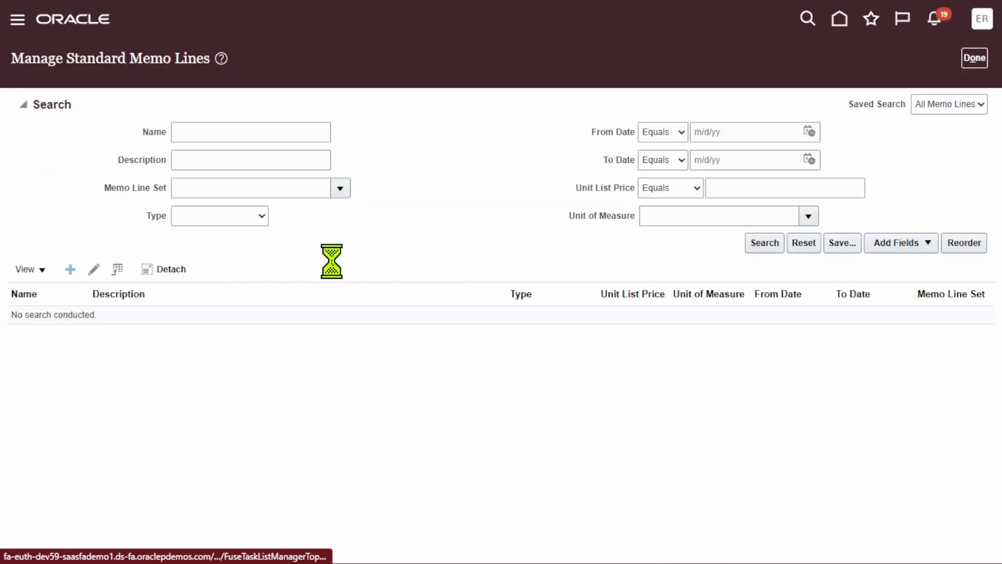
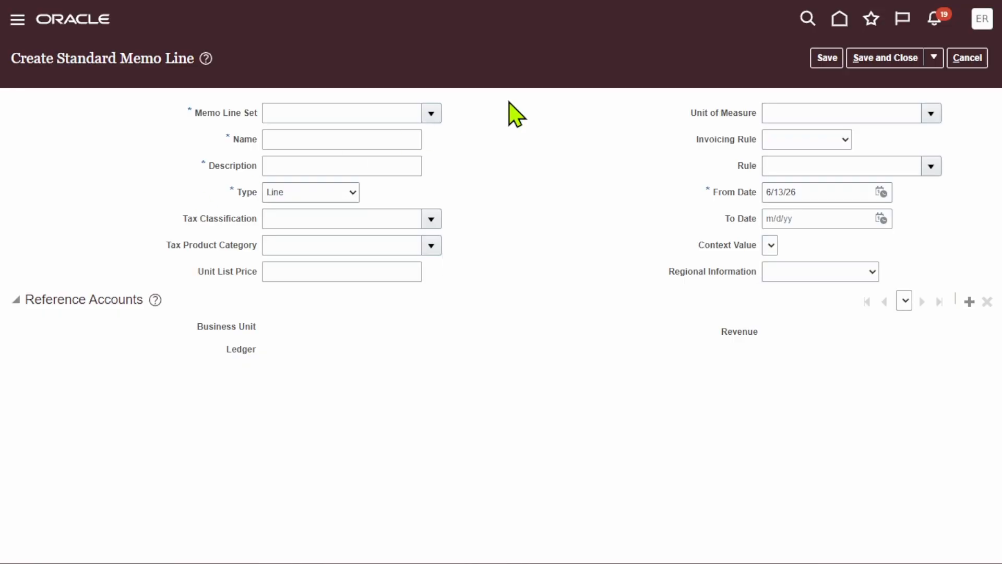
pyautogui.click(431, 114)
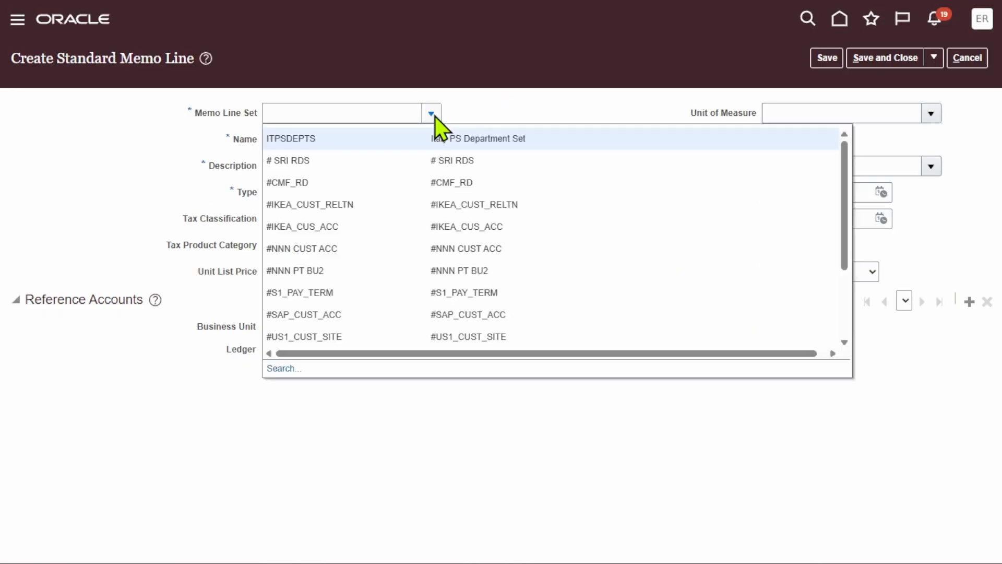
pyautogui.click(283, 369)
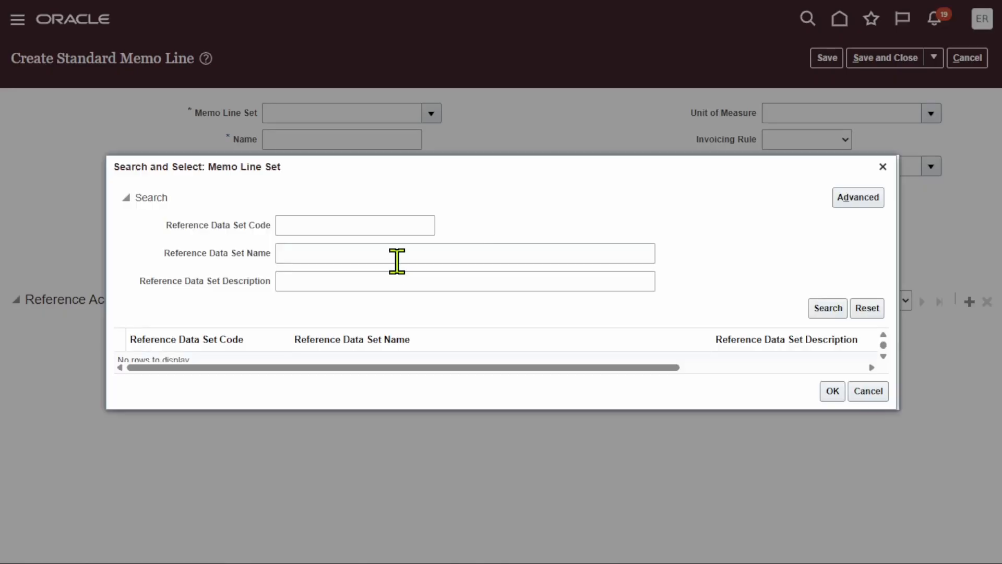
pyautogui.click(883, 166)
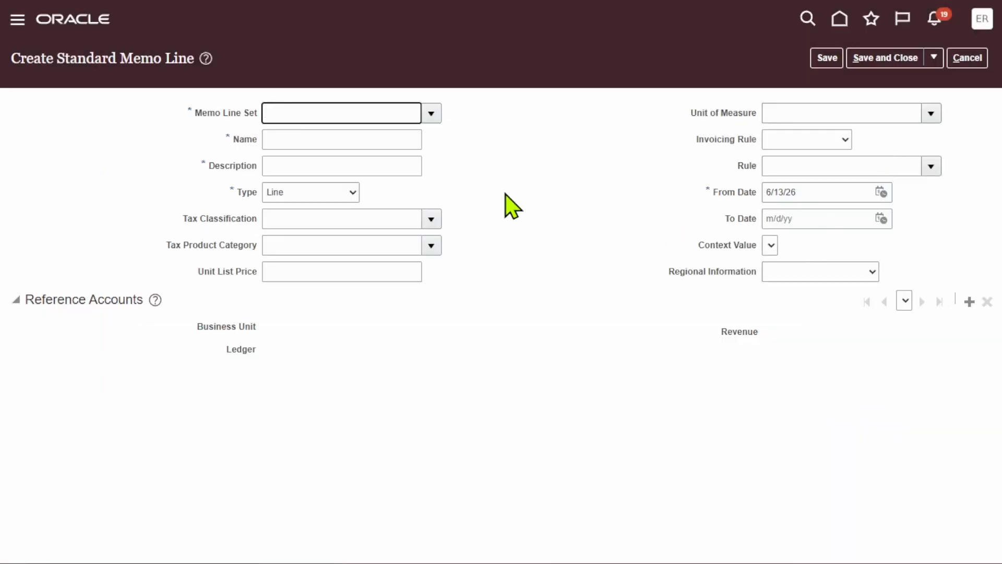
pyautogui.click(976, 61)
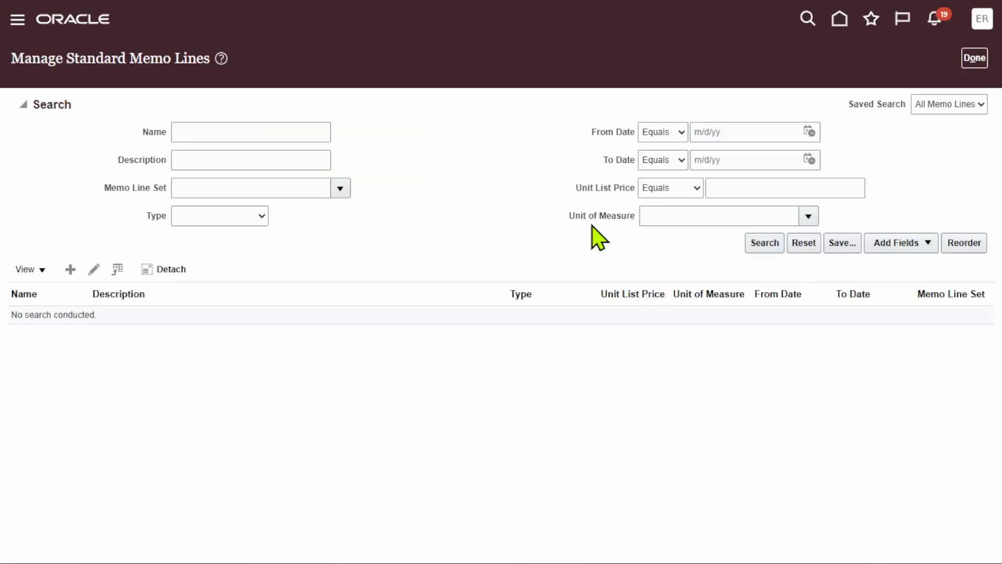
pyautogui.click(981, 60)
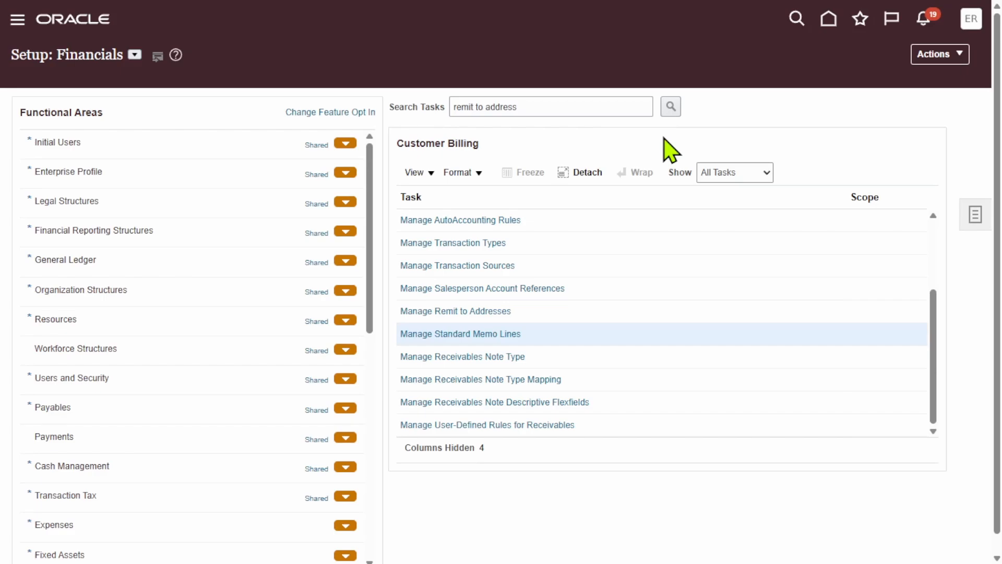
# Open the Manage AutoAccounting Rules task and start creating a new rule.
pyautogui.click(547, 221)
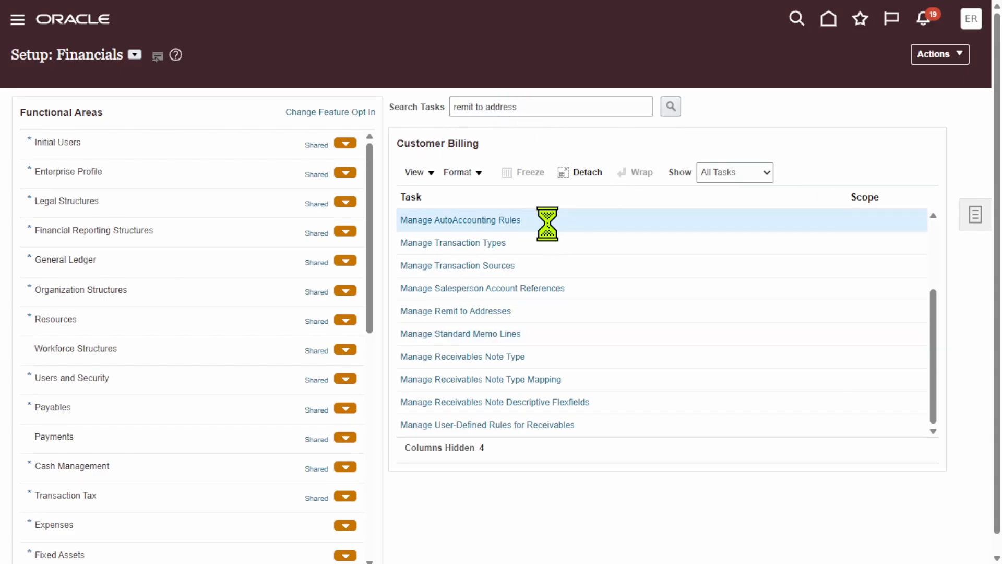
pyautogui.click(448, 220)
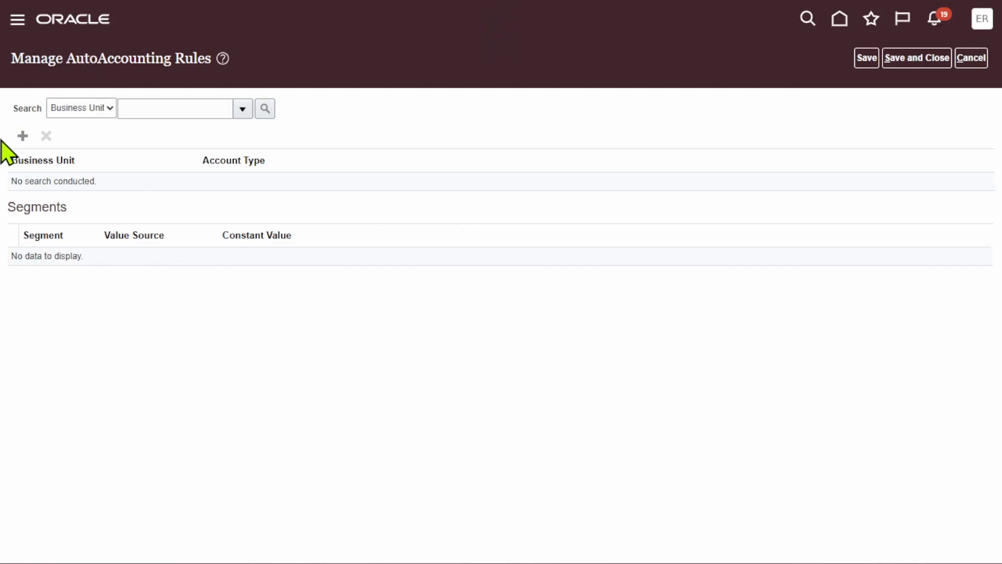
pyautogui.click(23, 138)
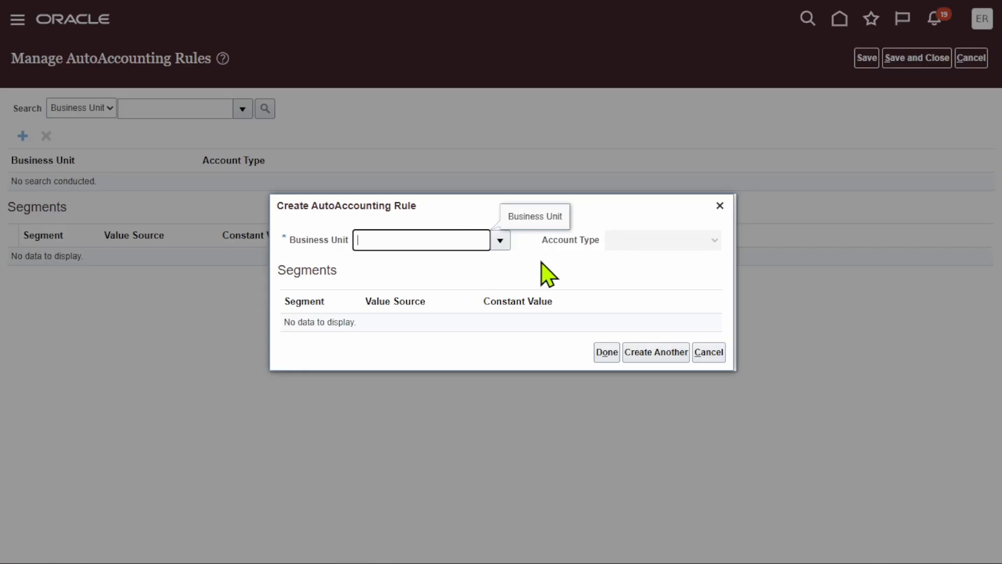
# Set the new rule's business unit to Erpzen California Business Unit and its account type to Receivable.
pyautogui.click(502, 240)
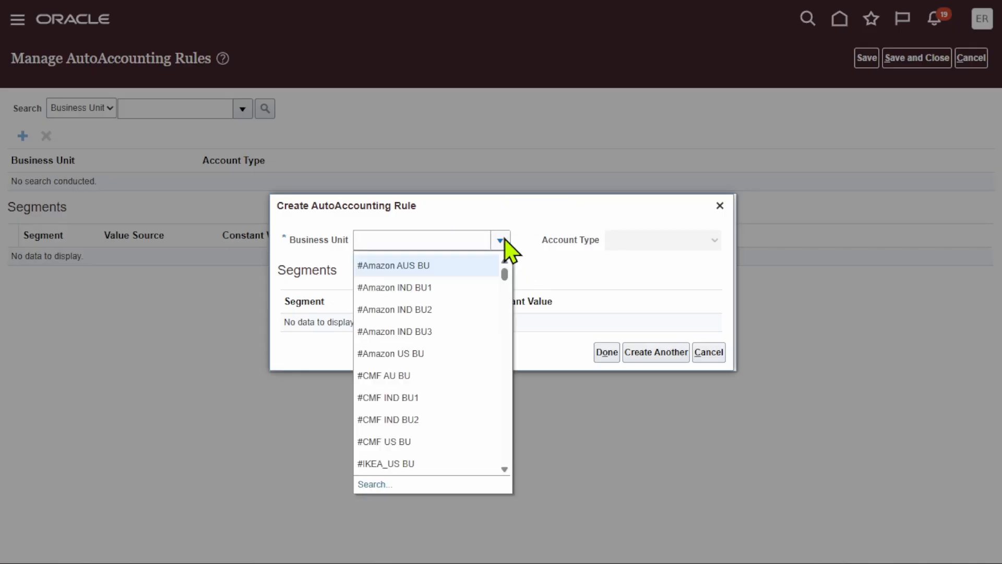
pyautogui.click(366, 485)
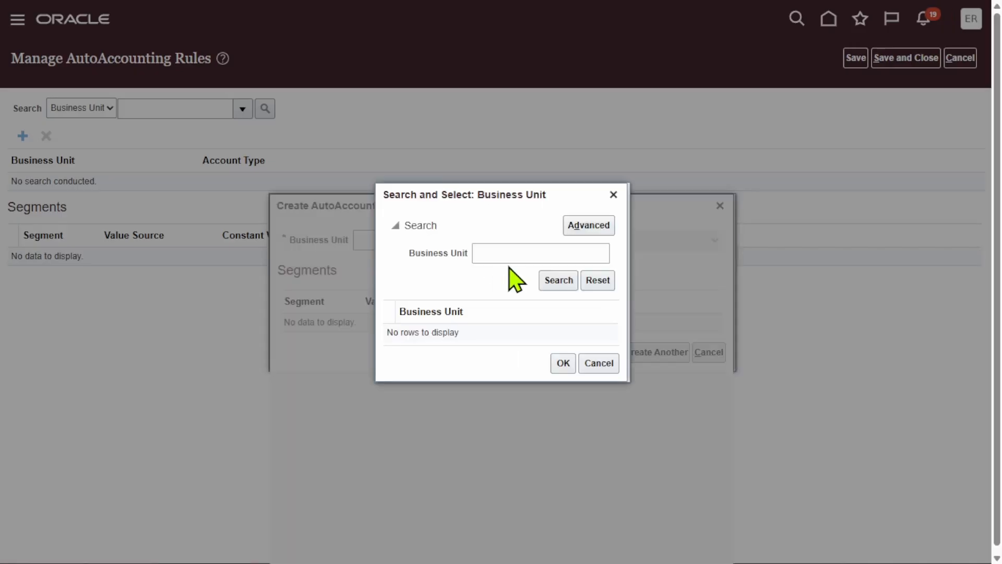
pyautogui.click(518, 254)
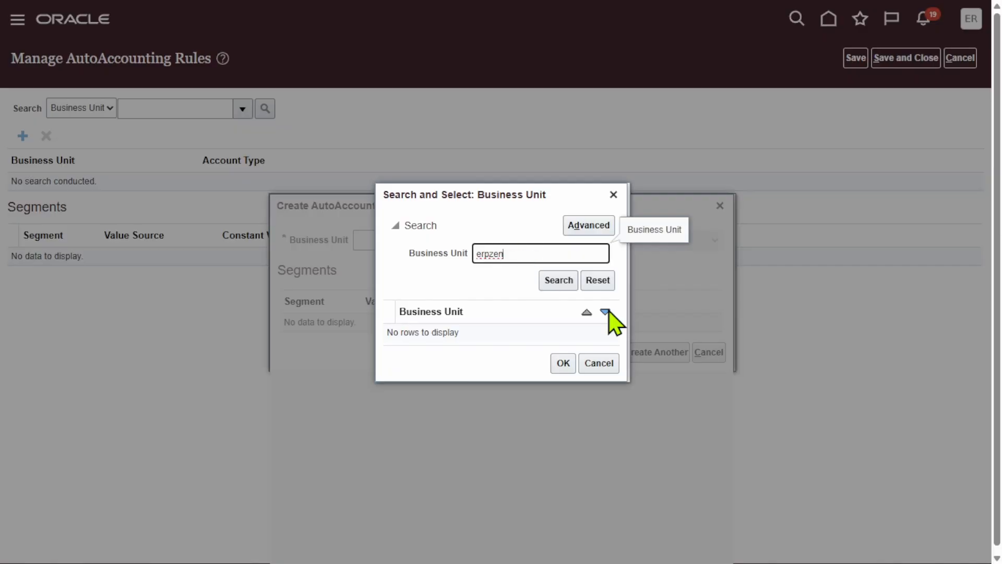
pyautogui.click(546, 277)
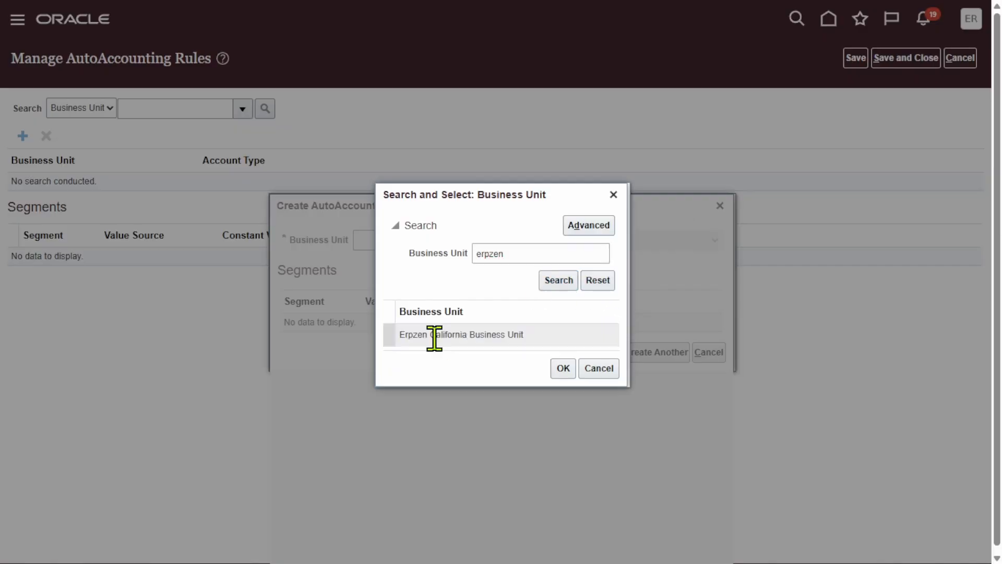
pyautogui.click(433, 334)
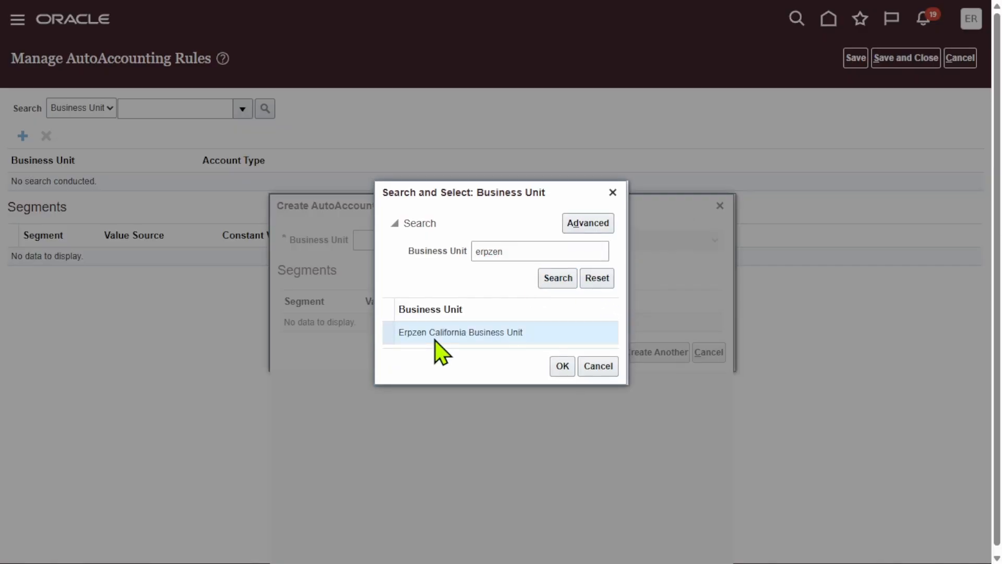
pyautogui.click(559, 367)
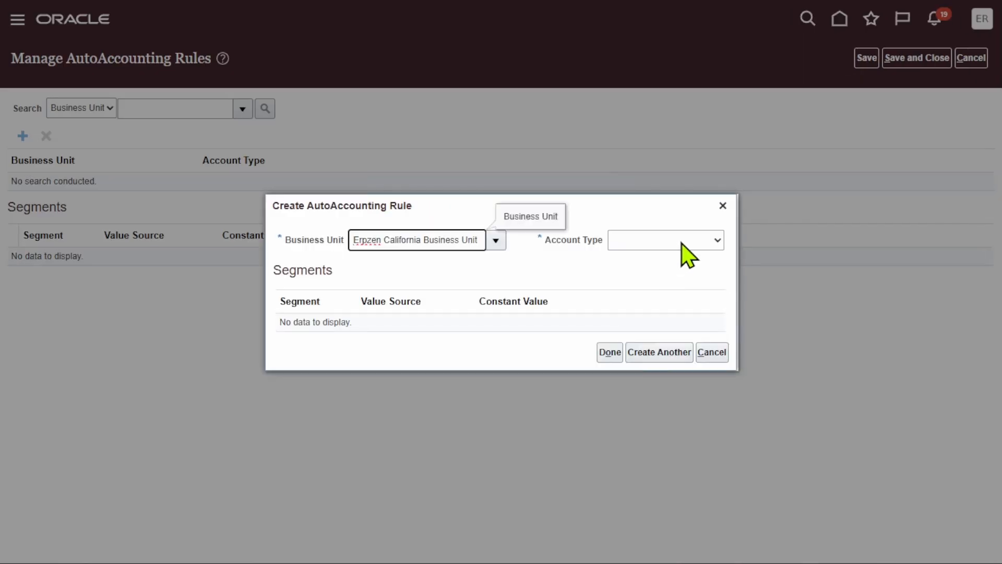
pyautogui.click(681, 243)
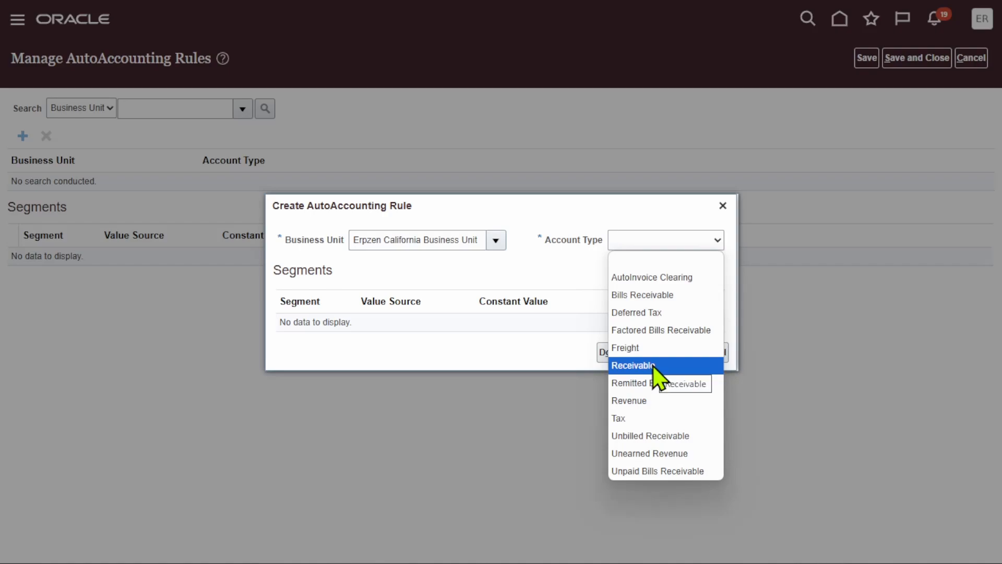
pyautogui.click(634, 365)
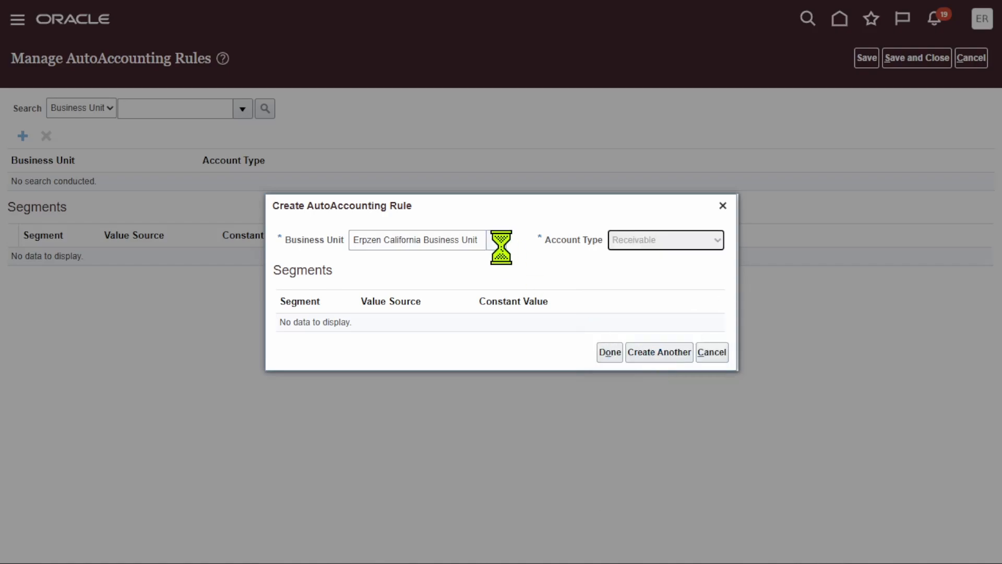
pyautogui.click(397, 275)
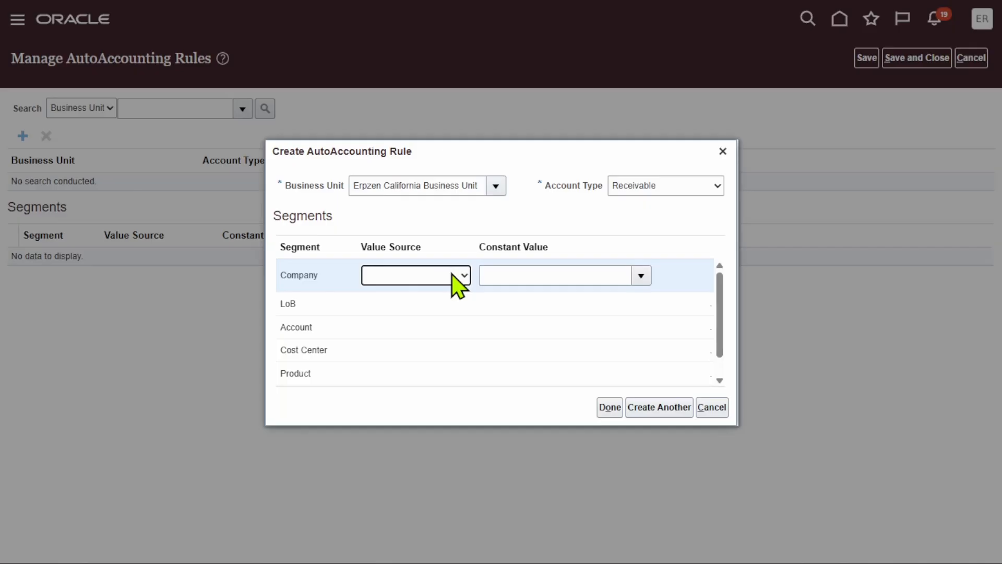
pyautogui.click(452, 275)
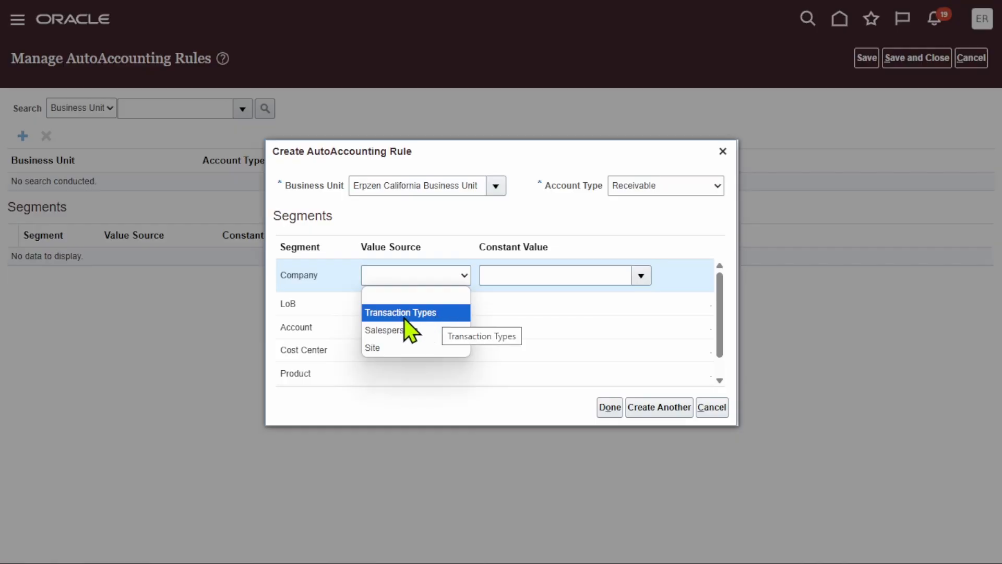
pyautogui.click(641, 277)
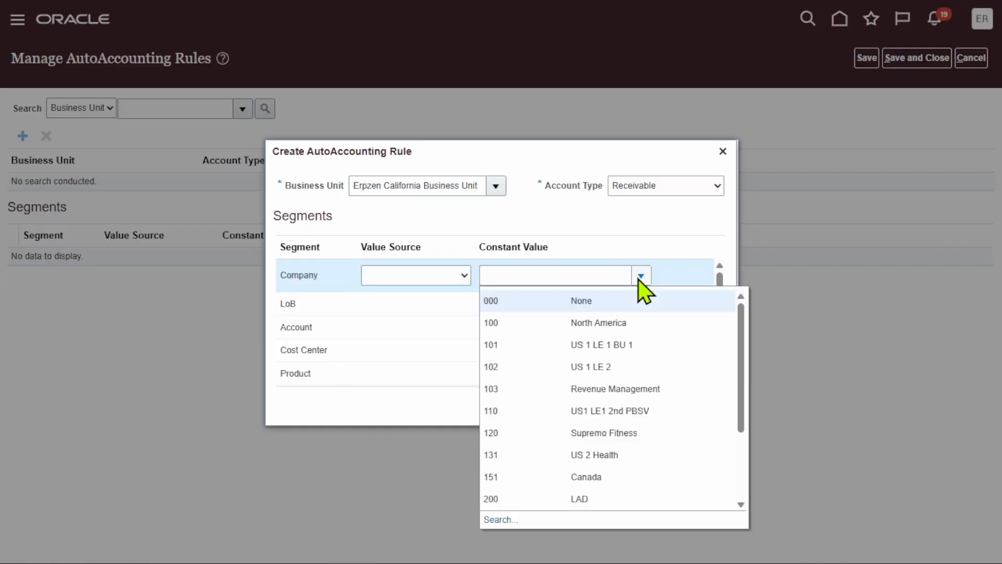
pyautogui.click(498, 519)
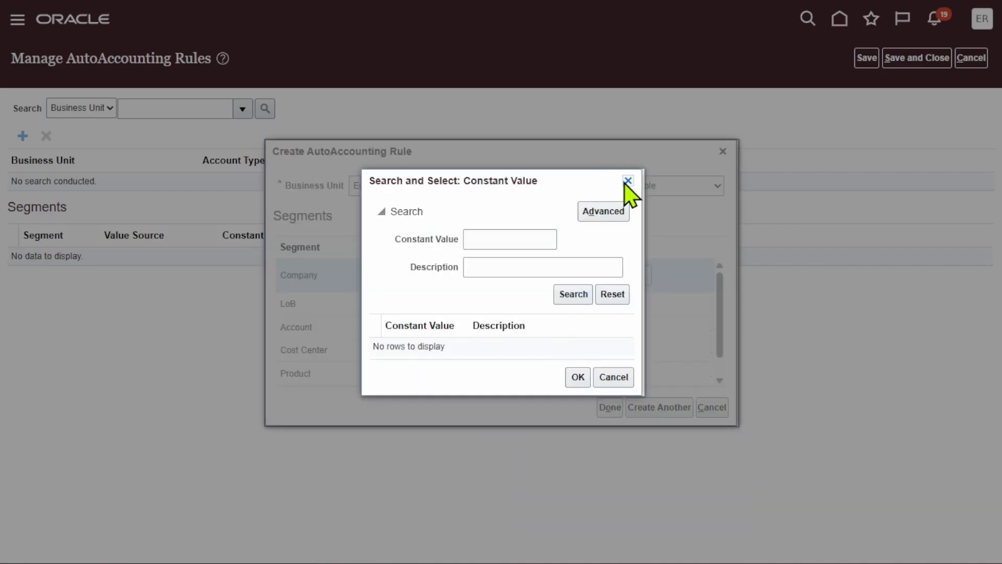
pyautogui.click(628, 180)
# Set the value source of the Company and LoB segments to Transaction Types.
pyautogui.click(454, 280)
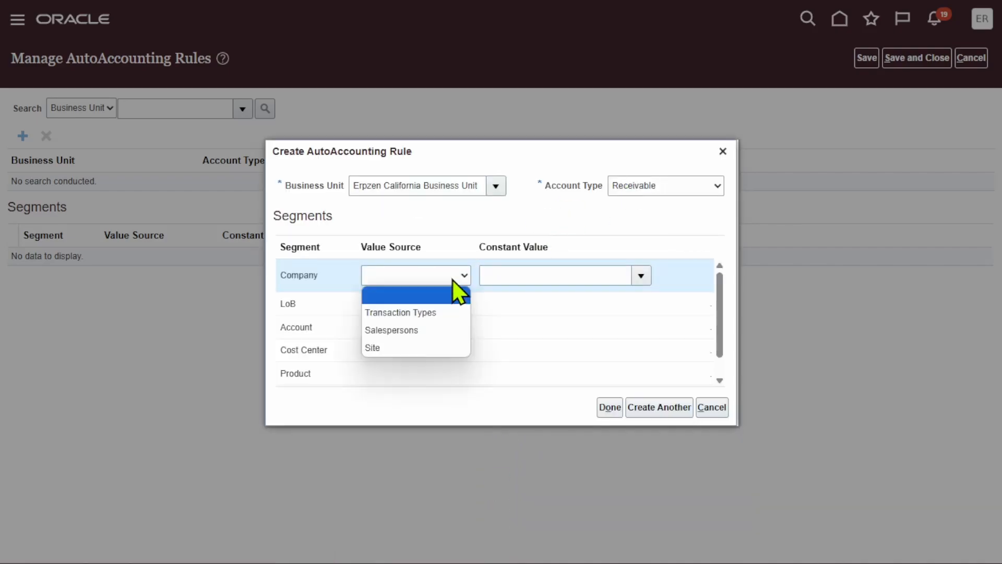
pyautogui.click(436, 312)
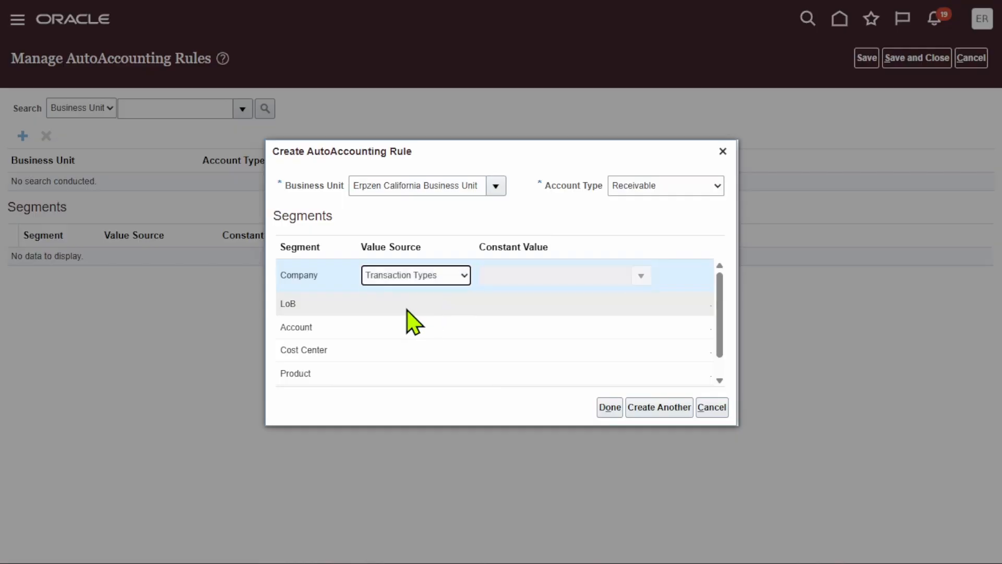
pyautogui.click(432, 298)
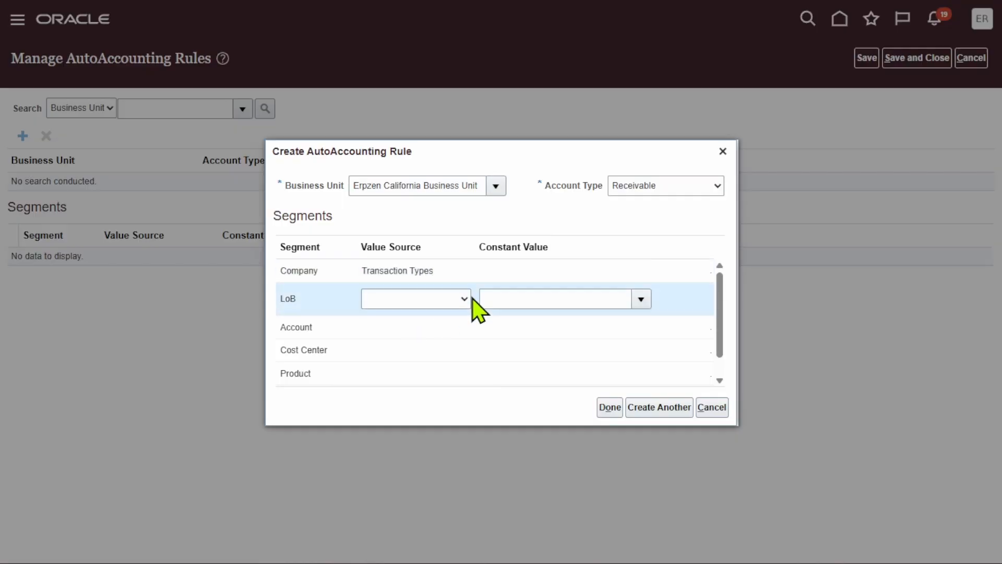
pyautogui.click(465, 298)
pyautogui.click(435, 334)
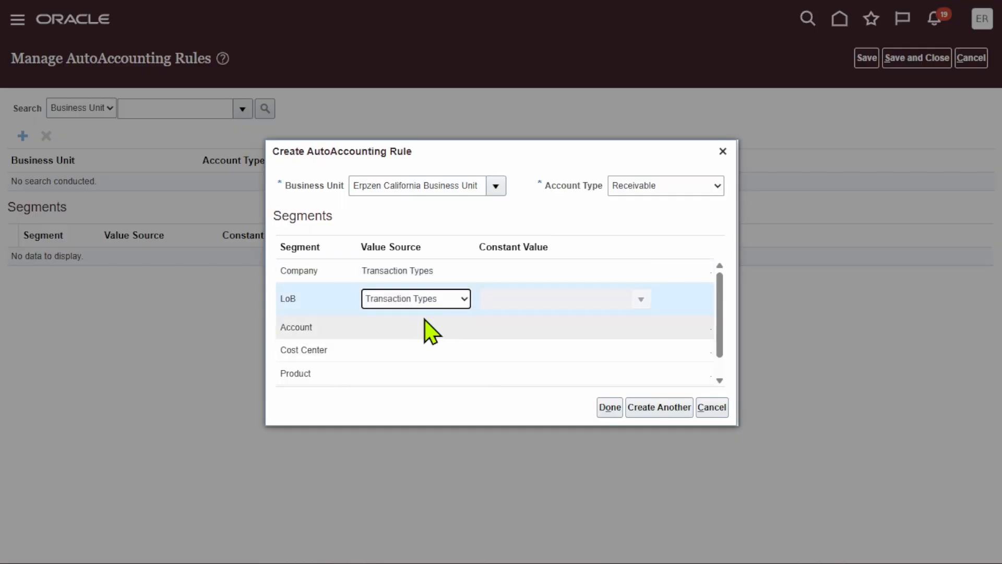
# Set the value source of the Account and Cost Center segments to Transaction Types.
pyautogui.click(424, 320)
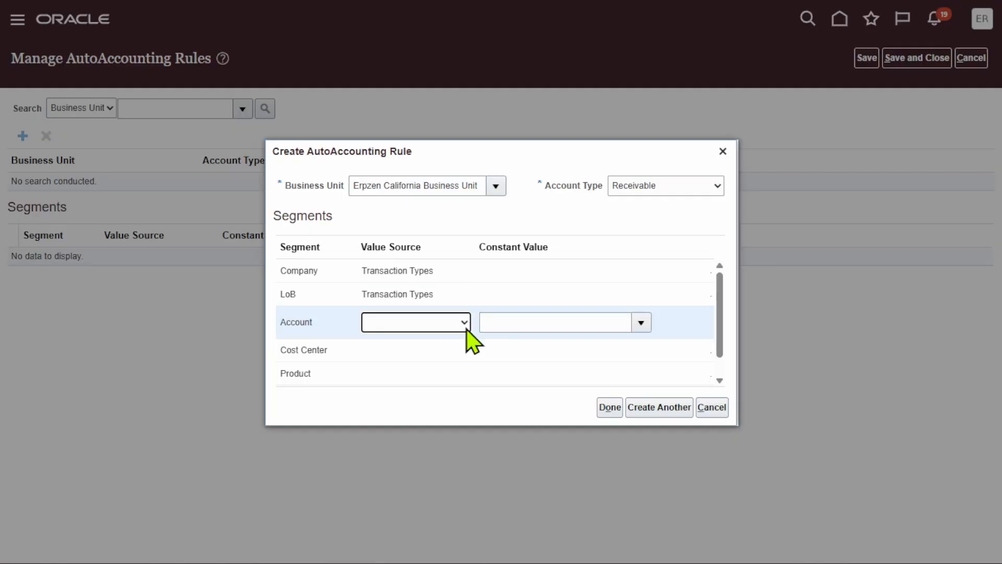
pyautogui.click(464, 322)
pyautogui.click(437, 358)
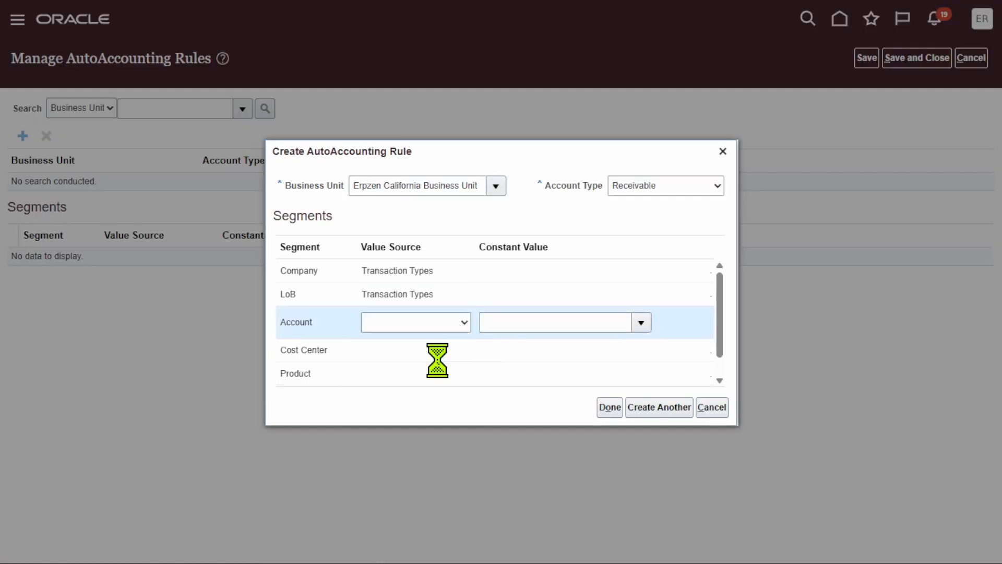
pyautogui.click(405, 348)
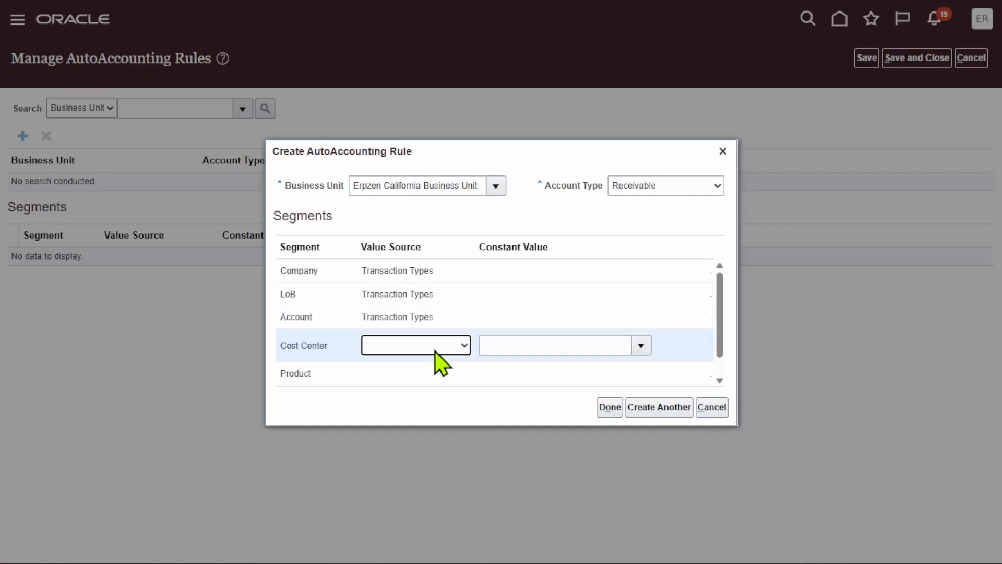
pyautogui.click(459, 345)
pyautogui.click(417, 377)
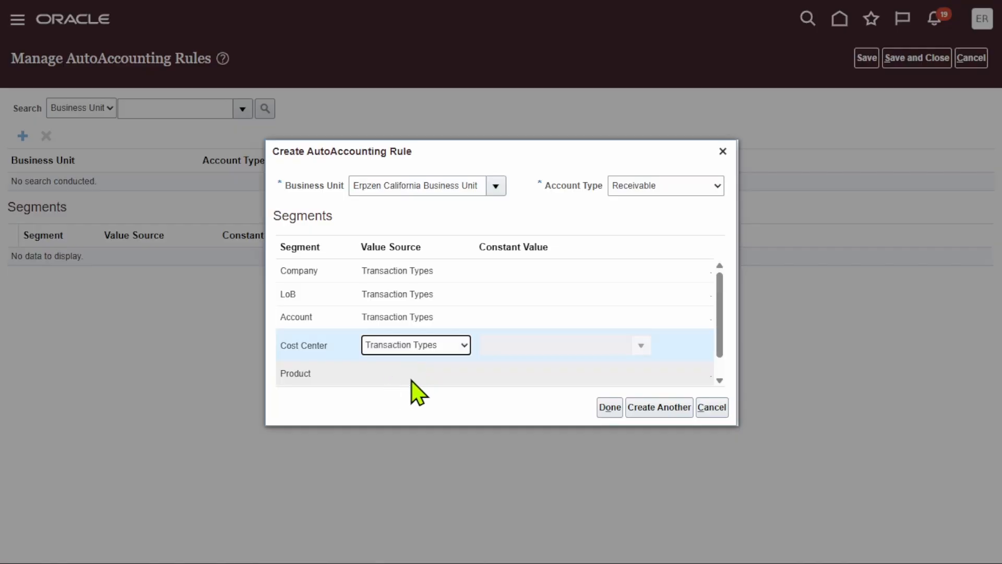
# Set the value source of the Product and Intercompany segments to Transaction Types and complete the Receivable rule.
pyautogui.click(412, 377)
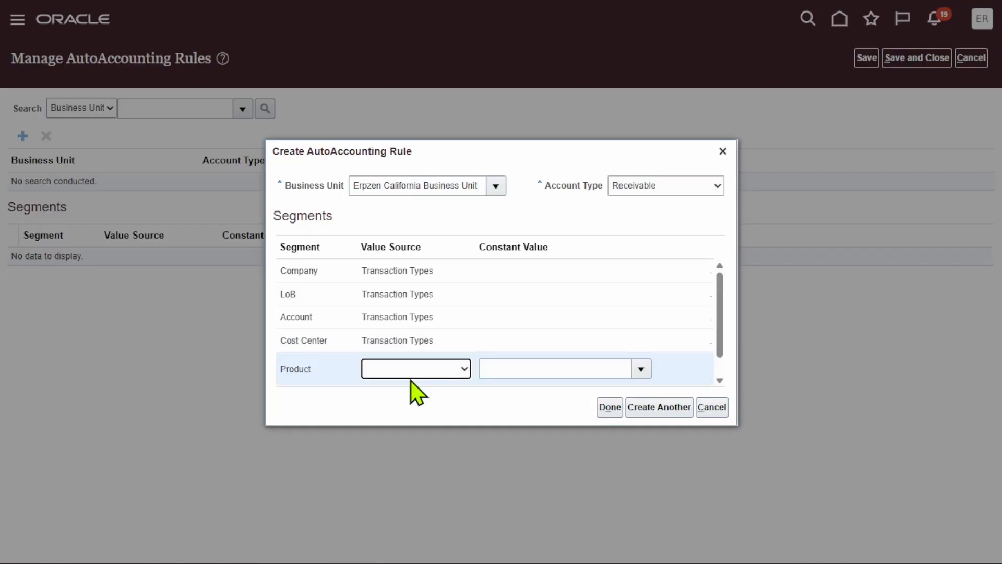
pyautogui.click(422, 367)
pyautogui.click(418, 405)
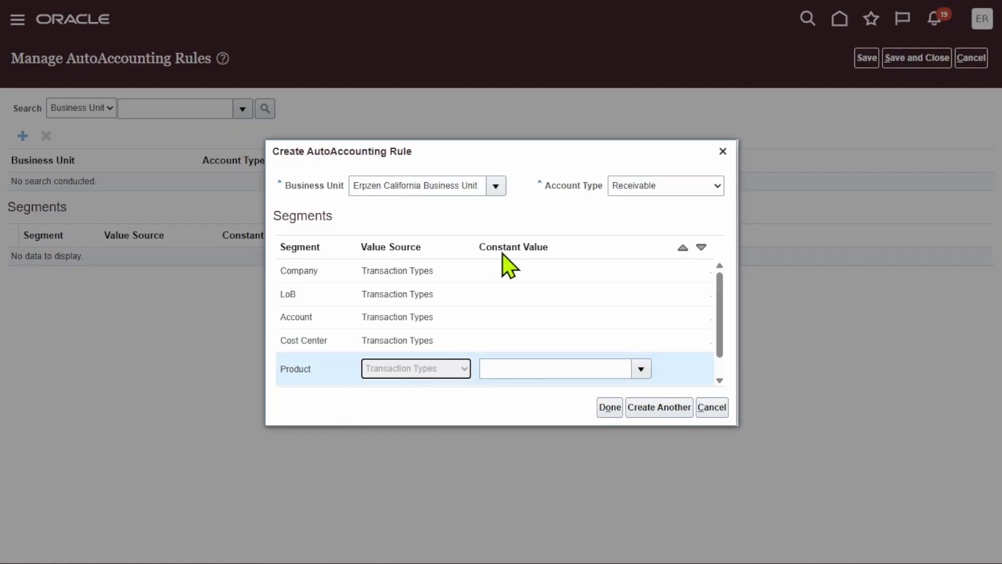
pyautogui.scroll(-1, 475, 306)
pyautogui.click(415, 374)
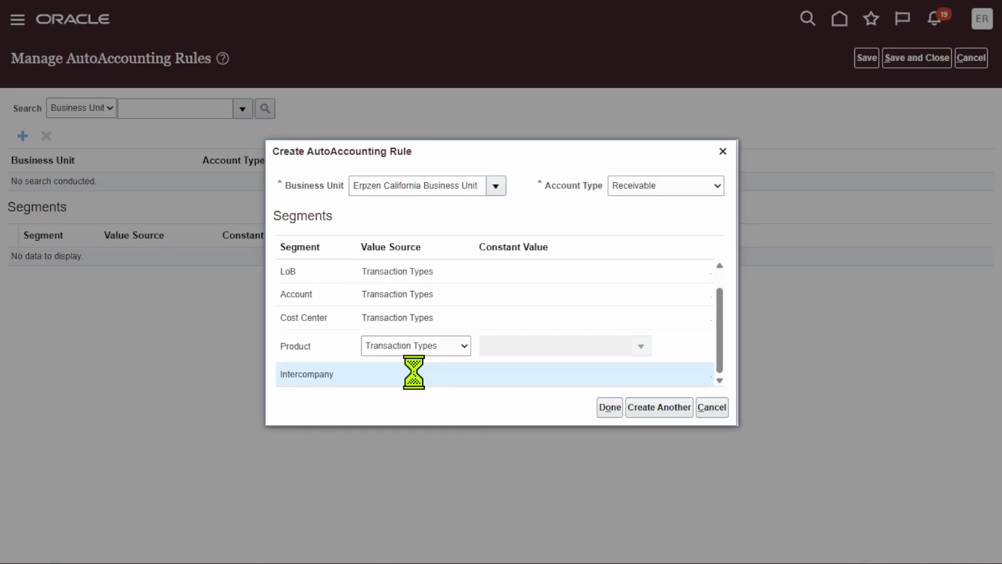
pyautogui.click(429, 367)
pyautogui.click(418, 406)
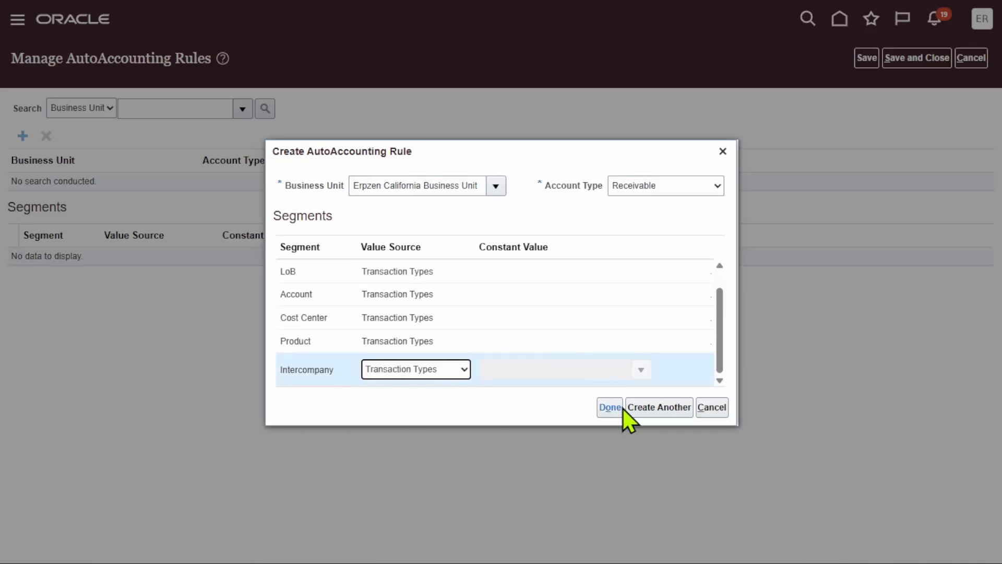
pyautogui.click(609, 411)
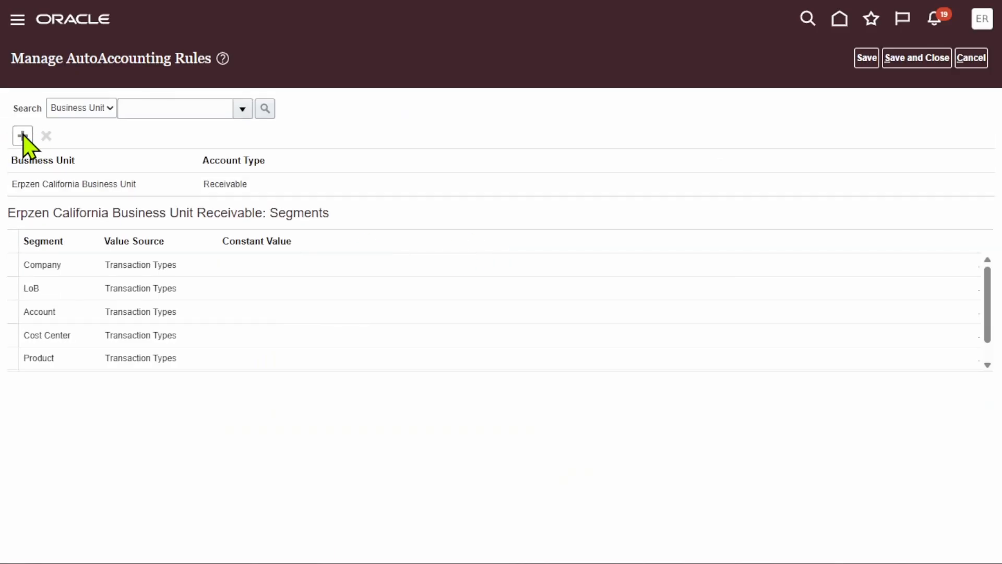
# Start another AutoAccounting rule for Erpzen California Business Unit with the account type Revenue.
pyautogui.click(22, 136)
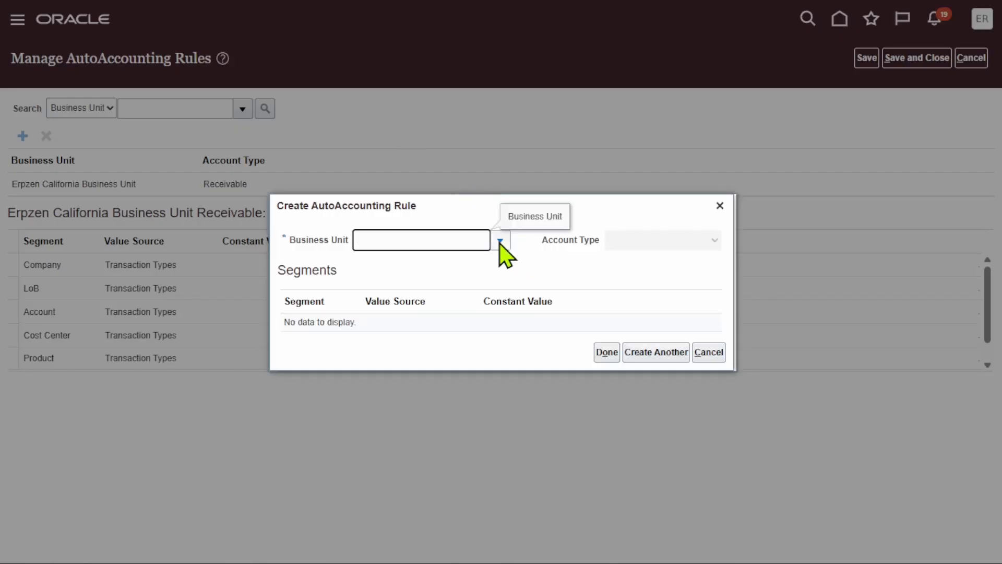
pyautogui.click(500, 240)
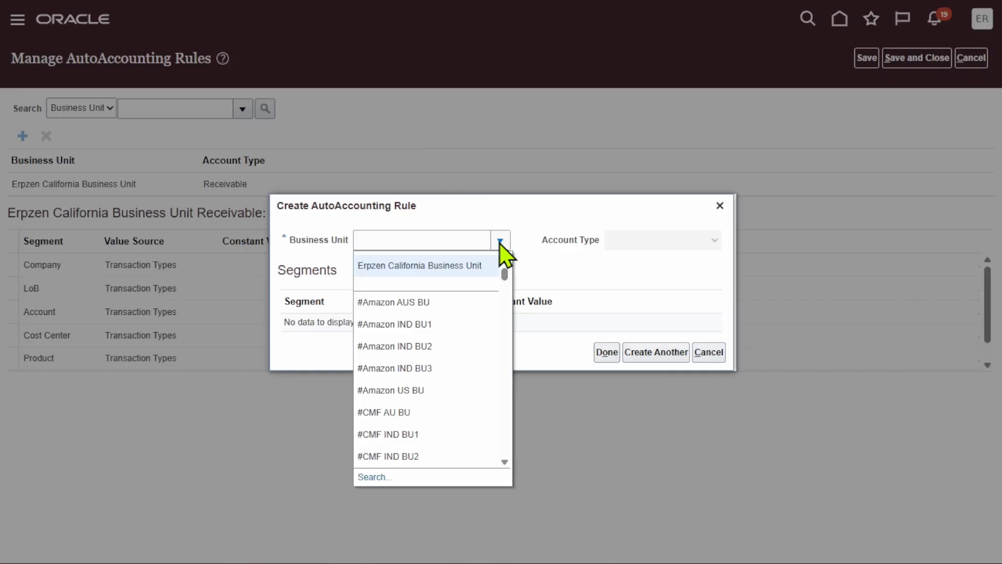
pyautogui.click(462, 264)
pyautogui.click(694, 240)
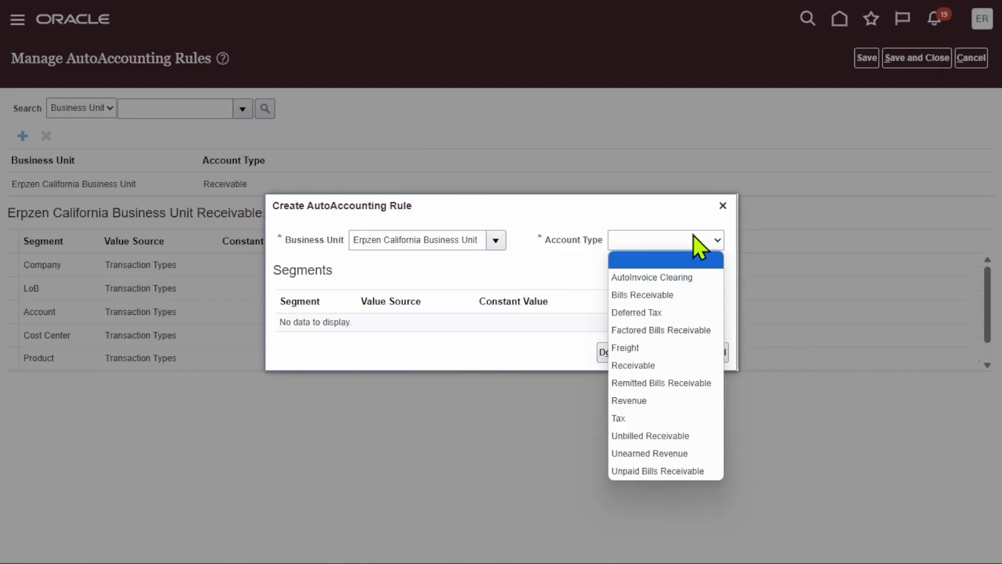
pyautogui.click(641, 400)
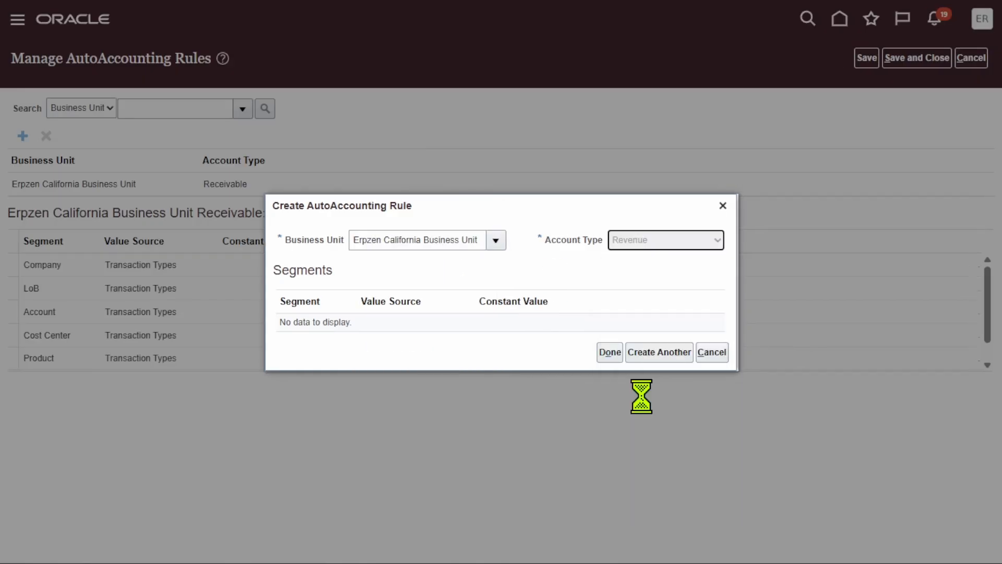
# Set the value source of the Revenue rule's Company and LoB segments to Transaction Types.
pyautogui.click(308, 275)
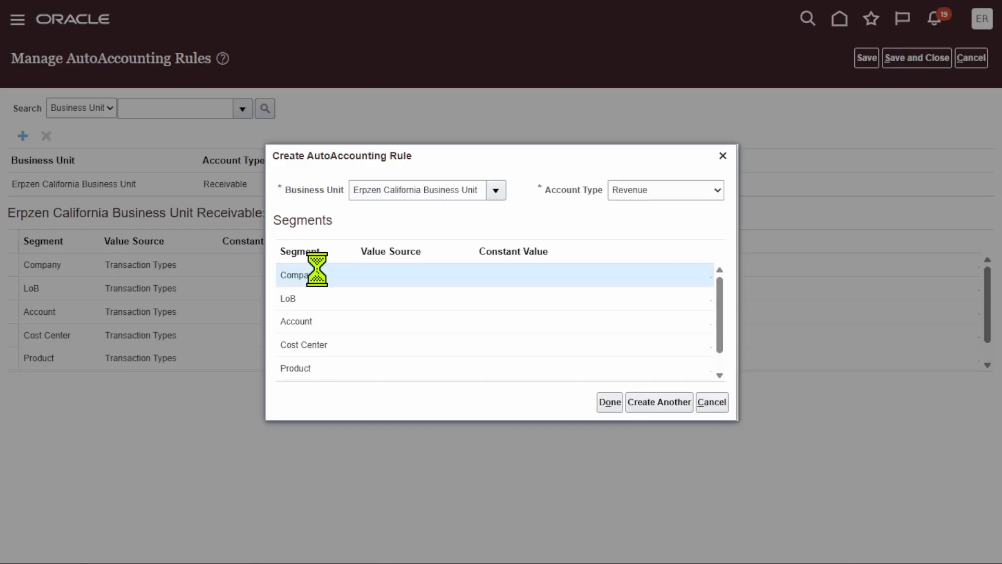
pyautogui.click(432, 275)
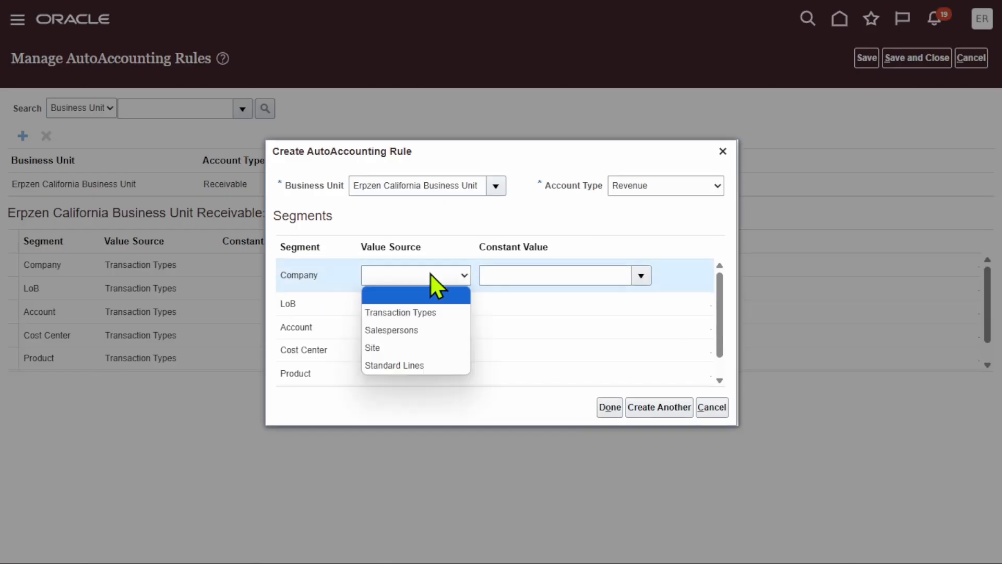
pyautogui.click(423, 314)
pyautogui.click(406, 303)
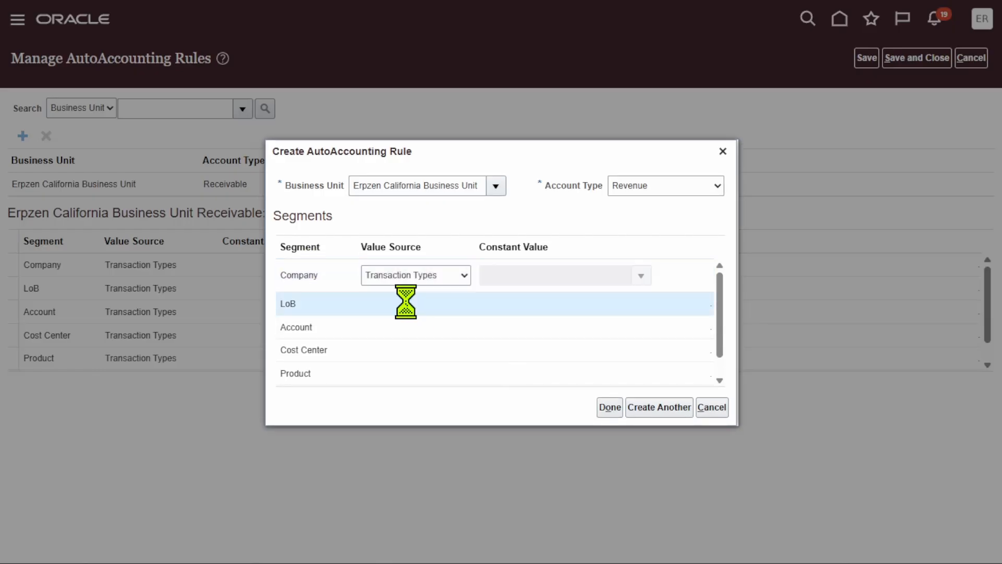
pyautogui.click(444, 305)
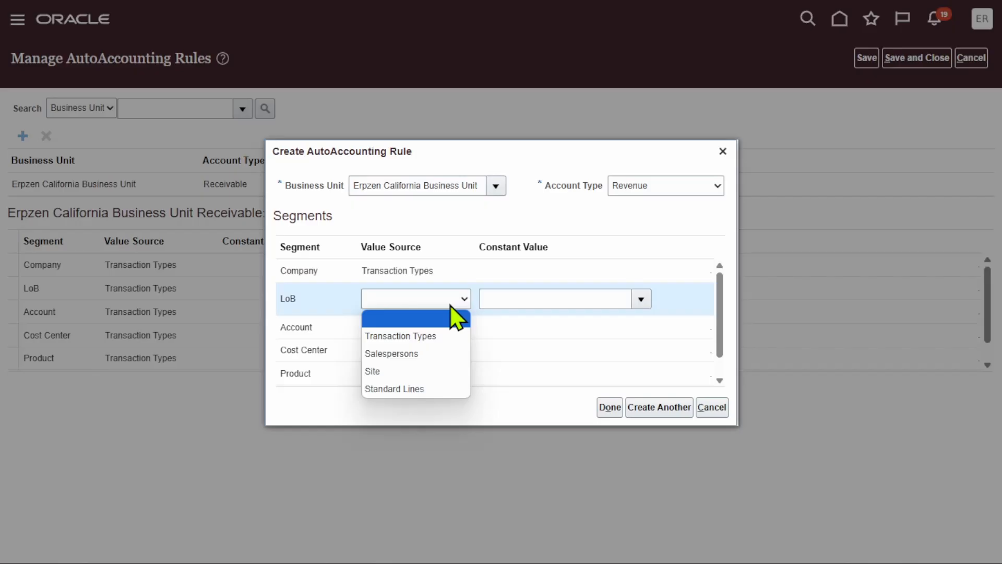
pyautogui.click(431, 336)
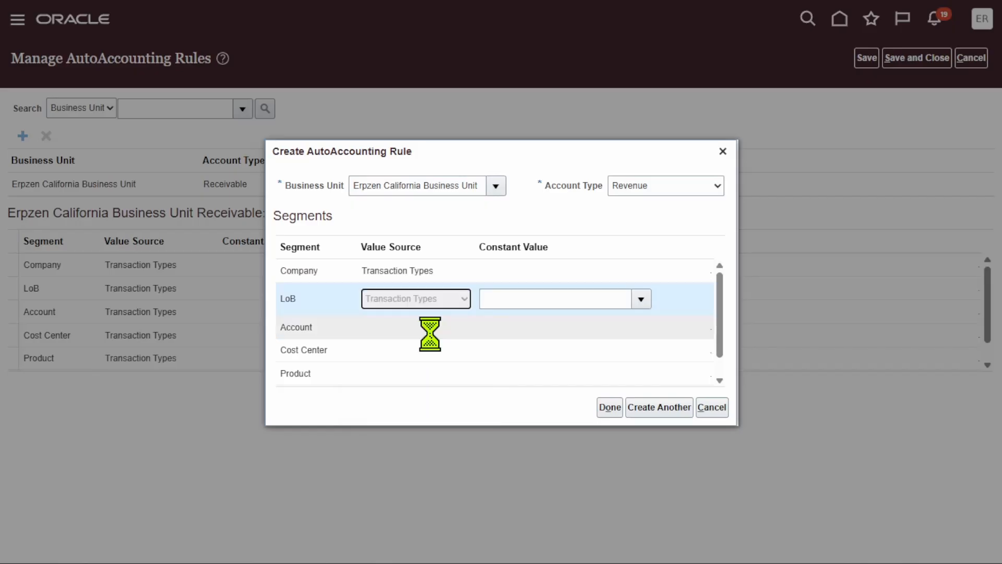
# Set the value source of the Revenue rule's Account and Cost Center segments to Transaction Types.
pyautogui.click(431, 330)
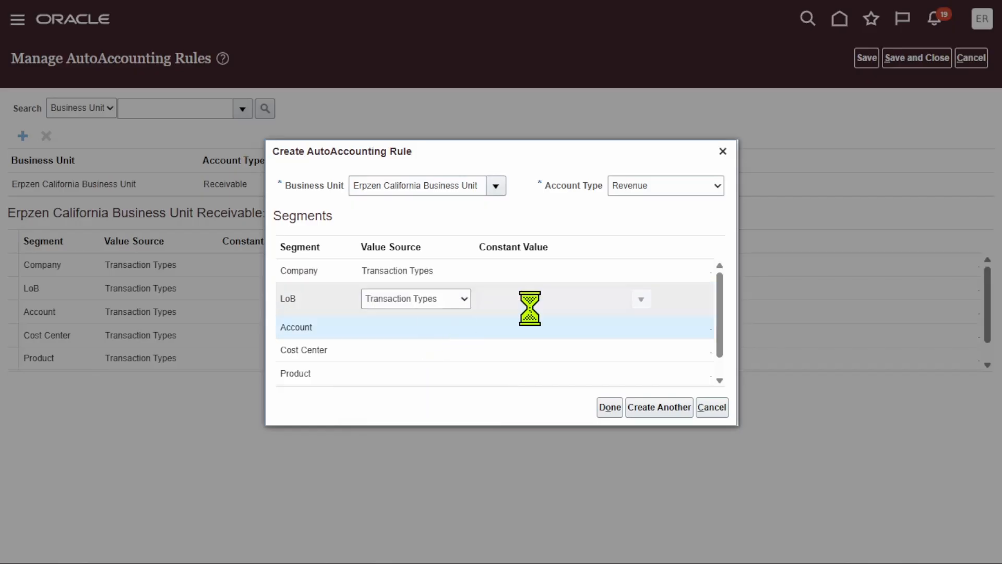
pyautogui.click(448, 329)
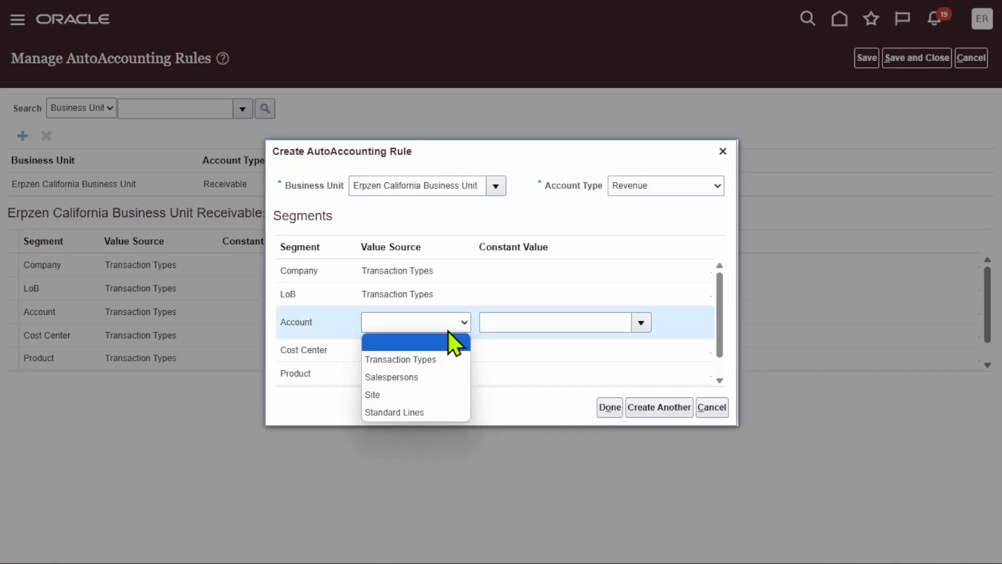
pyautogui.click(437, 359)
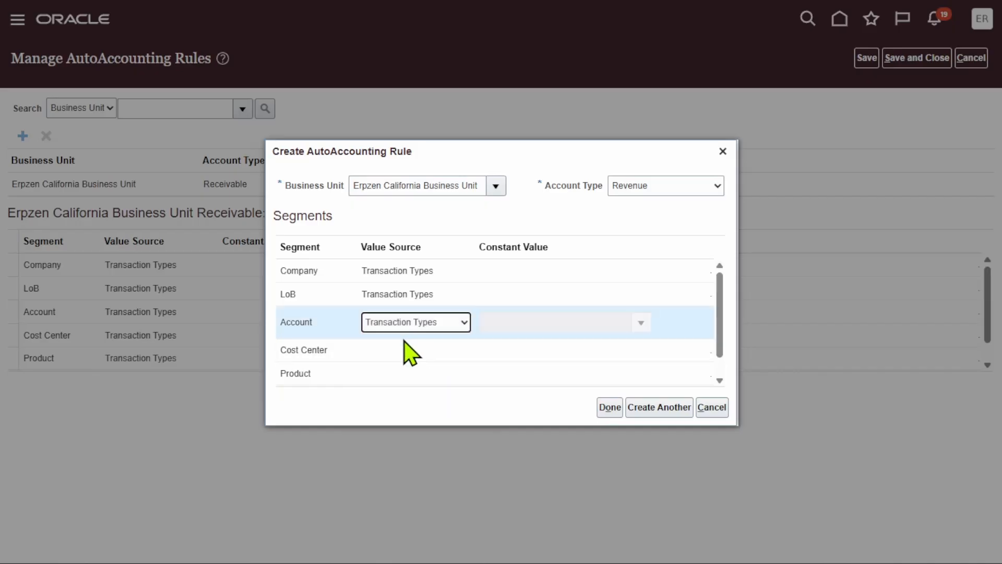
pyautogui.click(443, 346)
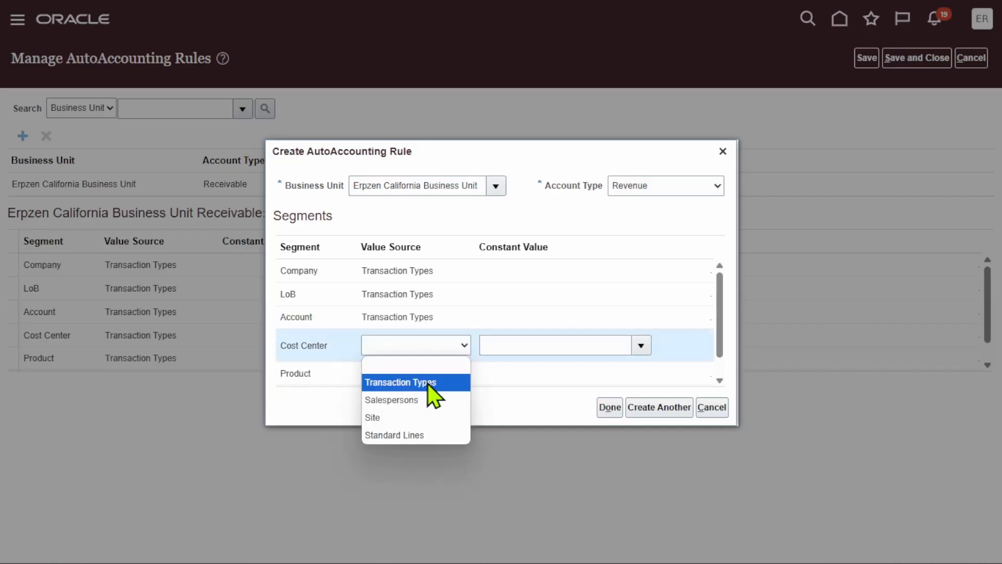
pyautogui.click(456, 381)
# Set the Revenue rule's Product and Intercompany segments to the Transaction Types value source and complete the rule.
pyautogui.click(409, 377)
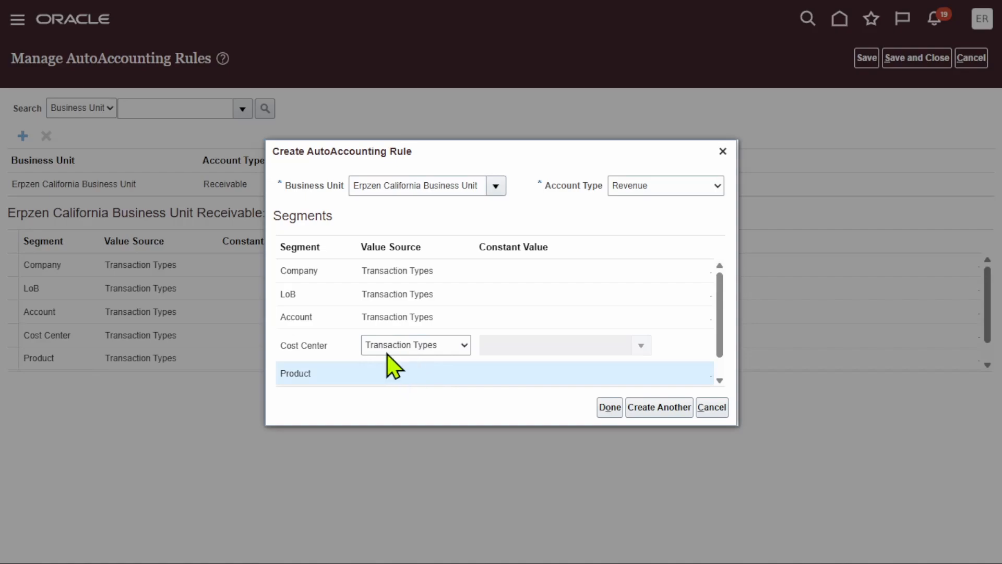
pyautogui.click(423, 374)
pyautogui.click(420, 404)
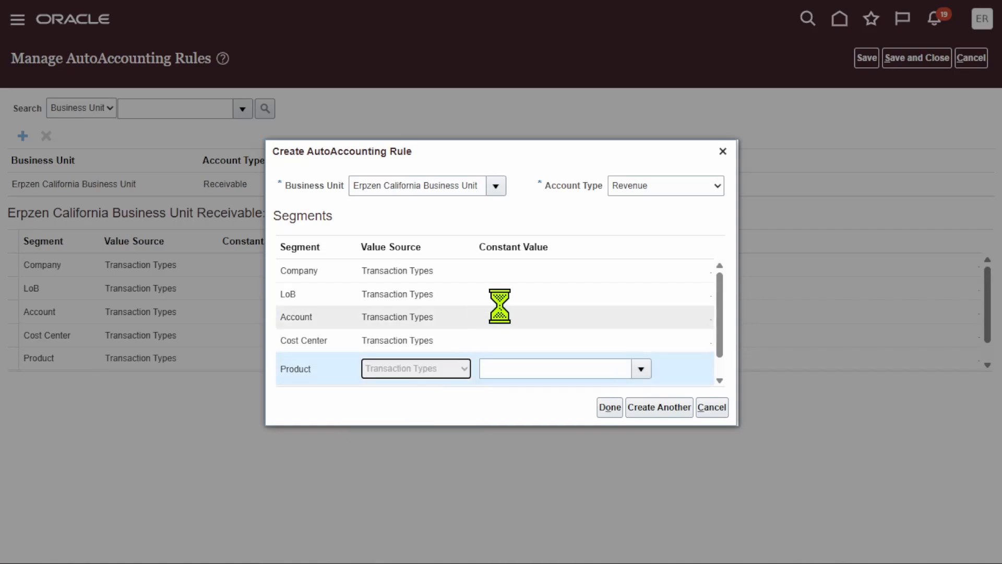
pyautogui.click(409, 374)
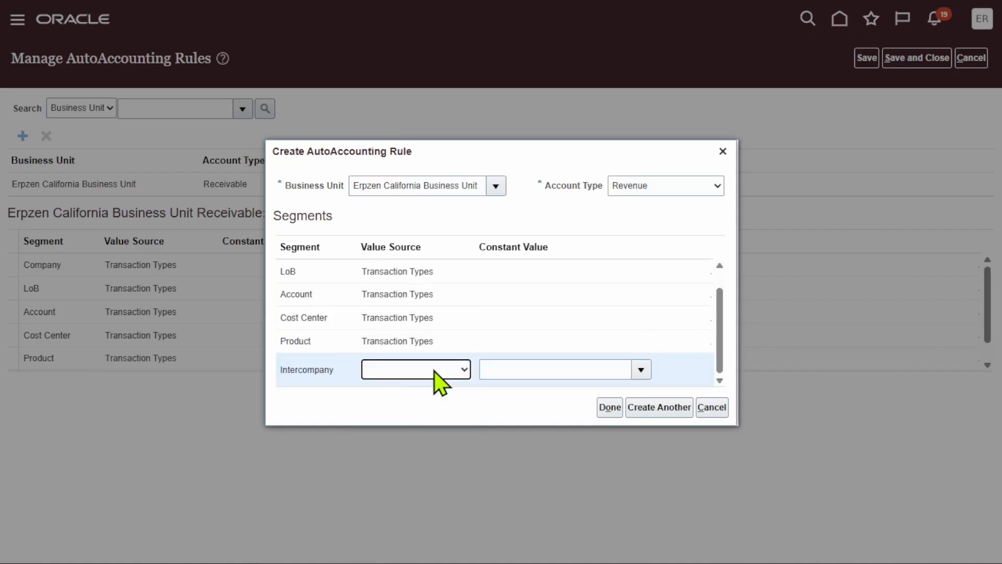
pyautogui.click(429, 372)
pyautogui.click(423, 407)
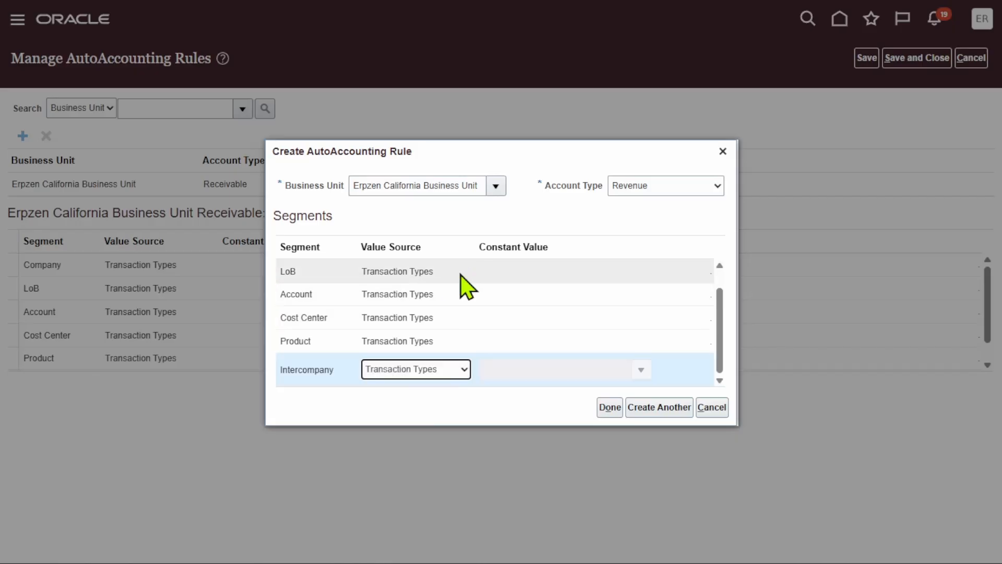
pyautogui.click(609, 407)
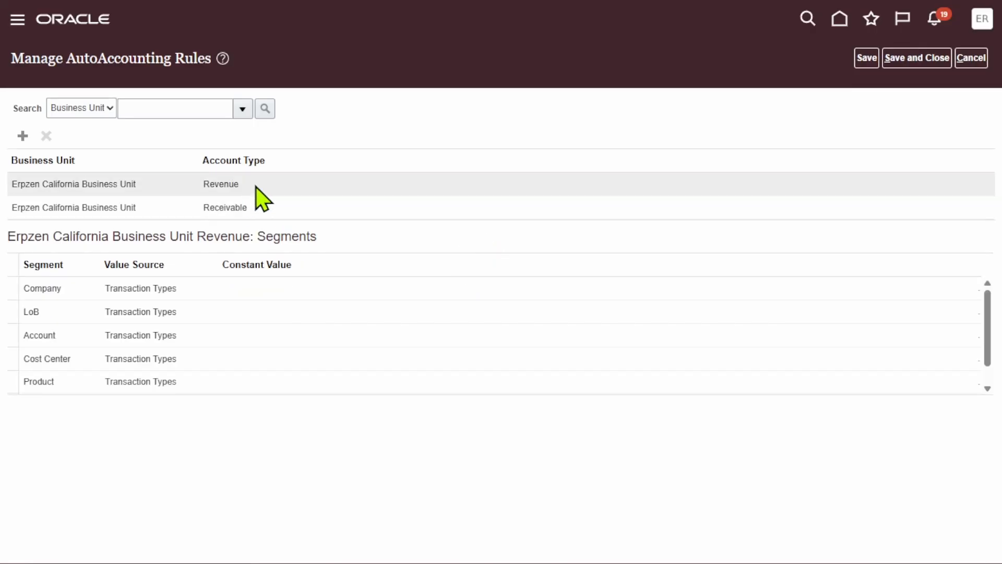
# Check the segments of the Revenue and Receivable rules, and save and close the AutoAccounting rules.
pyautogui.click(254, 185)
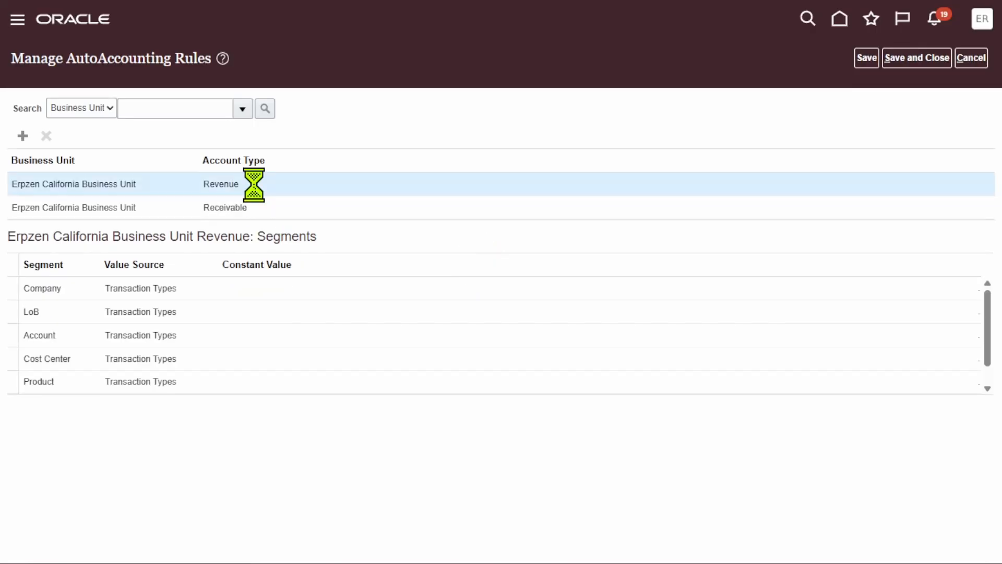
pyautogui.click(253, 209)
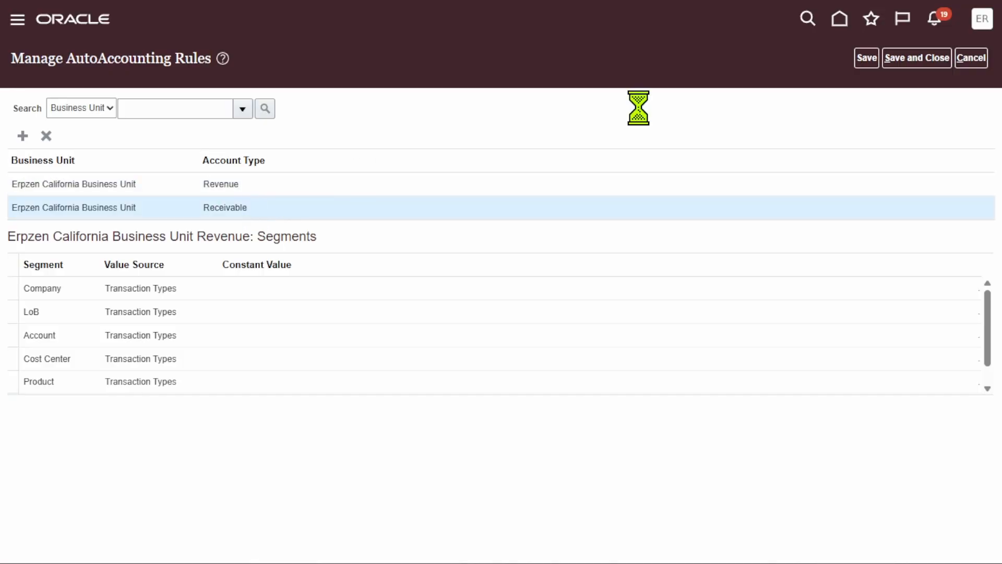
pyautogui.click(856, 56)
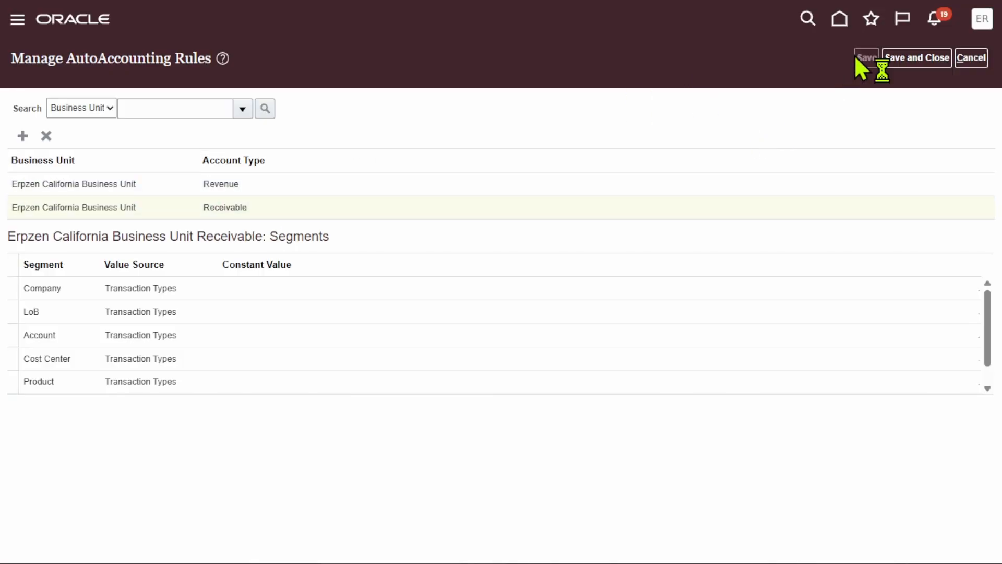
pyautogui.click(926, 55)
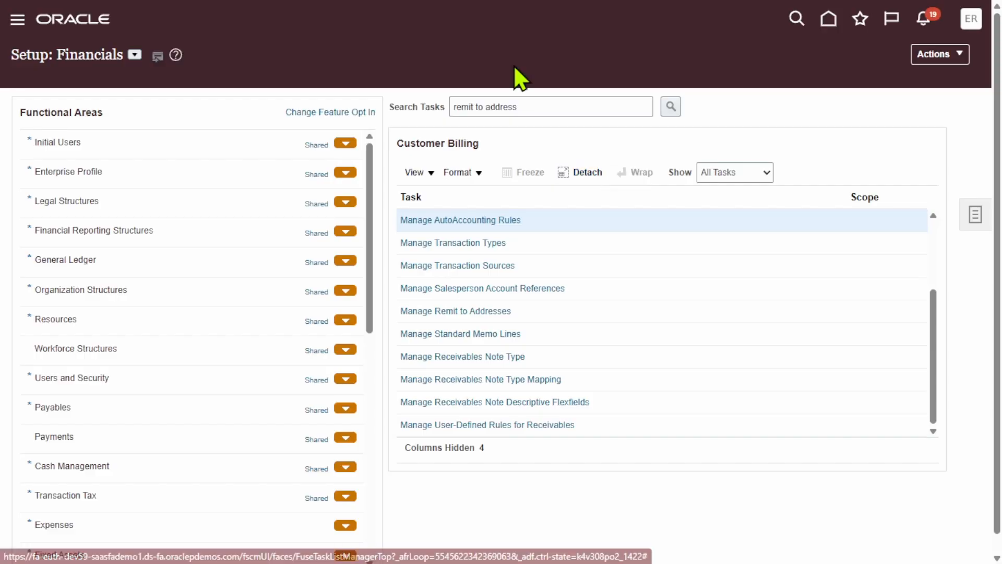
# Search the setup tasks for "receivables activities" and open the Manage Receivables Activities task.
pyautogui.tripleClick(560, 105)
pyautogui.press('BackSpace')
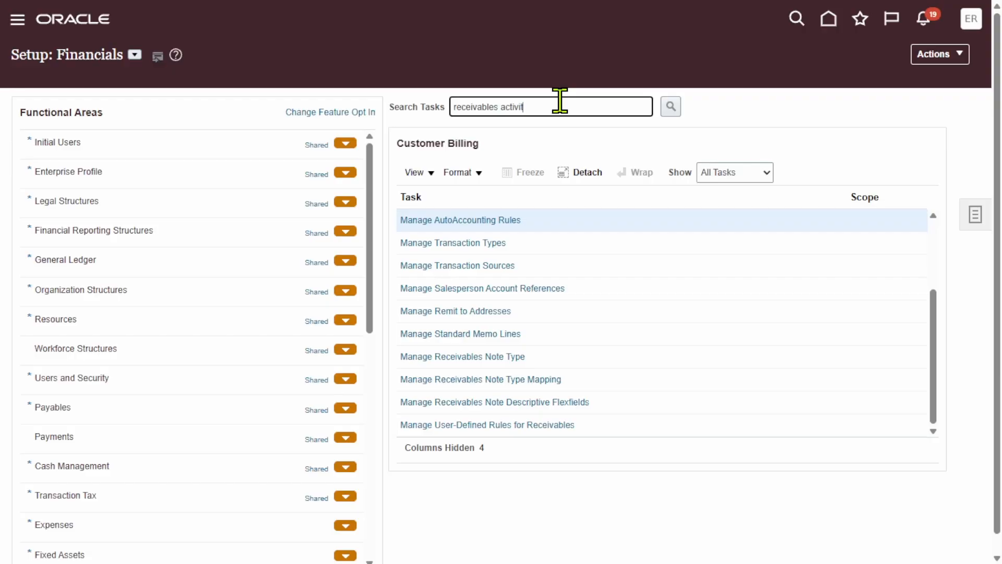
pyautogui.click(678, 107)
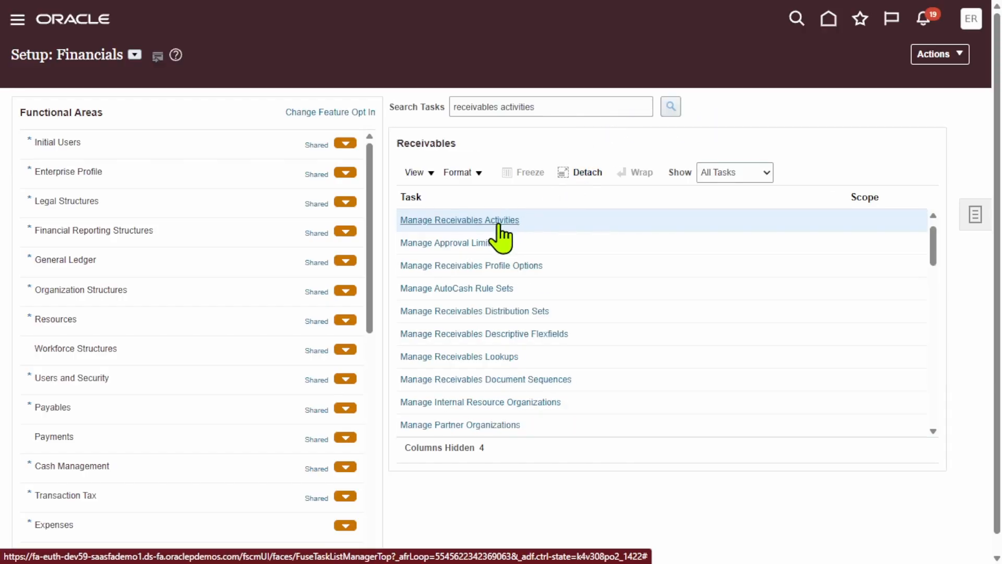
pyautogui.click(498, 223)
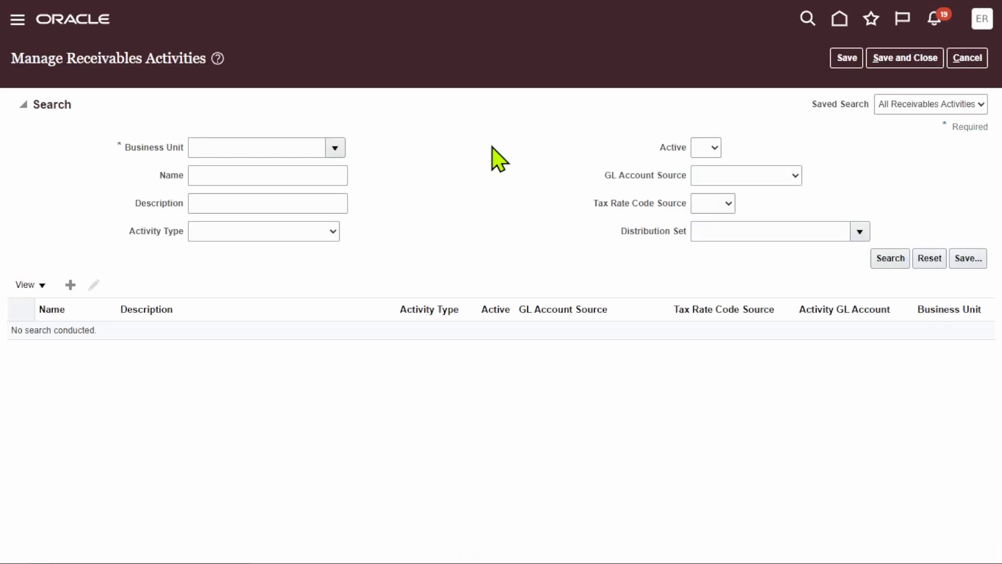
pyautogui.click(66, 290)
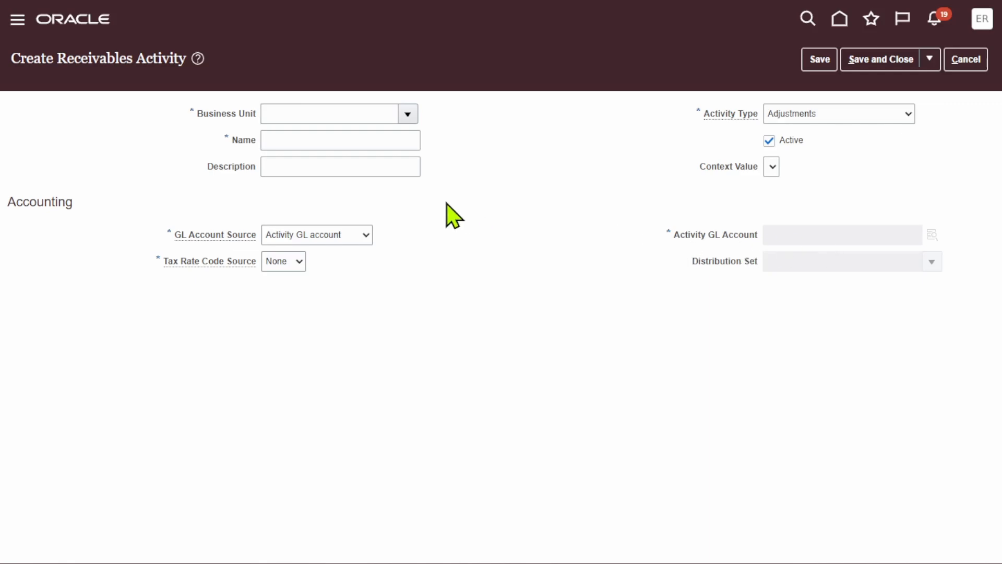
pyautogui.click(963, 64)
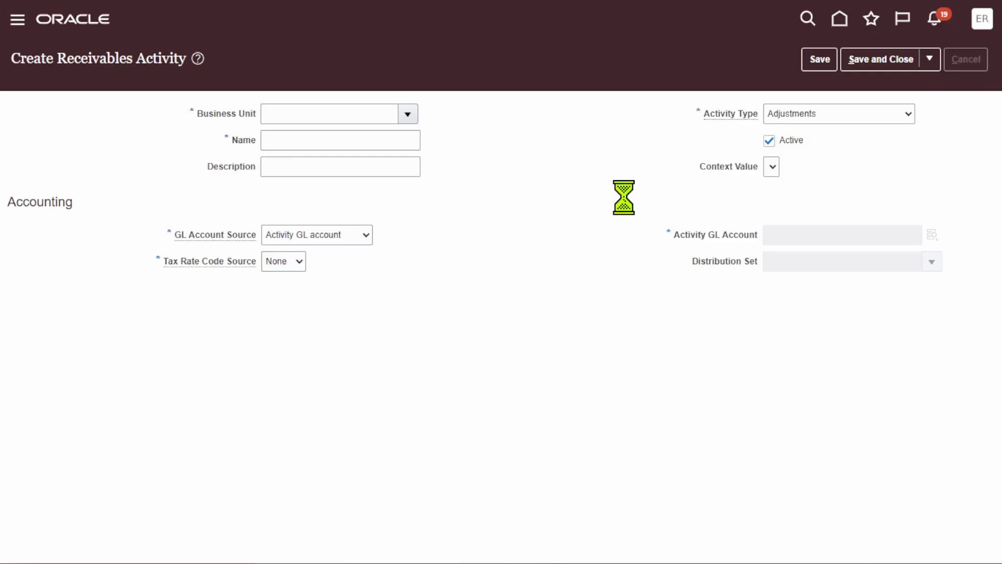
pyautogui.click(968, 58)
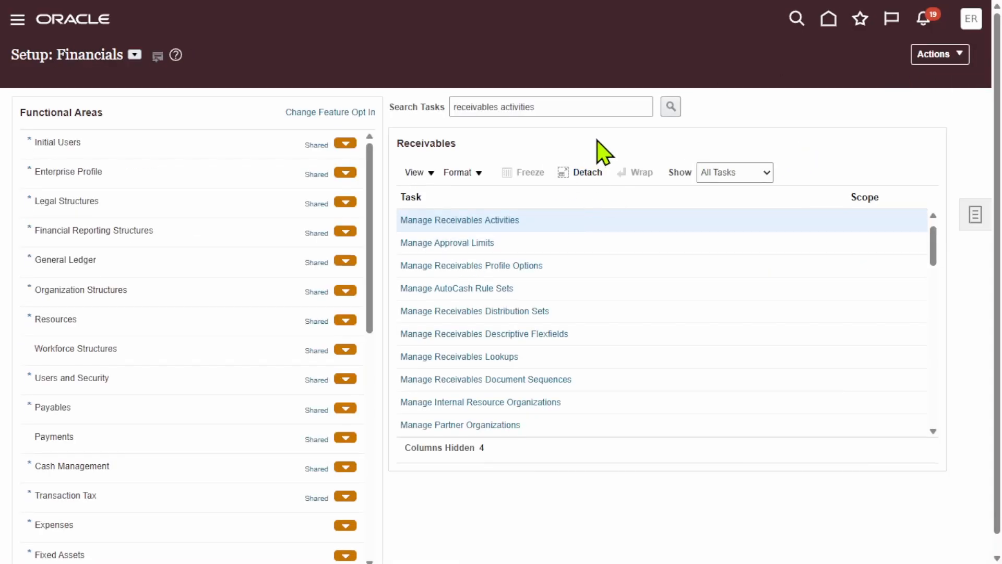
# Search the setup tasks for the AutoAccounting task using "auto accouting", "auto accou" and "auto-accou", closing each result.
pyautogui.tripleClick(550, 107)
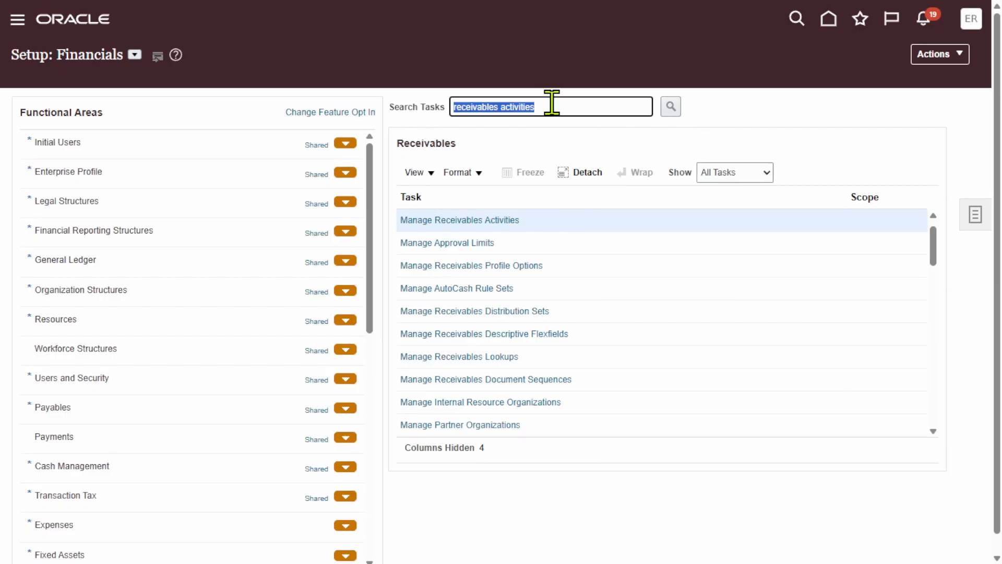
pyautogui.press('BackSpace')
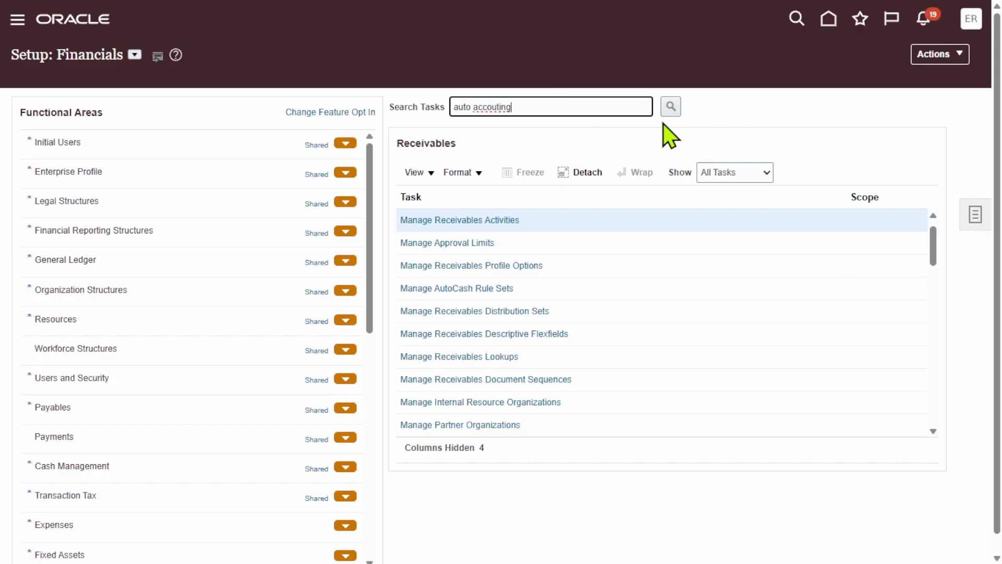
pyautogui.click(670, 109)
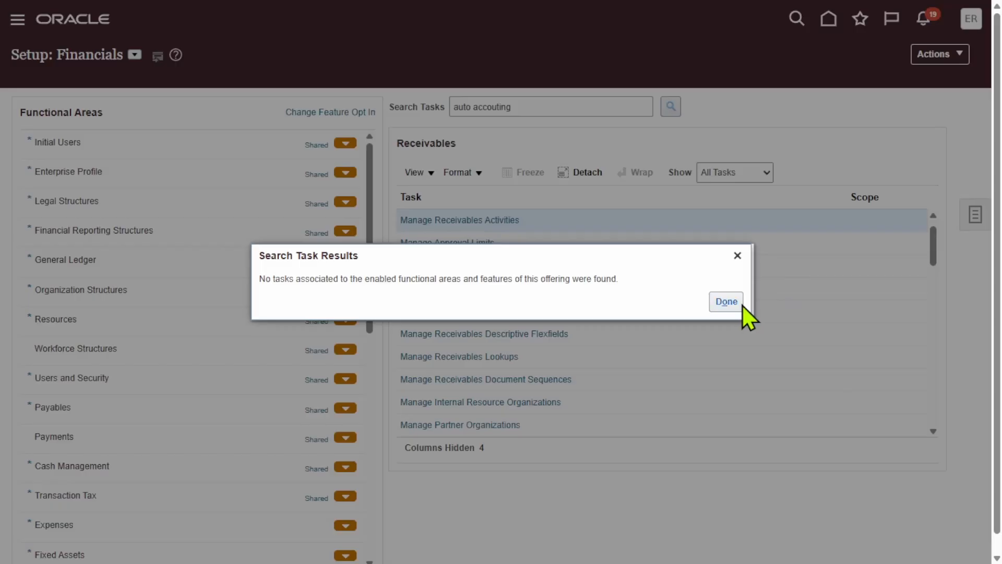
pyautogui.click(726, 301)
pyautogui.click(551, 100)
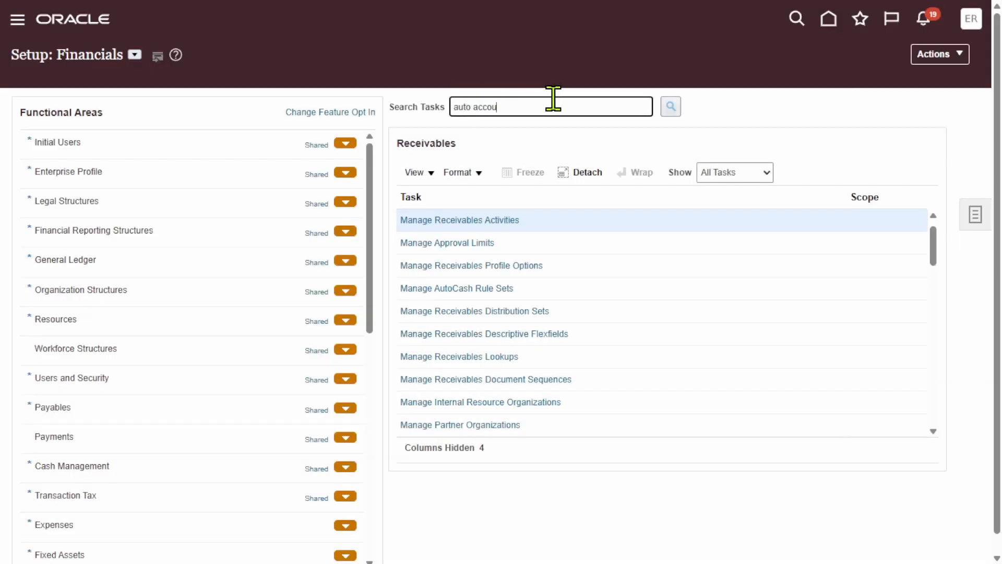
pyautogui.press('Return')
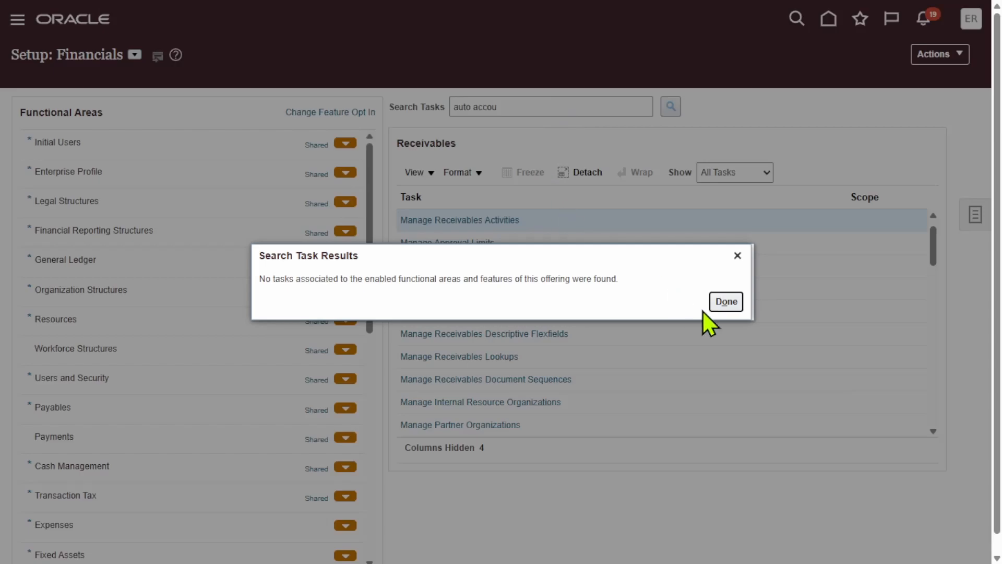
pyautogui.click(725, 301)
pyautogui.click(475, 107)
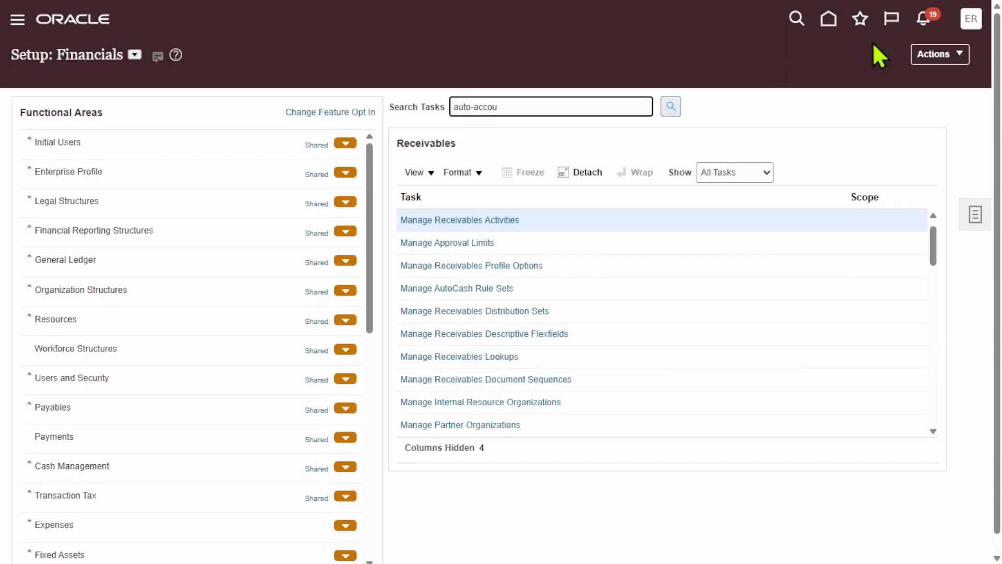
pyautogui.click(673, 108)
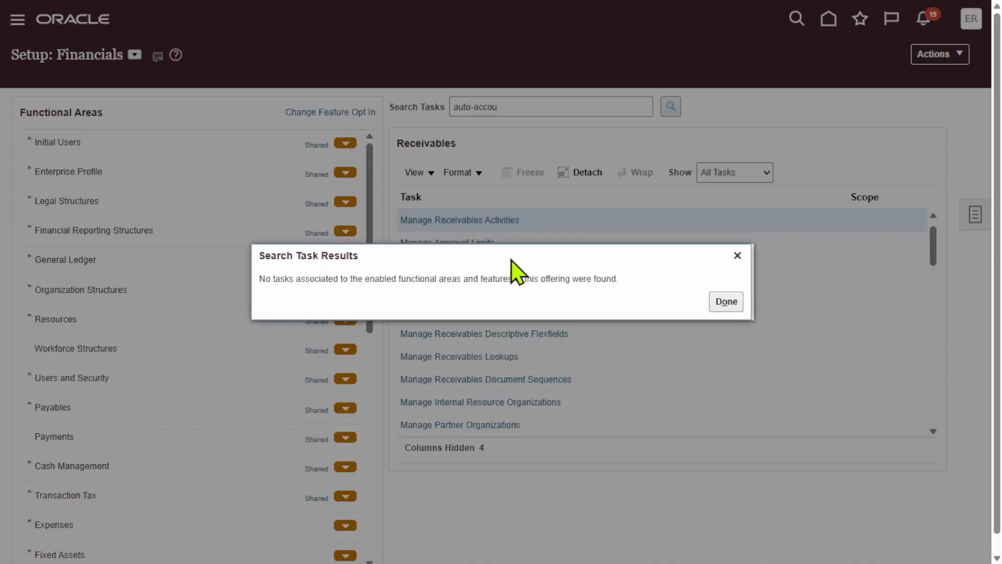
pyautogui.click(727, 302)
# Search the setup tasks for "autoacc" and open the Manage AutoAccounting Rules task.
pyautogui.tripleClick(527, 99)
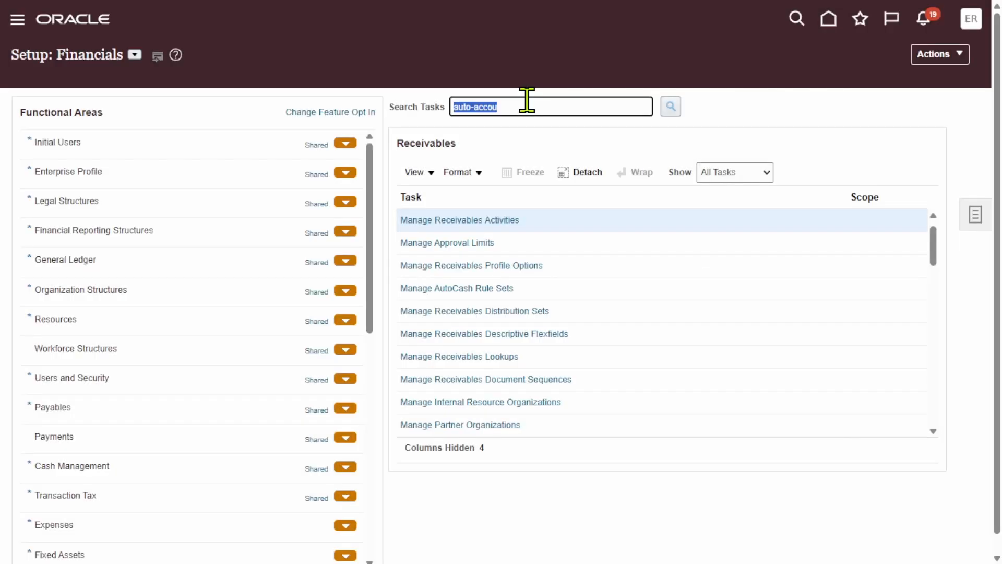
pyautogui.press('BackSpace')
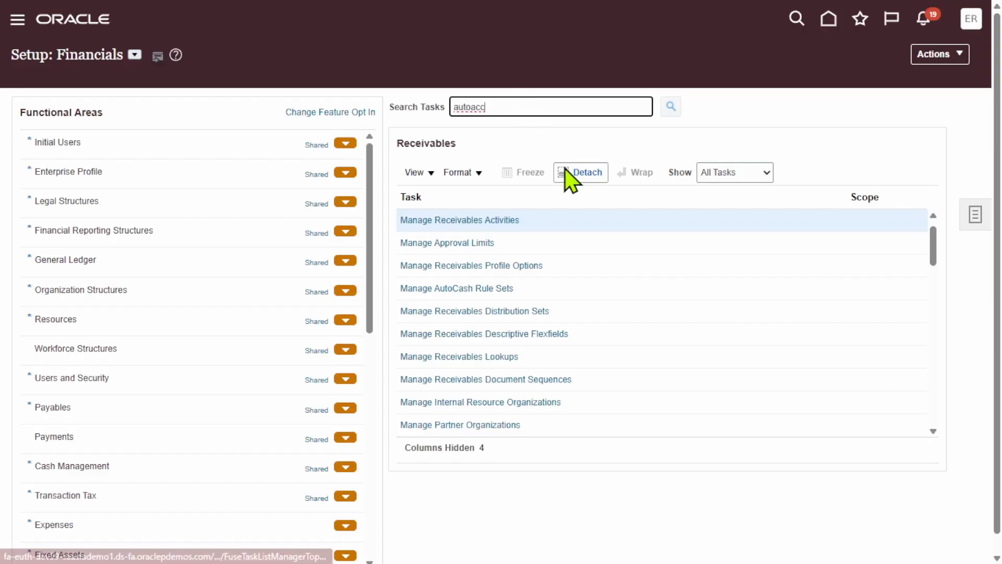
pyautogui.click(490, 219)
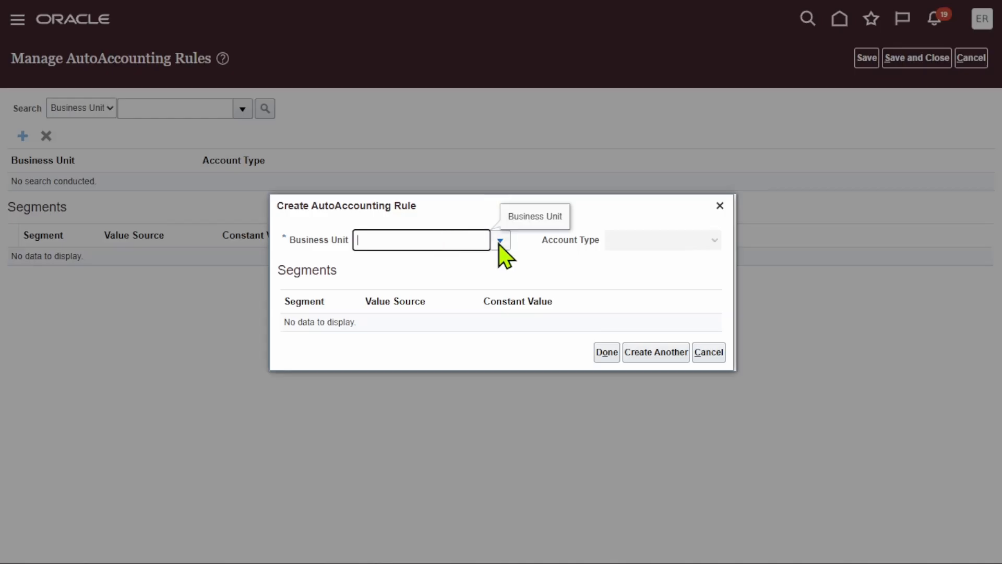
# Review the account types offered for a new Erpzen California Business Unit AutoAccounting rule, and leave the rules without creating one.
pyautogui.click(500, 241)
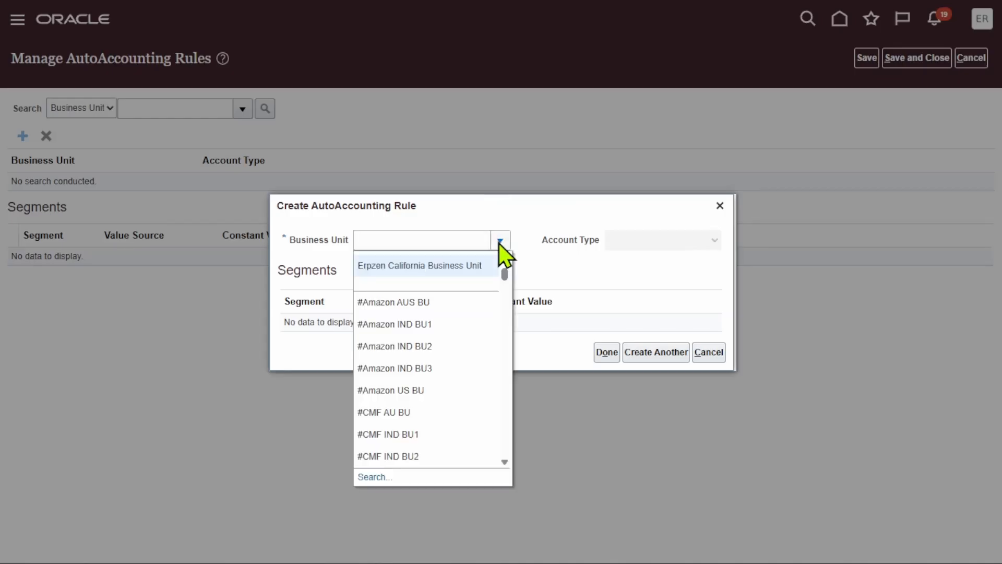
pyautogui.click(694, 240)
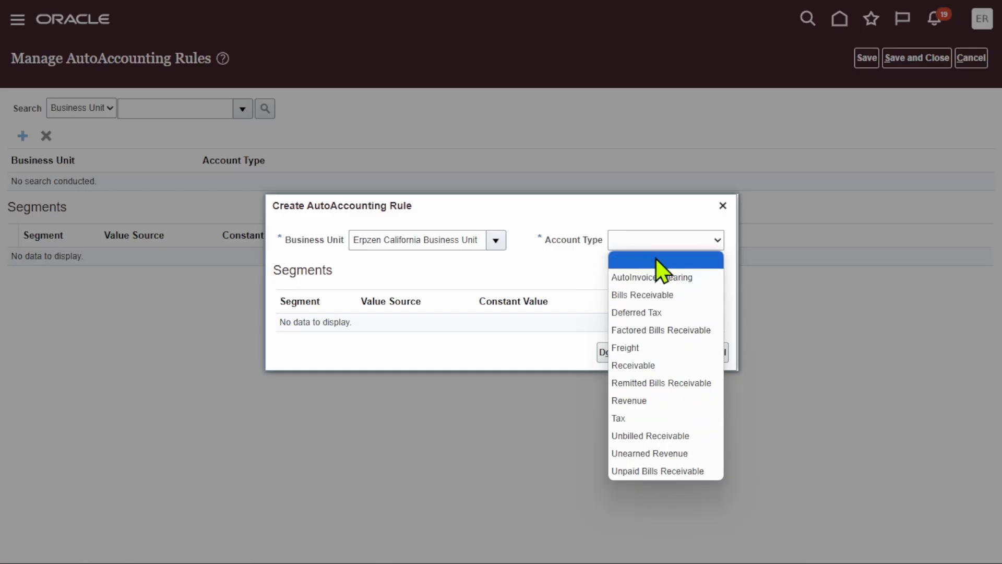
pyautogui.click(664, 219)
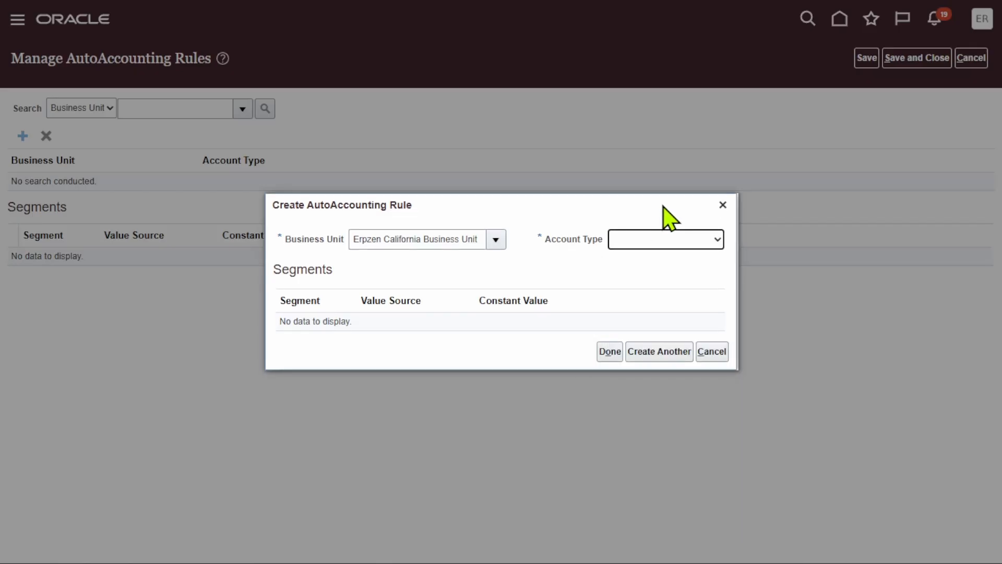
pyautogui.click(701, 241)
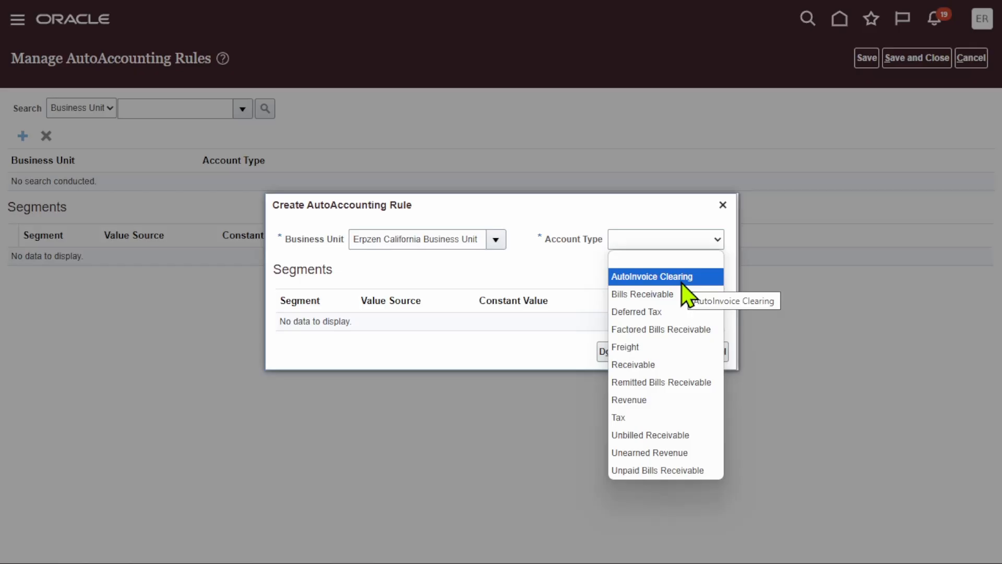
pyautogui.click(724, 209)
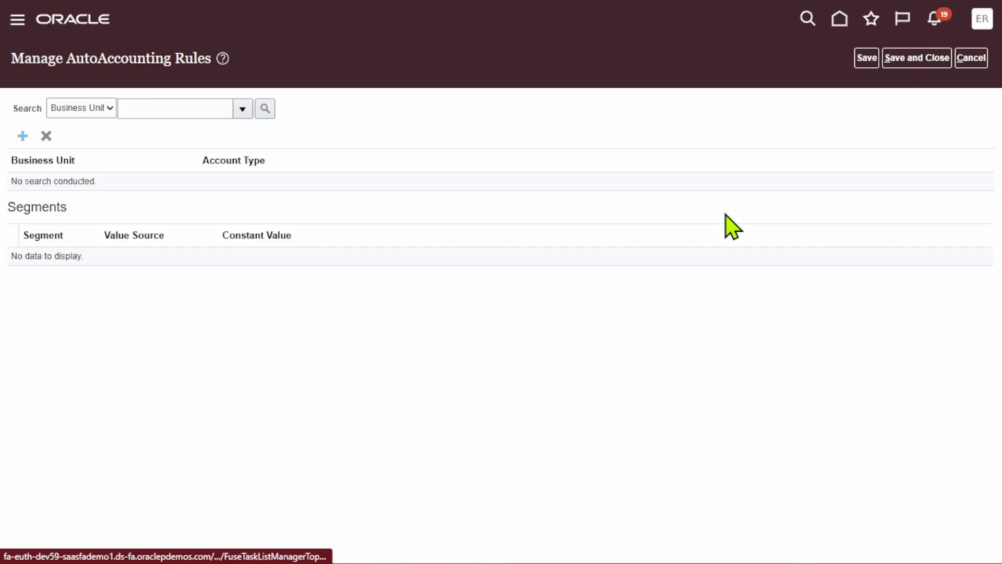
pyautogui.click(984, 62)
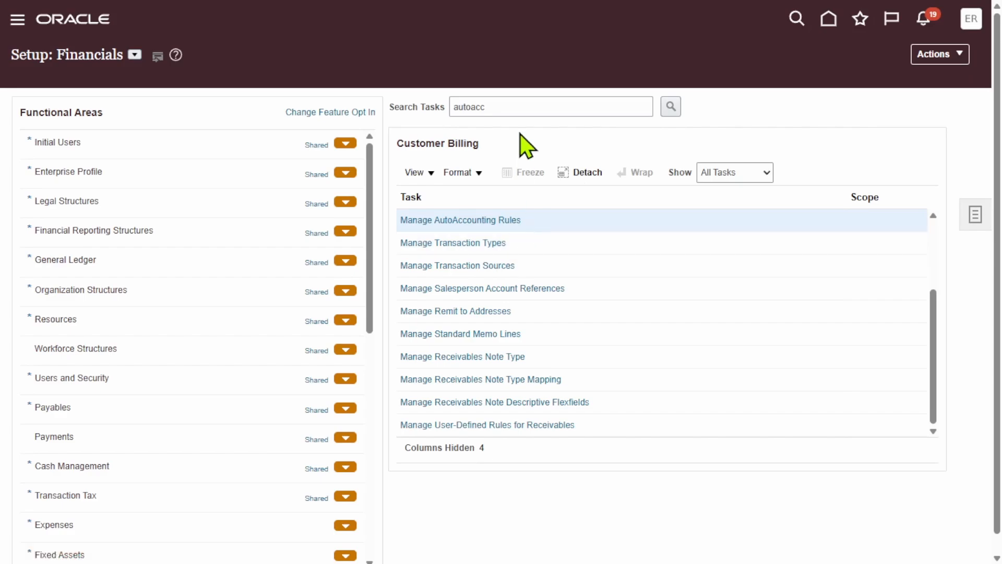
# Search the setup tasks for "receivables", open the Manage Receivables Activities task and start a new activity.
pyautogui.doubleClick(501, 102)
pyautogui.press('BackSpace')
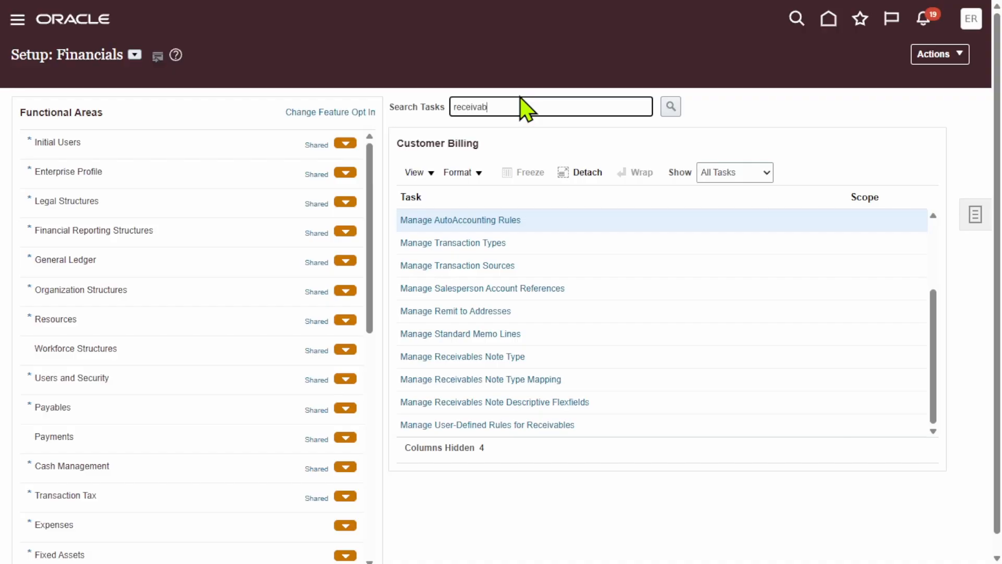
pyautogui.write('receivables')
pyautogui.press('Return')
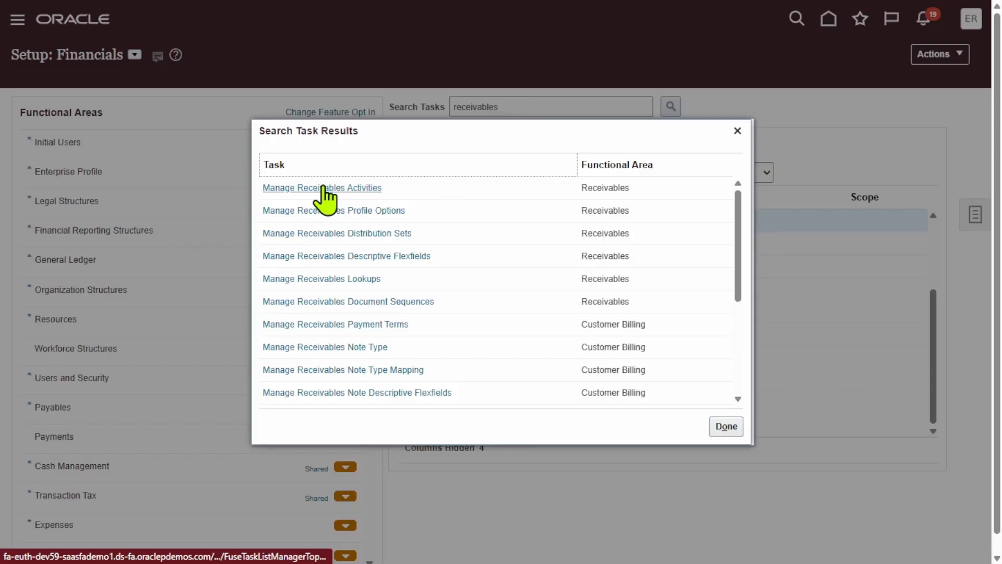
pyautogui.click(324, 188)
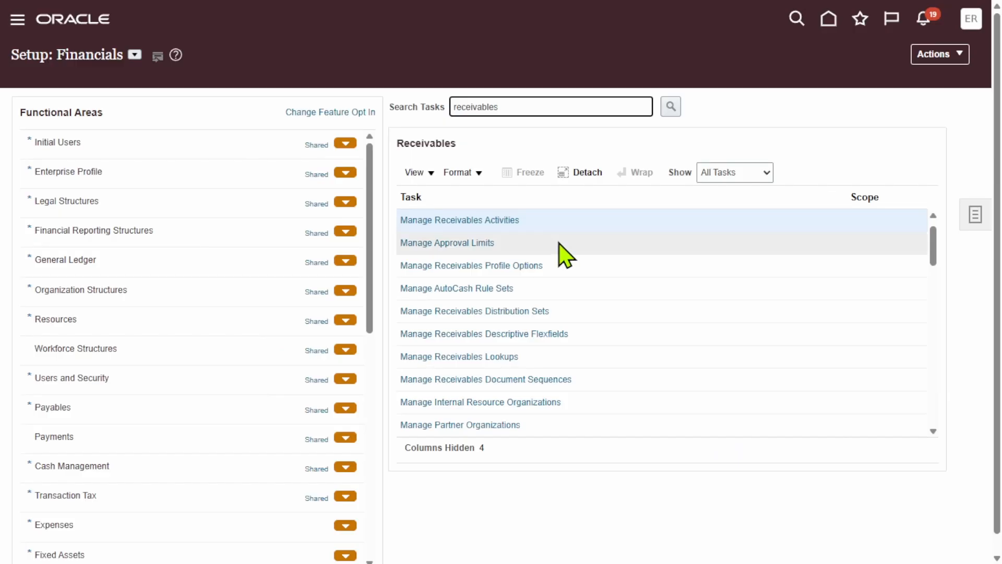
pyautogui.click(479, 221)
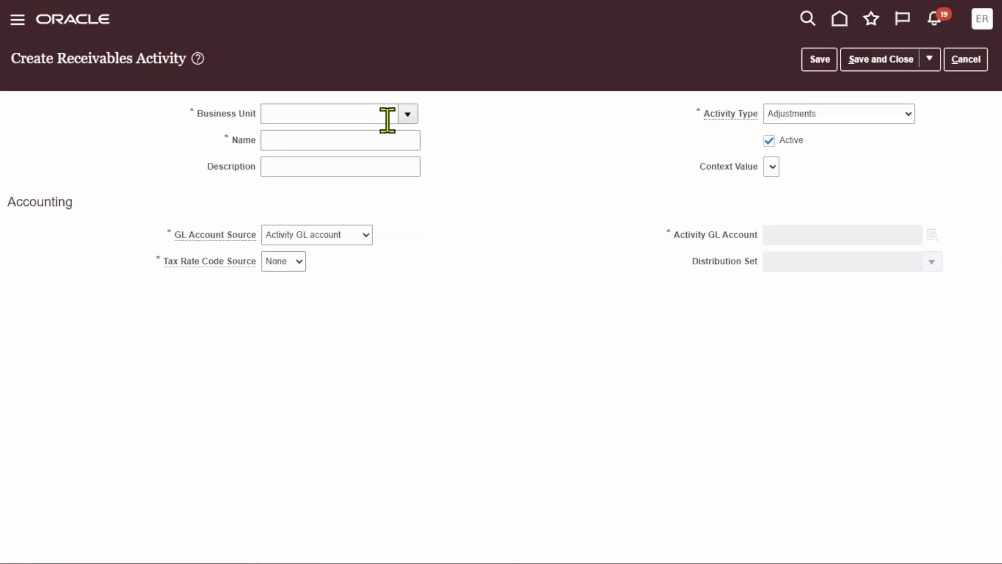
# Assign Erpzen California Business Unit to the new receivables activity, finding it among business units that contain "erpzen".
pyautogui.click(407, 114)
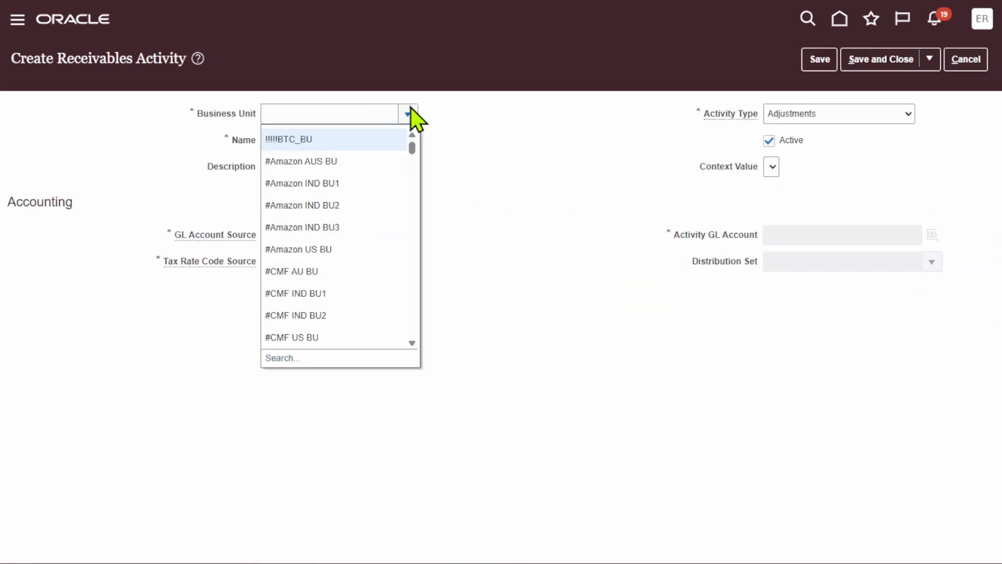
pyautogui.click(281, 358)
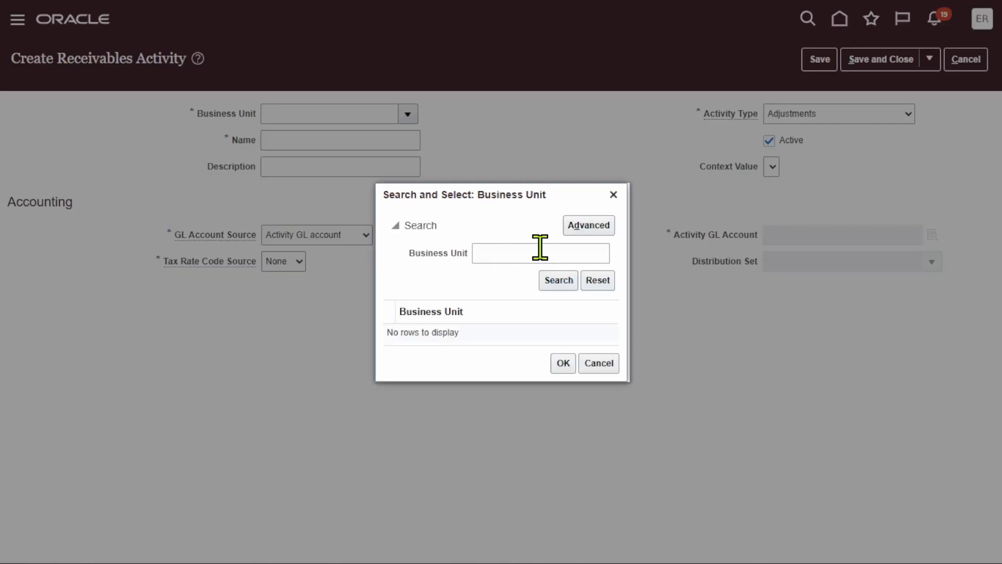
pyautogui.click(540, 245)
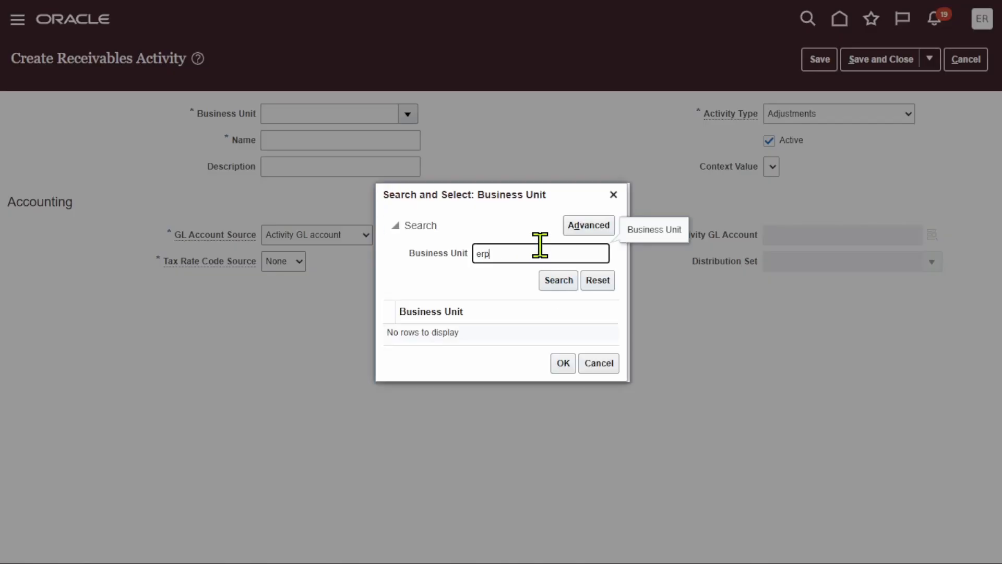
pyautogui.click(568, 287)
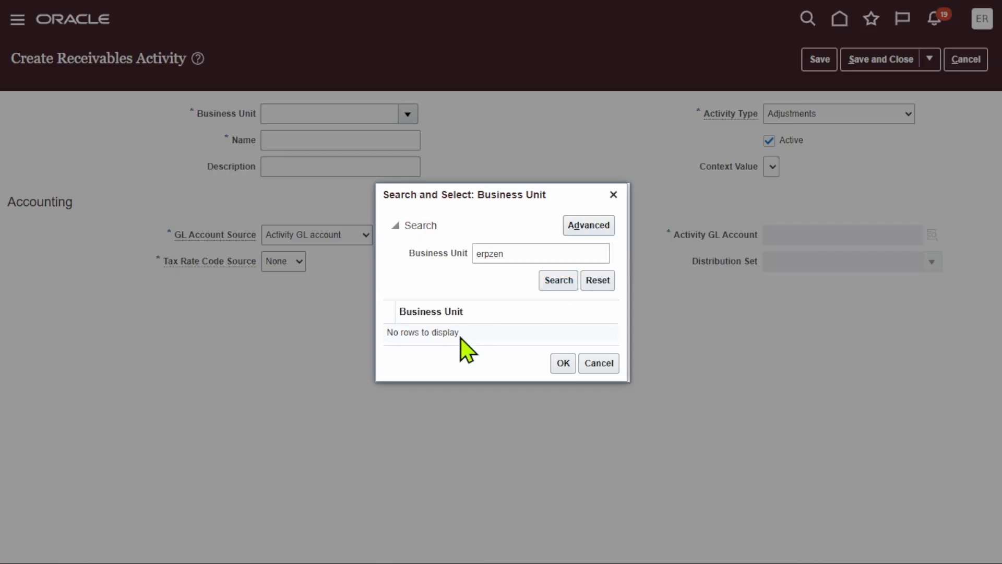
pyautogui.click(587, 228)
pyautogui.click(485, 256)
pyautogui.click(476, 446)
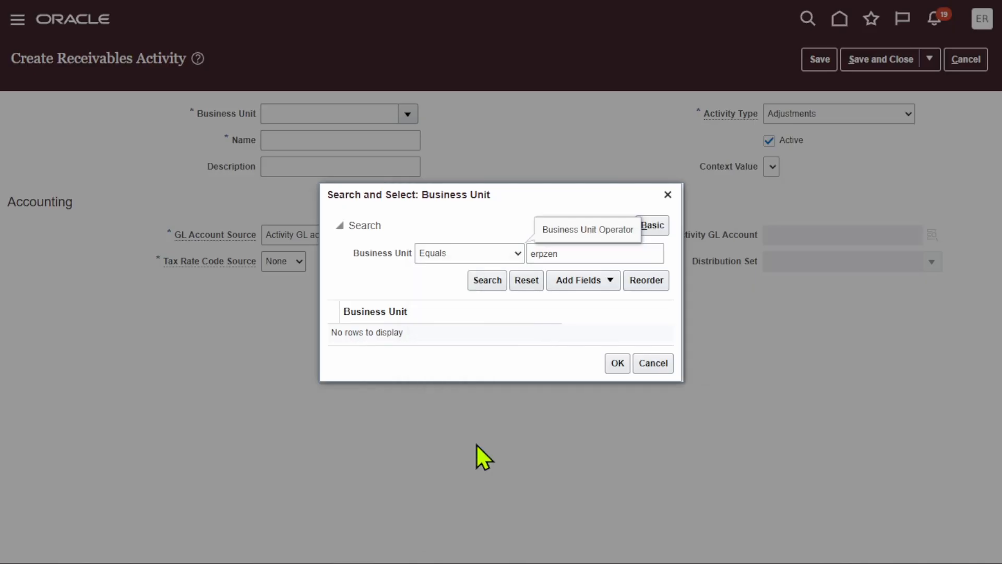
pyautogui.click(494, 281)
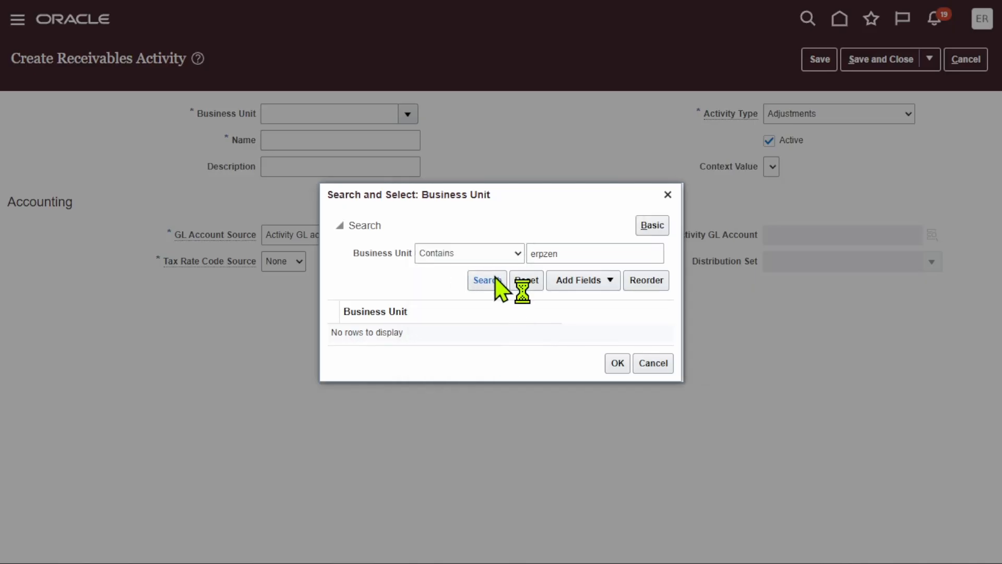
pyautogui.click(457, 332)
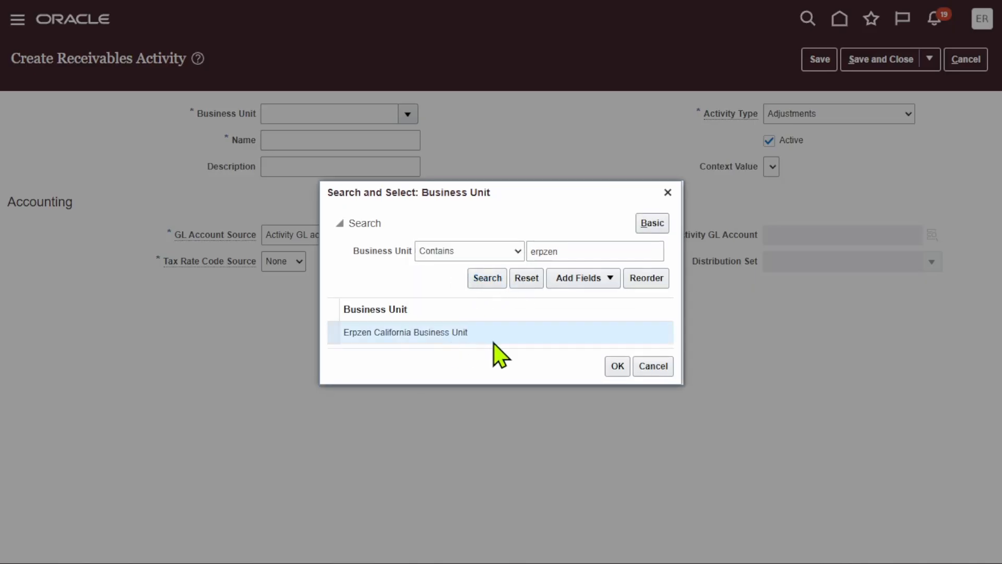
pyautogui.click(619, 368)
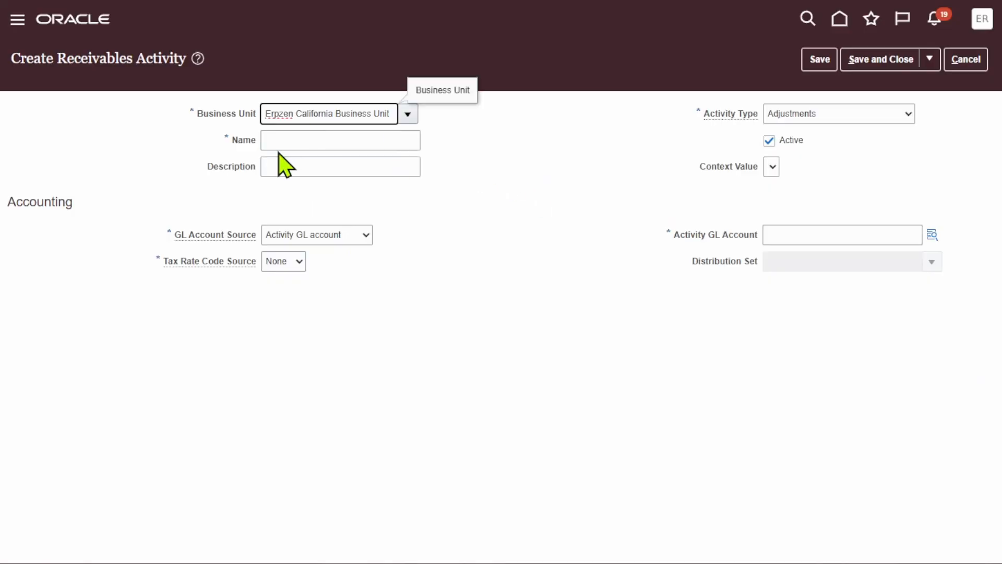
# Name the receivables activity Erpzen Earned Discount and copy that name into its description.
pyautogui.click(312, 137)
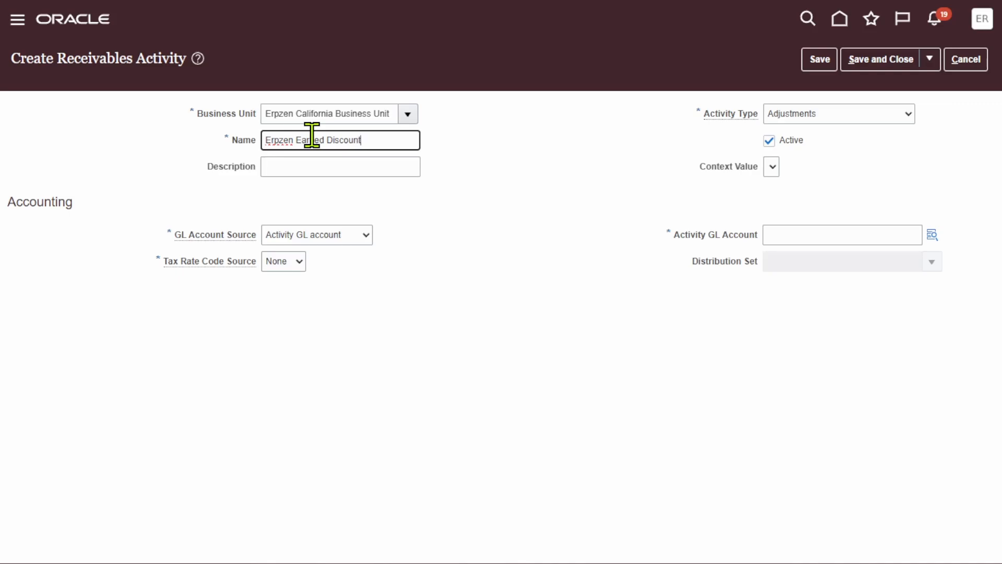
pyautogui.click(501, 156)
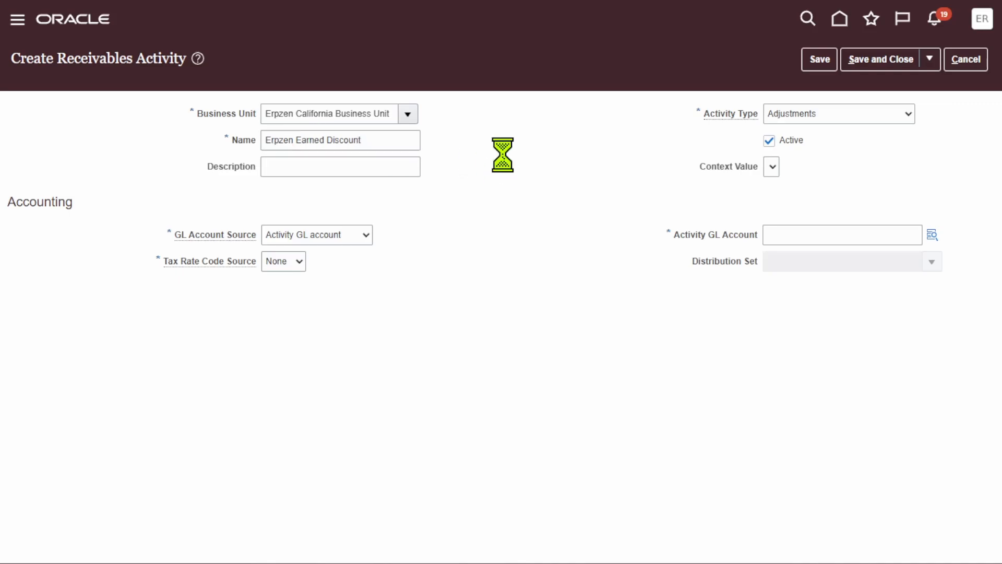
pyautogui.doubleClick(376, 140)
pyautogui.click(377, 138)
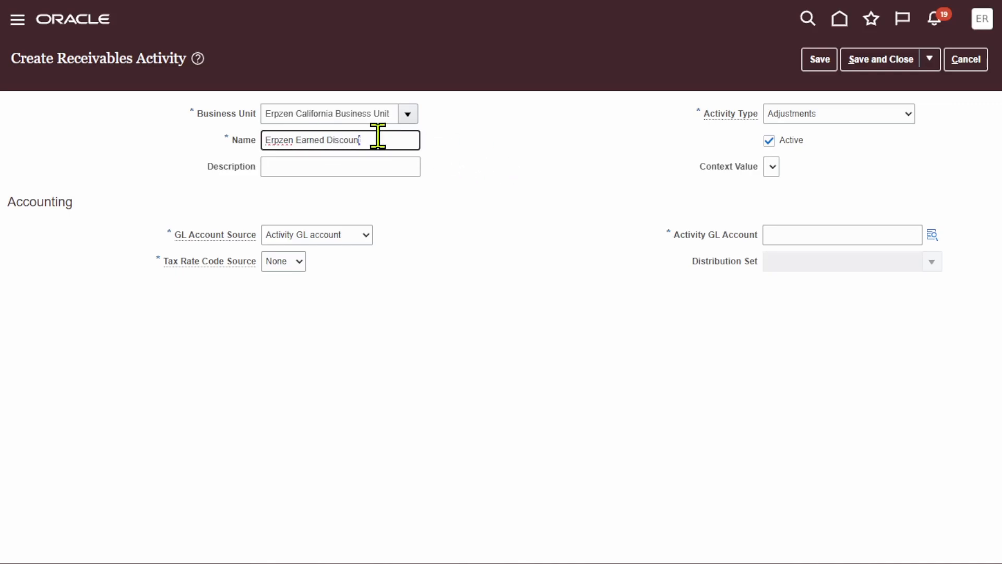
pyautogui.hotkey('ctrl', 'shift', 'Left')
pyautogui.hotkey('ctrl', 'shift', 'Left')
pyautogui.hotkey('ctrl', 'shift', 'Left')
pyautogui.hotkey('ctrl', 'c')
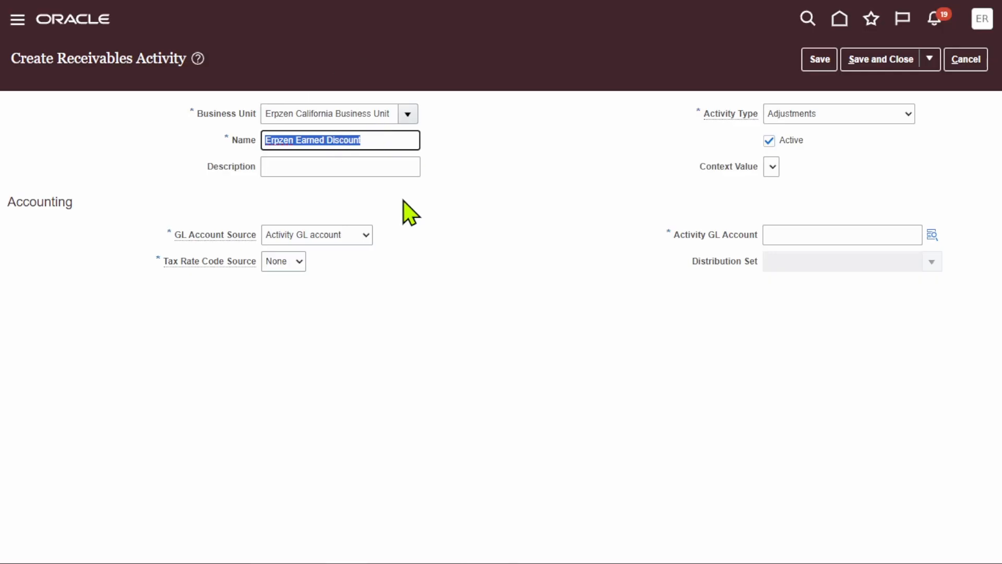
pyautogui.click(358, 173)
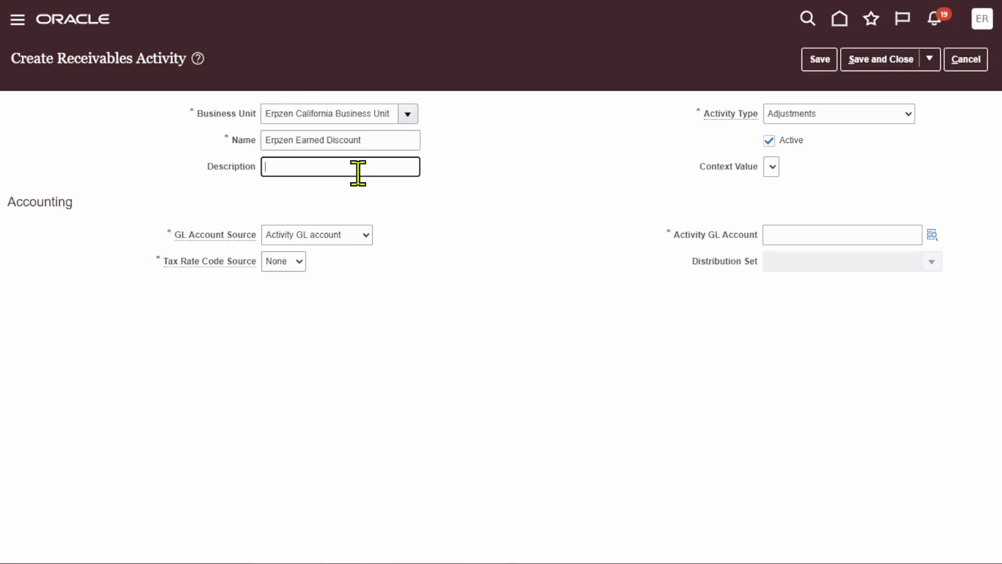
pyautogui.hotkey('ctrl', 'v')
pyautogui.click(524, 195)
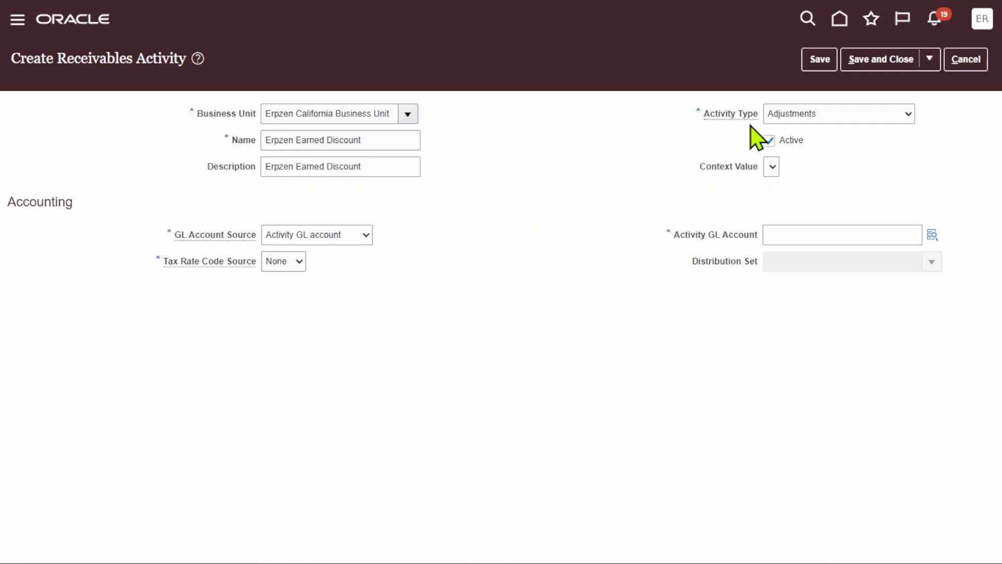
pyautogui.click(861, 112)
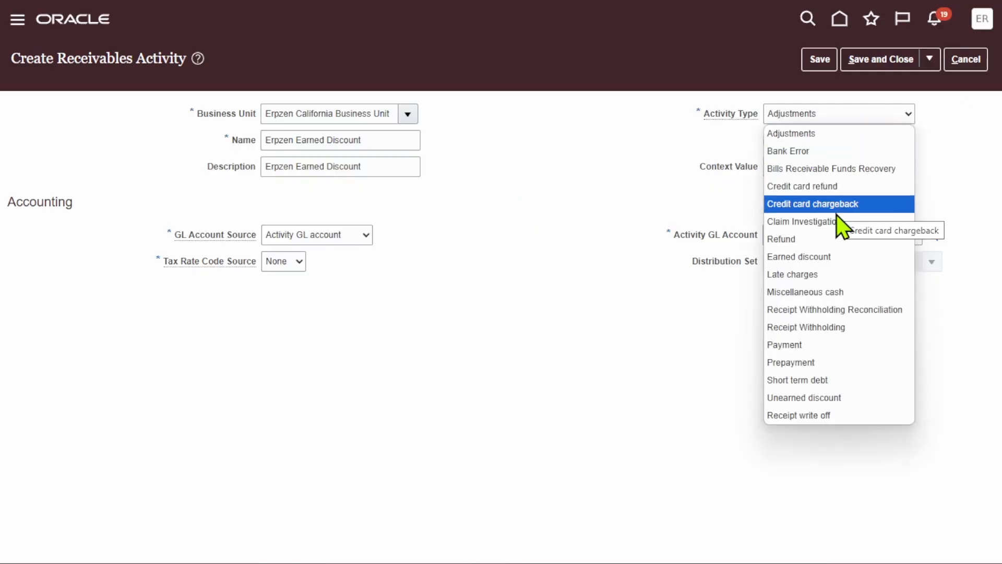
pyautogui.click(834, 255)
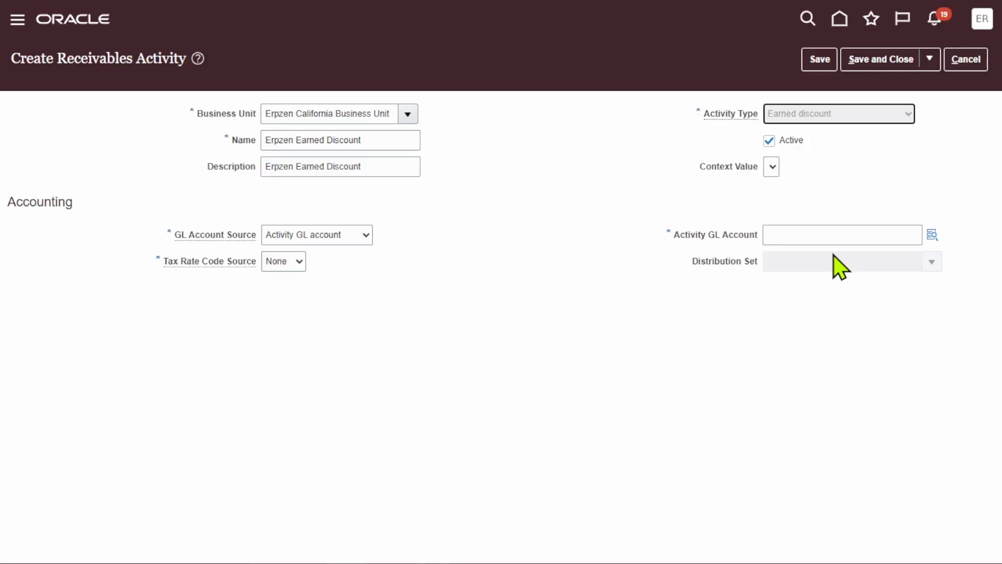
pyautogui.click(932, 234)
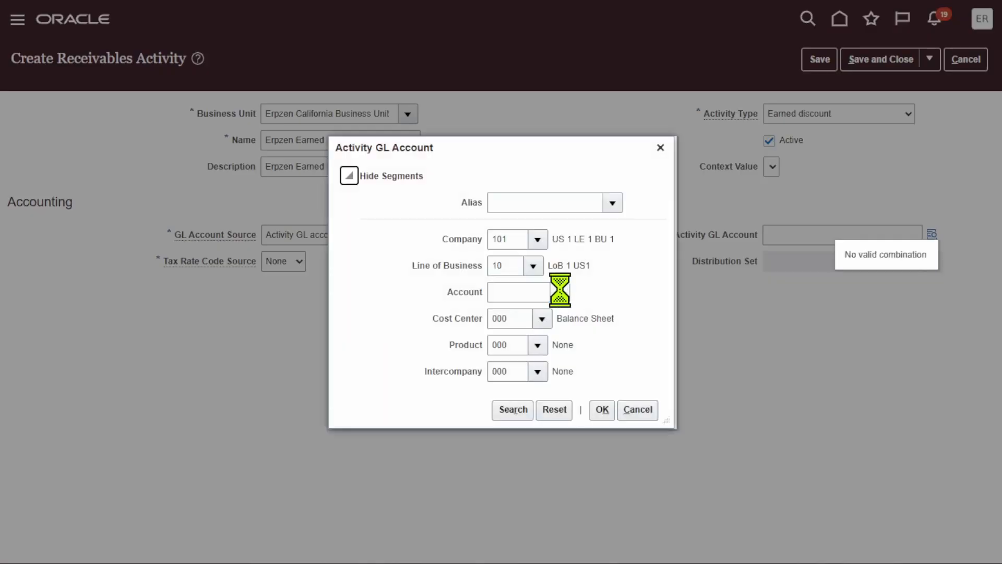
pyautogui.click(559, 292)
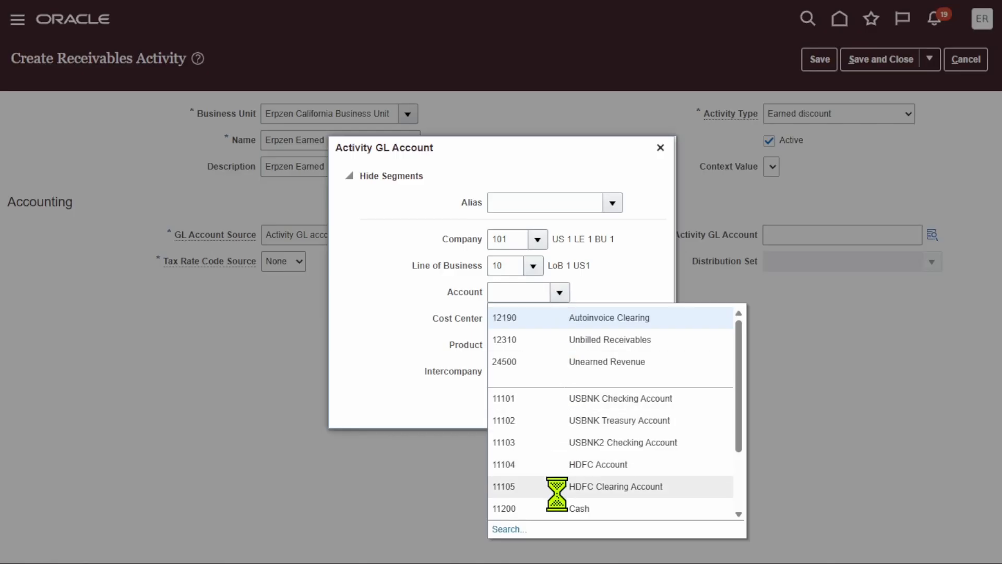
pyautogui.click(511, 529)
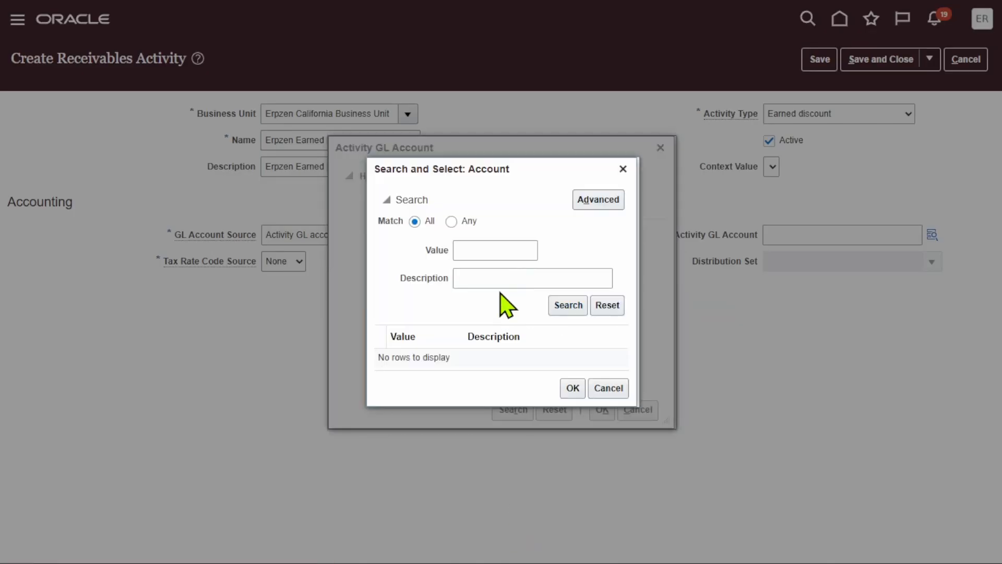
pyautogui.click(496, 280)
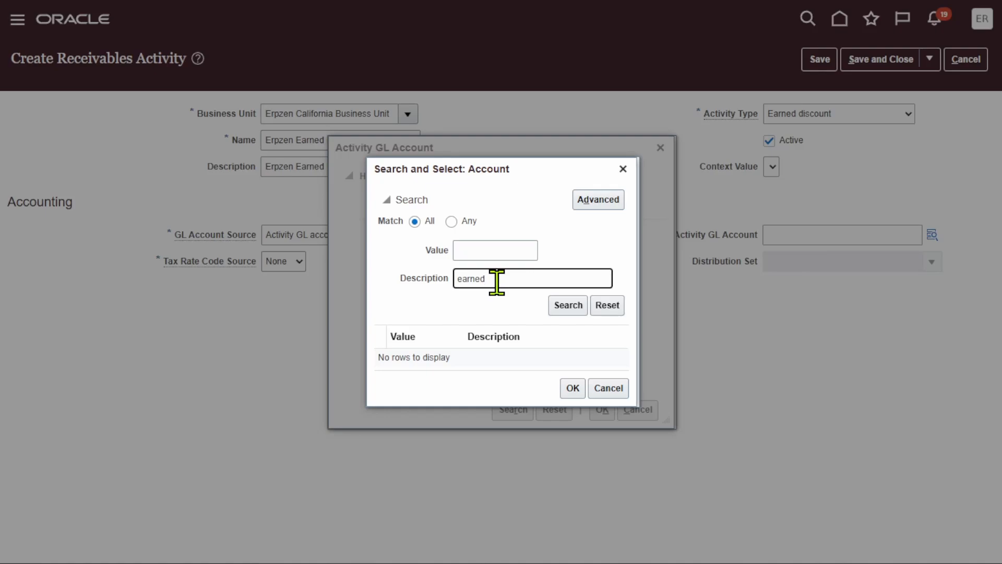
pyautogui.click(574, 308)
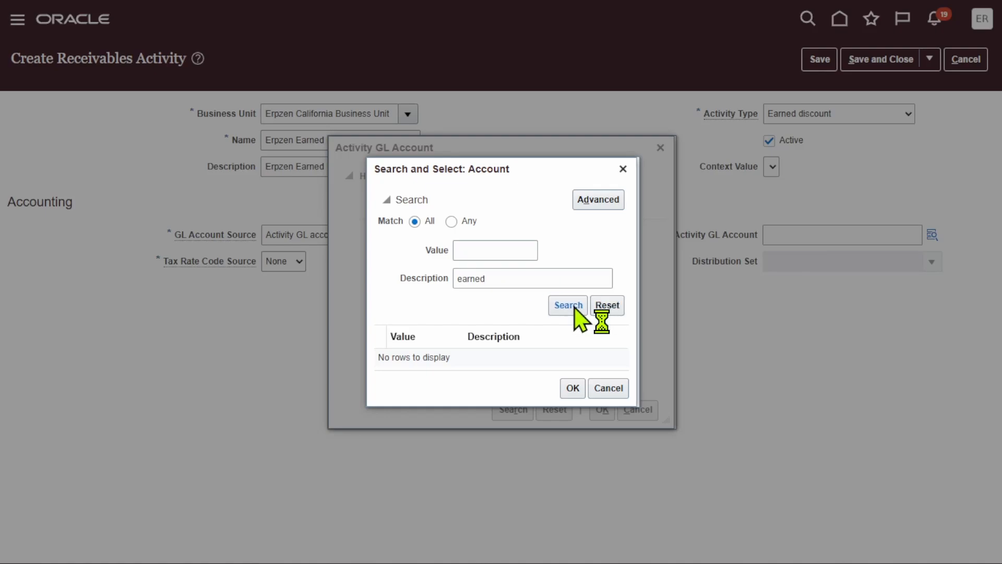
# Find accounts whose description contains "discount" and apply account 77700, Discounts earned, to the Activity GL Account.
pyautogui.click(512, 281)
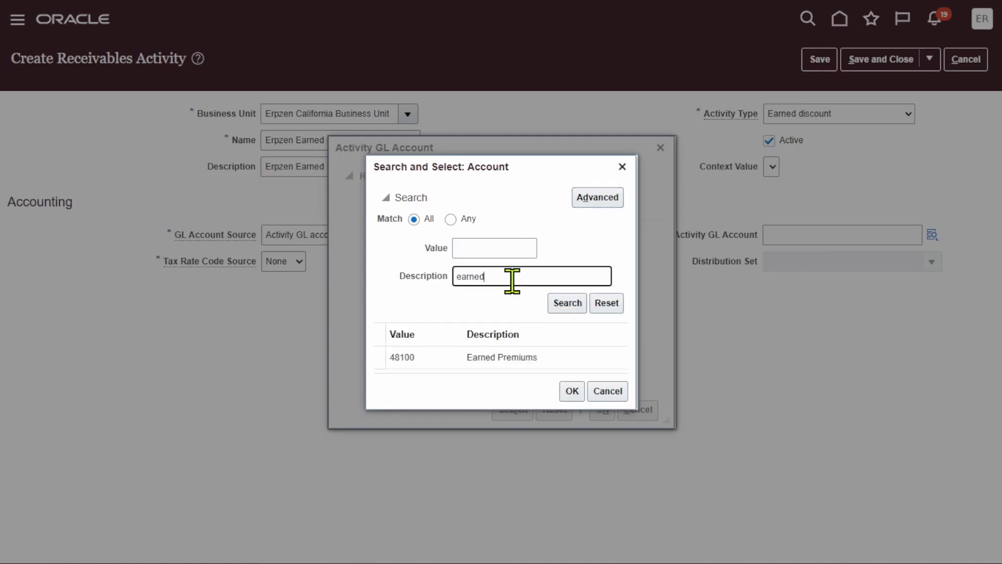
pyautogui.doubleClick(513, 280)
pyautogui.press('BackSpace')
pyautogui.click(593, 201)
pyautogui.click(459, 276)
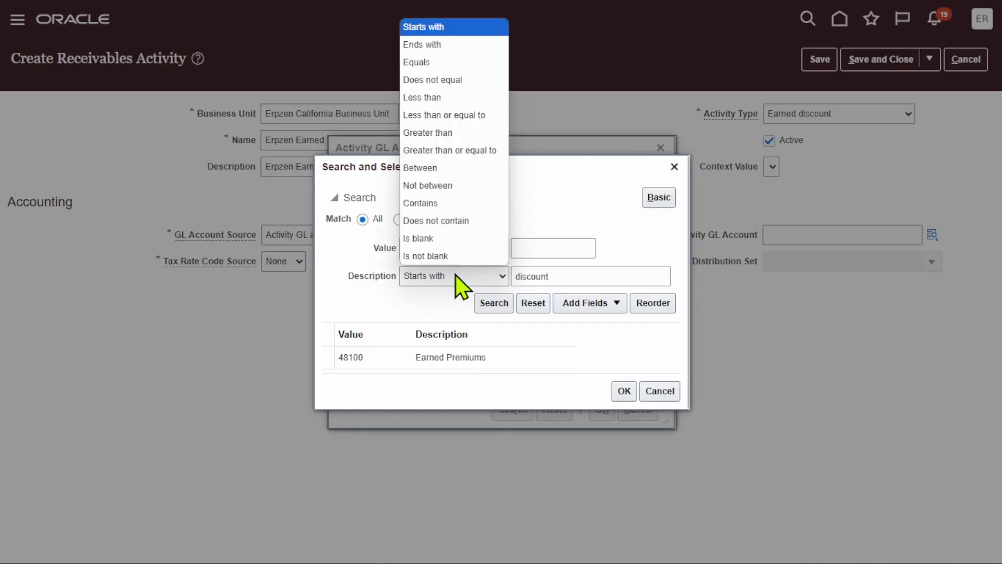
pyautogui.click(420, 204)
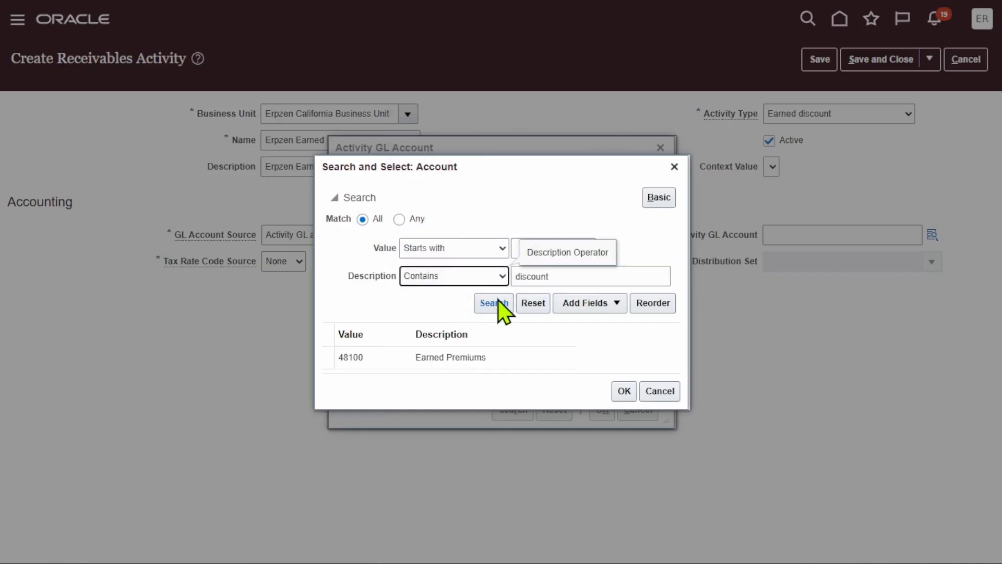
pyautogui.click(499, 304)
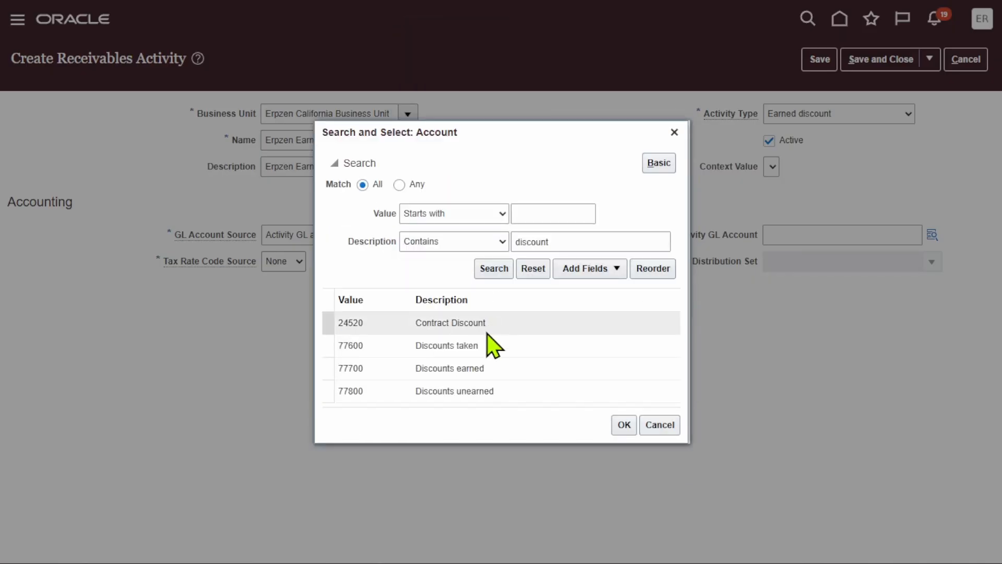
pyautogui.click(625, 425)
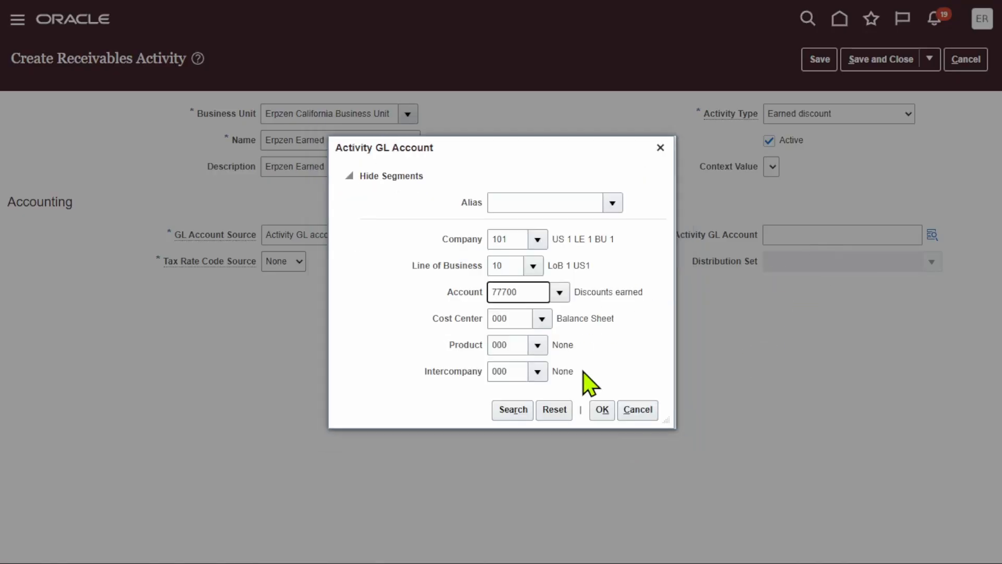
pyautogui.click(601, 410)
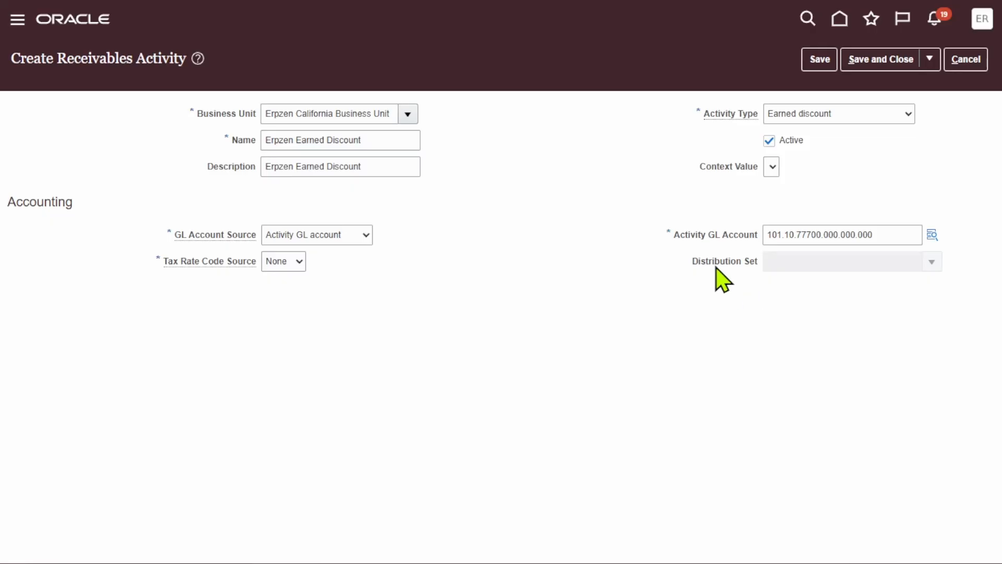
# Save and close the Erpzen Earned Discount receivables activity.
pyautogui.click(826, 57)
pyautogui.click(827, 67)
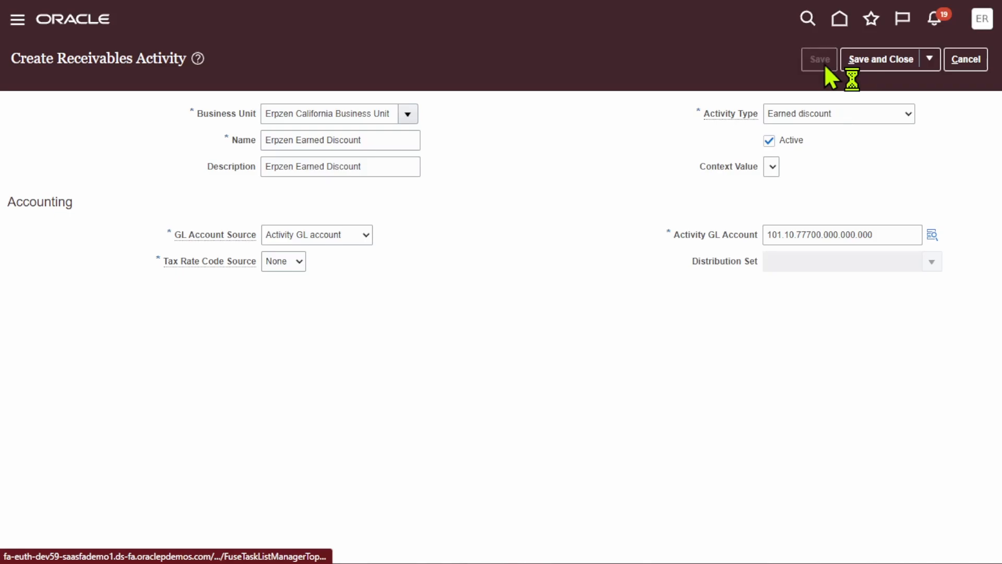
pyautogui.click(880, 65)
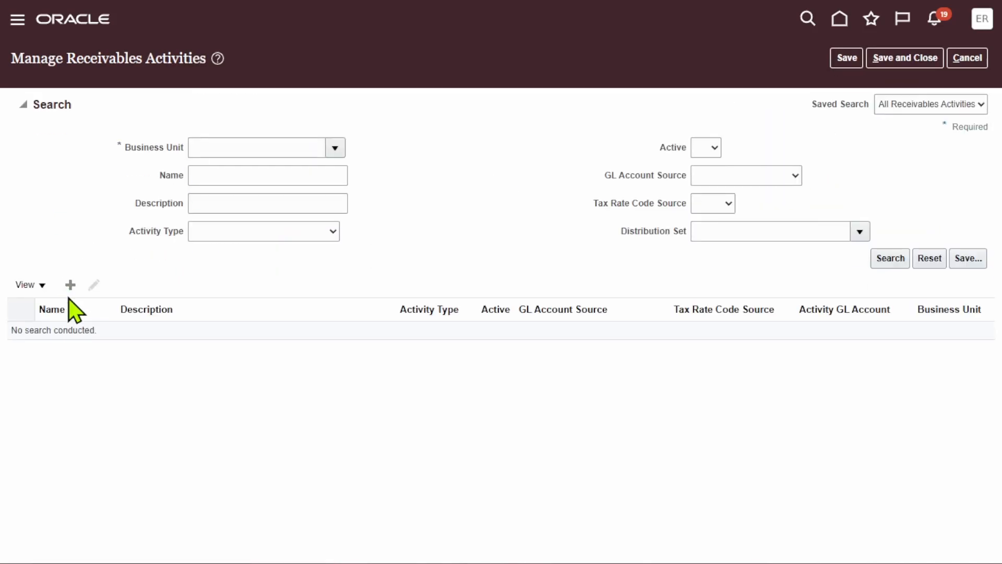
# Try to search the receivables activities by the name "erpzen" with no business unit chosen.
pyautogui.click(335, 148)
pyautogui.click(482, 212)
pyautogui.click(236, 180)
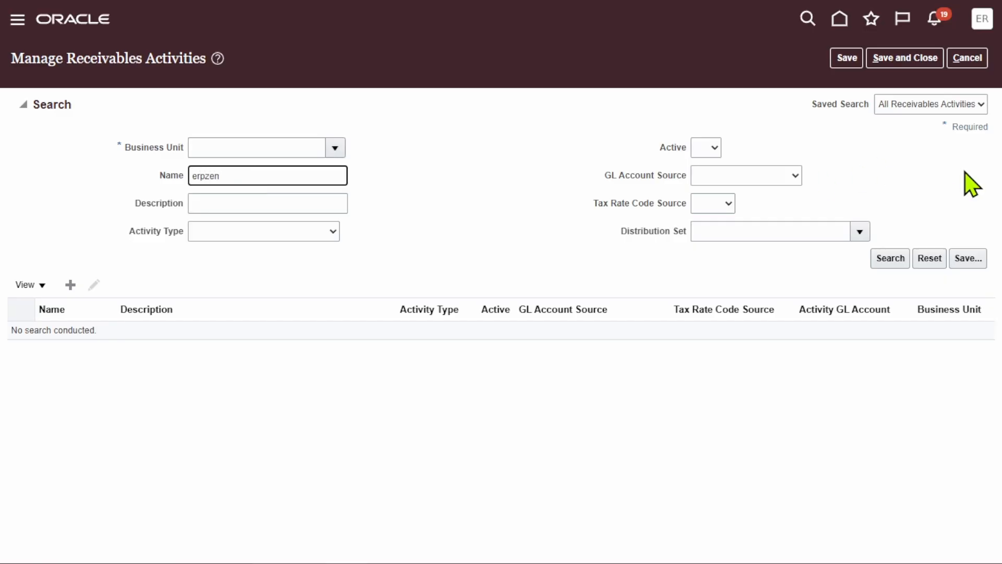
pyautogui.click(891, 260)
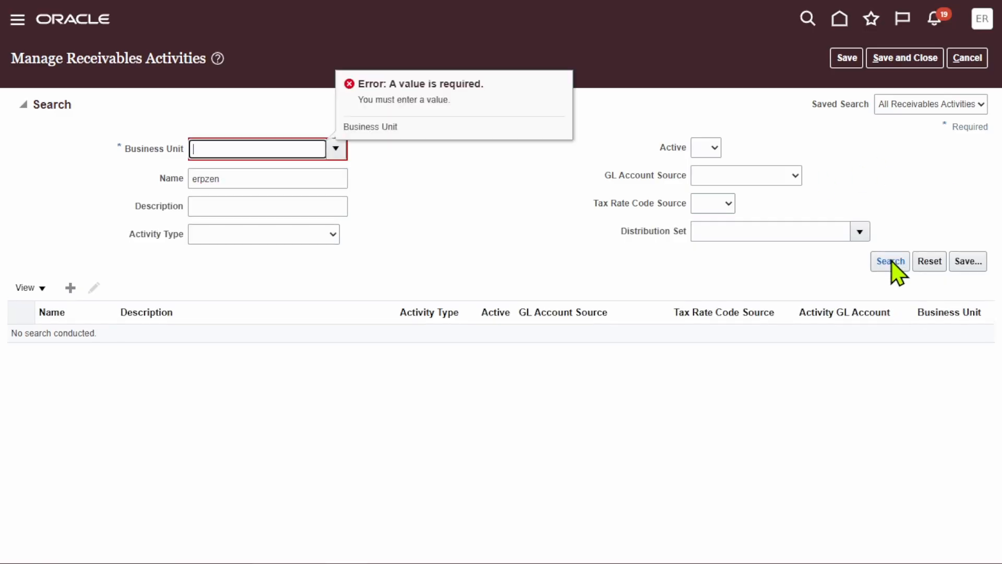
# Search for "erpzen" activities in Erpzen California Business Unit, finding that unit among business units that contain "erpzen".
pyautogui.click(341, 148)
pyautogui.click(215, 392)
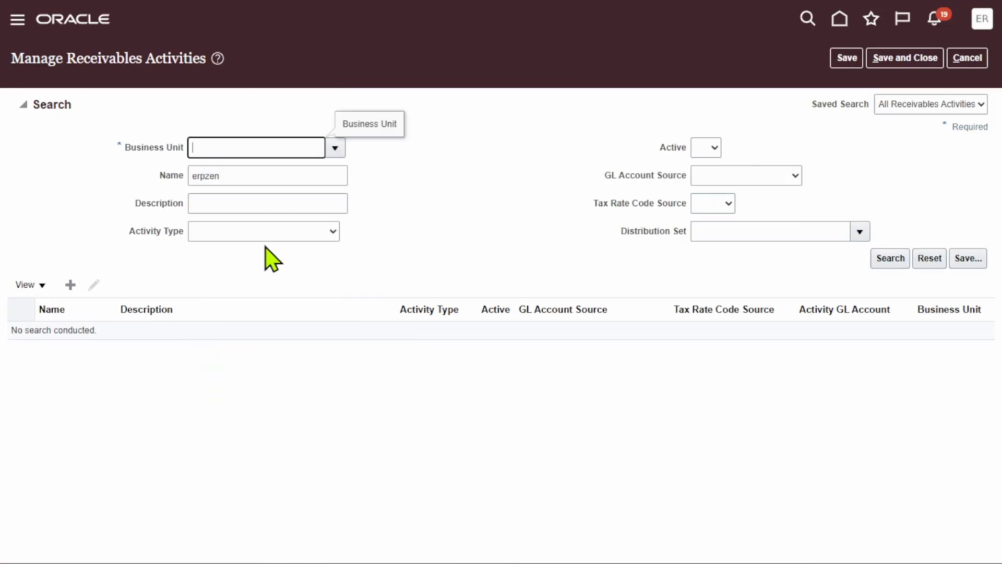
pyautogui.click(339, 144)
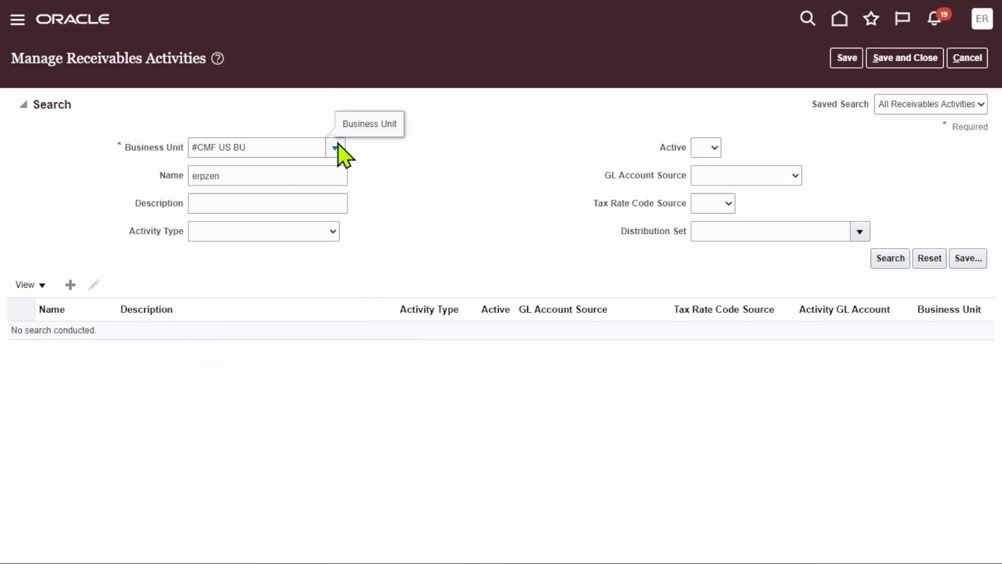
pyautogui.click(337, 148)
pyautogui.click(212, 386)
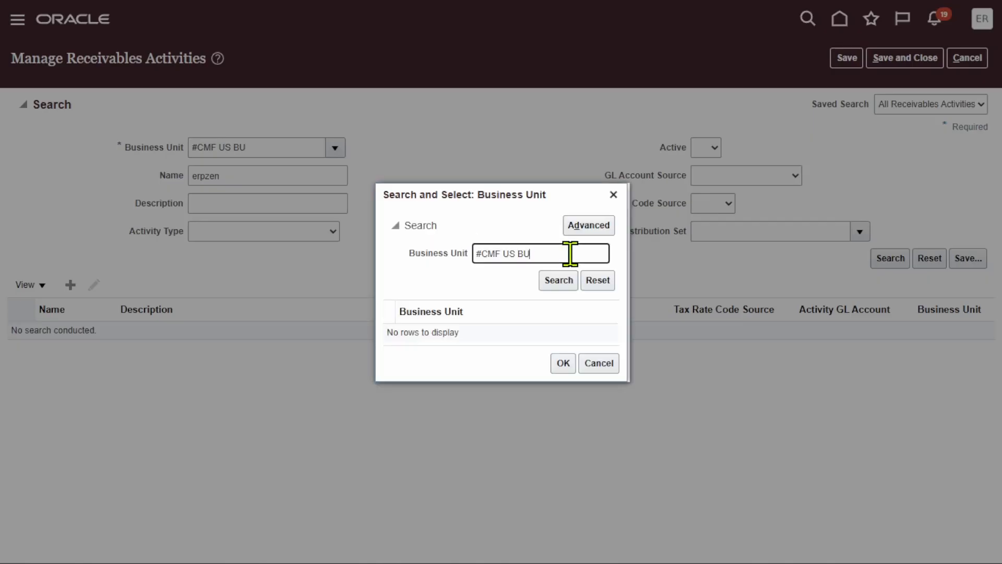
pyautogui.tripleClick(571, 254)
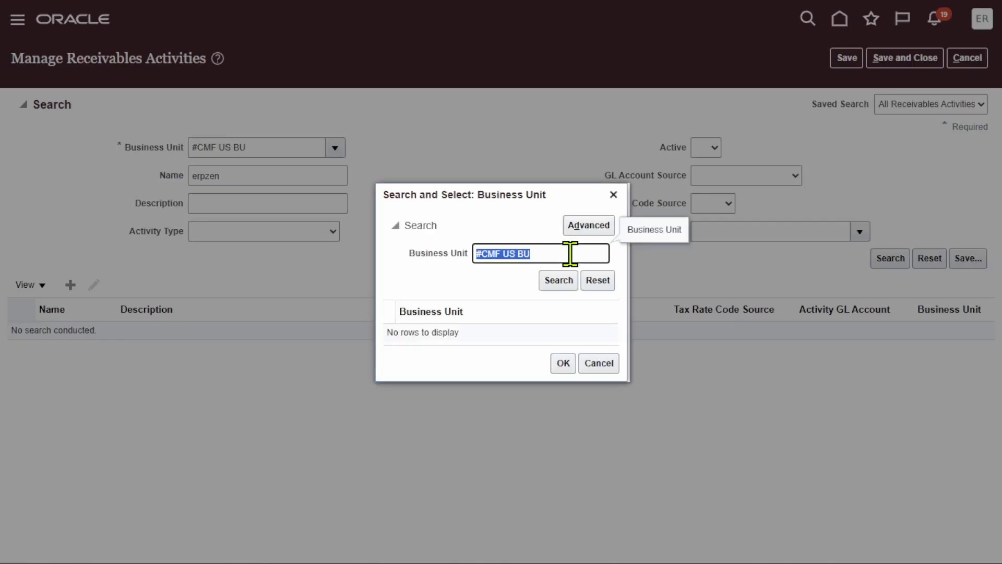
pyautogui.write('erpzen')
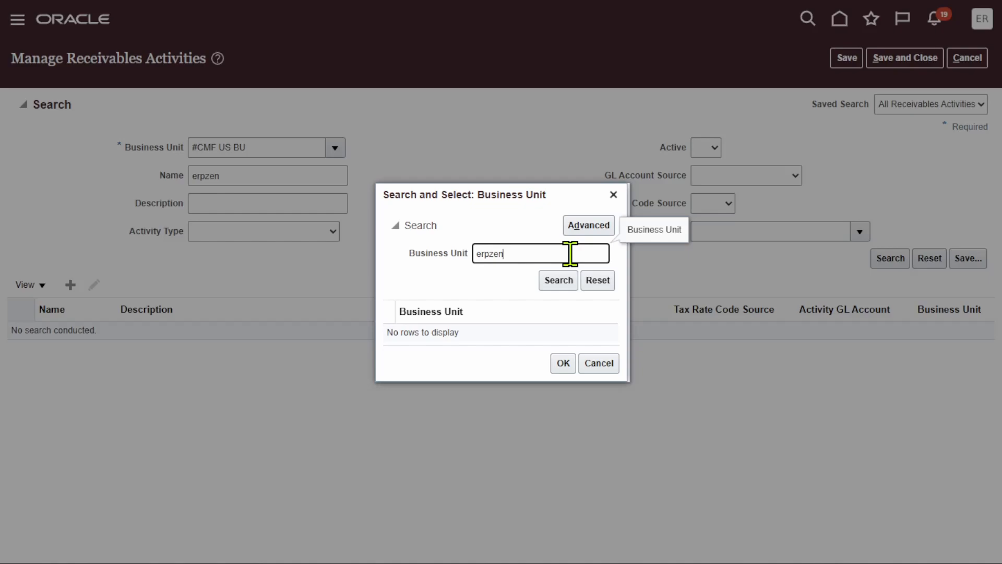
pyautogui.click(556, 285)
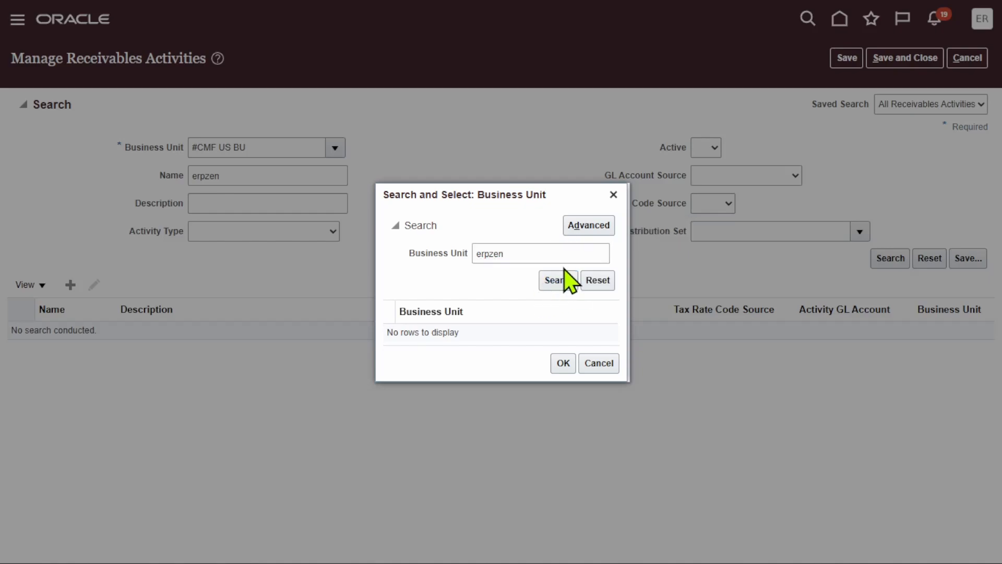
pyautogui.click(486, 254)
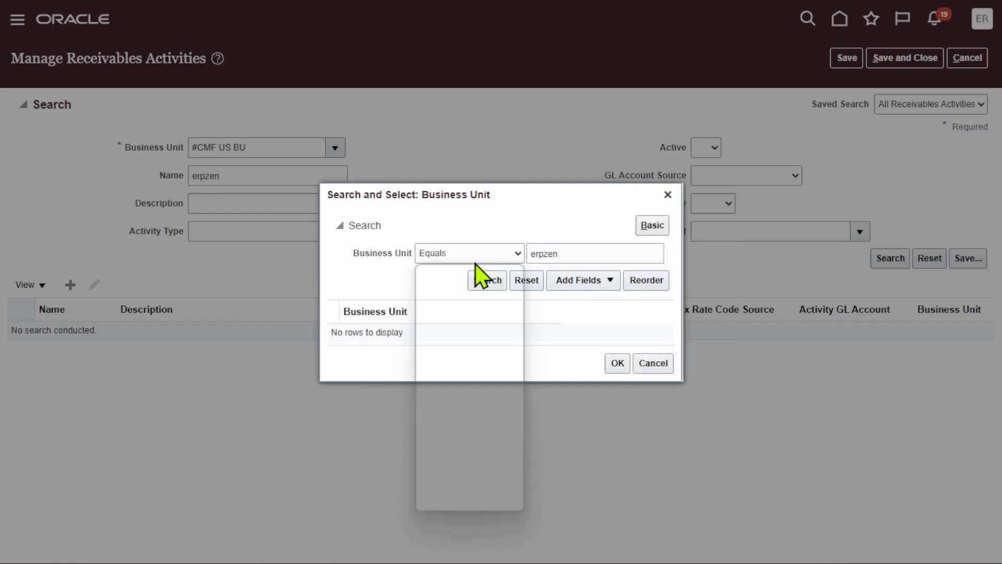
pyautogui.click(470, 450)
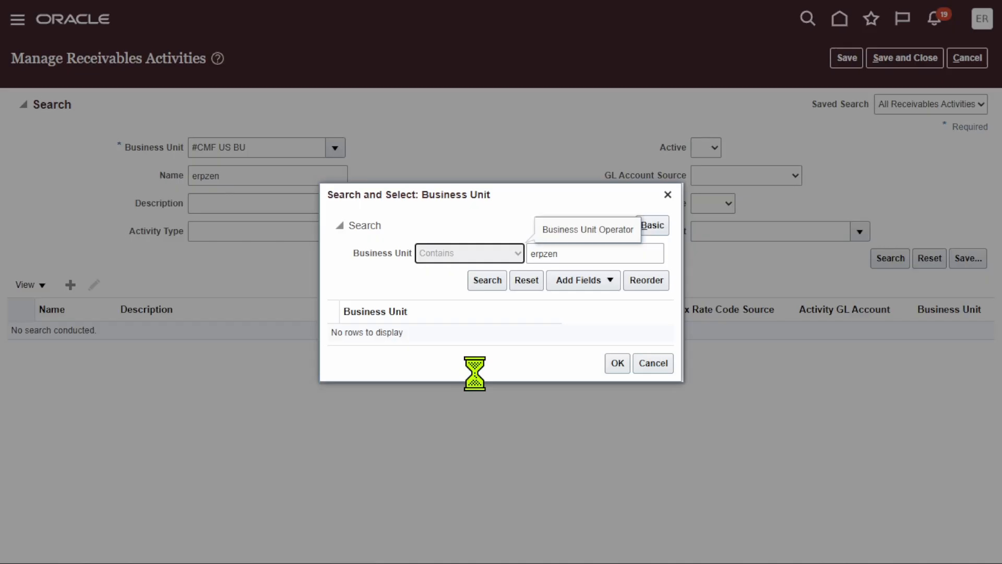
pyautogui.click(488, 282)
pyautogui.click(448, 332)
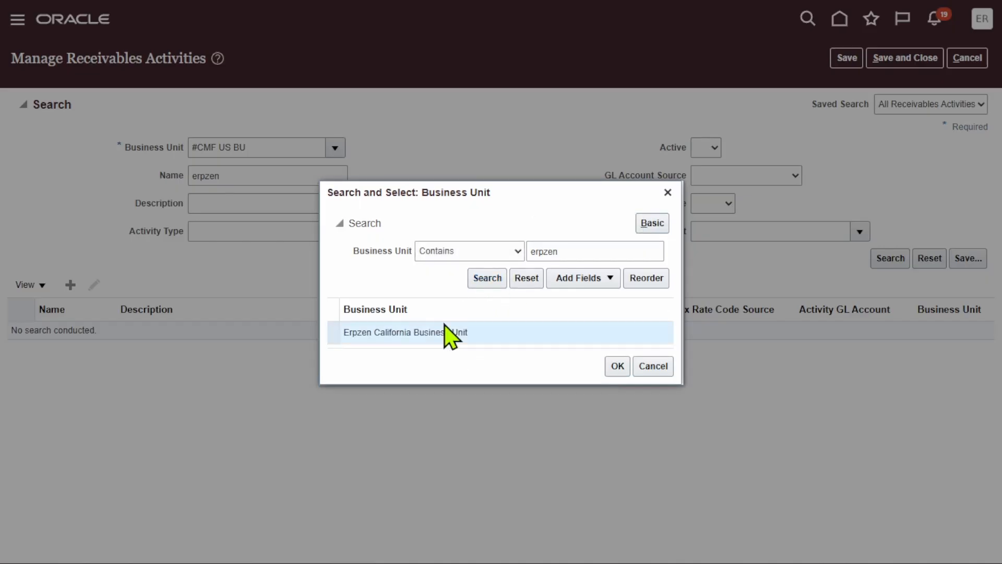
pyautogui.click(618, 365)
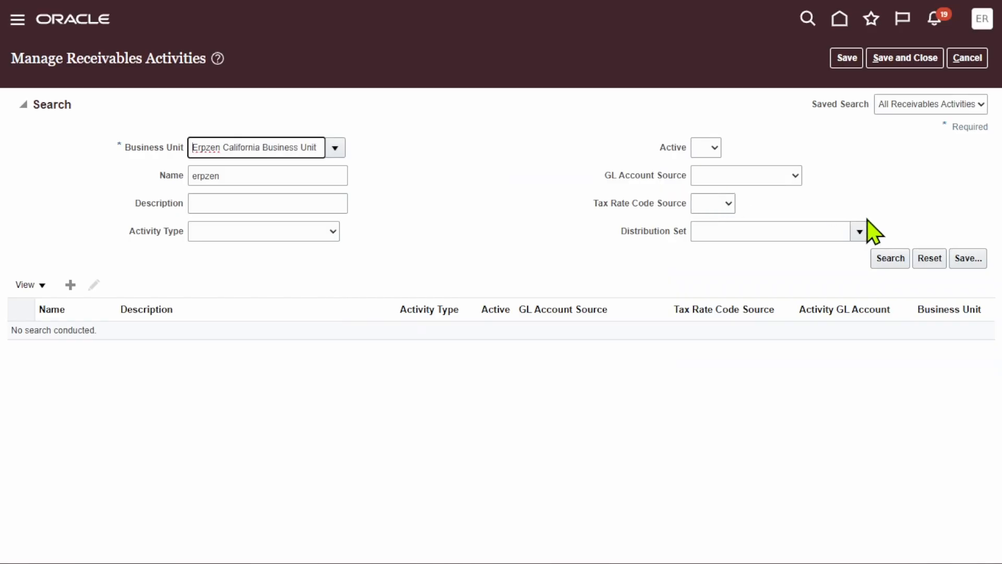
pyautogui.click(887, 258)
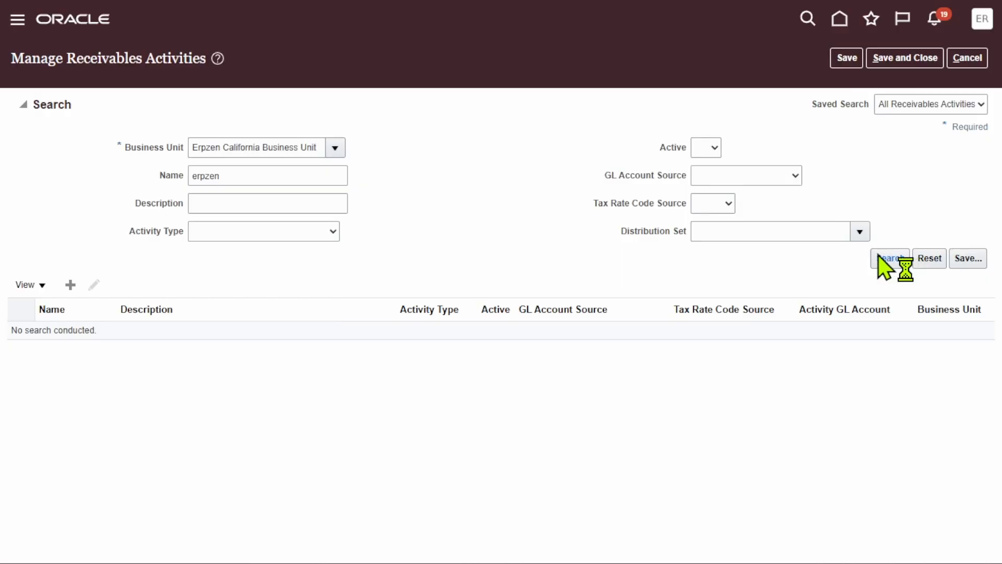
# Open the Erpzen Earned Discount activity and review its business unit, activity type and active setting.
pyautogui.click(156, 189)
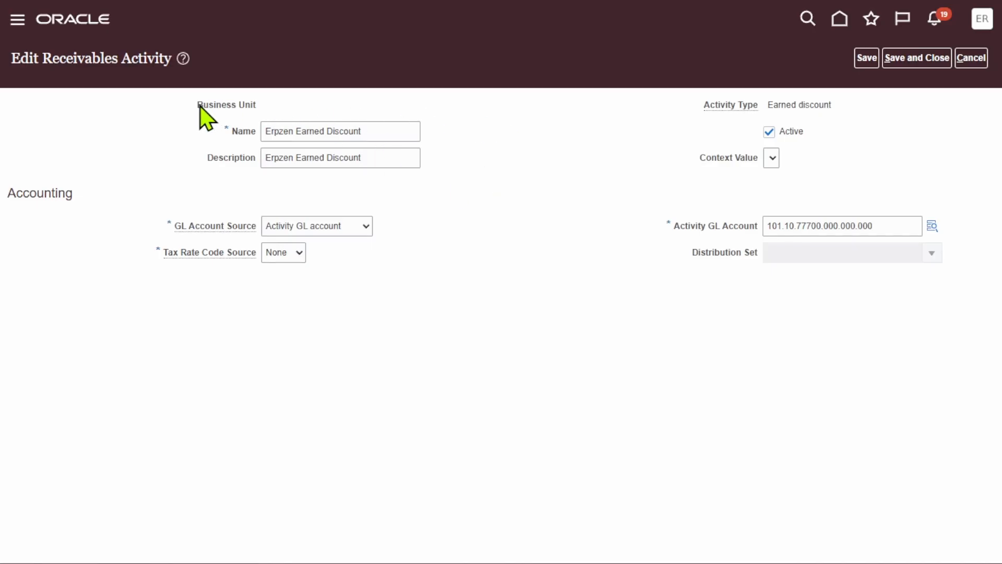
pyautogui.moveTo(179, 114); pyautogui.dragTo(257, 117)
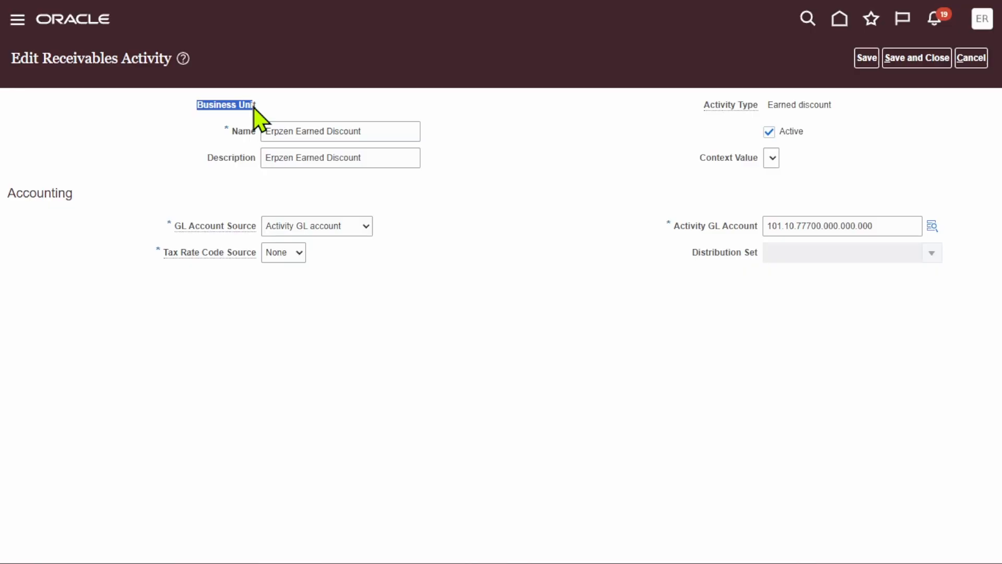
pyautogui.click(600, 152)
pyautogui.moveTo(836, 100); pyautogui.dragTo(698, 102)
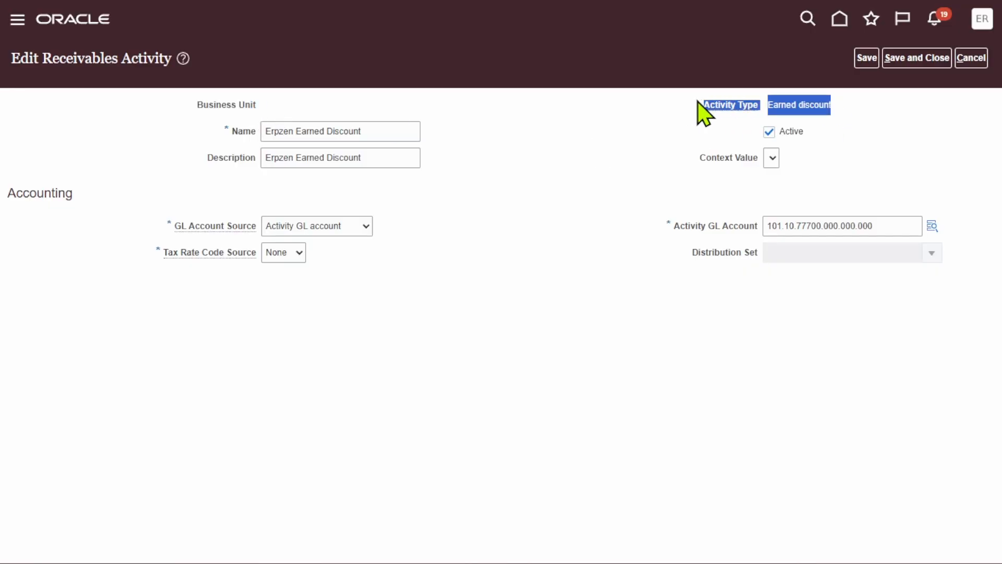
pyautogui.click(624, 191)
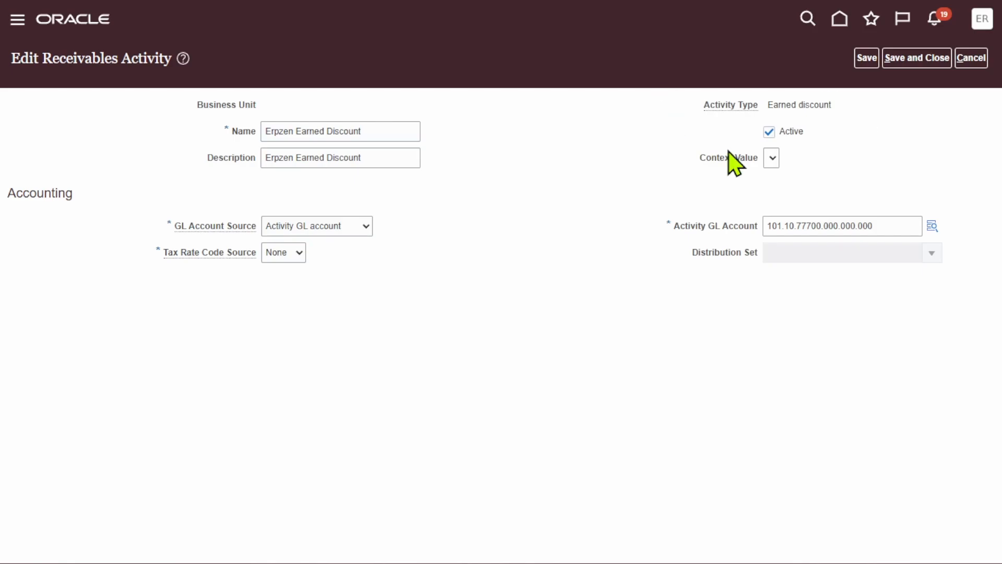
pyautogui.moveTo(805, 132); pyautogui.dragTo(789, 133)
# Save and close the Erpzen Earned Discount activity and the activities page, and start another new receivables activity.
pyautogui.click(926, 59)
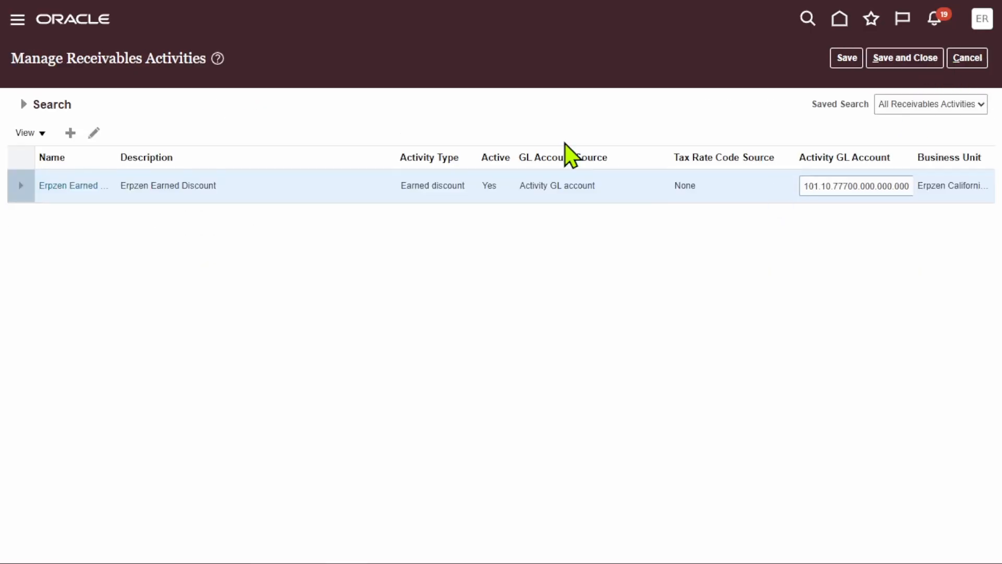
pyautogui.click(914, 64)
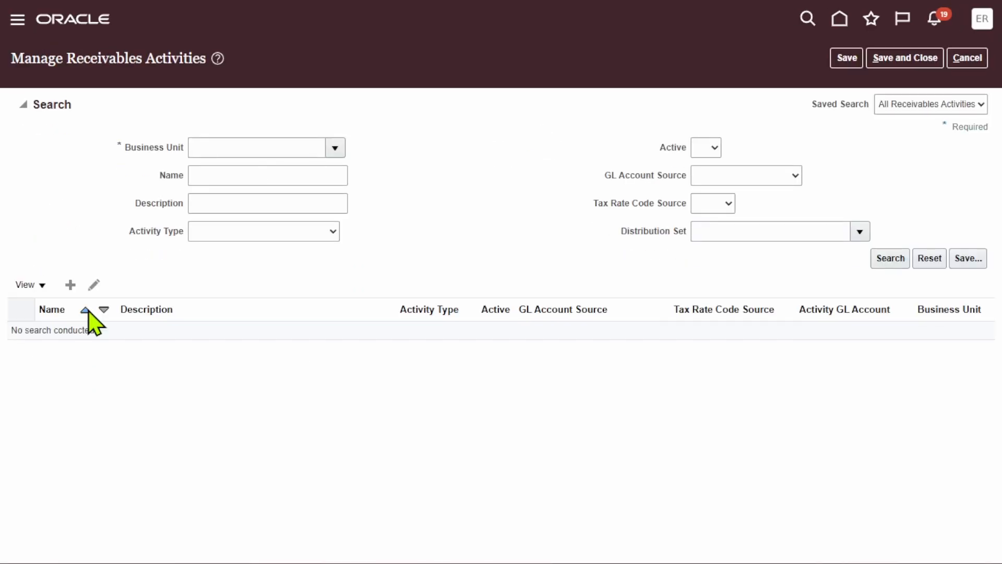
pyautogui.click(72, 289)
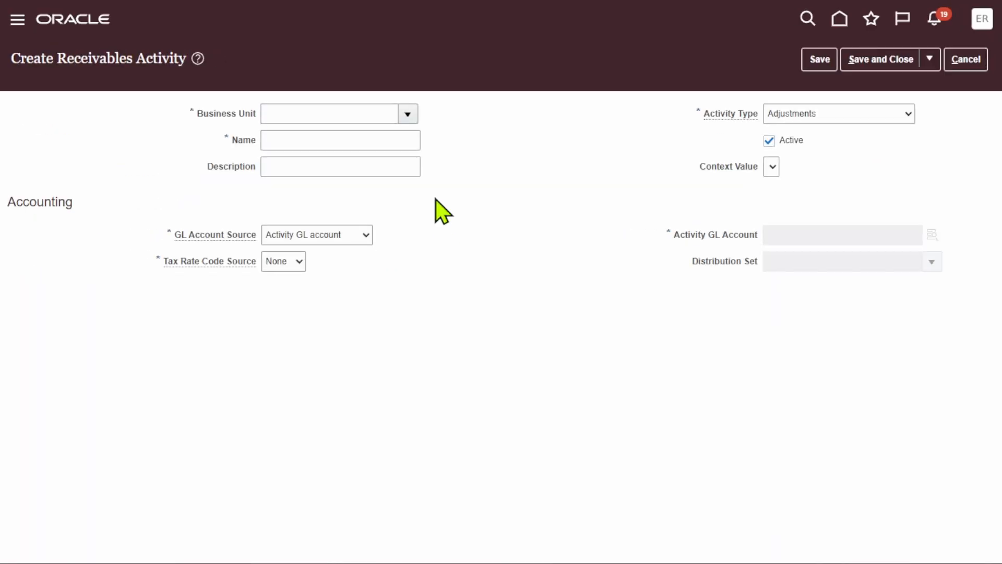
# Fill in the activity for Erpzen California Business Unit with name and description Erpzen Unearned Discount and activity type Unearned discount.
pyautogui.click(408, 115)
pyautogui.click(381, 139)
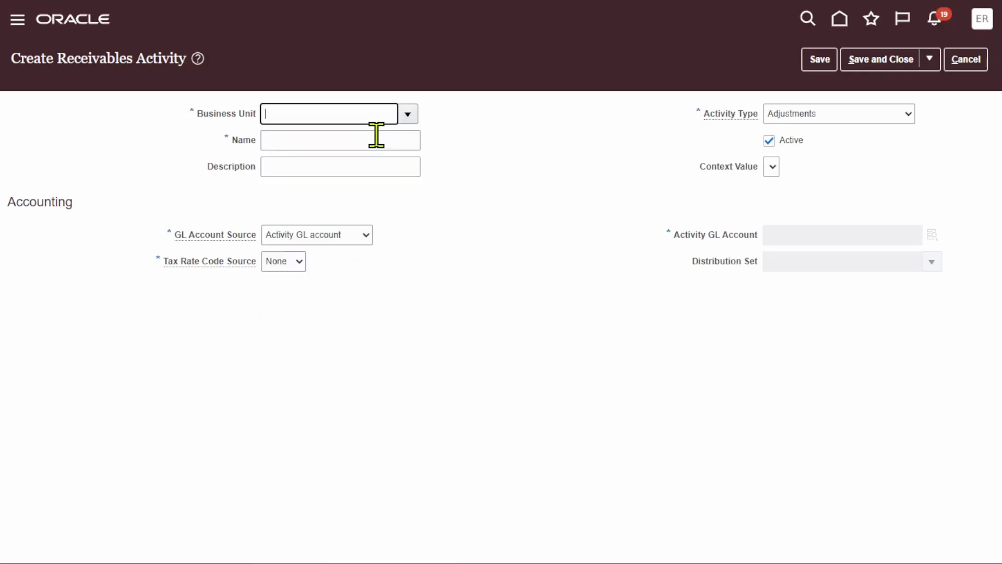
pyautogui.click(361, 141)
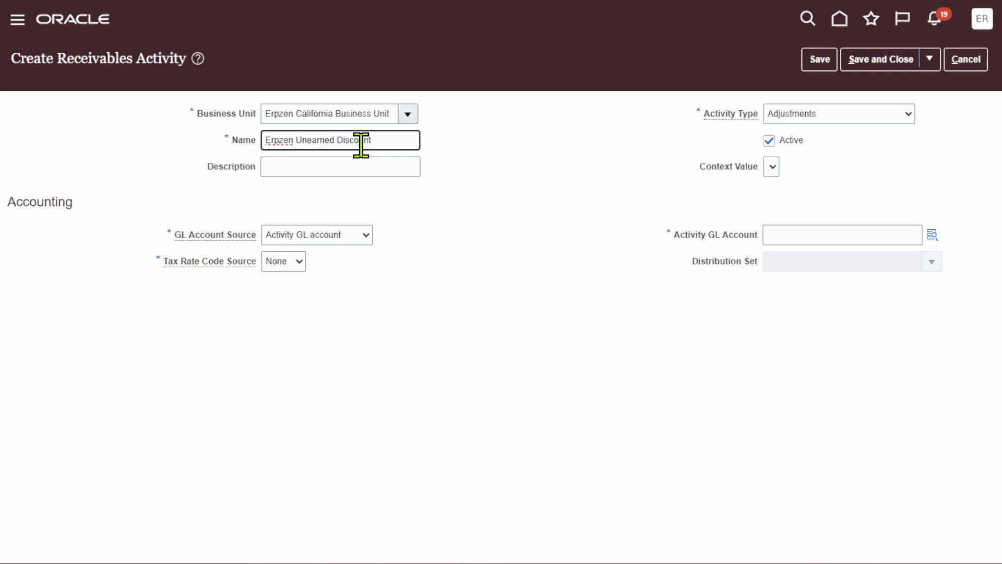
pyautogui.moveTo(403, 139); pyautogui.dragTo(5, 183)
pyautogui.hotkey('ctrl', 'c')
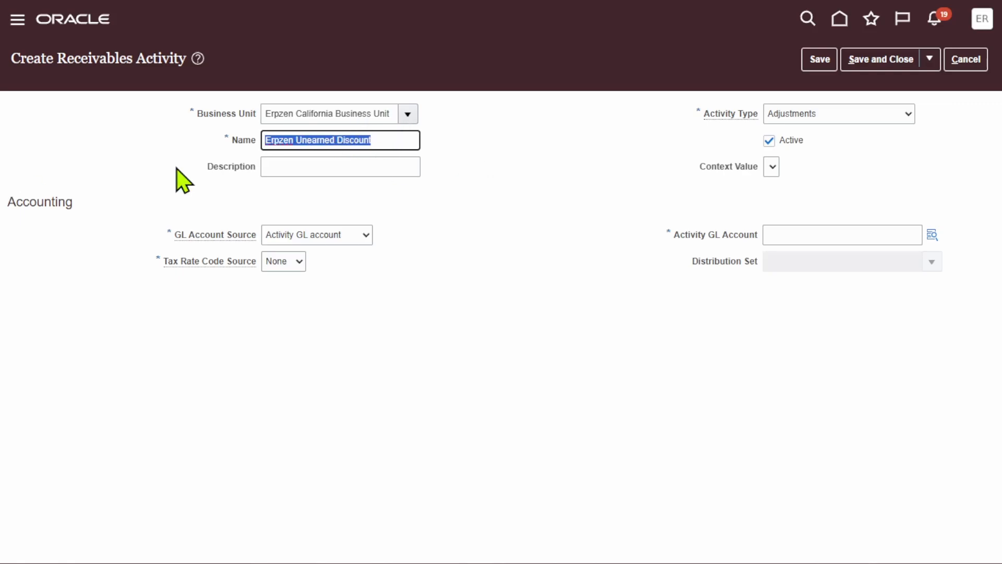
pyautogui.click(382, 163)
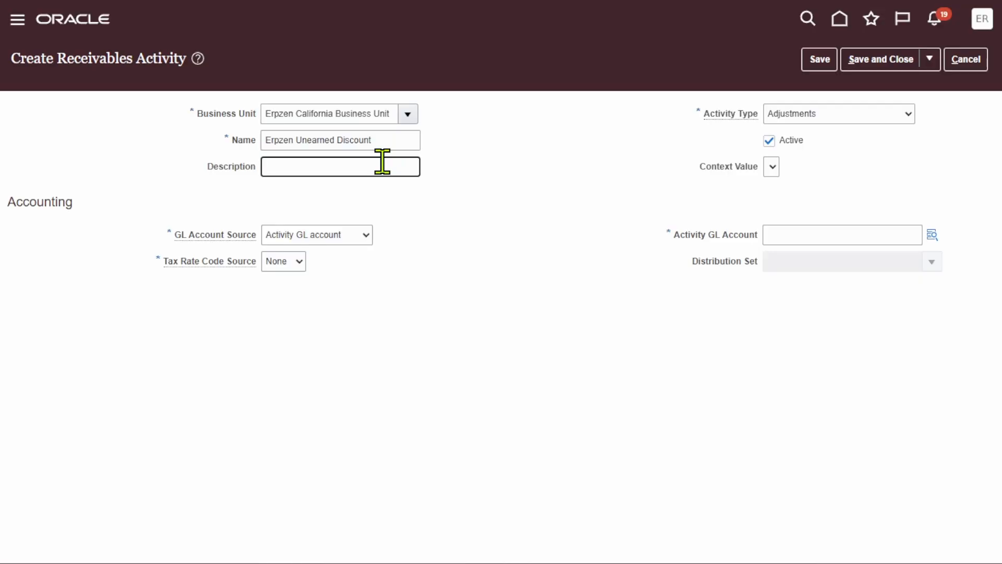
pyautogui.hotkey('ctrl', 'v')
pyautogui.click(507, 157)
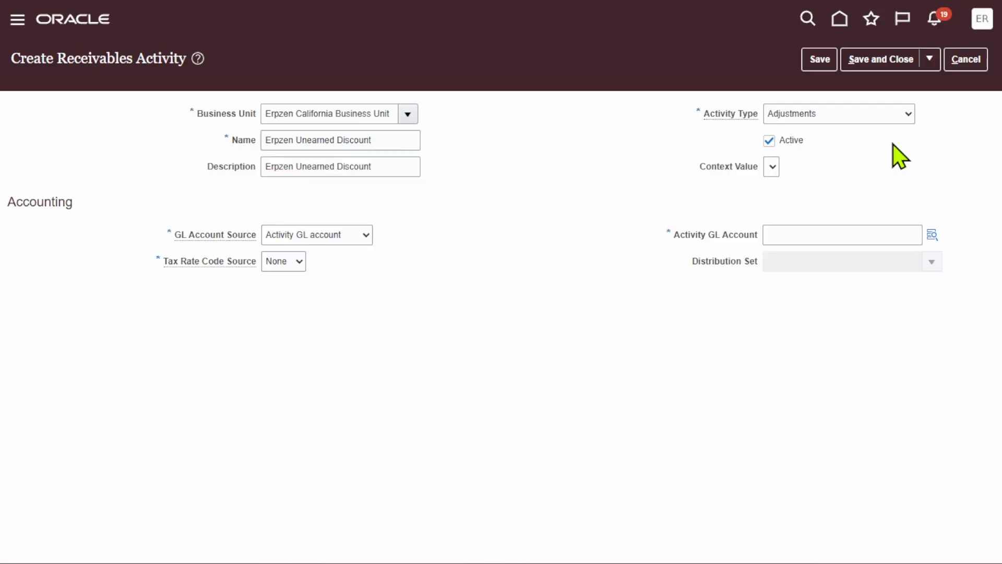
pyautogui.click(816, 107)
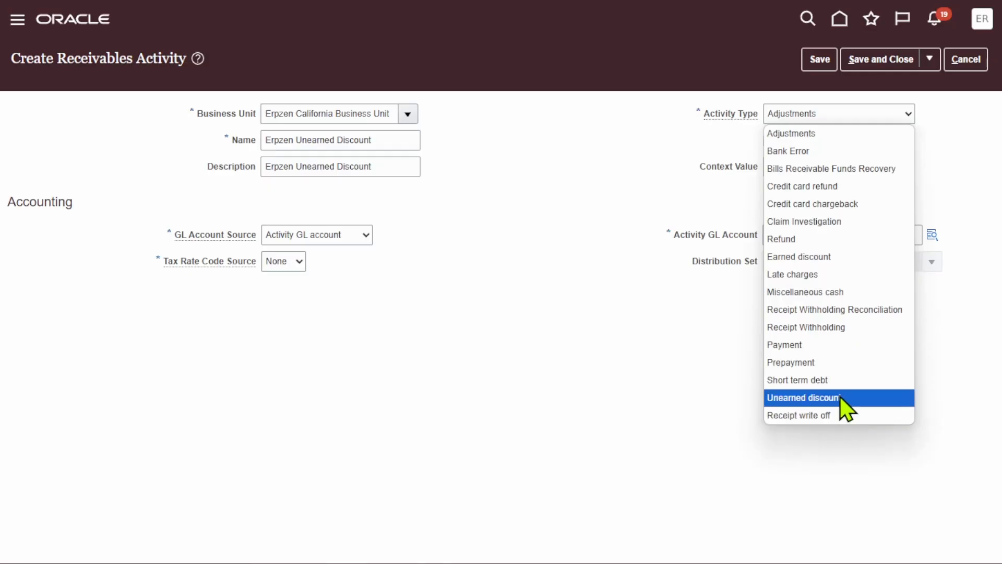
pyautogui.click(840, 397)
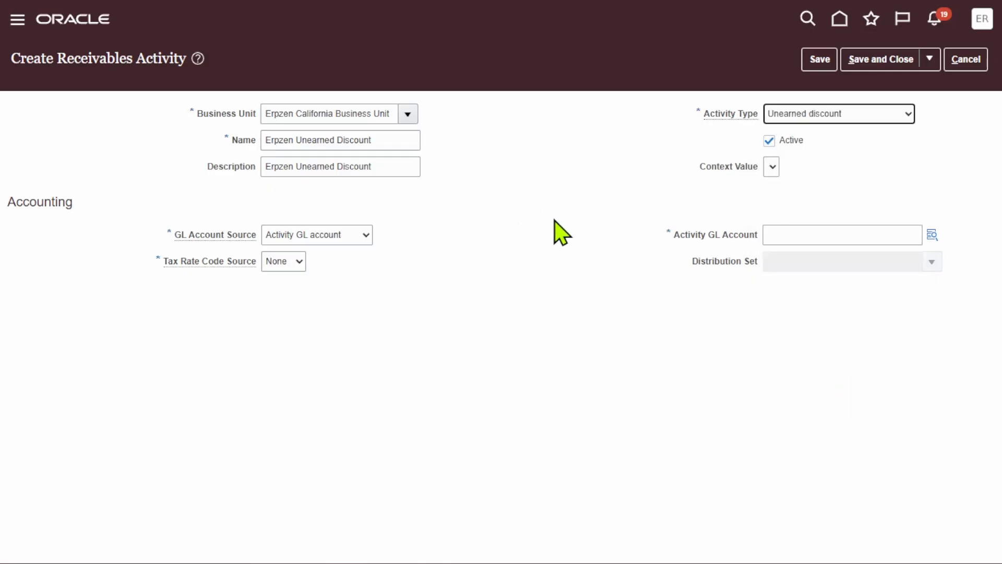
# Set the account segment of the activity GL account to 77800 Discounts unearned, searching for descriptions that contain "discount".
pyautogui.click(933, 235)
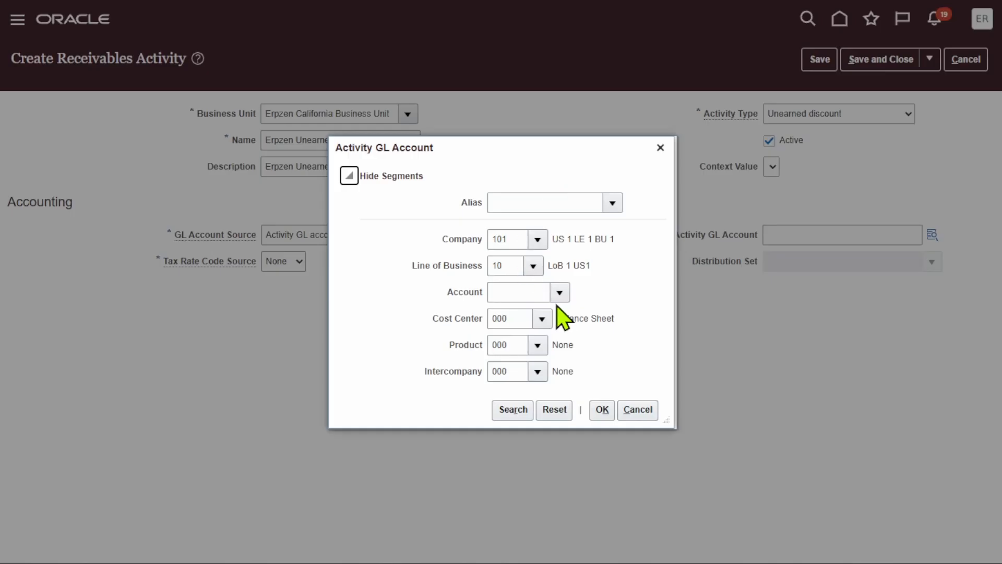
pyautogui.click(561, 292)
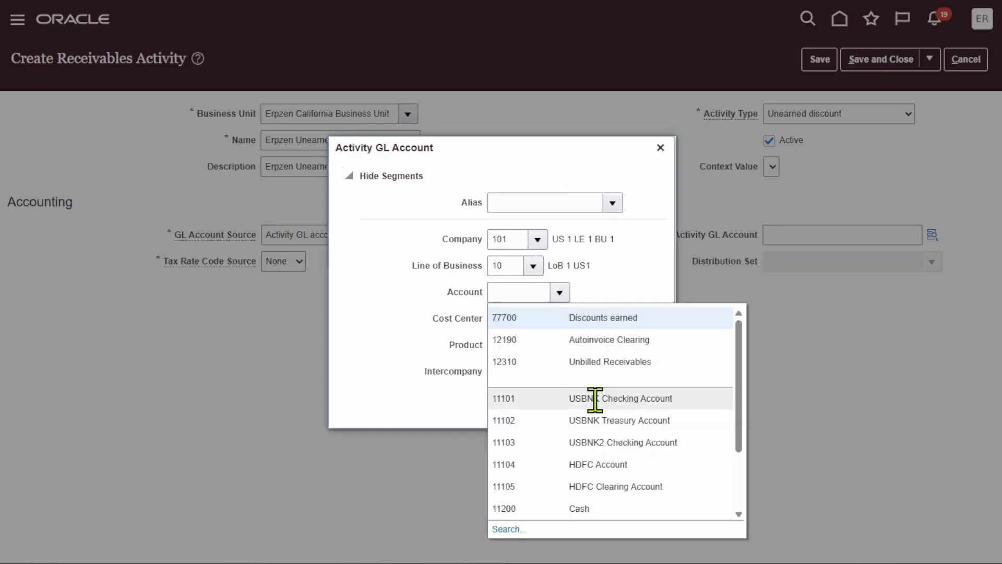
pyautogui.click(509, 528)
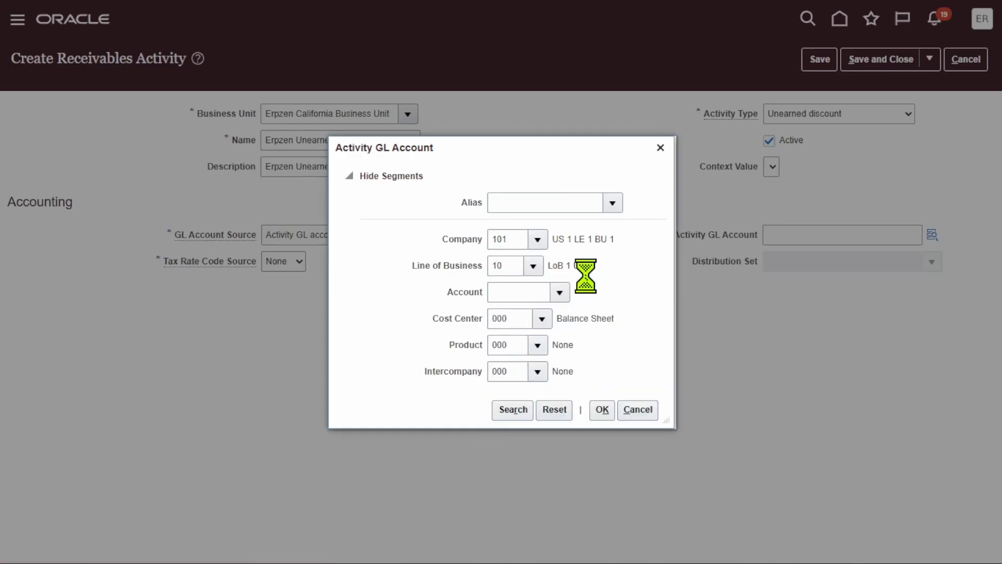
pyautogui.click(587, 200)
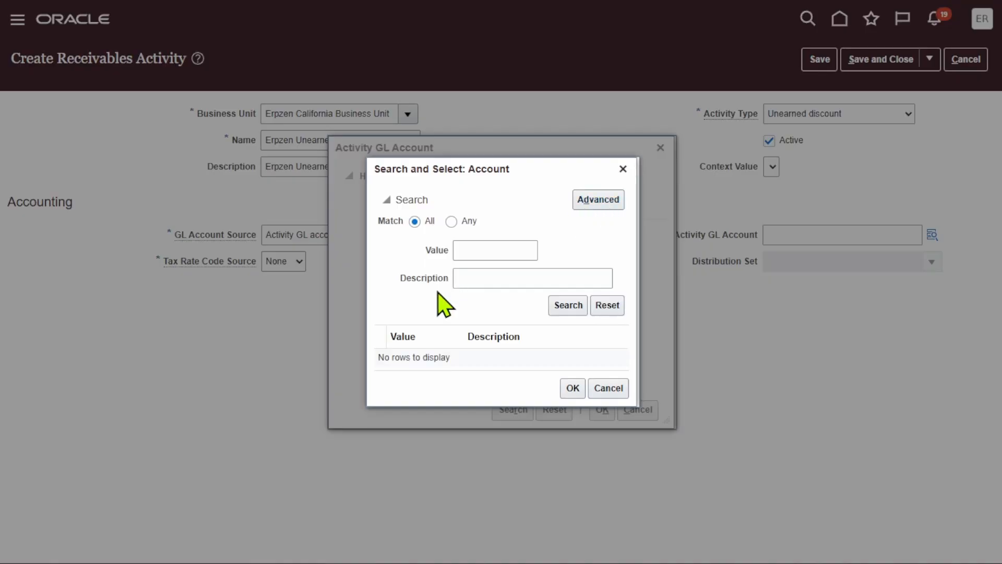
pyautogui.click(432, 282)
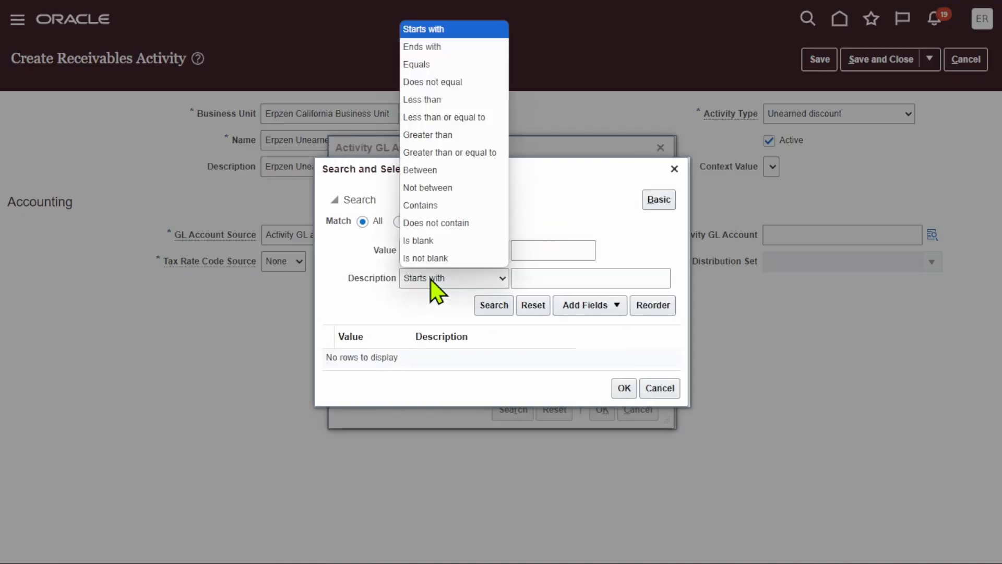
pyautogui.click(426, 204)
pyautogui.click(629, 278)
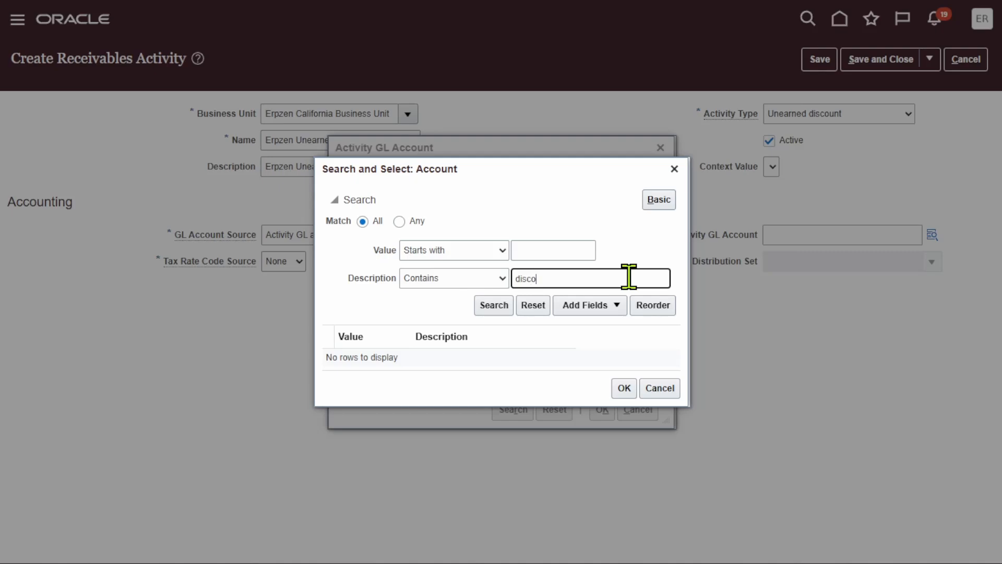
pyautogui.click(499, 307)
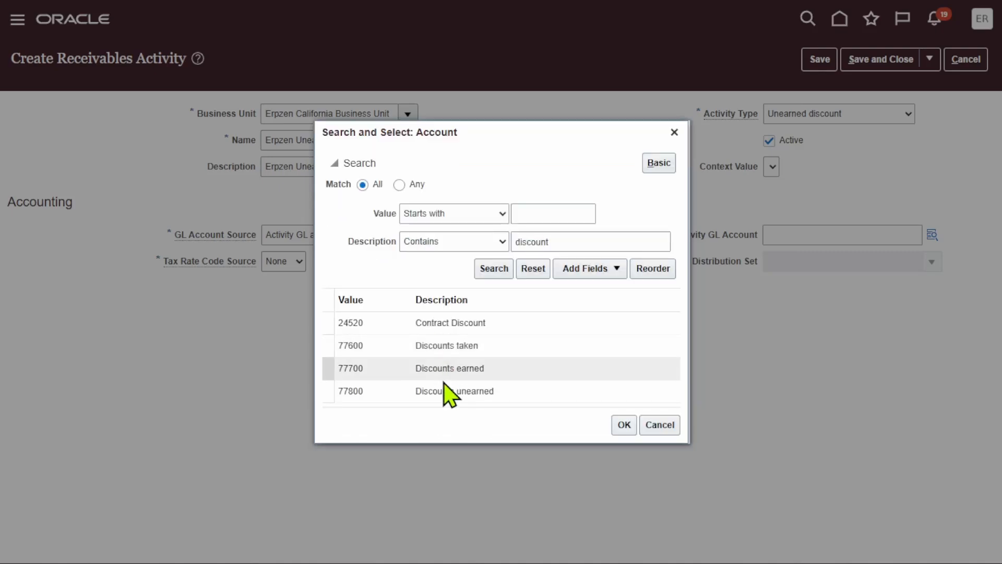
pyautogui.click(448, 391)
pyautogui.click(625, 424)
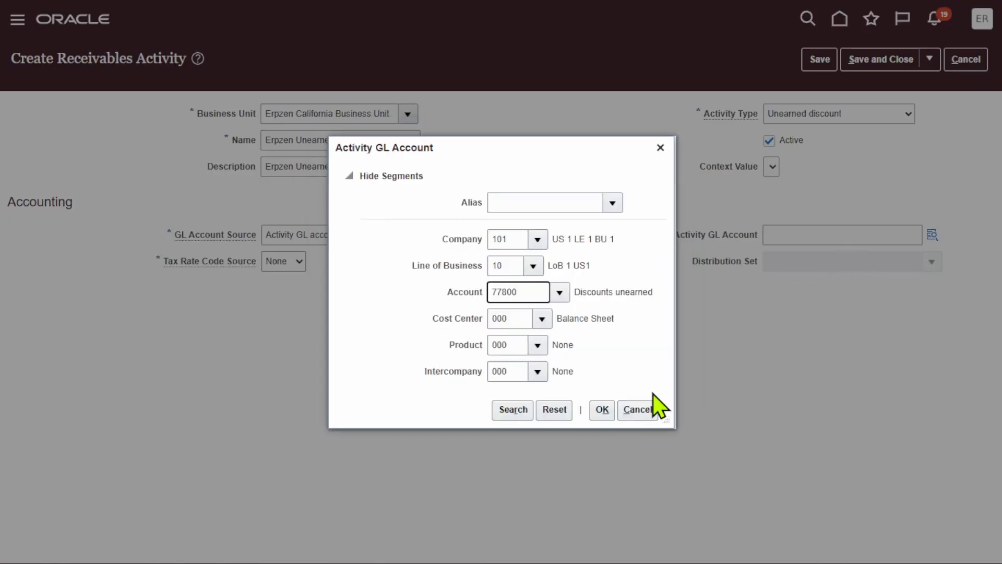
pyautogui.click(604, 411)
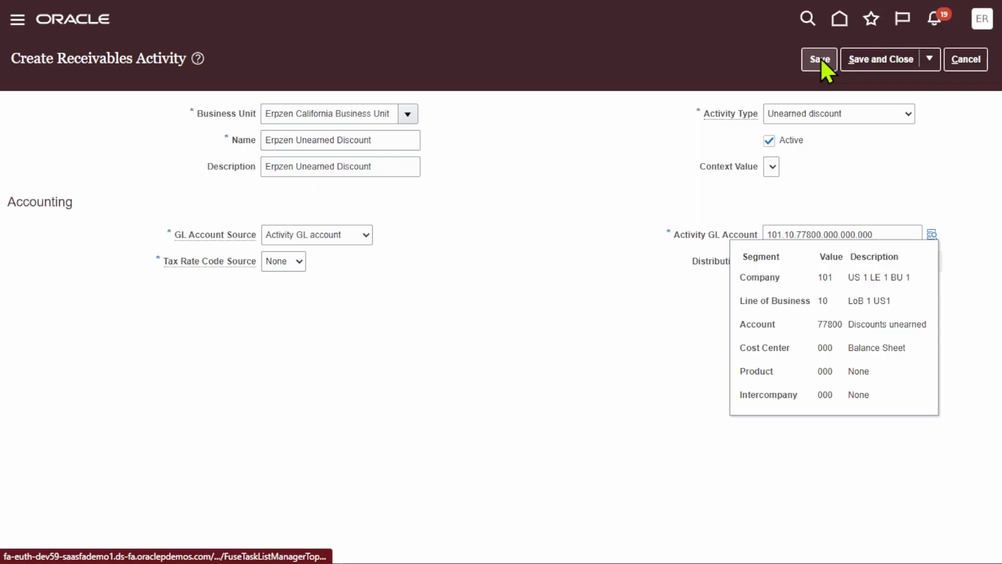
# Save and close the Erpzen Unearned Discount activity and the receivables activities page.
pyautogui.click(821, 59)
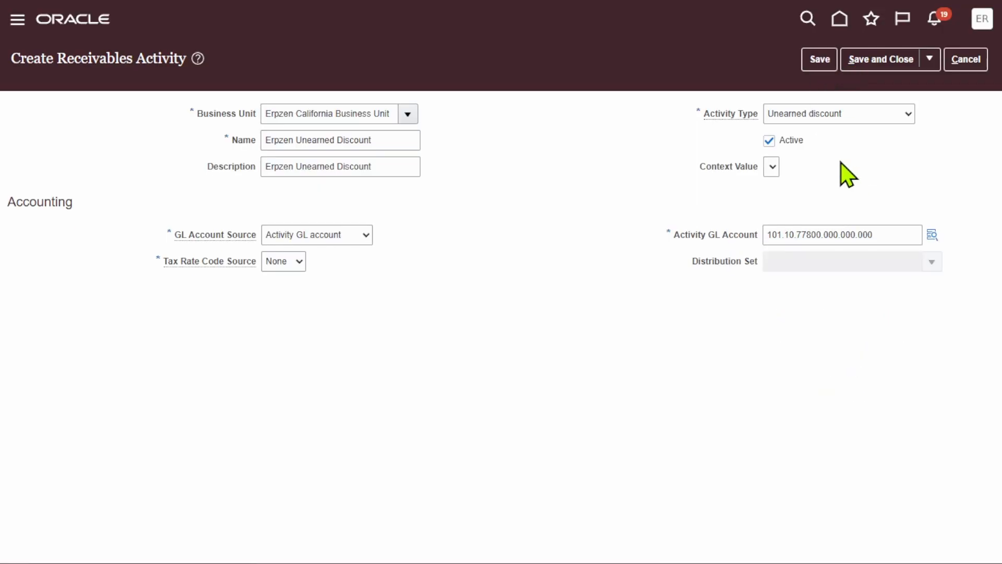
pyautogui.click(887, 59)
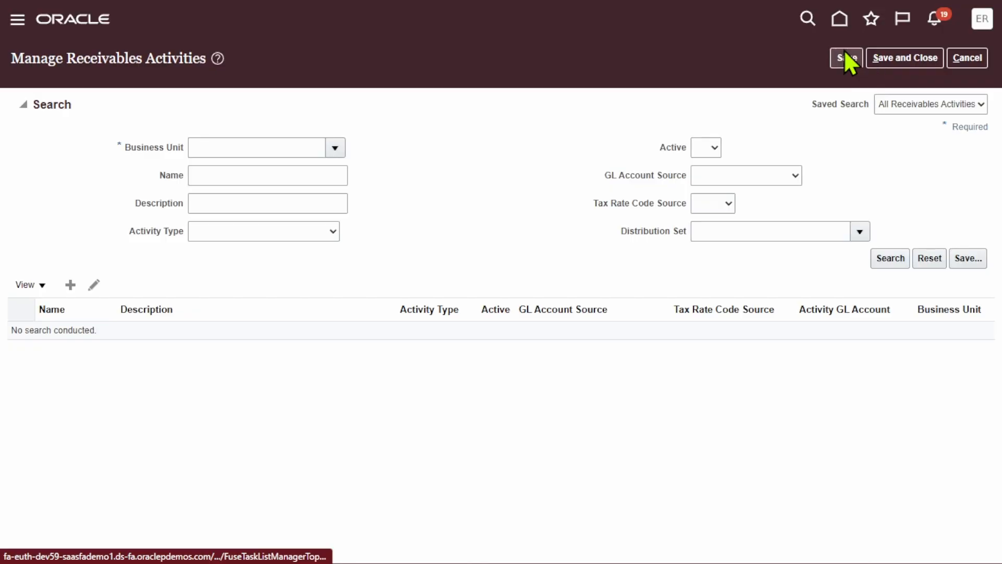
pyautogui.click(894, 58)
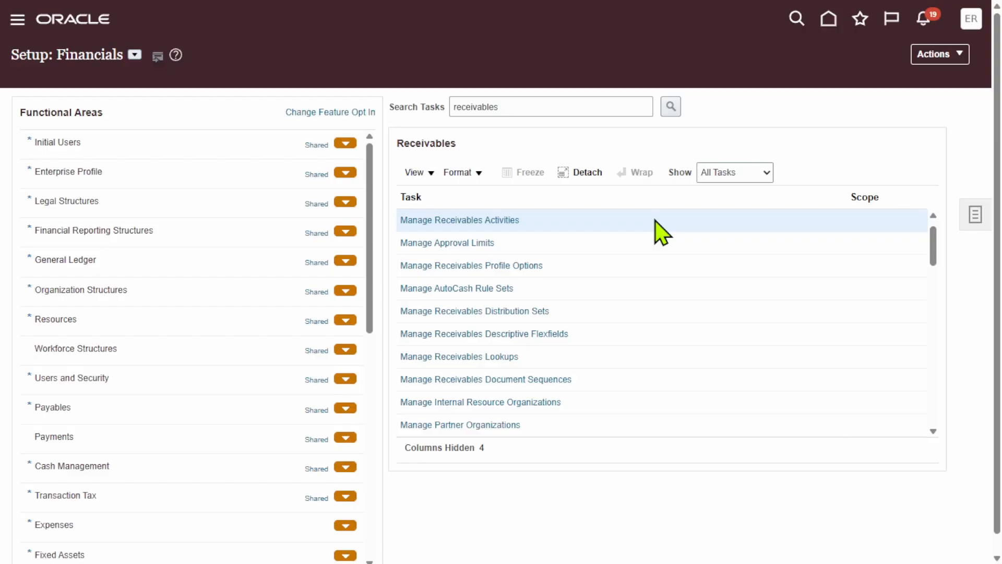
# Reopen the Manage Receivables Activities task and search for all activities of Erpzen California Business Unit.
pyautogui.click(481, 221)
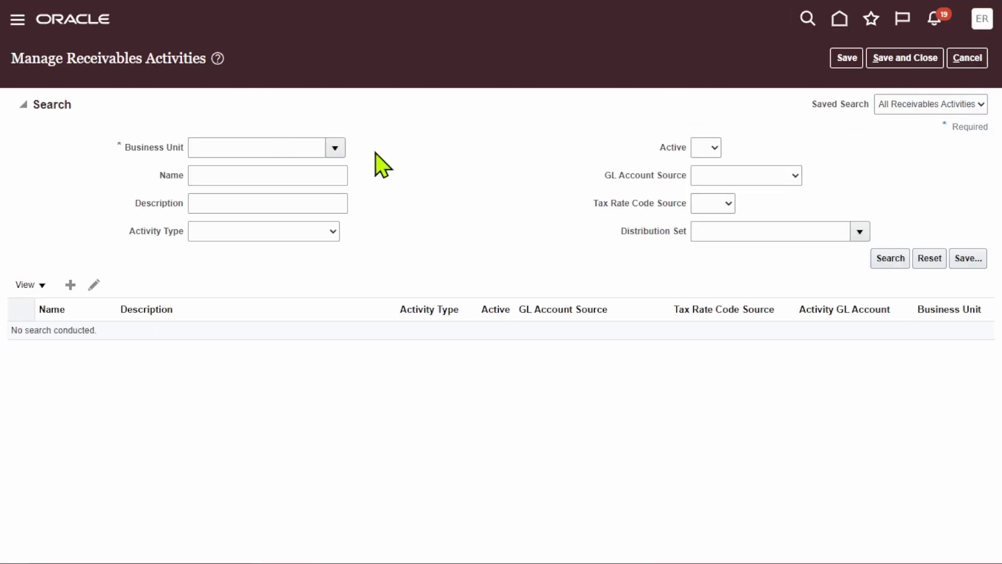
pyautogui.click(335, 148)
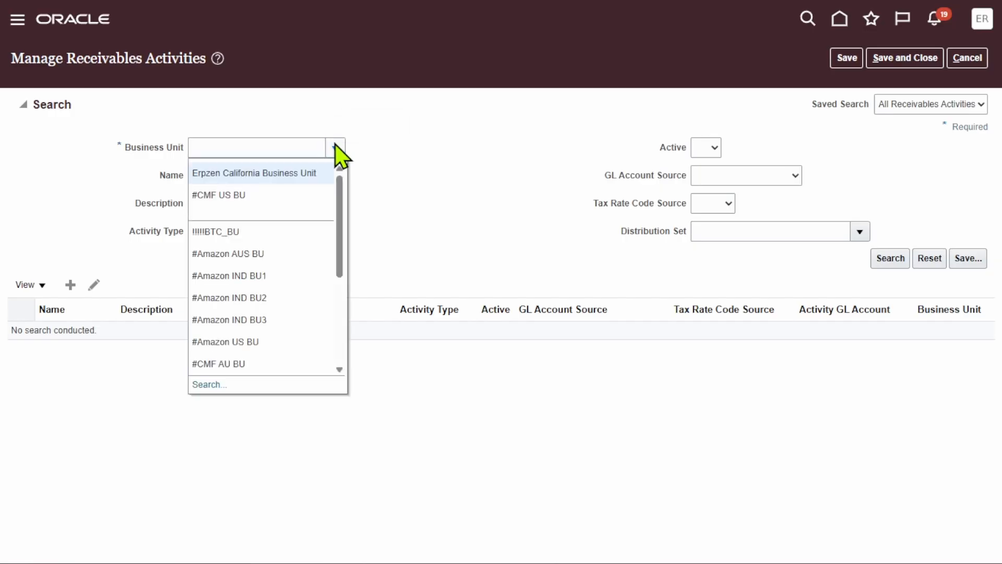
pyautogui.click(303, 171)
pyautogui.click(891, 259)
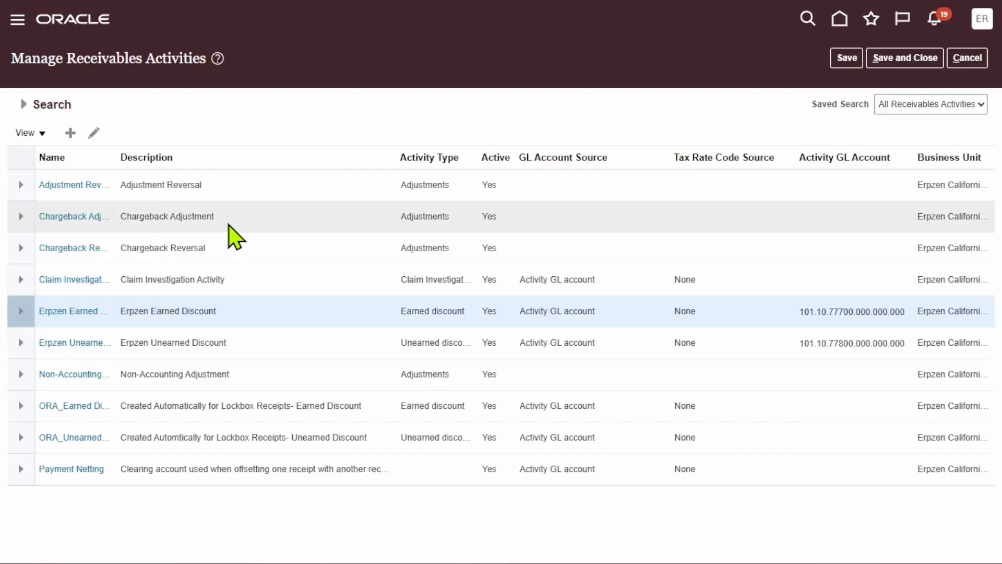
# Select the Chargeback Adjustment activity and make room for its Activity GL Account field by hiding Tax Rate Code Source and resizing the neighbouring columns.
pyautogui.click(228, 219)
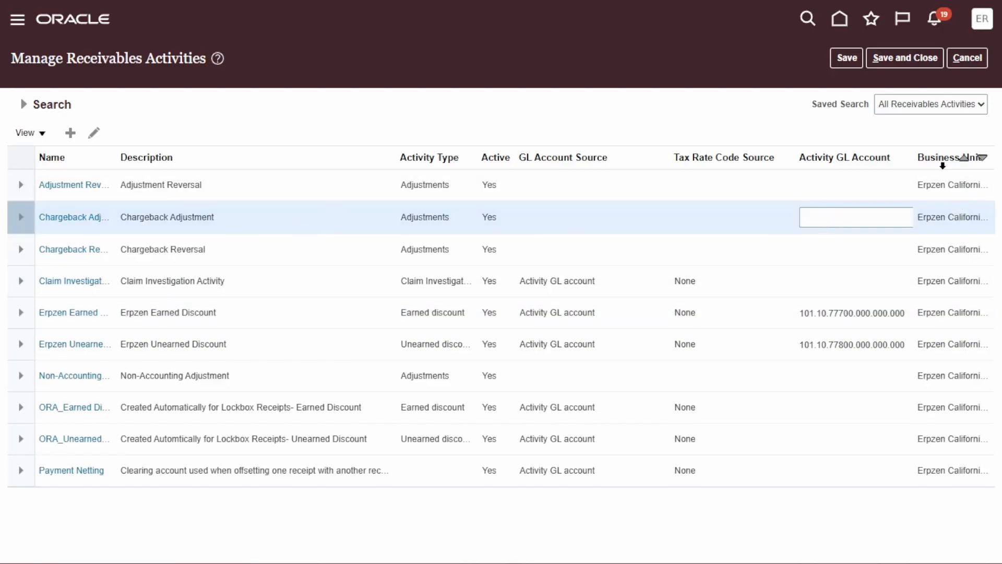
pyautogui.moveTo(914, 148); pyautogui.dragTo(954, 148)
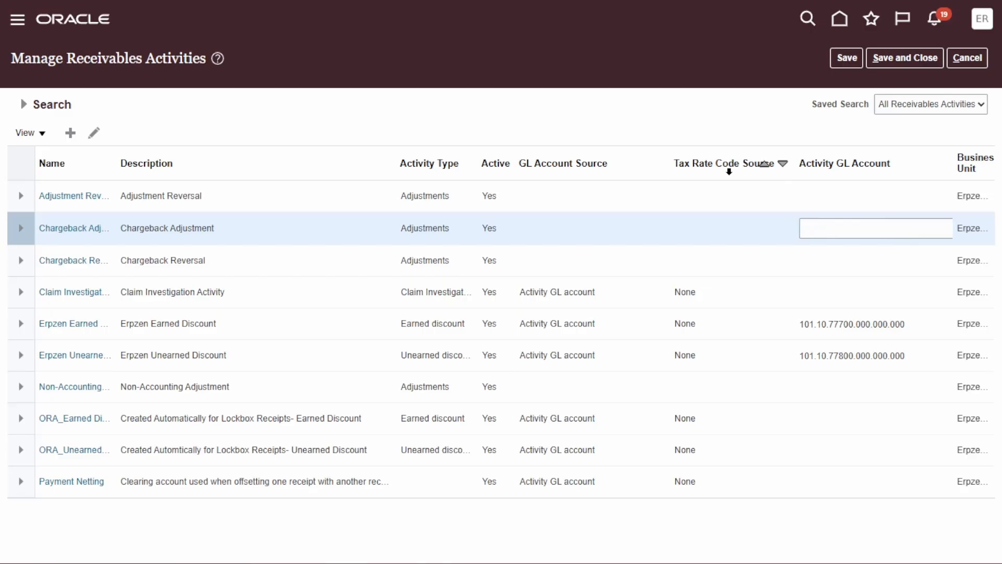
pyautogui.click(747, 221)
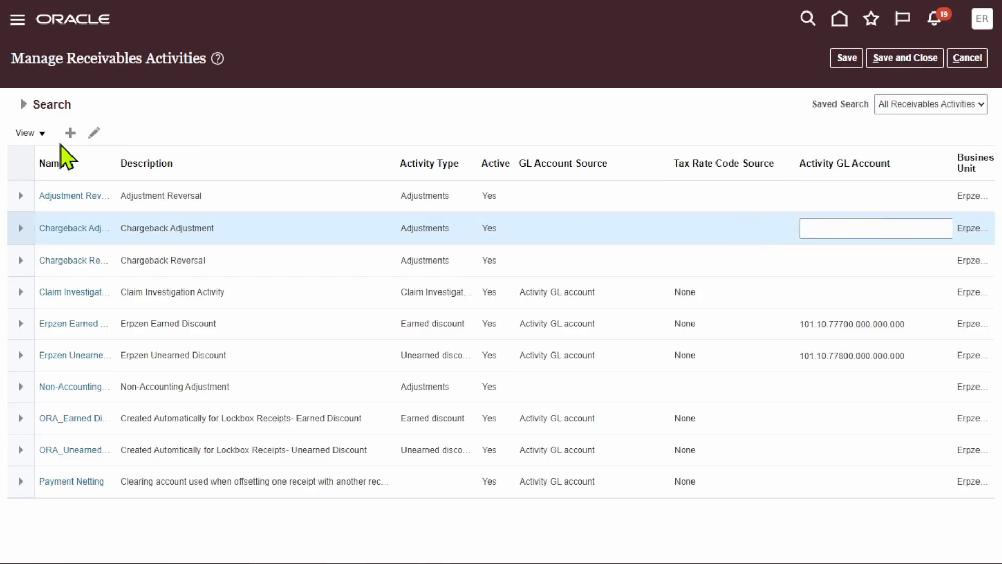
pyautogui.click(29, 133)
pyautogui.moveTo(49, 189)
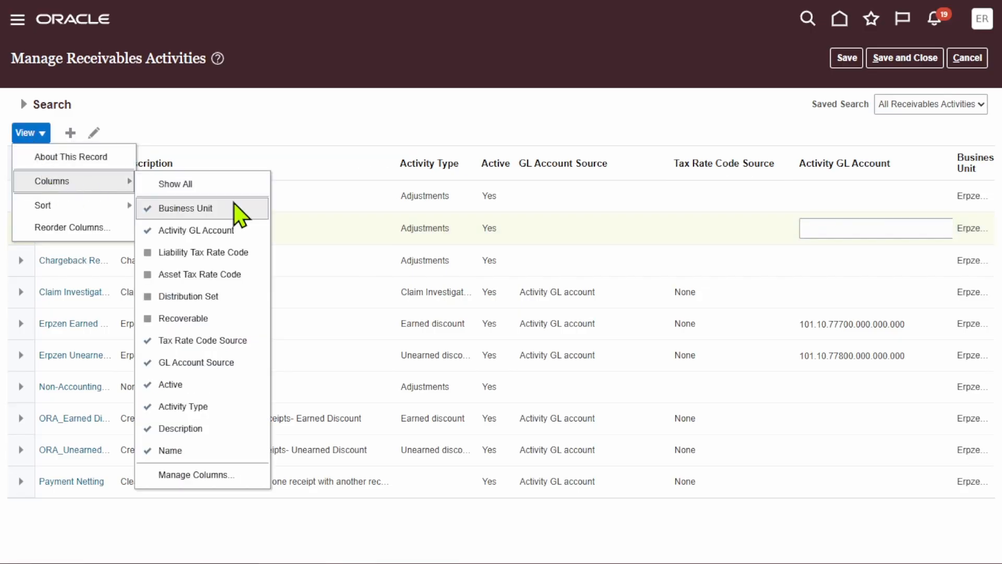
pyautogui.click(205, 342)
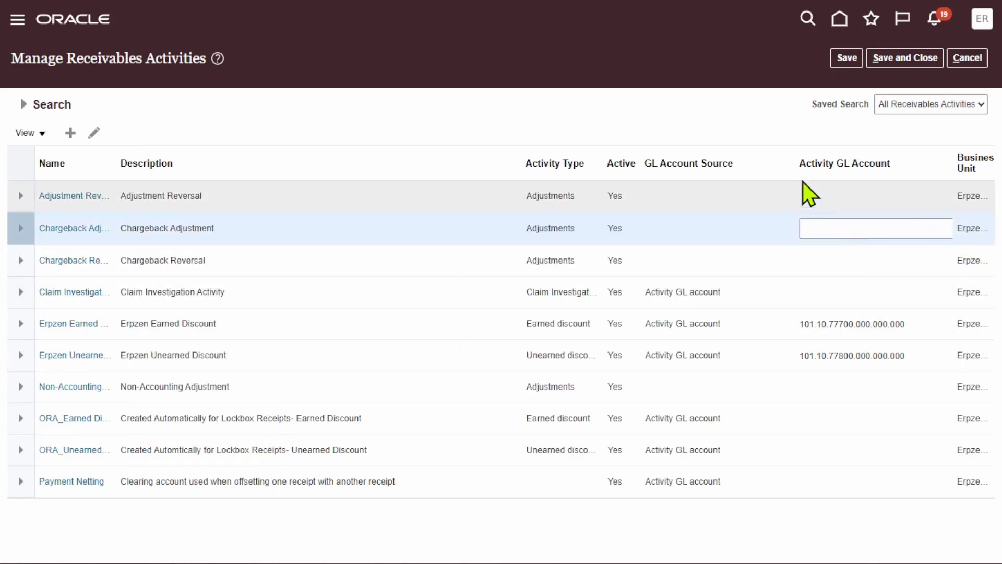
pyautogui.moveTo(796, 162); pyautogui.dragTo(698, 160)
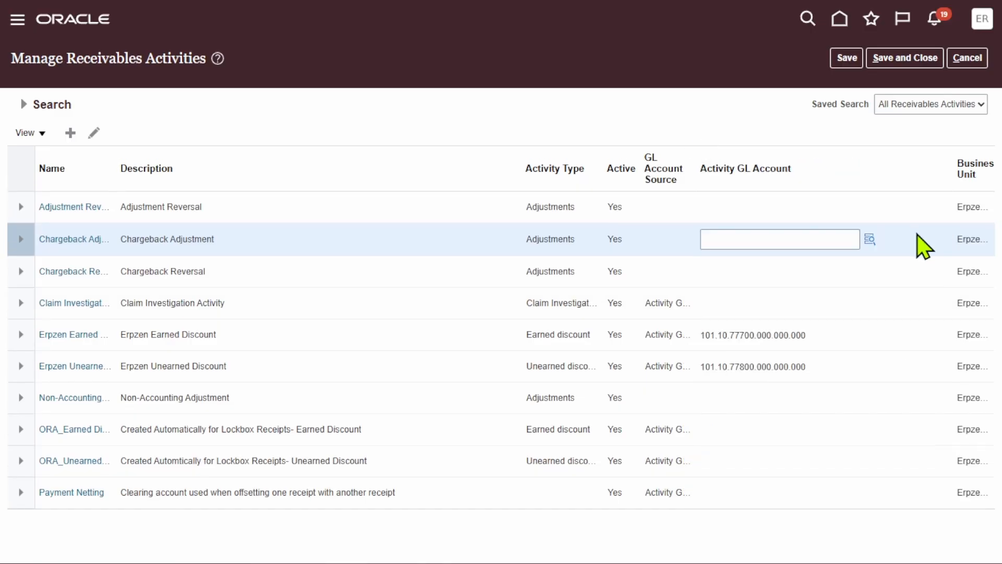
# Search the account segment values for the Chargeback Adjustment activity's GL account by the description "chargeback".
pyautogui.click(870, 240)
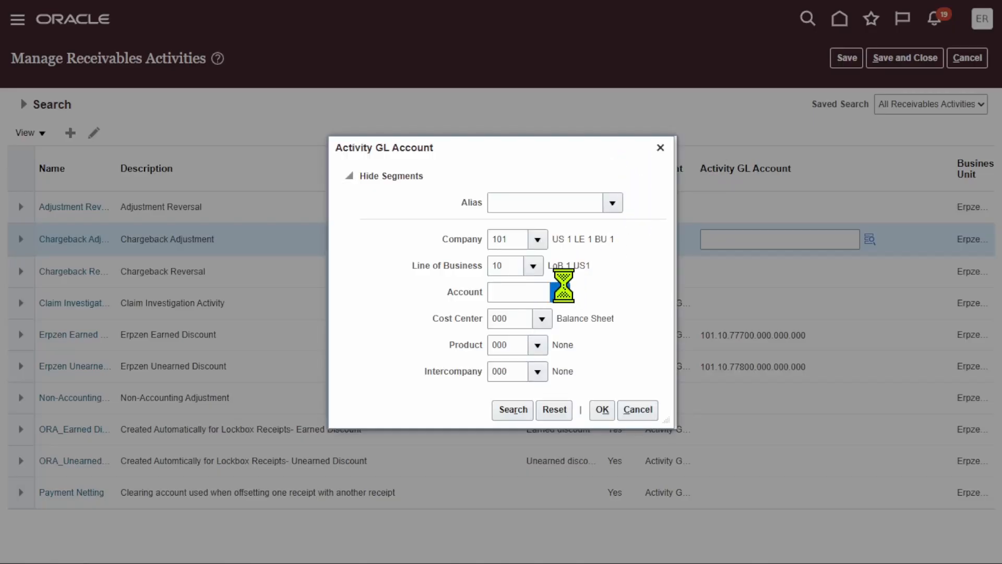
pyautogui.click(560, 293)
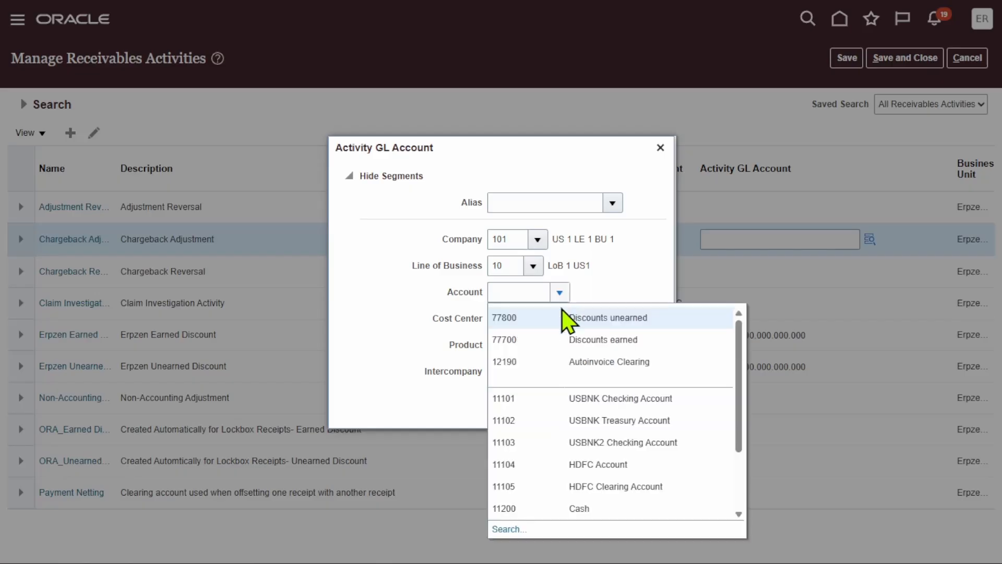
pyautogui.click(514, 528)
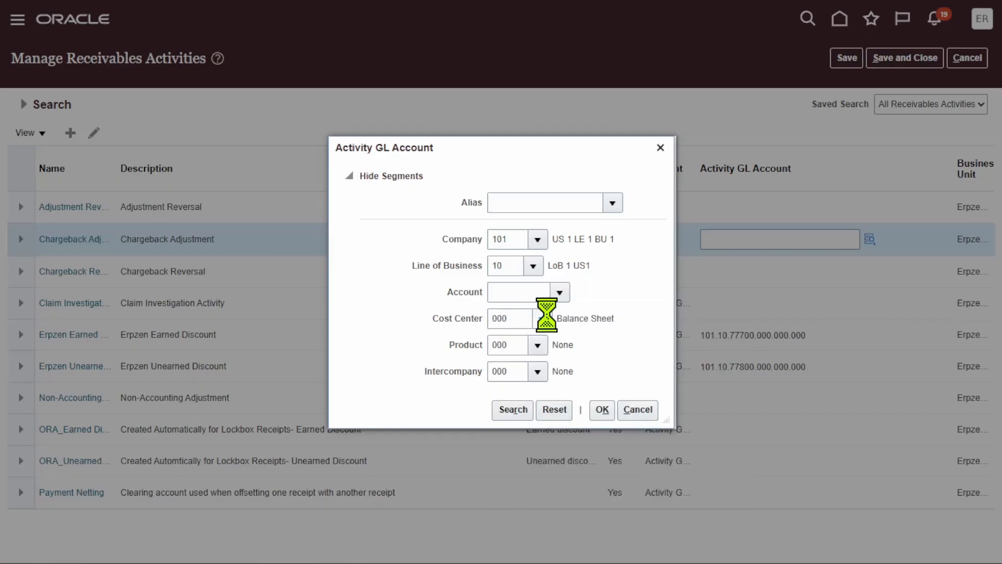
pyautogui.click(503, 278)
pyautogui.write('c')
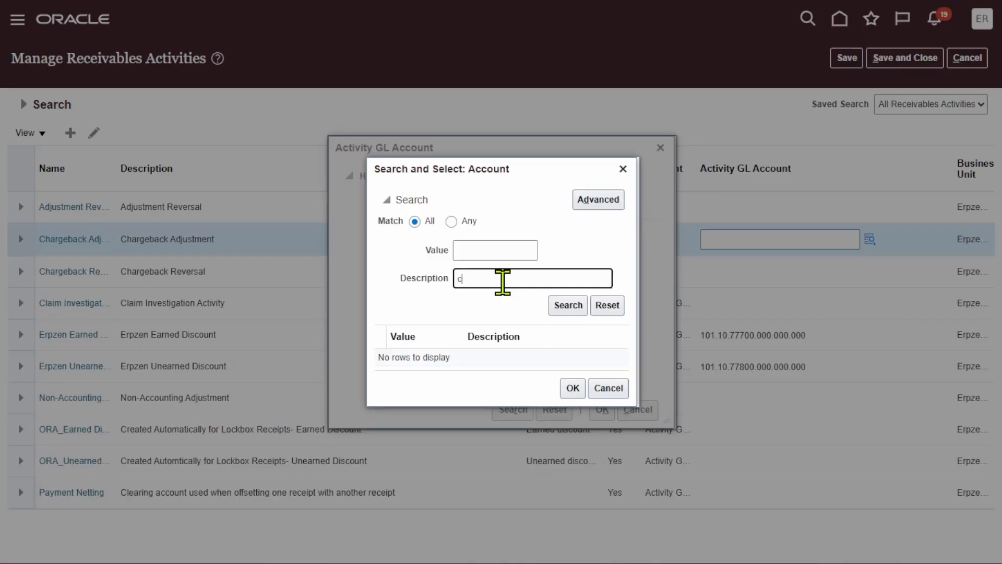
pyautogui.write('hargeback')
pyautogui.click(569, 308)
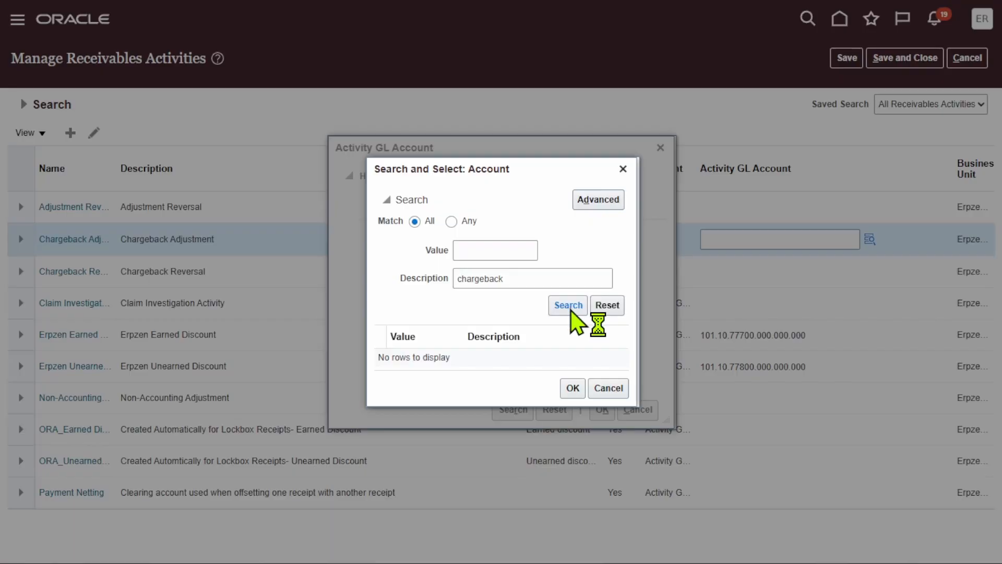
pyautogui.click(510, 355)
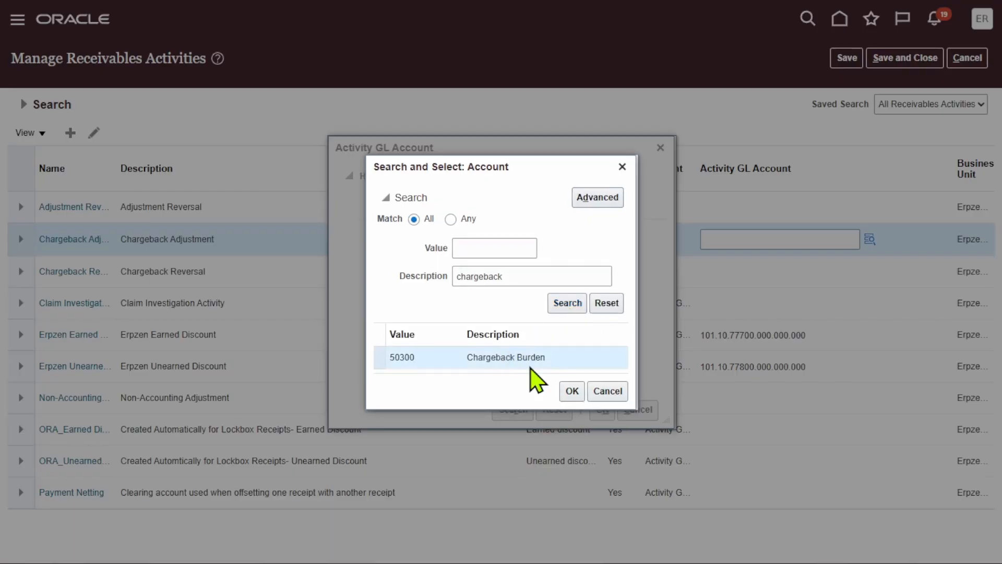
# Set the account segment to 50300 Chargeback Burden using a description search with Contains, and save and close the receivables activities.
pyautogui.click(606, 197)
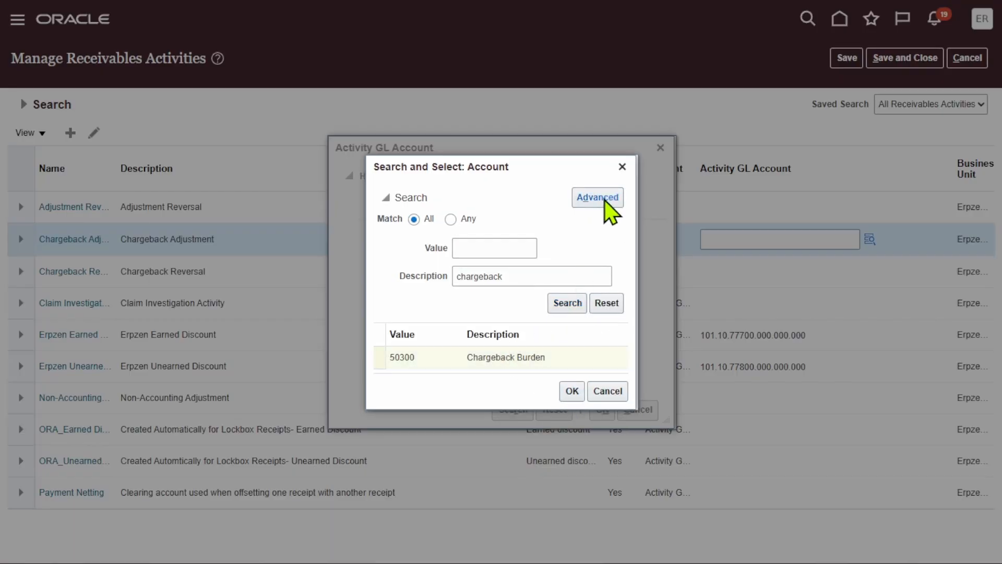
pyautogui.click(443, 279)
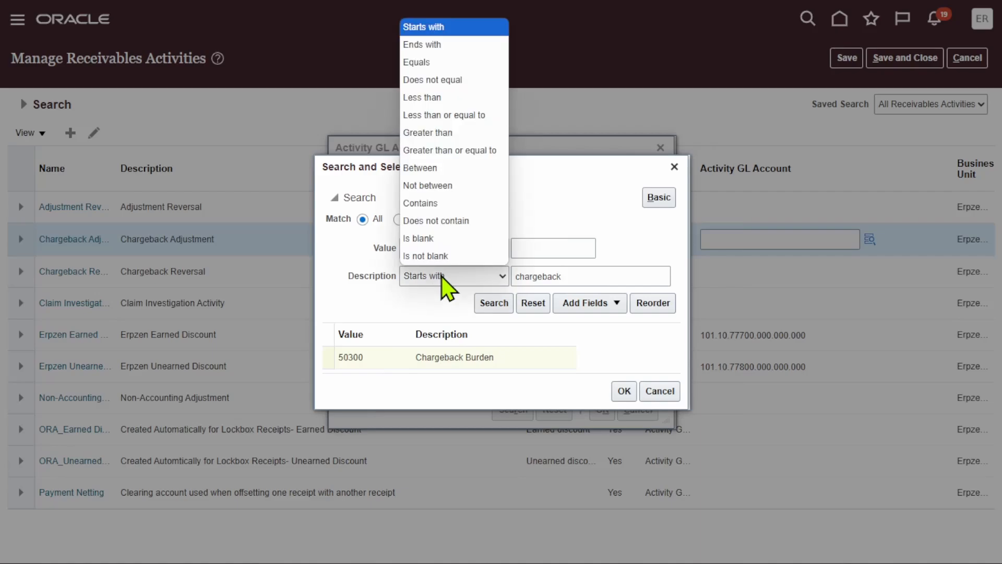
pyautogui.click(441, 204)
pyautogui.click(490, 305)
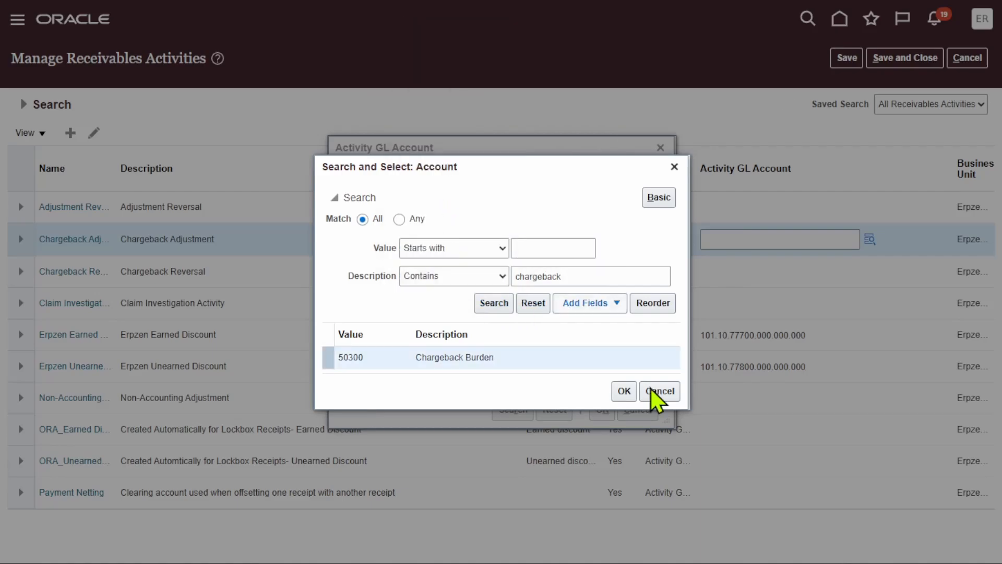
pyautogui.click(626, 391)
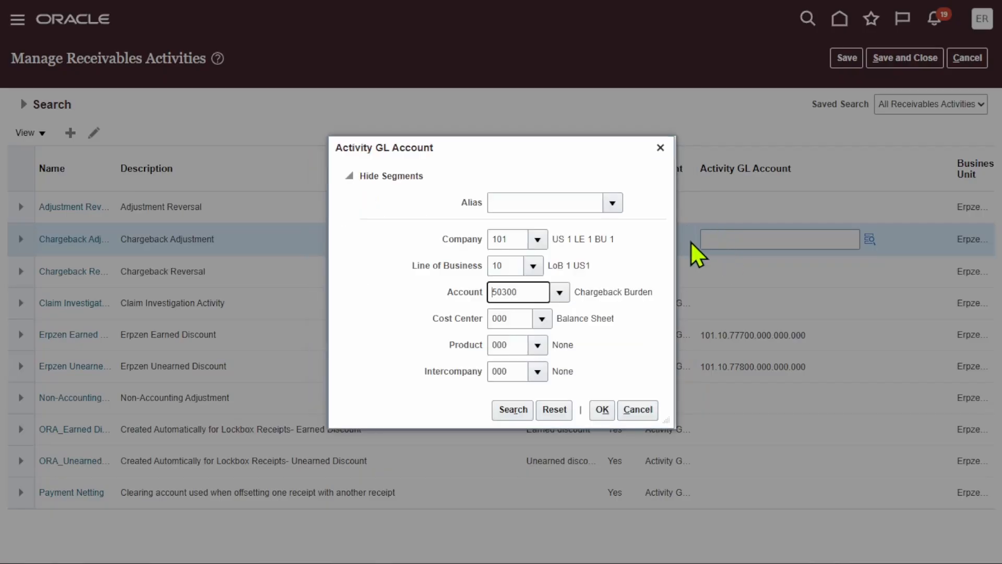
pyautogui.click(603, 409)
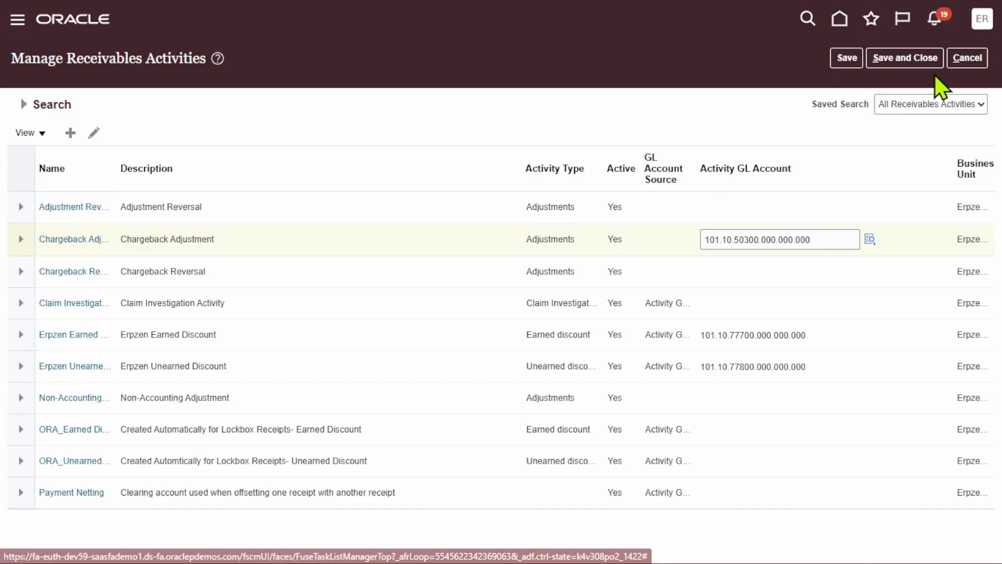
pyautogui.click(917, 62)
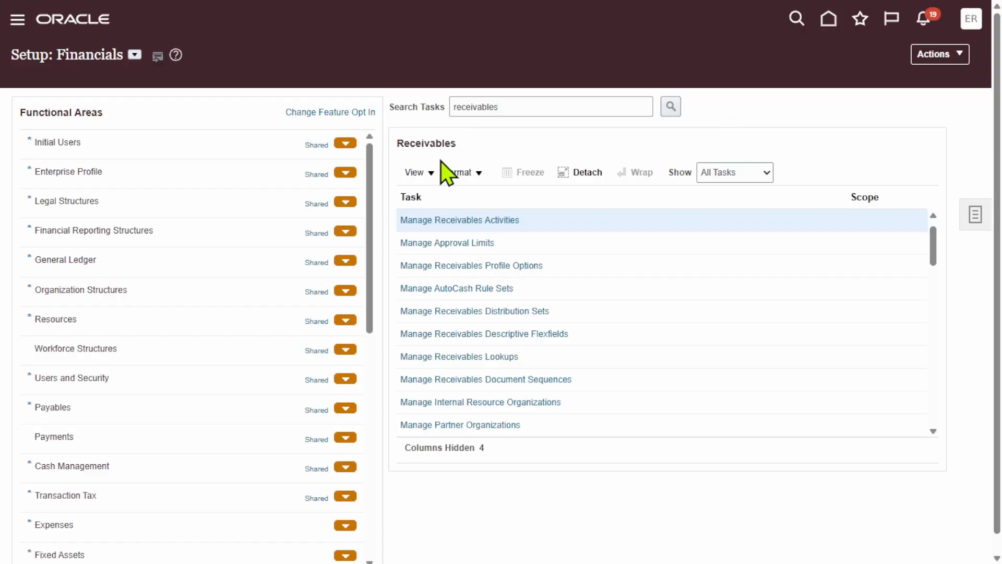
# Search the setup tasks for "receipt class" and open Manage Receipt Classes and Methods.
pyautogui.click(538, 103)
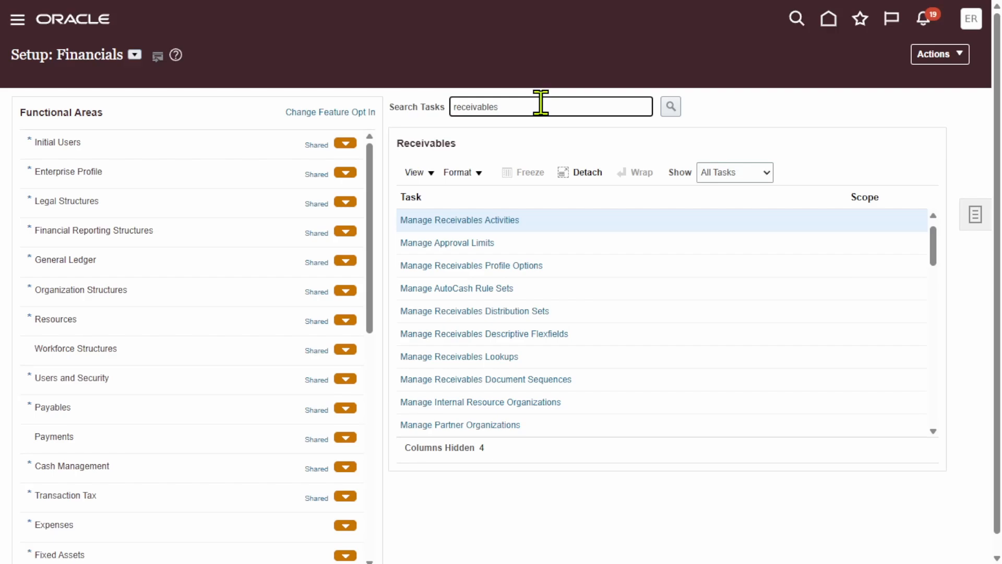
pyautogui.press('BackSpace')
pyautogui.press('BackSpace')
pyautogui.press('BackSpace')
pyautogui.press('BackSpace')
pyautogui.press('BackSpace')
pyautogui.press('BackSpace')
pyautogui.press('BackSpace')
pyautogui.press('BackSpace')
pyautogui.press('BackSpace')
pyautogui.press('BackSpace')
pyautogui.write('receipt class')
pyautogui.press('Return')
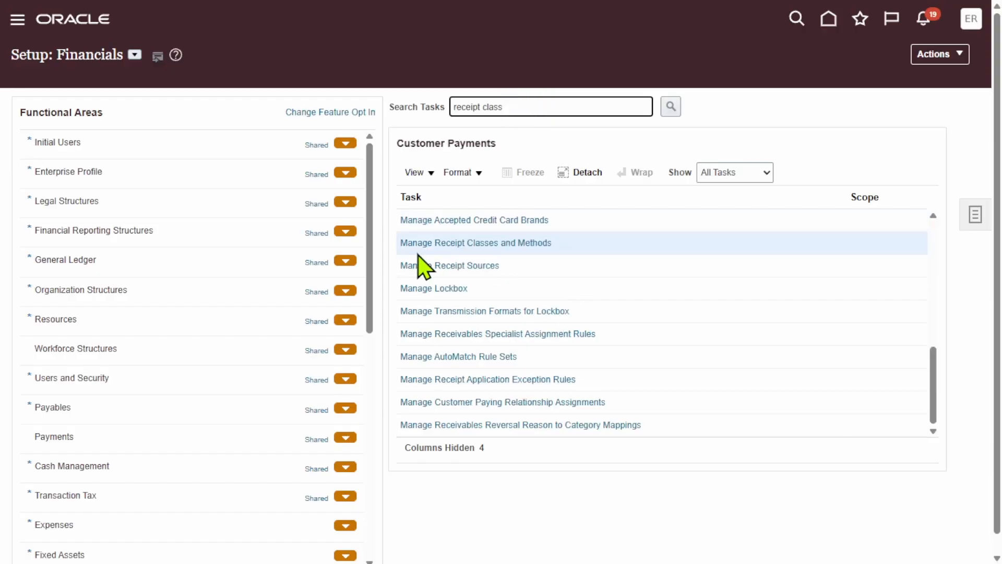
pyautogui.click(487, 243)
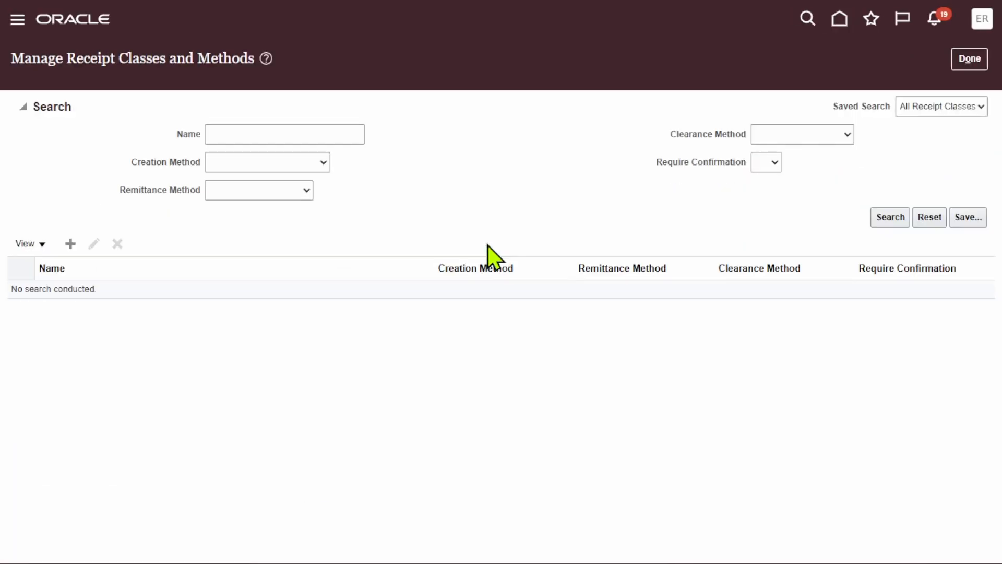
# Create a new receipt class named "Erpzen Receipt class & Method".
pyautogui.click(70, 244)
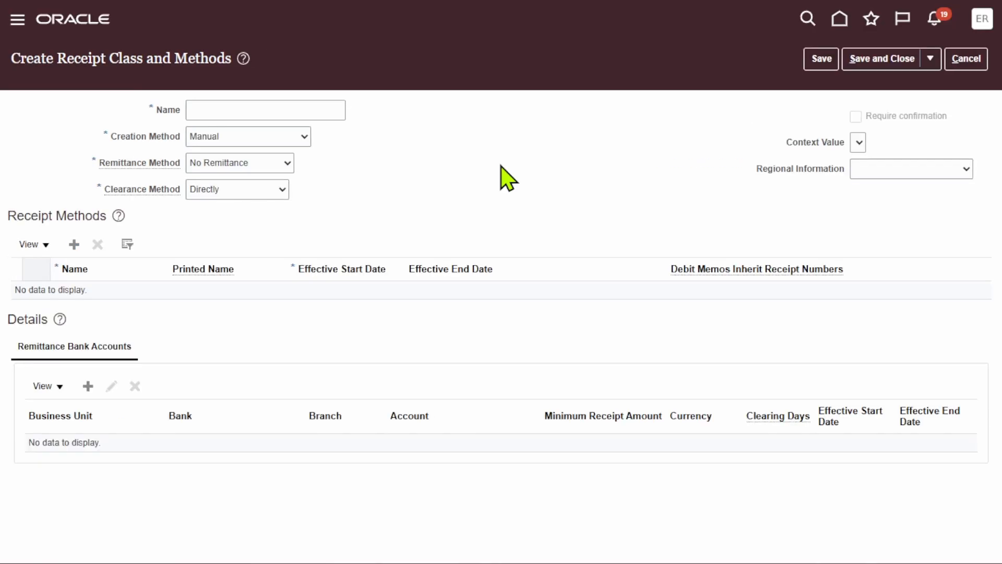
pyautogui.click(266, 110)
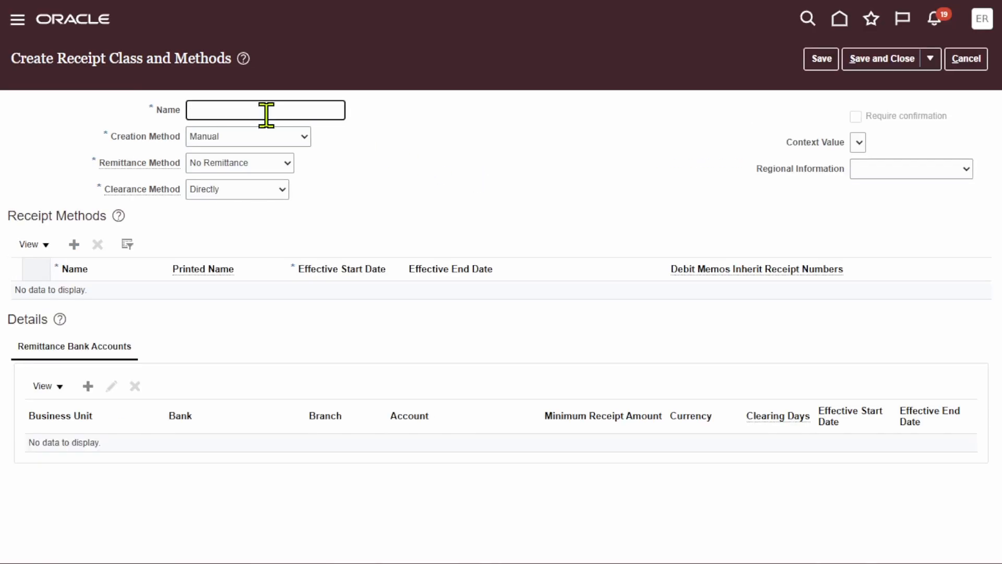
pyautogui.write('Erpzen Receipt class & Meth')
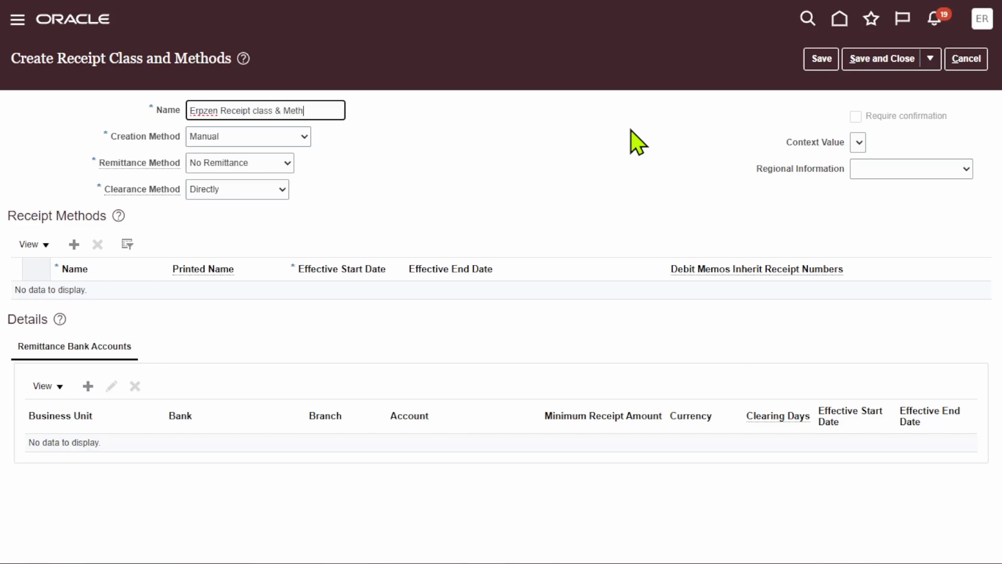
pyautogui.write('od')
pyautogui.click(476, 158)
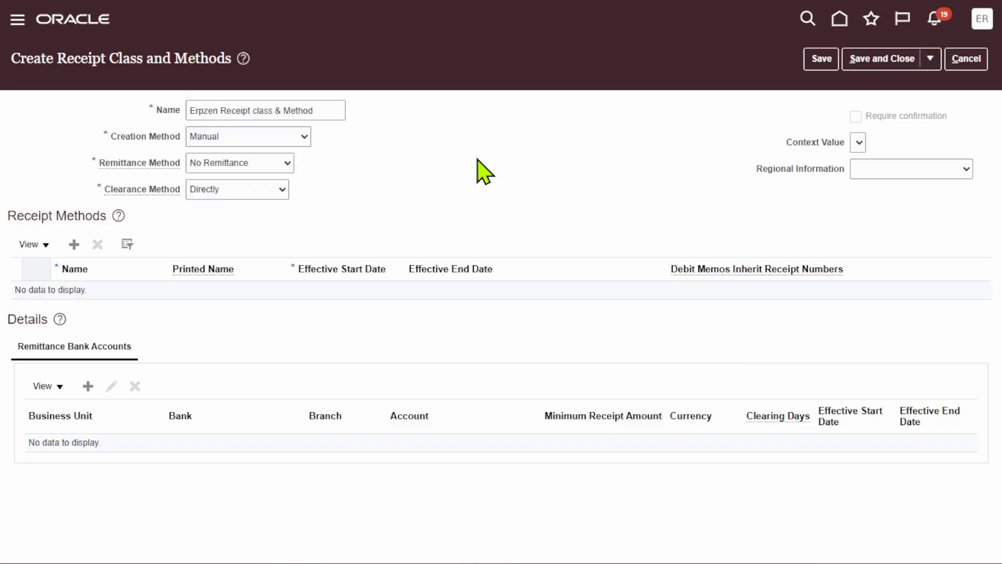
# Examine the options offered for the receipt class's creation, remittance and clearance methods.
pyautogui.click(292, 131)
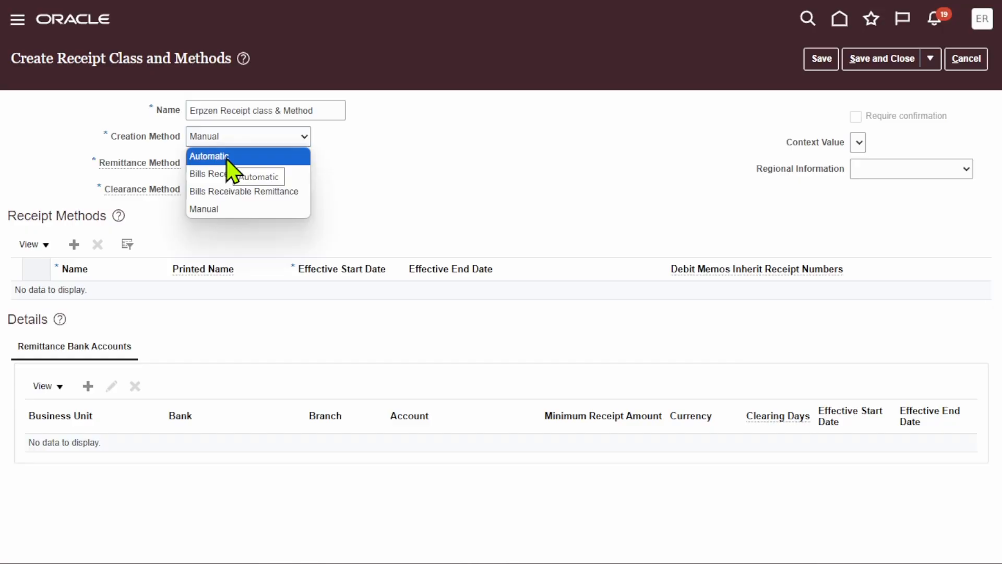
pyautogui.click(543, 241)
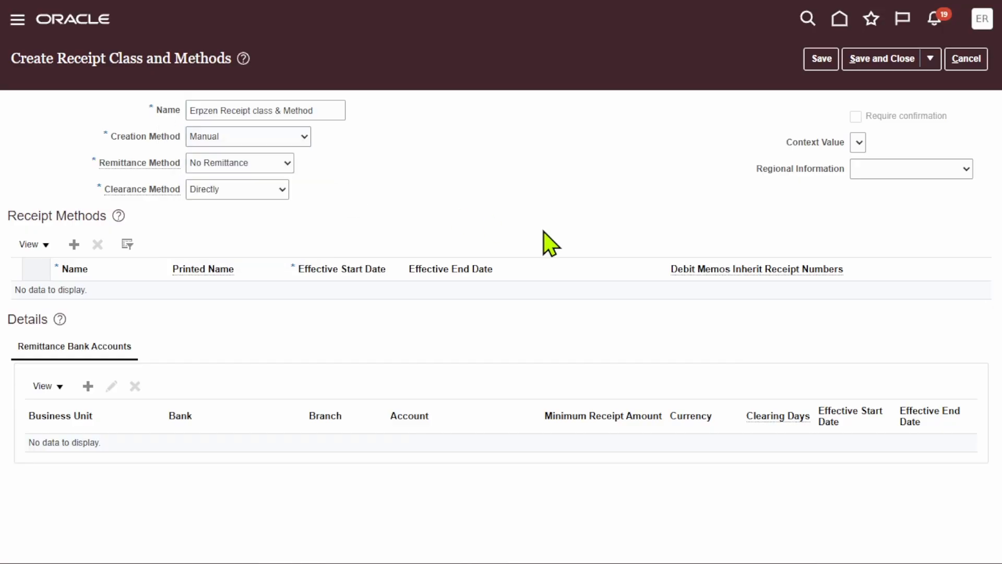
pyautogui.click(265, 166)
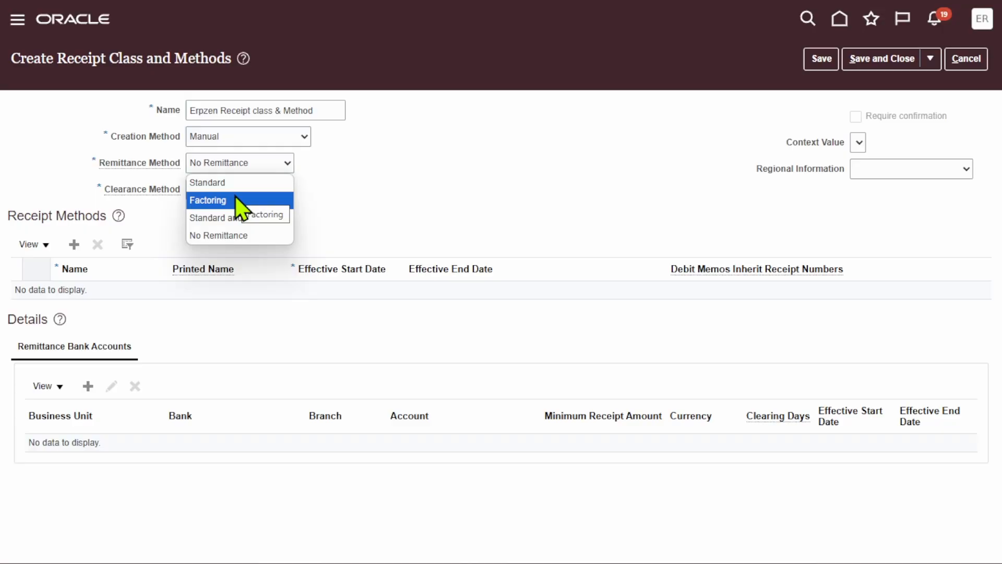
pyautogui.click(560, 115)
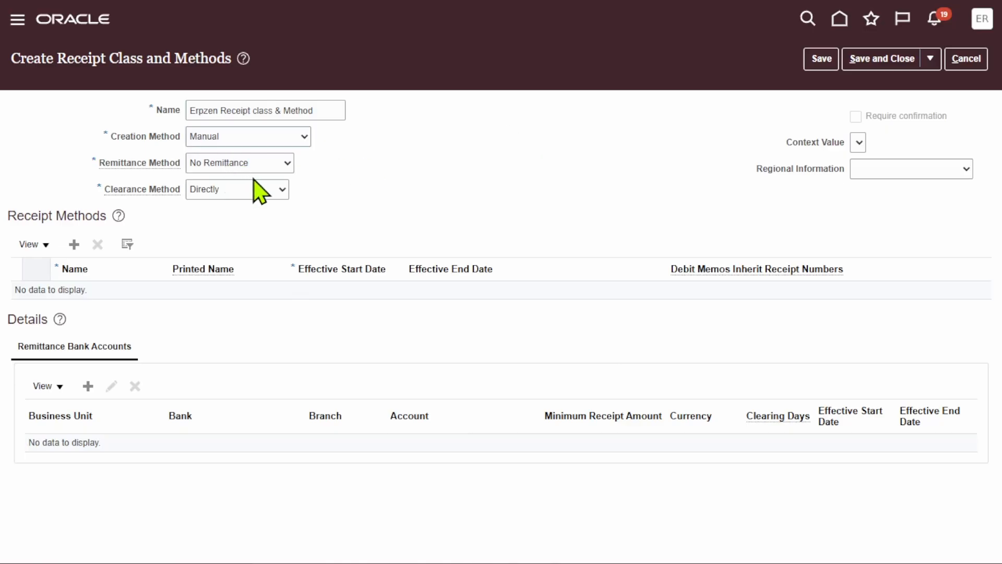
pyautogui.click(259, 194)
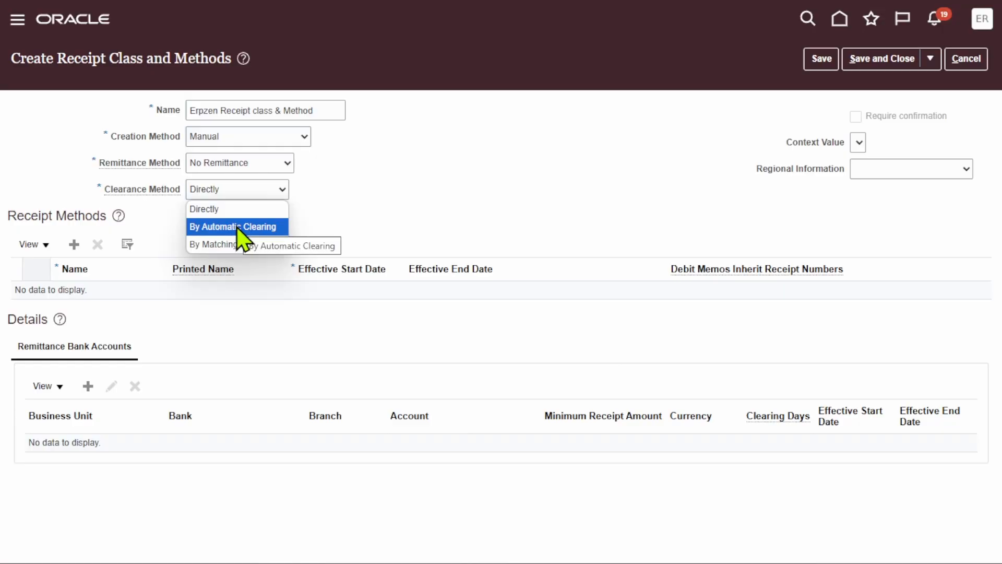
pyautogui.click(455, 232)
# Set the receipt class's creation method to Manual, remittance method to No Remittance and clearance method to By Matching.
pyautogui.click(294, 140)
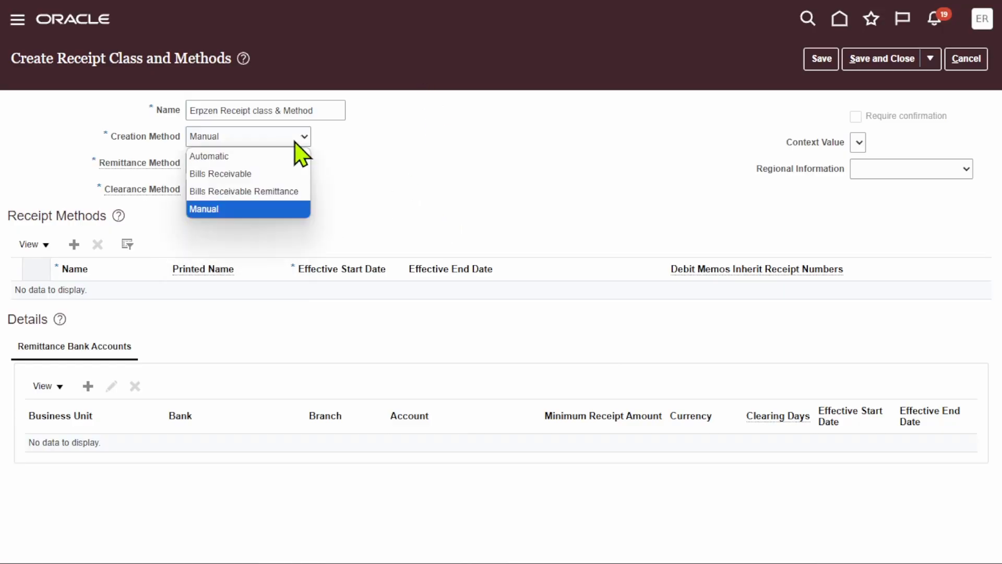
pyautogui.click(250, 209)
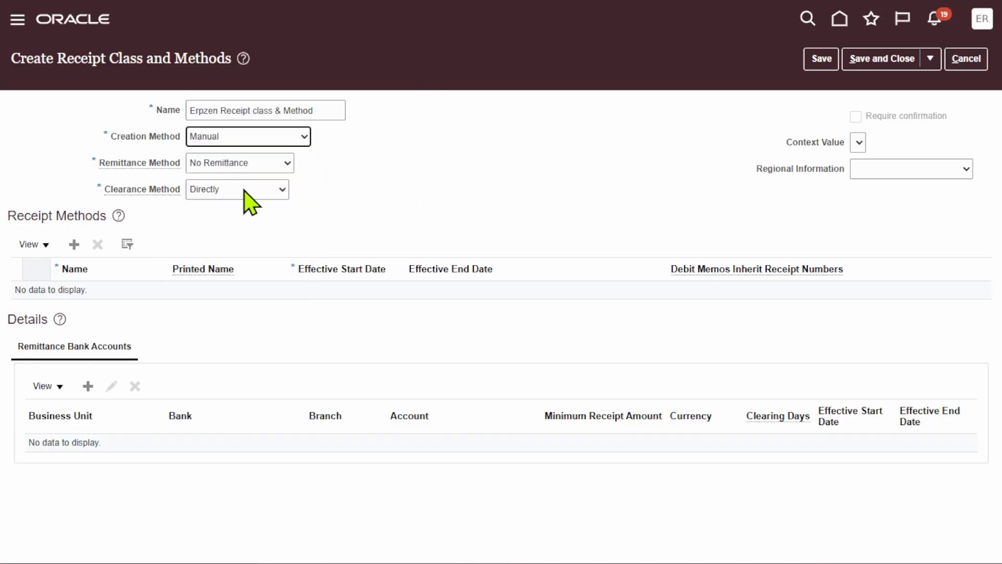
pyautogui.click(256, 173)
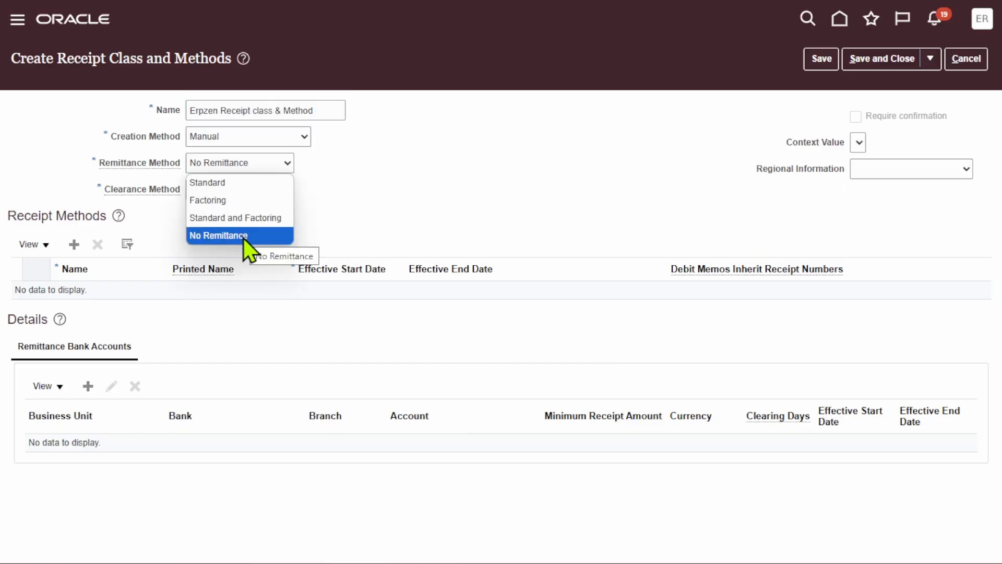
pyautogui.click(244, 237)
pyautogui.click(246, 194)
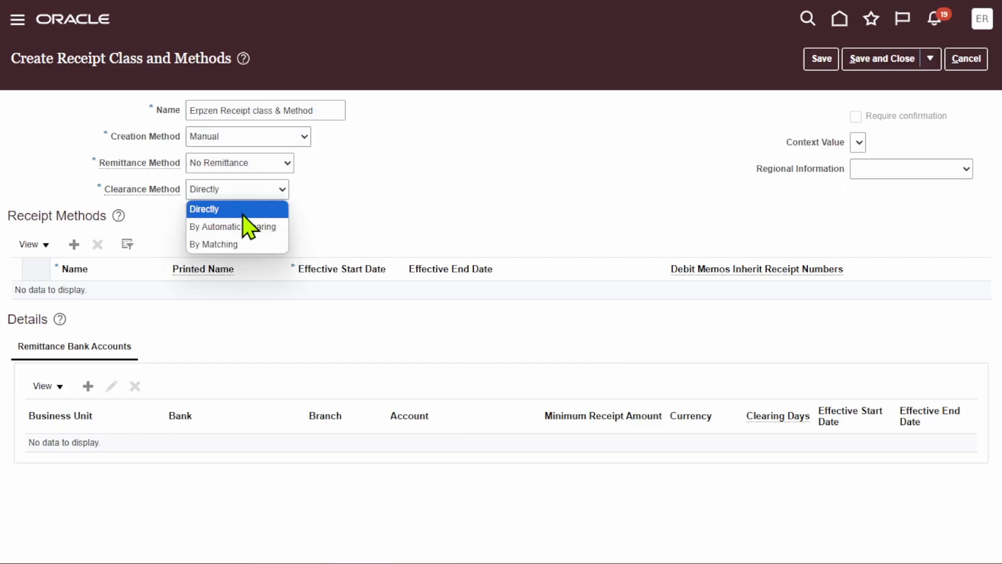
pyautogui.click(243, 213)
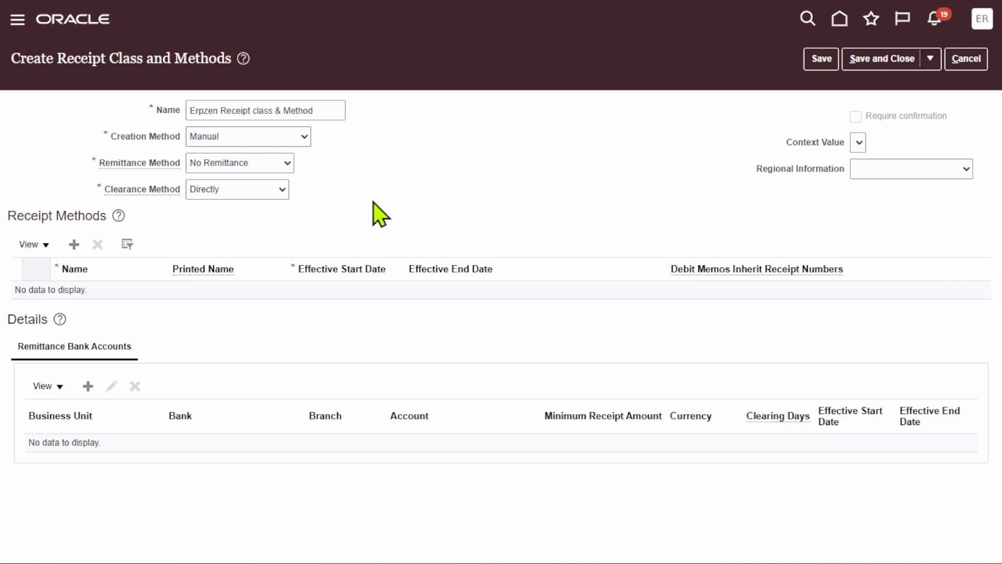
pyautogui.click(251, 196)
pyautogui.click(249, 244)
# Add a receipt method with both the name and printed name "Erpzen Check".
pyautogui.click(75, 244)
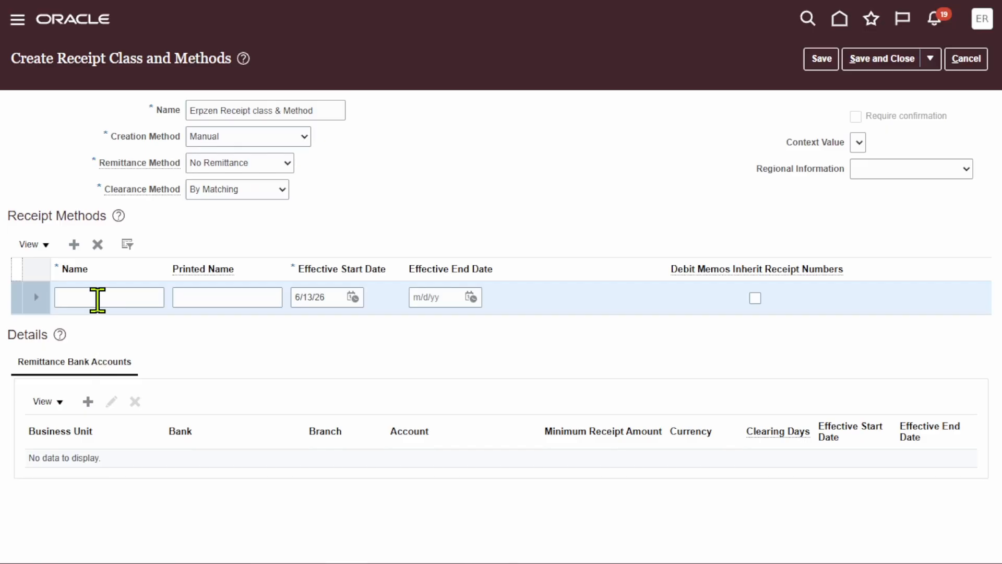
pyautogui.click(97, 296)
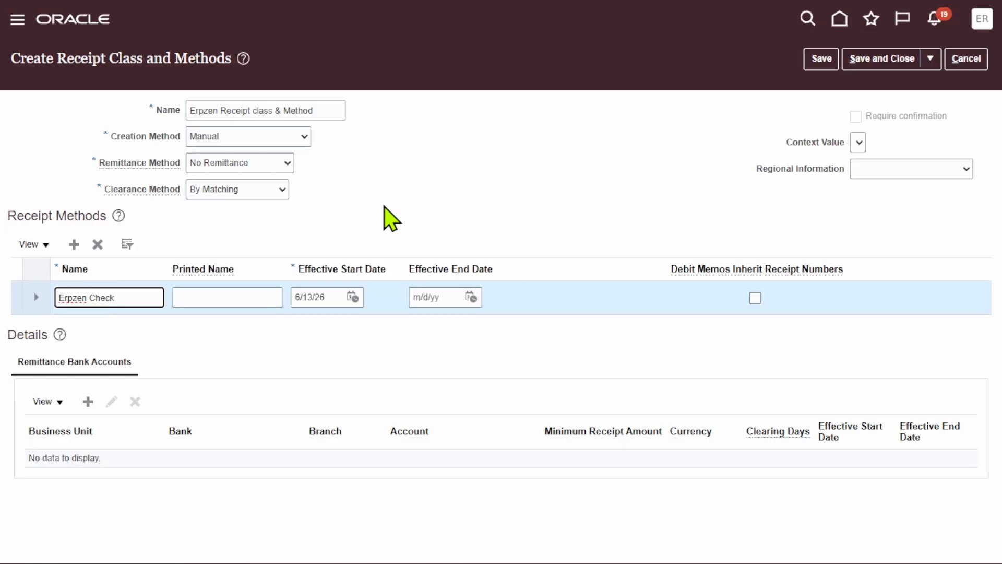
pyautogui.click(395, 191)
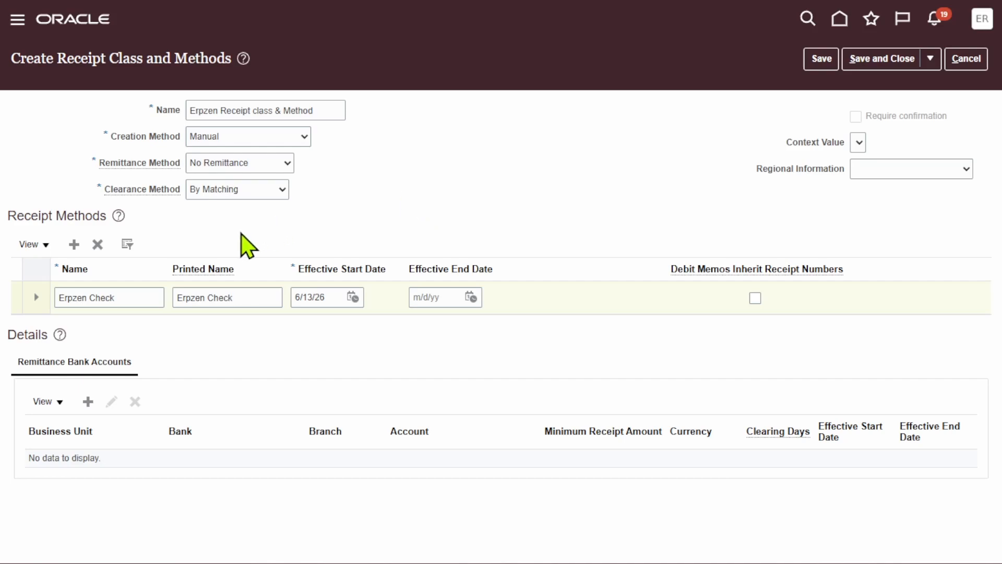
pyautogui.click(83, 403)
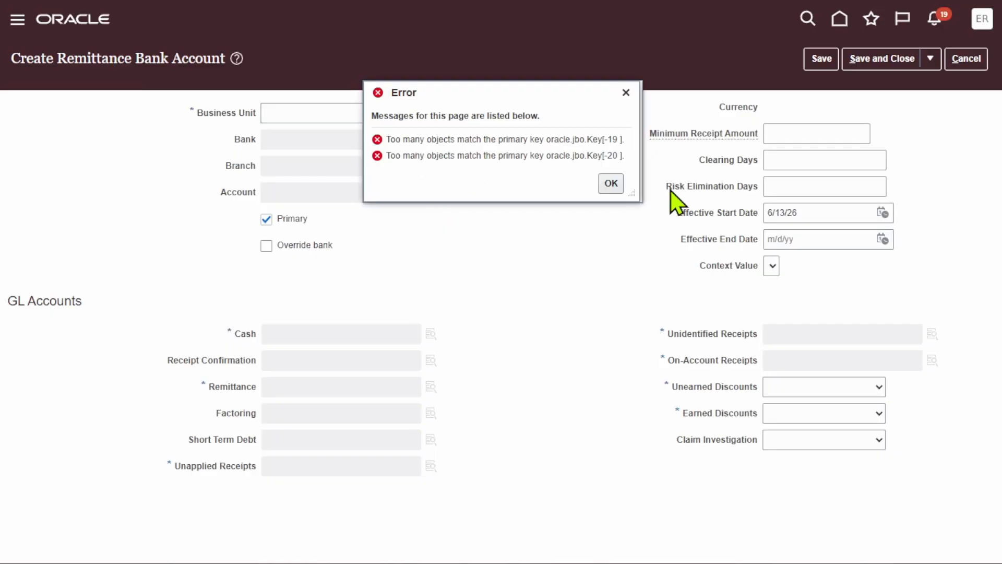
pyautogui.click(614, 185)
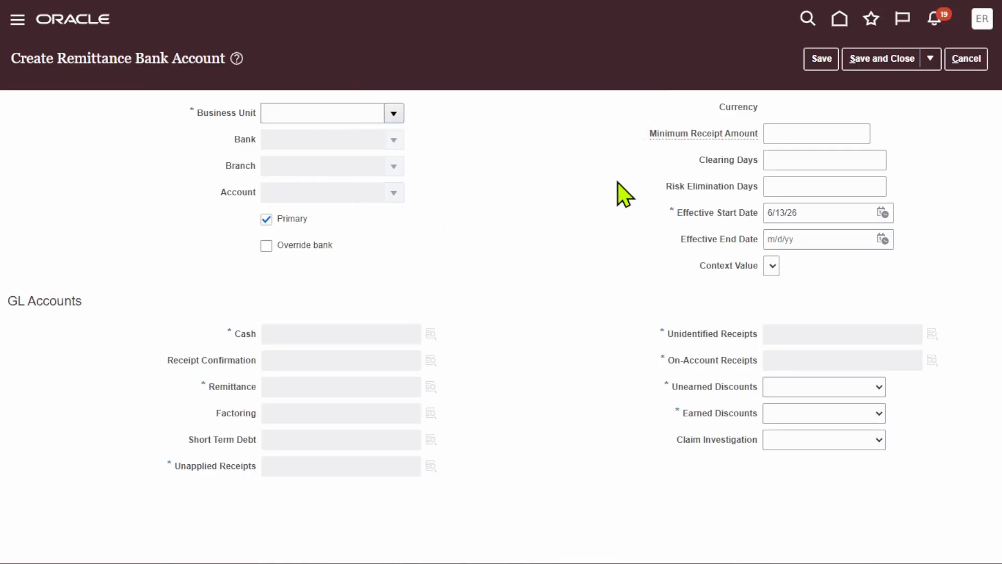
pyautogui.click(394, 114)
pyautogui.click(285, 357)
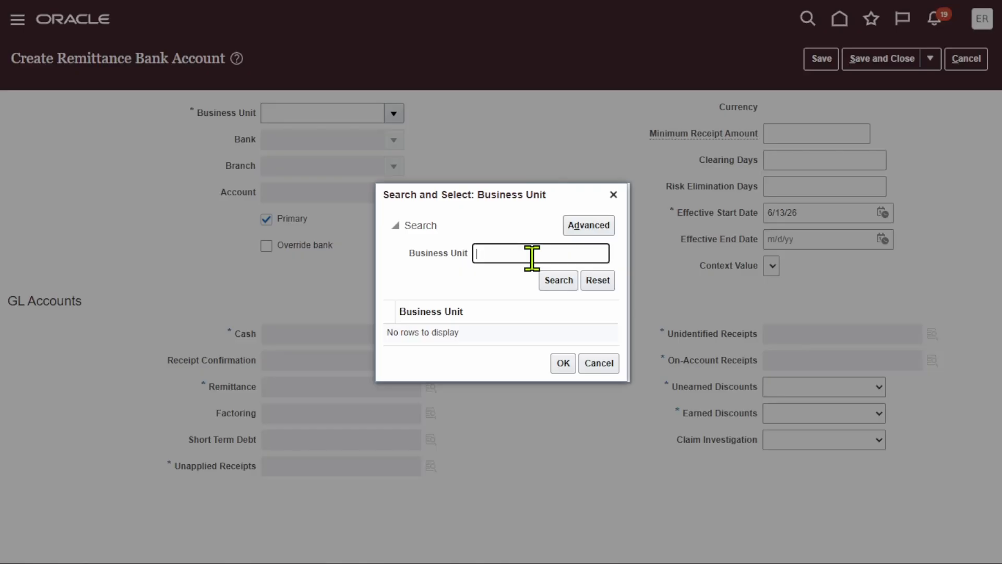
pyautogui.click(532, 256)
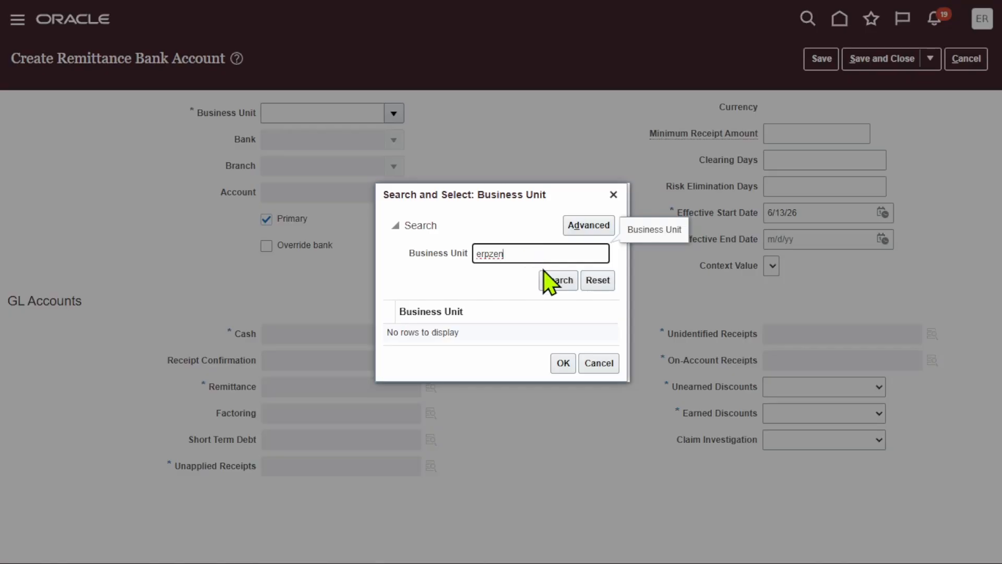
pyautogui.click(553, 279)
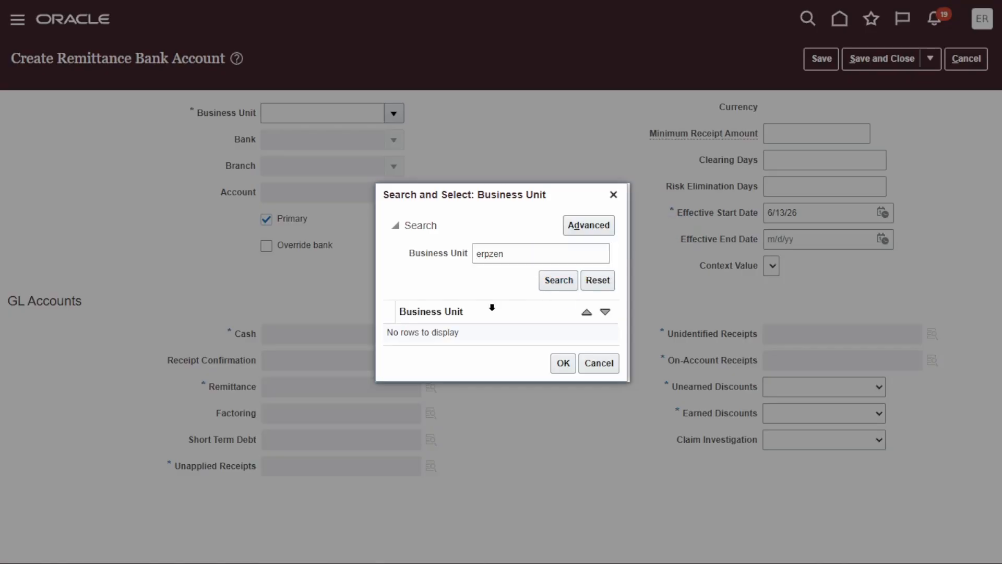
pyautogui.click(483, 328)
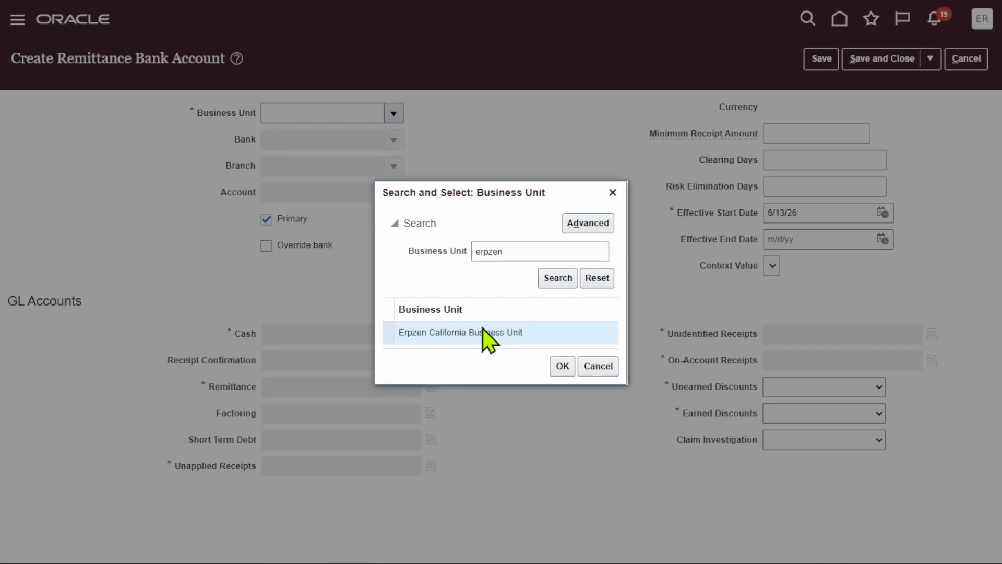
pyautogui.click(572, 371)
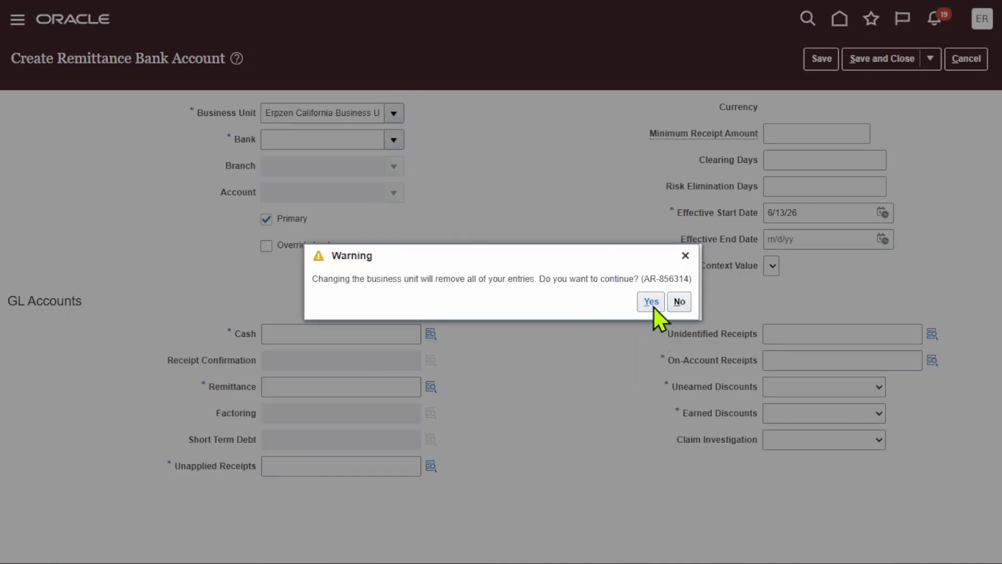
pyautogui.click(653, 307)
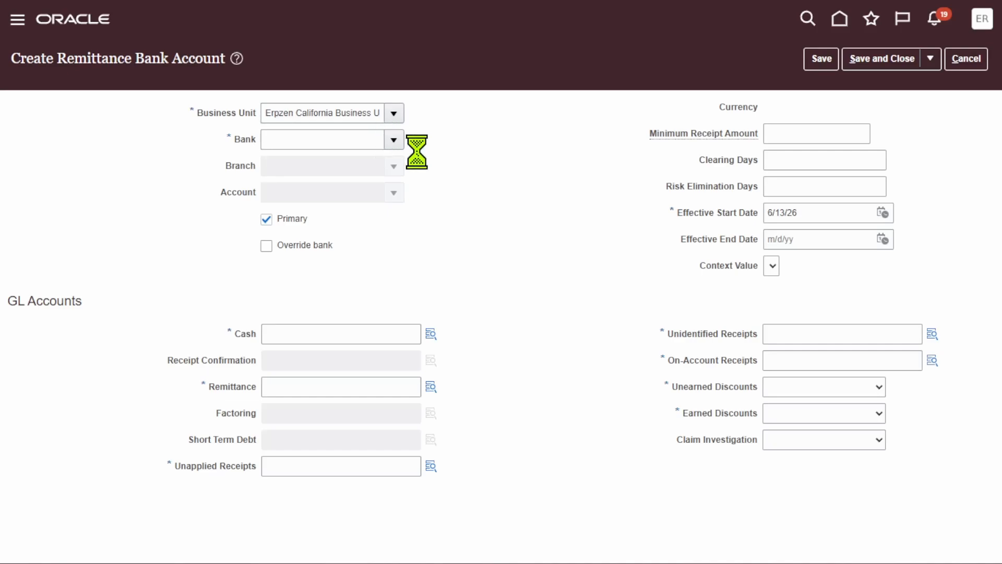
pyautogui.click(558, 288)
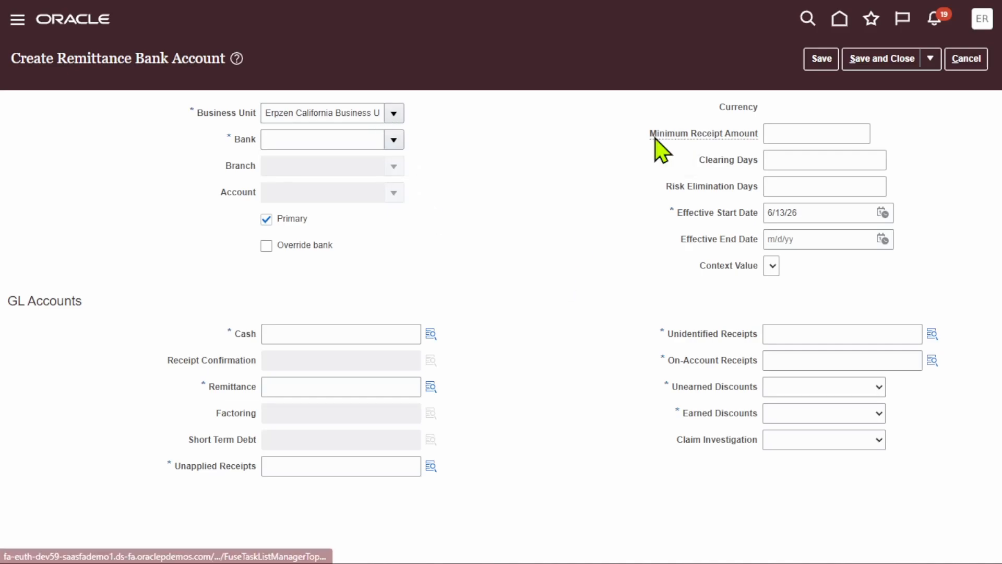
pyautogui.click(967, 59)
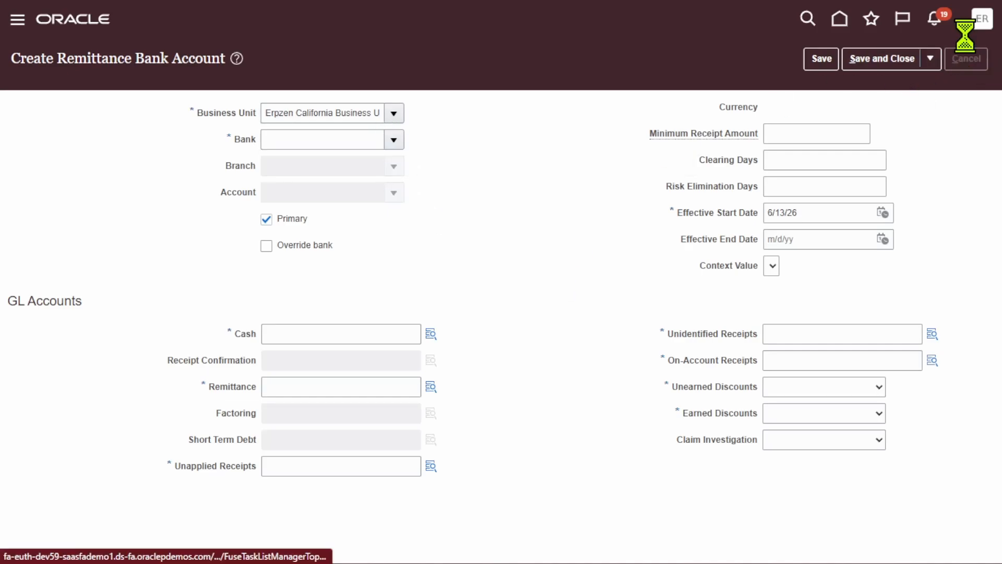
# Find the Manage Bank Accounts task in the Financials setup and open it.
pyautogui.click(981, 21)
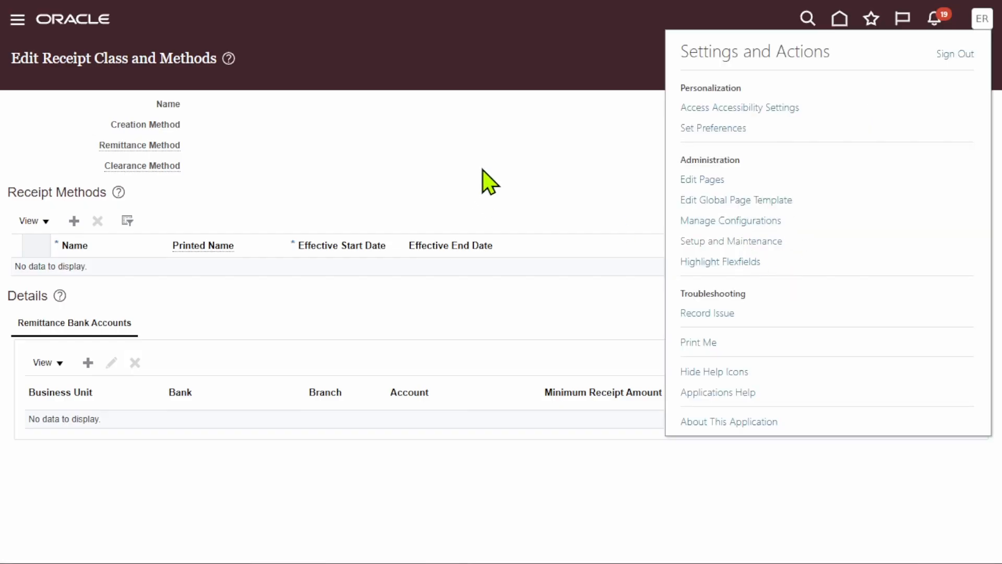
pyautogui.click(541, 106)
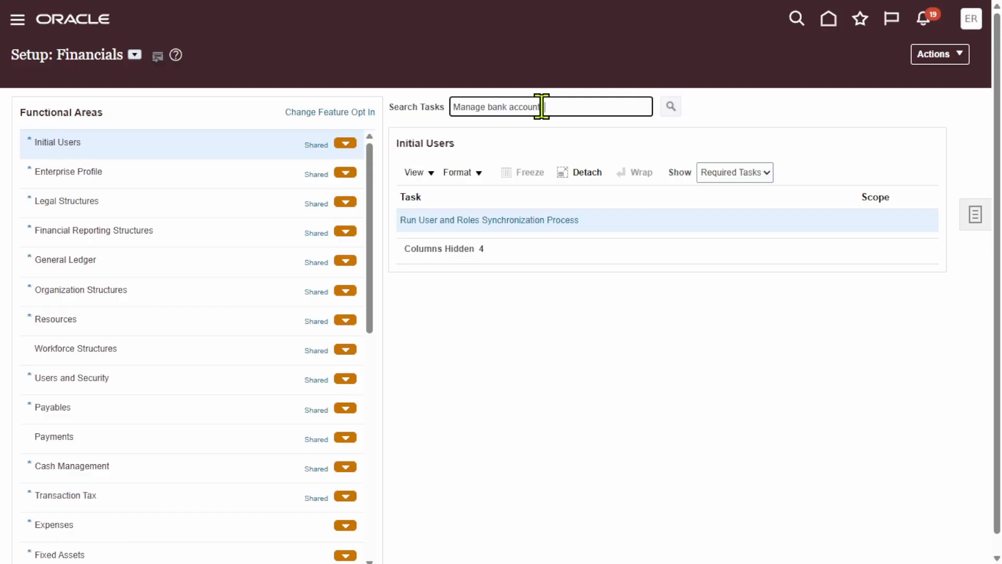
pyautogui.write('s')
pyautogui.press('Return')
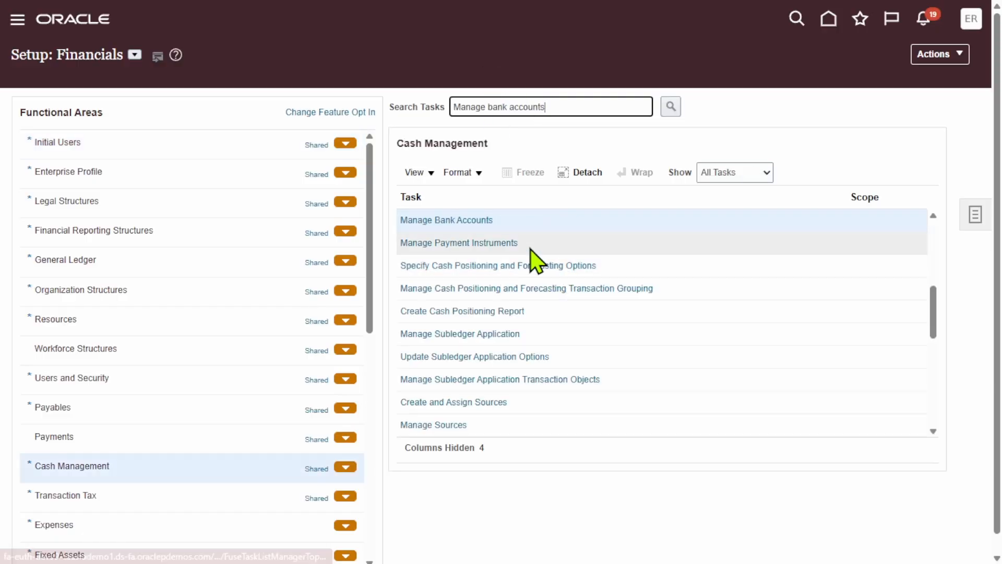
pyautogui.click(460, 220)
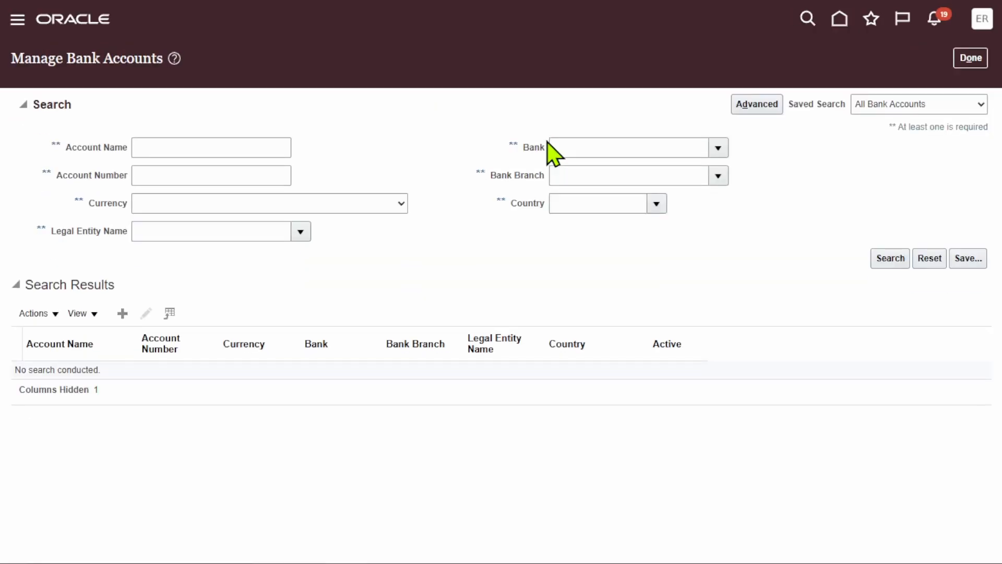
# Copy the bank account name Bofa-2870 from the Notepad notes and search the Oracle bank accounts for it.
pyautogui.click(192, 147)
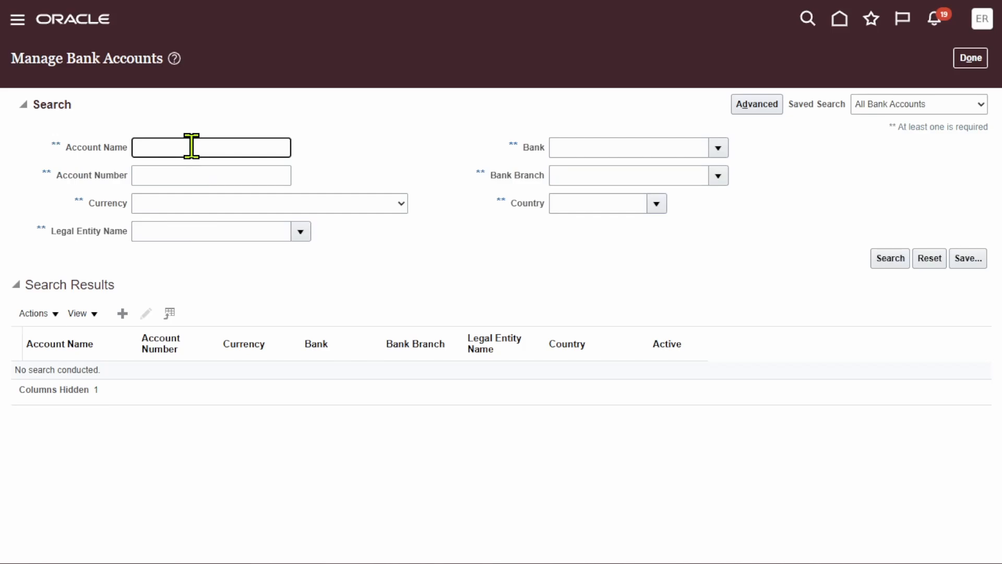
pyautogui.press('super')
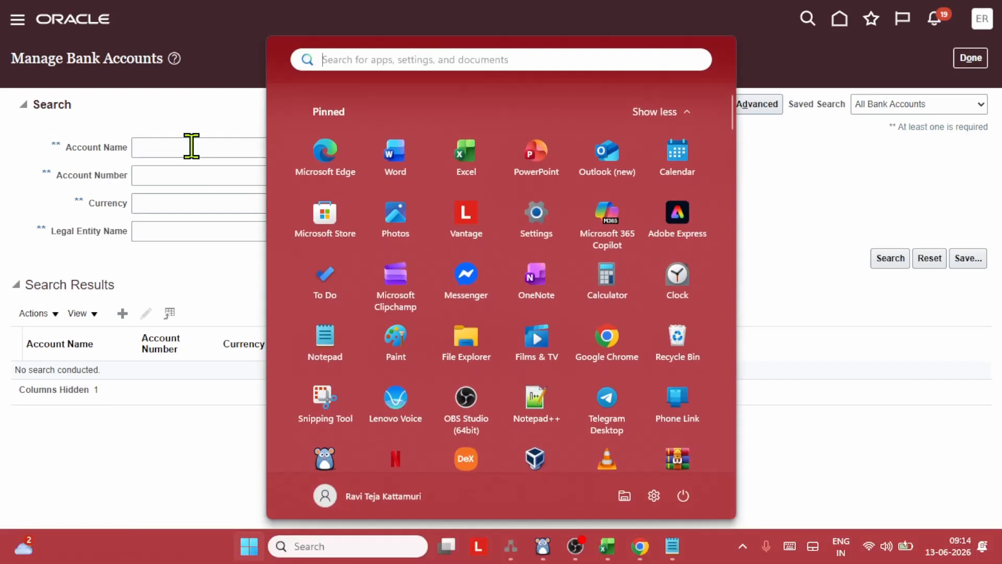
pyautogui.click(671, 546)
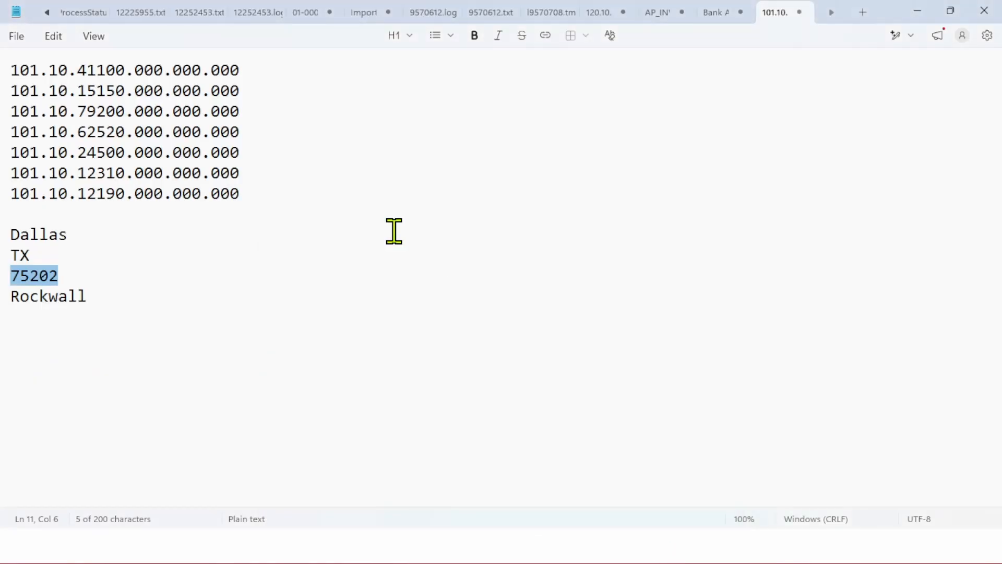
pyautogui.click(716, 16)
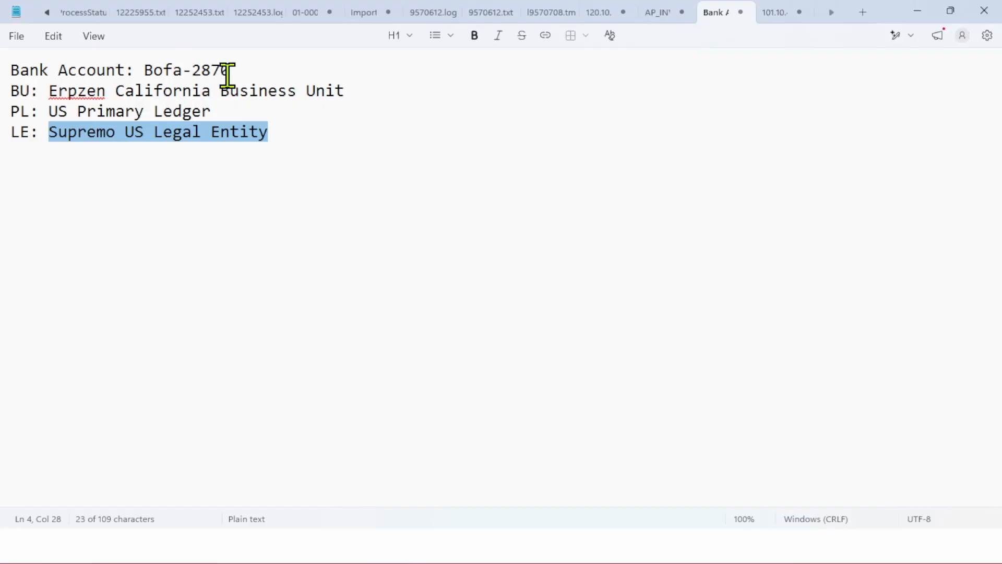
pyautogui.moveTo(229, 71); pyautogui.dragTo(142, 70)
pyautogui.hotkey('ctrl', 'c')
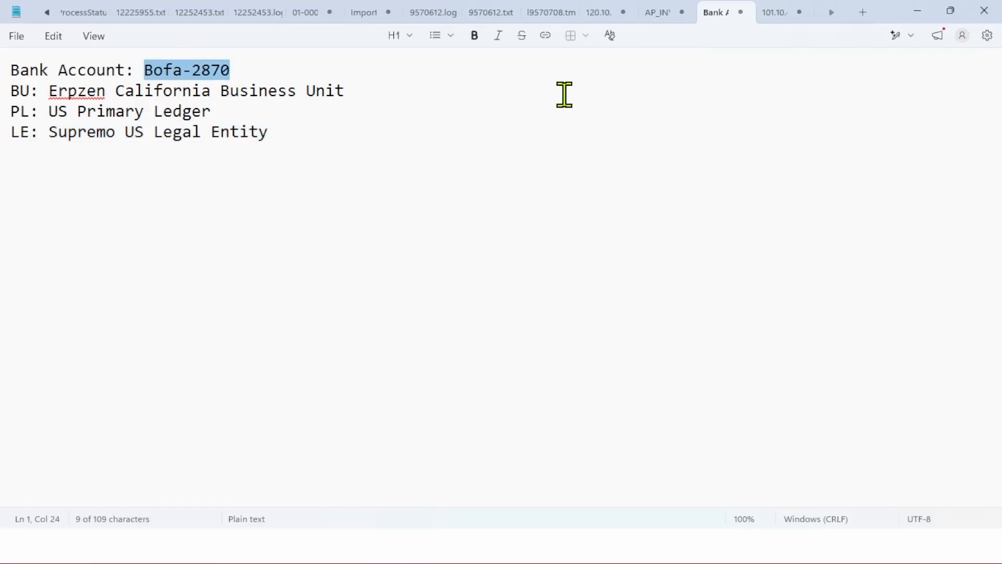
pyautogui.press('super')
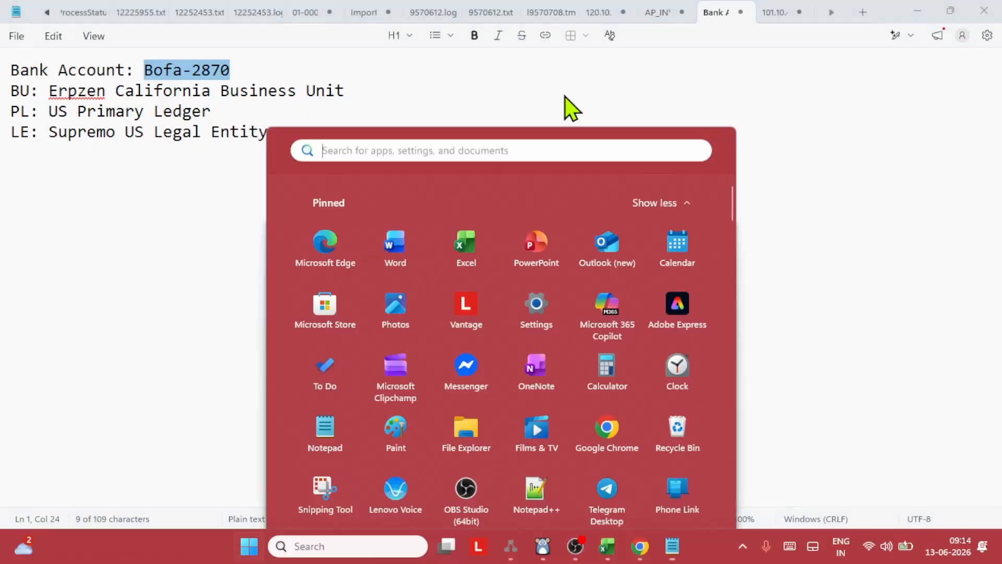
pyautogui.click(642, 546)
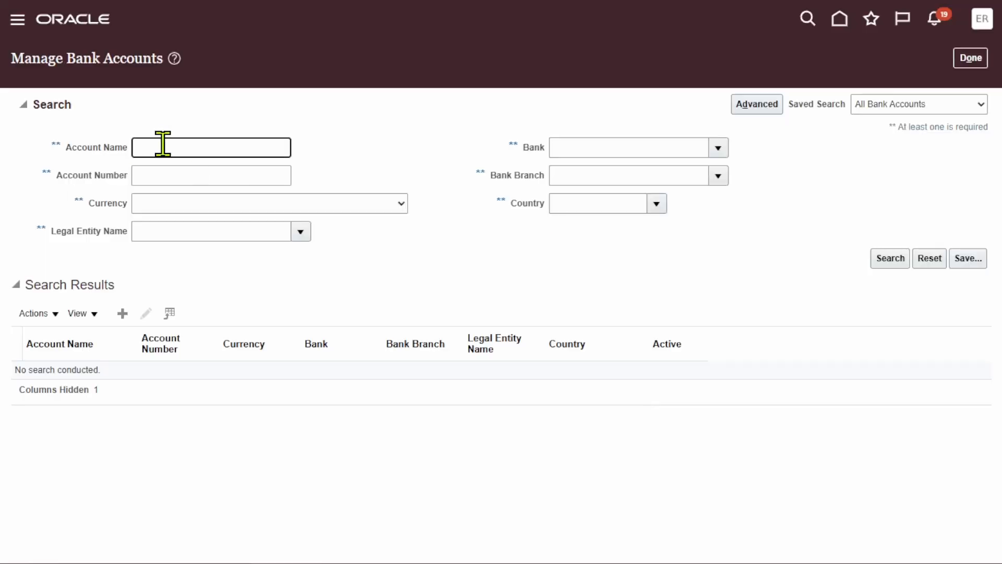
pyautogui.hotkey('ctrl', 'v')
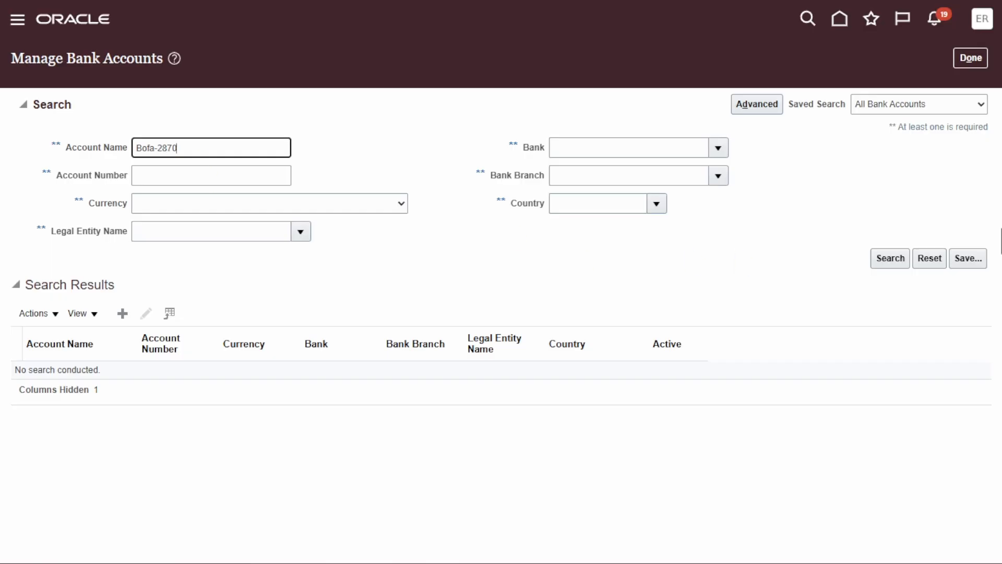
pyautogui.click(896, 256)
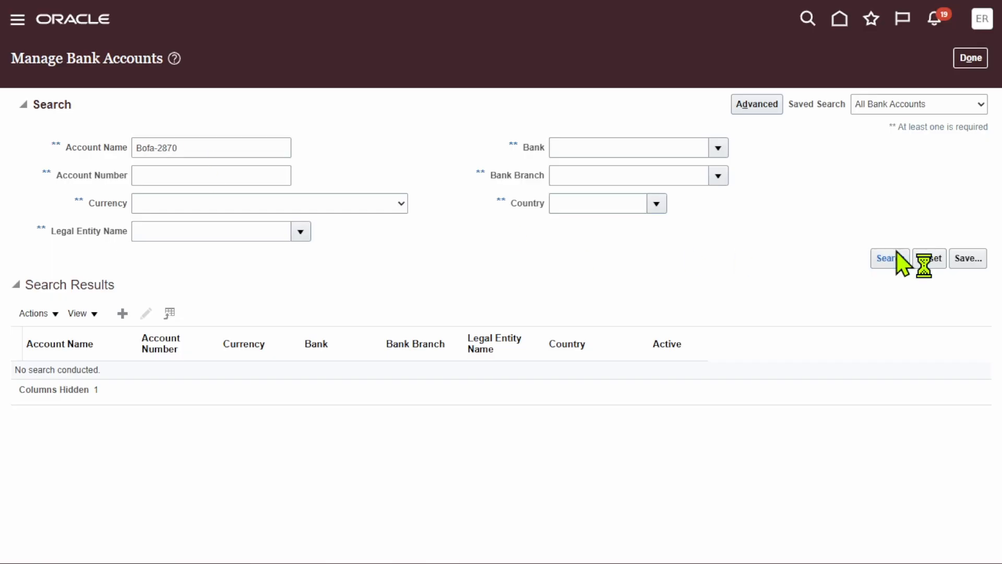
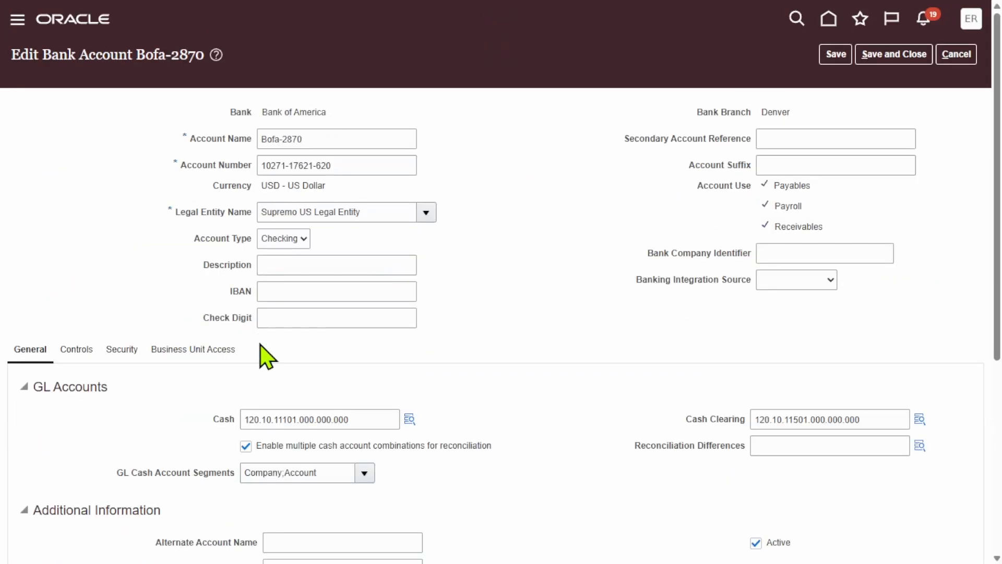
# Give Erpzen California Business Unit access to the Bofa-2870 bank account, save the account and leave bank account management.
pyautogui.click(197, 351)
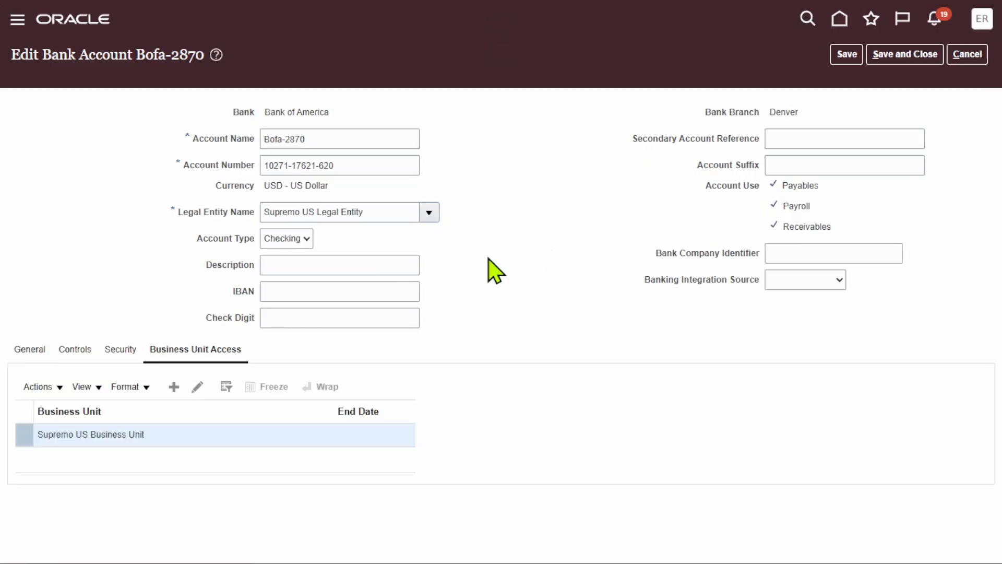
pyautogui.click(173, 387)
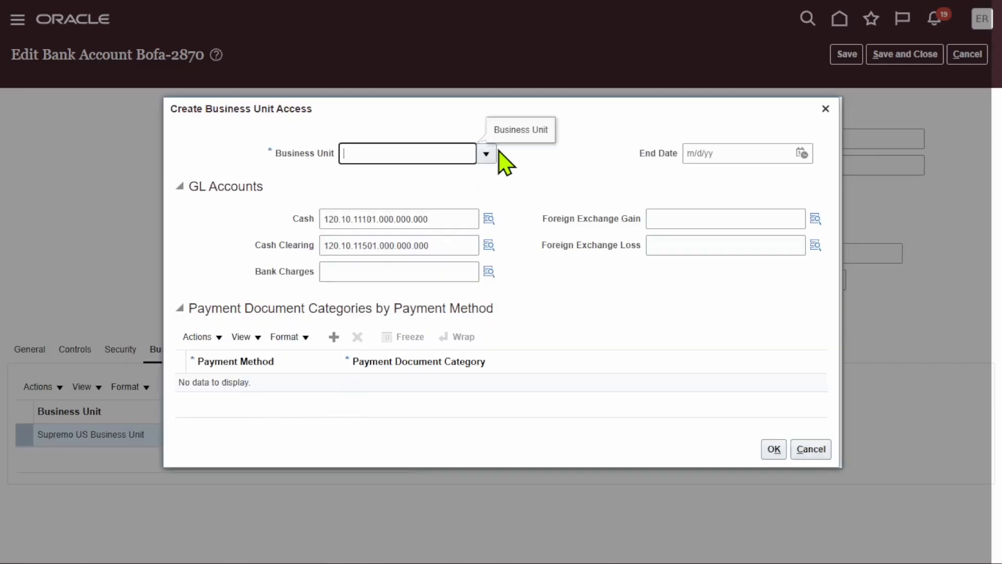
pyautogui.click(486, 155)
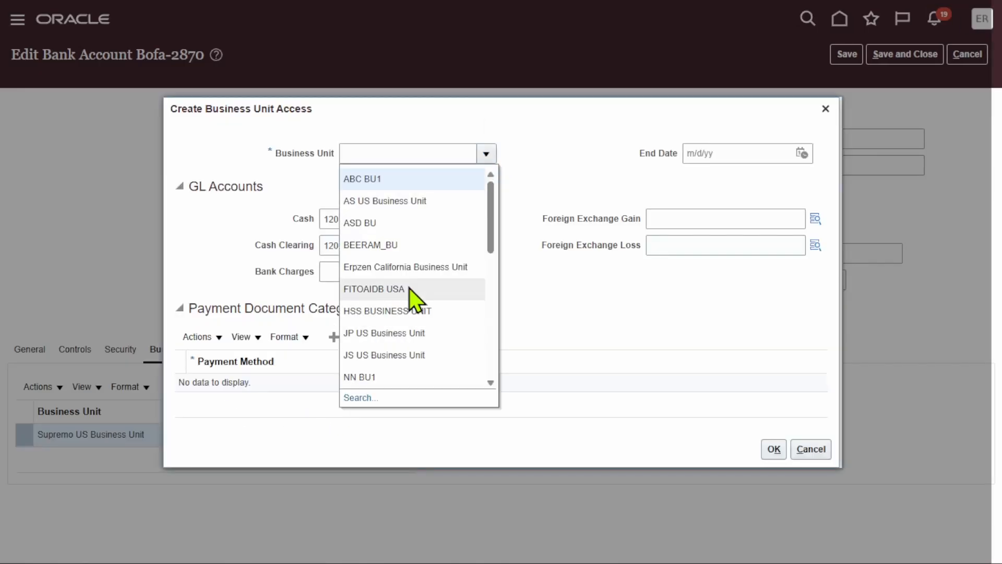
pyautogui.click(426, 268)
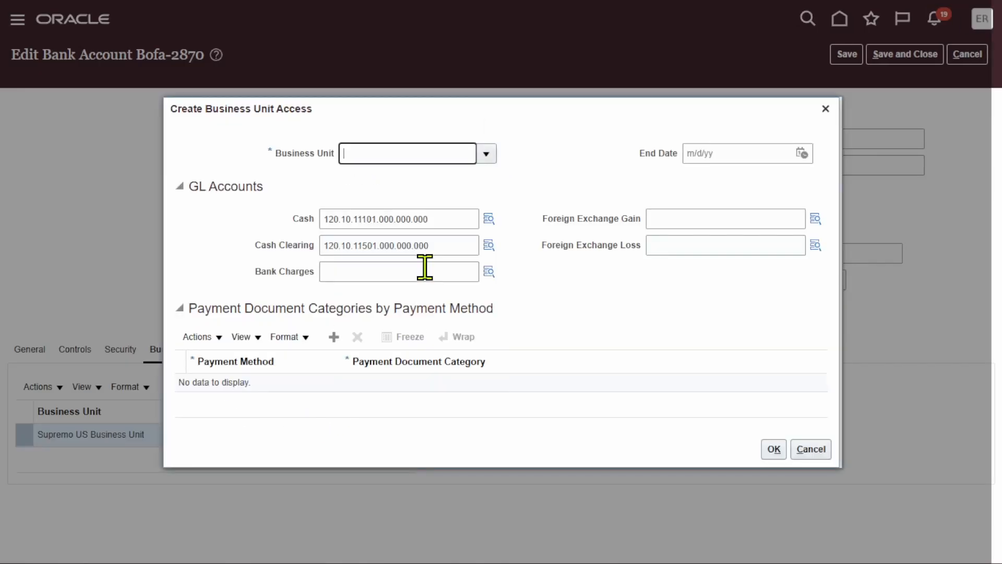
pyautogui.click(775, 449)
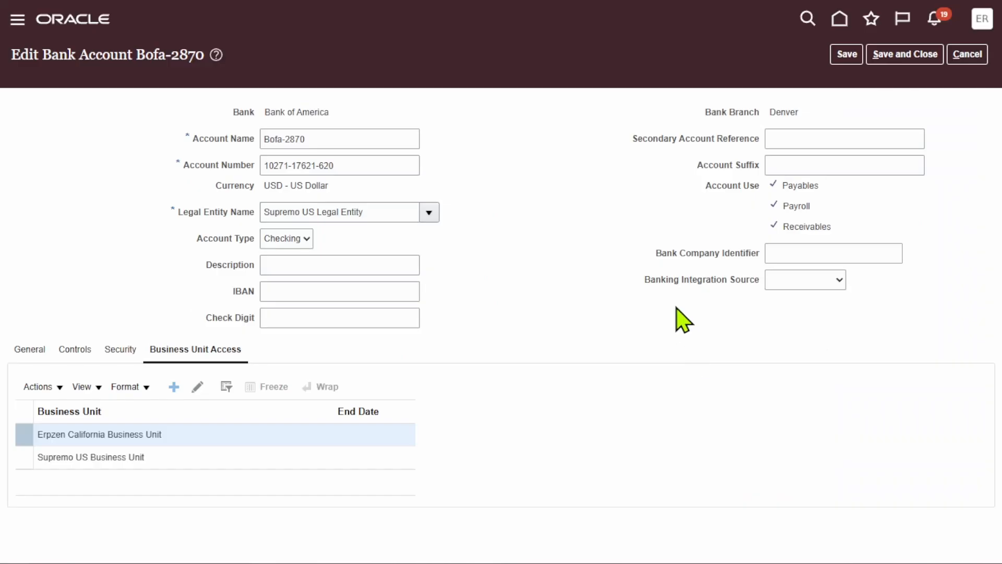
pyautogui.click(853, 53)
pyautogui.click(905, 51)
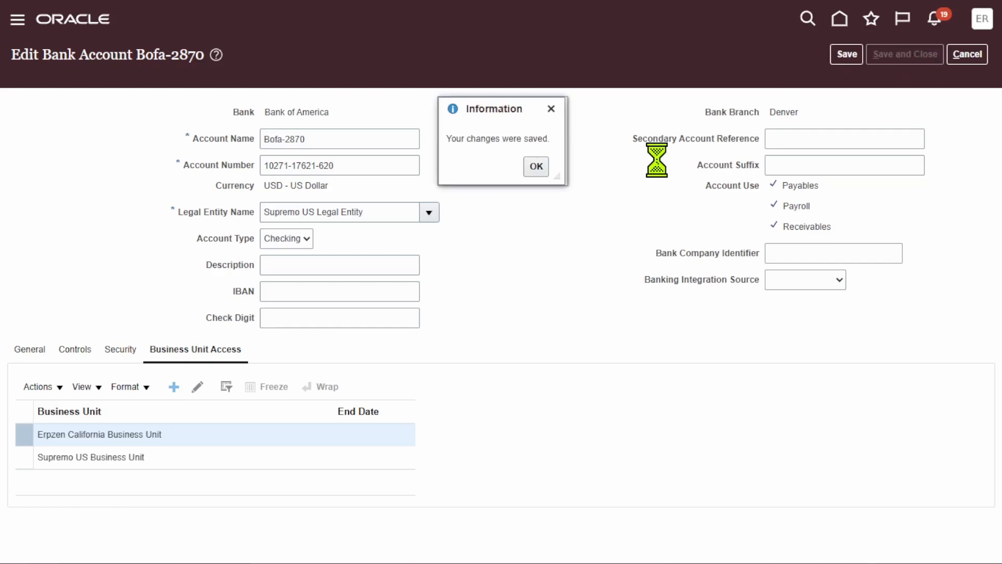
pyautogui.click(969, 57)
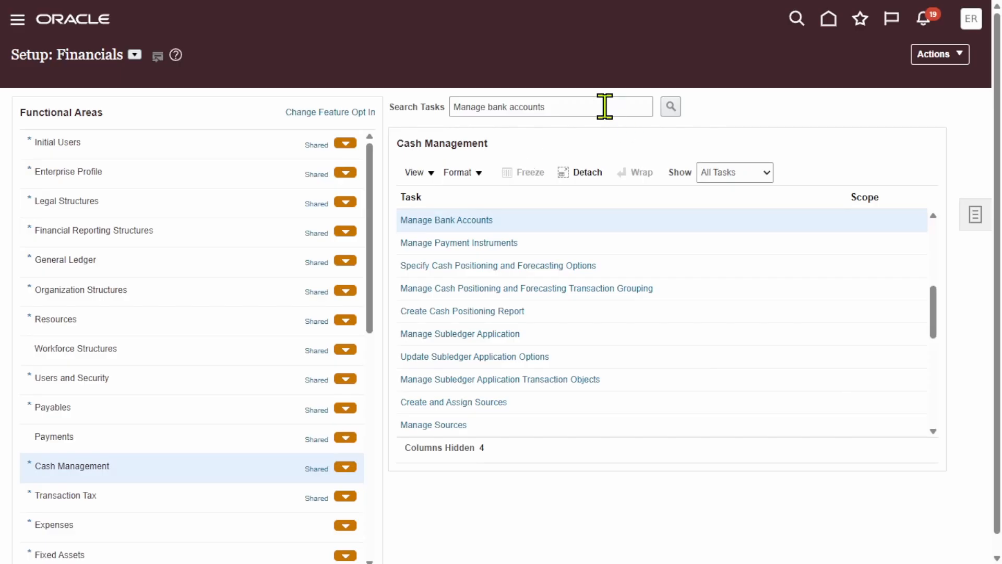
# Search the setup tasks for "receipt" and open Manage Receipt Classes and Methods.
pyautogui.tripleClick(605, 106)
pyautogui.press('BackSpace')
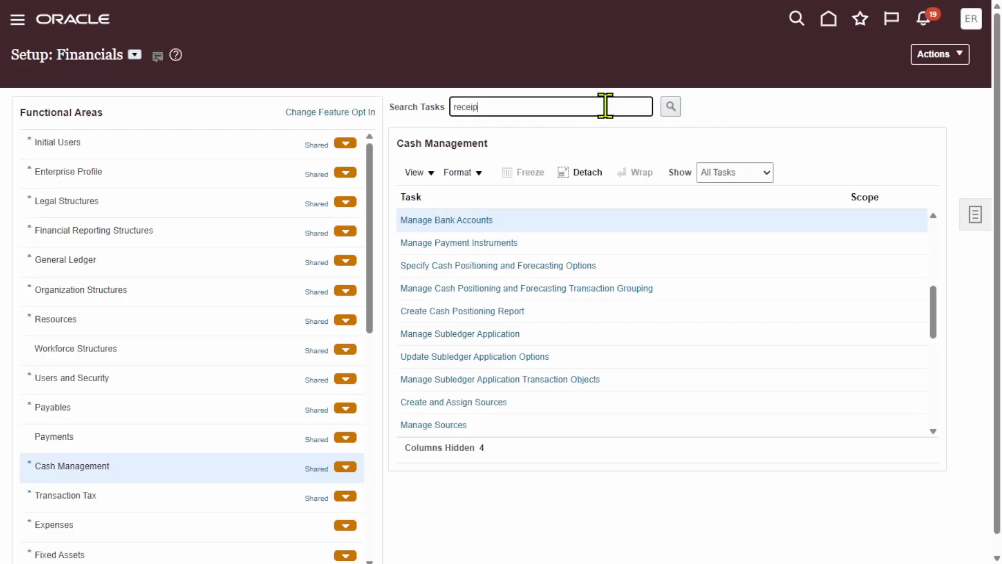
pyautogui.press('Return')
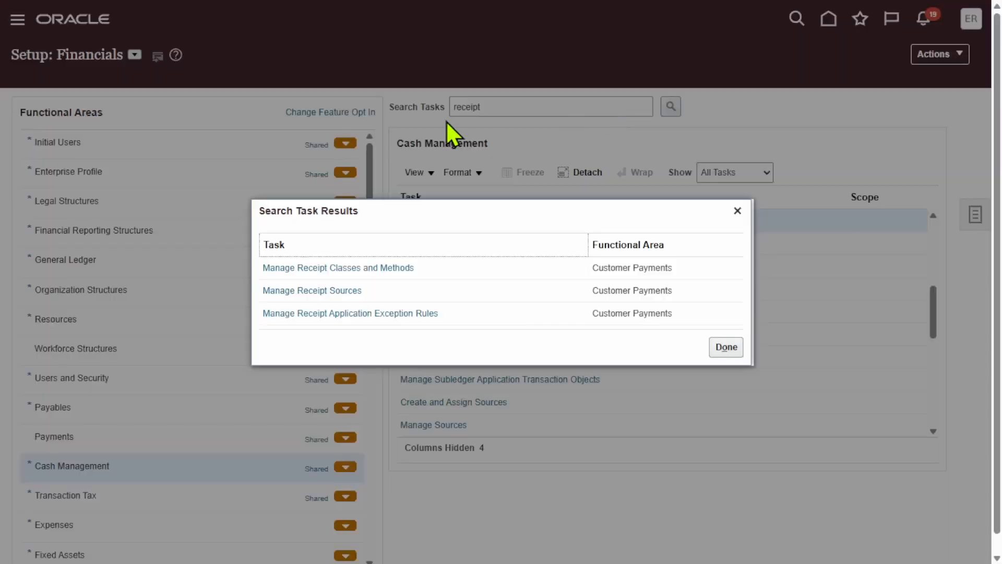
pyautogui.click(377, 267)
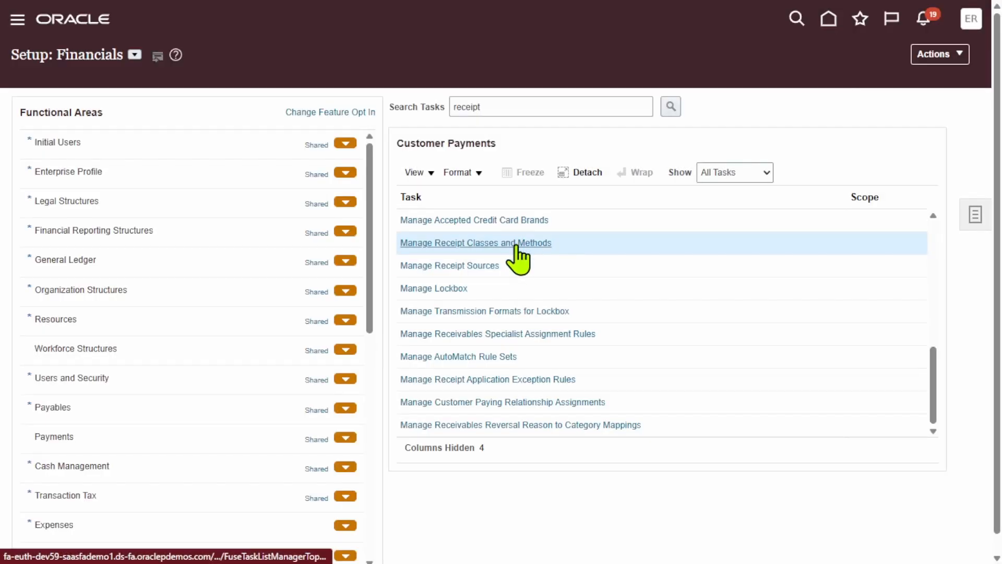
pyautogui.click(516, 245)
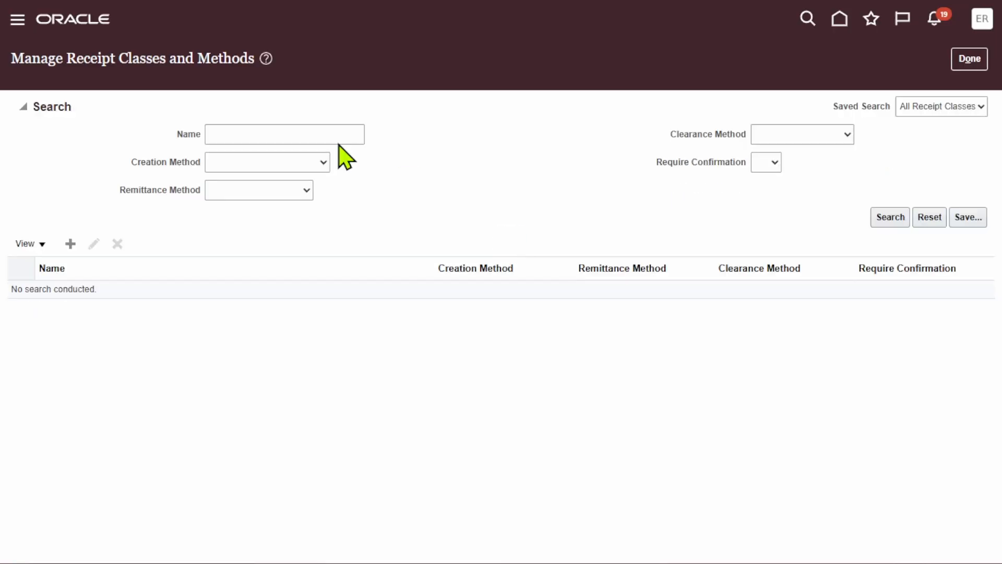
# Search the receipt classes for "erpzen", and start a new receipt class named "Erpzen Receipt class & method".
pyautogui.click(239, 133)
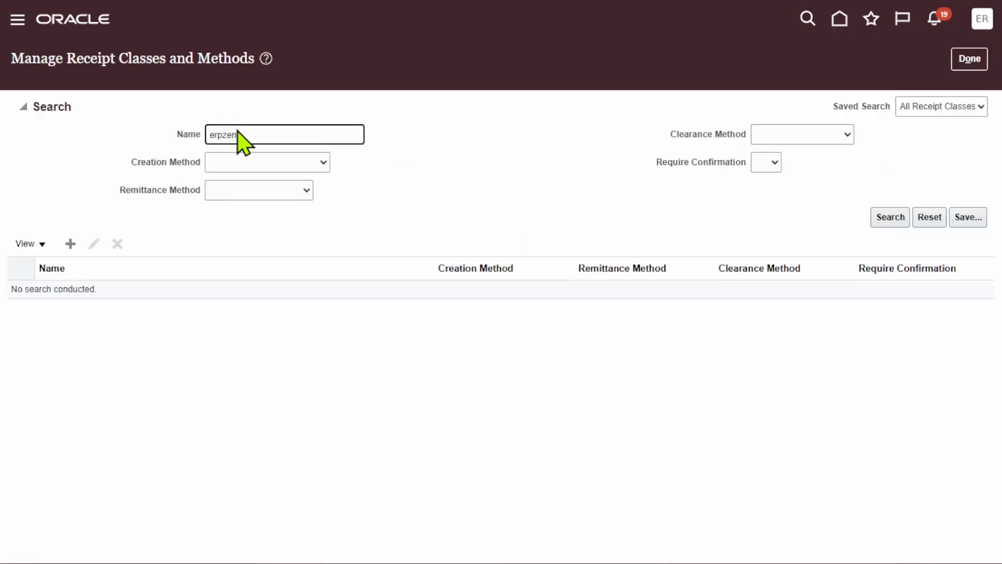
pyautogui.click(886, 218)
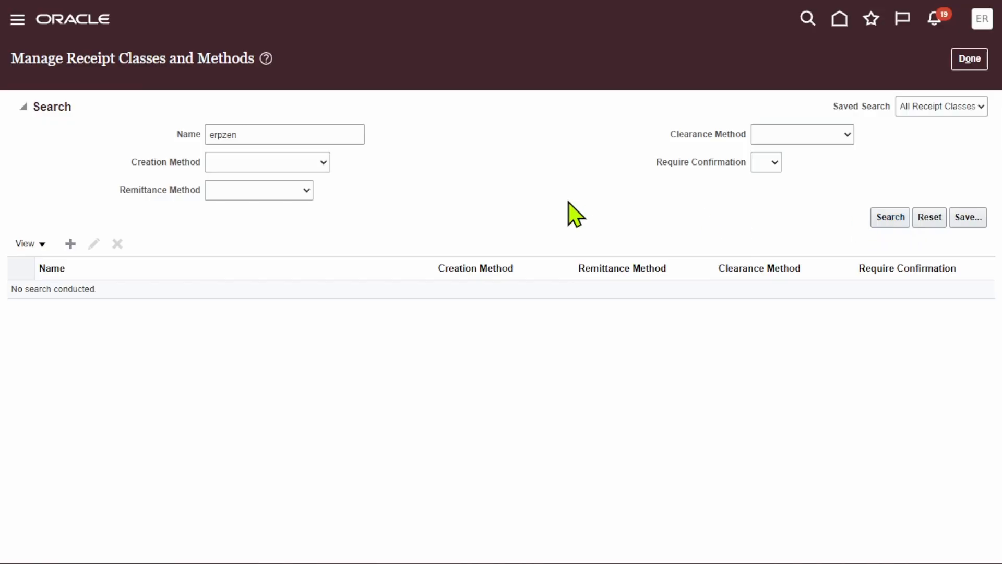
pyautogui.click(70, 244)
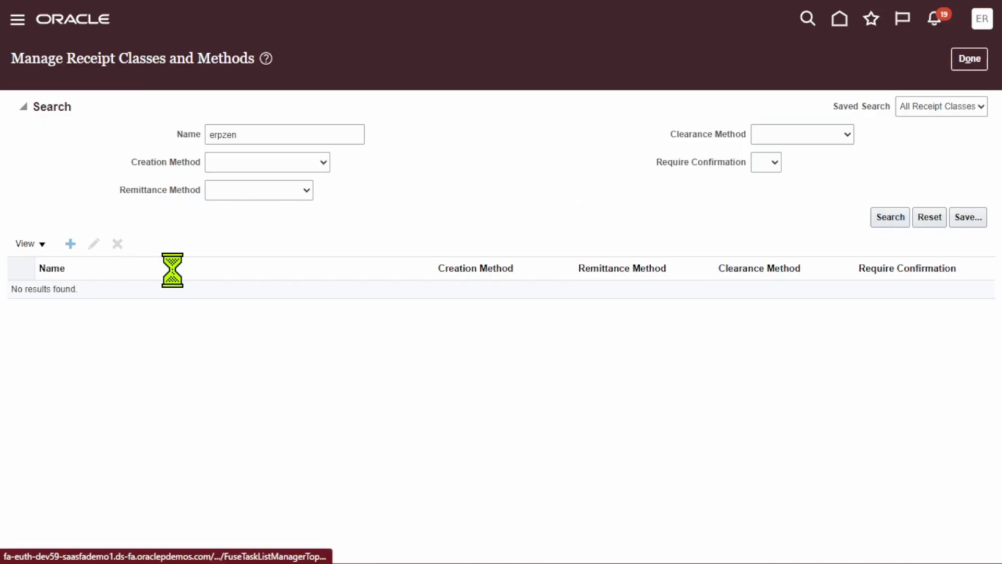
pyautogui.click(259, 107)
pyautogui.write('Er')
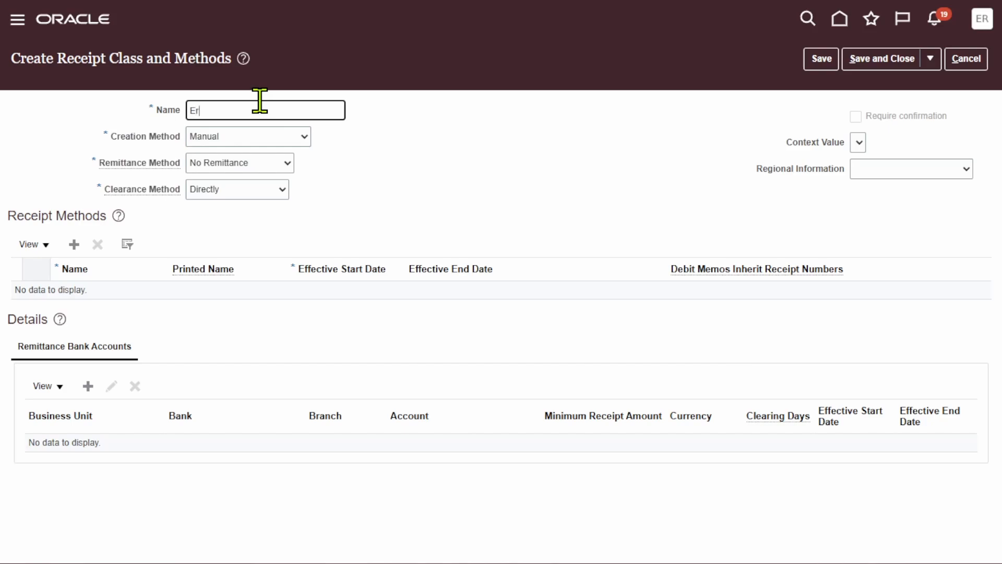
pyautogui.write('pzen Receipt class & m')
pyautogui.write('ethod')
pyautogui.click(582, 182)
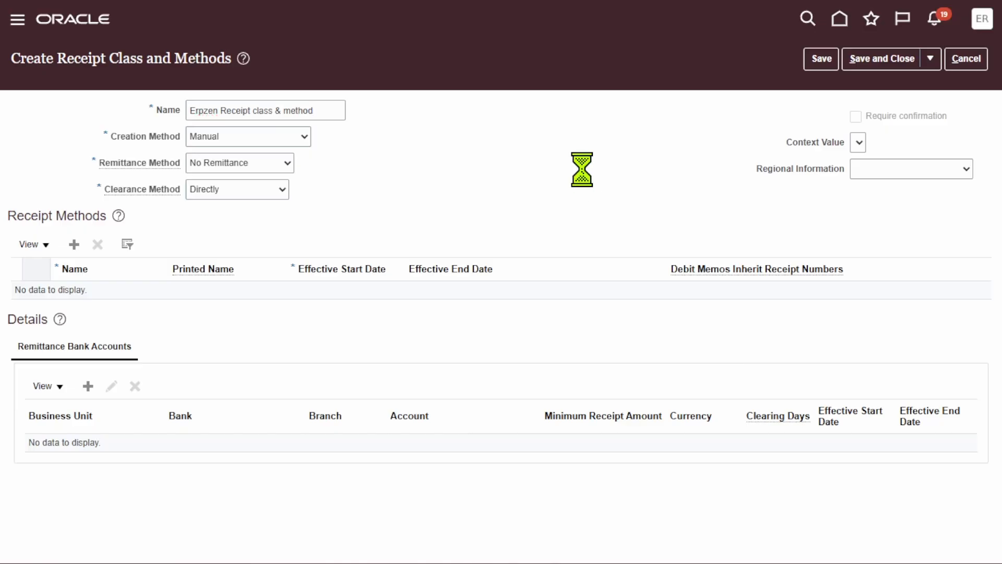
# Review the creation, remittance and clearance method choices offered for the new receipt class.
pyautogui.click(274, 137)
pyautogui.click(393, 161)
pyautogui.click(269, 165)
pyautogui.click(252, 236)
pyautogui.click(266, 194)
pyautogui.click(266, 199)
pyautogui.click(284, 163)
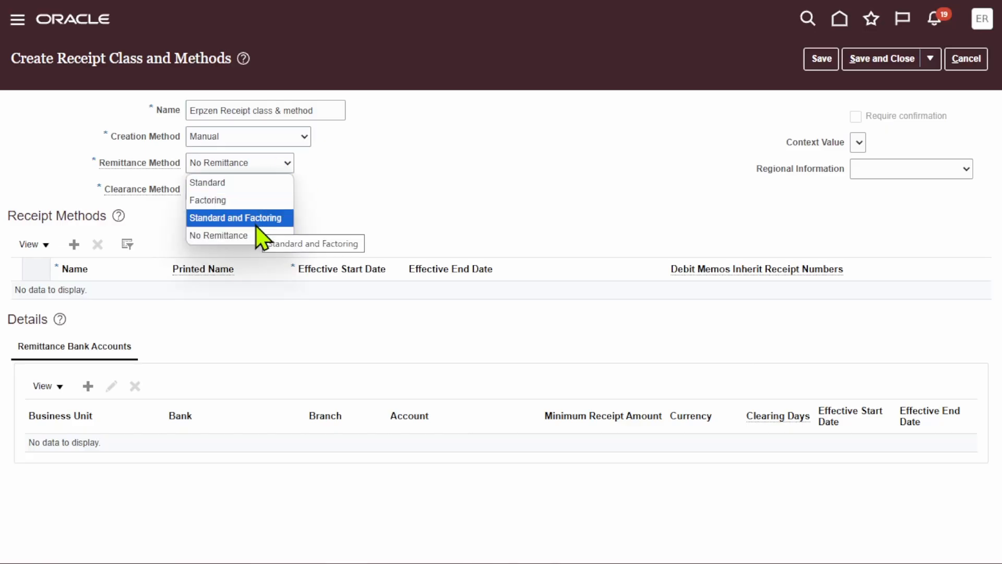
pyautogui.click(400, 171)
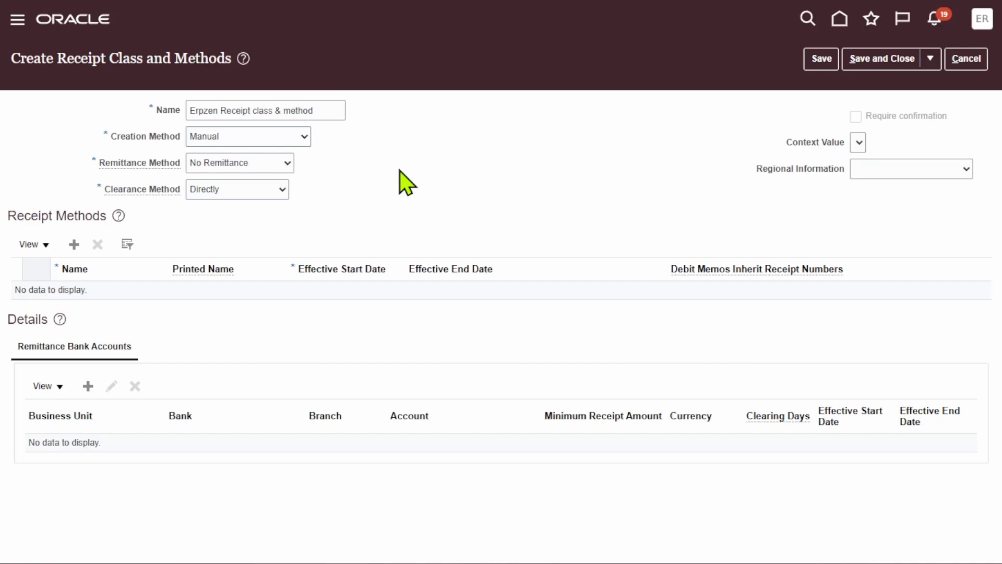
# Set the receipt class's clearance method to By Matching and its remittance method to Standard.
pyautogui.click(282, 190)
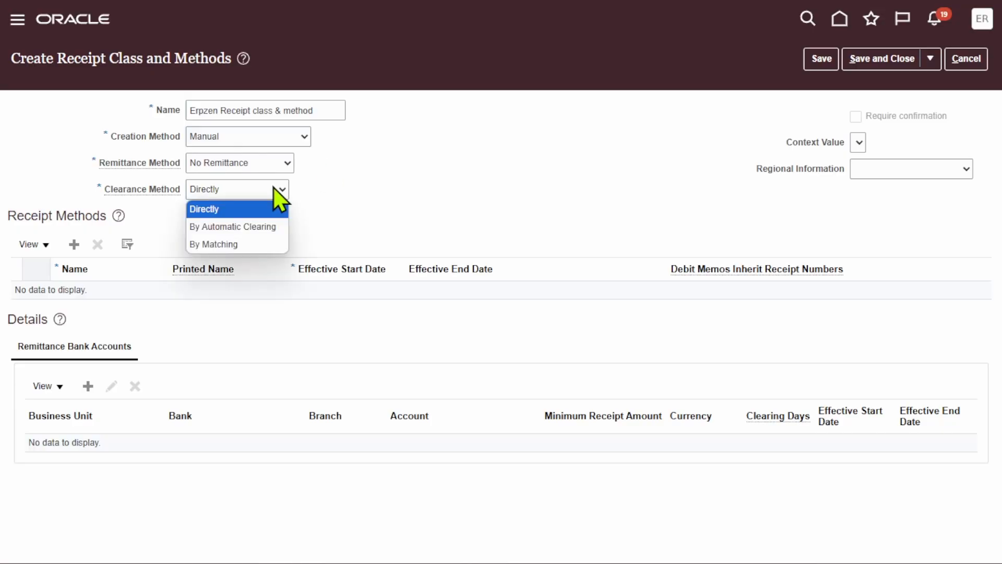
pyautogui.click(253, 244)
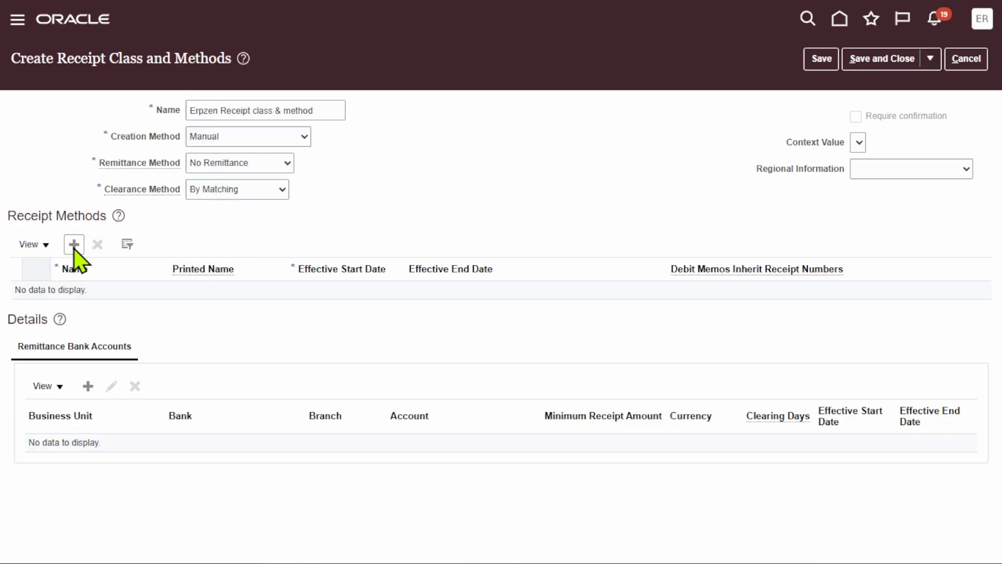
pyautogui.click(239, 165)
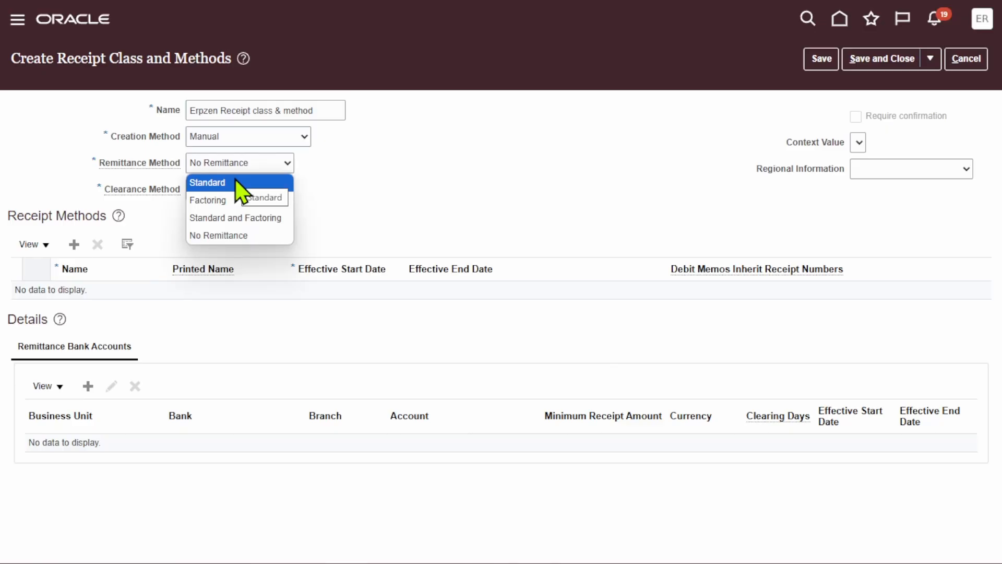
pyautogui.doubleClick(467, 201)
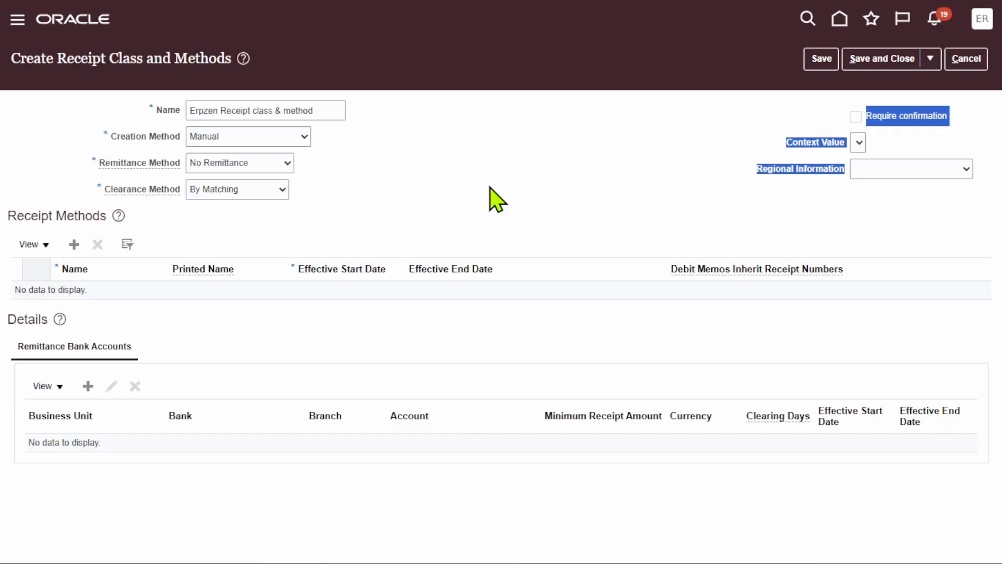
pyautogui.click(401, 165)
pyautogui.click(282, 166)
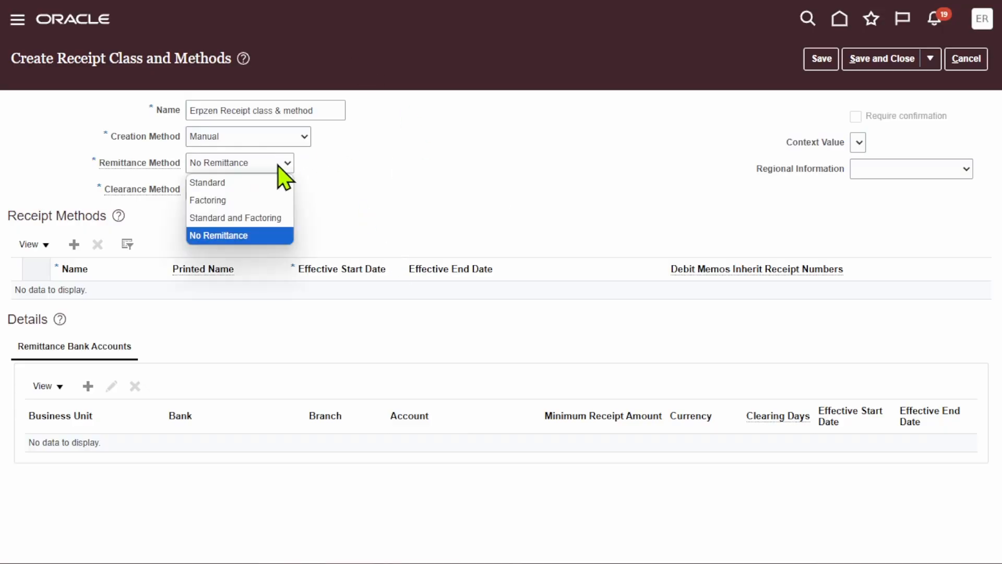
pyautogui.click(266, 181)
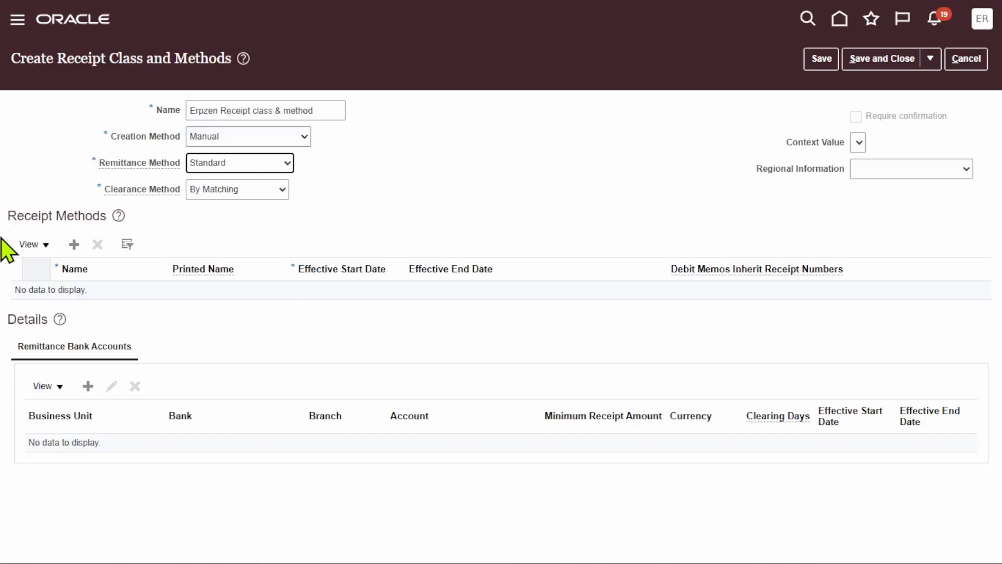
# Add a receipt method named "Erpzen Check" with the same printed name to the receipt class.
pyautogui.click(75, 246)
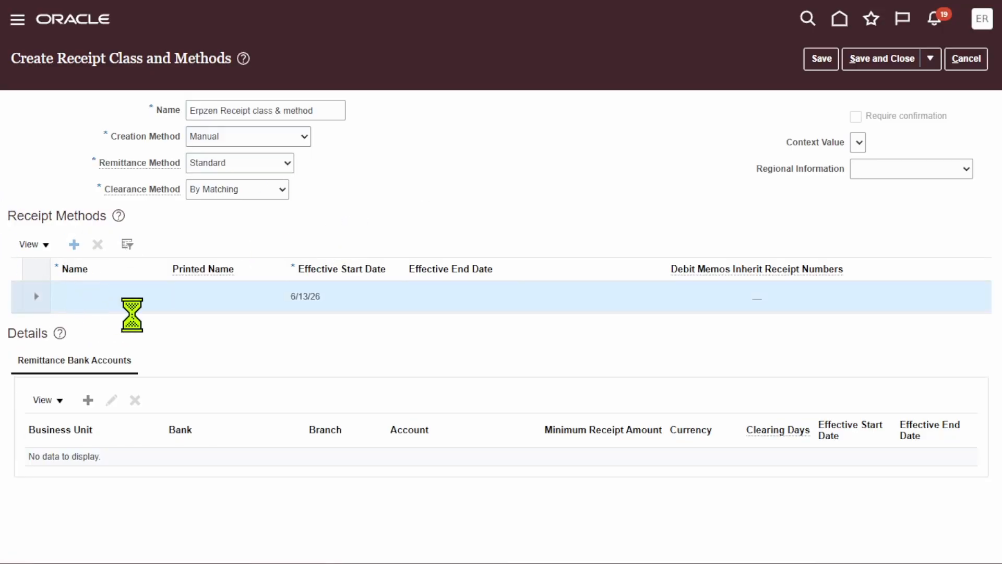
pyautogui.click(107, 307)
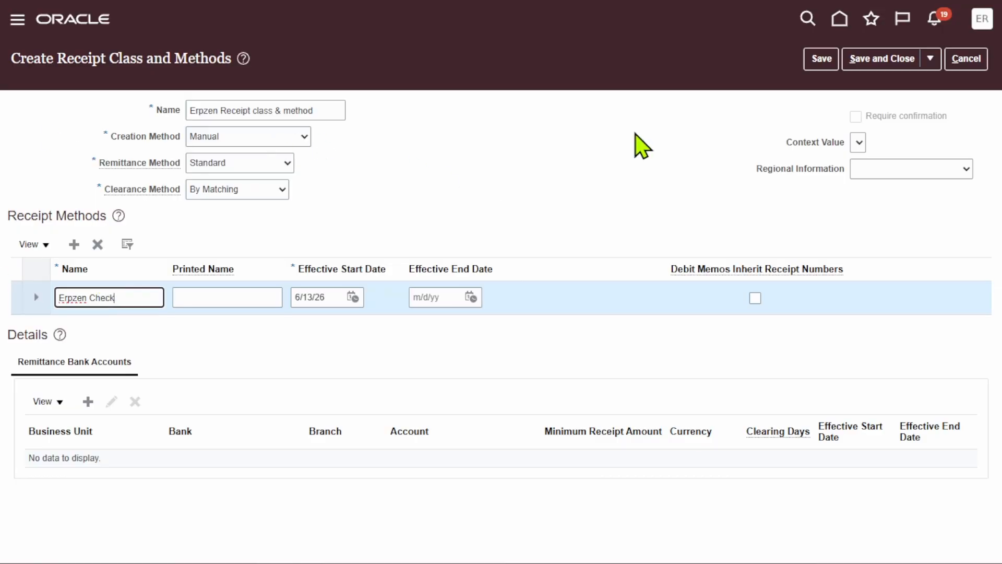
pyautogui.click(572, 92)
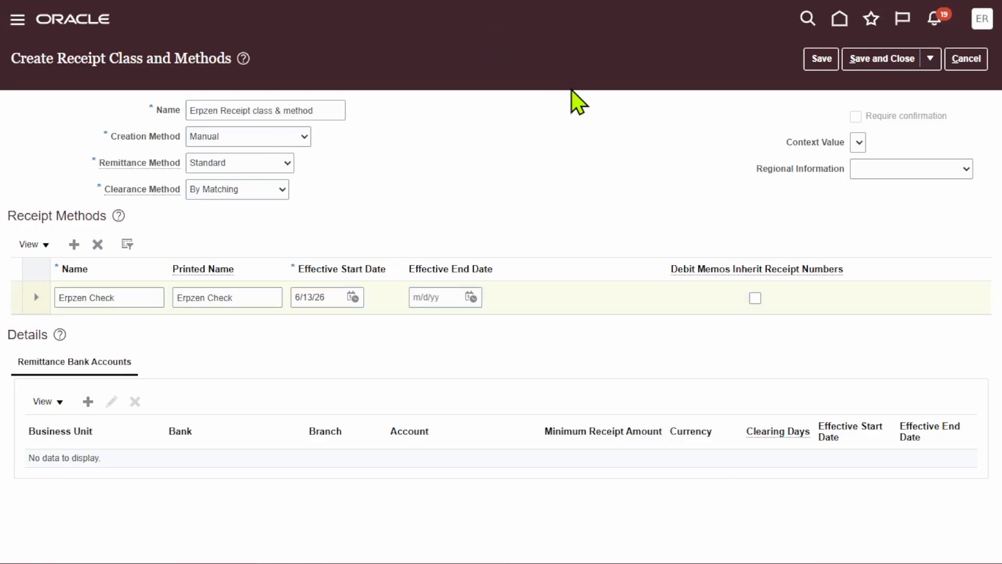
# Create a remittance bank account for the Erpzen Check method and assign it to Erpzen California Business Unit.
pyautogui.click(87, 401)
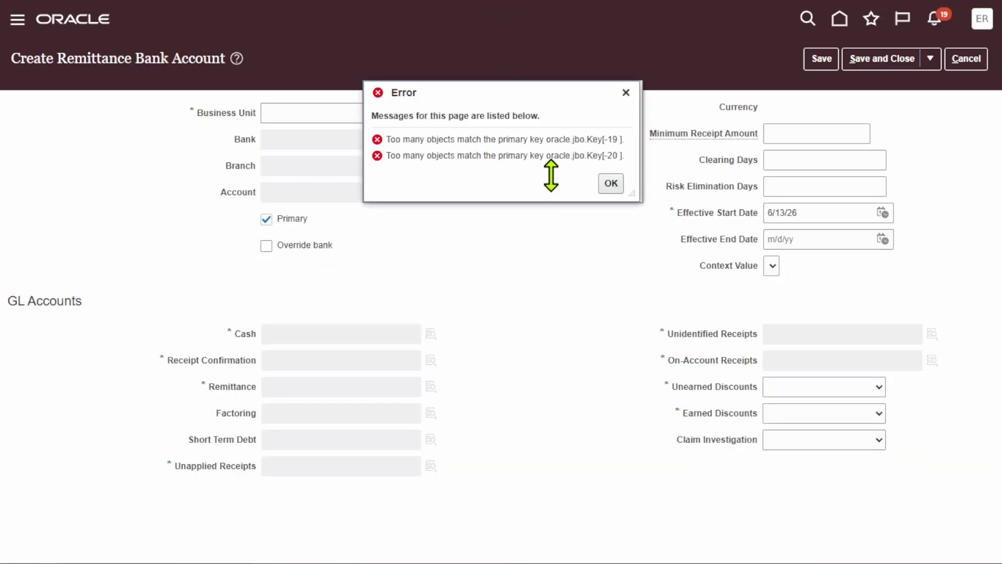
pyautogui.click(610, 186)
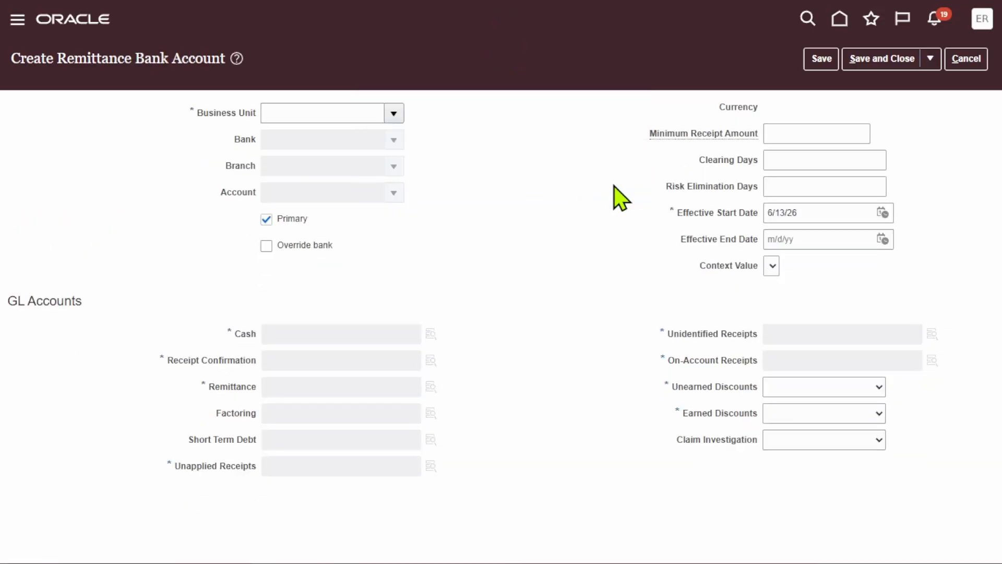
pyautogui.click(394, 116)
pyautogui.click(383, 137)
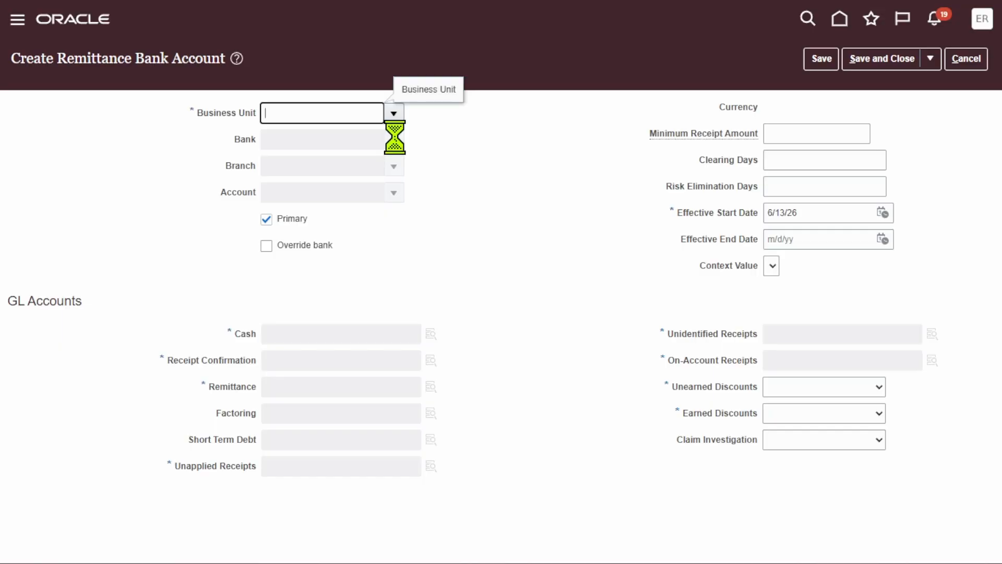
# Set the remittance bank to Bank of America, the branch to Denver and the account to Bofa-2870.
pyautogui.click(395, 140)
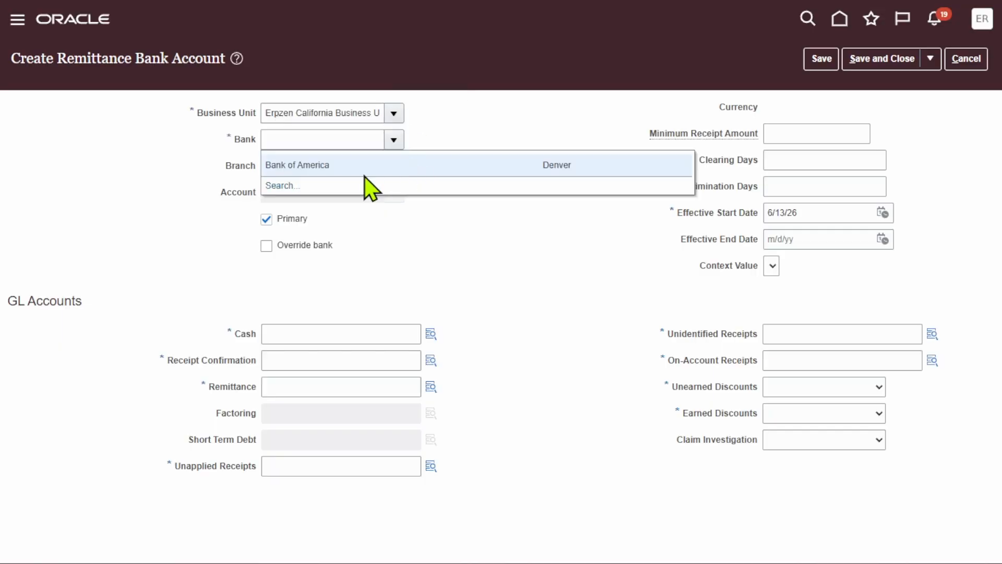
pyautogui.click(480, 270)
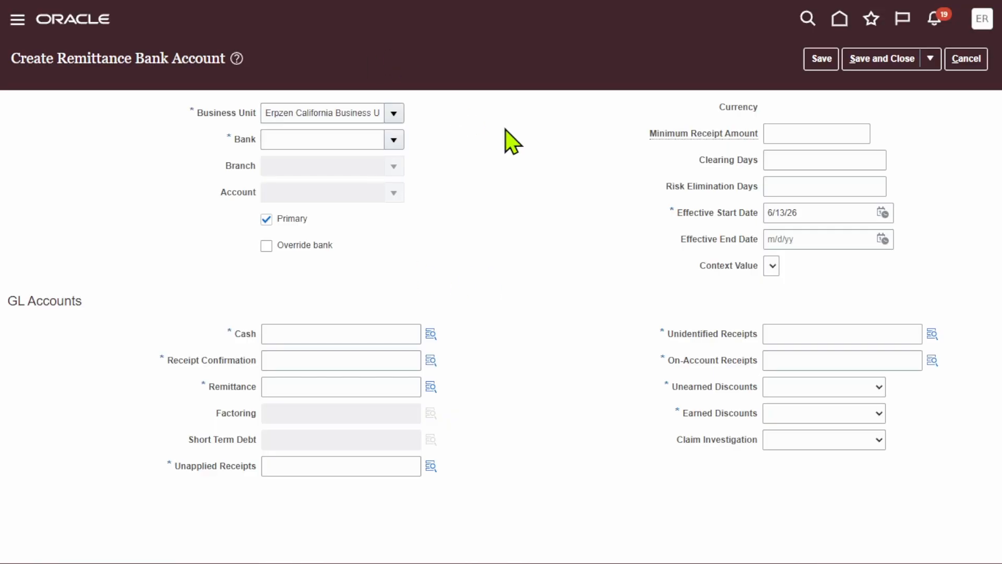
pyautogui.click(395, 141)
pyautogui.click(468, 162)
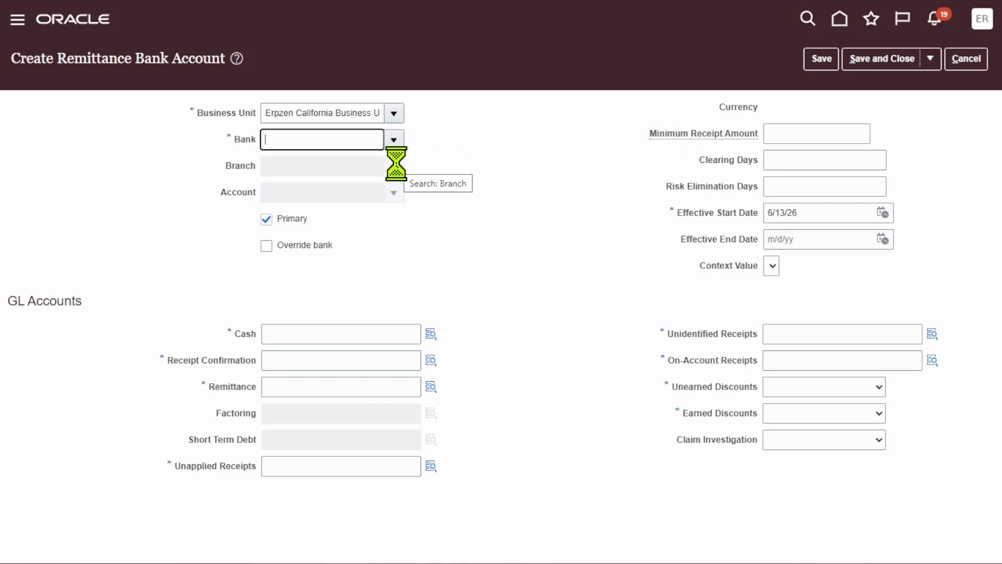
pyautogui.click(397, 165)
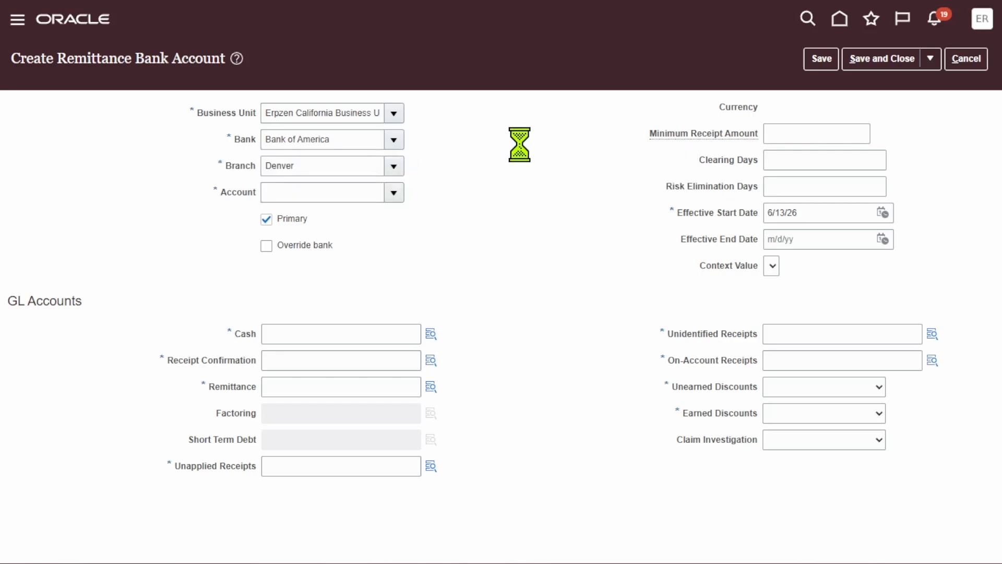
pyautogui.click(522, 99)
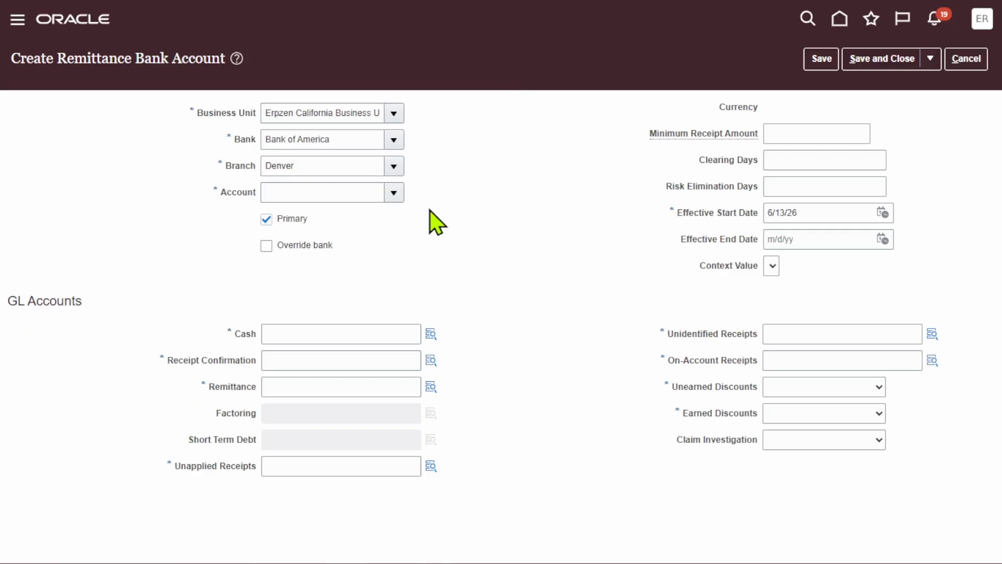
pyautogui.click(397, 196)
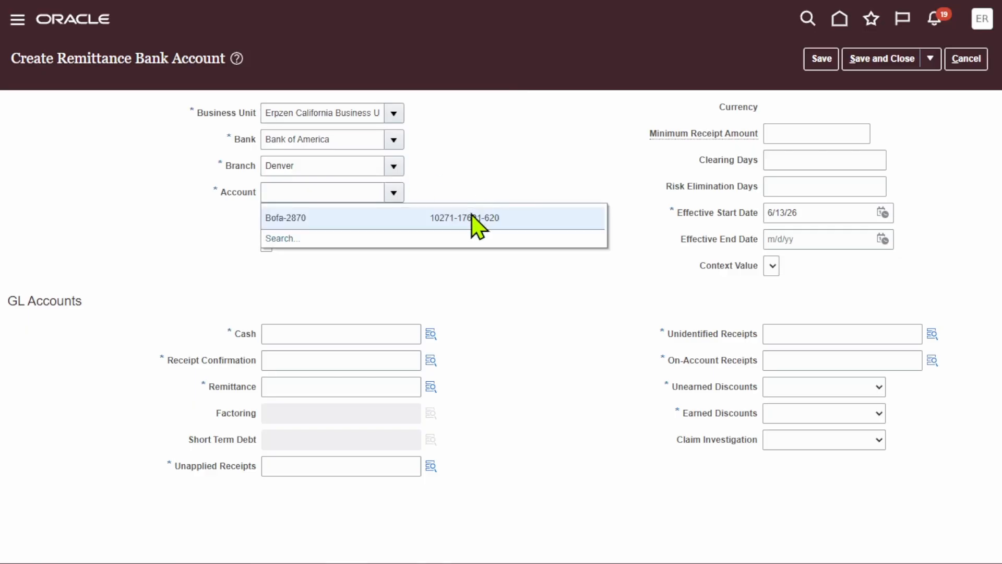
pyautogui.click(470, 218)
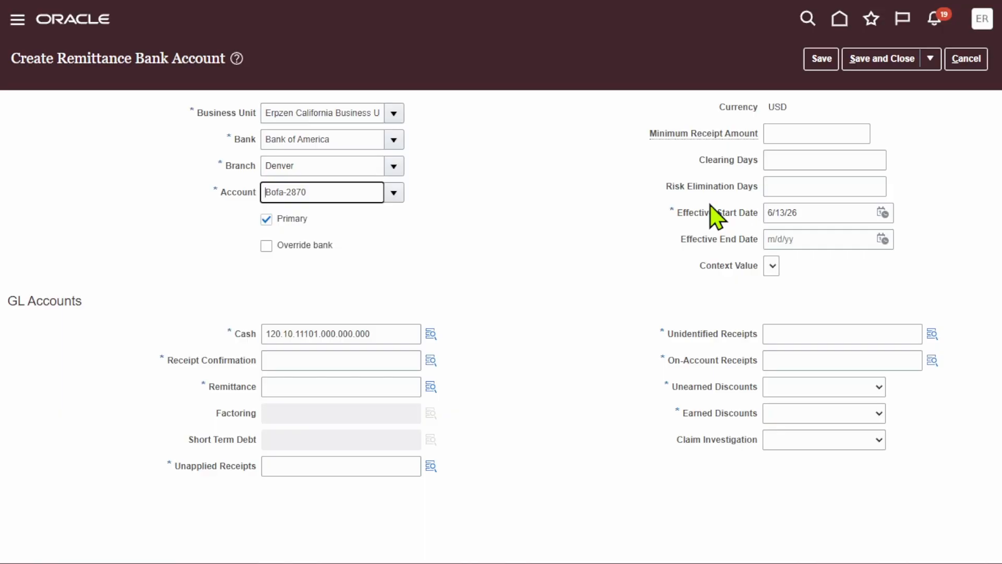
pyautogui.click(400, 334)
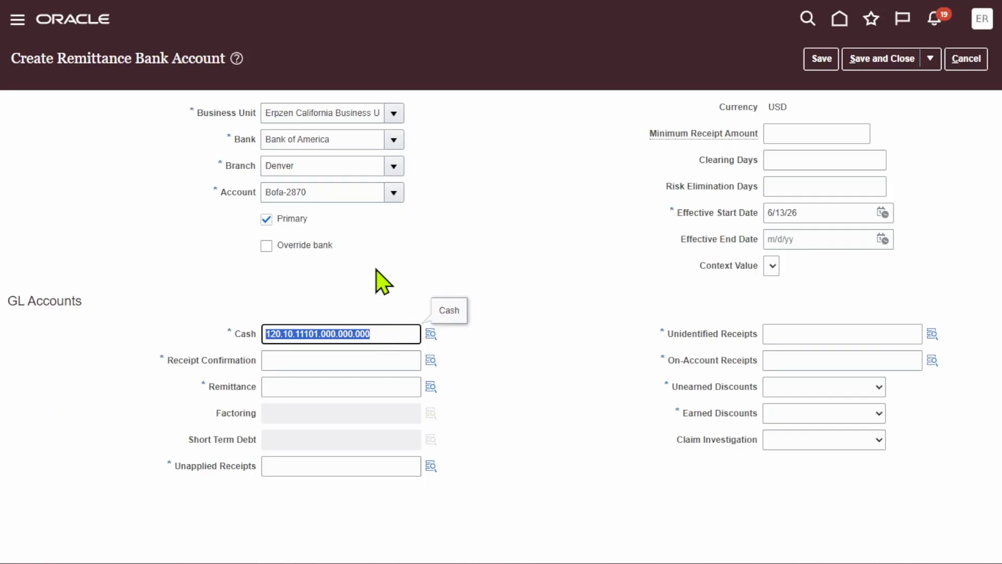
pyautogui.doubleClick(385, 332)
pyautogui.click(379, 234)
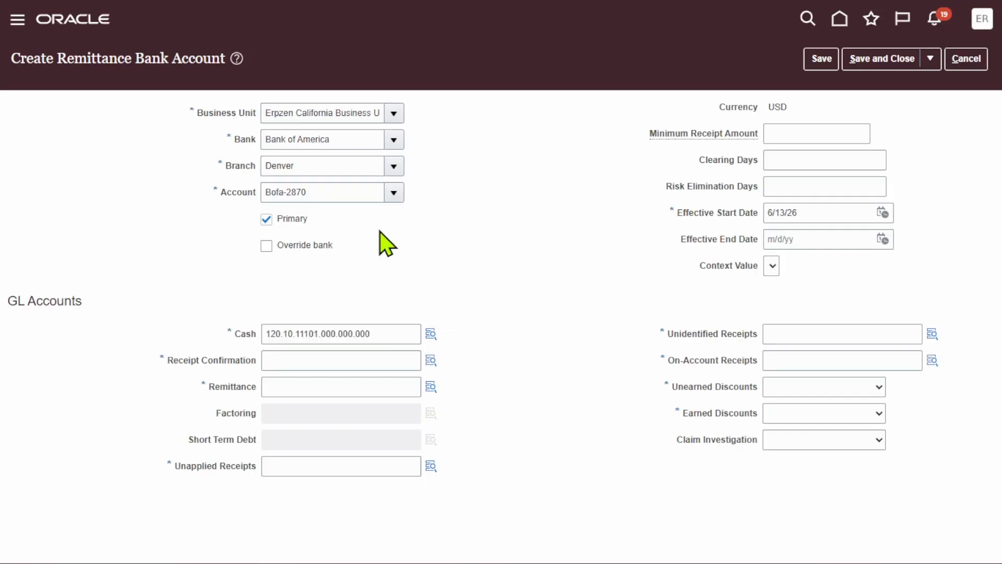
pyautogui.click(930, 338)
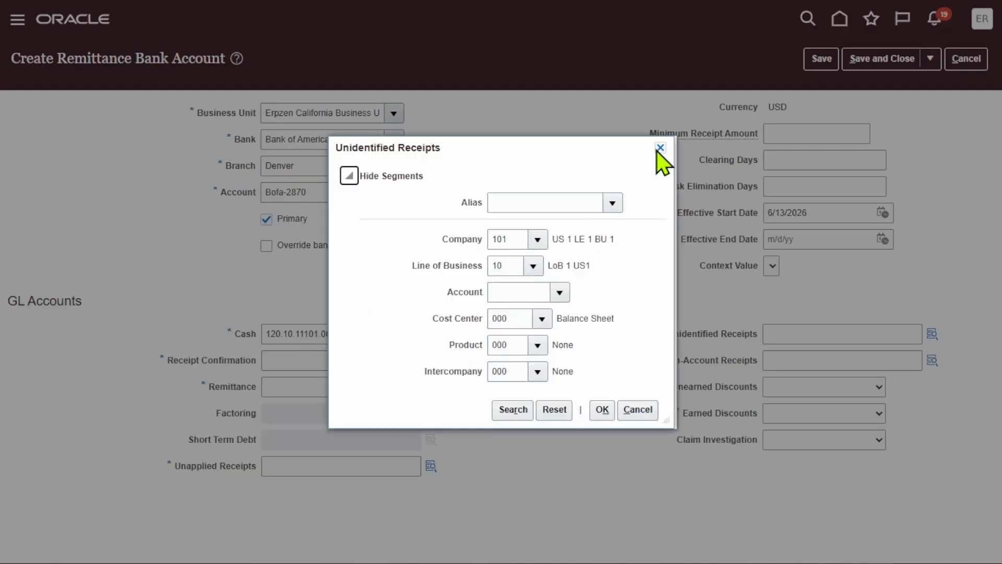
pyautogui.click(660, 149)
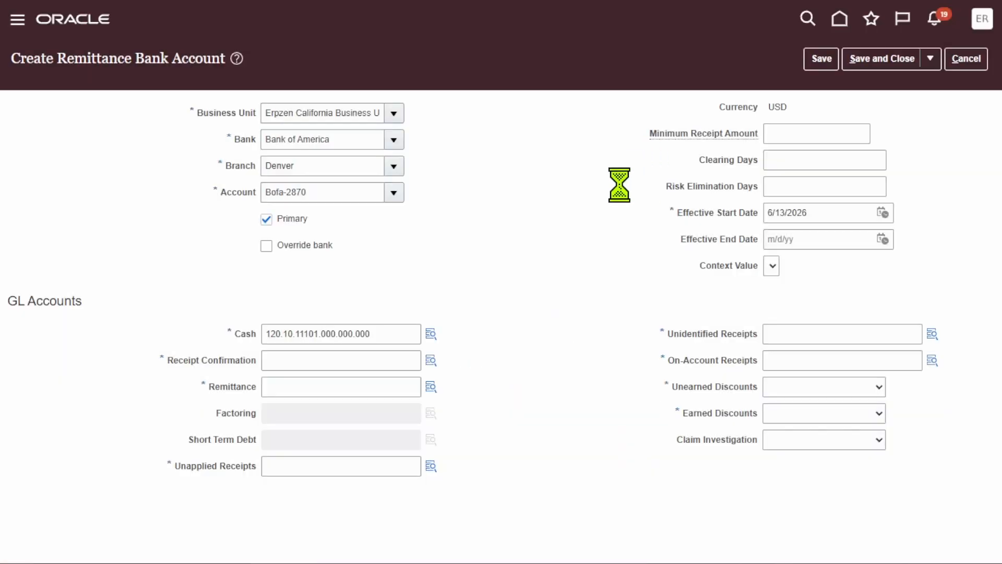
# Set the Receipt Confirmation GL account to 12170 Confirmed Receipts, finding it among accounts whose description contains "Receipt".
pyautogui.click(431, 361)
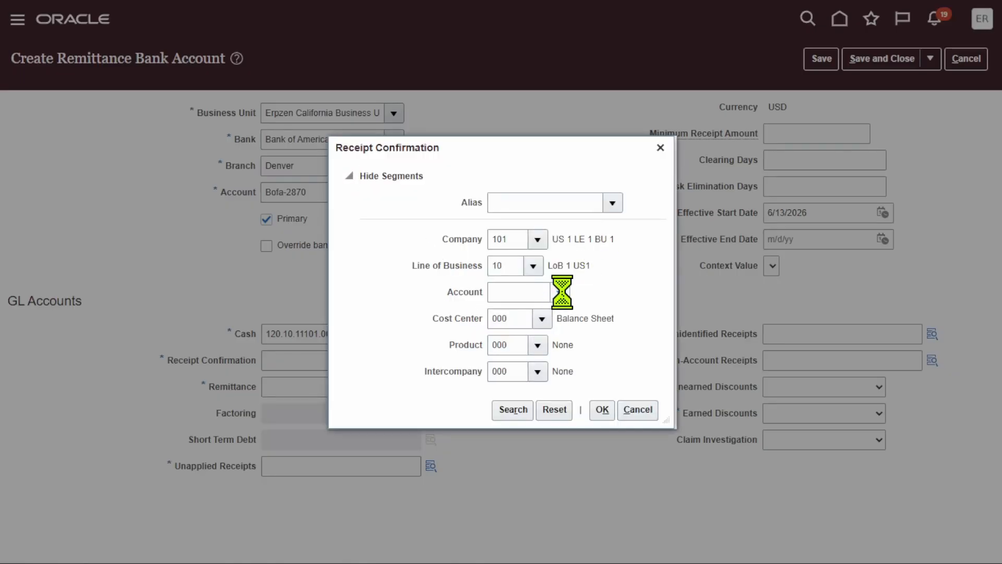
pyautogui.click(560, 292)
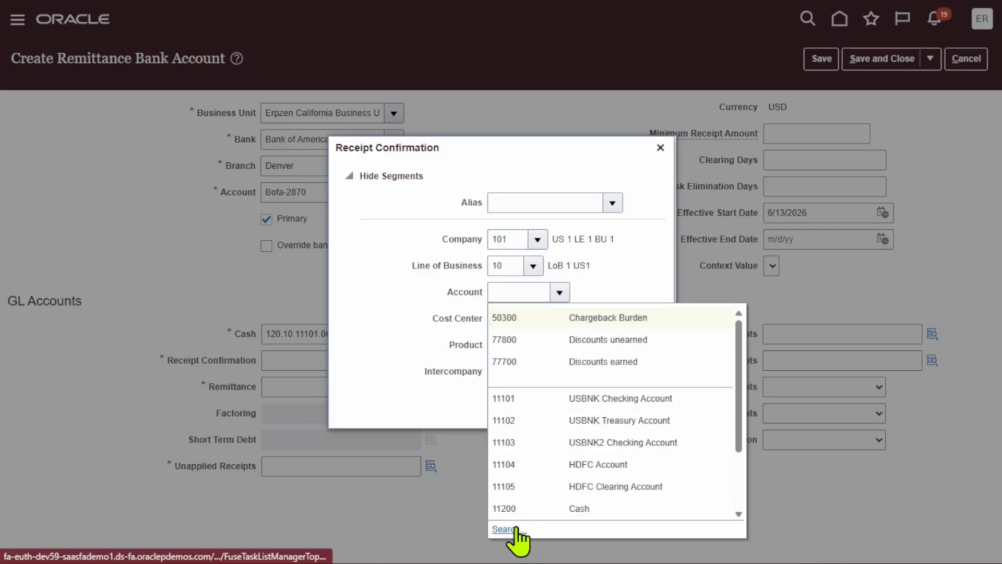
pyautogui.click(509, 529)
pyautogui.click(516, 275)
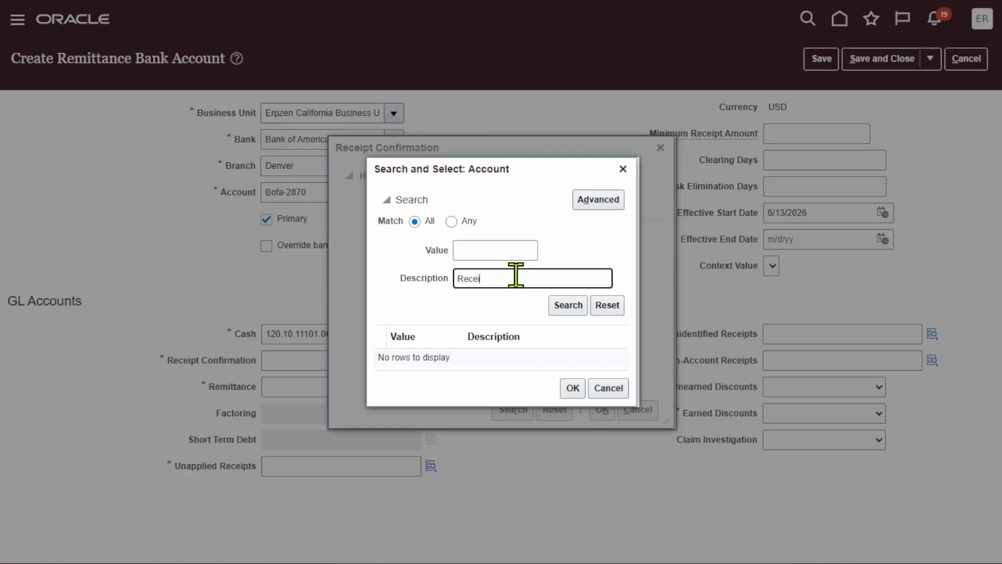
pyautogui.write('Receipt')
pyautogui.click(598, 199)
pyautogui.click(468, 277)
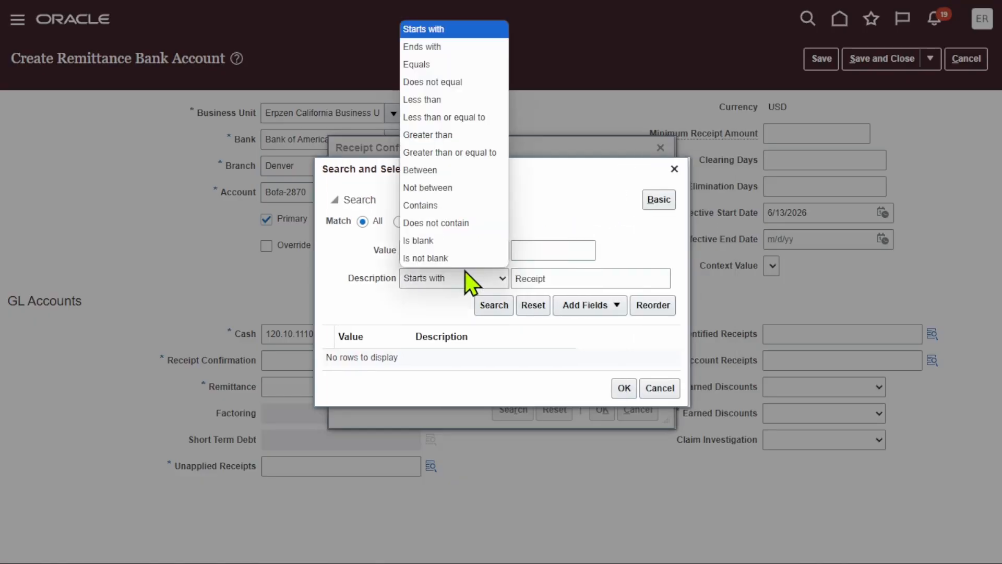
pyautogui.click(433, 206)
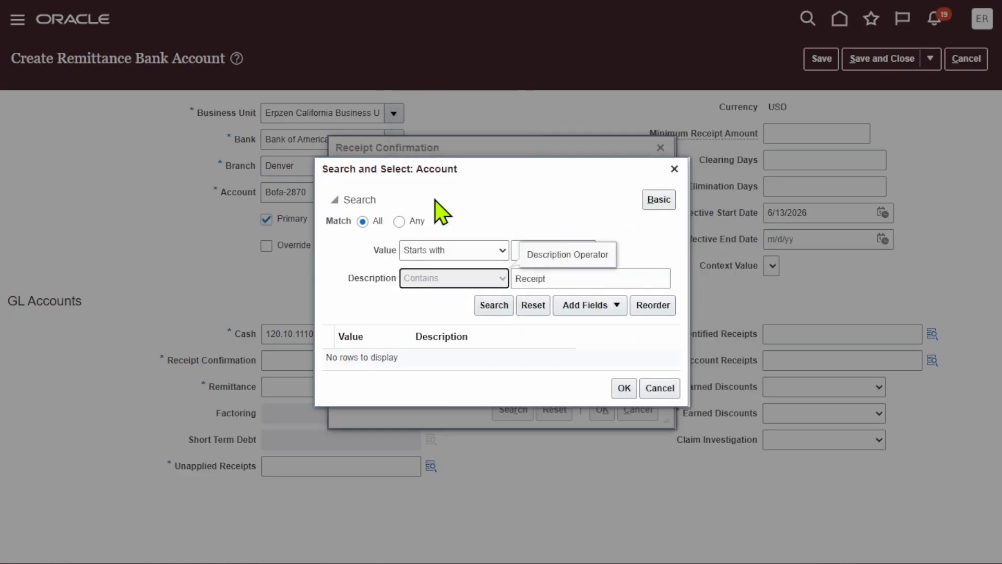
pyautogui.click(500, 304)
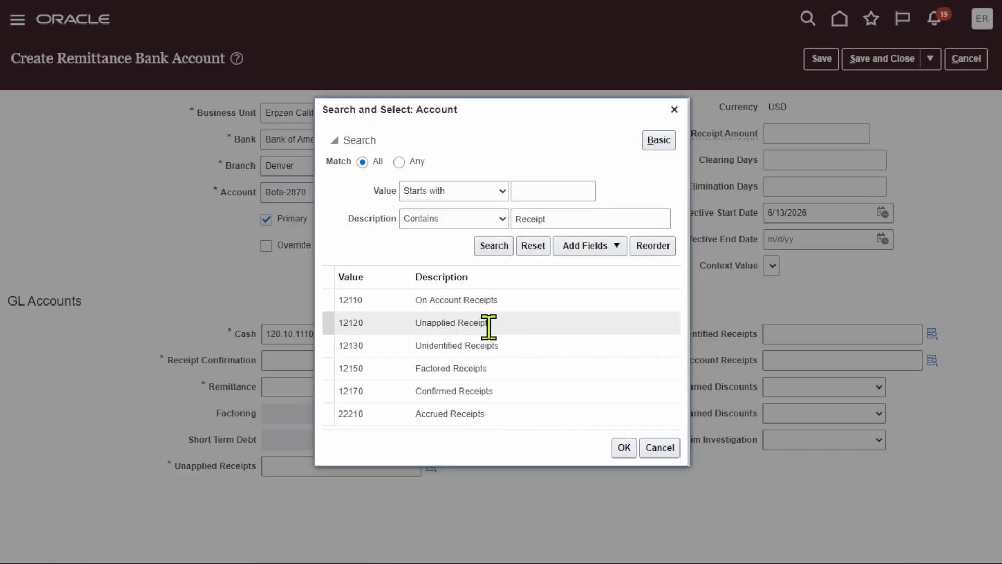
pyautogui.click(481, 390)
pyautogui.click(621, 448)
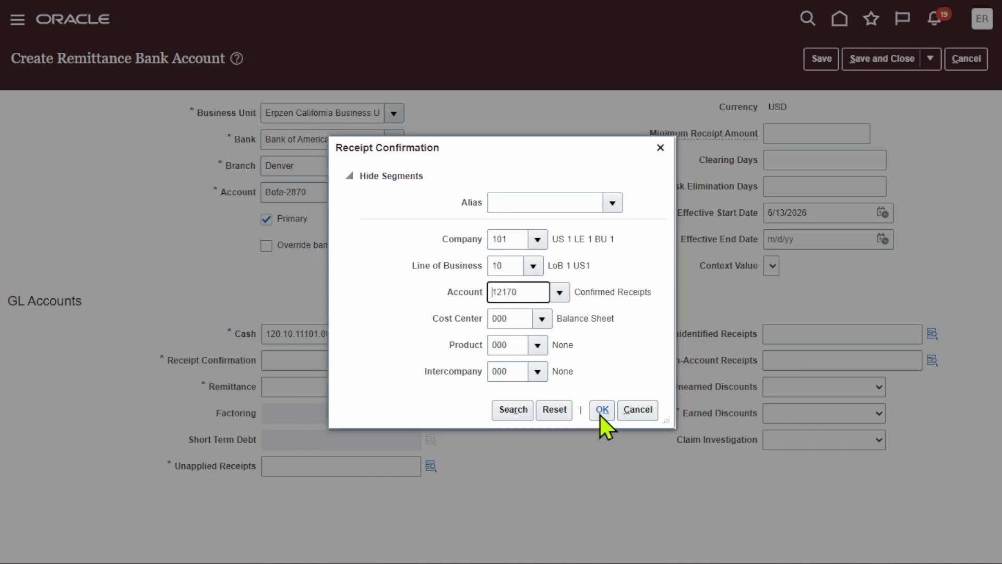
pyautogui.click(601, 412)
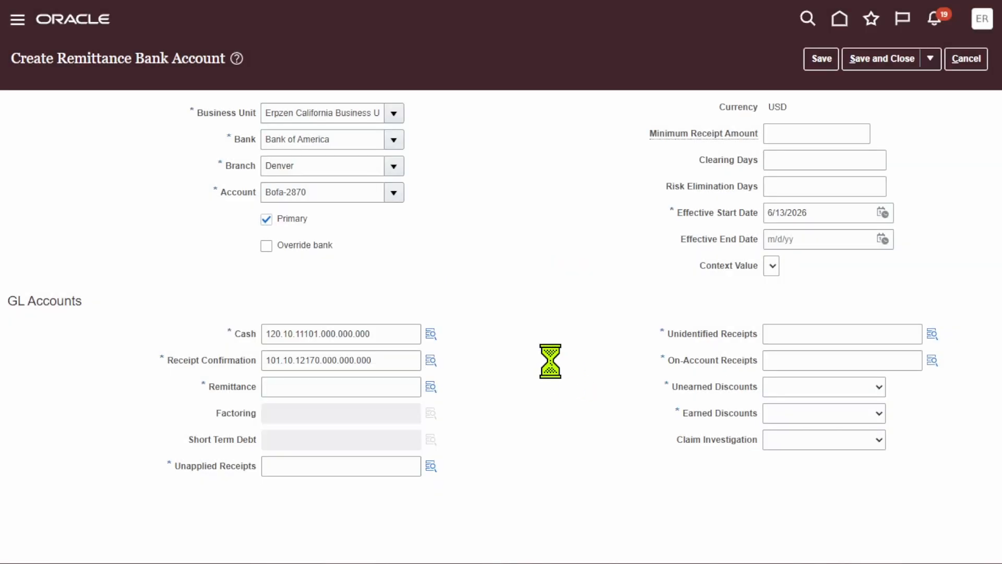
# Set the Remittance GL account to 12160 Remittance by searching the account descriptions for "Remittance".
pyautogui.click(430, 386)
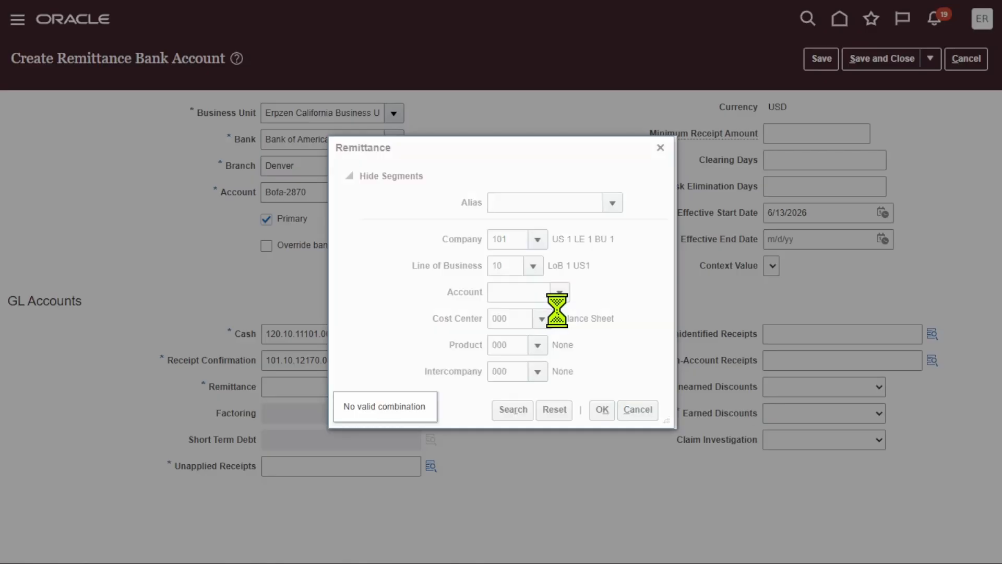
pyautogui.click(559, 292)
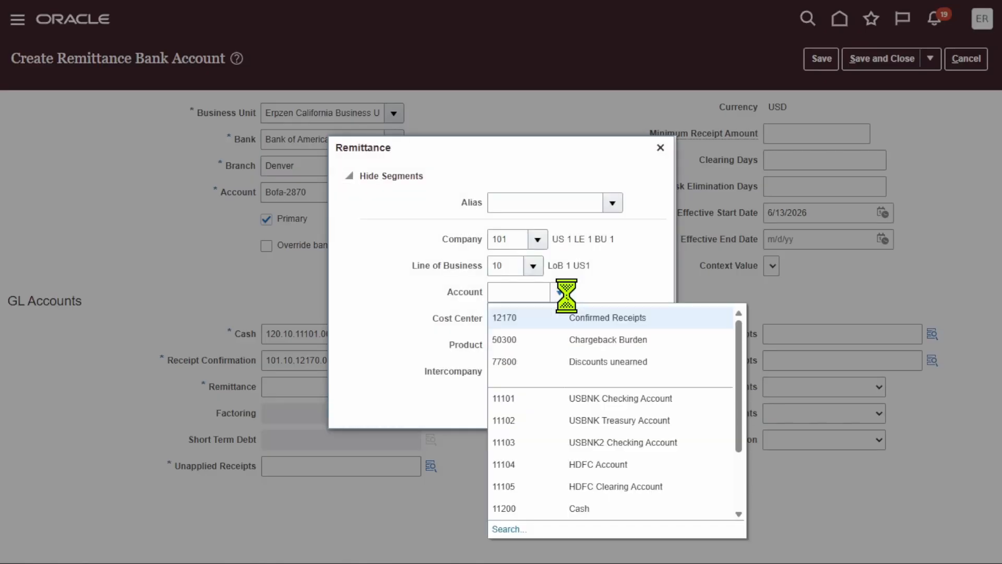
pyautogui.click(509, 528)
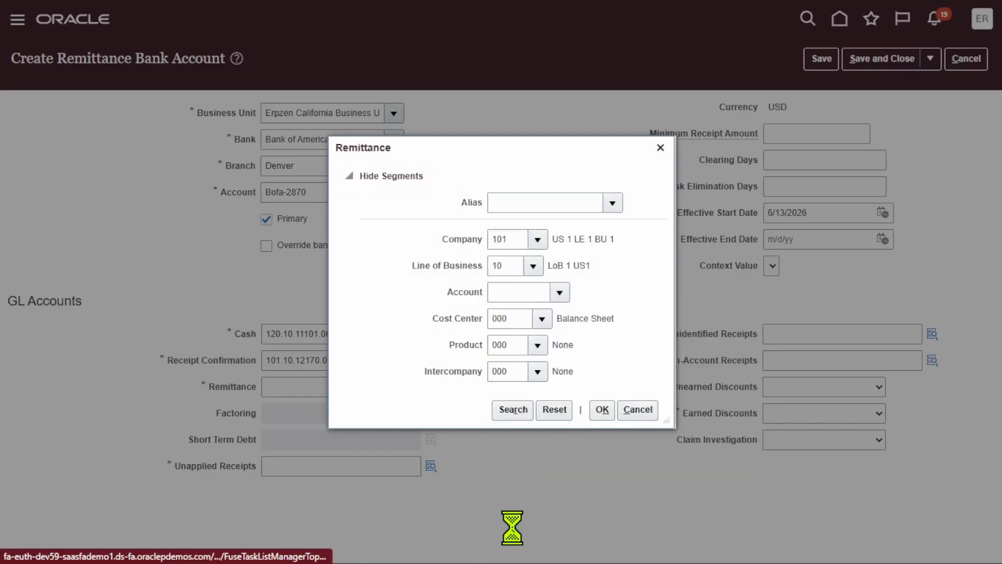
pyautogui.click(505, 281)
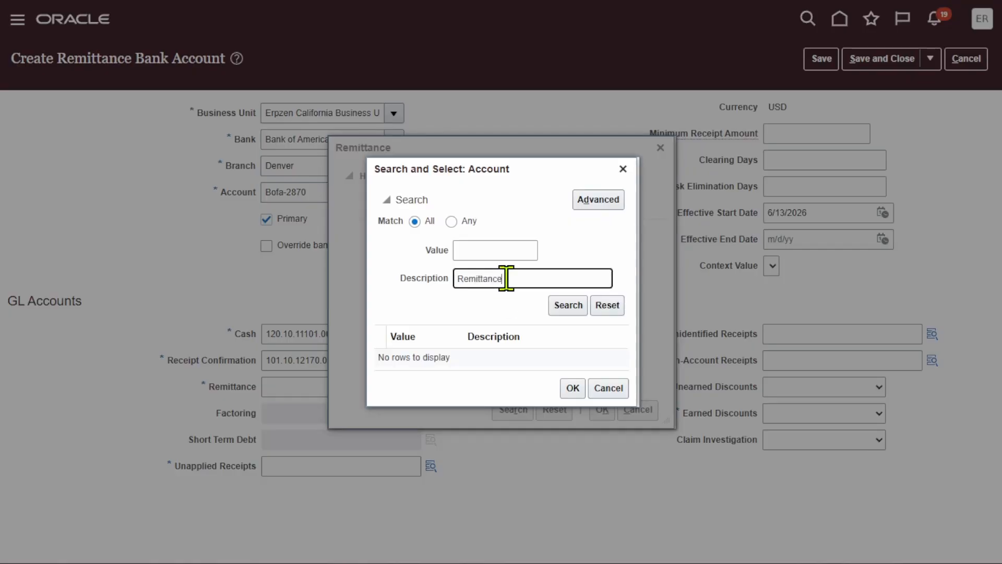
pyautogui.click(573, 305)
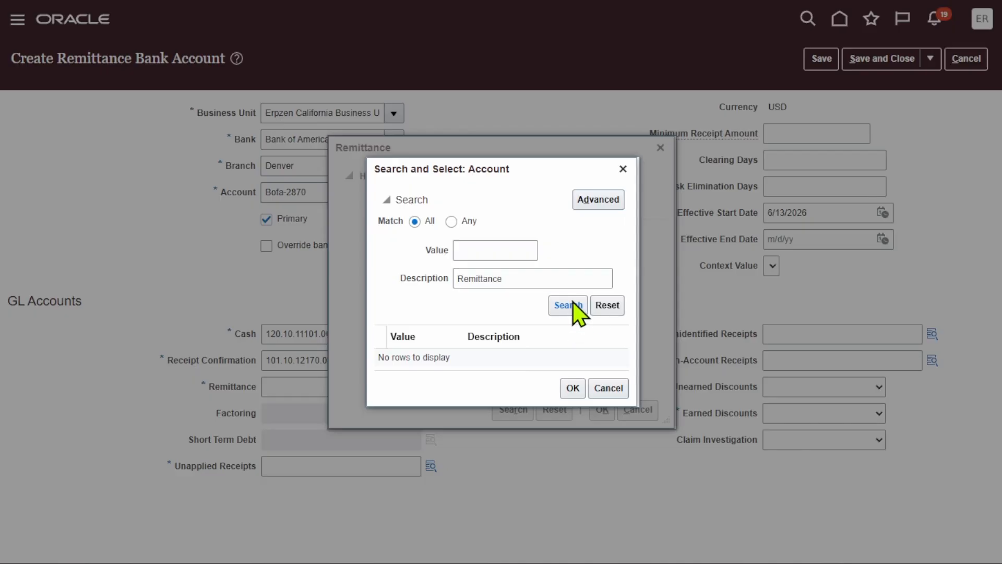
pyautogui.click(495, 356)
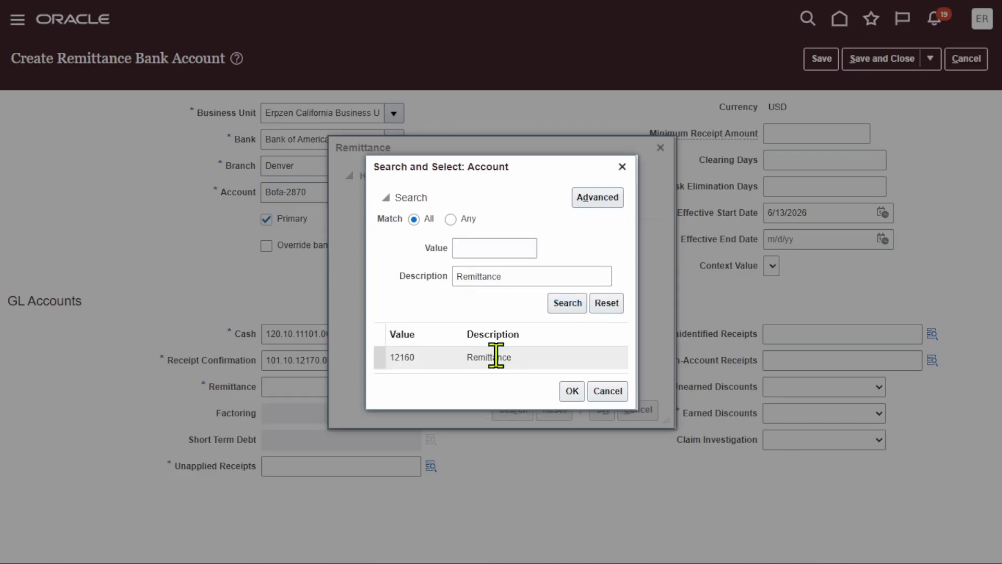
pyautogui.click(572, 391)
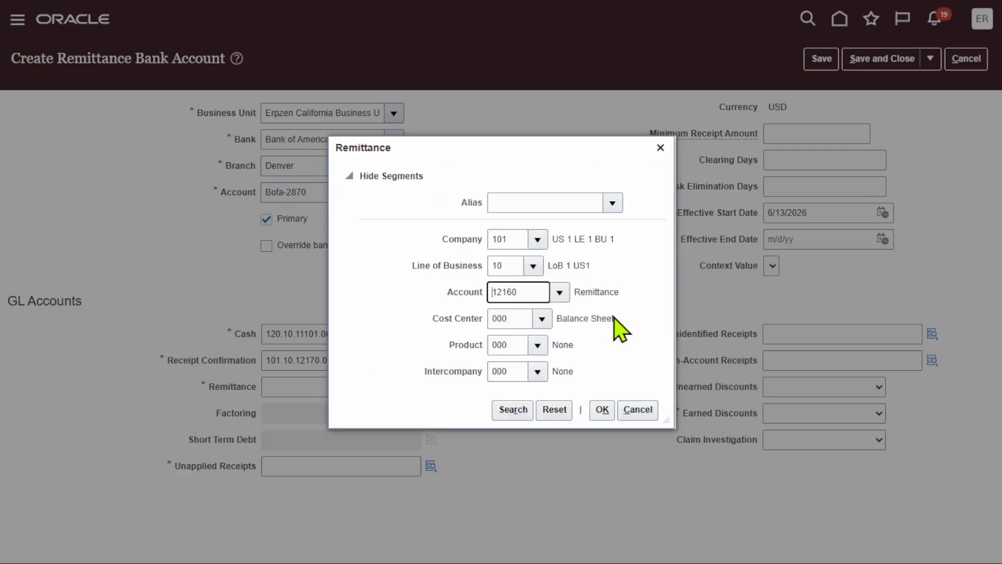
pyautogui.click(601, 411)
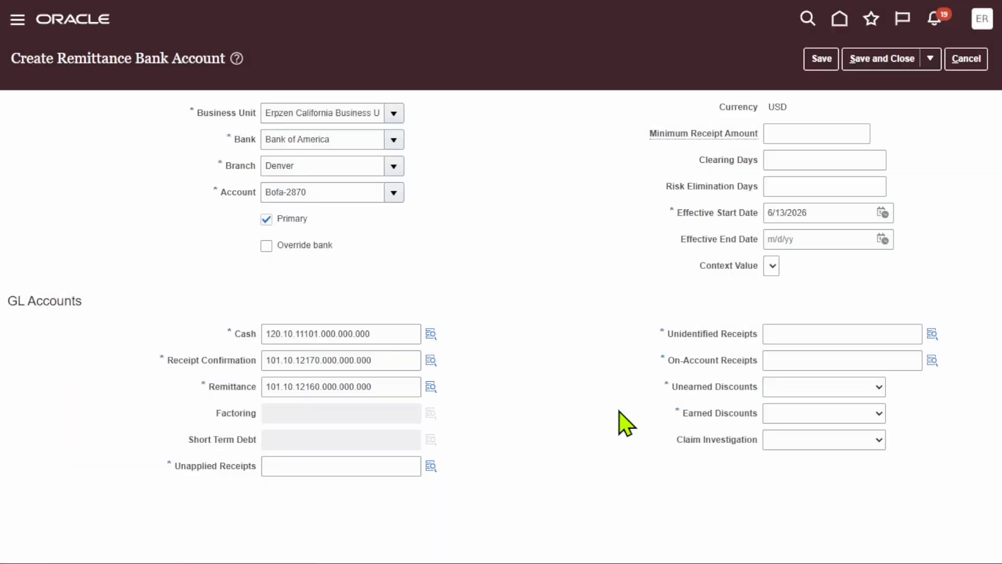
# Set the Unapplied Receipts GL account to 12120 Unapplied Receipts by searching the descriptions for "Unapplied recei".
pyautogui.click(430, 466)
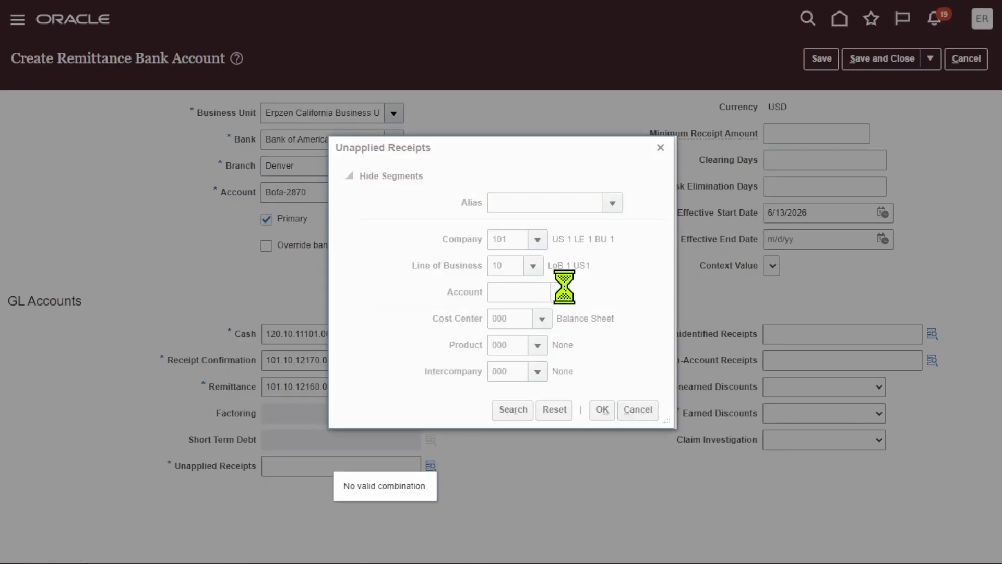
pyautogui.click(562, 293)
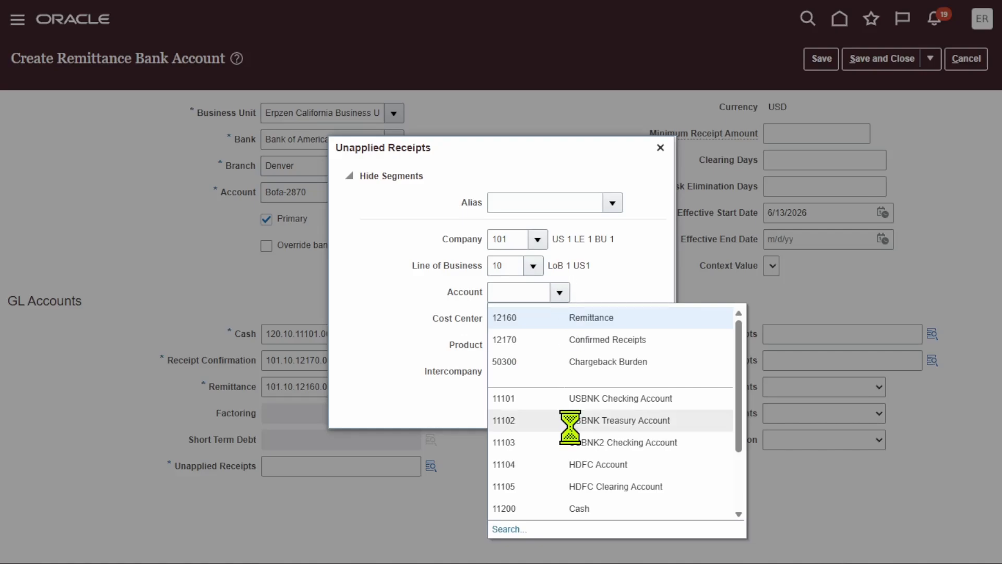
pyautogui.click(506, 529)
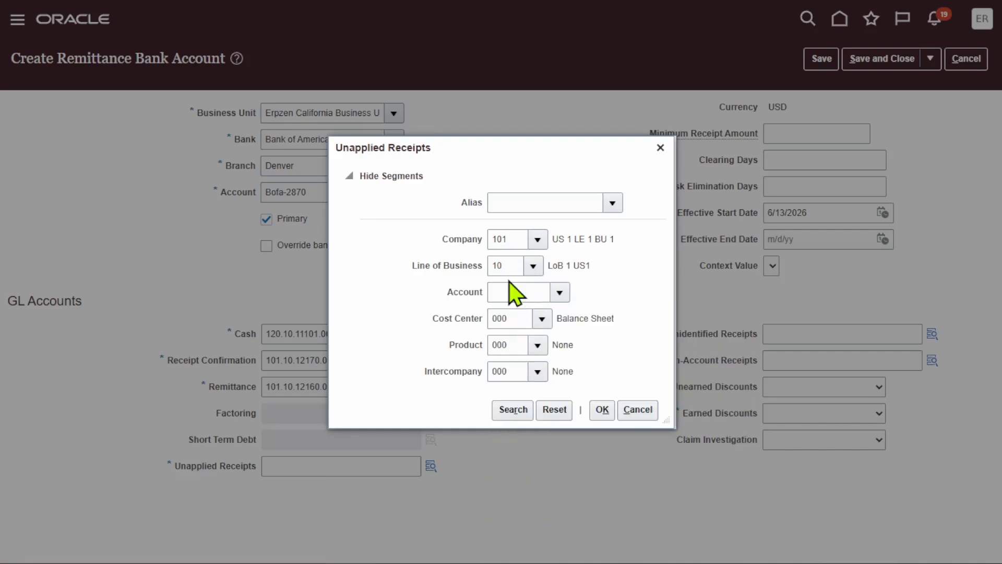
pyautogui.click(554, 278)
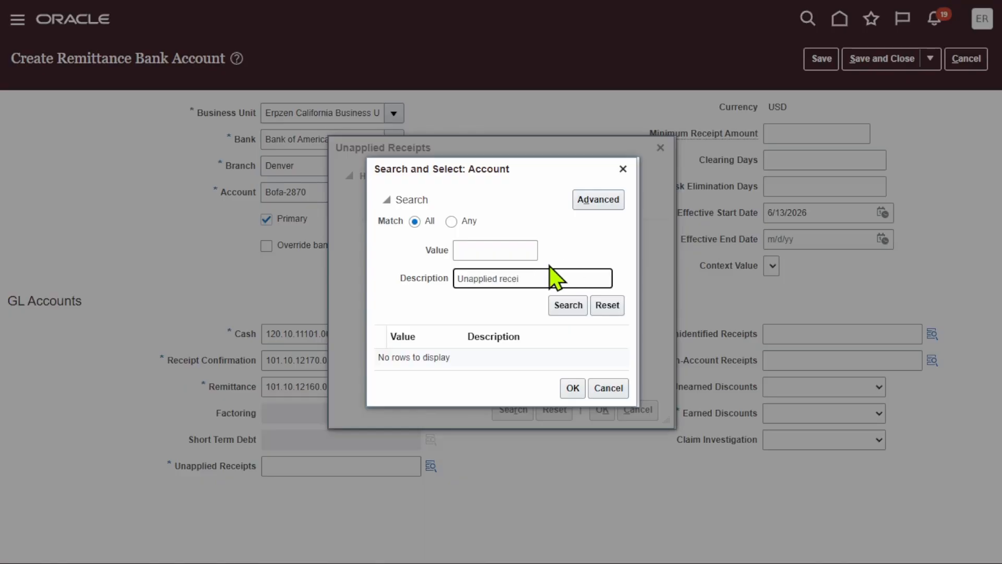
pyautogui.click(569, 307)
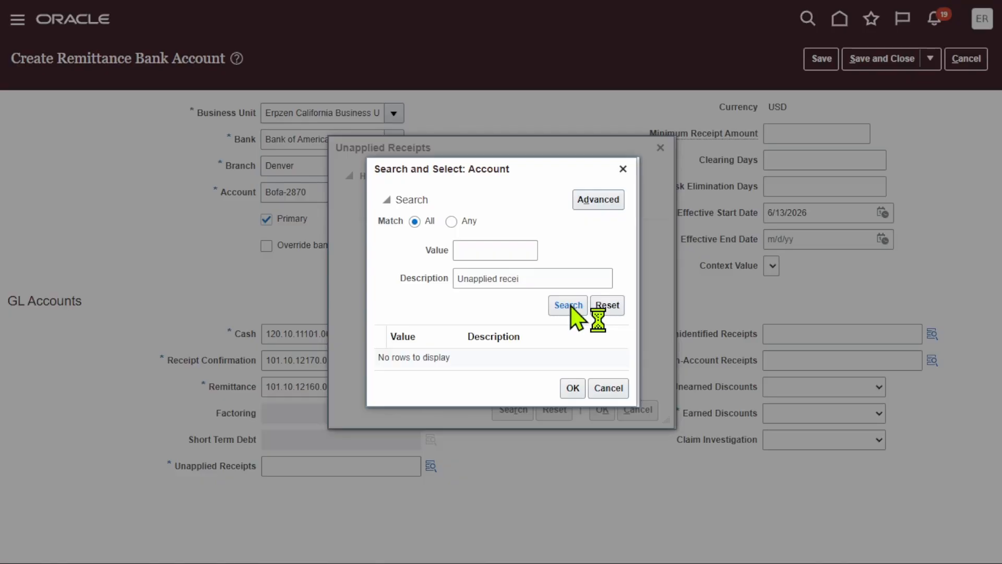
pyautogui.click(572, 390)
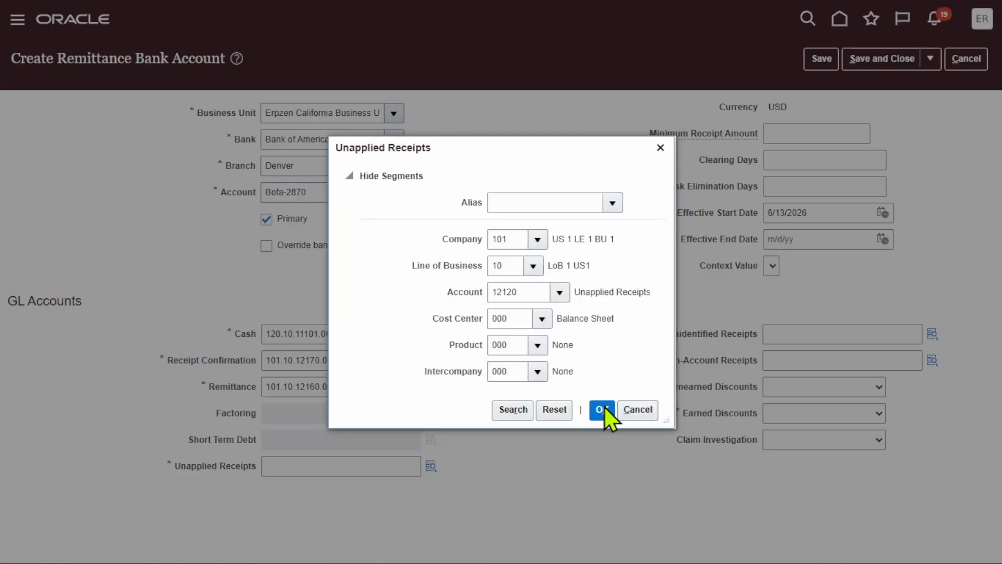
pyautogui.click(603, 408)
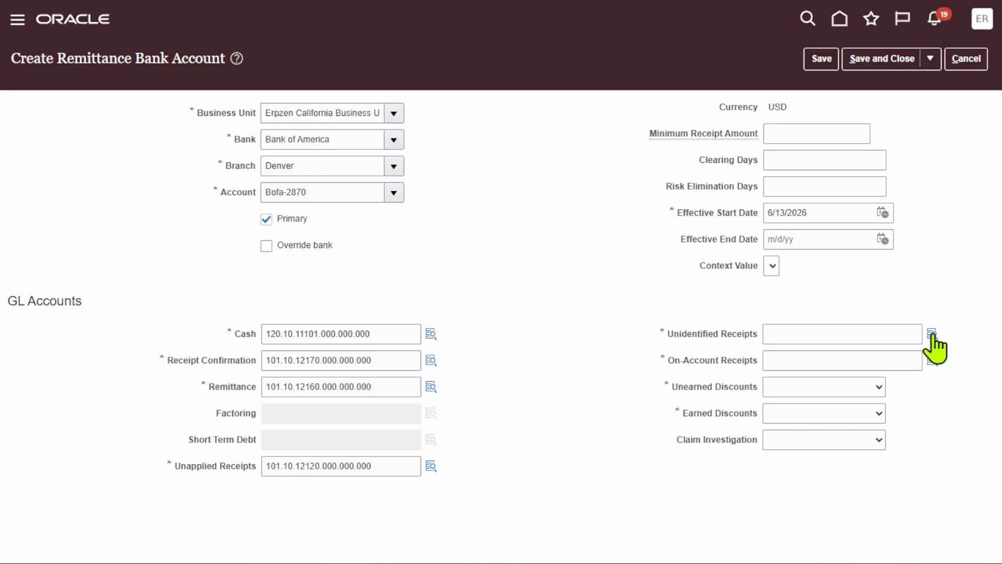
# Set the Unidentified Receipts GL account to 12130 Unidentified Receipts by searching the descriptions for "uniden".
pyautogui.click(933, 335)
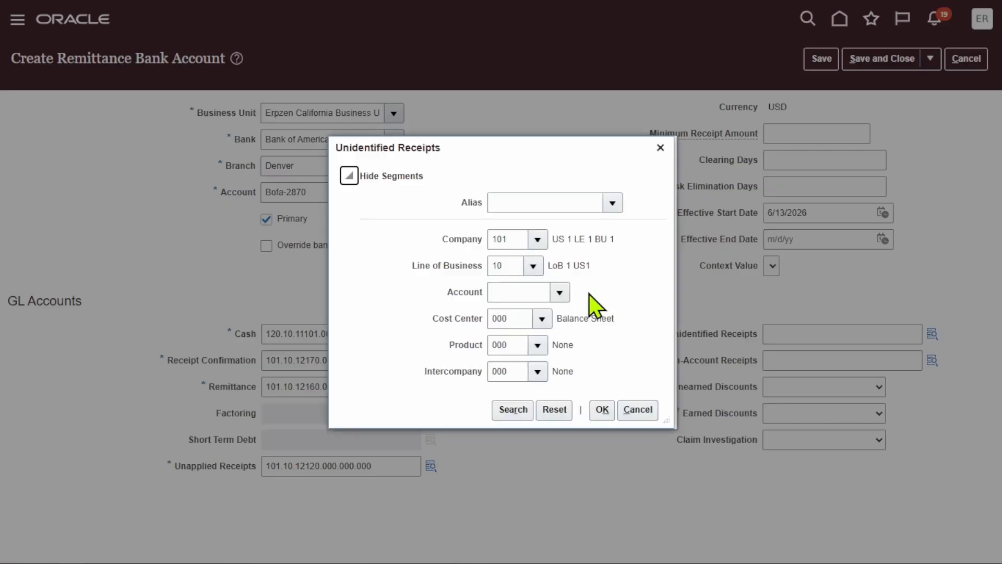
pyautogui.click(559, 291)
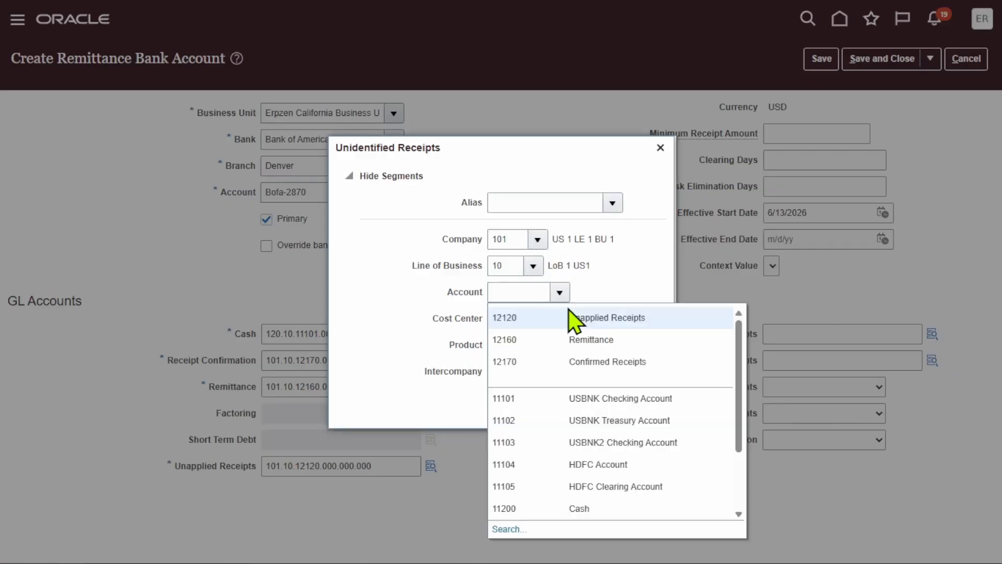
pyautogui.click(500, 528)
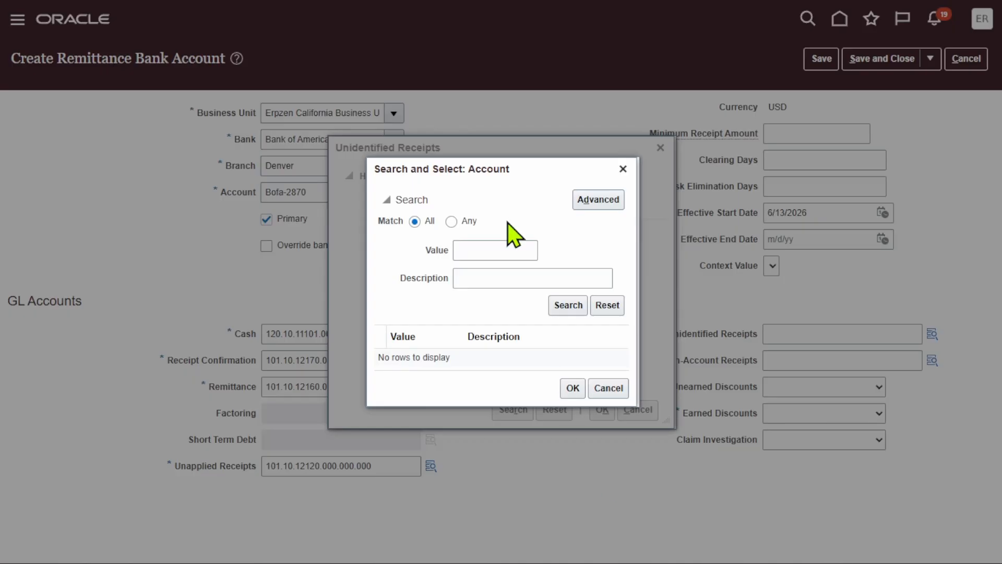
pyautogui.click(496, 283)
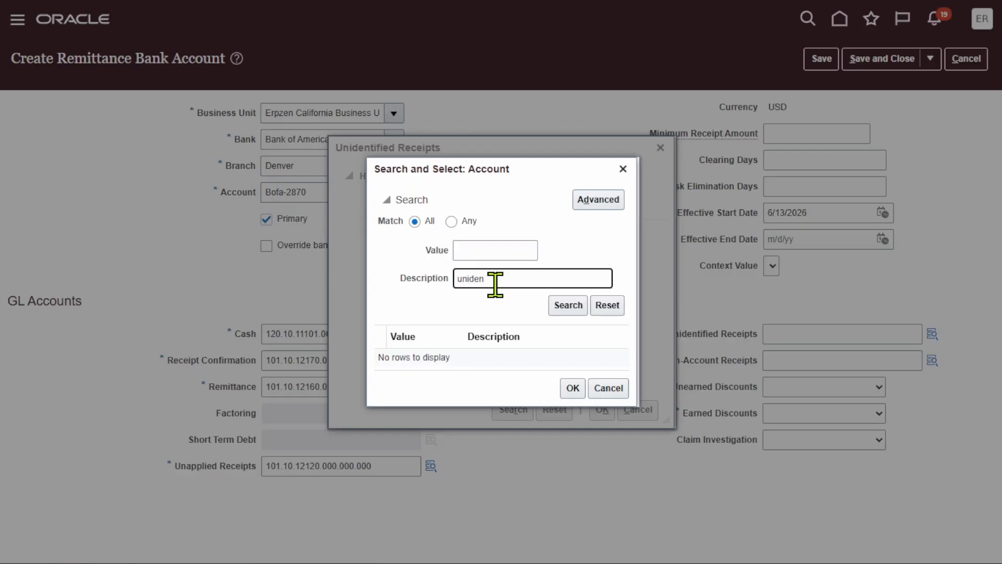
pyautogui.click(570, 304)
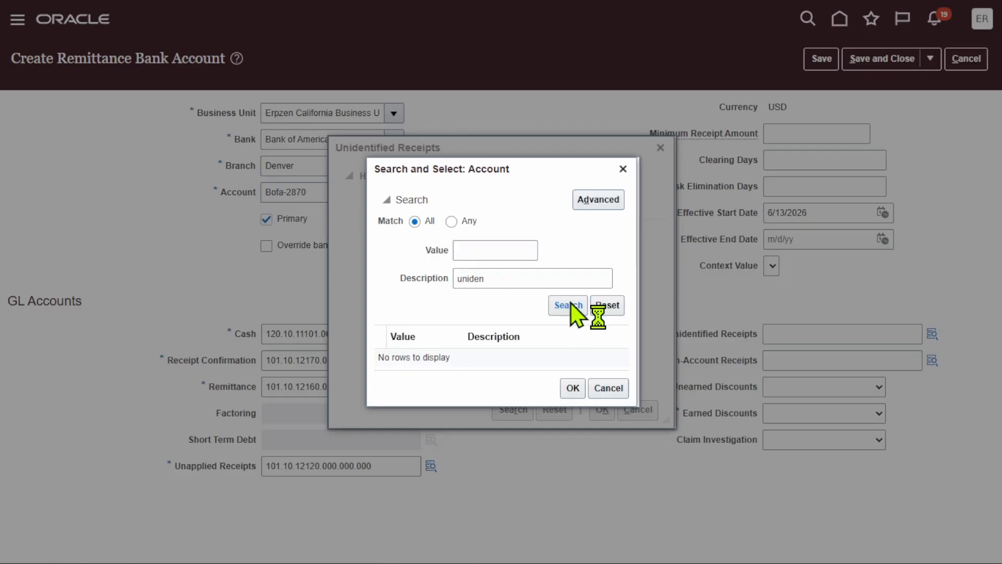
pyautogui.click(566, 385)
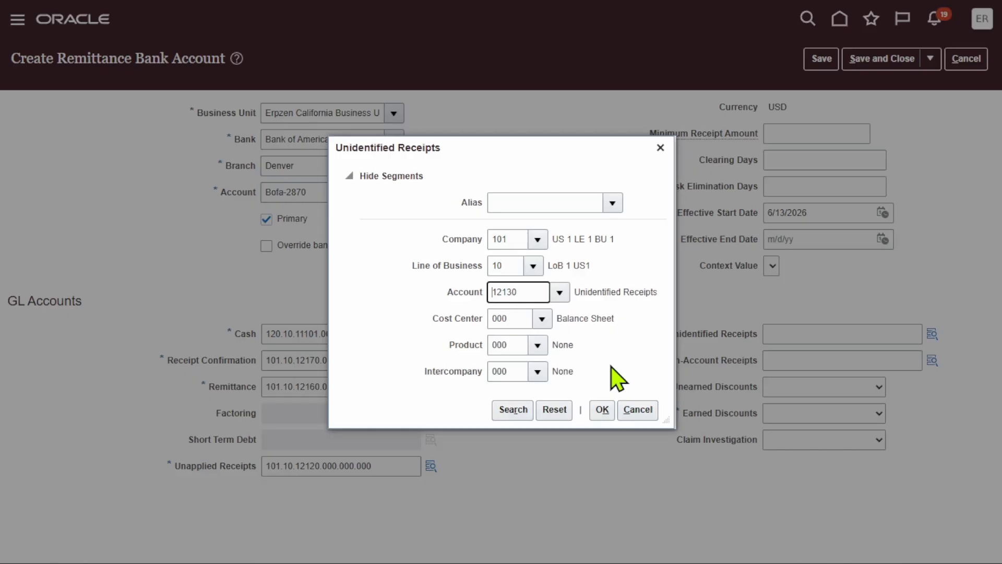
pyautogui.click(603, 410)
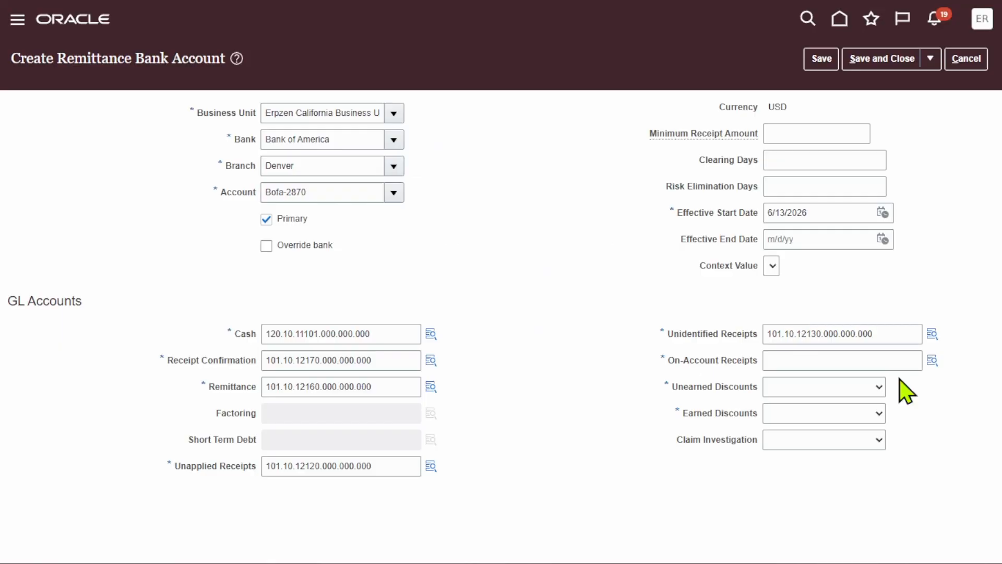
# Set the On-Account Receipts GL account to 12110 On Account Receipts by searching the account descriptions for "on acc".
pyautogui.click(932, 361)
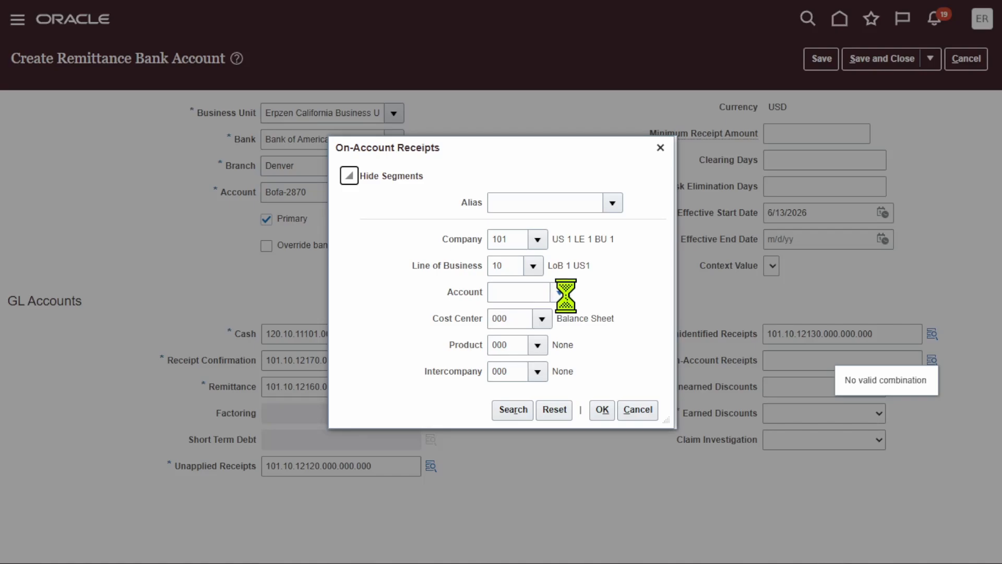
pyautogui.click(559, 292)
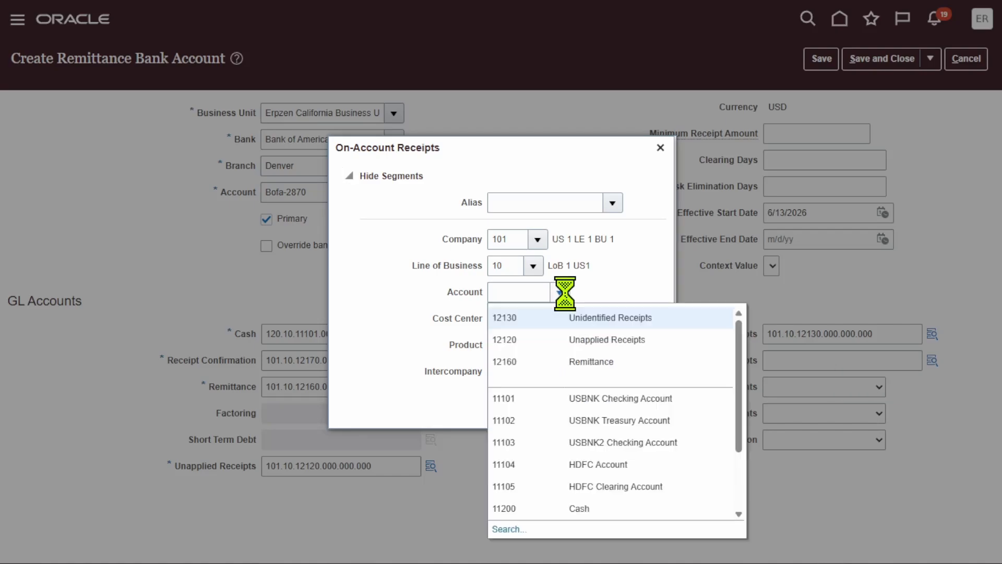
pyautogui.click(509, 529)
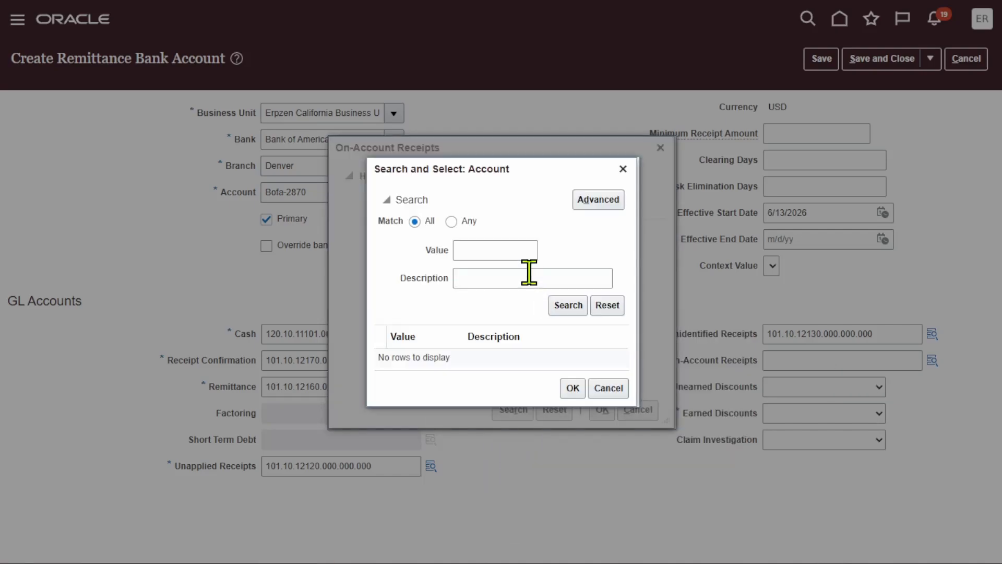
pyautogui.click(529, 272)
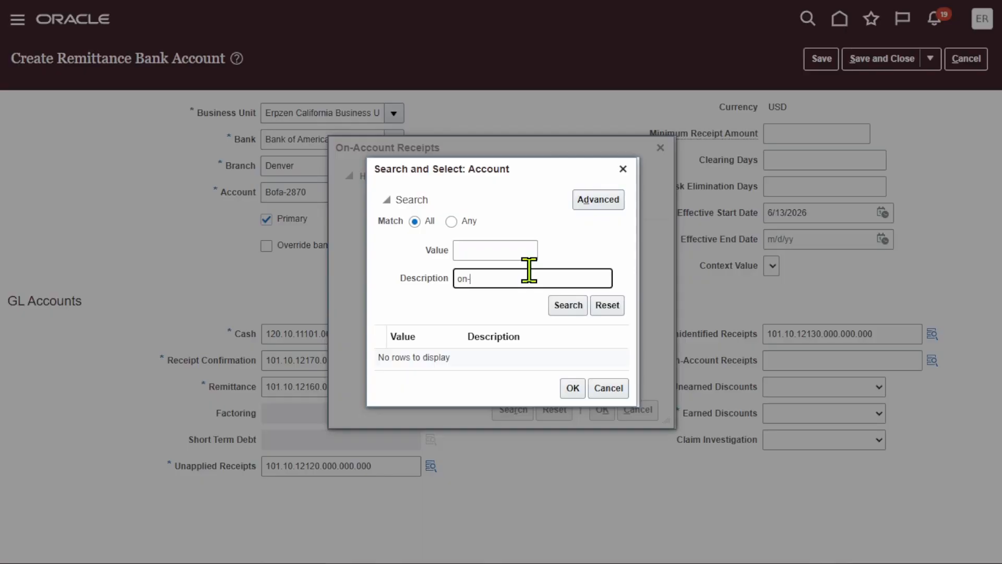
pyautogui.click(566, 307)
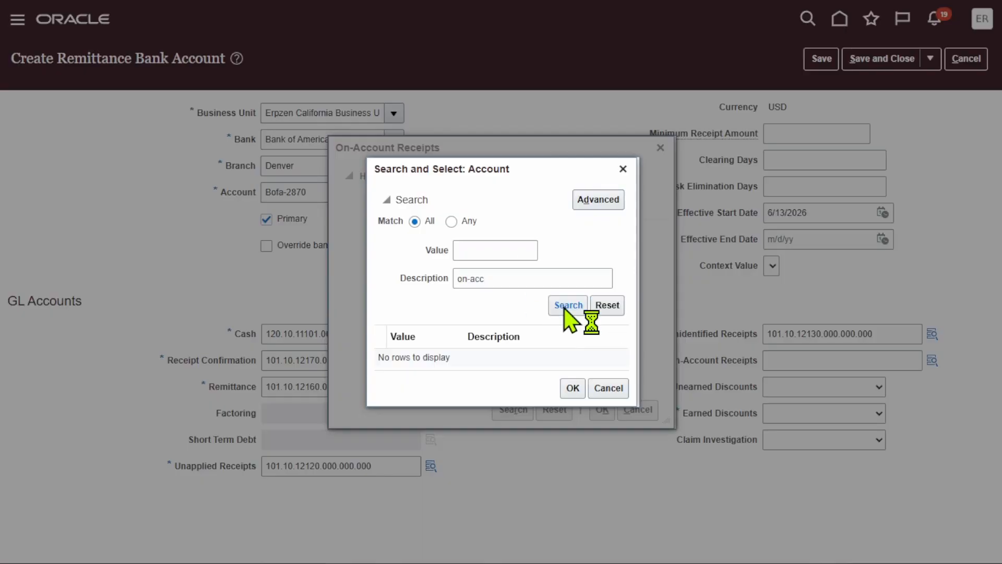
pyautogui.doubleClick(540, 277)
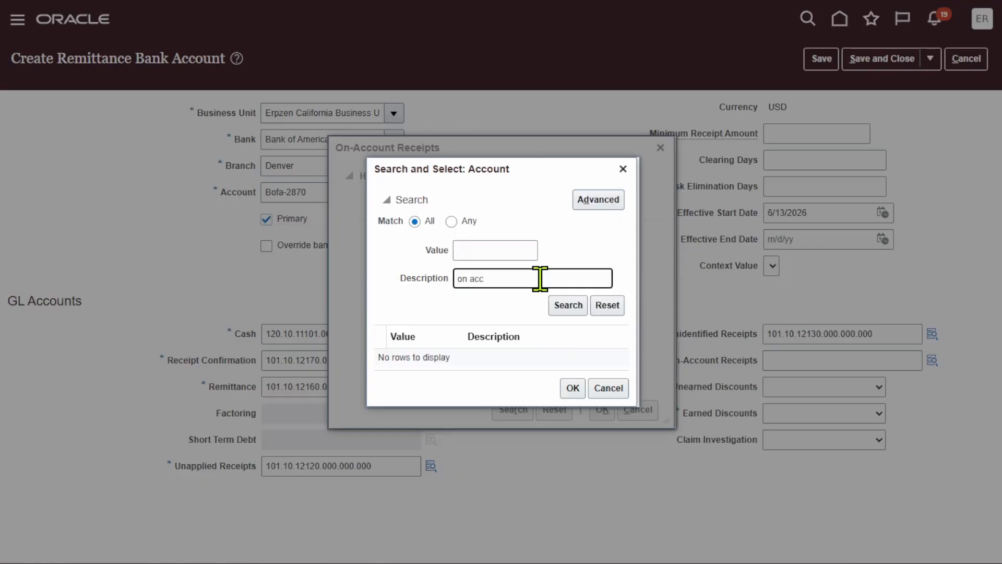
pyautogui.click(556, 307)
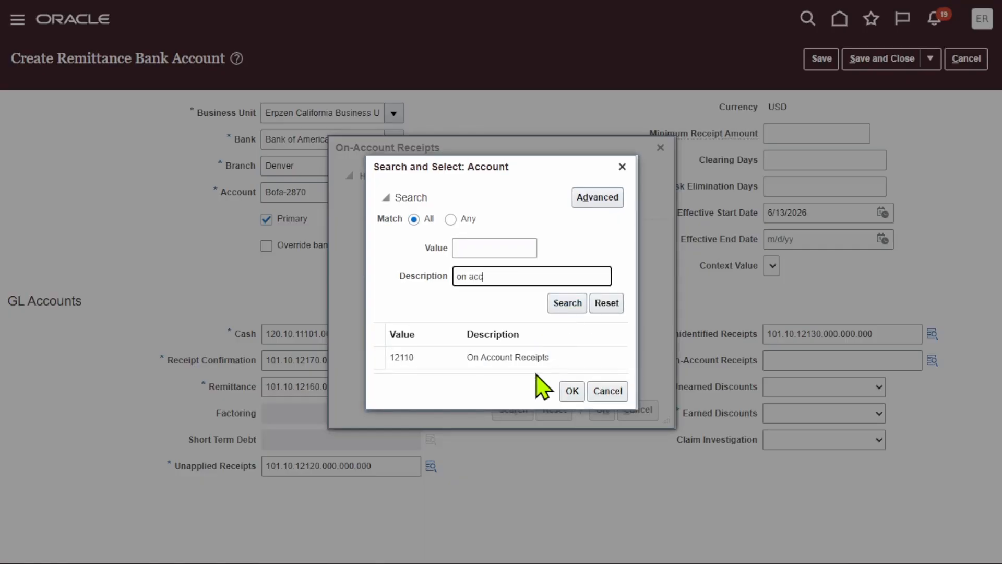
pyautogui.click(539, 356)
pyautogui.click(572, 399)
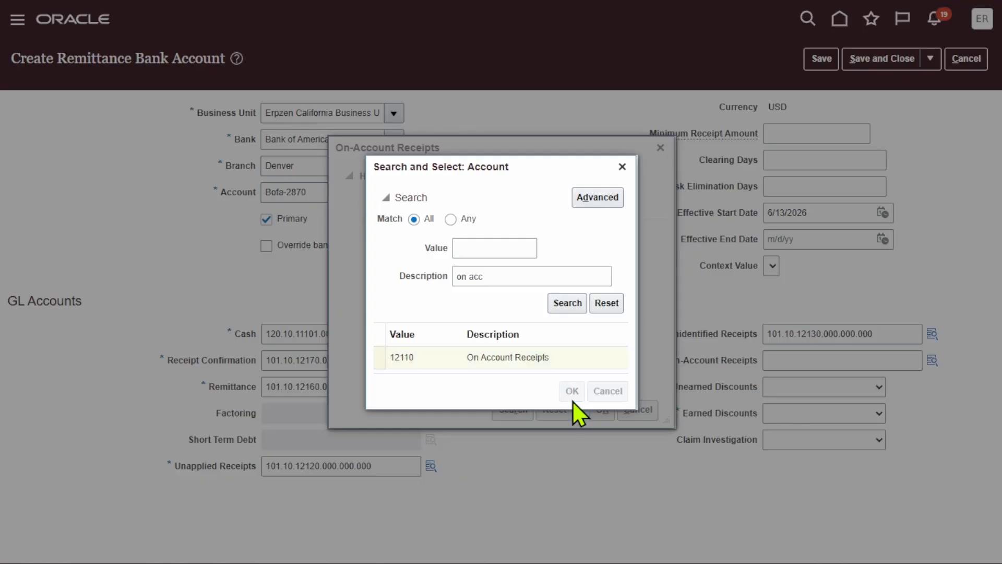
pyautogui.click(603, 410)
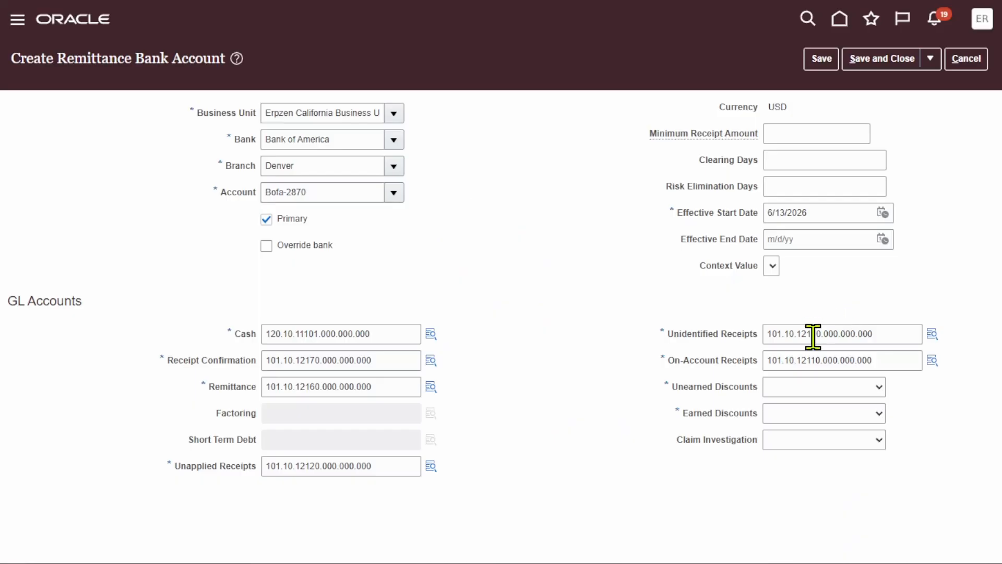
# Set Unearned Discounts to Erpzen Unearned Discount and Earned Discounts to Erpzen Earned Discount.
pyautogui.click(835, 388)
pyautogui.click(825, 443)
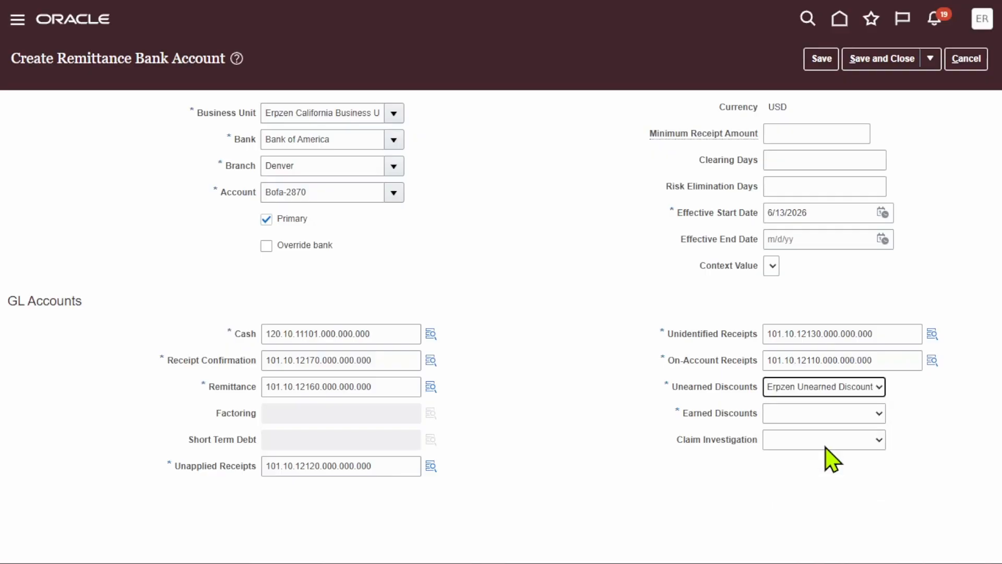
pyautogui.click(805, 414)
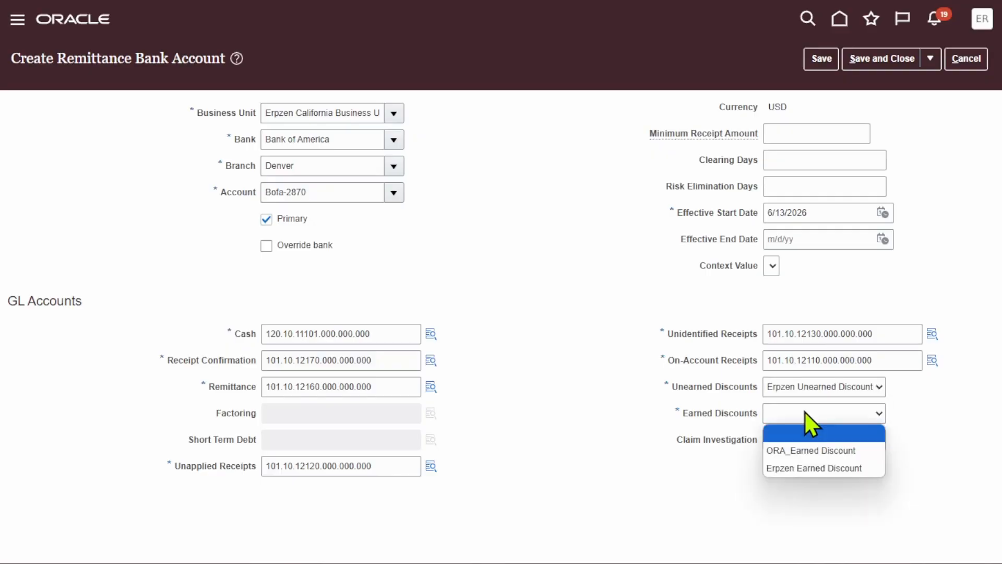
pyautogui.click(813, 468)
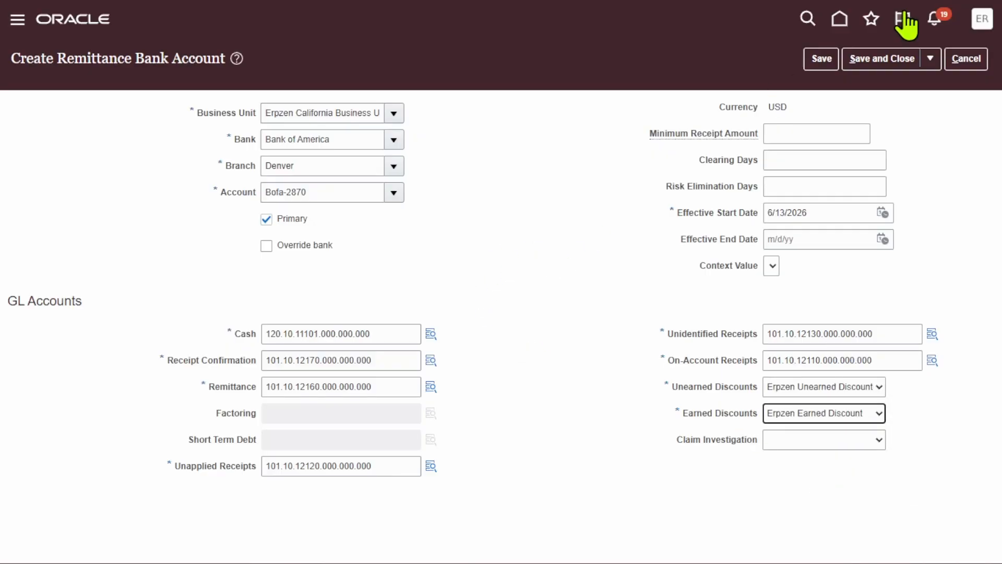
# Save the Bofa-2870 remittance bank account and return to its receipt class and methods.
pyautogui.click(818, 58)
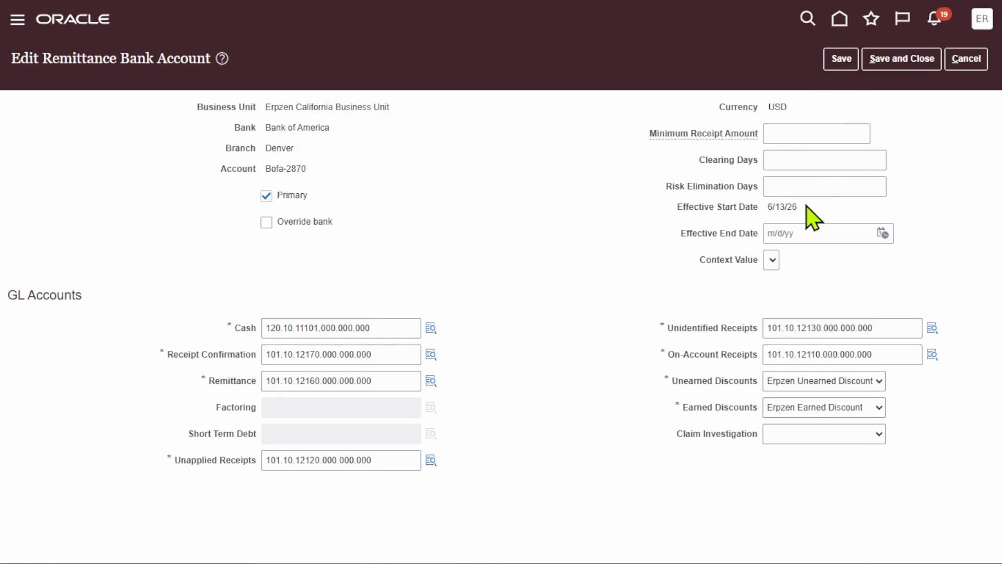
pyautogui.moveTo(801, 207); pyautogui.dragTo(767, 206)
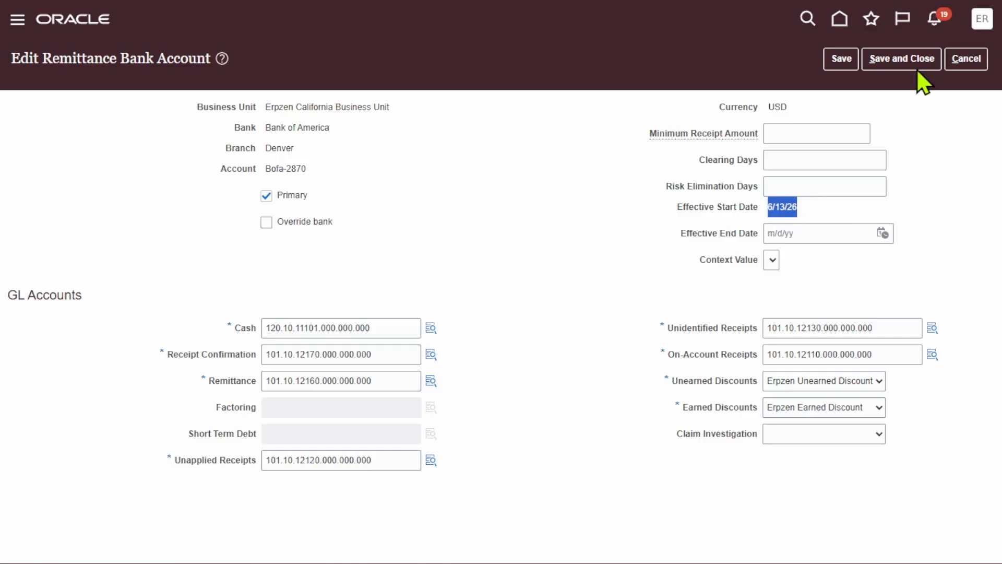
pyautogui.click(902, 61)
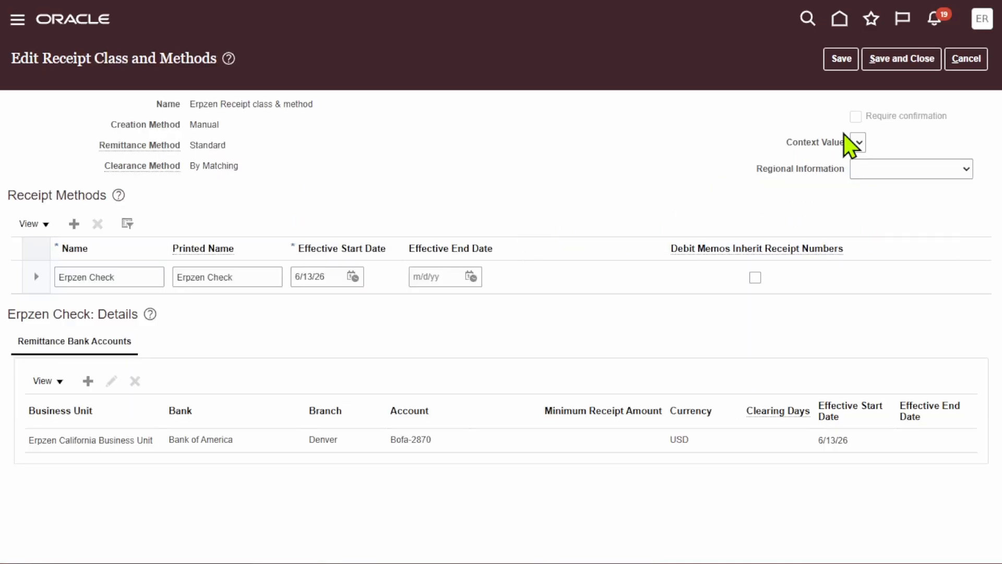
# Save and close the Erpzen receipt class and return to the Financials setup task list.
pyautogui.click(841, 61)
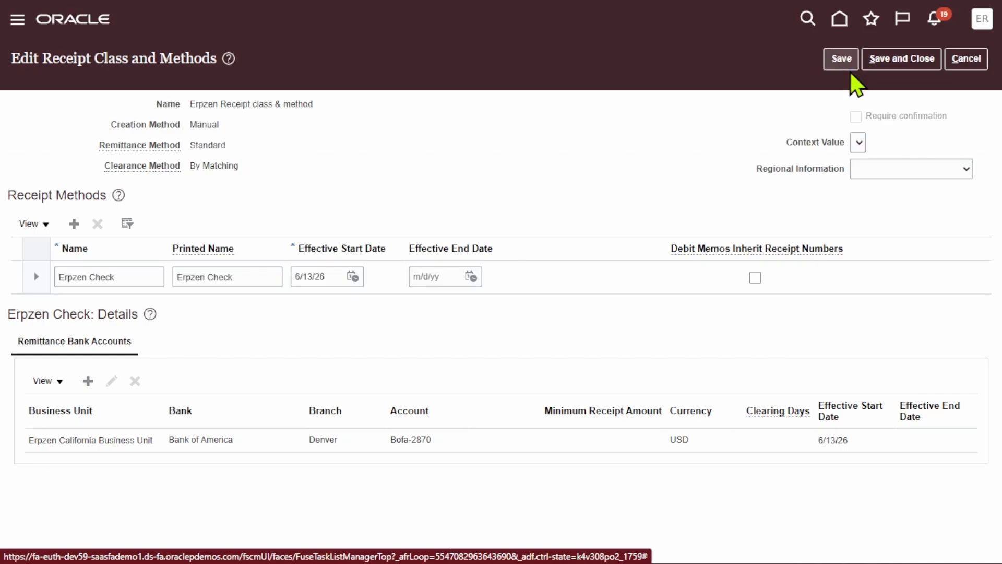
pyautogui.click(899, 63)
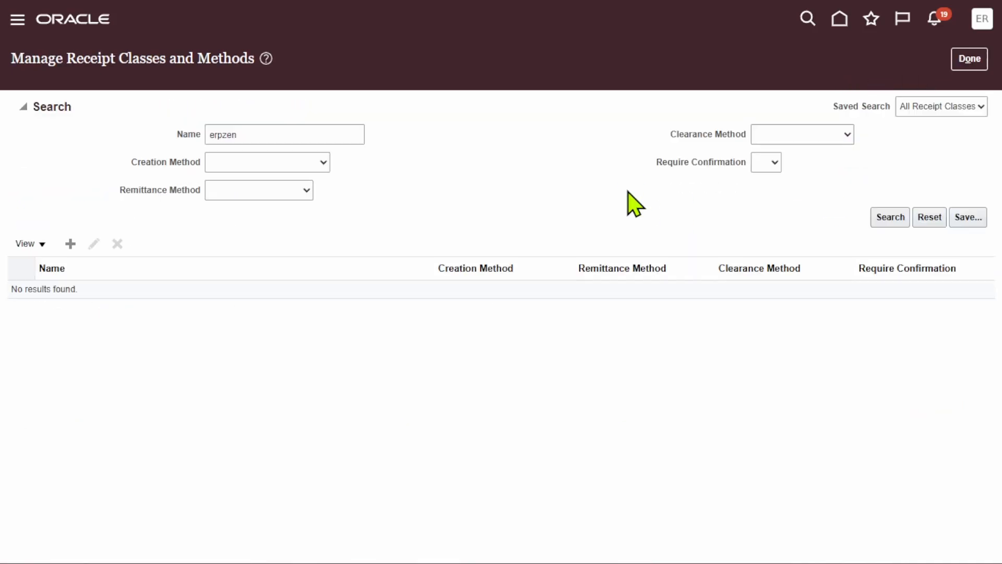
pyautogui.click(982, 59)
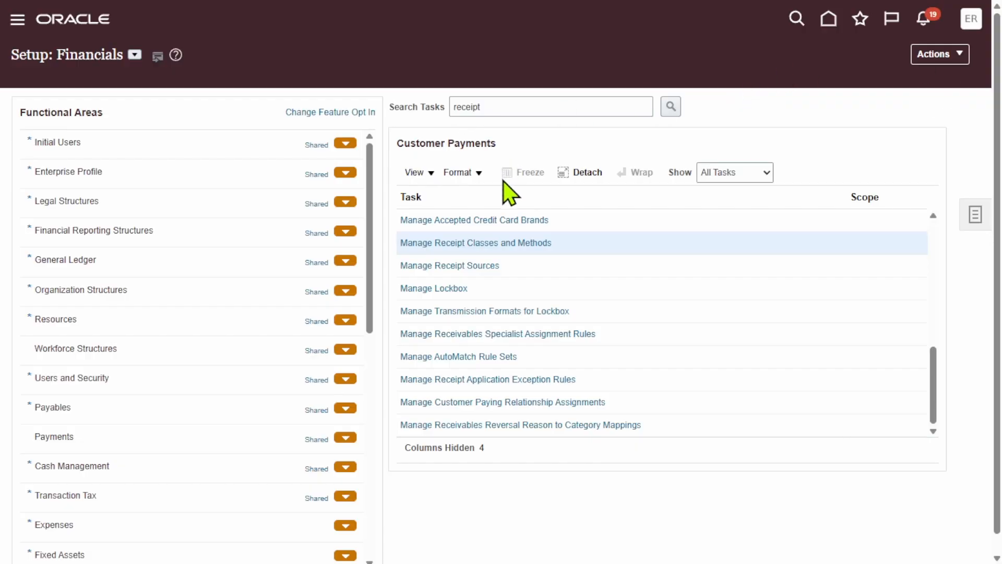
# Start a new receipt source in Manage Receipt Sources and assign it to Erpzen California Business Unit by searching for "erpzen".
pyautogui.click(493, 266)
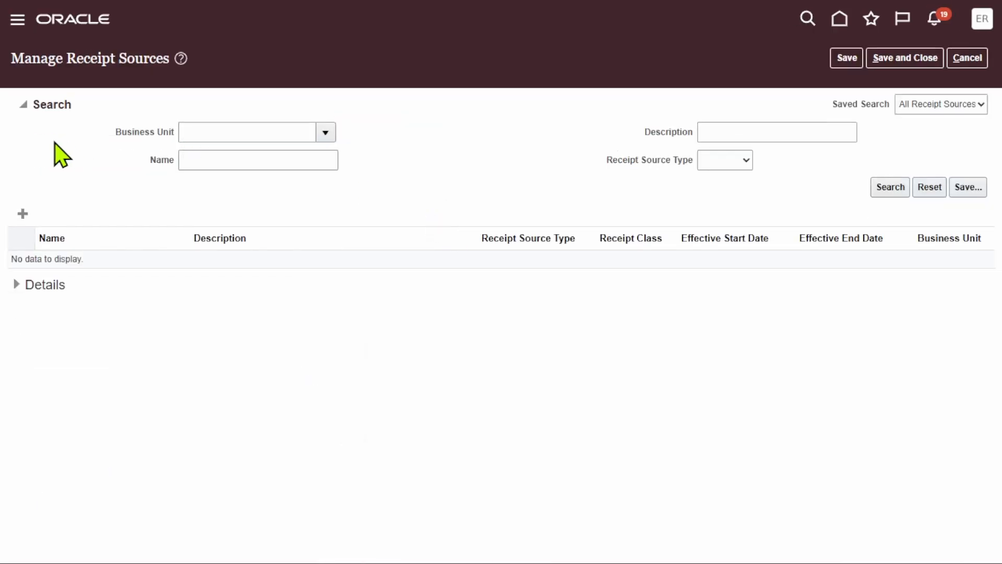
pyautogui.click(23, 213)
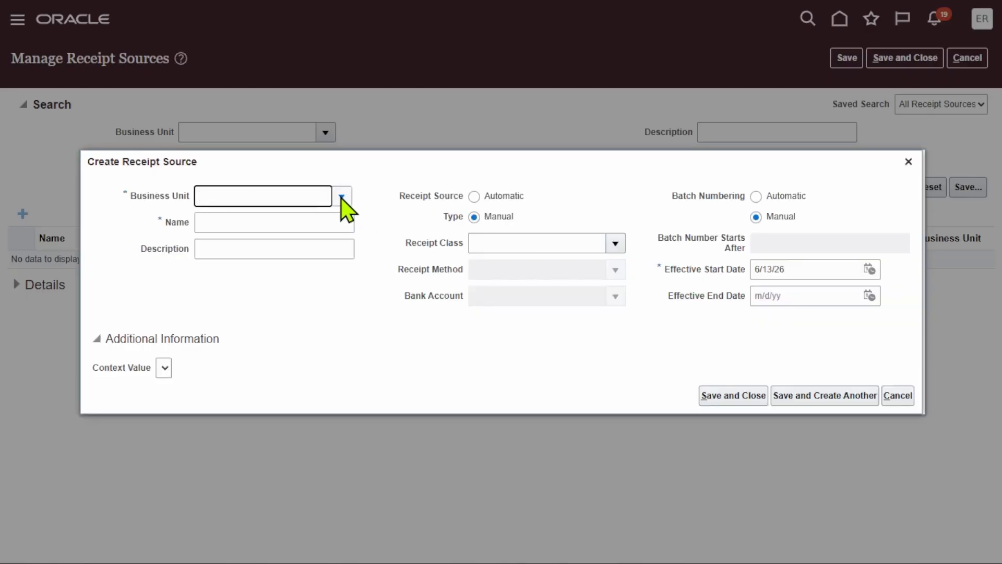
pyautogui.click(341, 197)
pyautogui.click(214, 439)
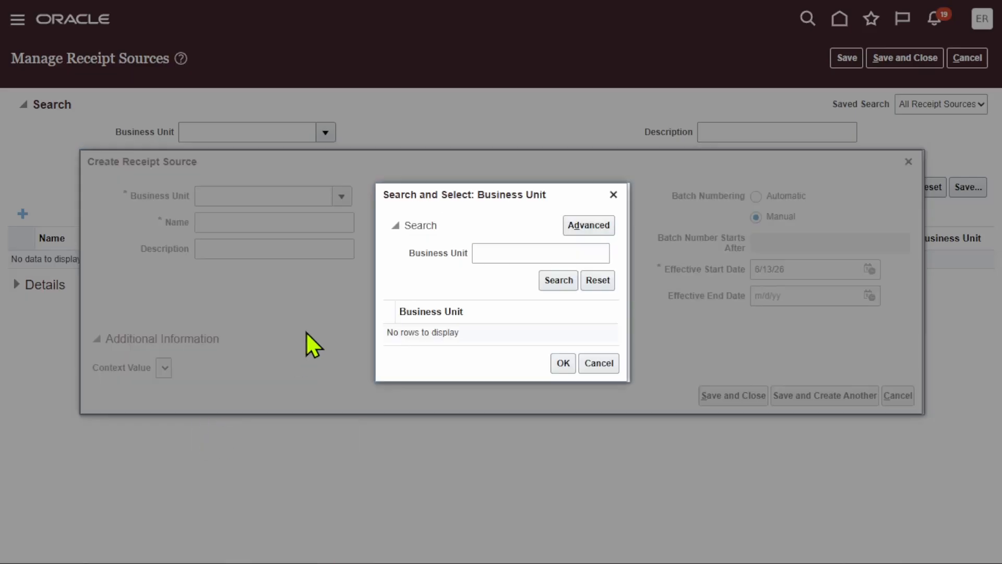
pyautogui.click(502, 251)
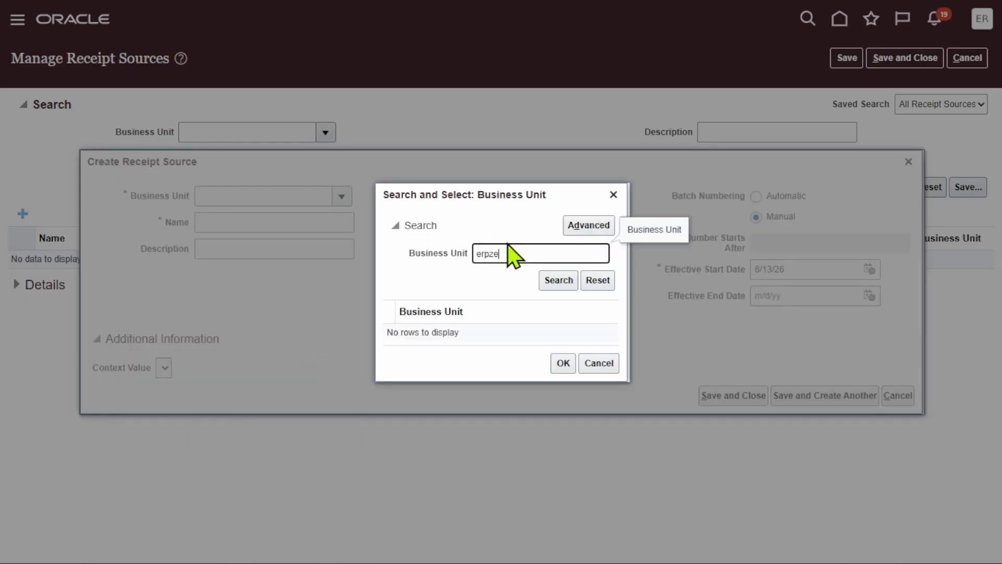
pyautogui.click(558, 282)
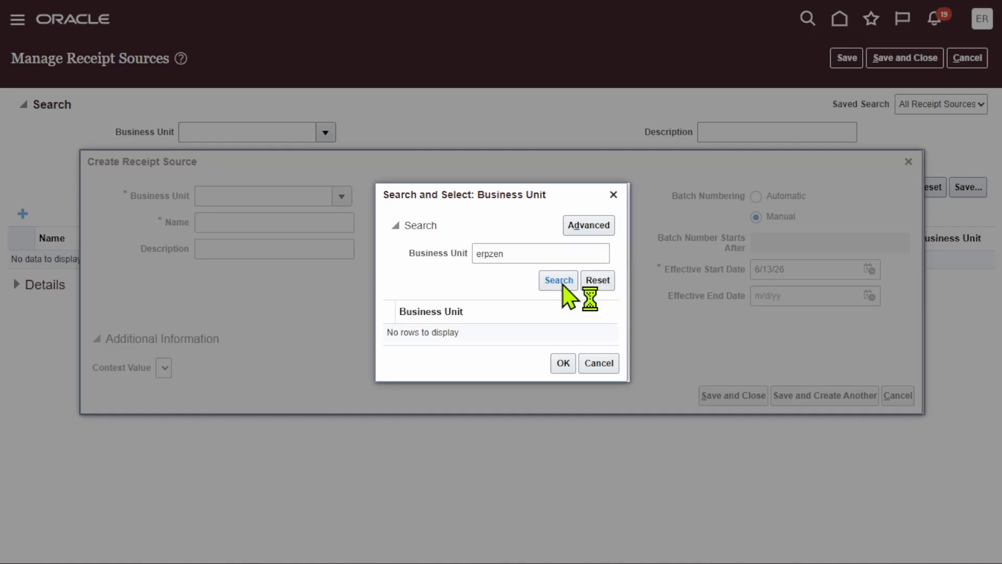
pyautogui.click(507, 332)
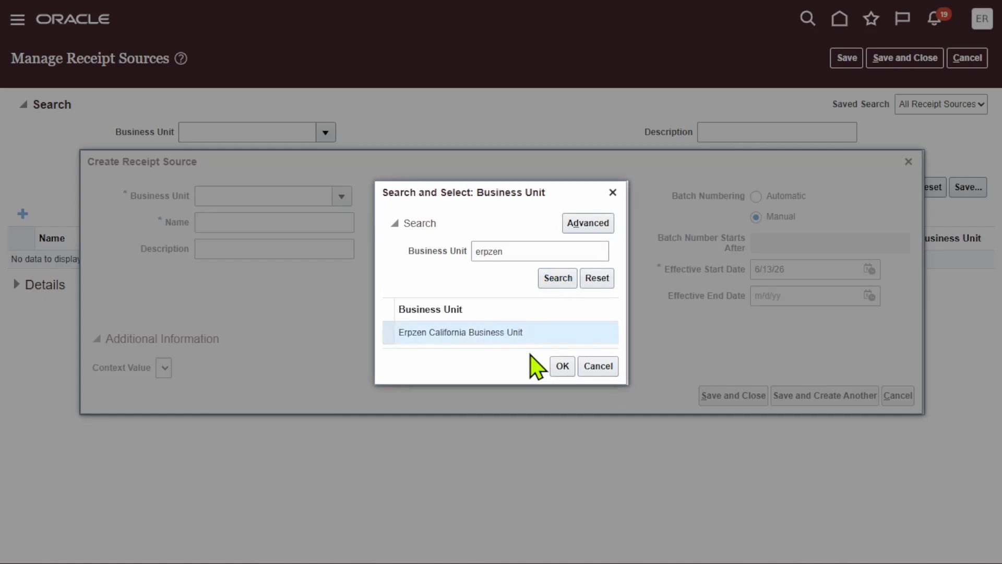
pyautogui.click(559, 368)
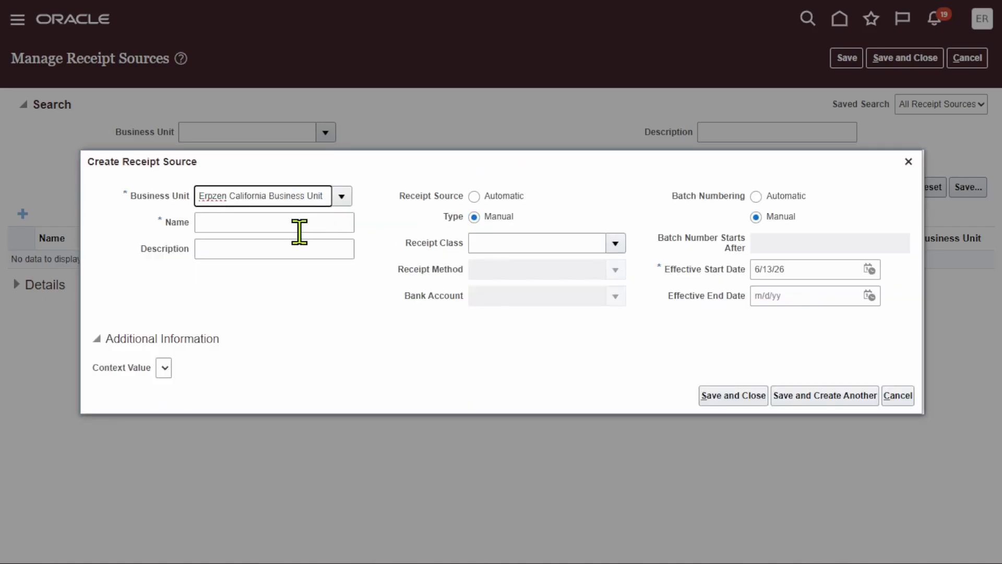
# Name the receipt source Erpzen Receipt Source and set its effective start date to 1/1/00.
pyautogui.click(298, 225)
pyautogui.write('Erpzen')
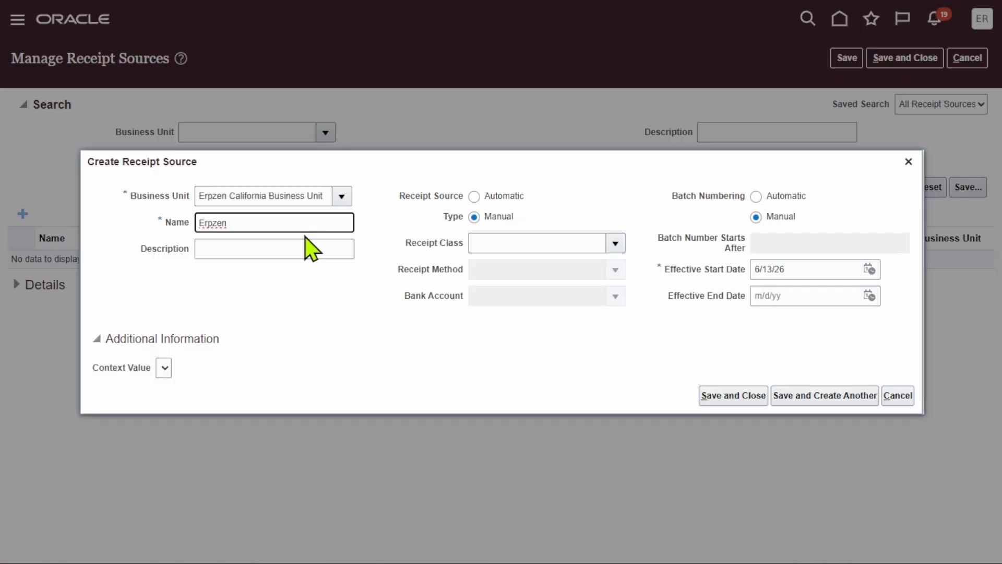
pyautogui.write(' Receipt Source')
pyautogui.click(340, 315)
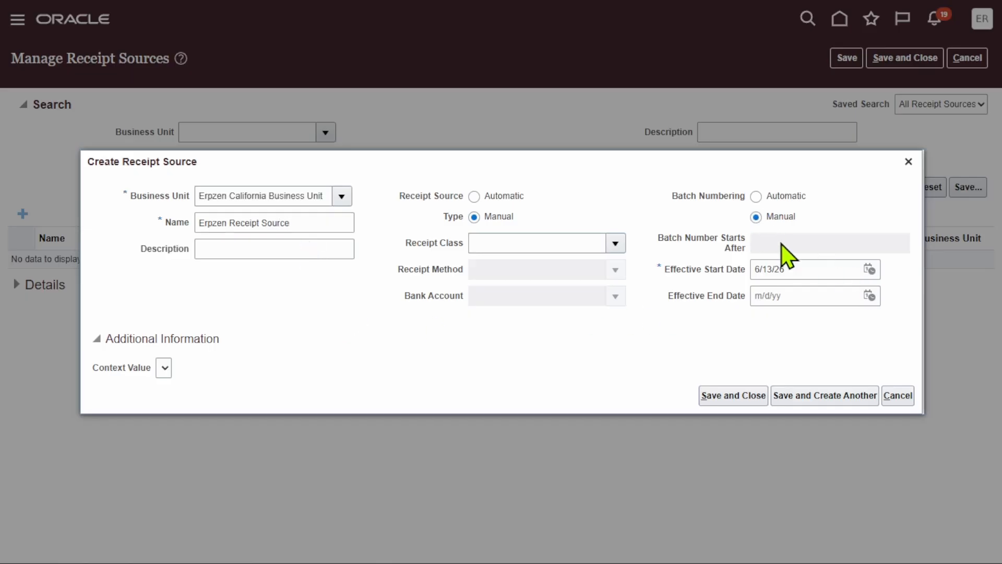
pyautogui.click(806, 266)
pyautogui.hotkey('ctrl', 'a')
pyautogui.press('BackSpace')
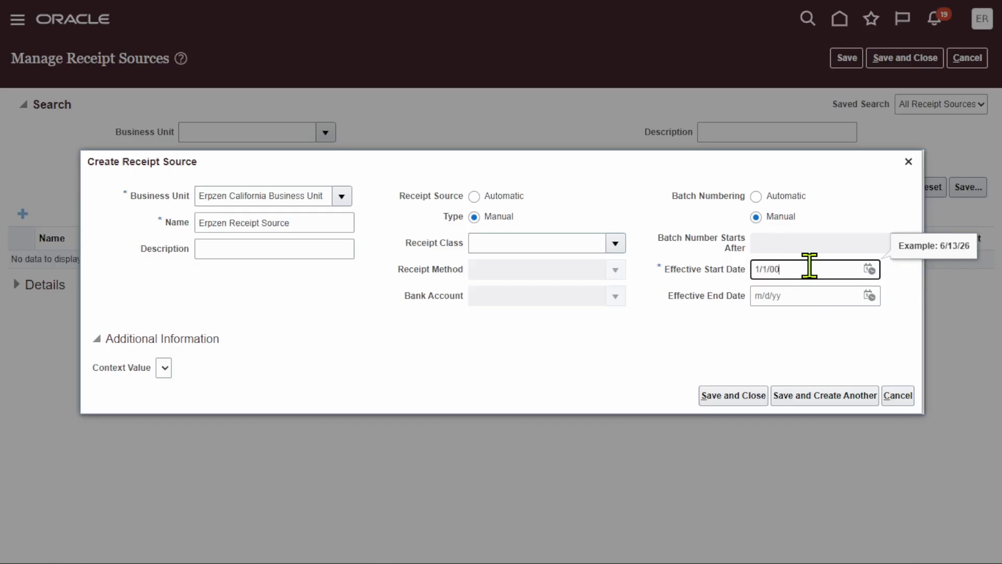
pyautogui.write('1/1/00')
pyautogui.click(654, 347)
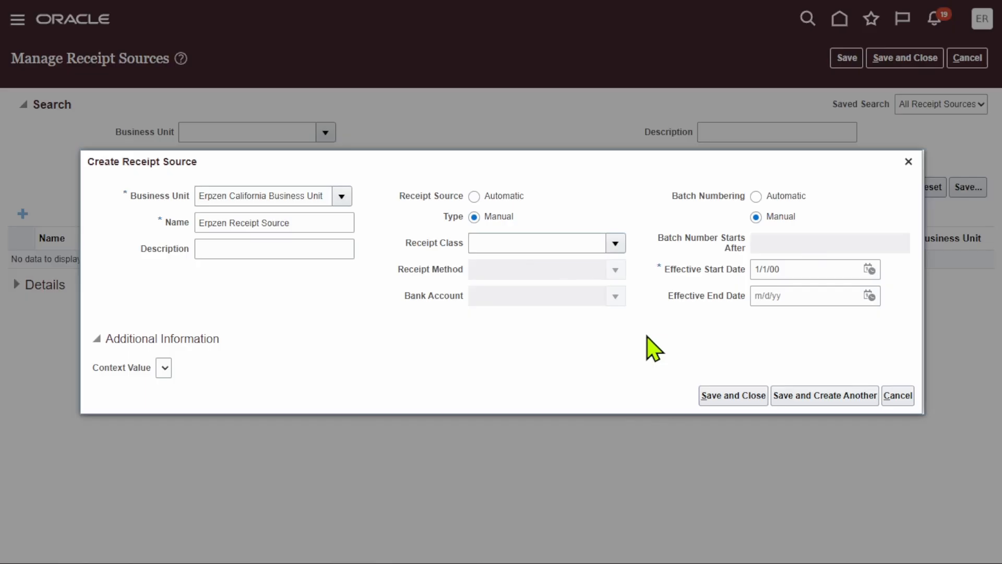
# Switch the receipt source's batch numbering to Automatic, with batch numbers starting after 201101.
pyautogui.click(756, 197)
pyautogui.click(772, 245)
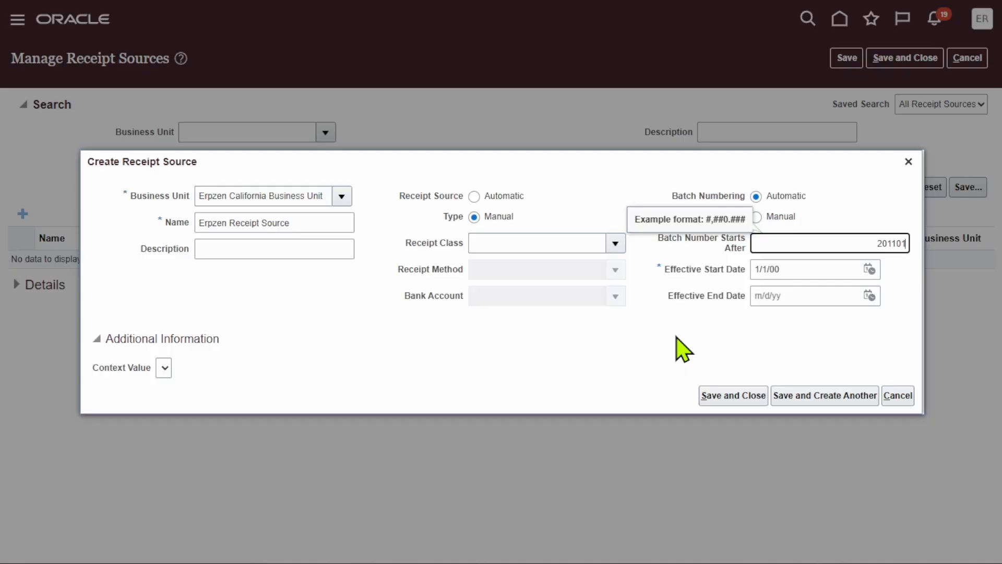
pyautogui.write('201101')
pyautogui.click(683, 348)
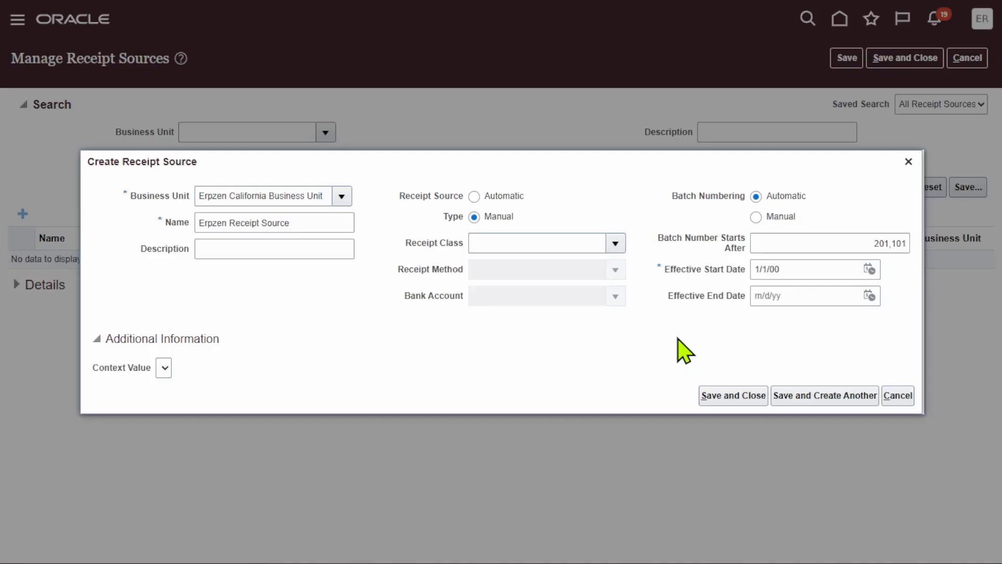
# View the available receipt classes, discard the new receipt source and return to the Financials setup tasks.
pyautogui.click(616, 244)
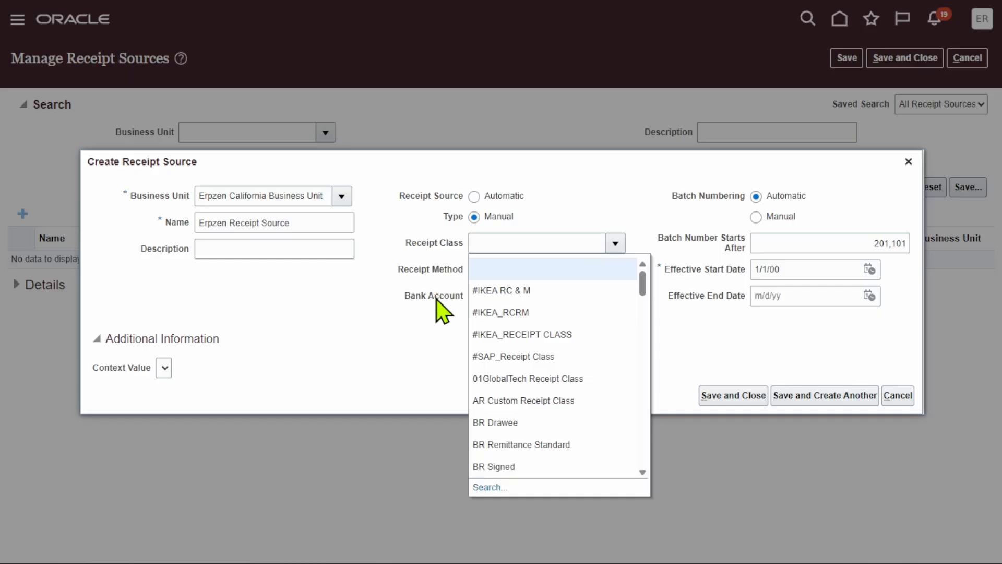
pyautogui.click(436, 348)
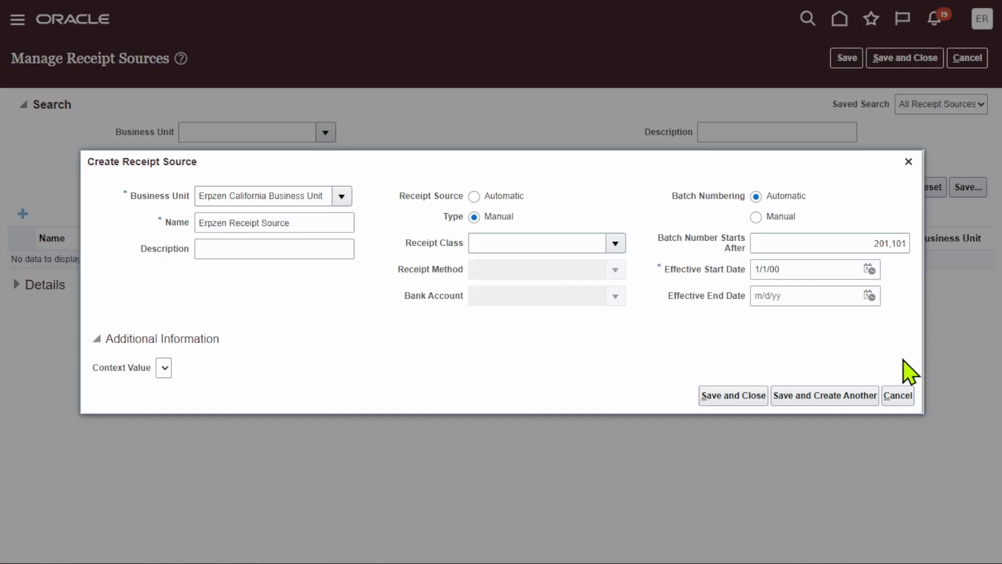
pyautogui.click(911, 396)
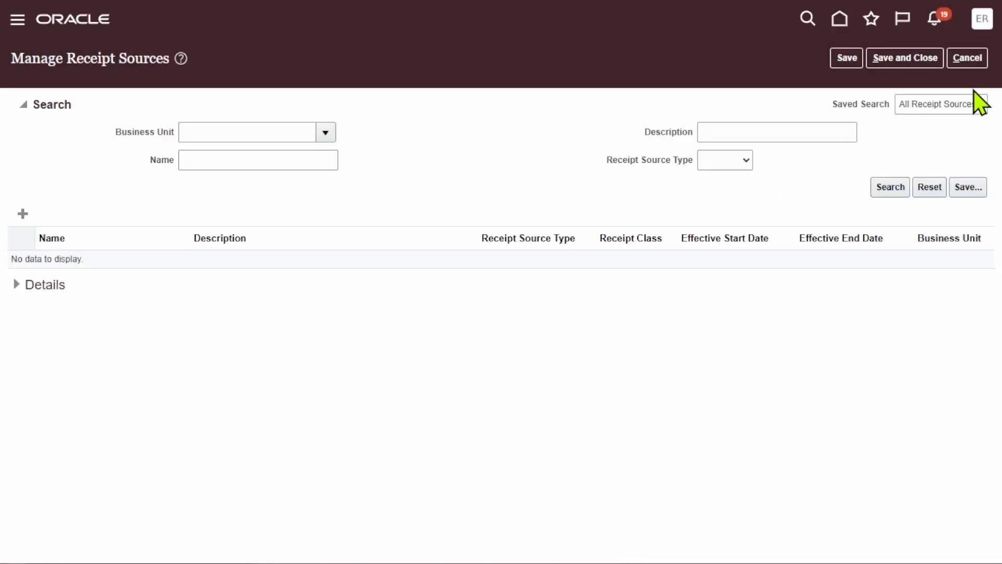
pyautogui.click(953, 50)
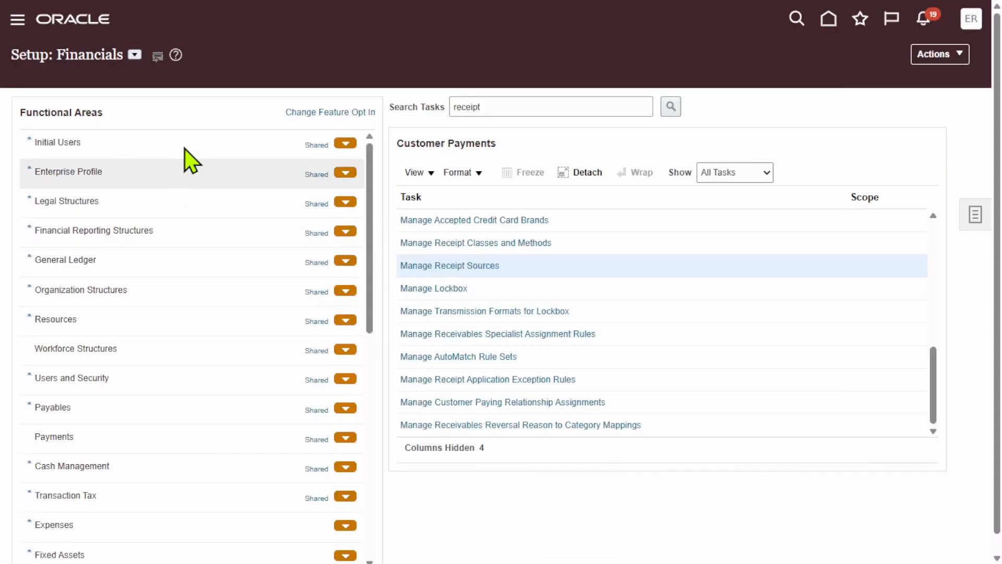
# Open the Manage Receipt Sources task and search for receipt sources of Erpzen California Business Unit.
pyautogui.click(482, 265)
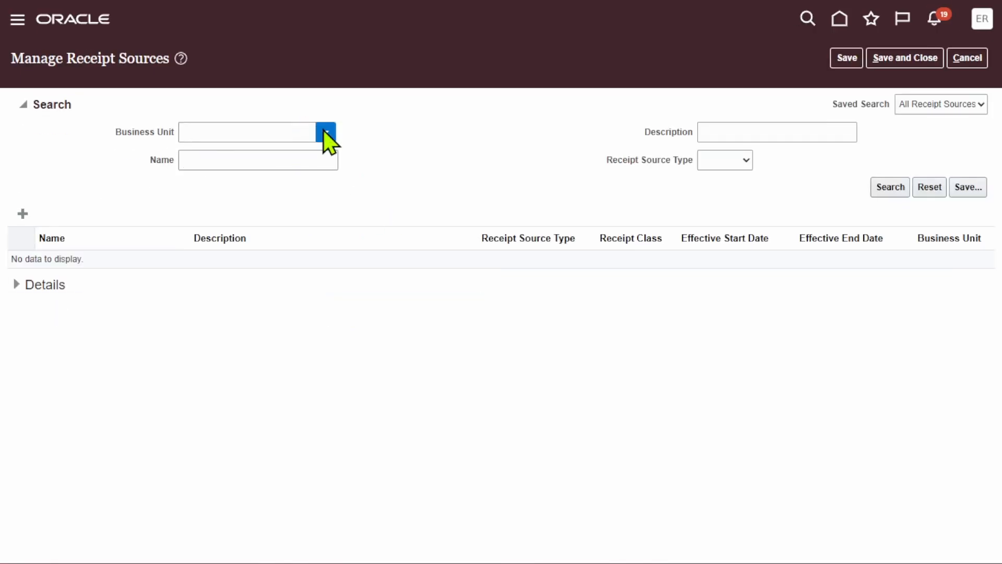
pyautogui.click(325, 133)
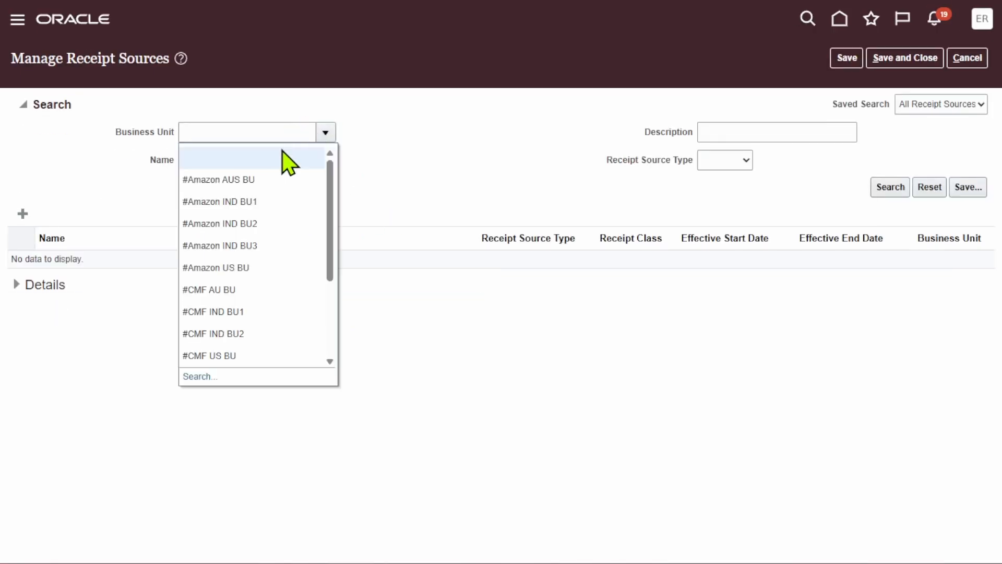
pyautogui.click(203, 378)
pyautogui.click(531, 256)
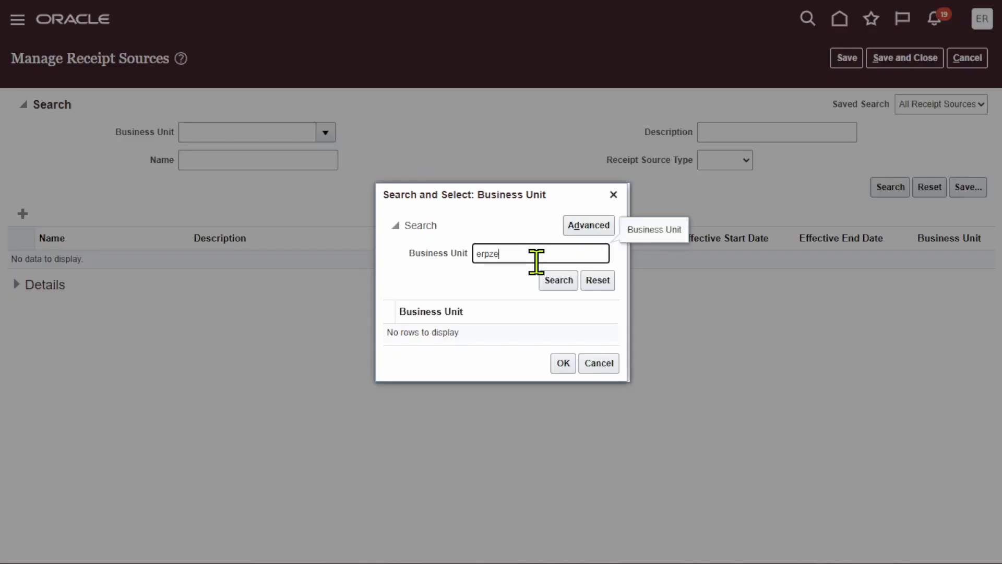
pyautogui.click(563, 277)
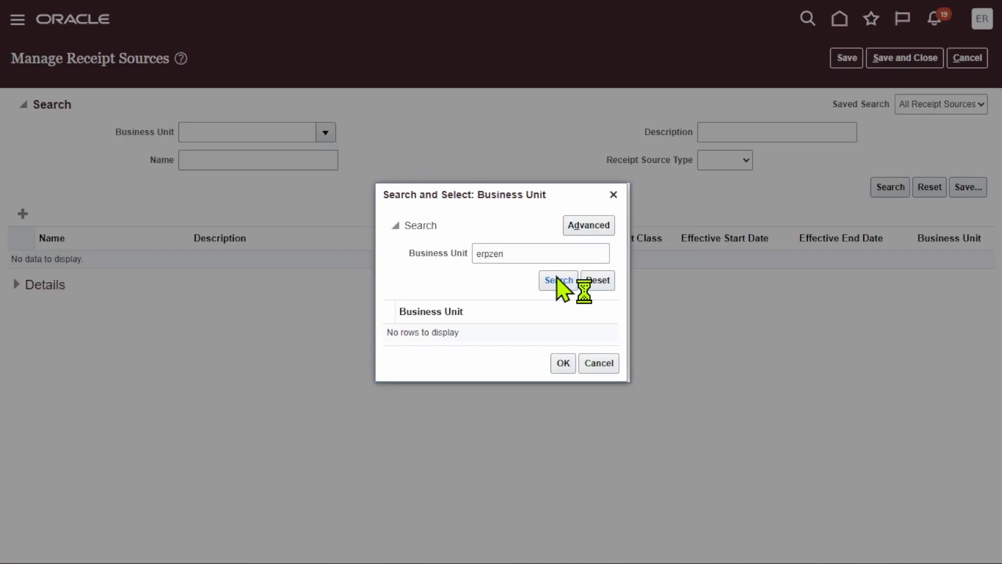
pyautogui.click(477, 332)
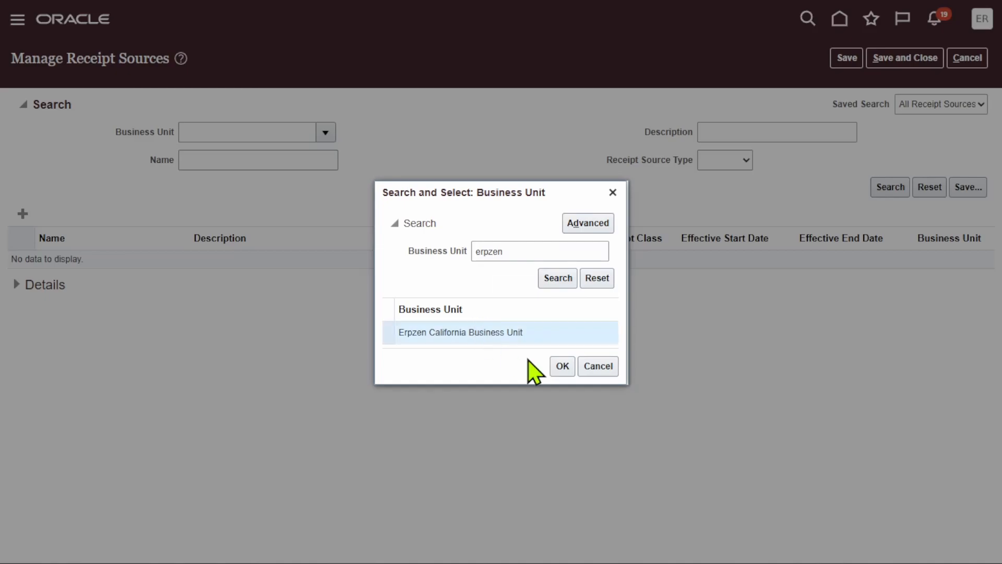
pyautogui.click(561, 367)
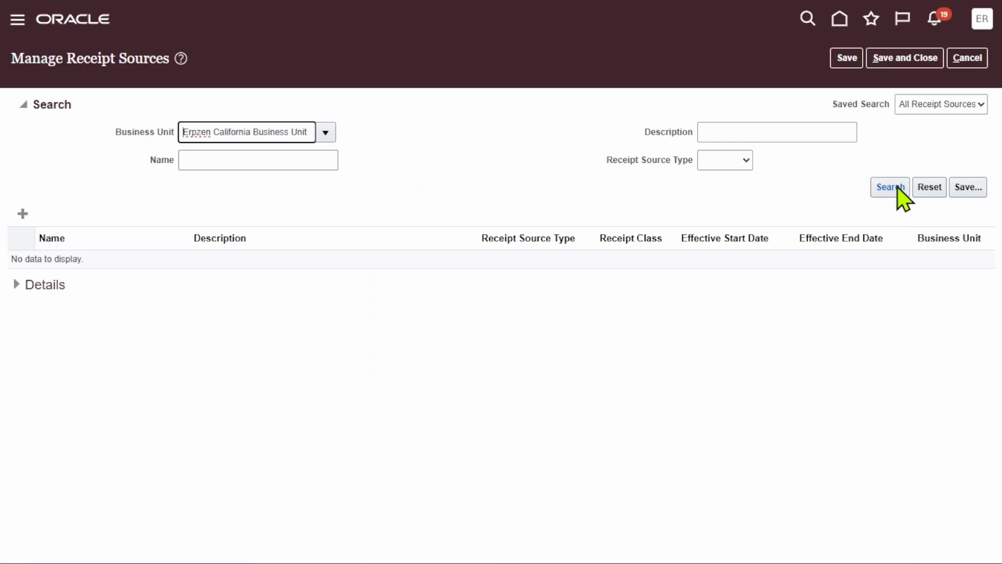
pyautogui.click(897, 186)
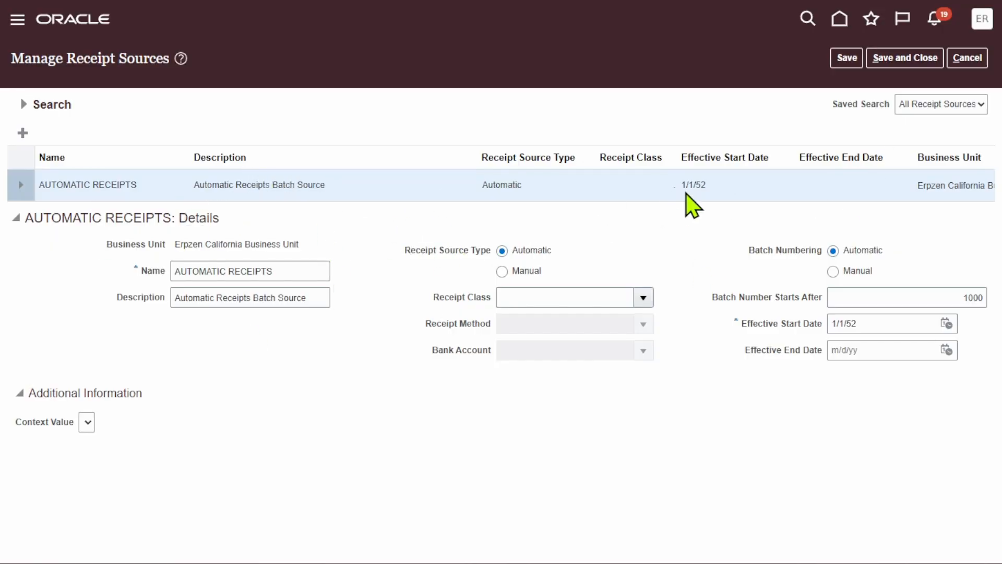
# Start a new receipt source for Erpzen California Business Unit and name it "Erpzen Manual Receipt Source".
pyautogui.click(23, 133)
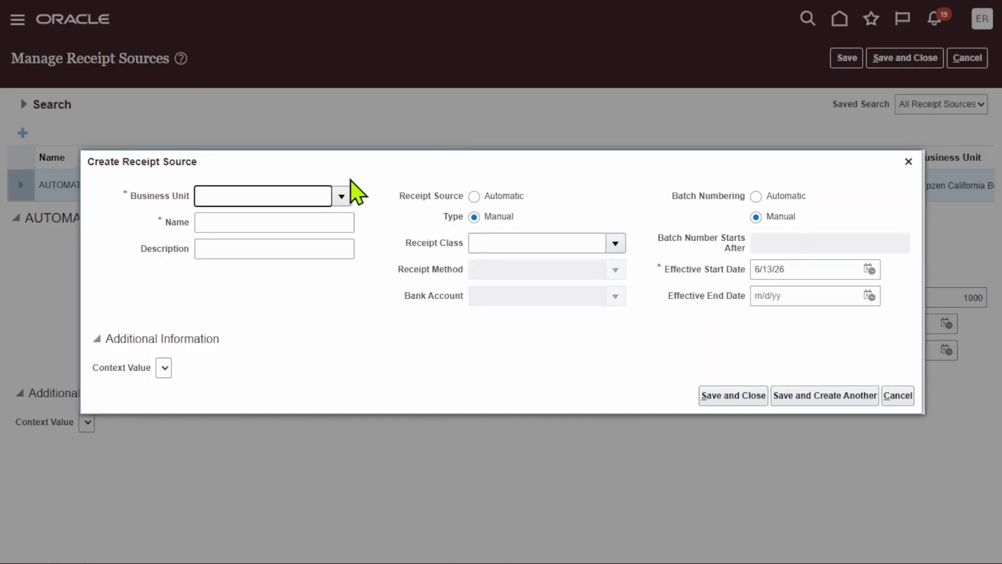
pyautogui.click(349, 199)
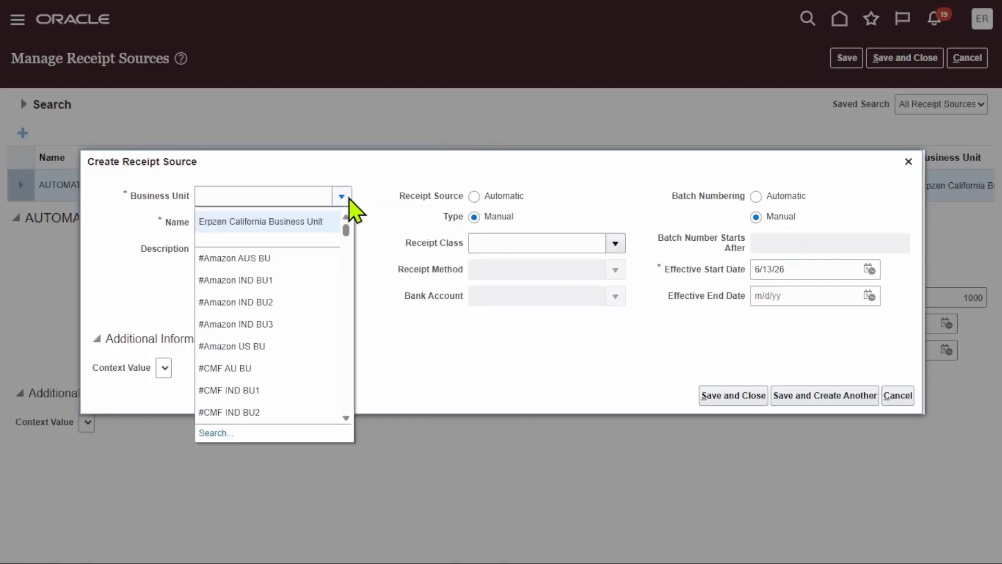
pyautogui.click(315, 221)
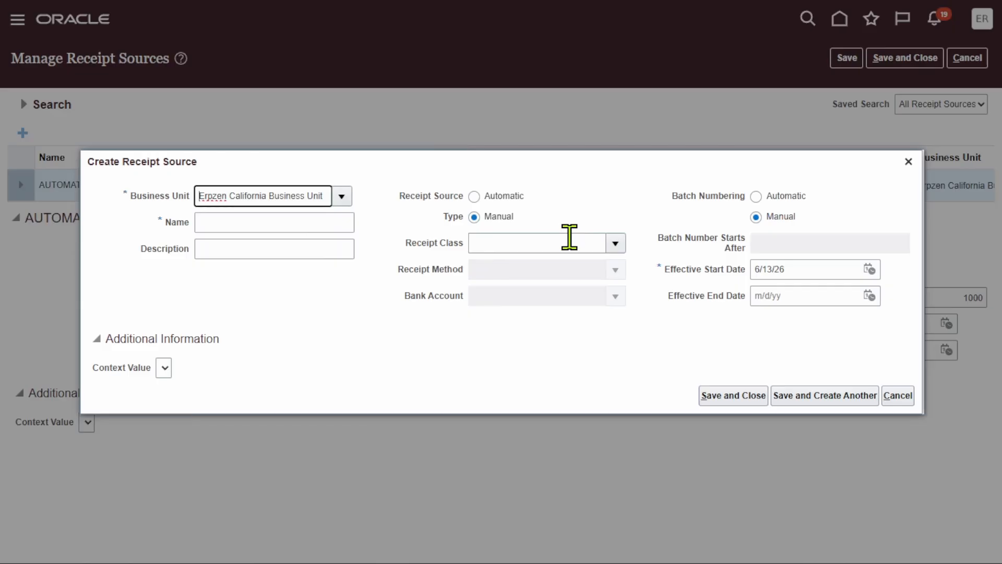
pyautogui.click(310, 224)
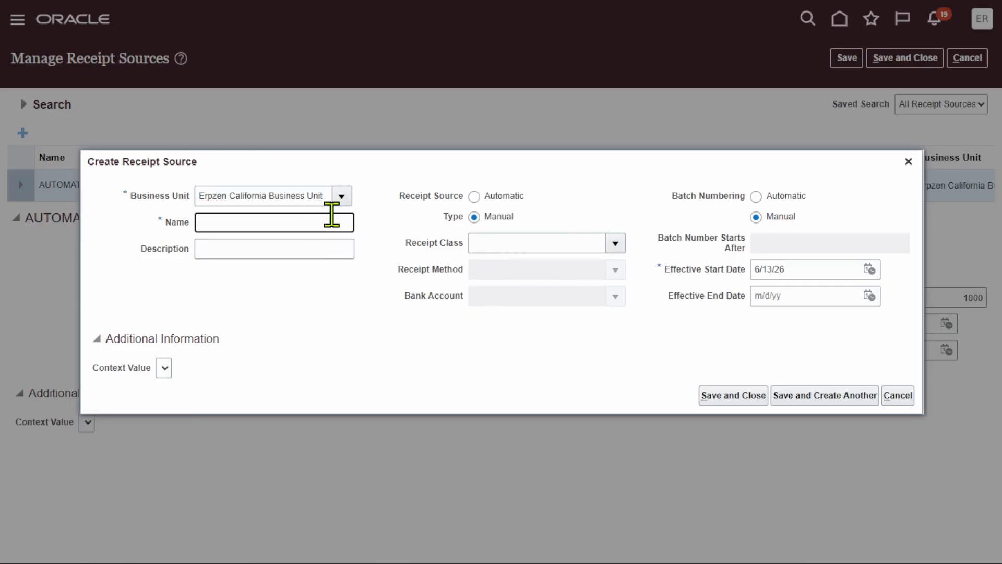
pyautogui.write('Erpzen Manual Recei')
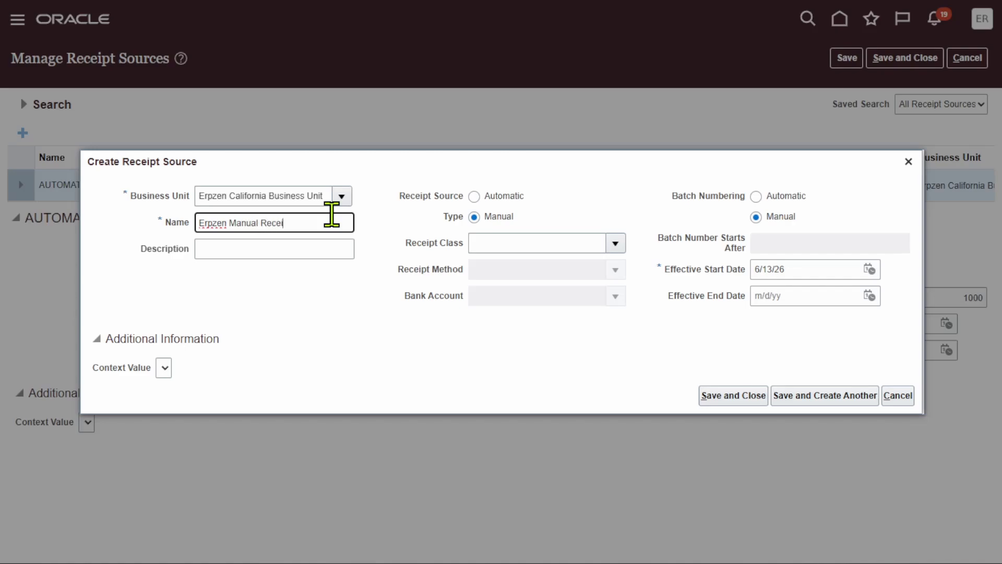
pyautogui.write('pt Source')
pyautogui.click(333, 433)
# Copy the receipt source's name into its description, "Erpzen Manual Receipt Source".
pyautogui.click(329, 222)
pyautogui.tripleClick(330, 221)
pyautogui.hotkey('ctrl', 'c')
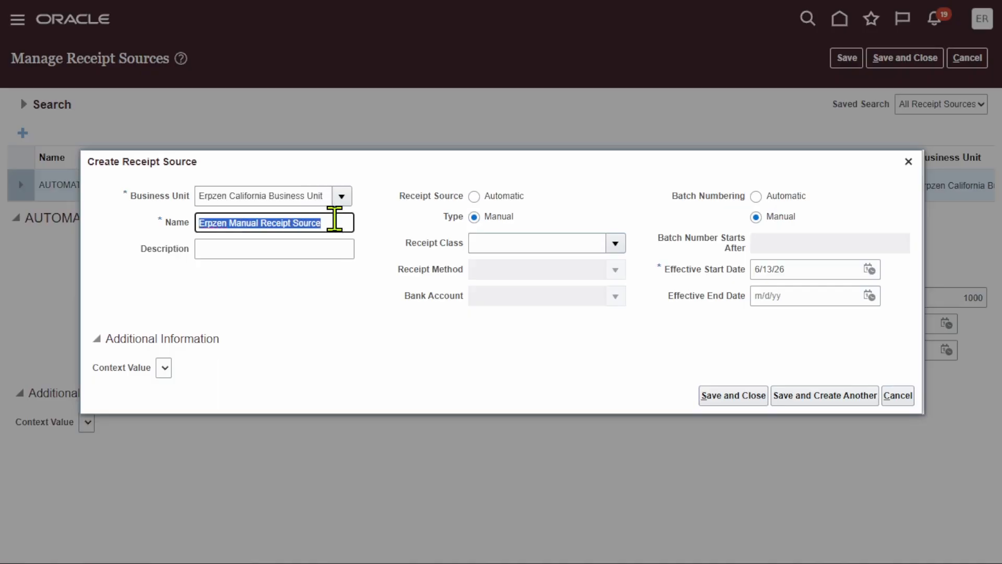
pyautogui.click(285, 235)
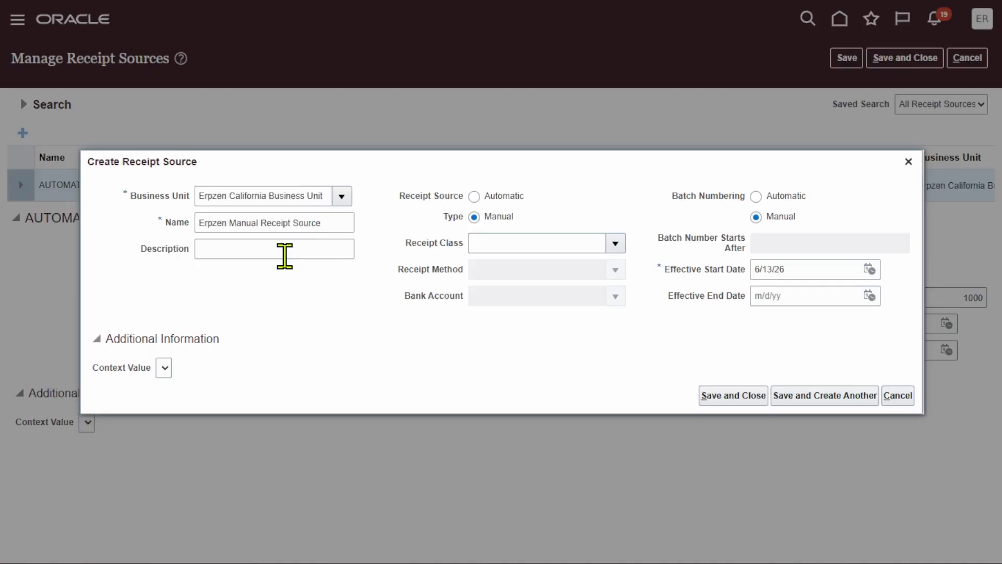
pyautogui.click(285, 251)
pyautogui.hotkey('ctrl', 'v')
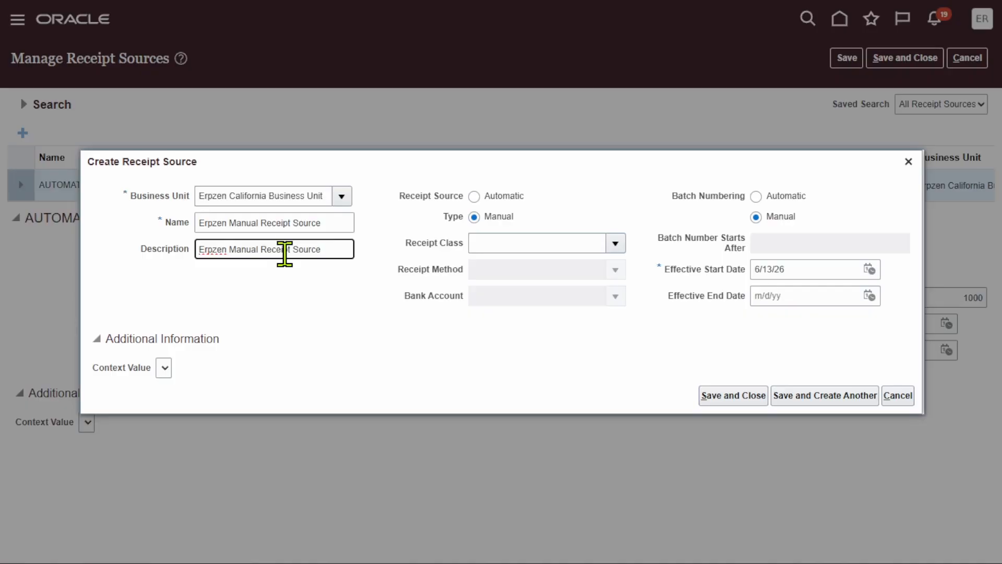
pyautogui.click(548, 409)
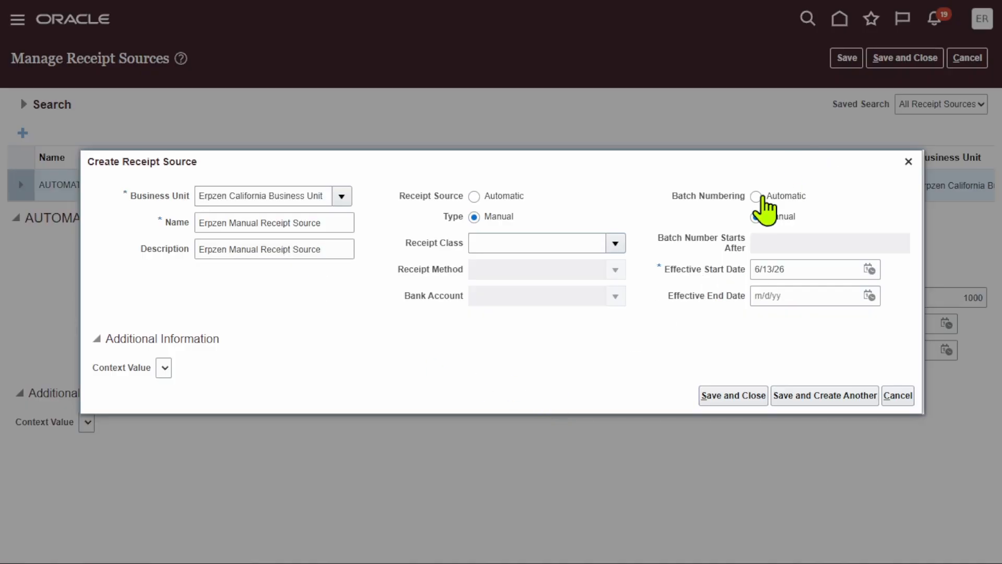
# Set the receipt source's batch numbering to Automatic, with batch numbers starting after 201101.
pyautogui.click(756, 196)
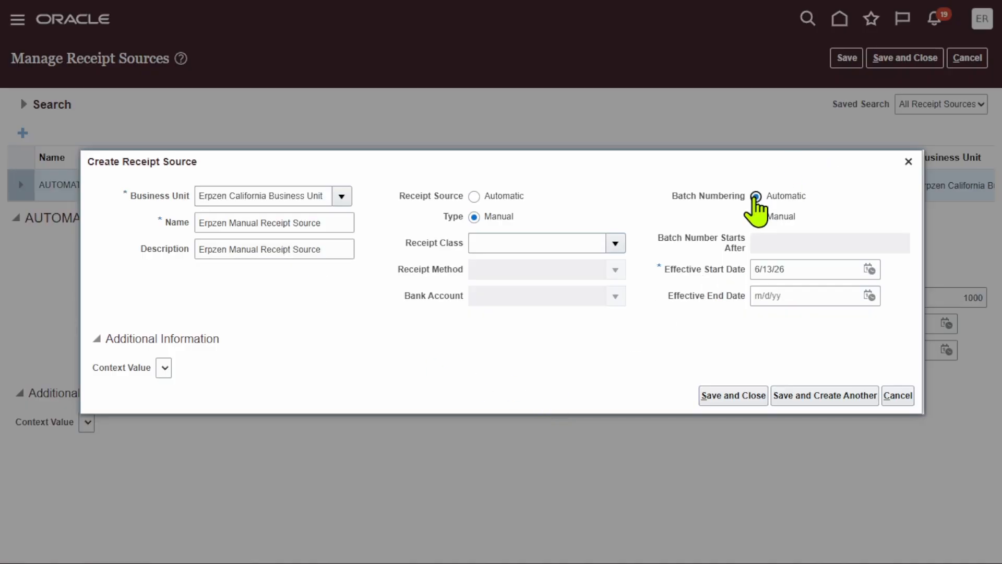
pyautogui.click(806, 243)
pyautogui.write('20')
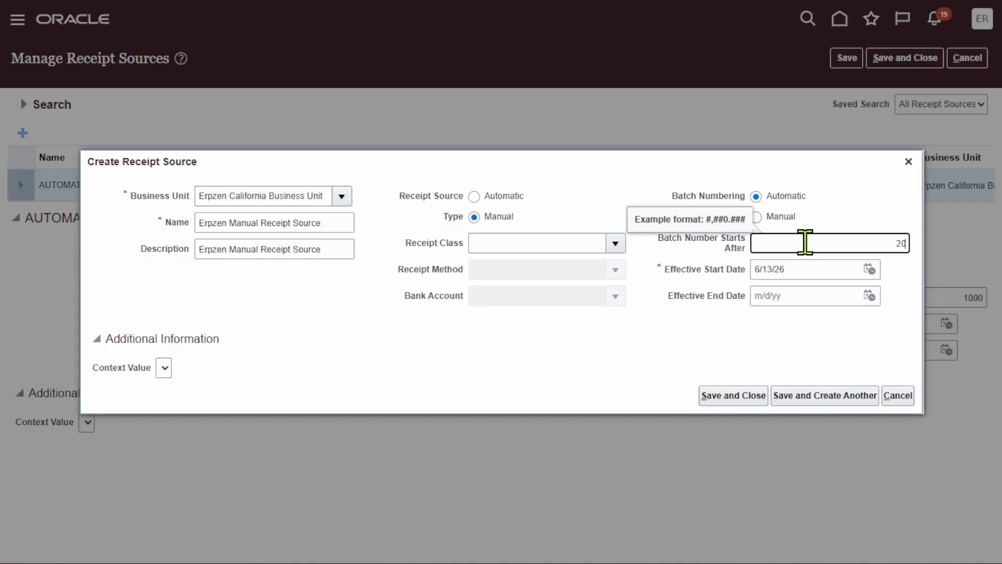
pyautogui.write('1,10')
pyautogui.write('1101')
pyautogui.click(704, 340)
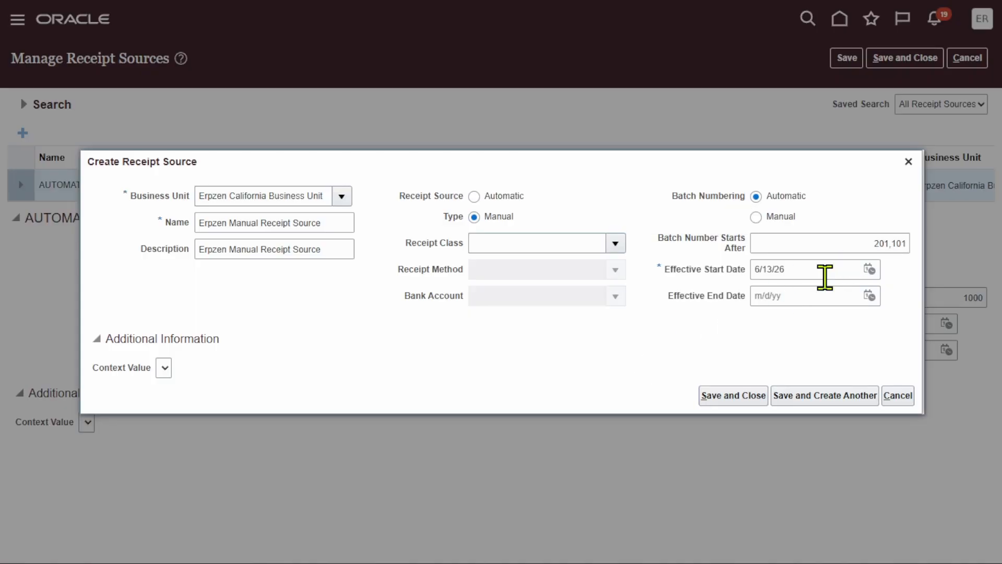
# Set the receipt source's effective start date to 1/1/00.
pyautogui.tripleClick(824, 274)
pyautogui.press('BackSpace')
pyautogui.write('1')
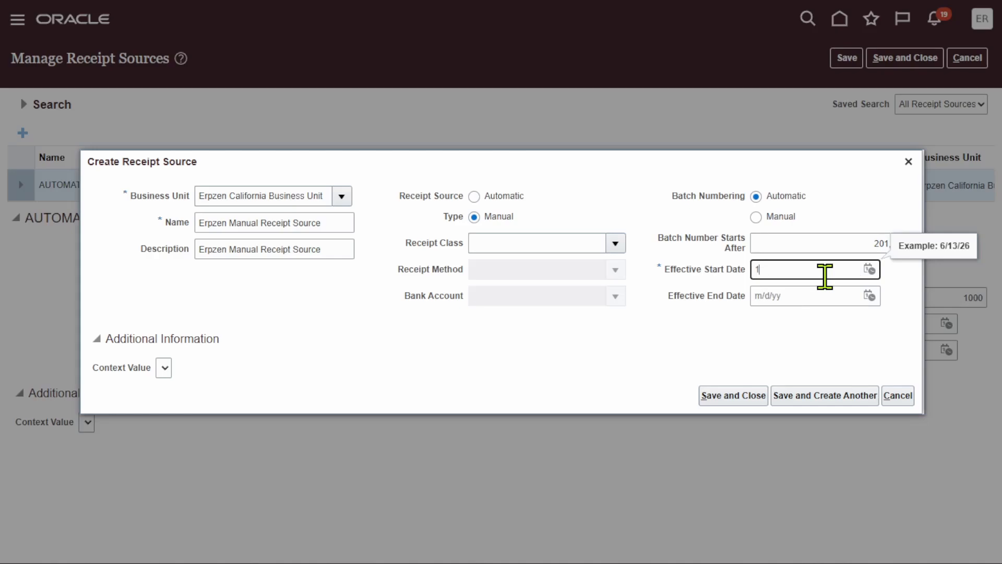
pyautogui.write('/1/00')
pyautogui.click(688, 354)
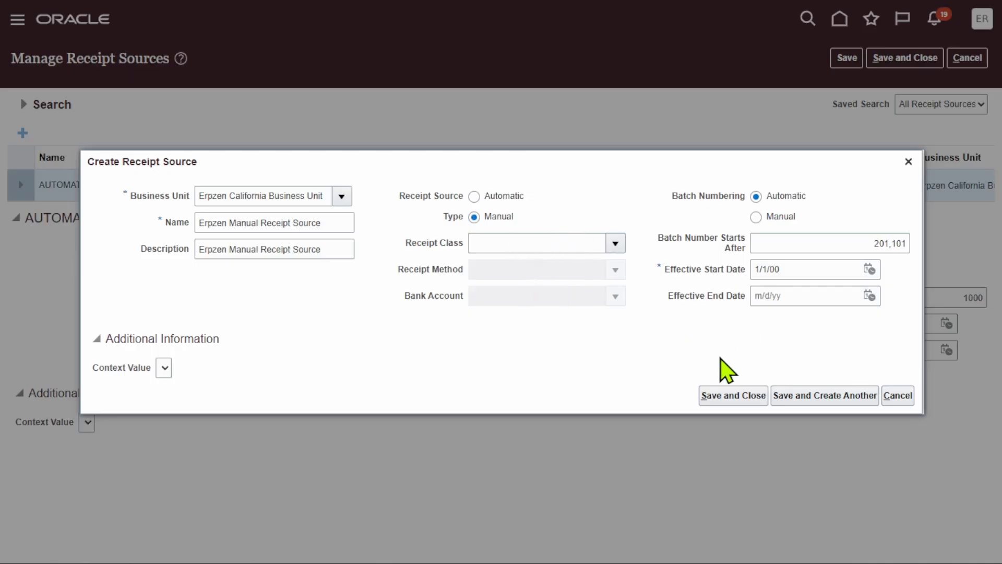
# Save the new manual receipt source, then return to the Financials setup page and clear the task search text.
pyautogui.click(733, 396)
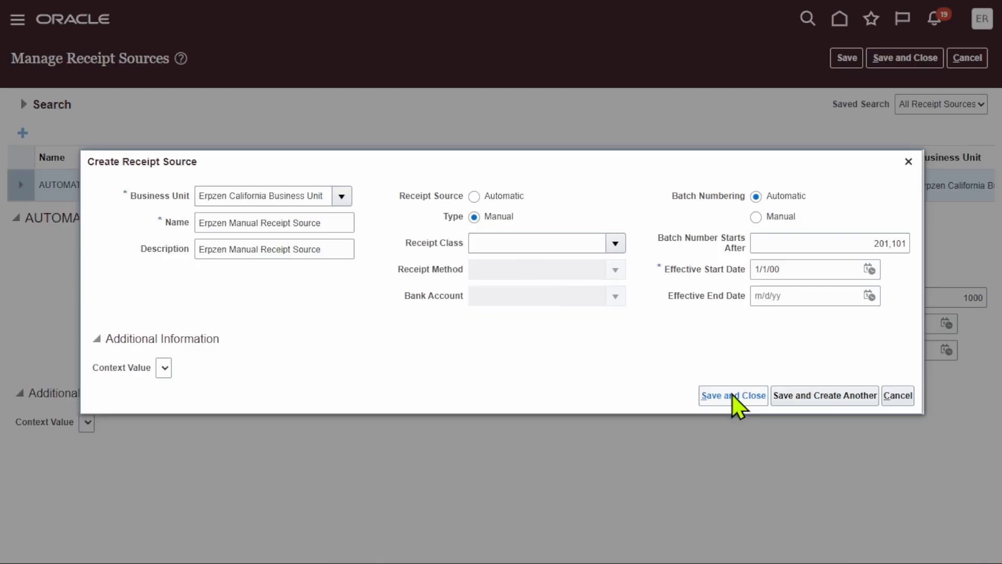
pyautogui.click(849, 60)
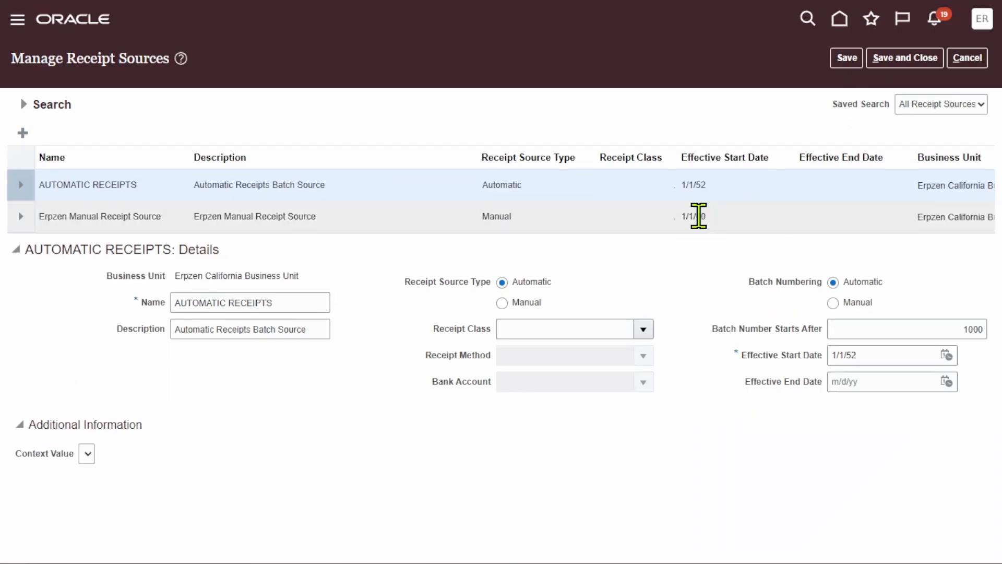
pyautogui.click(698, 215)
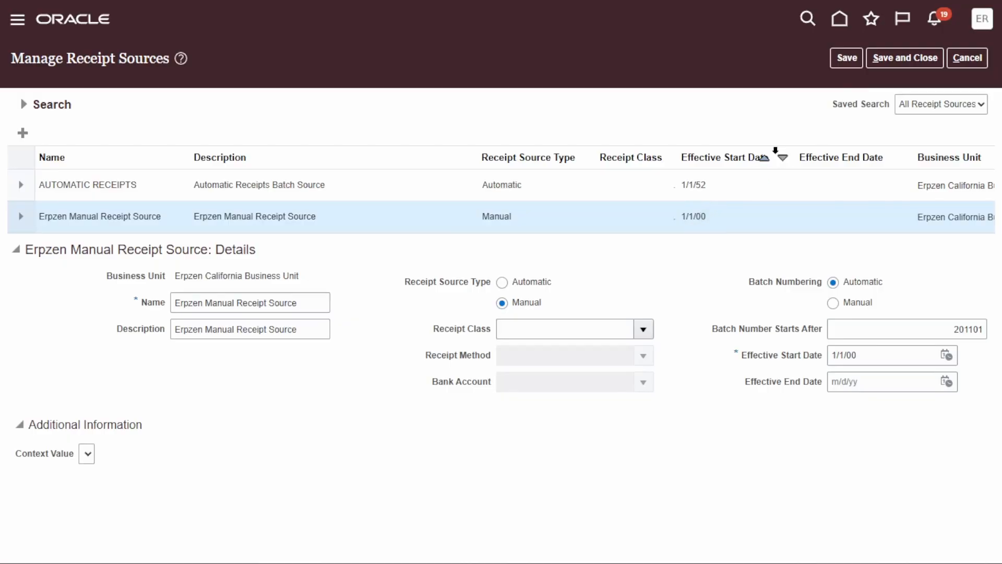
pyautogui.click(891, 60)
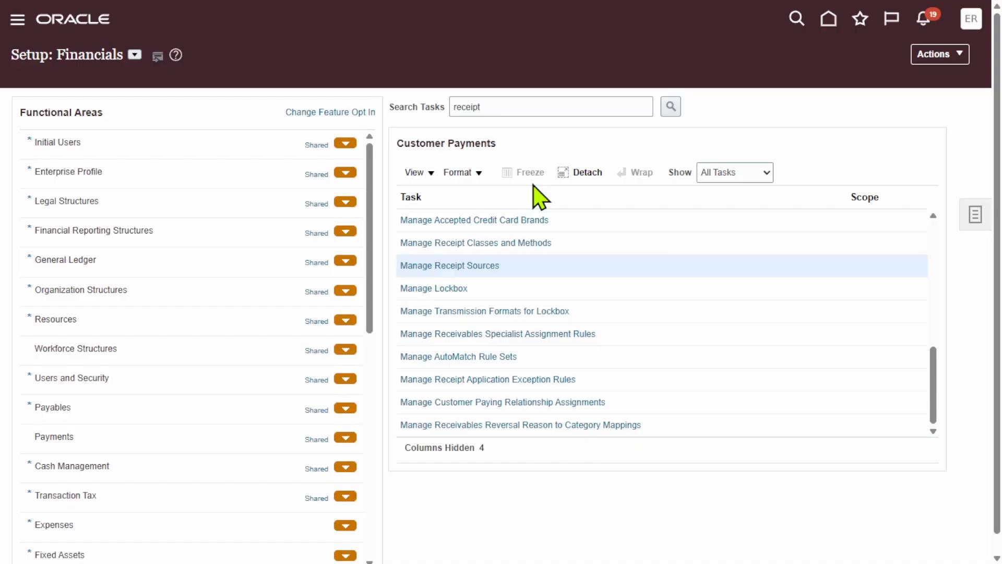
pyautogui.doubleClick(526, 107)
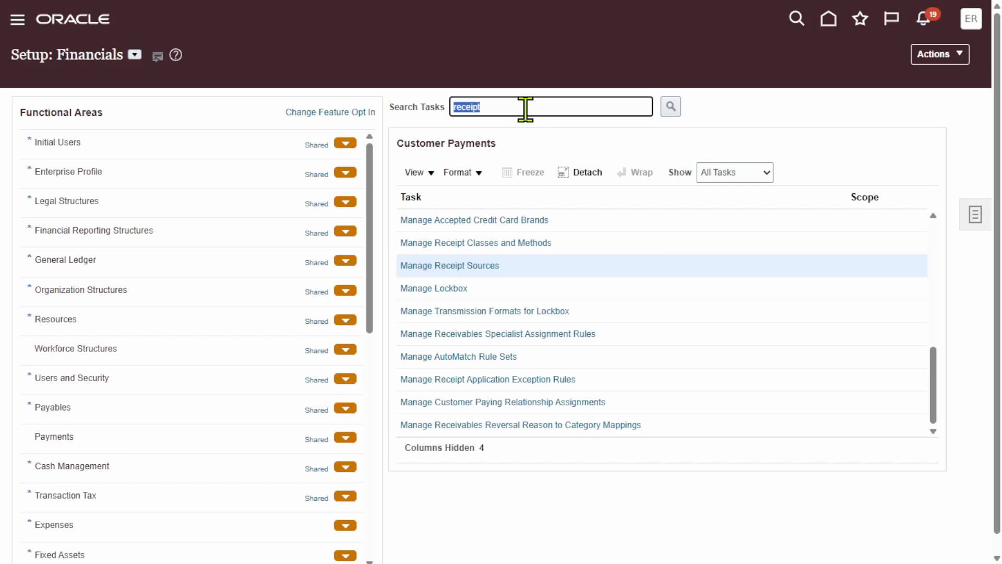
pyautogui.press('BackSpace')
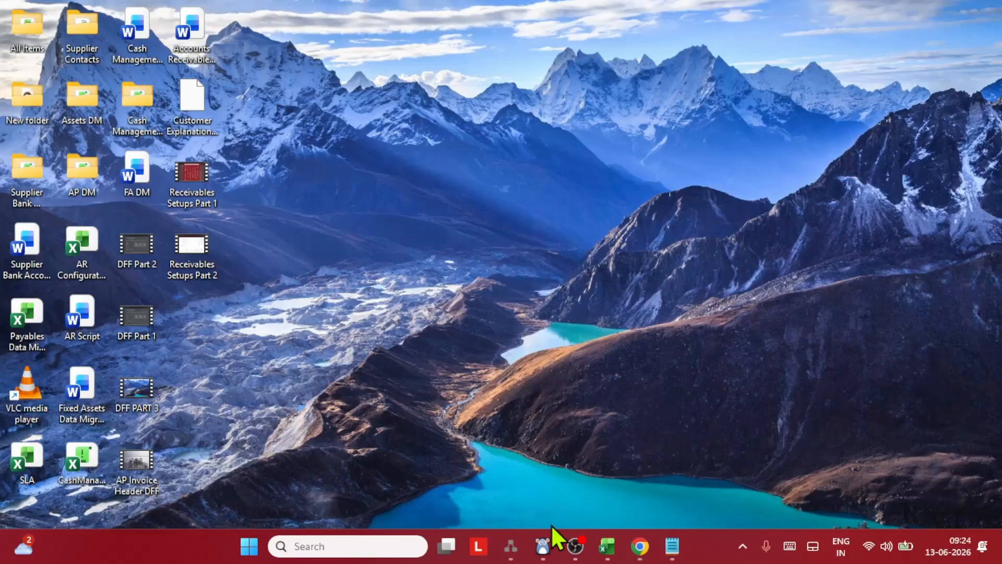
# Switch to the Customer Explanation diagram in draw.io, enlarge it to 120% in fullscreen, and examine the Customer - Party and Person/Company entries.
pyautogui.click(511, 546)
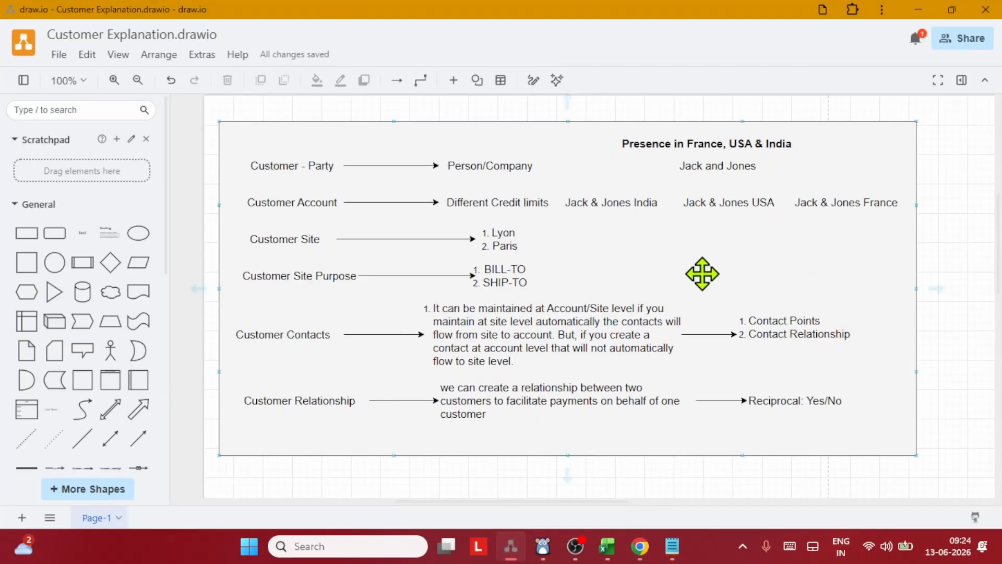
pyautogui.click(938, 80)
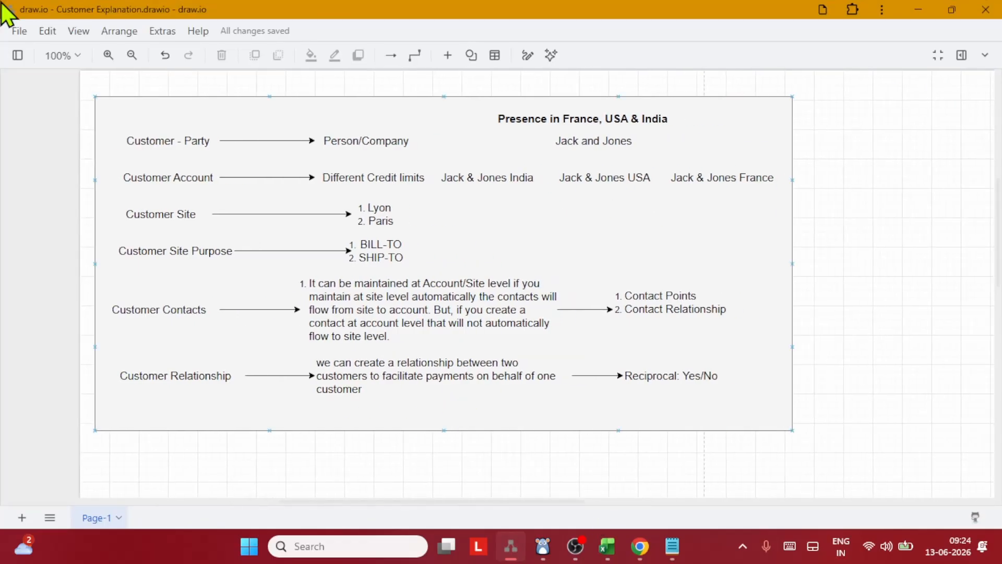
pyautogui.click(108, 55)
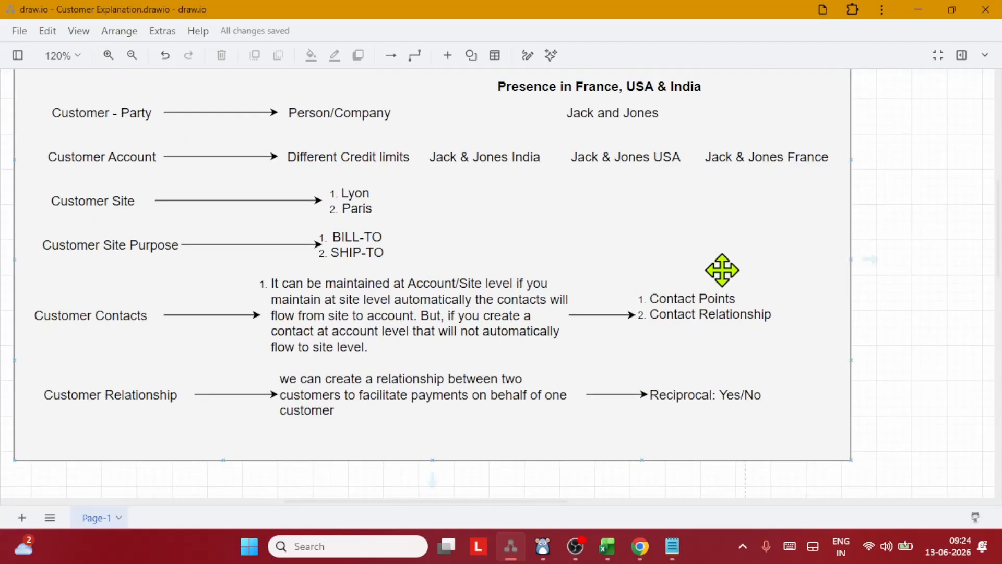
pyautogui.hscroll(-2, 723, 270)
pyautogui.scroll(1, 722, 270)
pyautogui.scroll(1, 723, 270)
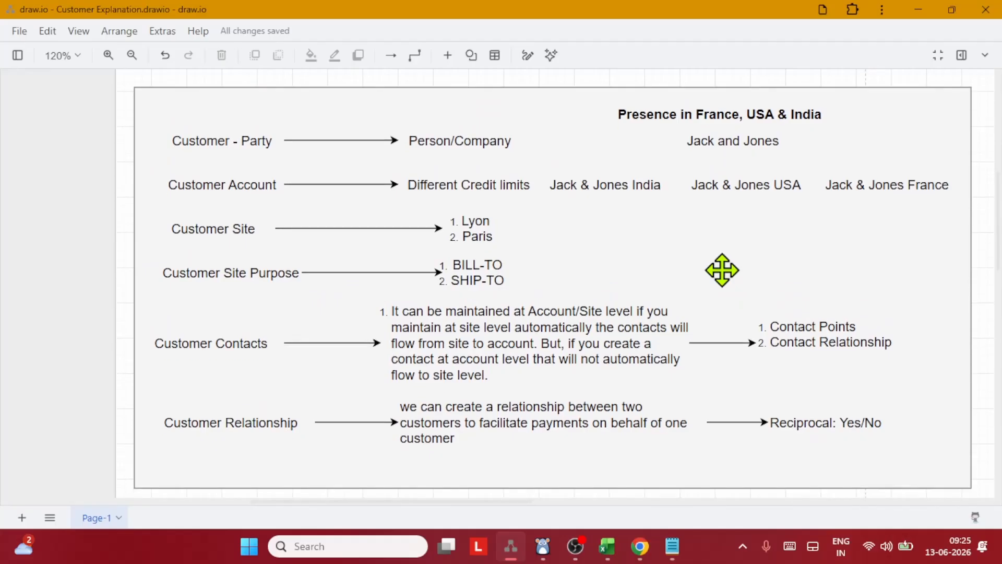
pyautogui.hscroll(1, 723, 270)
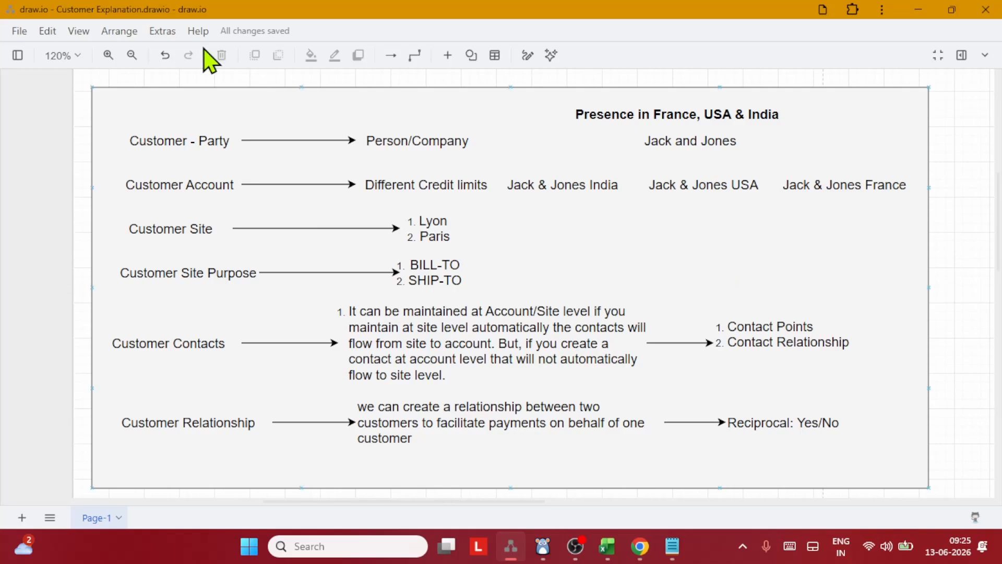
pyautogui.click(187, 141)
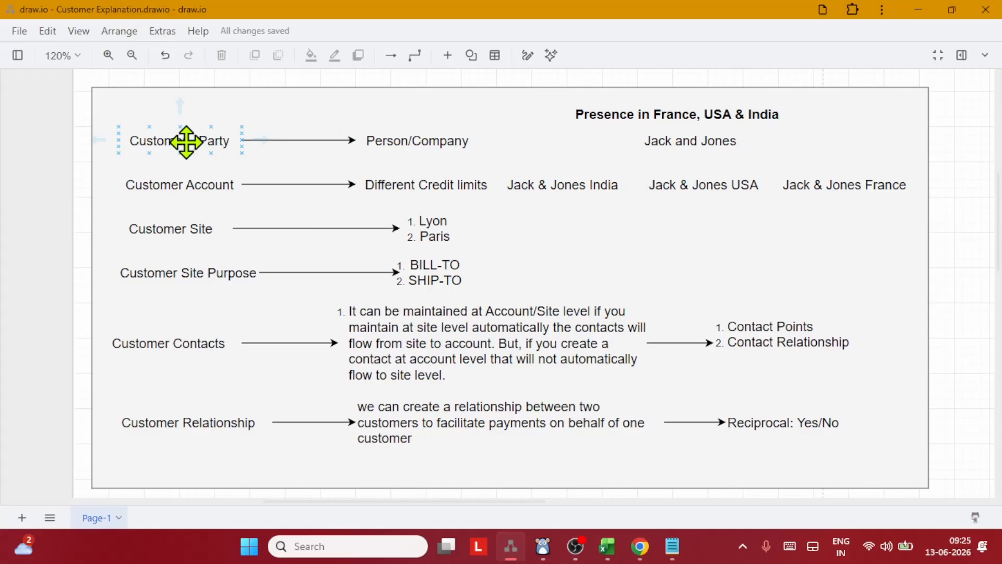
pyautogui.click(186, 141)
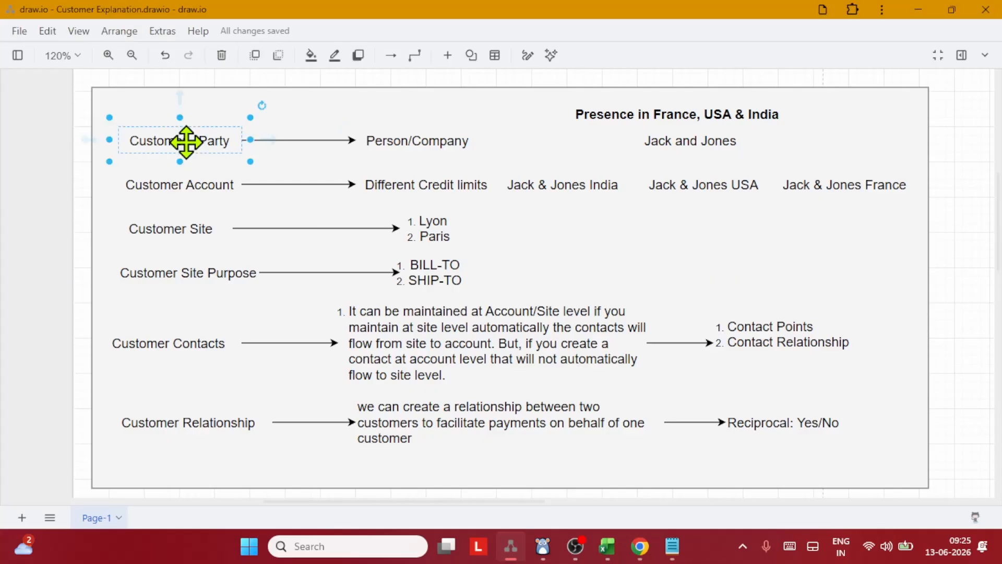
pyautogui.click(394, 140)
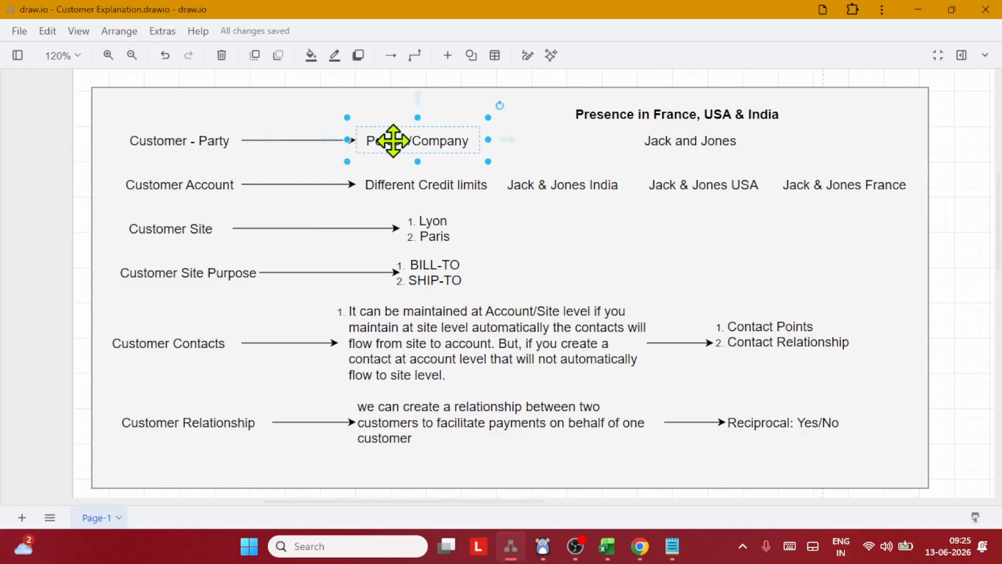
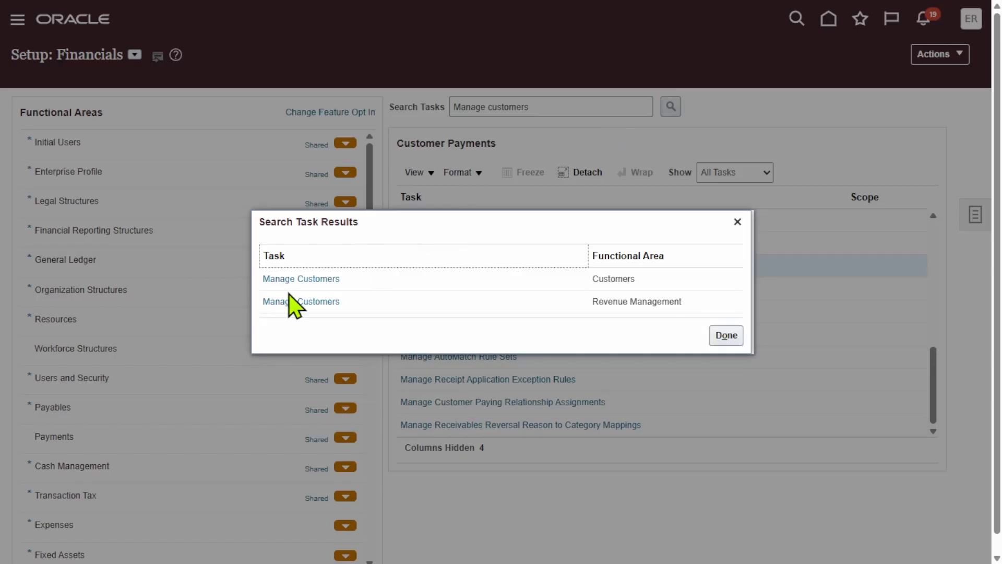
# Open the Manage Customers task from the Customers functional area and start creating a new organization customer.
pyautogui.click(299, 279)
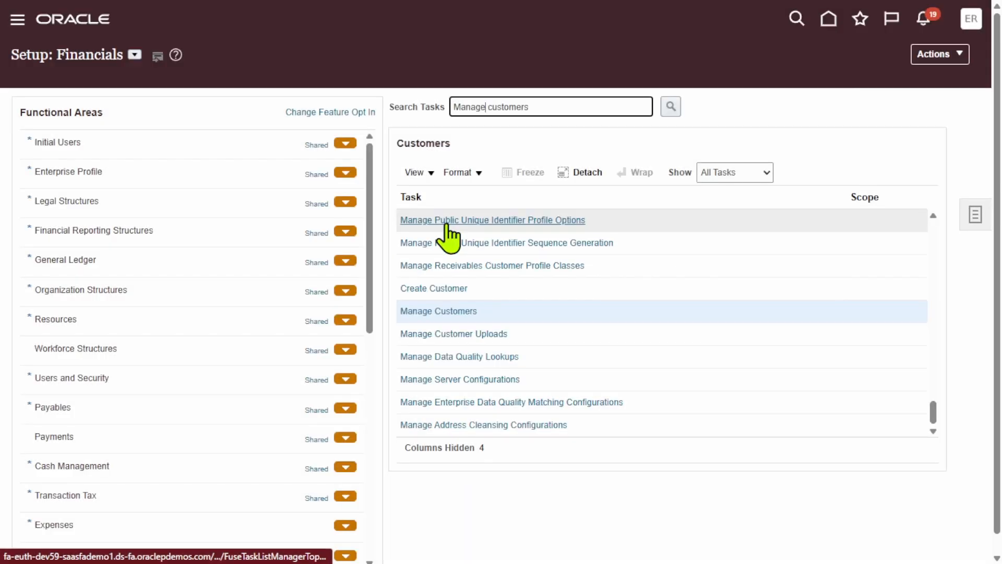
pyautogui.doubleClick(447, 311)
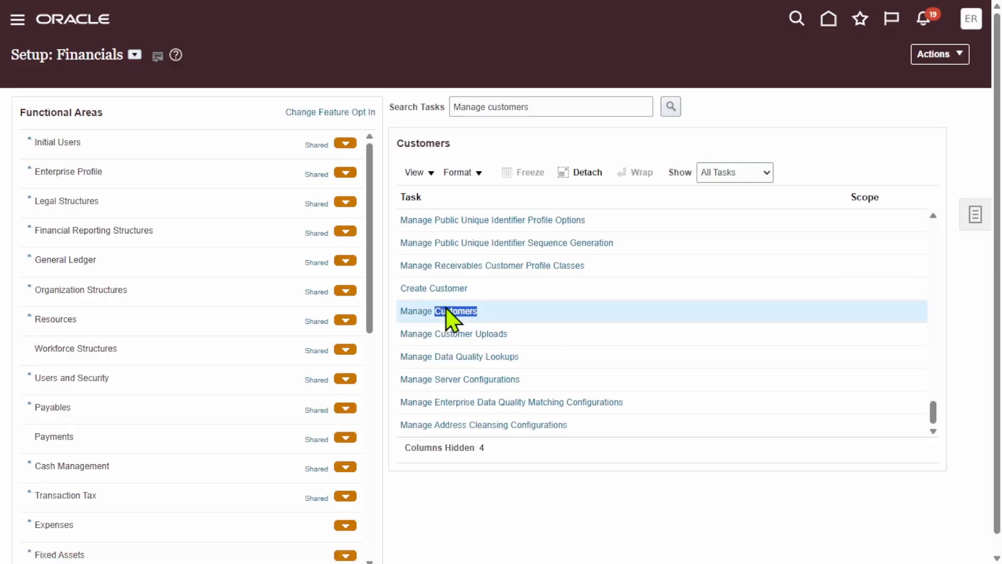
pyautogui.click(446, 308)
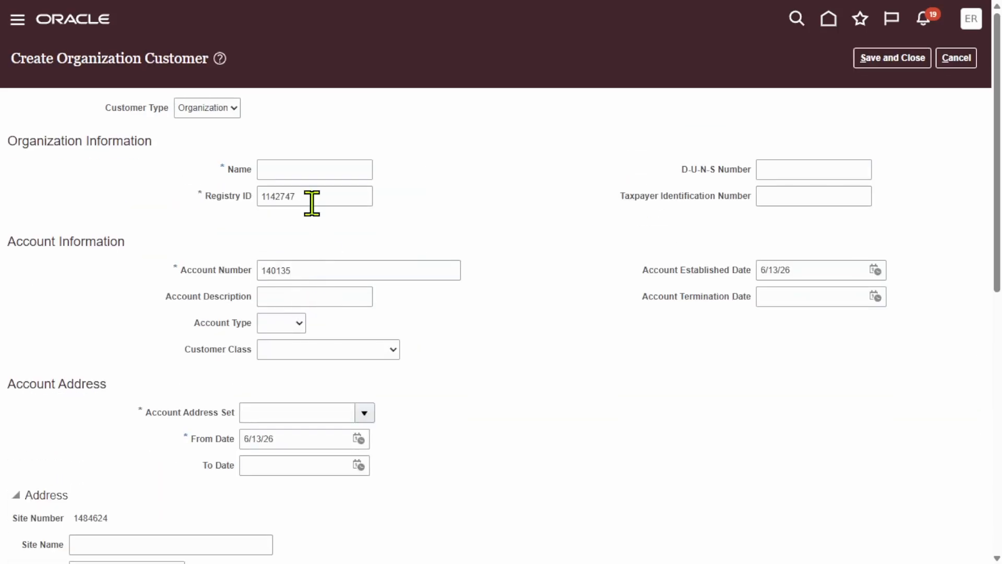
# Name the new customer Erpzen customer and keep its customer type as Organization.
pyautogui.click(293, 177)
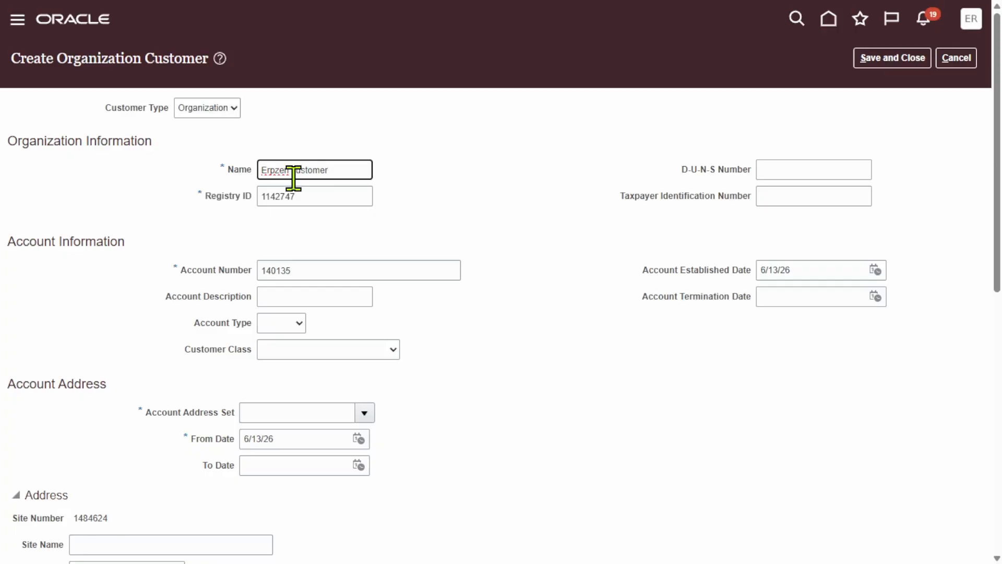
pyautogui.click(359, 123)
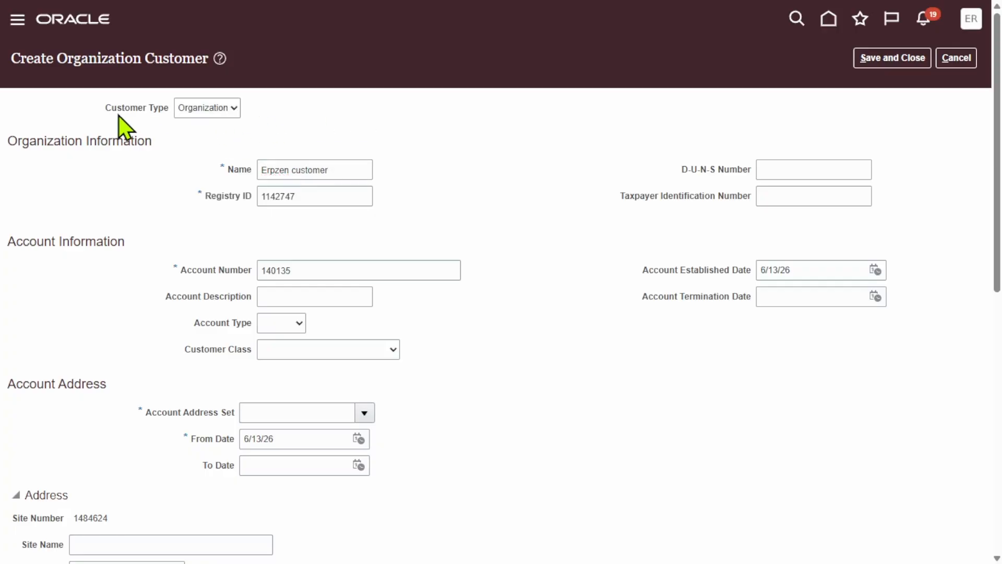
pyautogui.click(219, 109)
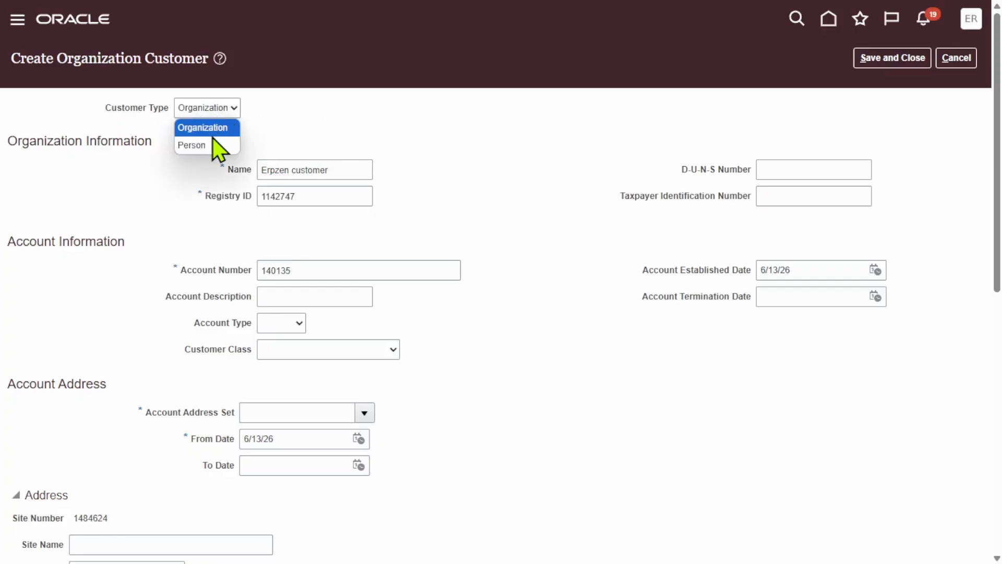
pyautogui.click(412, 112)
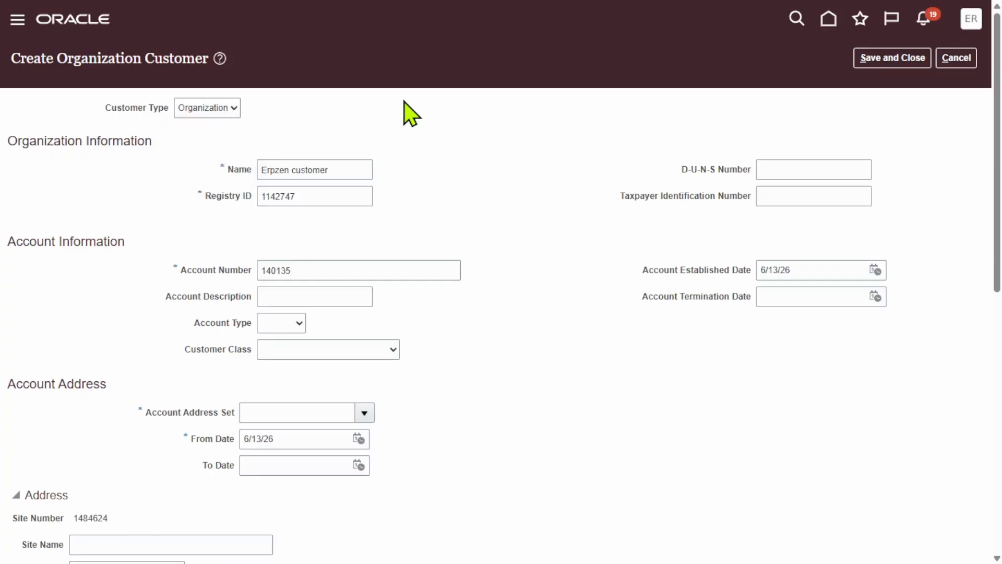
pyautogui.tripleClick(350, 170)
pyautogui.click(518, 94)
# Set both the Account Established Date and the account address From Date to 1/1/00.
pyautogui.tripleClick(844, 270)
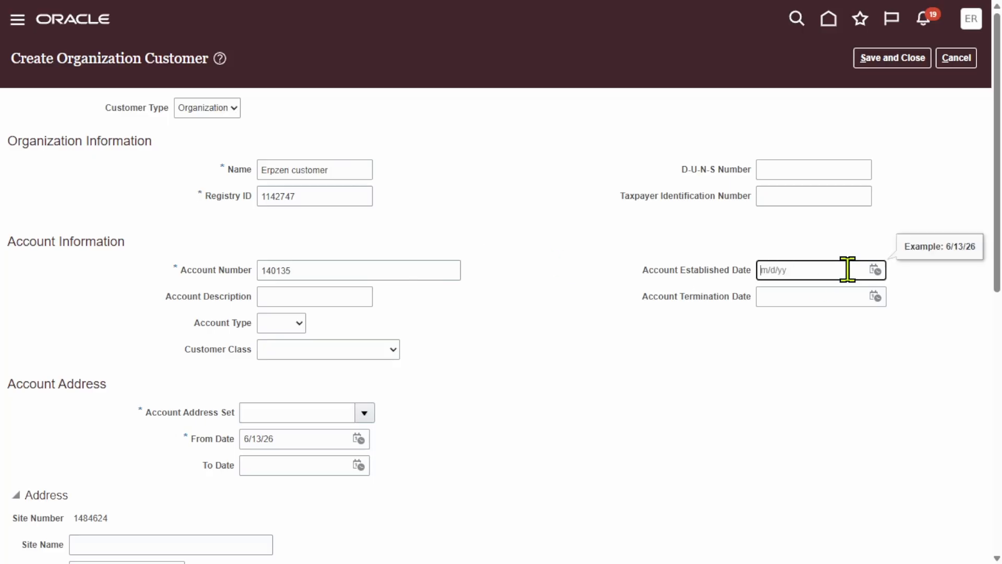
pyautogui.write('1/1/00')
pyautogui.click(584, 336)
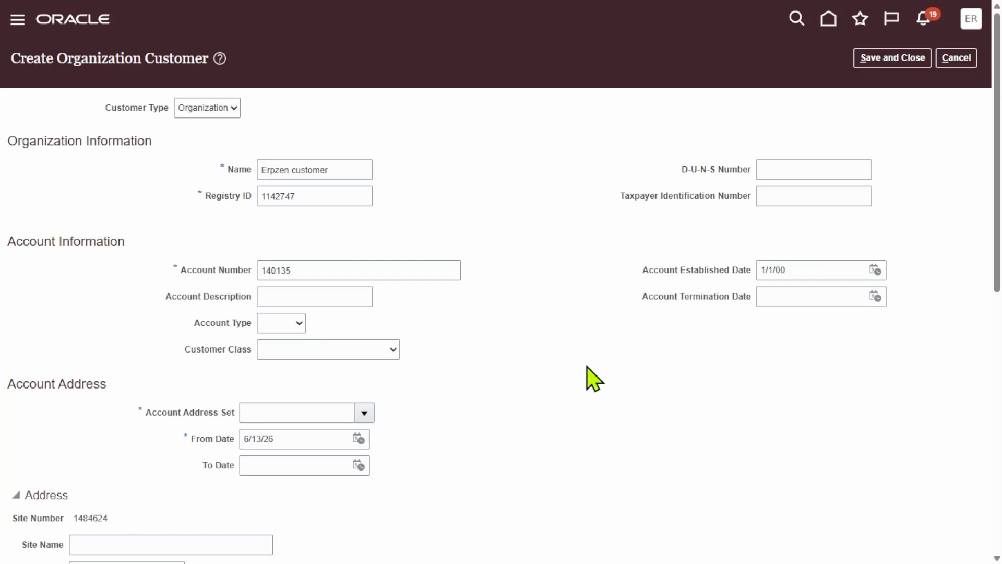
pyautogui.scroll(-3, 527, 318)
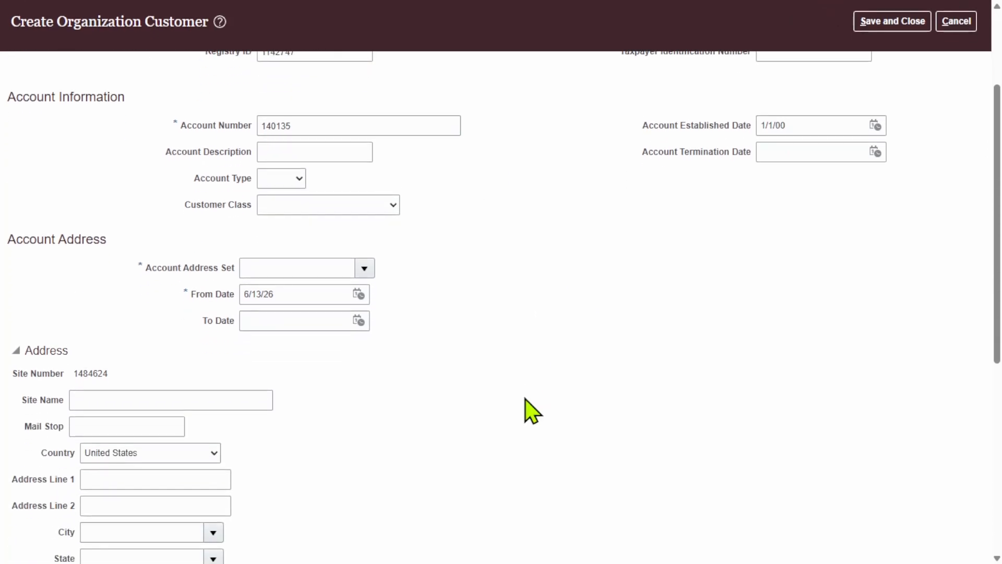
pyautogui.scroll(2, 524, 398)
pyautogui.click(282, 364)
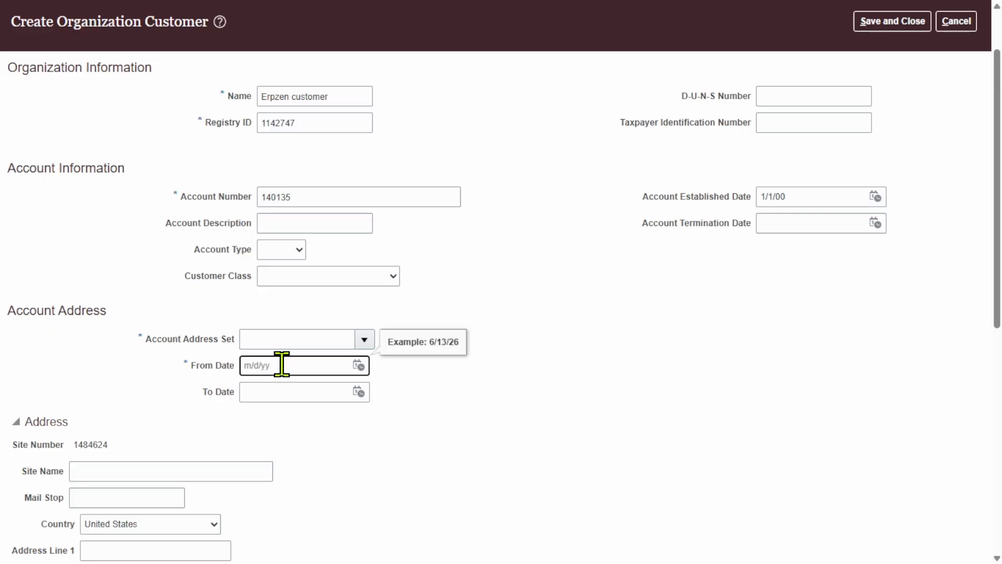
pyautogui.write('1/1/00')
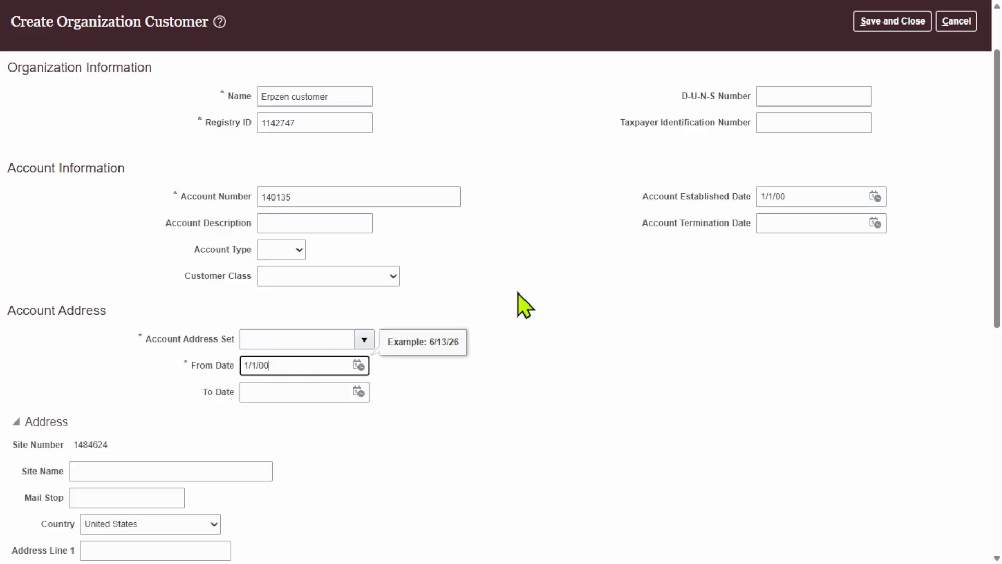
pyautogui.click(509, 241)
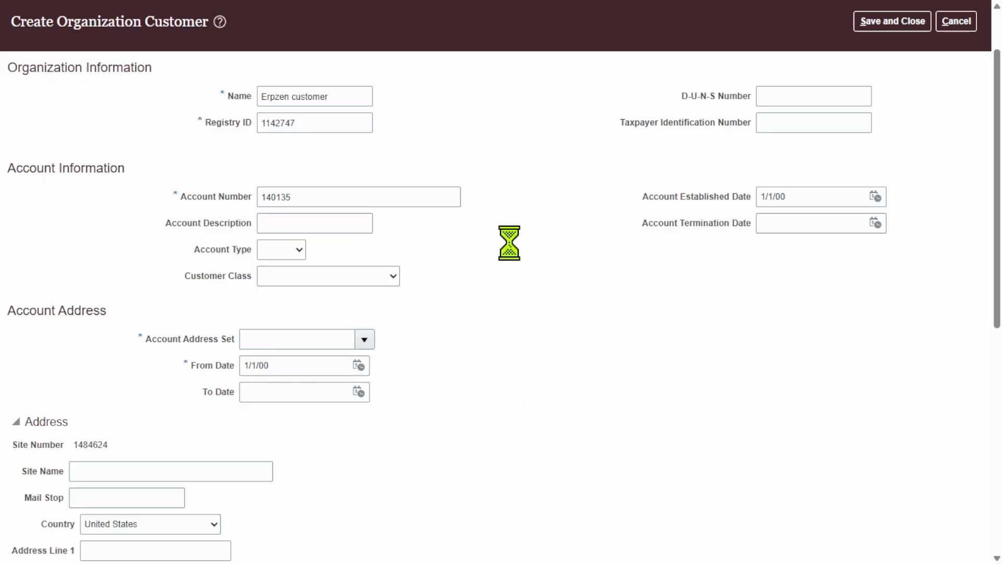
# Open the account address set search and look up the reference data set code COMMON.
pyautogui.click(364, 340)
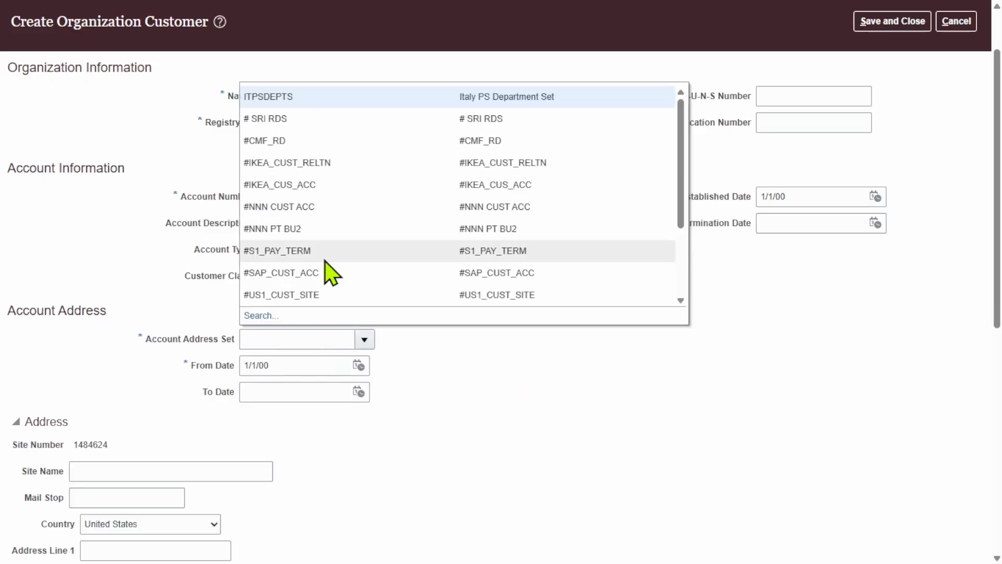
pyautogui.click(261, 315)
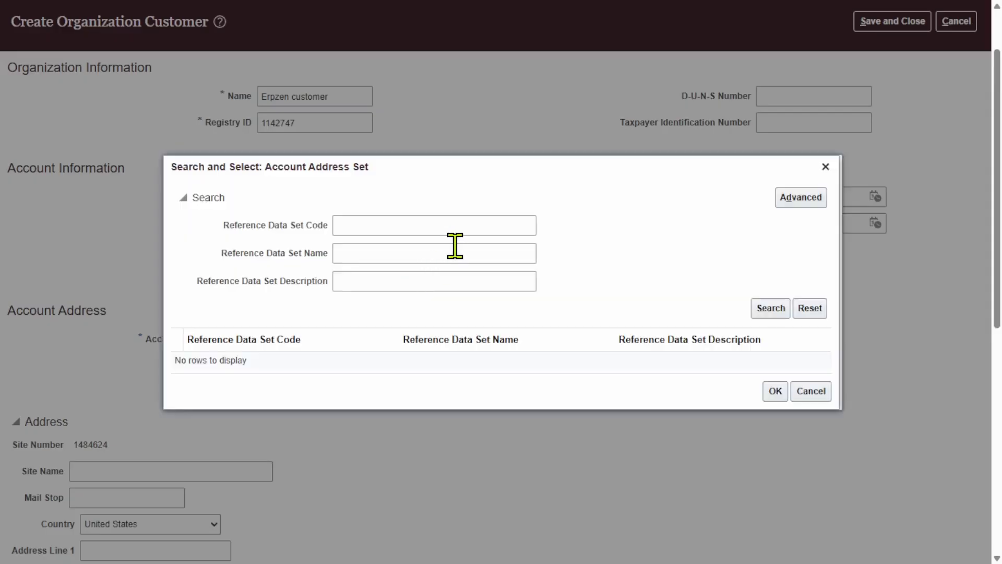
pyautogui.click(424, 220)
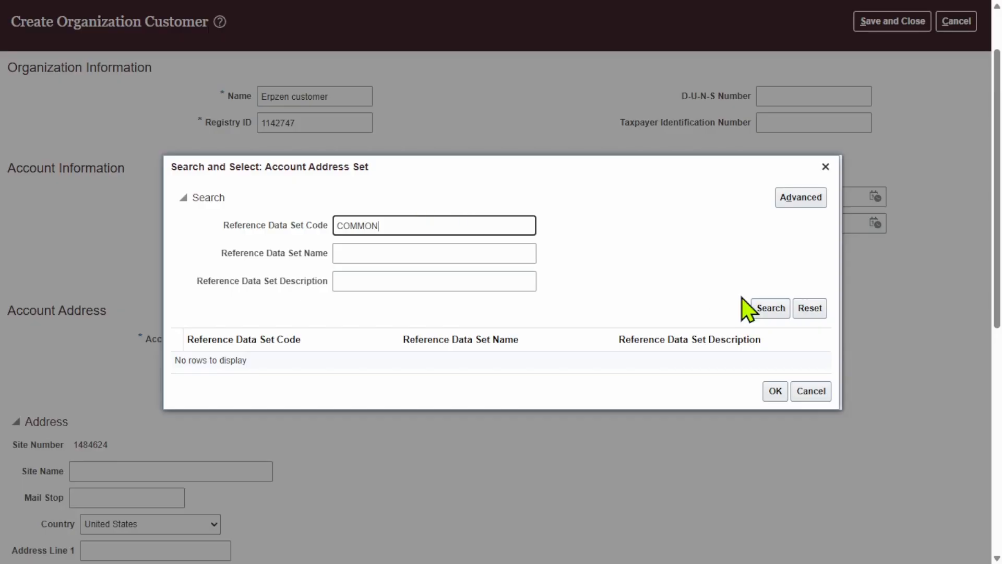
pyautogui.click(762, 312)
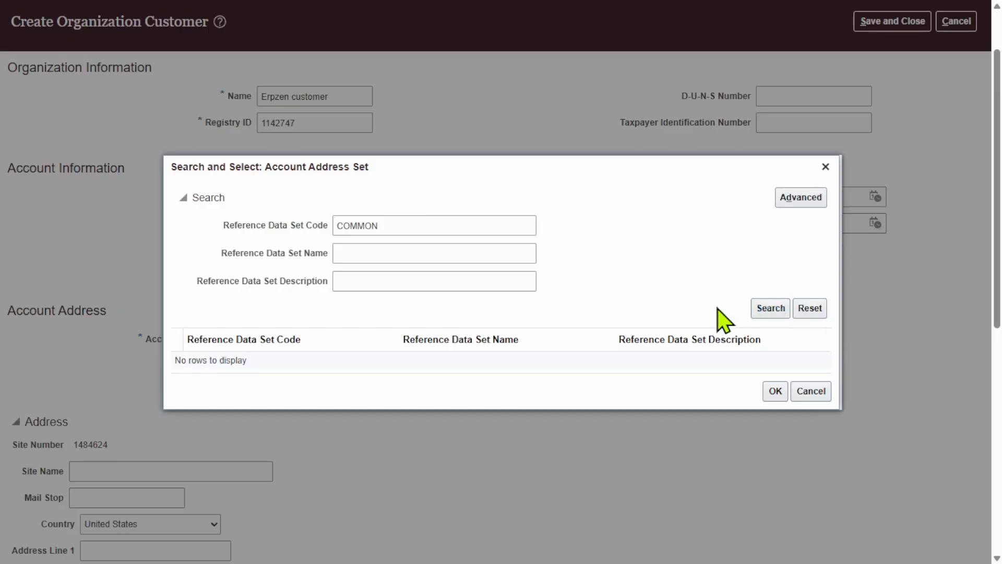
# Search for the reference data set code Enterprise and assign ENTERPRISE as the account address set.
pyautogui.doubleClick(460, 220)
pyautogui.press('BackSpace')
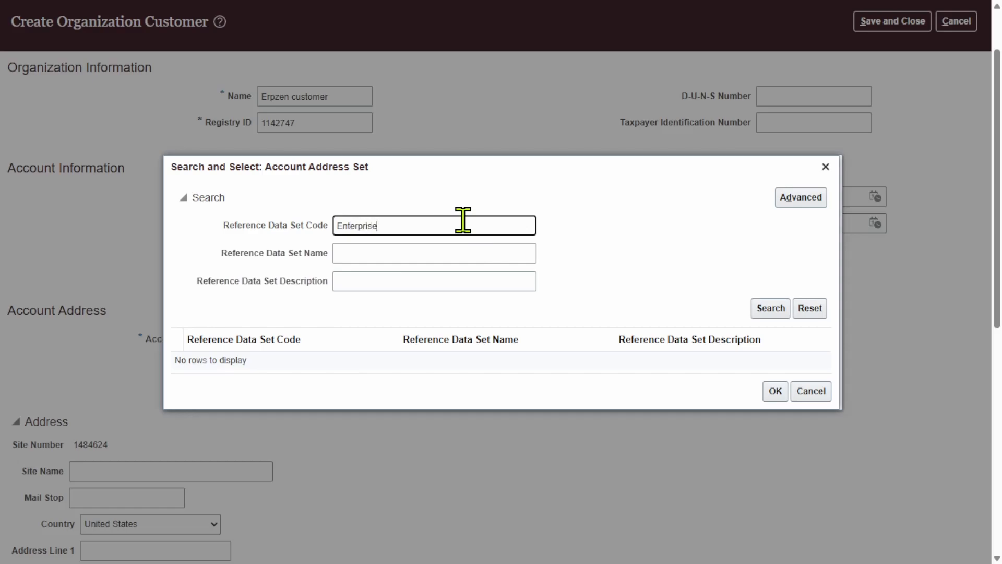
pyautogui.click(768, 313)
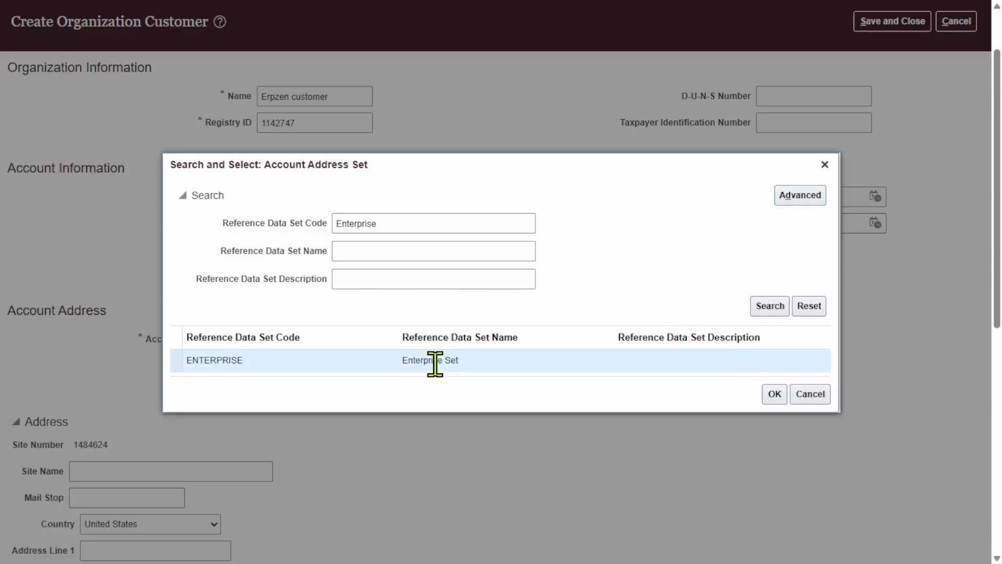
pyautogui.click(769, 395)
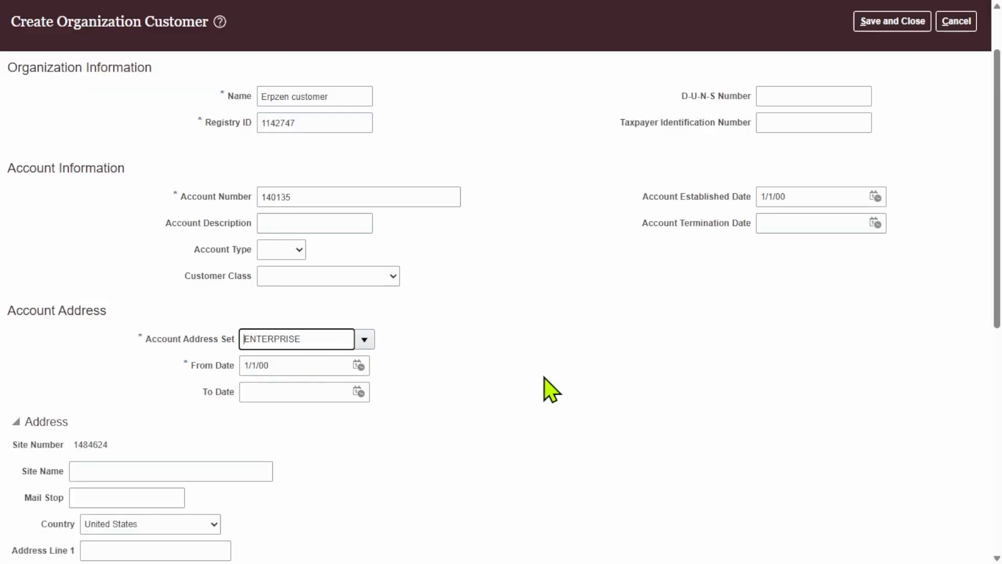
# Choose a Dallas, TX postal code for the customer's address so that city, state and county are filled in, and check those fields.
pyautogui.scroll(-8, 564, 386)
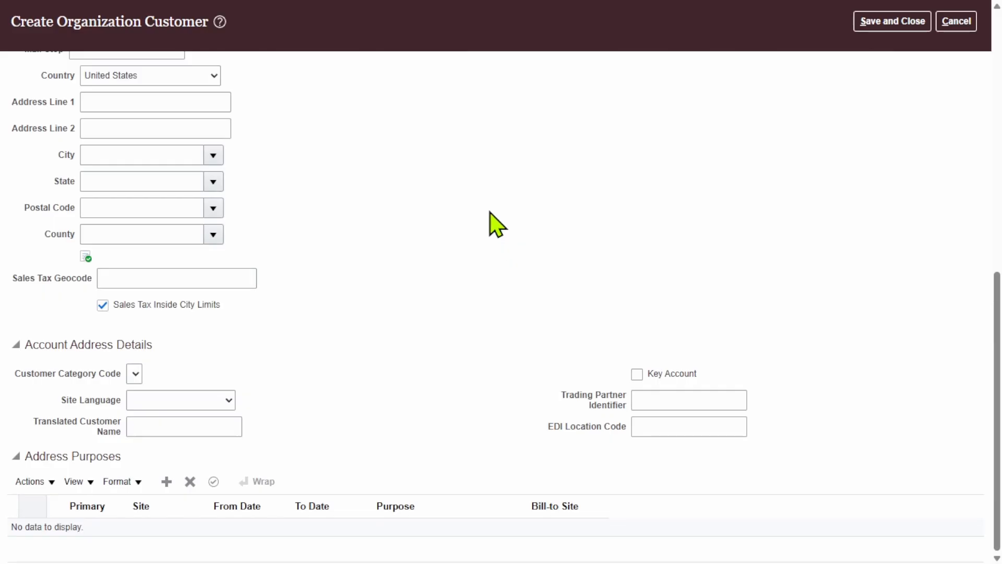
pyautogui.scroll(1, 480, 284)
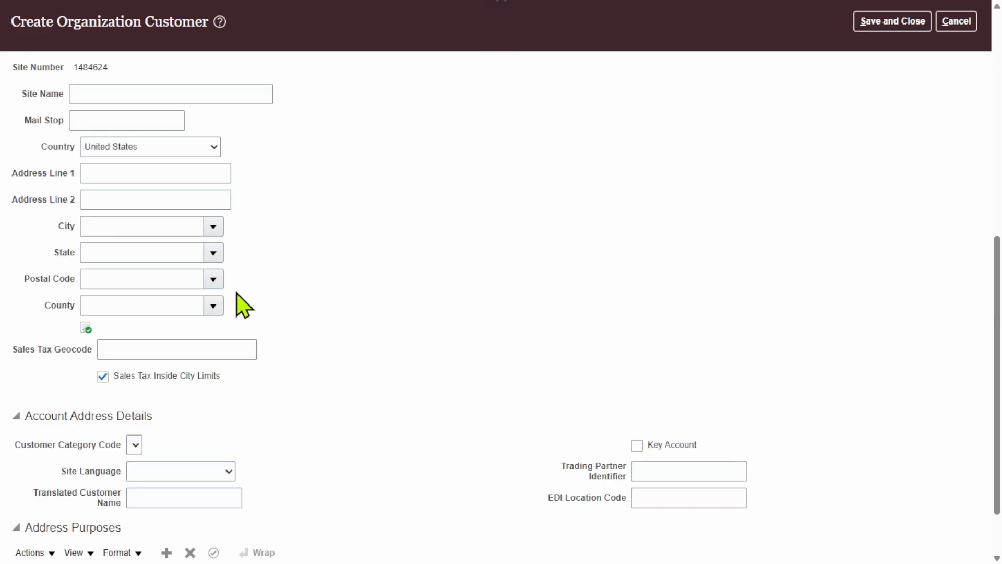
pyautogui.click(213, 279)
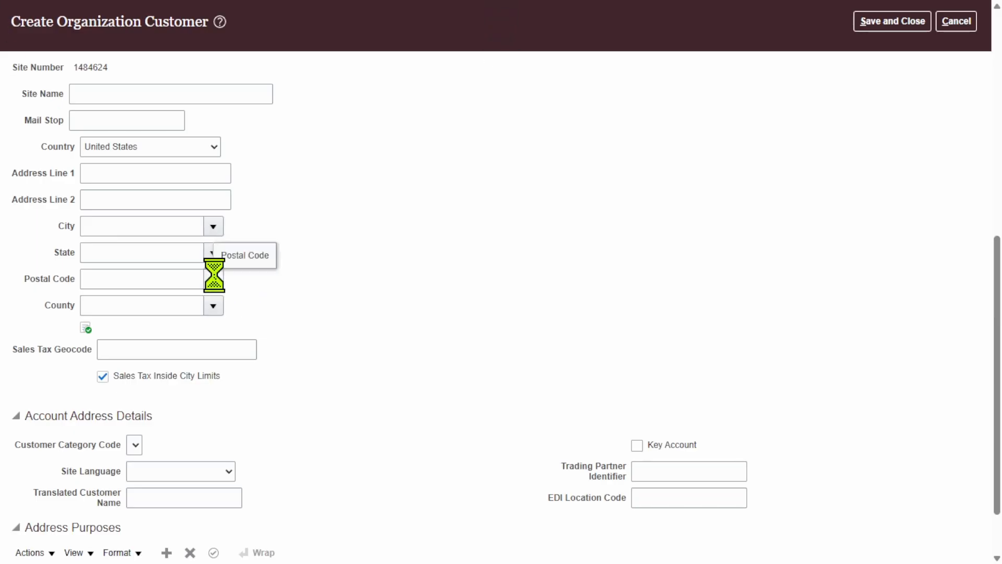
pyautogui.click(214, 334)
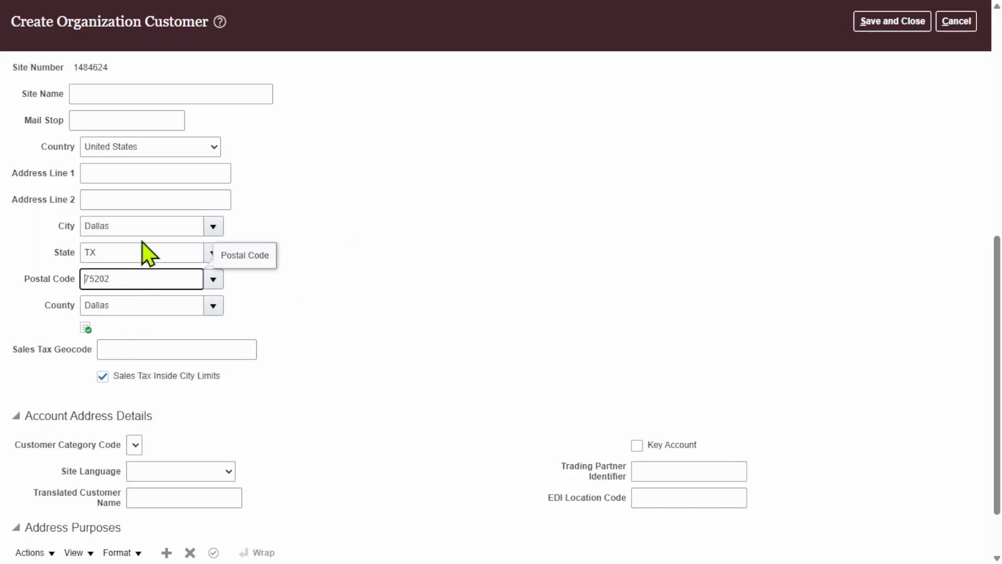
pyautogui.click(129, 224)
pyautogui.doubleClick(129, 225)
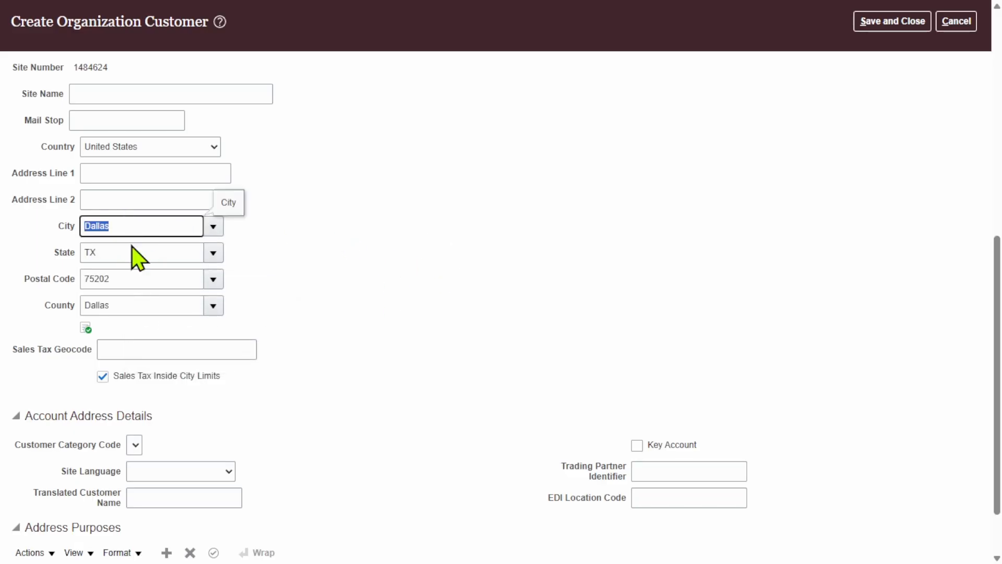
pyautogui.click(132, 249)
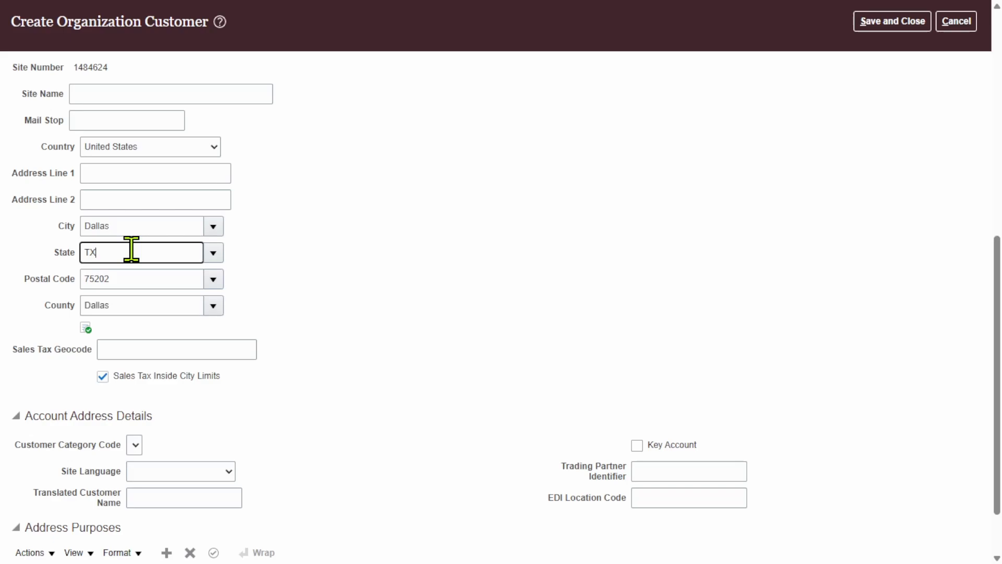
pyautogui.click(132, 302)
pyautogui.click(493, 261)
# Enter Erpzen Customer Address as Address Line 1.
pyautogui.scroll(2, 481, 253)
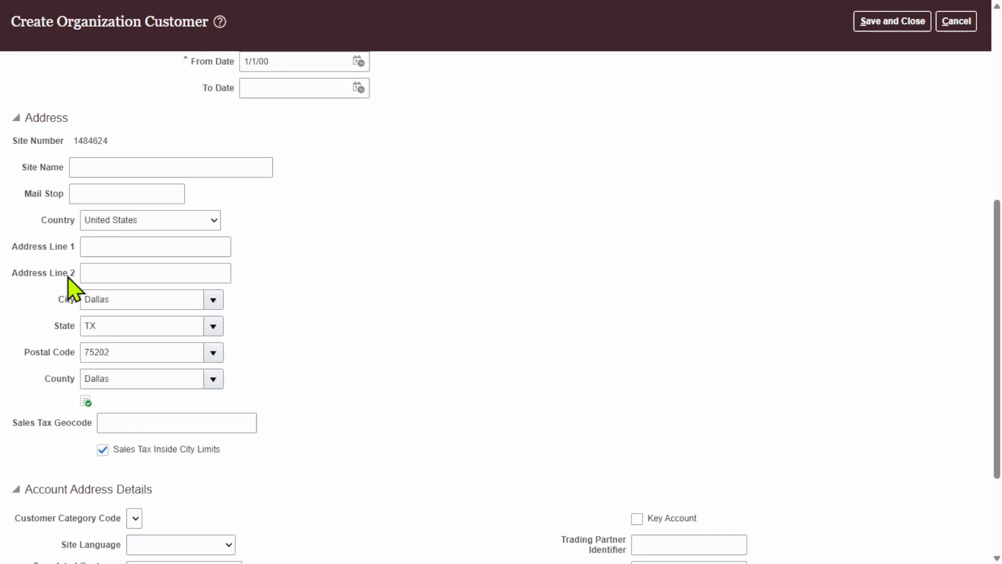
pyautogui.click(107, 244)
pyautogui.write('Erpzen Customer Address')
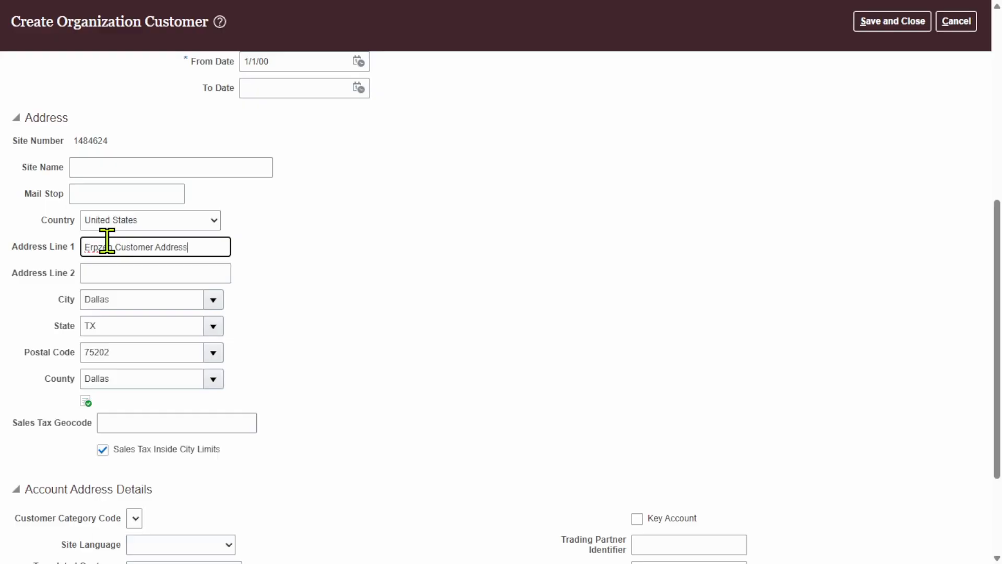
pyautogui.click(351, 290)
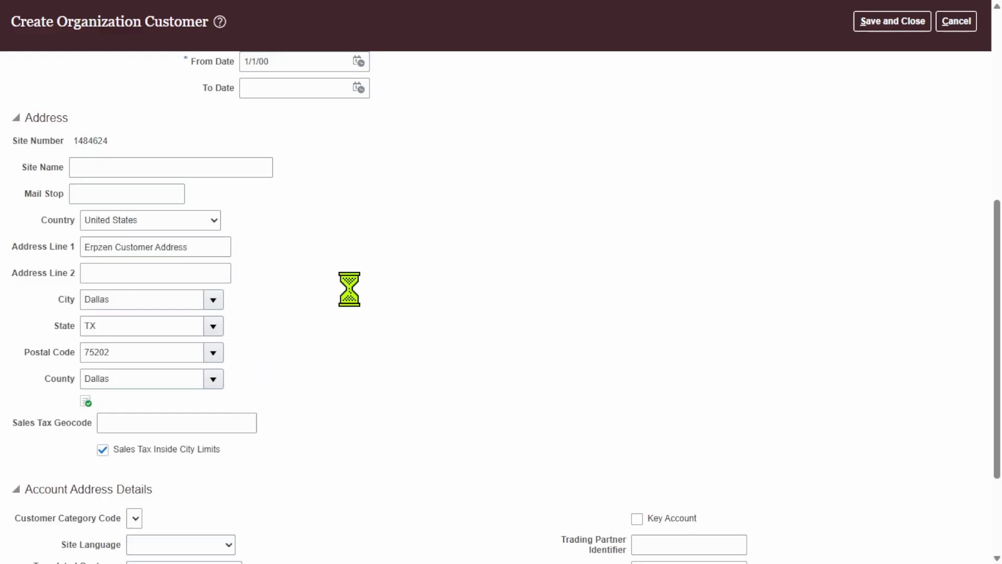
# Name the customer's address site Erpzen Site.
pyautogui.scroll(4, 366, 253)
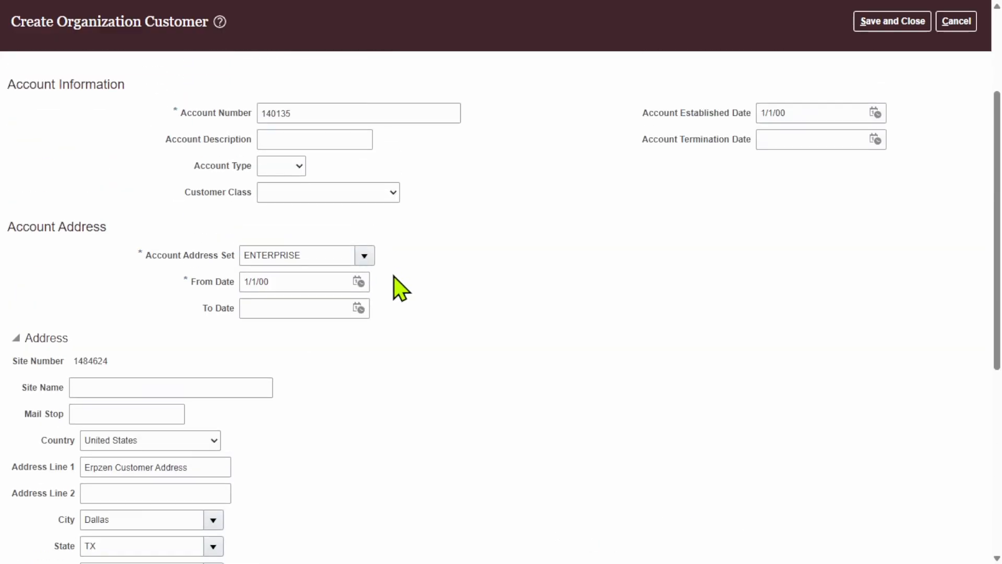
pyautogui.scroll(-1, 399, 292)
pyautogui.scroll(-1, 410, 311)
pyautogui.click(132, 316)
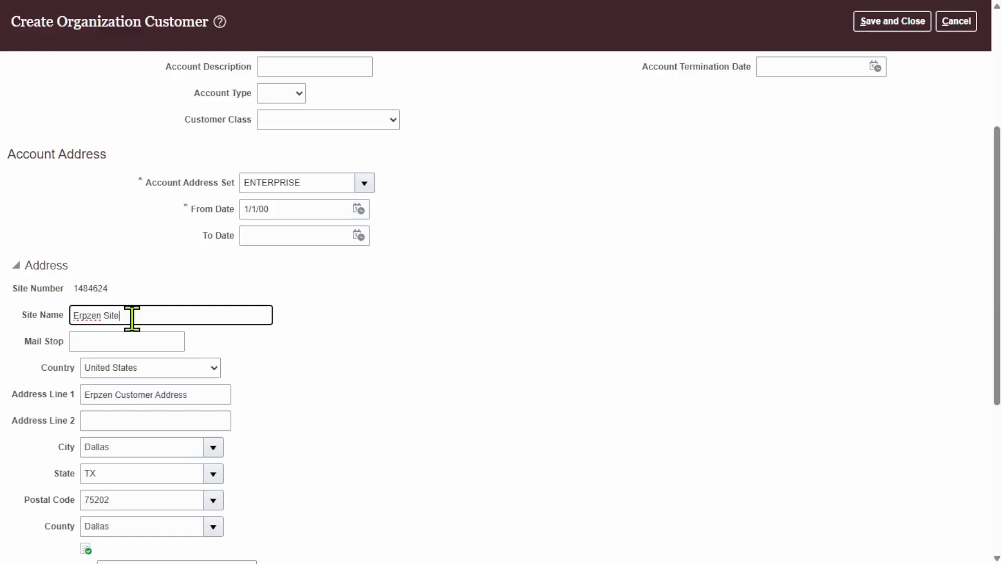
pyautogui.click(520, 229)
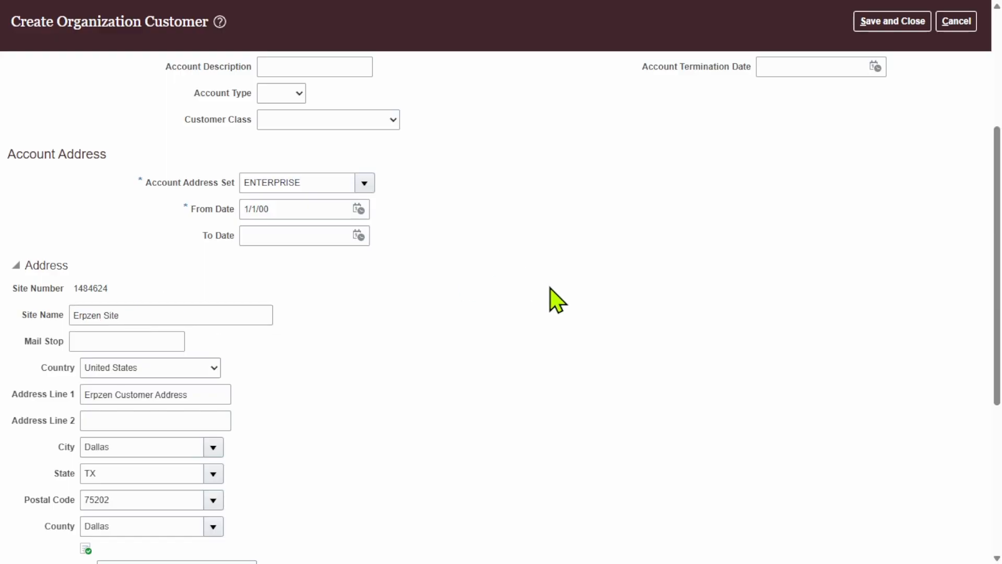
# Add an address purpose row for the site and set its From Date to 1/1/00.
pyautogui.scroll(-3, 552, 288)
pyautogui.scroll(-3, 558, 301)
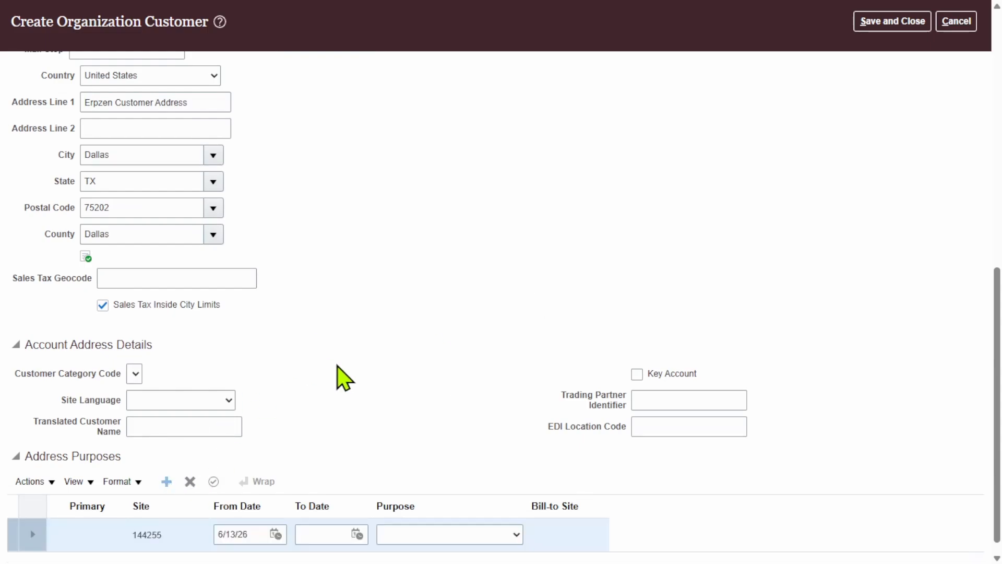
pyautogui.doubleClick(255, 518)
pyautogui.hotkey('ctrl', 'a')
pyautogui.press('BackSpace')
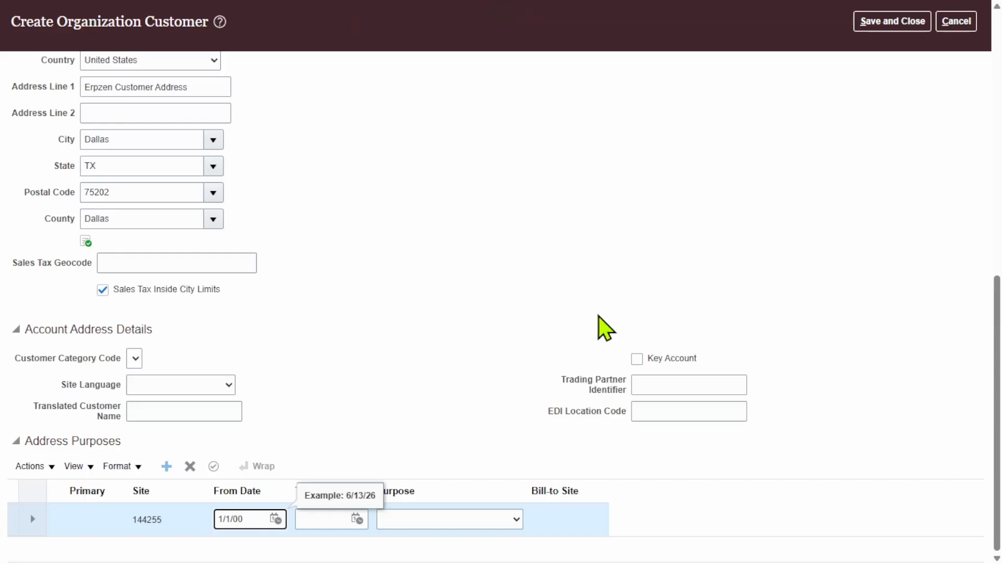
# Set the purpose of the address purpose row dated 1/1/00 to Bill to.
pyautogui.click(497, 291)
pyautogui.click(498, 519)
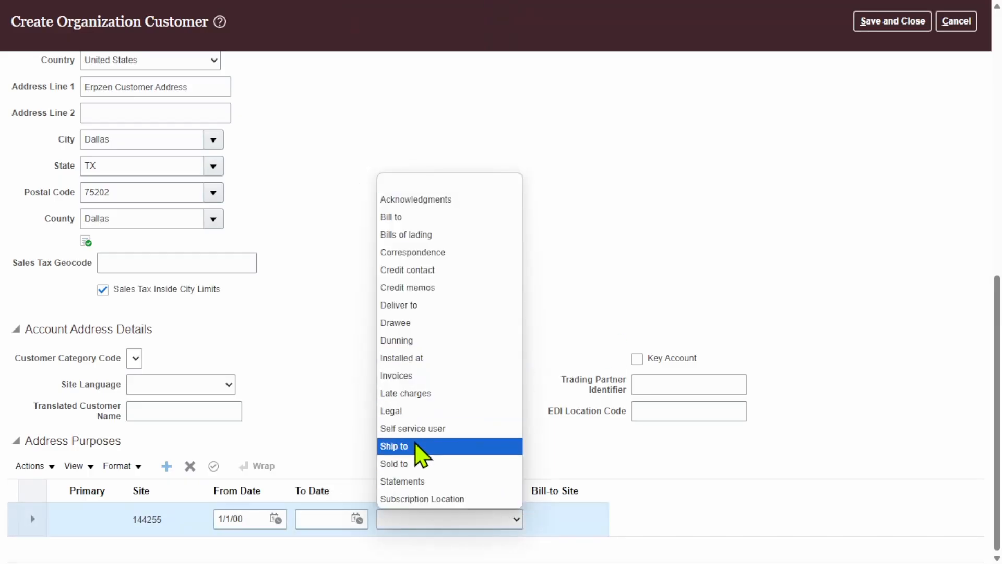
pyautogui.click(401, 218)
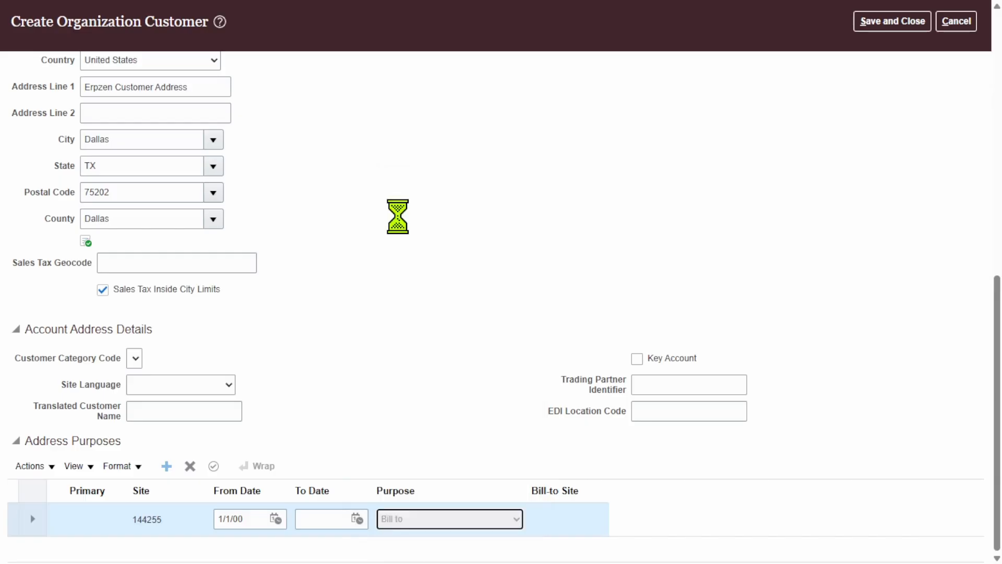
# Add a second address purpose row with purpose Ship to and the Erpzen Customer Address in Dallas as its Bill-to Site.
pyautogui.click(168, 465)
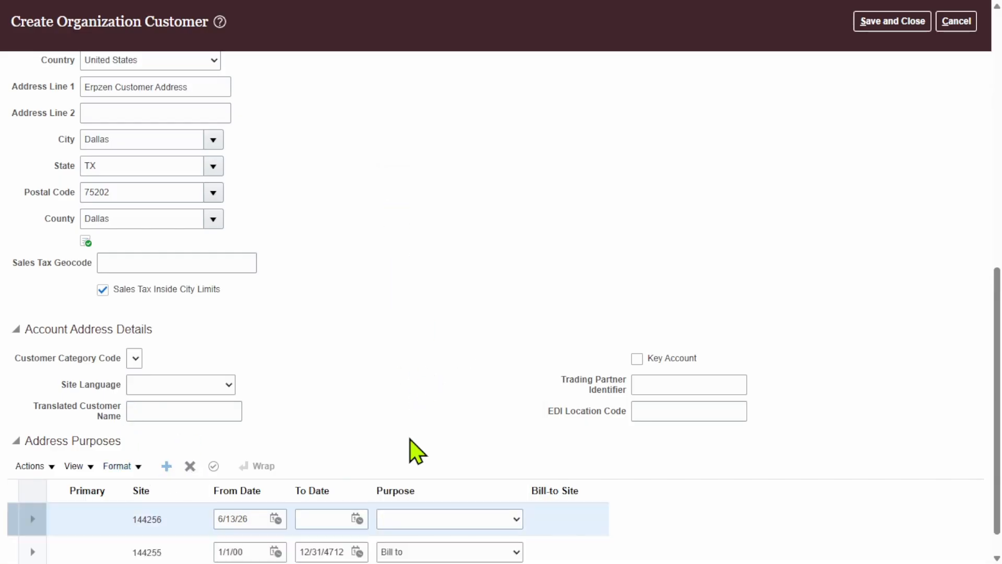
pyautogui.click(460, 519)
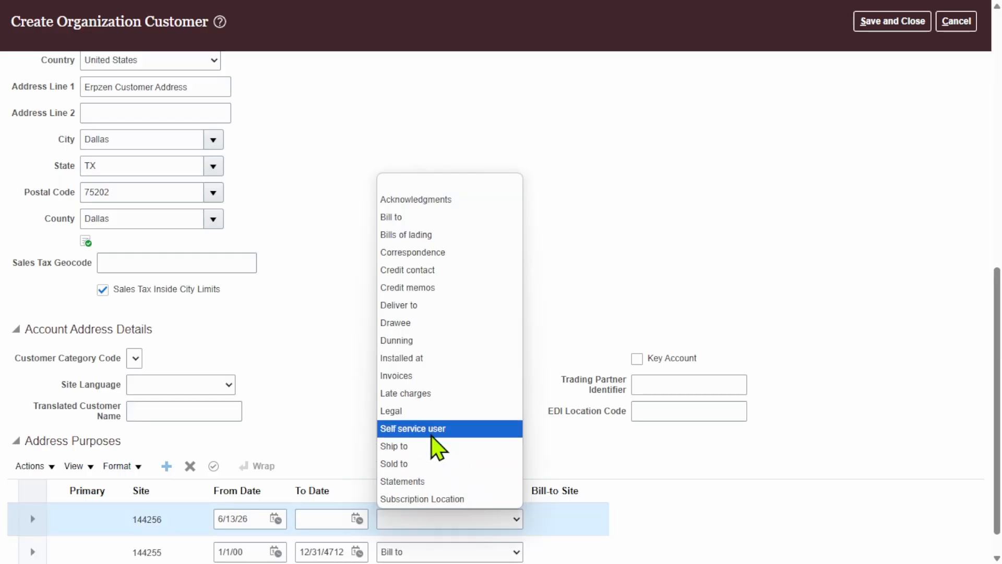
pyautogui.click(433, 449)
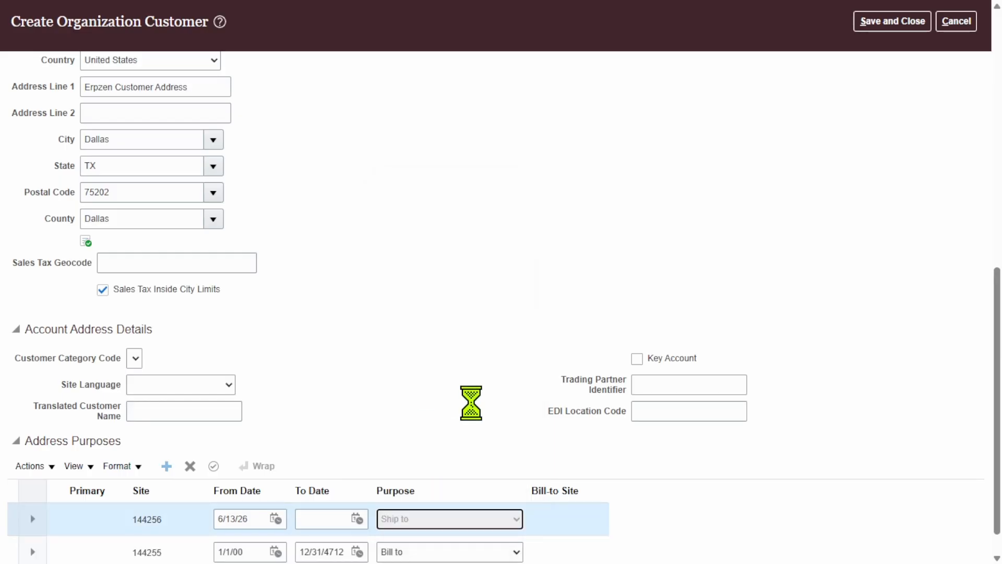
pyautogui.click(587, 519)
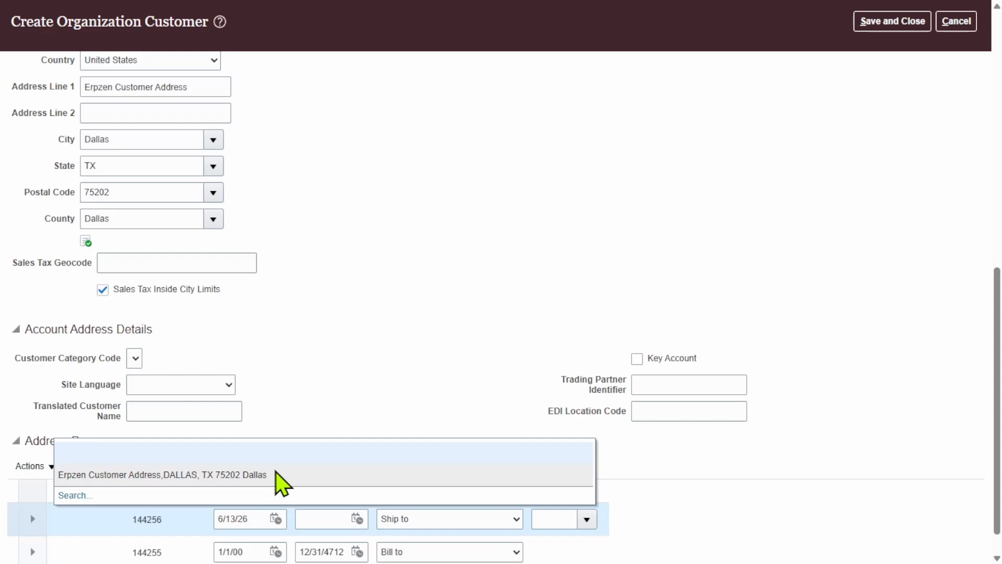
pyautogui.click(197, 475)
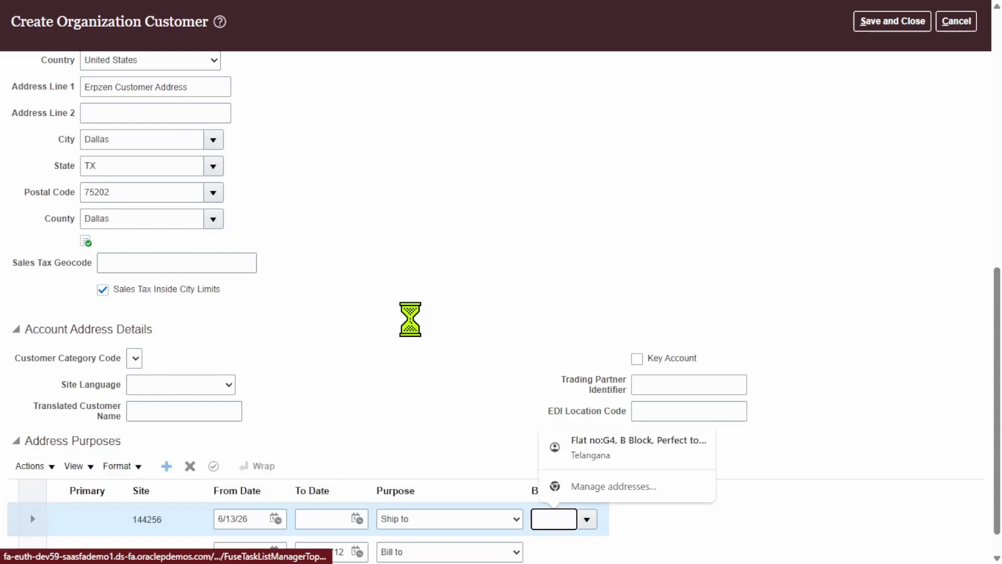
# Try the External and Internal options as the customer's account type.
pyautogui.scroll(-1, 439, 298)
pyautogui.scroll(10, 447, 296)
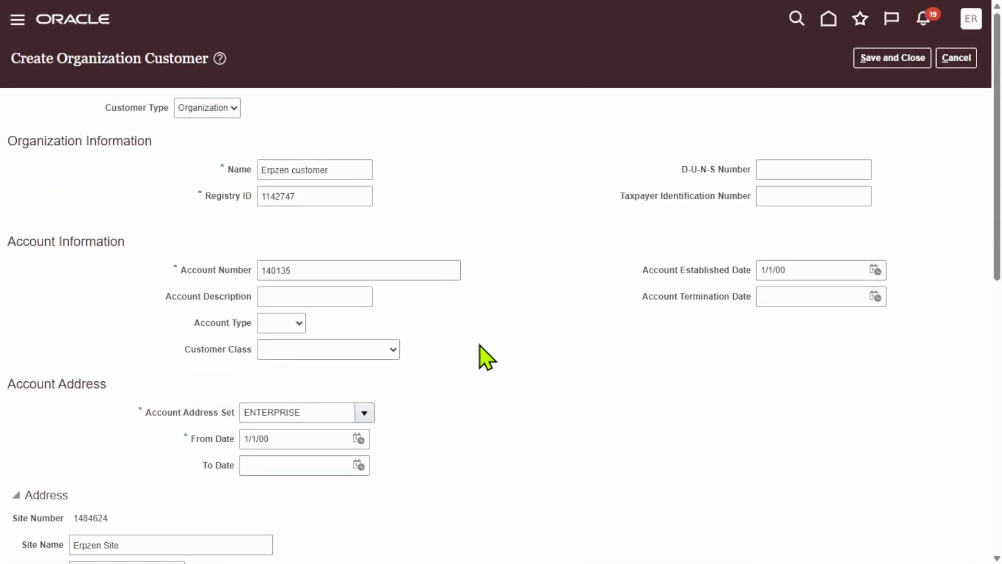
pyautogui.click(287, 329)
pyautogui.click(501, 334)
pyautogui.click(356, 349)
pyautogui.click(488, 340)
pyautogui.click(300, 328)
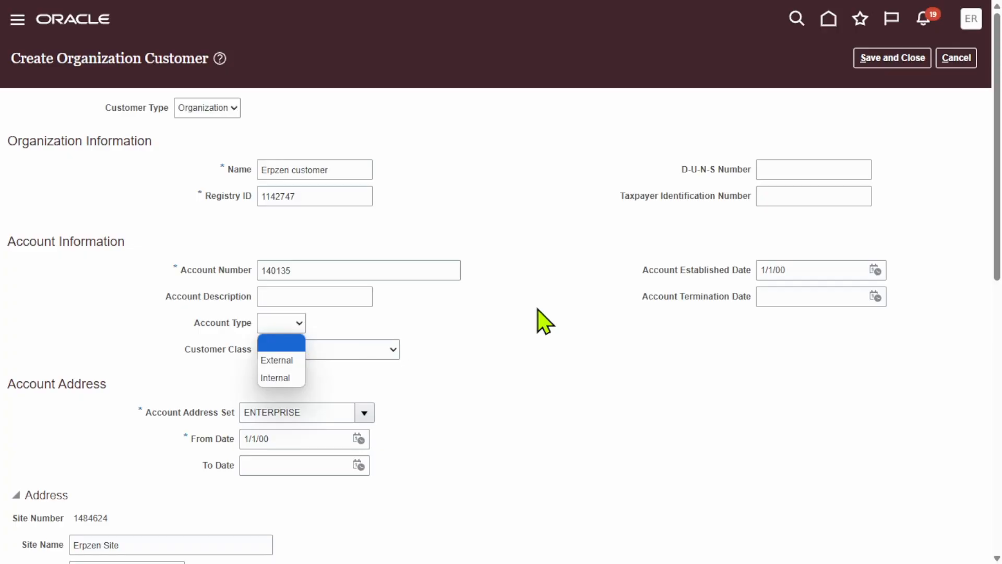
pyautogui.click(277, 365)
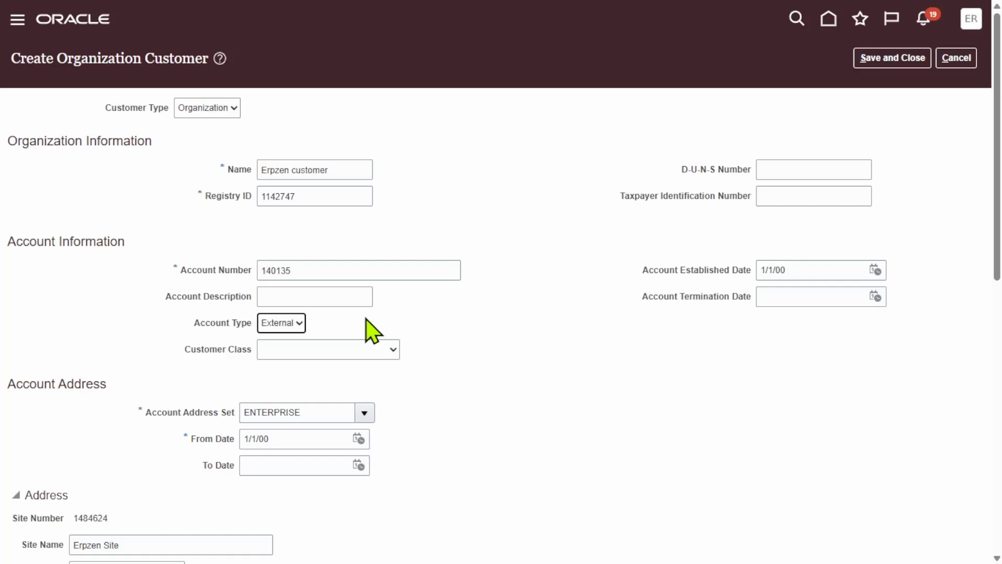
pyautogui.click(292, 322)
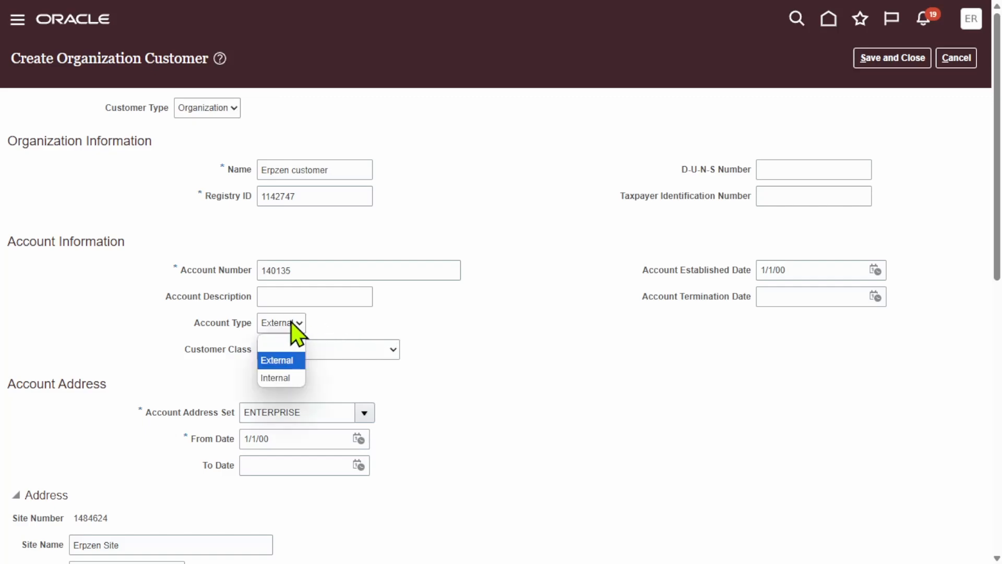
pyautogui.click(286, 383)
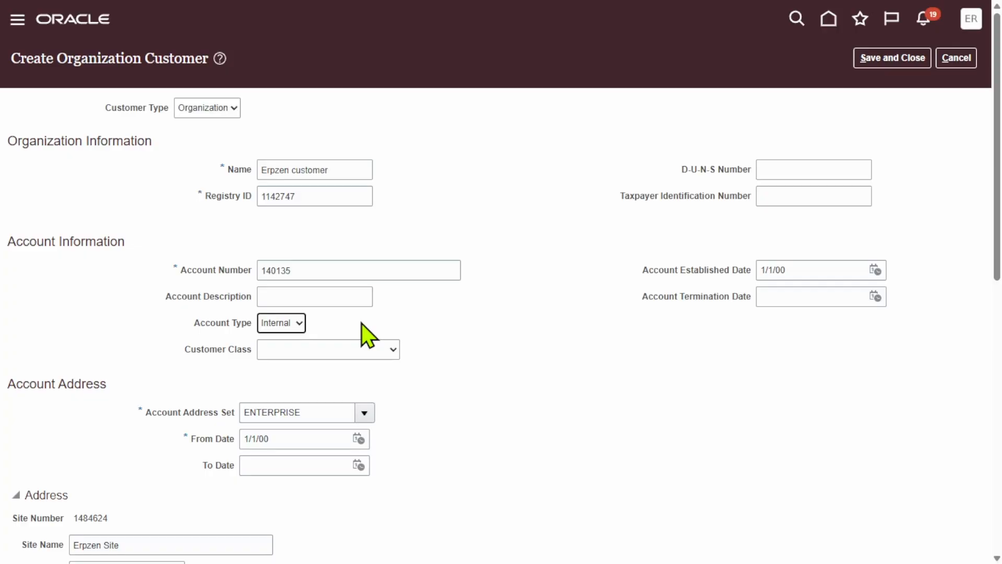
pyautogui.click(295, 323)
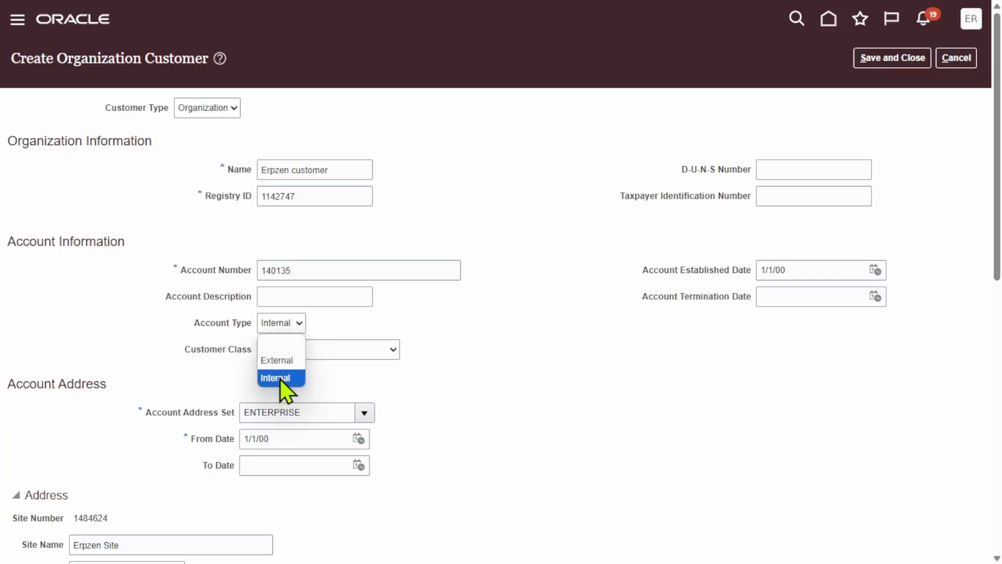
pyautogui.click(282, 378)
pyautogui.click(296, 324)
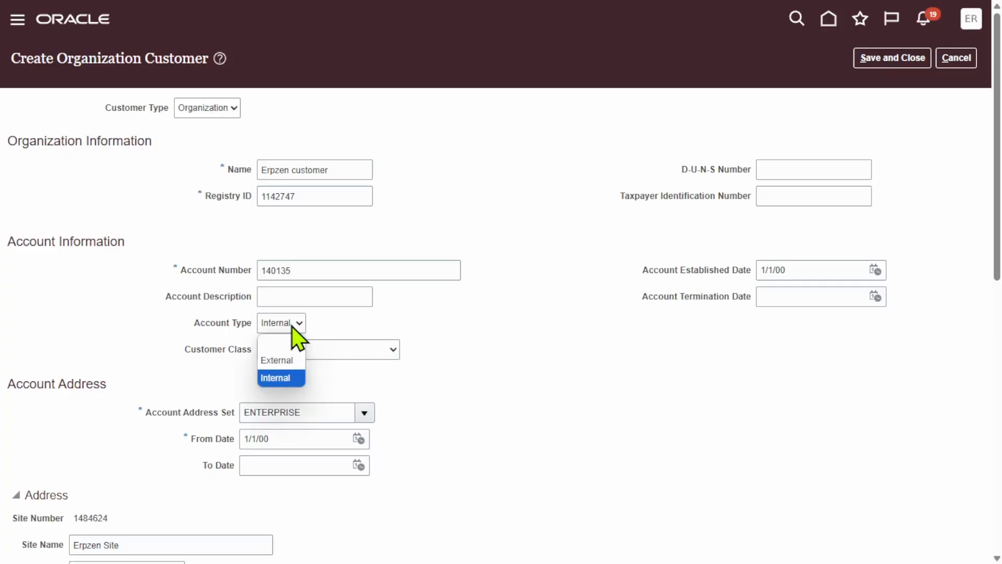
pyautogui.click(286, 359)
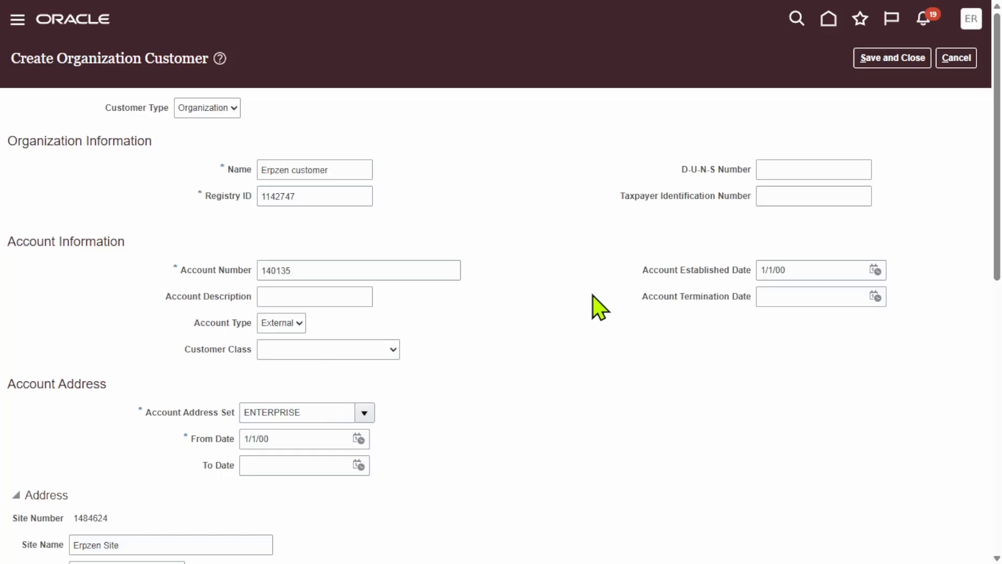
# Clear the account type of the new customer account.
pyautogui.scroll(-5, 595, 305)
pyautogui.scroll(4, 595, 302)
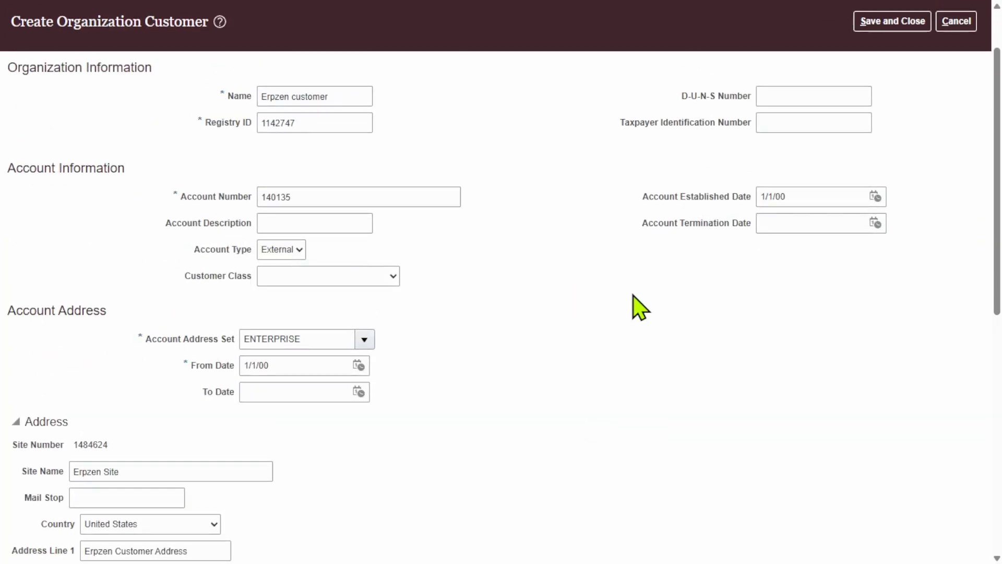
pyautogui.scroll(-3, 626, 313)
pyautogui.scroll(4, 595, 335)
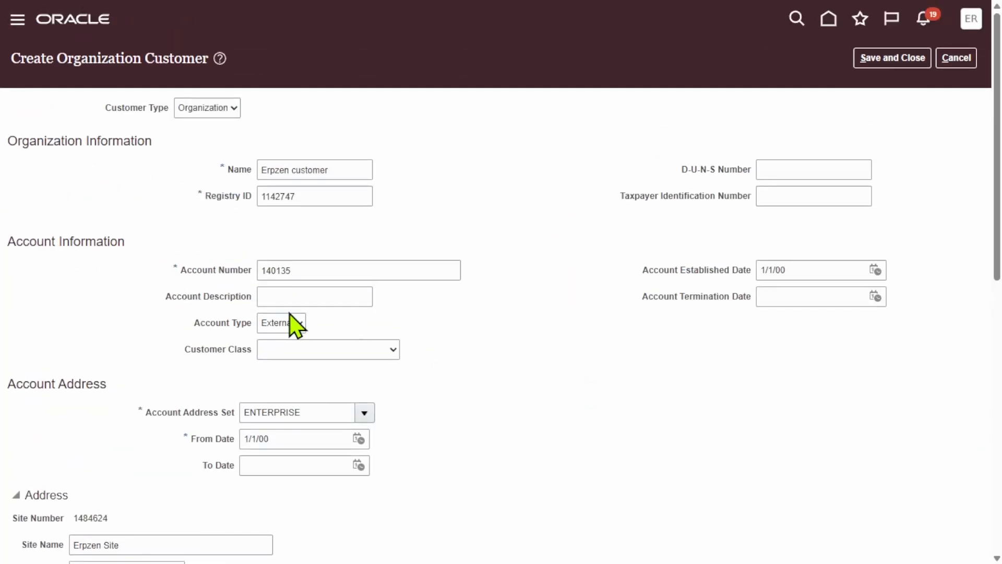
pyautogui.click(285, 326)
pyautogui.click(282, 345)
# Save and close the new organization customer, selecting its account number on the form.
pyautogui.click(900, 61)
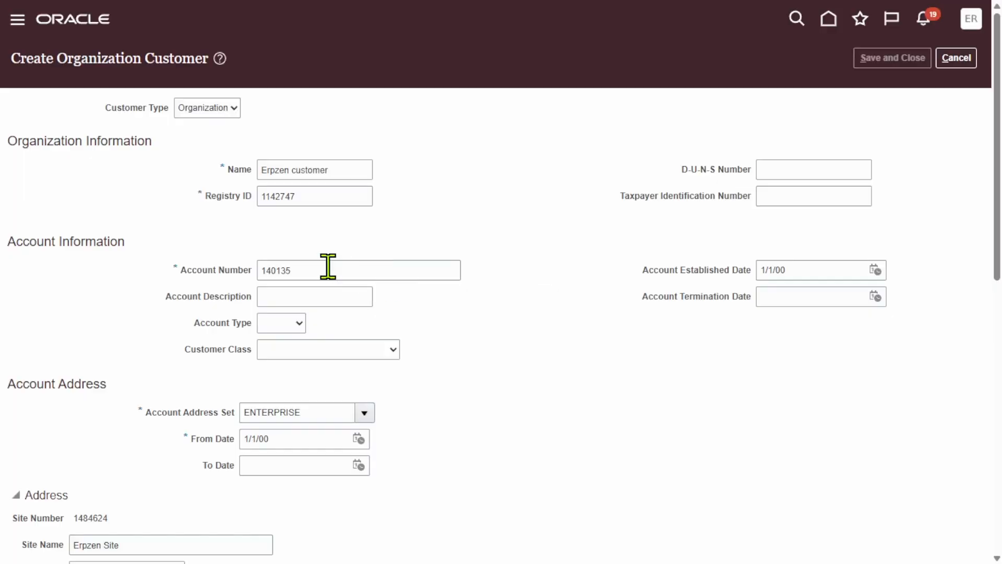
pyautogui.moveTo(320, 266); pyautogui.dragTo(251, 267)
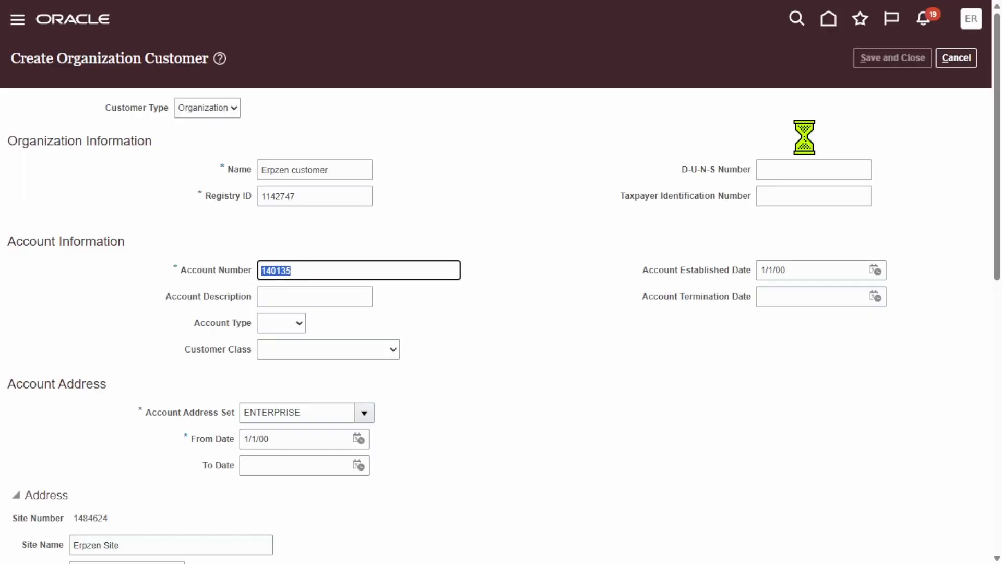
pyautogui.scroll(-10, 623, 330)
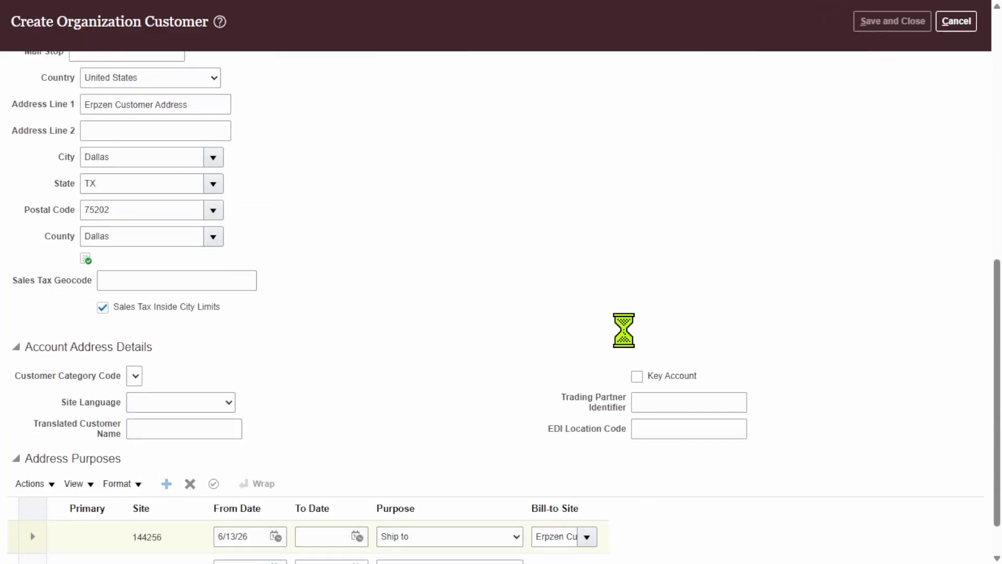
pyautogui.scroll(10, 766, 207)
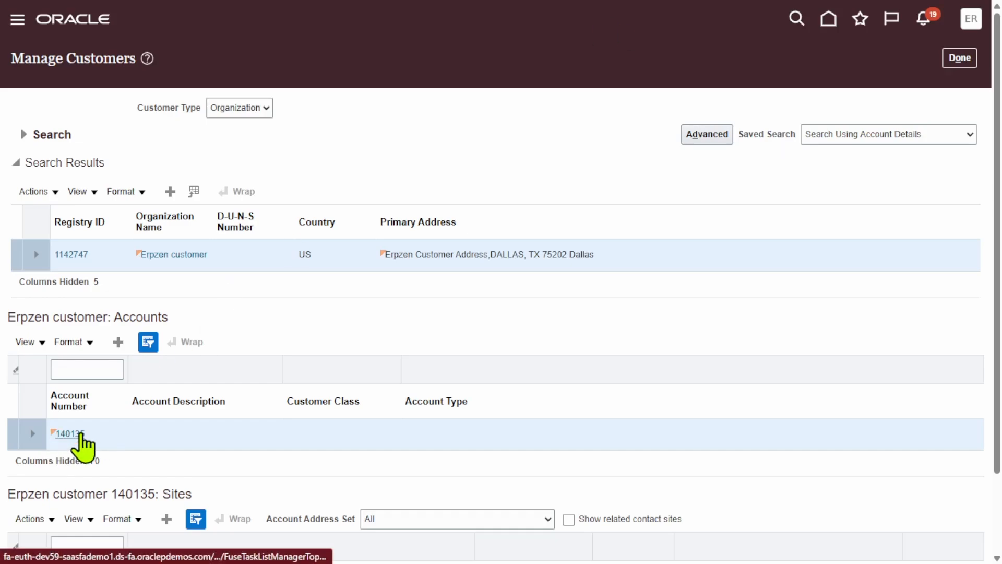
# Open the new customer's account, set its account description to Erpzen Account, and save and close it.
pyautogui.click(80, 435)
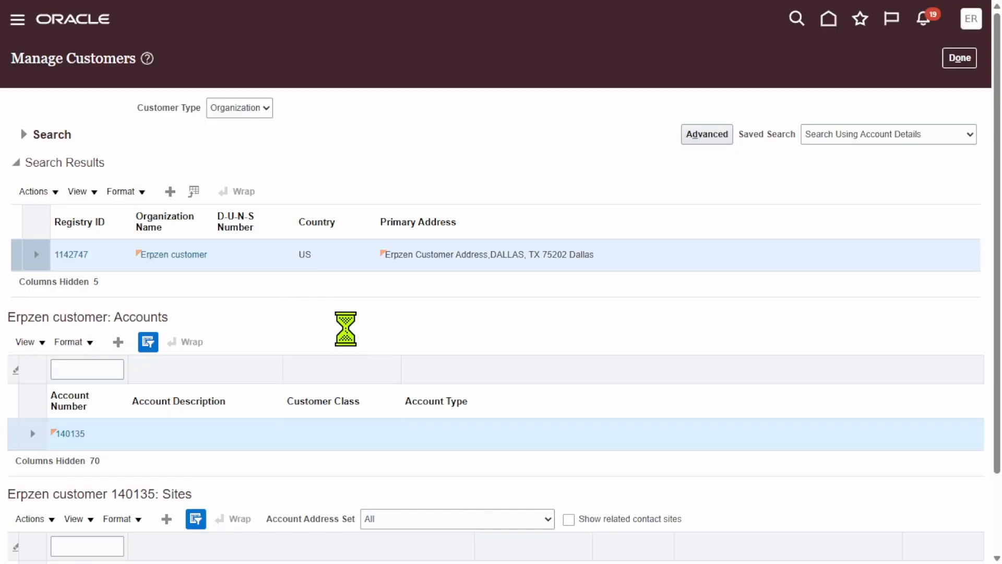
pyautogui.click(313, 269)
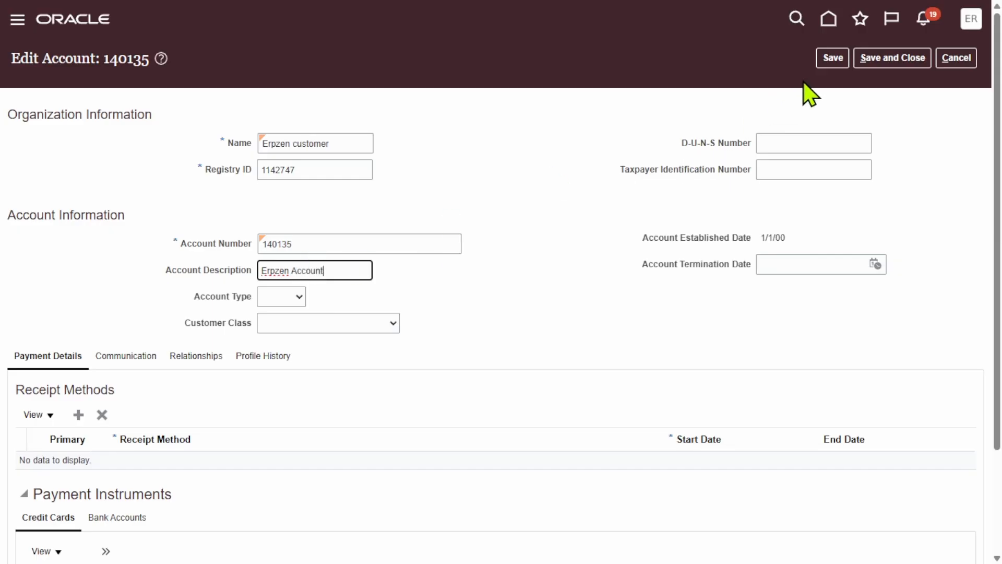
pyautogui.click(830, 59)
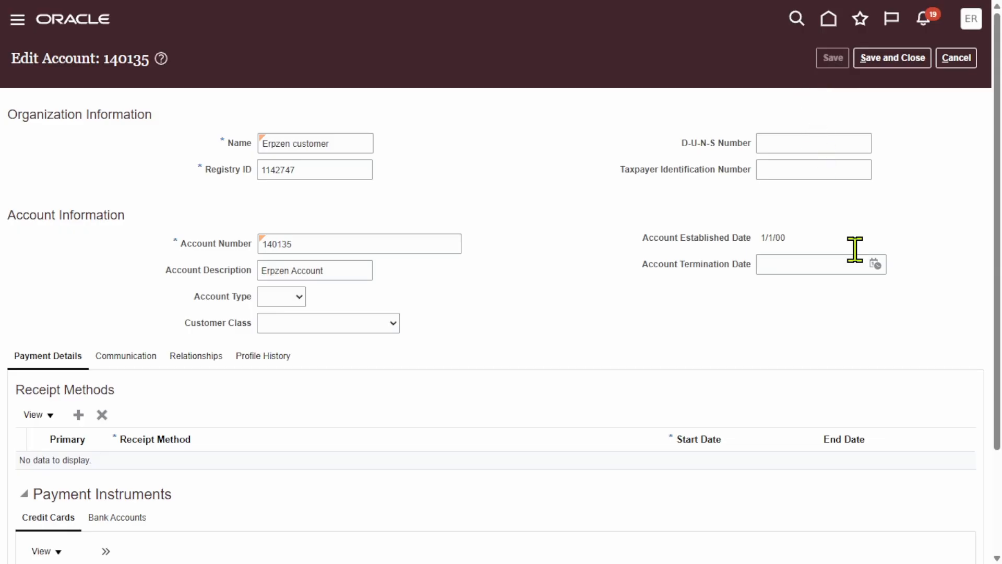
pyautogui.scroll(-3, 696, 310)
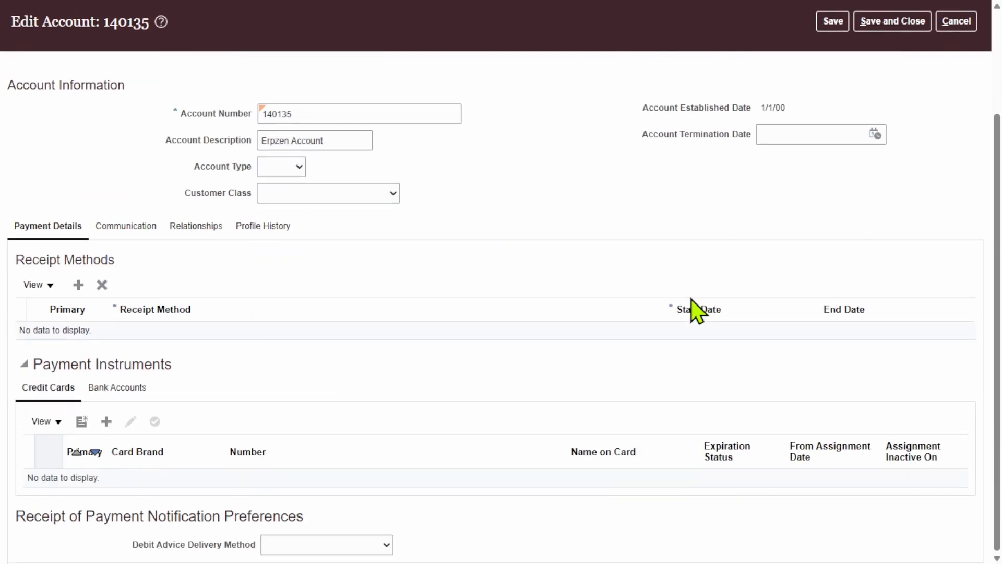
pyautogui.scroll(3, 582, 302)
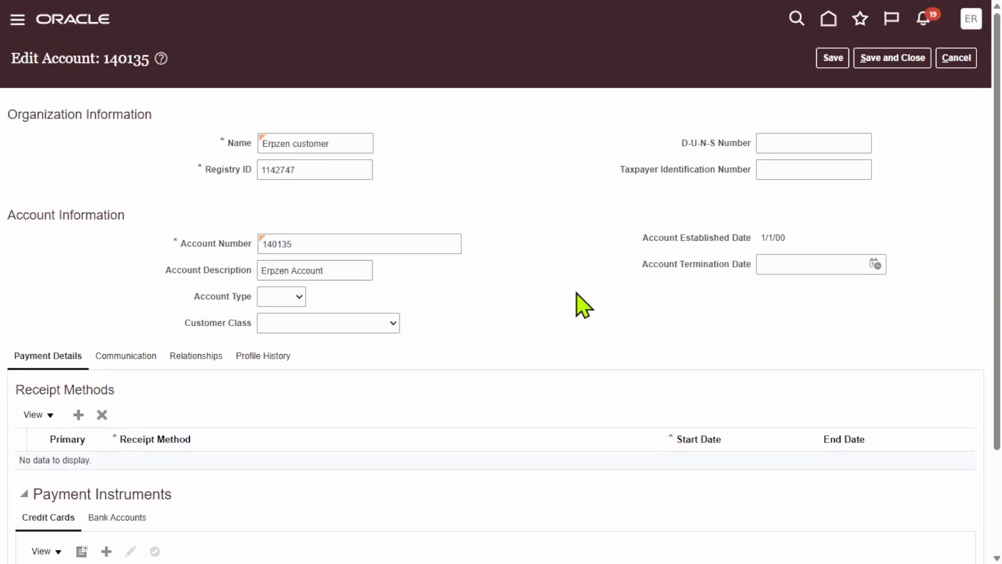
pyautogui.click(899, 55)
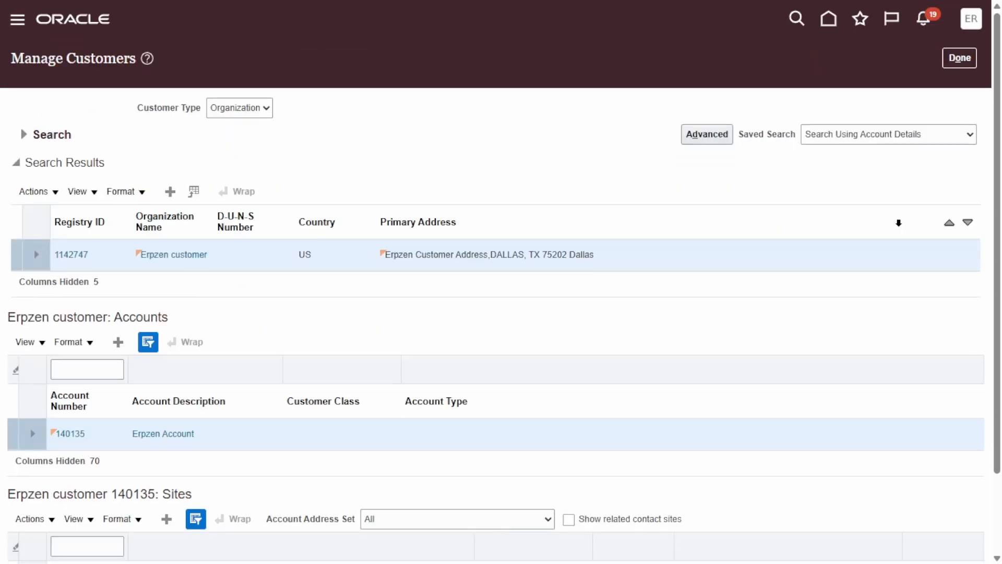
# Open the customer's Dallas site to check its profile history, and leave it without saving.
pyautogui.scroll(-1, 587, 178)
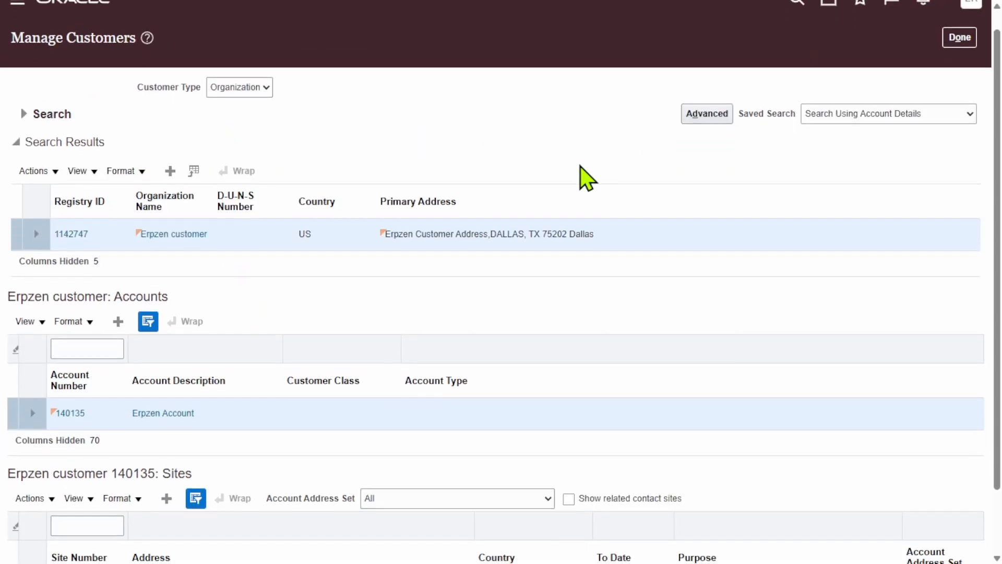
pyautogui.scroll(-3, 587, 178)
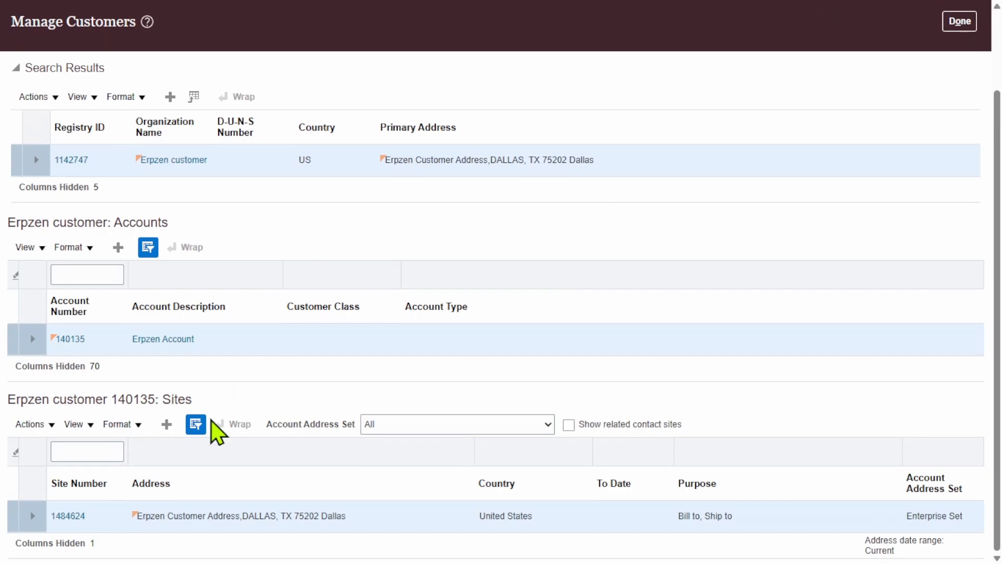
pyautogui.click(71, 515)
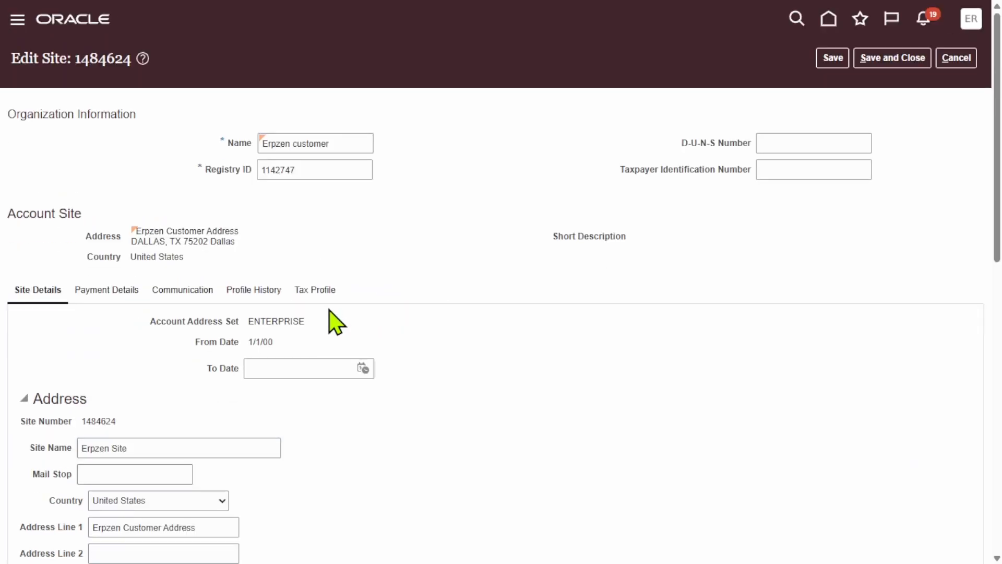
pyautogui.click(245, 292)
pyautogui.click(967, 61)
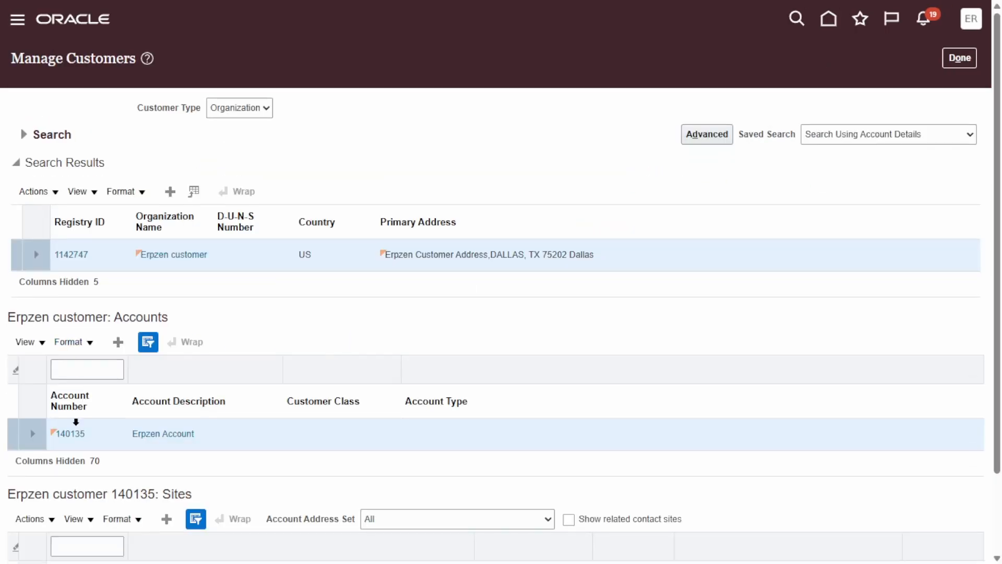
# Open the Erpzen Account and examine its profile history and account profile details.
pyautogui.click(72, 435)
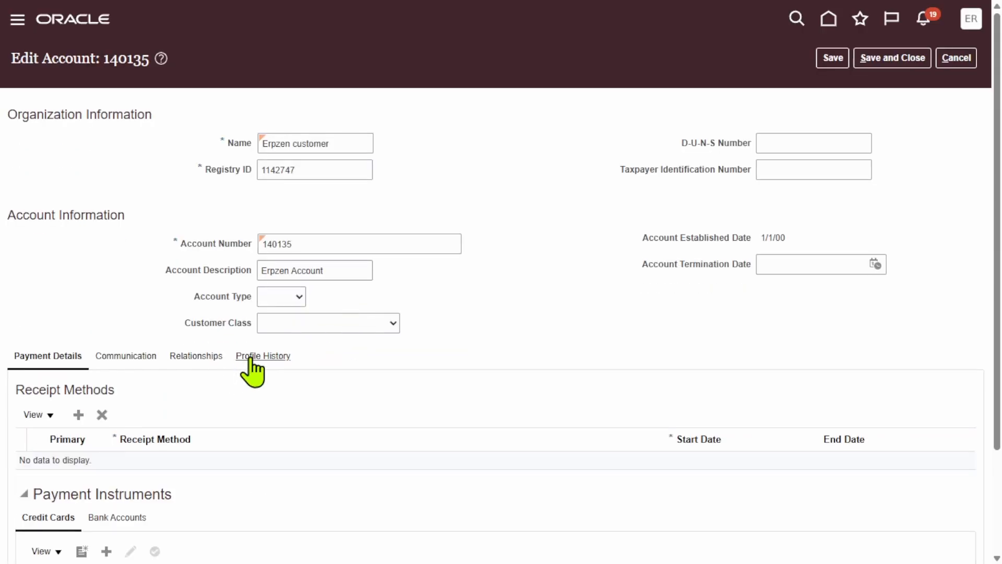
pyautogui.click(250, 357)
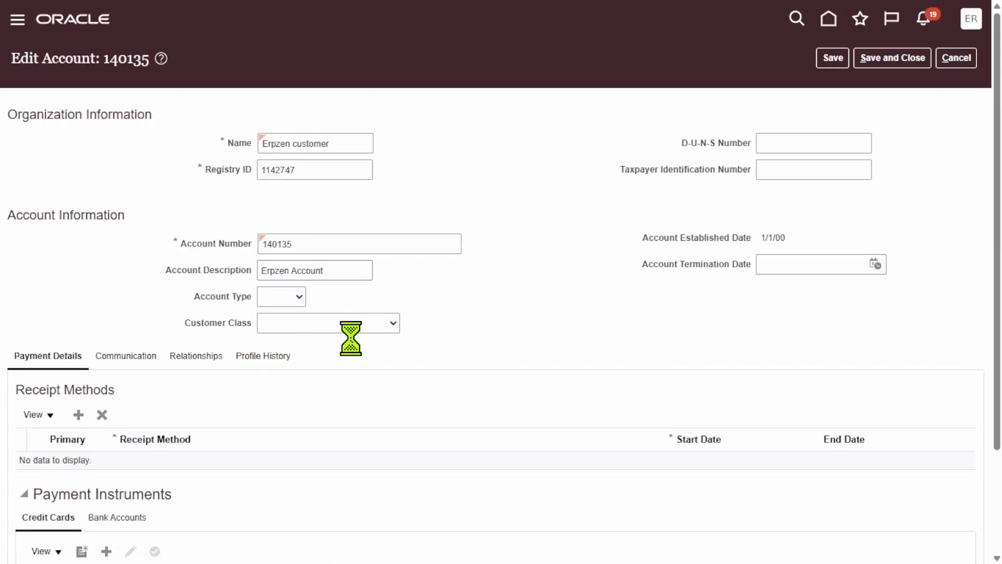
pyautogui.scroll(-7, 384, 365)
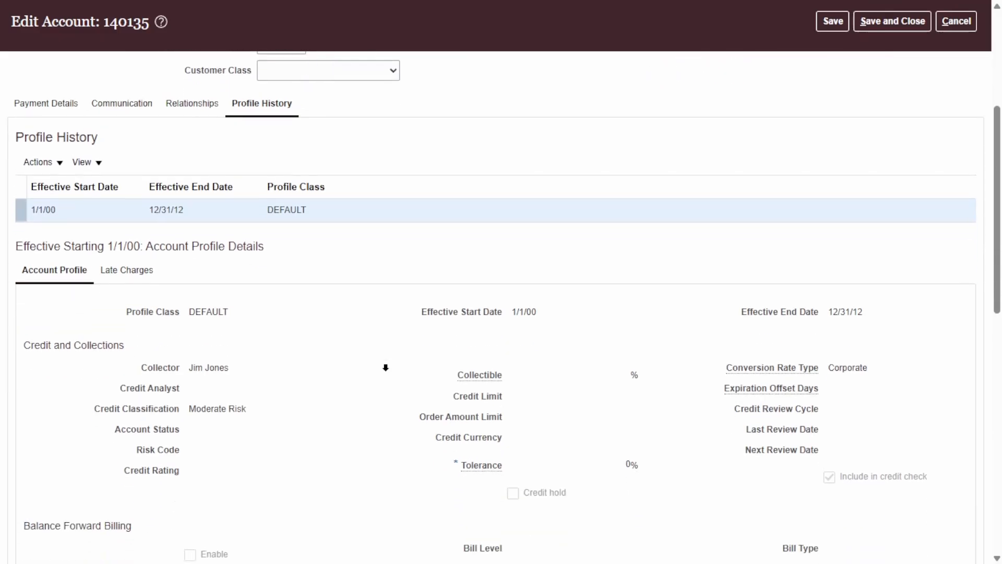
pyautogui.scroll(4, 319, 193)
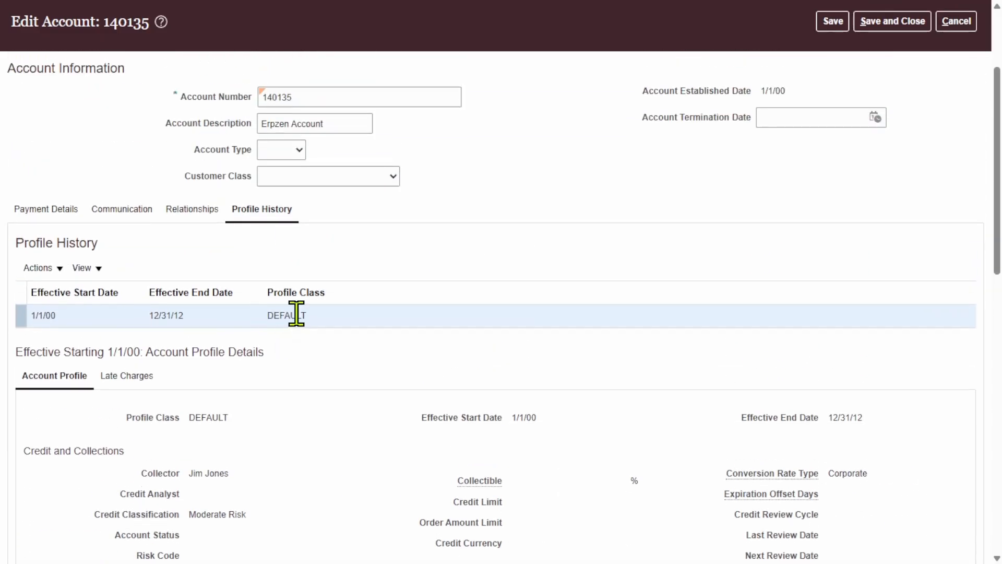
# Review the account's DEFAULT profile details, including its payment terms, receipt matching, statement and invoicing settings.
pyautogui.doubleClick(296, 313)
pyautogui.click(325, 396)
pyautogui.scroll(-13, 347, 399)
pyautogui.scroll(13, 347, 399)
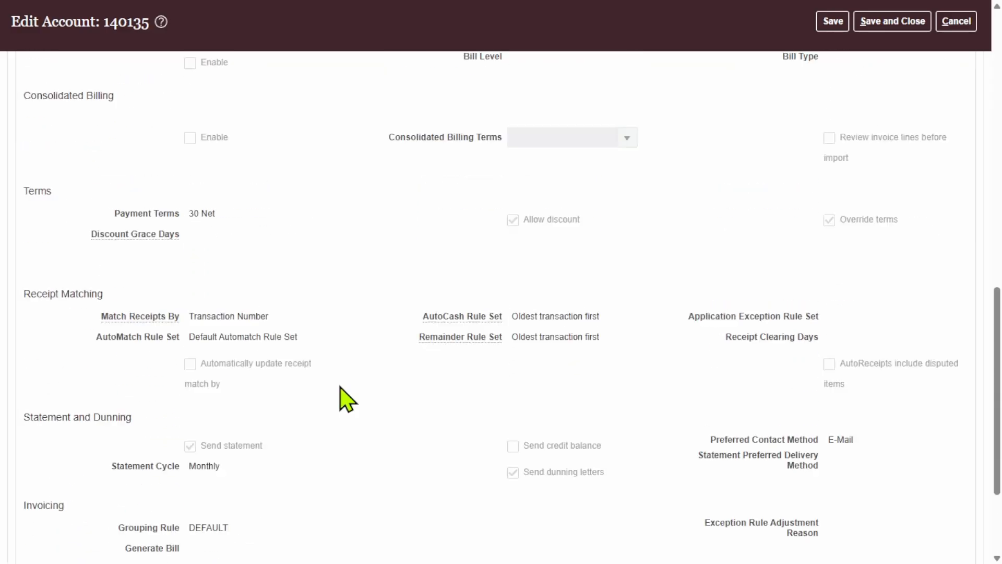
pyautogui.scroll(3, 341, 390)
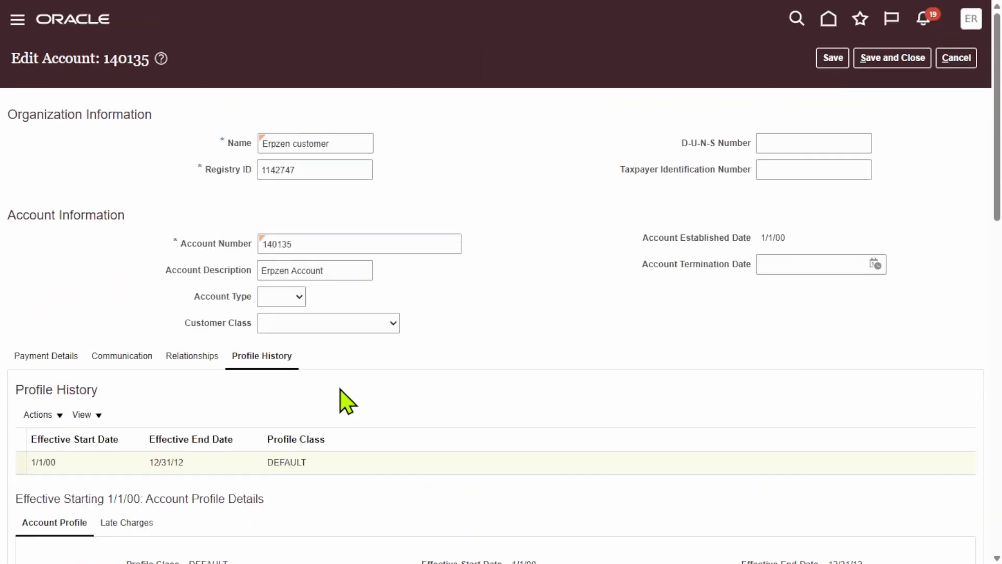
# Start a correction of the account's existing profile history record and look over its editable account profile fields.
pyautogui.click(320, 468)
pyautogui.click(31, 416)
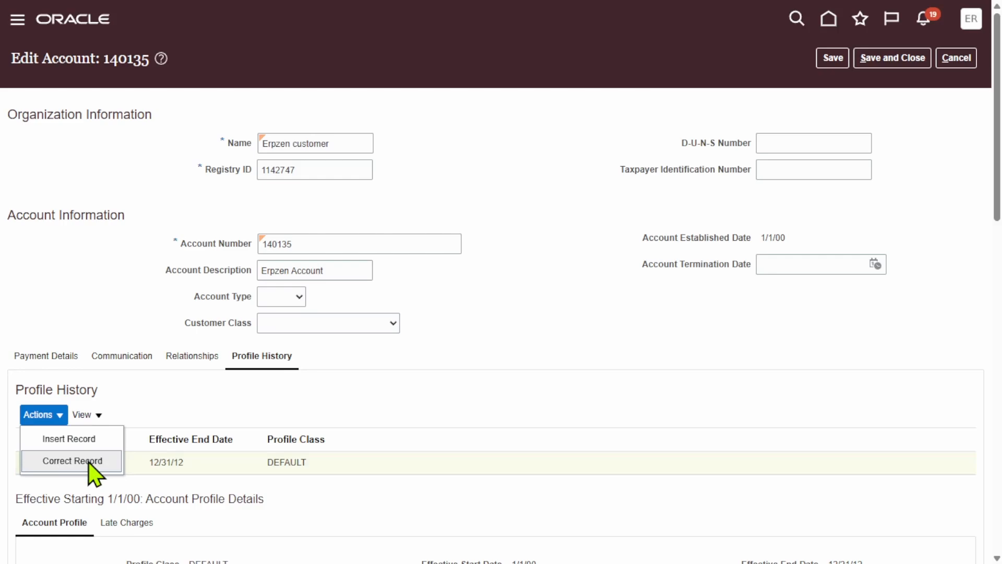
pyautogui.click(73, 461)
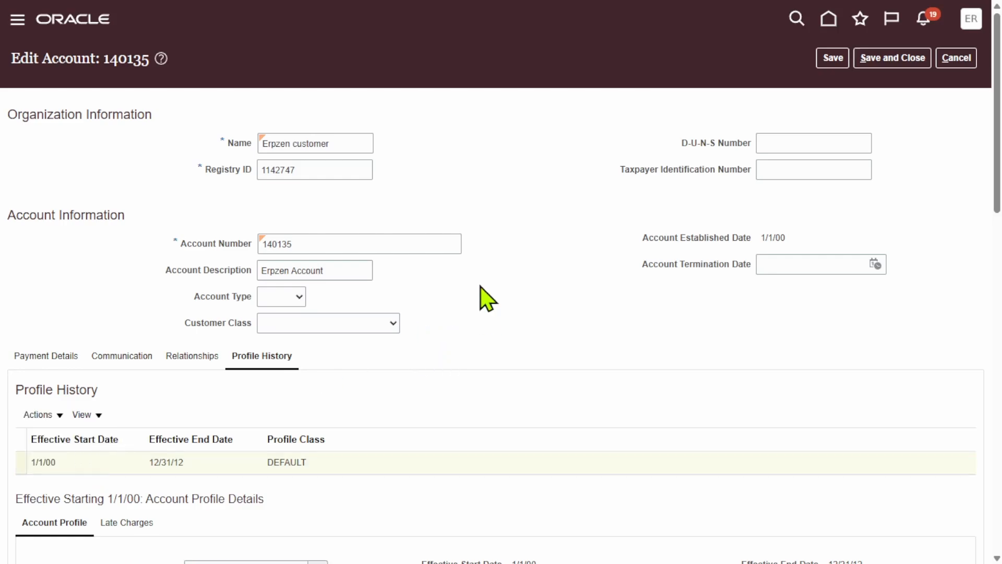
pyautogui.scroll(-3, 477, 376)
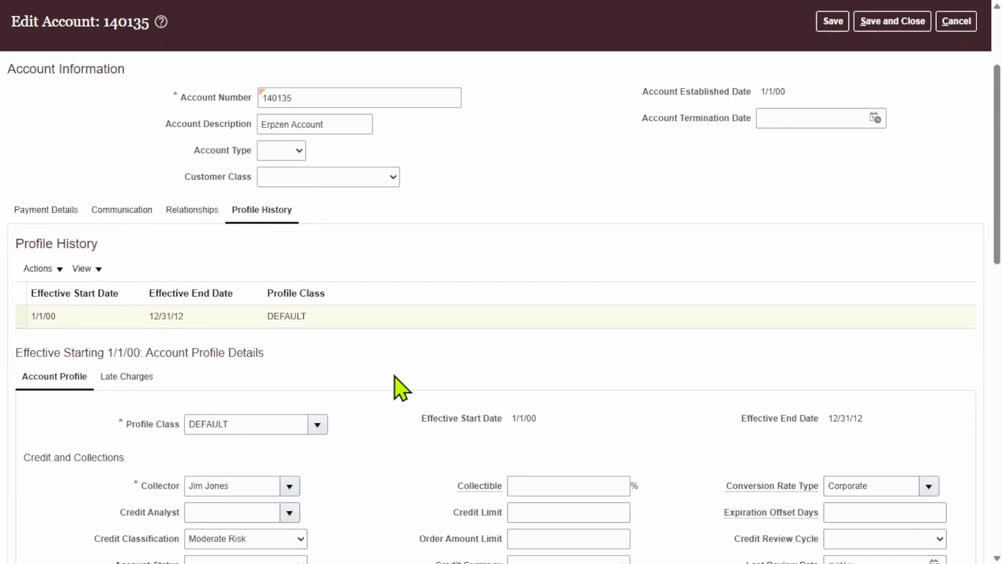
pyautogui.scroll(-5, 450, 418)
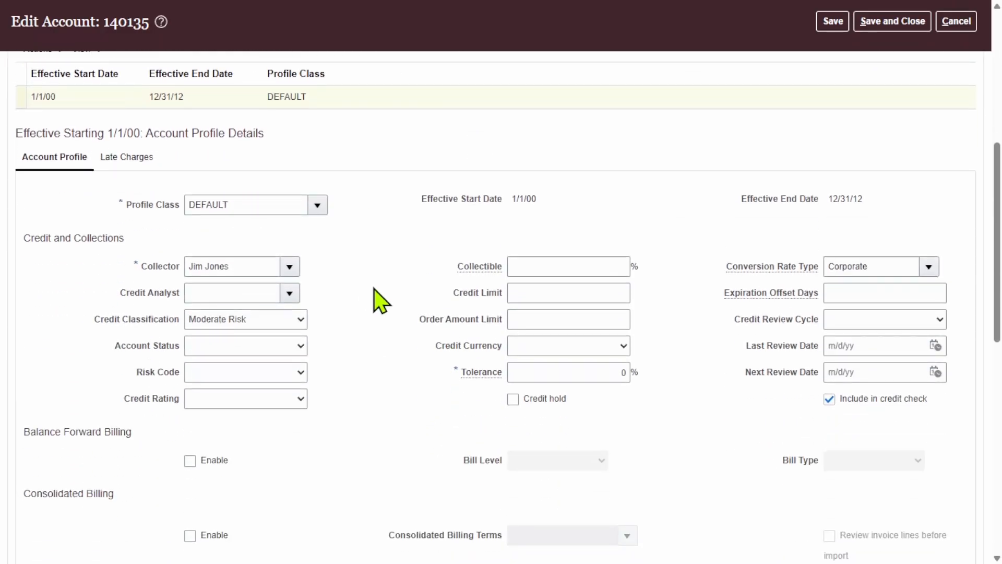
pyautogui.scroll(-11, 381, 300)
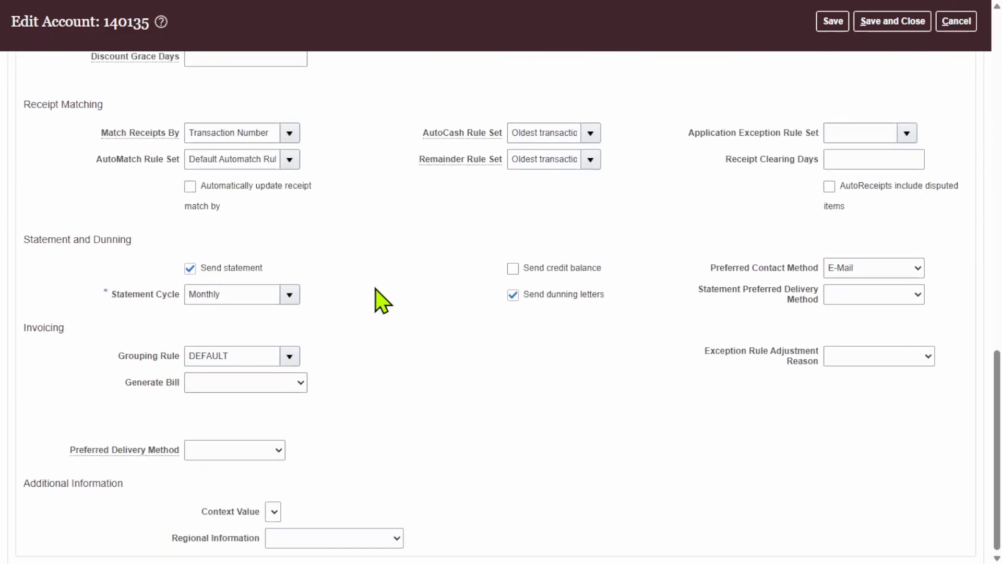
pyautogui.scroll(16, 383, 300)
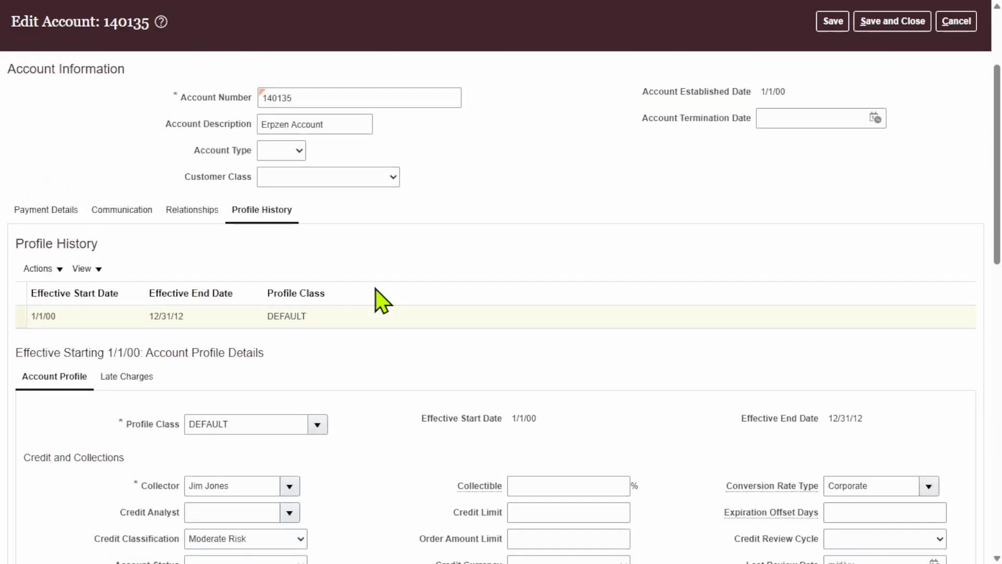
# Search for the Erpzen profile class, assign Erpzen Good Customer to the account, and accept resetting all values to its defaults.
pyautogui.click(318, 424)
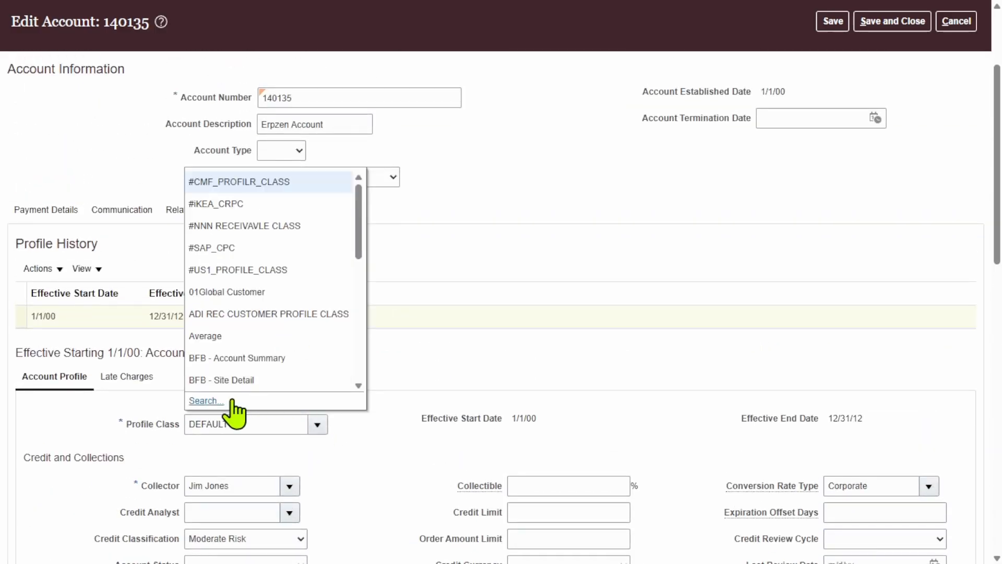
pyautogui.click(219, 402)
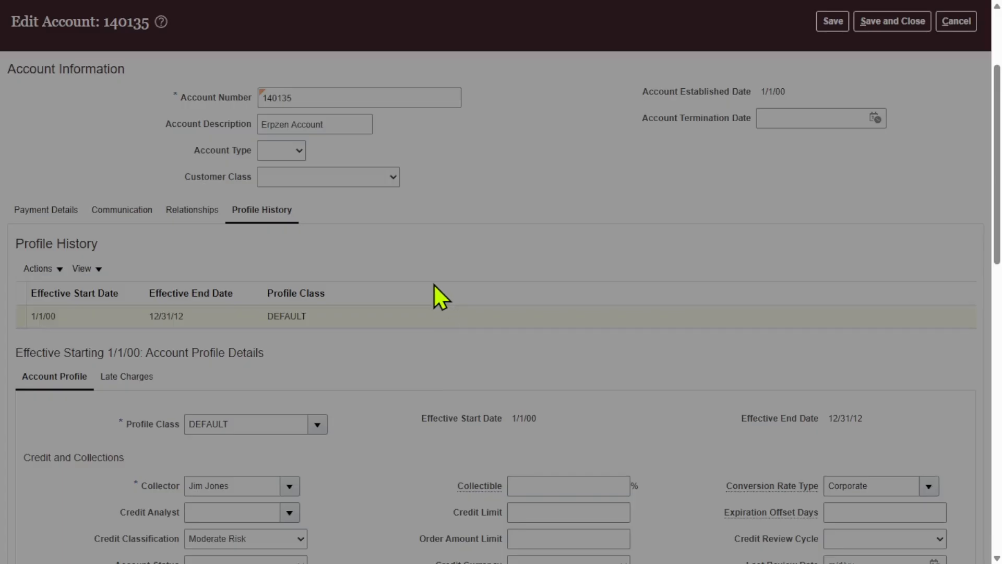
pyautogui.click(562, 264)
pyautogui.hotkey('ctrl', 'a')
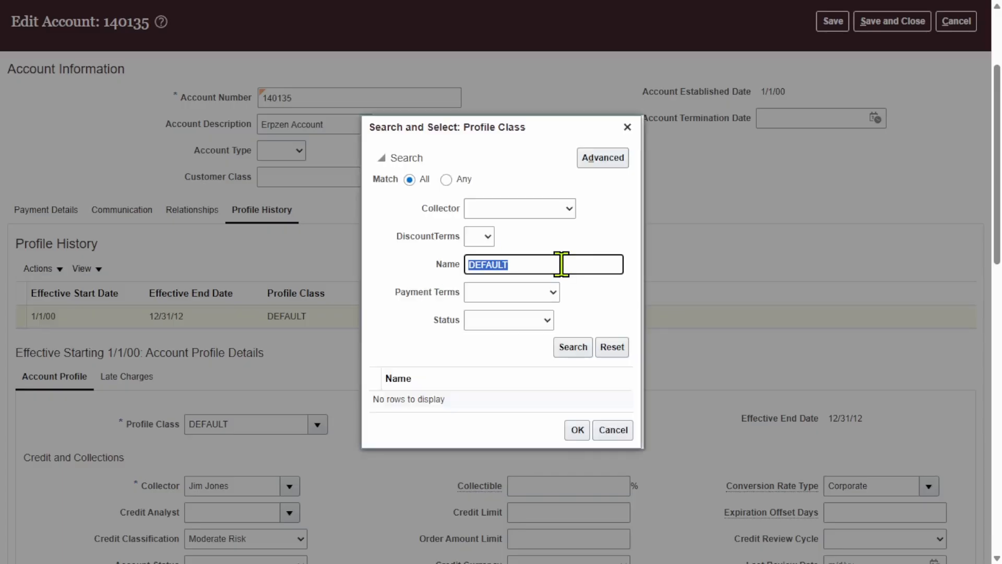
pyautogui.press('BackSpace')
pyautogui.click(574, 347)
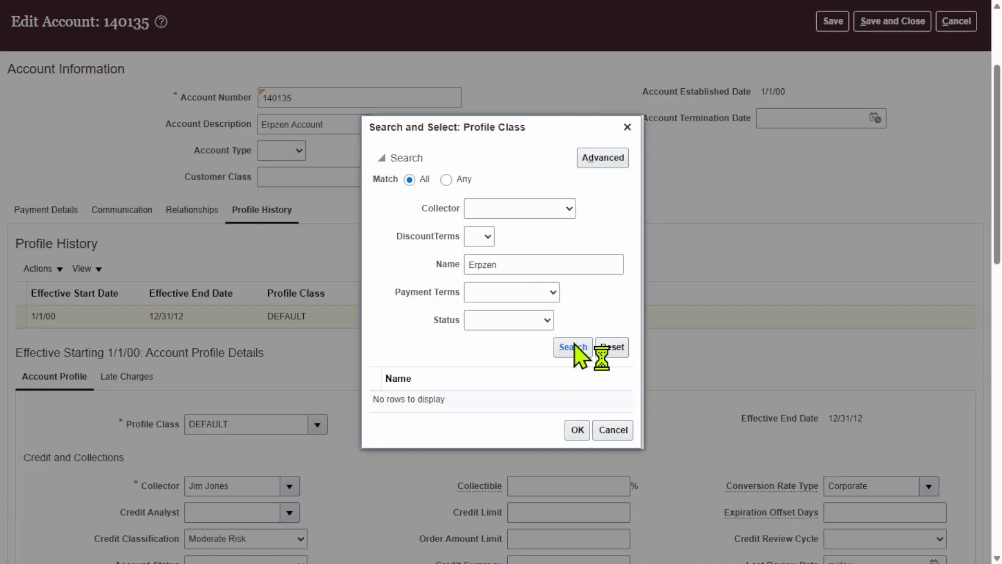
pyautogui.click(493, 400)
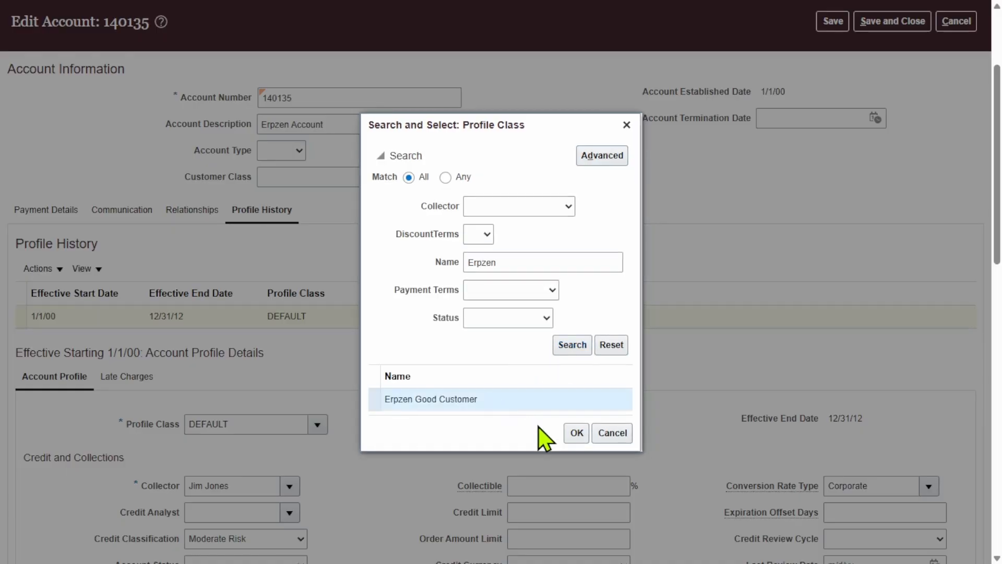
pyautogui.click(577, 433)
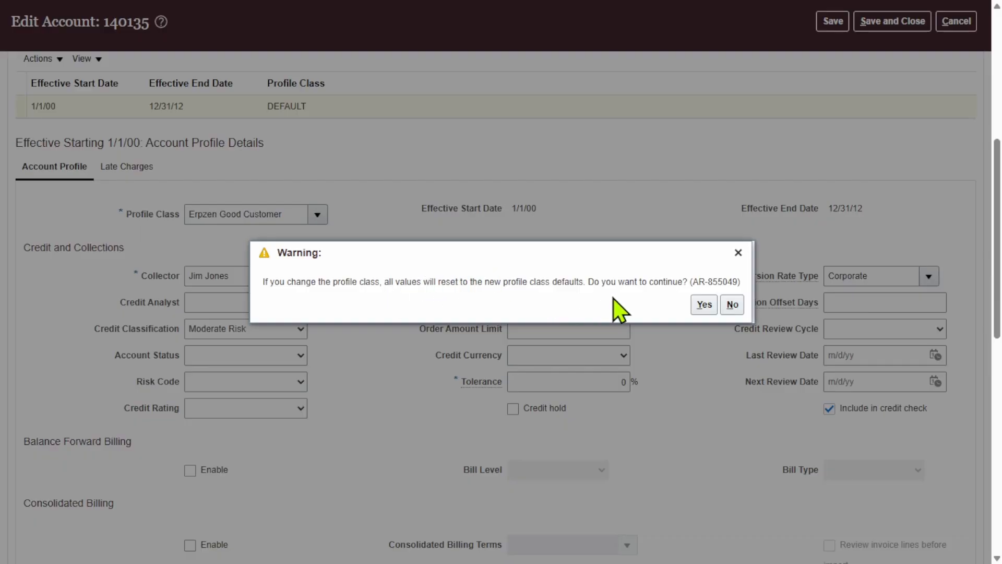
pyautogui.click(702, 304)
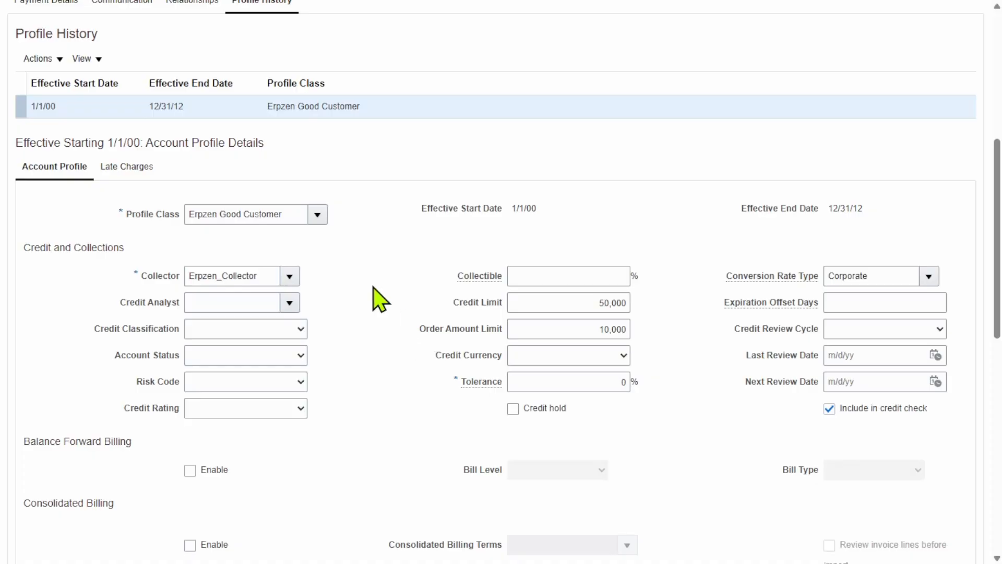
# Review the account profile's collector, payment terms, receipt matching and statement settings, and save and close the account.
pyautogui.doubleClick(263, 275)
pyautogui.click(359, 287)
pyautogui.scroll(-4, 487, 369)
pyautogui.scroll(-3, 485, 360)
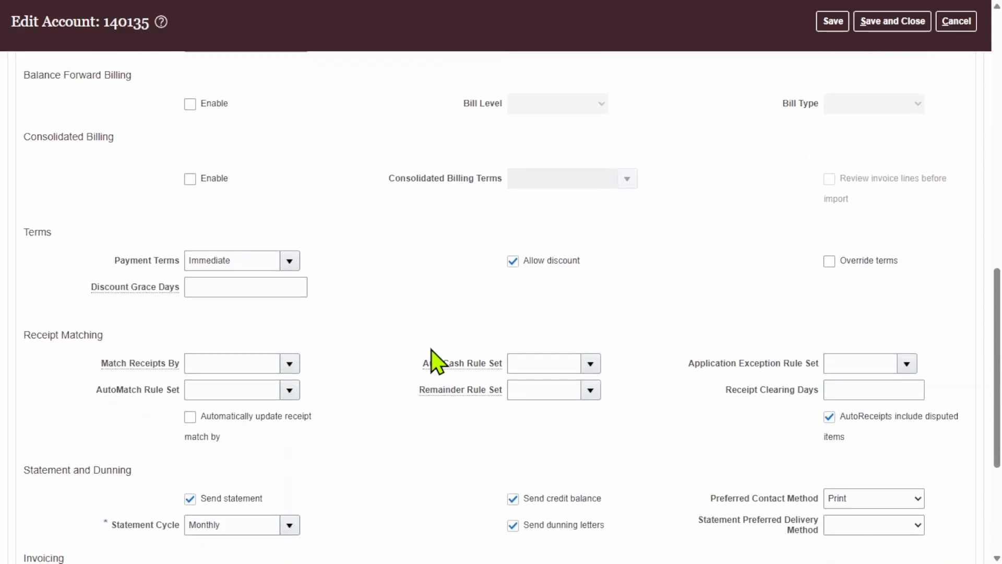
pyautogui.doubleClick(255, 255)
pyautogui.click(402, 284)
pyautogui.scroll(-4, 527, 336)
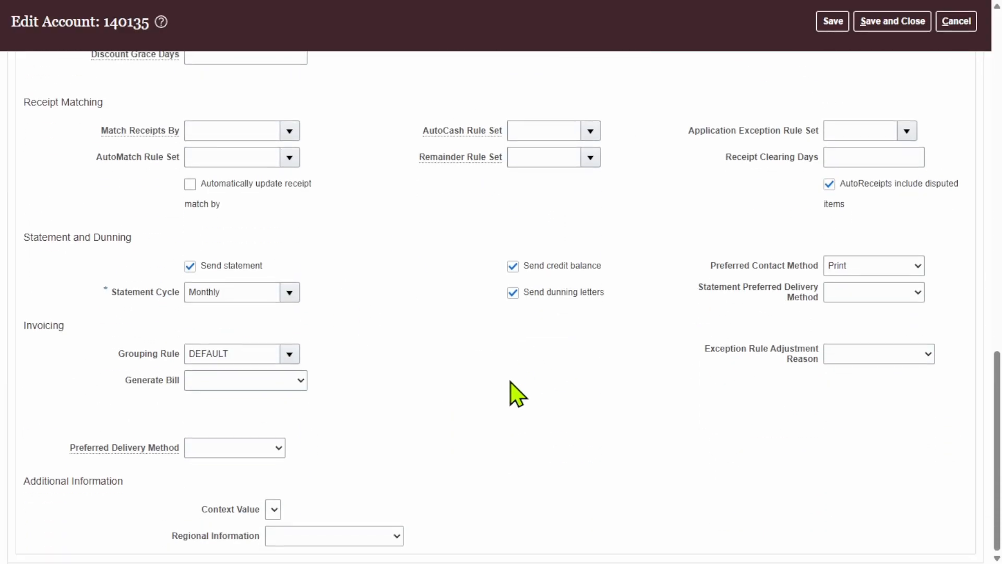
pyautogui.scroll(12, 666, 390)
pyautogui.scroll(3, 668, 384)
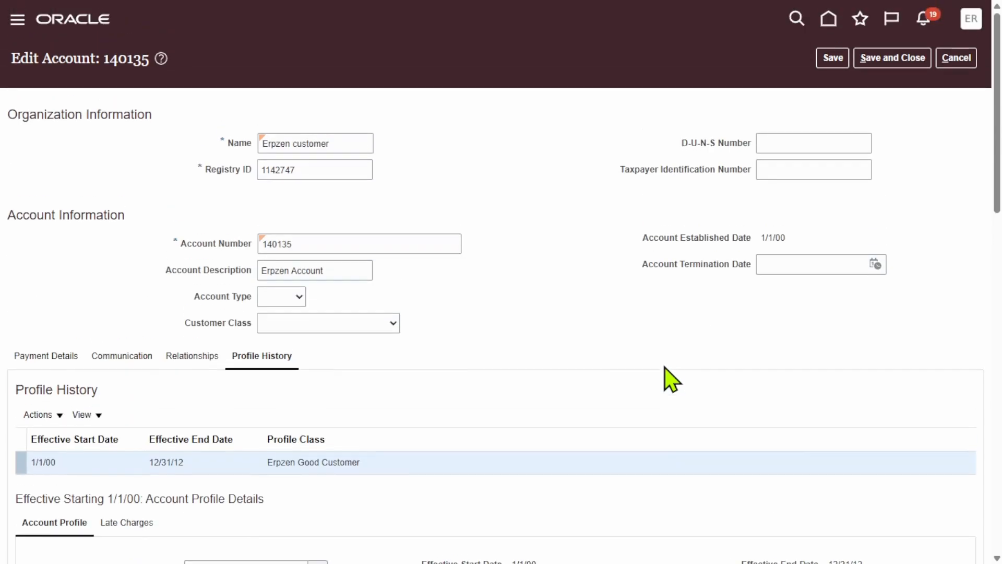
pyautogui.click(833, 57)
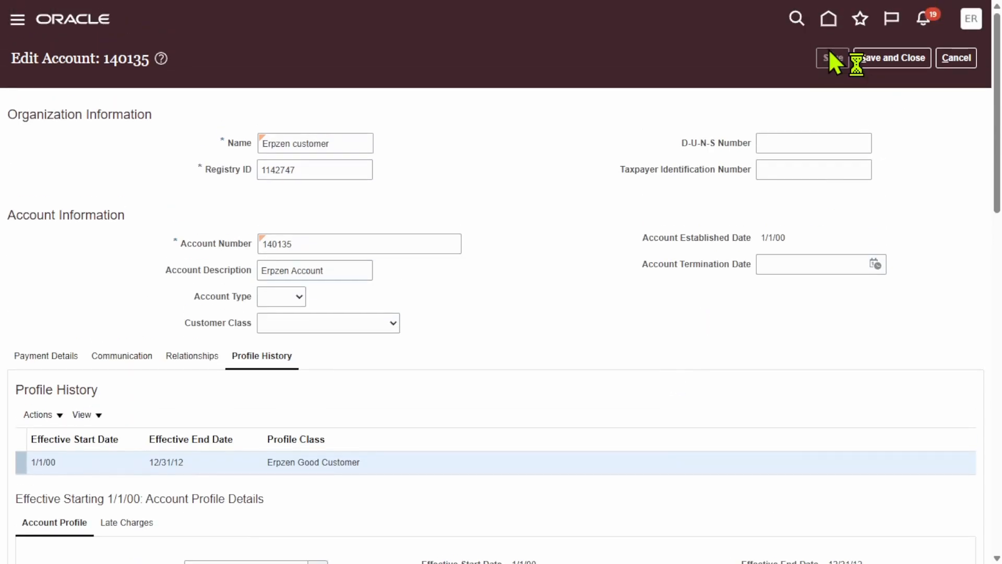
pyautogui.click(885, 58)
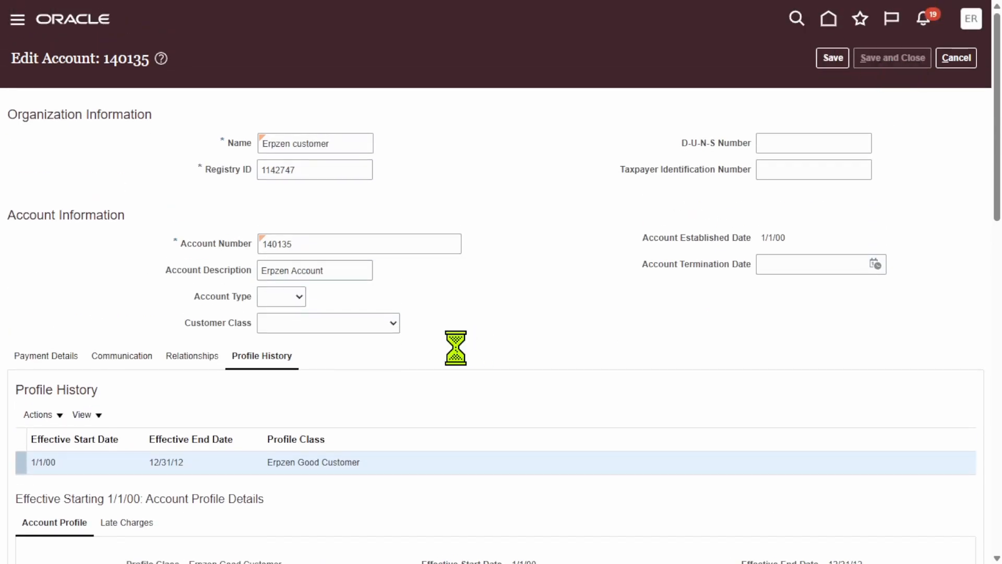
# Create a profile for the customer's Dallas site using profile class Erpzen Good Customer, and save and close the site.
pyautogui.scroll(-2, 522, 385)
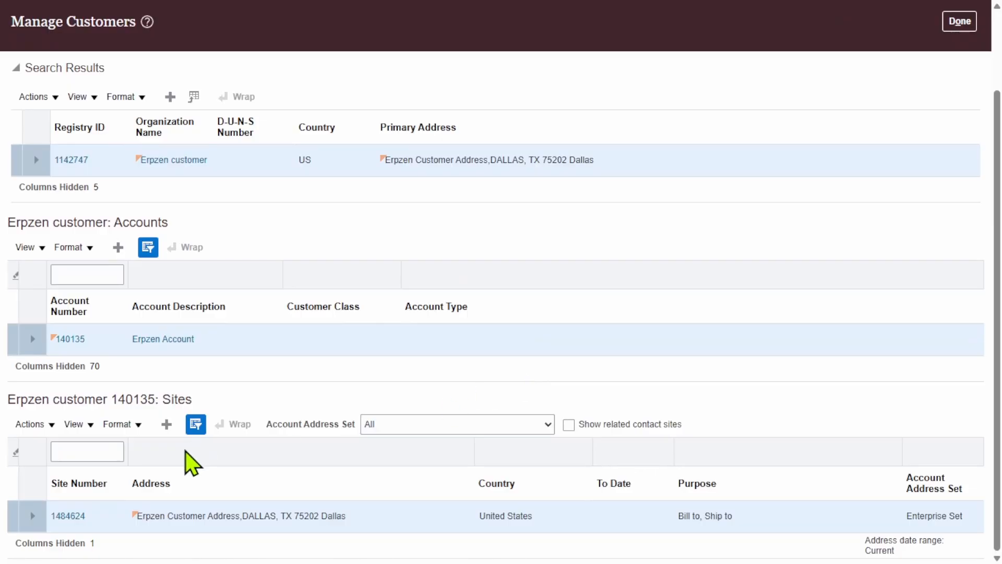
pyautogui.click(65, 517)
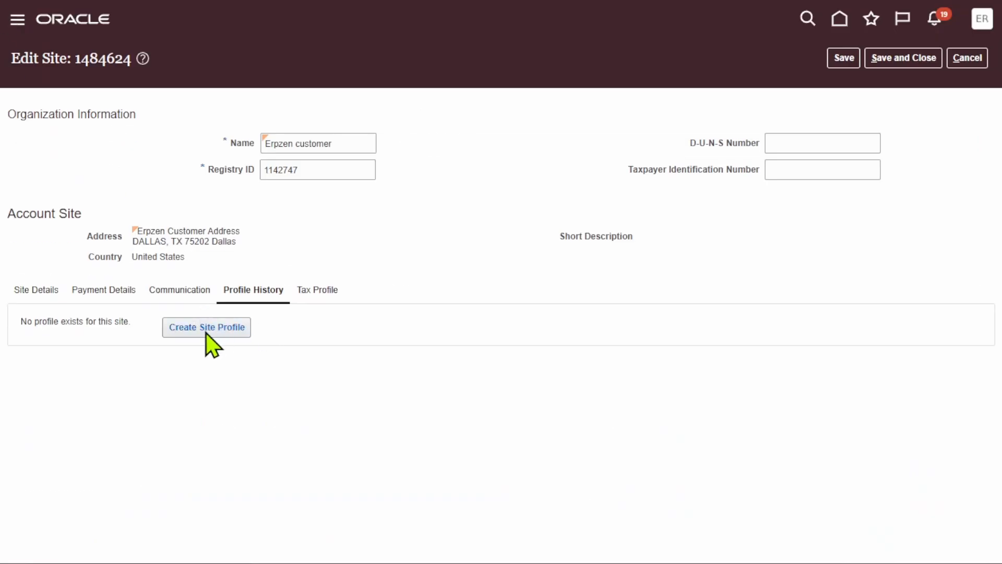
pyautogui.click(214, 339)
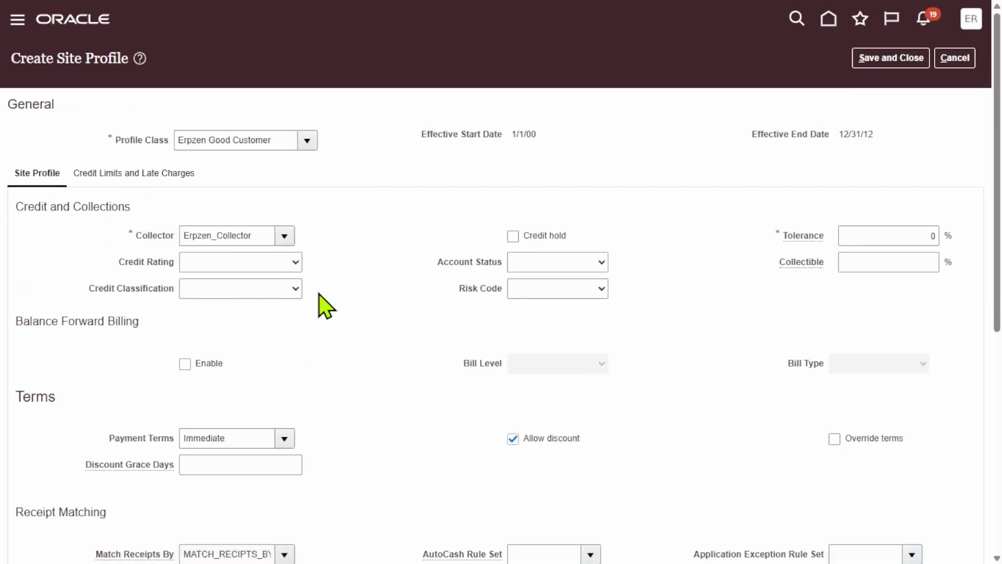
pyautogui.scroll(-7, 363, 314)
pyautogui.scroll(7, 420, 351)
pyautogui.click(895, 55)
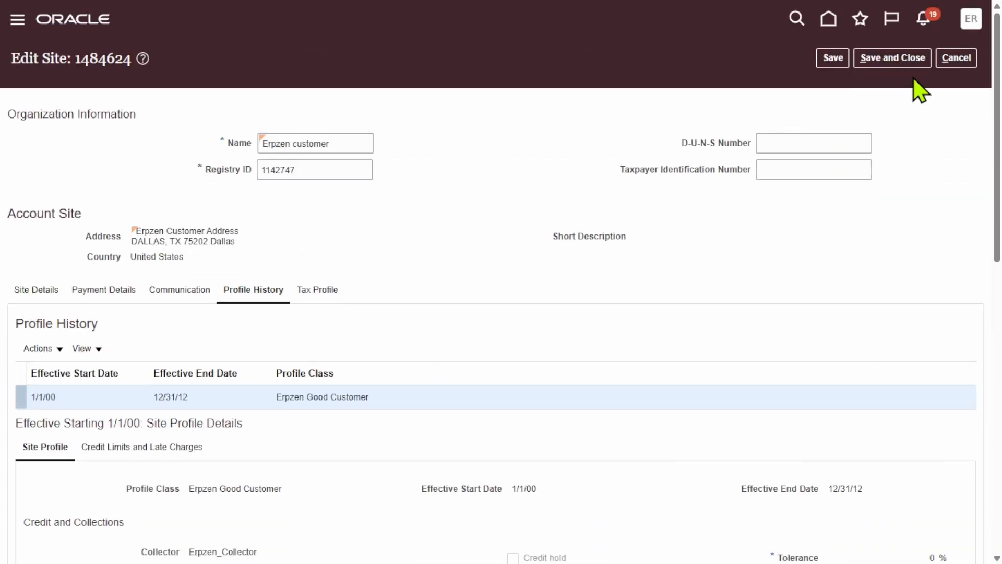
pyautogui.click(834, 65)
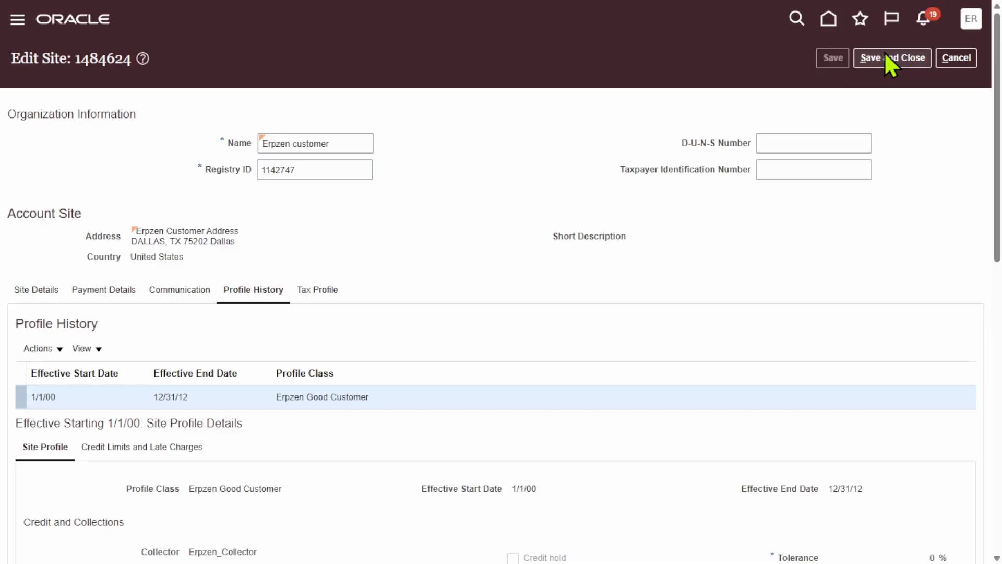
pyautogui.click(893, 57)
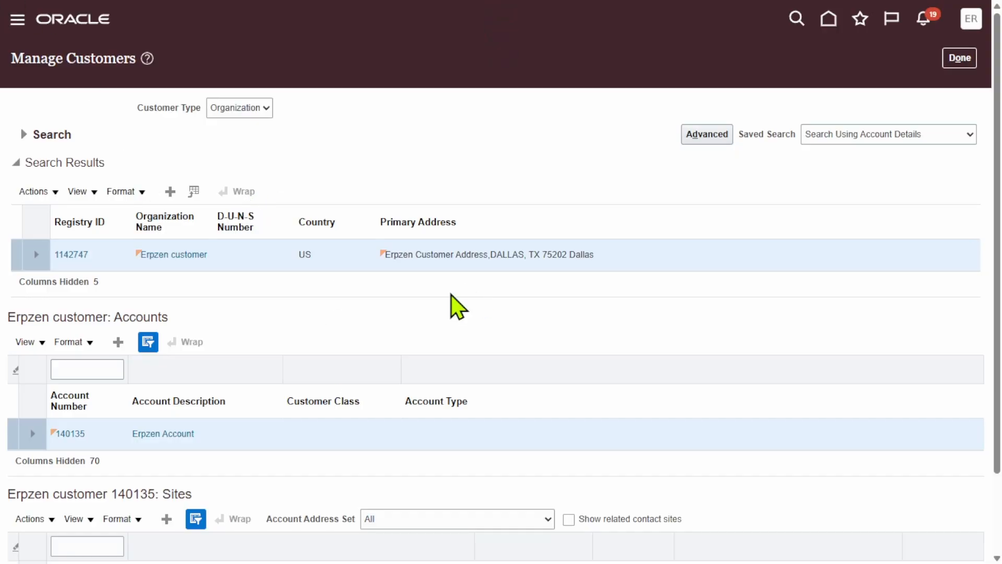
# Look over the customer's account and site listings, and return to the Financials setup tasks.
pyautogui.scroll(-2, 409, 310)
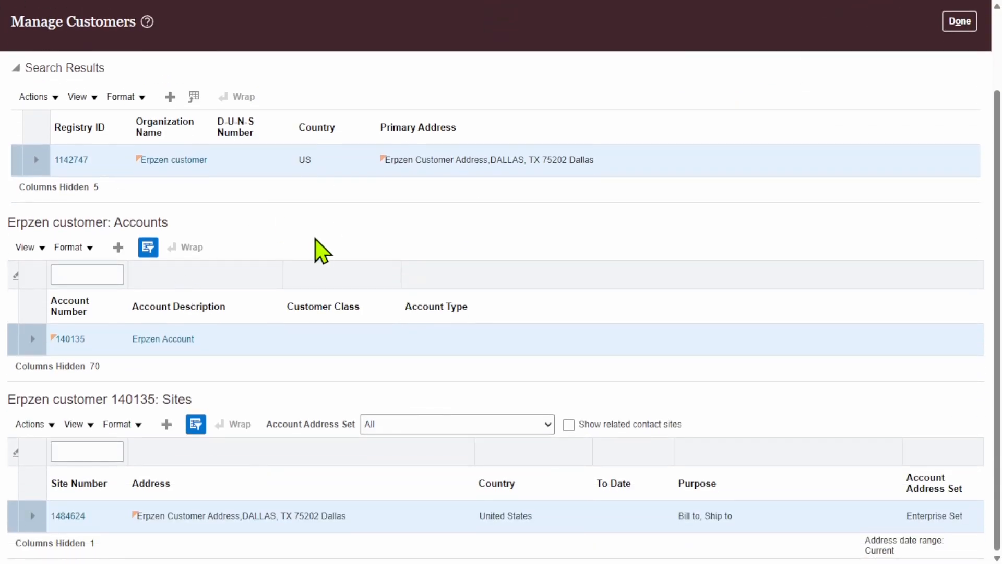
pyautogui.scroll(2, 352, 299)
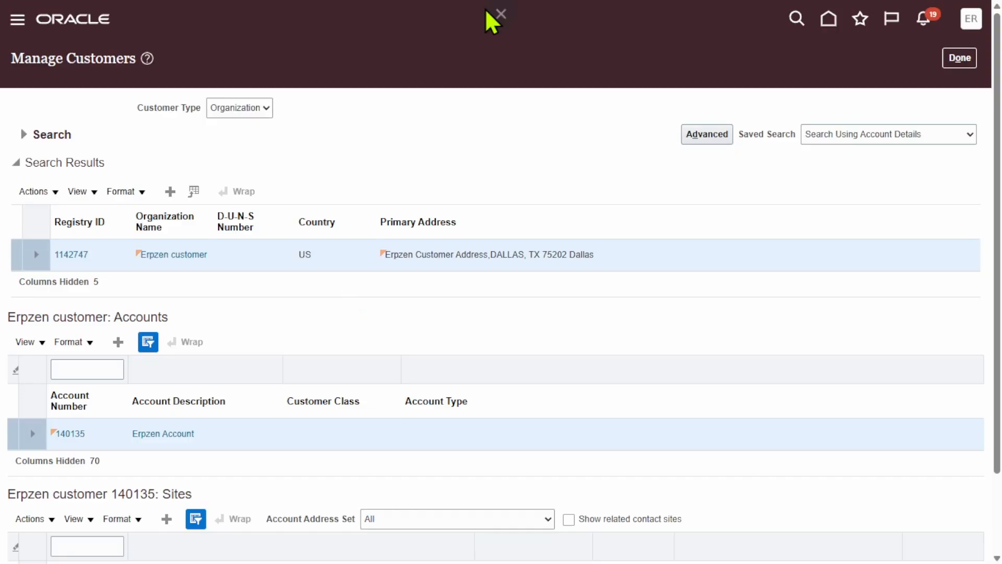
pyautogui.click(962, 65)
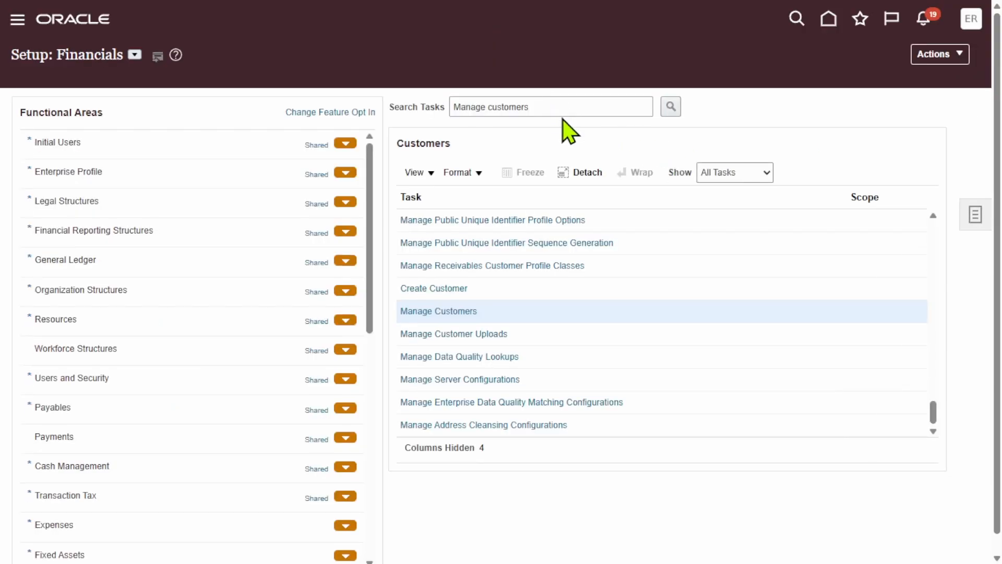
# Search the setup tasks for Manage business unit and open Manage Business Unit Set Assignment for the Erpzen California Business Unit.
pyautogui.tripleClick(564, 111)
pyautogui.press('BackSpace')
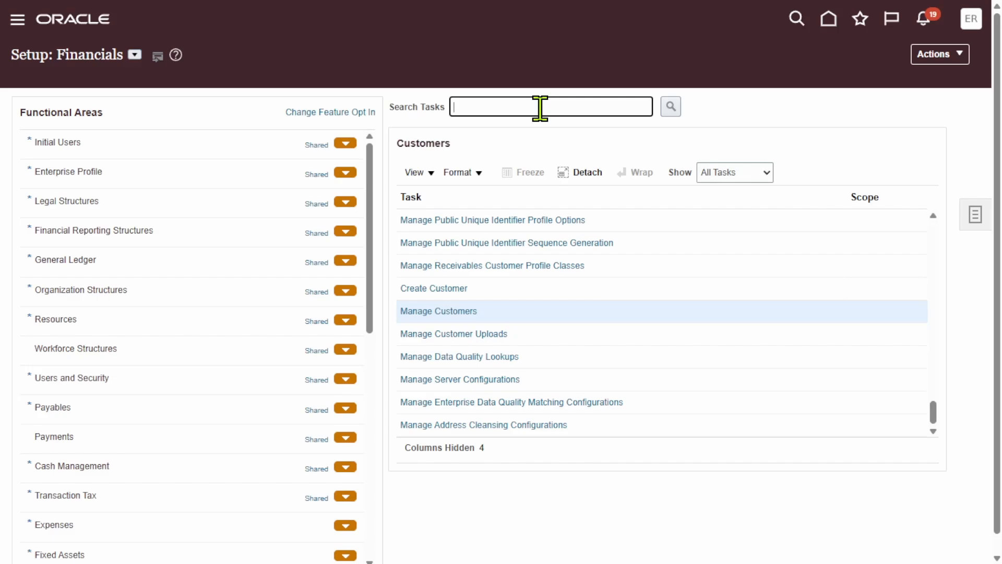
pyautogui.write('Manage business unit')
pyautogui.press('Return')
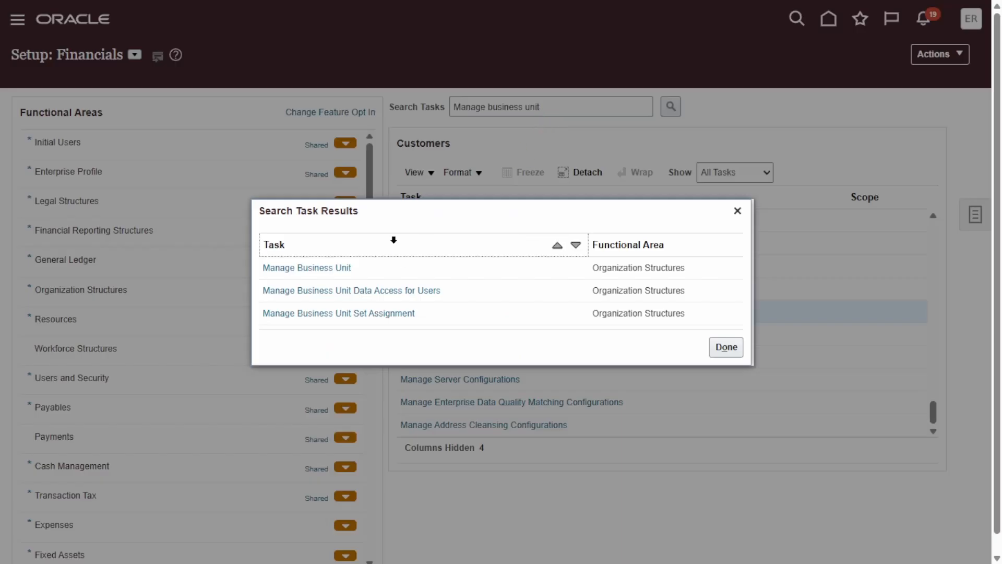
pyautogui.click(391, 313)
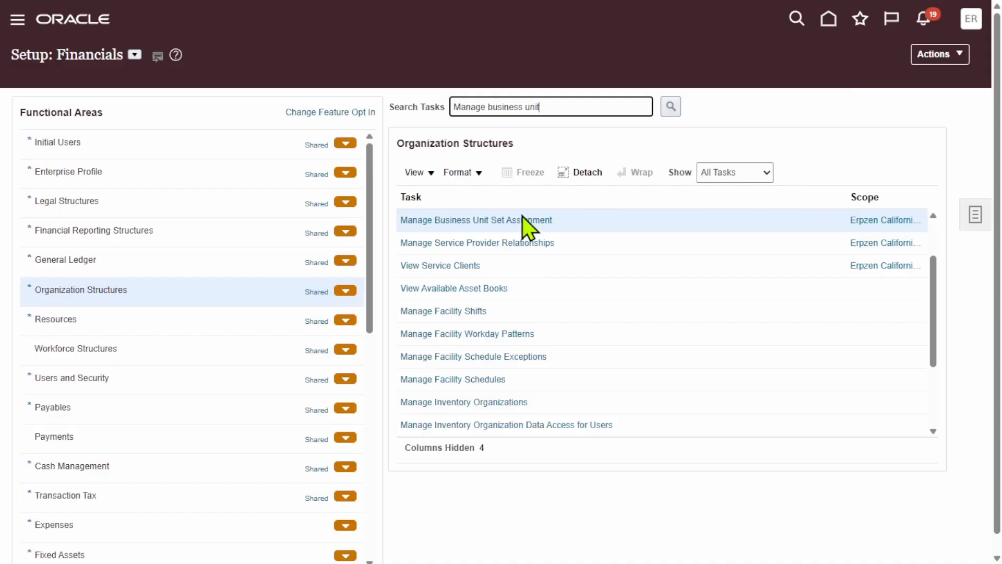
pyautogui.click(508, 220)
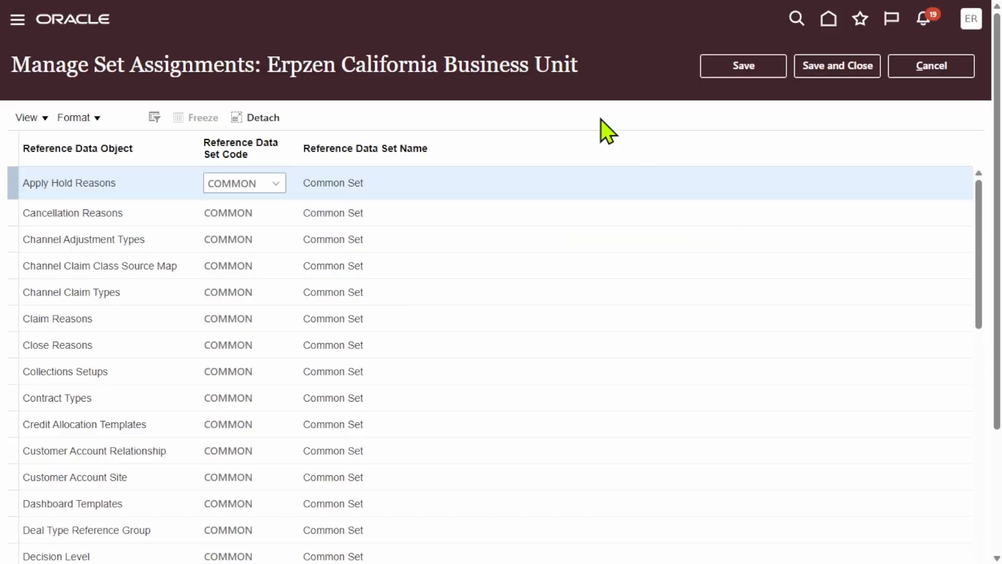
# Detach the set assignments table with filter fields shown, and set the Customer Account Site reference data set code to ENTERPRISE.
pyautogui.click(254, 118)
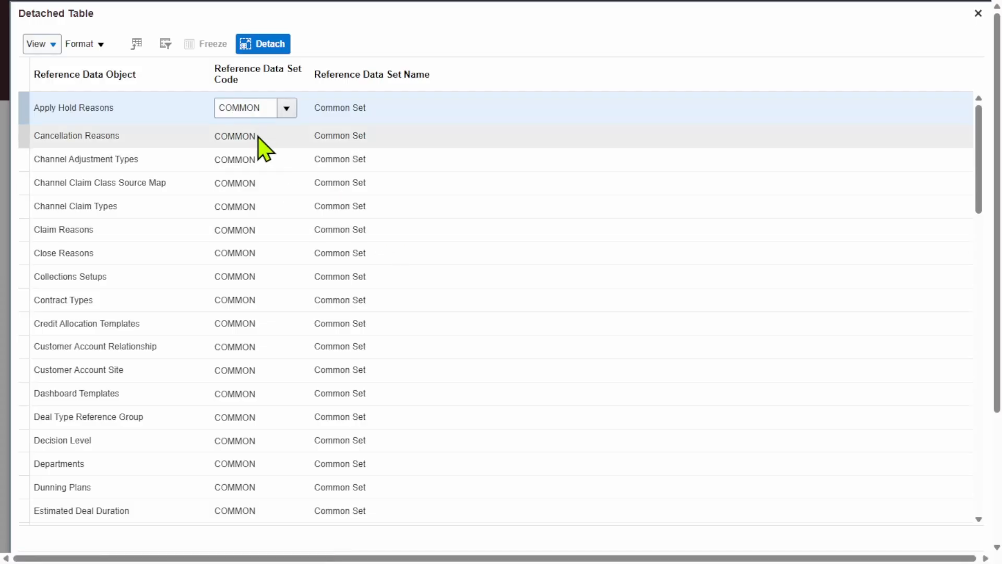
pyautogui.click(167, 46)
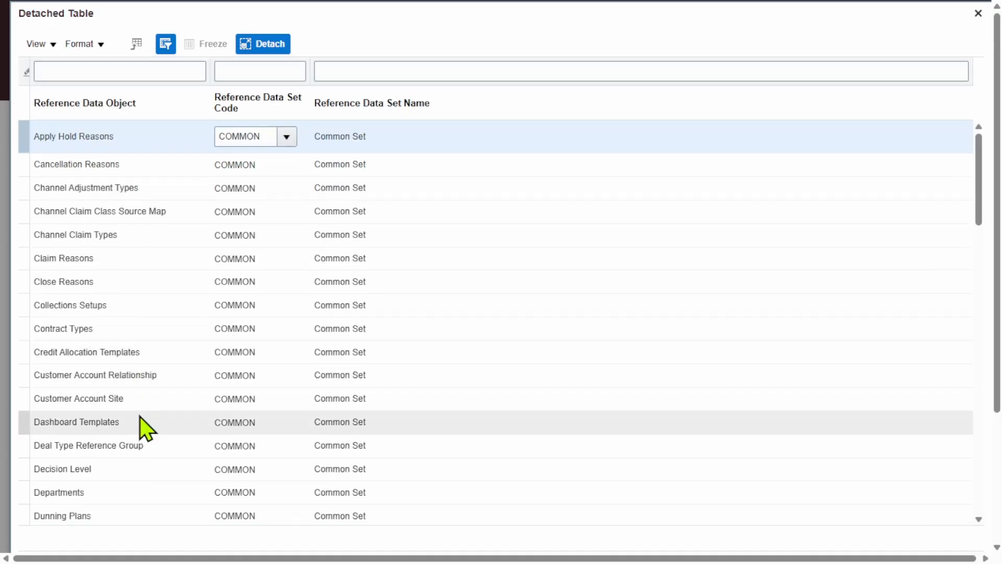
pyautogui.click(134, 401)
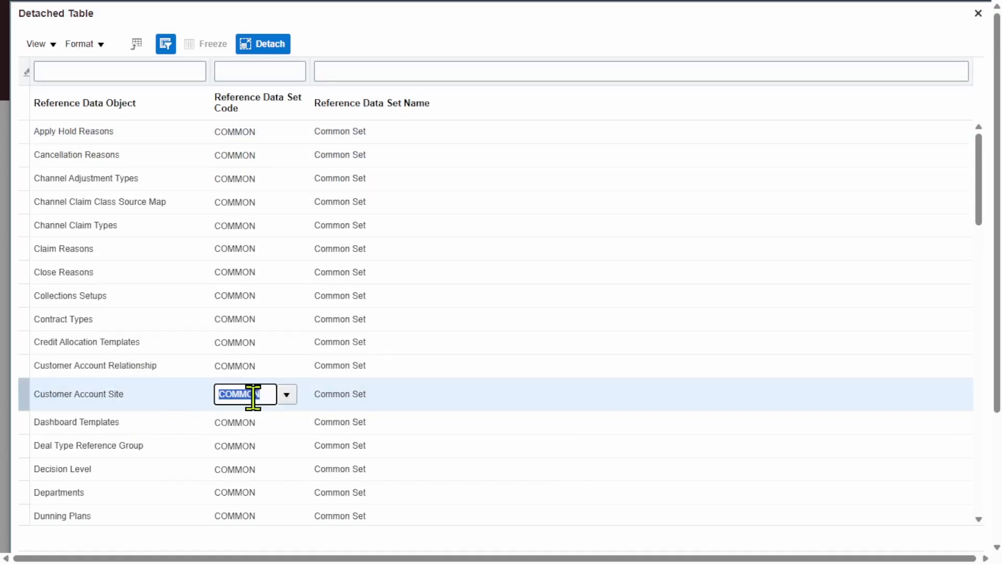
pyautogui.click(289, 397)
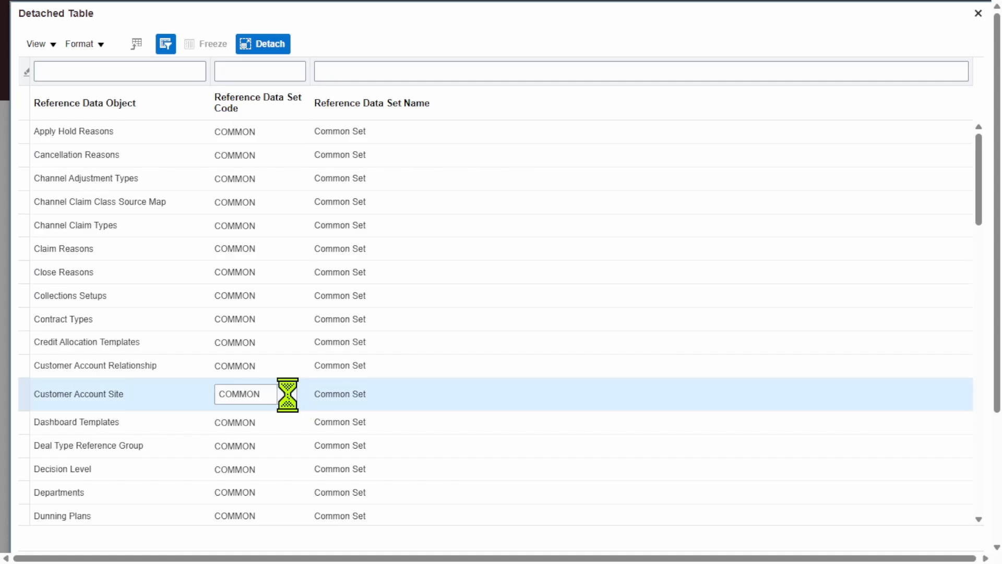
pyautogui.click(233, 371)
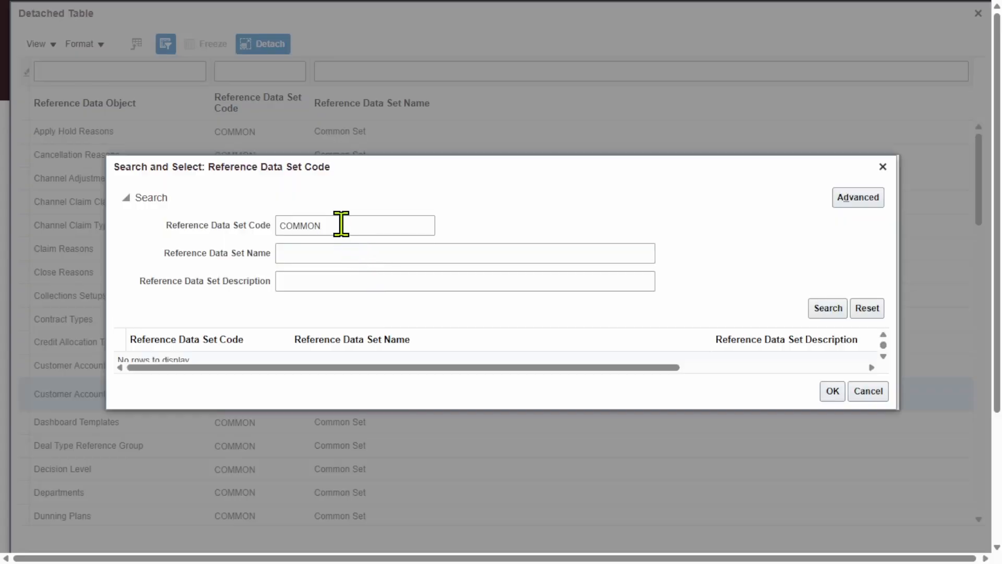
pyautogui.press('BackSpace')
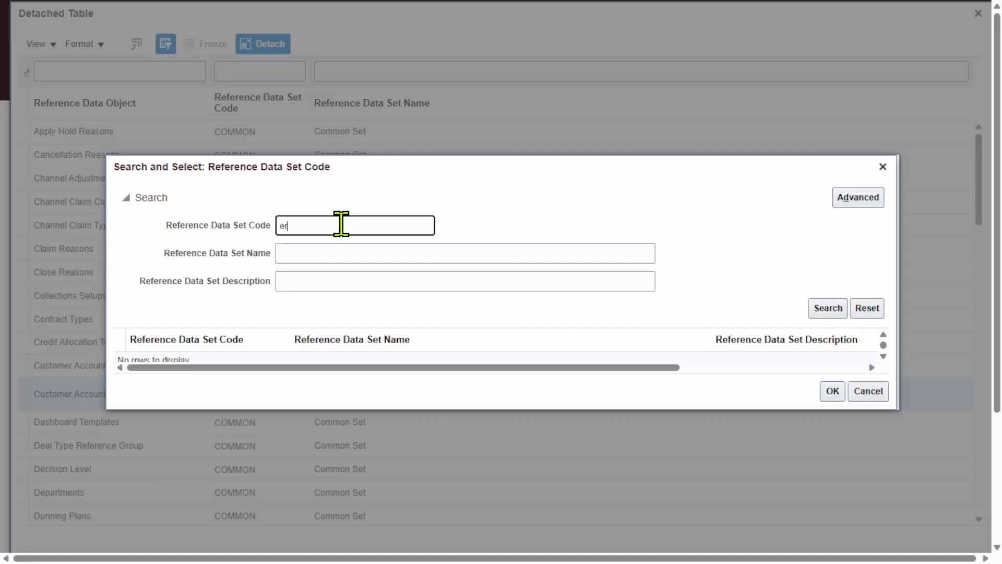
pyautogui.write('erpze')
pyautogui.click(839, 312)
pyautogui.click(463, 358)
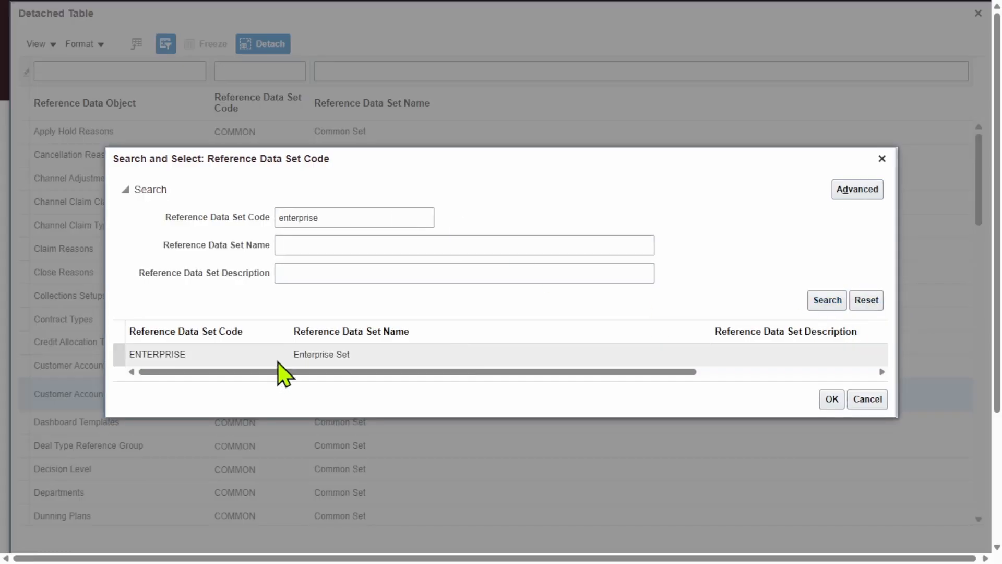
pyautogui.click(831, 403)
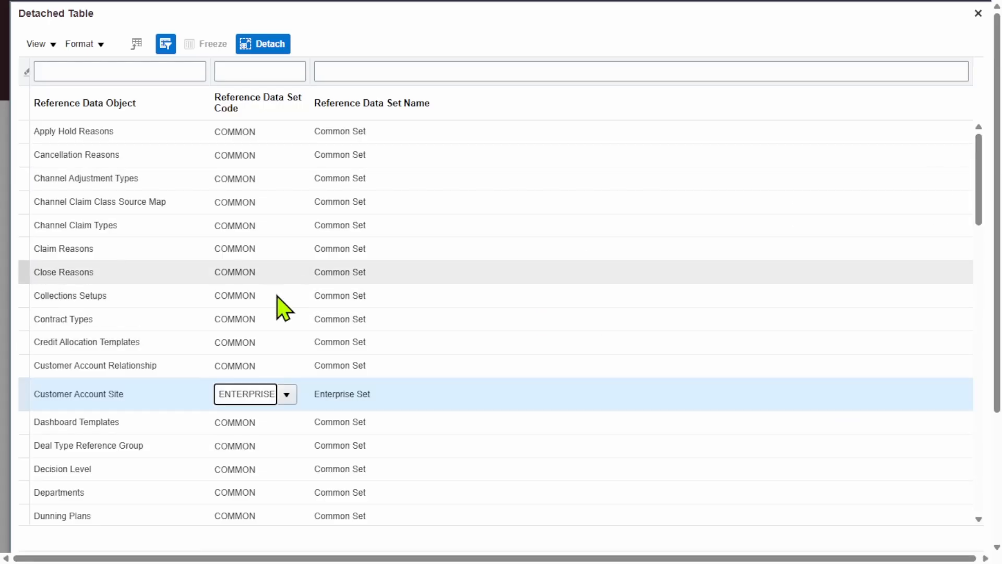
# Close the detached table, save and close the business unit's set assignments, and clear the setup task search text.
pyautogui.click(158, 367)
pyautogui.click(157, 401)
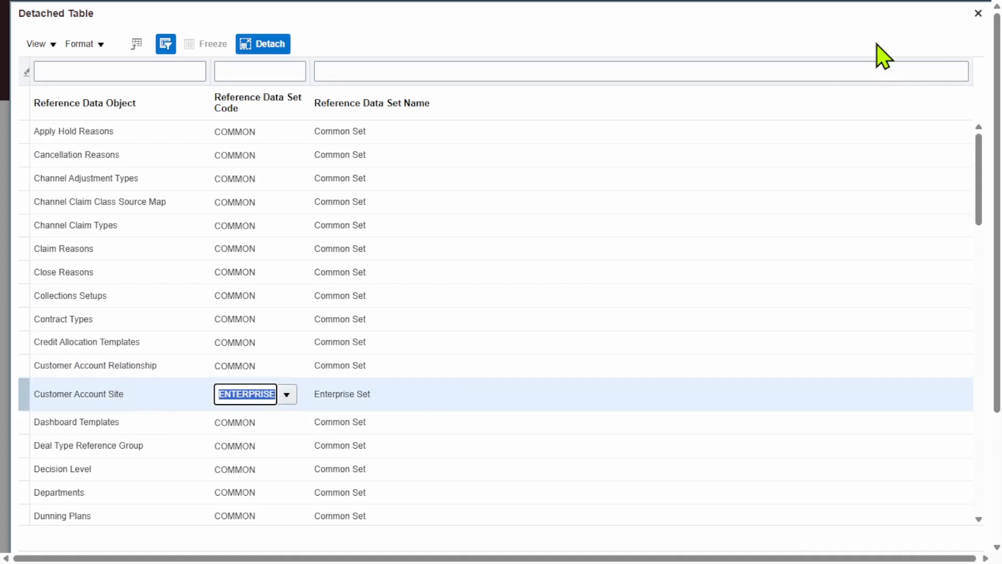
pyautogui.click(979, 13)
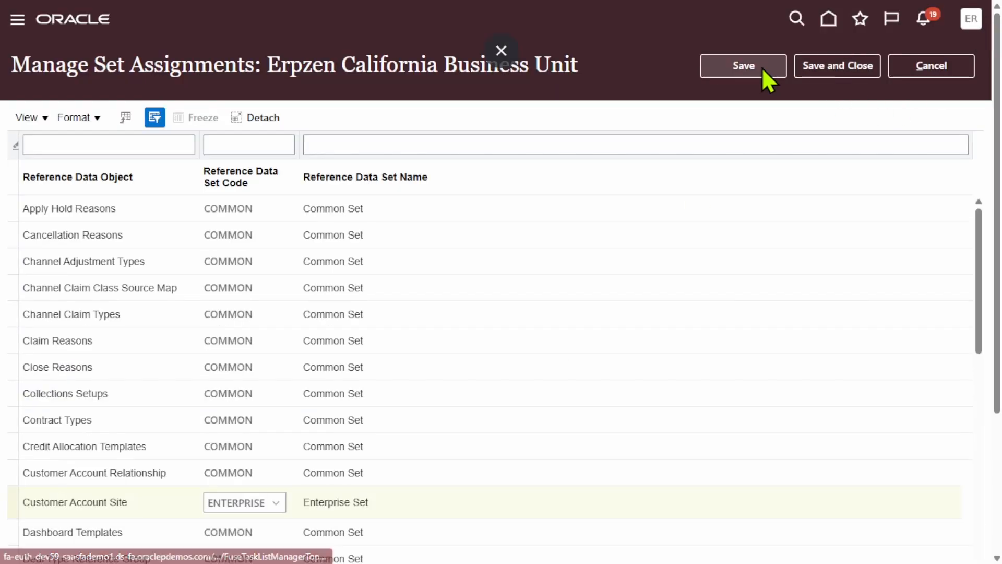
pyautogui.click(737, 70)
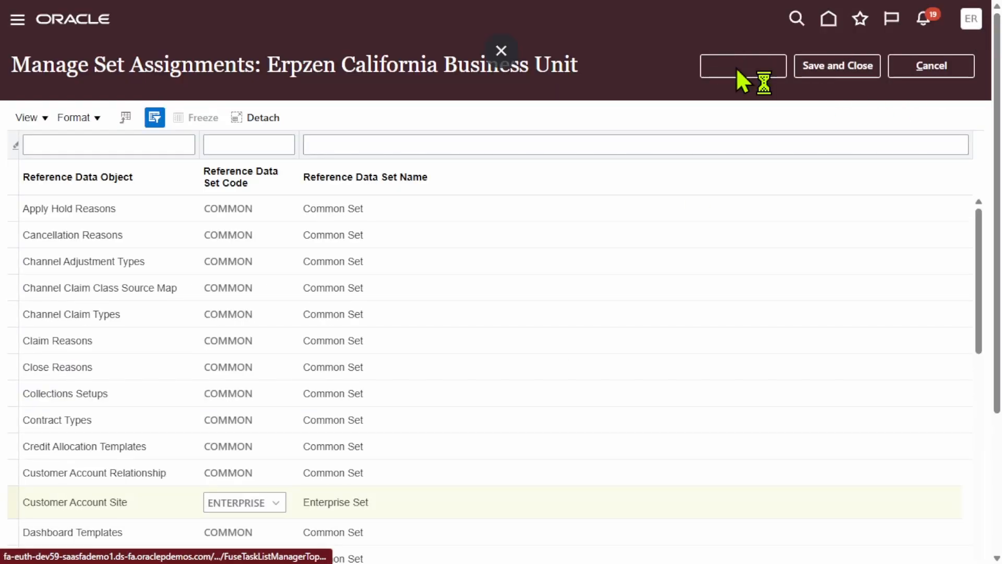
pyautogui.click(831, 66)
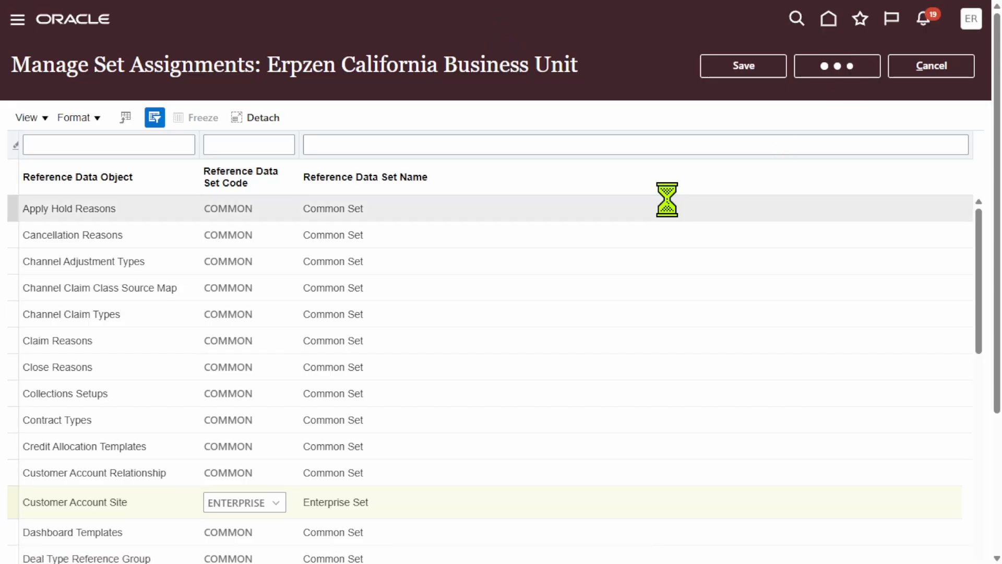
pyautogui.tripleClick(571, 107)
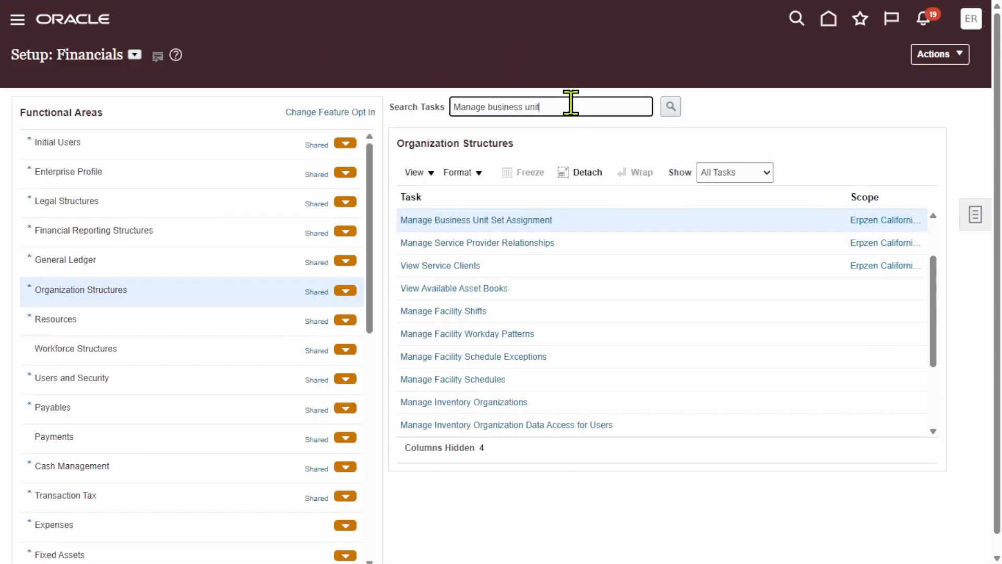
pyautogui.press('BackSpace')
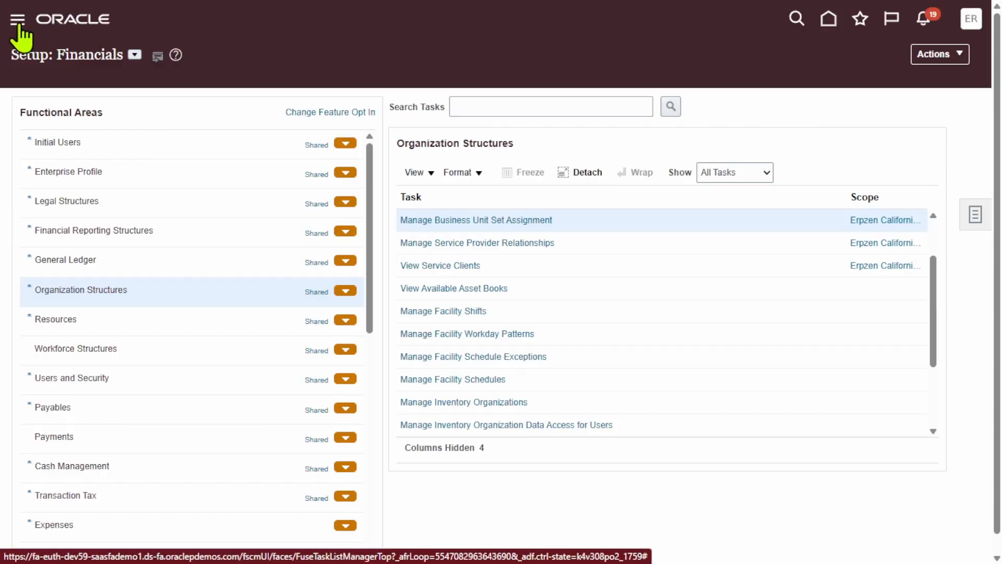
# Return to the home page and open the Security Console from the Tools apps.
pyautogui.click(41, 16)
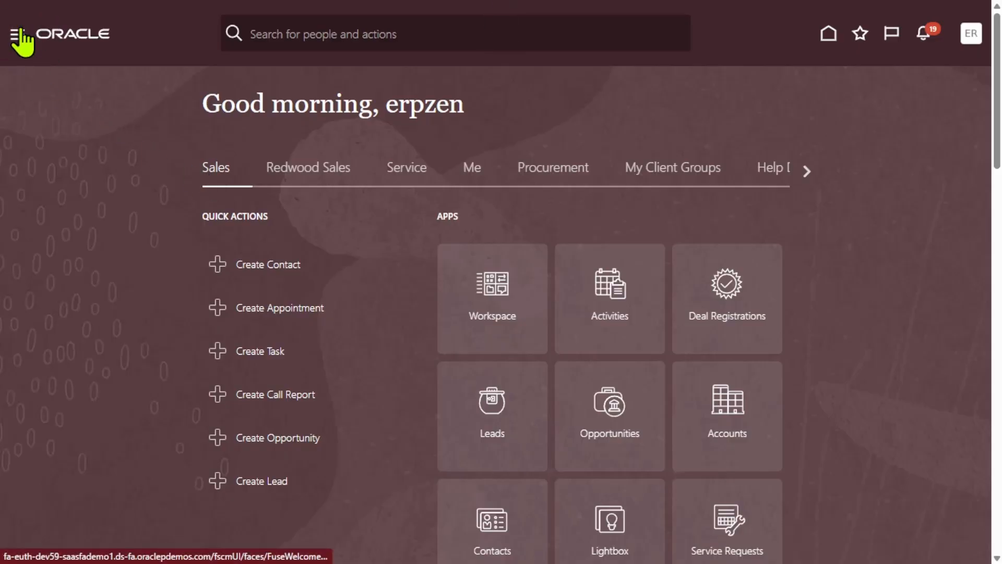
pyautogui.click(800, 173)
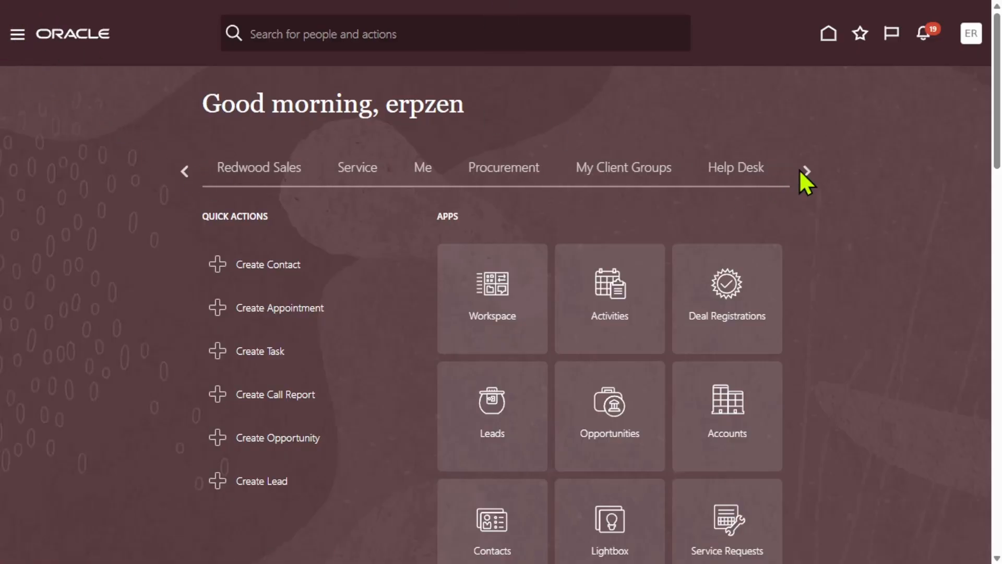
pyautogui.click(801, 172)
pyautogui.click(801, 172)
pyautogui.click(800, 170)
pyautogui.click(800, 170)
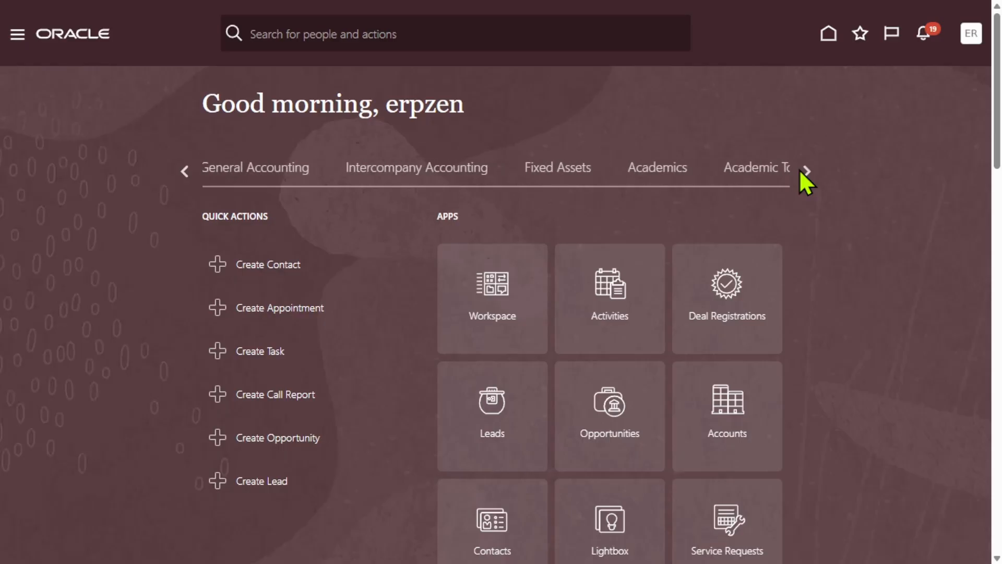
pyautogui.click(801, 170)
pyautogui.click(800, 170)
pyautogui.click(556, 170)
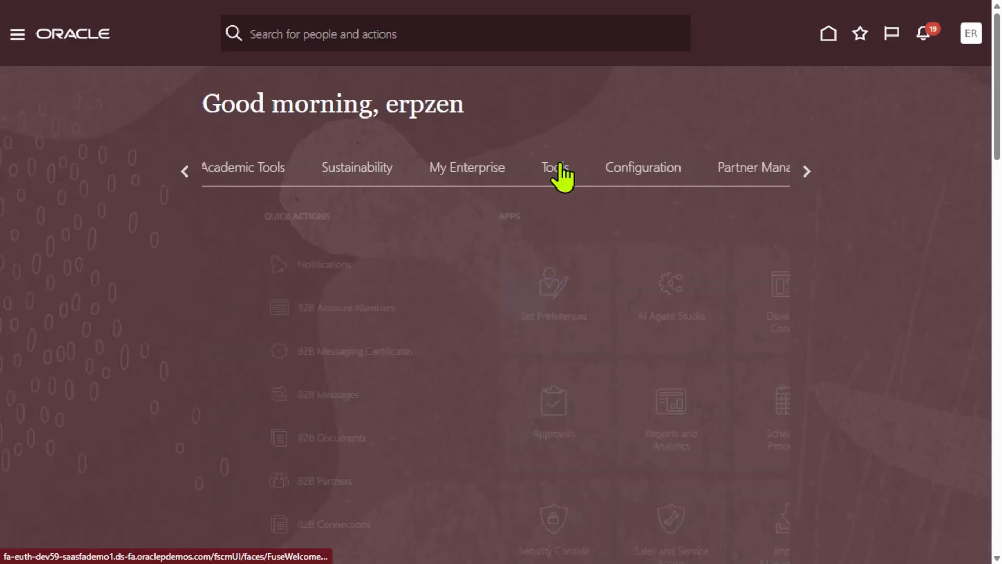
pyautogui.scroll(-5, 835, 256)
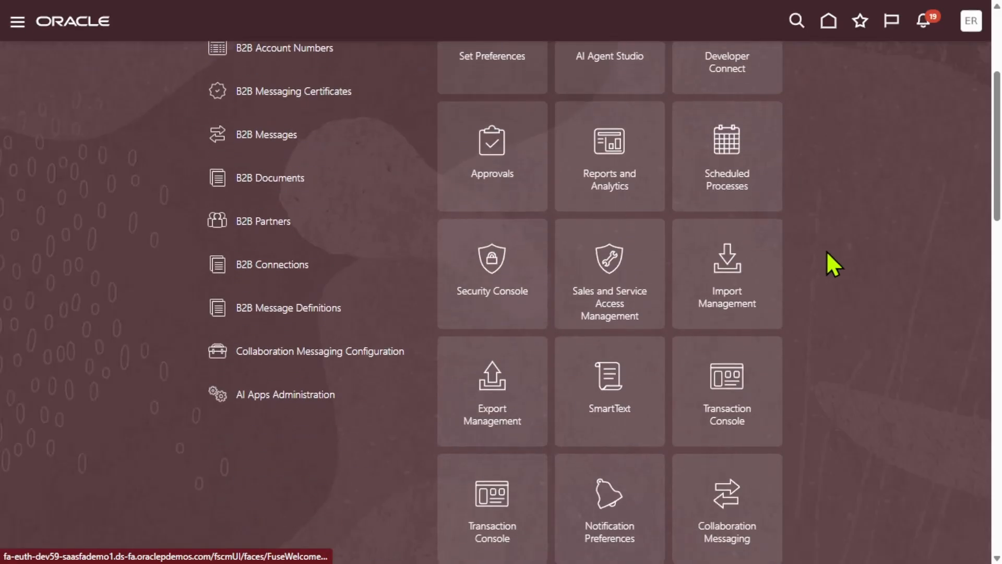
pyautogui.click(486, 271)
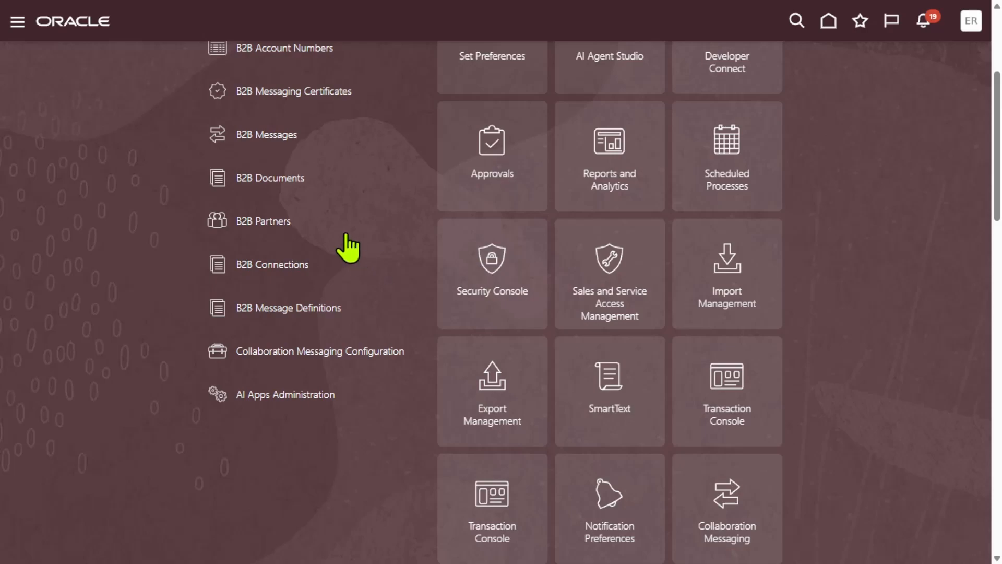
pyautogui.click(492, 251)
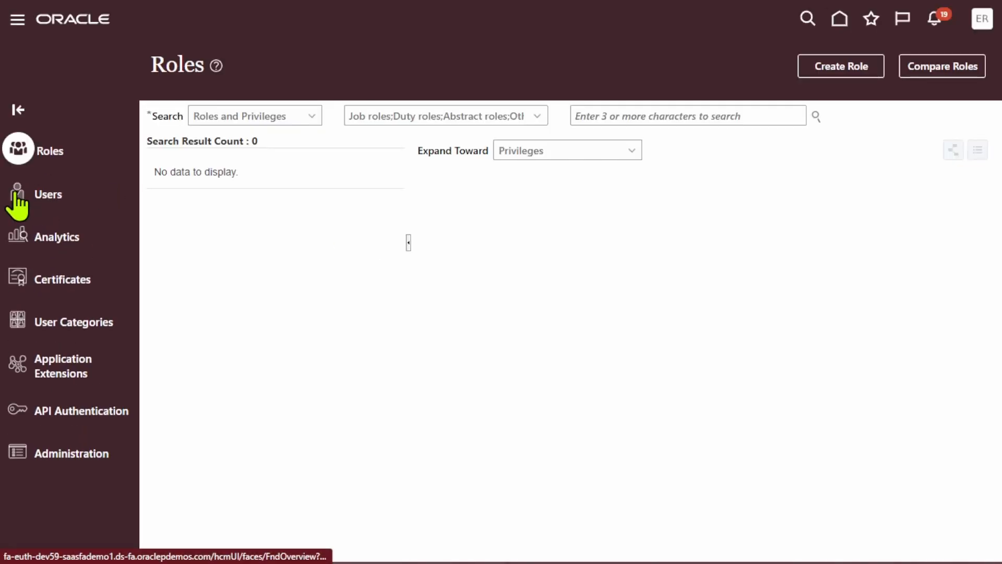
# Search the user accounts for erpzen, open the account's details and review its assigned roles.
pyautogui.click(40, 201)
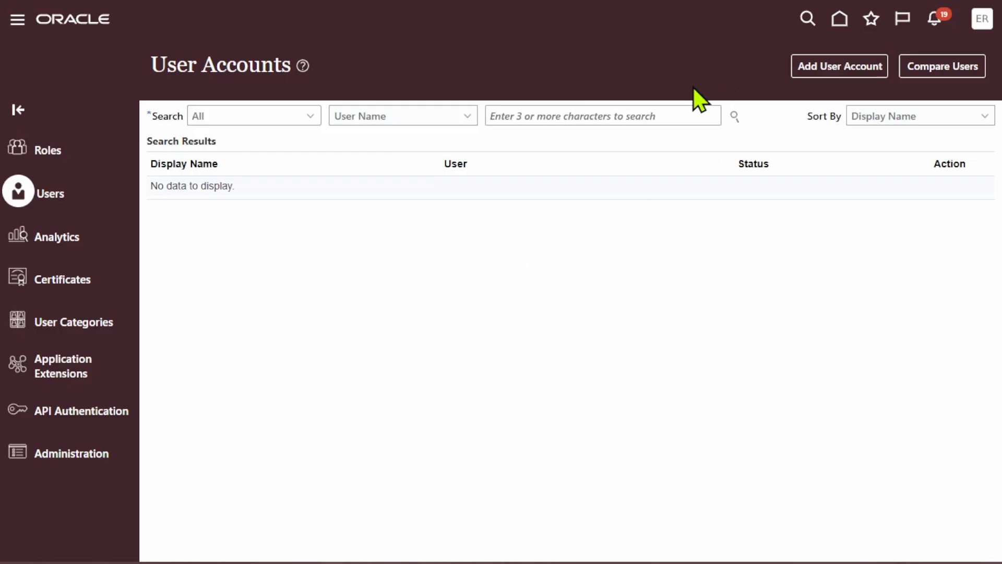
pyautogui.click(665, 124)
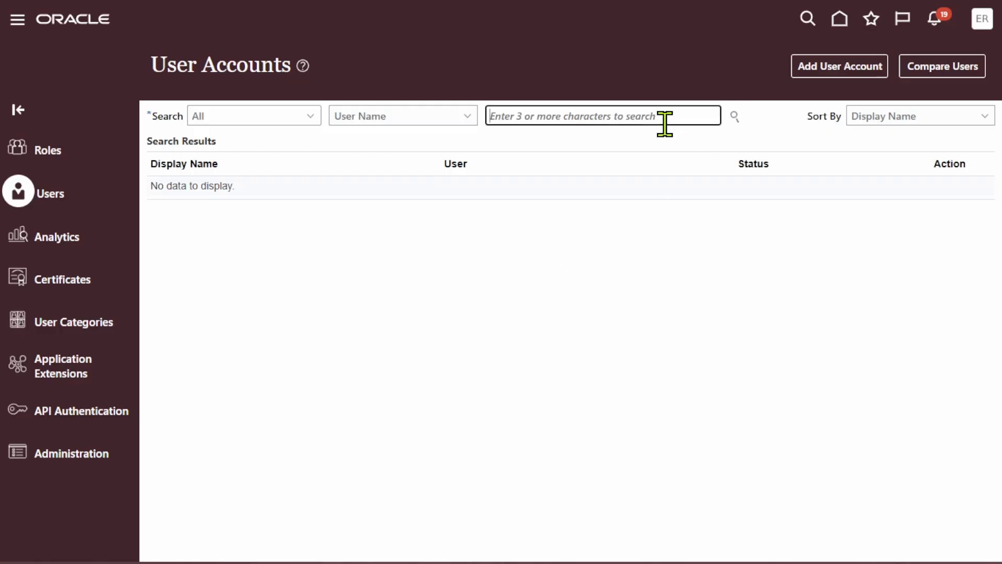
pyautogui.write('erpzen')
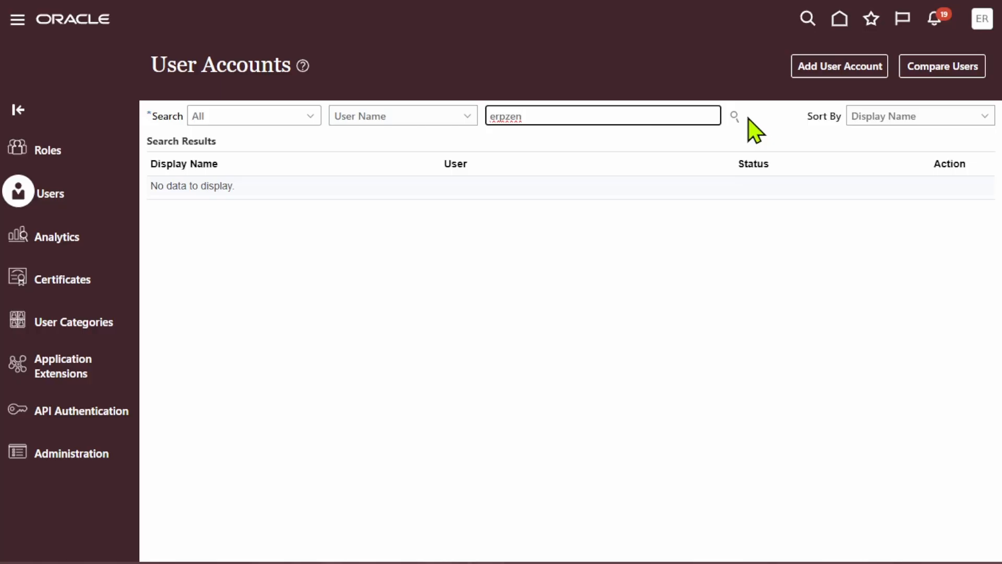
pyautogui.click(734, 116)
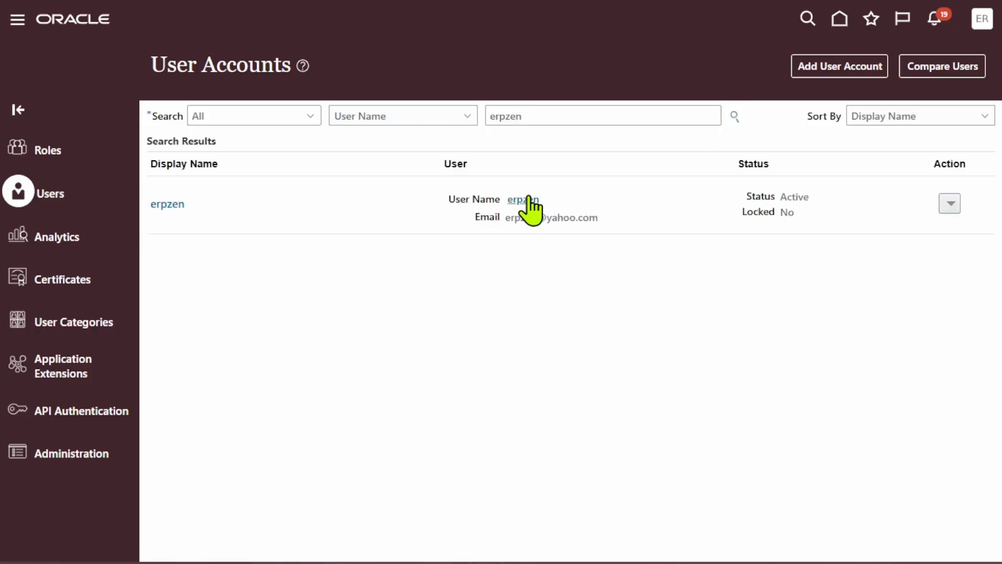
pyautogui.click(526, 199)
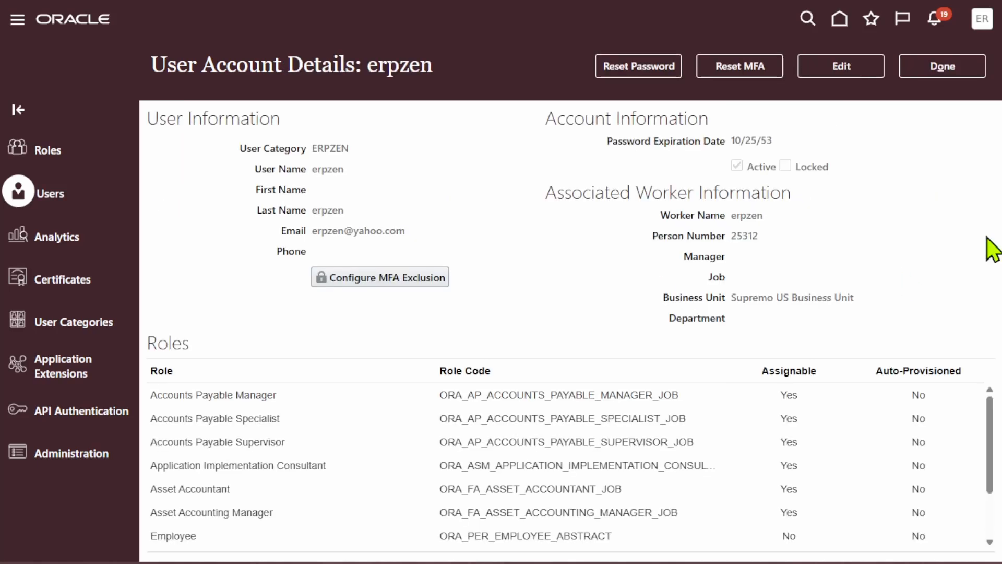
pyautogui.scroll(-3, 543, 467)
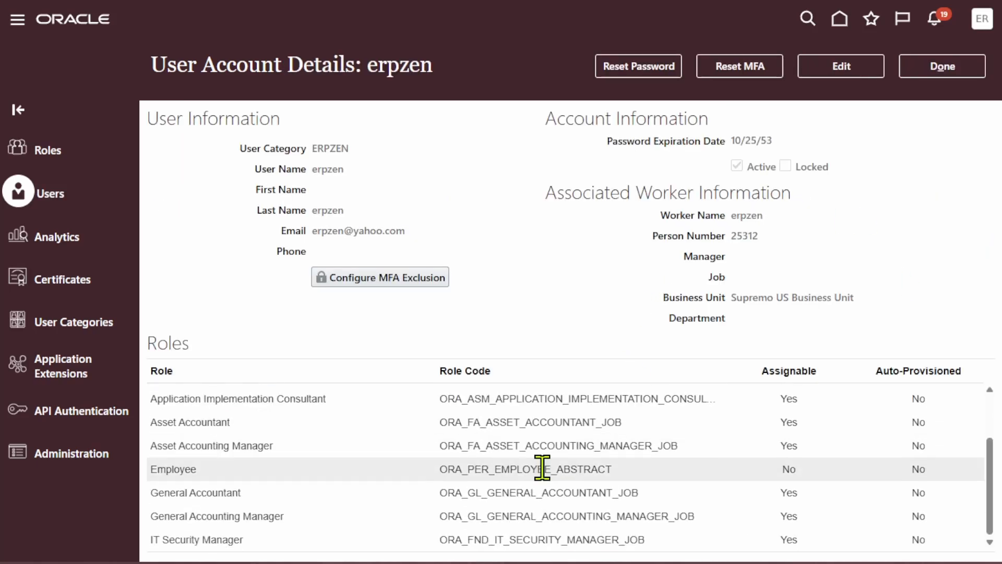
pyautogui.scroll(3, 595, 479)
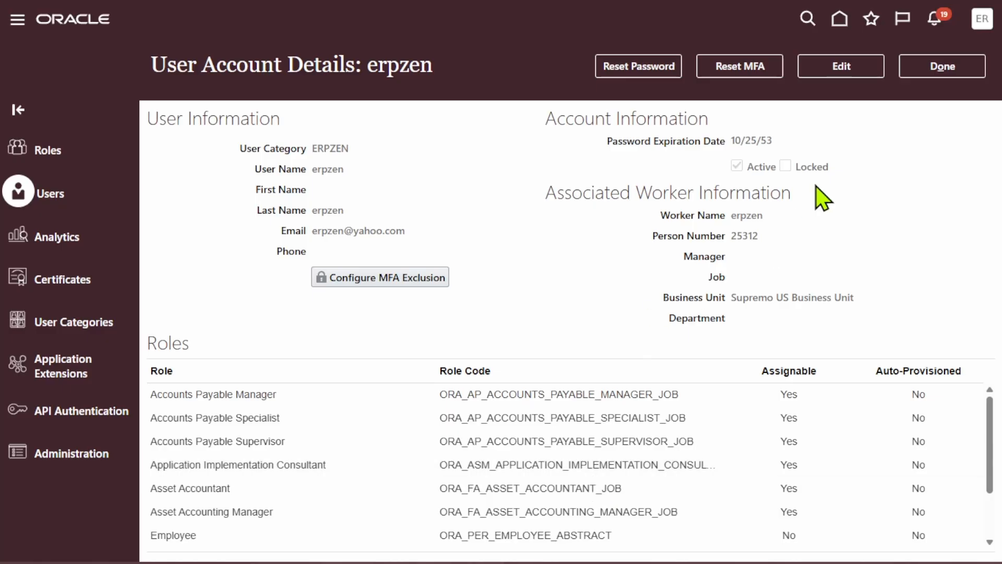
# Edit the erpzen user account and add the Accounts Receivable Manager role with code ORA_AR_ACCOUNTS_RECEIVABLE_MANAGER_JOB.
pyautogui.click(848, 61)
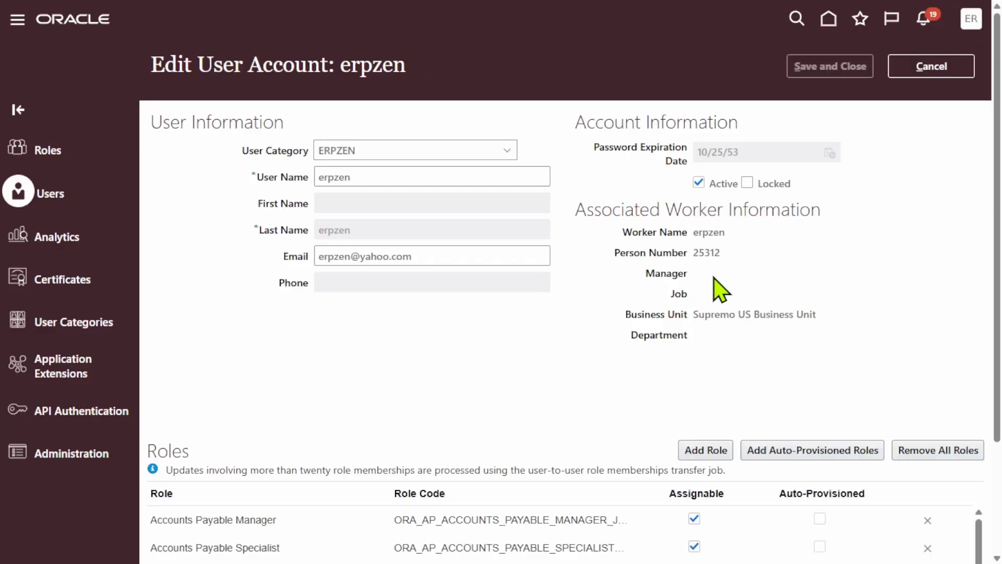
pyautogui.scroll(-2, 716, 286)
pyautogui.click(718, 378)
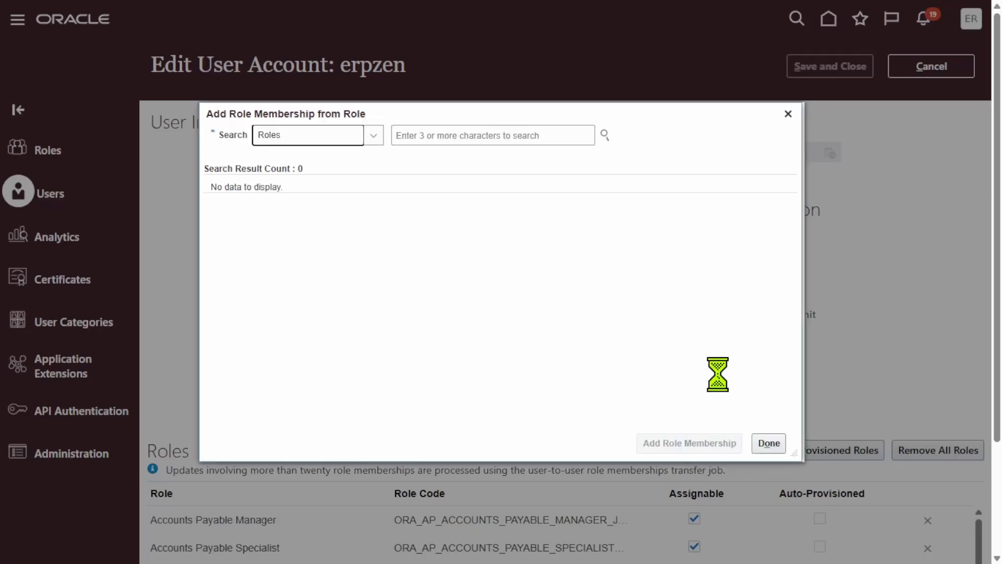
pyautogui.click(496, 131)
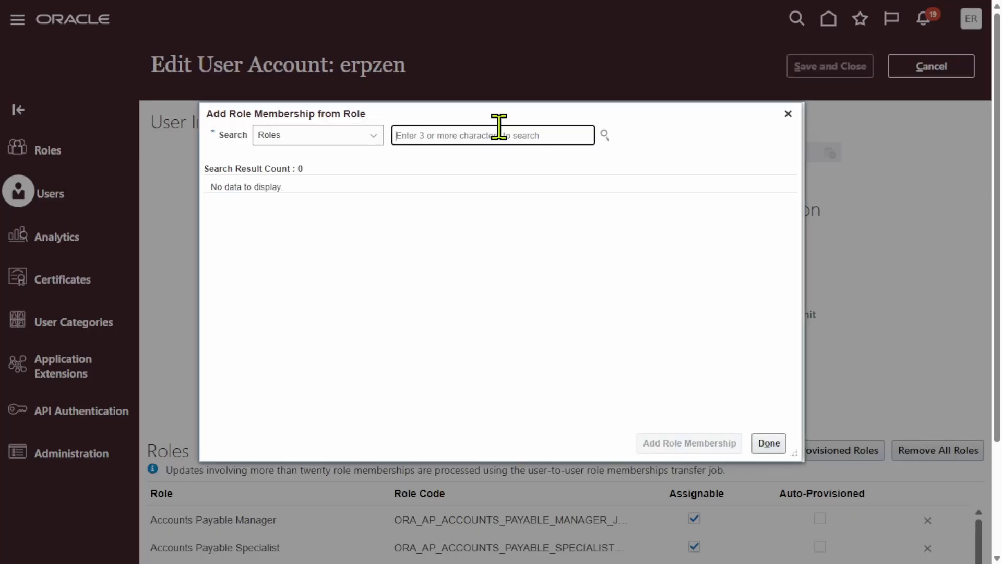
pyautogui.write('Adcounts Rece')
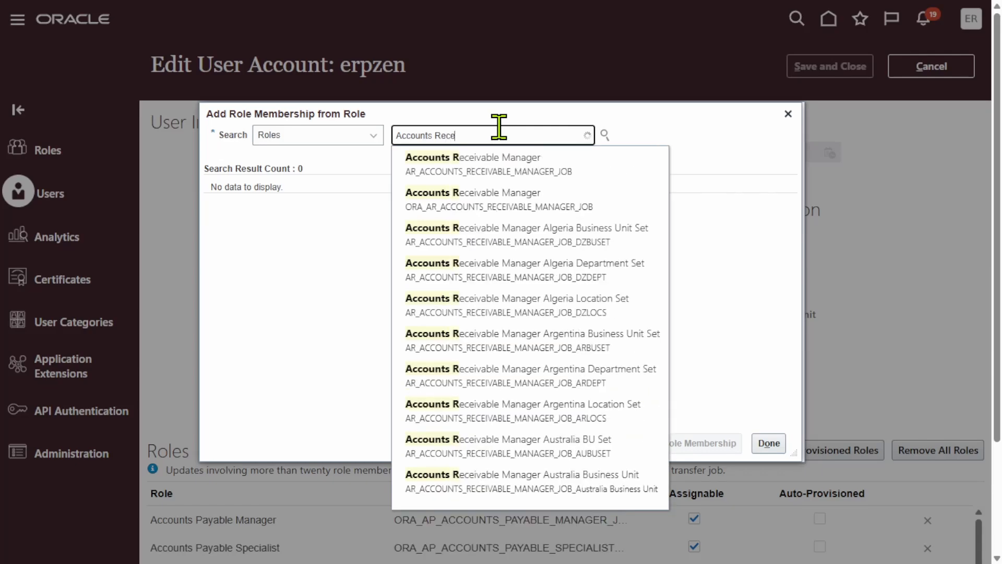
pyautogui.click(506, 199)
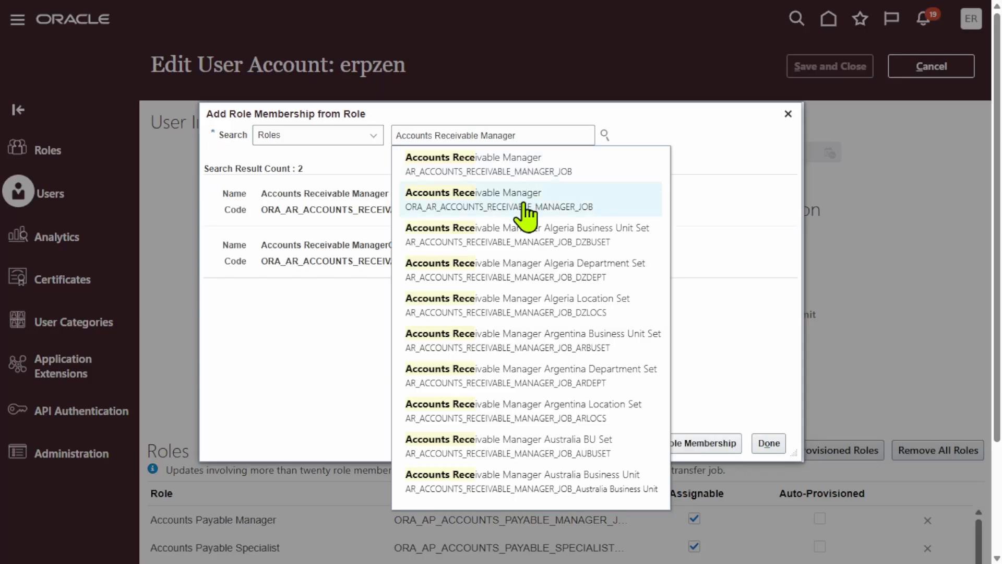
pyautogui.click(515, 206)
pyautogui.click(339, 214)
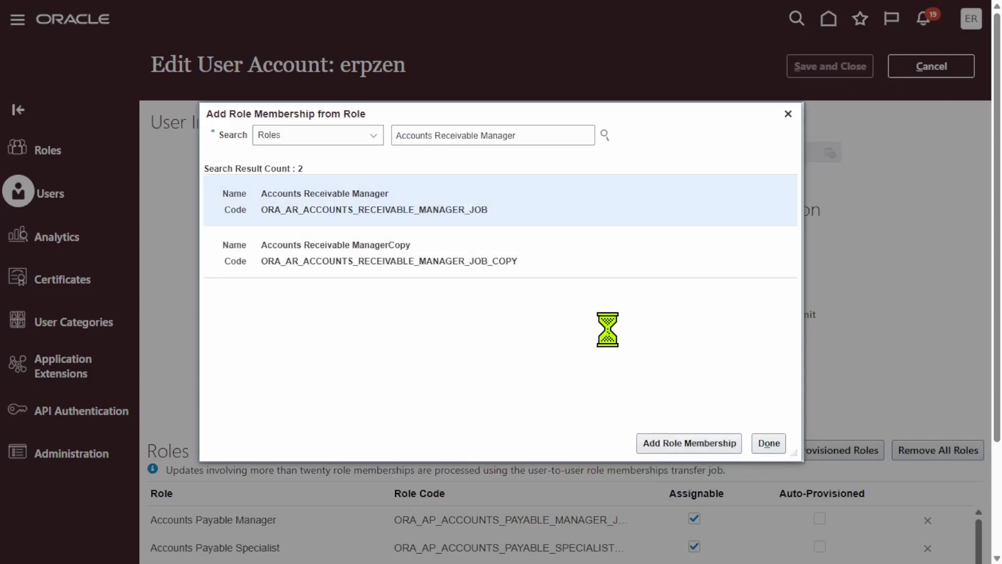
pyautogui.click(705, 453)
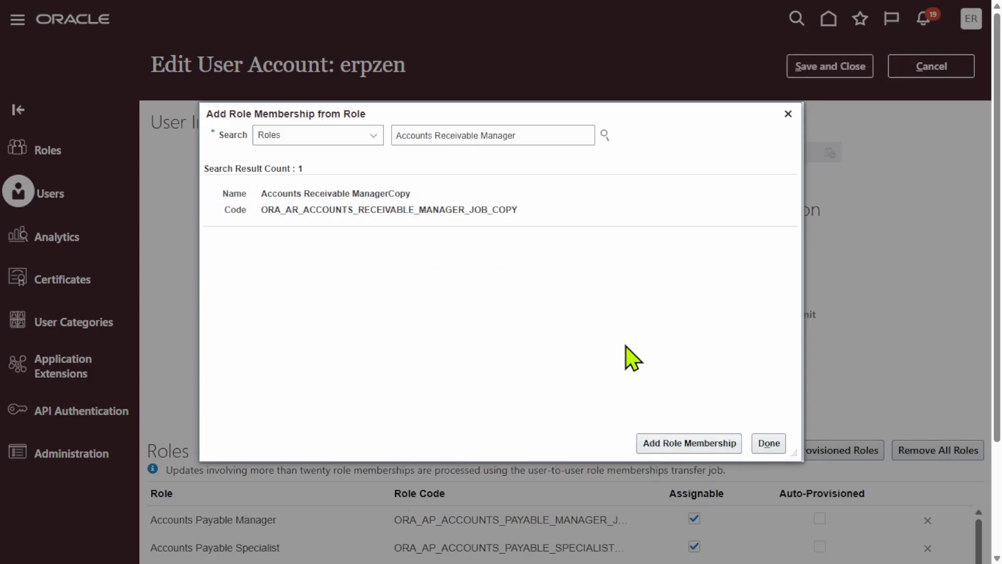
# Search for the Accounts Receivable Specialist role and add the one with code ORA_AR_ACCOUNTS_RECEIVABLE_SPECIALIST_JOB to the erpzen user account.
pyautogui.click(543, 135)
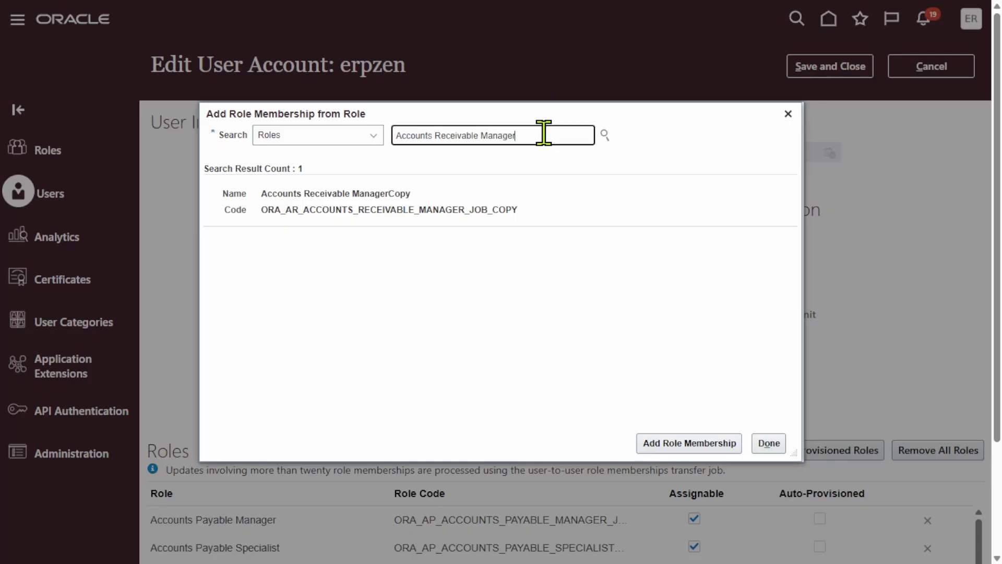
pyautogui.press('BackSpace')
pyautogui.press('BackSpace')
pyautogui.press('BackSpace')
pyautogui.press('BackSpace')
pyautogui.press('BackSpace')
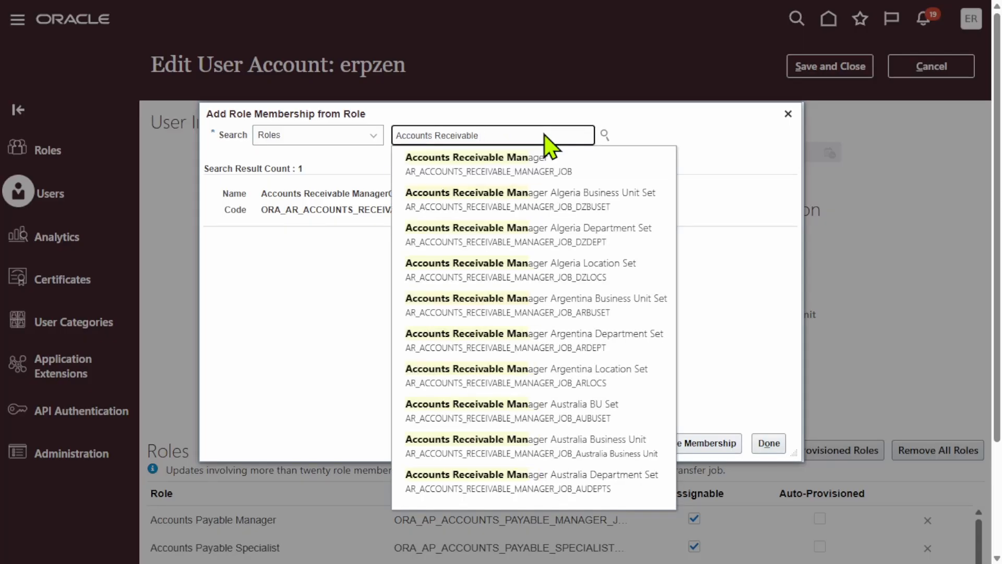
pyautogui.write('Sp')
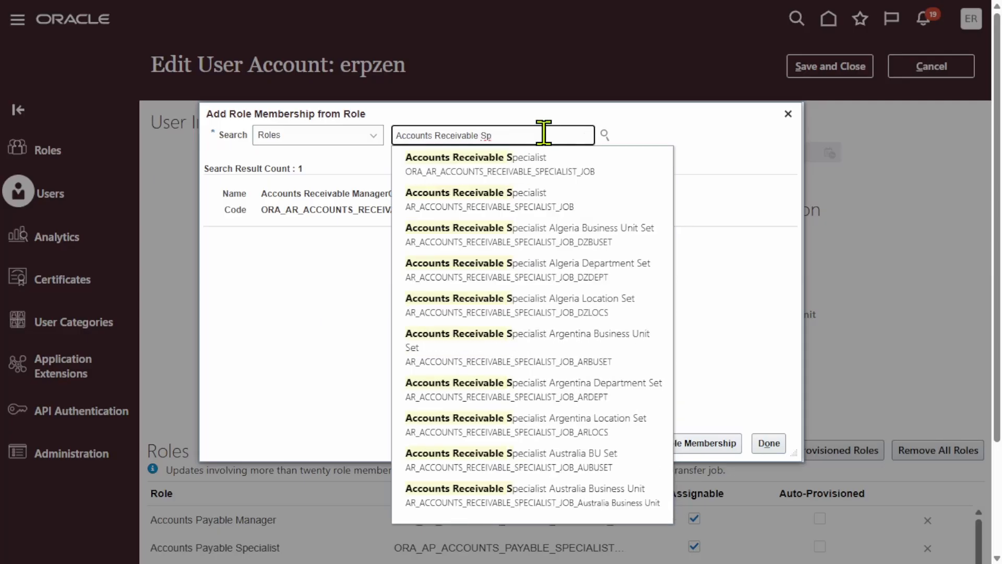
pyautogui.click(521, 163)
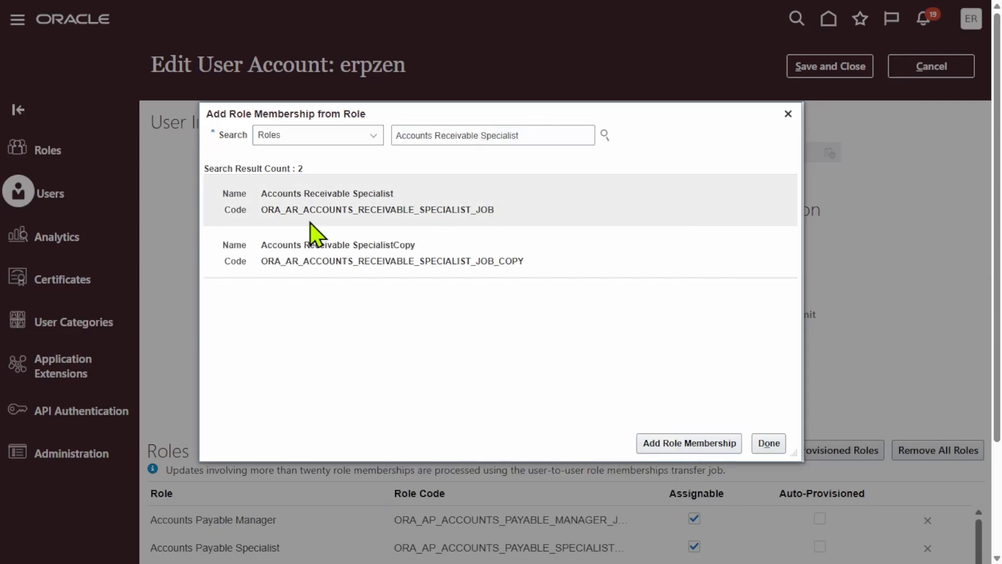
pyautogui.click(696, 445)
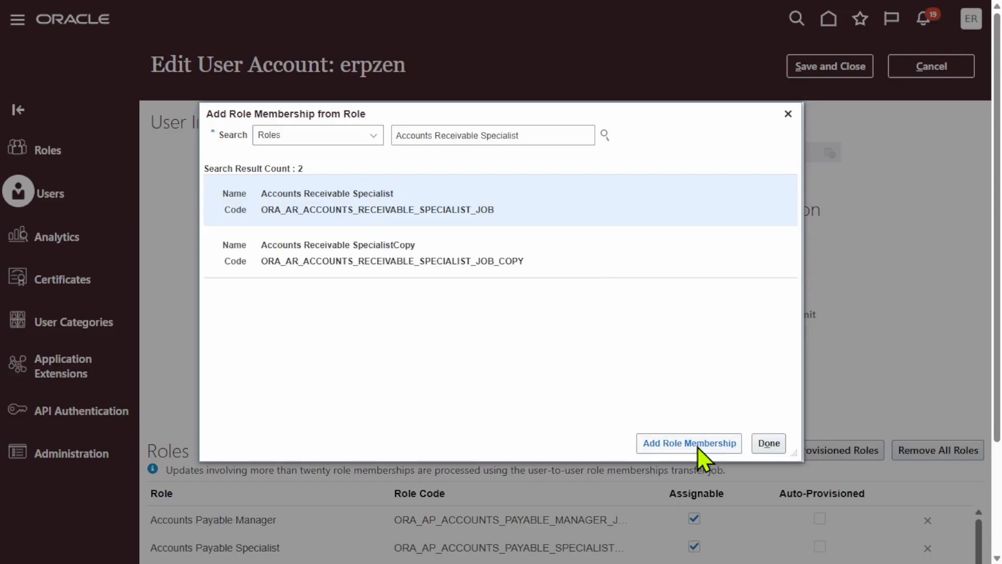
# Finish adding roles, save the erpzen user account and close its details.
pyautogui.click(775, 452)
pyautogui.click(830, 66)
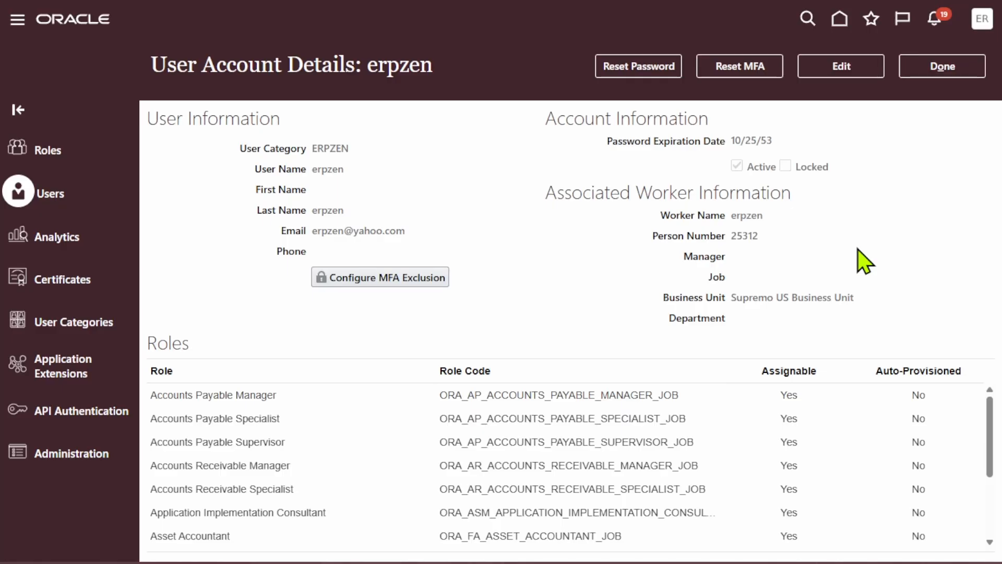
pyautogui.click(962, 68)
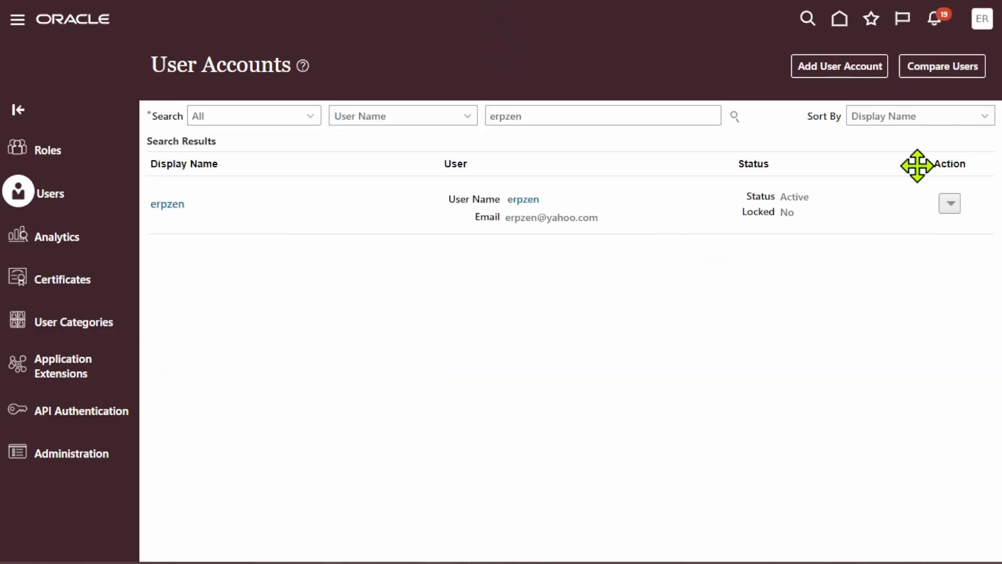
# Go to Setup and Maintenance, search tasks for Manage business unit data, and open Manage Business Unit Data Access for Users for the Erpzen California Business Unit.
pyautogui.click(979, 30)
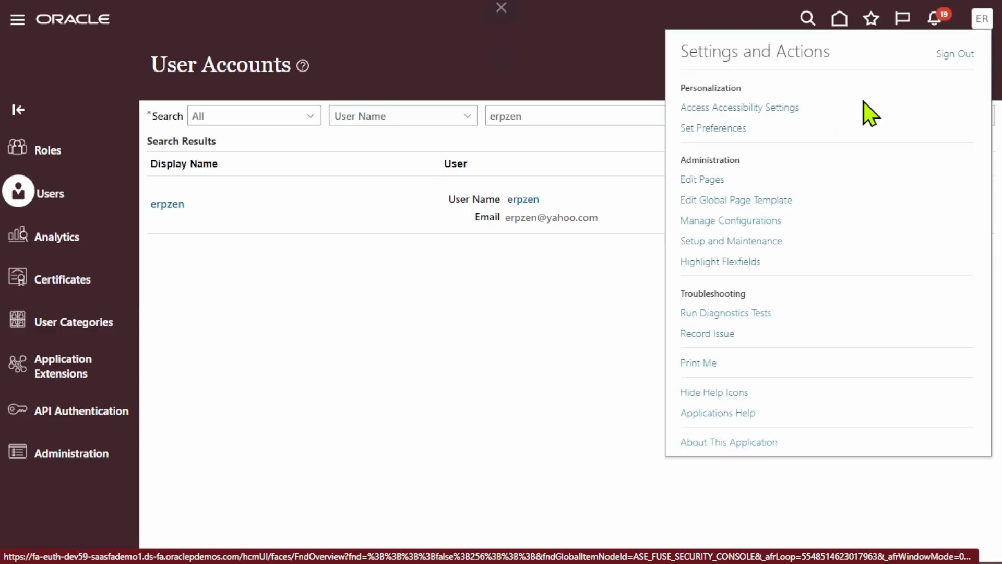
pyautogui.click(731, 241)
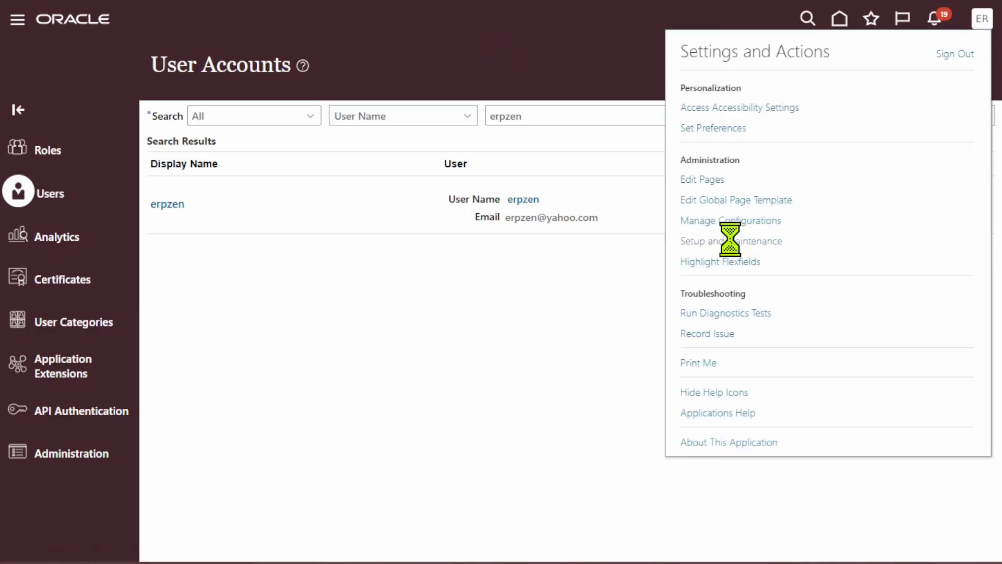
pyautogui.click(530, 102)
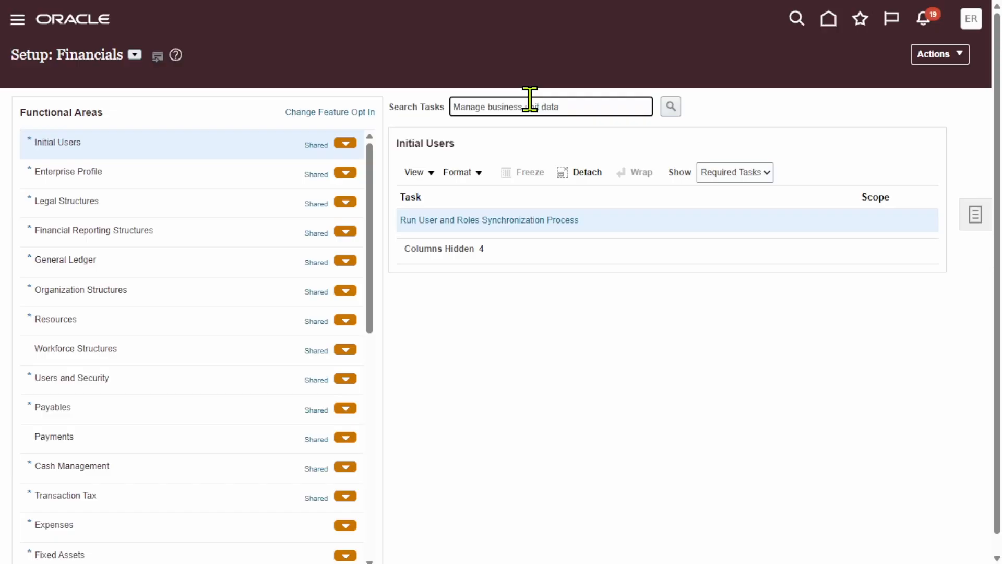
pyautogui.press('Return')
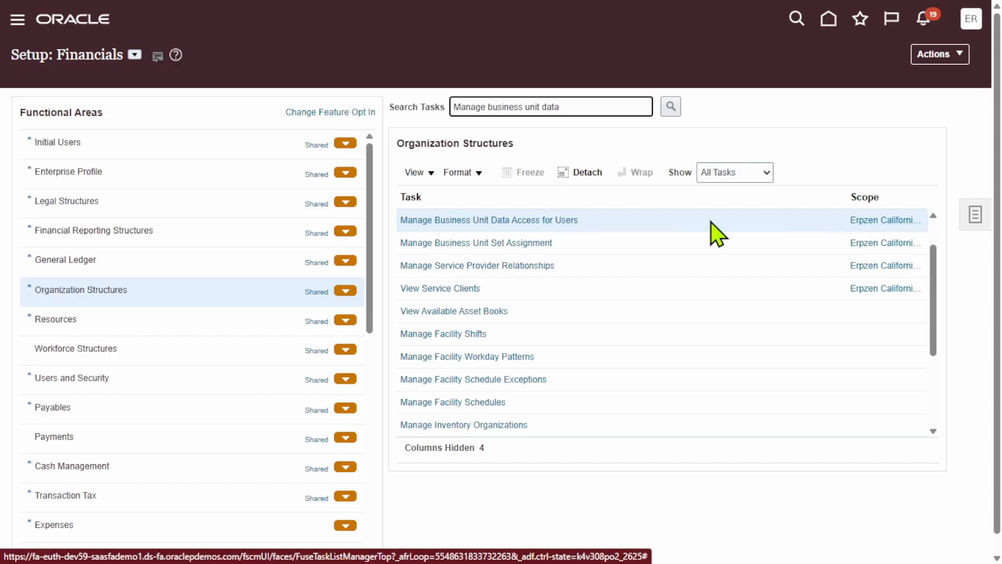
pyautogui.click(881, 221)
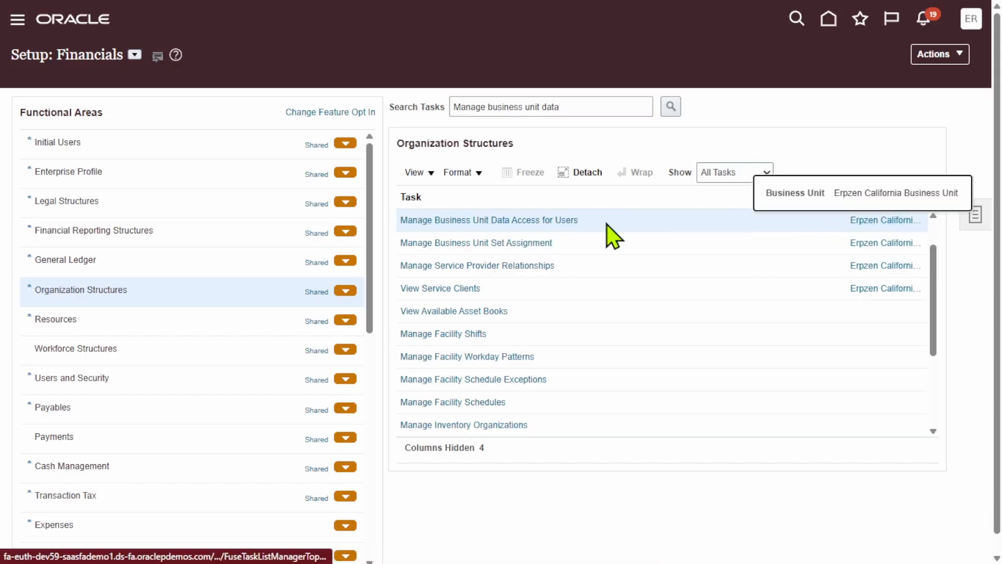
pyautogui.click(543, 221)
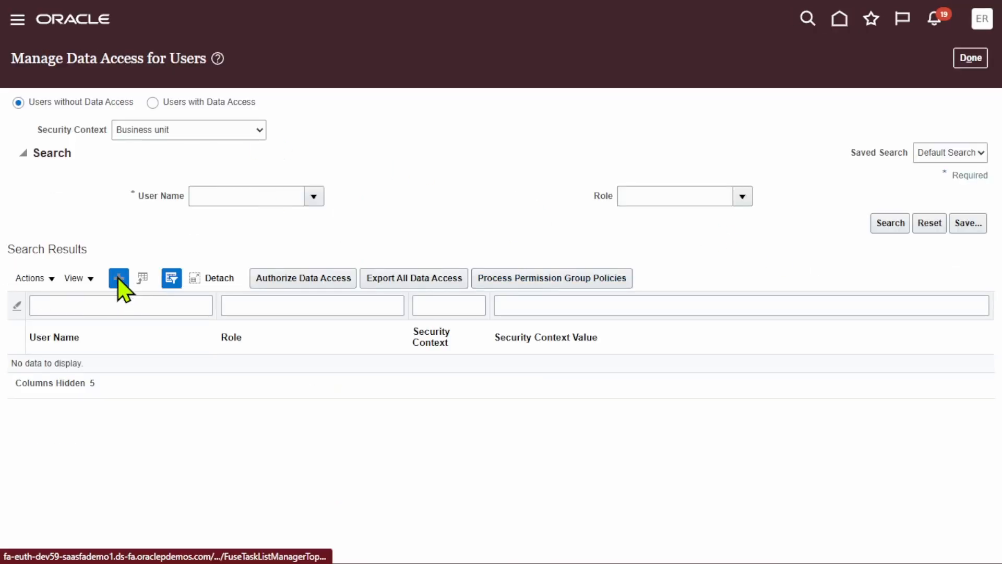
# Create a new data access entry and look up and select erpzen as its user name.
pyautogui.click(118, 278)
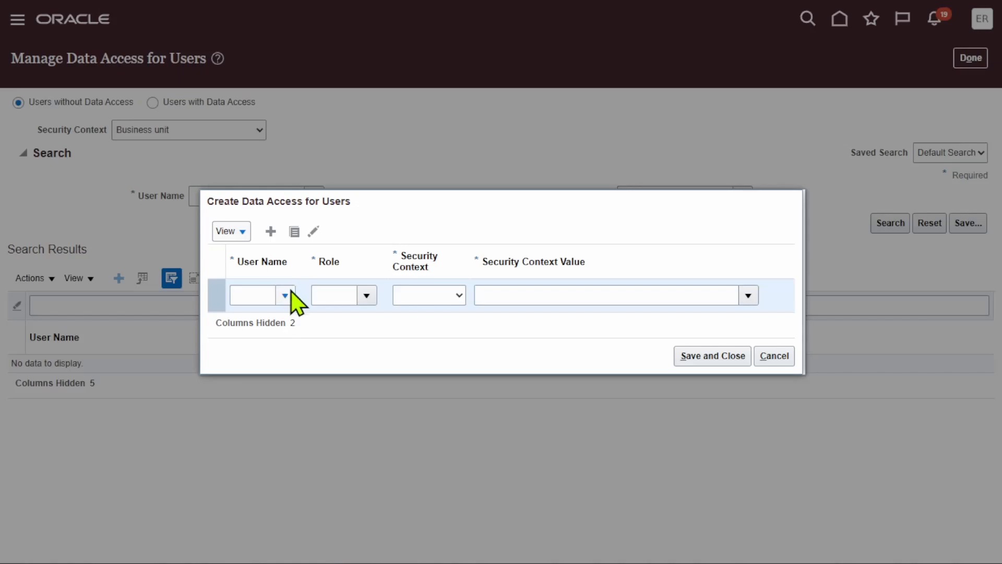
pyautogui.click(285, 296)
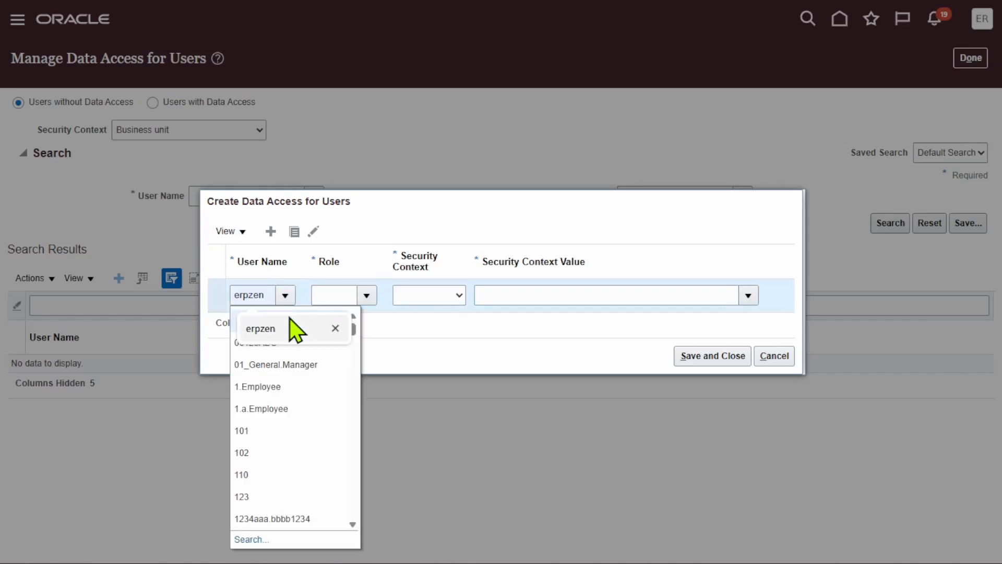
pyautogui.click(254, 538)
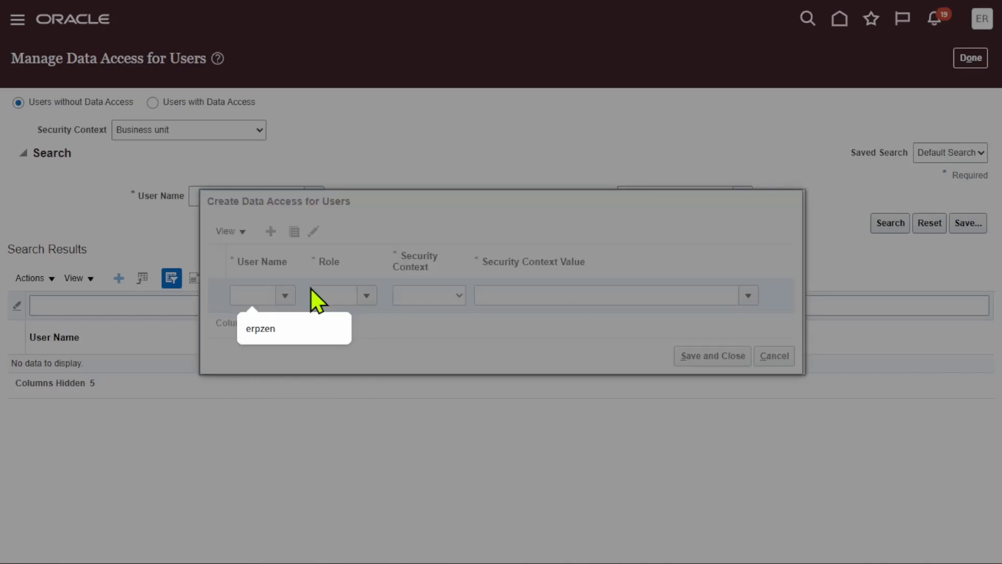
pyautogui.click(509, 259)
pyautogui.write('erpzen')
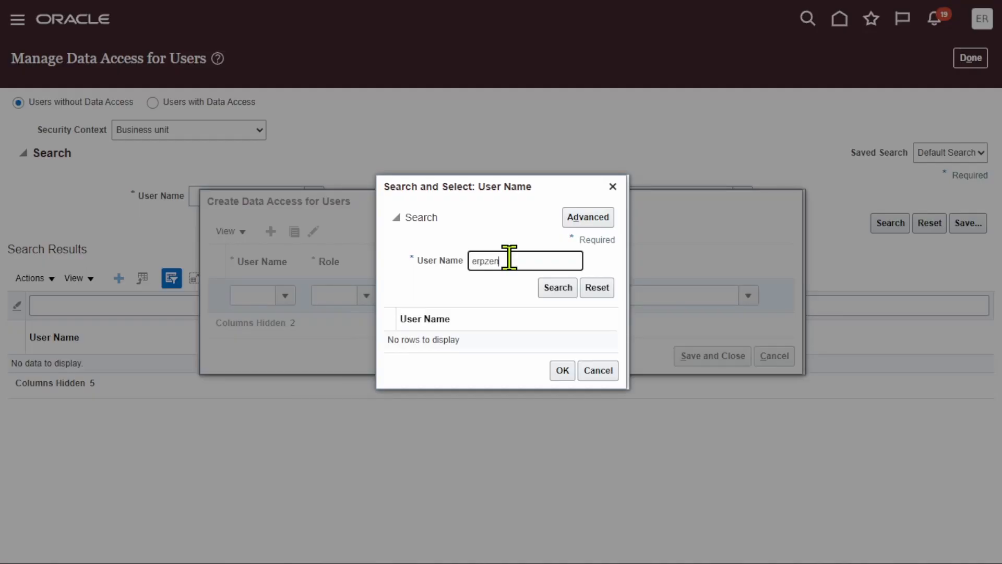
pyautogui.click(570, 294)
pyautogui.click(492, 341)
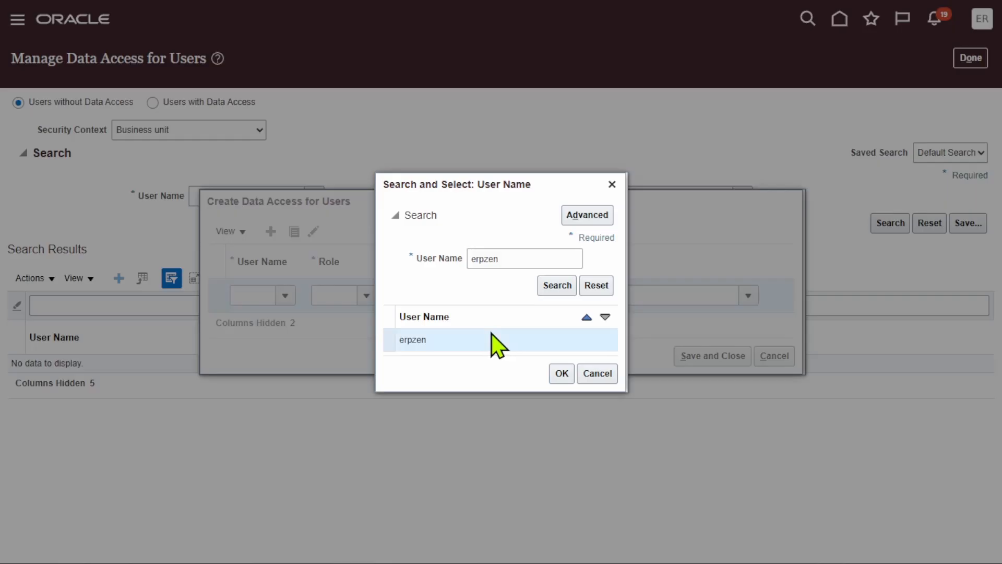
pyautogui.click(563, 375)
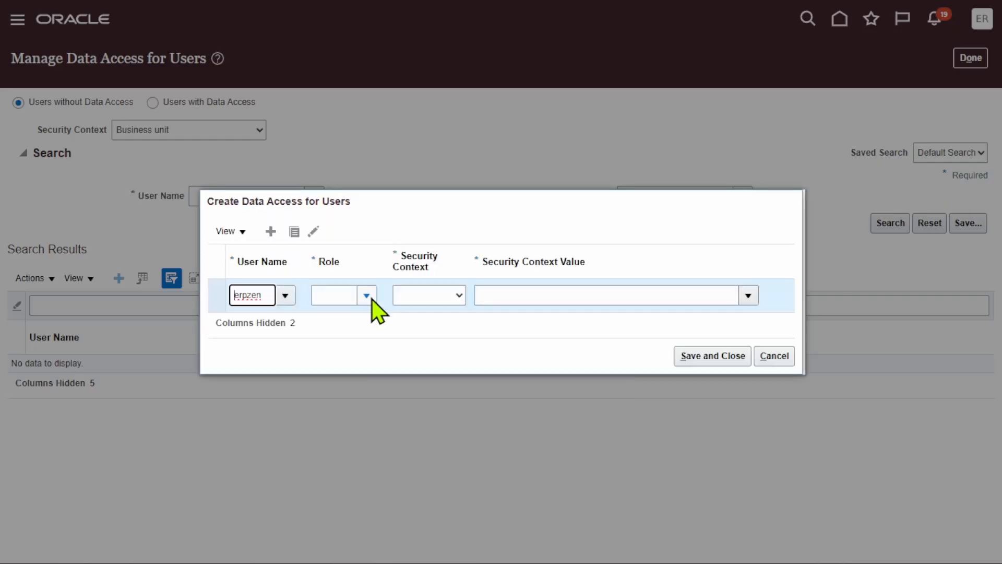
# Give the entry the Accounts Receivable Manager role, Business unit as security context and Erpzen California Business Unit as its value.
pyautogui.click(368, 294)
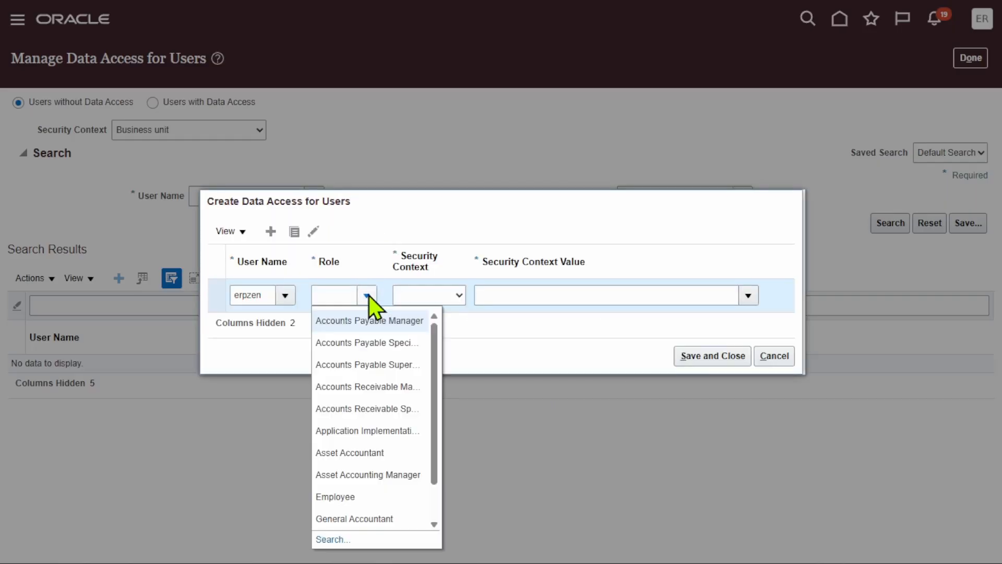
pyautogui.click(390, 386)
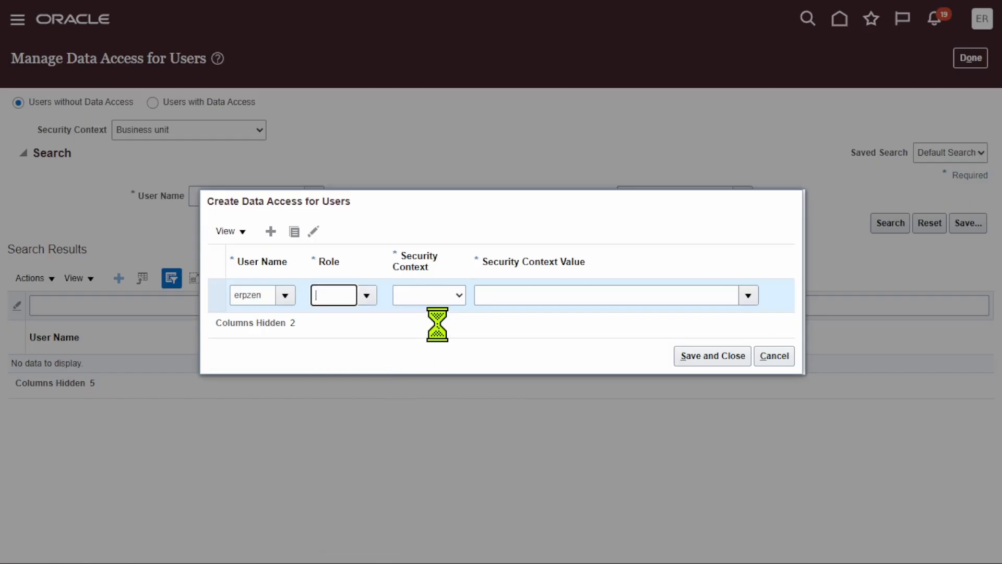
pyautogui.click(455, 295)
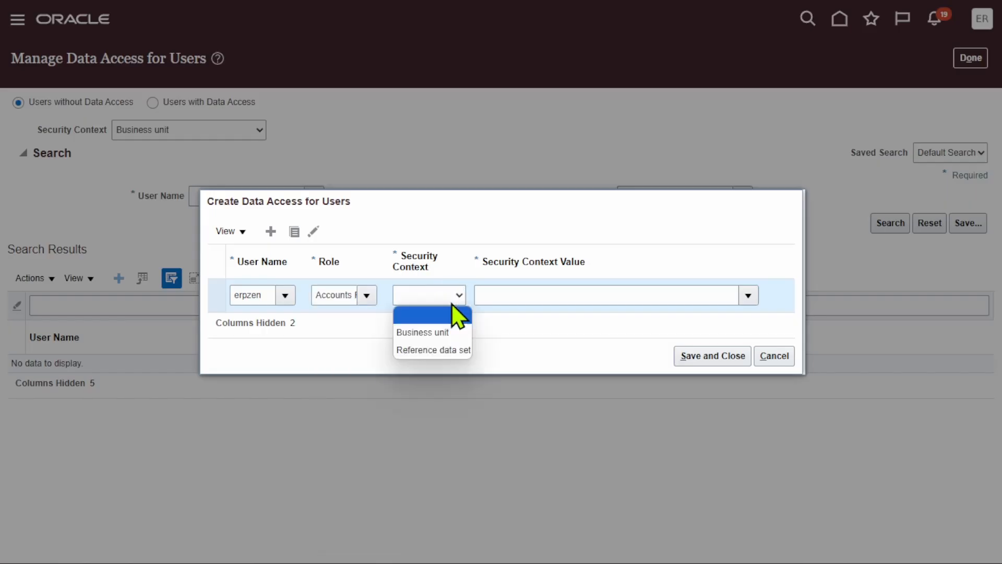
pyautogui.click(440, 330)
pyautogui.click(750, 292)
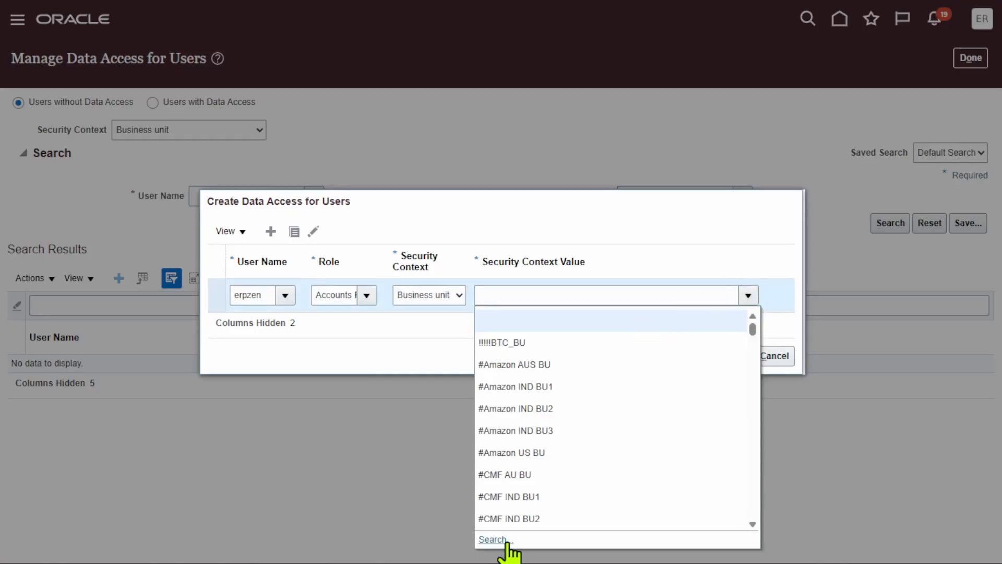
pyautogui.click(504, 541)
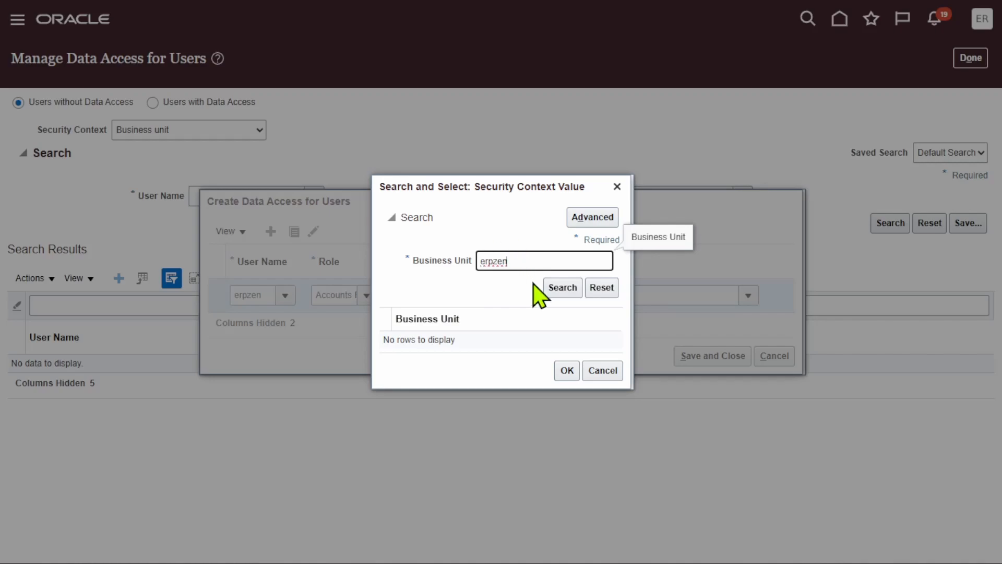
pyautogui.click(556, 288)
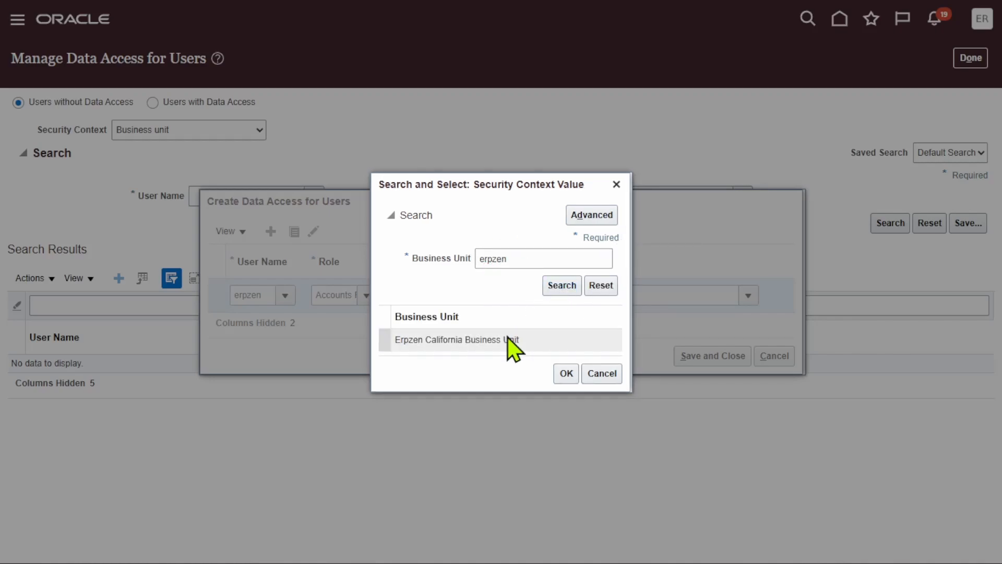
pyautogui.click(512, 340)
pyautogui.click(558, 374)
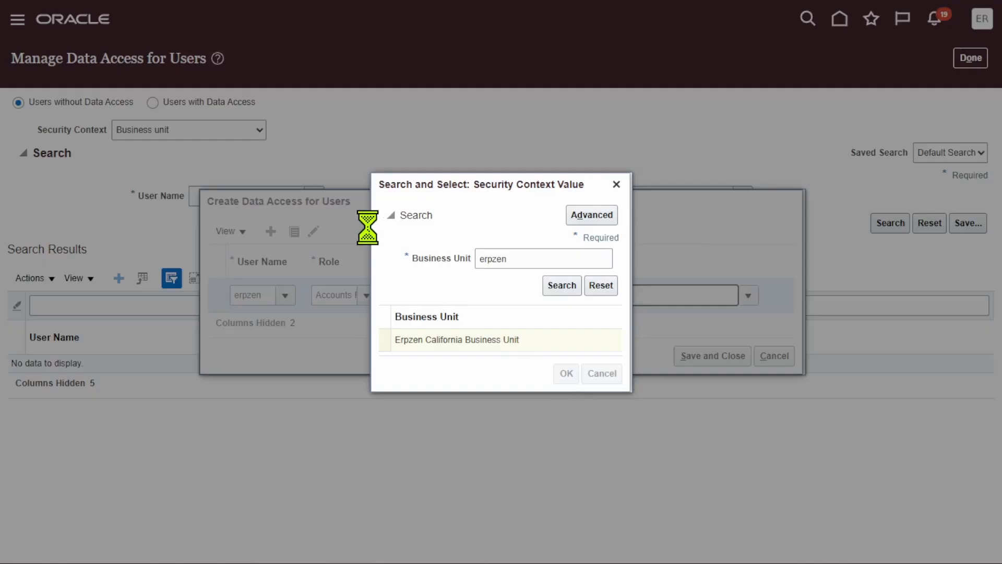
# Duplicate the data access row and set its role to Accounts Receivable Specialist, with Business unit context and value Erpzen California Business Unit.
pyautogui.click(294, 231)
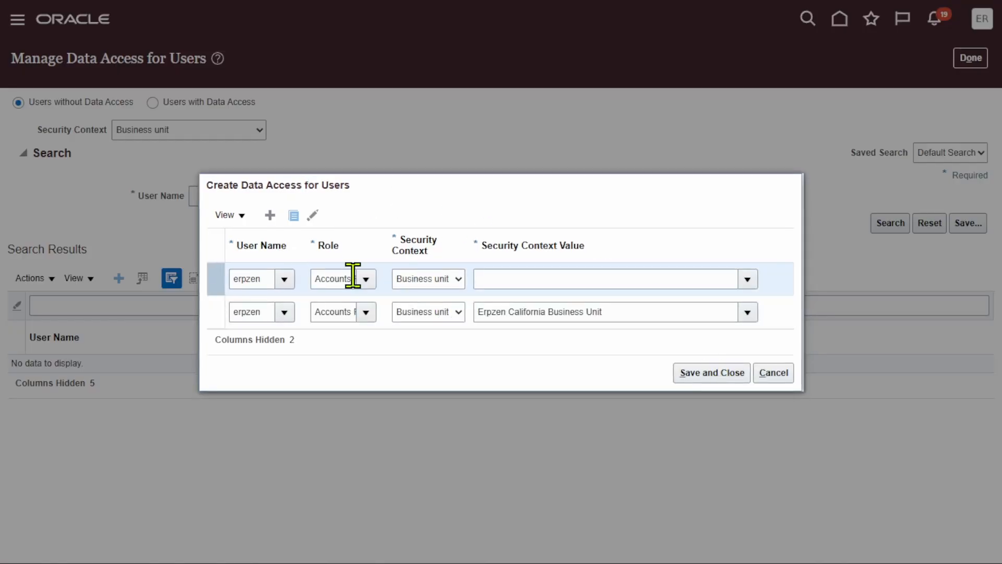
pyautogui.click(366, 280)
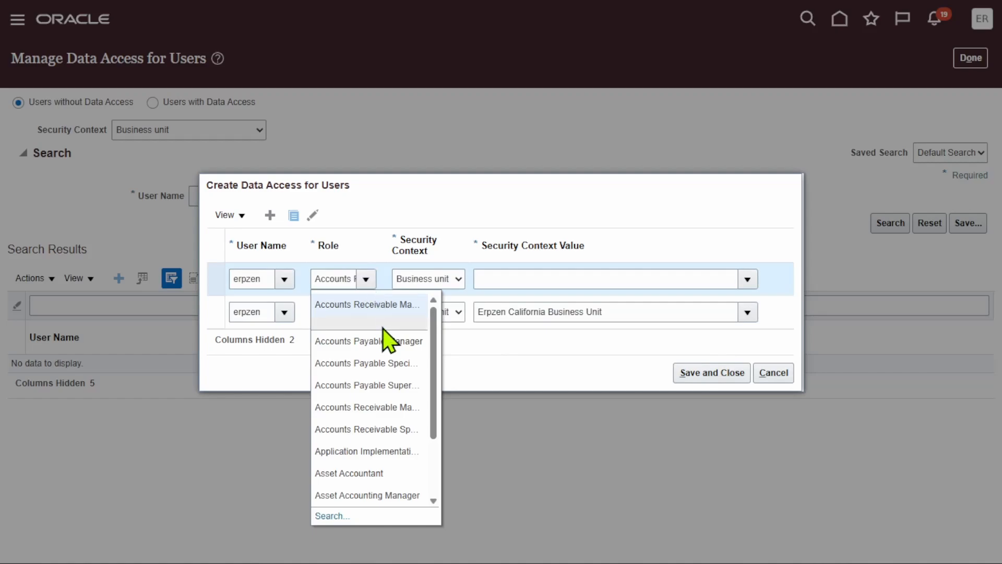
pyautogui.click(387, 427)
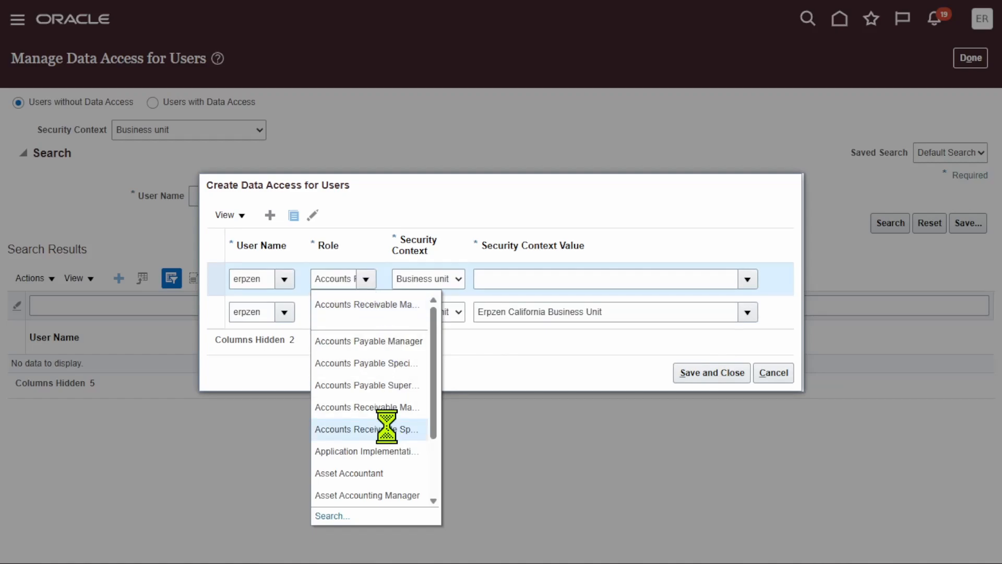
pyautogui.click(452, 277)
pyautogui.click(447, 320)
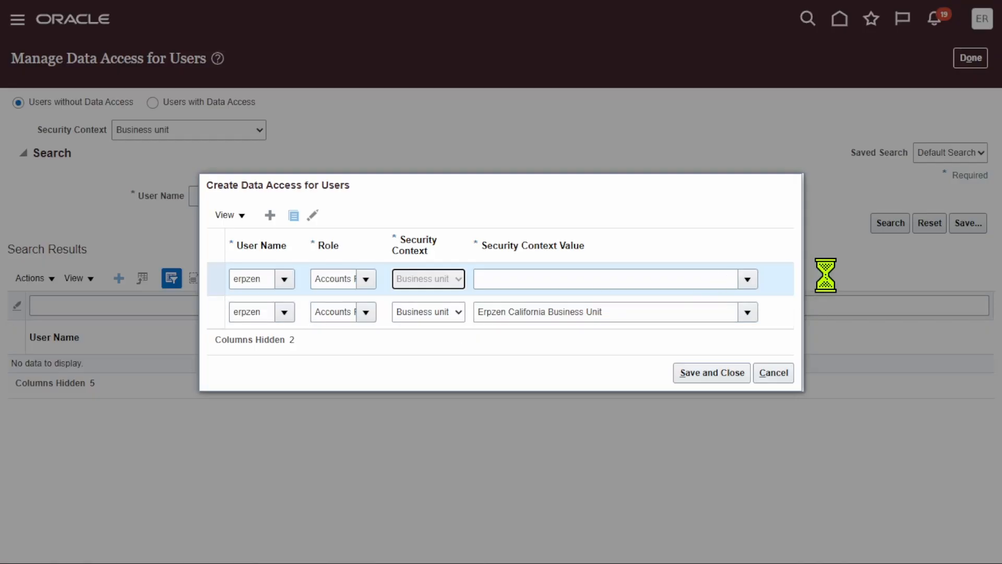
pyautogui.click(748, 281)
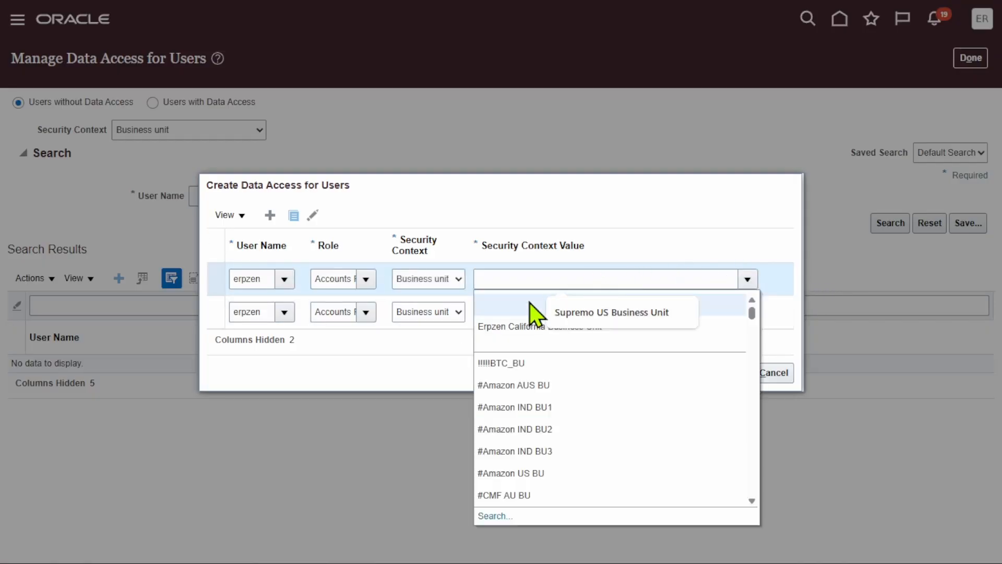
pyautogui.click(497, 326)
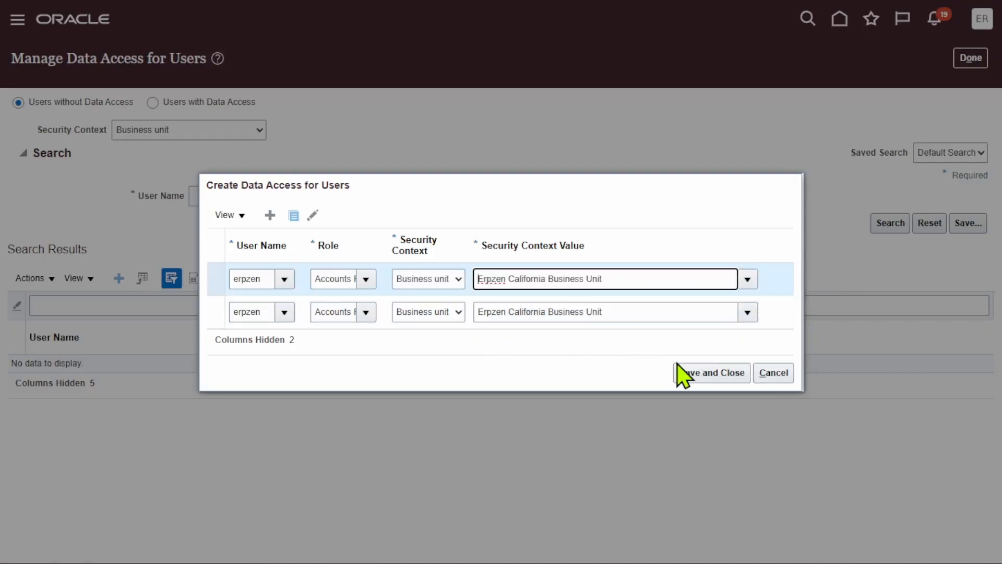
# Save and close the two data access entries, then leave the setup task for the home page's Tools apps.
pyautogui.click(697, 372)
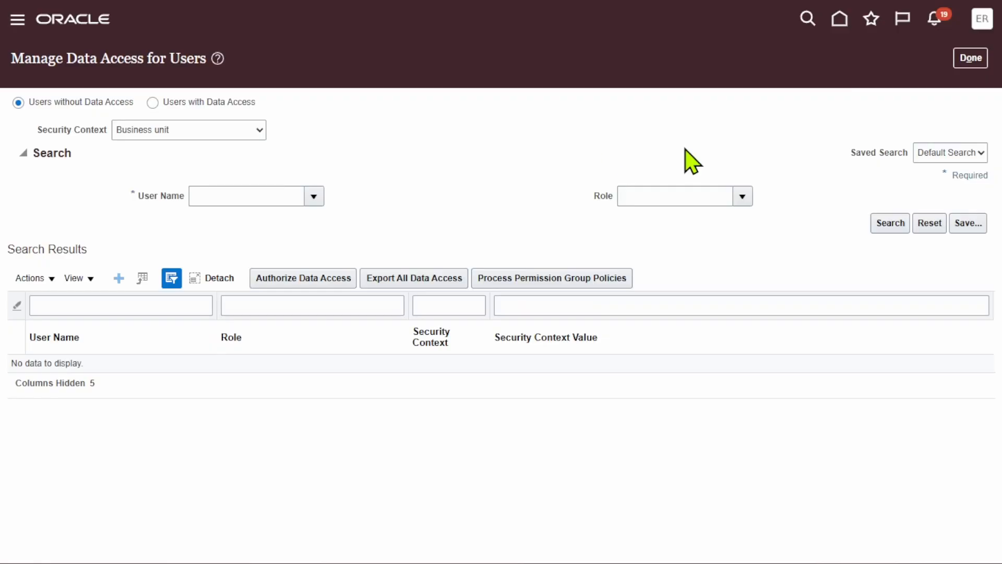
pyautogui.click(972, 58)
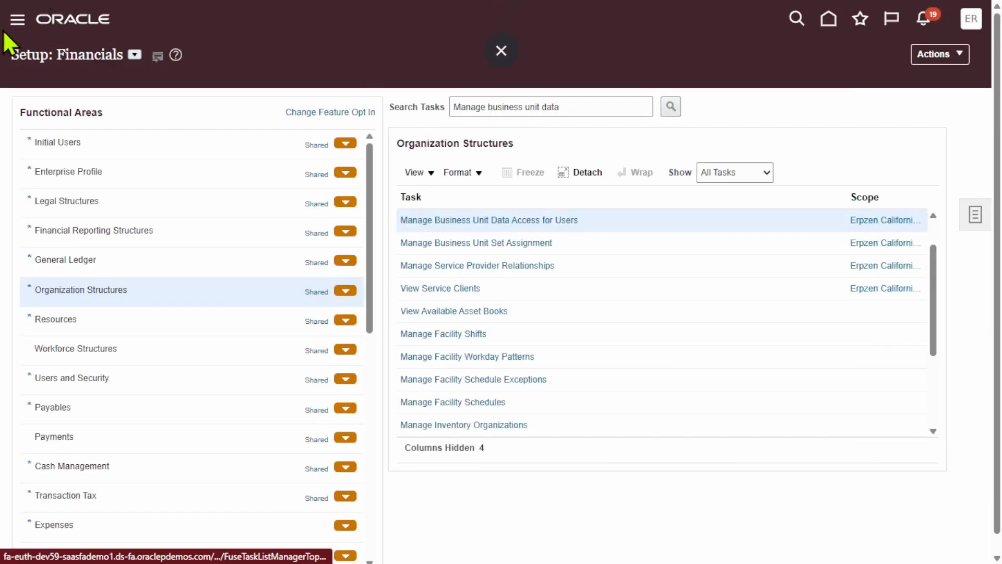
pyautogui.click(16, 21)
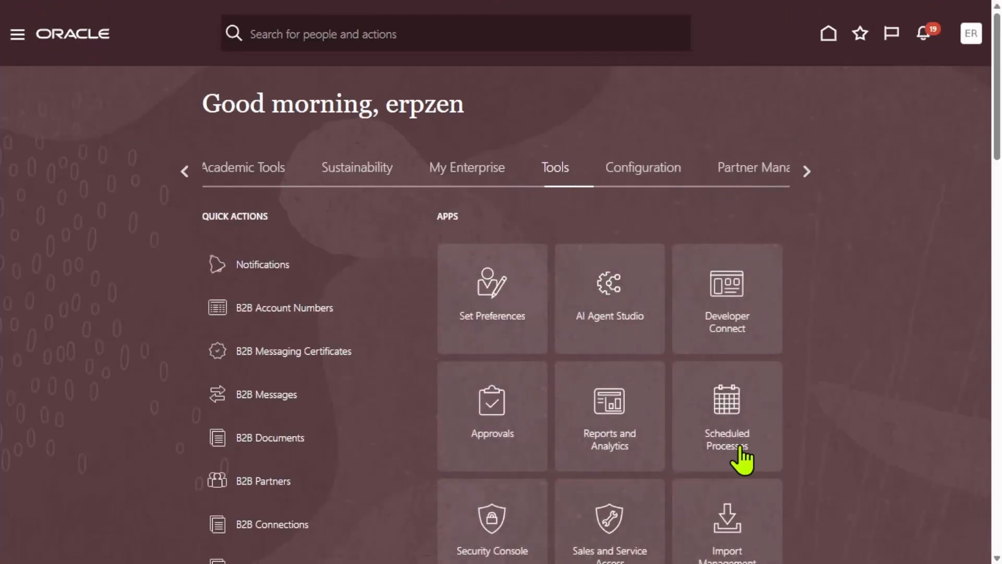
# Open Scheduled Processes and select the Retrieve Latest LDAP Changes job for a new process.
pyautogui.click(726, 424)
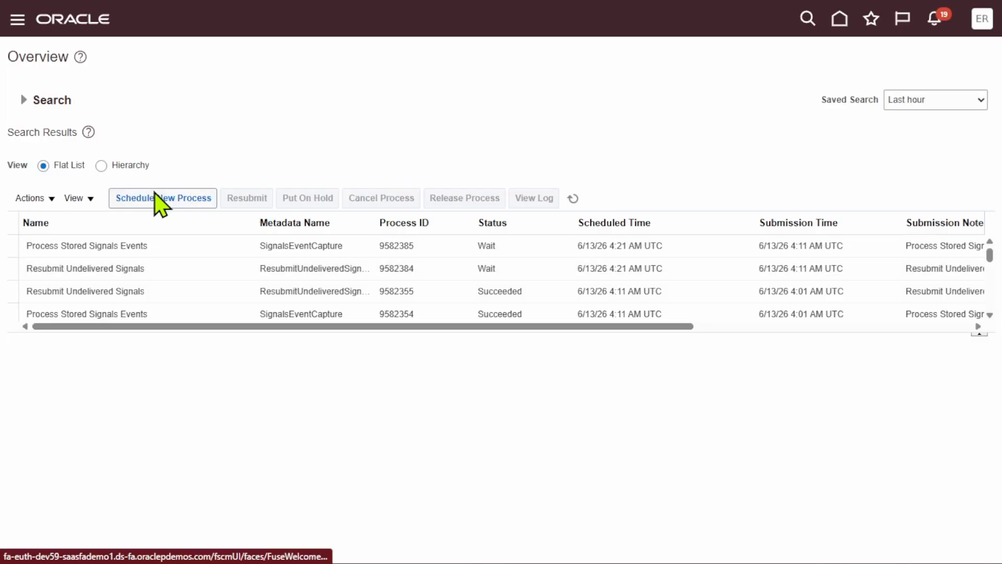
pyautogui.click(416, 292)
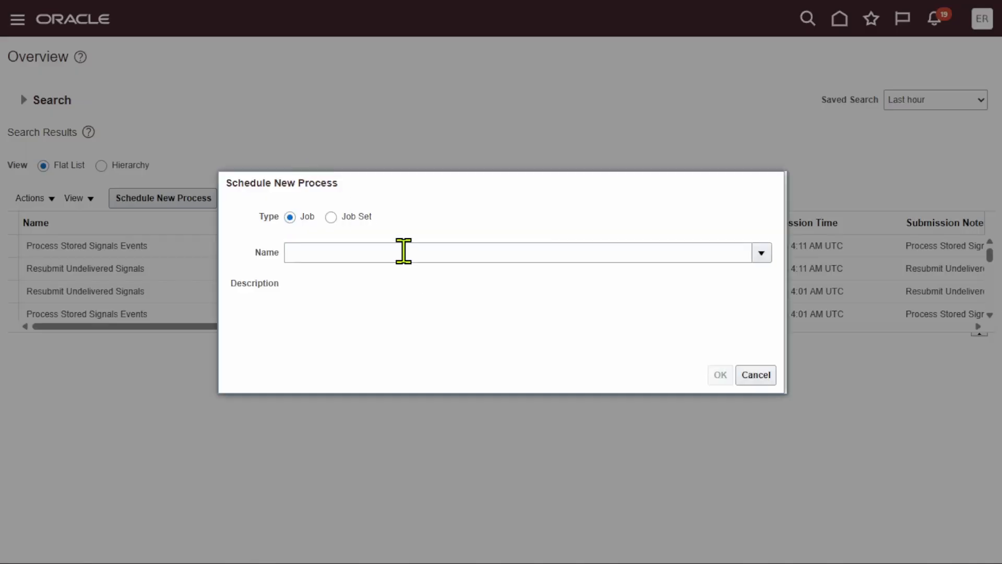
pyautogui.click(405, 252)
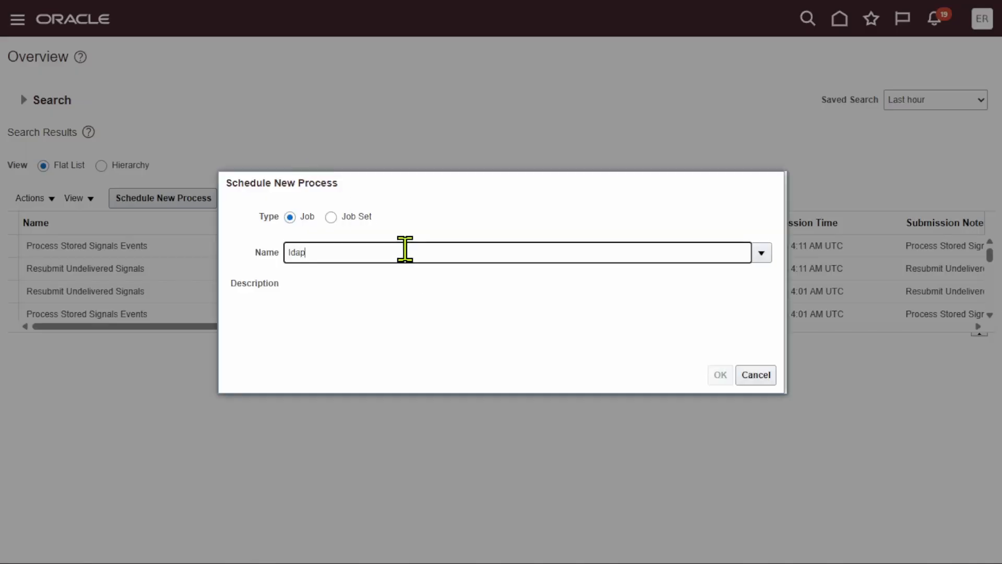
pyautogui.press('Tab')
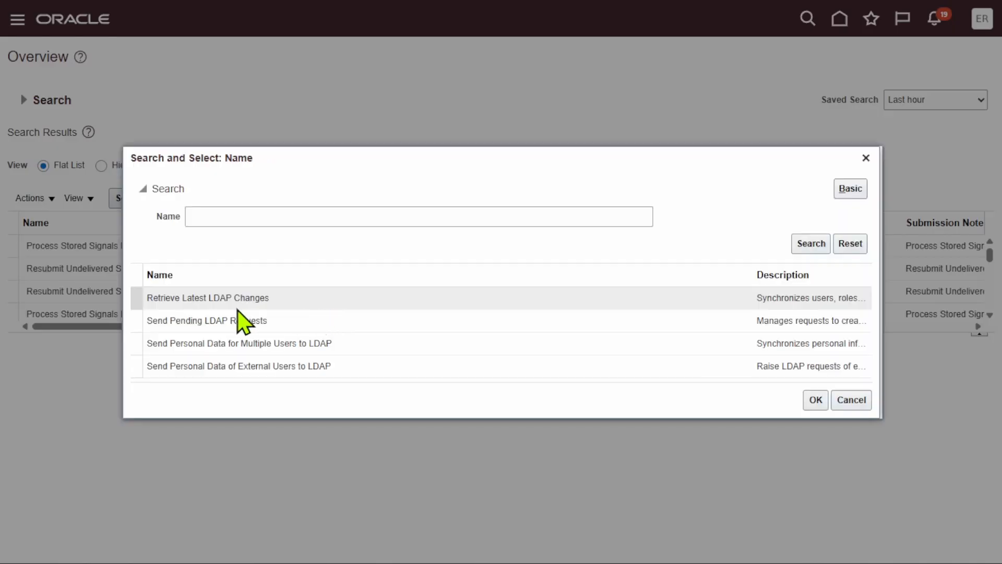
pyautogui.click(238, 306)
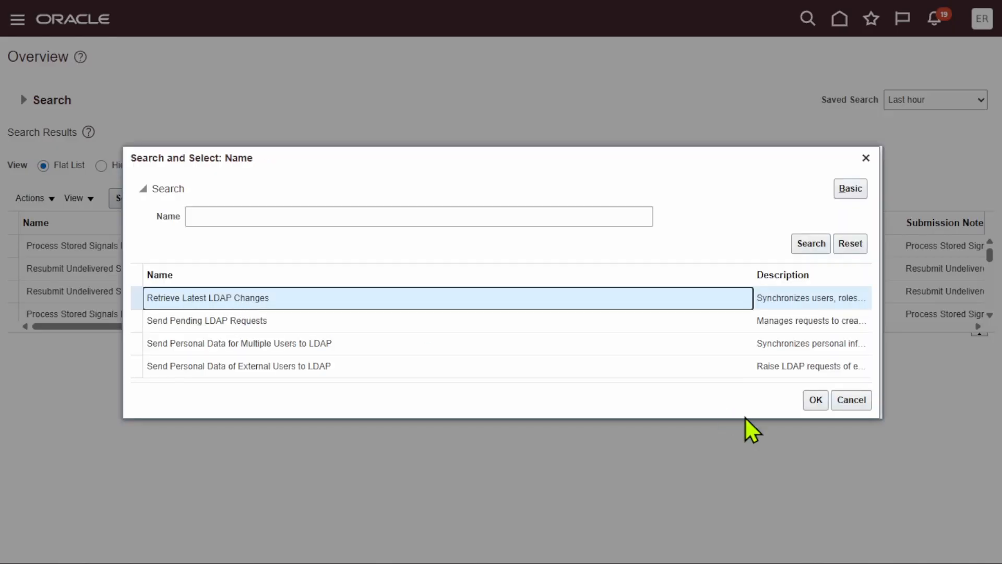
pyautogui.click(812, 402)
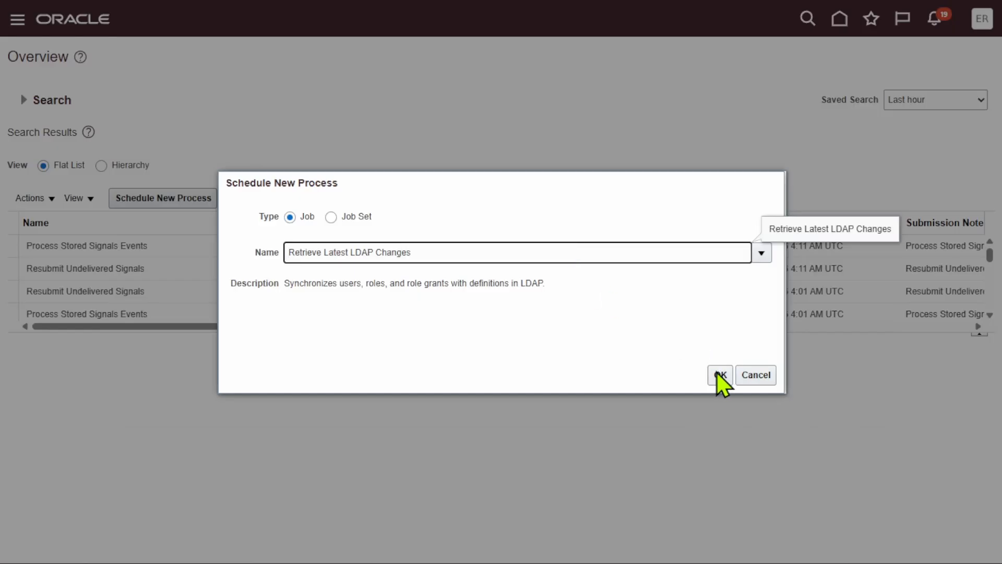
# Submit Retrieve Latest LDAP Changes to run as soon as possible and refresh the process list.
pyautogui.click(720, 374)
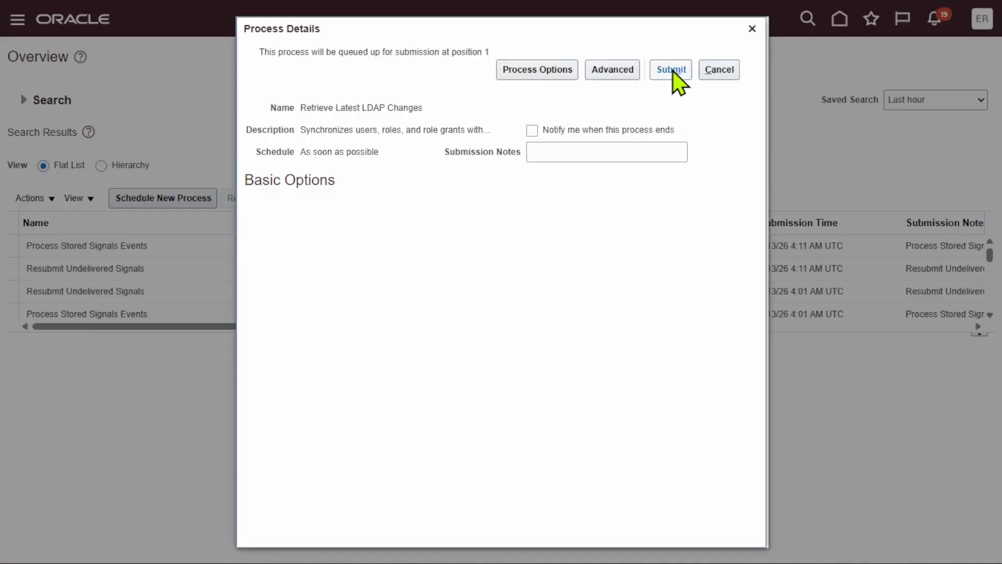
pyautogui.click(673, 73)
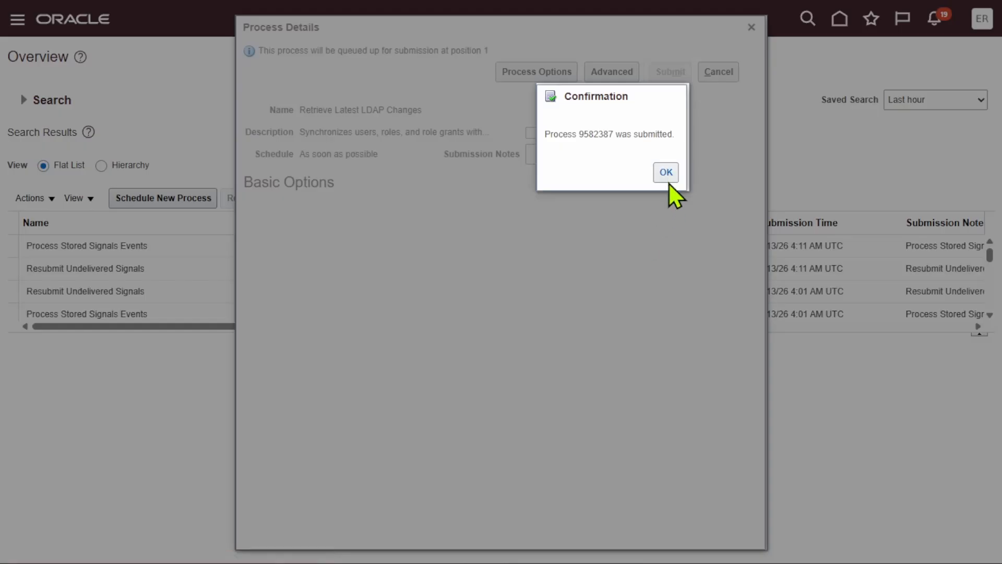
pyautogui.click(666, 173)
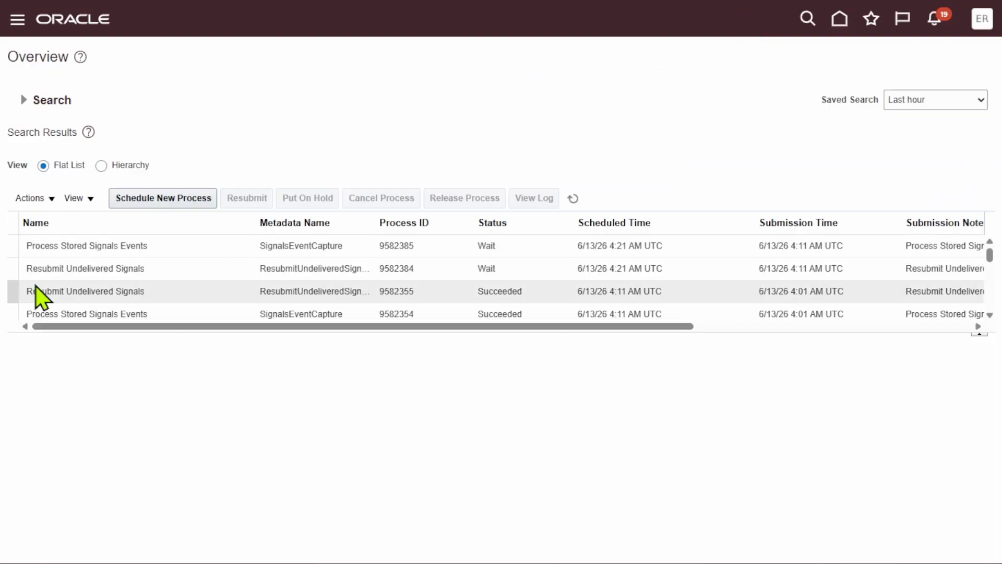
pyautogui.click(573, 200)
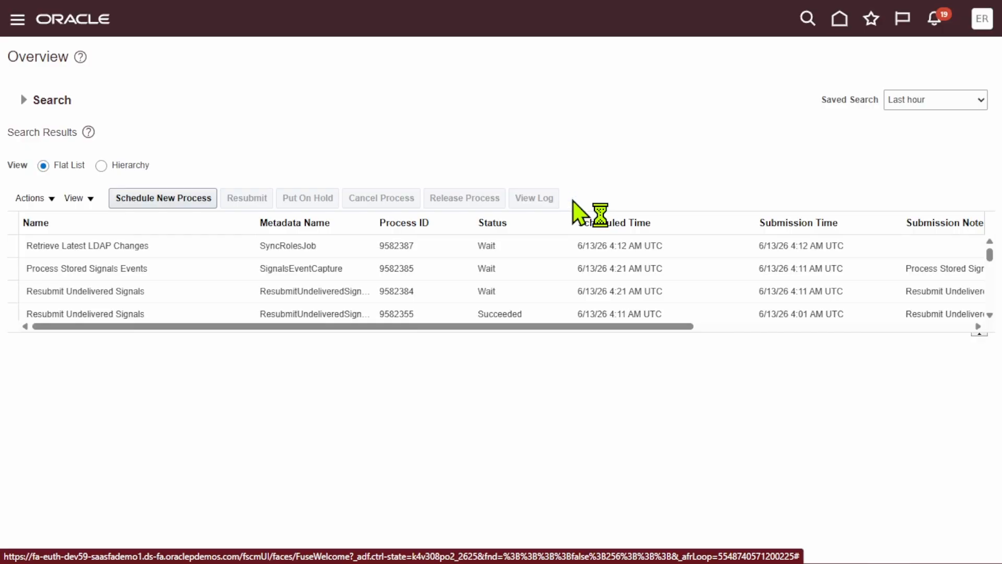
pyautogui.click(573, 201)
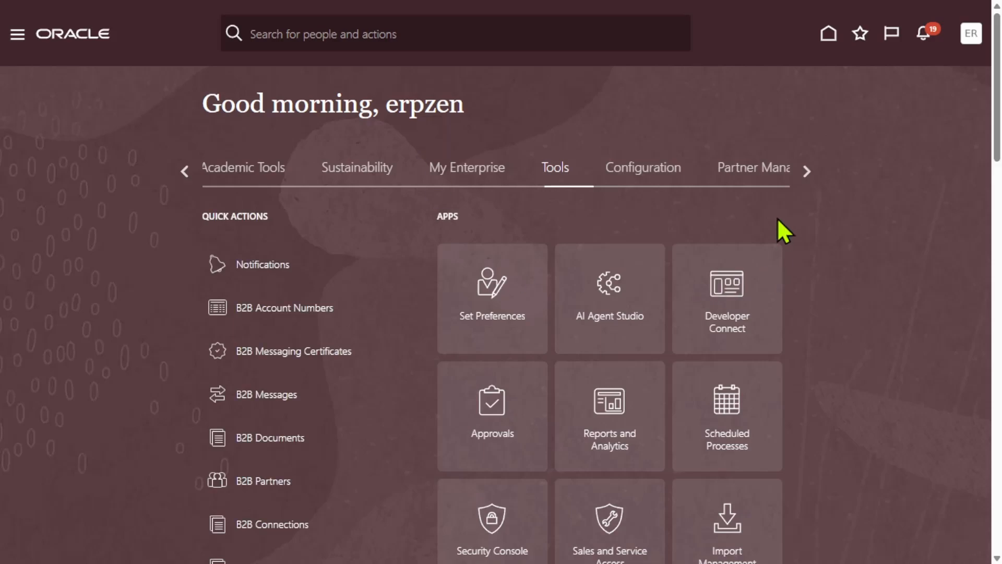
# Look through the home page's app groups for Receivables.
pyautogui.click(808, 169)
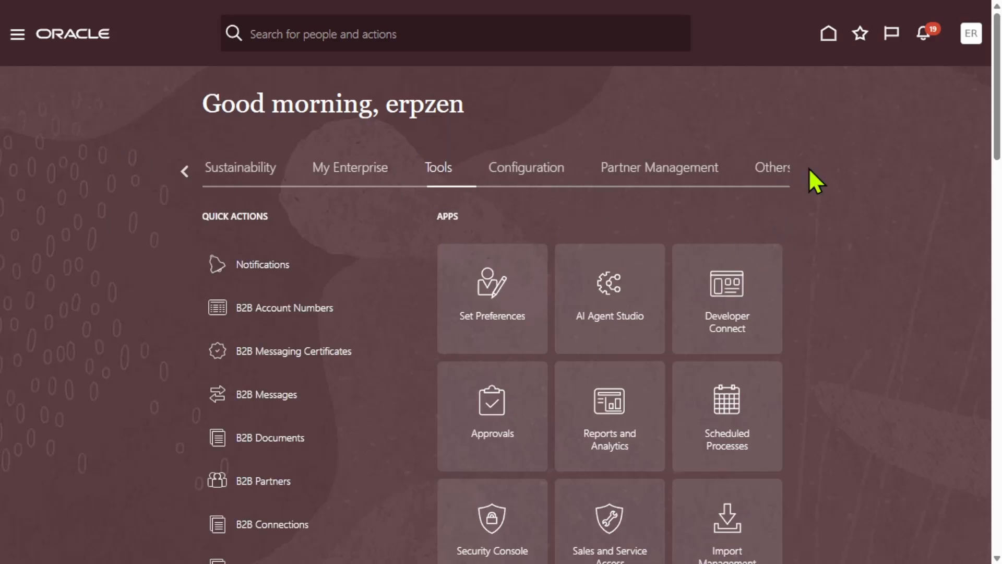
pyautogui.click(185, 169)
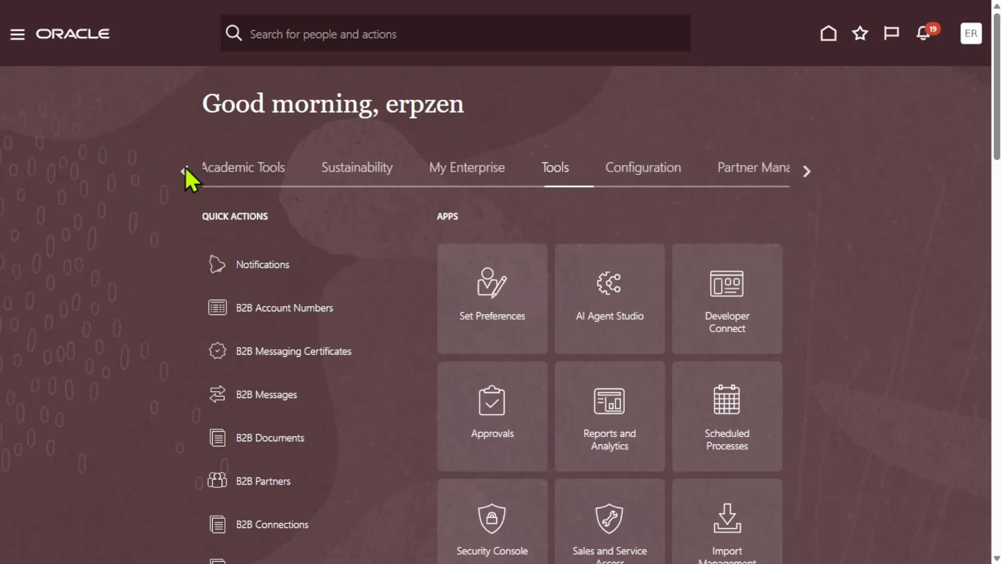
pyautogui.click(185, 169)
pyautogui.click(185, 169)
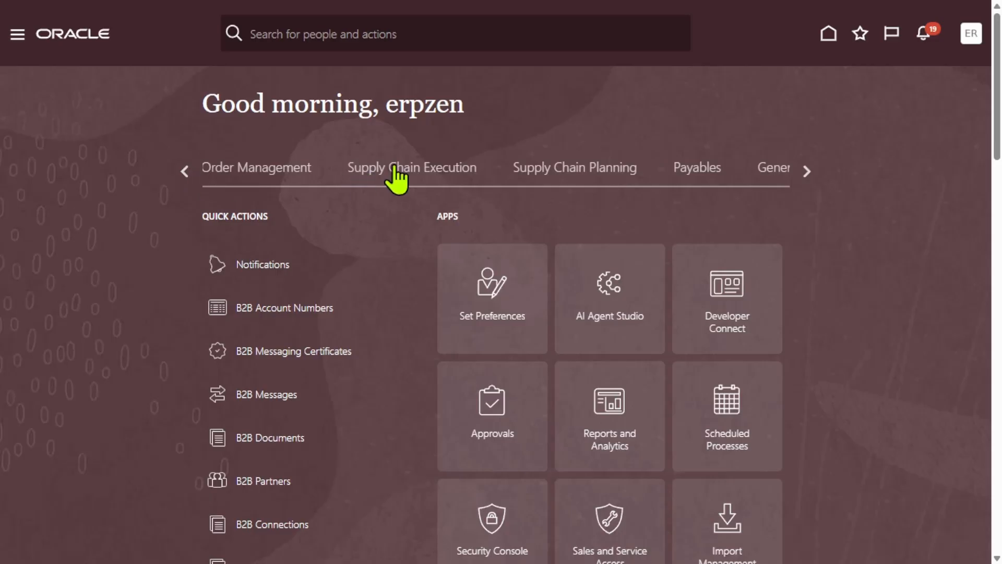
pyautogui.click(180, 171)
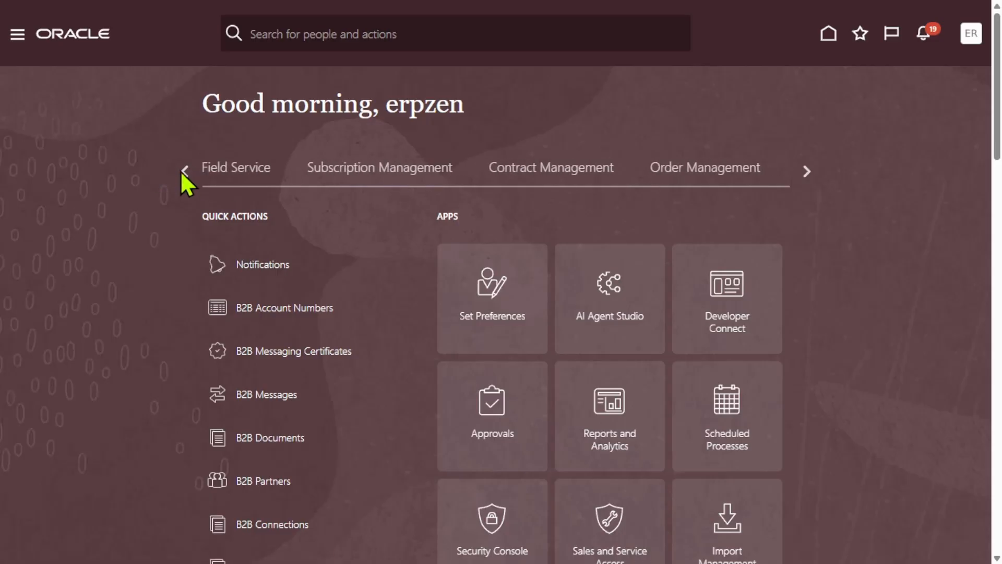
pyautogui.click(180, 171)
pyautogui.click(180, 171)
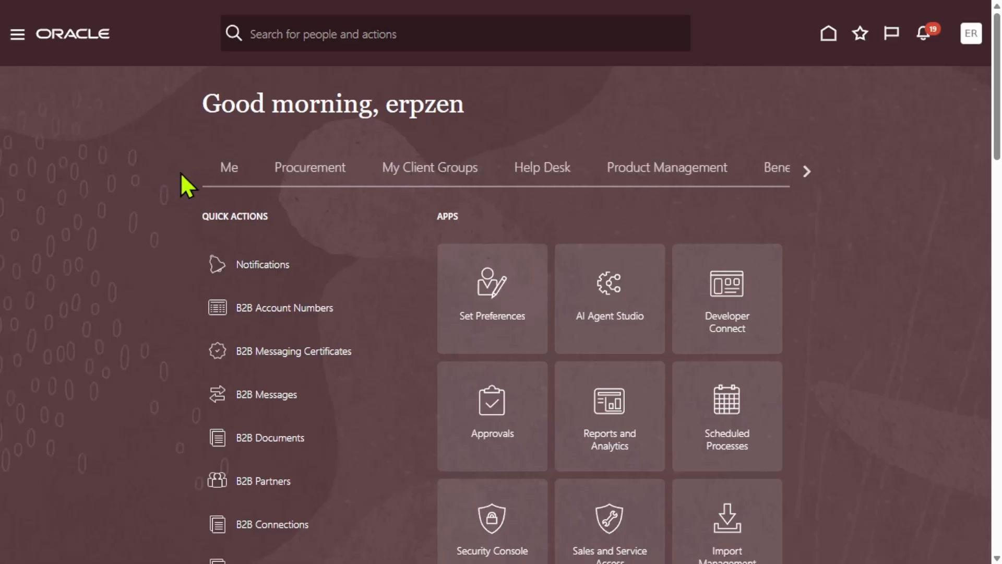
pyautogui.click(180, 172)
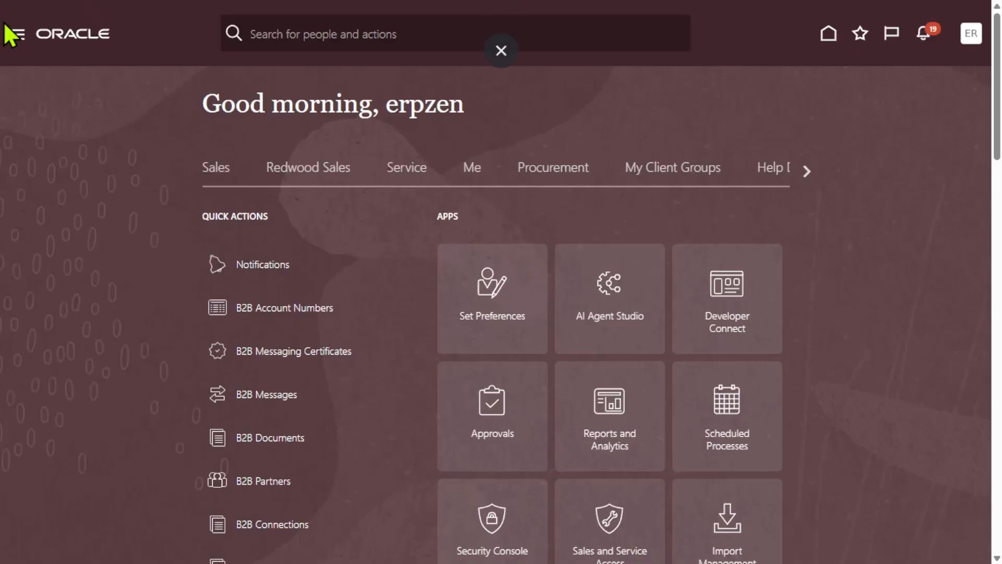
# Check which work areas the navigator offers under Receivables, and close it.
pyautogui.click(21, 36)
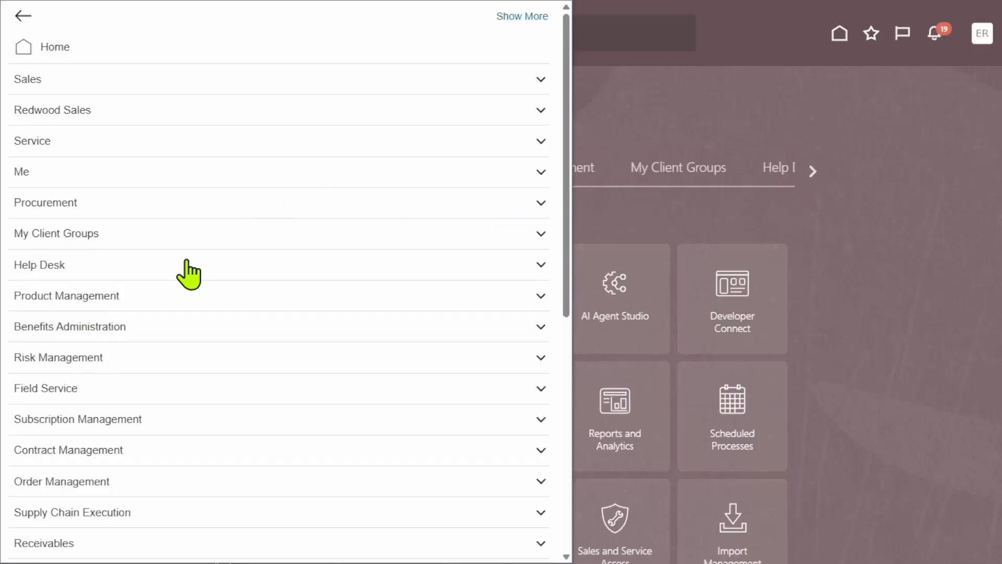
pyautogui.scroll(-3, 172, 408)
pyautogui.click(66, 402)
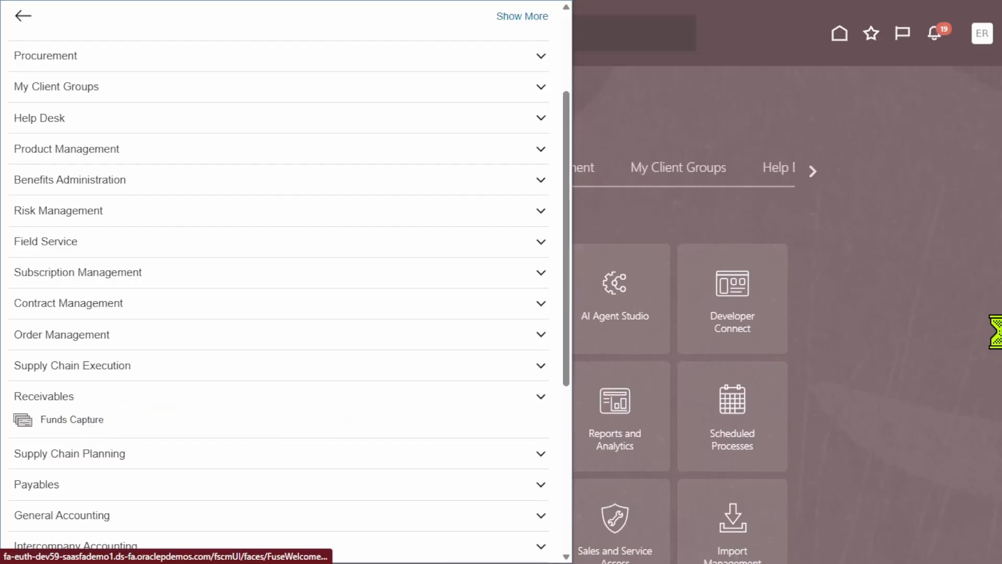
pyautogui.click(837, 191)
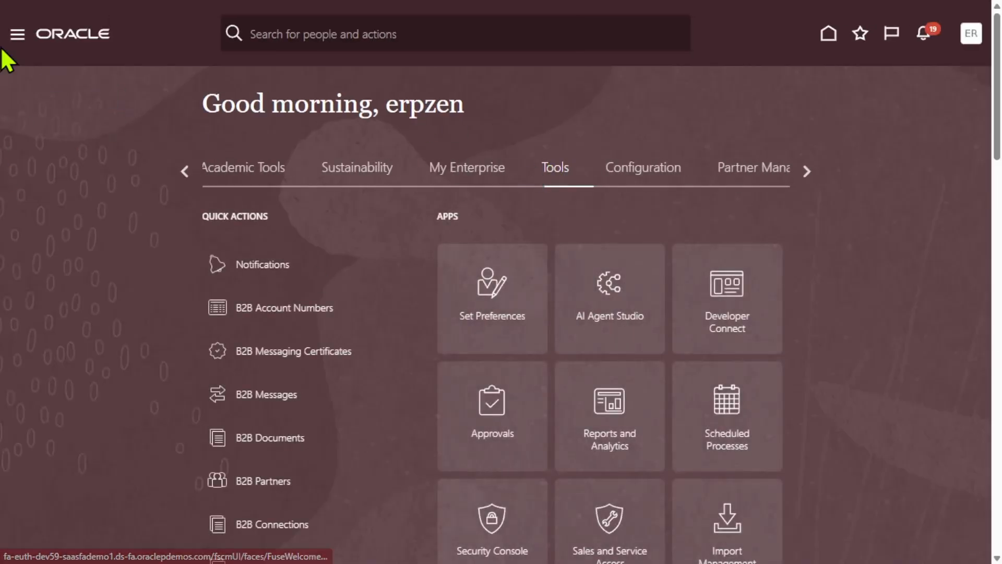
# Reopen Scheduled Processes and refresh the list to check the status of Retrieve Latest LDAP Changes.
pyautogui.click(726, 416)
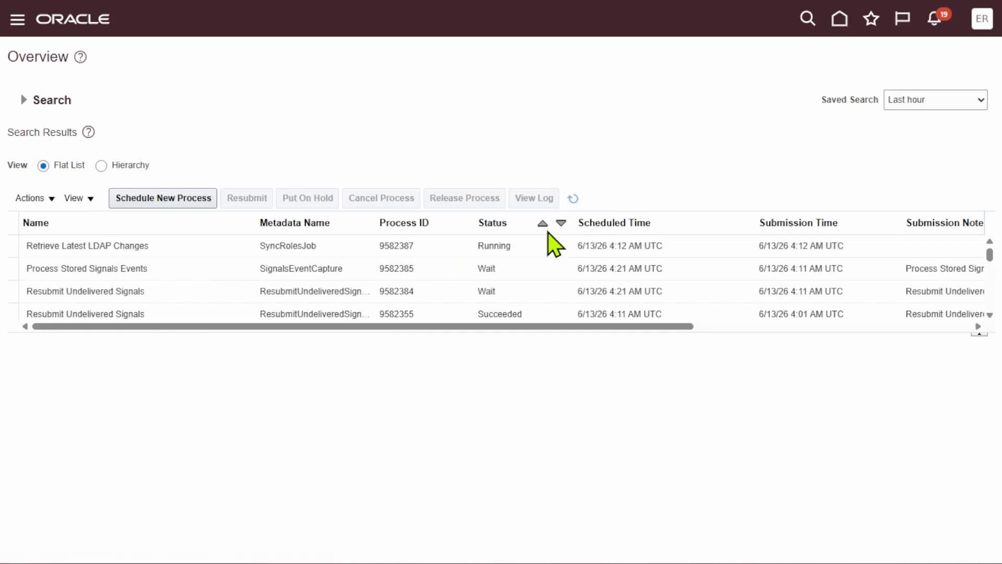
pyautogui.click(573, 199)
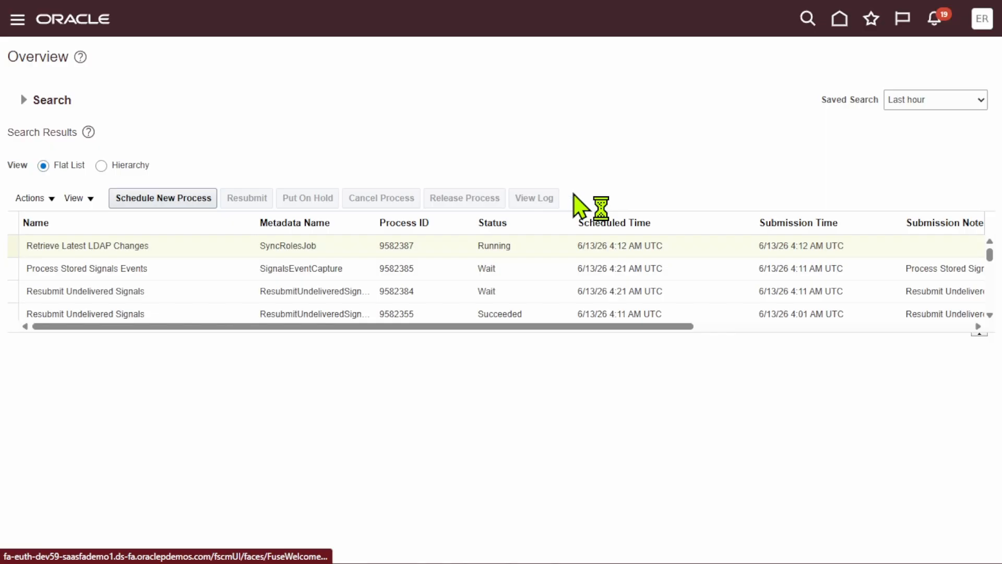
pyautogui.click(573, 199)
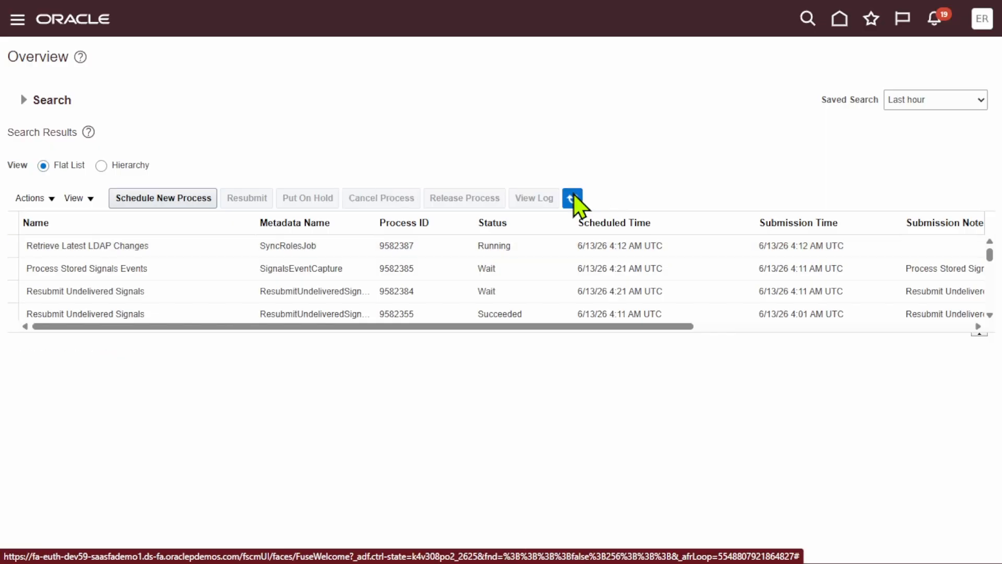
pyautogui.click(573, 199)
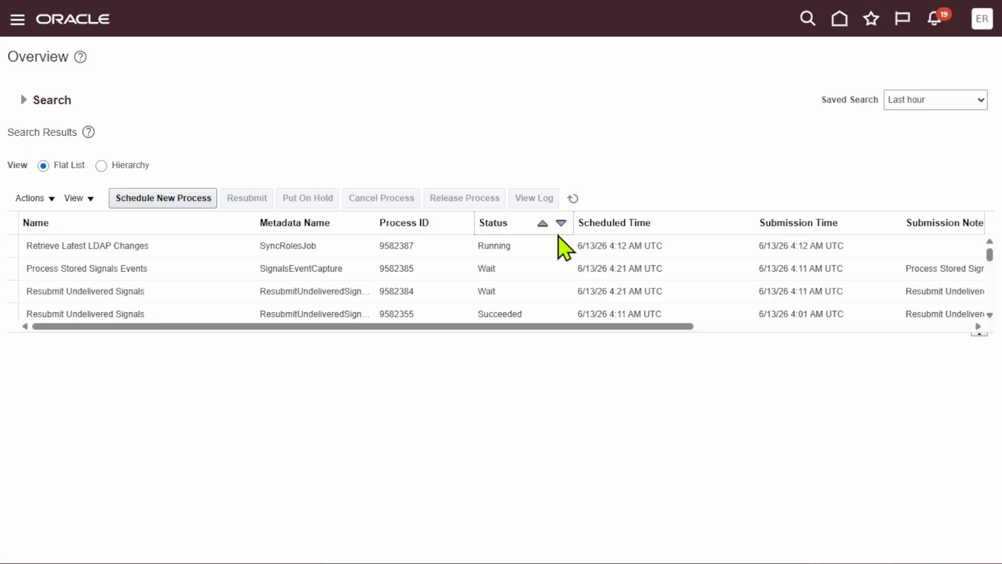
pyautogui.click(564, 248)
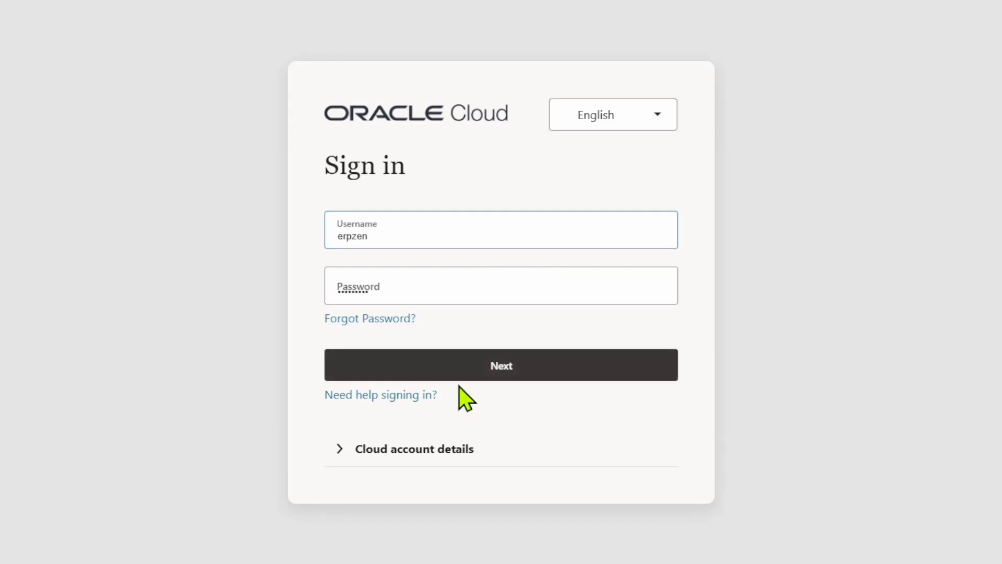
# Sign in again as erpzen with the filled-in credentials and recheck the Receivables work areas in the navigator.
pyautogui.click(489, 377)
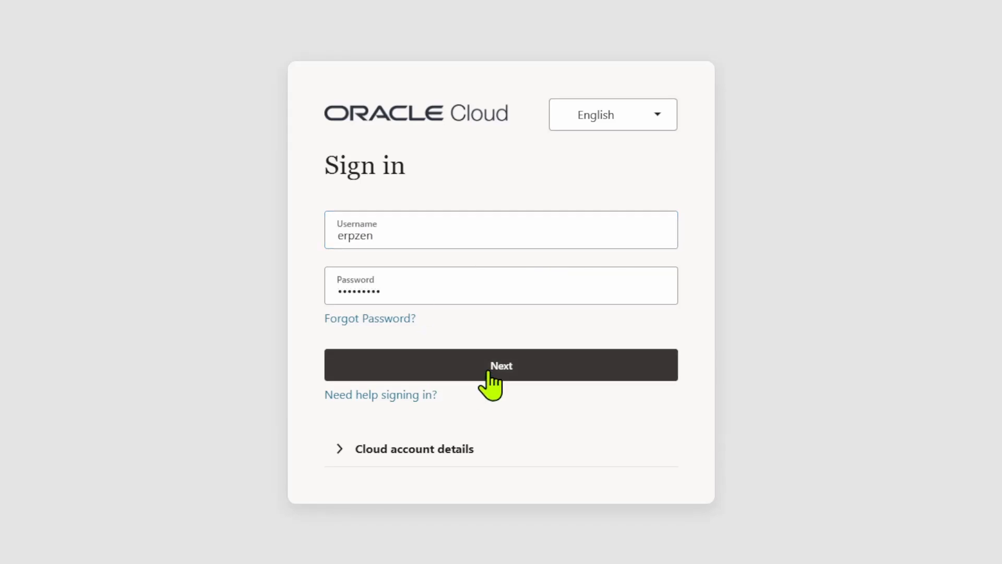
pyautogui.click(489, 373)
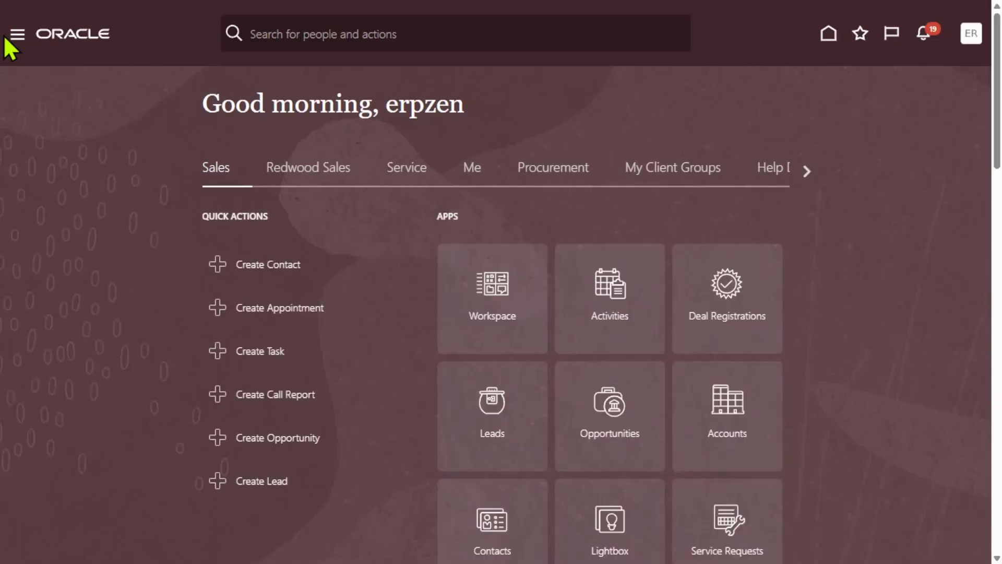
pyautogui.click(15, 39)
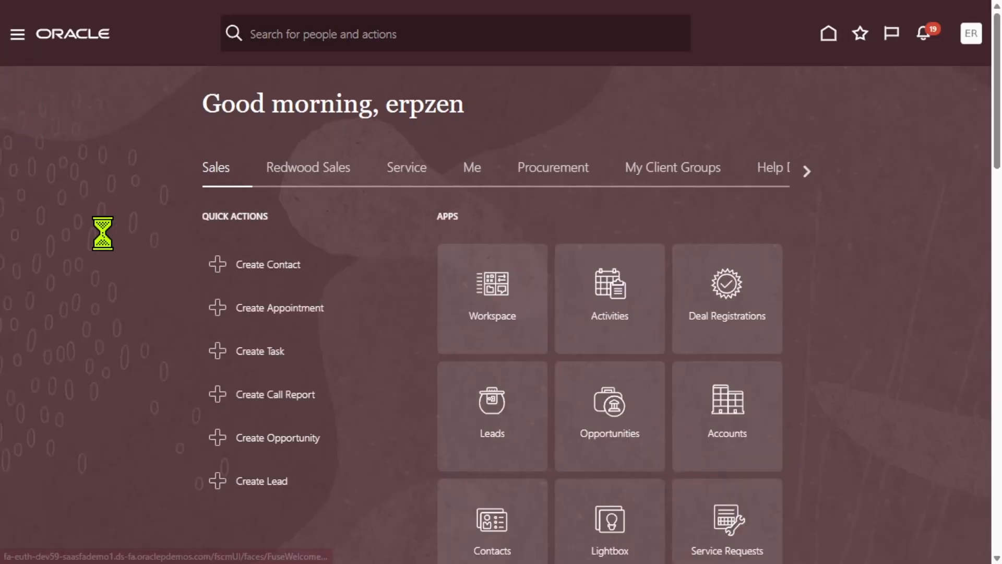
pyautogui.scroll(-4, 182, 306)
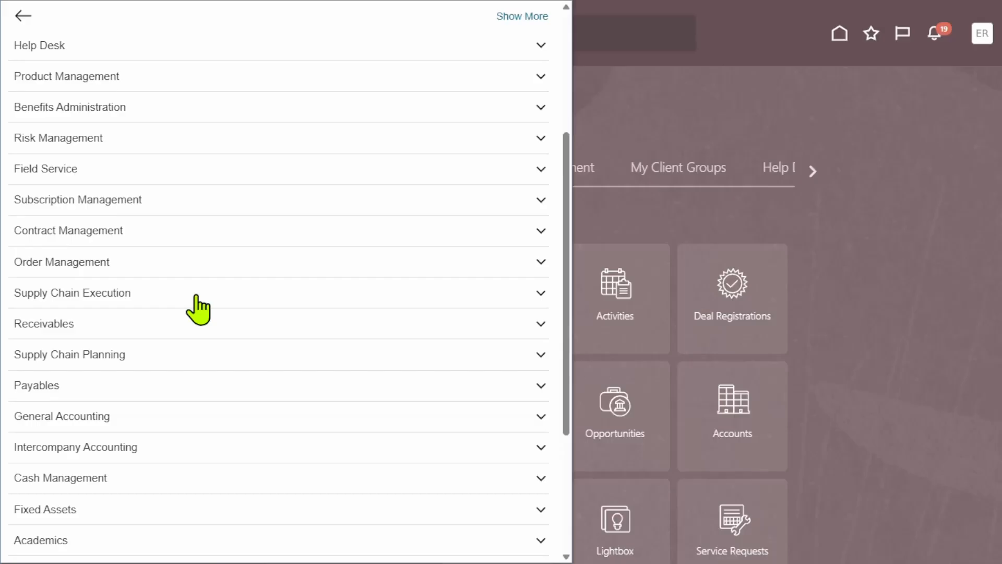
pyautogui.click(76, 315)
pyautogui.click(722, 280)
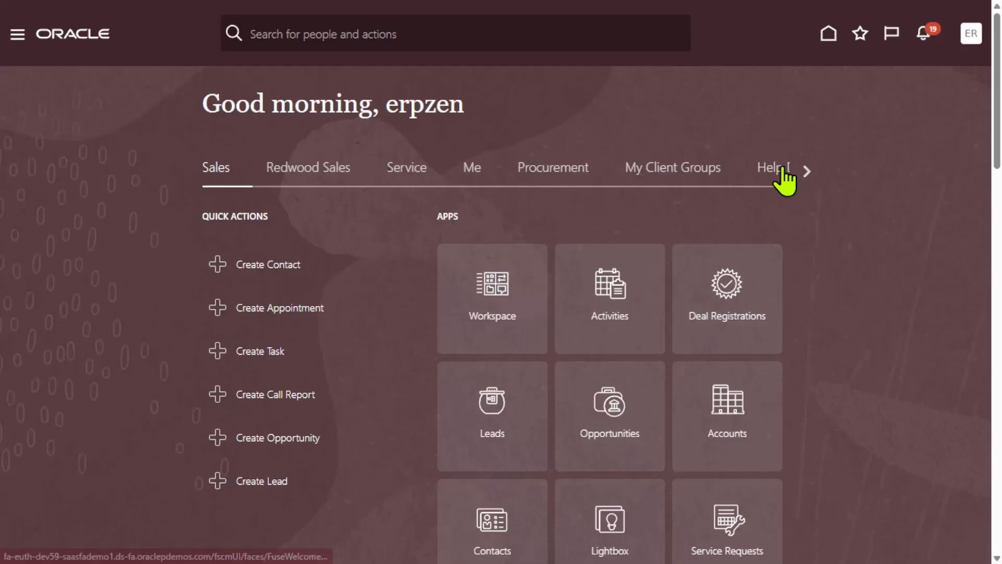
# Find the home page's Tools apps and open Scheduled Processes to check the Retrieve Latest LDAP Changes job.
pyautogui.click(808, 170)
pyautogui.click(808, 171)
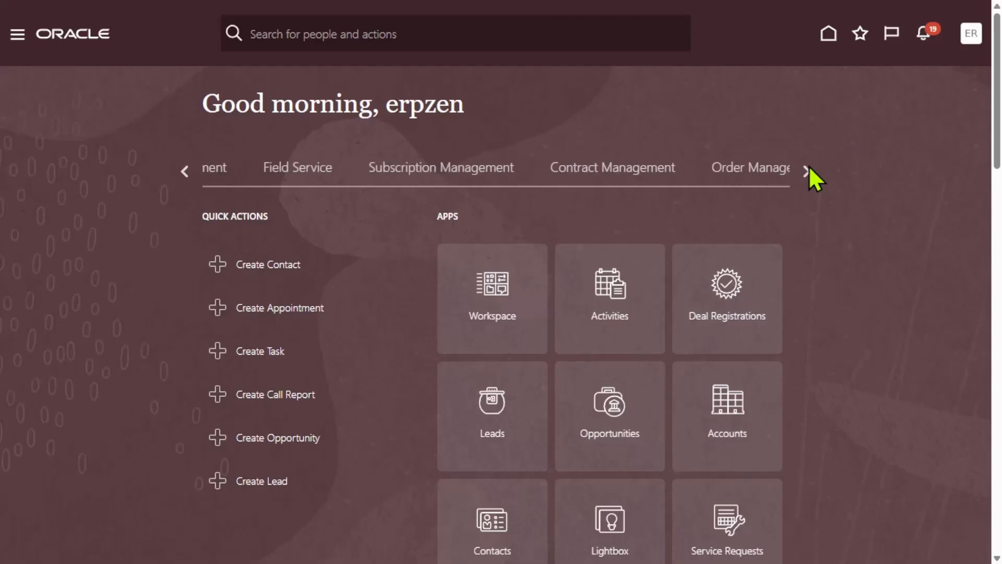
pyautogui.click(808, 171)
pyautogui.click(808, 171)
pyautogui.click(807, 171)
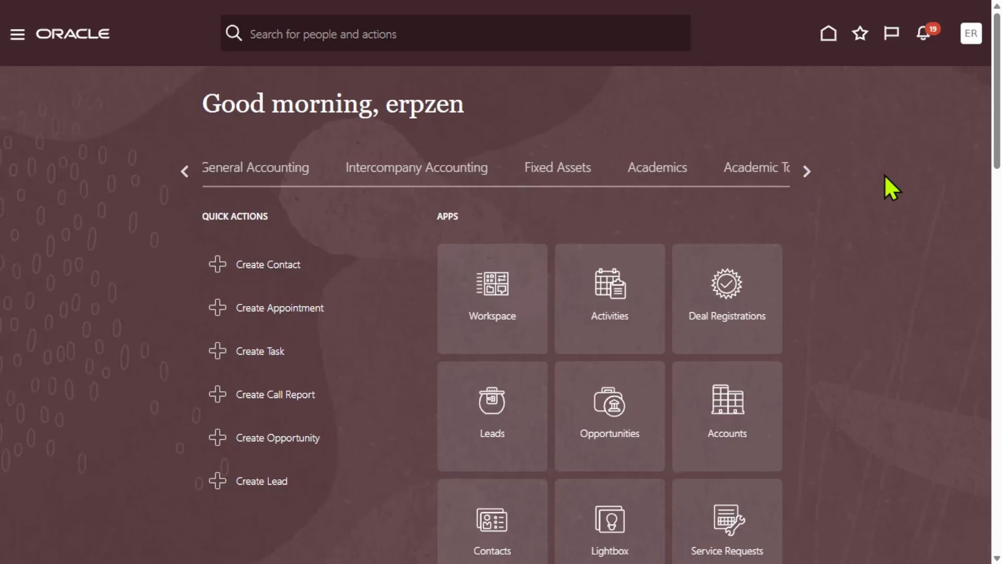
pyautogui.click(807, 168)
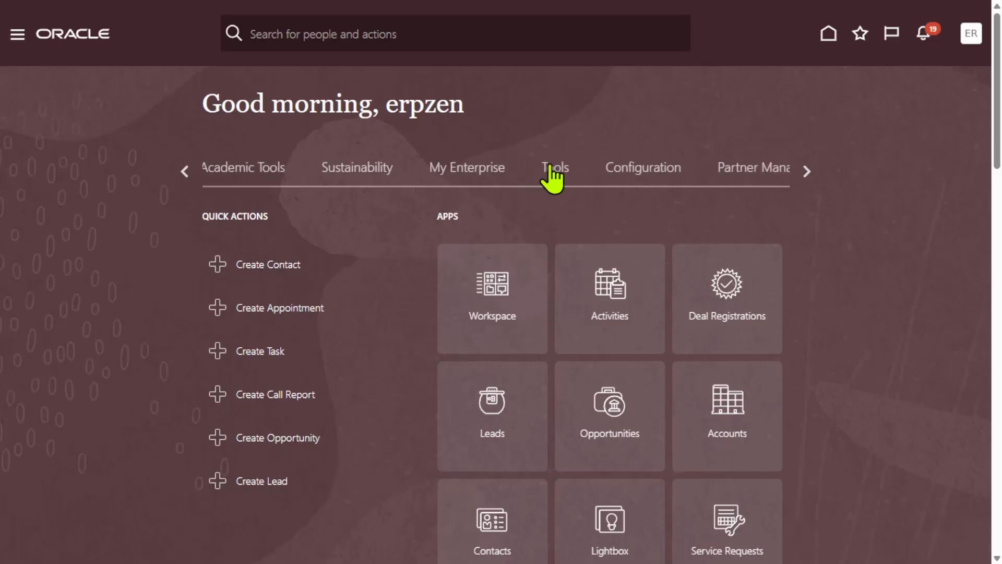
pyautogui.click(554, 175)
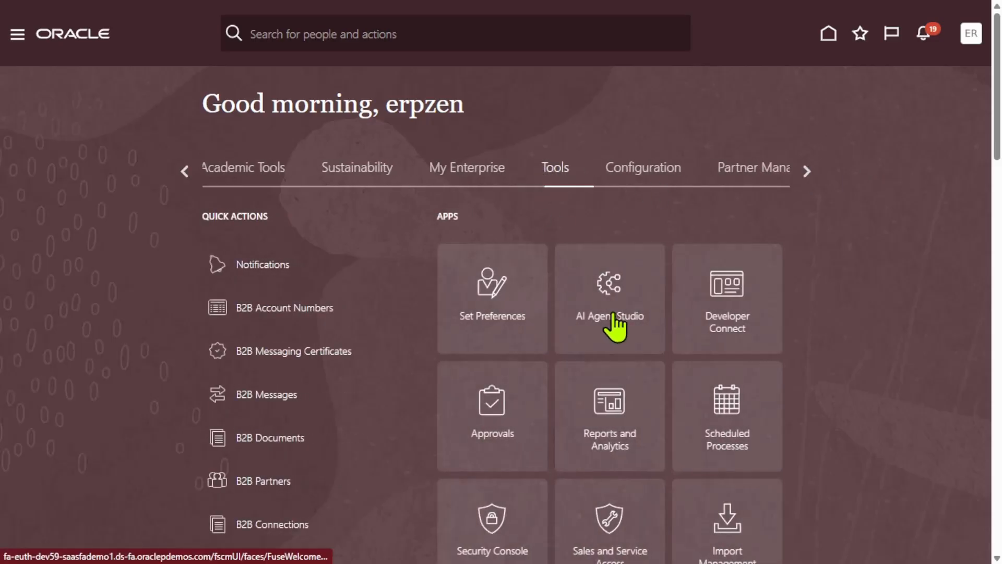
pyautogui.click(744, 420)
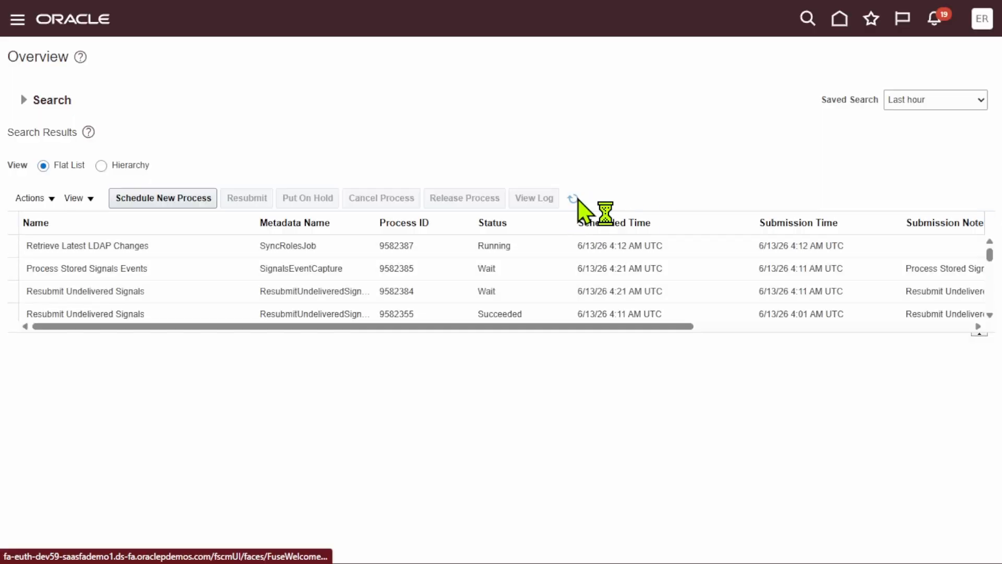
# Refresh the scheduled processes list to recheck the status of Retrieve Latest LDAP Changes.
pyautogui.click(548, 244)
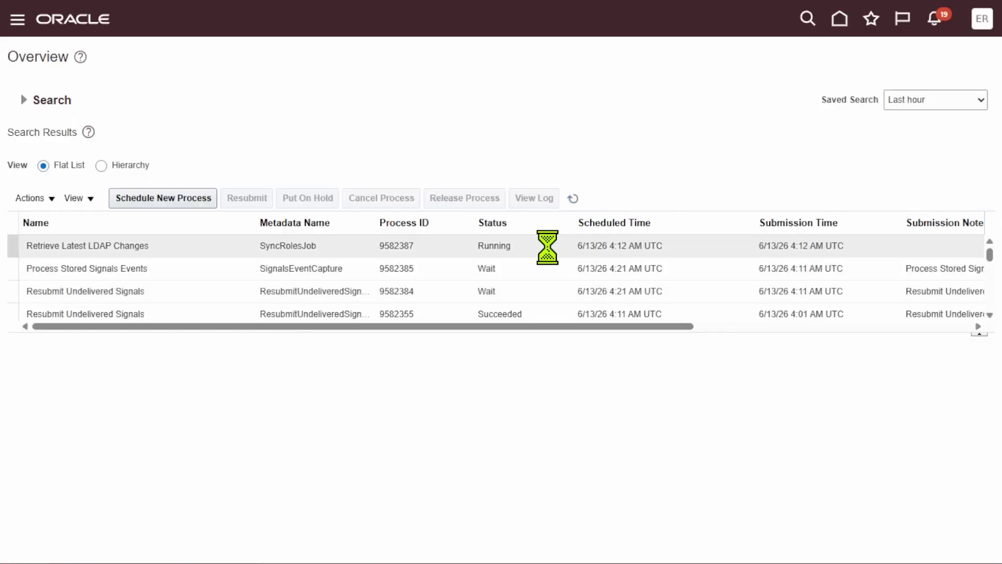
pyautogui.click(573, 199)
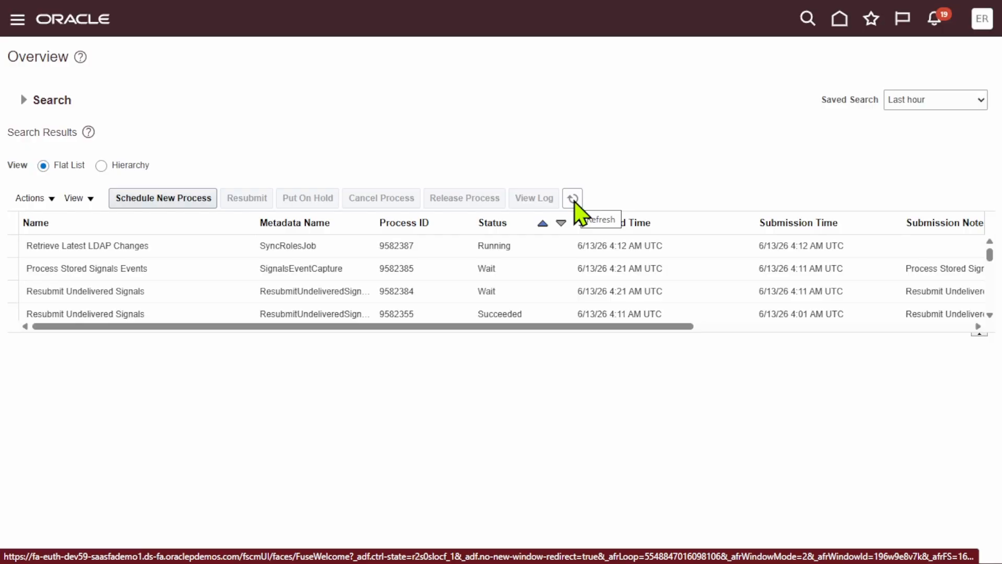
pyautogui.click(574, 199)
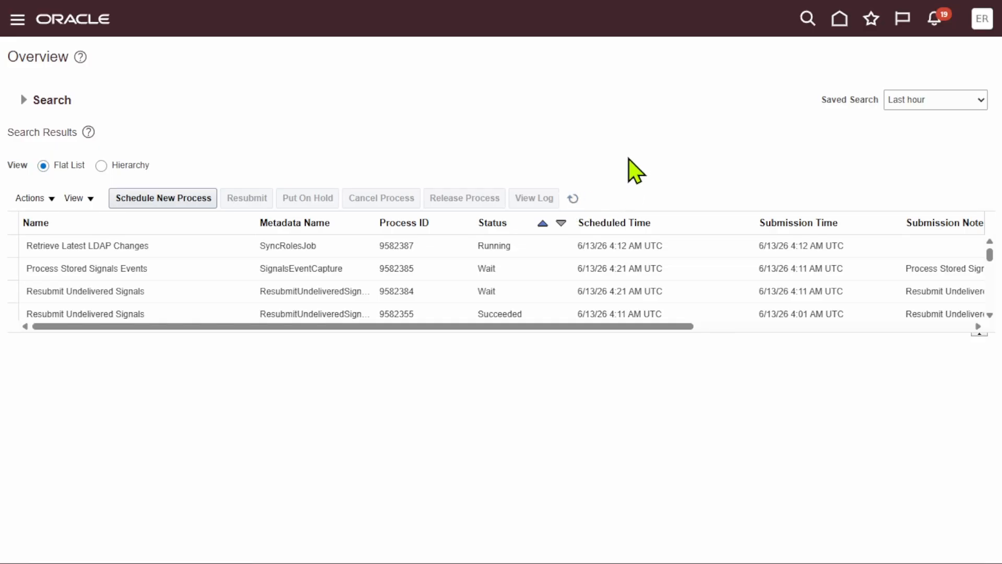
# Switch to the ERPZEN Excel workbook and enter the headings "#" in F20 and "Period Statues" in G20 of Sheet24.
pyautogui.press('super')
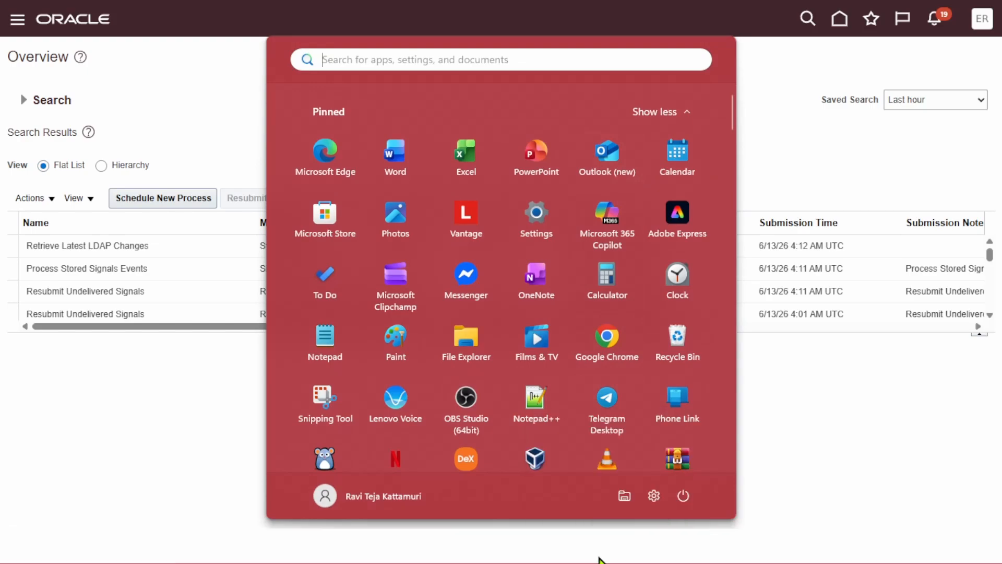
pyautogui.click(603, 552)
pyautogui.scroll(-5, 756, 297)
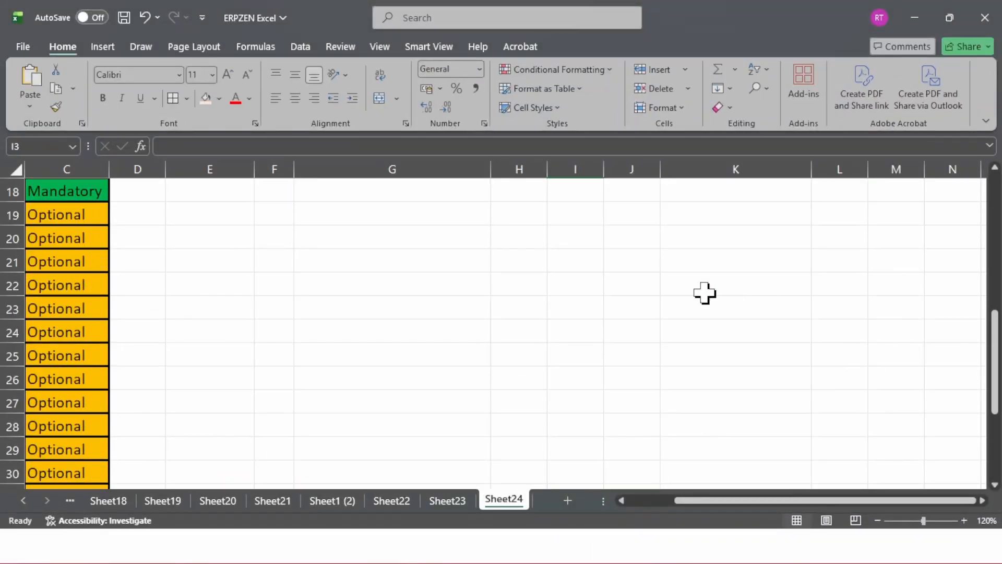
pyautogui.click(331, 238)
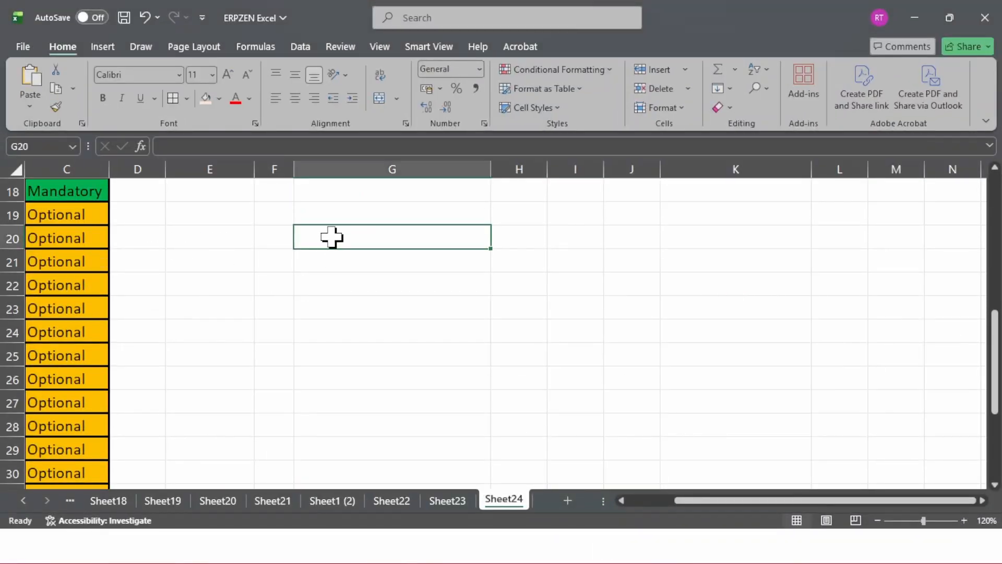
pyautogui.write('Period Statues')
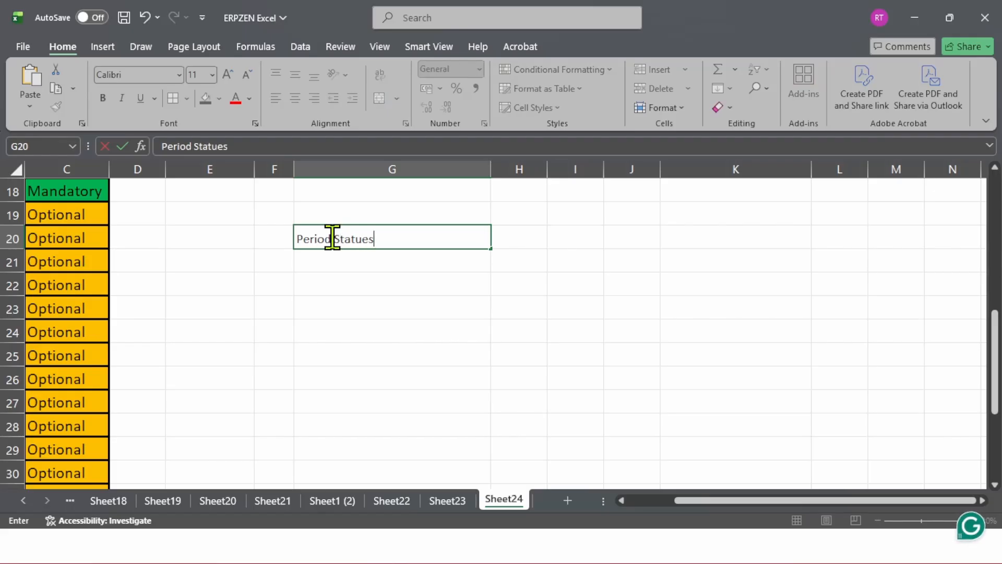
pyautogui.press('Return')
pyautogui.press('Left')
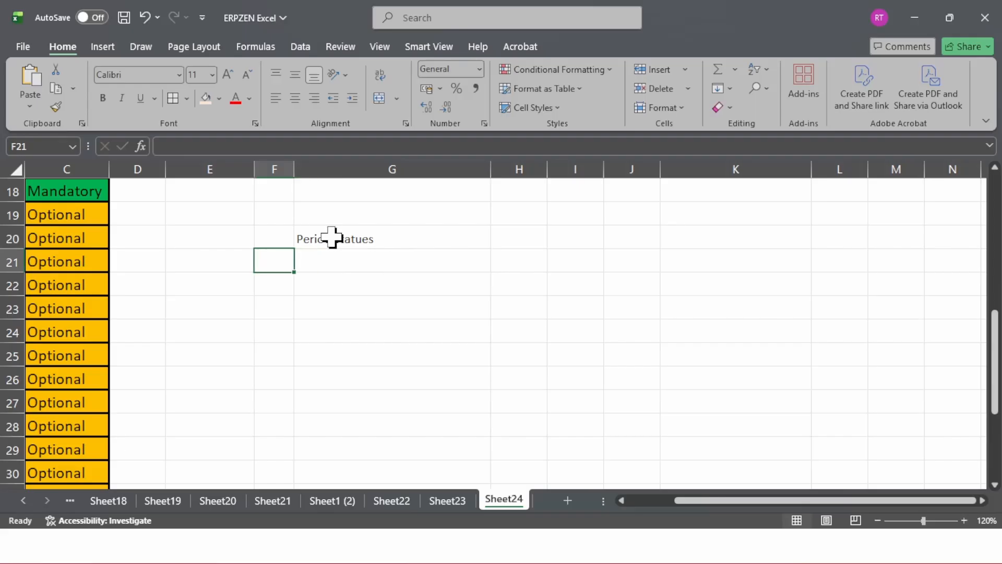
pyautogui.press('Up')
pyautogui.write('#')
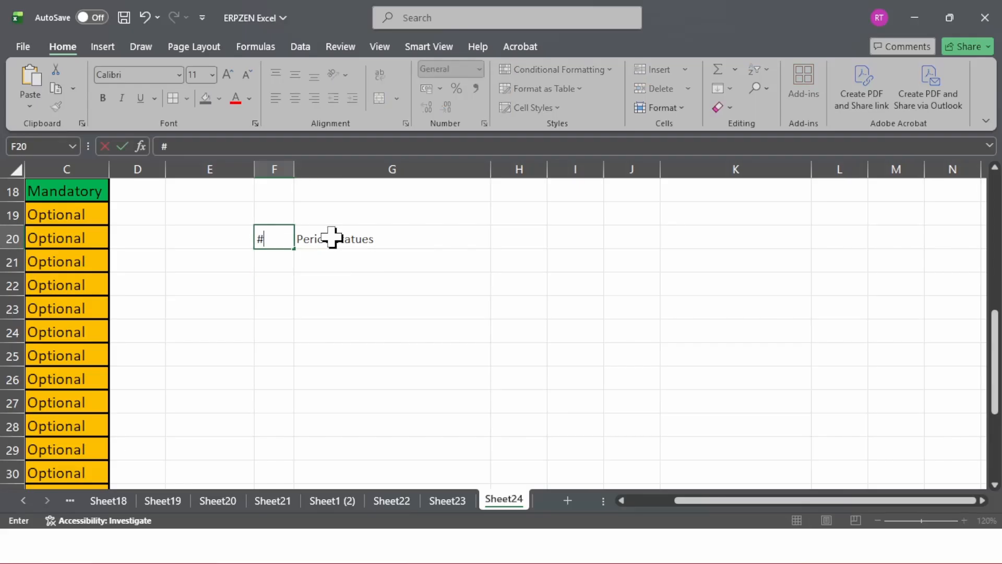
pyautogui.press('Return')
# Number the rows under the # heading from 1 to 6 in cells F21 to F26.
pyautogui.write('1')
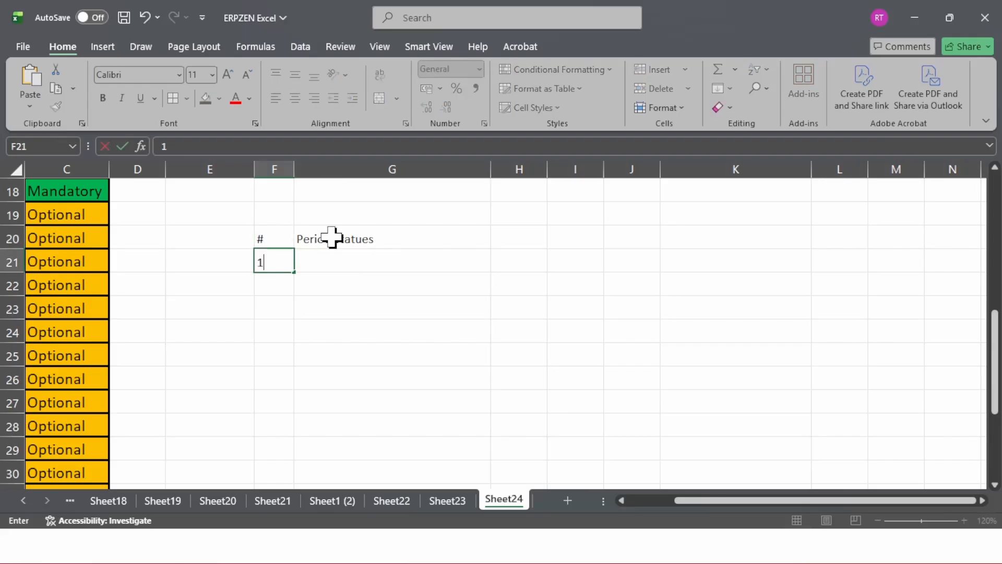
pyautogui.press('Return')
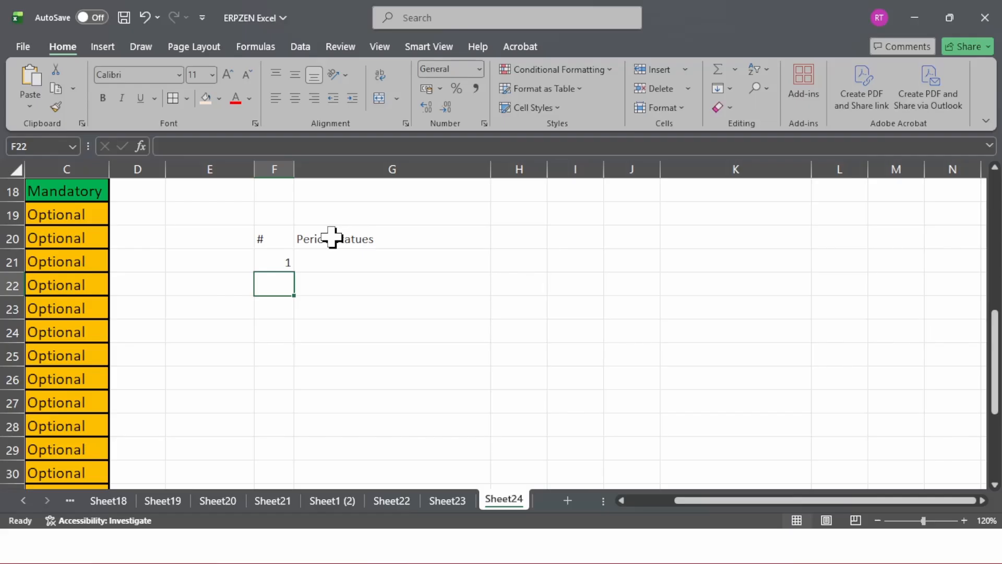
pyautogui.press('Return')
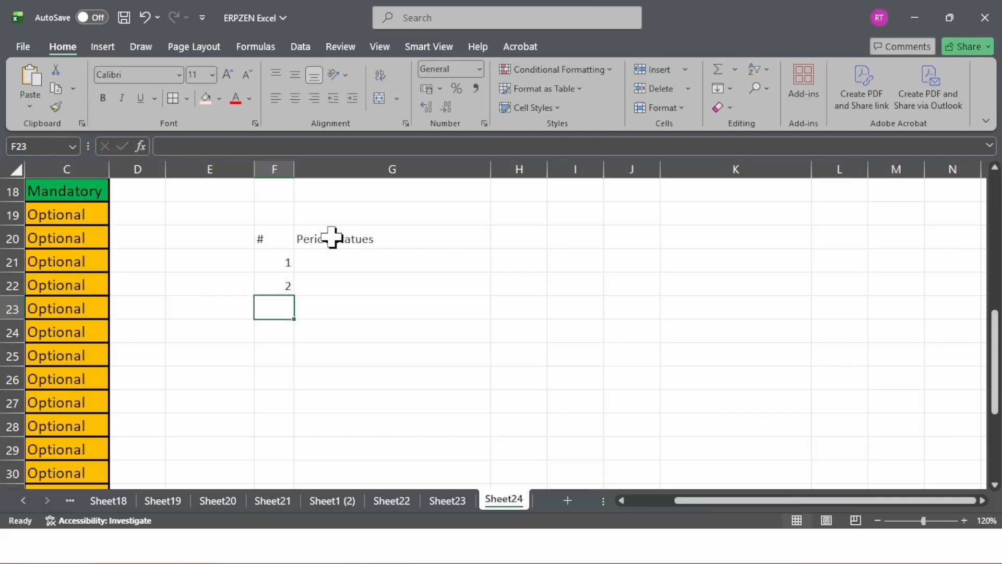
pyautogui.write('3')
pyautogui.press('Return')
pyautogui.write('4')
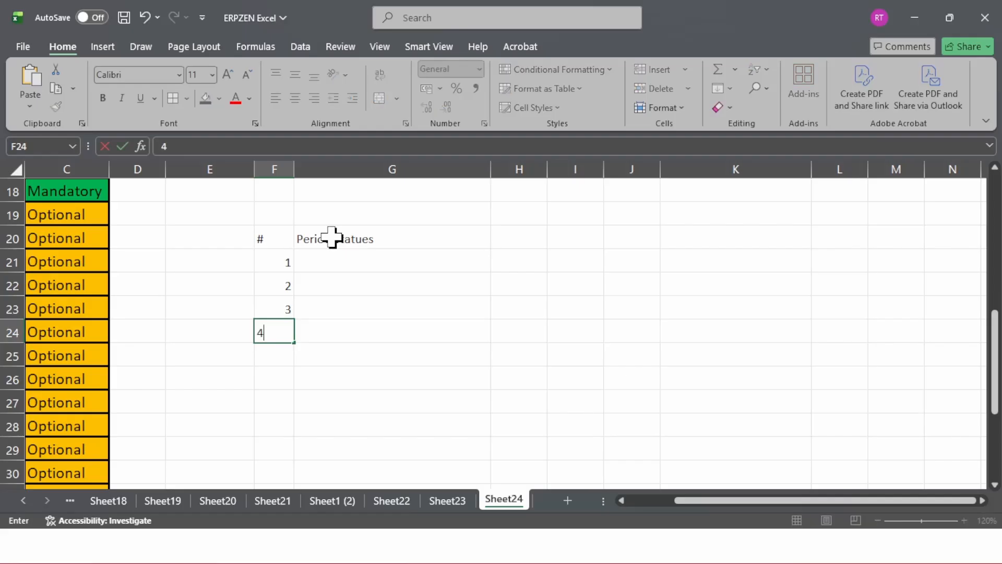
pyautogui.press('Return')
pyautogui.write('5')
pyautogui.press('Return')
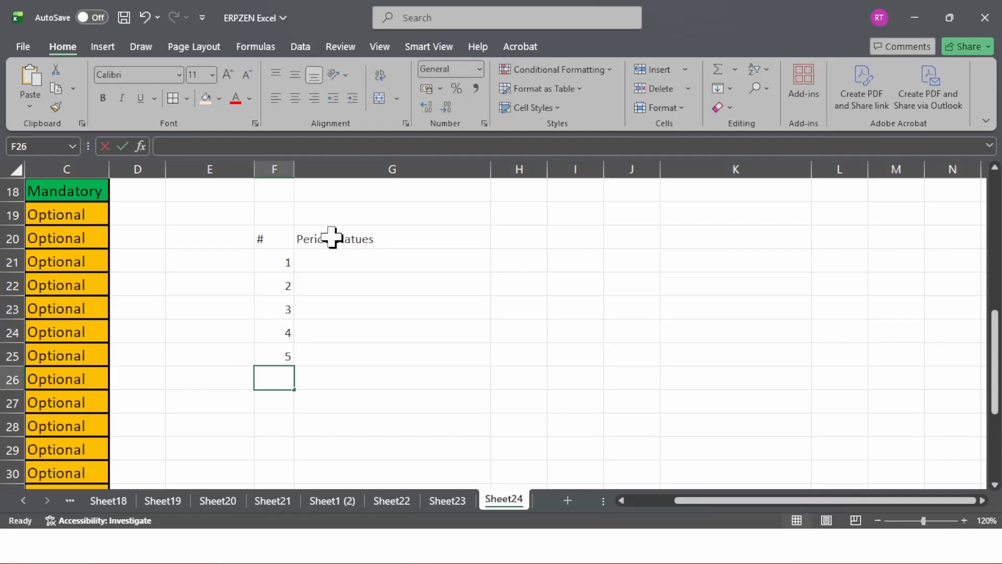
pyautogui.write('6')
pyautogui.press('Return')
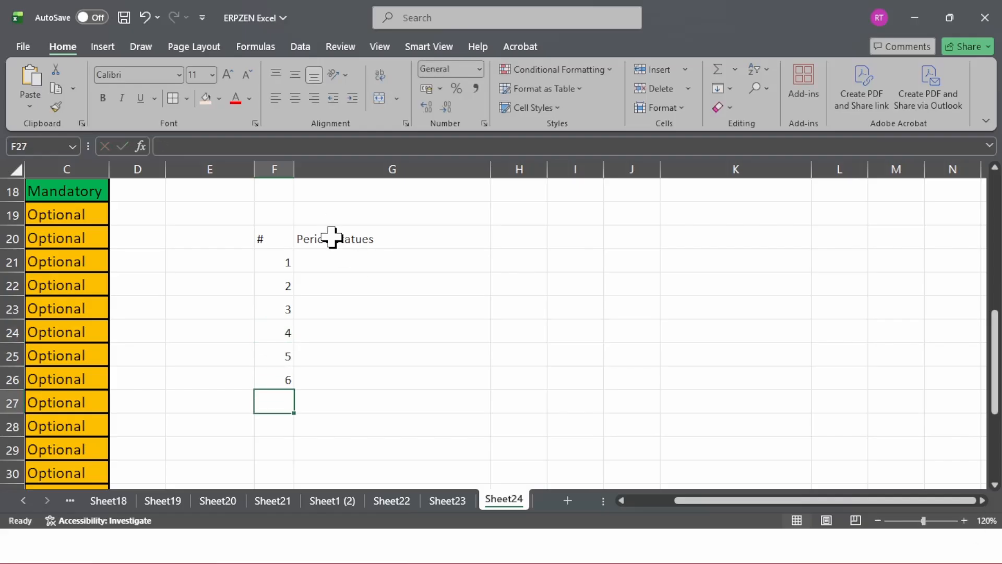
# Enter the first two period statuses, "Not Opened" in G21 and "Opened" in G22.
pyautogui.press('Up')
pyautogui.press('Up')
pyautogui.press('Up')
pyautogui.press('Up')
pyautogui.press('Up')
pyautogui.press('Up')
pyautogui.press('Right')
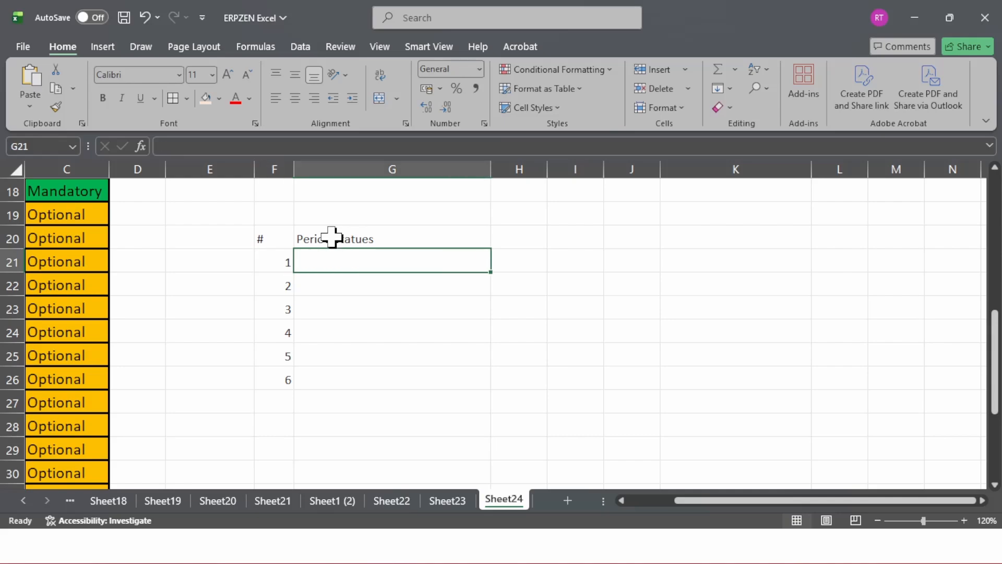
pyautogui.write('Not')
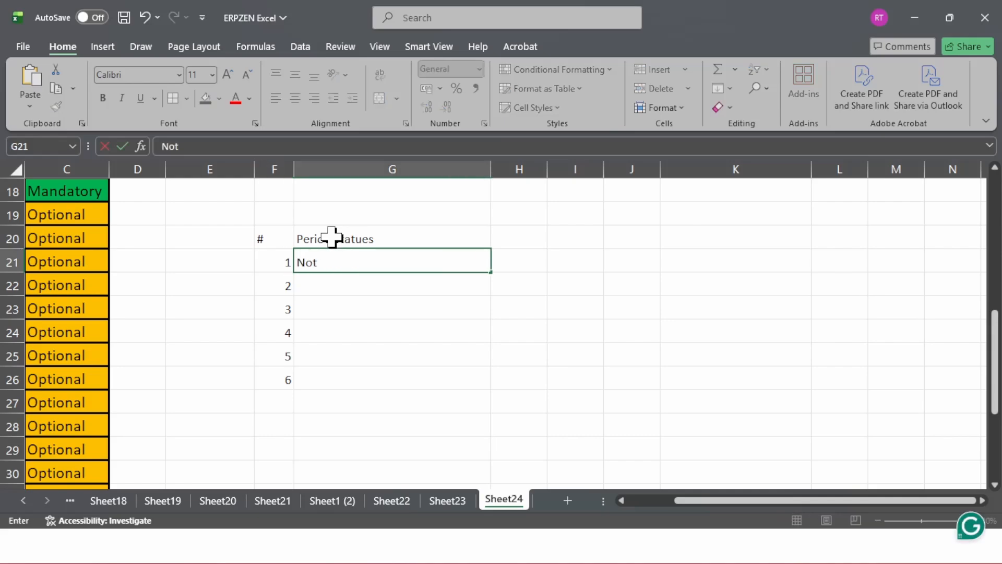
pyautogui.write(' Opened')
pyautogui.press('Return')
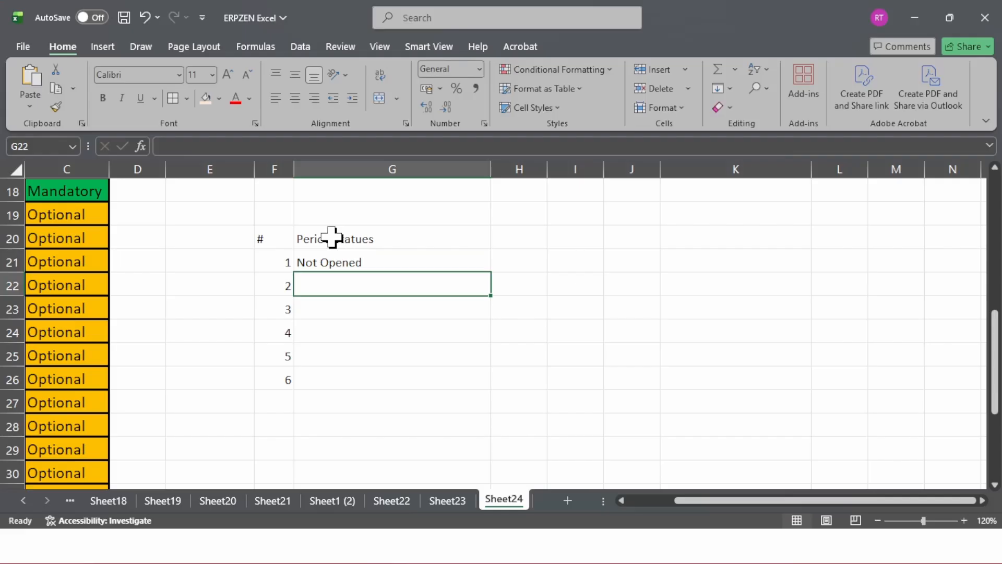
pyautogui.write('Opene')
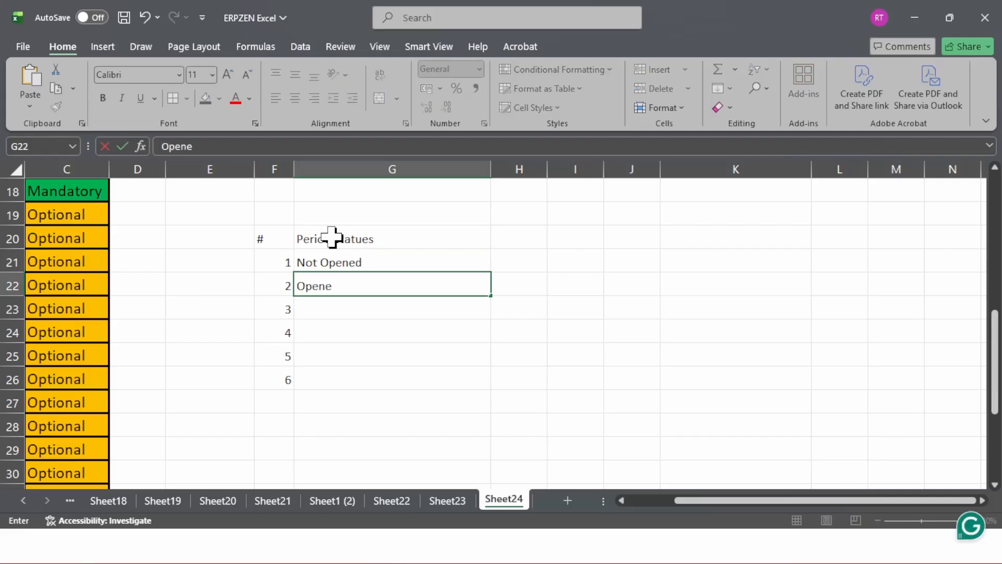
pyautogui.write('d')
pyautogui.press('Return')
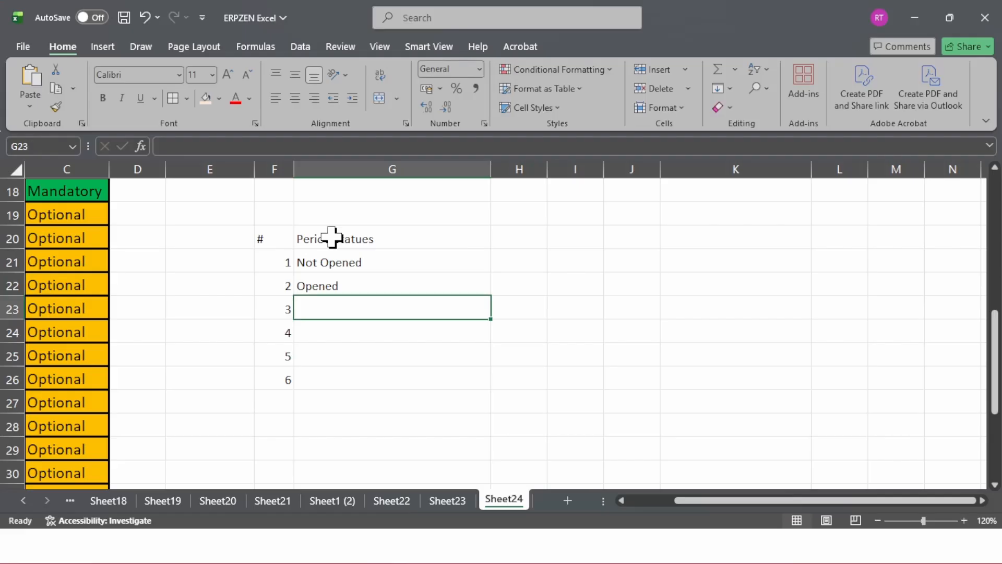
# Add "Future Period" in G23 and "Closed" in G24 as the third and fourth period statuses.
pyautogui.write('Future')
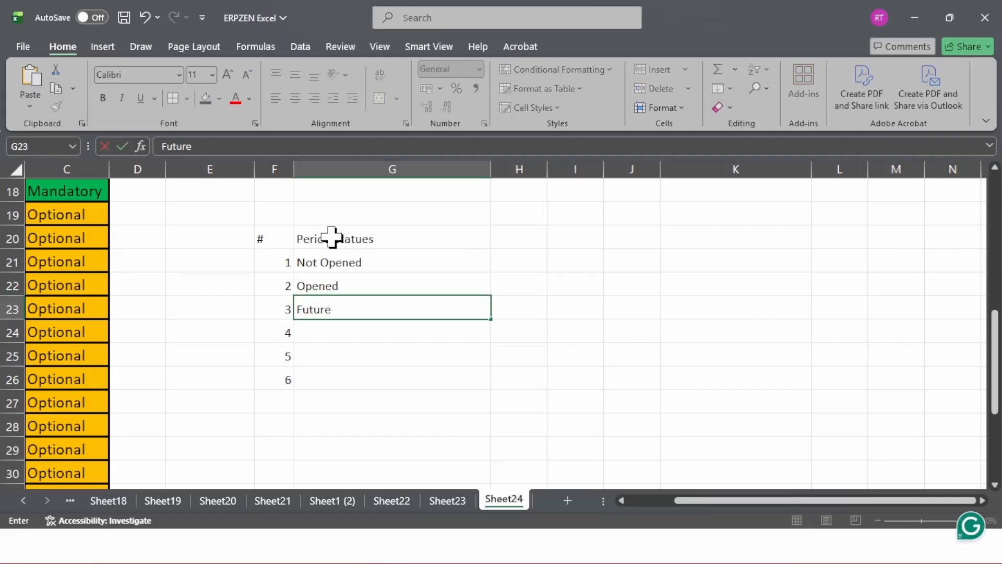
pyautogui.write(' Period')
pyautogui.press('Return')
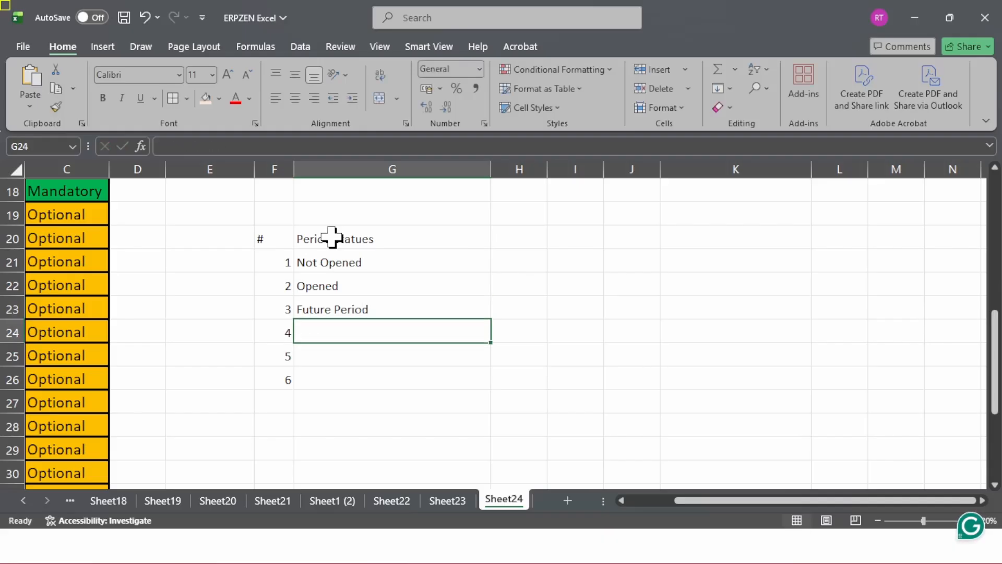
pyautogui.write('C')
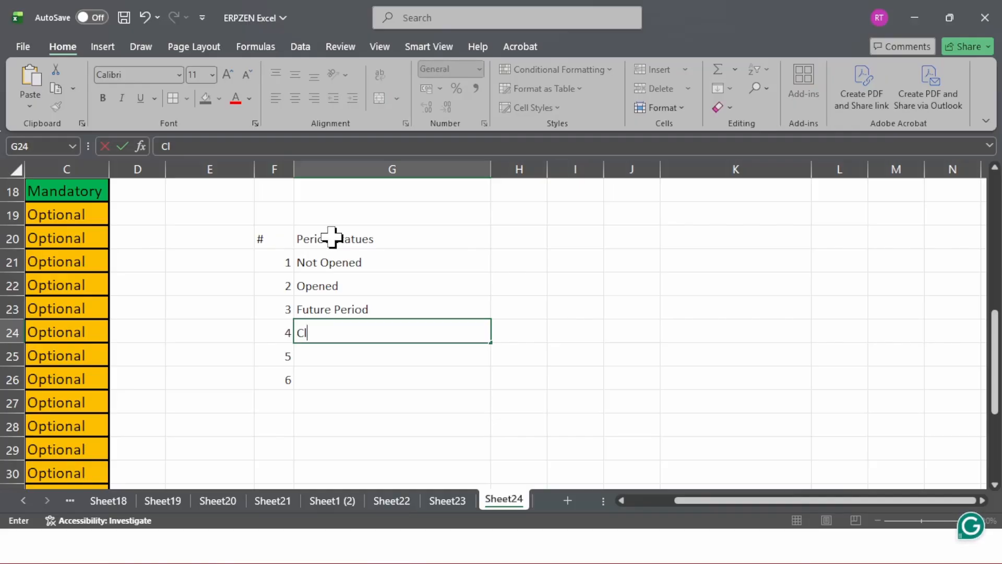
pyautogui.write('l')
pyautogui.press('BackSpace')
pyautogui.press('BackSpace')
pyautogui.write('C')
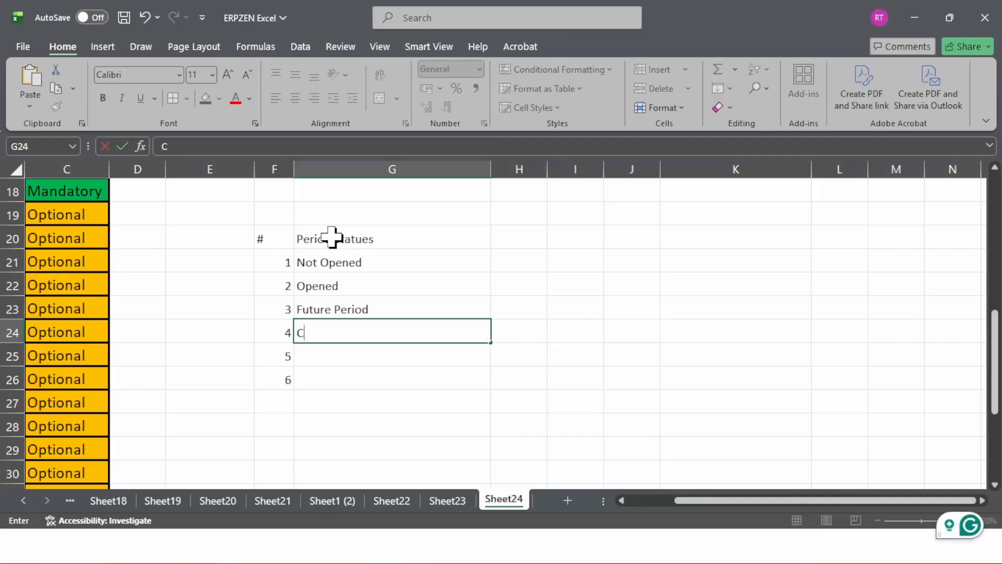
pyautogui.write('losed')
pyautogui.press('Return')
# Complete the status list with "Closed Pending" in G25 and "Permanently Closed" in G26.
pyautogui.write('Clo')
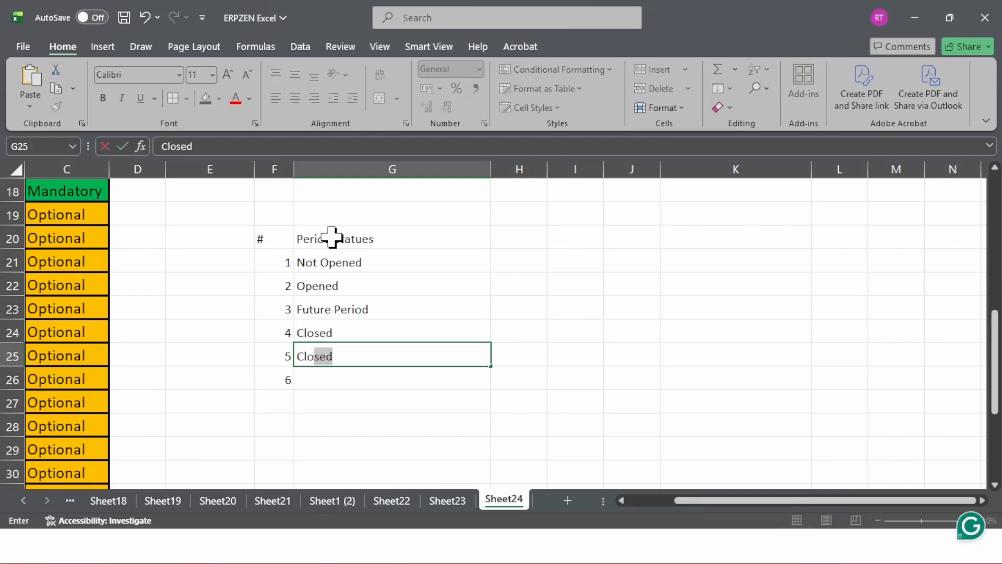
pyautogui.write('sed P')
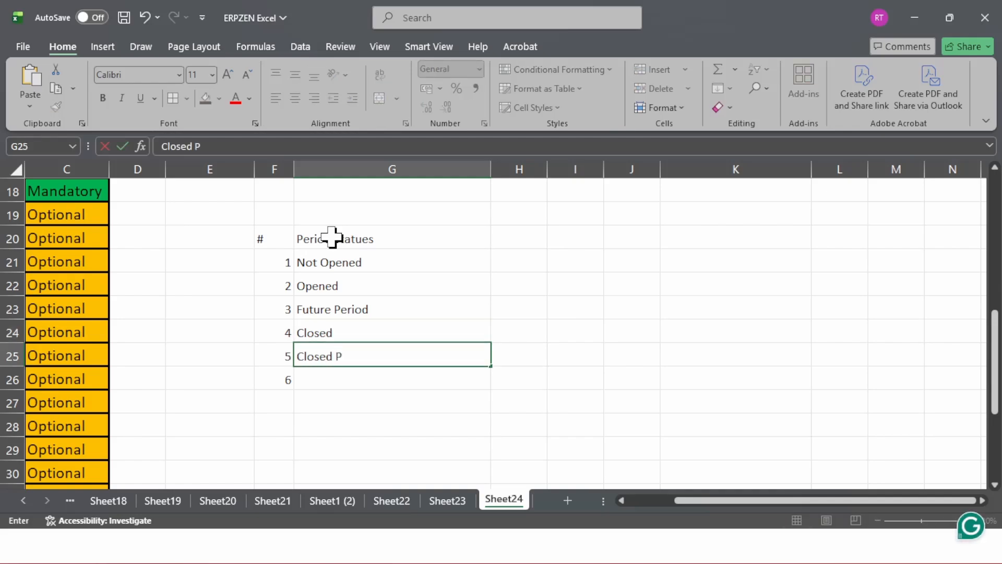
pyautogui.write('ending')
pyautogui.press('Return')
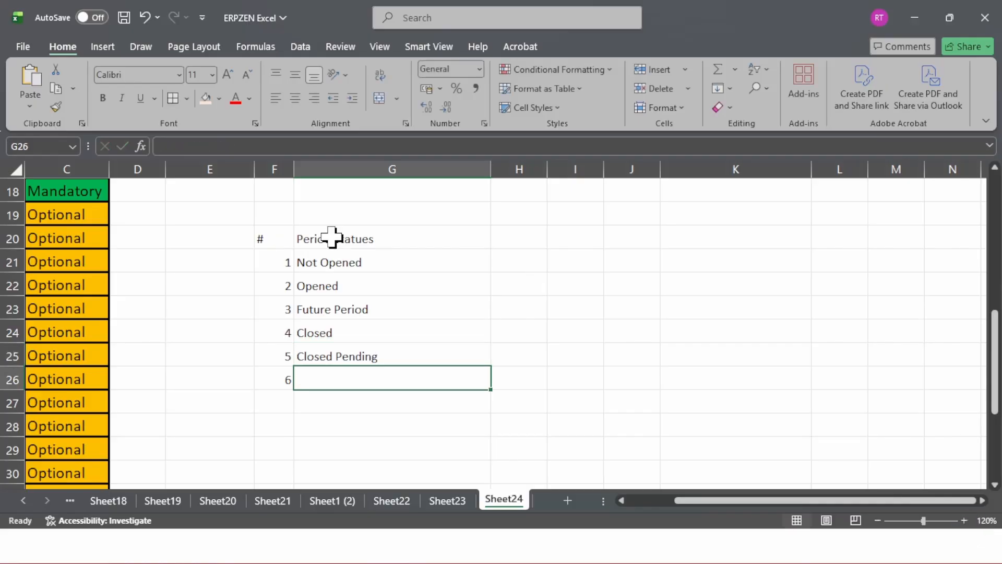
pyautogui.write('Per')
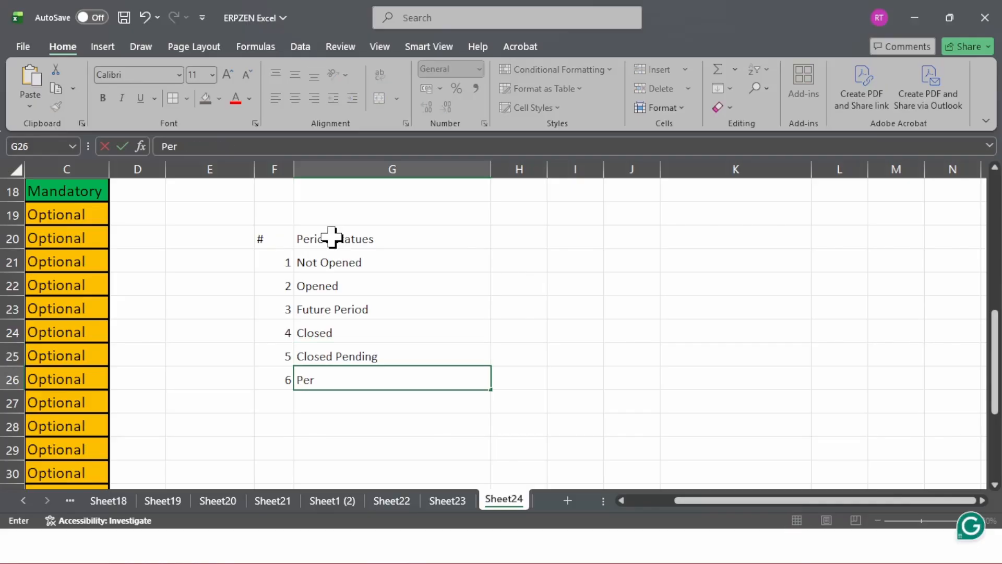
pyautogui.write('manently')
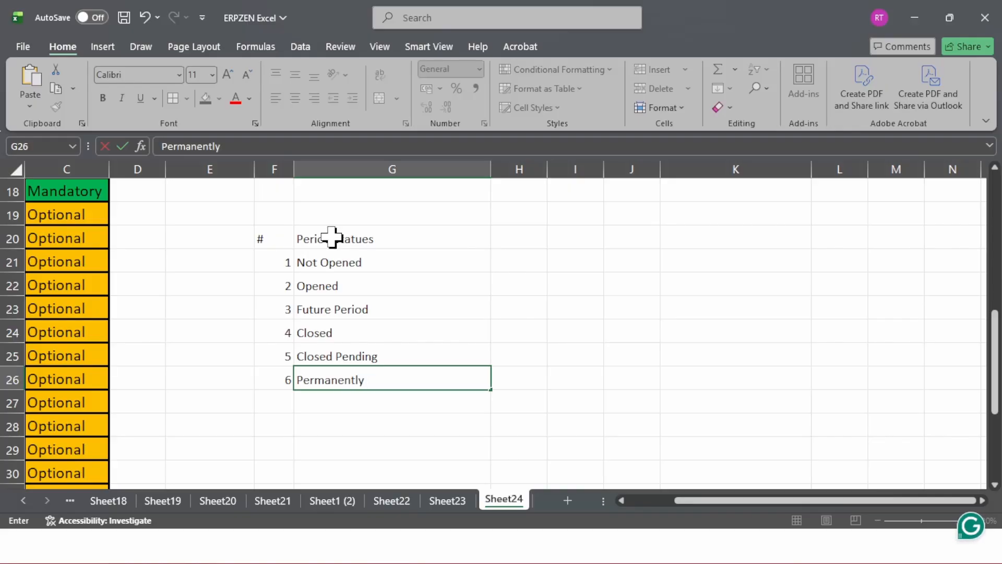
pyautogui.write(' Closed')
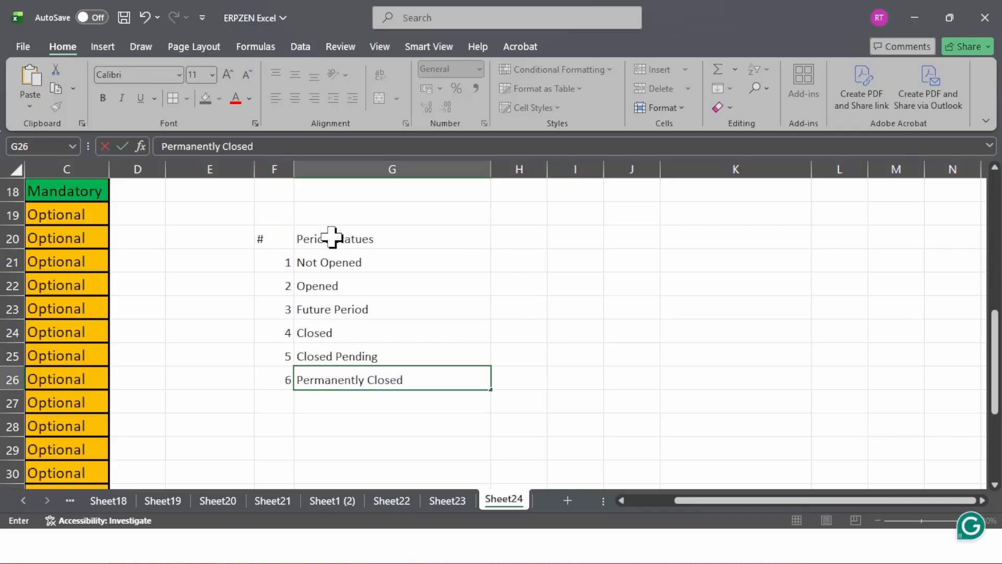
pyautogui.press('Return')
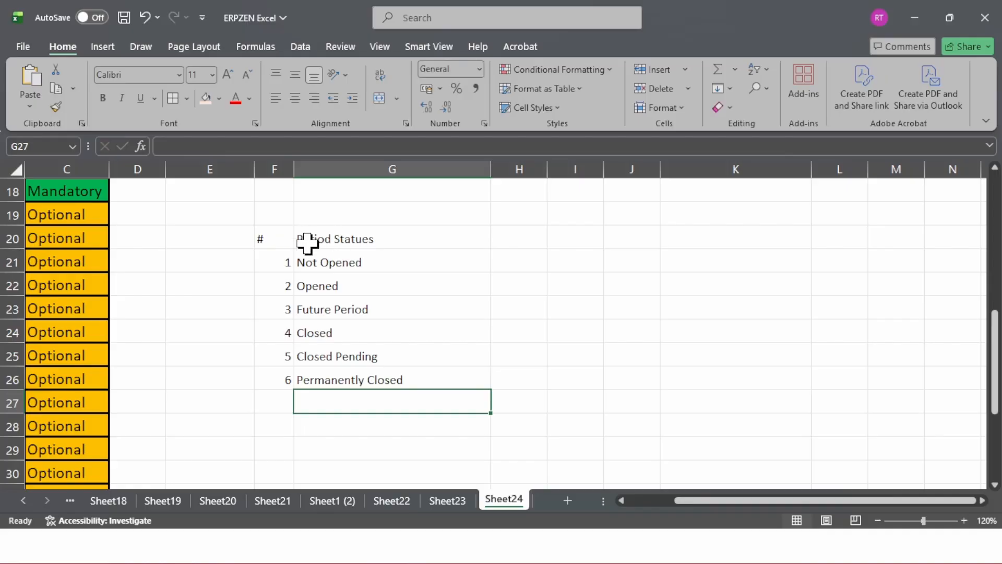
# Center the contents of the period status table in F20:G26 horizontally.
pyautogui.moveTo(262, 221); pyautogui.dragTo(406, 330)
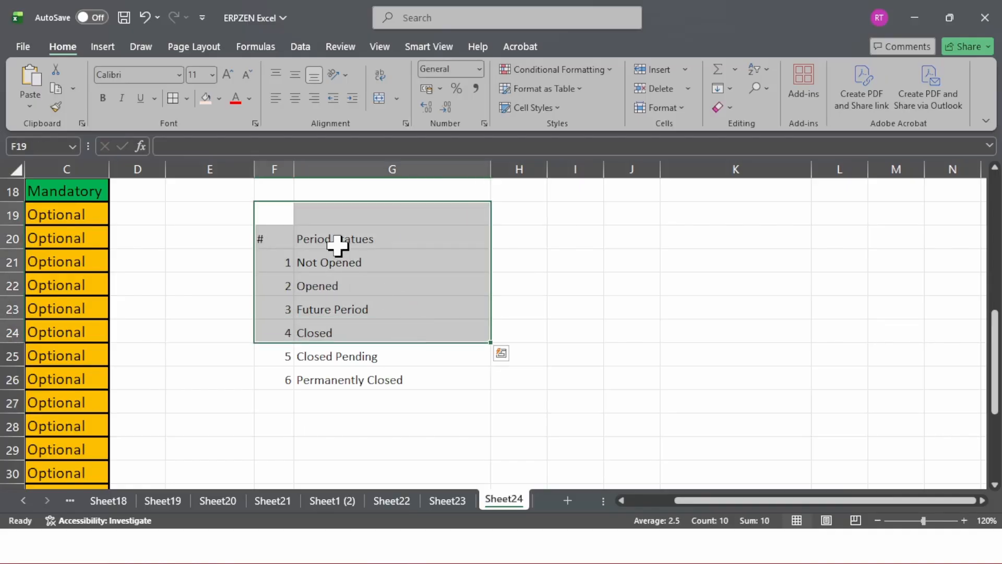
pyautogui.moveTo(289, 241); pyautogui.dragTo(397, 379)
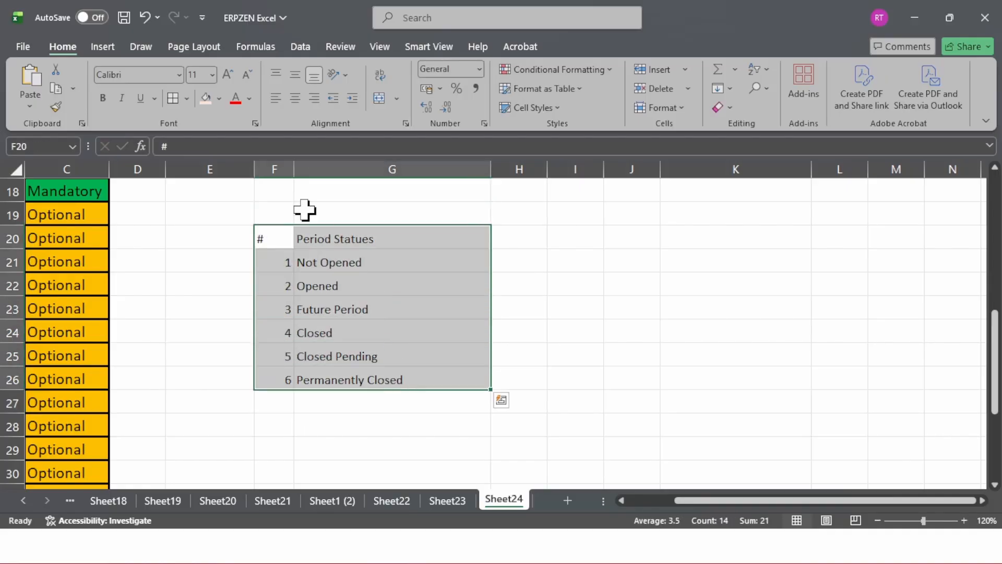
pyautogui.click(296, 98)
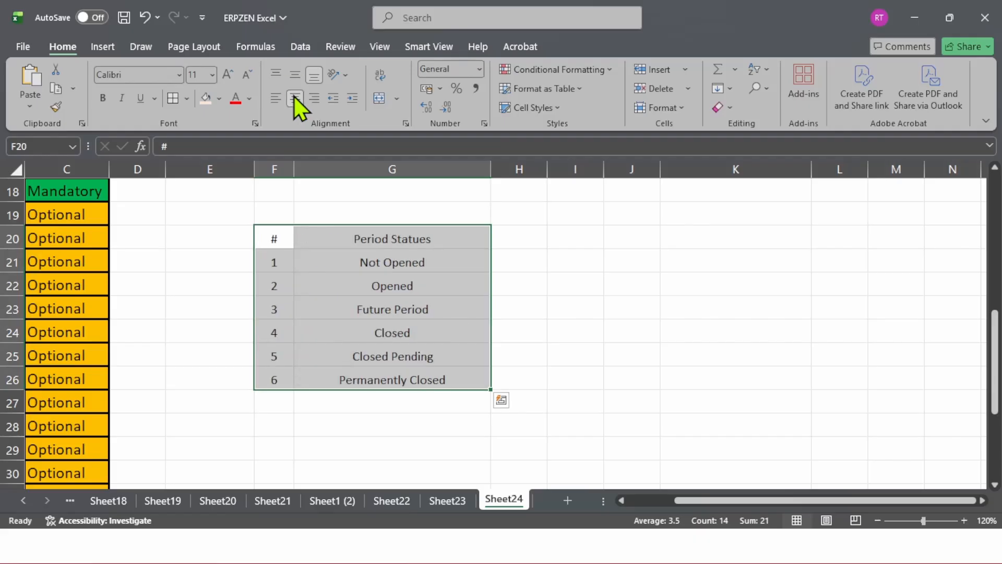
# Left-align the period status heading and entries in G20:G26.
pyautogui.click(333, 258)
pyautogui.moveTo(332, 239); pyautogui.dragTo(365, 380)
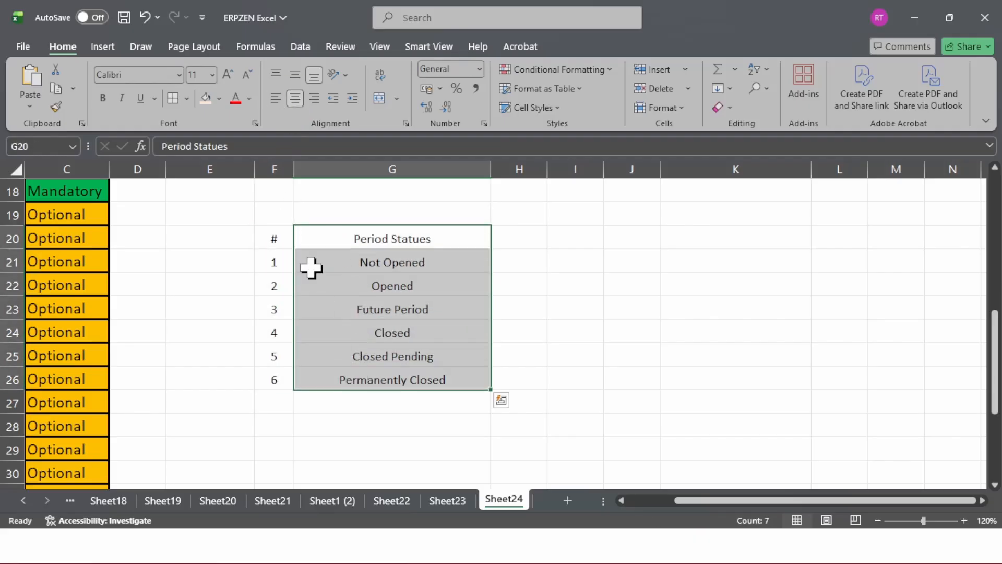
pyautogui.click(276, 98)
pyautogui.click(387, 432)
# Apply all borders to the period status table in F20:G26.
pyautogui.moveTo(279, 235); pyautogui.dragTo(425, 376)
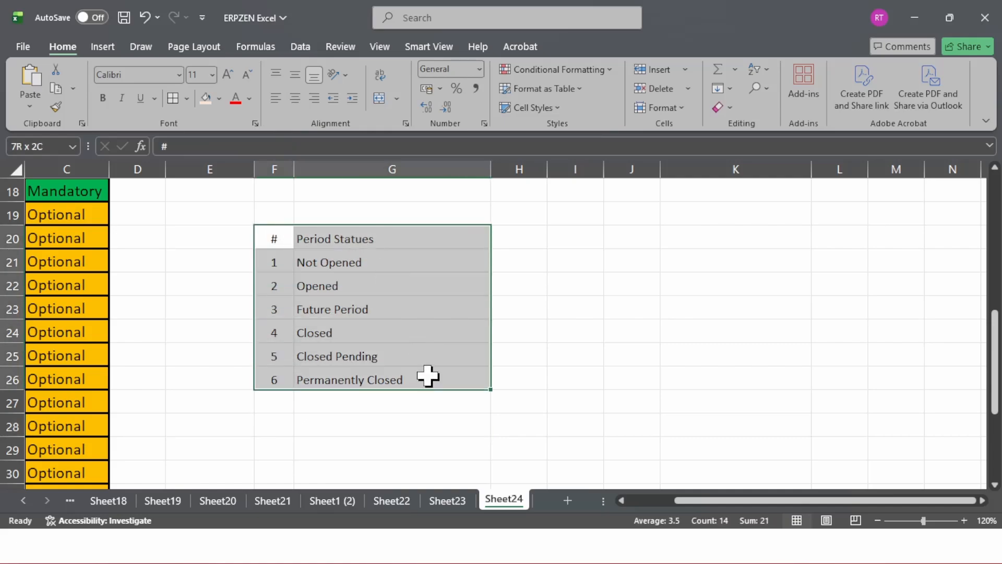
pyautogui.click(176, 100)
pyautogui.click(425, 331)
# Give the table's header row F20:G20 a light orange fill and bold text.
pyautogui.moveTo(279, 238); pyautogui.dragTo(309, 232)
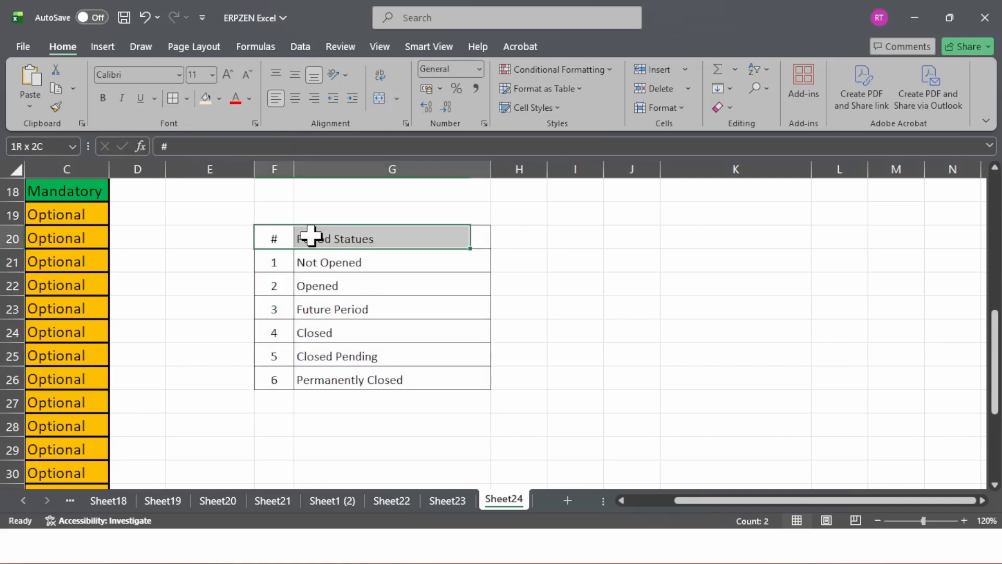
pyautogui.click(206, 99)
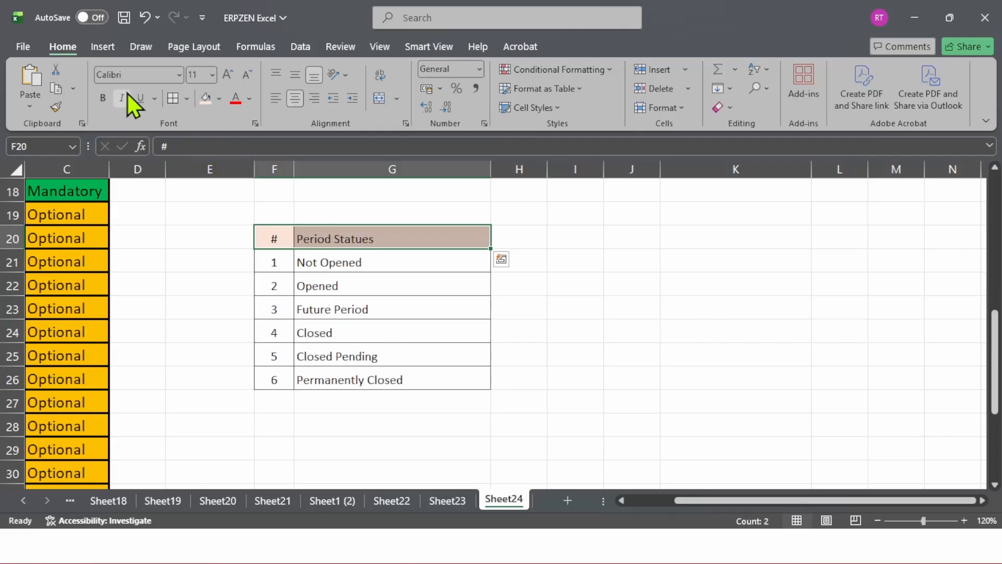
pyautogui.click(104, 99)
pyautogui.click(586, 361)
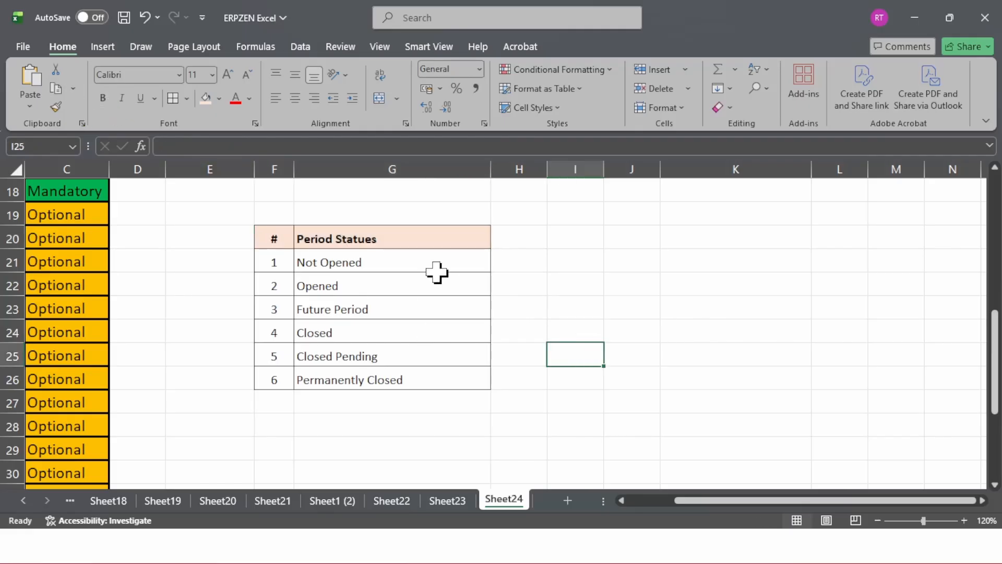
# Review the period statuses in G21:G26 one by one, paying particular attention to Closed Pending.
pyautogui.click(347, 261)
pyautogui.click(349, 282)
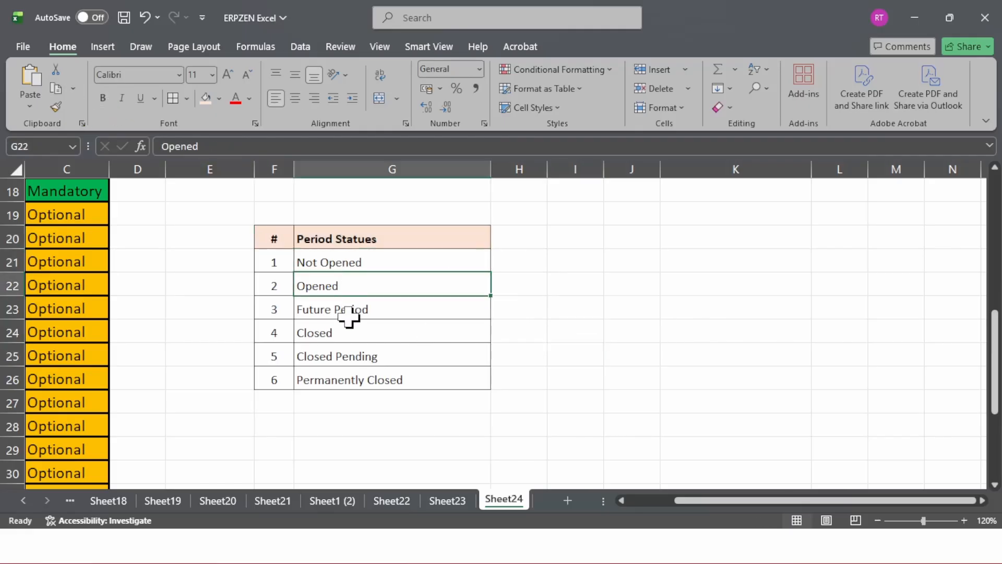
pyautogui.click(351, 311)
pyautogui.click(348, 332)
pyautogui.click(353, 357)
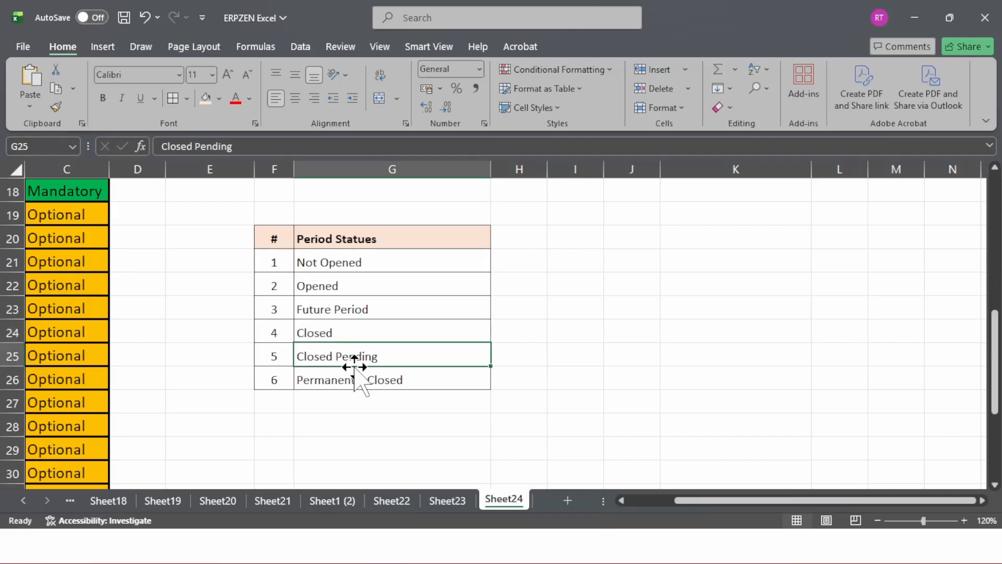
pyautogui.click(358, 380)
pyautogui.click(365, 357)
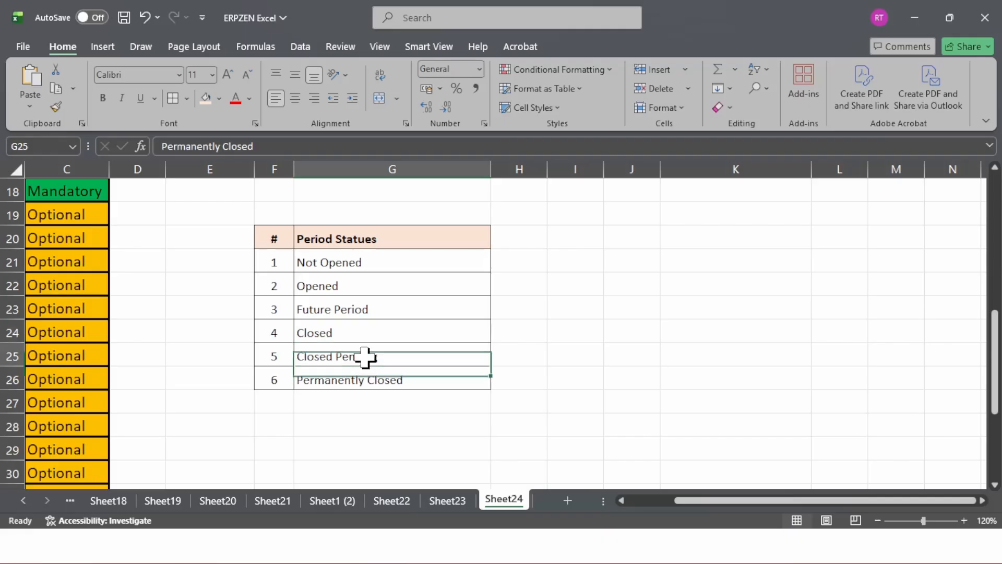
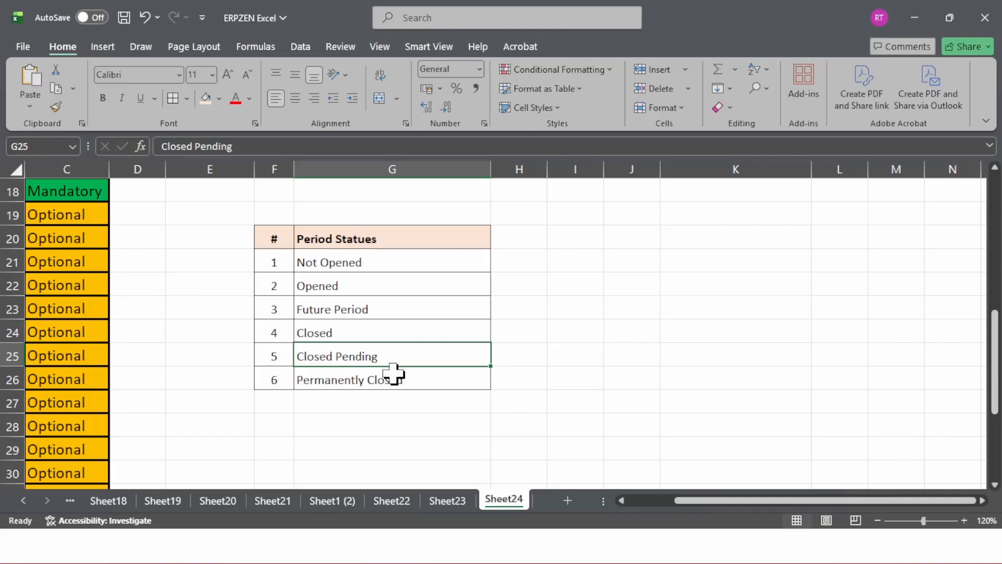
pyautogui.click(522, 361)
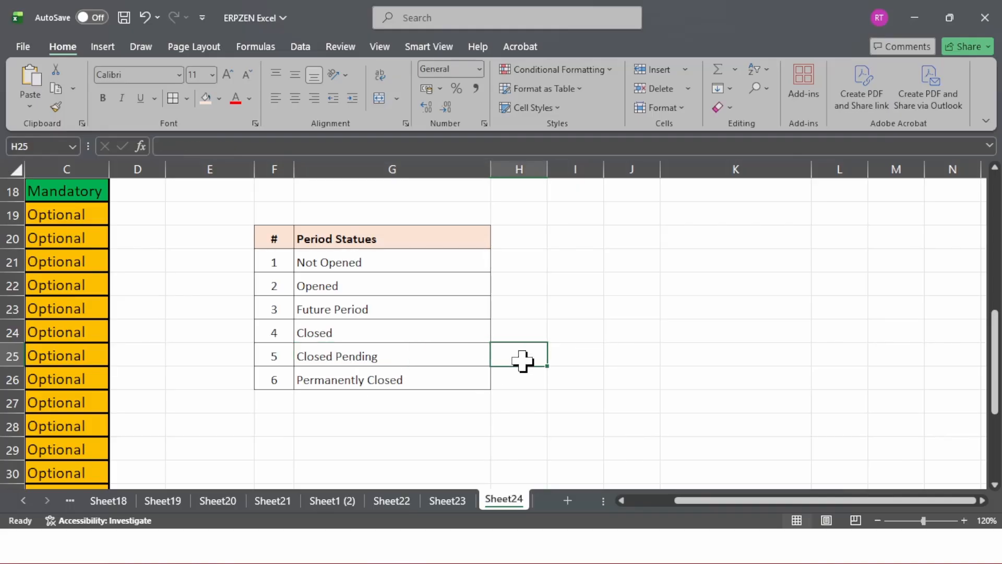
pyautogui.click(368, 354)
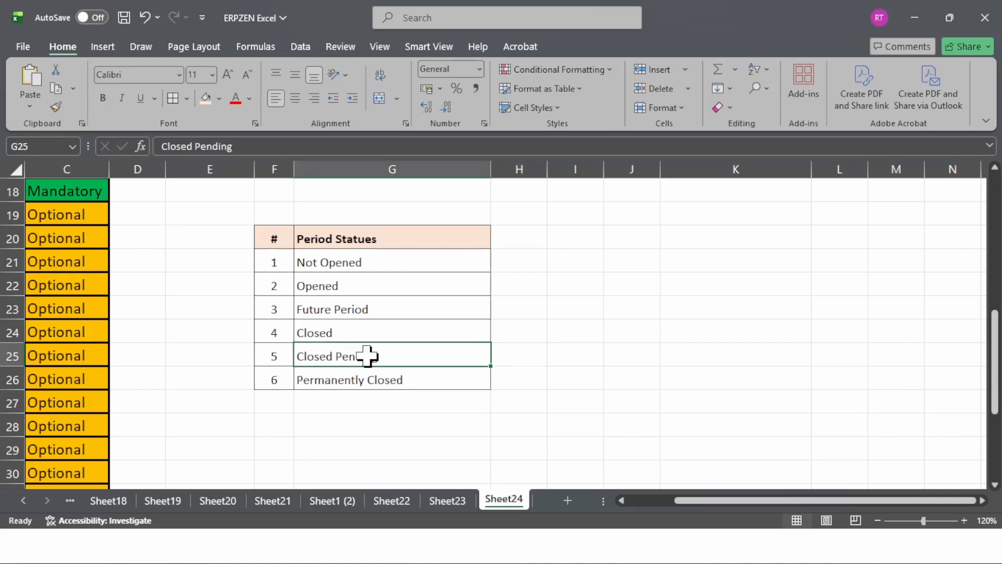
pyautogui.click(513, 353)
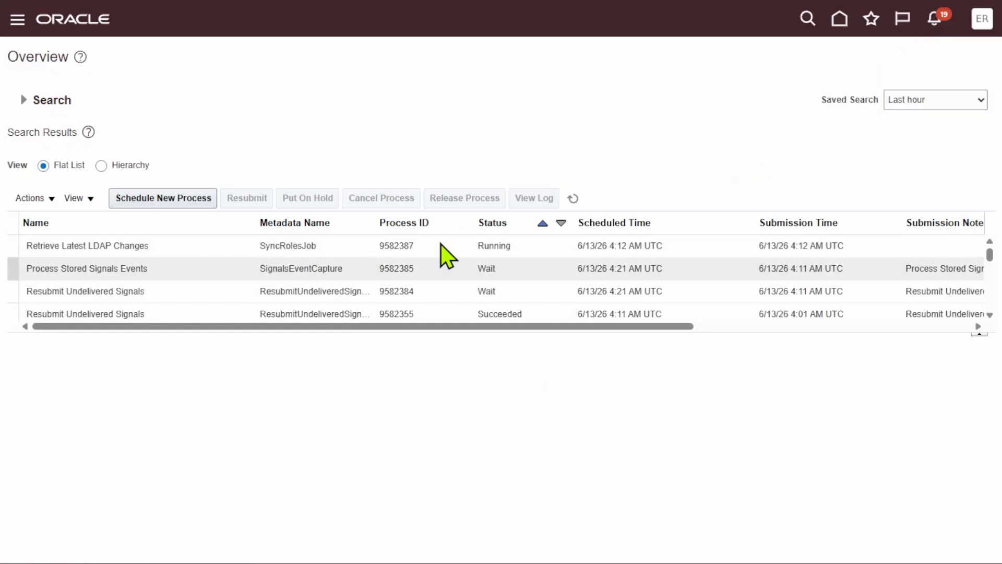
# Switch to Oracle, refresh the scheduled processes list, and show the General Accounting category on the home page.
pyautogui.click(578, 200)
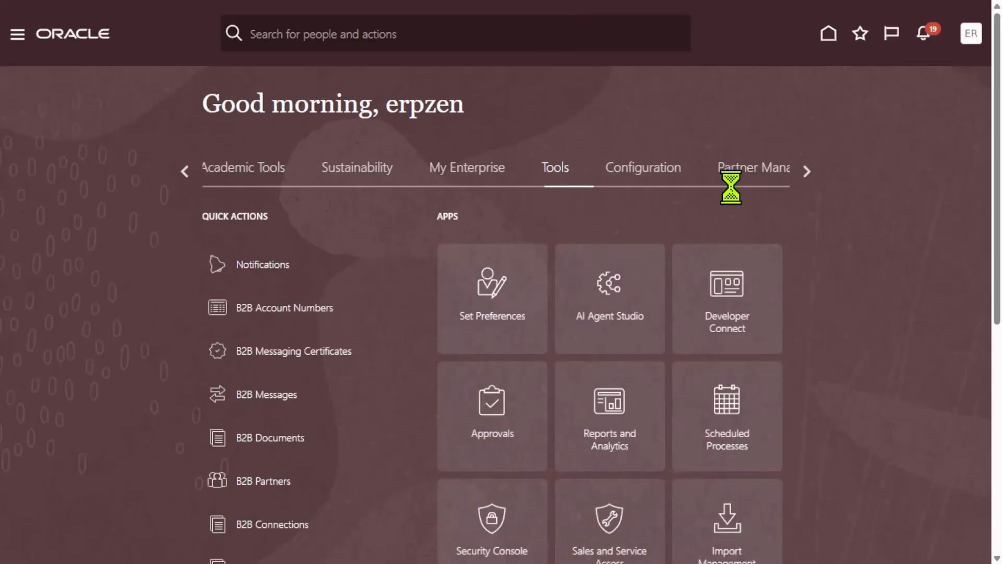
pyautogui.click(180, 172)
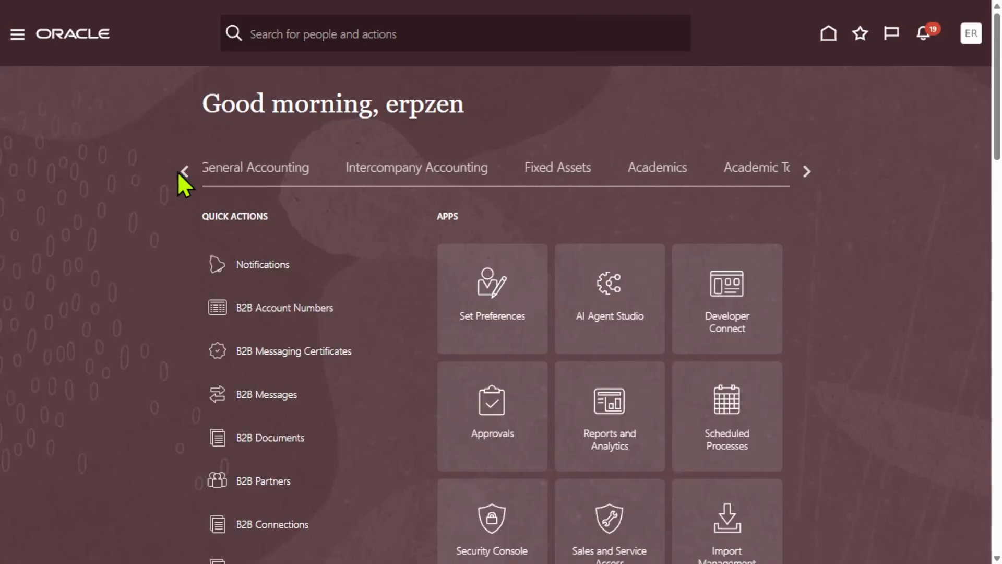
pyautogui.click(181, 174)
pyautogui.click(177, 172)
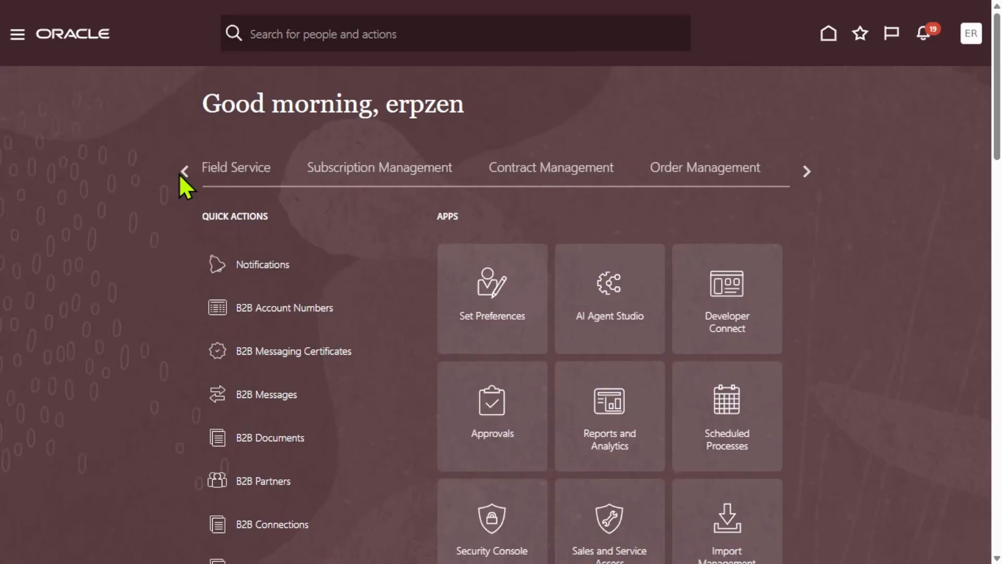
pyautogui.click(179, 173)
pyautogui.click(180, 173)
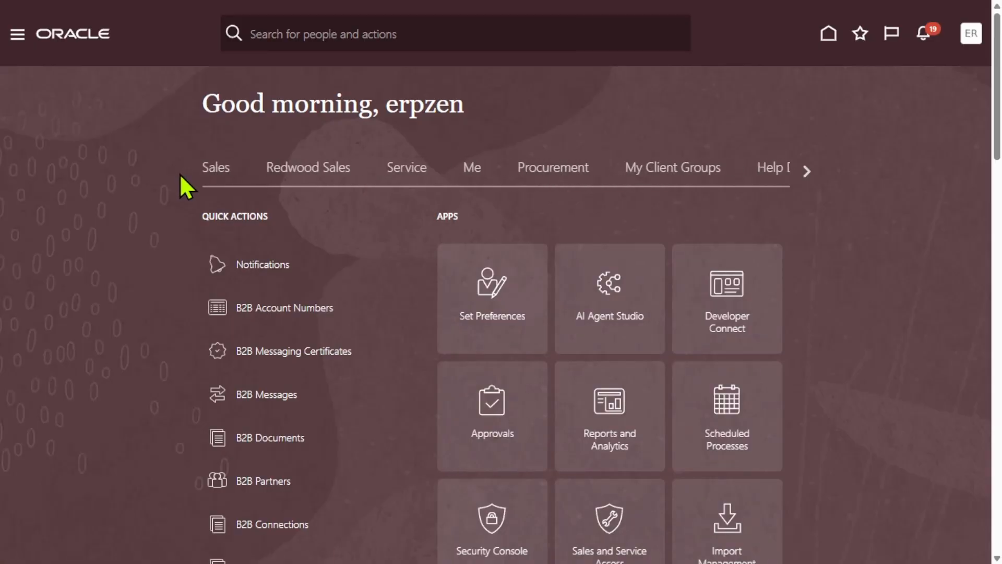
pyautogui.click(807, 172)
pyautogui.click(807, 173)
pyautogui.click(805, 166)
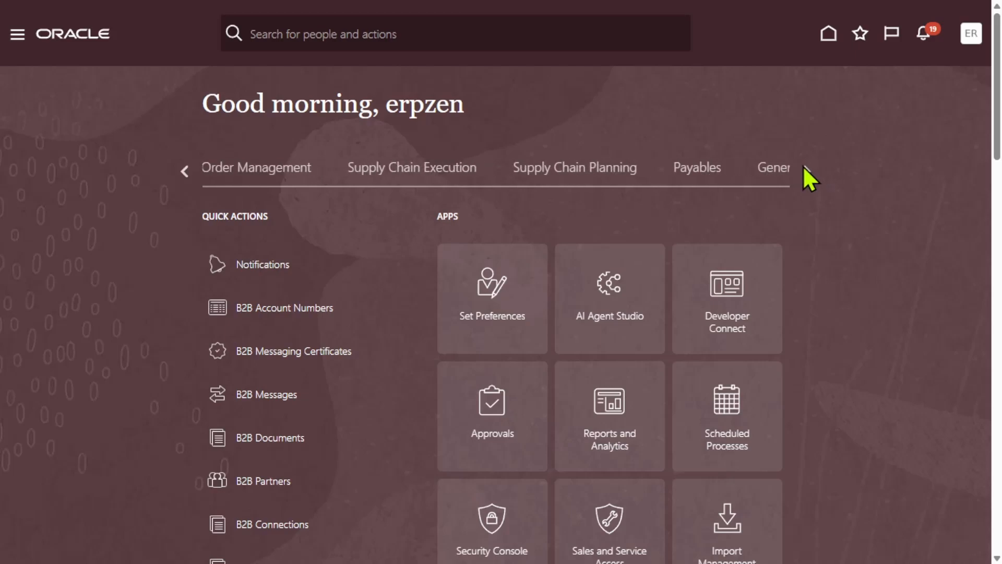
pyautogui.click(804, 167)
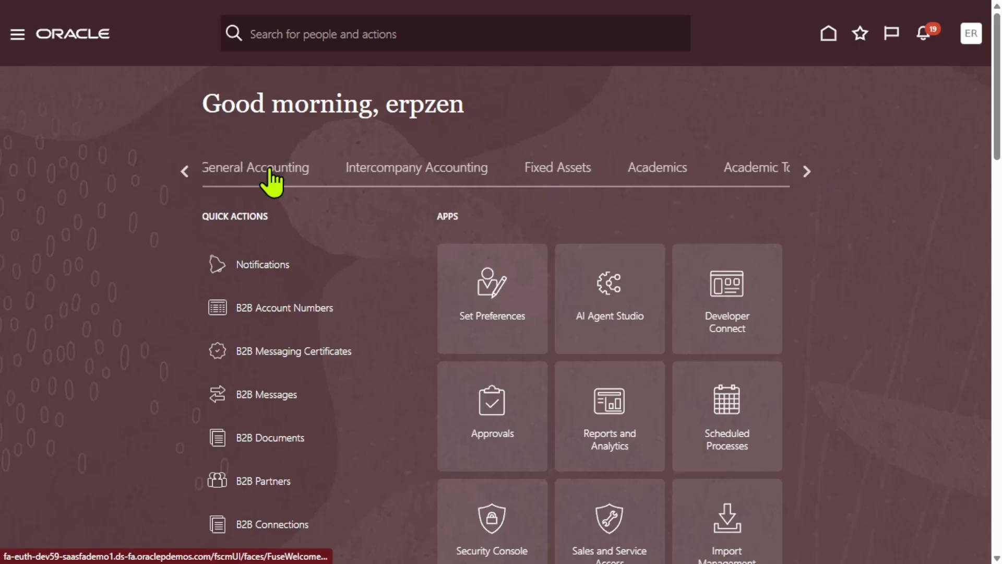
pyautogui.click(269, 174)
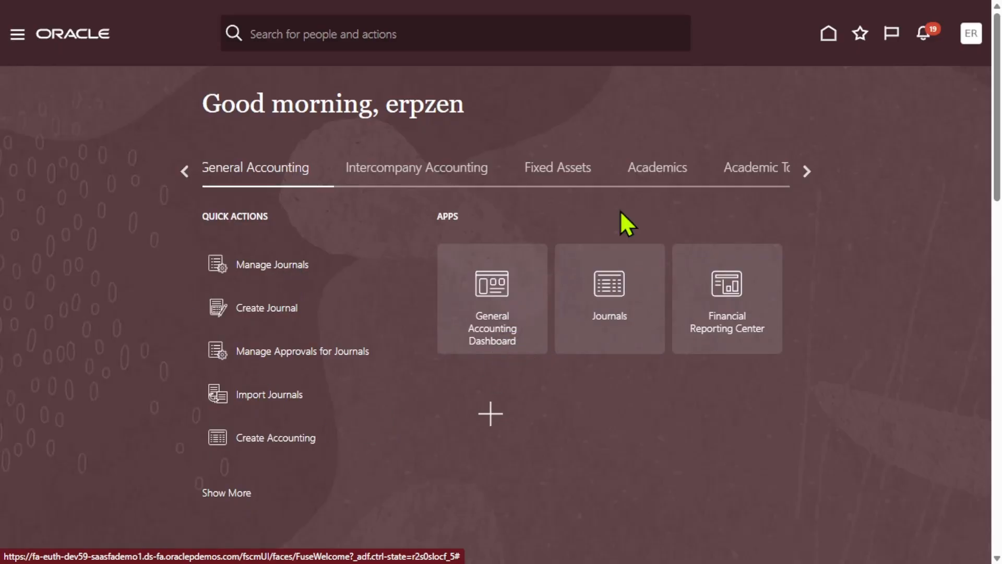
# Open the Period Close work area under General Accounting.
pyautogui.click(16, 36)
pyautogui.scroll(-9, 188, 297)
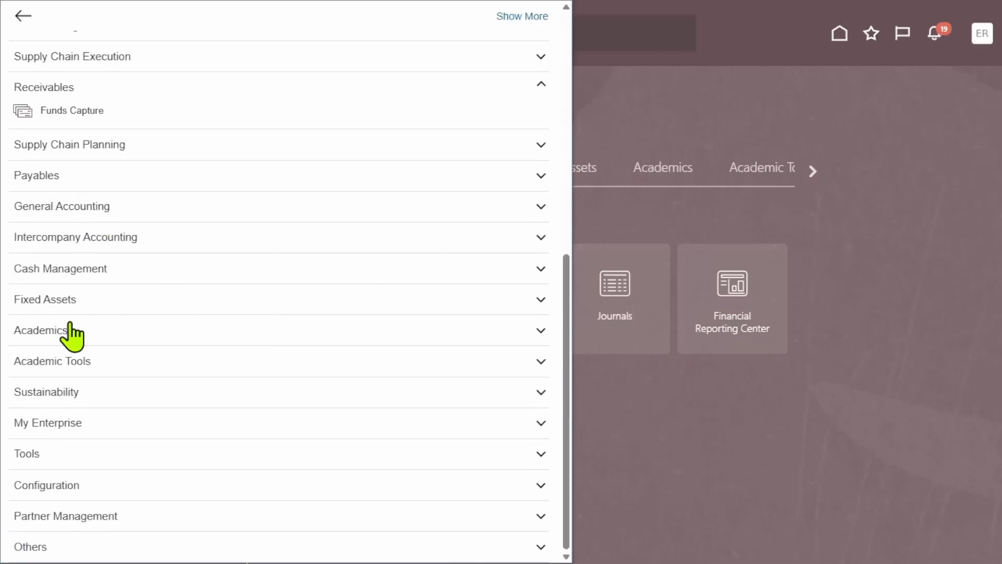
pyautogui.click(101, 207)
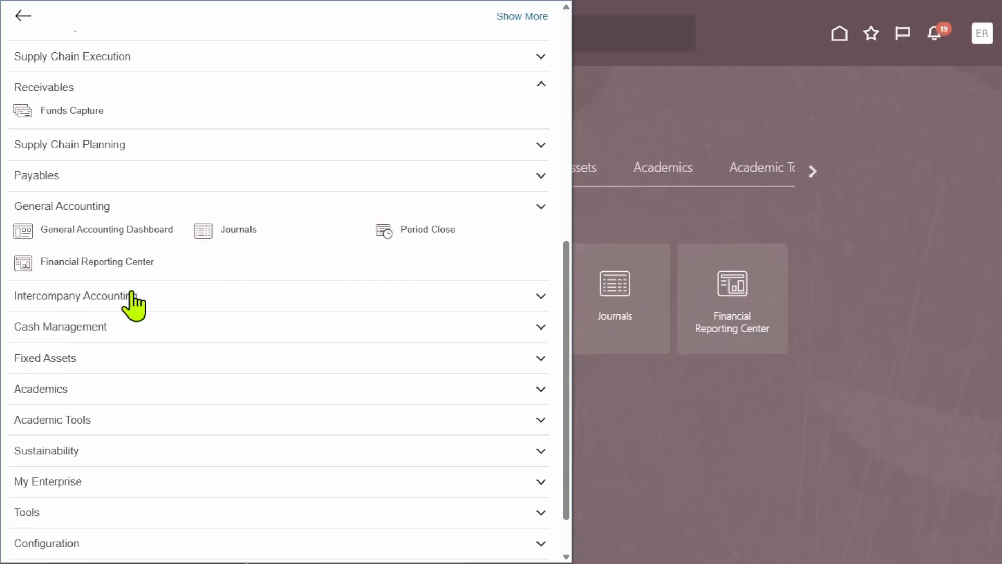
pyautogui.click(384, 233)
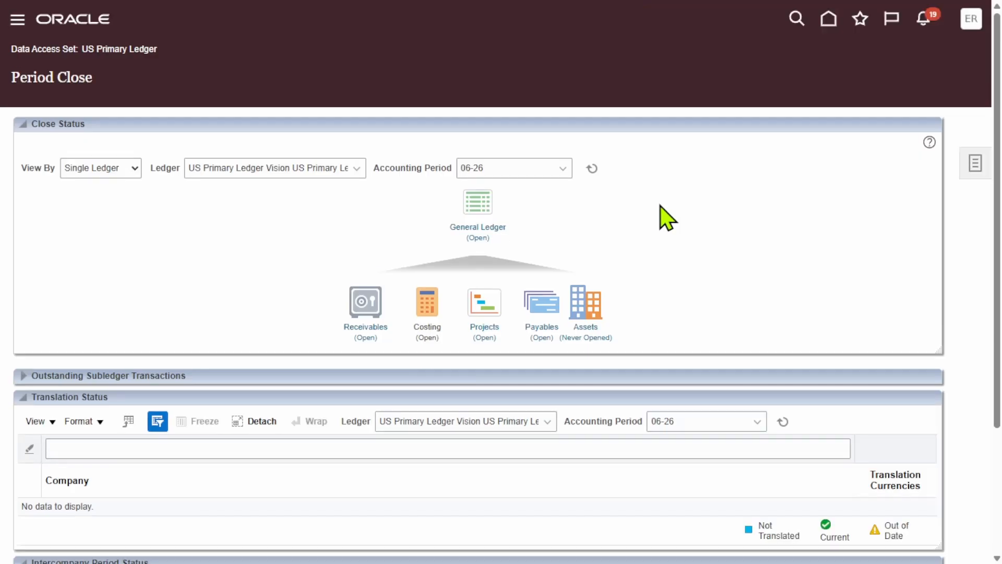
# Examine the Receivables accounting period statuses for US Primary Ledger and return to Period Close.
pyautogui.click(364, 335)
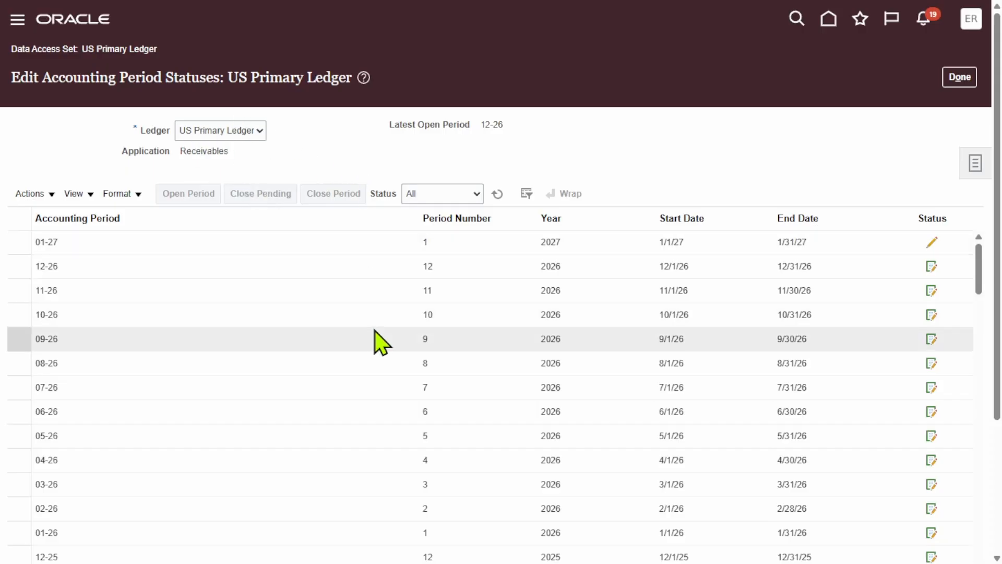
pyautogui.scroll(-4, 918, 251)
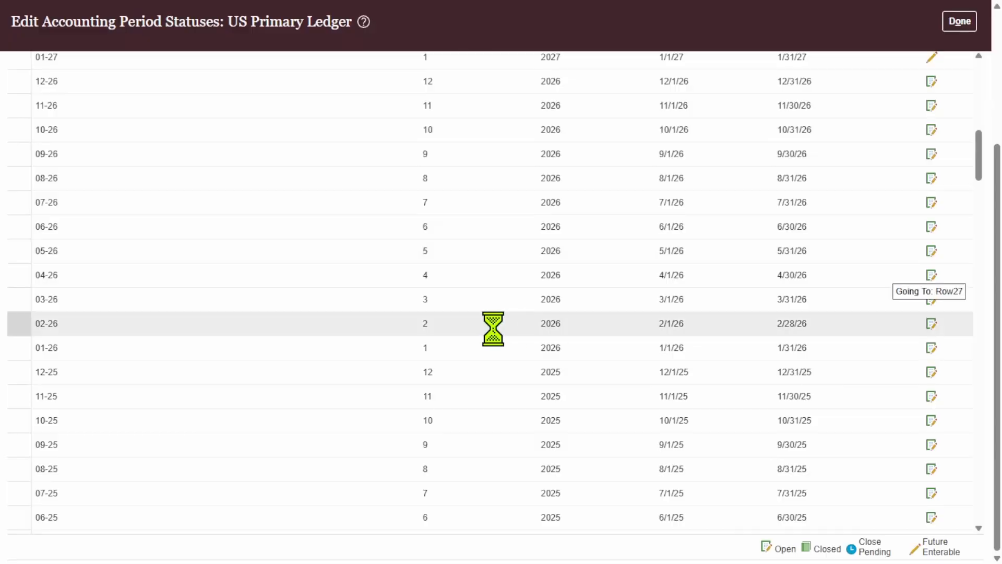
pyautogui.scroll(4, 492, 329)
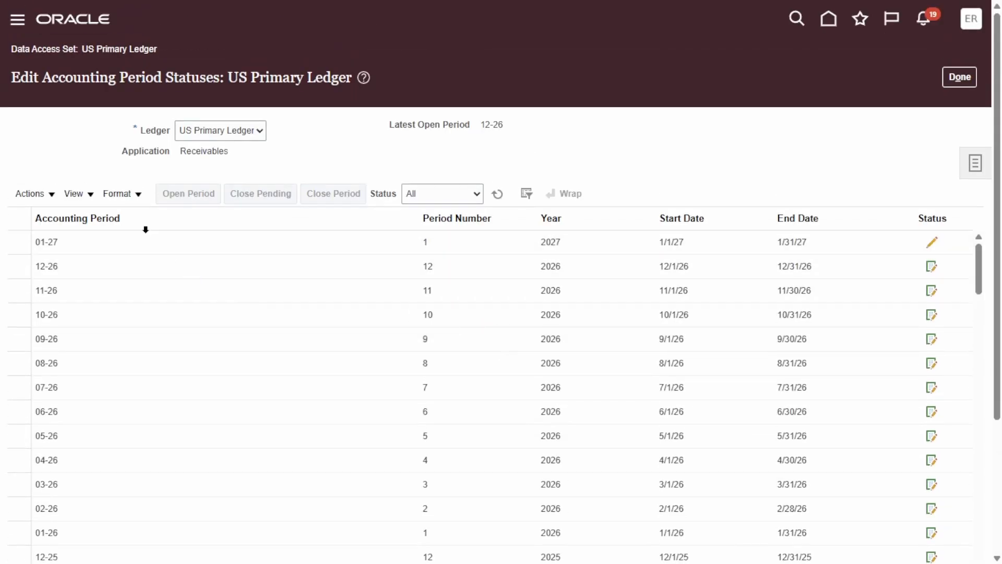
pyautogui.click(427, 275)
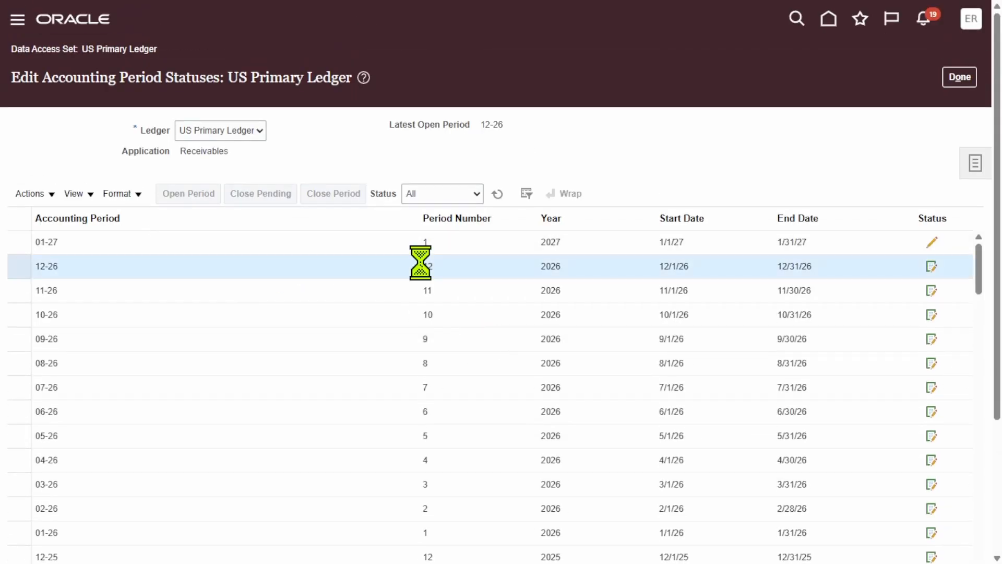
pyautogui.click(946, 77)
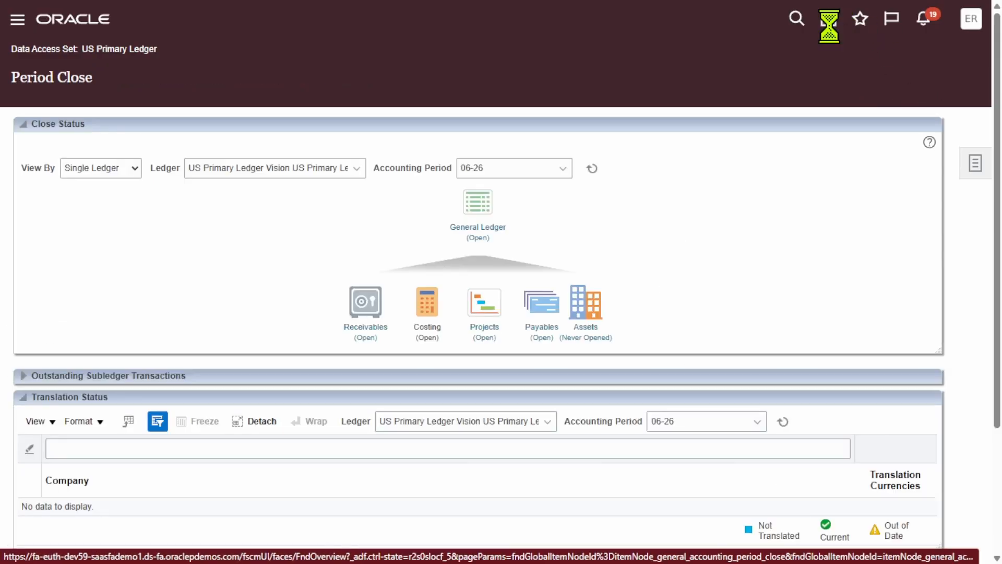
# Return to the home page and look through its application categories back to the first one.
pyautogui.click(829, 21)
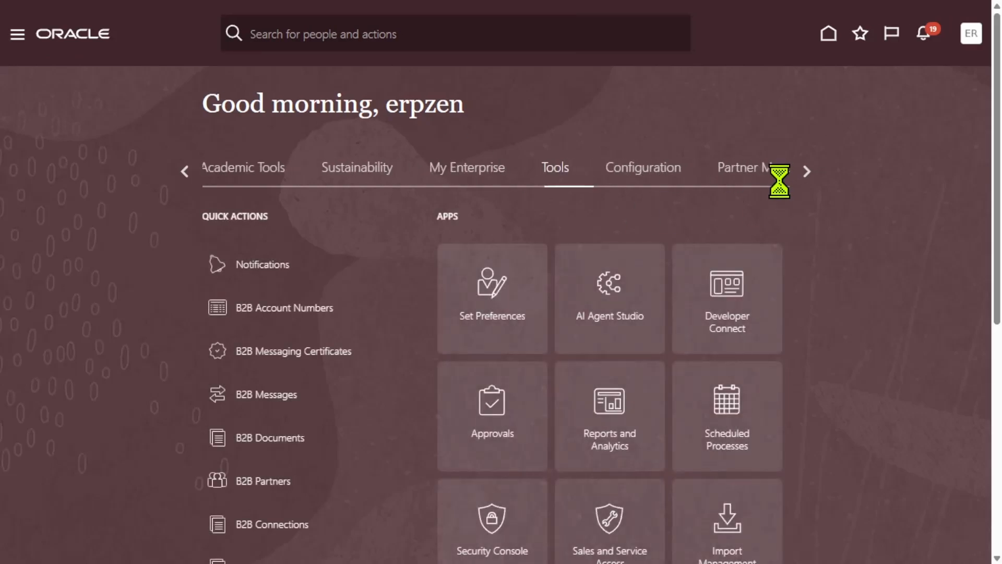
pyautogui.click(190, 170)
pyautogui.click(190, 171)
pyautogui.click(191, 171)
pyautogui.click(191, 171)
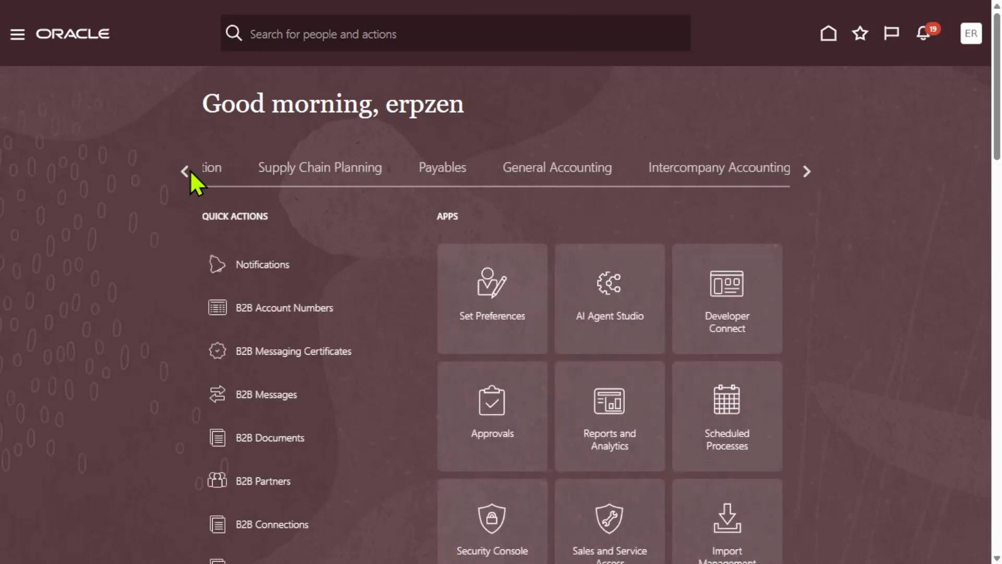
pyautogui.click(190, 170)
pyautogui.click(190, 171)
pyautogui.click(190, 171)
pyautogui.click(189, 171)
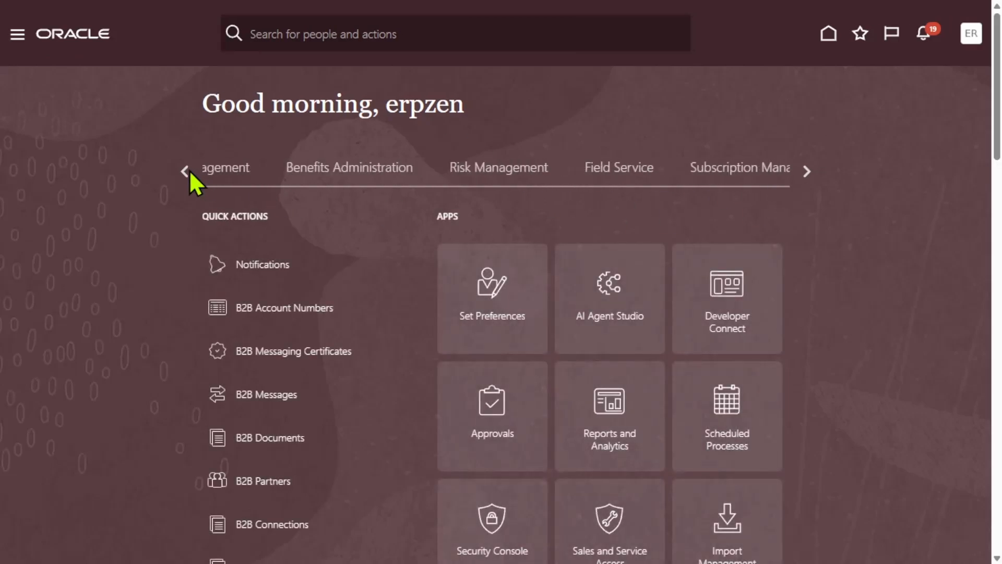
pyautogui.click(190, 171)
pyautogui.click(190, 171)
pyautogui.click(190, 171)
pyautogui.click(189, 171)
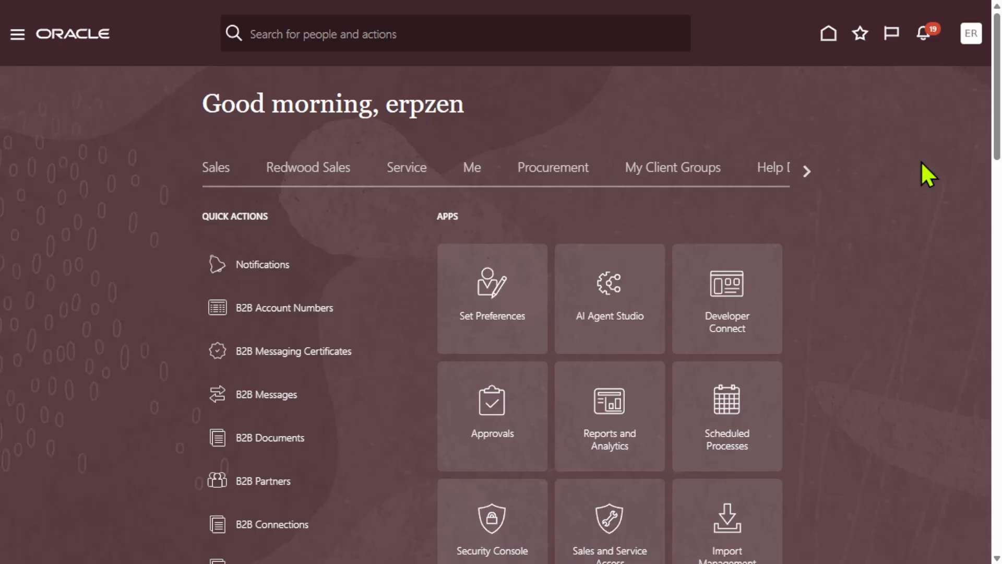
# Look through the application categories in the navigator and examine the entries under Receivables.
pyautogui.click(17, 33)
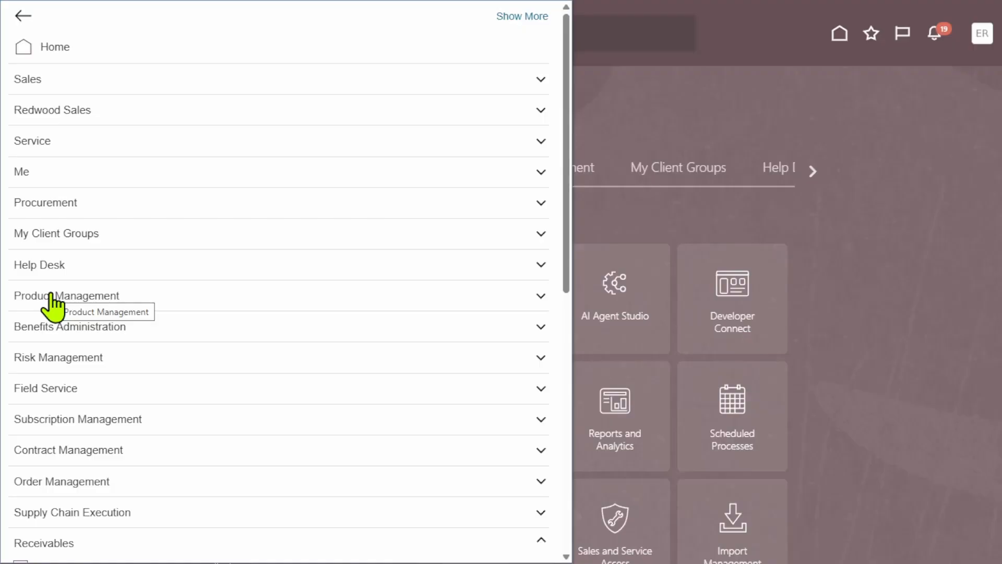
pyautogui.scroll(-5, 104, 361)
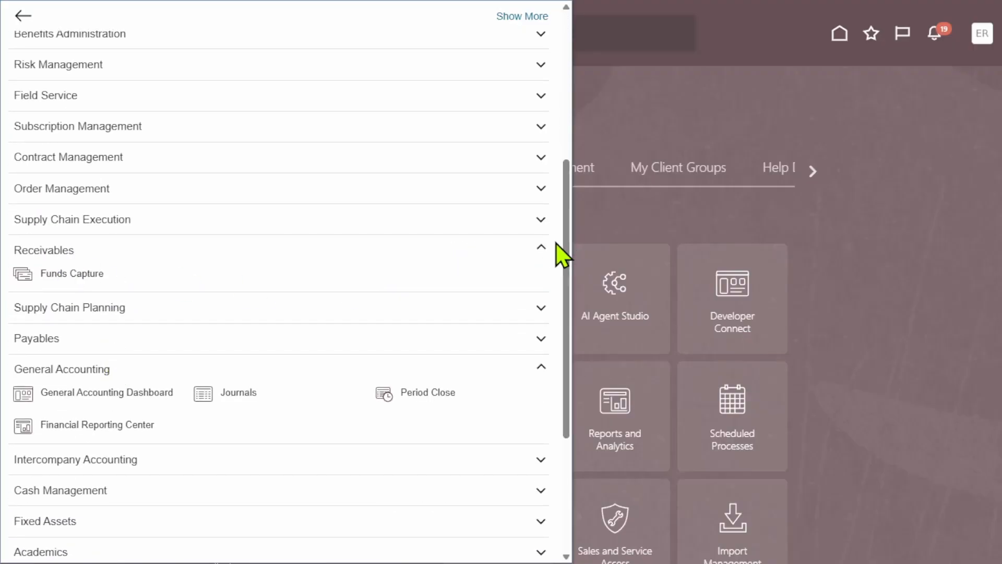
pyautogui.click(542, 249)
pyautogui.click(663, 149)
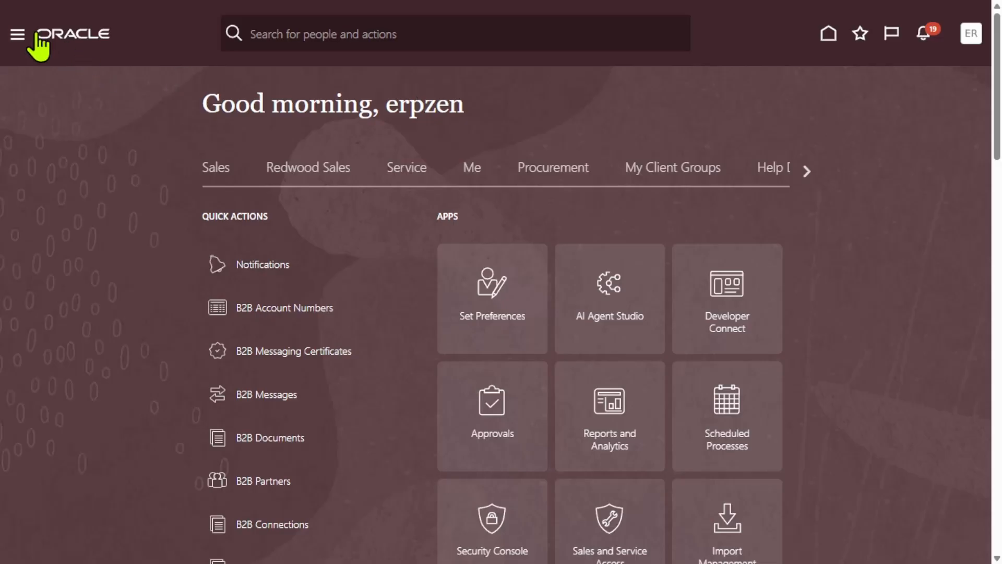
pyautogui.click(18, 35)
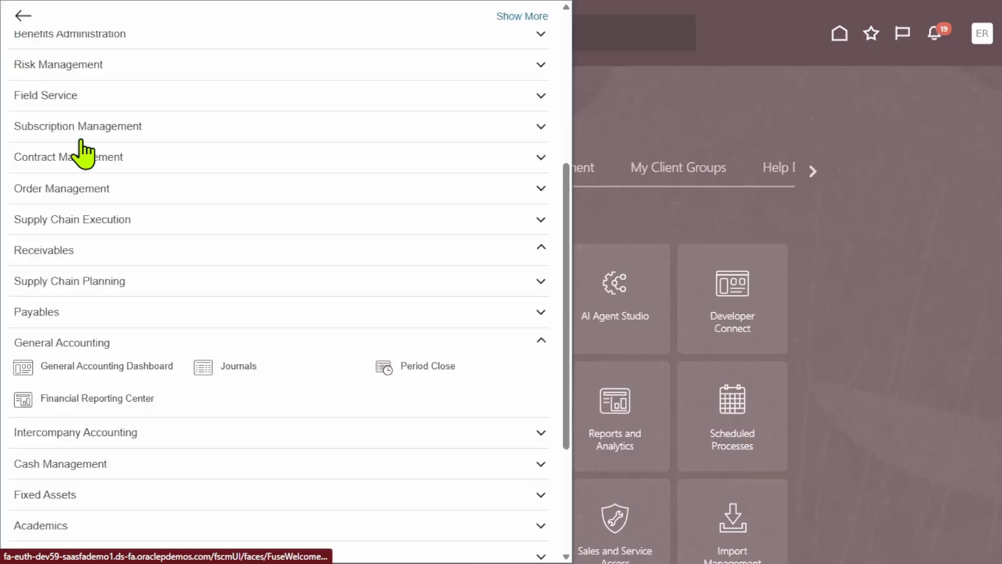
pyautogui.click(127, 262)
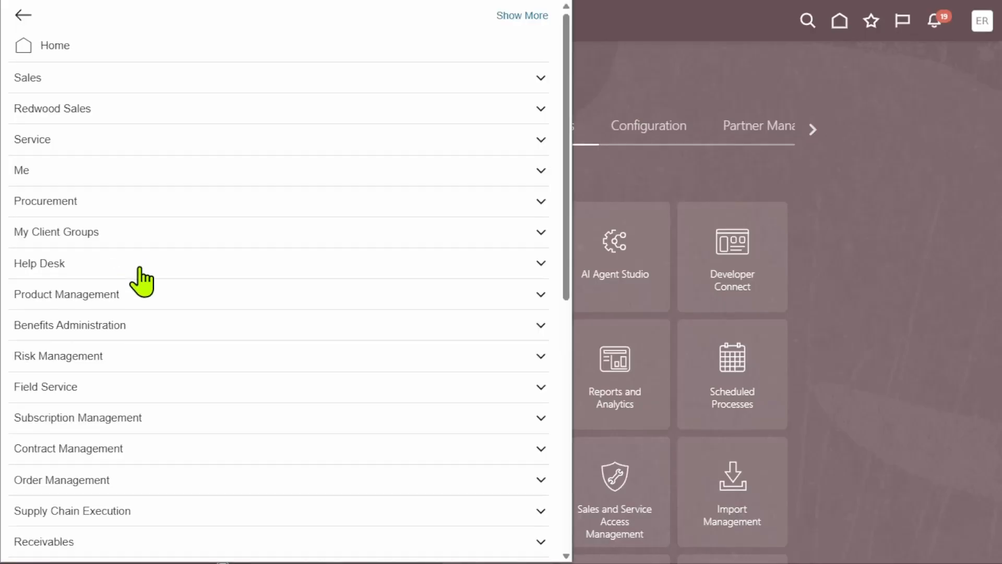
pyautogui.scroll(-10, 141, 280)
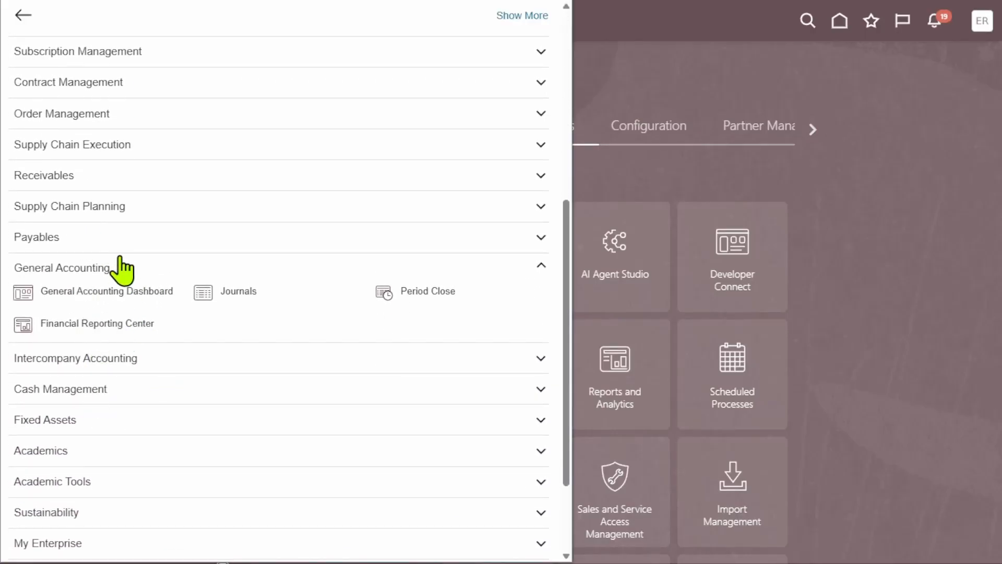
pyautogui.click(80, 177)
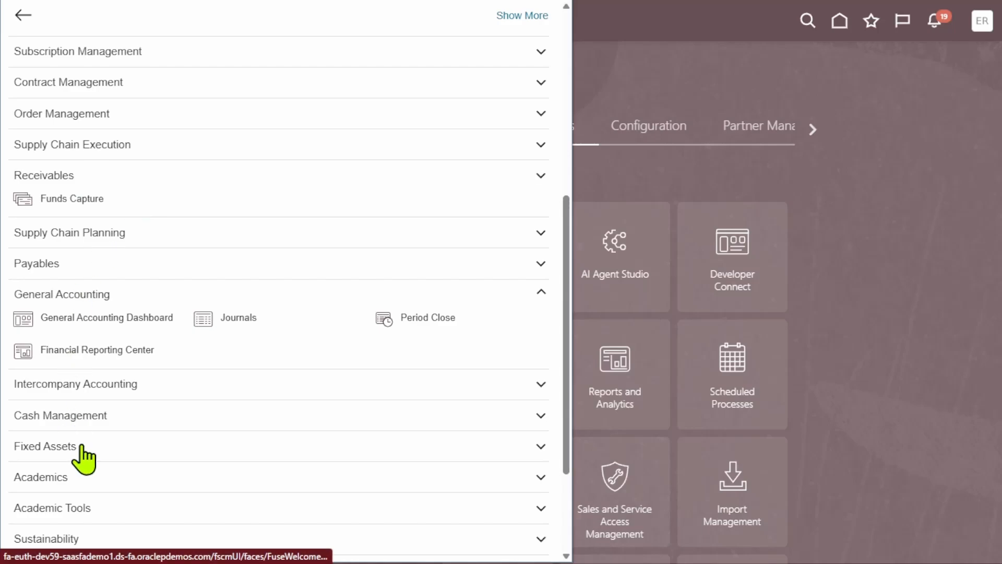
pyautogui.scroll(-3, 150, 399)
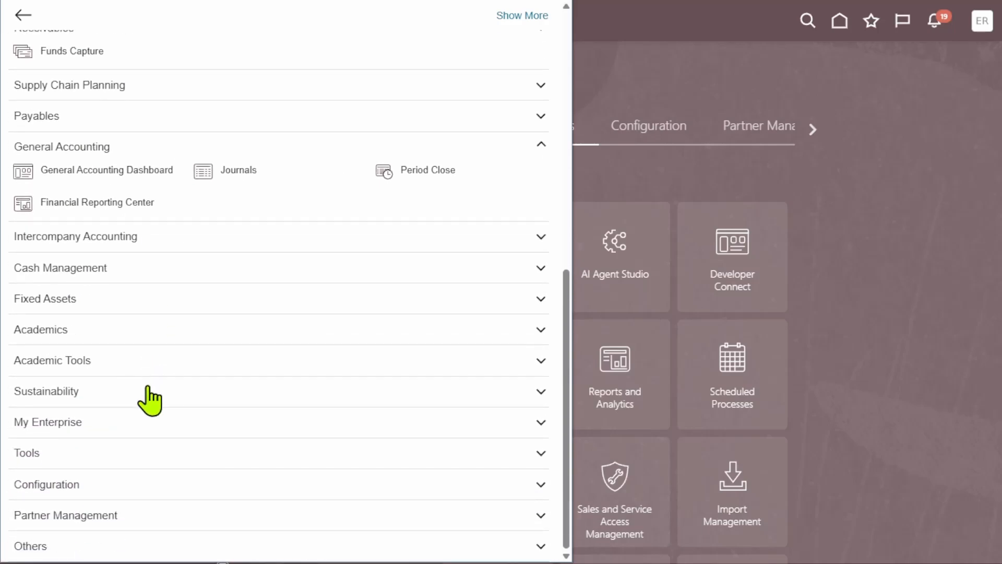
pyautogui.scroll(6, 151, 400)
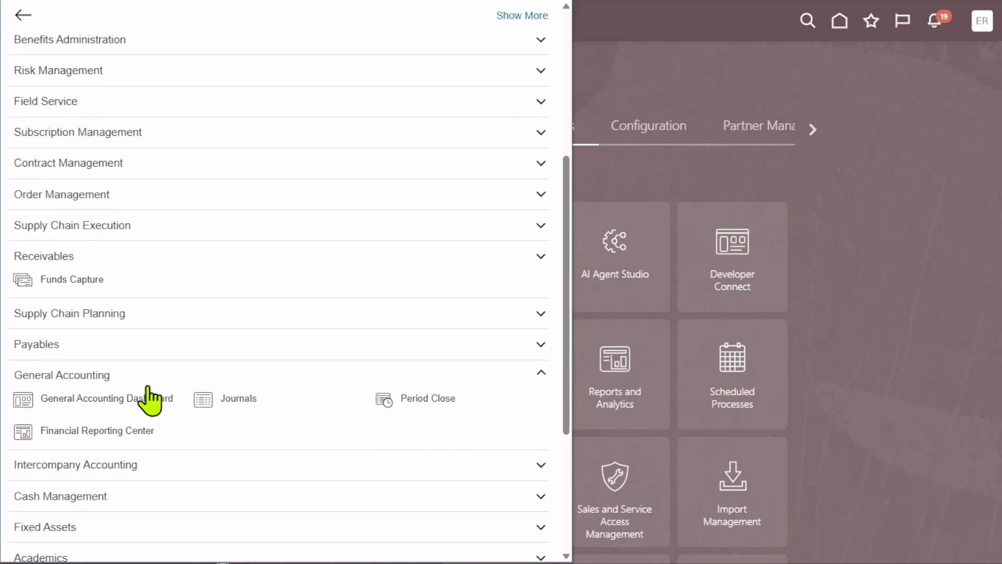
pyautogui.scroll(4, 151, 400)
# Open Period Close under General Accounting and go to the Receivables accounting period statuses for US Primary Ledger.
pyautogui.scroll(-3, 212, 303)
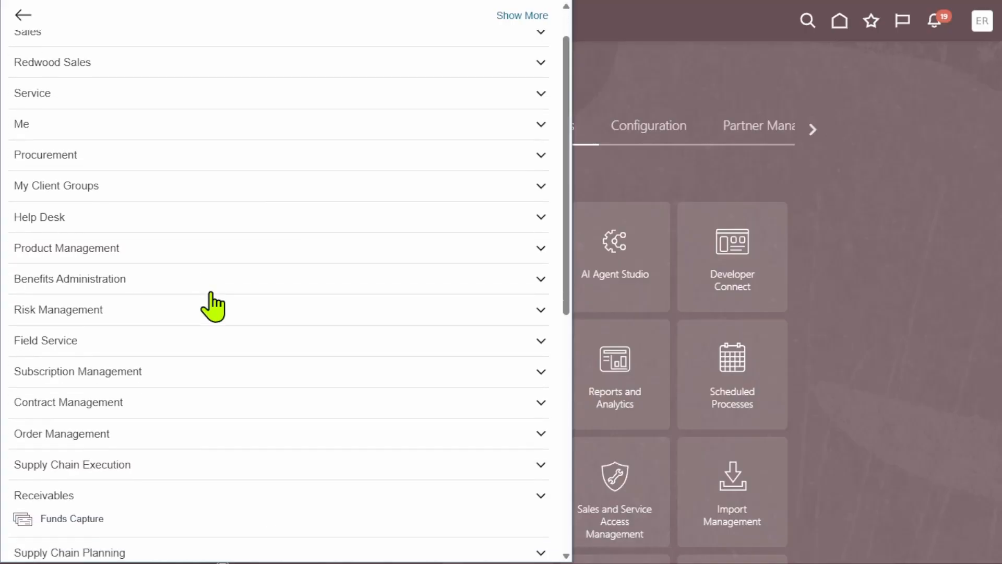
pyautogui.scroll(-2, 211, 303)
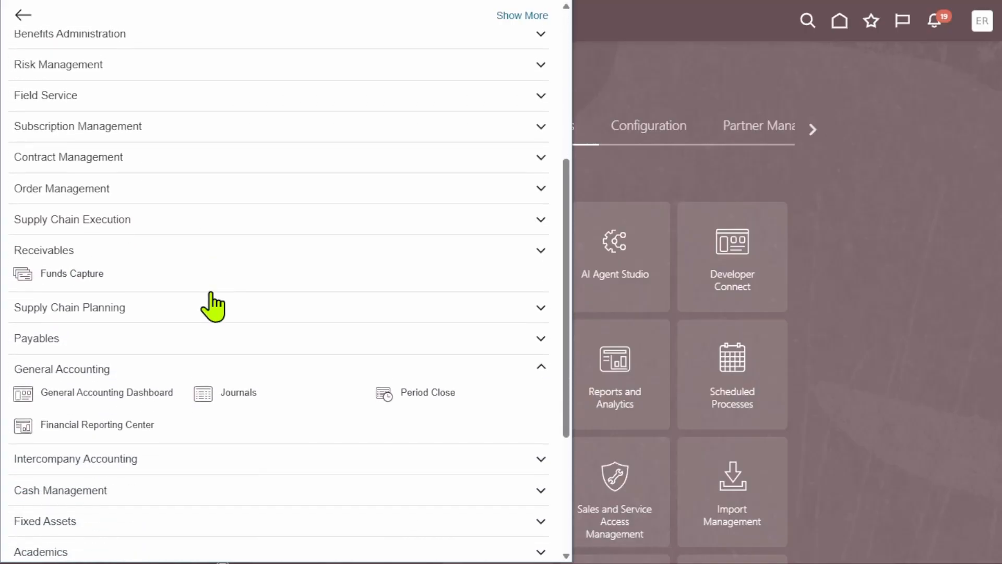
pyautogui.click(380, 390)
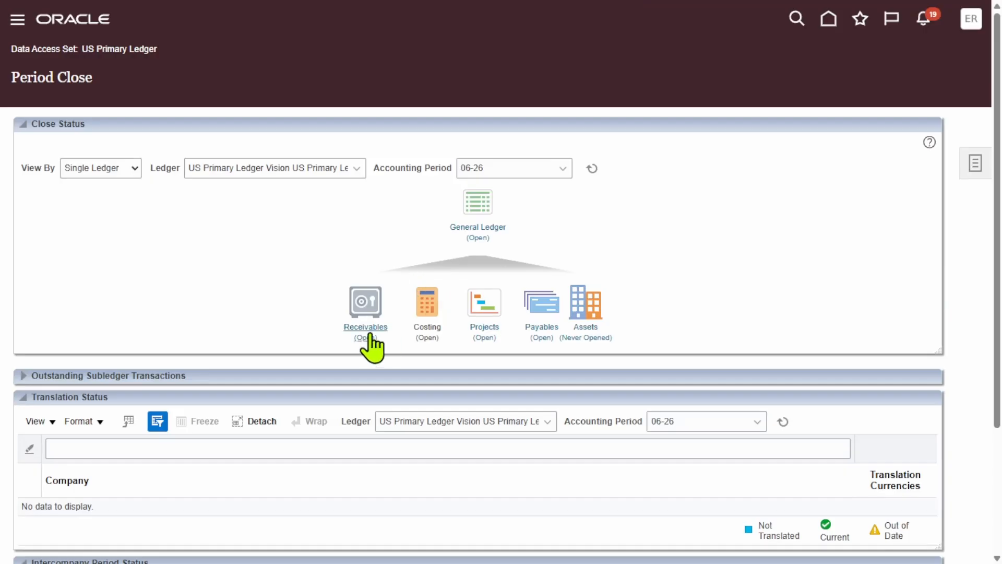
pyautogui.click(368, 335)
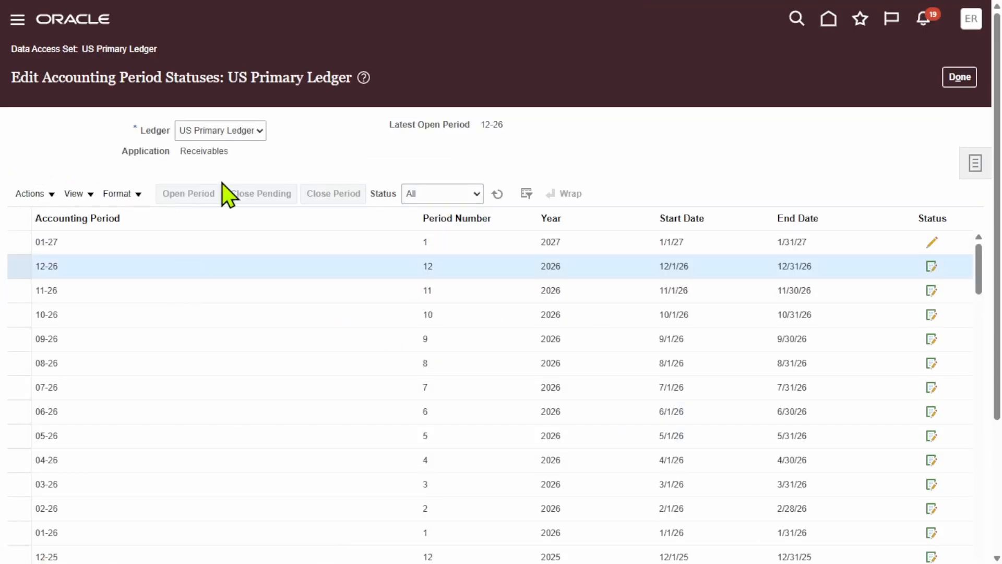
# Review the actions offered for Receivables periods and the list of accounting periods, and finish the status page.
pyautogui.click(36, 195)
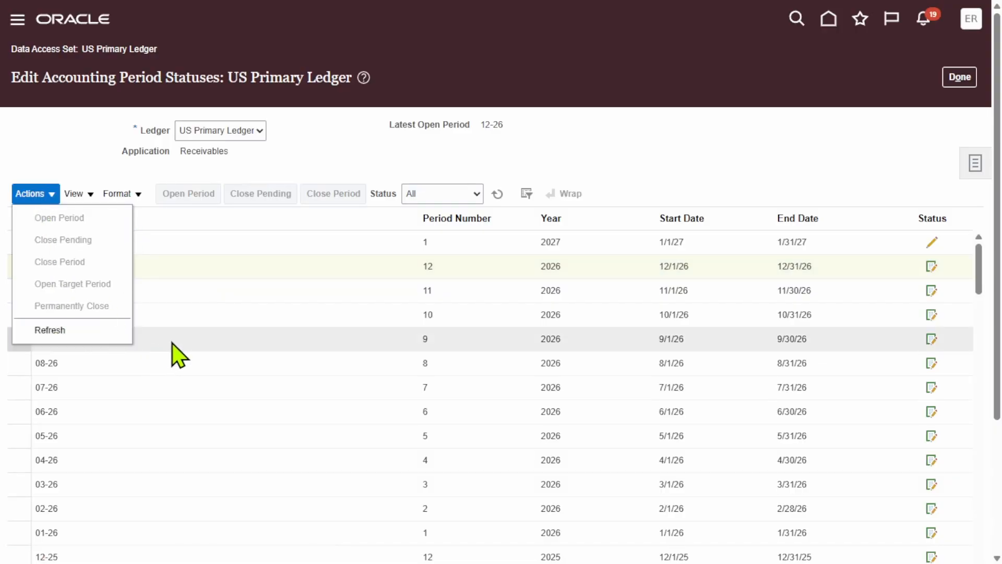
pyautogui.scroll(-2, 801, 139)
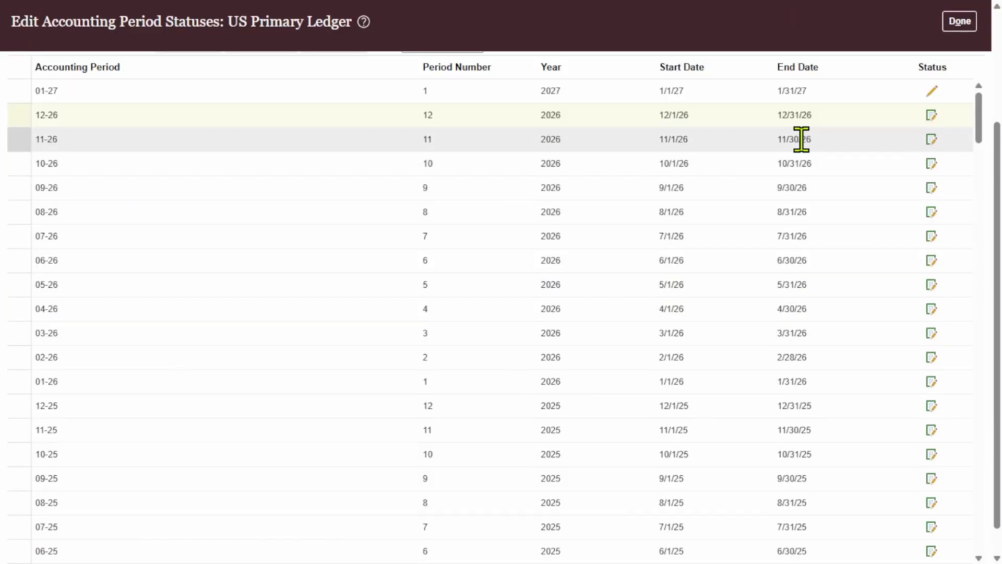
pyautogui.scroll(2, 929, 146)
pyautogui.click(961, 77)
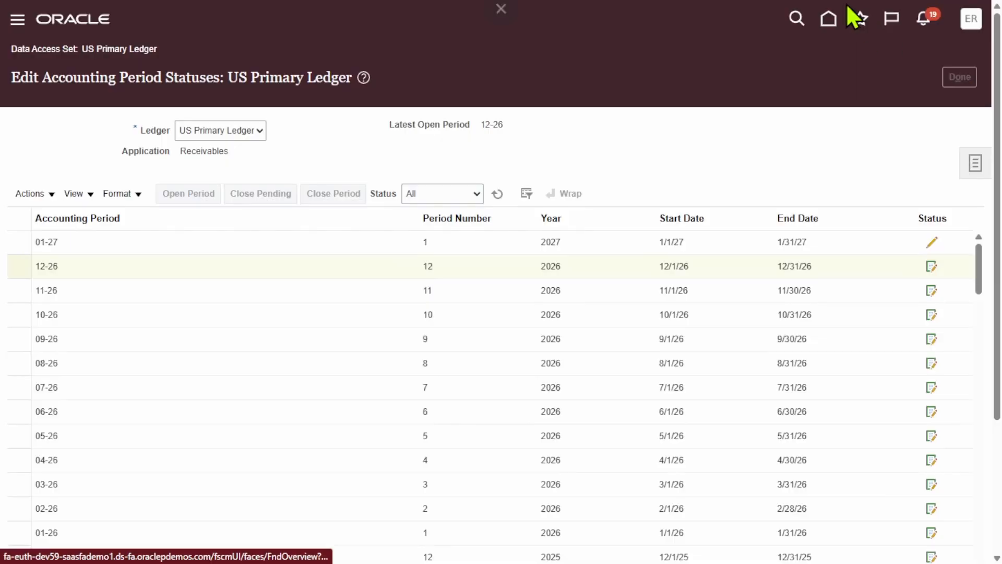